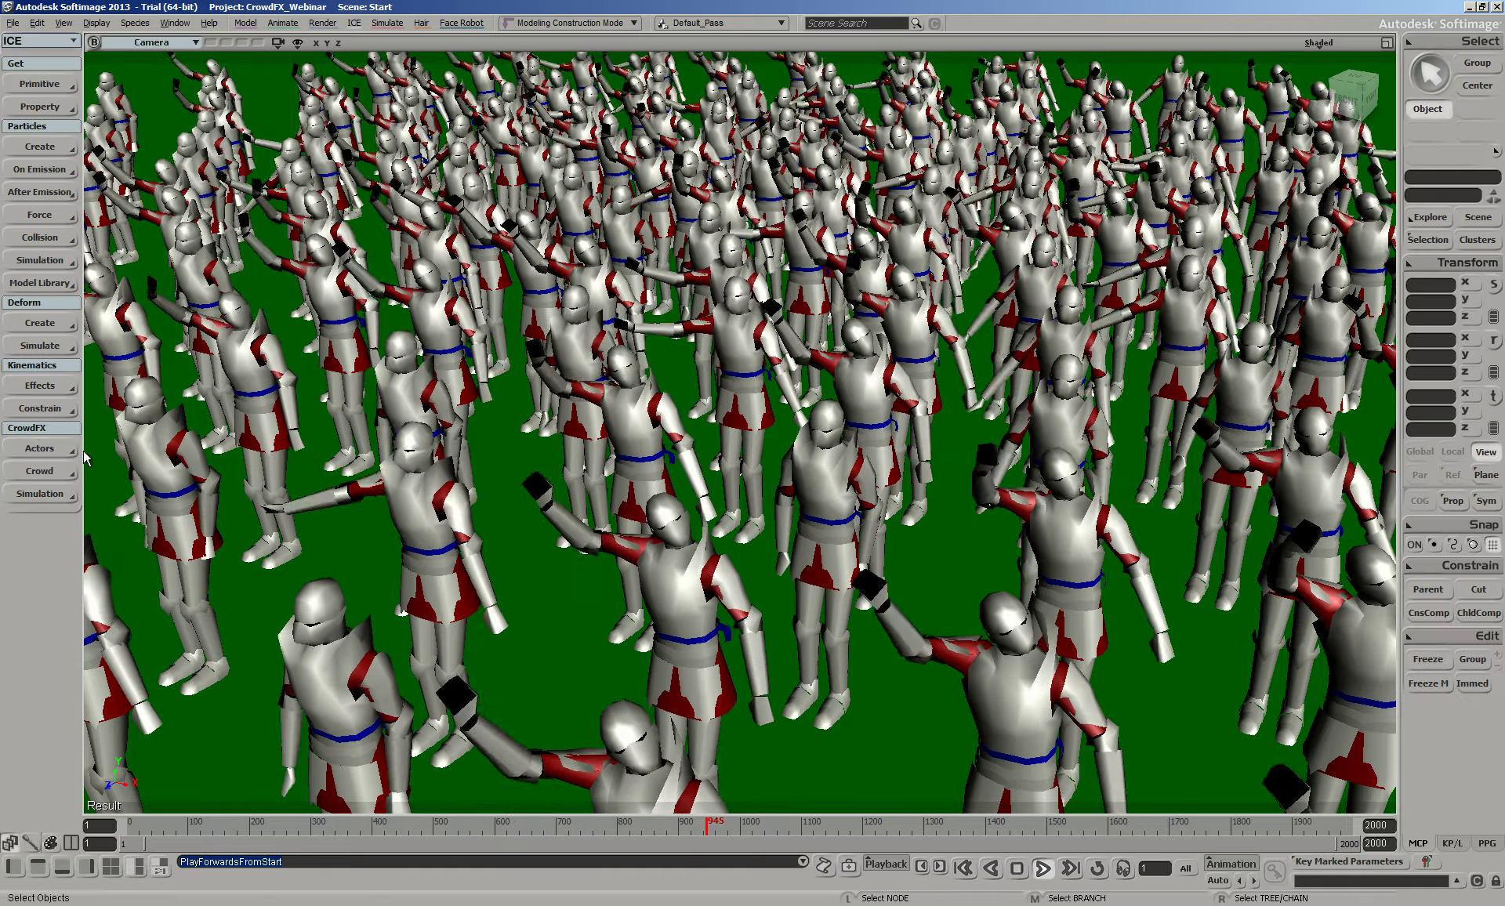
click(40, 450)
click(35, 472)
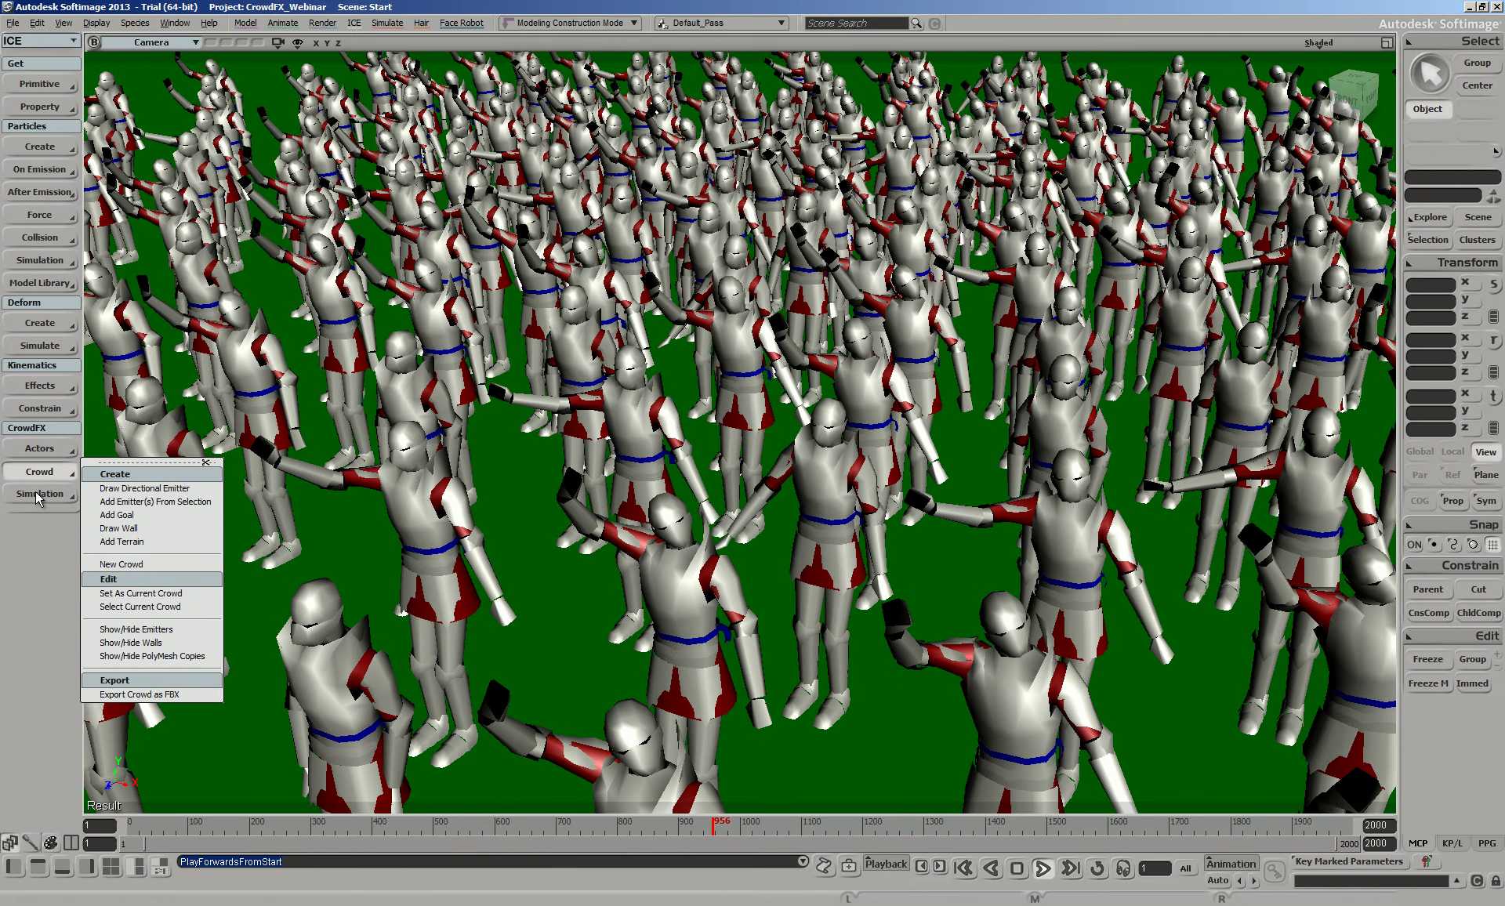
click(36, 494)
click(27, 552)
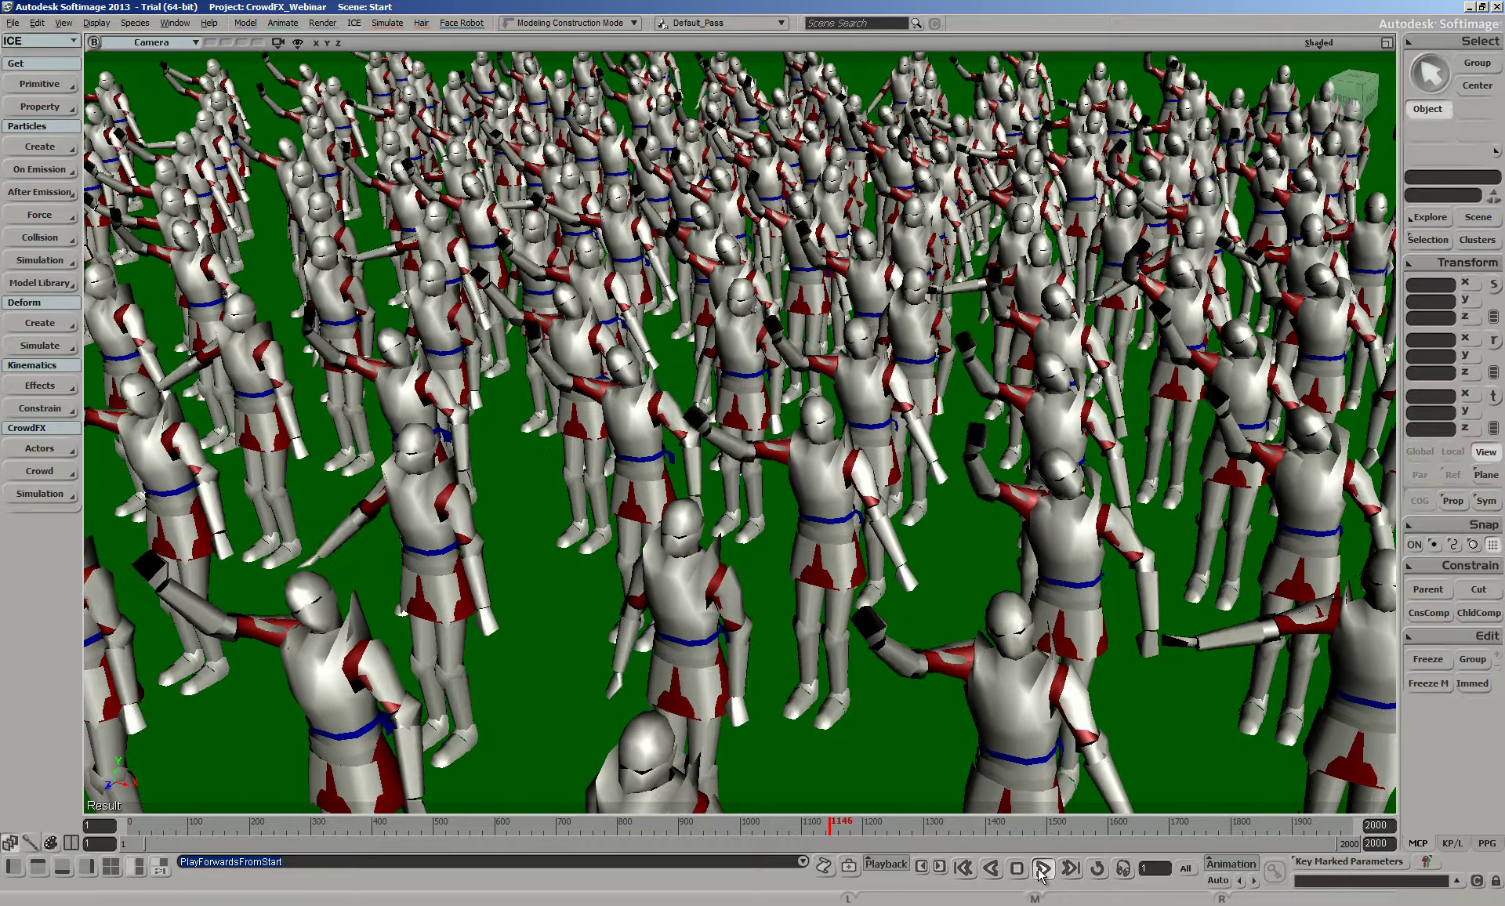
Stop the knight crowd playback and start a new empty scene
key(Escape)
click(12, 22)
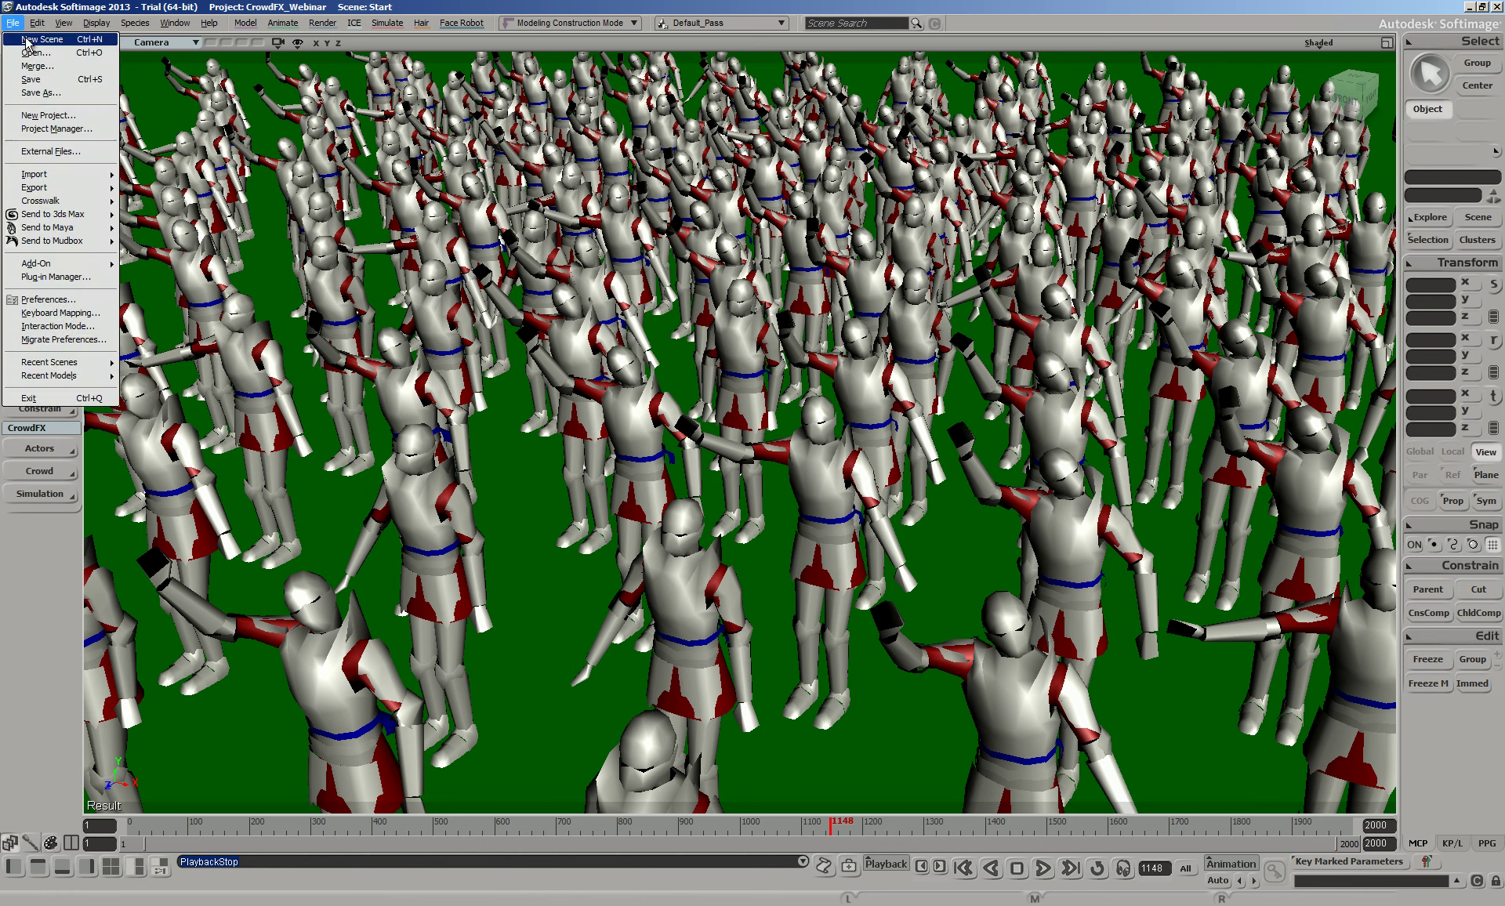
click(31, 46)
click(794, 490)
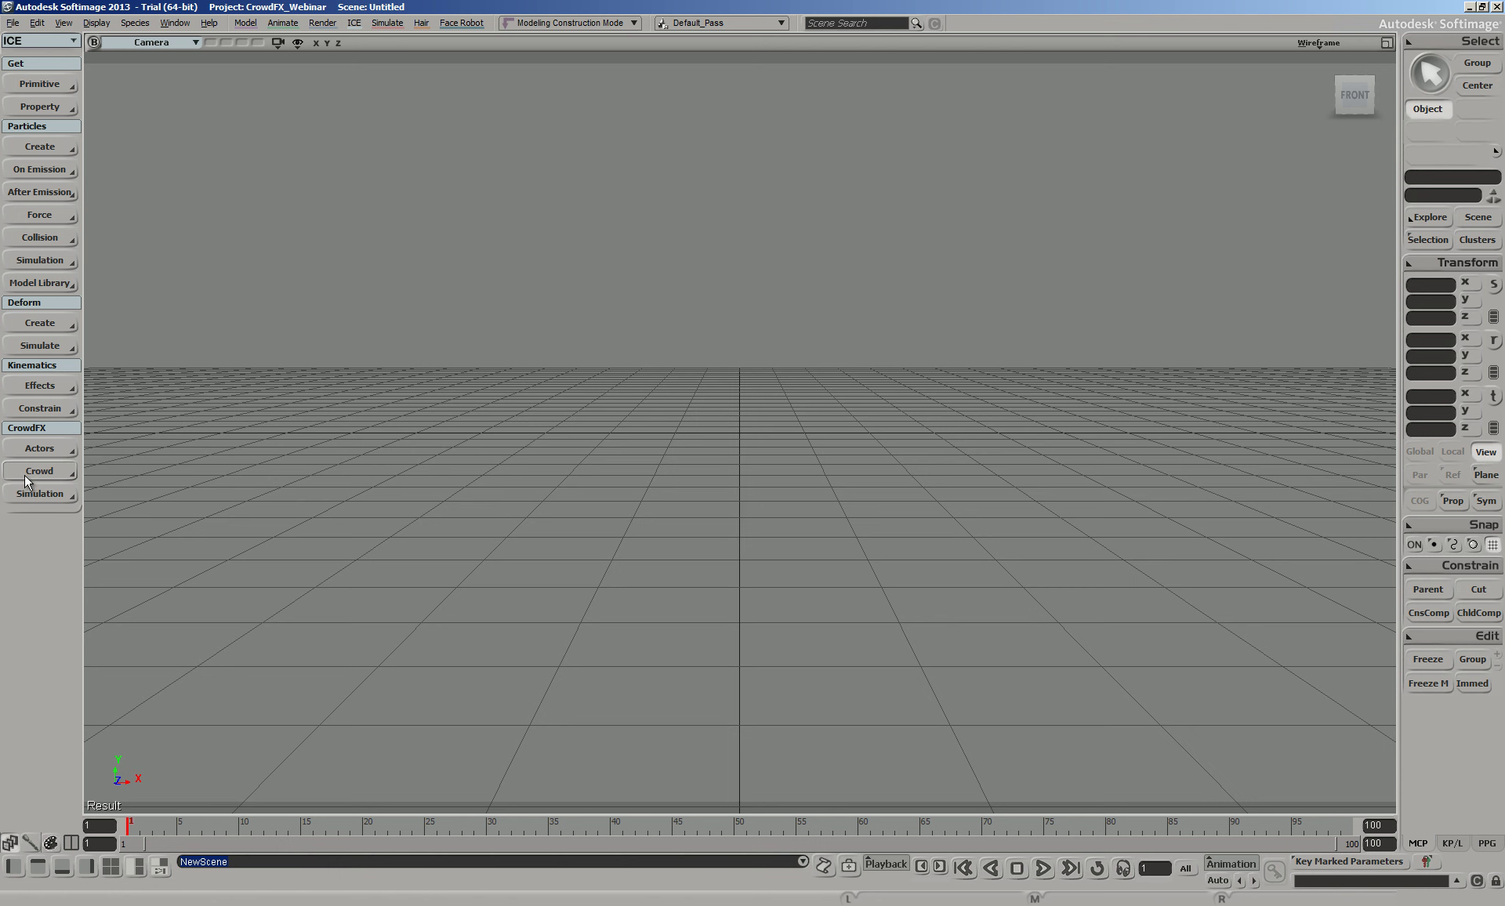
Load the default pedestrian as a CrowdFX actor and frame the whole figure in the camera view
click(44, 452)
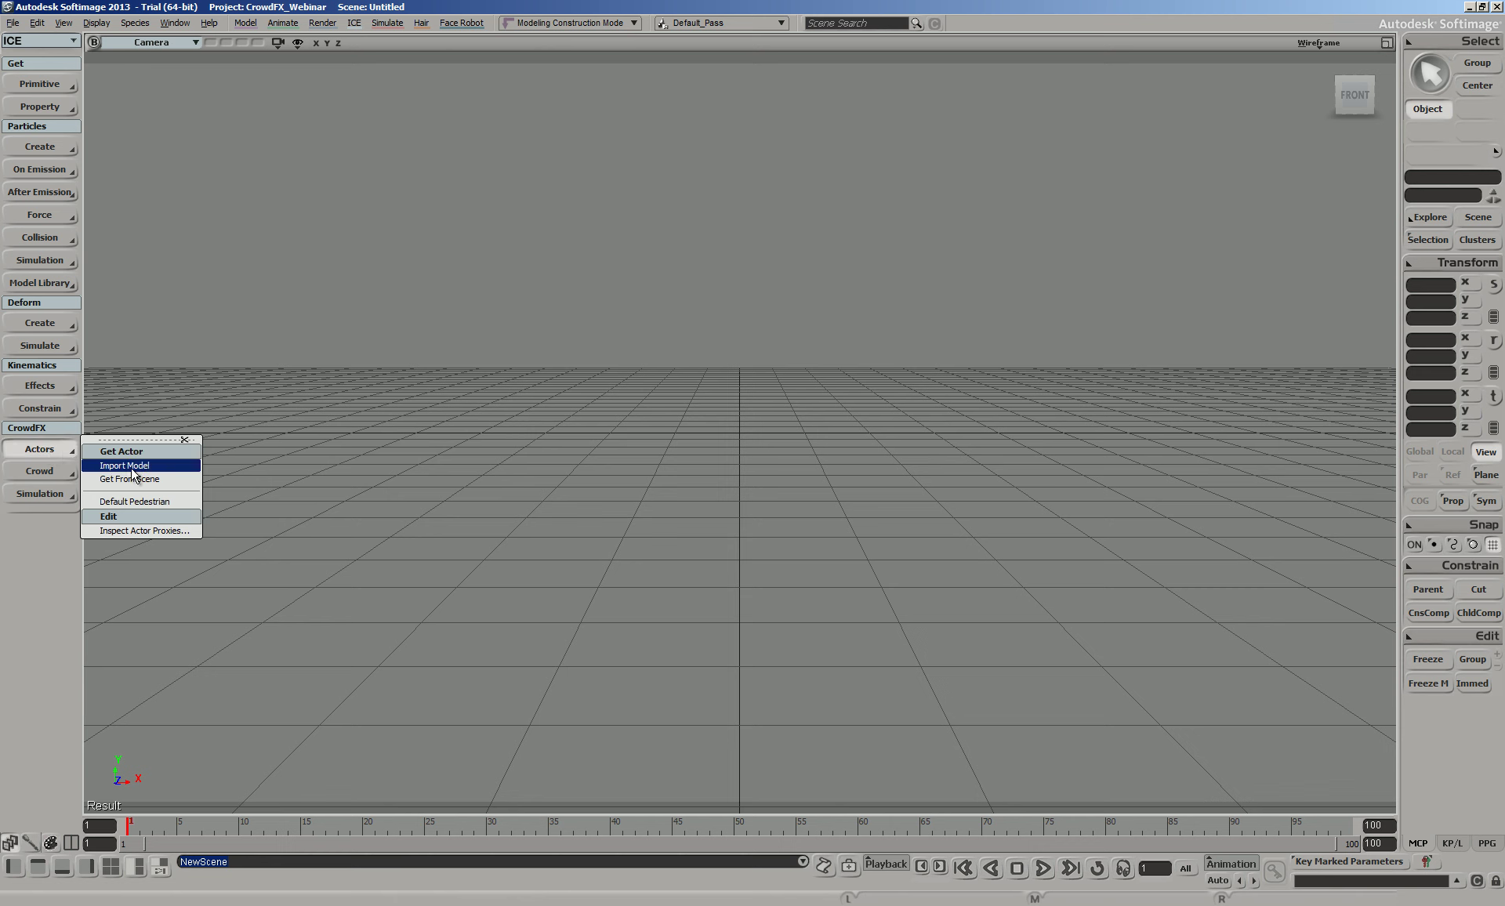
click(134, 502)
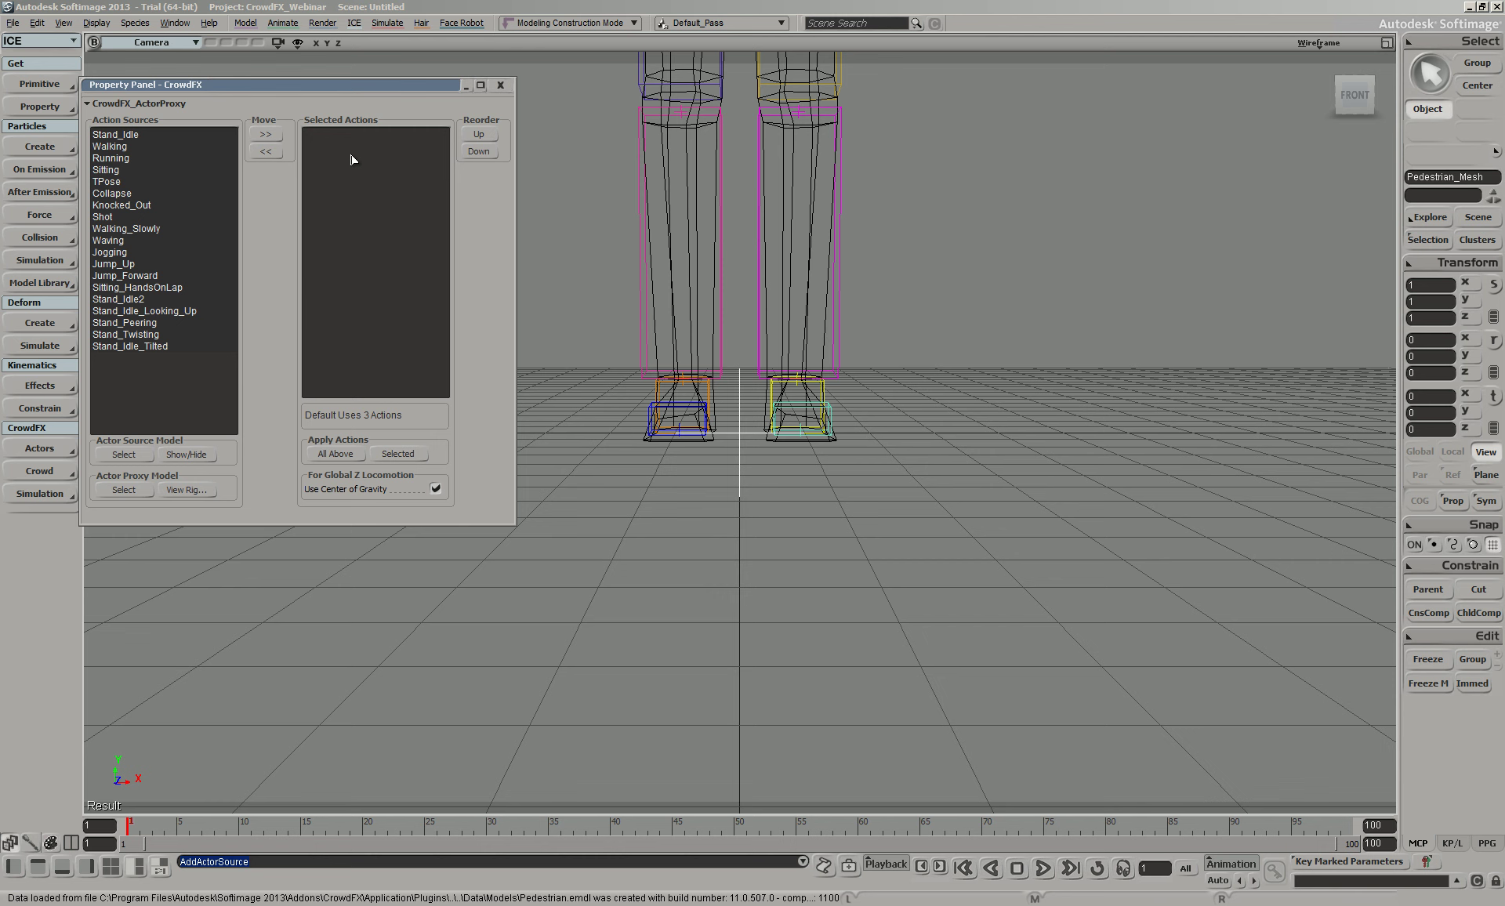
drag(283, 93, 314, 96)
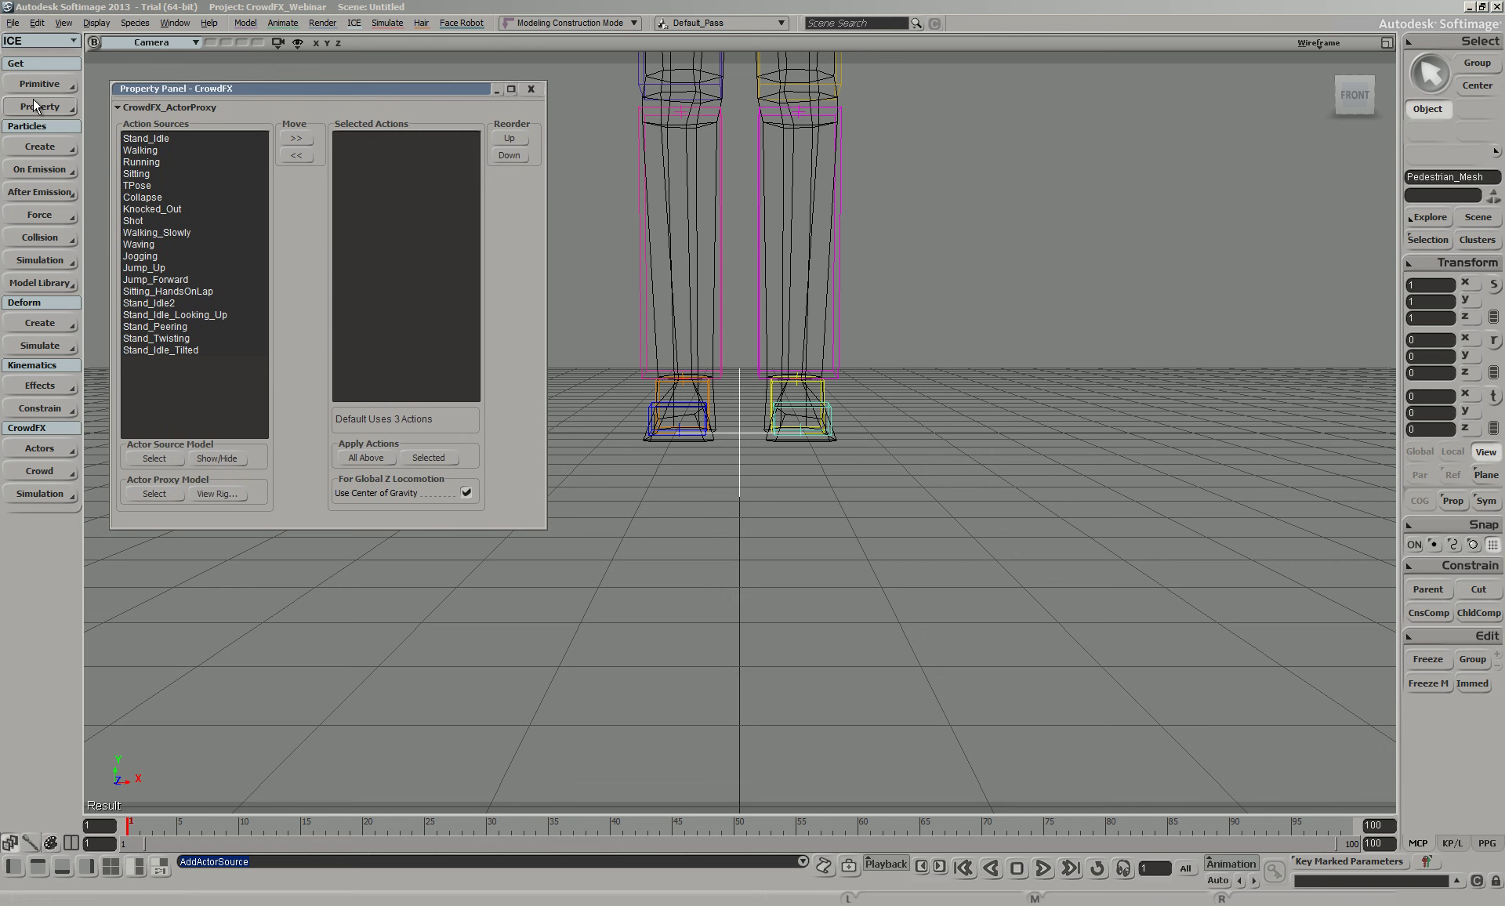
scroll(979, 364, down, 10)
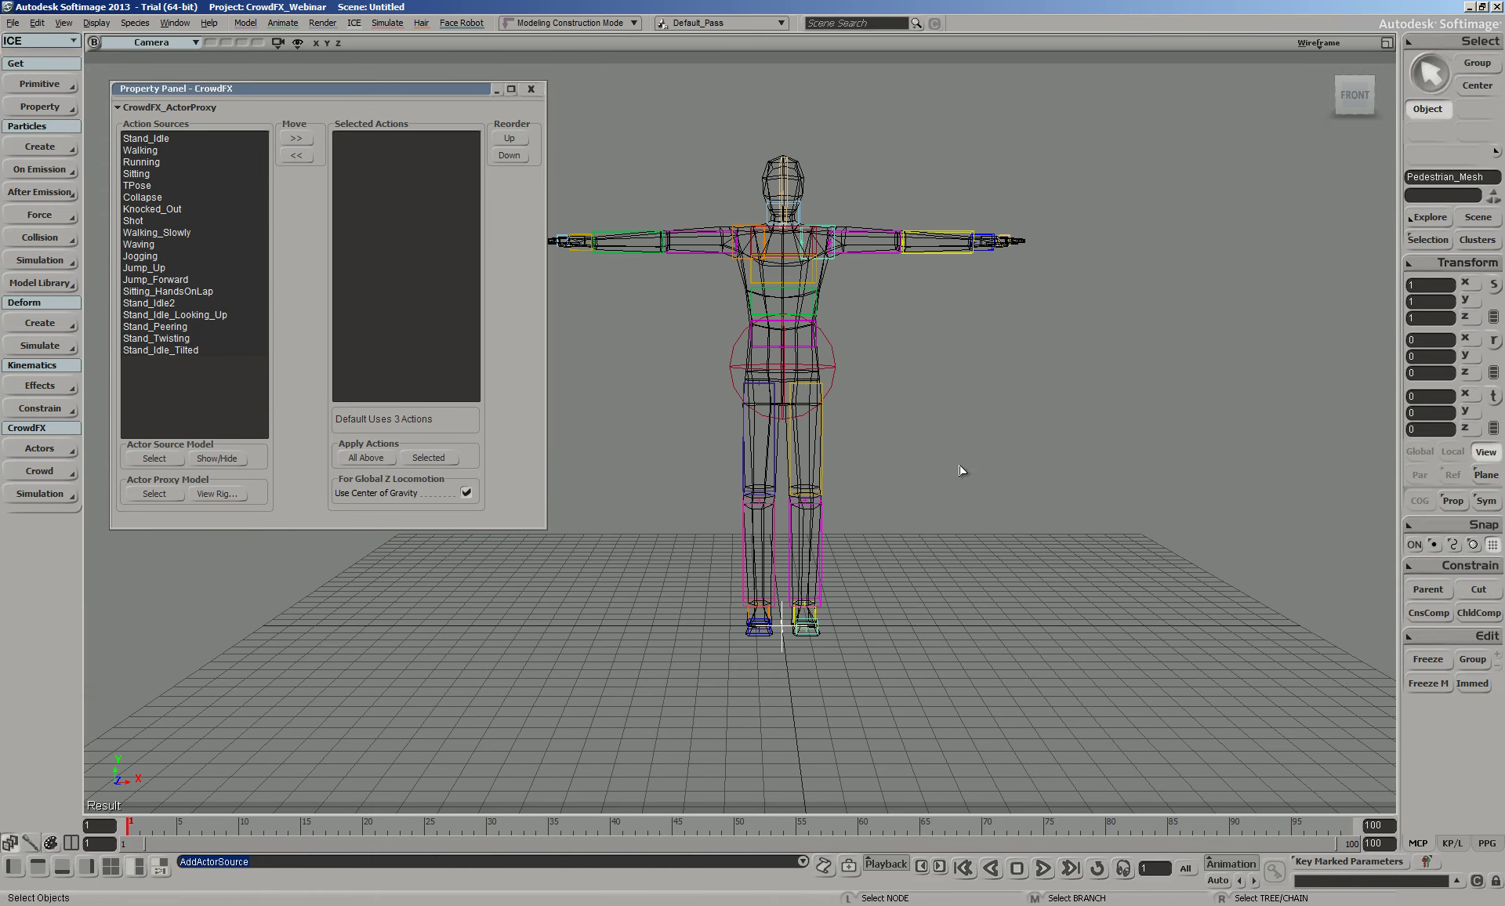
middle_drag(961, 469, 990, 421)
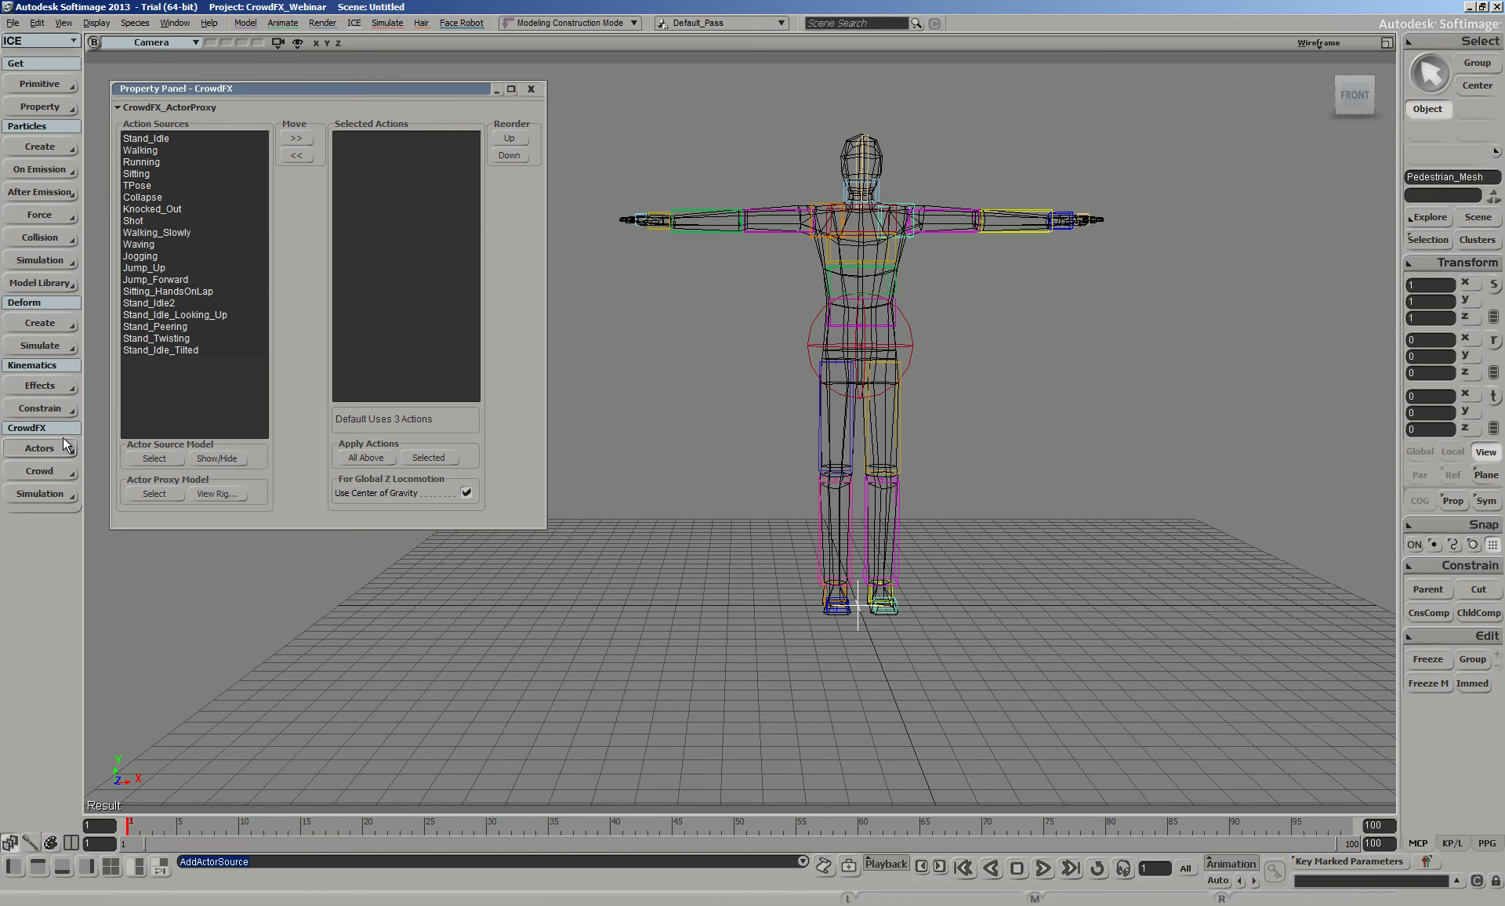
click(32, 42)
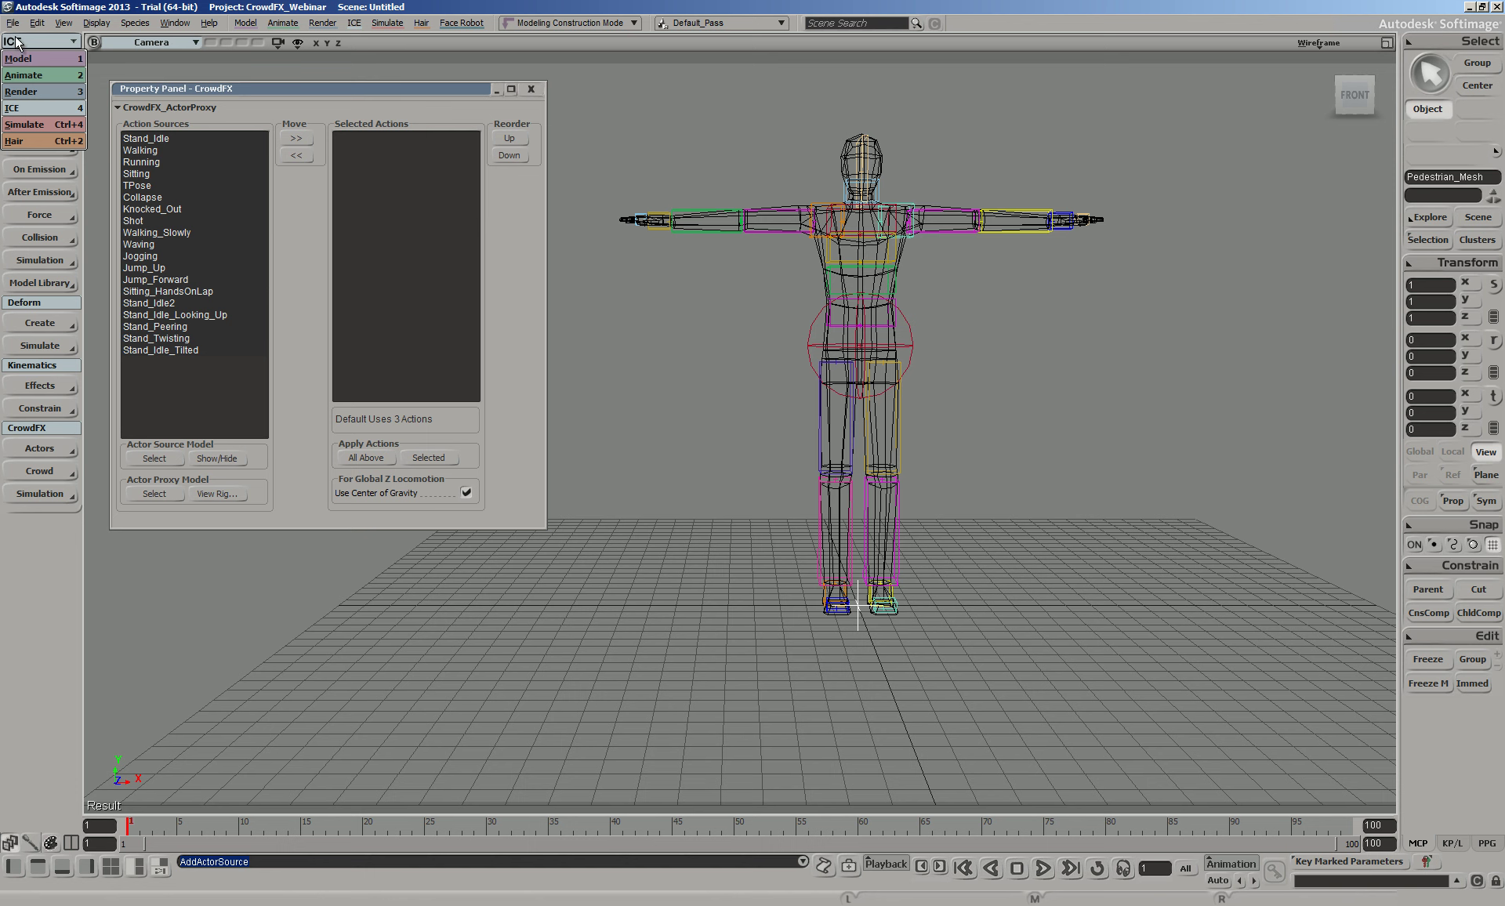
click(33, 108)
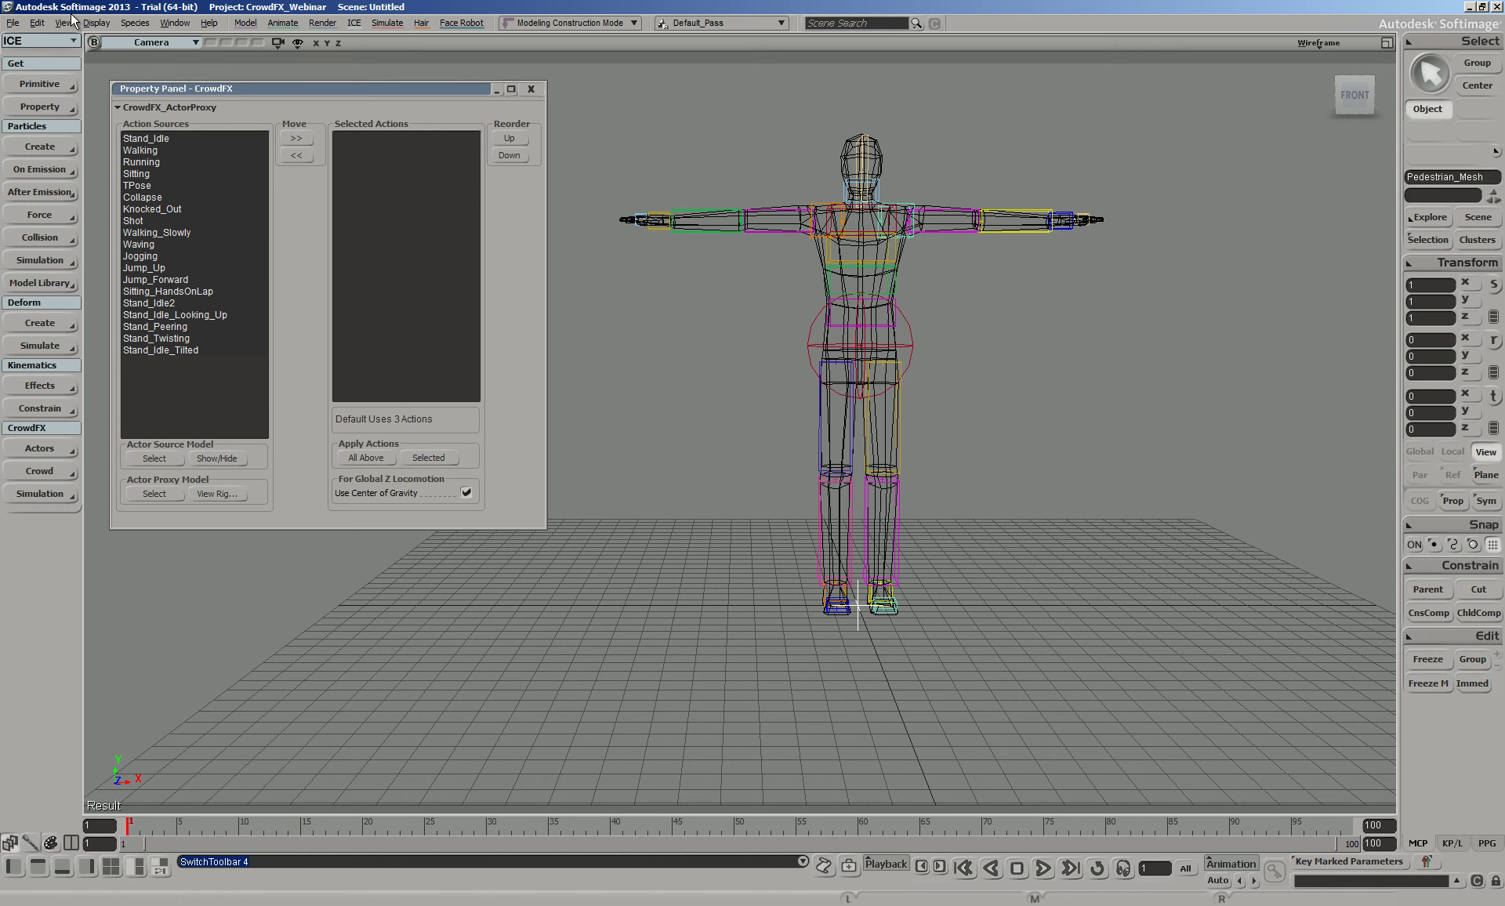
click(41, 454)
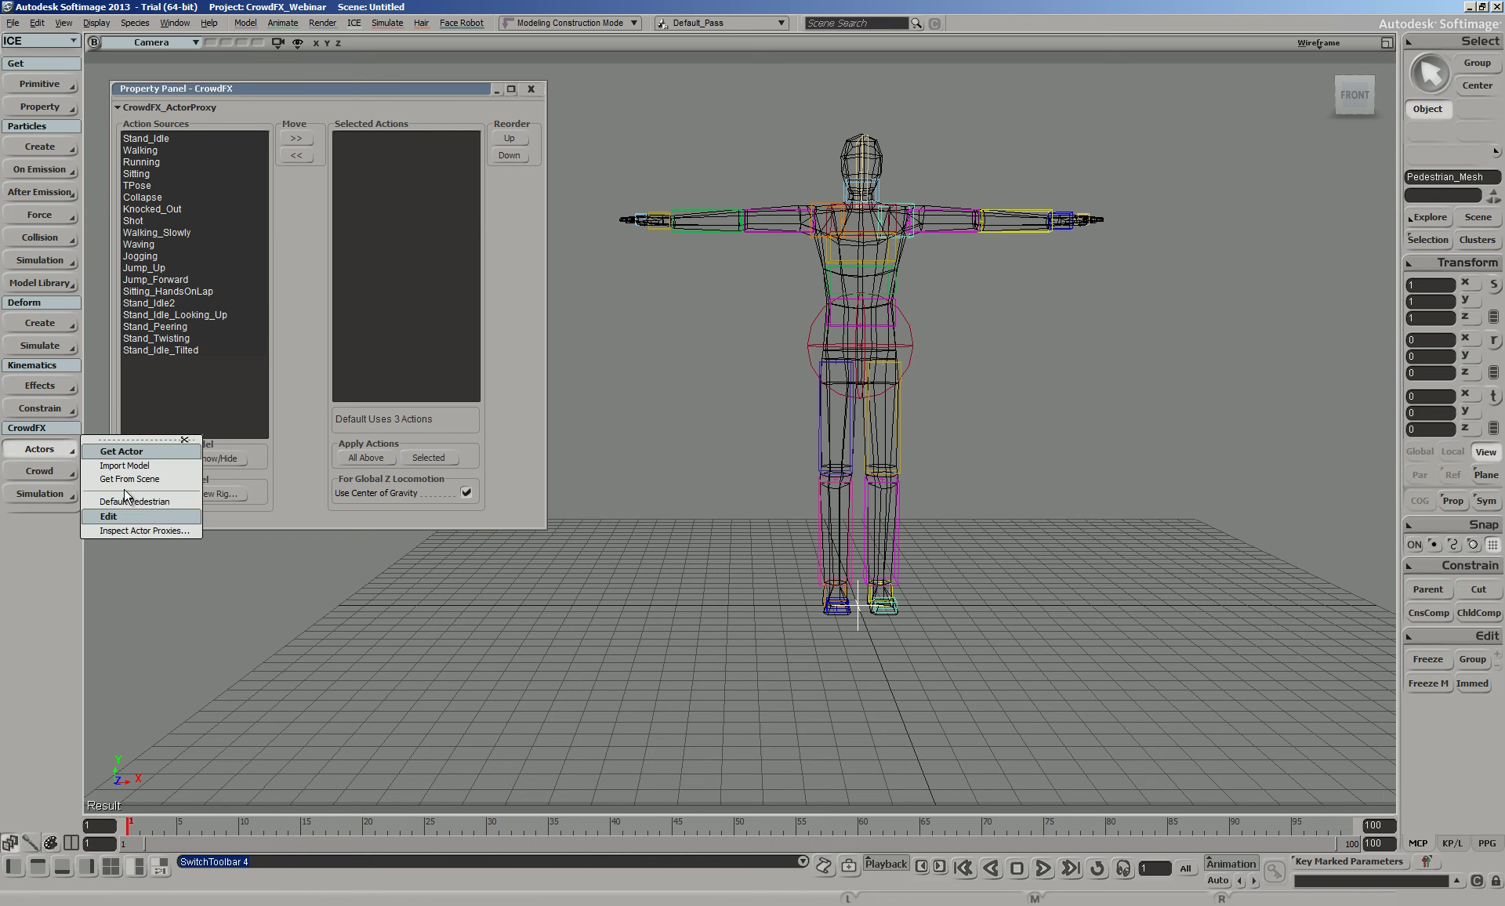
click(127, 502)
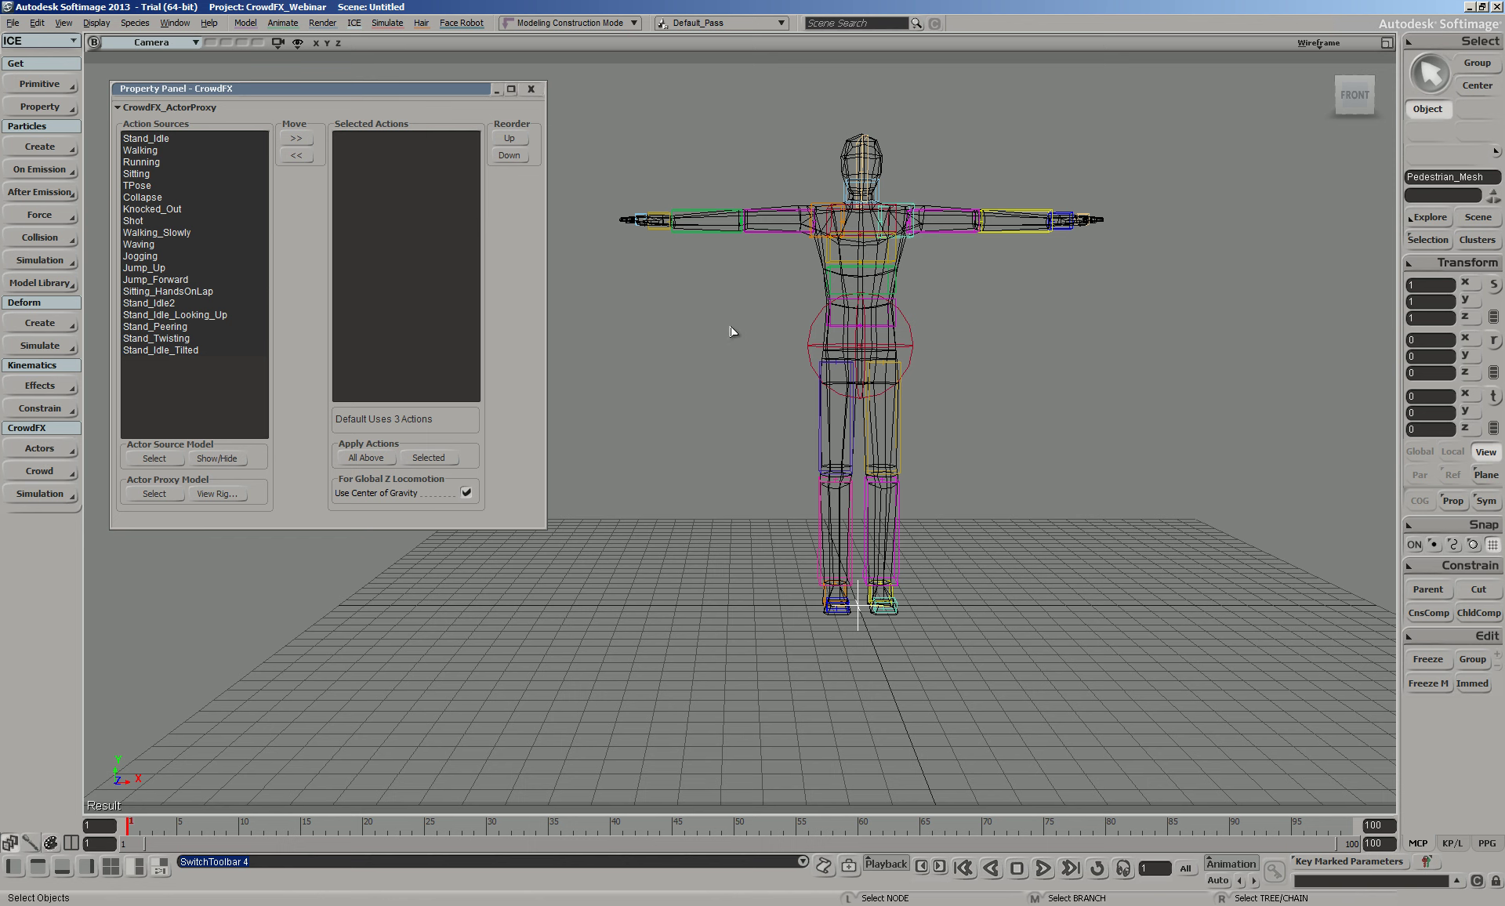
Set the camera view to shaded display and view the pedestrian at an angle
click(1319, 43)
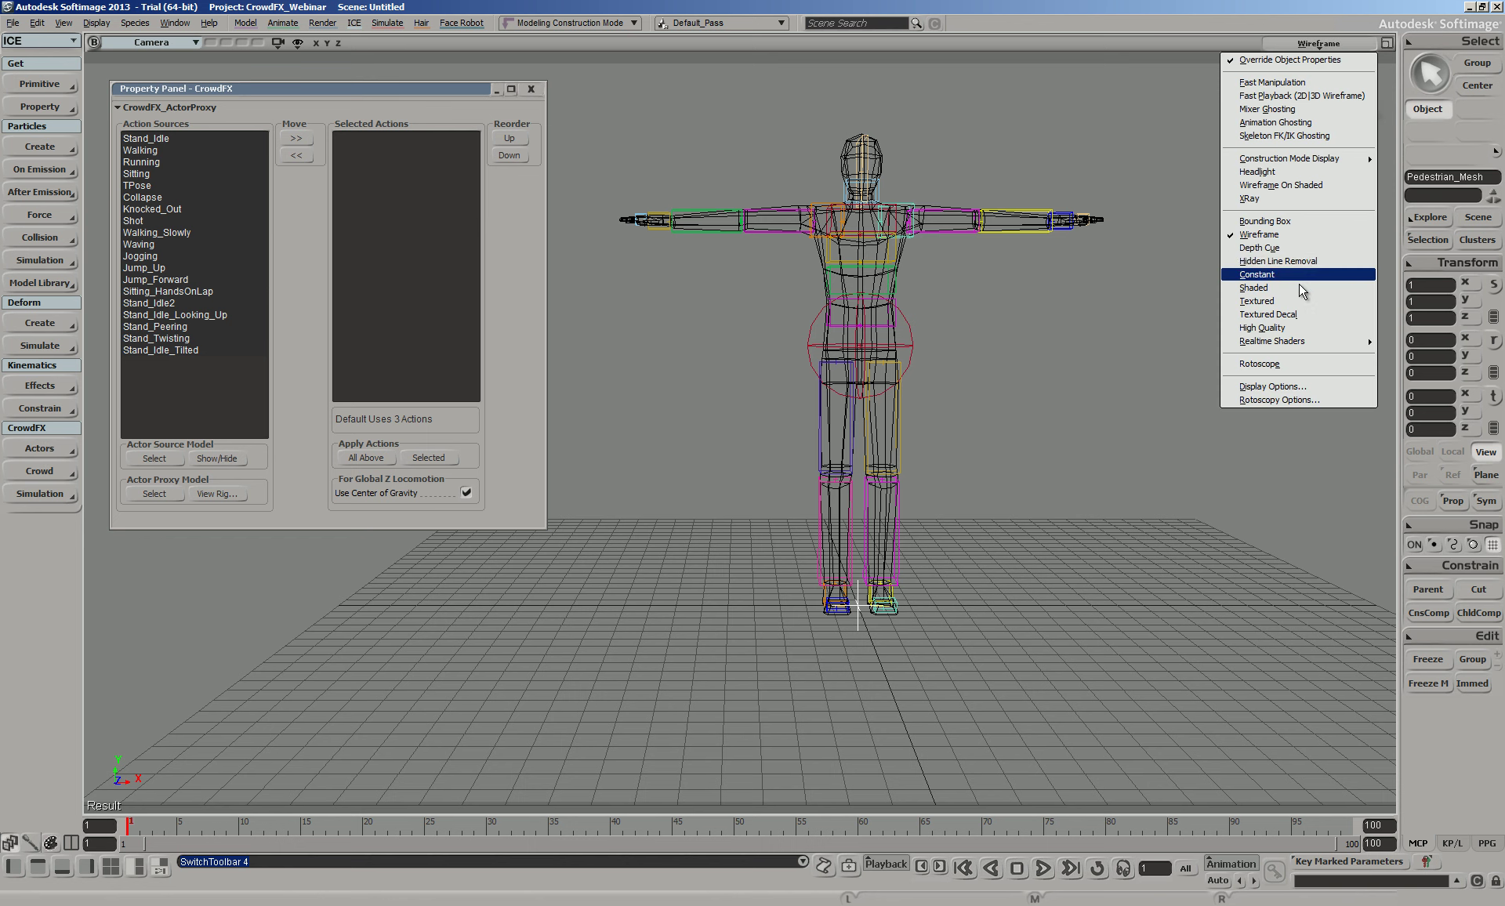
click(1238, 296)
middle_drag(1113, 326, 1066, 347)
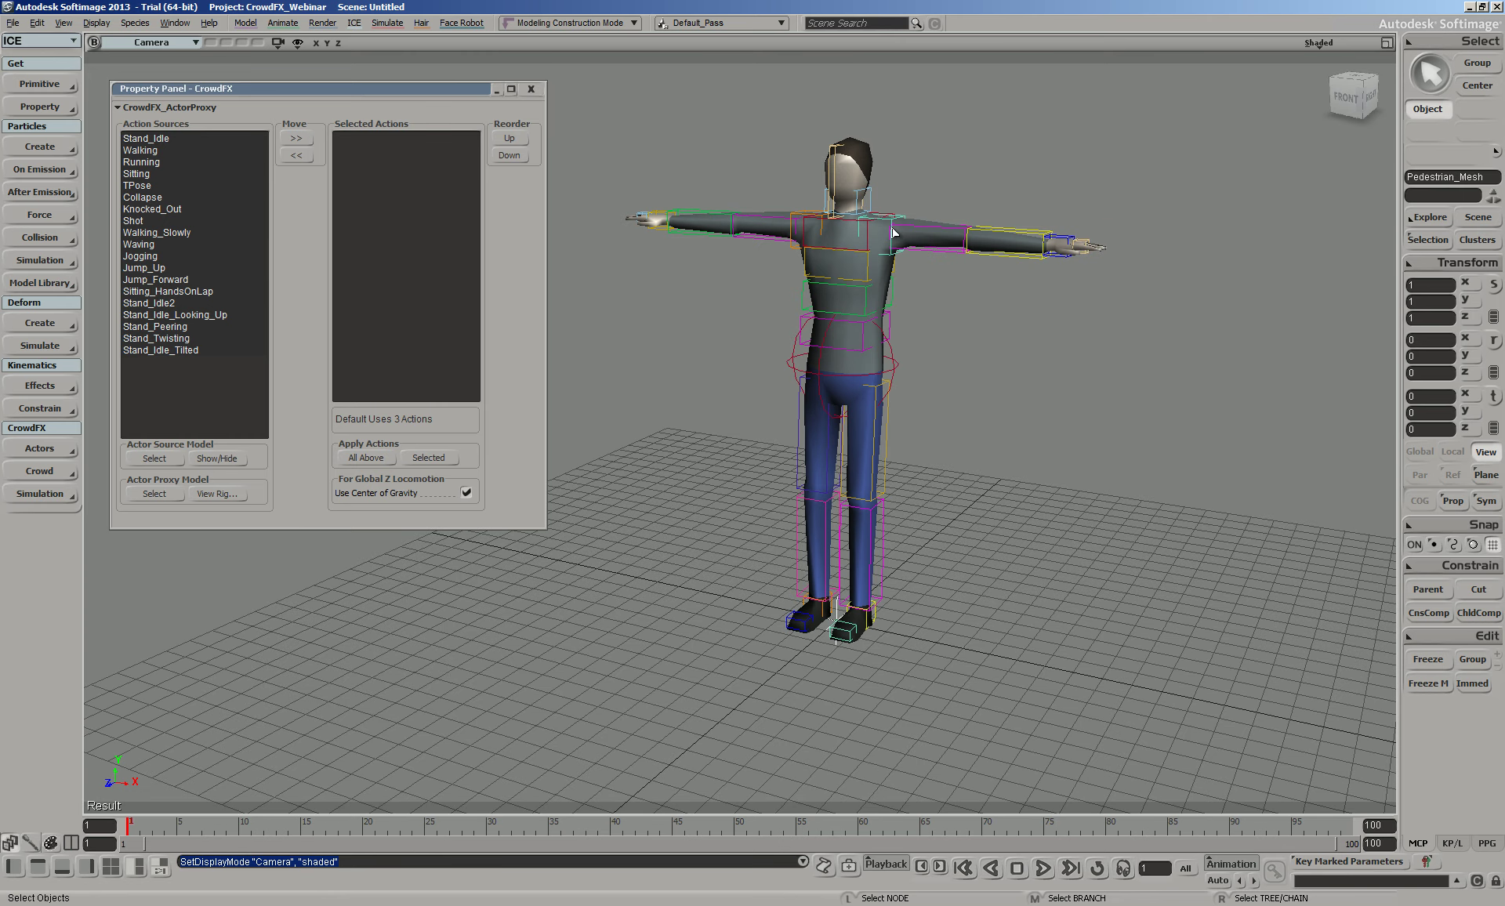
Try rotating the lower left leg control of the pedestrian's rig, and undo the rotation
click(881, 537)
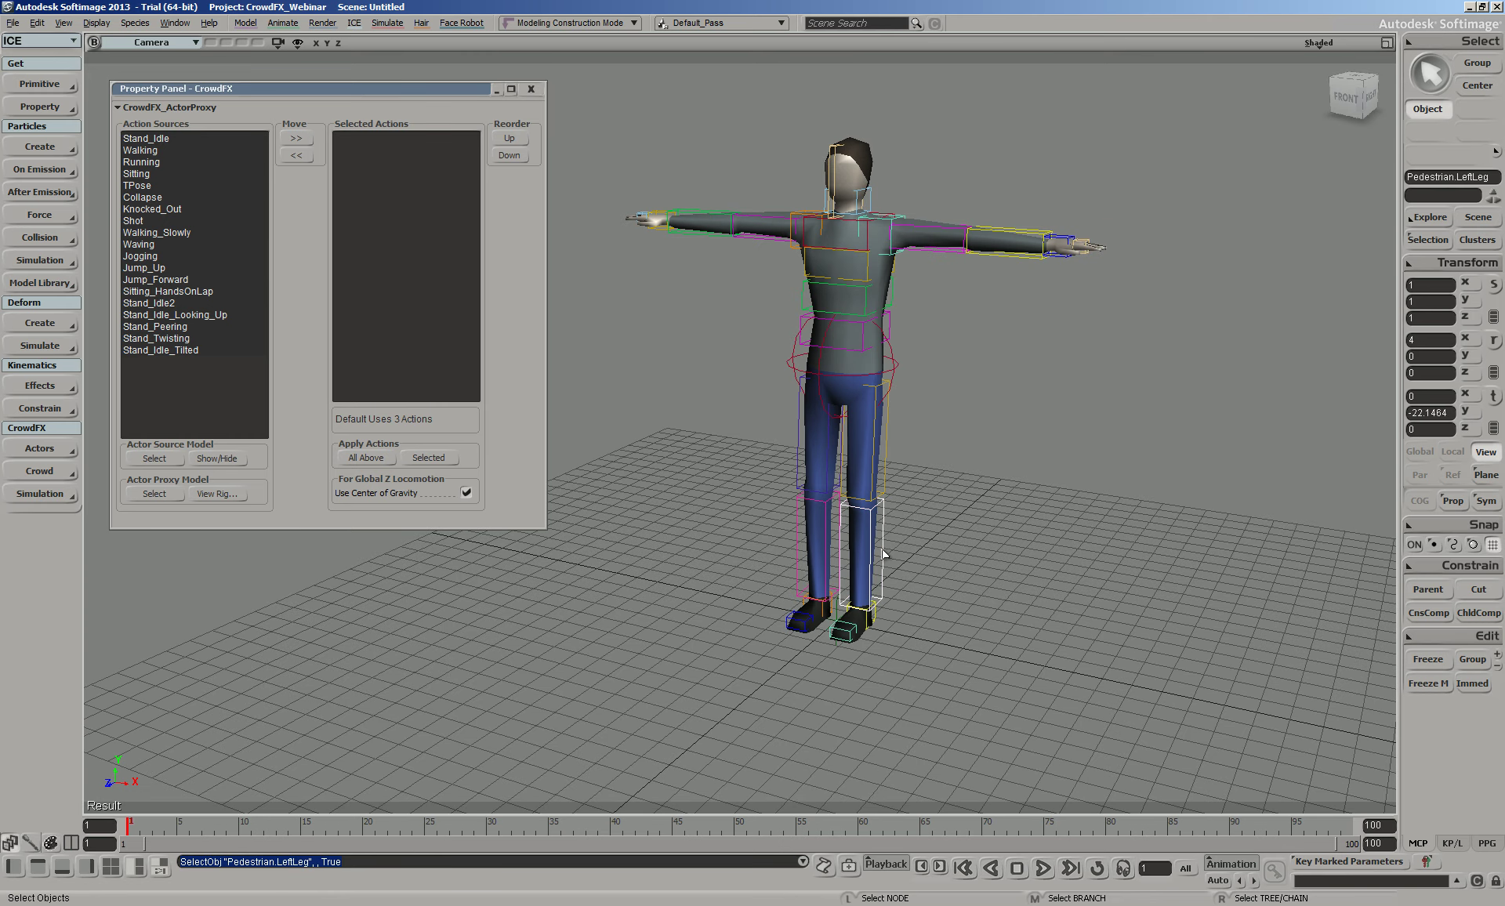
key(c)
drag(826, 479, 933, 439)
key(ctrl+z)
key(space)
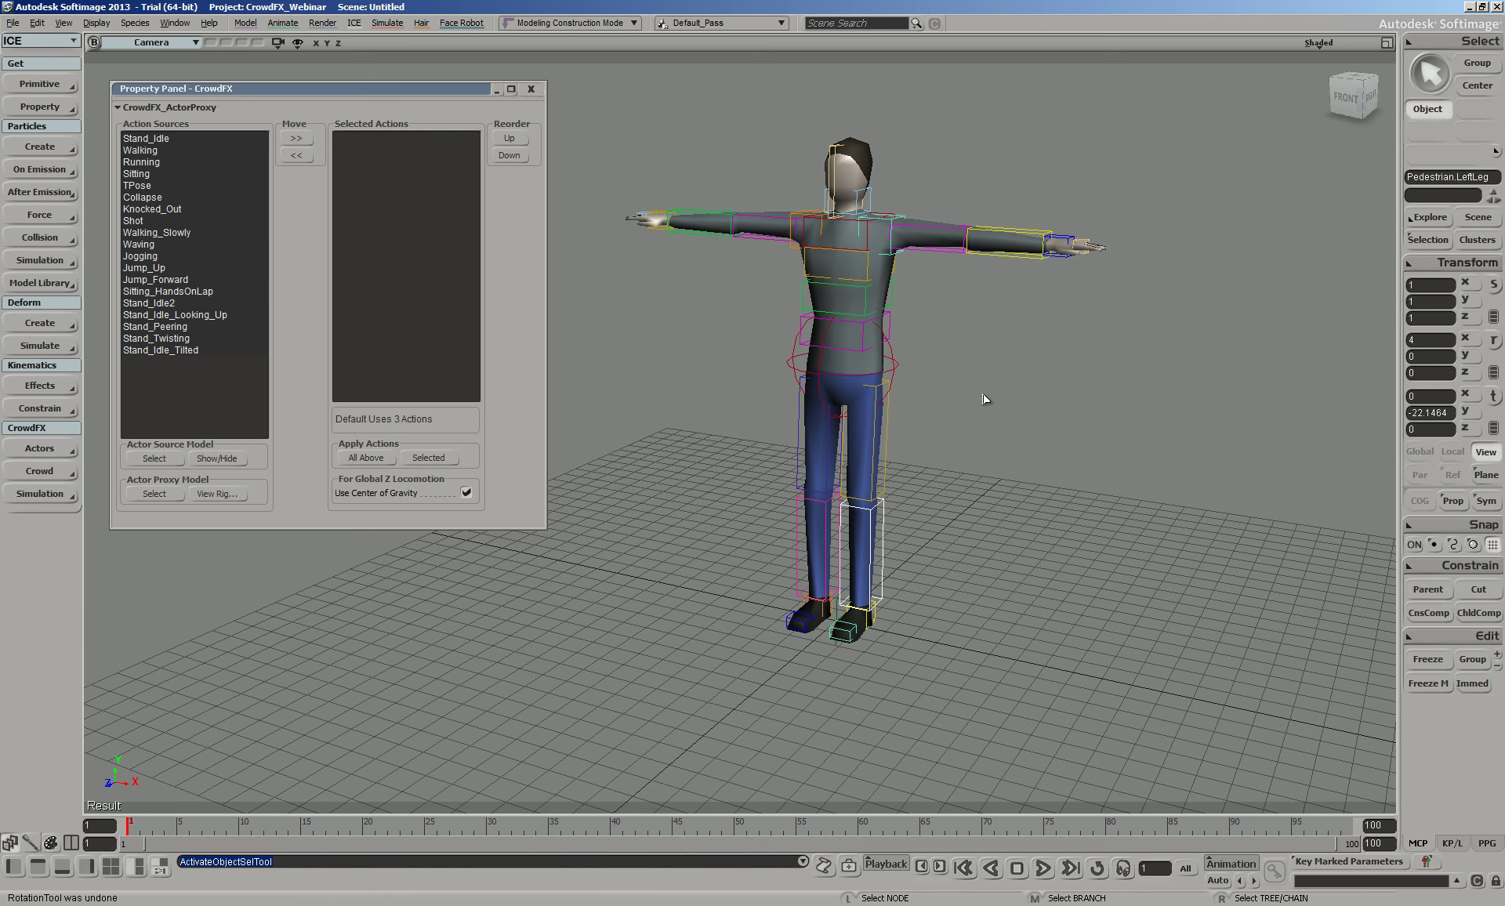
Examine the pedestrian's mesh and surrounding rig controls from far away and close up
click(879, 265)
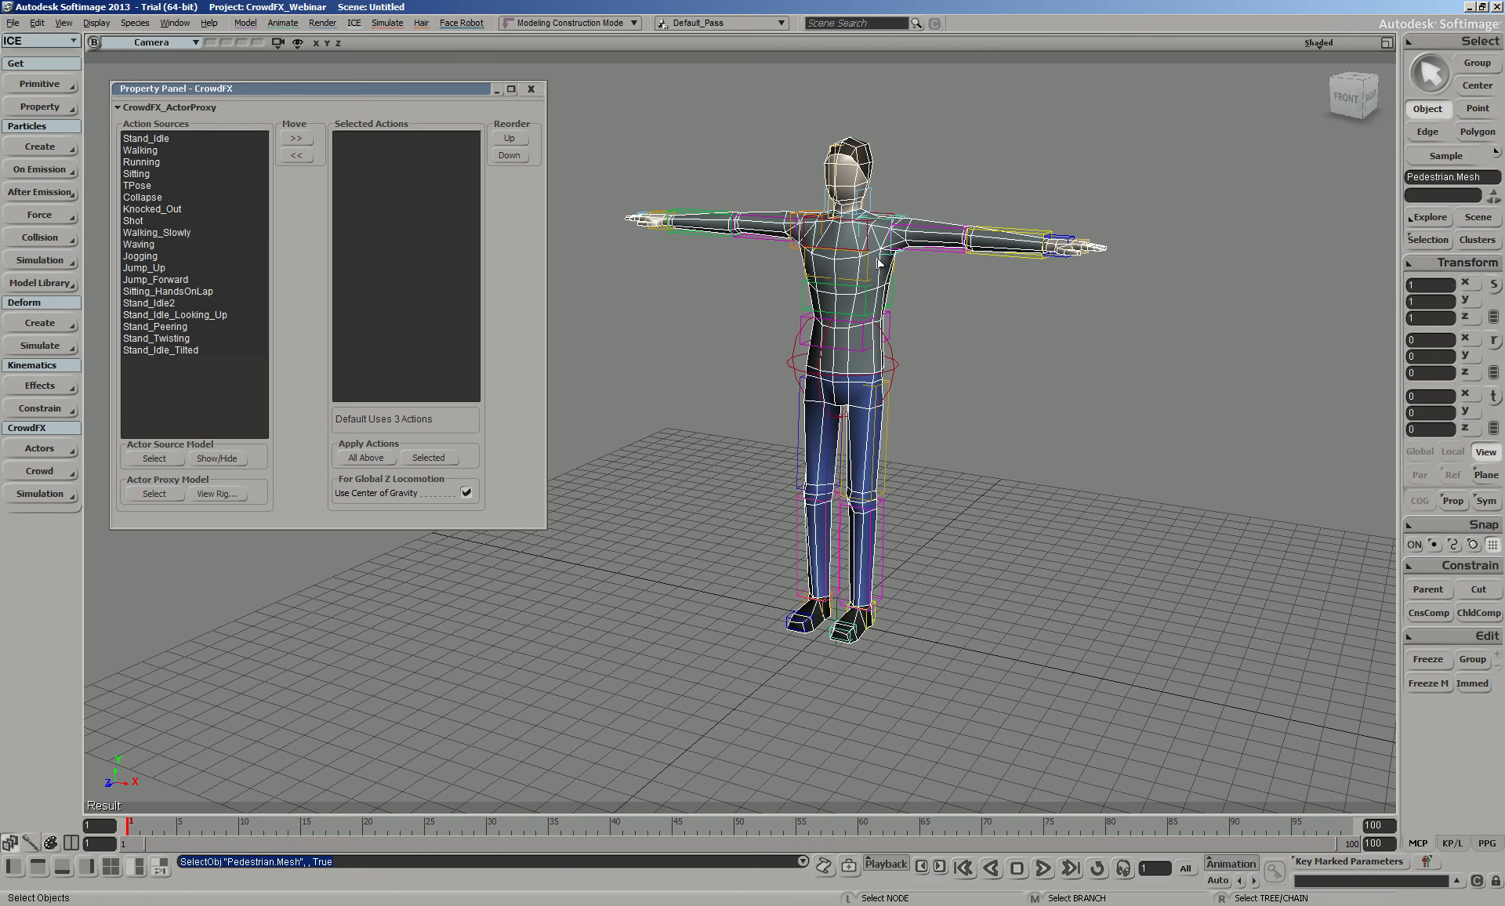
click(994, 343)
scroll(996, 343, down, 5)
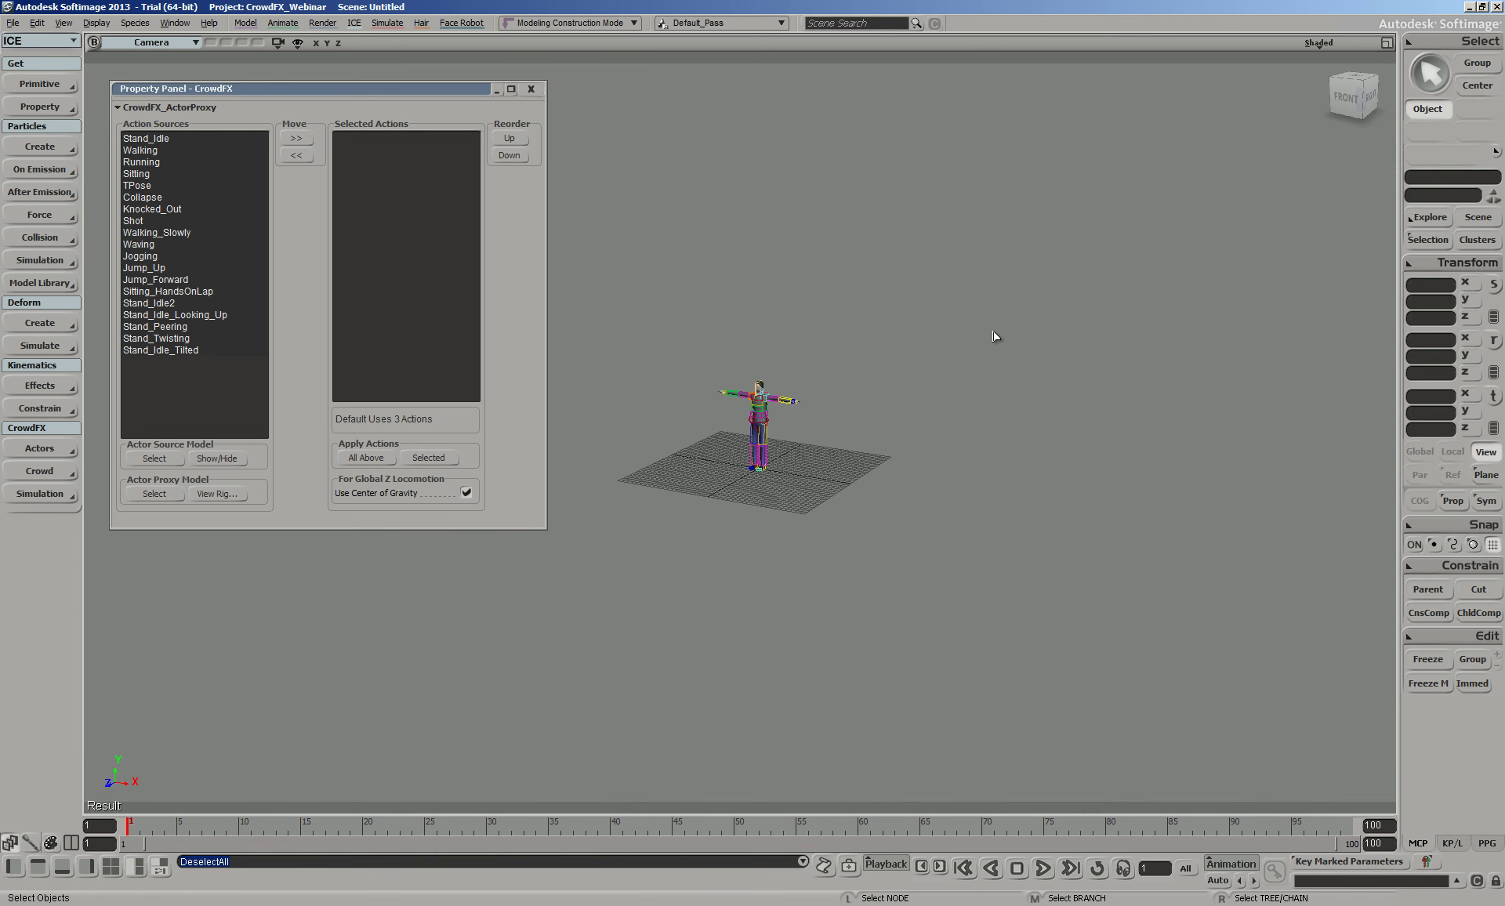
scroll(933, 365, down, 3)
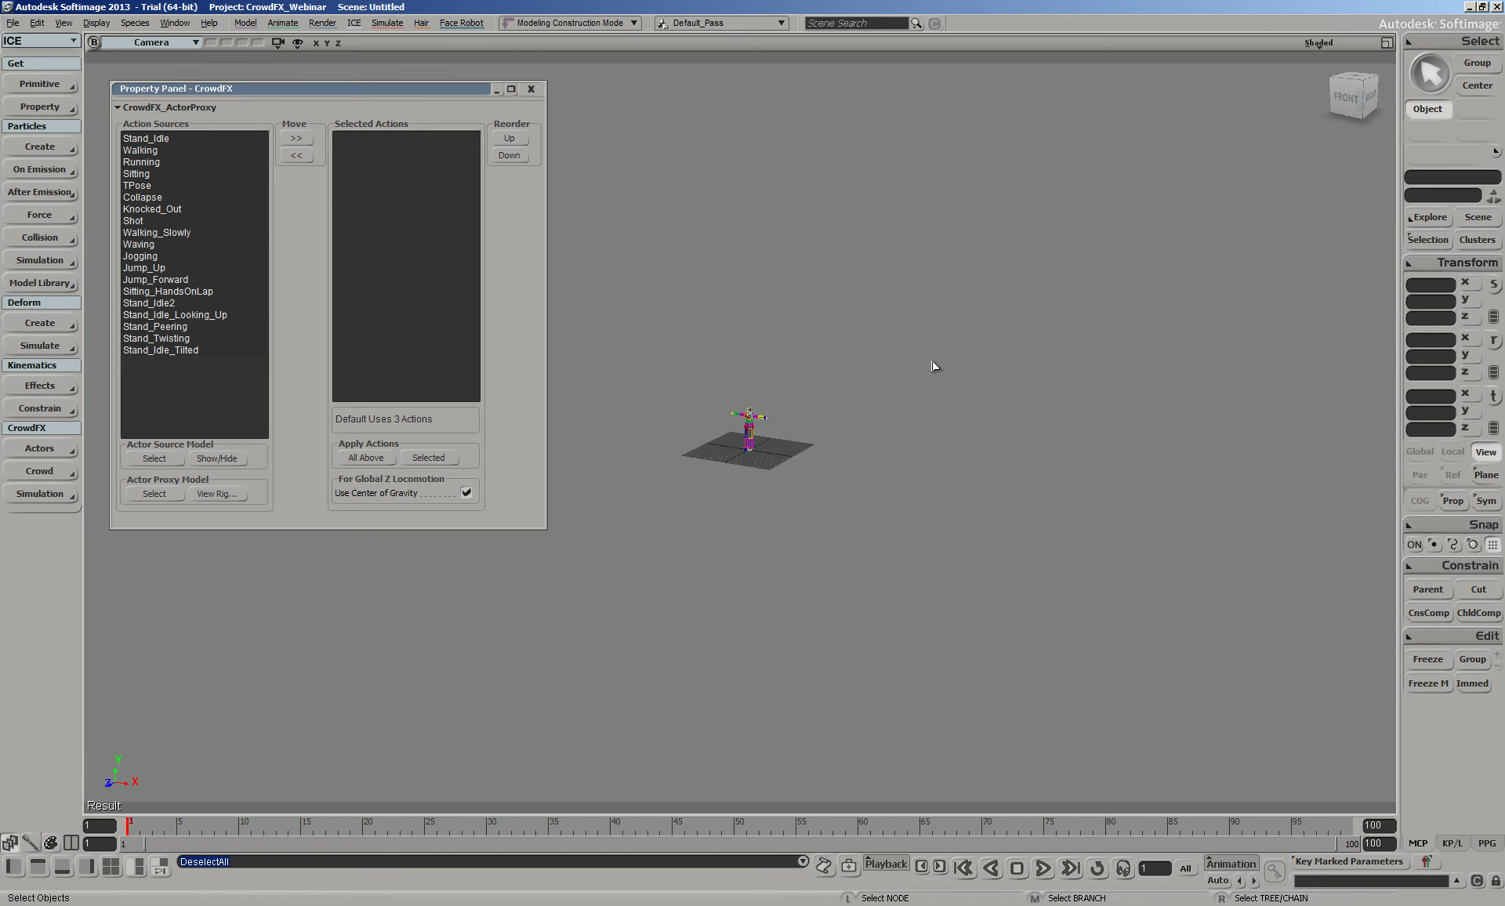
scroll(813, 440, up, 8)
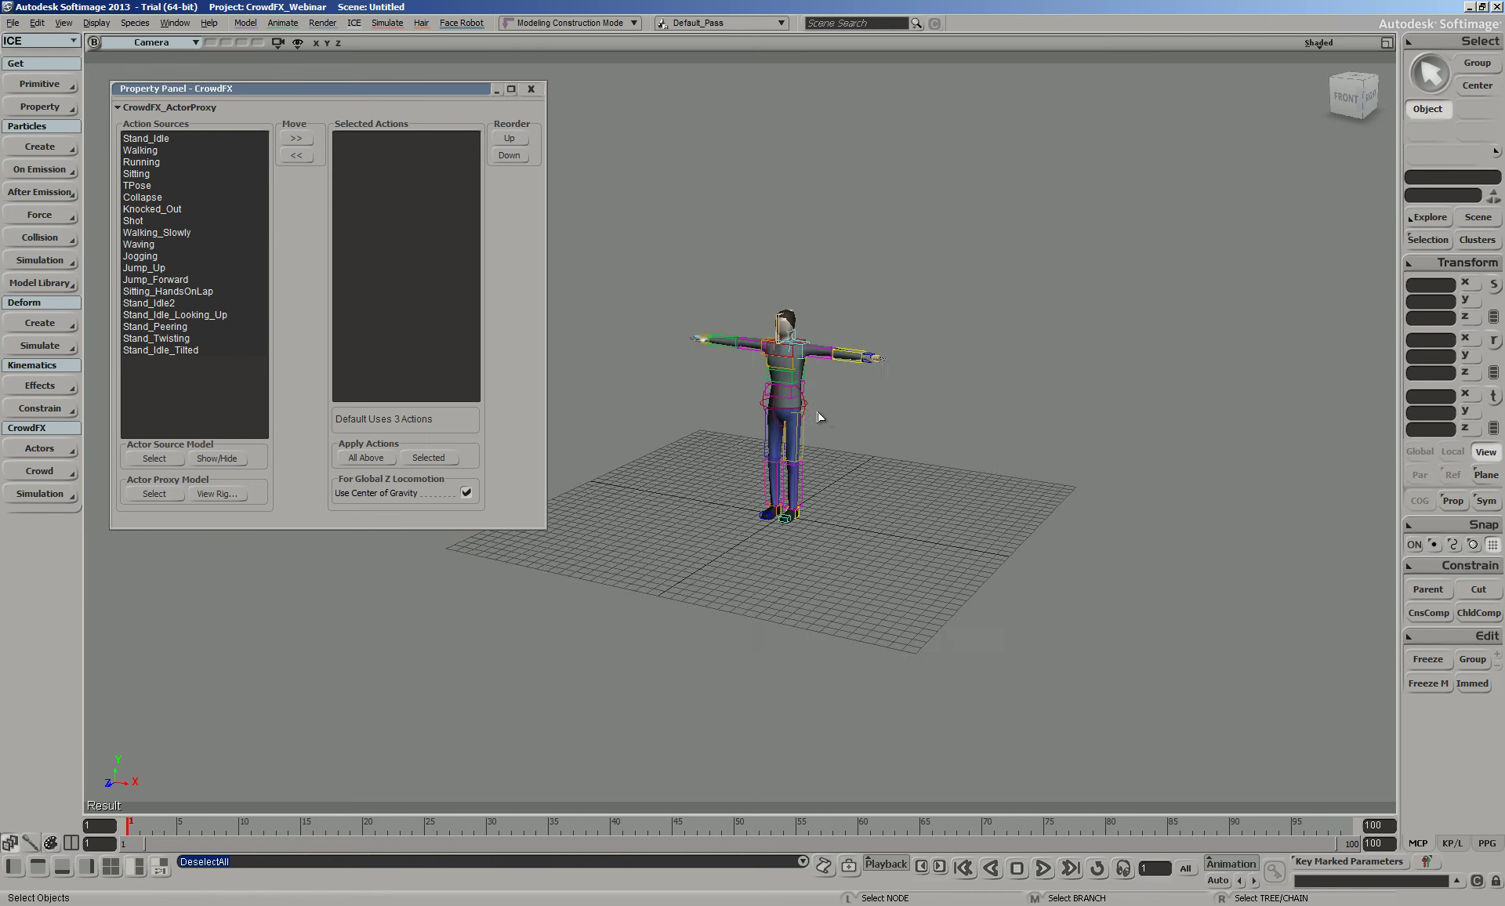
scroll(907, 349, up, 3)
scroll(906, 349, down, 3)
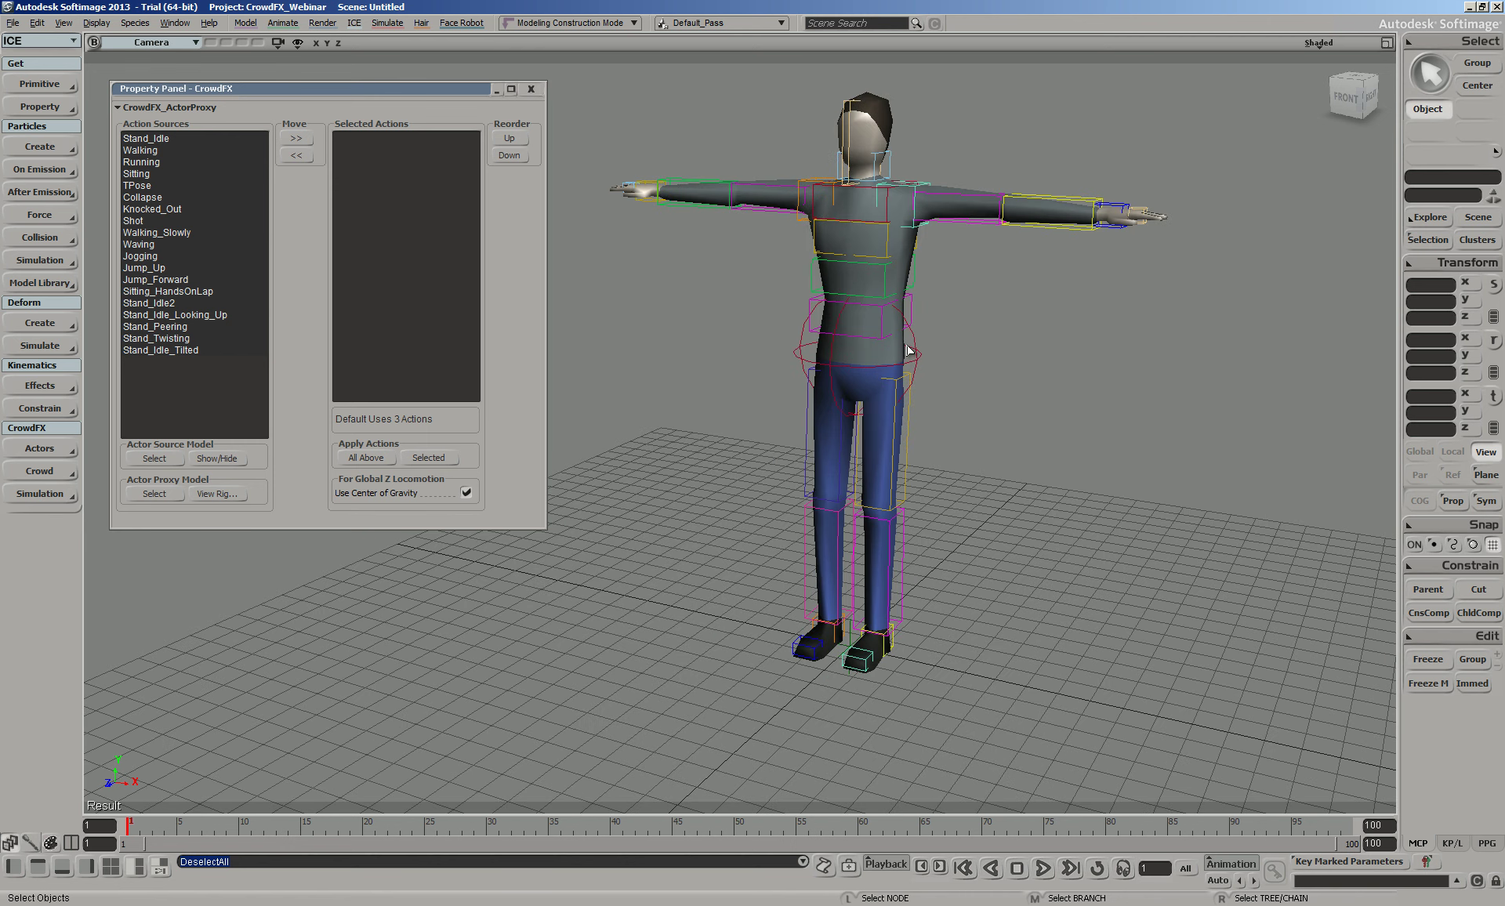
key(z)
drag(941, 326, 937, 345)
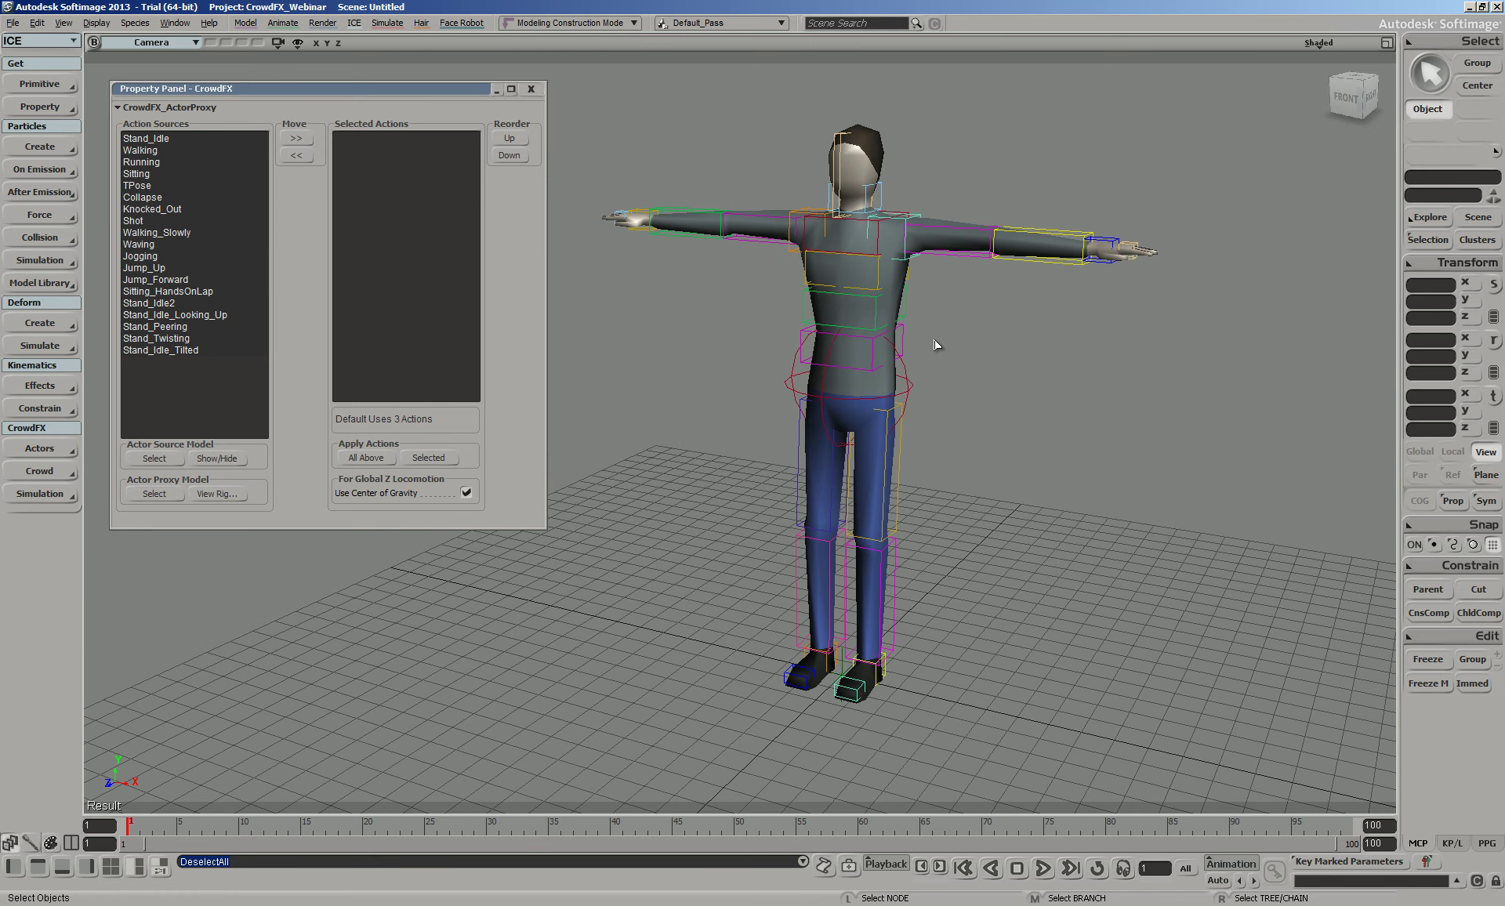
click(882, 387)
click(1029, 388)
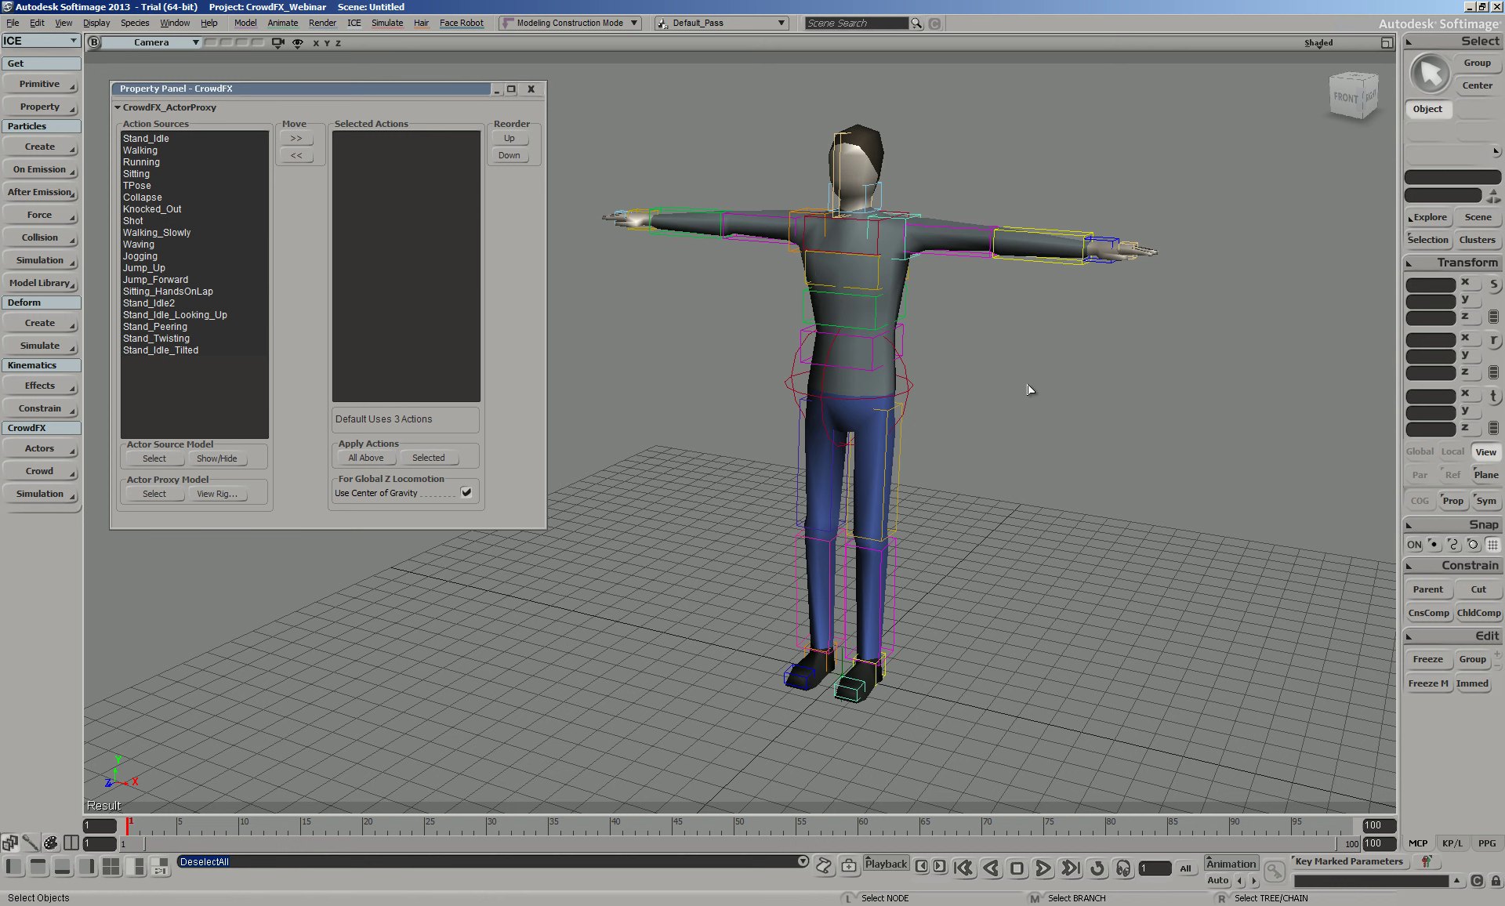
Add Stand_Idle, Walking and Running to the actor proxy's selected actions, apply them all, and close the actor proxy settings
click(166, 139)
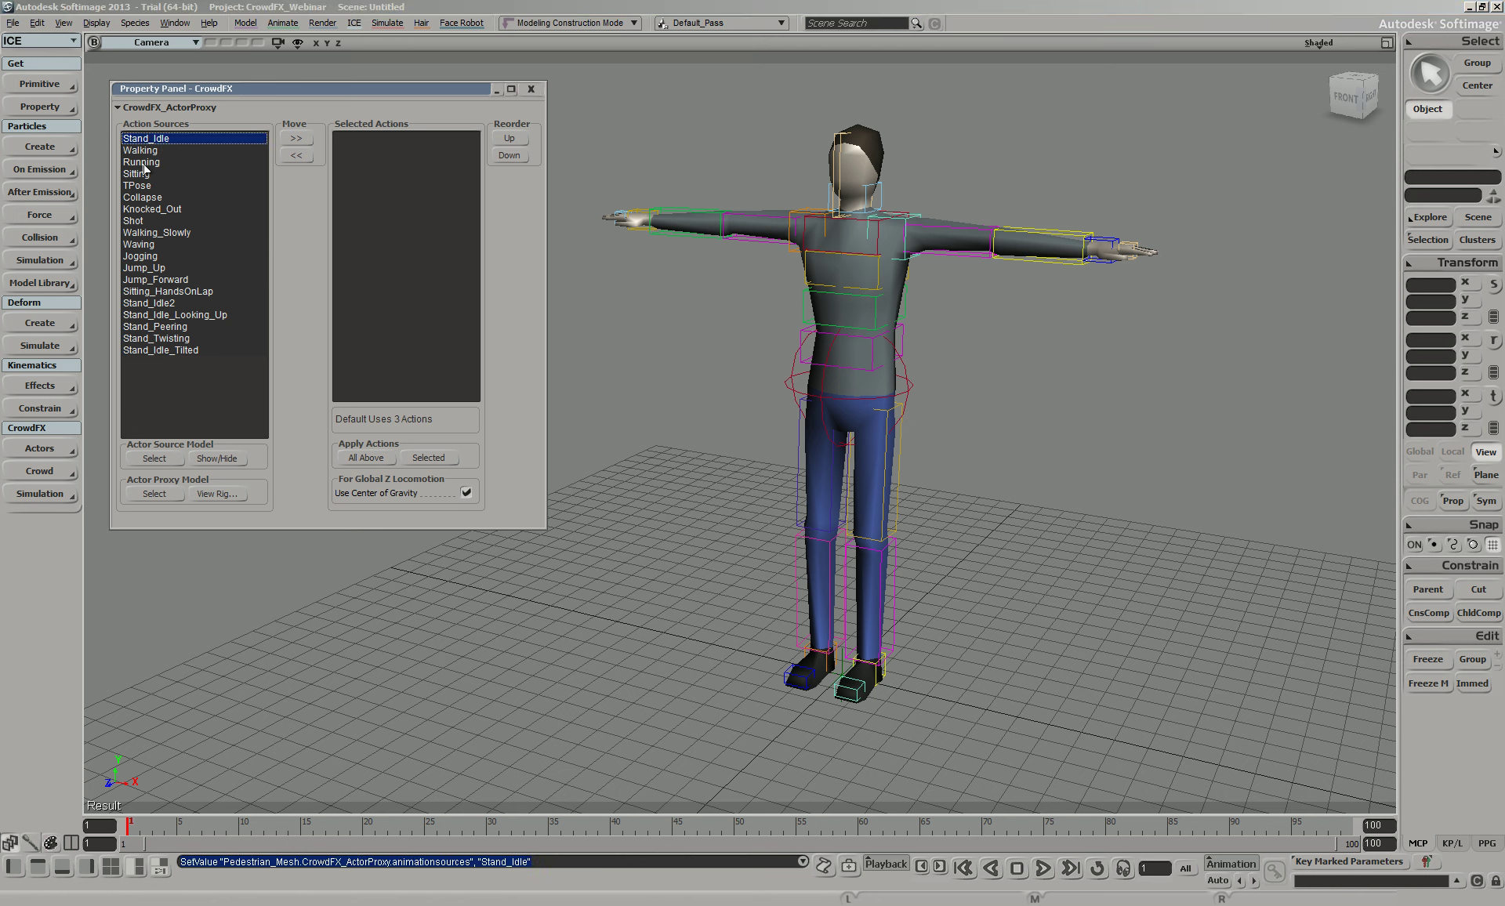
ctrl+click(147, 152)
ctrl+click(149, 163)
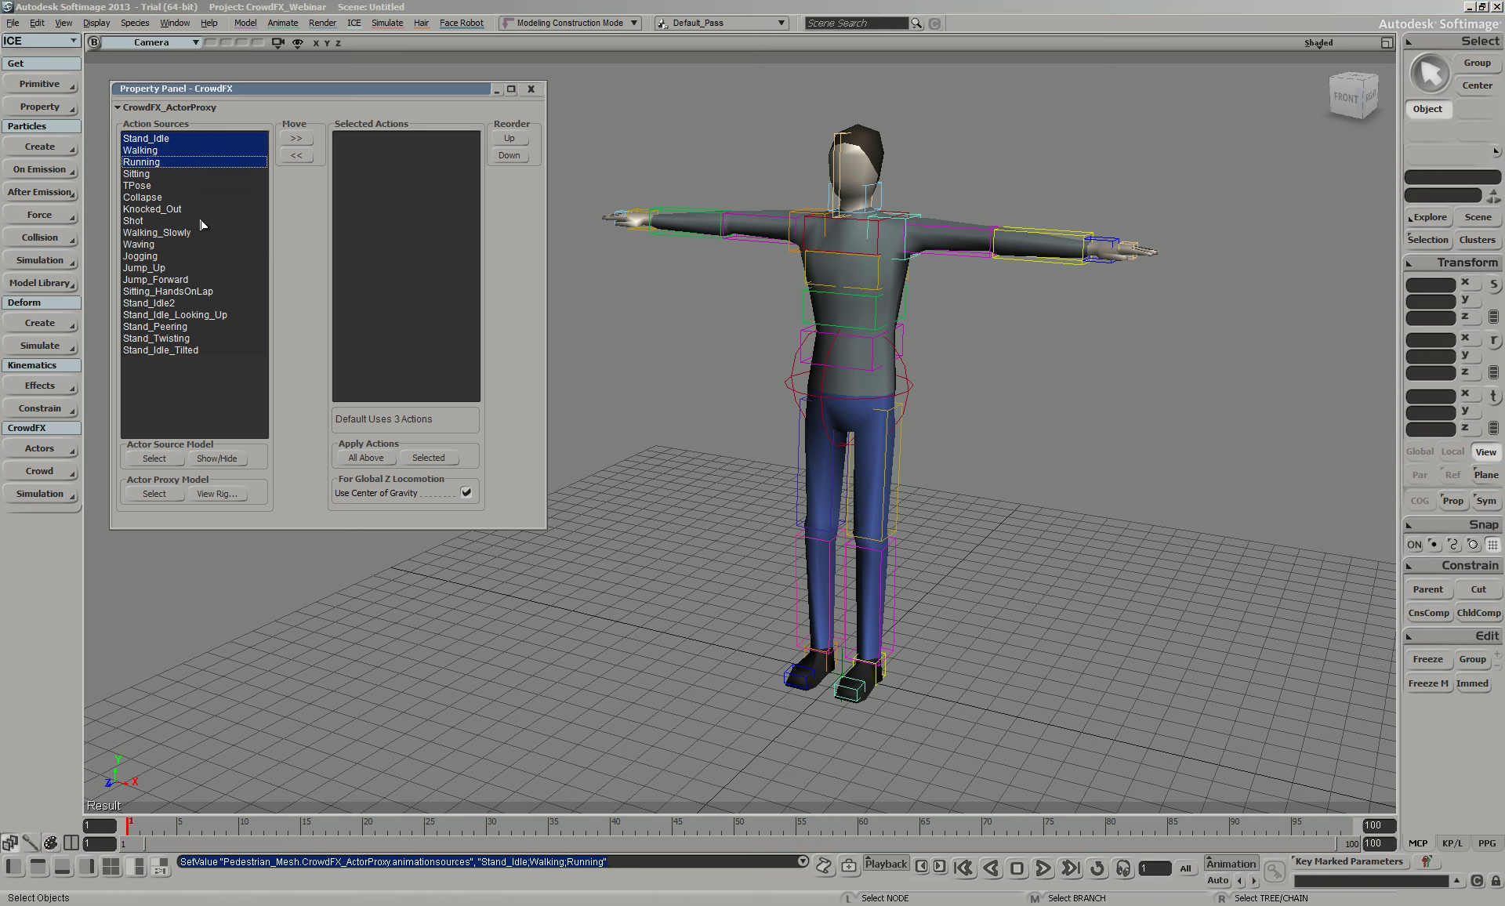
click(297, 140)
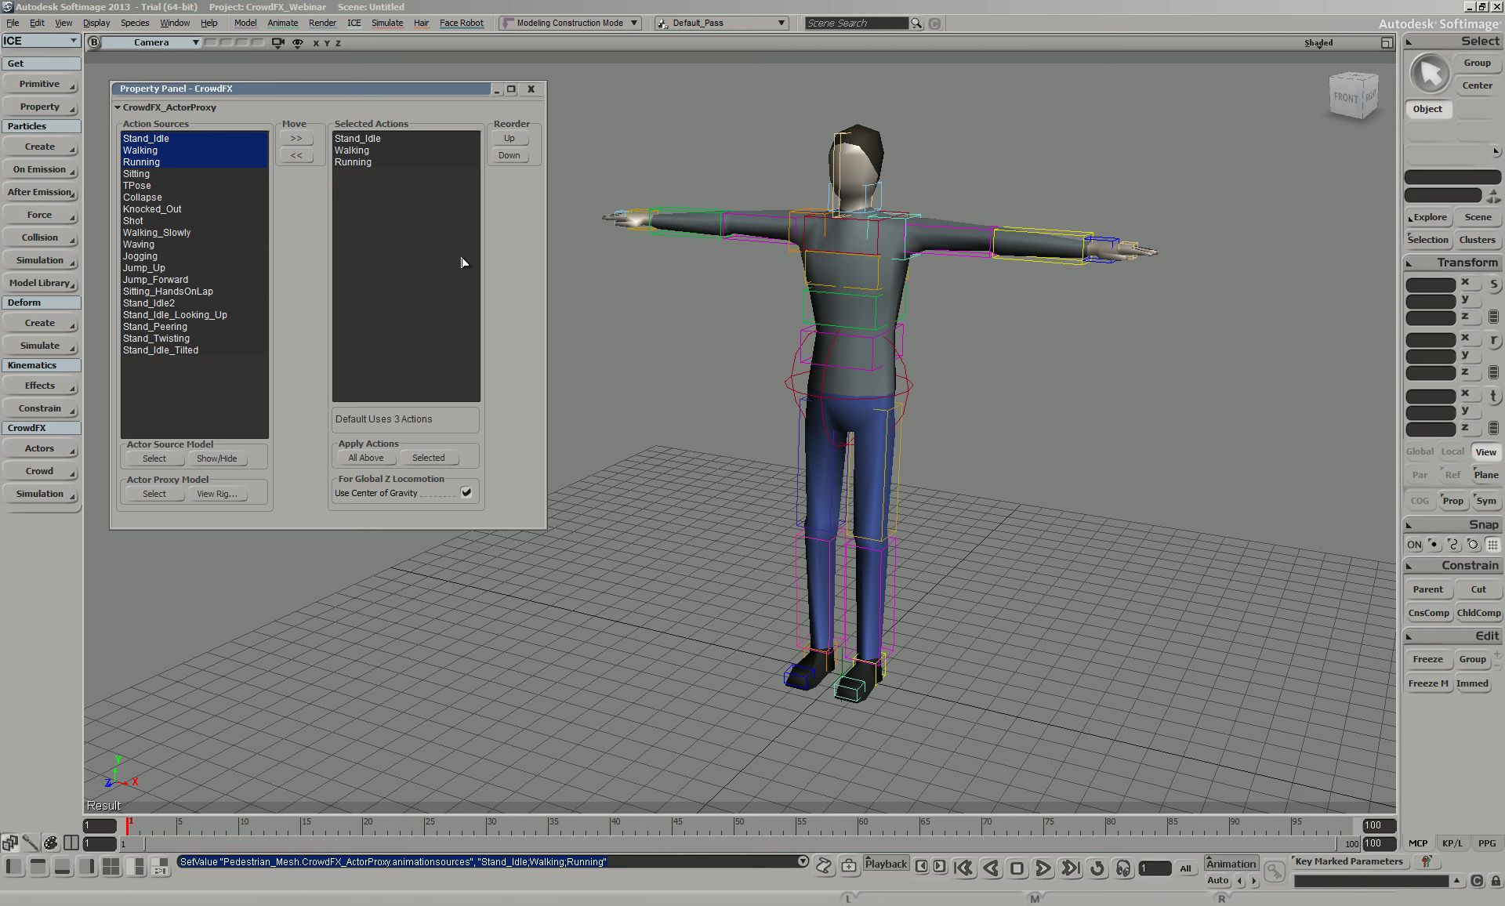
click(363, 459)
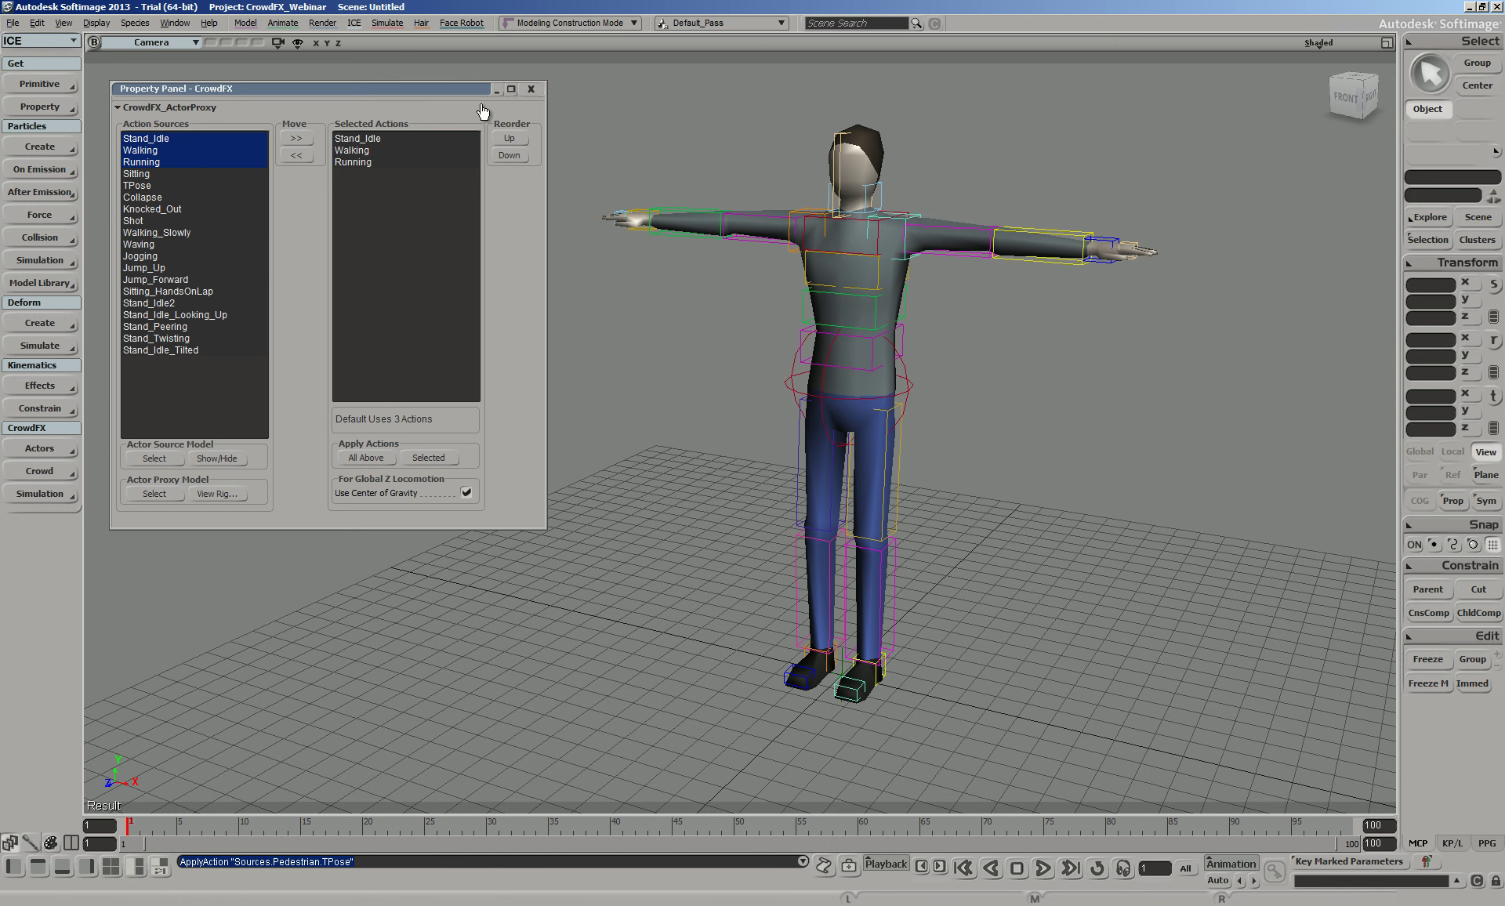
click(531, 90)
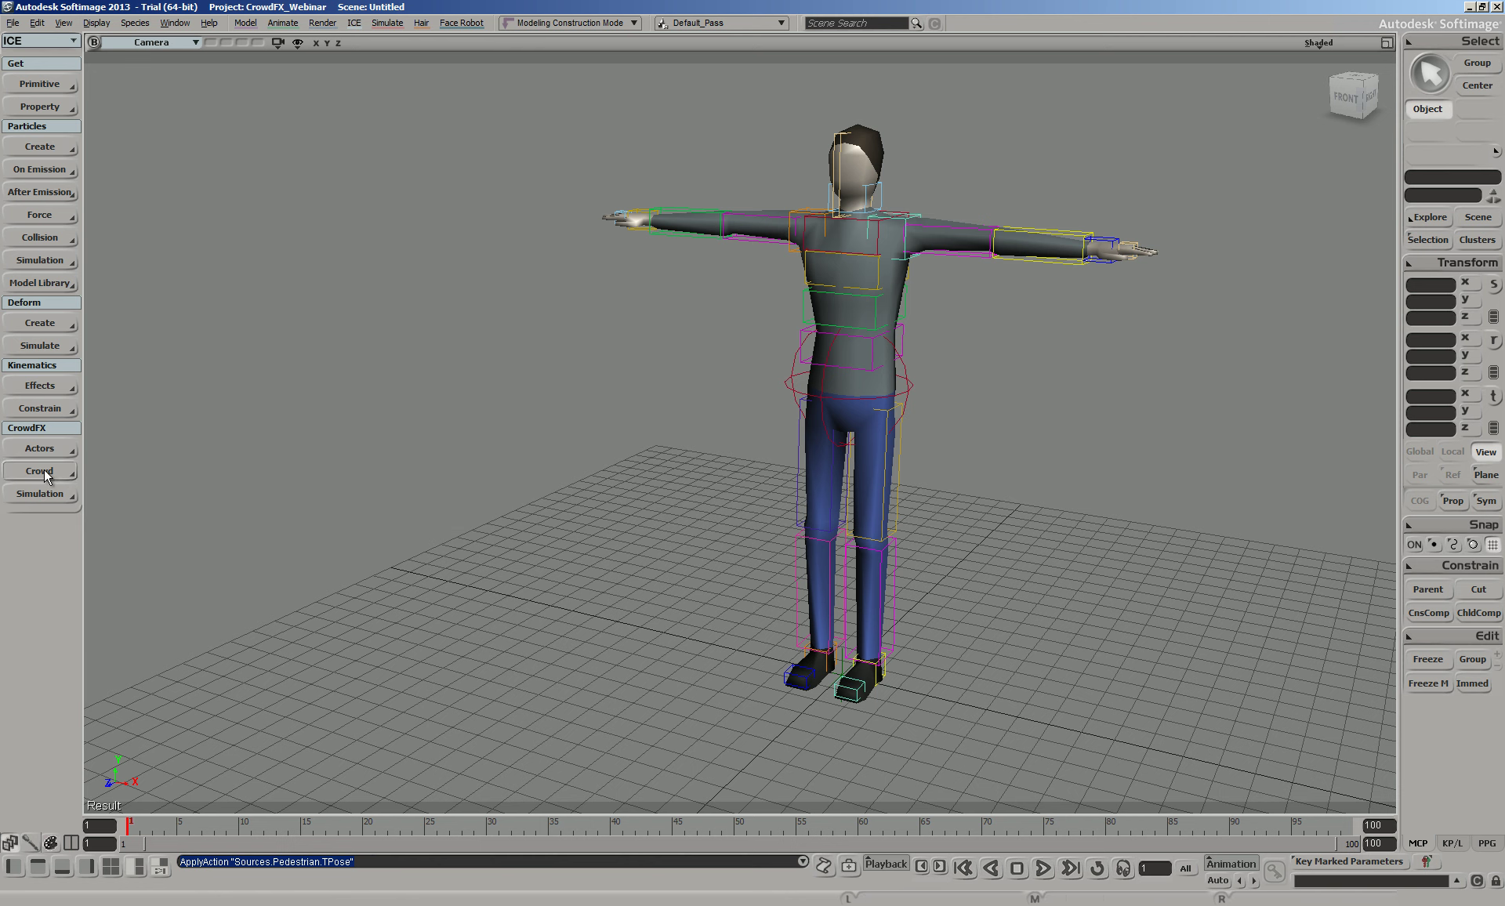
Create a CrowdFX pedestrian crowd simulation and bring the whole crowd into view
click(54, 496)
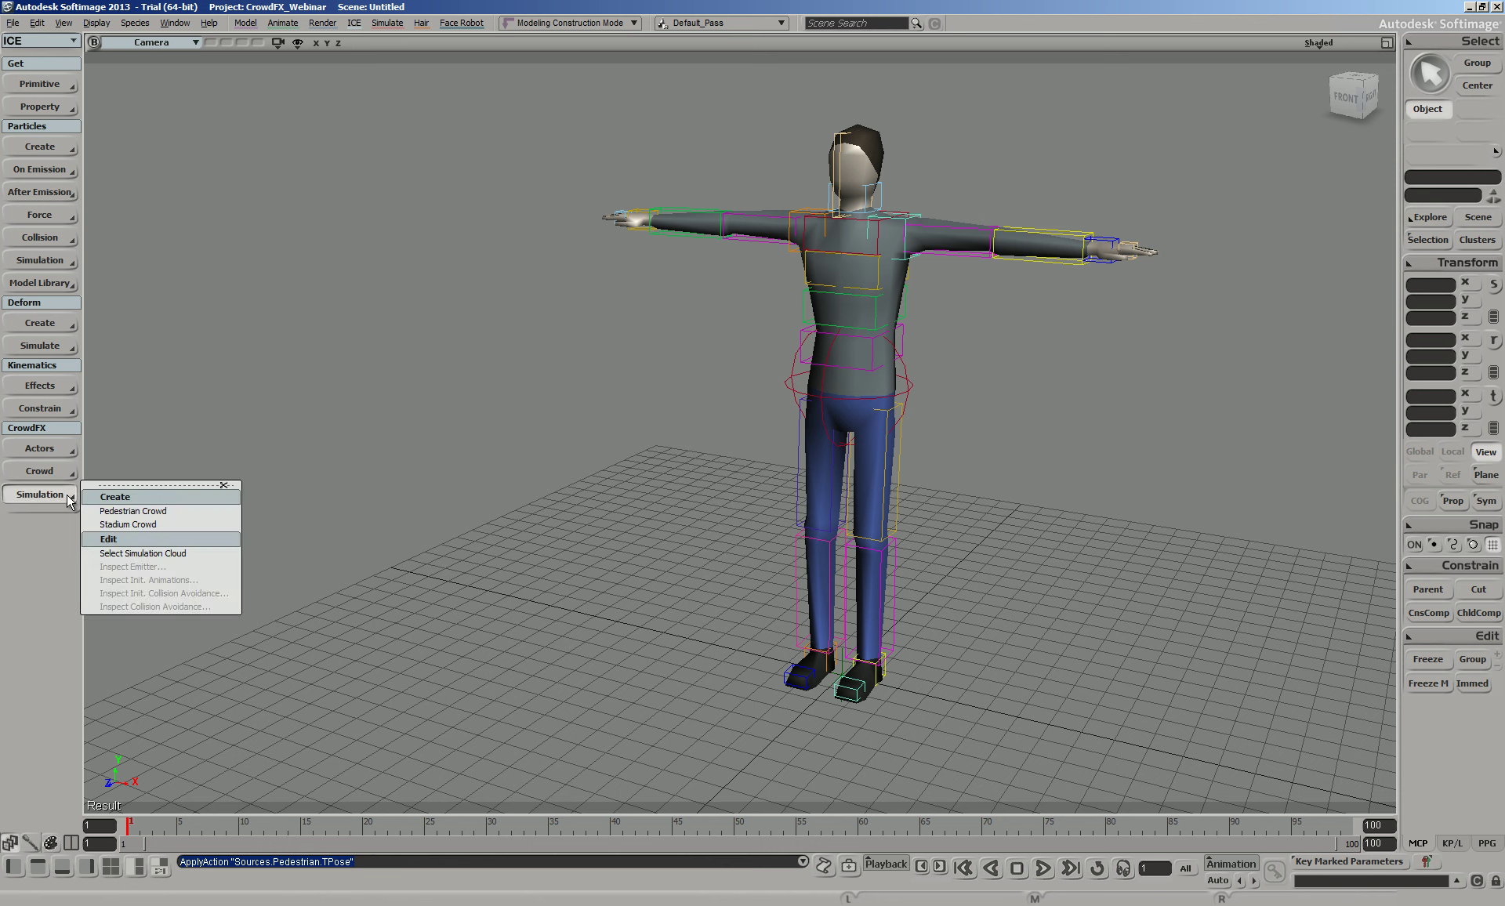
click(121, 511)
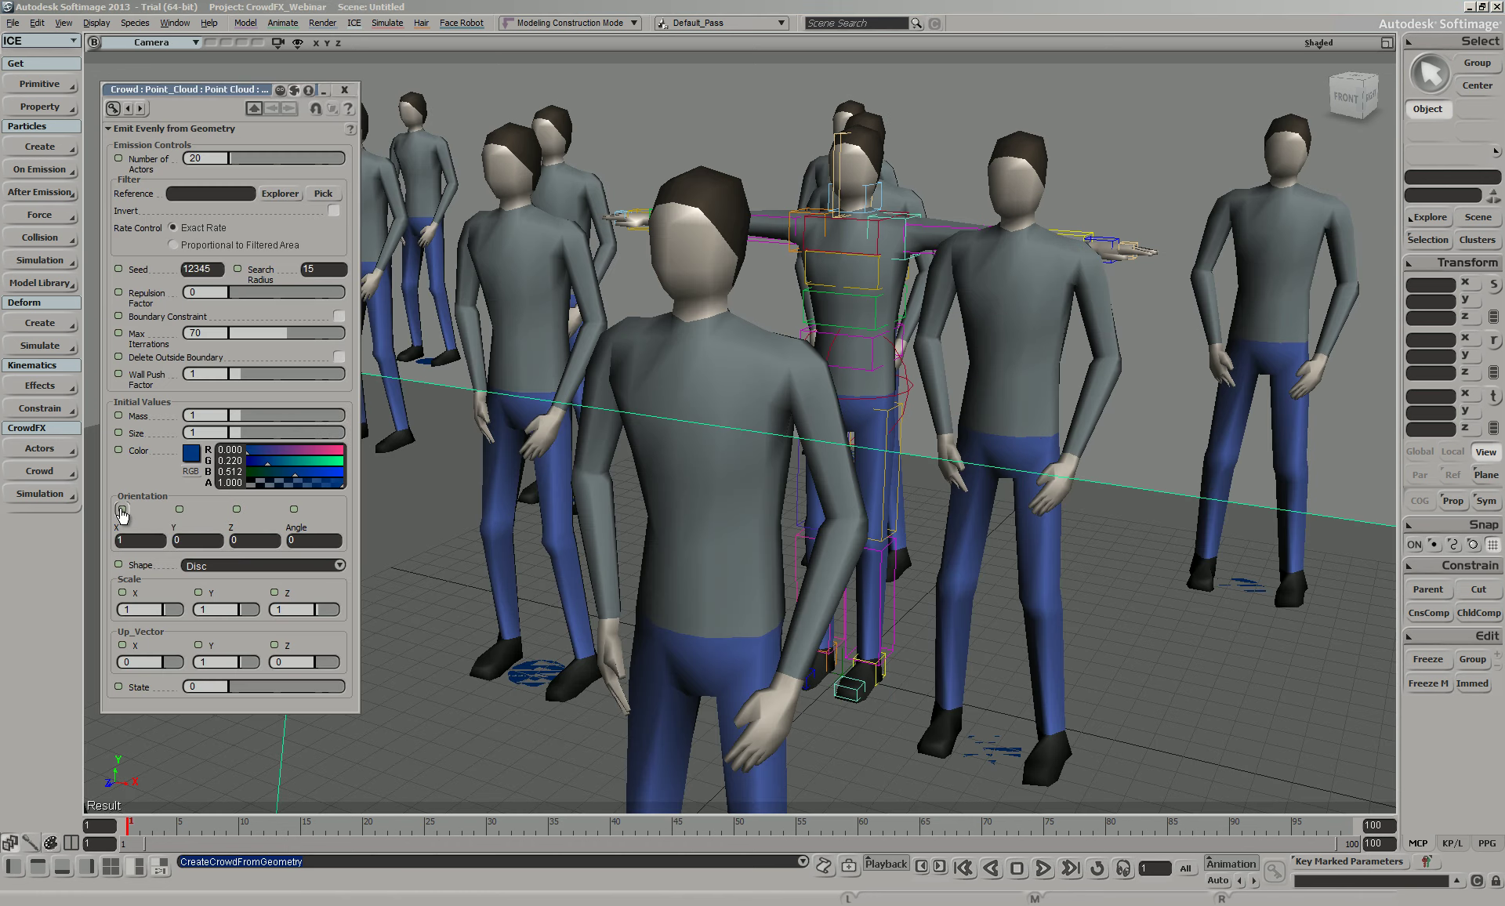
drag(237, 92, 225, 72)
scroll(921, 339, down, 5)
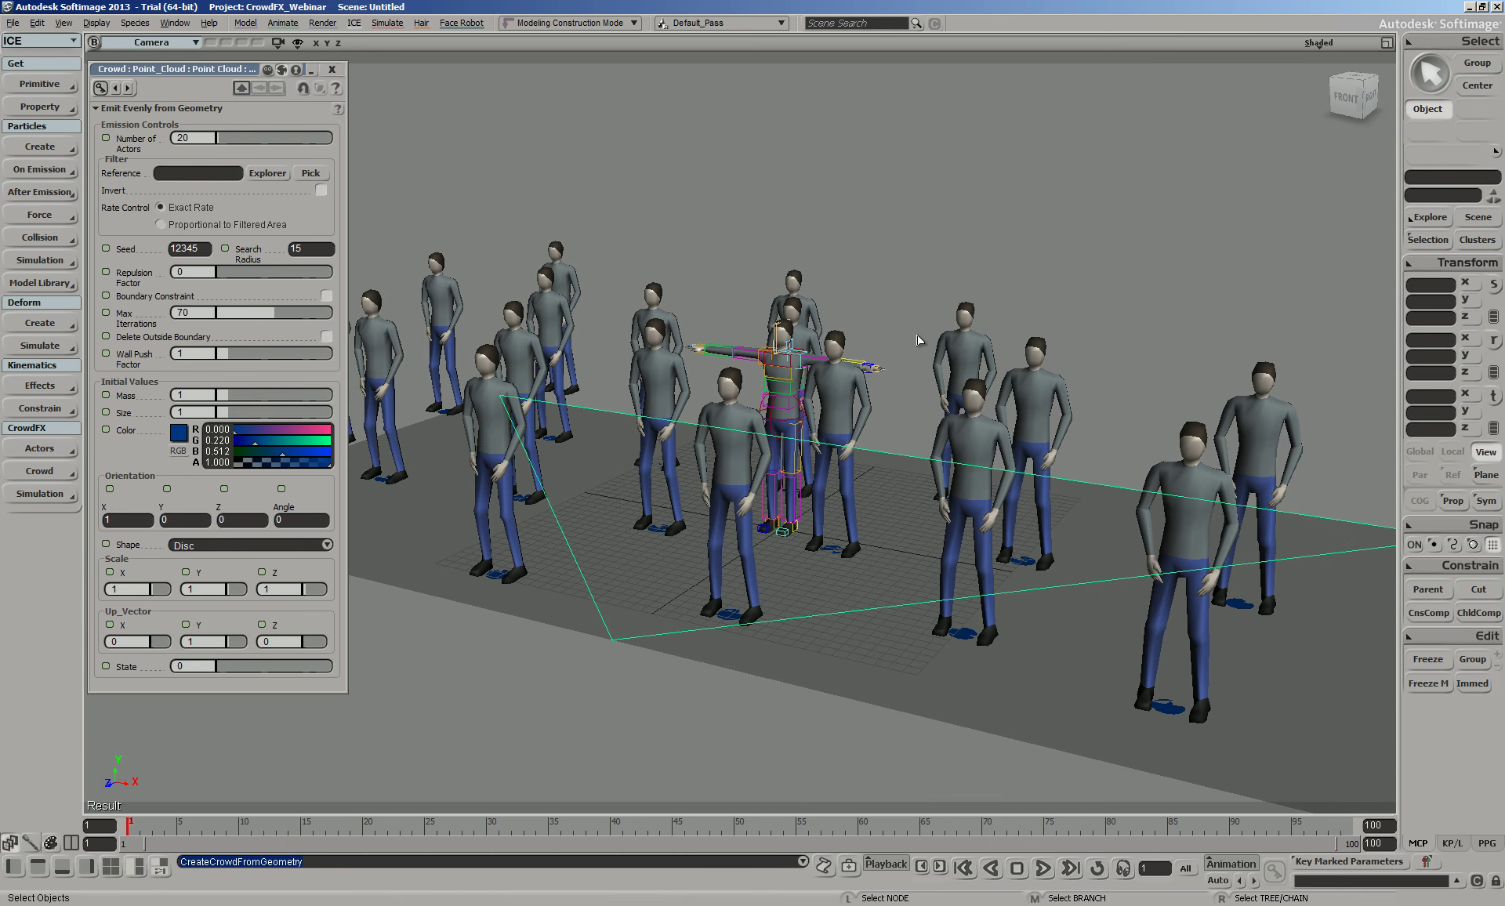
scroll(876, 444, down, 6)
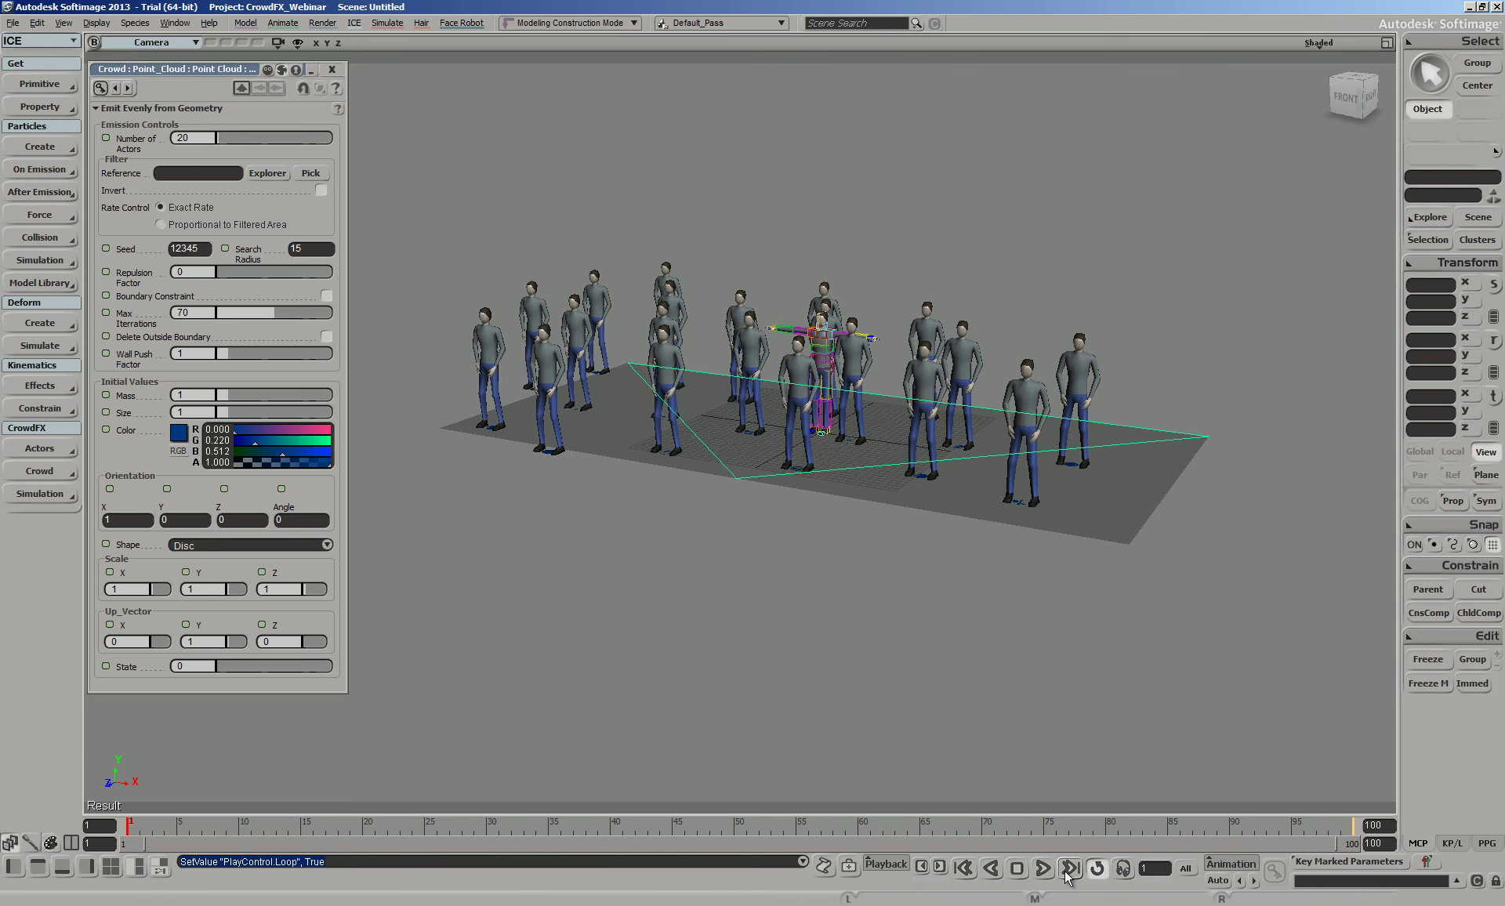
Play the crowd simulation from the start and set the emitter's number of actors to 100
click(1017, 868)
click(1042, 868)
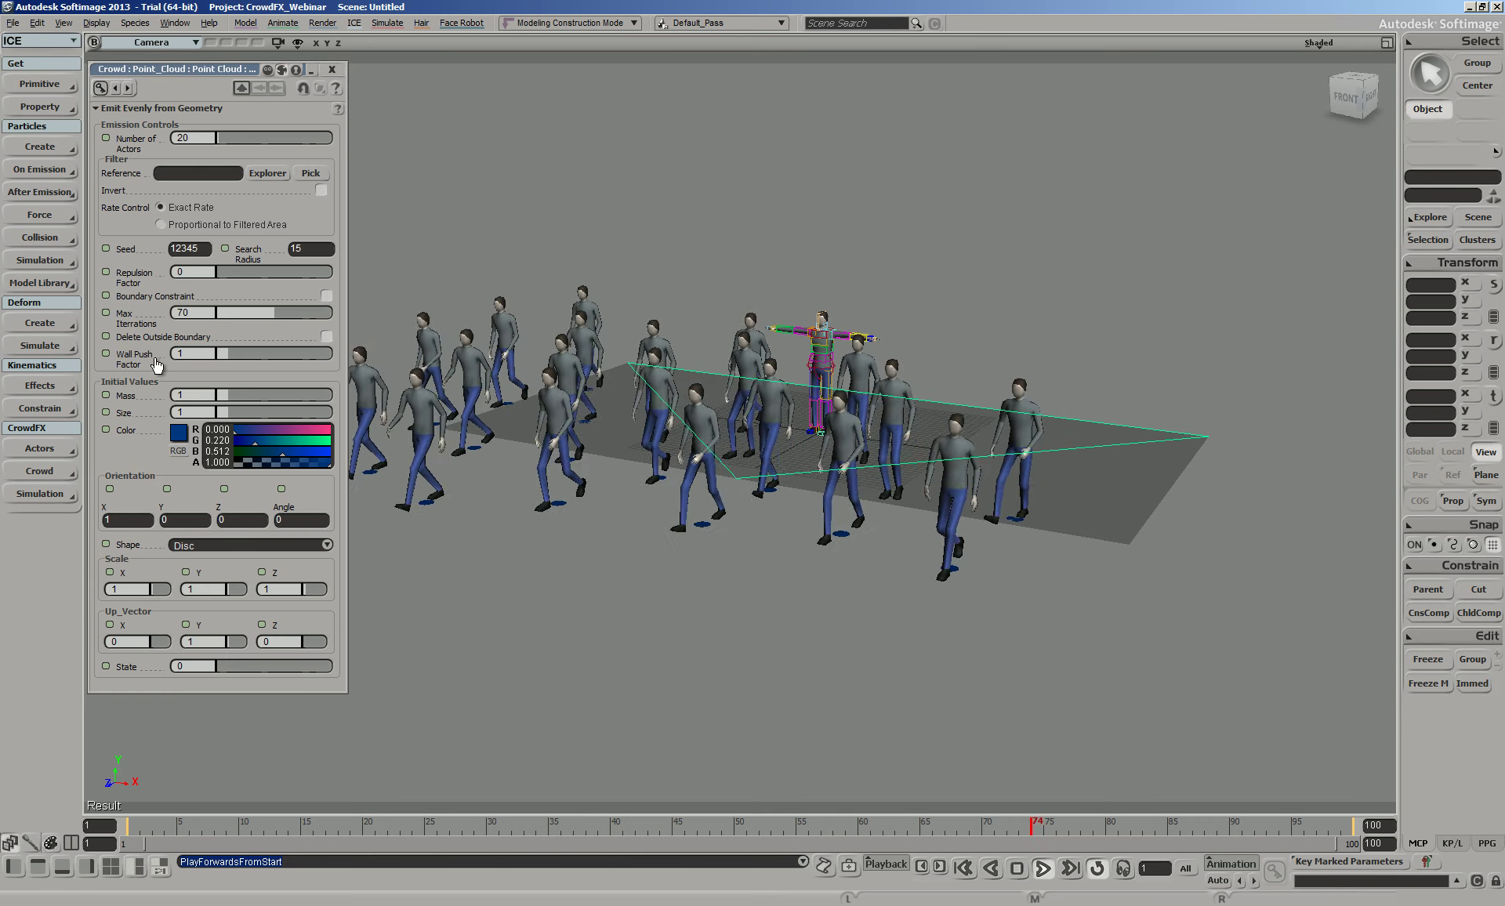
click(196, 138)
text(100)
key(Return)
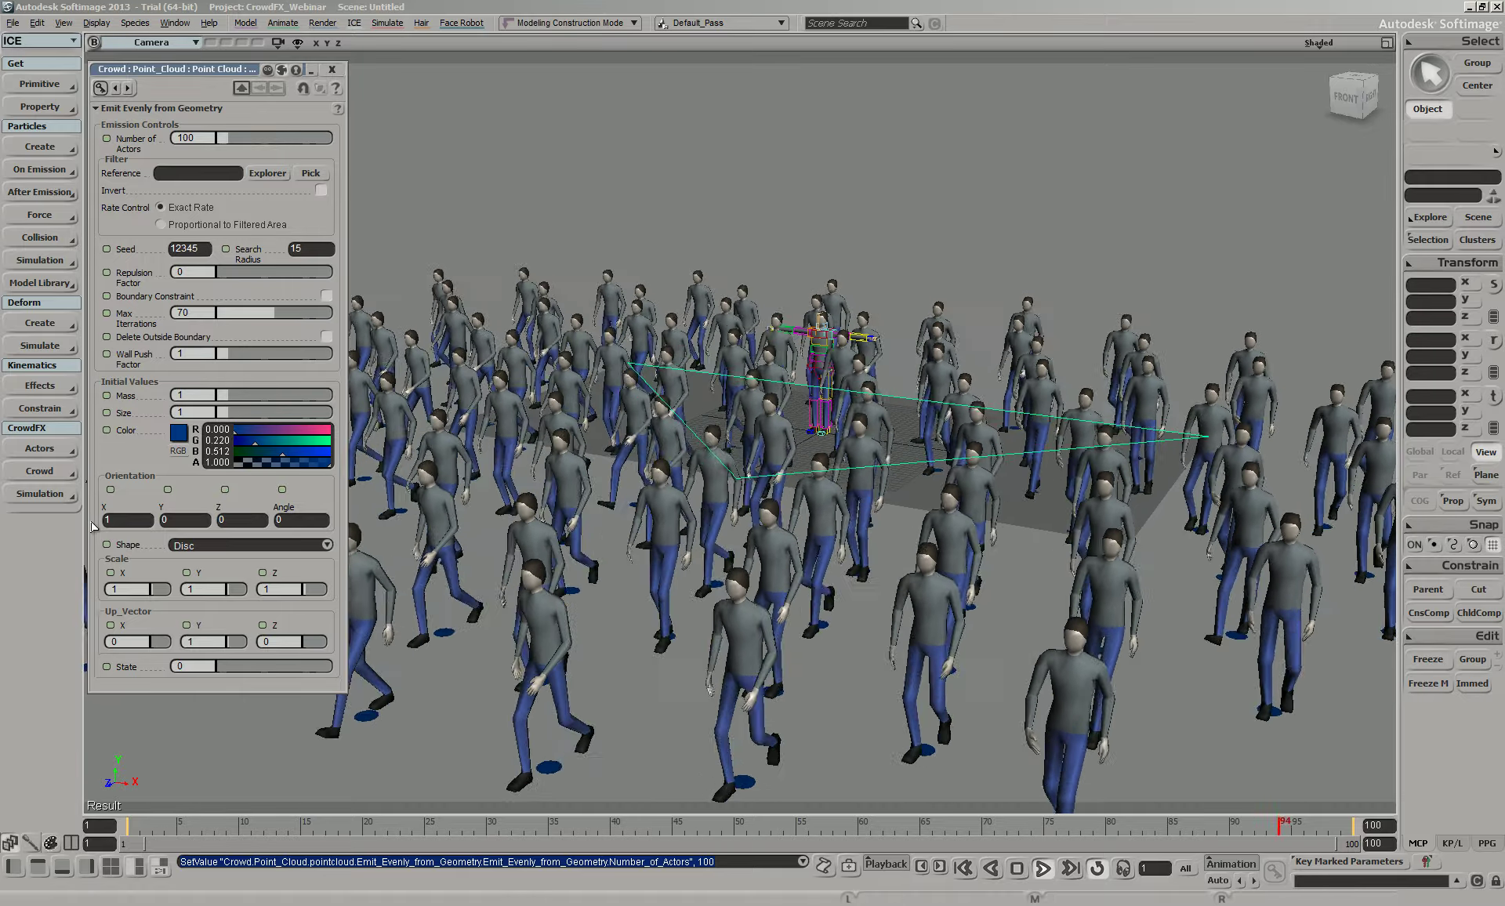
Keep the emitter settings open and open the crowd's collision avoidance settings beside them
click(31, 496)
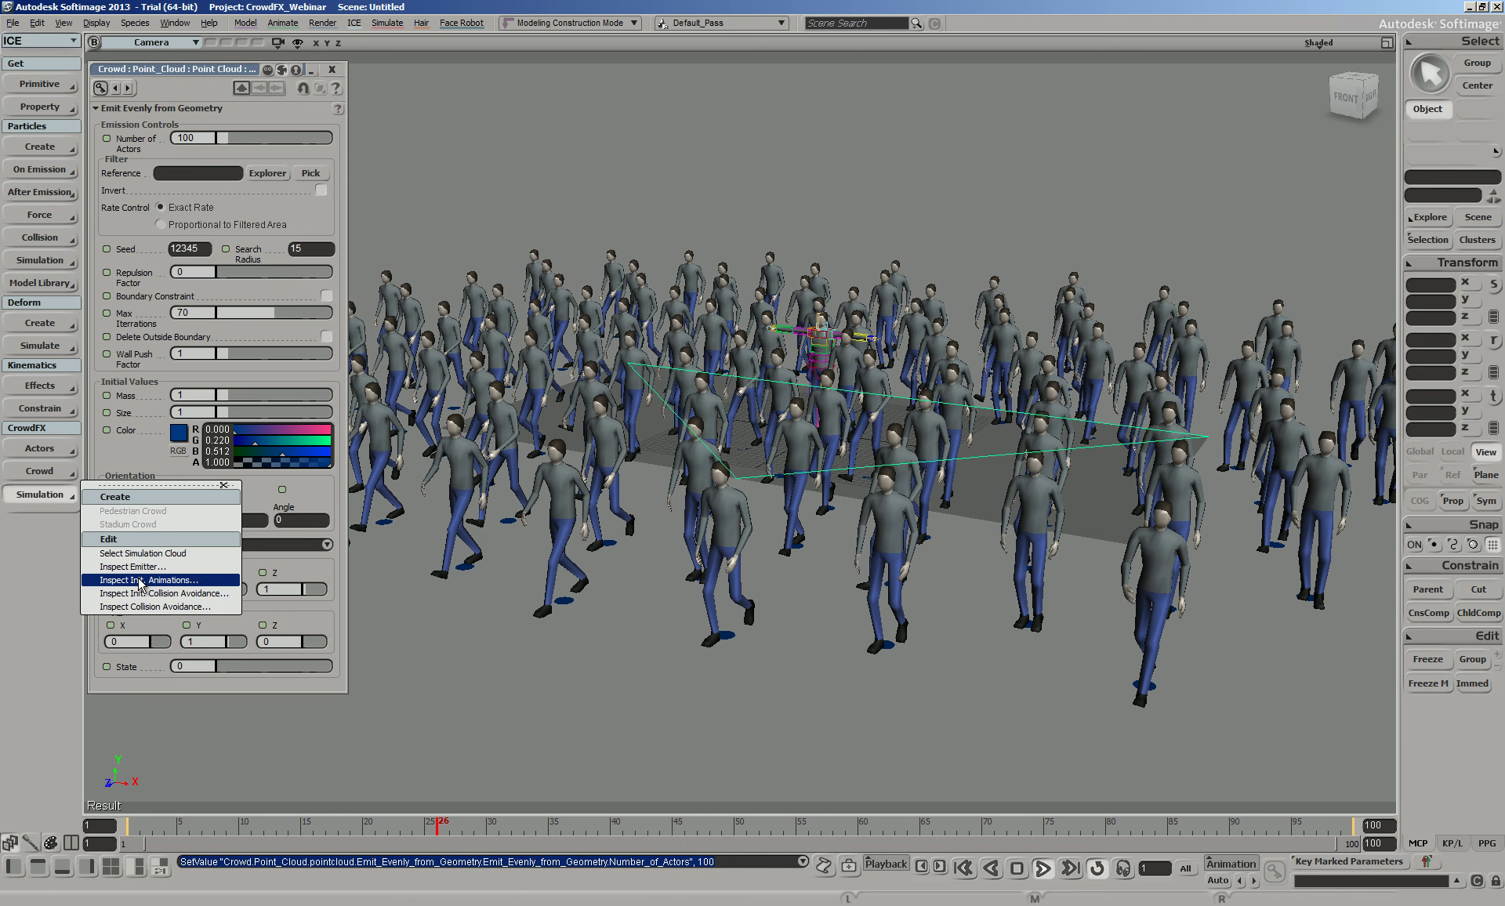
click(134, 566)
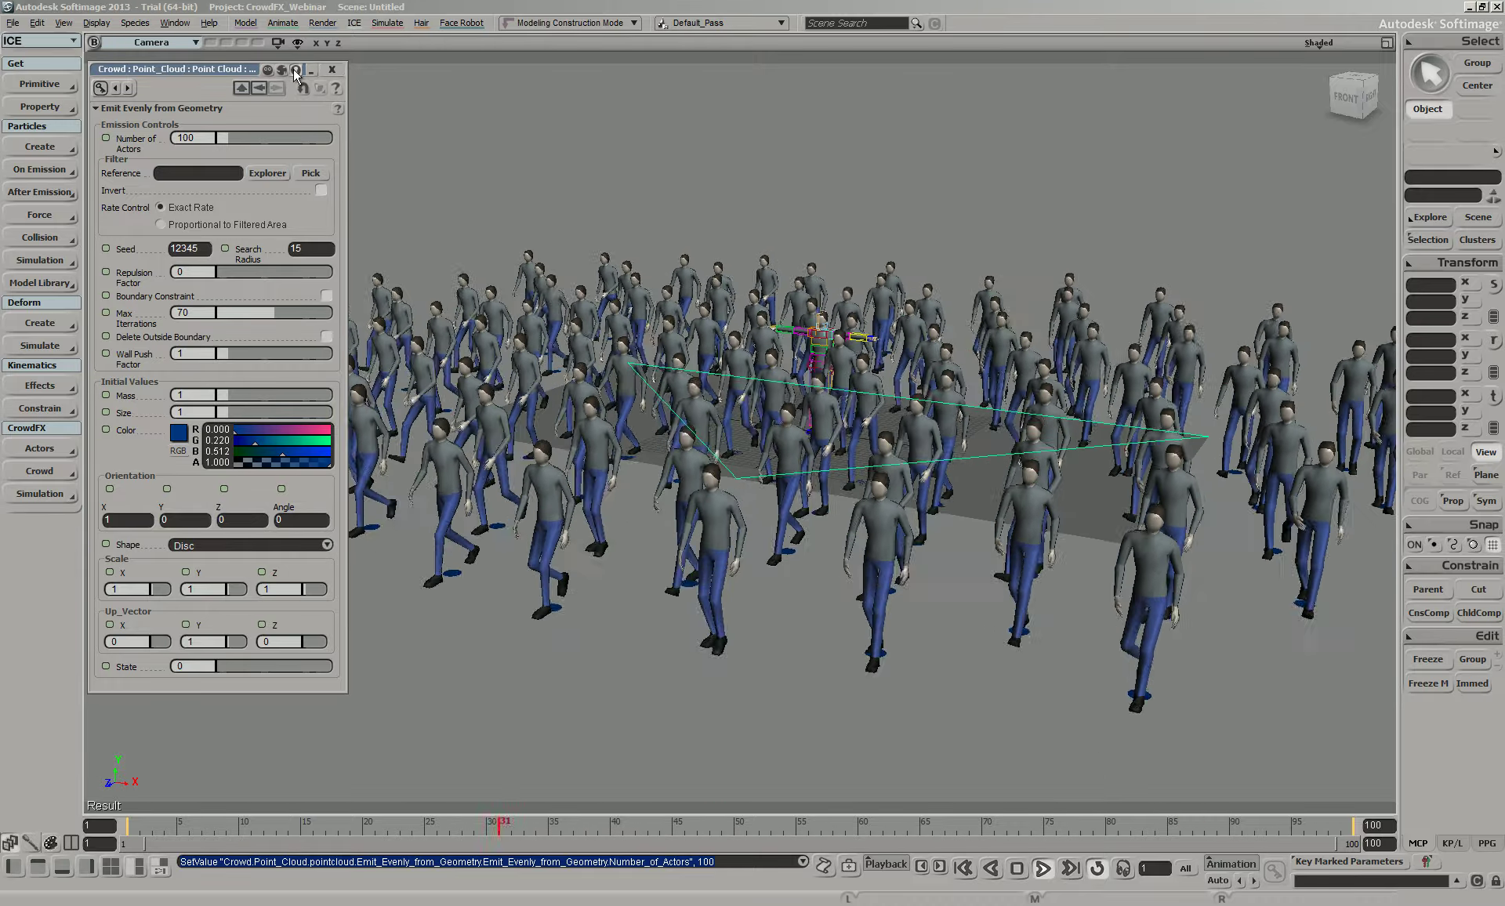
drag(233, 67, 237, 68)
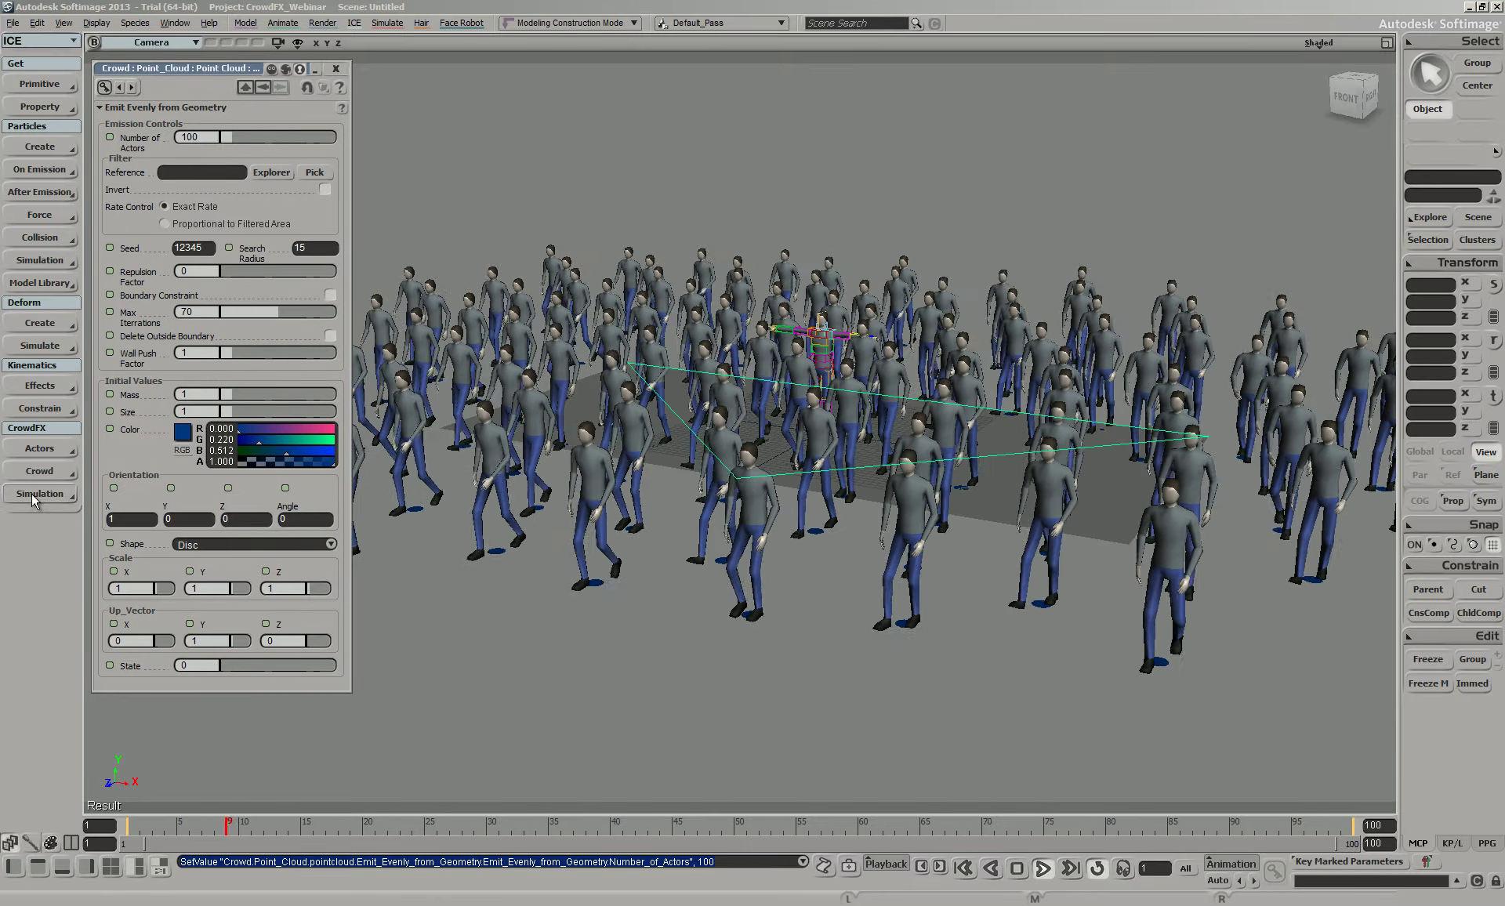
click(31, 494)
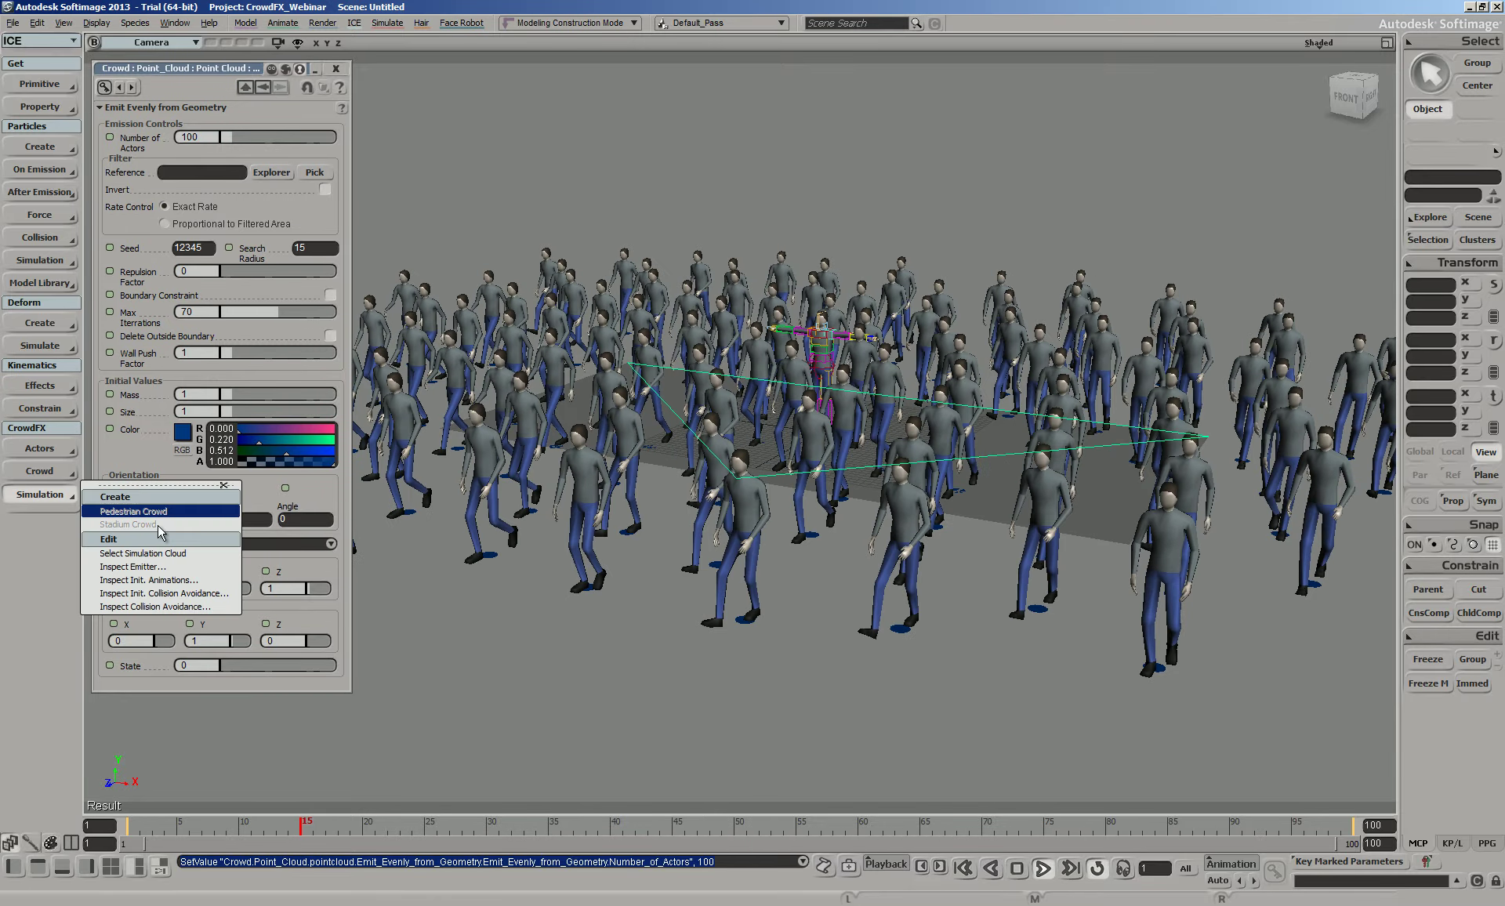
click(149, 607)
drag(237, 74, 482, 67)
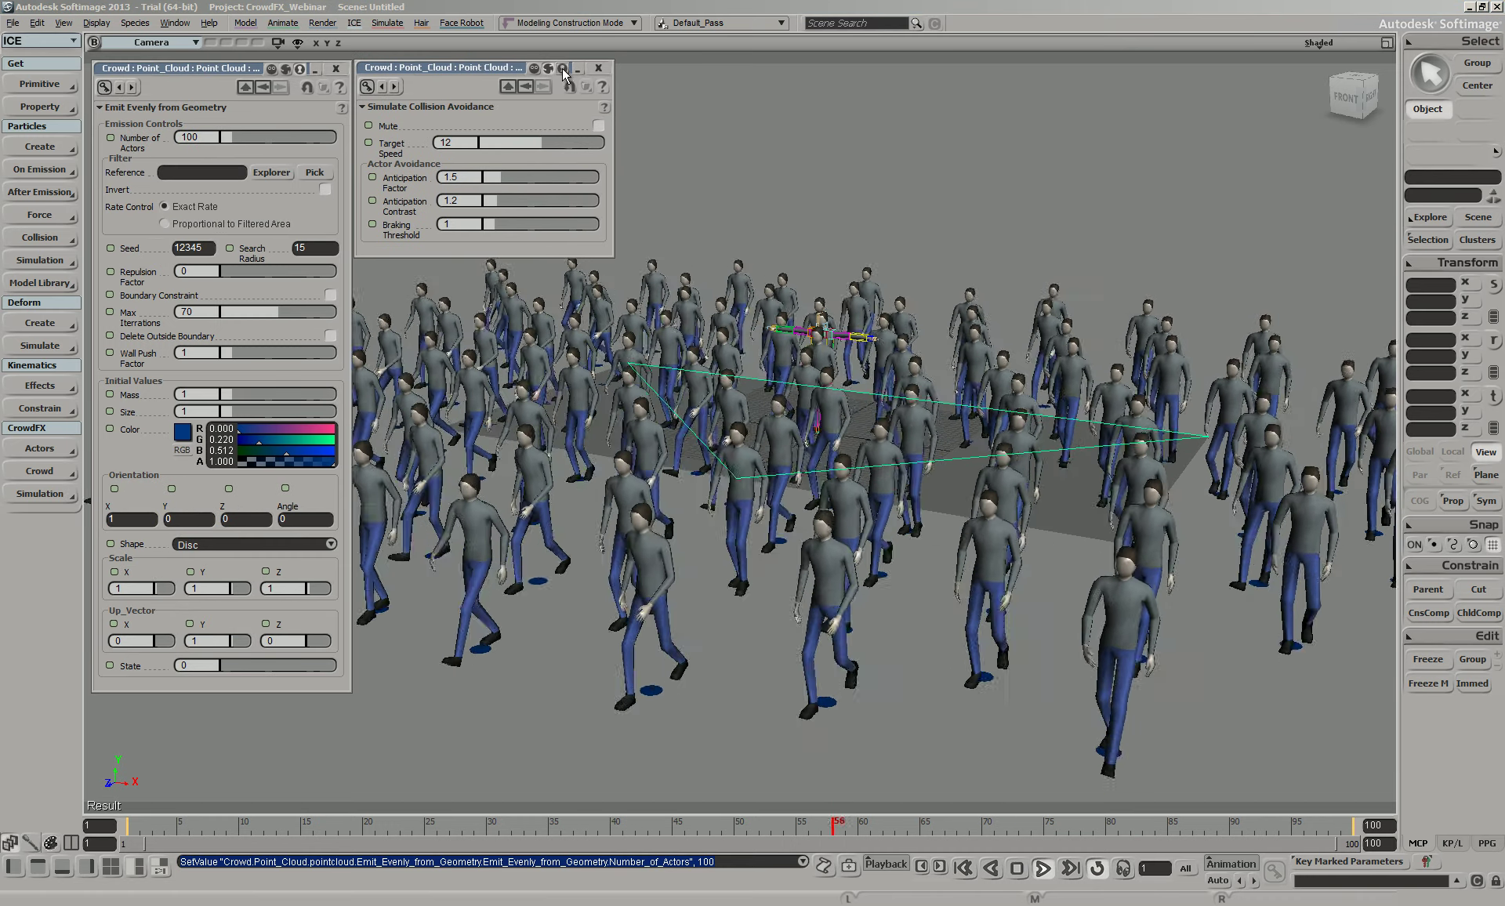
Open the initial collision avoidance settings below the other collision settings and keep the moving crowd in view
click(39, 494)
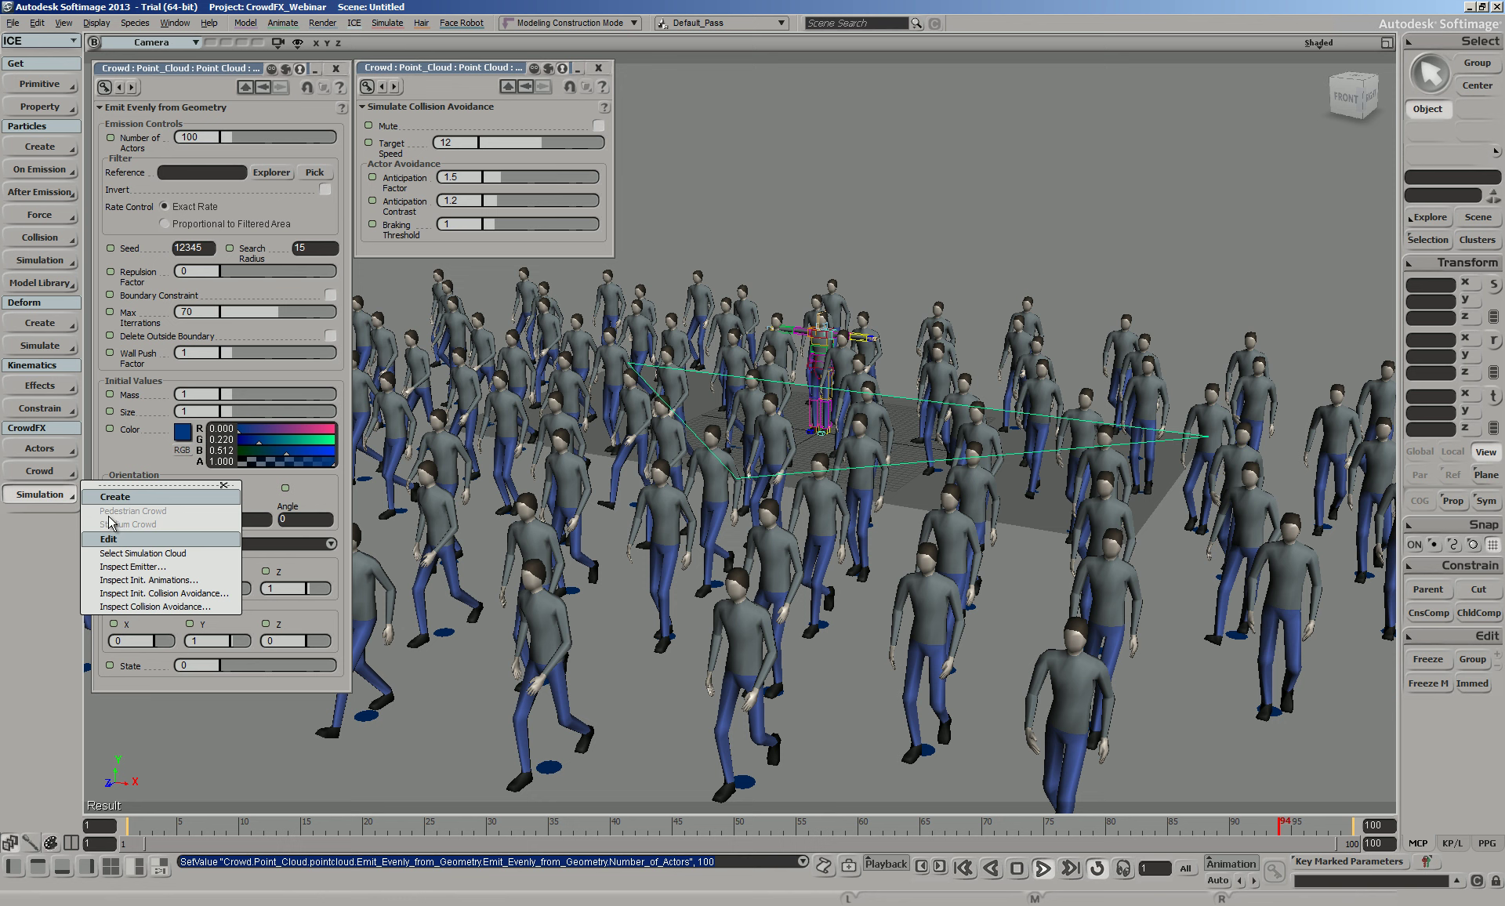
click(131, 595)
drag(211, 69, 466, 253)
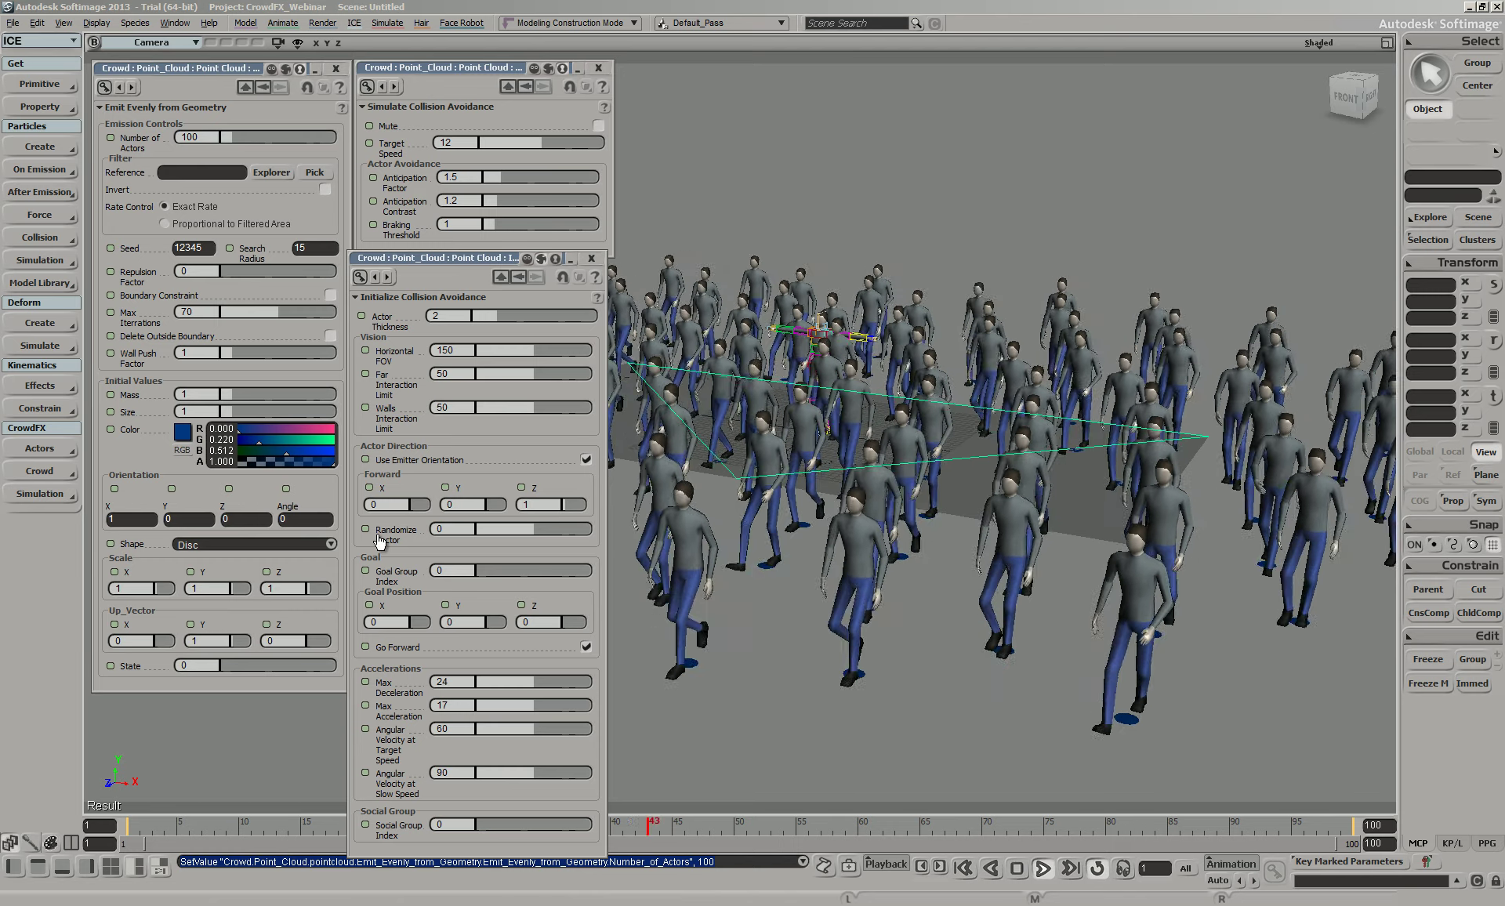
scroll(799, 501, down, 4)
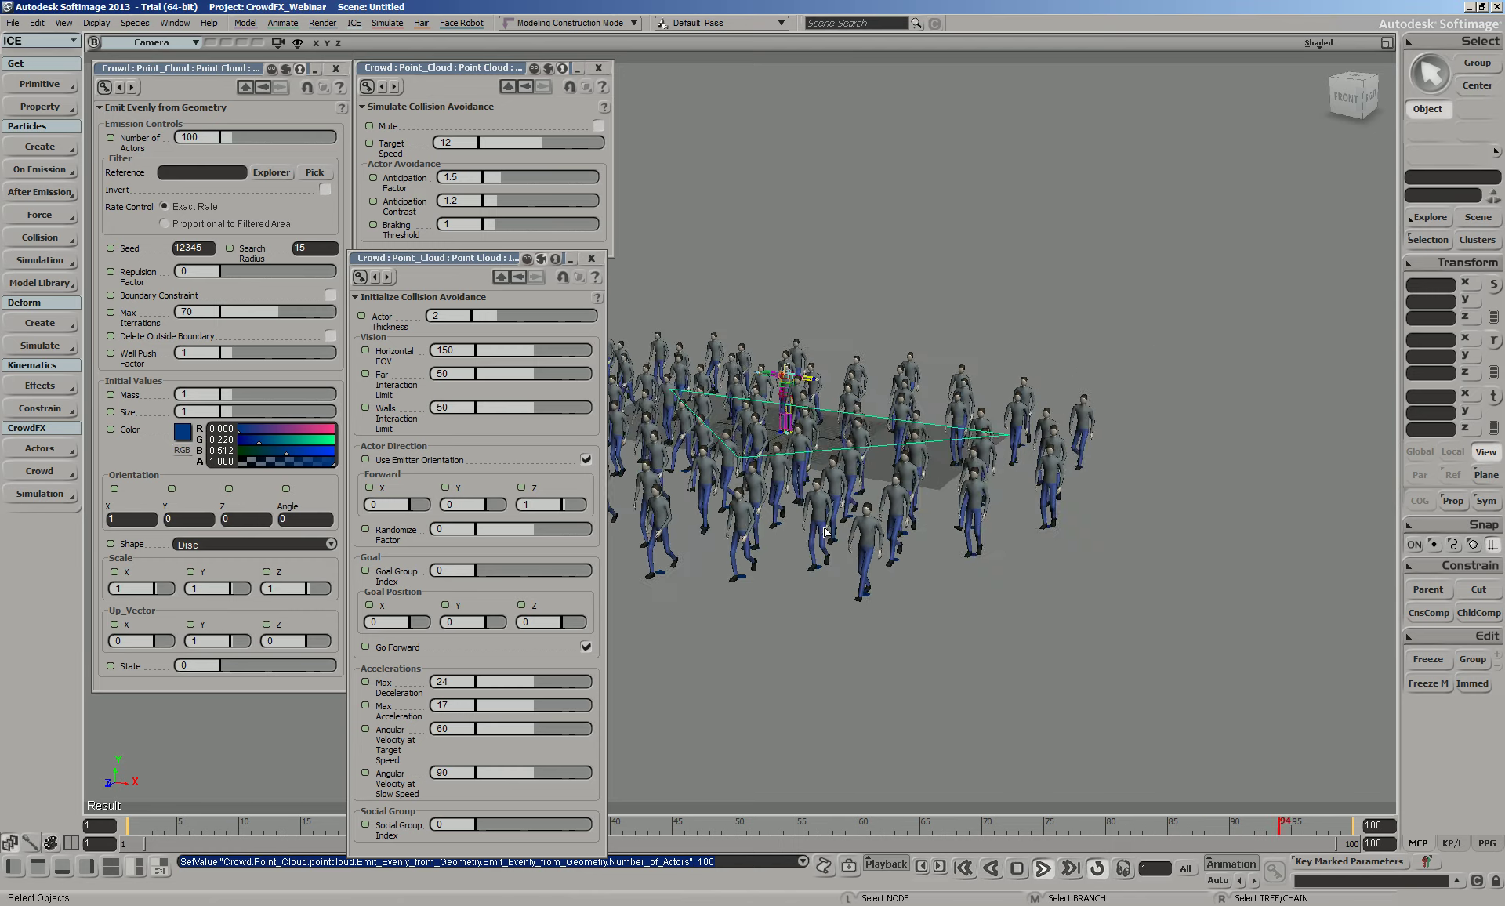
key(z)
drag(800, 502, 928, 530)
scroll(895, 541, up, 3)
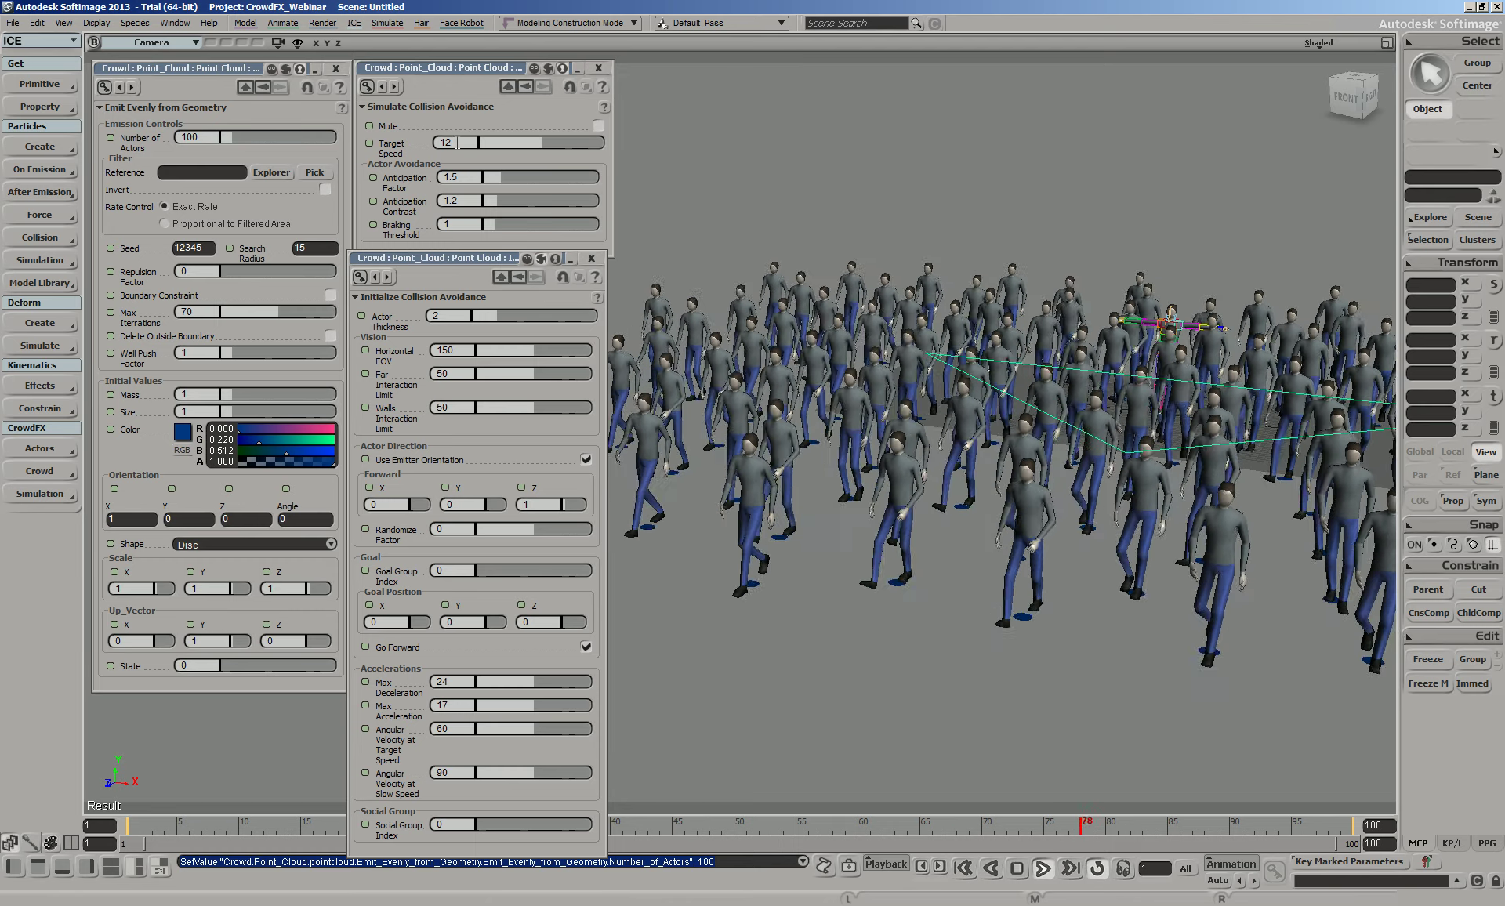
Open the initial animation settings and set the collision avoidance Target Speed to 25
double_click(452, 142)
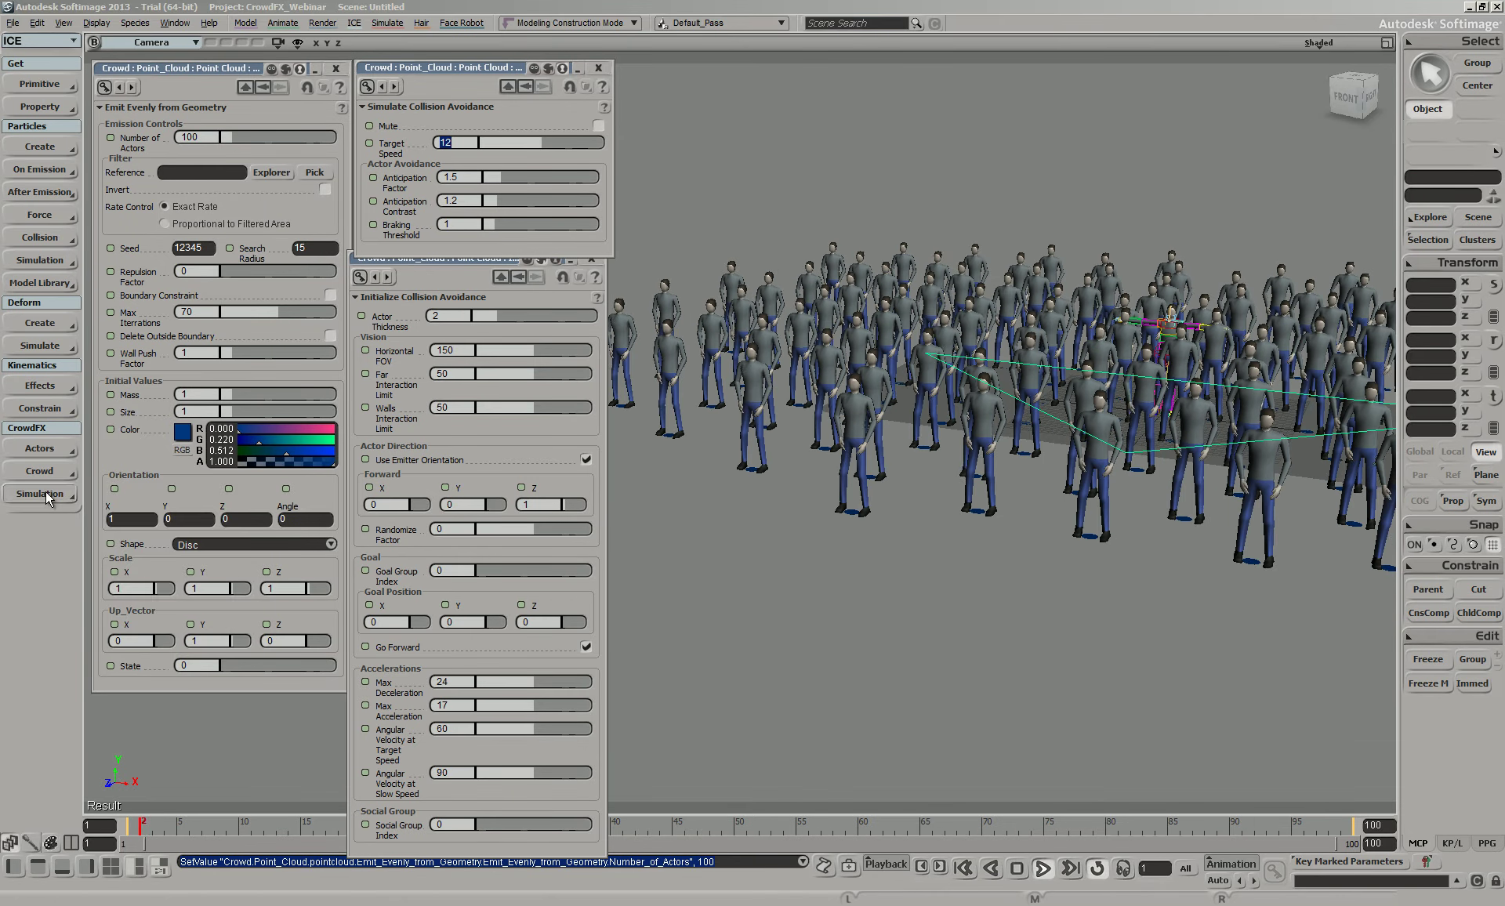
click(43, 493)
click(142, 582)
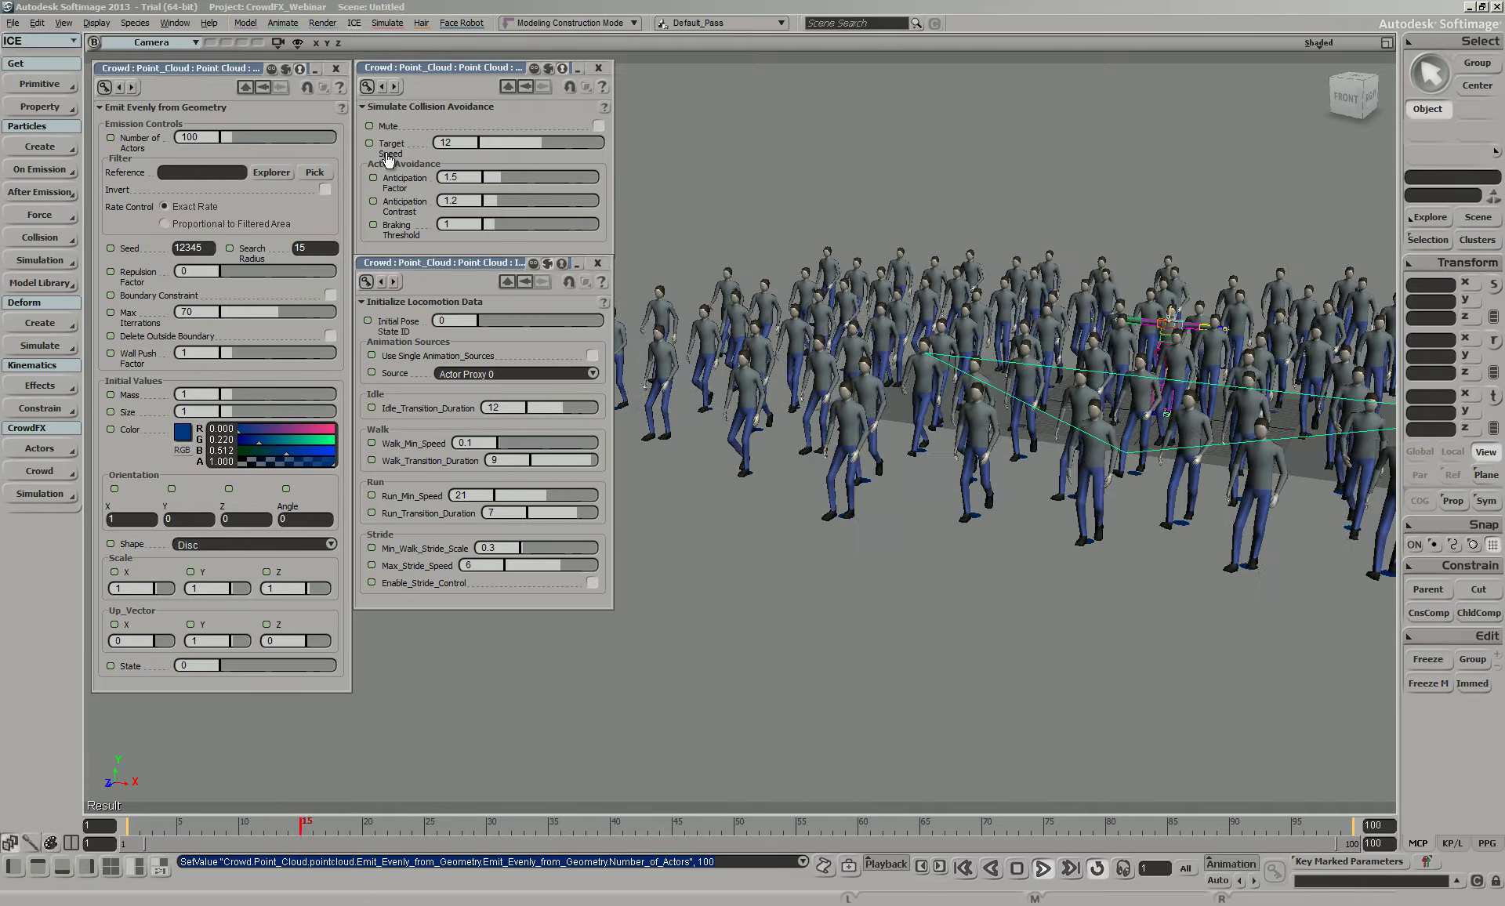
click(457, 143)
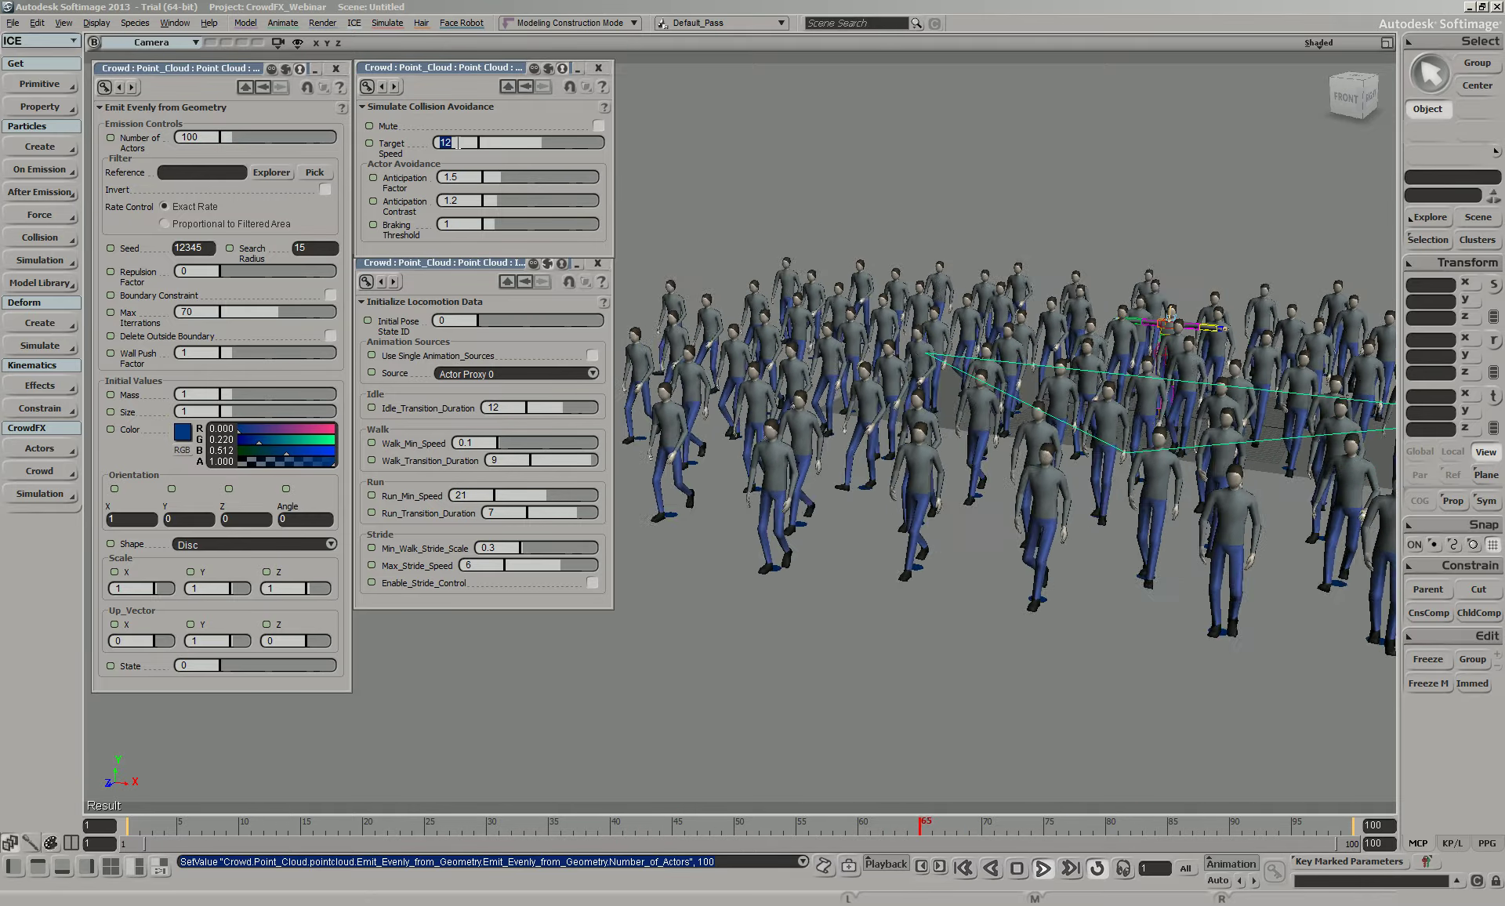
text(25)
key(Tab)
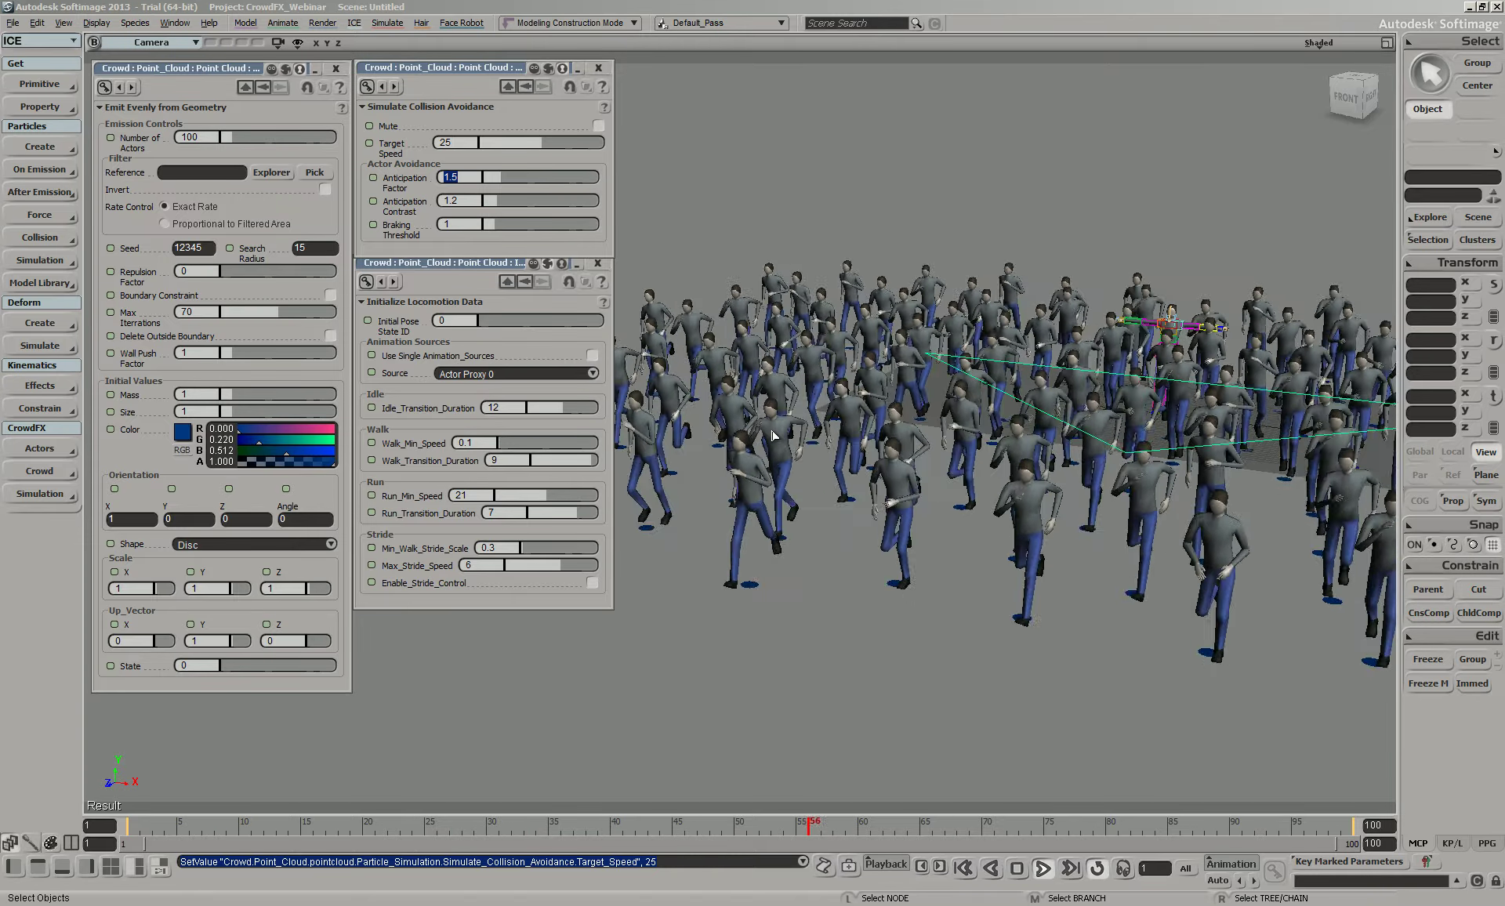
Extend the scene's playback range to end at frame 1000
click(1384, 827)
text(1000)
key(Return)
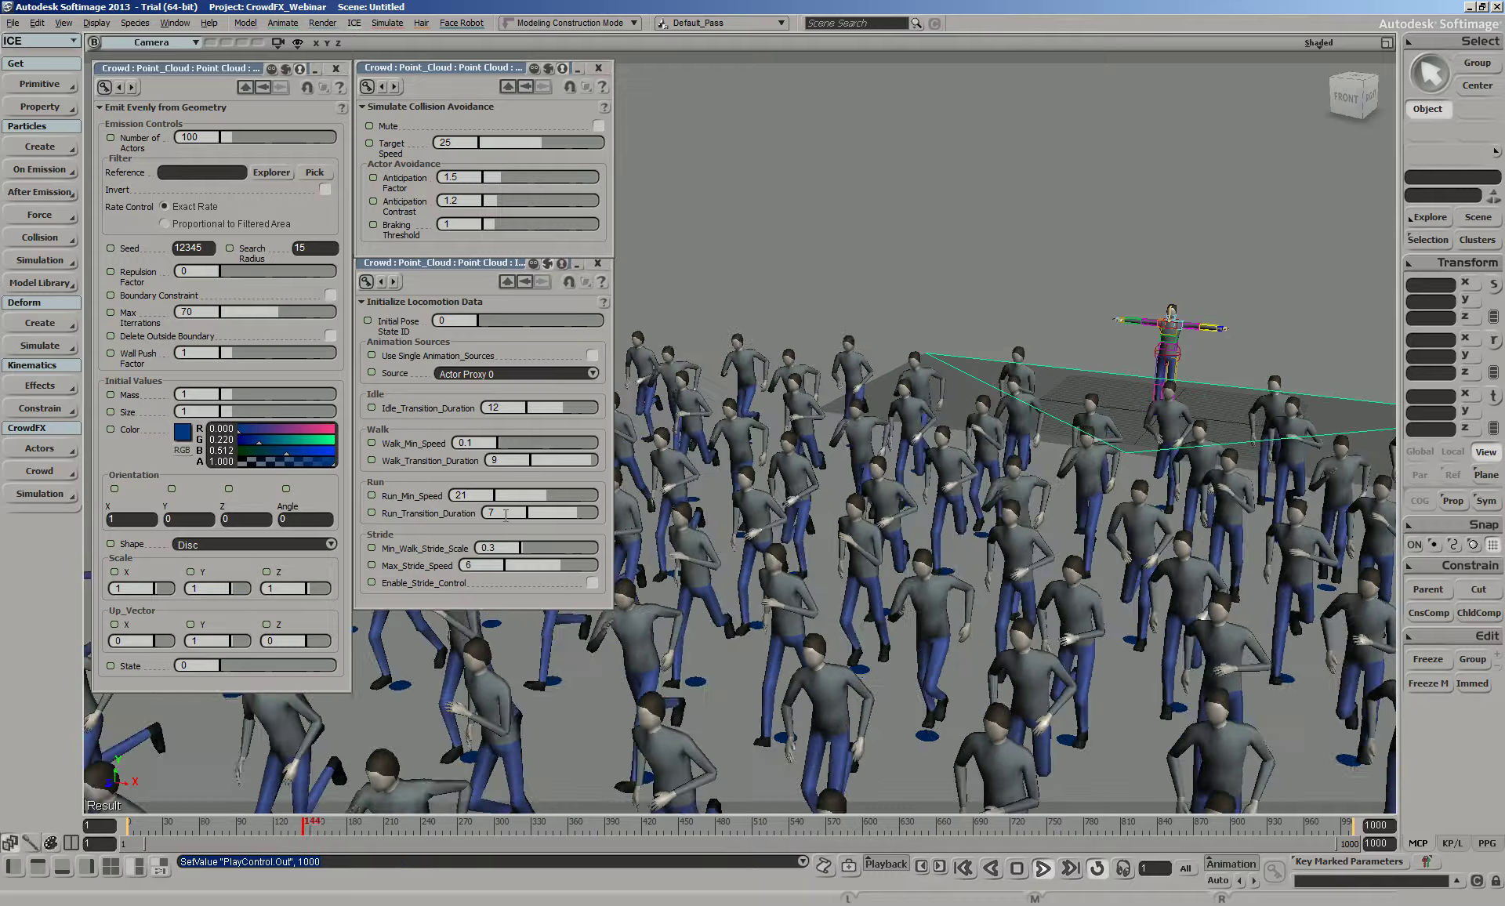
Set the Run_Transition_Duration to 20 and replay the simulation from the start
click(502, 511)
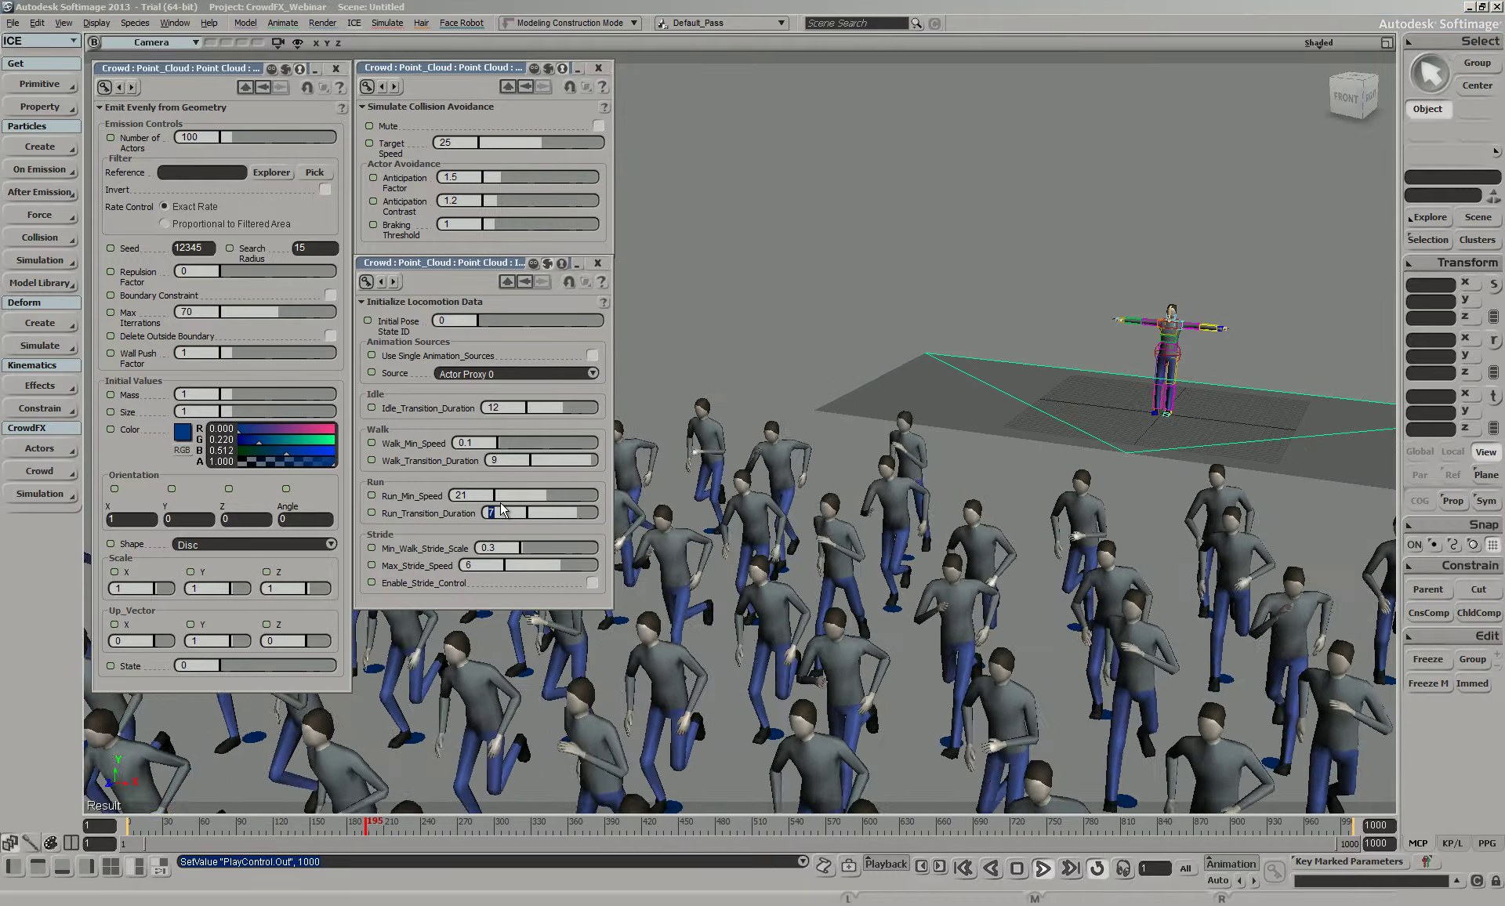
text(20)
key(Tab)
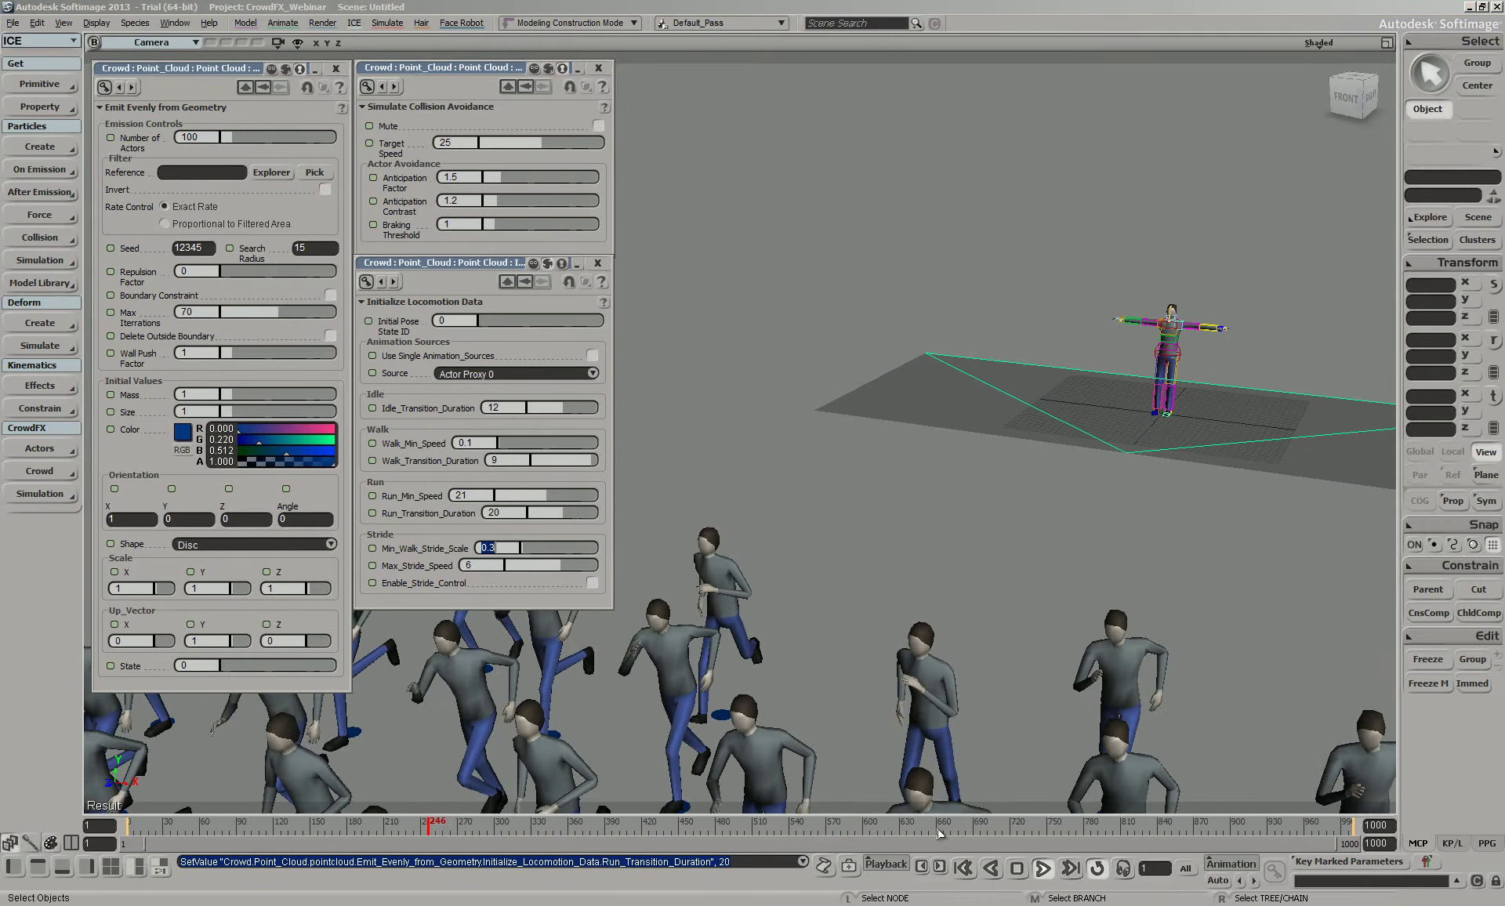
click(1048, 868)
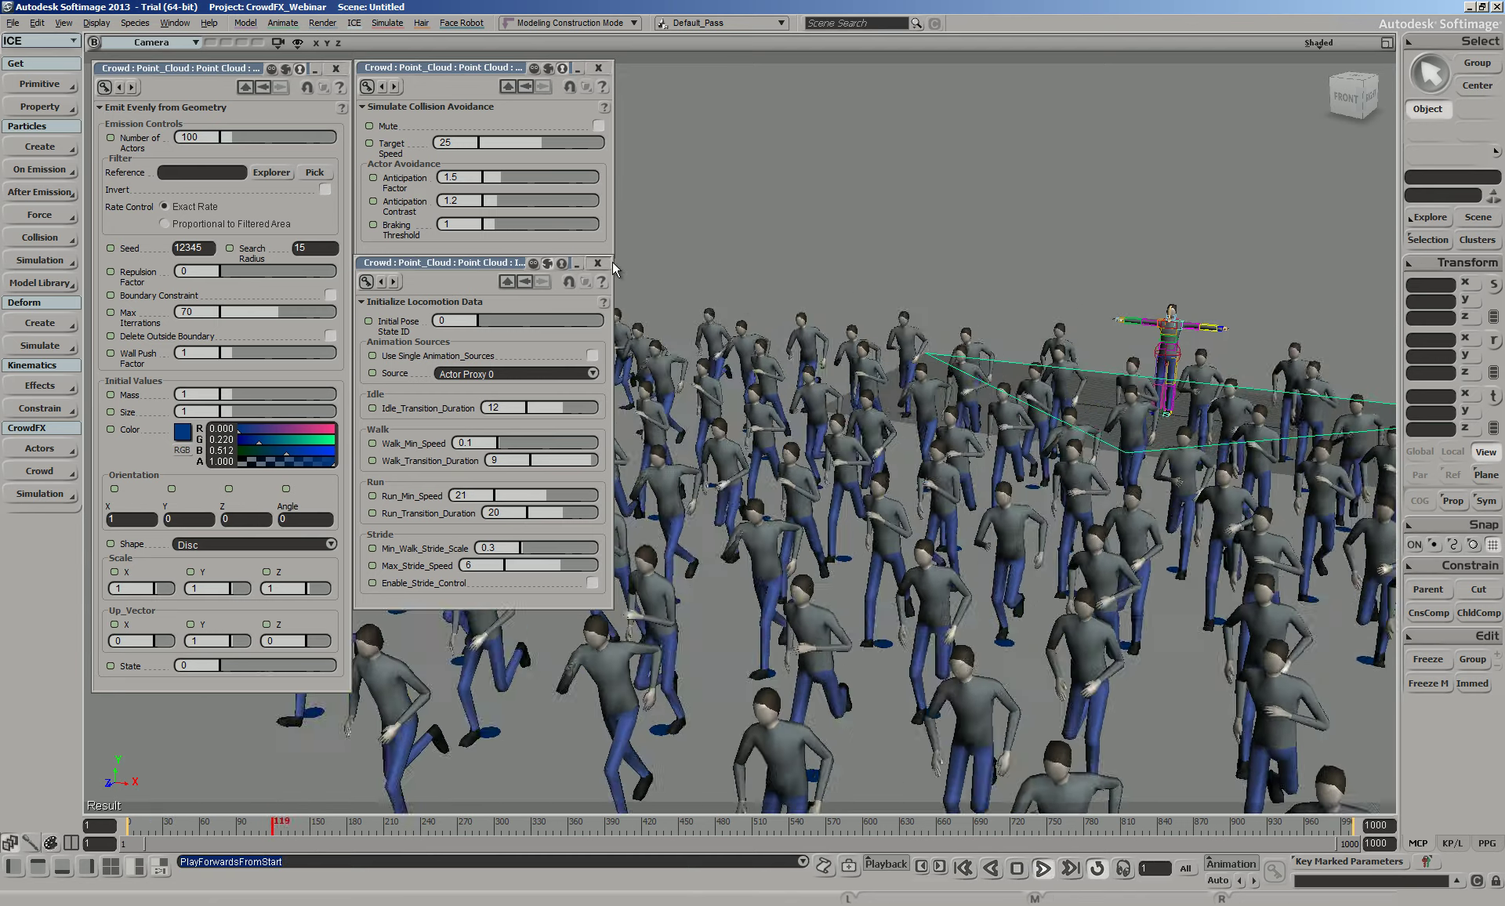
Close the locomotion, collision avoidance and emitter settings and stop the playback
click(598, 264)
click(598, 68)
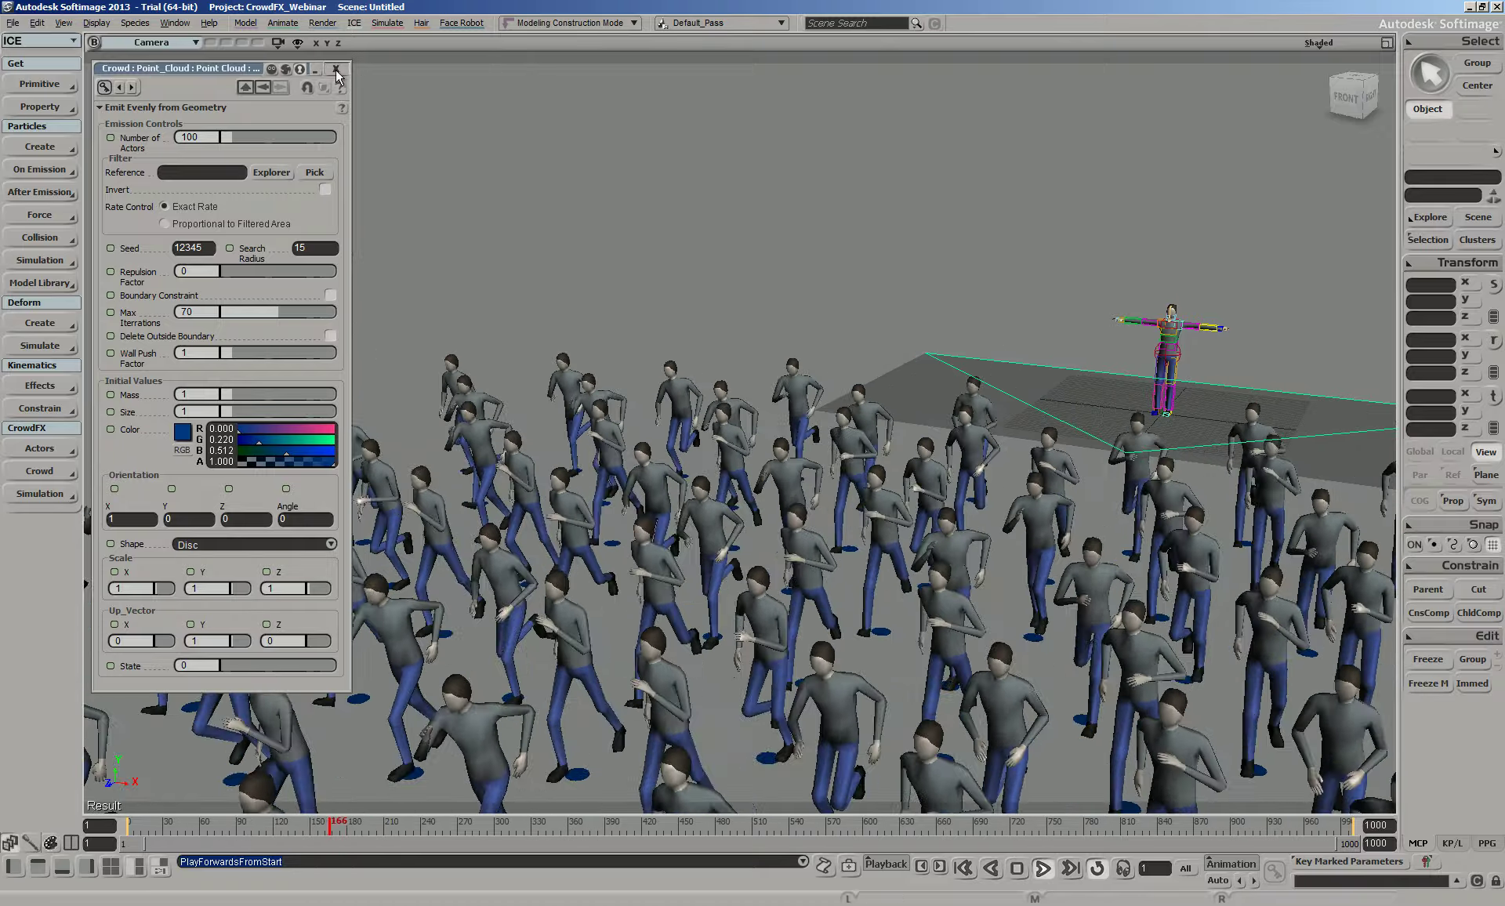
click(336, 69)
click(1043, 867)
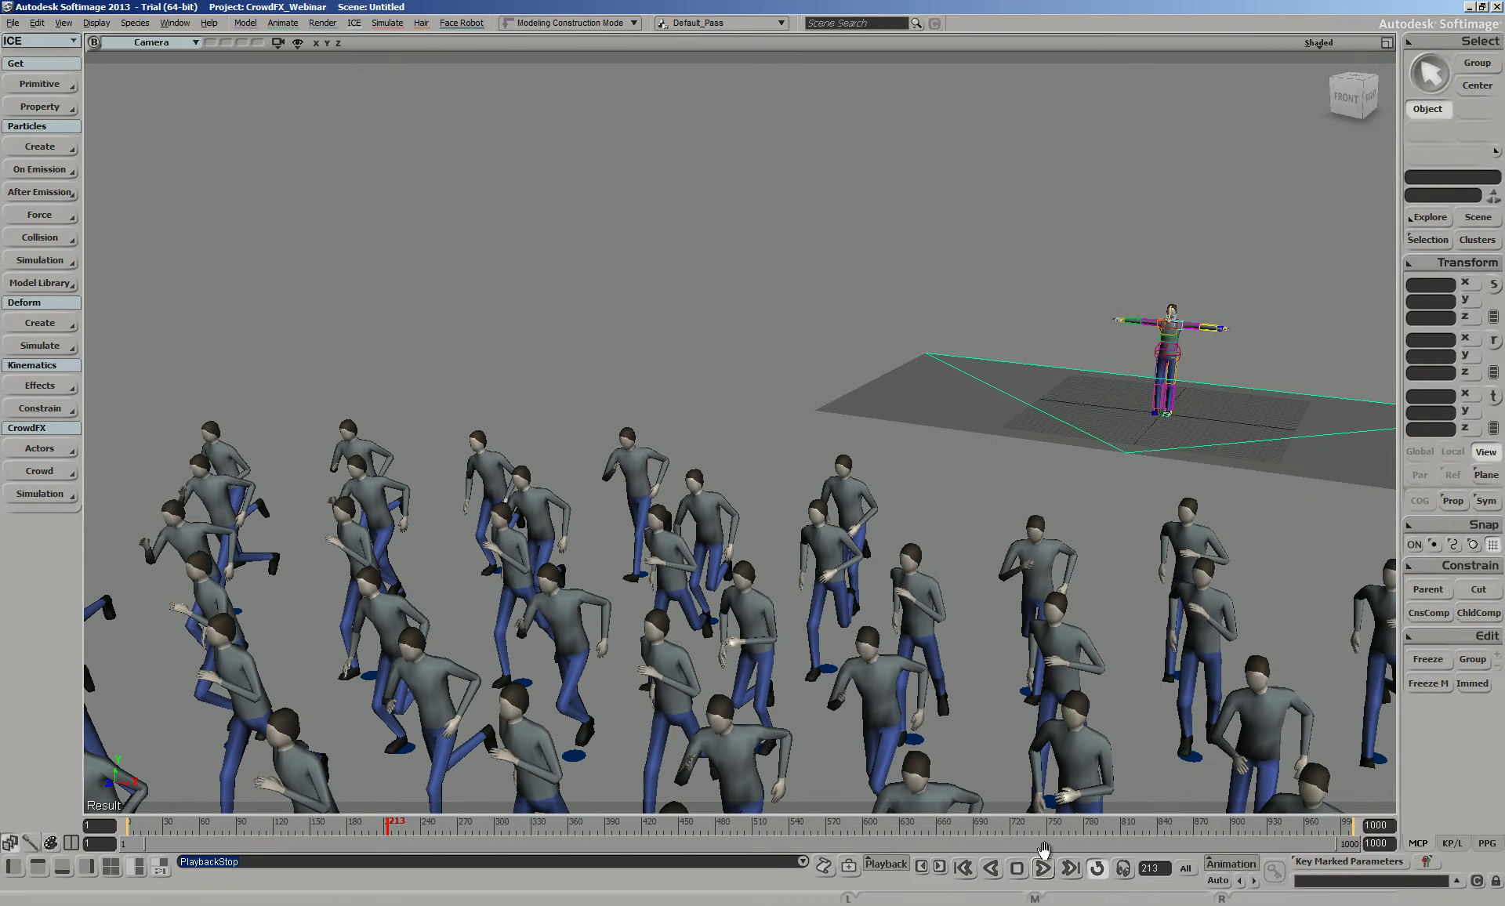
Switch to the layout with explorer and ICE tree, widen the camera view and frame the crowd in it
click(160, 867)
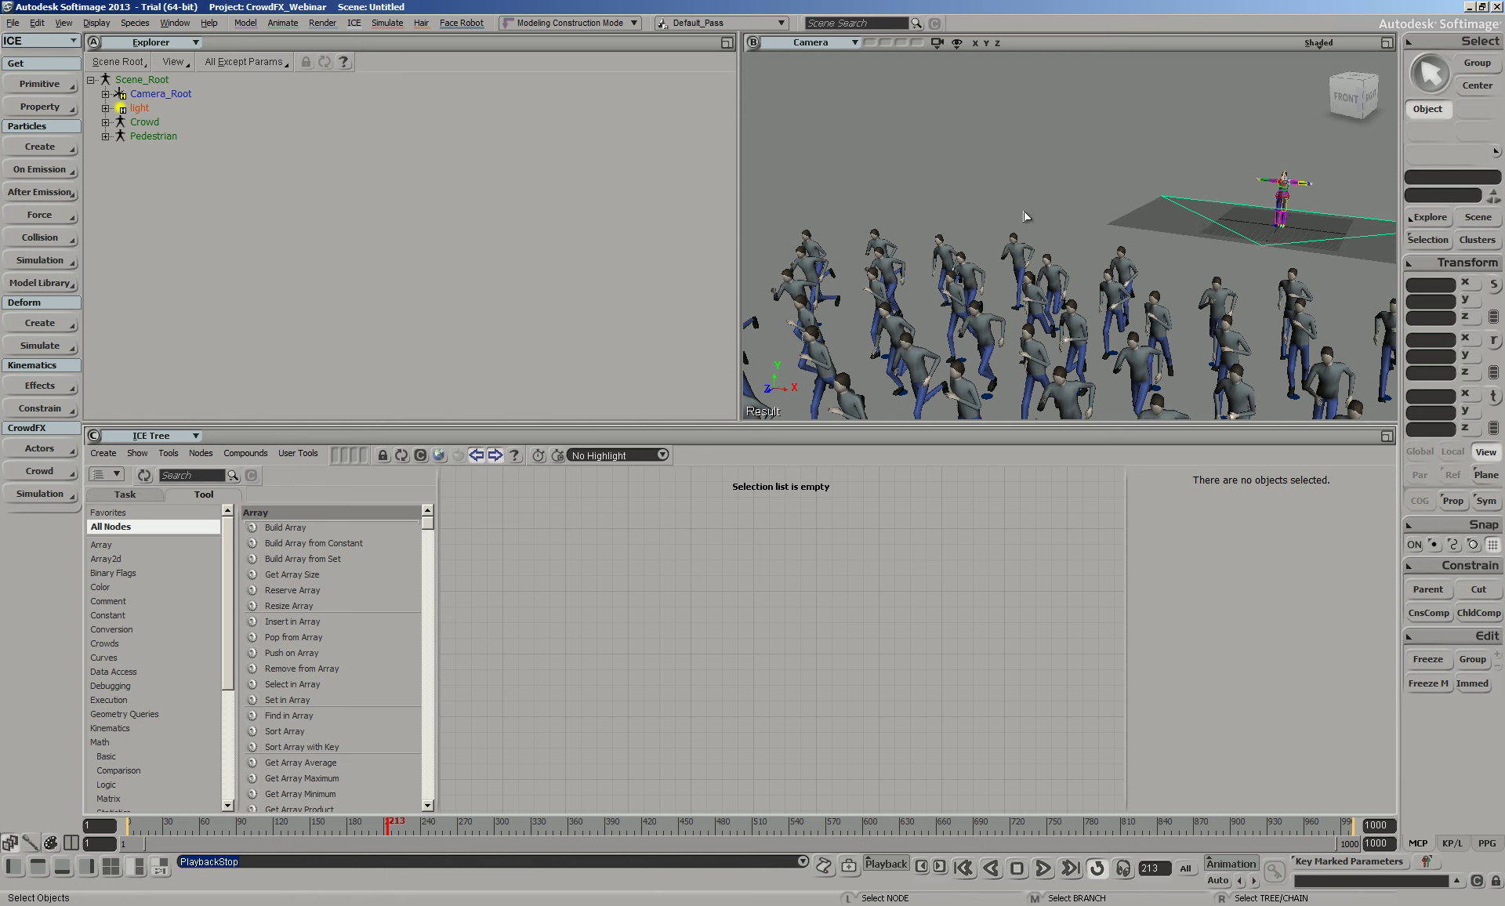
drag(734, 201, 413, 203)
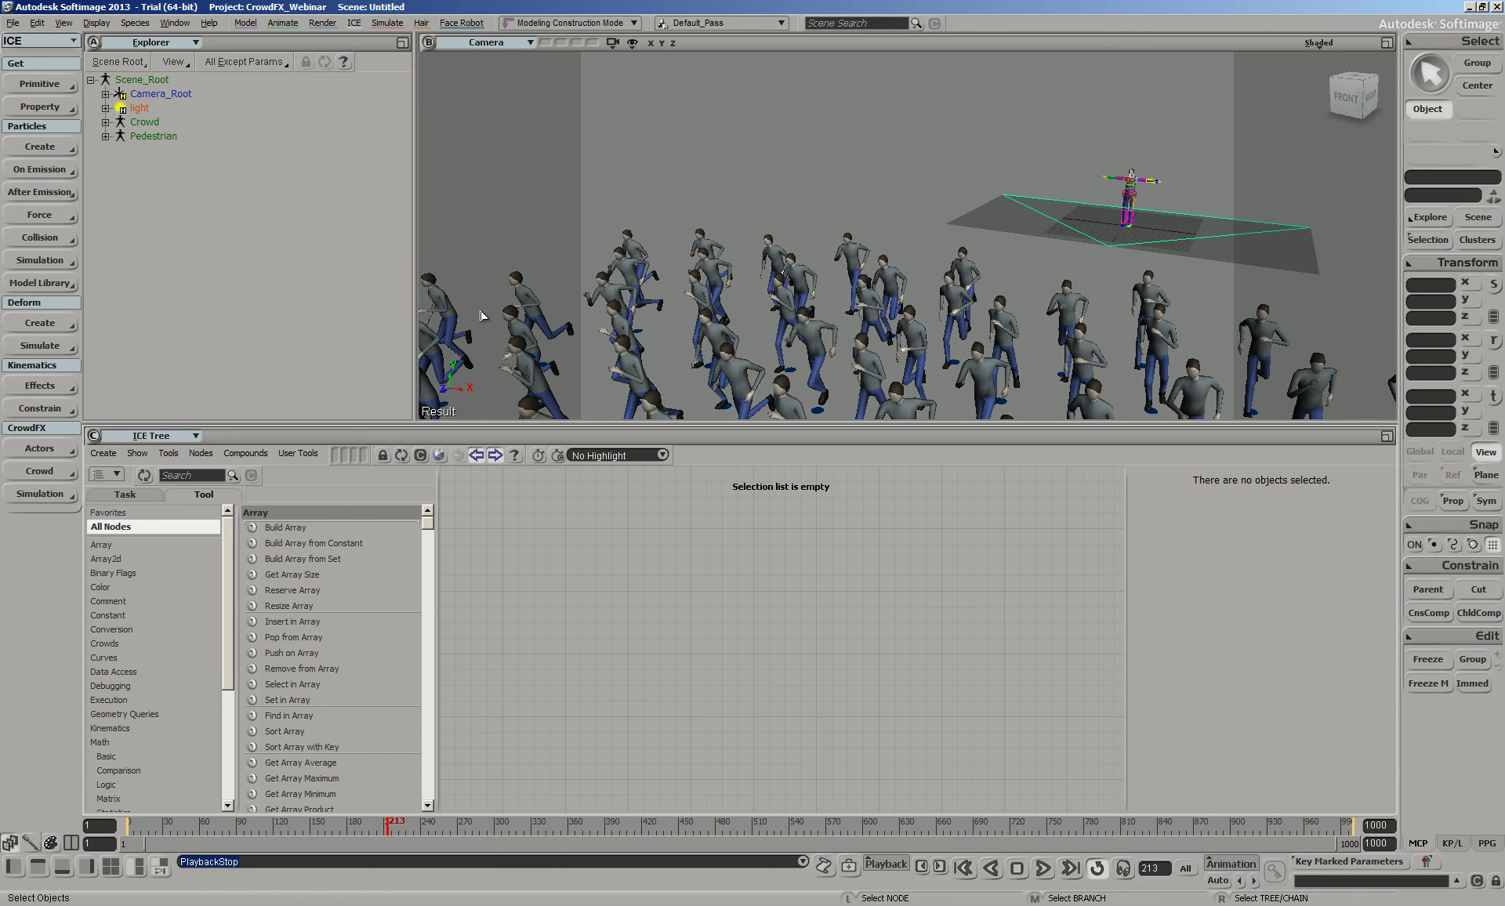
key(z)
middle_drag(879, 328, 893, 278)
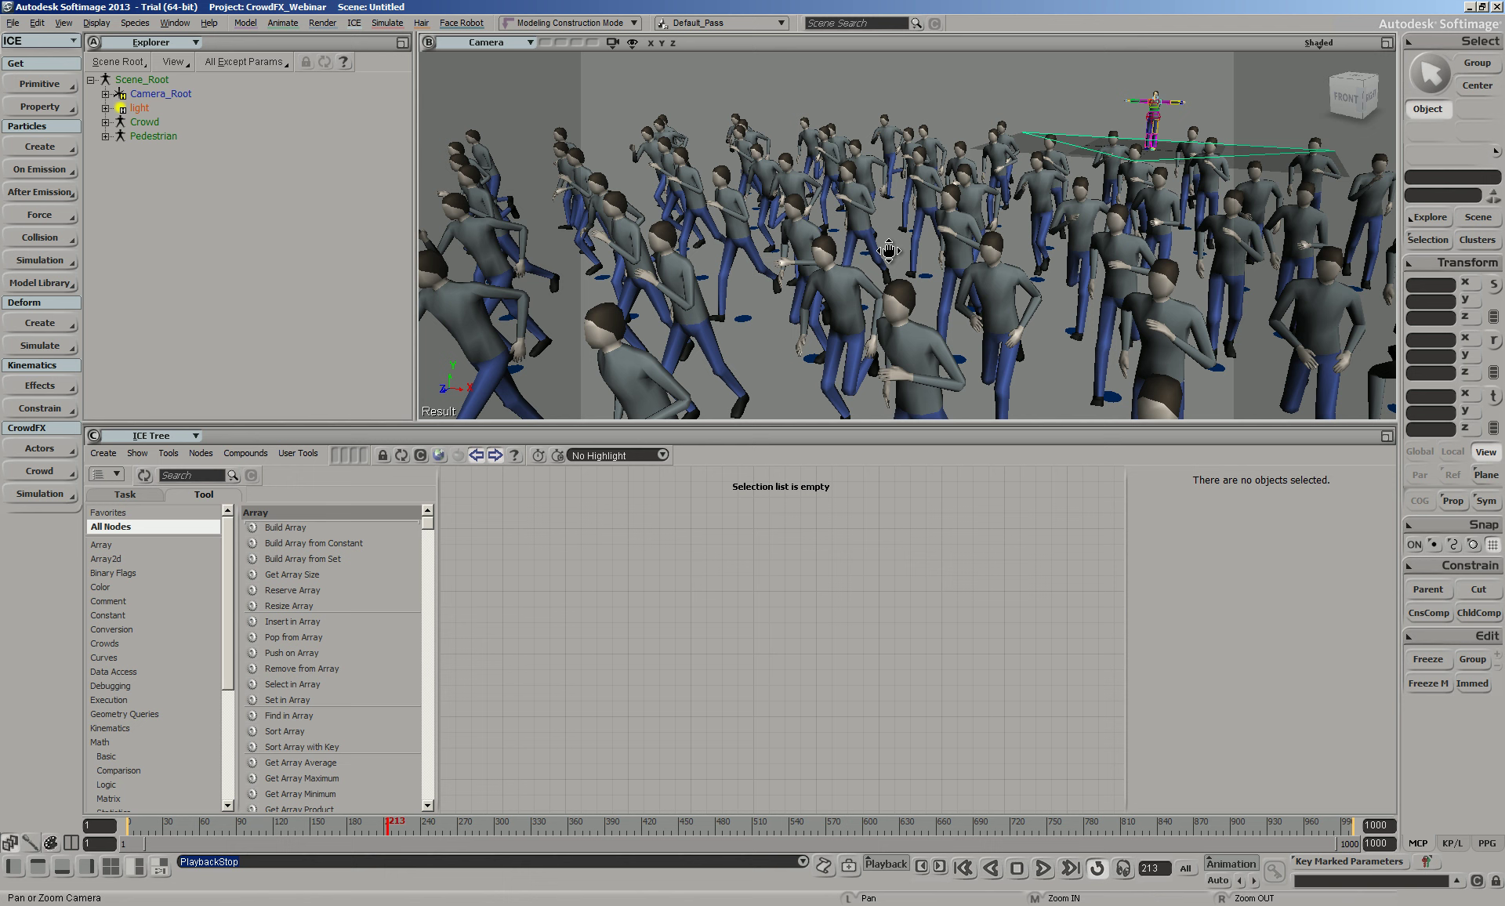
drag(889, 250, 893, 252)
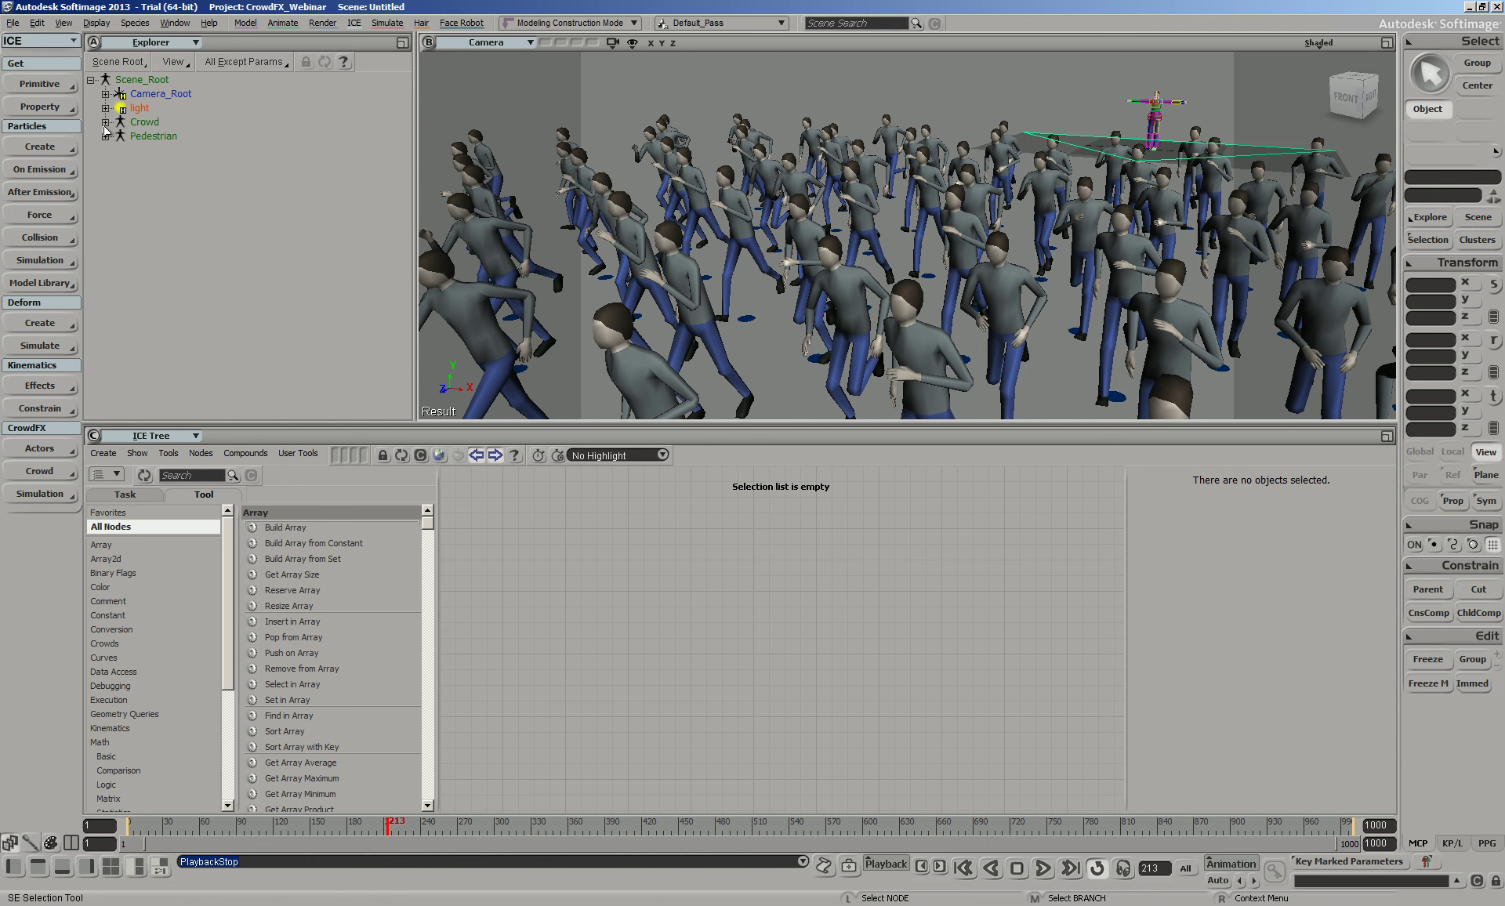
Select the whole Crowd hierarchy, followed by the whole Pedestrian hierarchy, to compare which scene objects each contains
middle_click(145, 126)
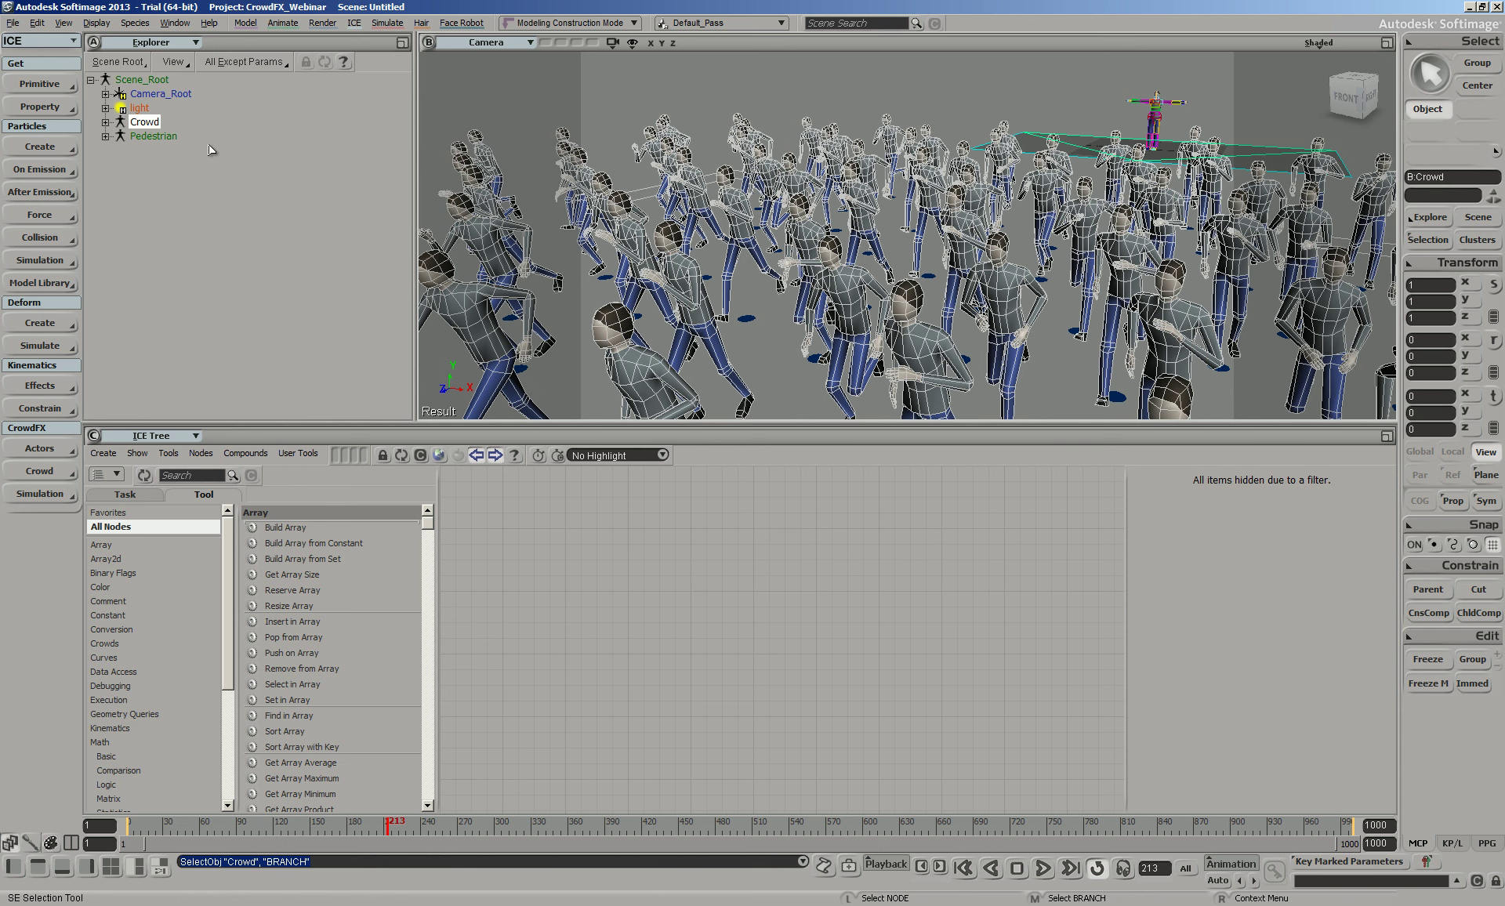
middle_click(154, 137)
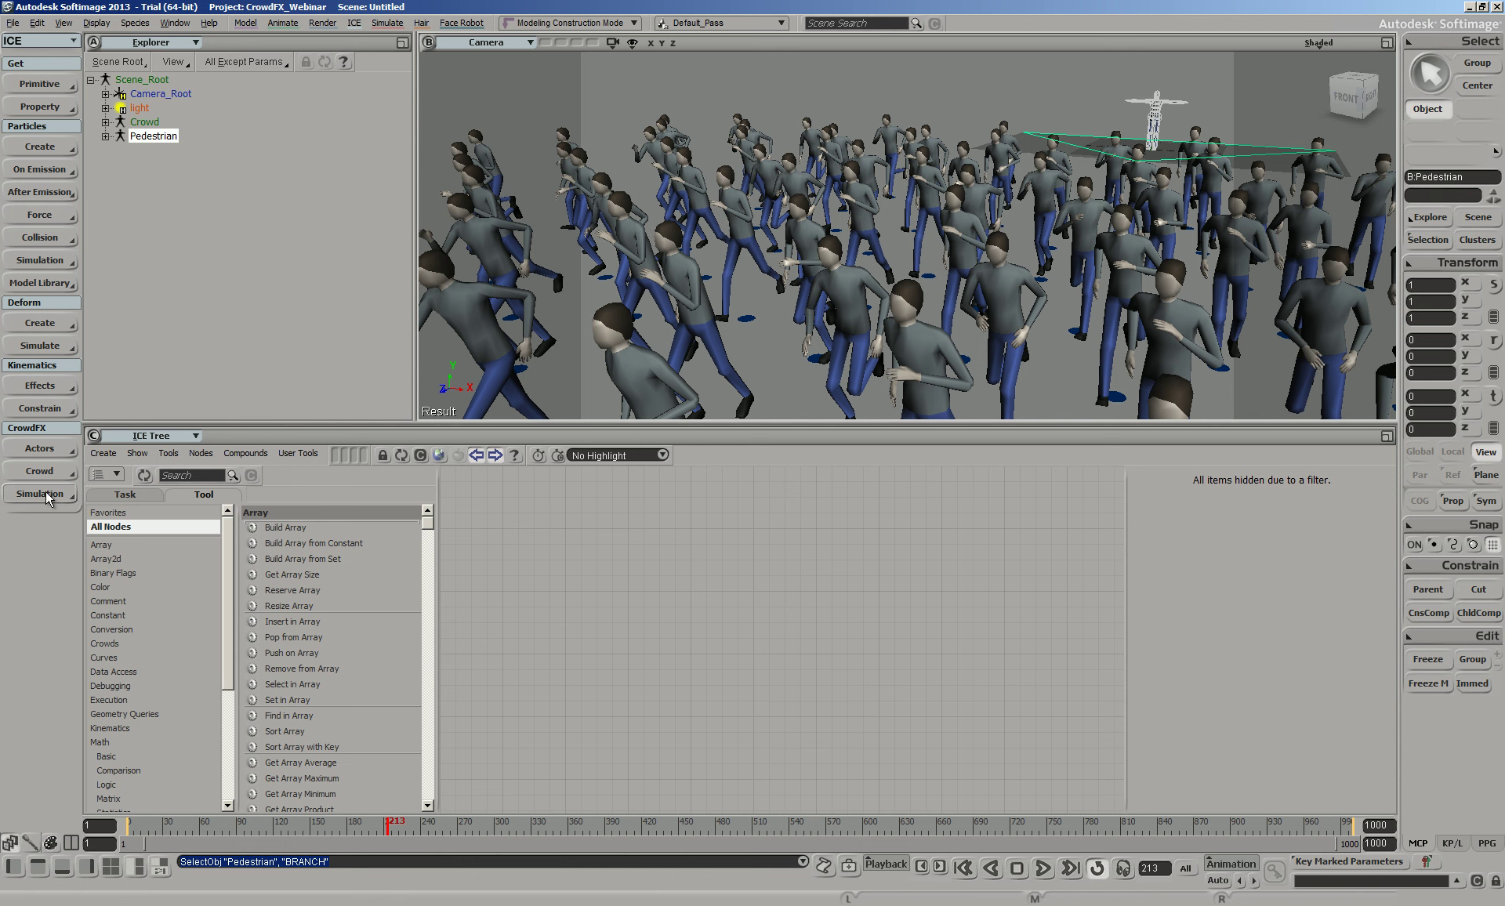
click(81, 497)
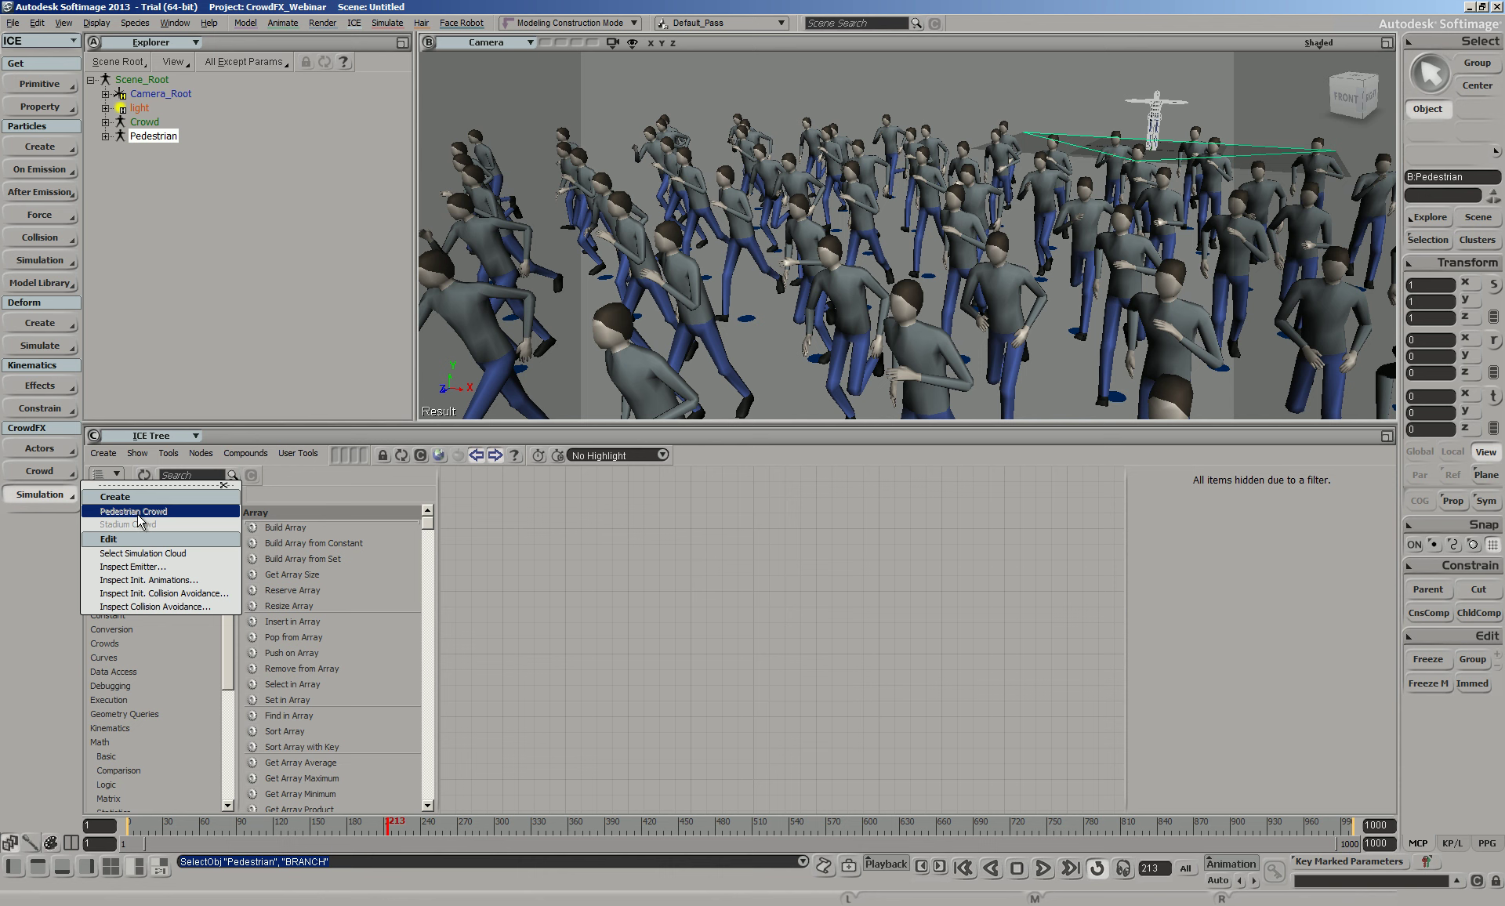
Expand the Pedestrian and Crowd models in the explorer, drilling through Simulation and Point_Cloud to the point cloud's ICE operators
click(105, 136)
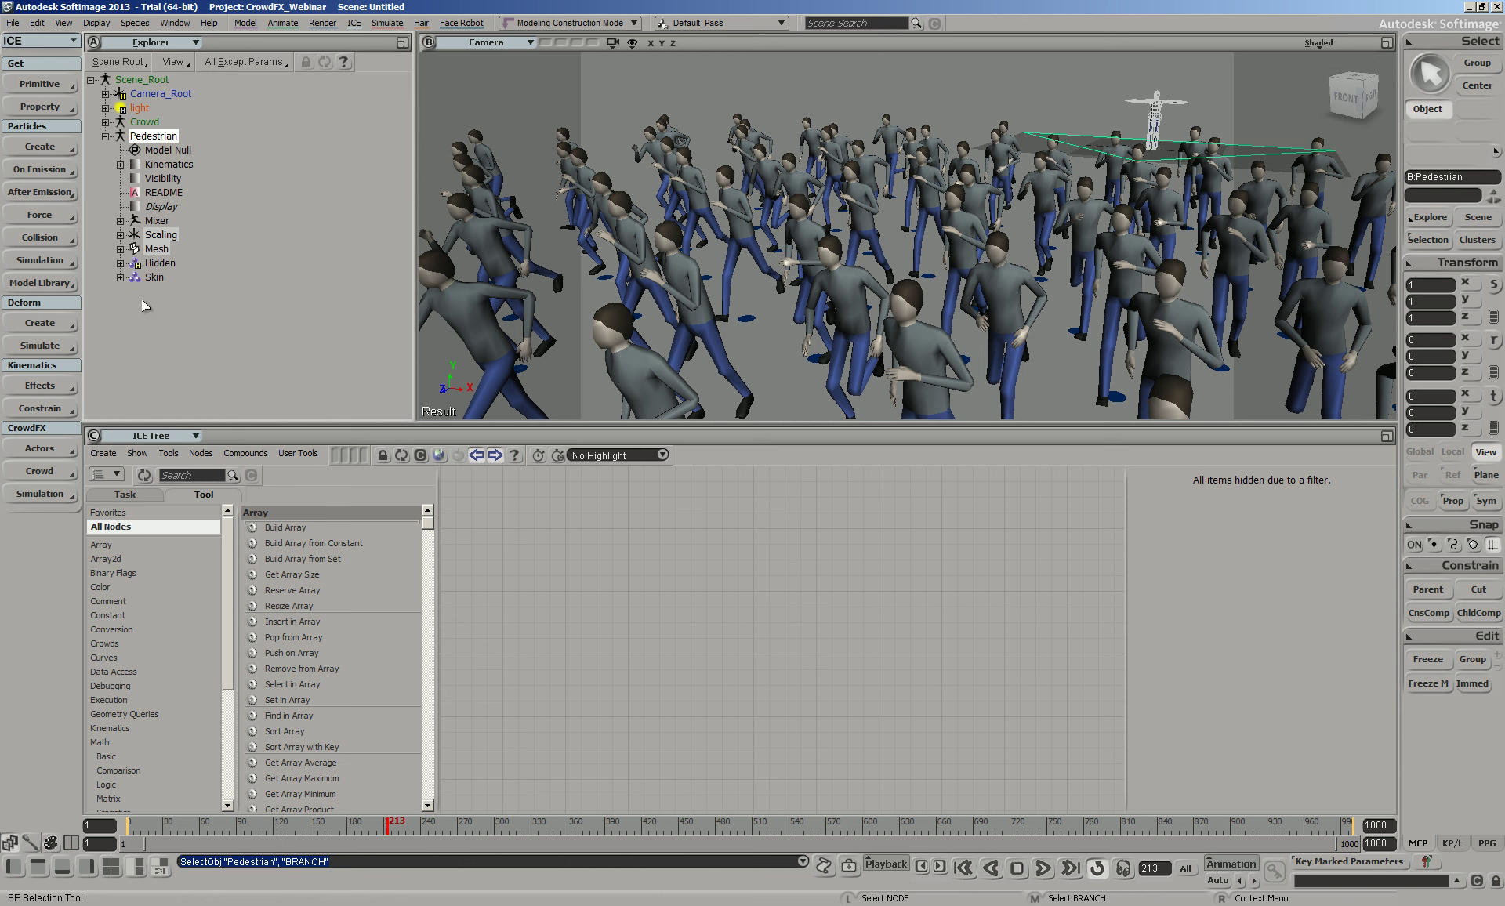
click(105, 122)
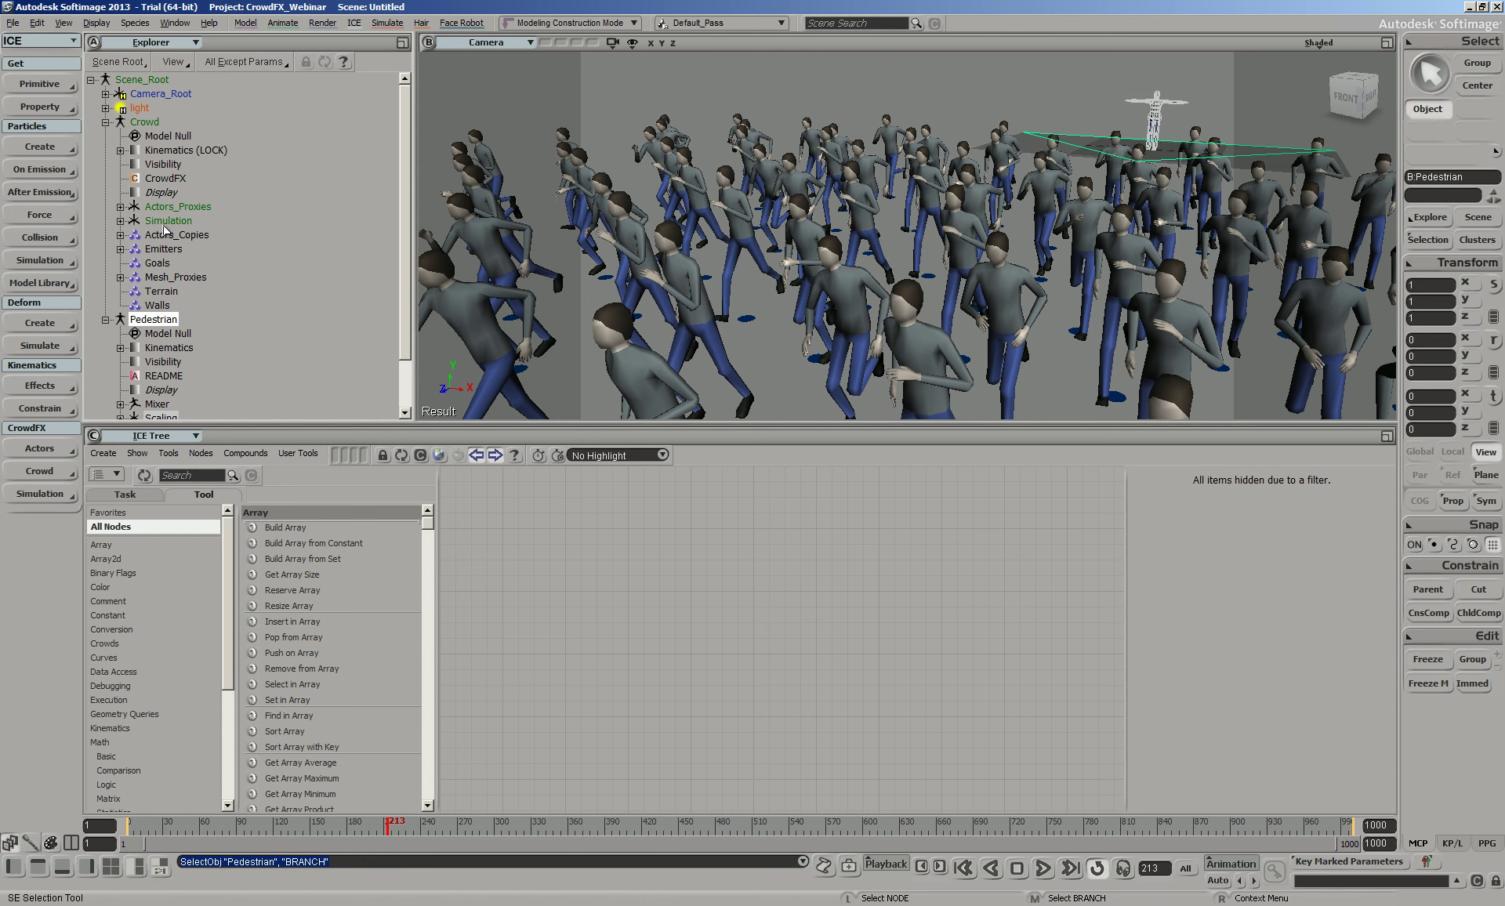
click(120, 221)
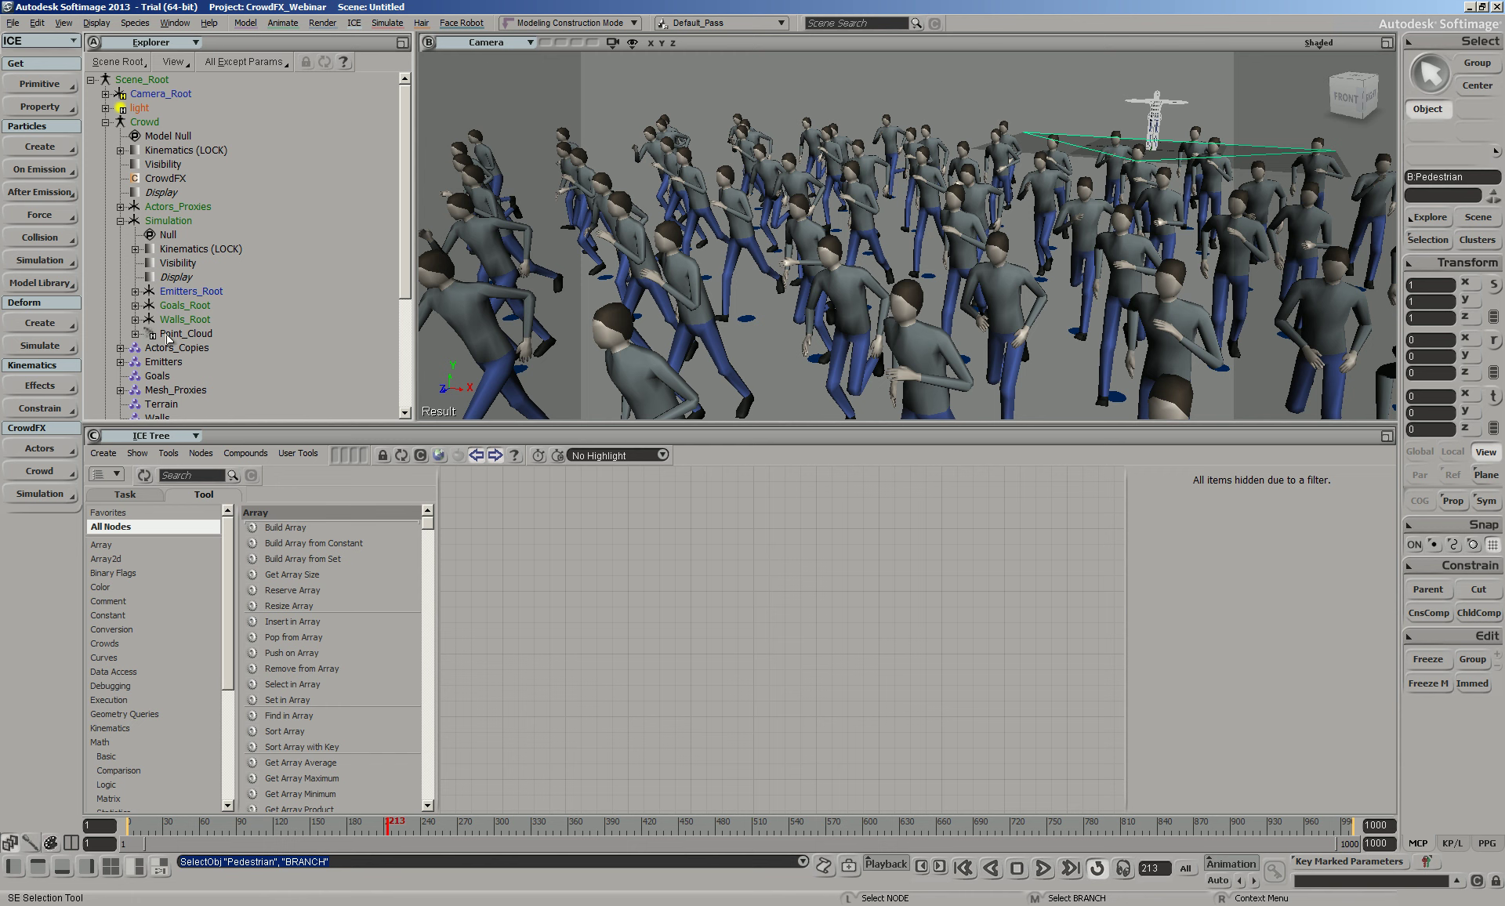
click(135, 335)
scroll(192, 319, down, 2)
click(150, 249)
View the ICE trees of Emit_Evenly_from_Geometry, Particle_Simulation, Skeleton_Simulation, Shape_Instance_Skinning and Get_Animations_Sources
scroll(228, 282, down, 1)
click(218, 349)
click(226, 334)
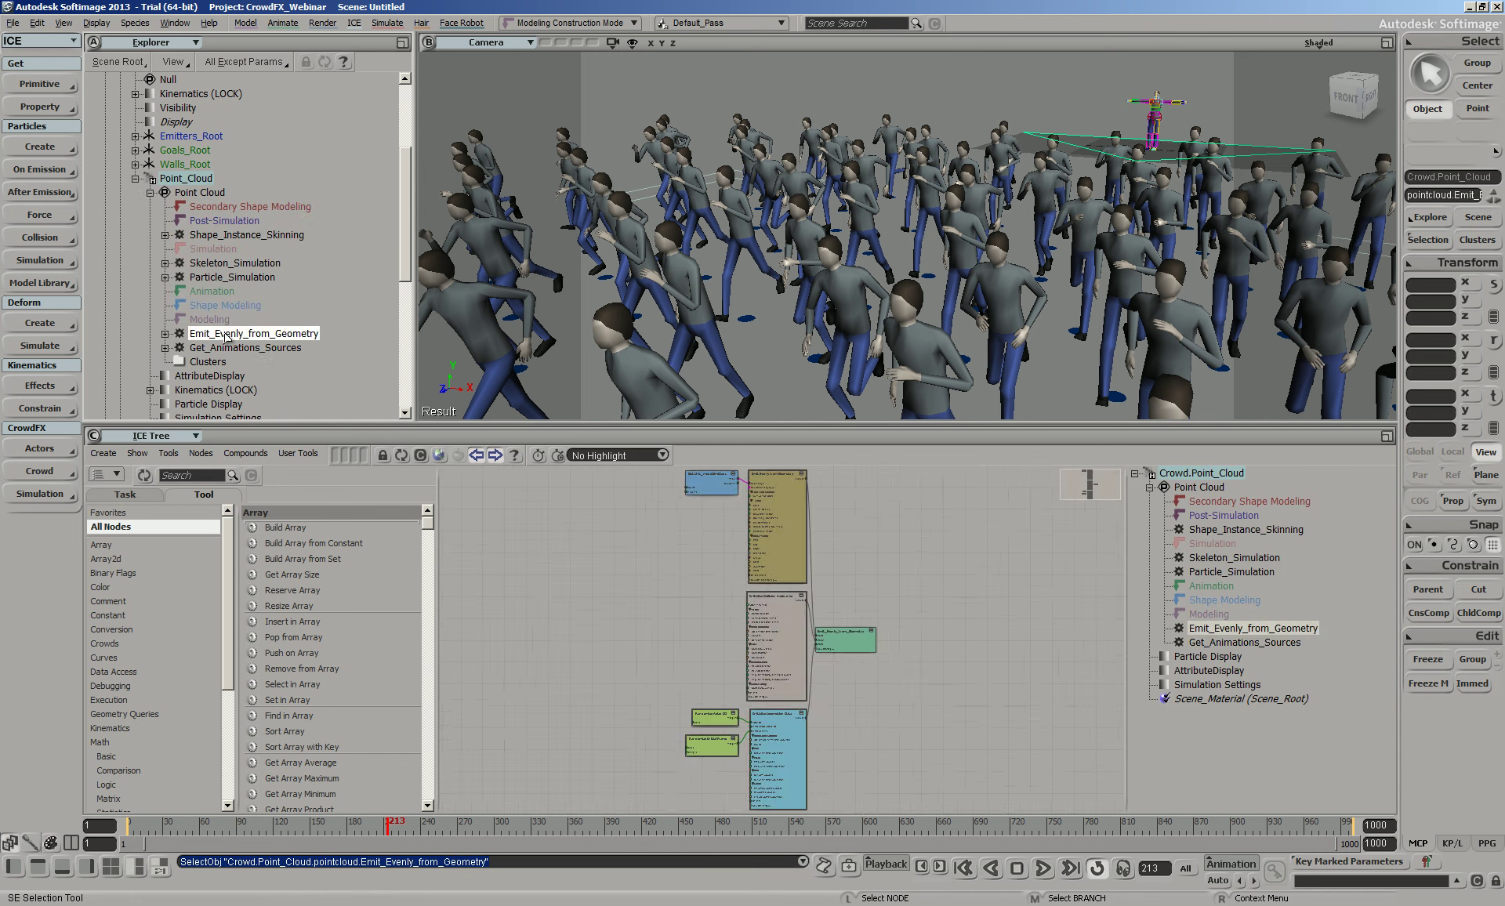
click(224, 278)
click(226, 265)
click(230, 236)
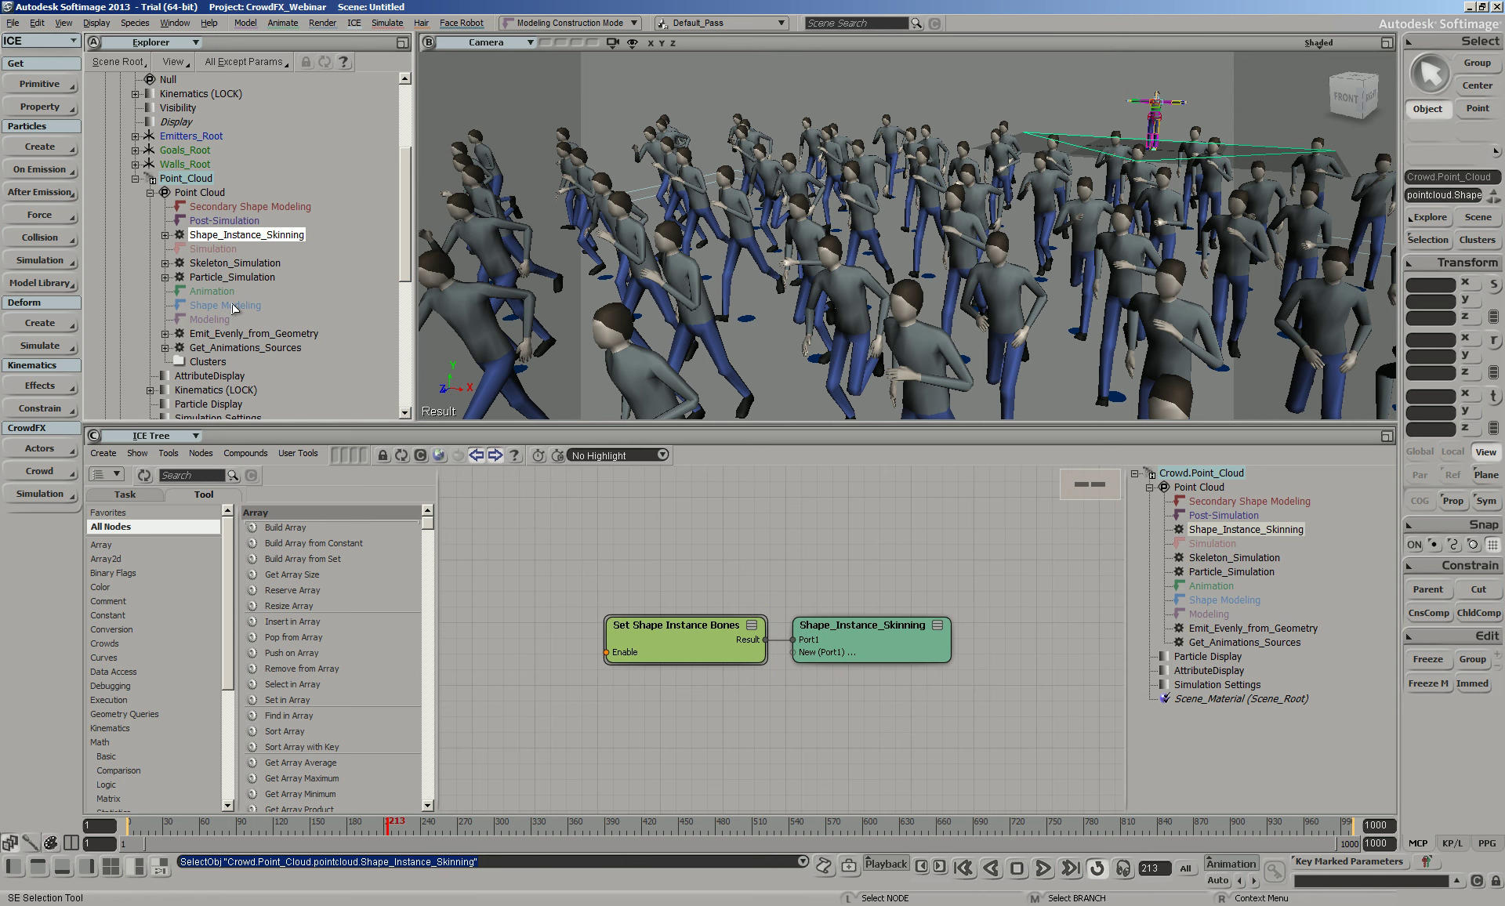
click(236, 348)
Expand the Pedestrian's Mixer down to its animation sources and look through the available actions
scroll(286, 263, down, 6)
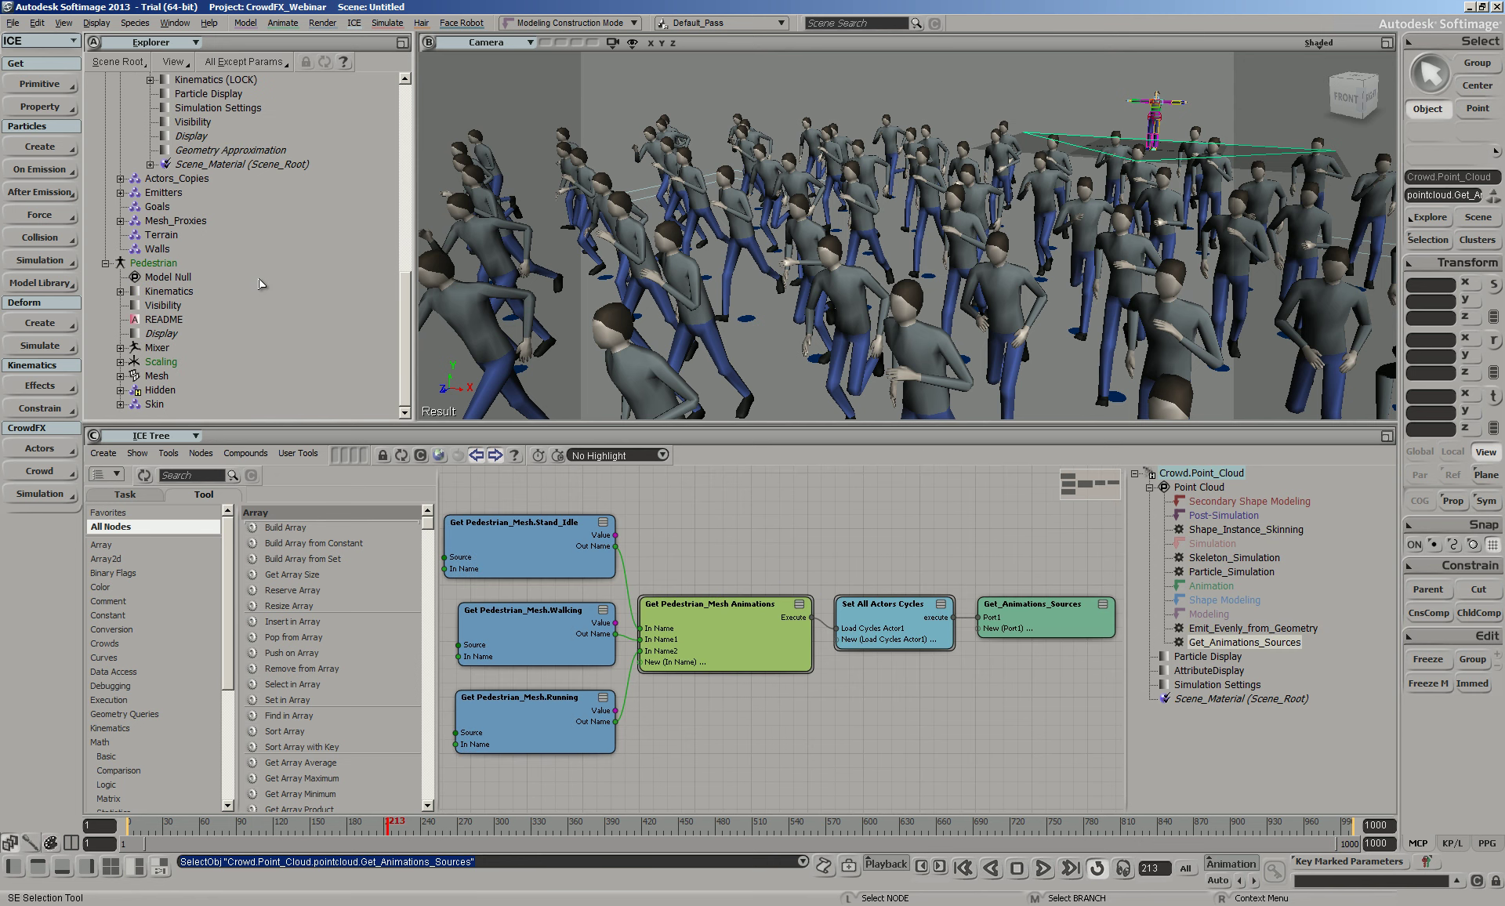
click(157, 348)
click(120, 348)
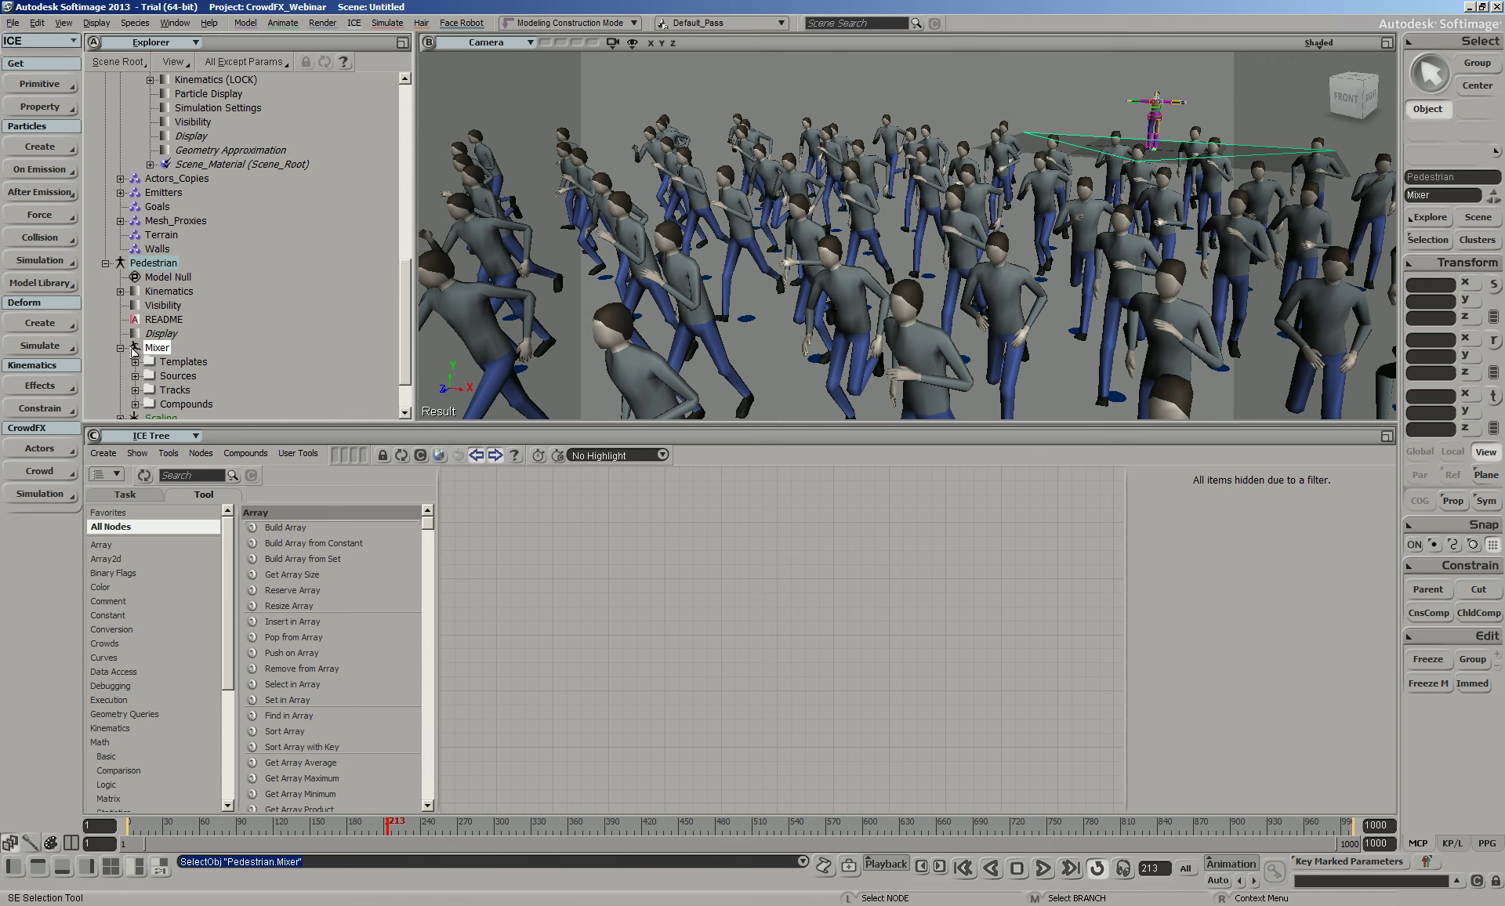
click(136, 375)
click(150, 390)
scroll(259, 189, down, 7)
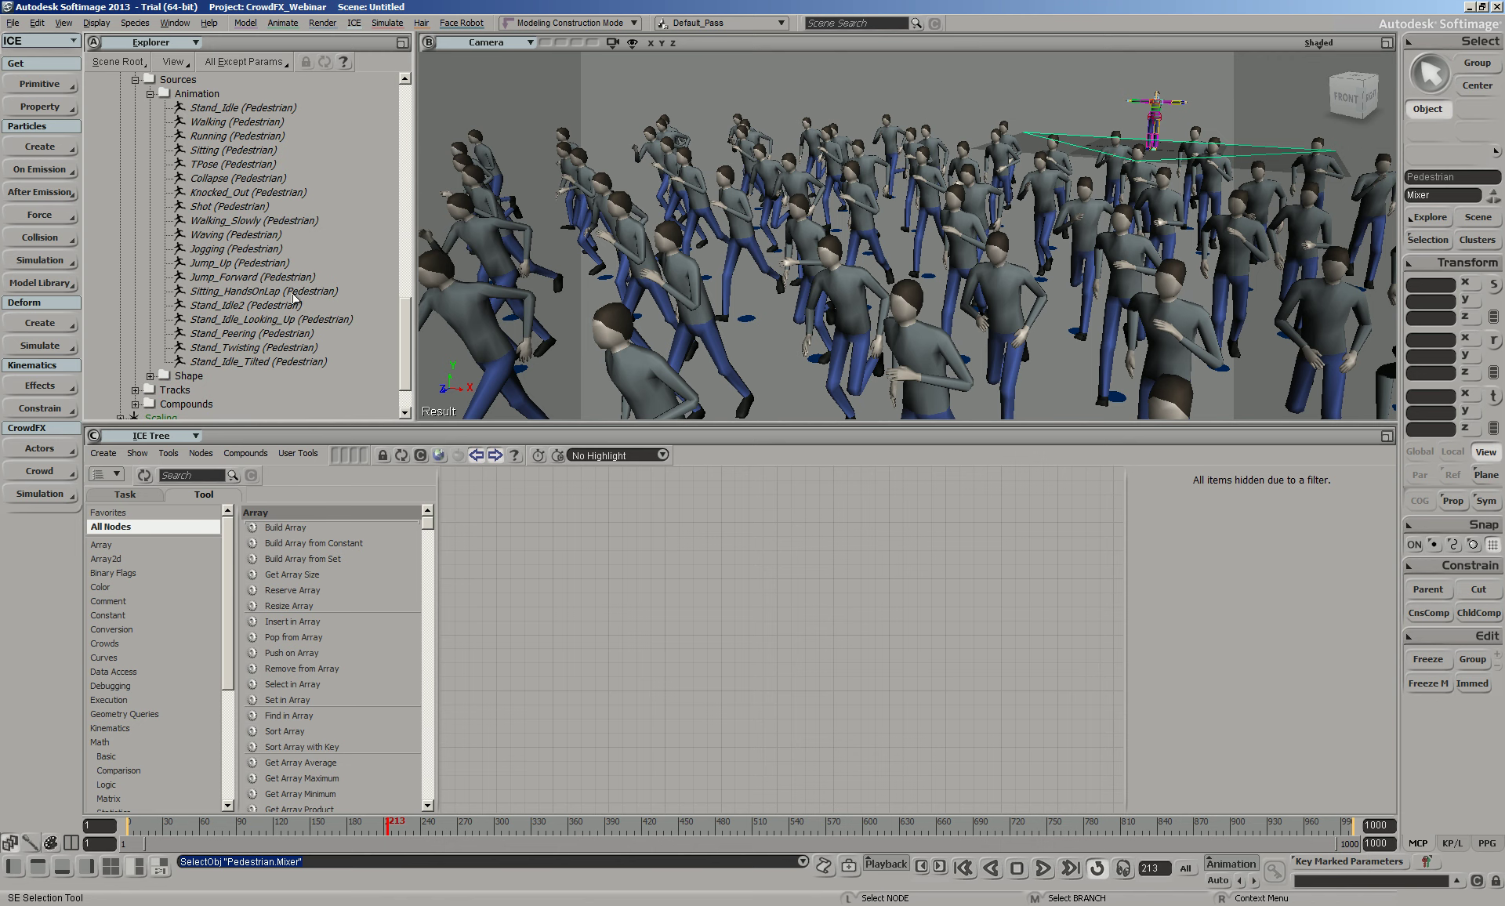
scroll(279, 126, up, 10)
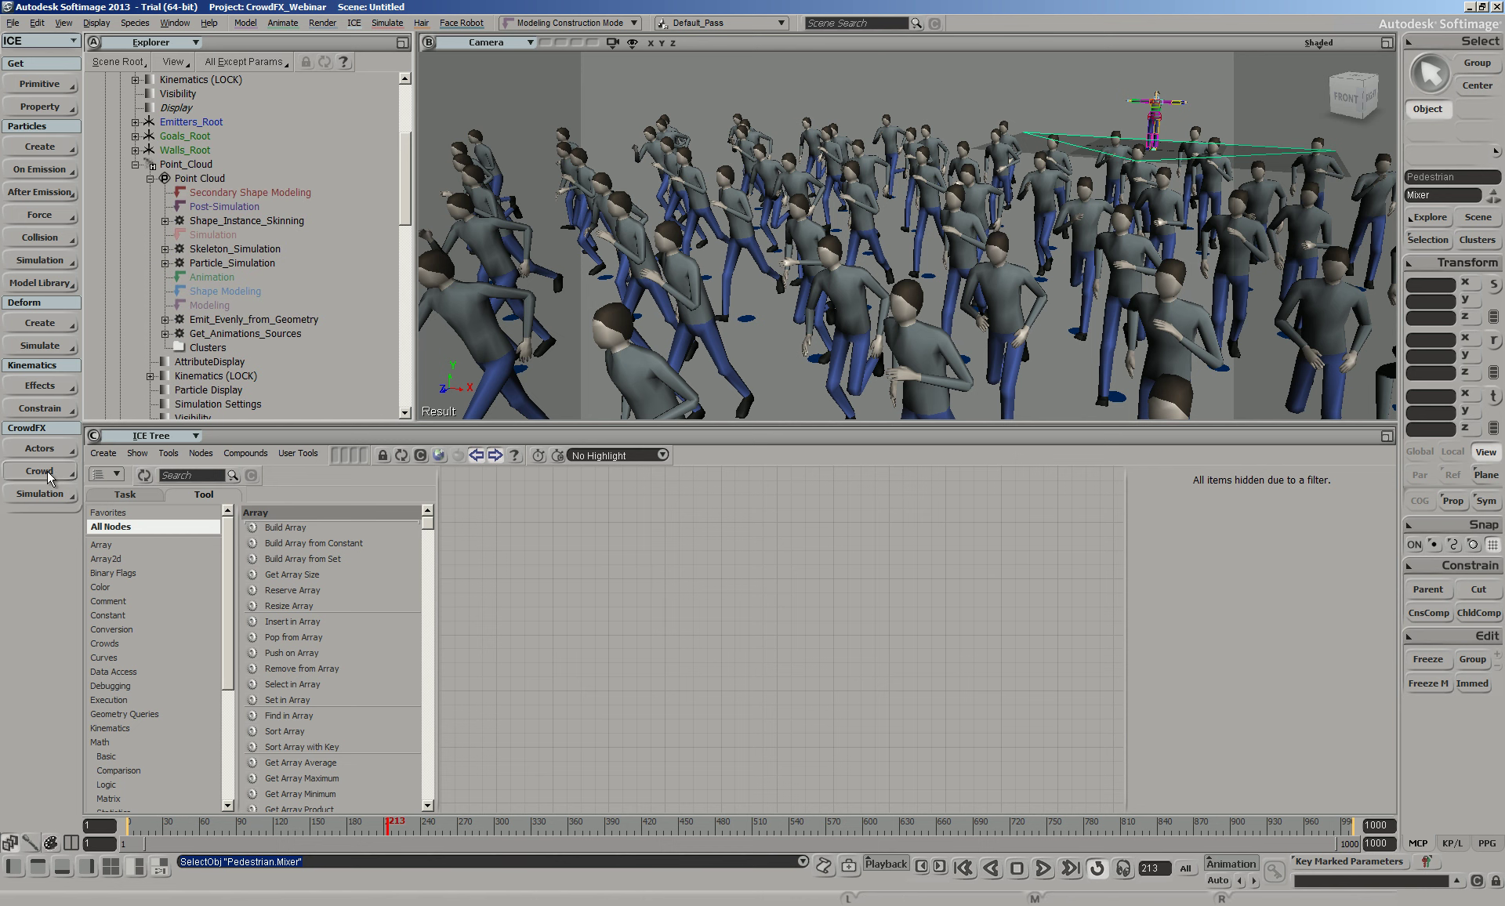
Compare the ICE trees of the point cloud's simulation operators, including Emit_Evenly_from_Geometry, Skeleton_Simulation and Get_Animations_Sources
click(72, 471)
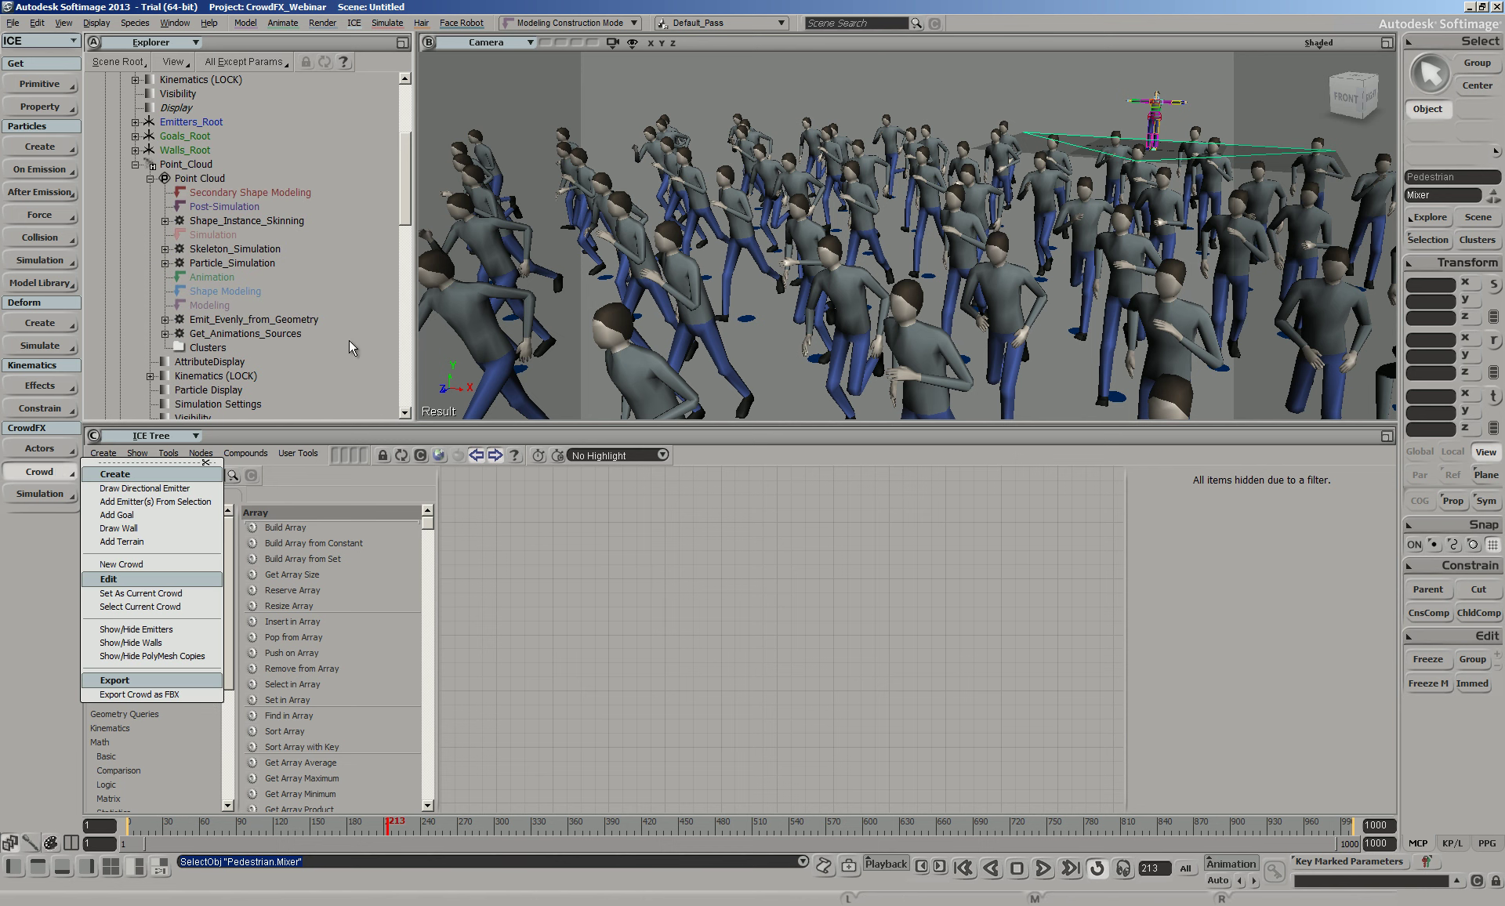
click(232, 335)
click(241, 321)
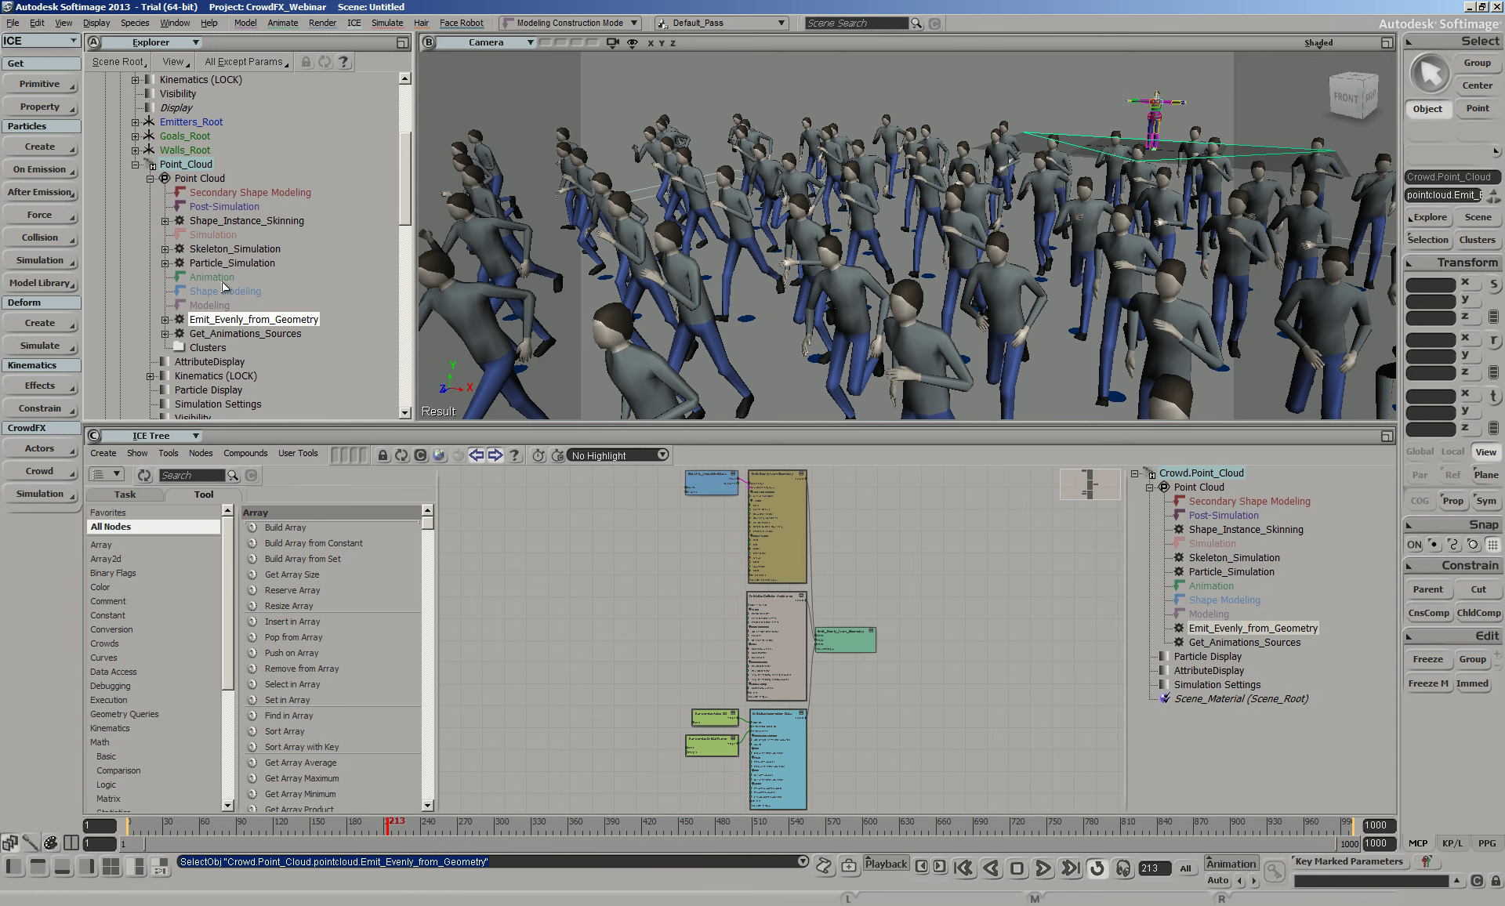
click(229, 264)
click(228, 224)
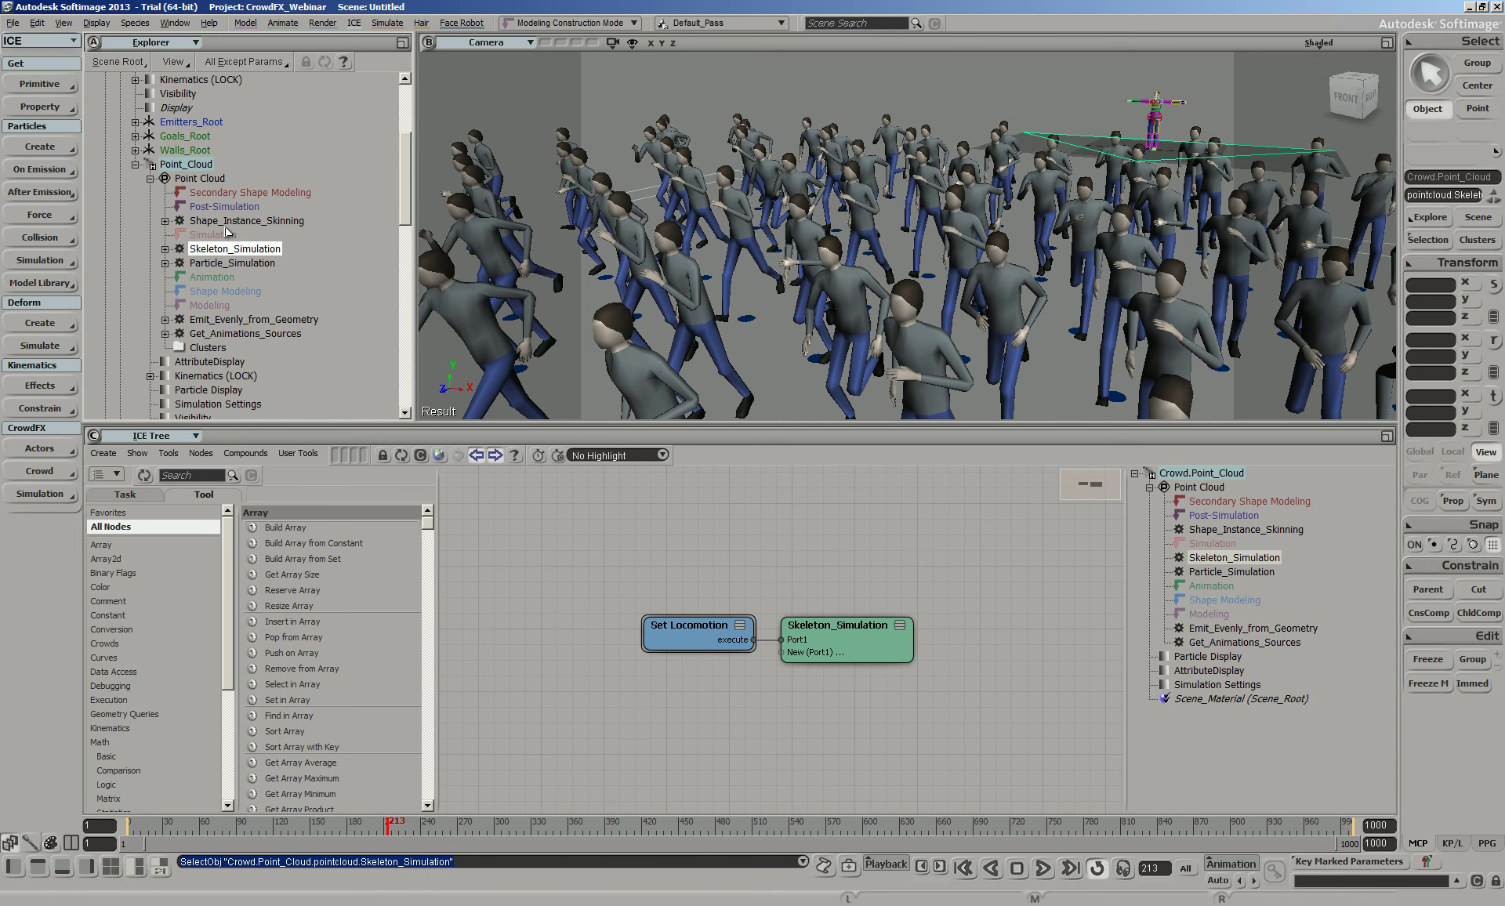
click(233, 321)
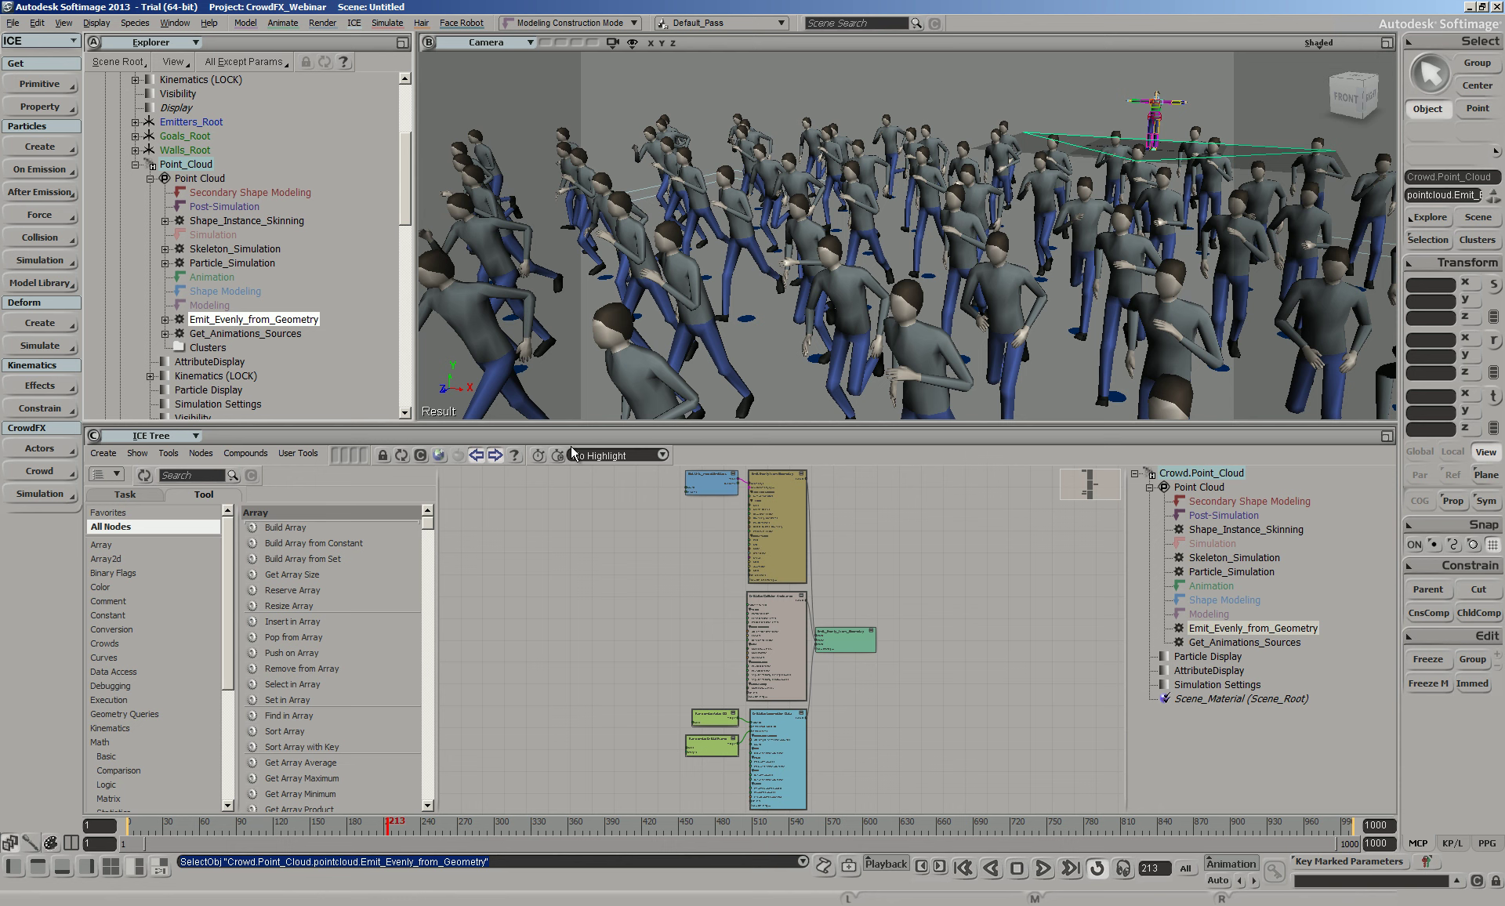
key(Down)
scroll(945, 674, up, 2)
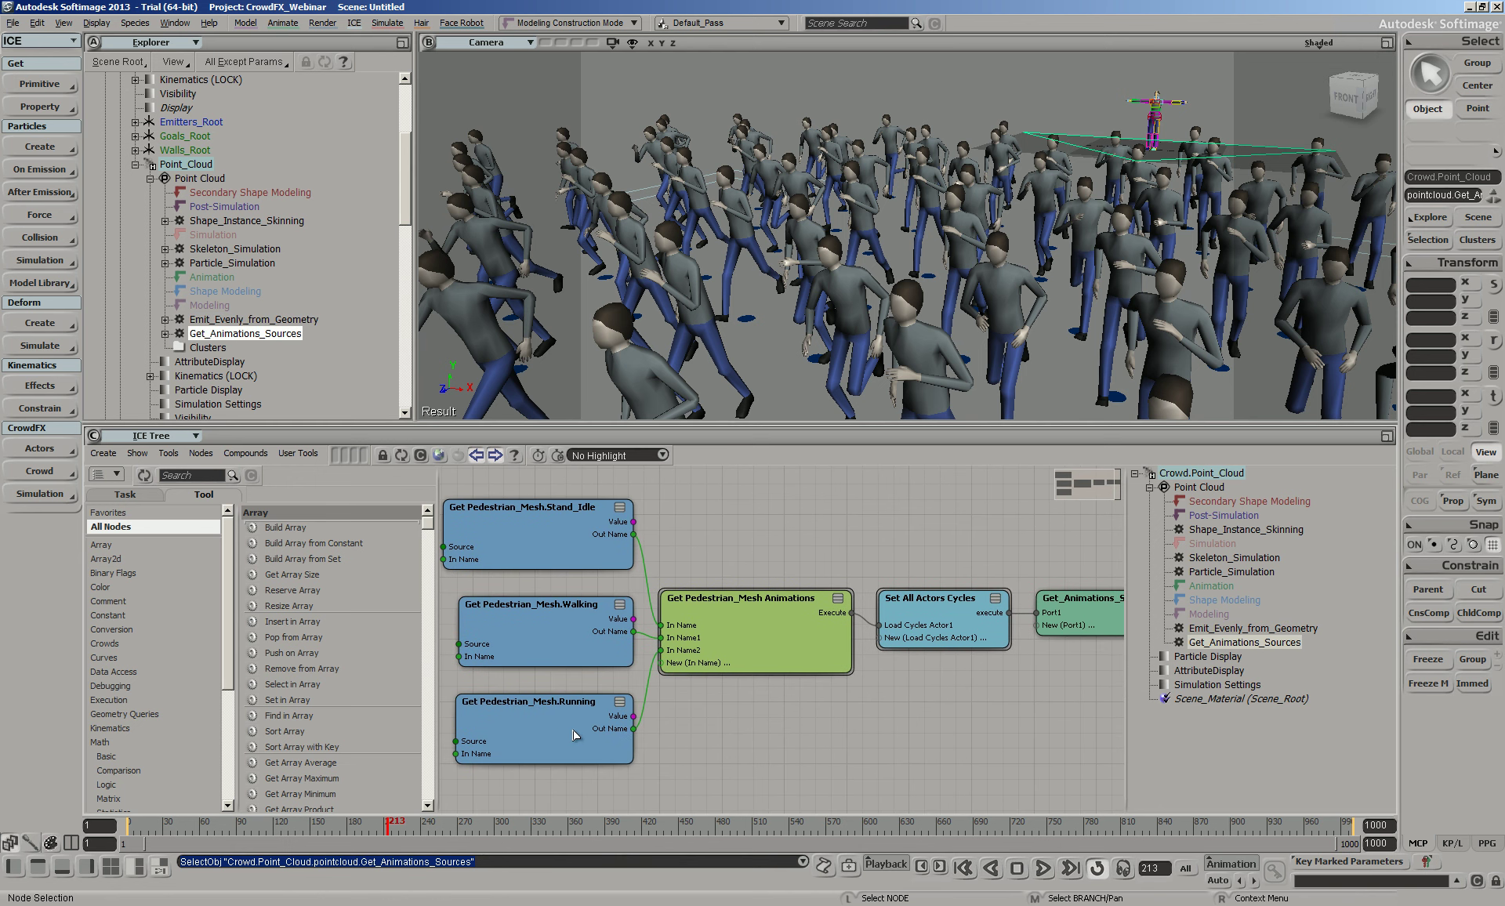
Open the Emit Evenly from Geometry node's properties in the Emit_Evenly_from_Geometry tree and match them to the Inspect Emitter command
key(Up)
scroll(953, 674, up, 3)
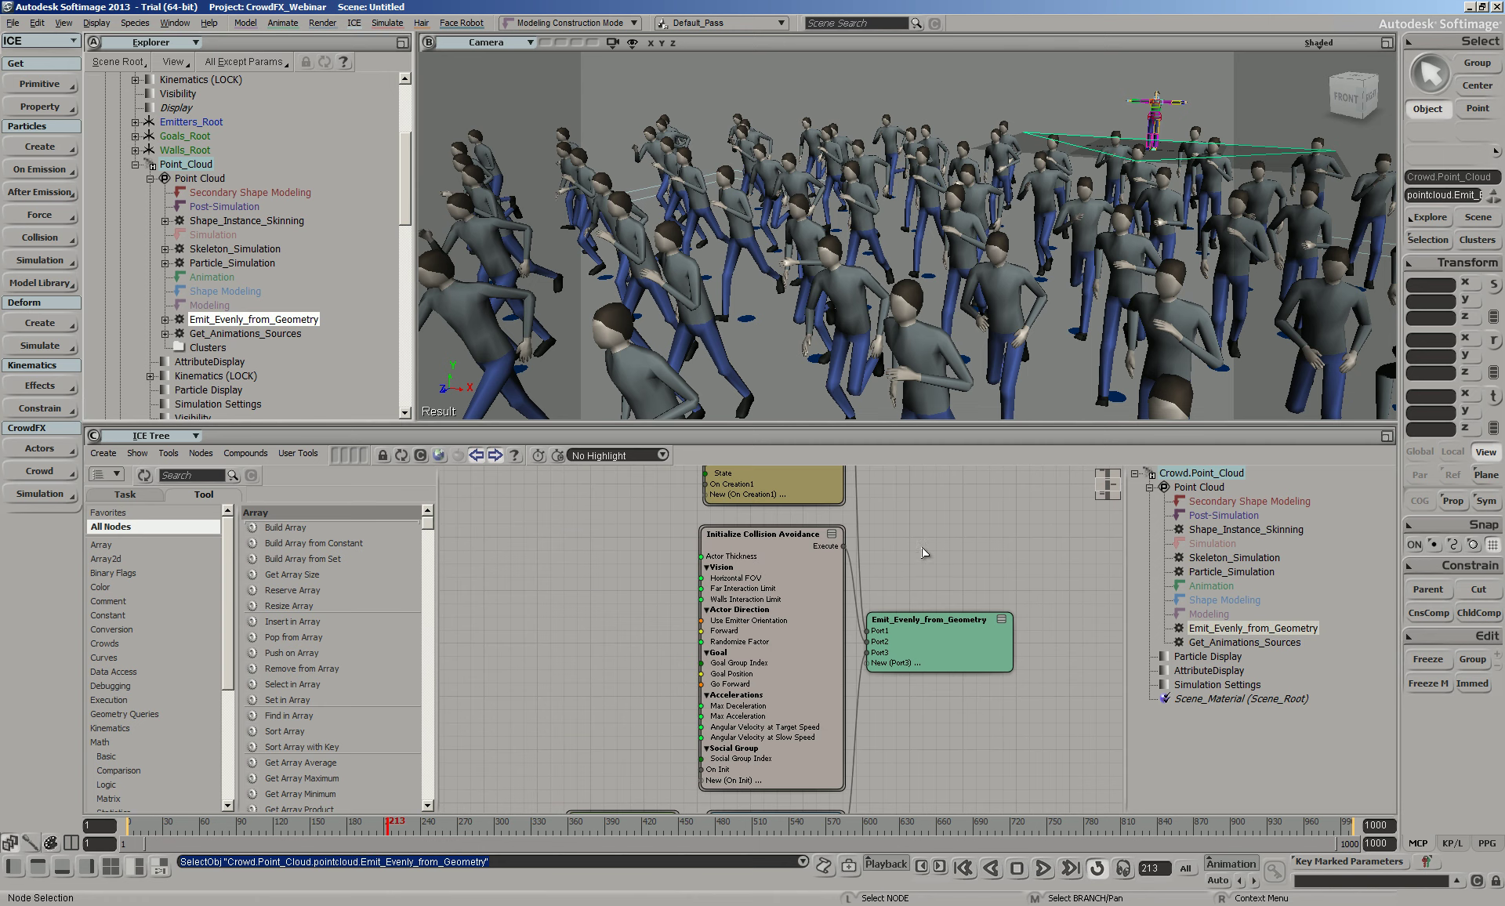
scroll(953, 674, up, 3)
double_click(815, 615)
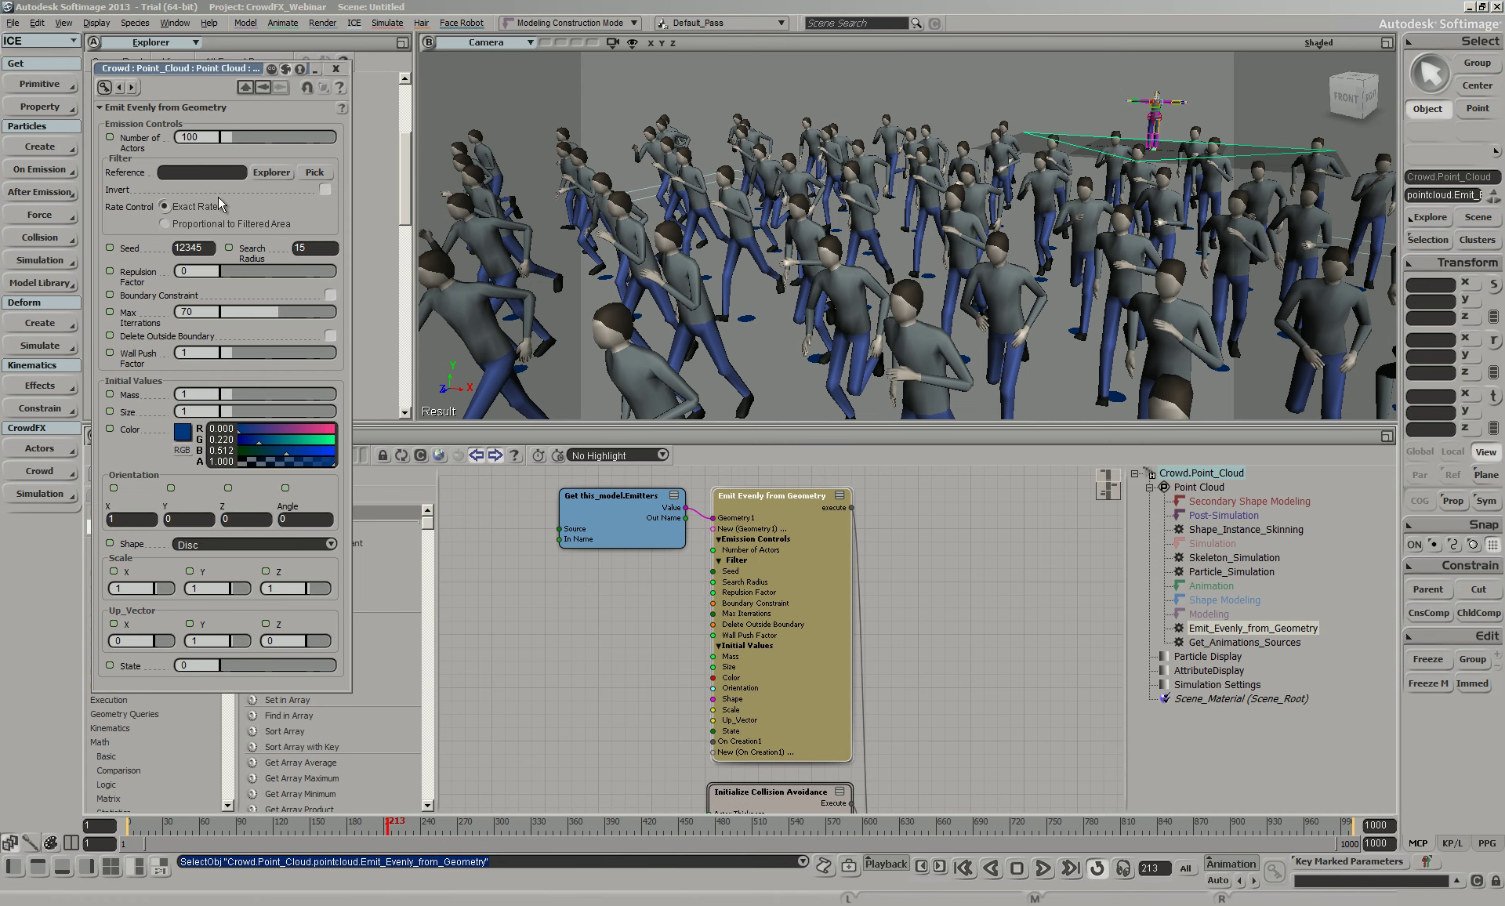
drag(245, 69, 497, 73)
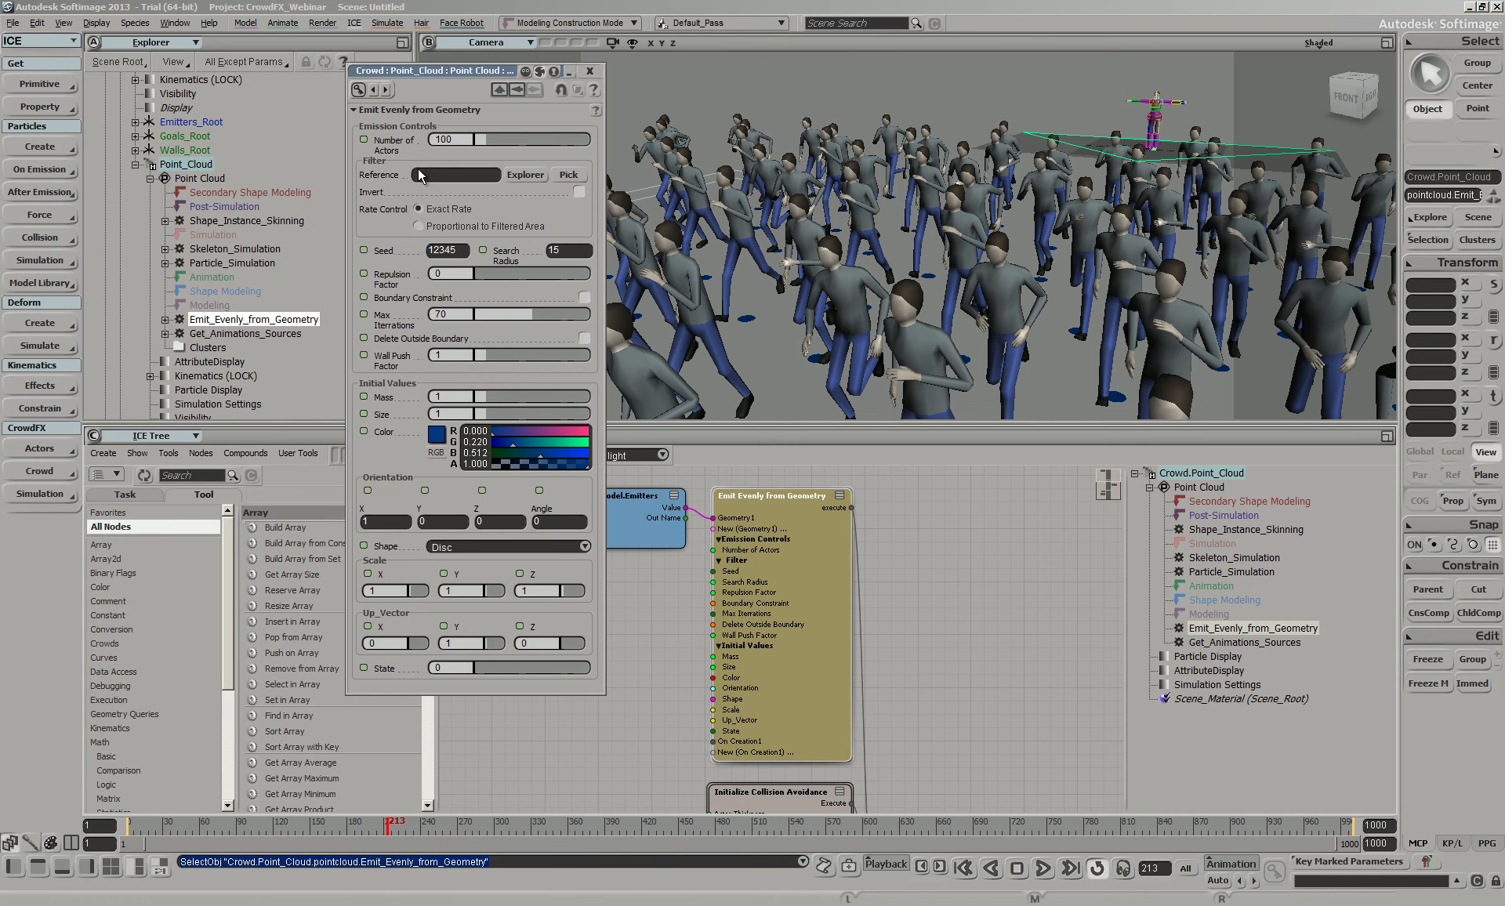
click(32, 496)
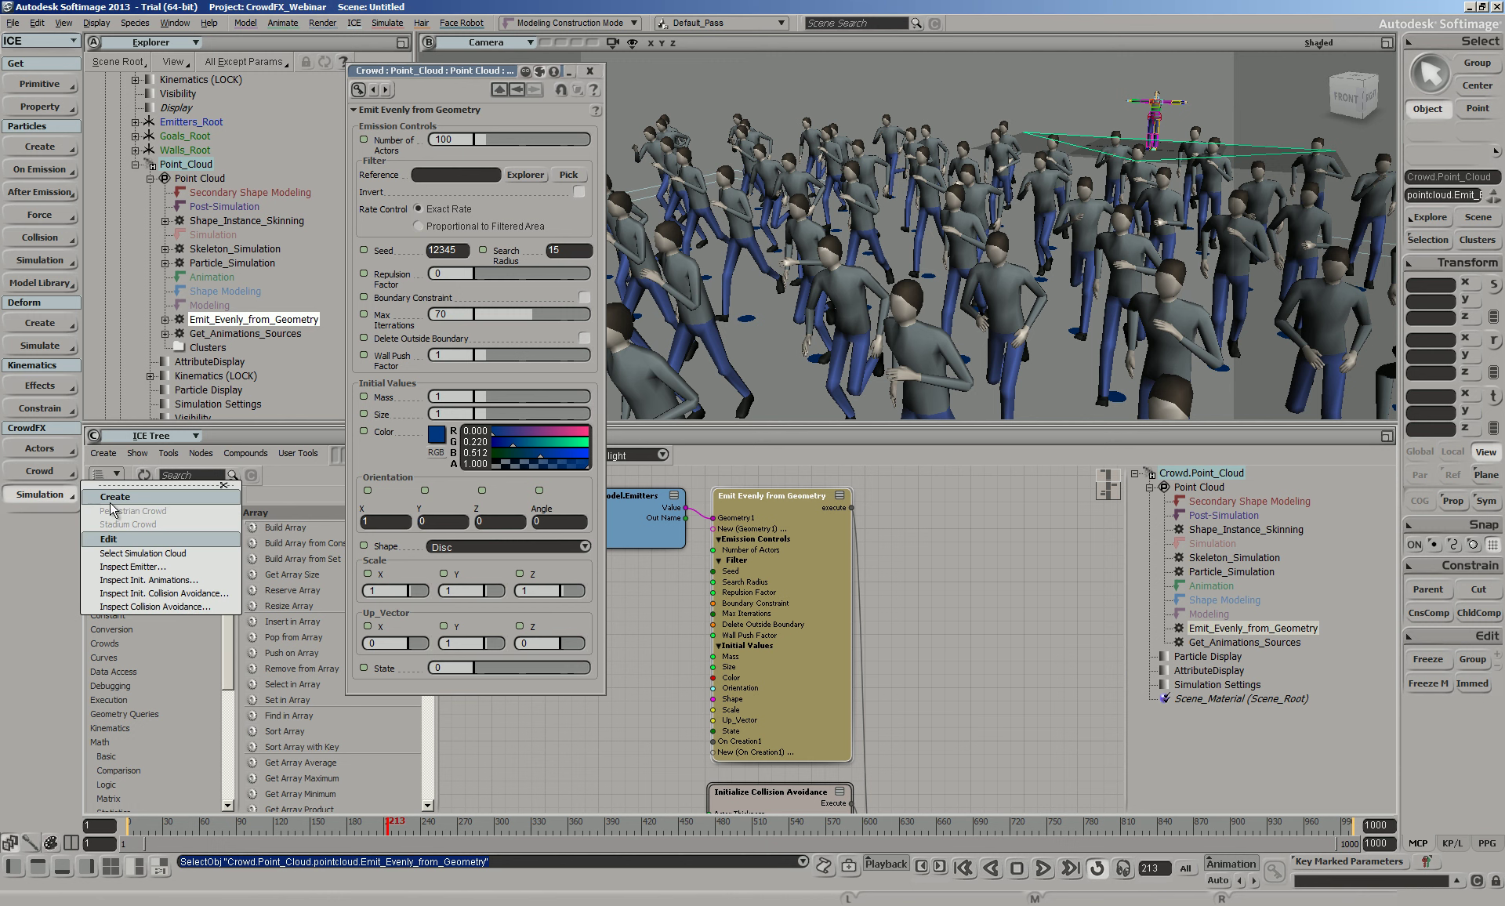
click(131, 567)
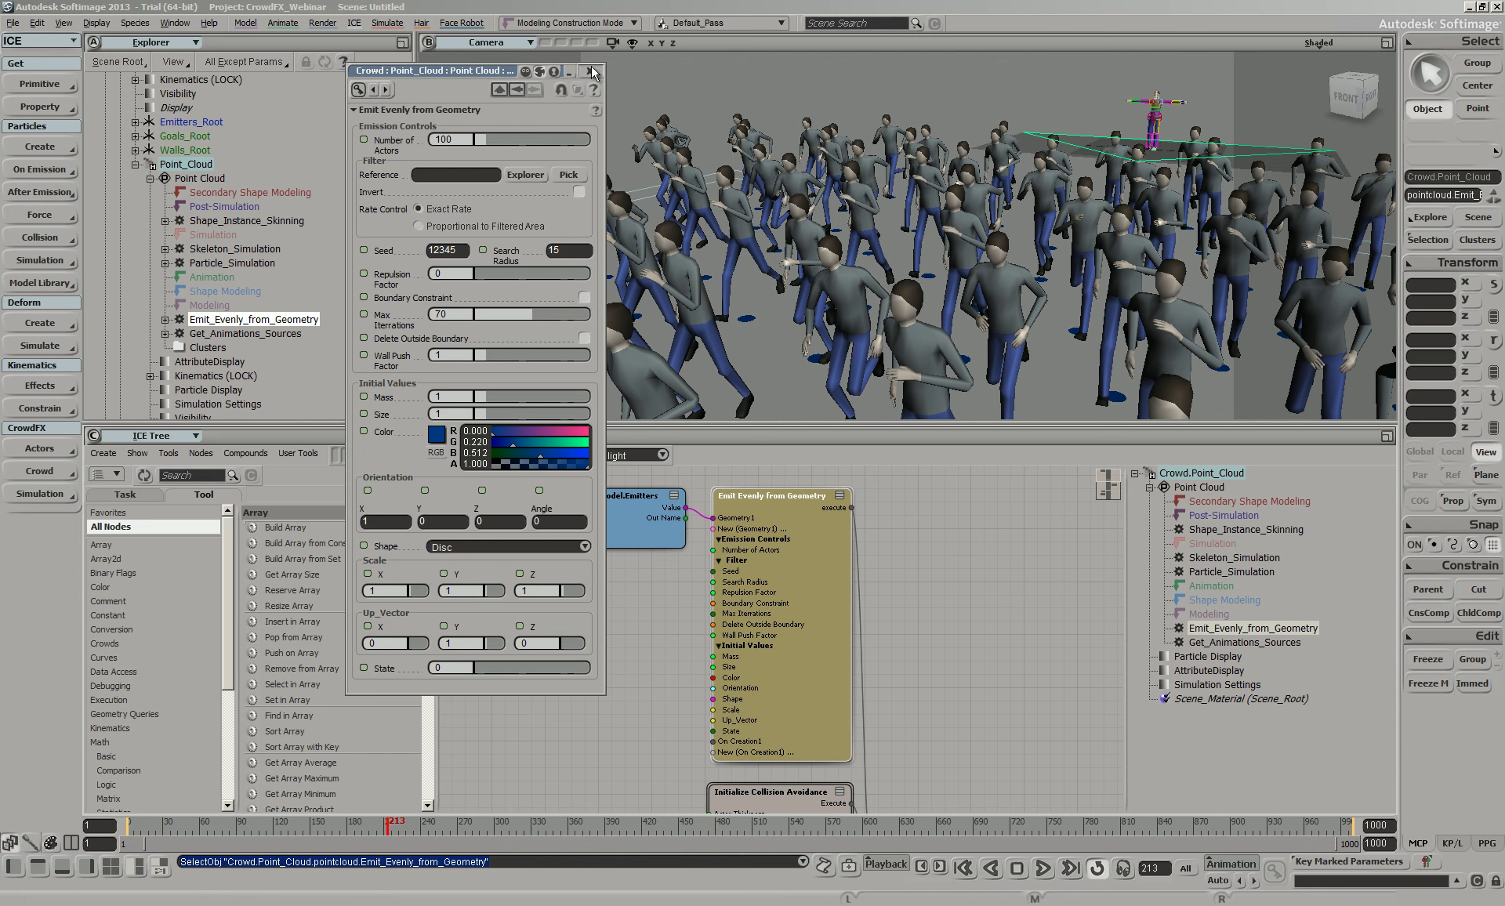
Open the Initialize Collision Avoidance node's properties and relate them to the Inspect Init. Collision Avoidance command
click(32, 496)
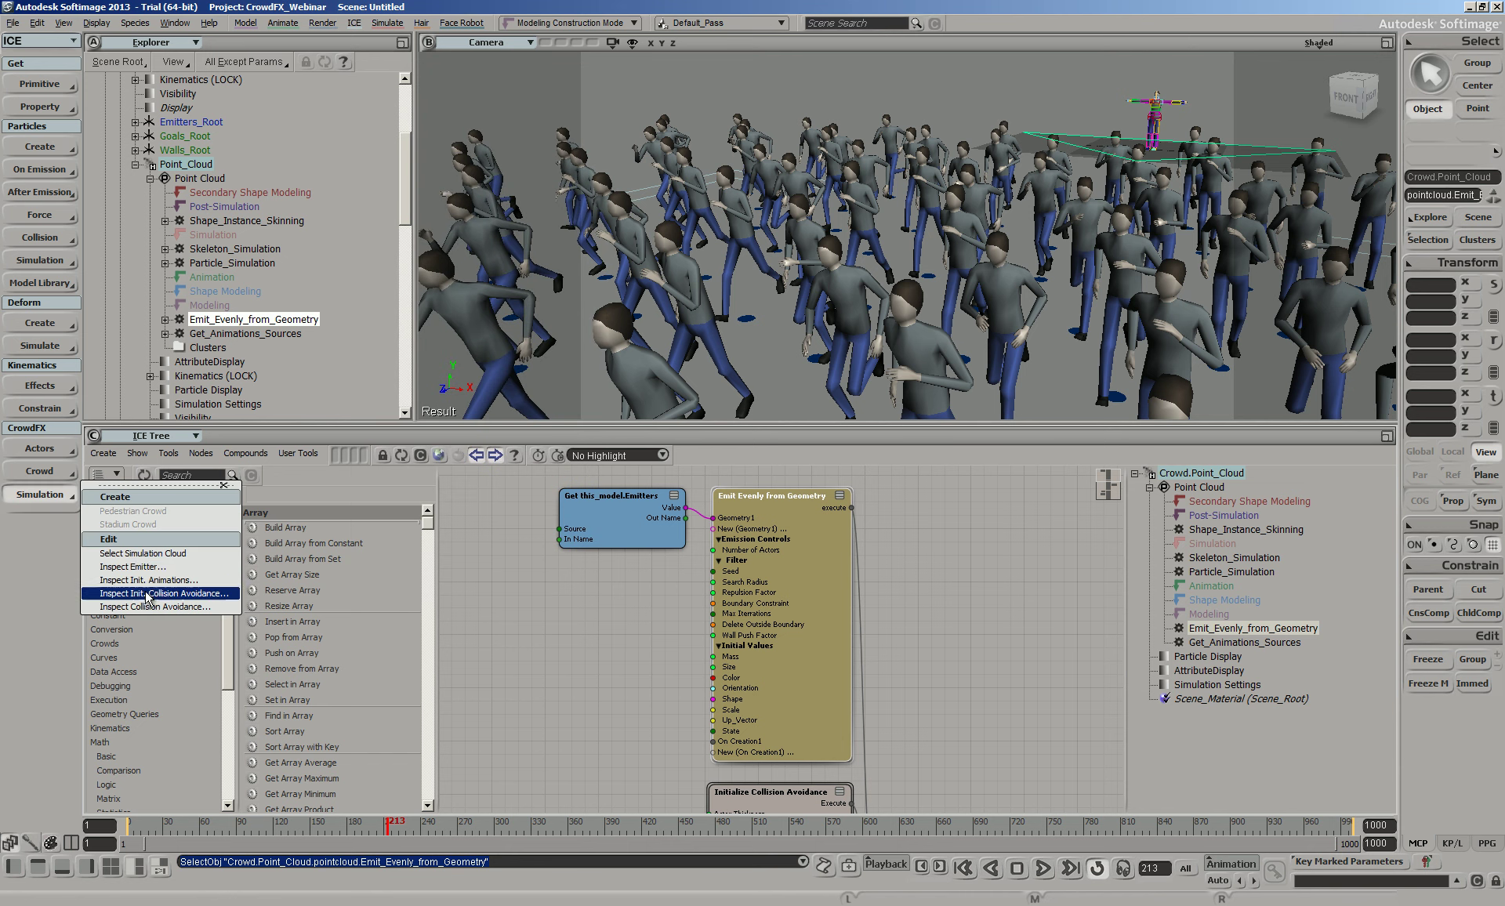
click(125, 597)
double_click(848, 551)
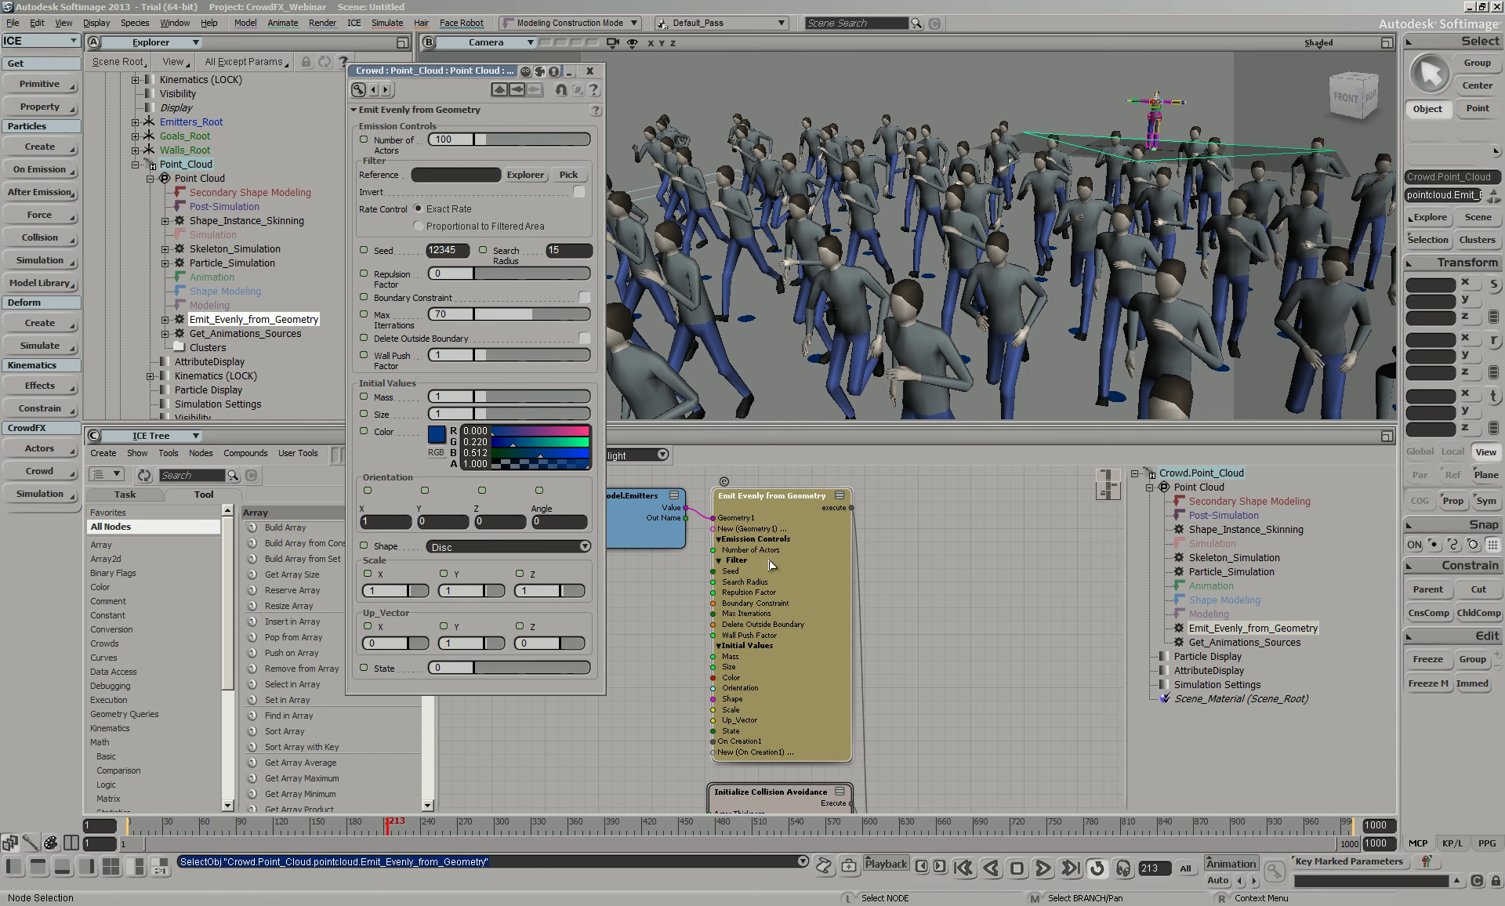
scroll(834, 678, down, 5)
click(827, 613)
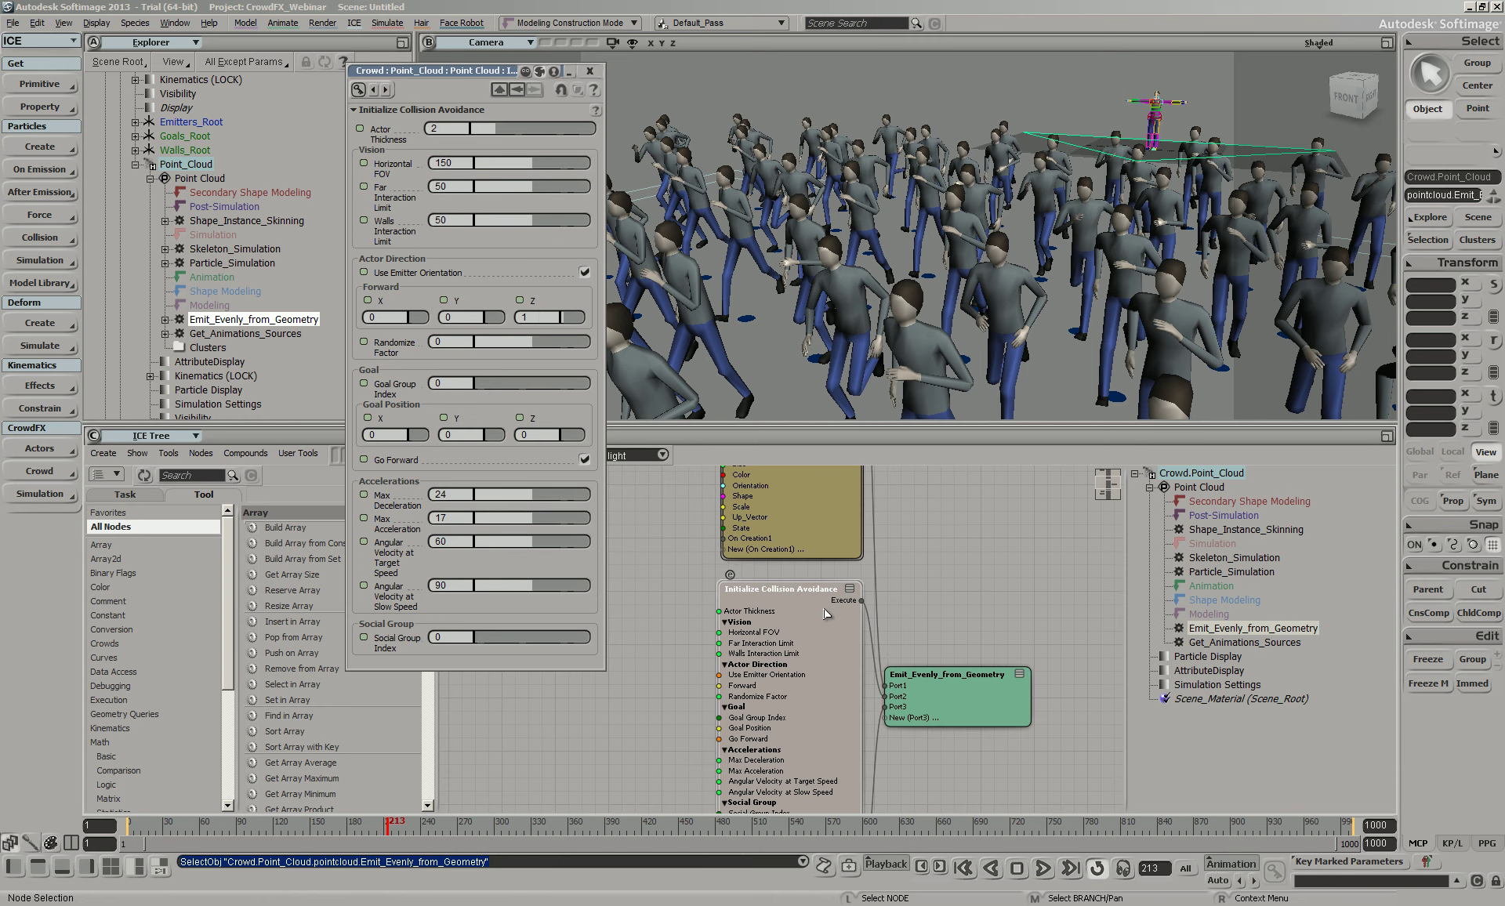
click(36, 496)
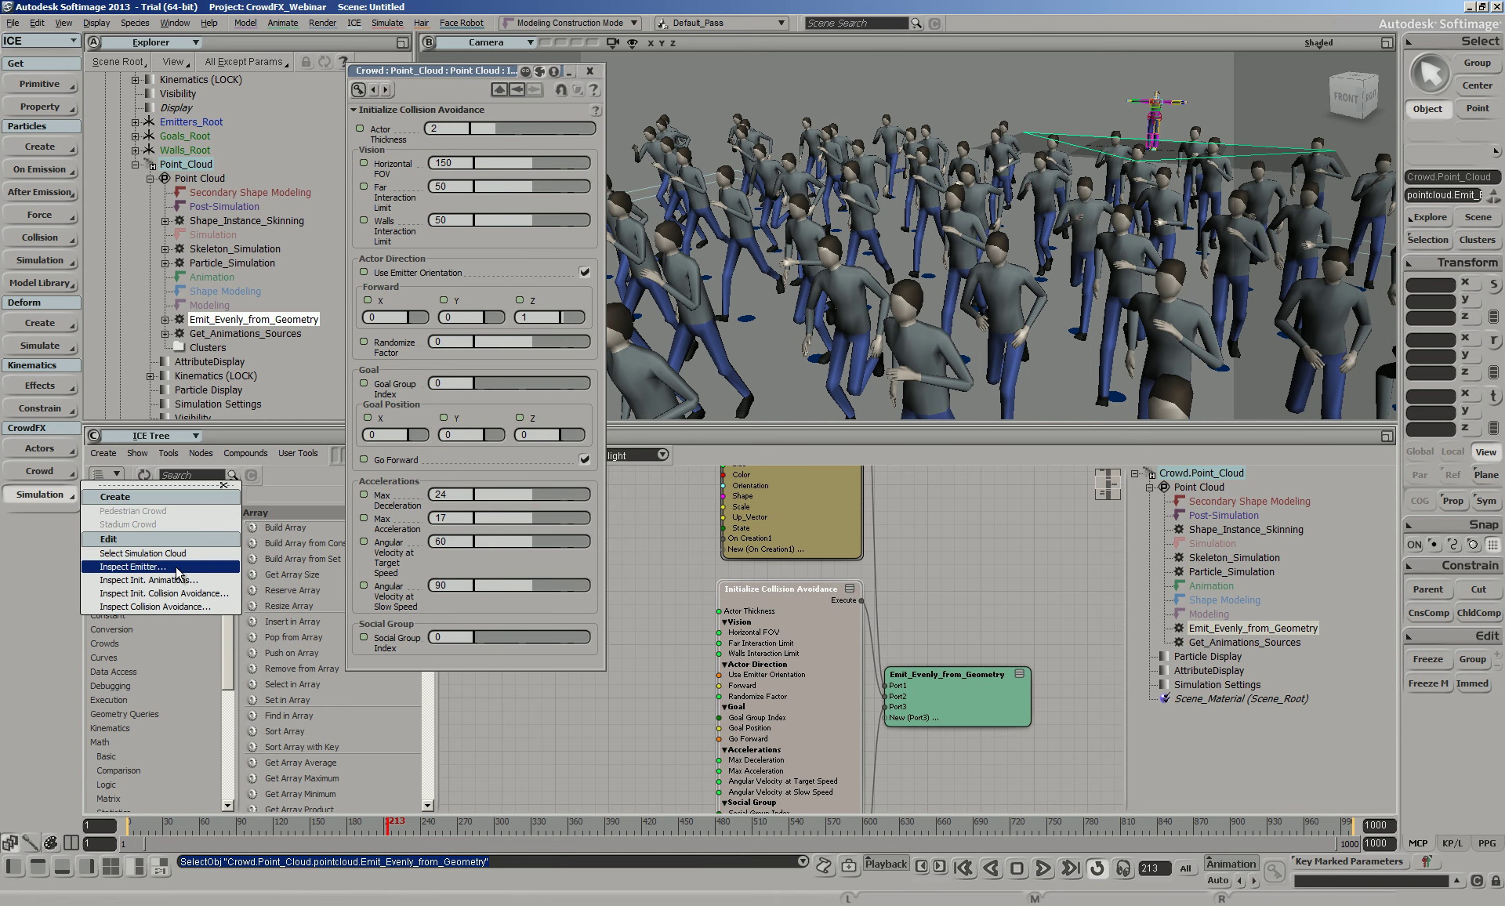
click(187, 593)
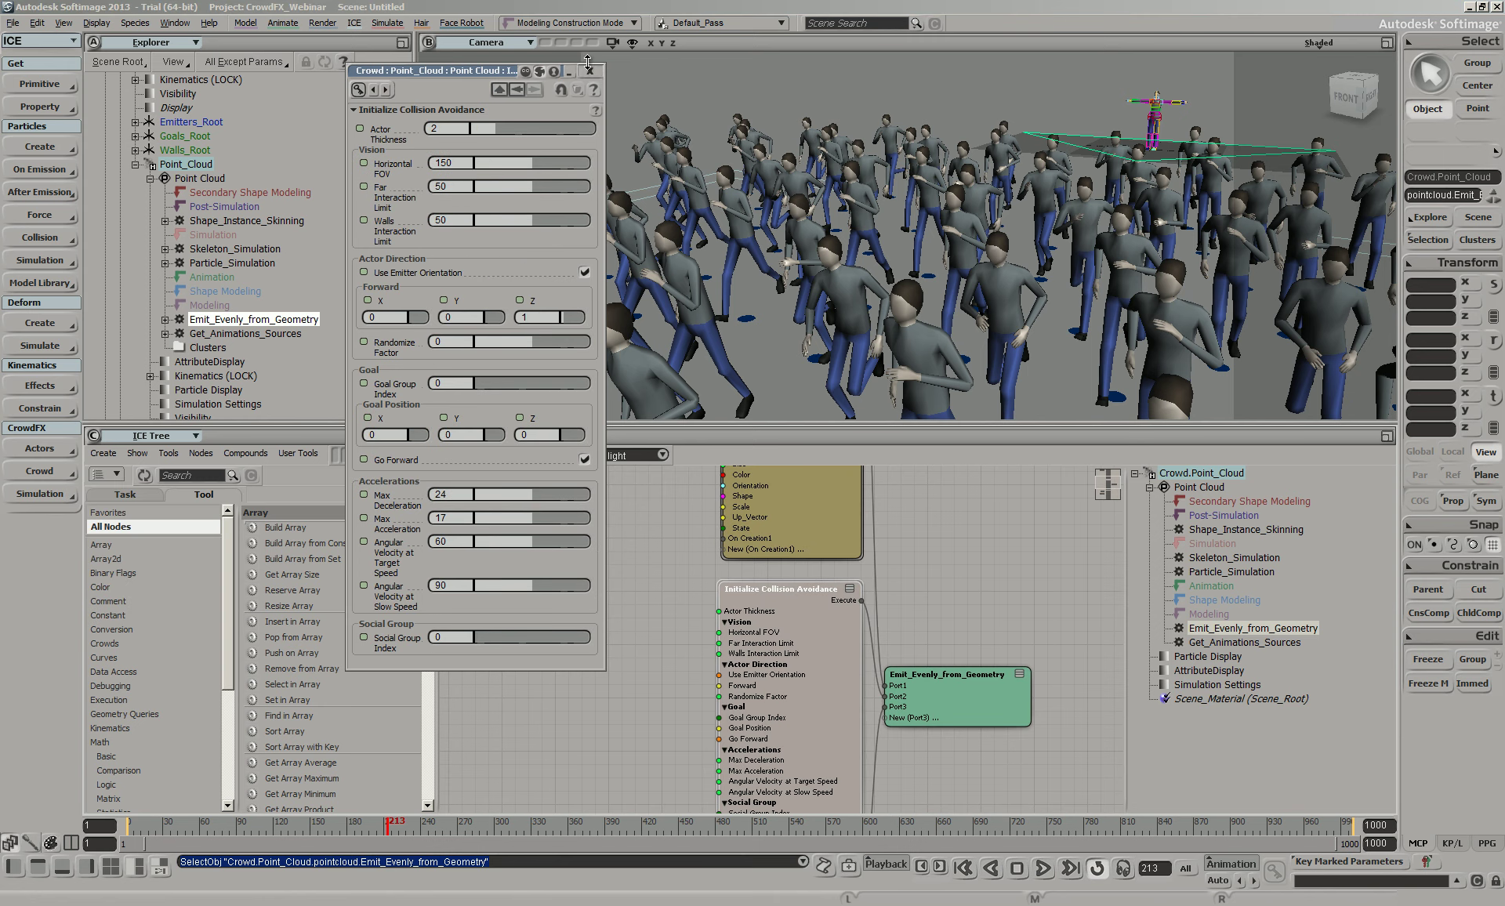
Open the Initialize Locomotion Data node's properties to review its idle, walk, run and stride settings
click(50, 495)
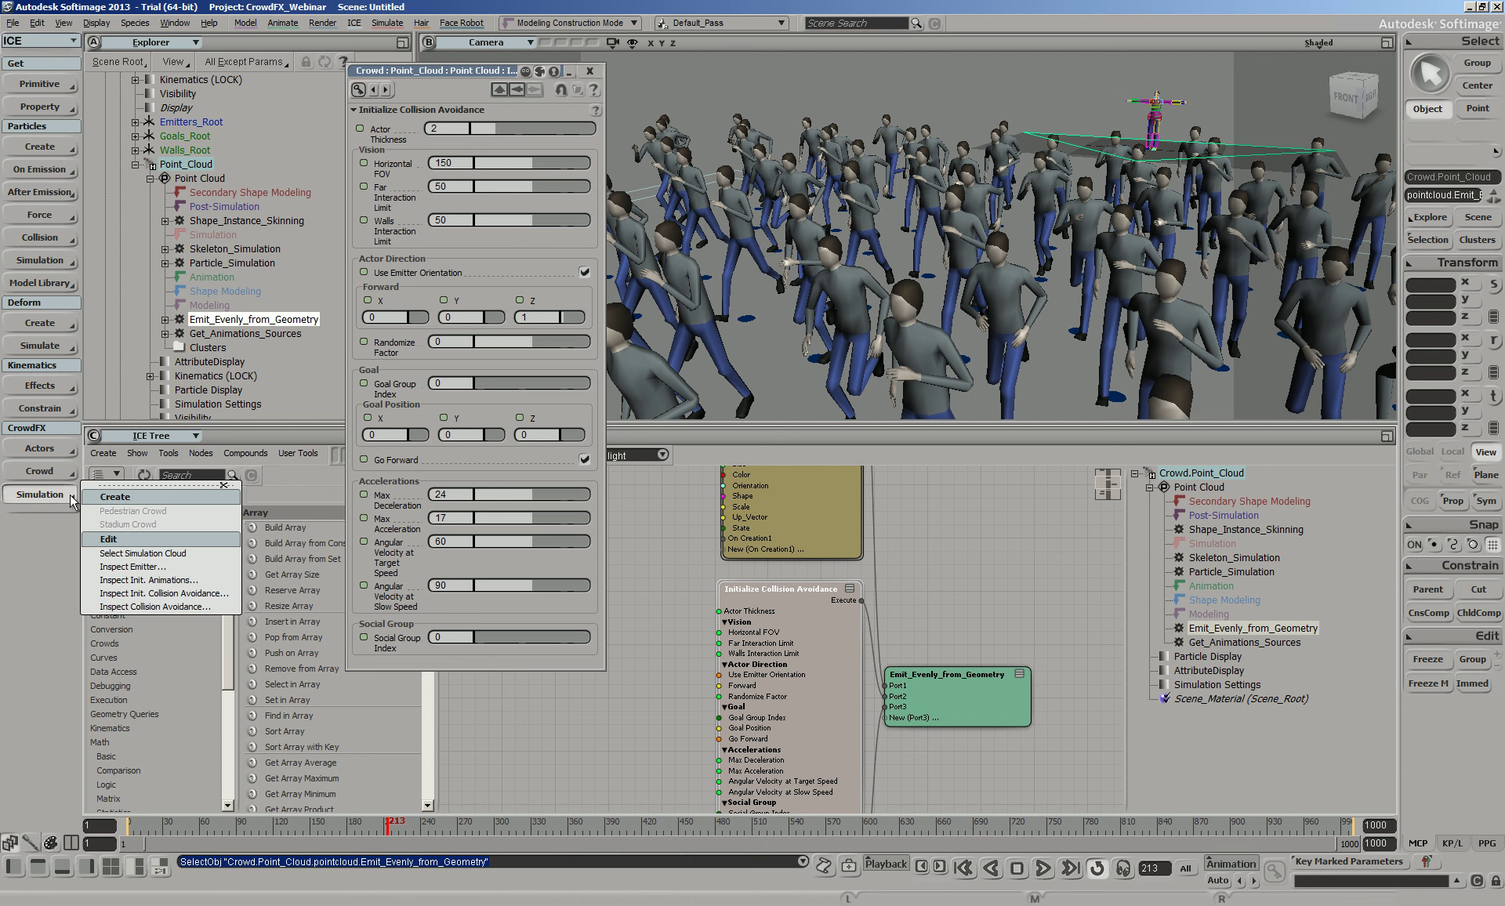
click(147, 560)
scroll(950, 670, down, 5)
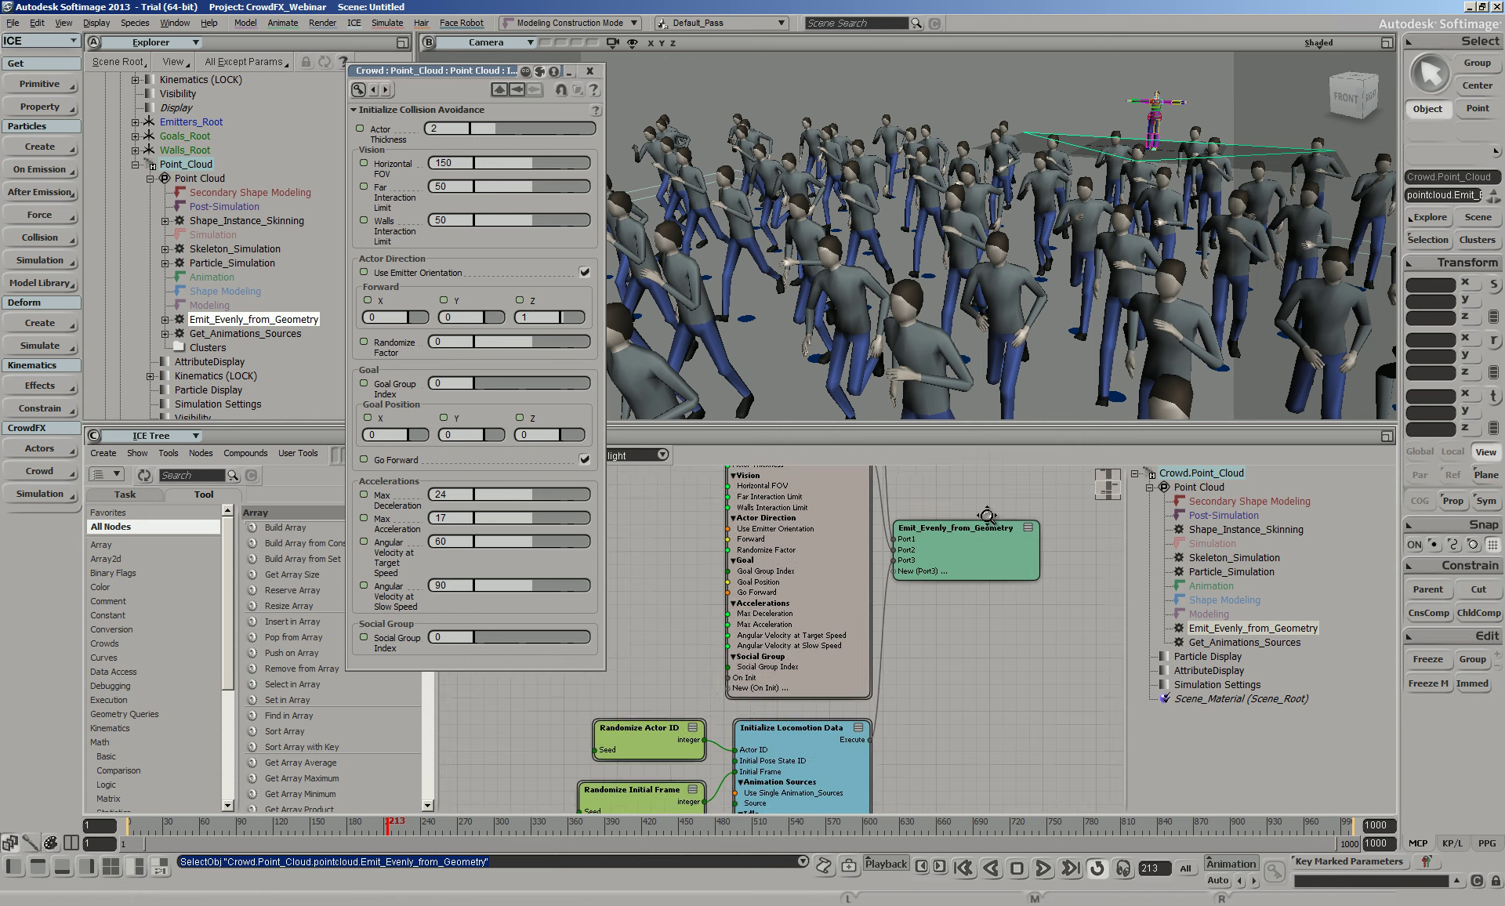
click(856, 545)
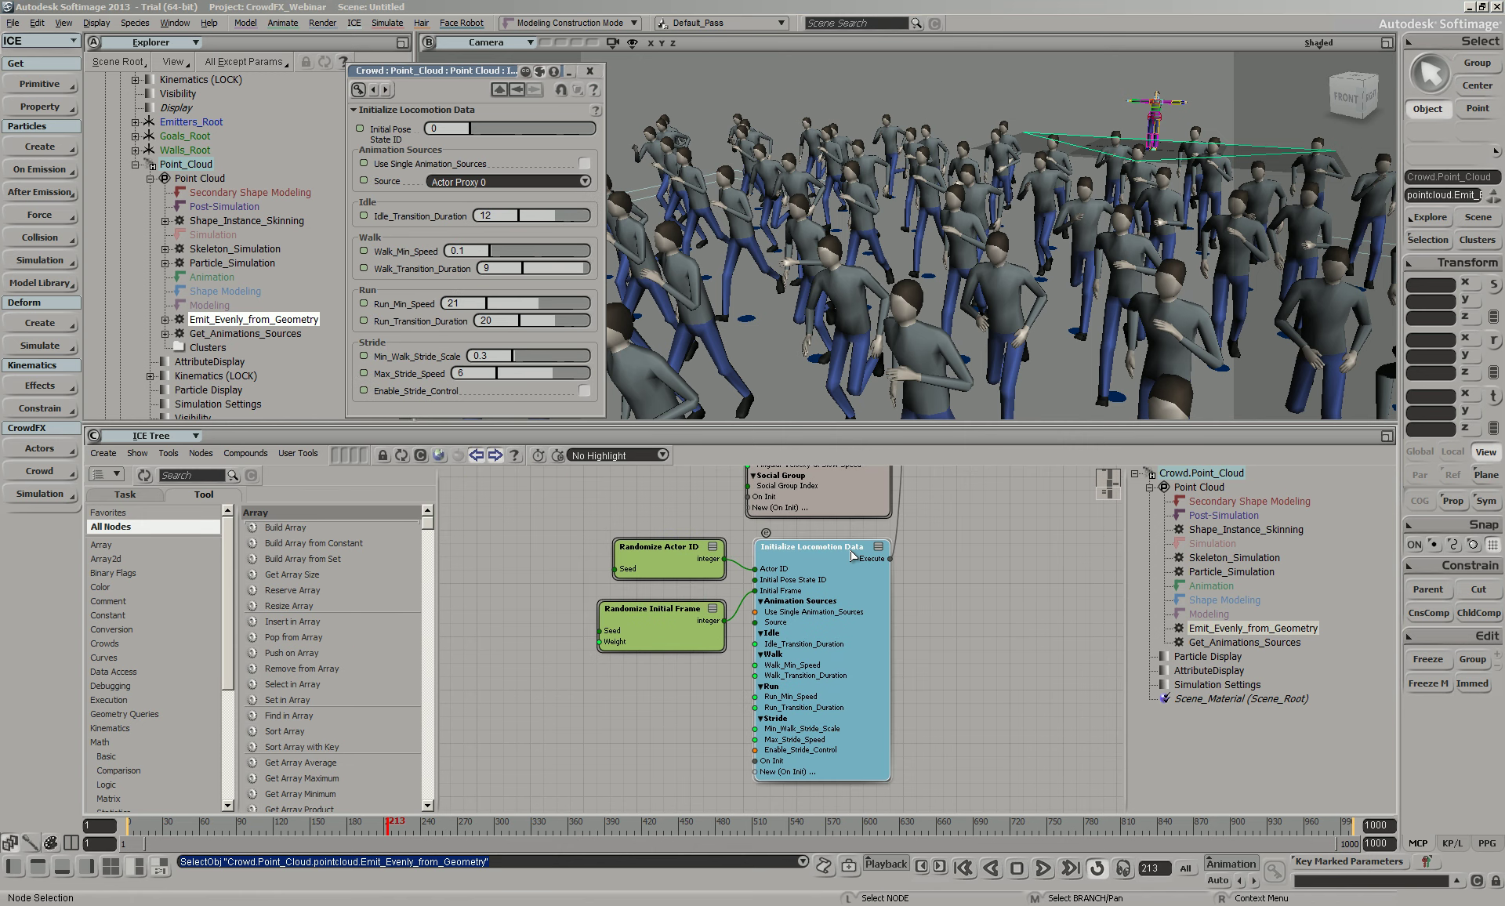
drag(1011, 564, 970, 781)
drag(973, 604, 975, 766)
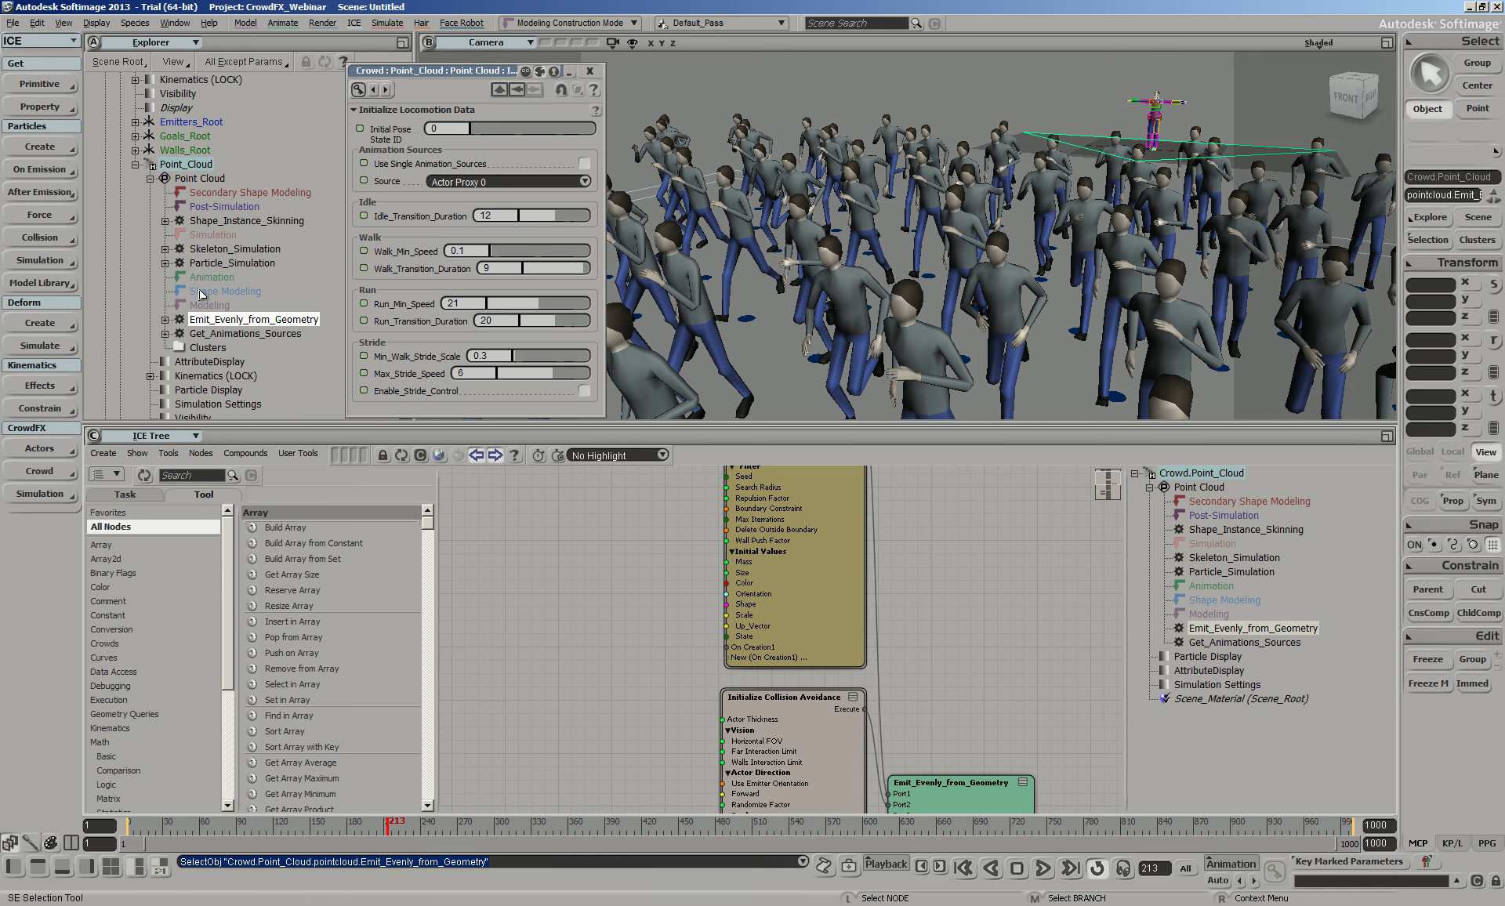
In the Particle_Simulation tree, space the Goal Sequencer node away from Simulate Collision Avoidance and review the avoidance settings
click(213, 265)
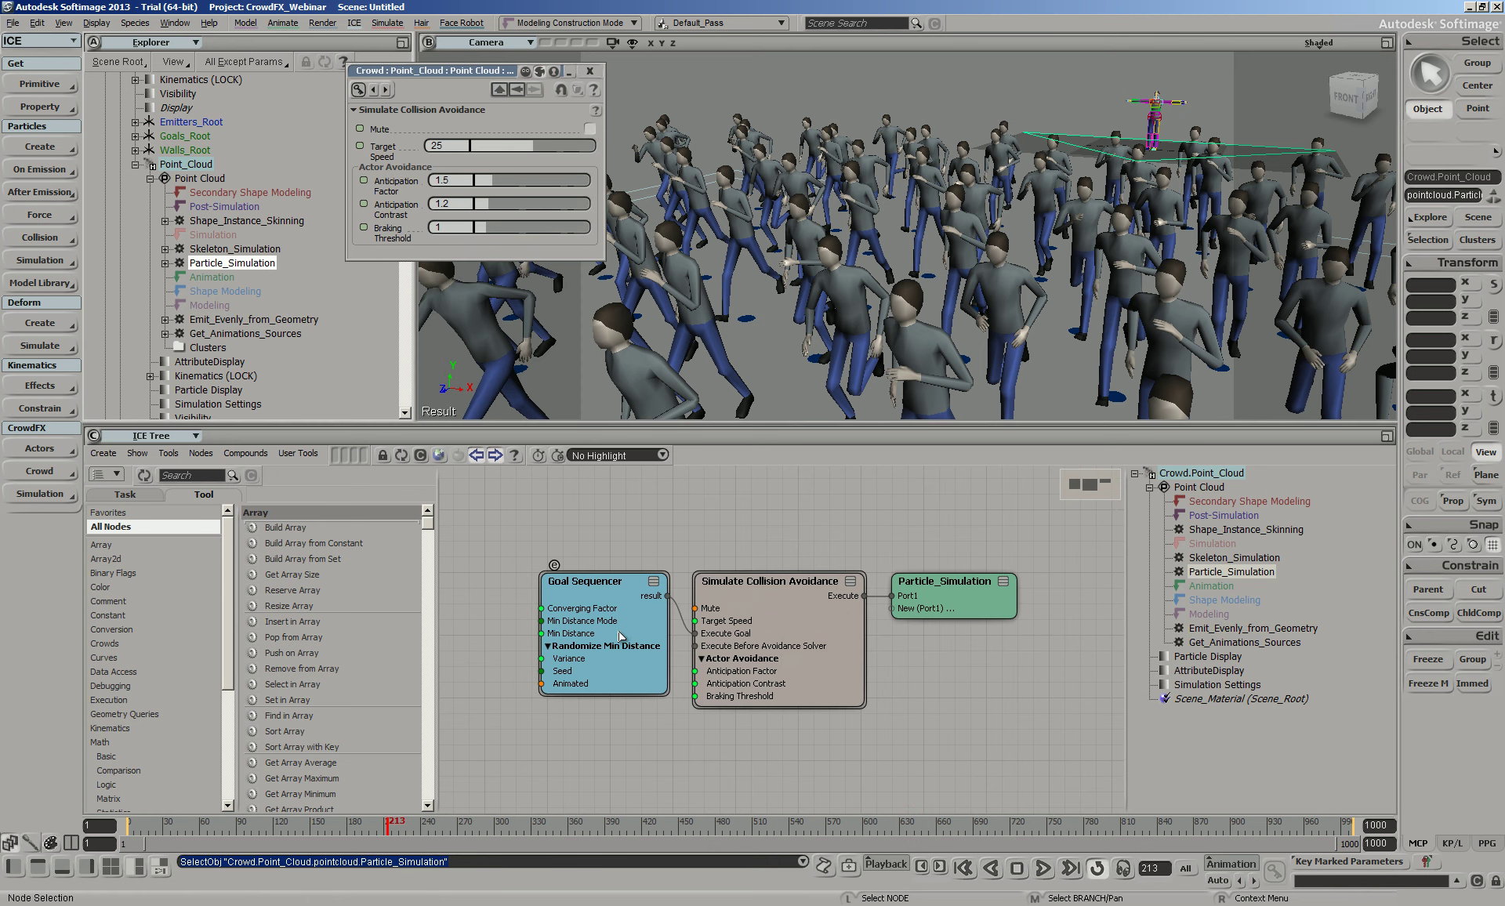
drag(621, 637, 581, 640)
click(812, 648)
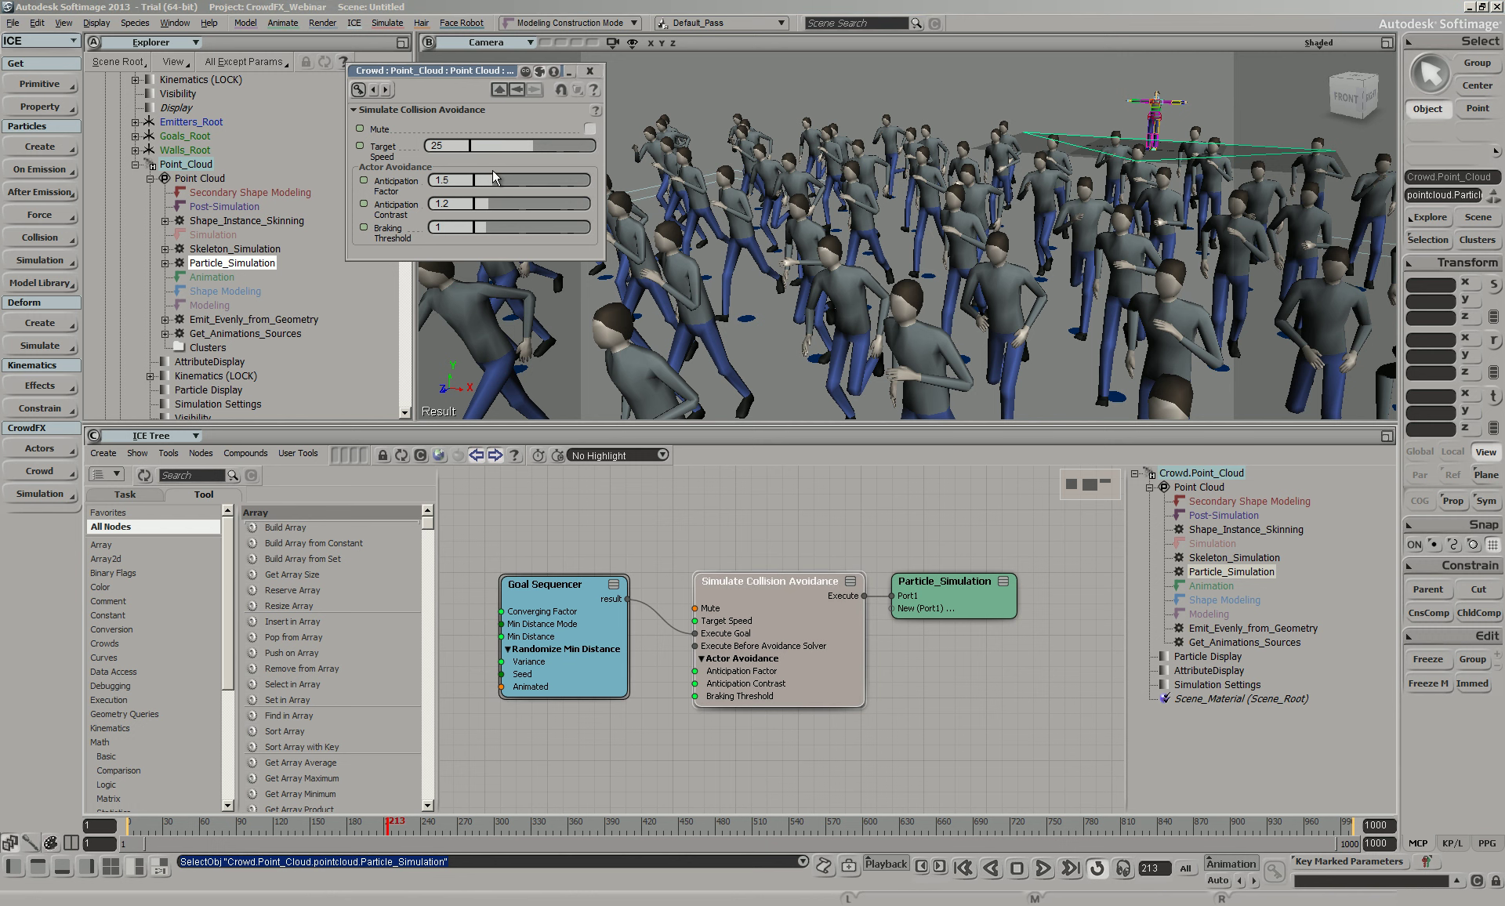
drag(740, 581, 738, 575)
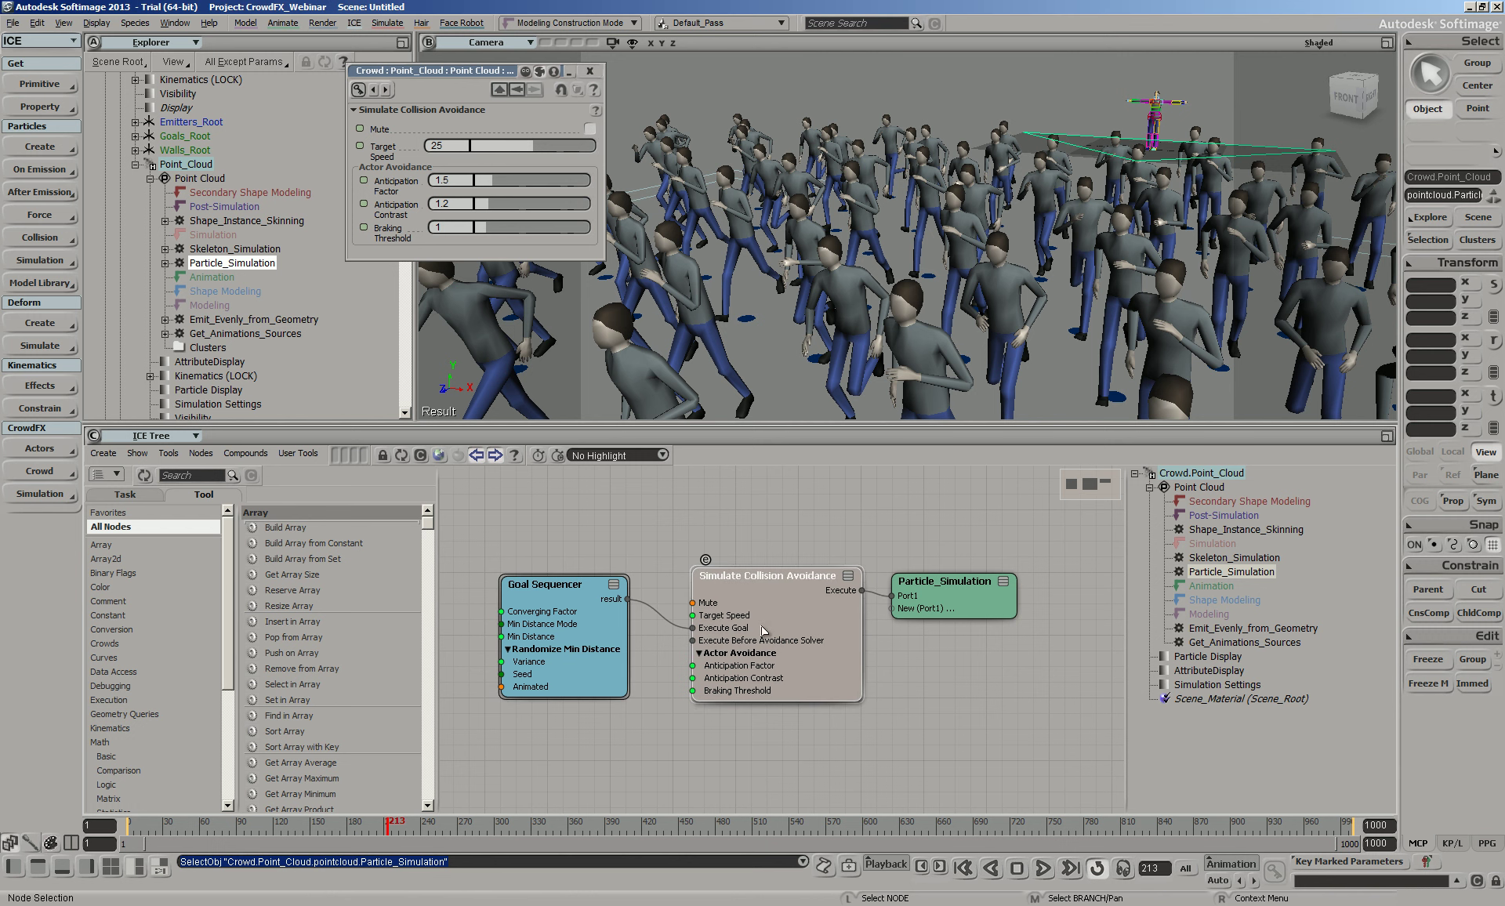
Open the Set Locomotion compound in the Skeleton_Simulation tree and examine its three Pose State nodes and transition duration inputs
click(220, 249)
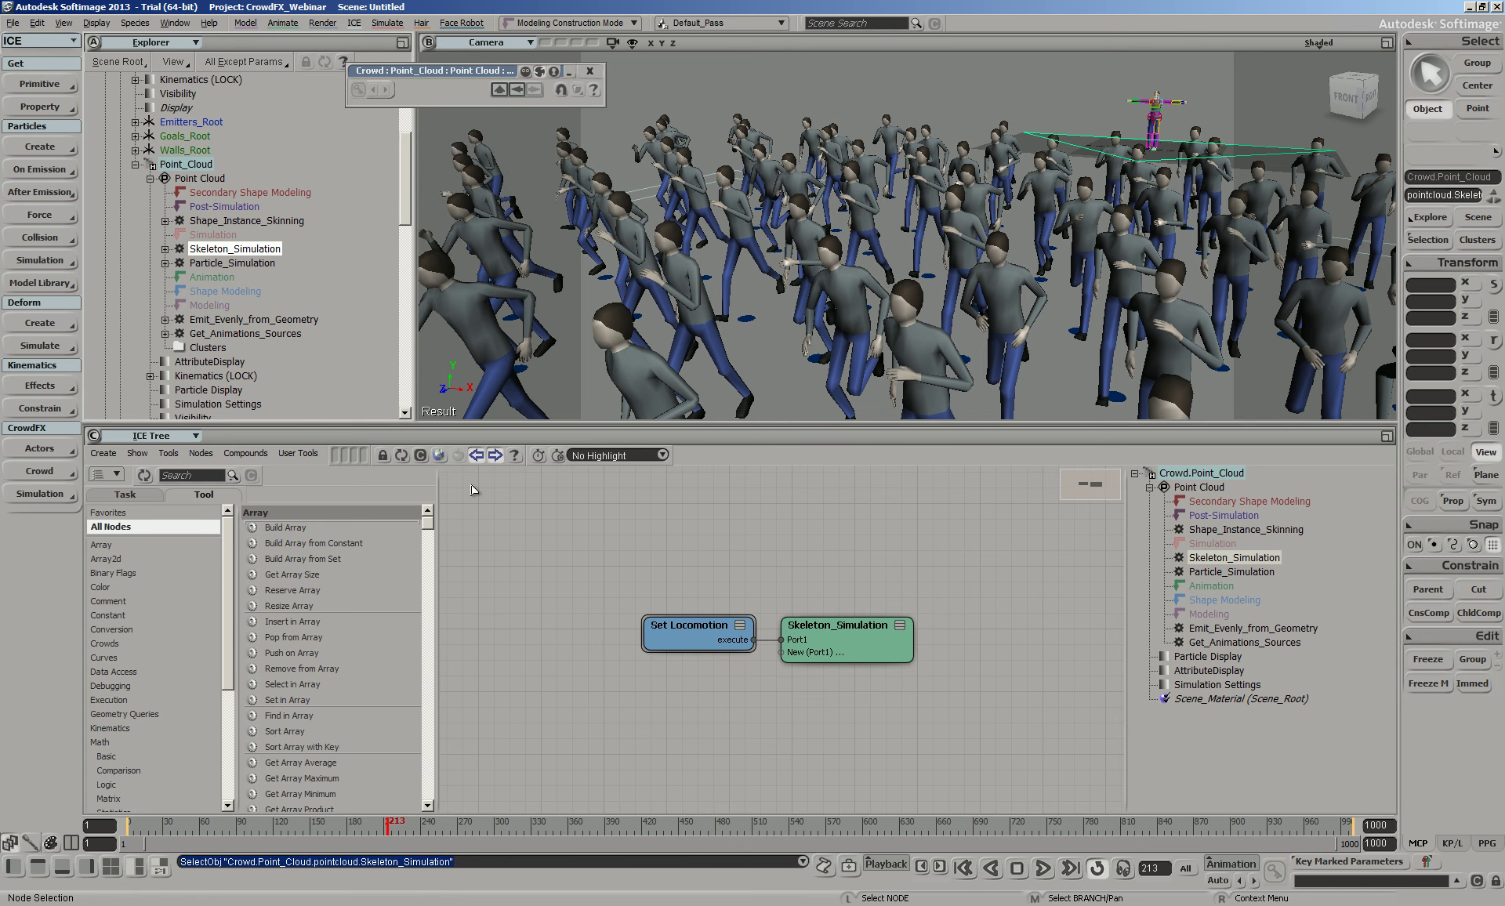
click(657, 611)
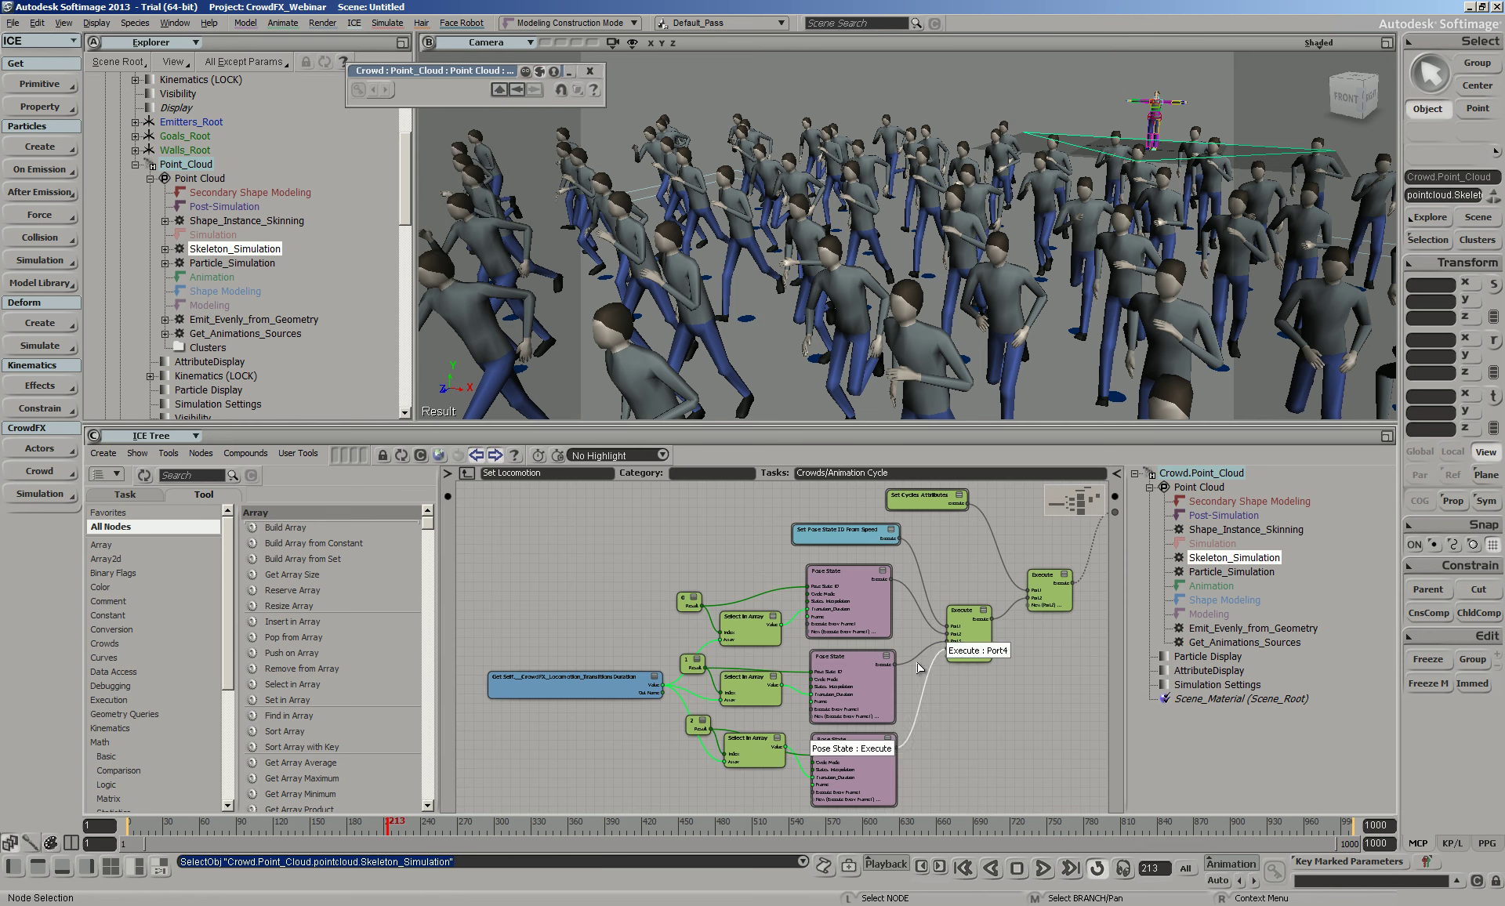
scroll(837, 543, up, 3)
drag(837, 720, 1045, 781)
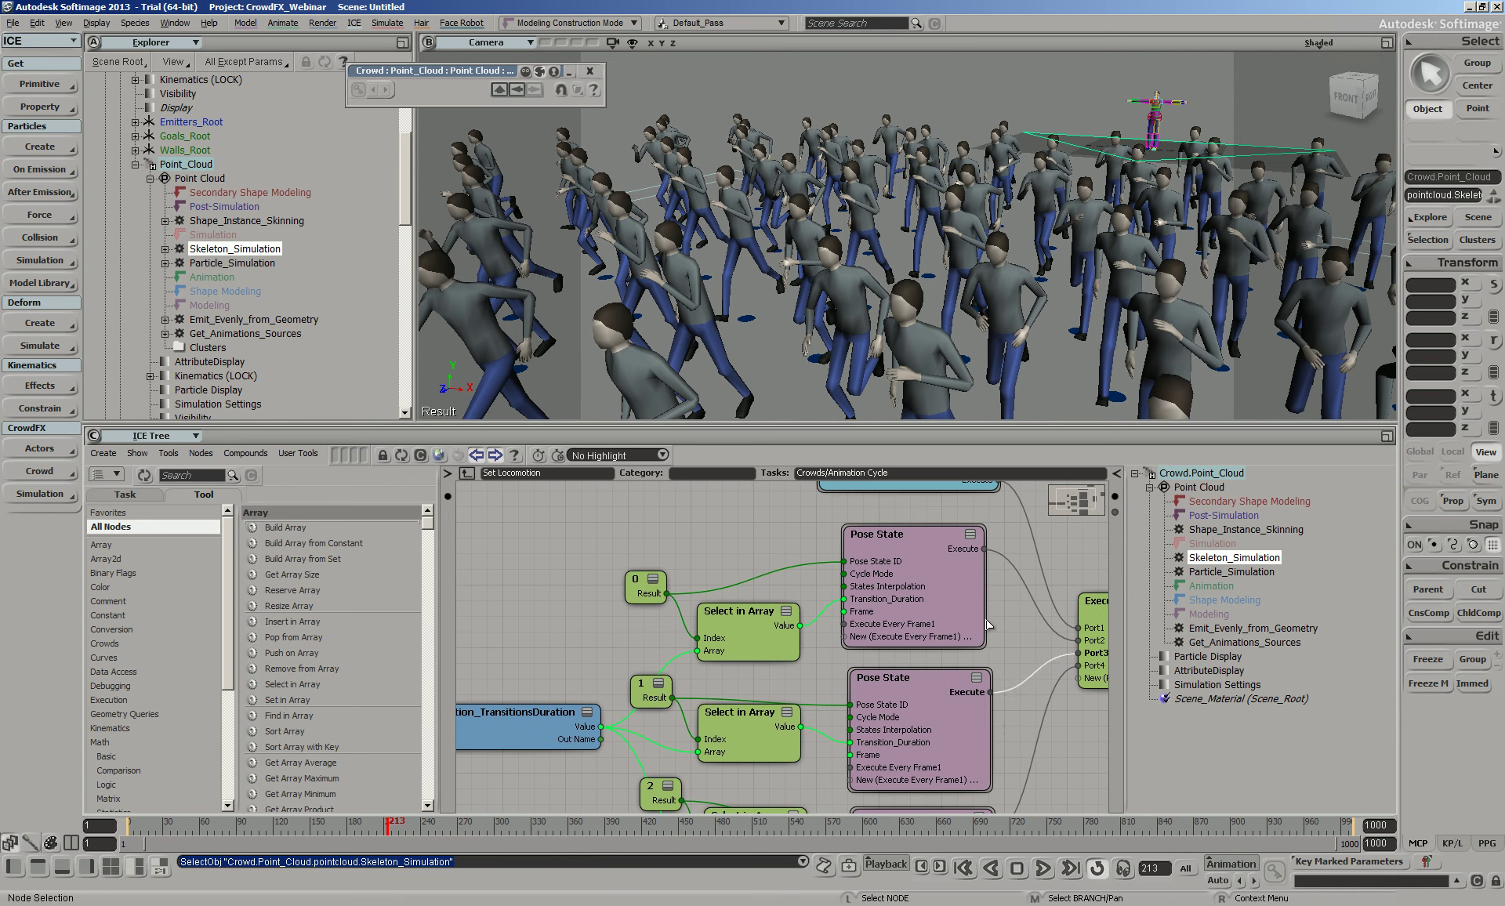
drag(991, 721, 966, 661)
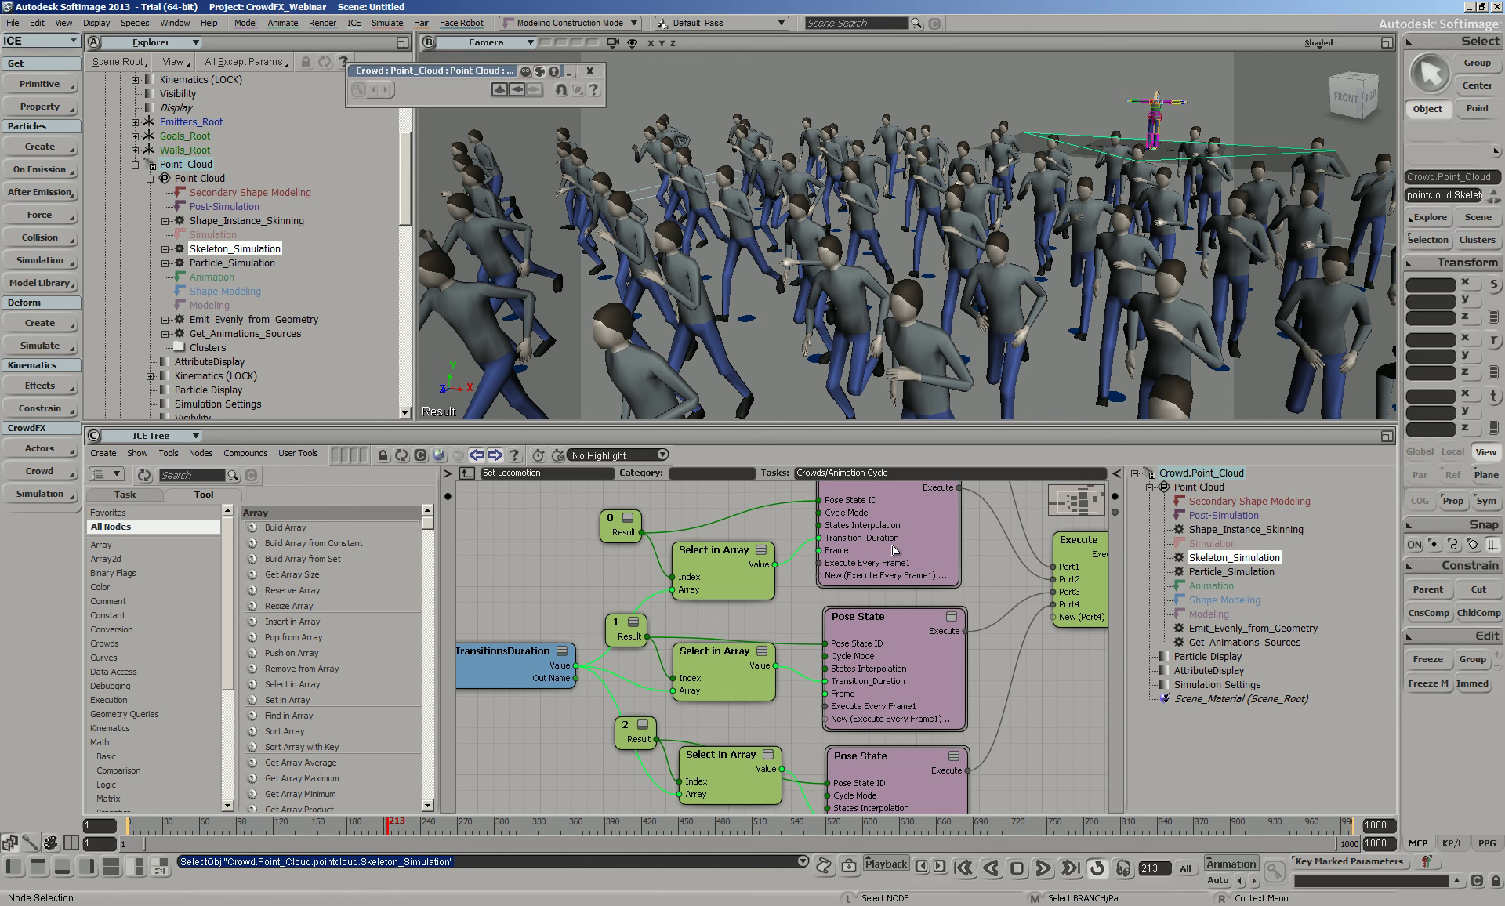
drag(895, 550, 884, 586)
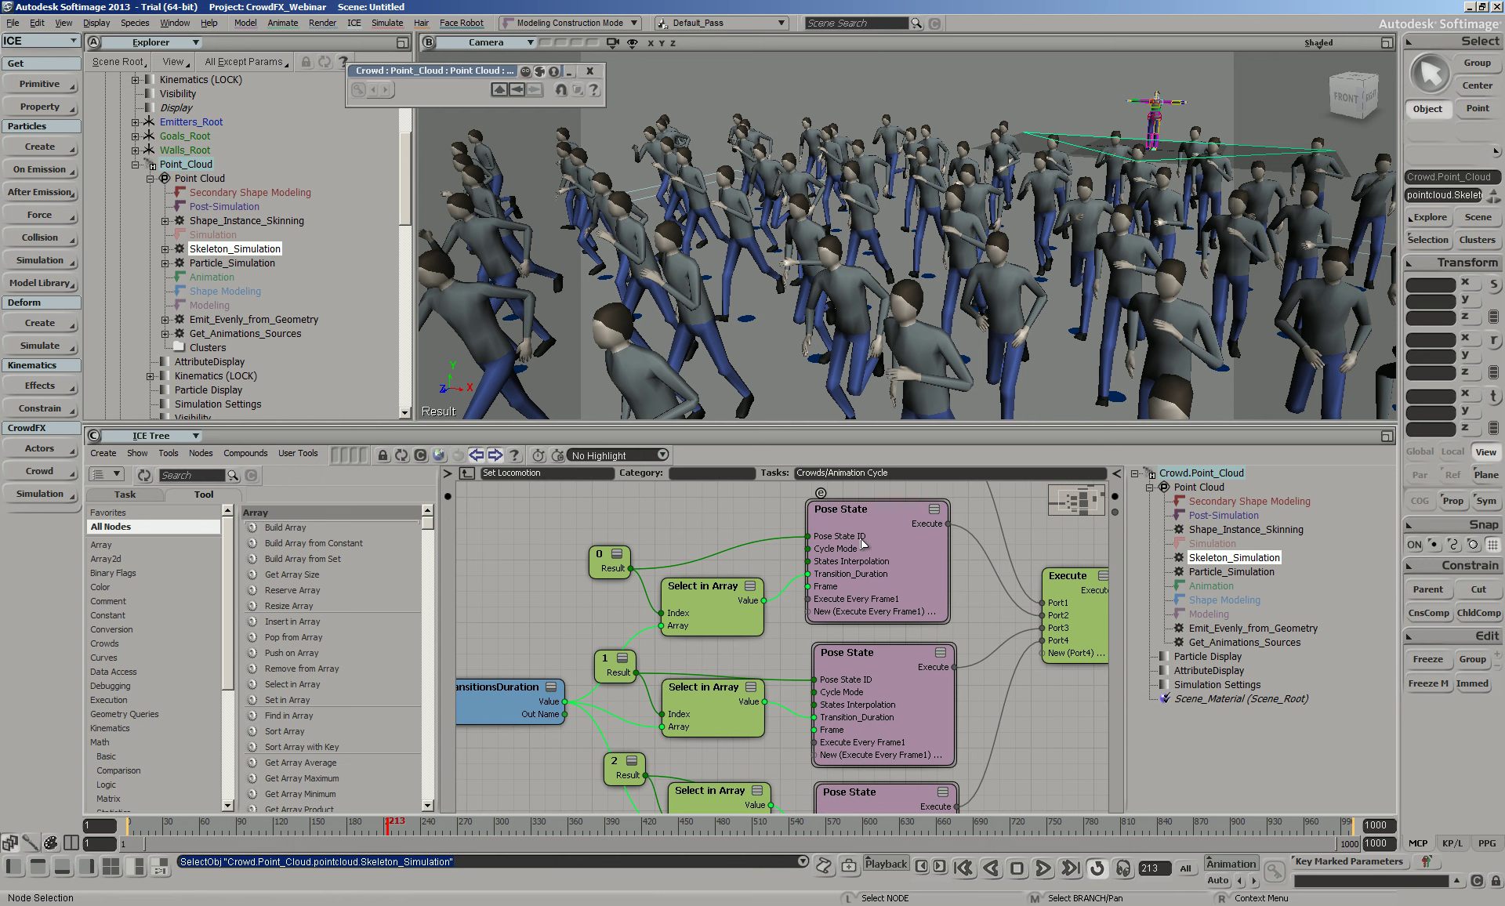
key(z)
drag(911, 698, 914, 565)
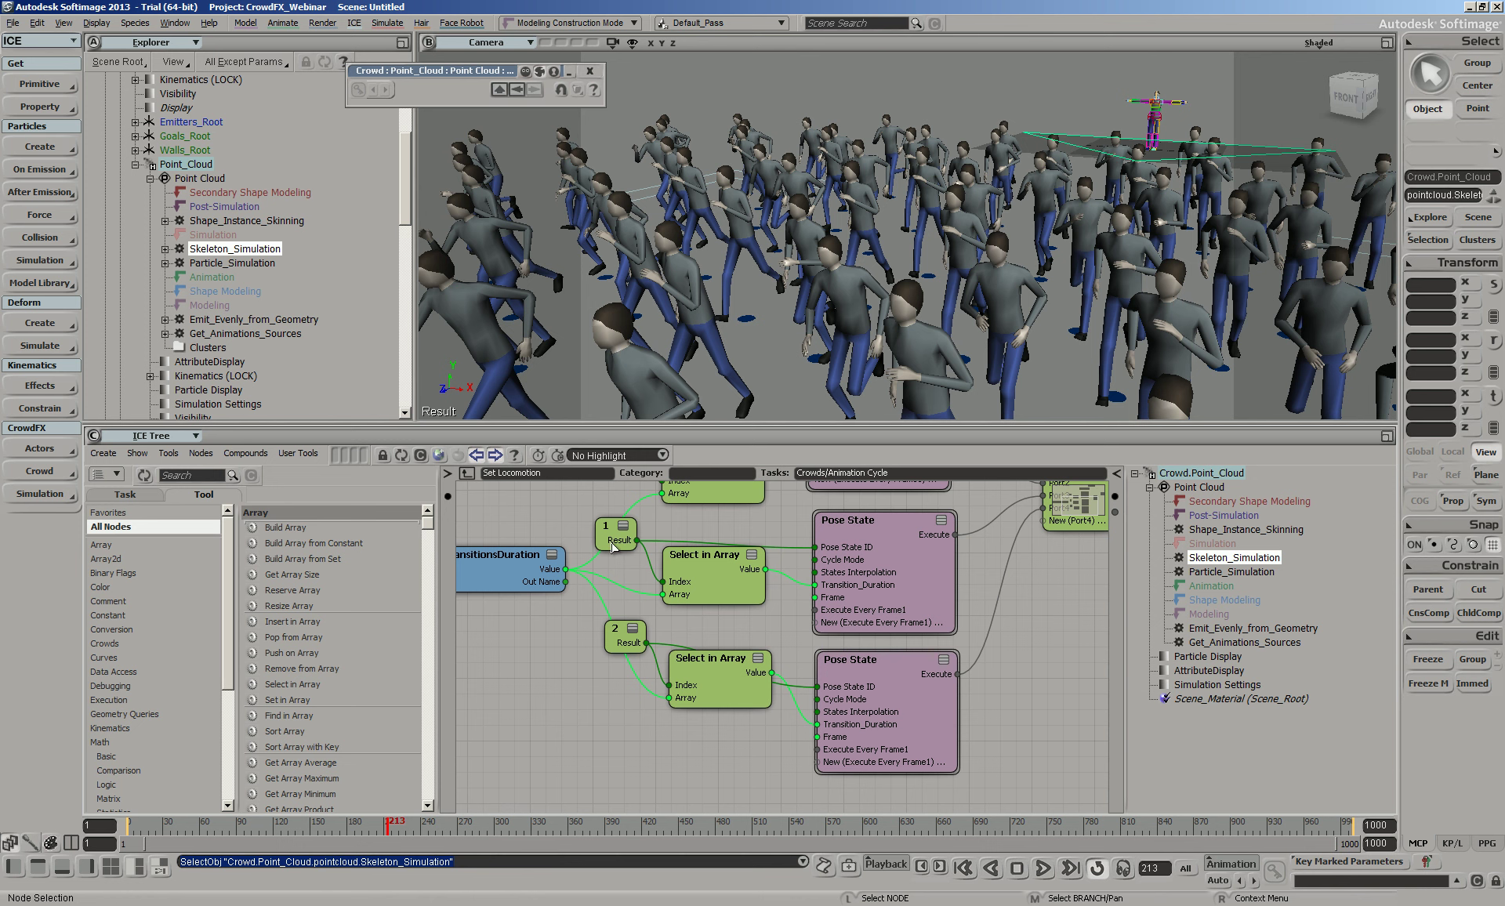
Look inside the Set Shape Instance Bones compound of Shape_Instance_Skinning, then exit it and close its property page
click(235, 221)
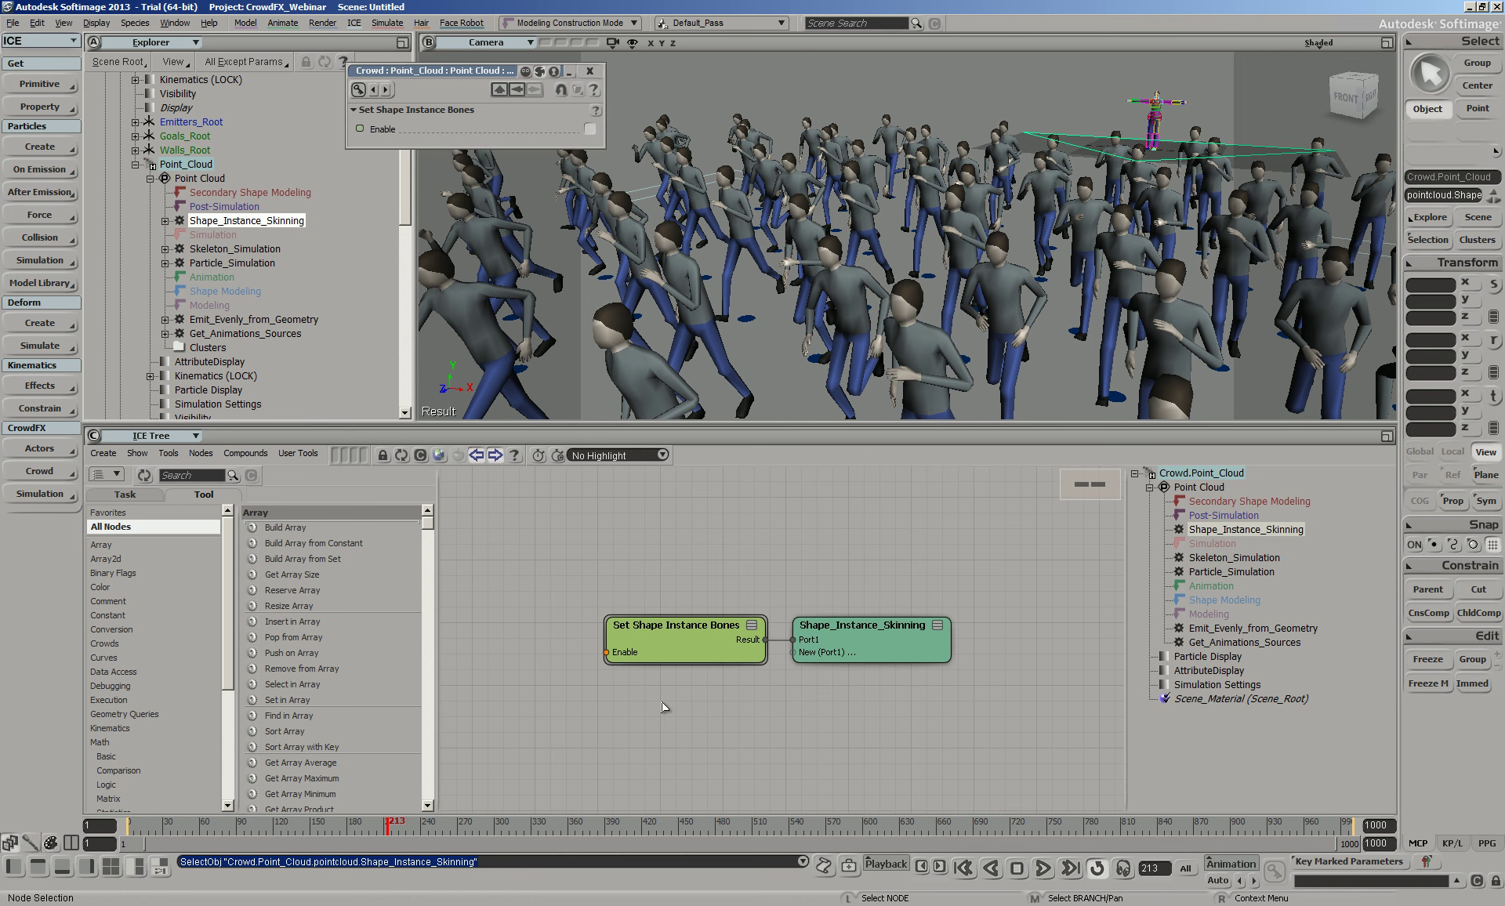
click(619, 609)
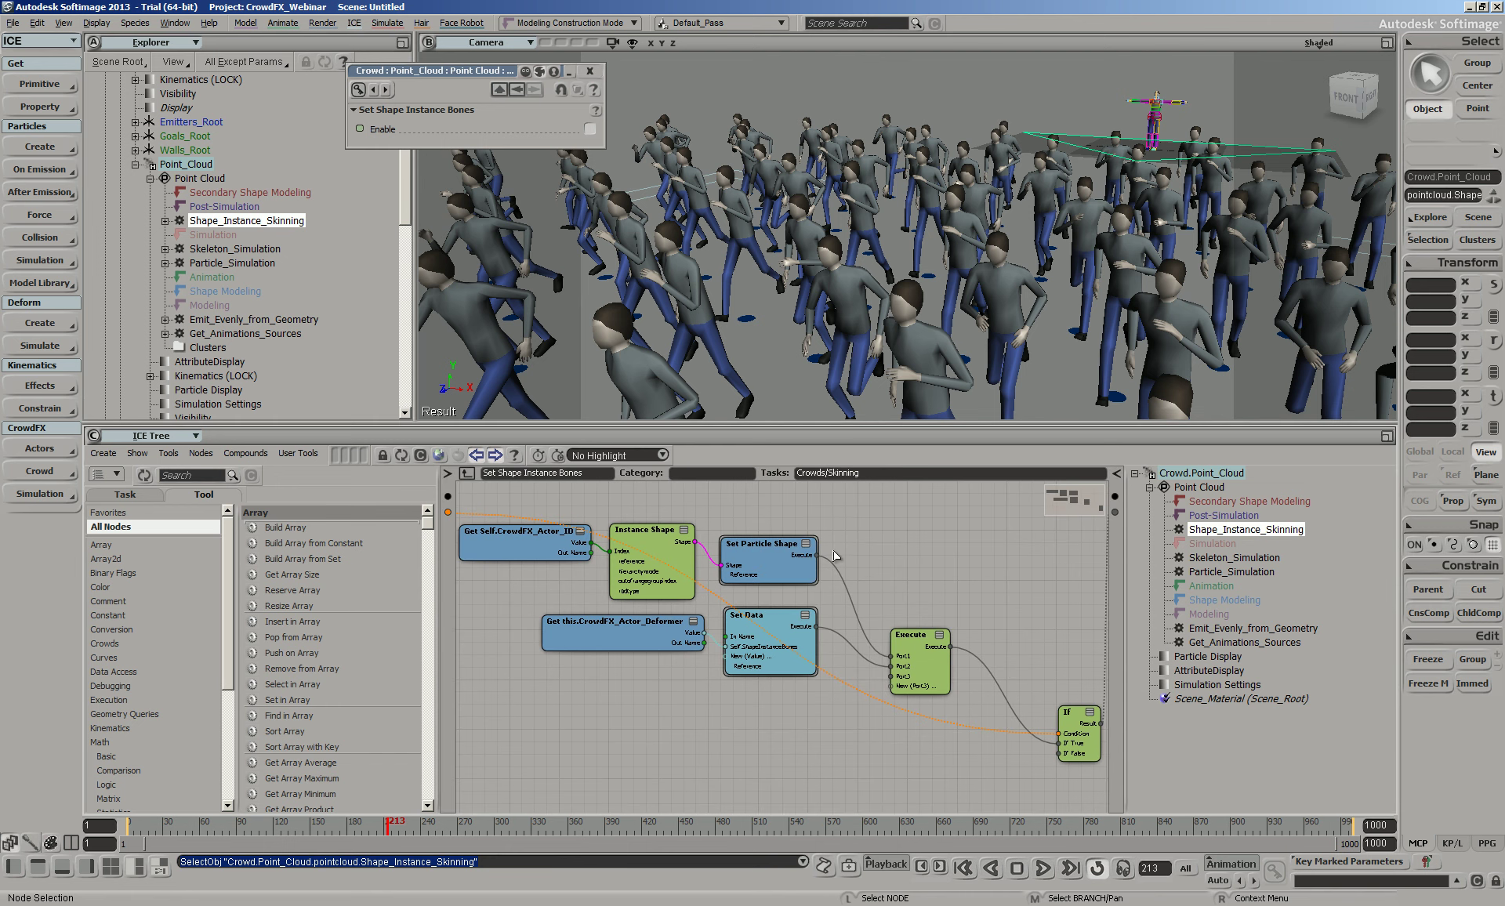
click(468, 474)
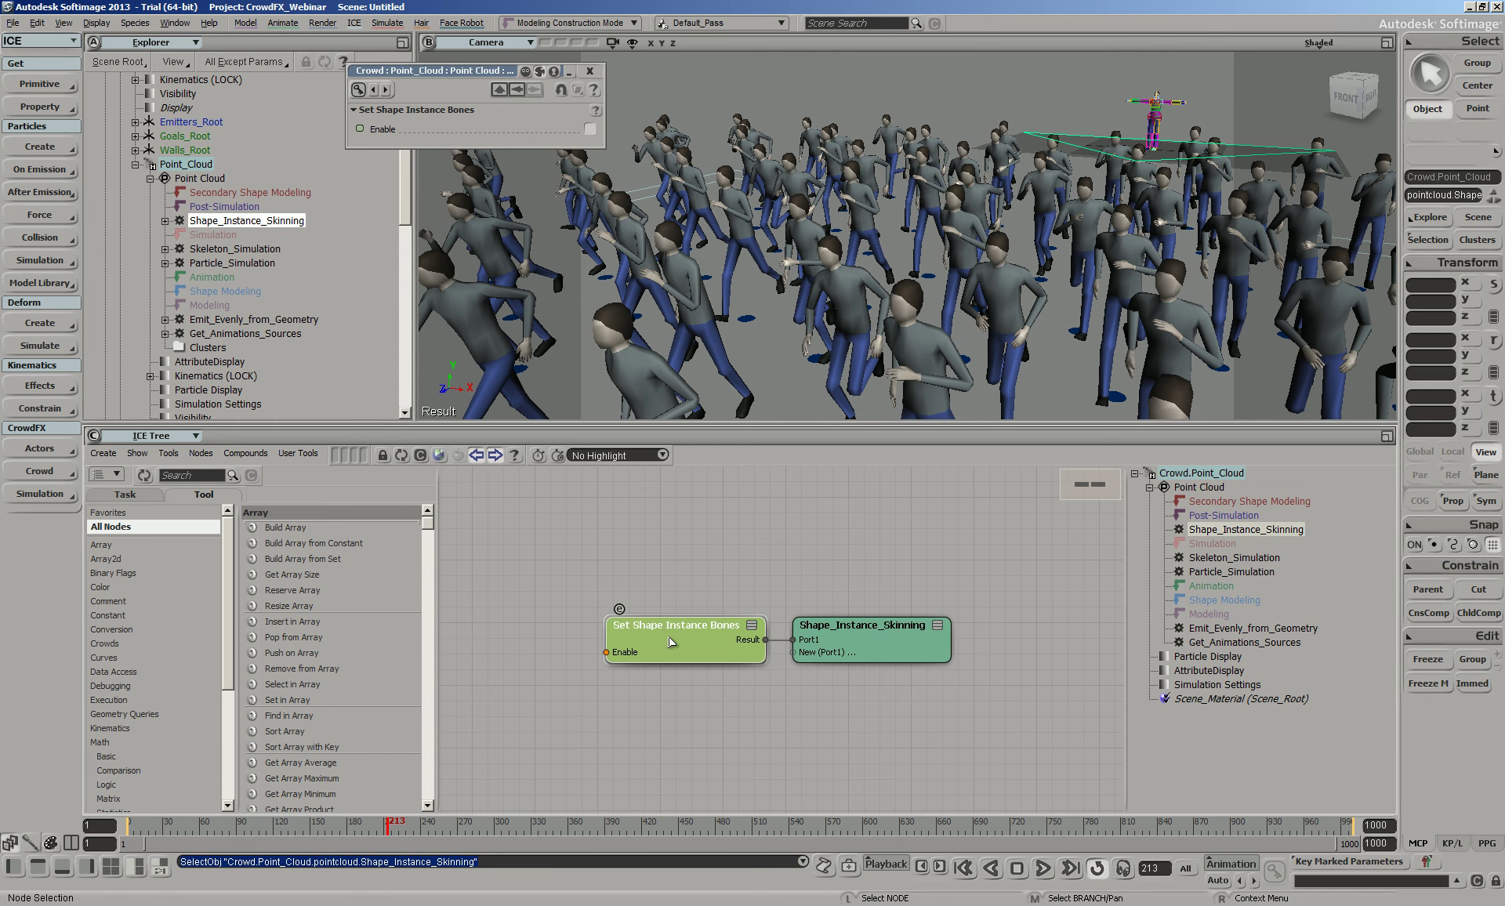
click(591, 72)
Enlarge the camera viewport and play the crowd simulation from the first frame
scroll(853, 291, down, 3)
drag(898, 423, 886, 528)
scroll(868, 410, up, 4)
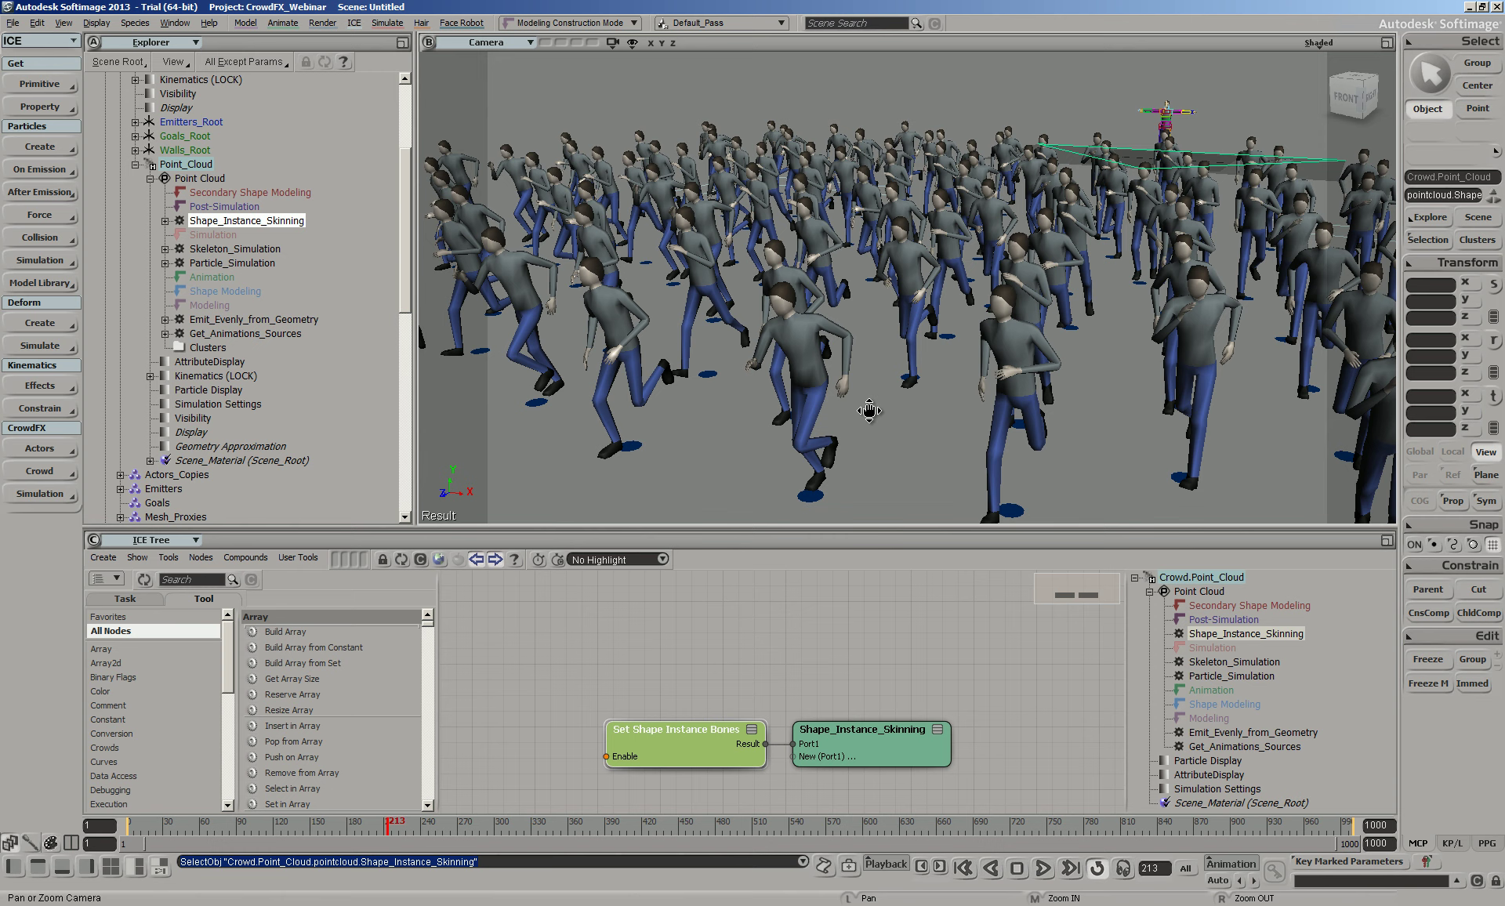
click(1042, 868)
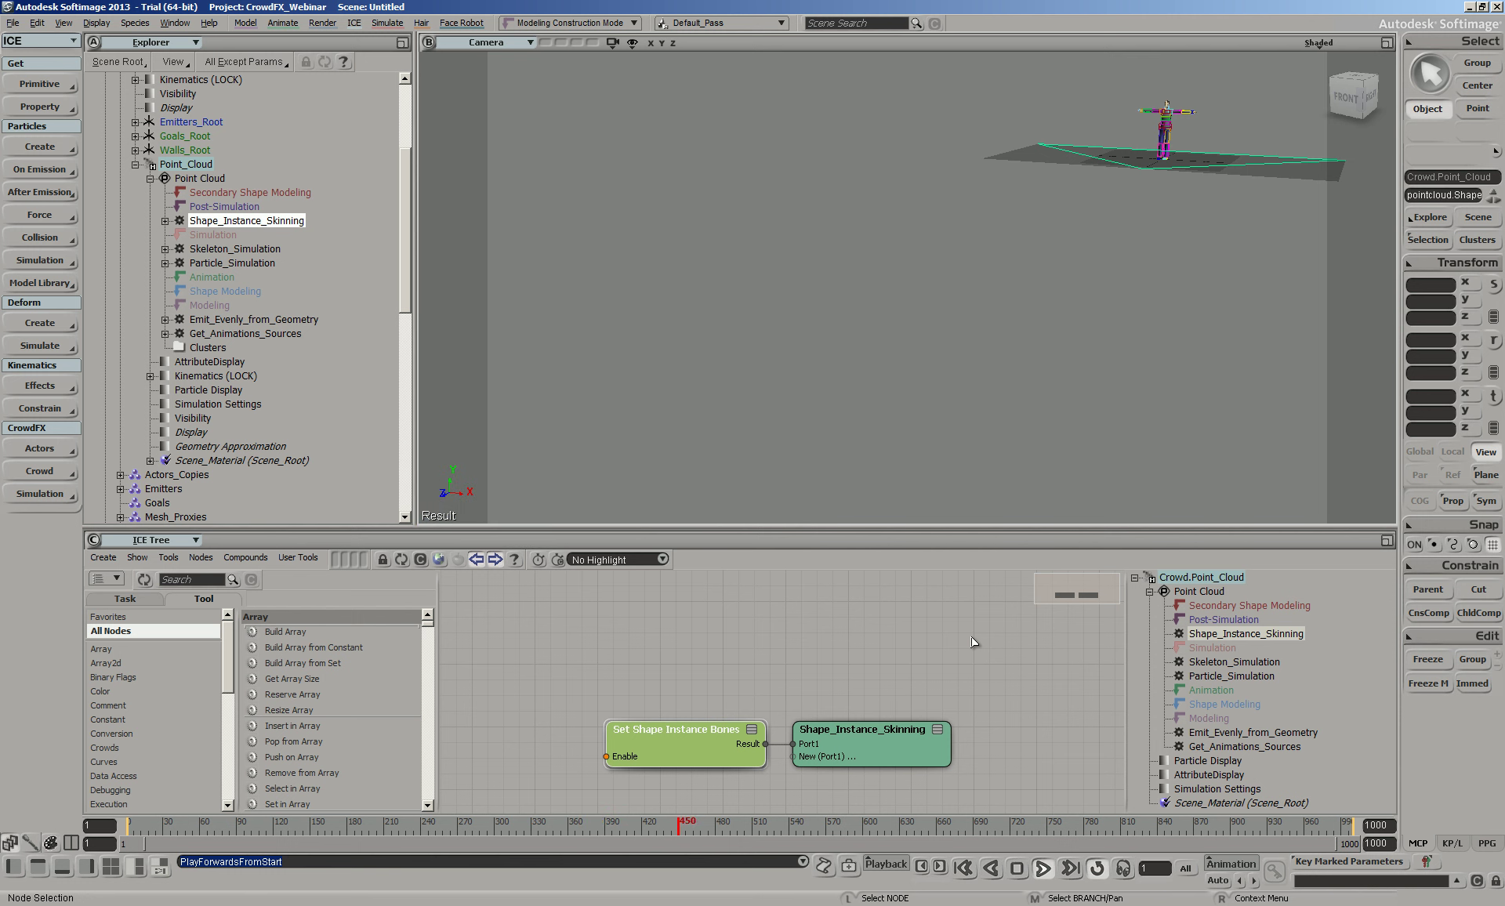
click(964, 868)
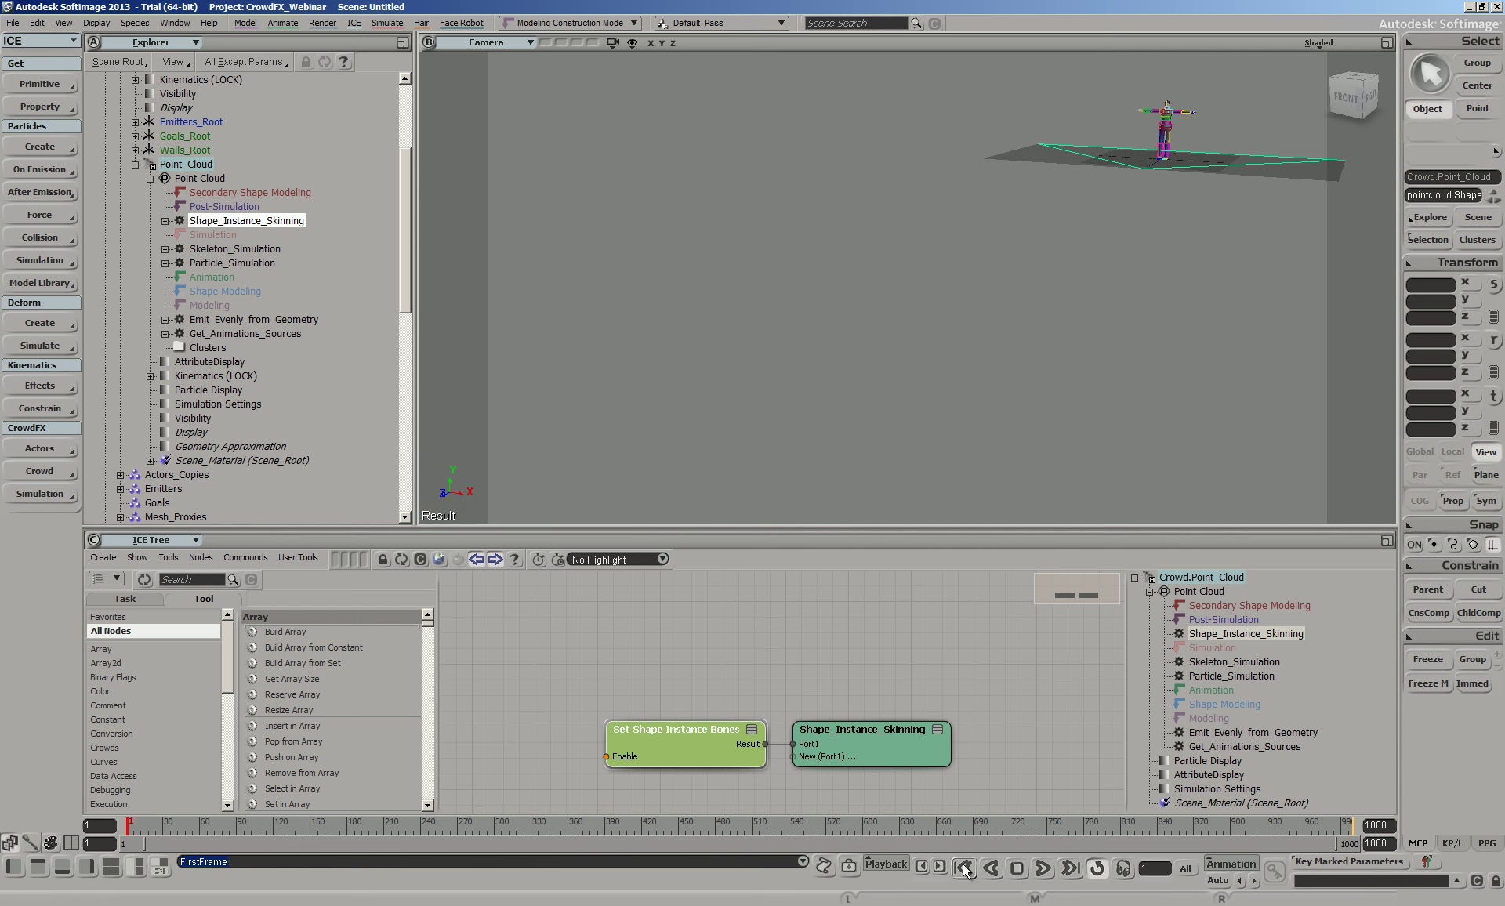
click(1043, 868)
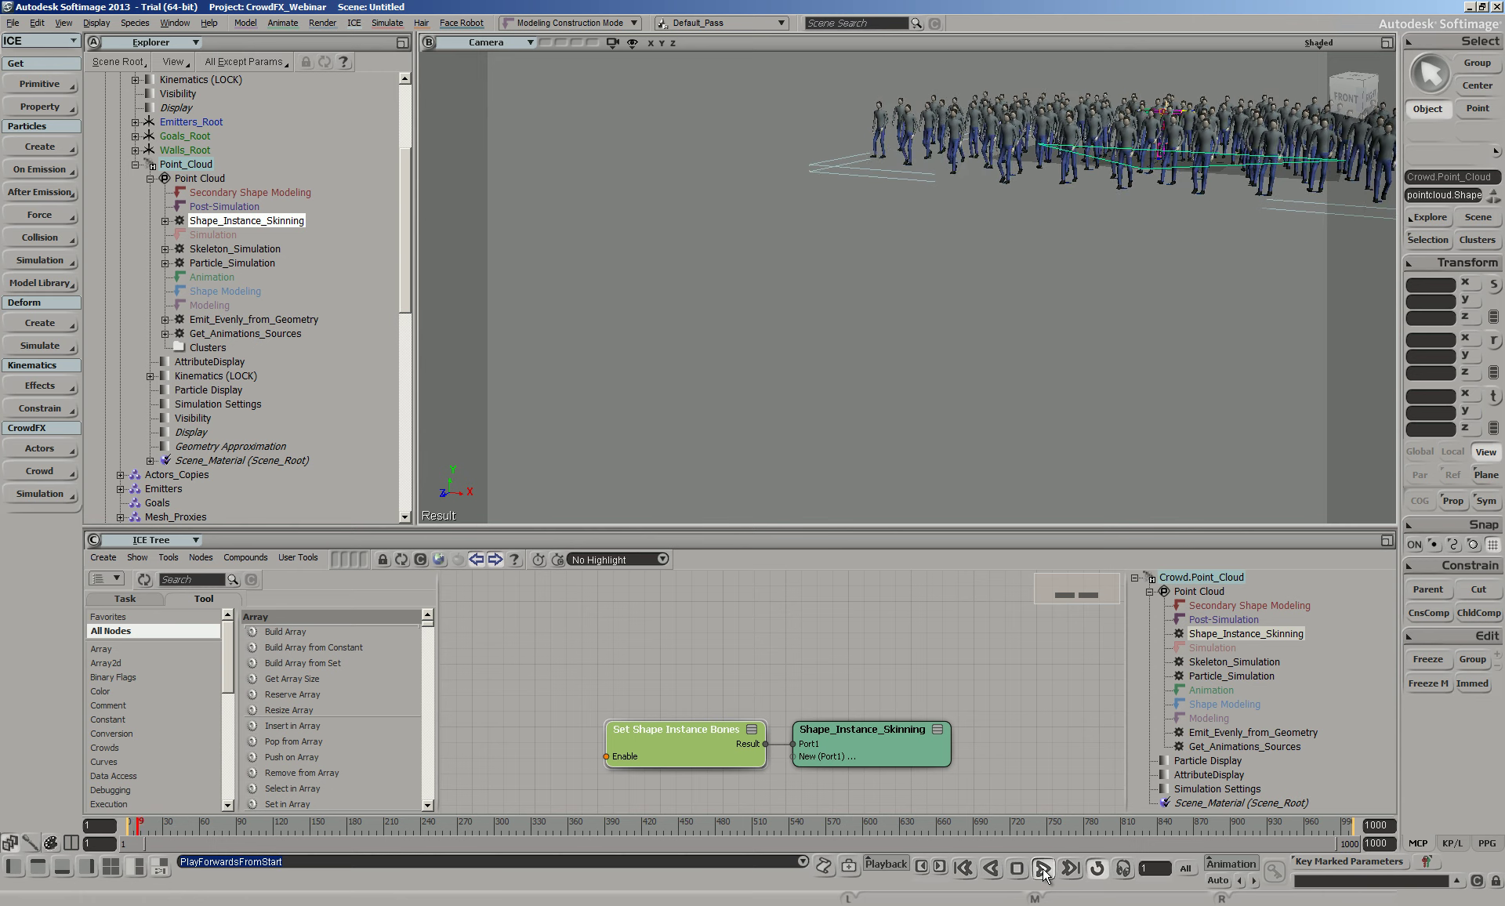
Stop the crowd simulation playback and replace the current scene with a new empty one
middle_drag(1080, 428, 1025, 446)
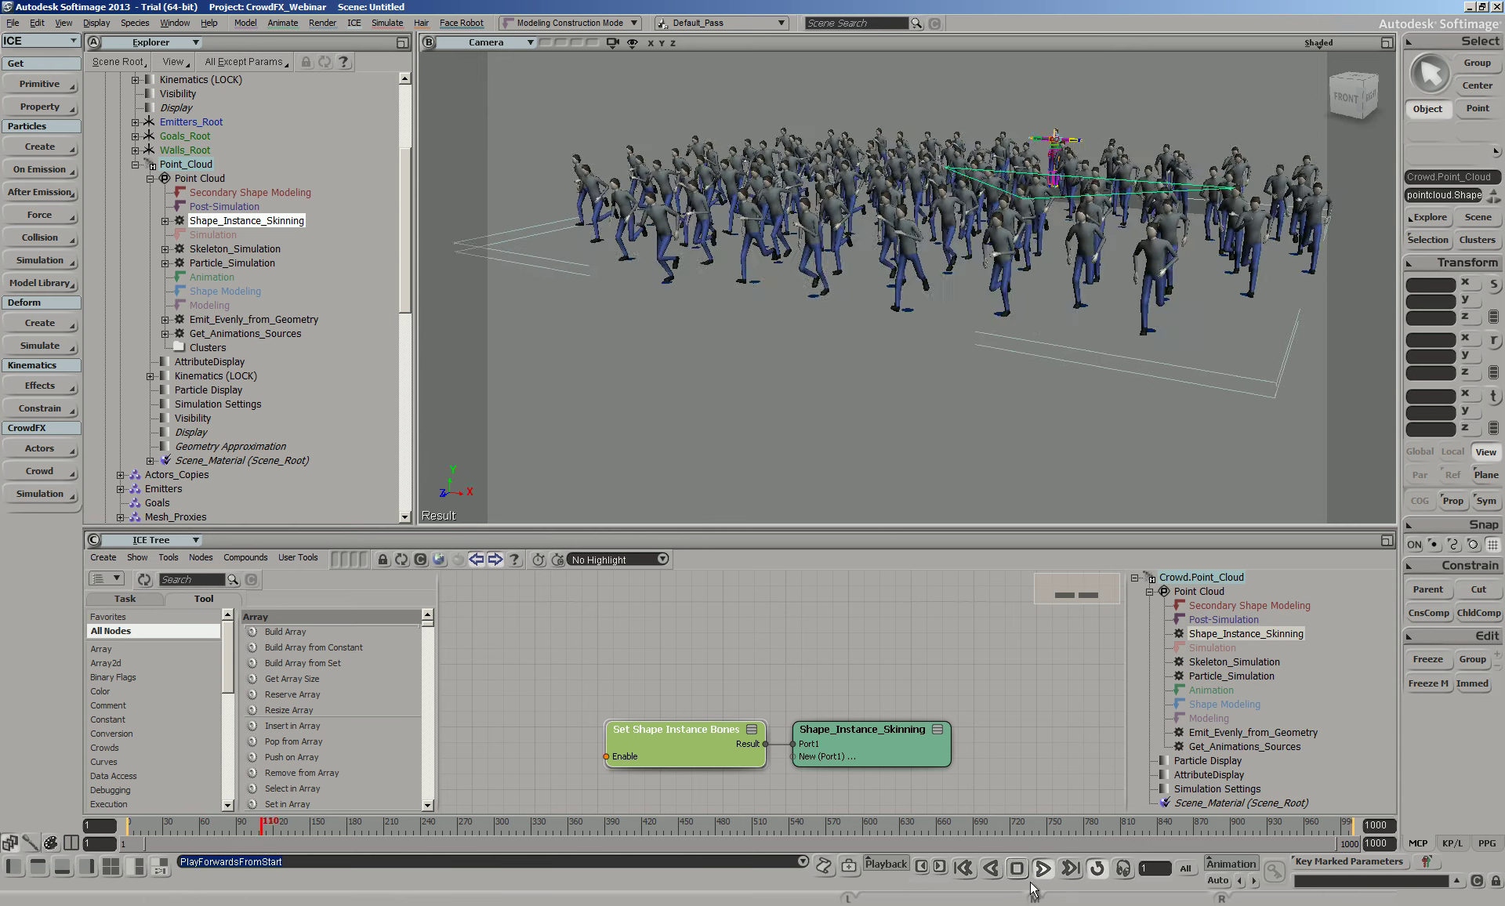
key(Escape)
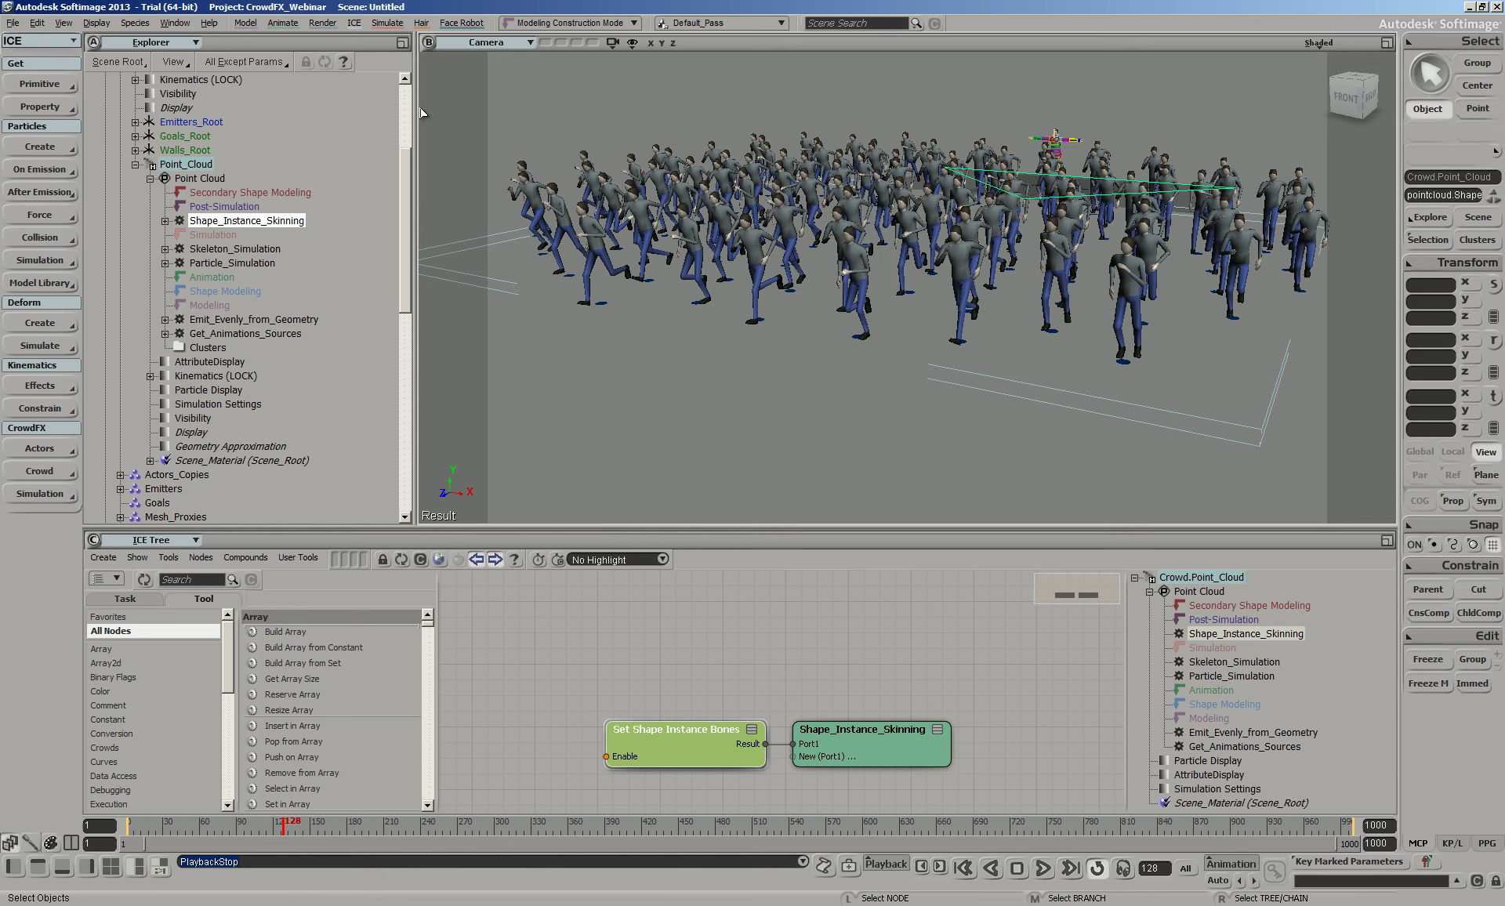
click(13, 23)
click(23, 42)
key(Tab)
key(Return)
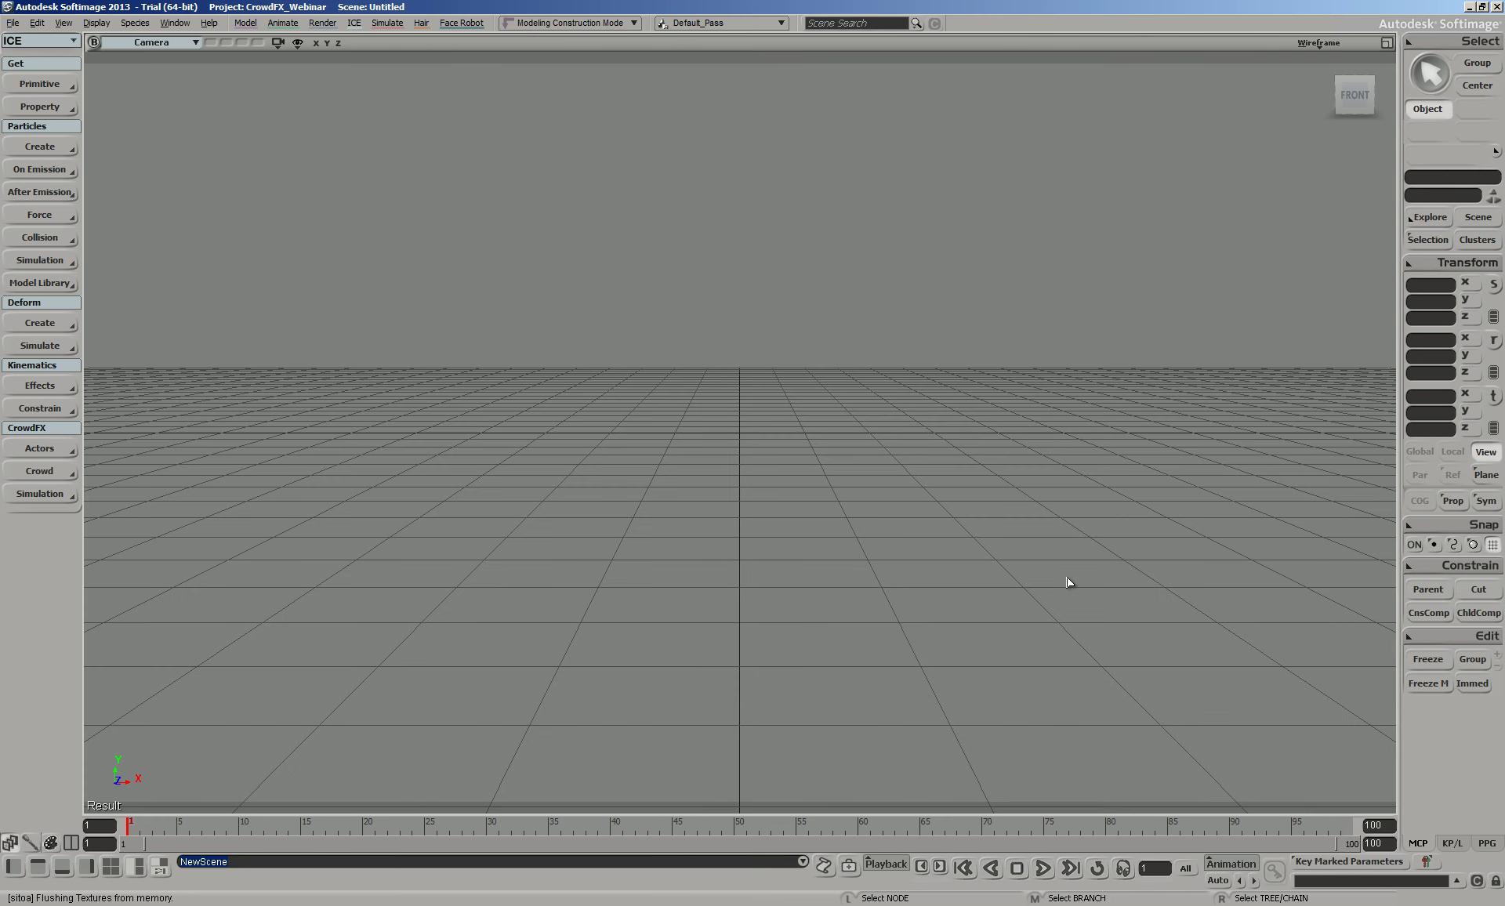
Look through the model files available for import as CrowdFX actors and leave without importing one
click(50, 449)
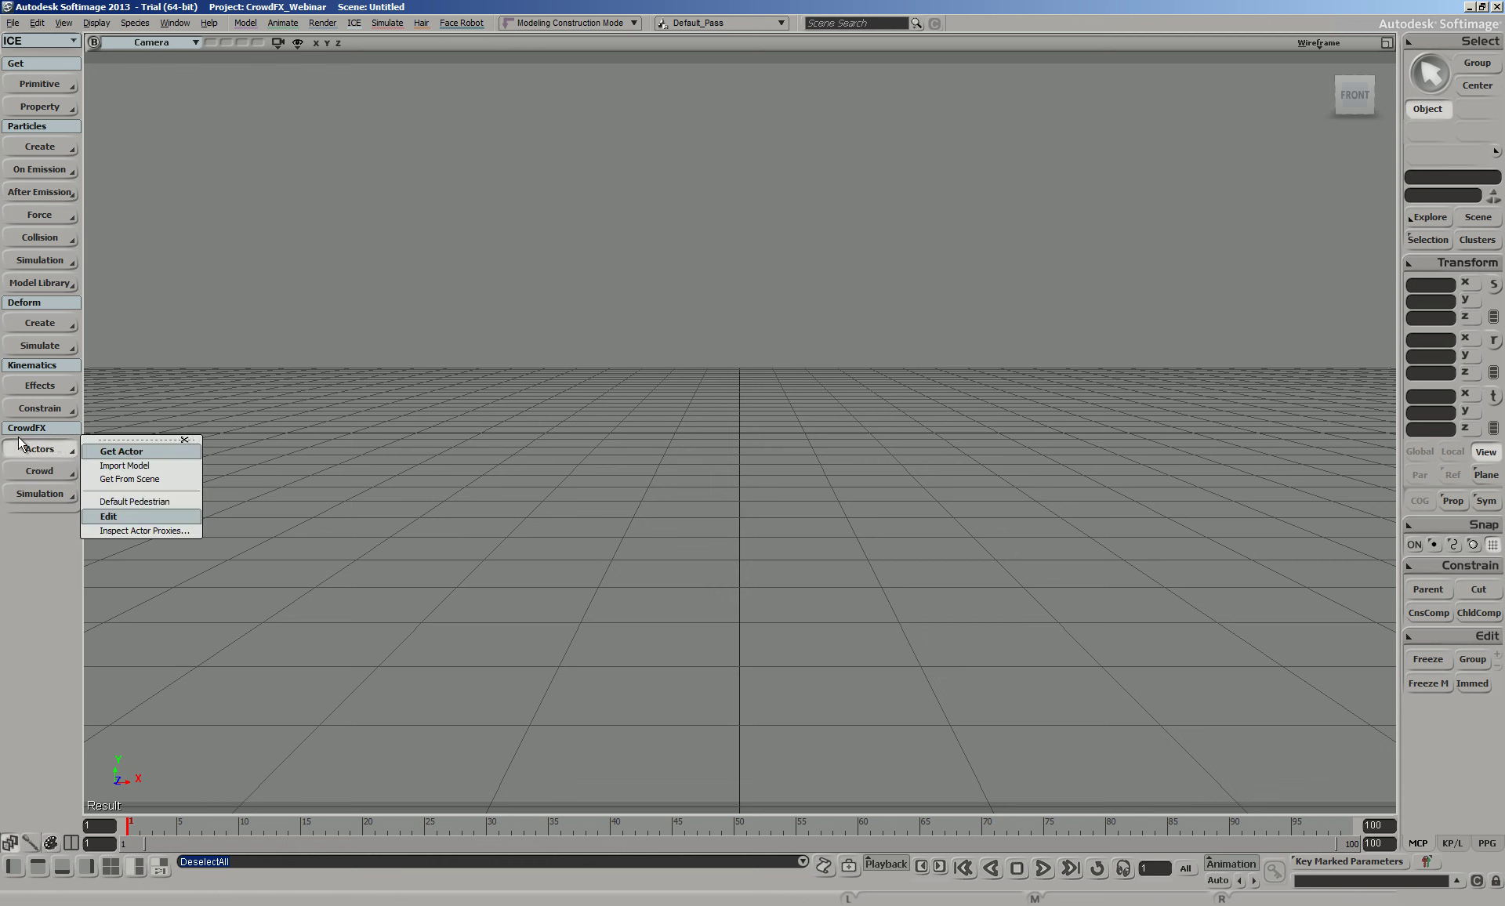
click(132, 466)
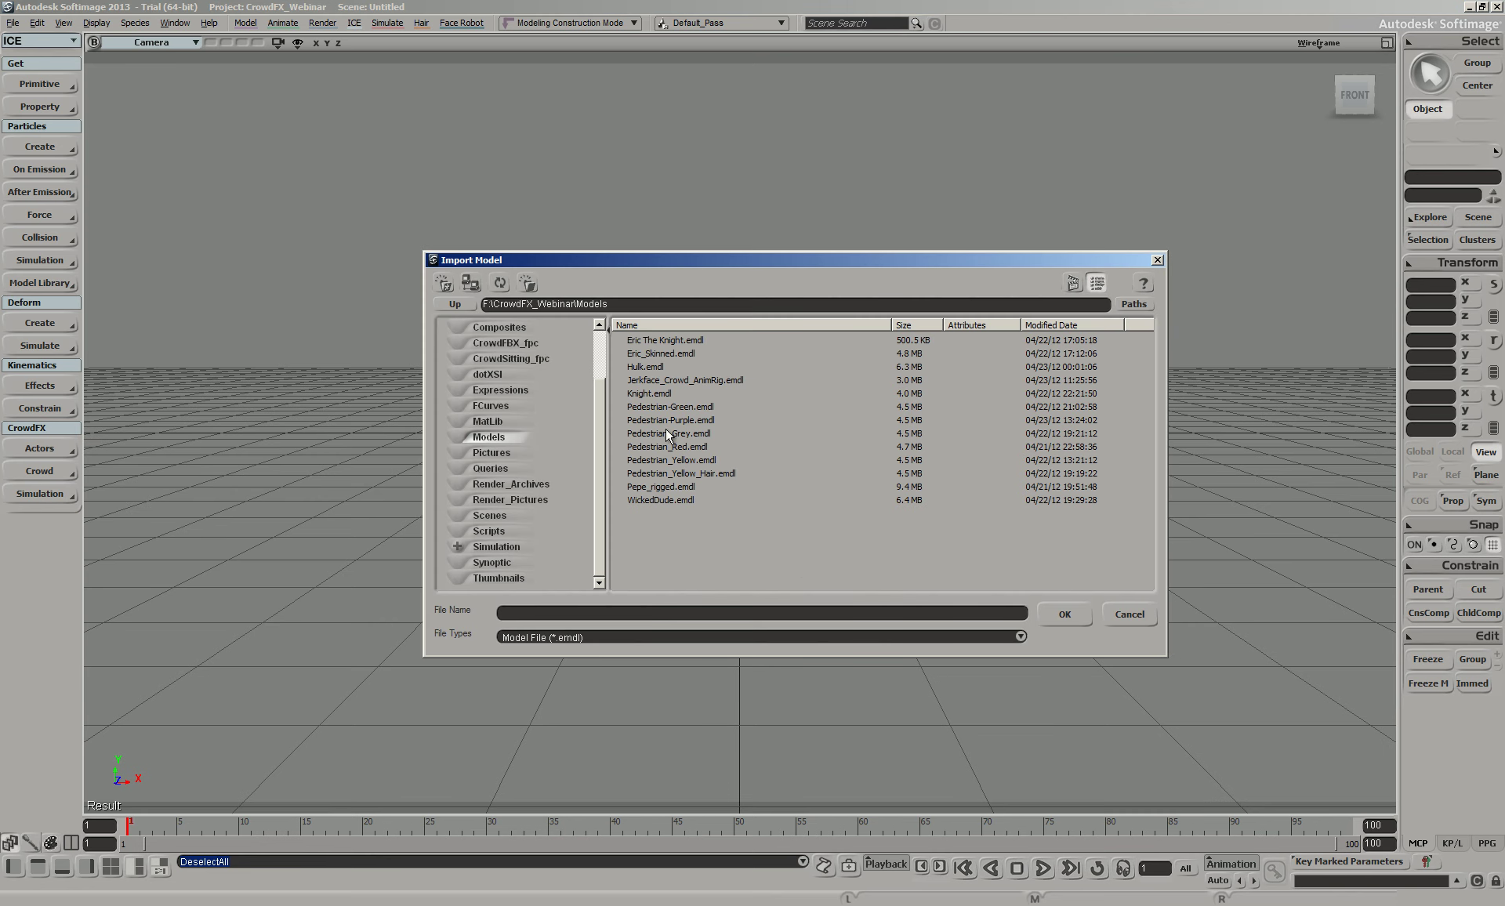
click(1133, 614)
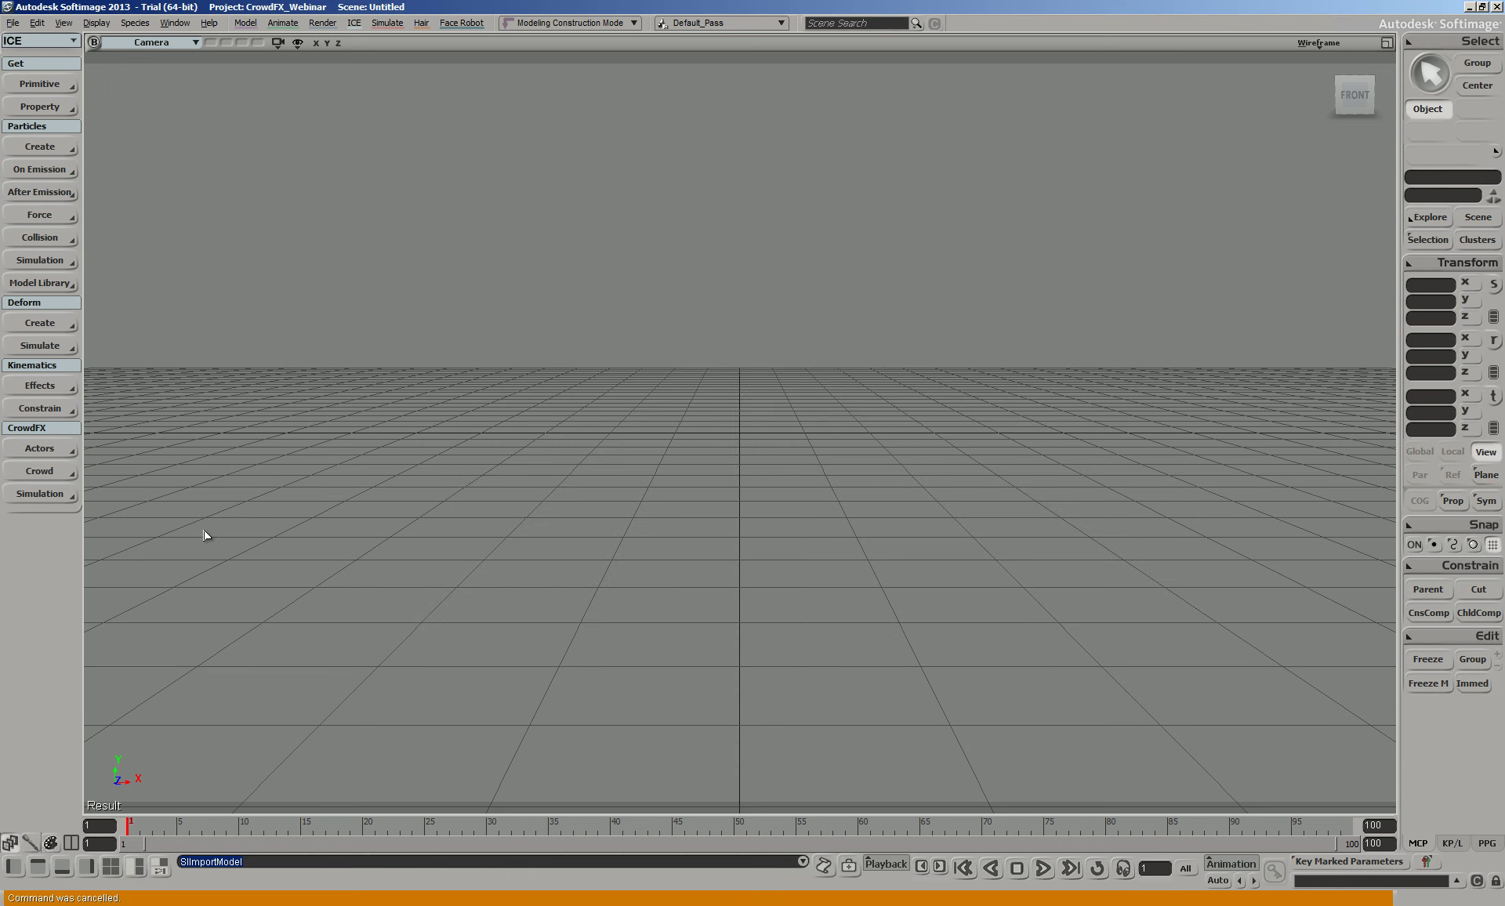
Add the default pedestrian as a CrowdFX actor
click(36, 448)
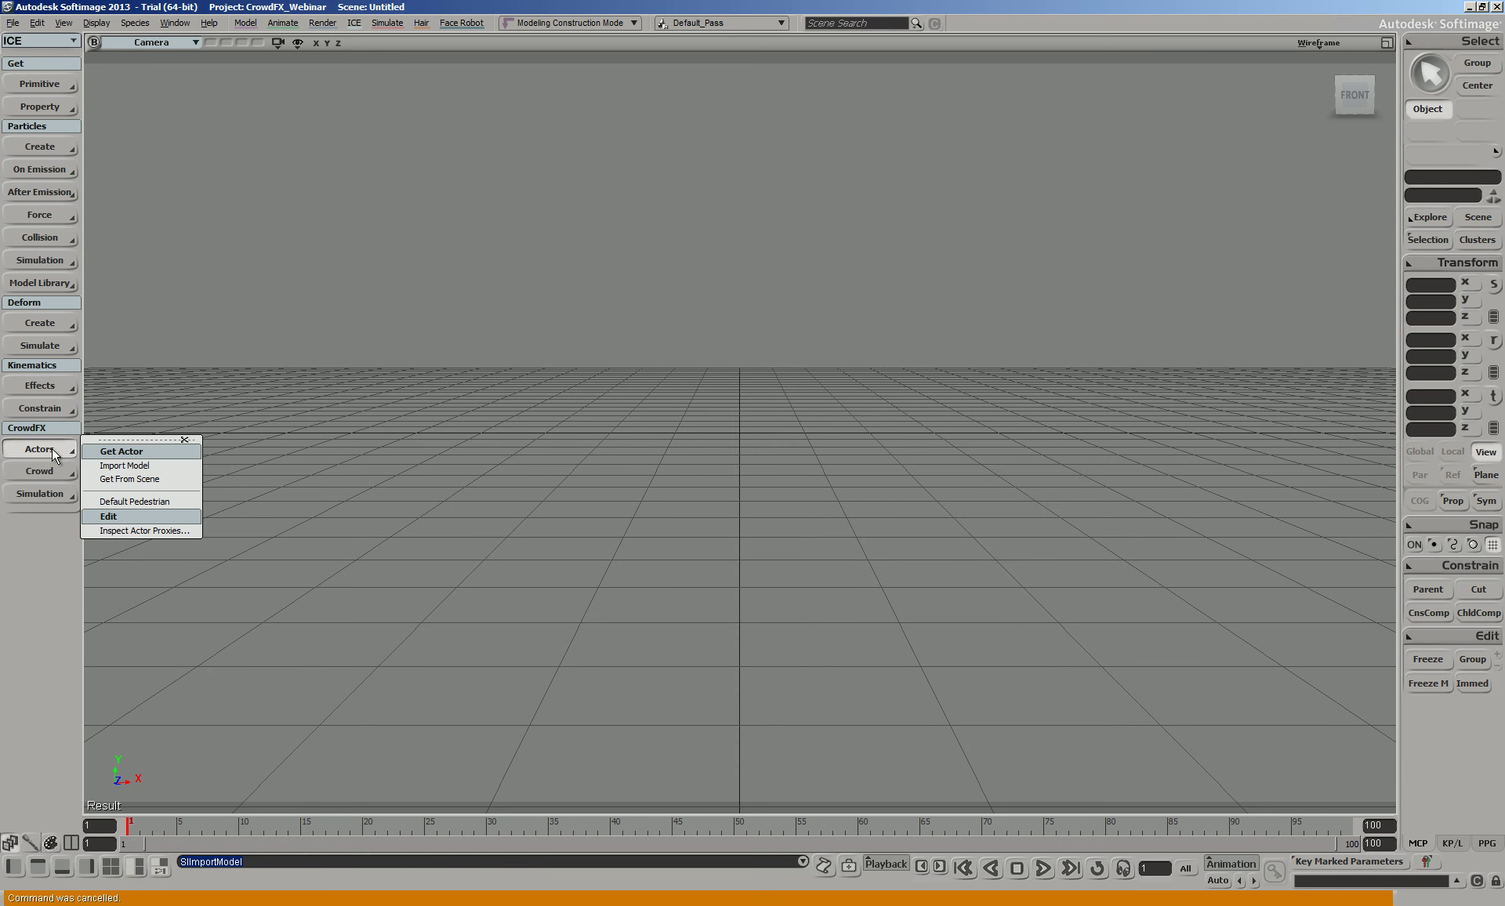
click(145, 501)
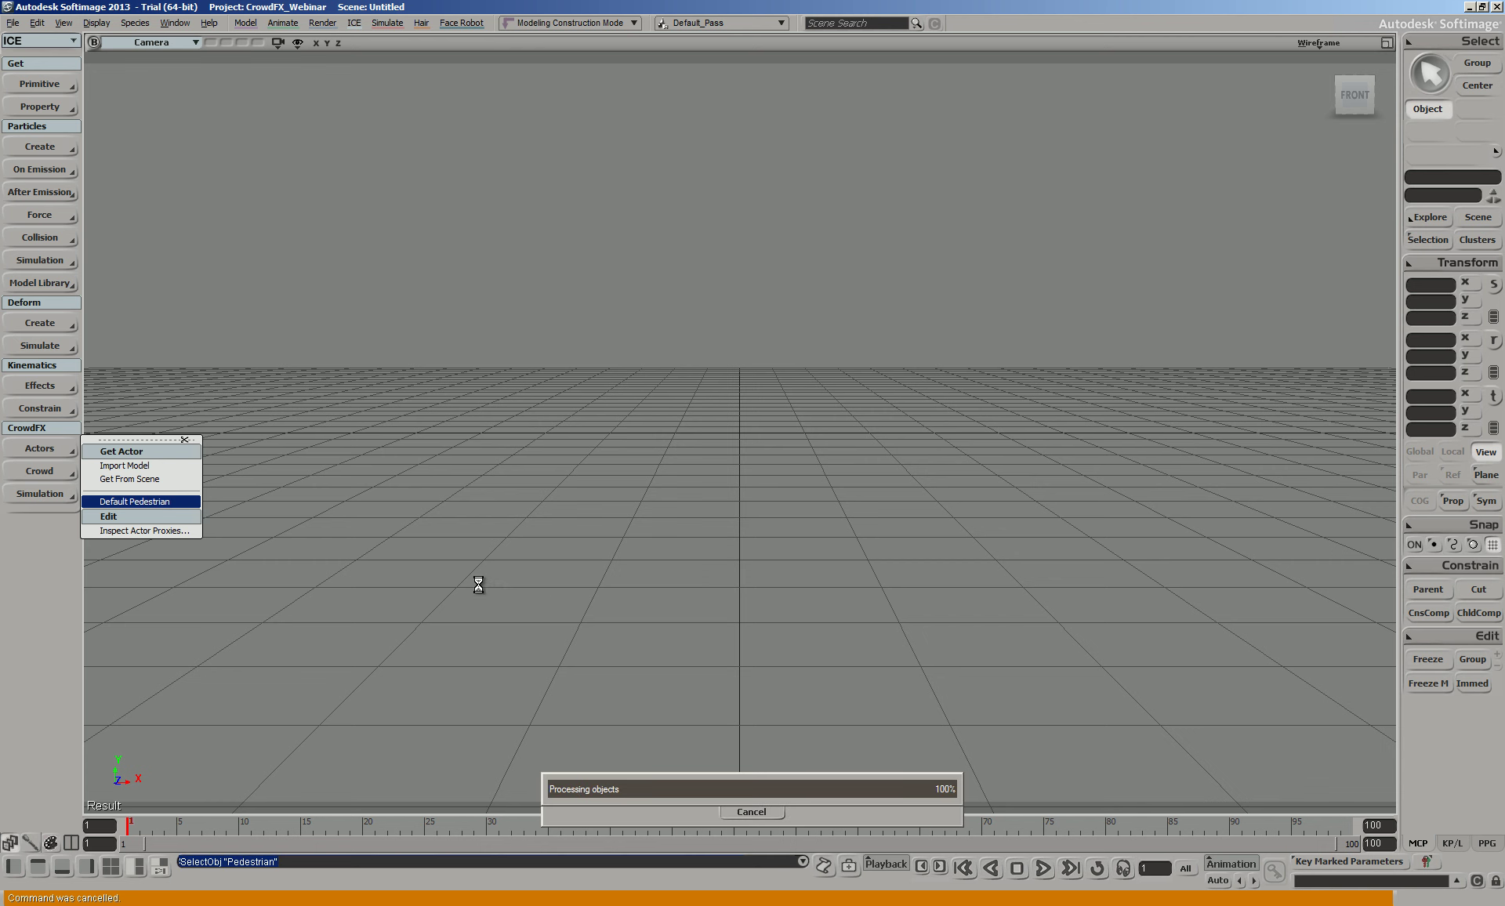
click(47, 447)
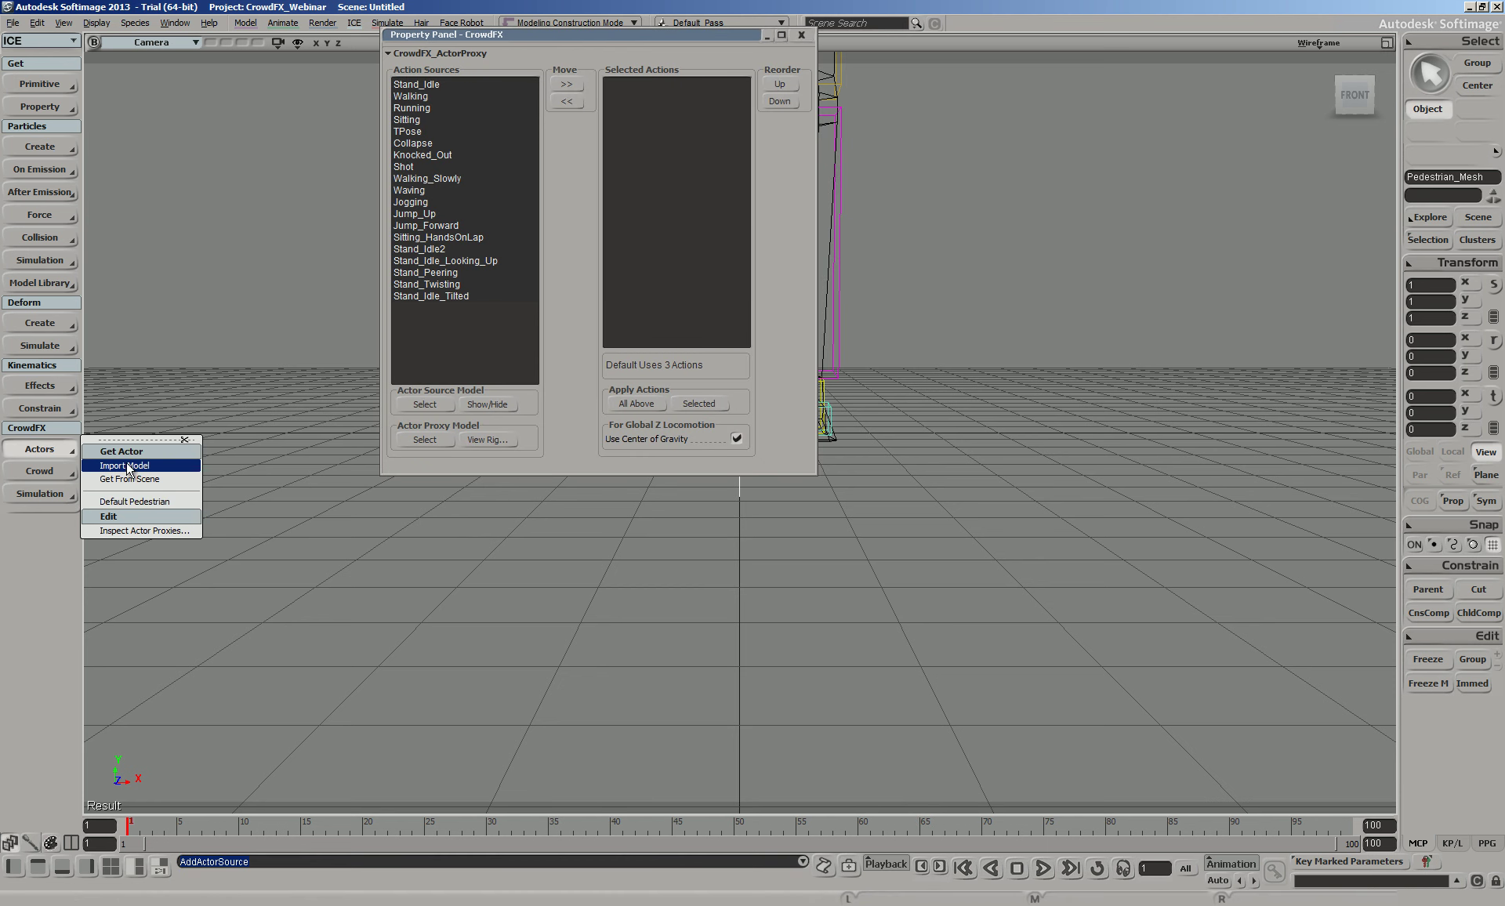
click(12, 23)
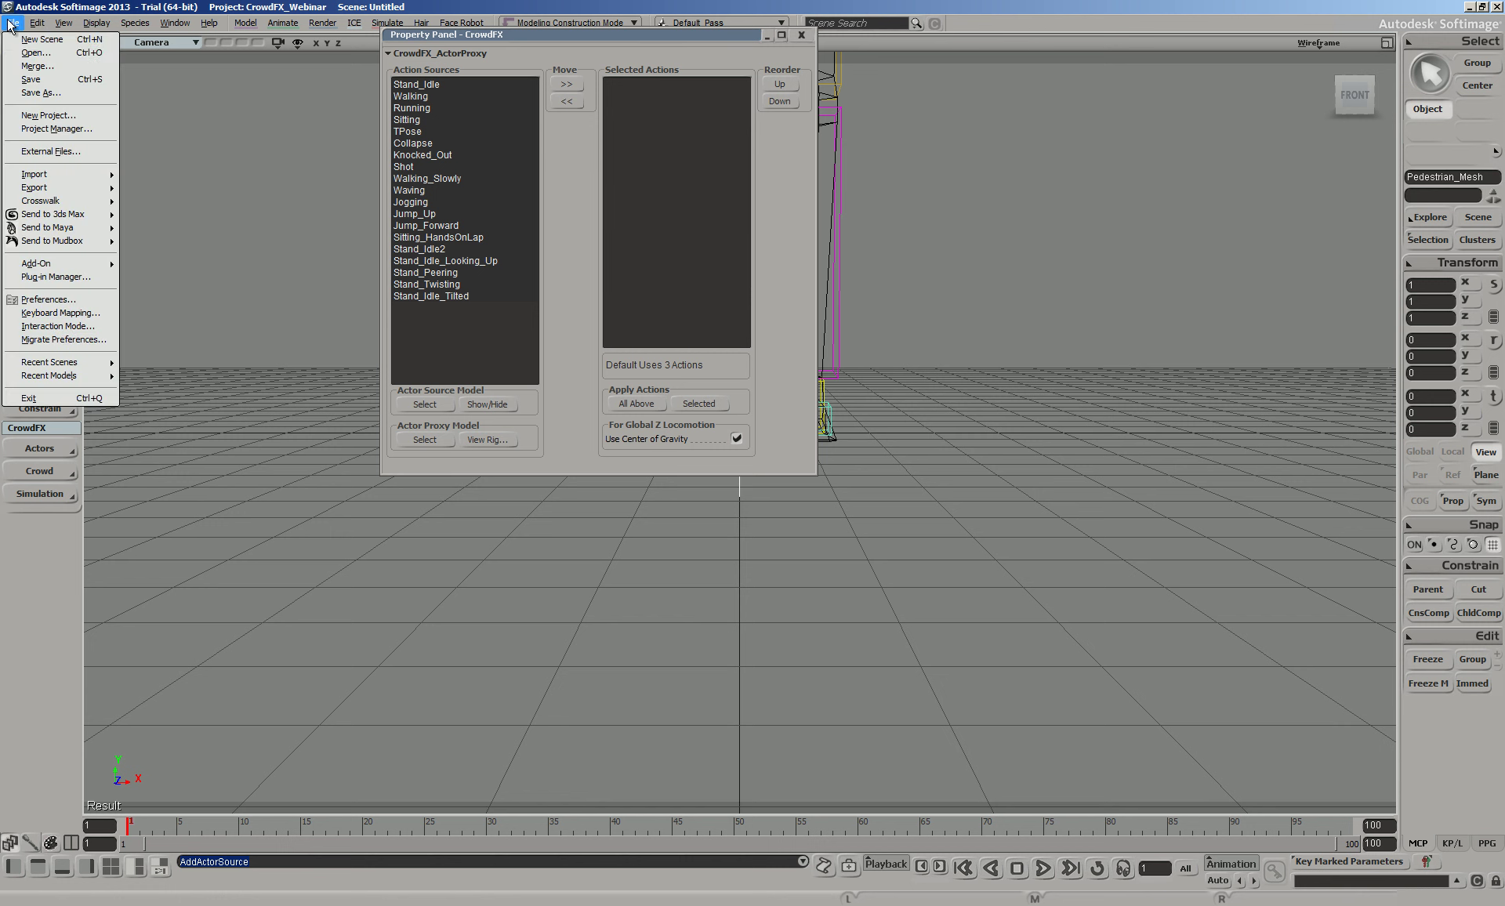
mouse_move(50, 179)
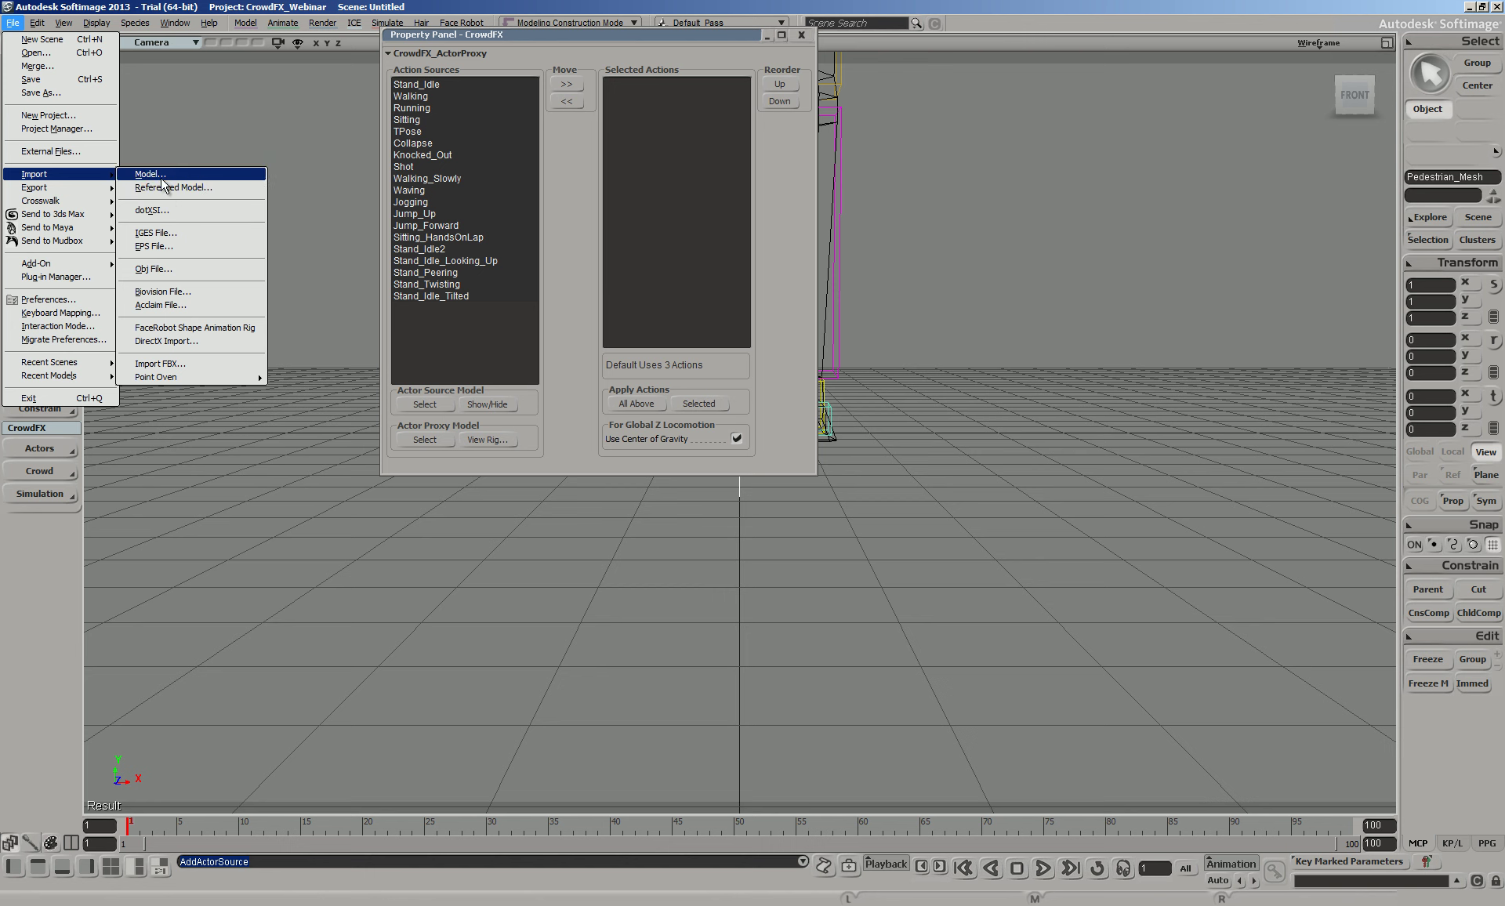
click(346, 470)
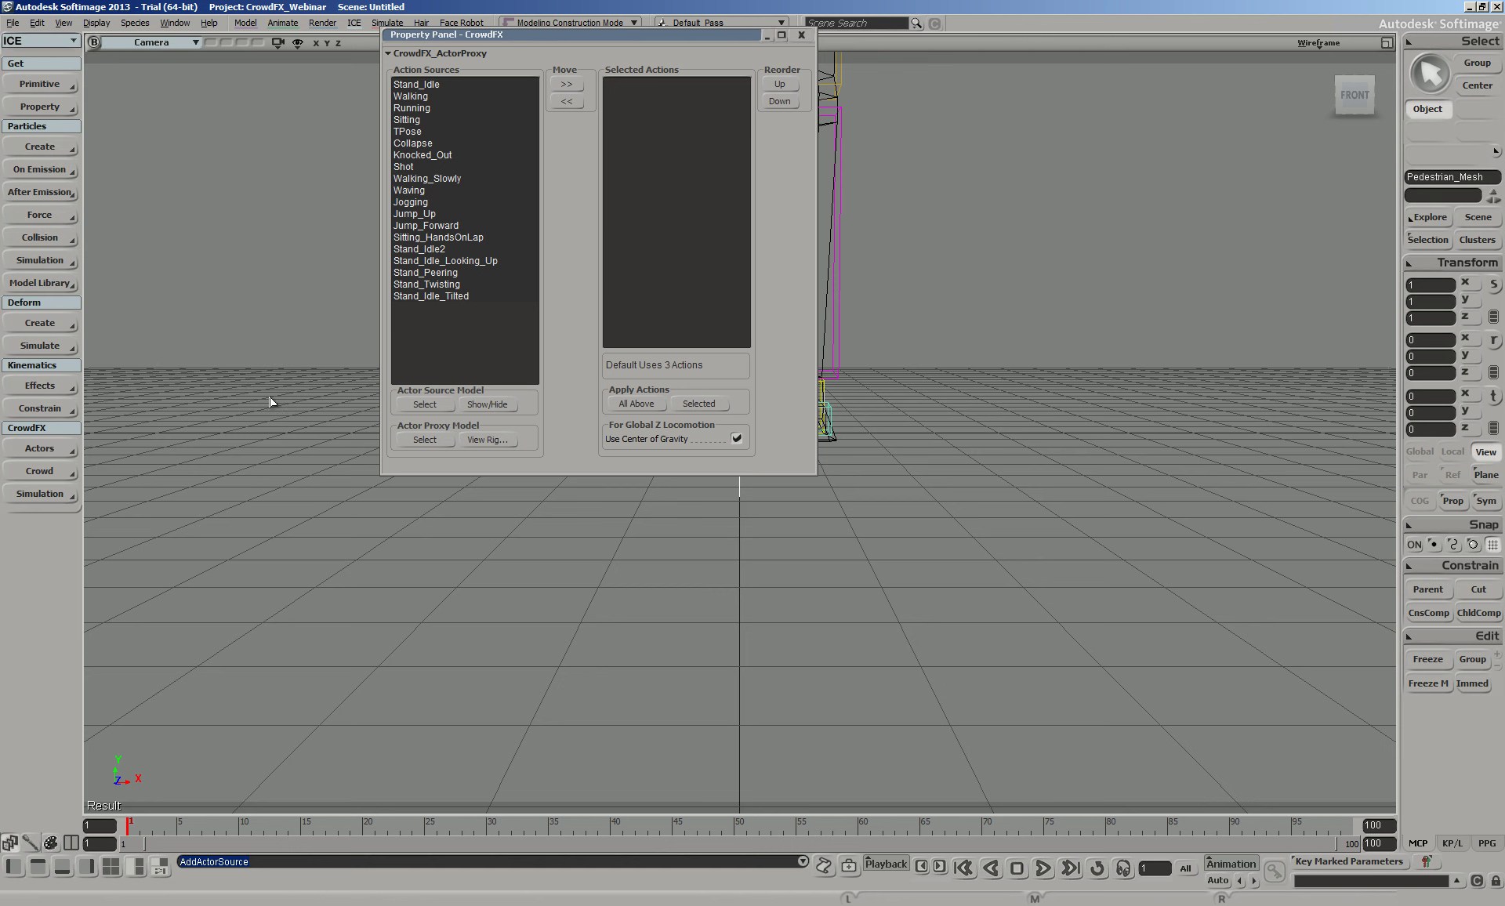
click(13, 23)
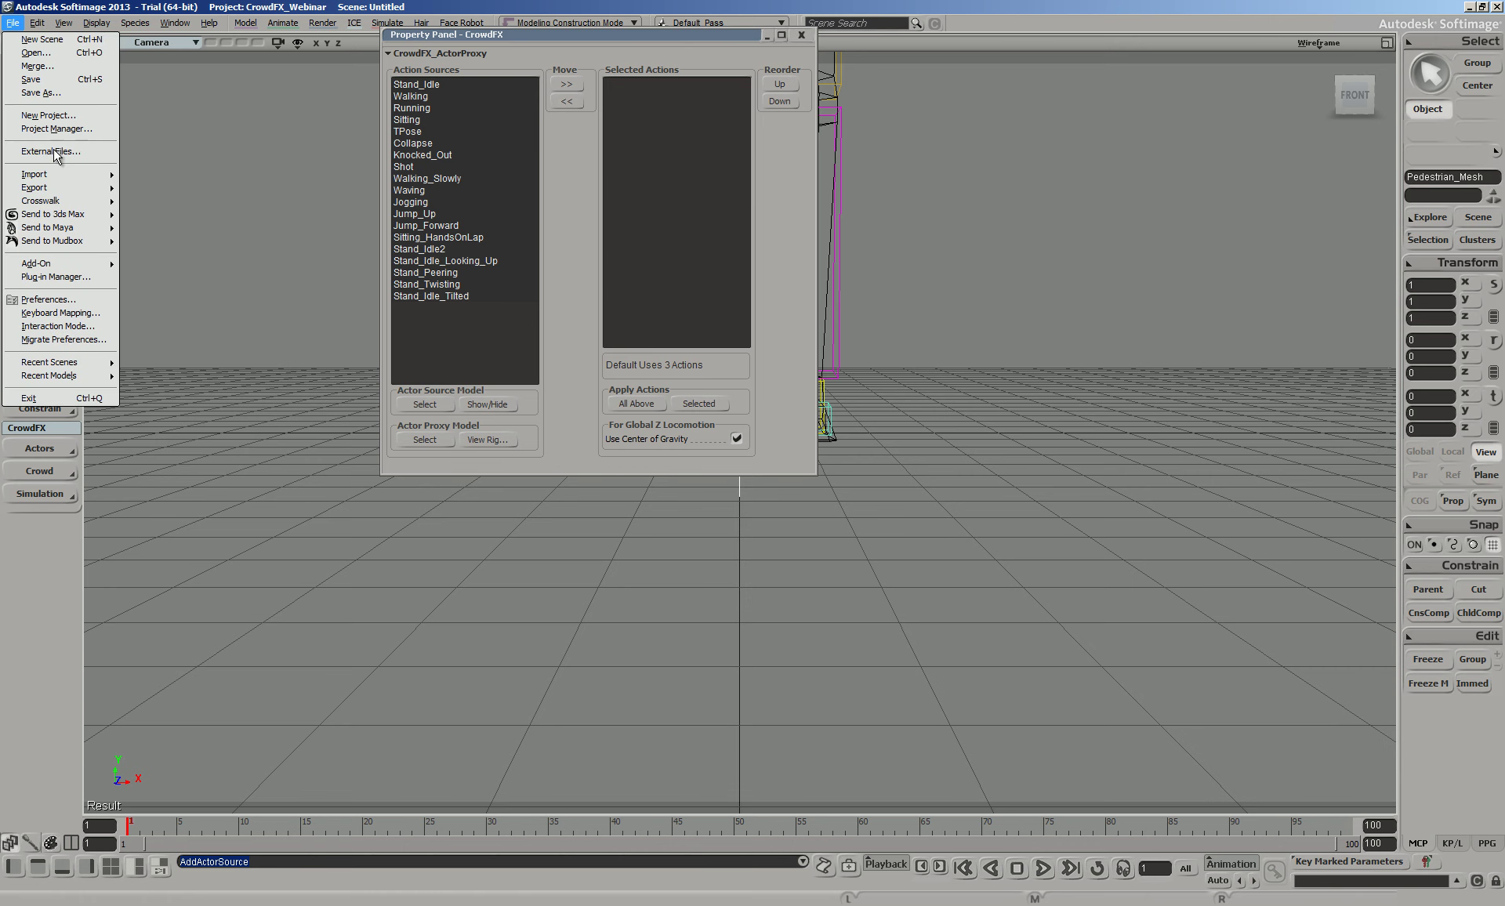
click(471, 471)
Move the CrowdFX property panel off the actor and frame the whole pedestrian in the camera view
drag(533, 35, 260, 75)
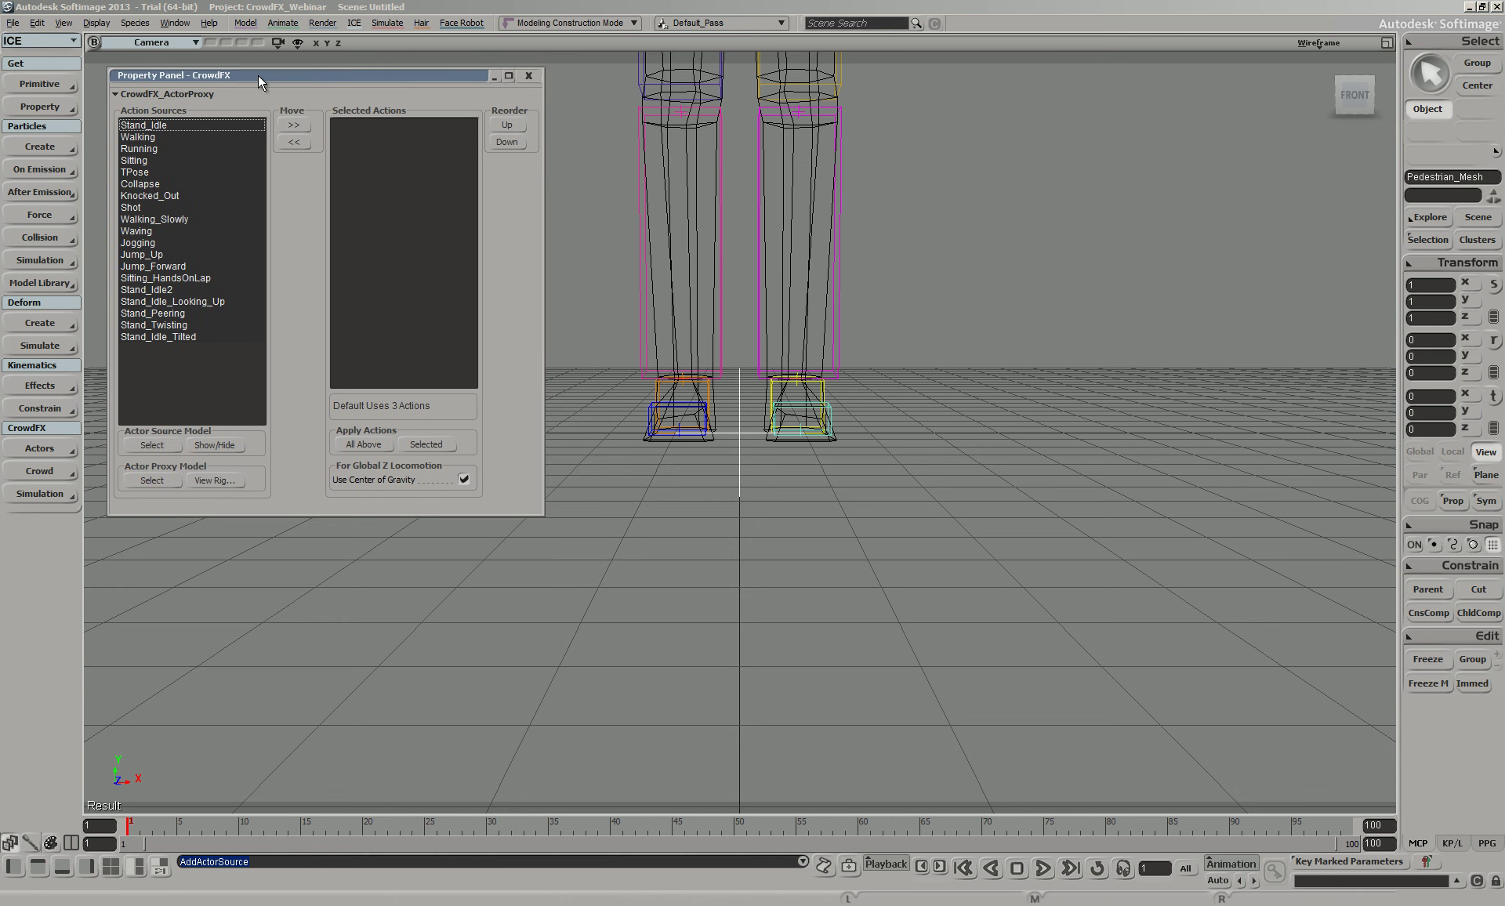
key(a)
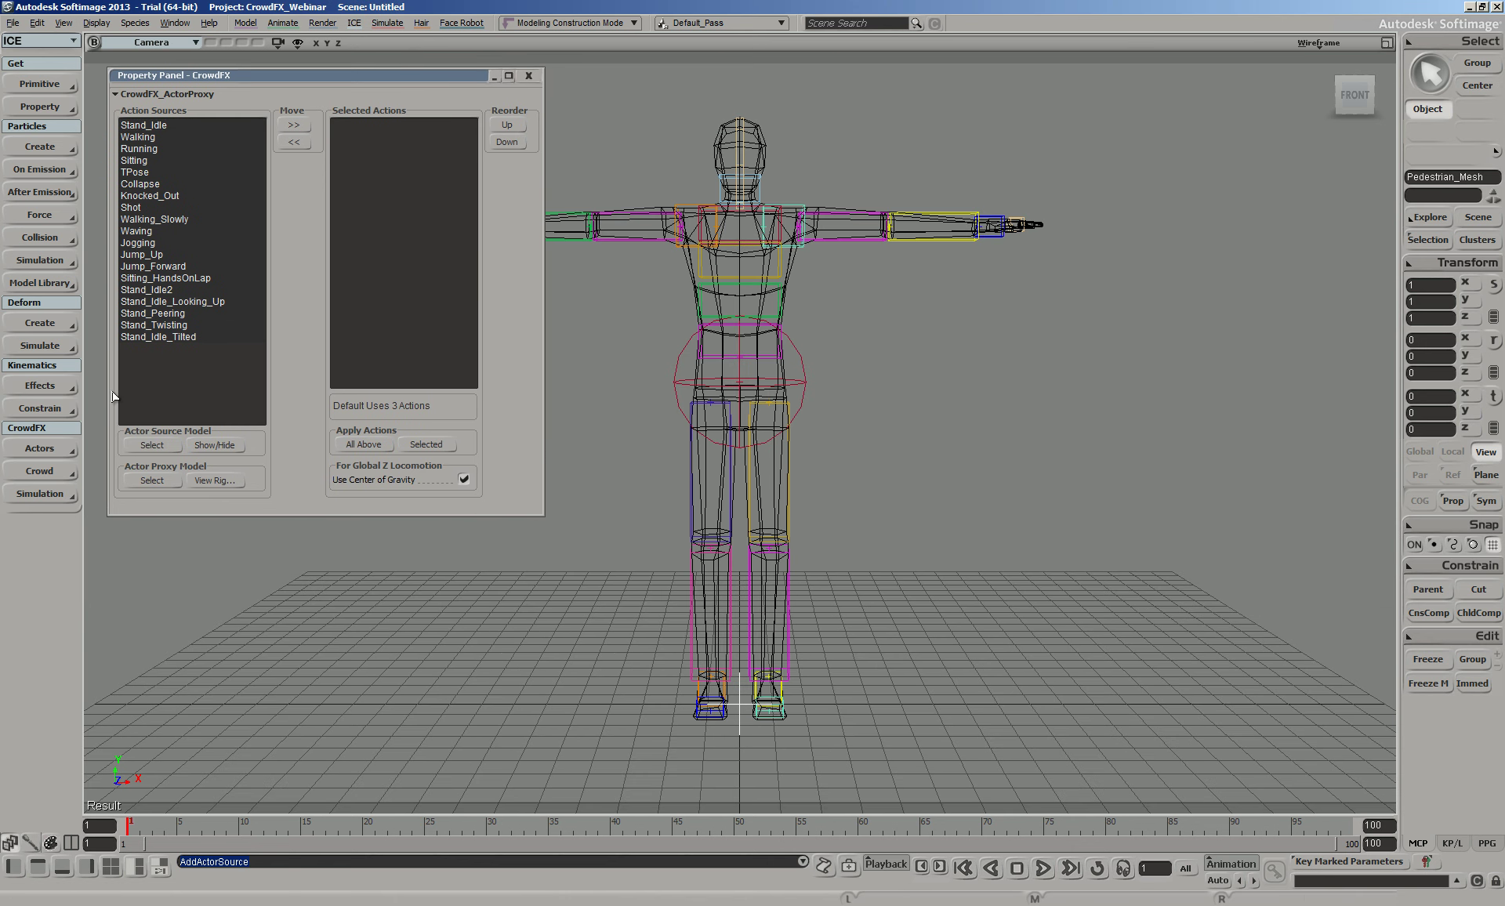
click(39, 448)
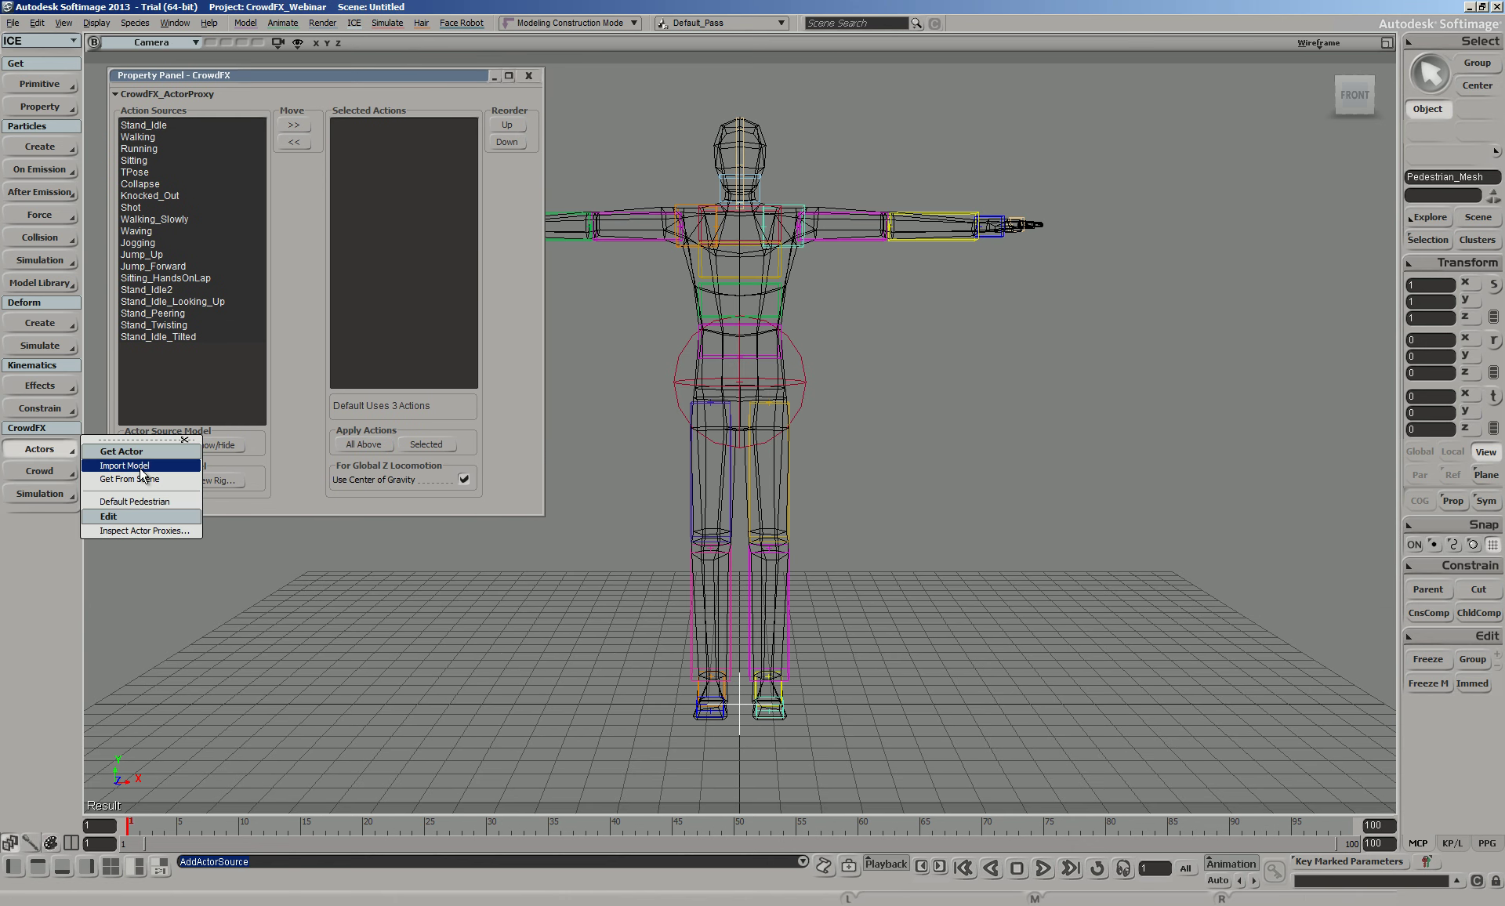
click(325, 643)
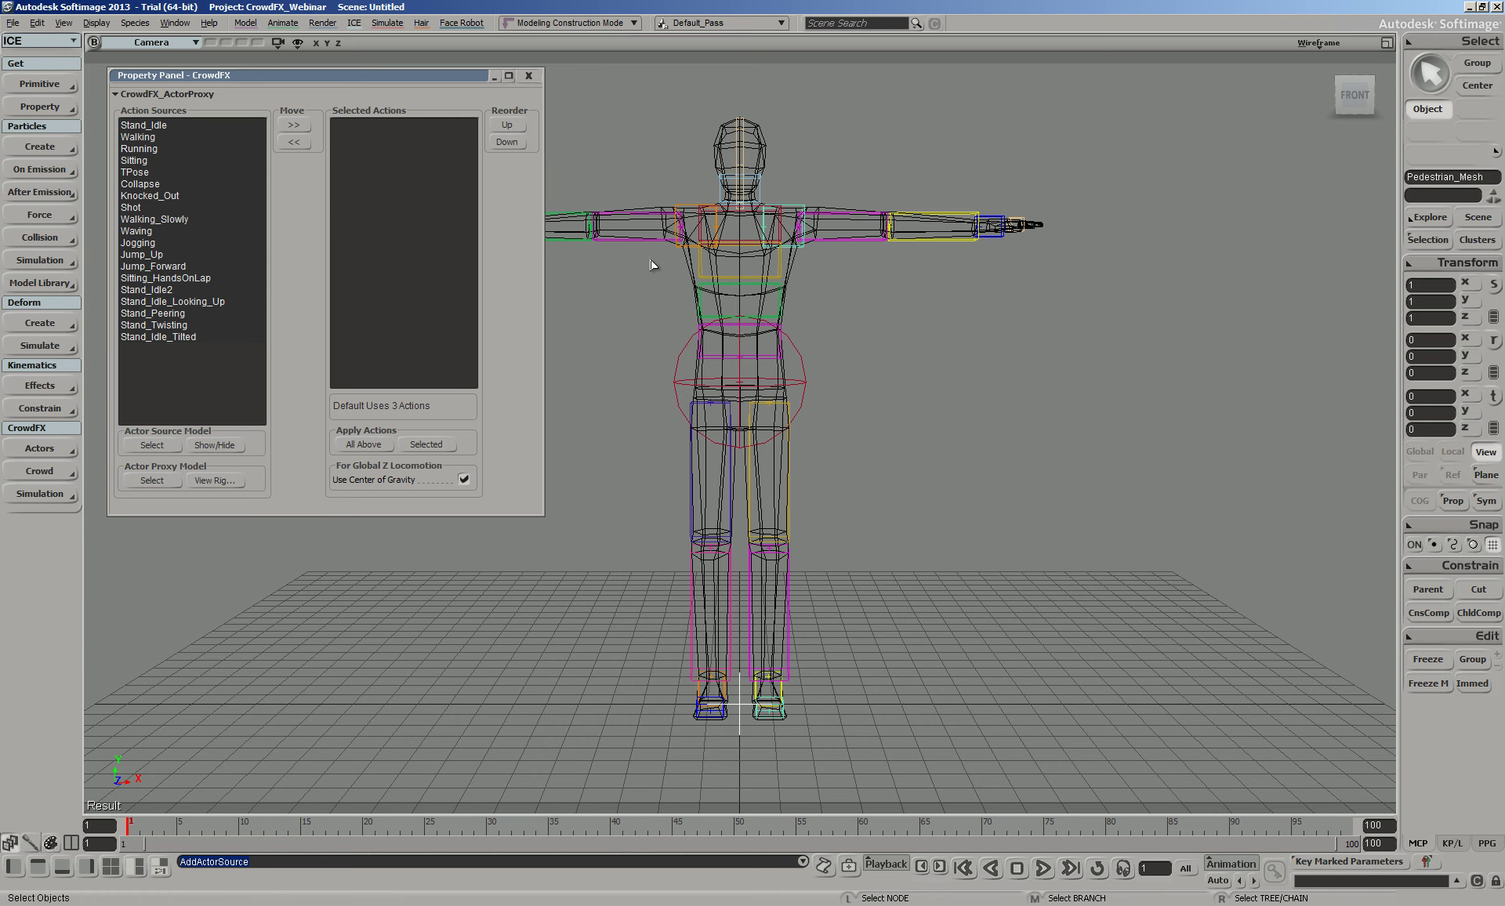
key(s)
drag(969, 499, 1001, 476)
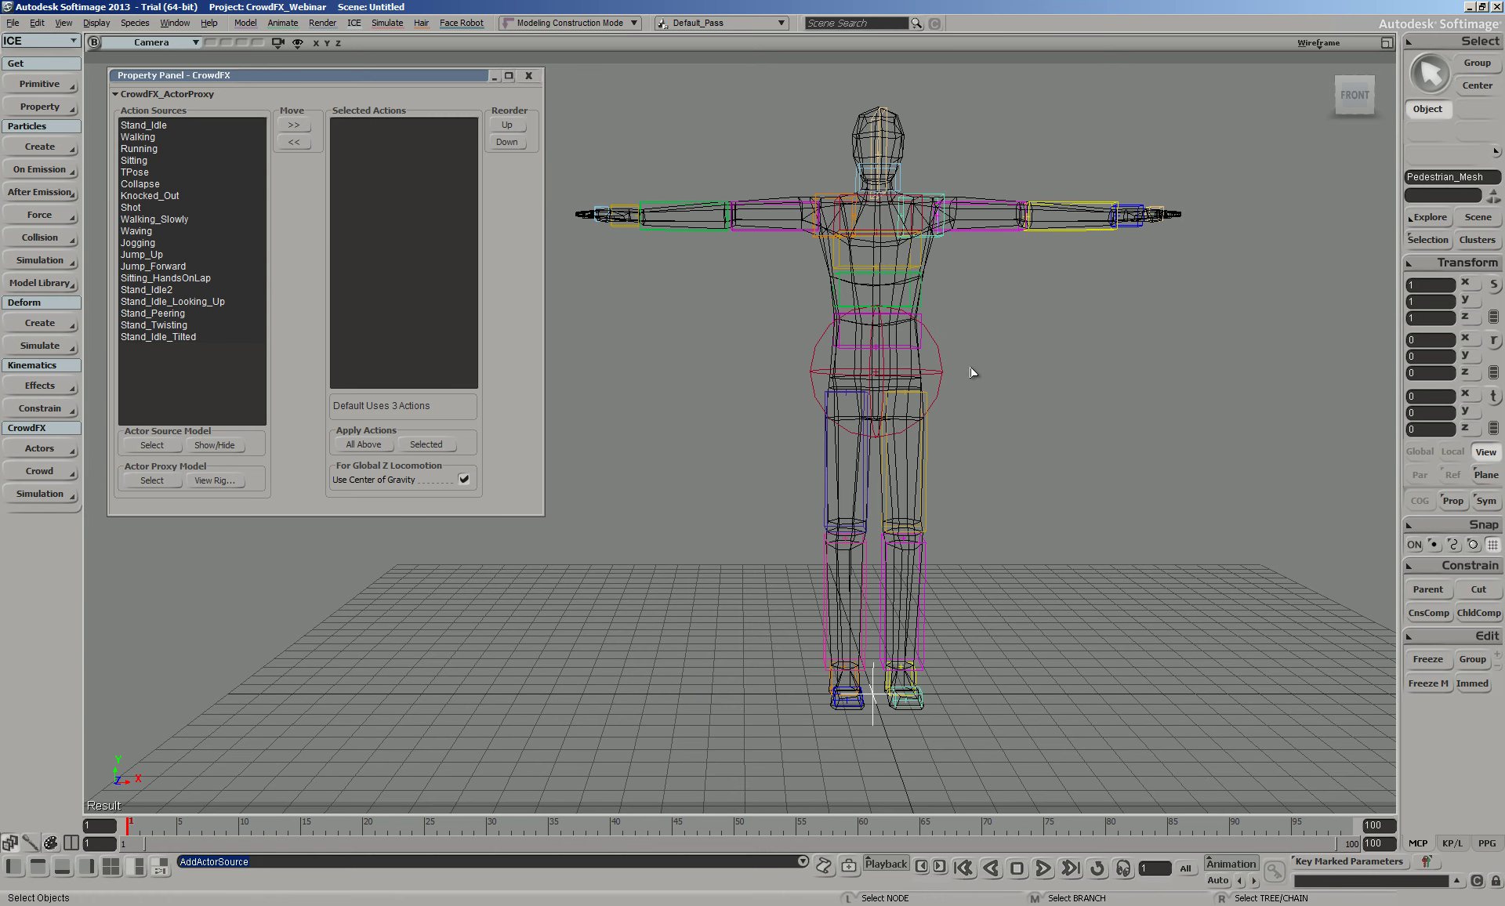
Select the pedestrian mesh, show its ICE tree, and compare the Set_Mesh_Proxy and Set_ICE_Materials trees
click(930, 250)
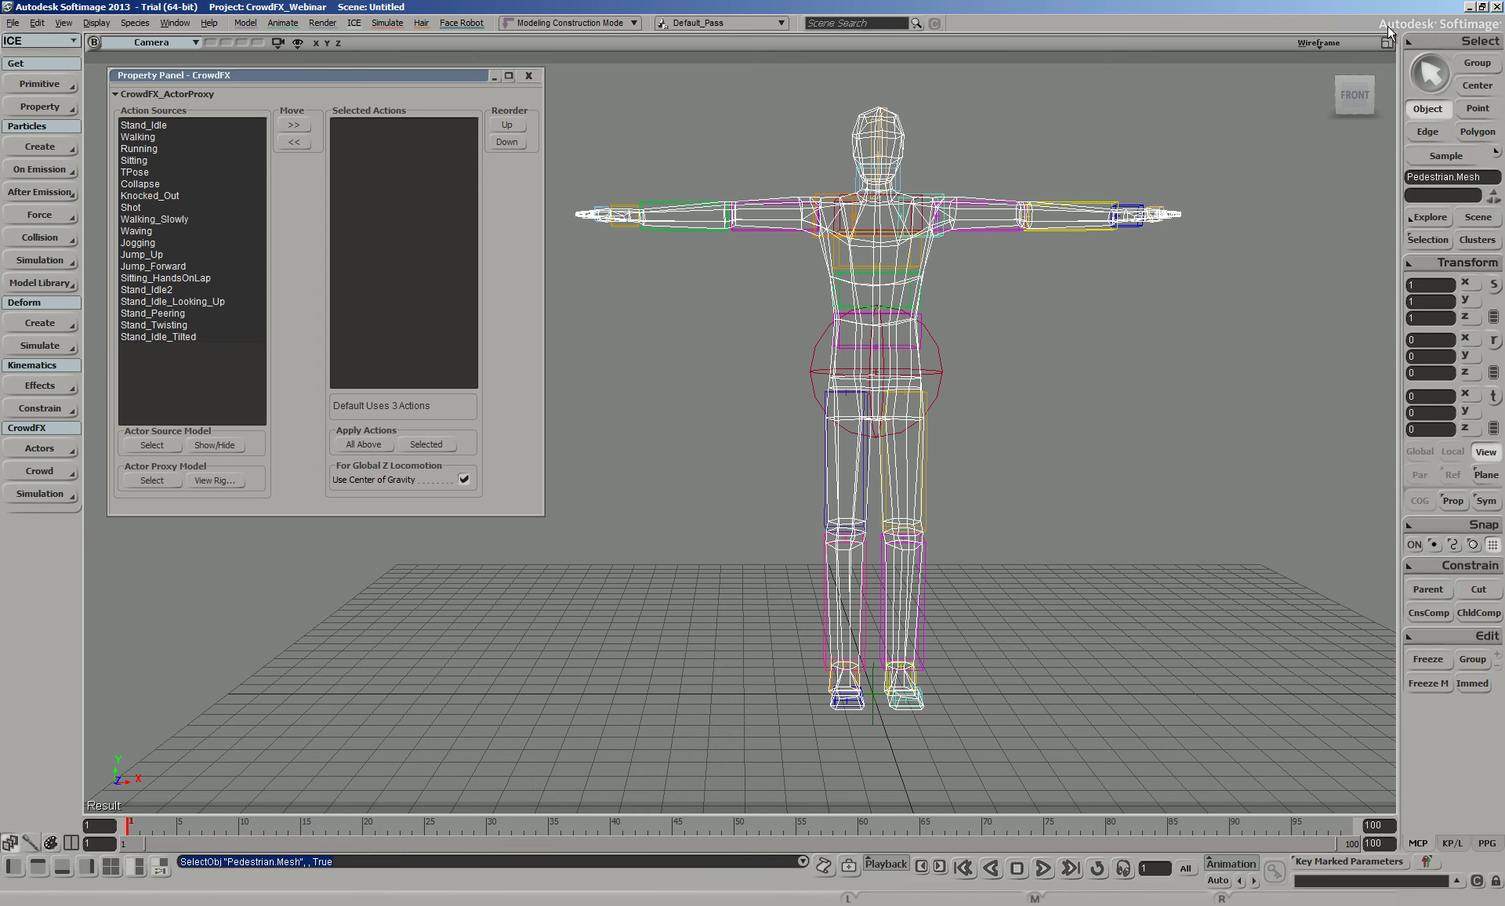
click(160, 867)
click(1217, 614)
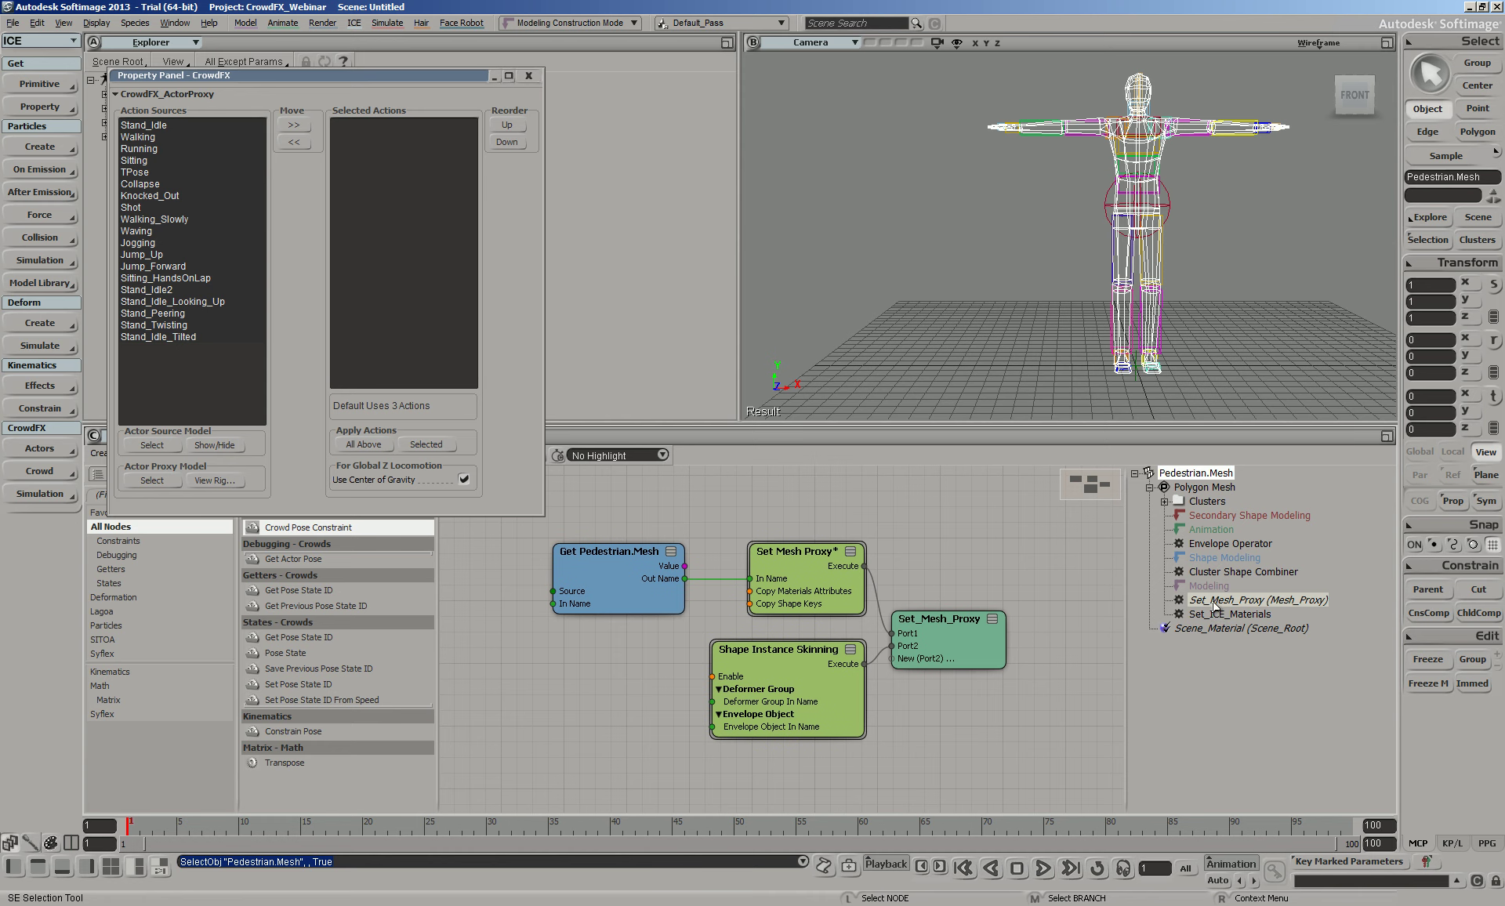
click(1217, 601)
click(1218, 613)
click(1219, 600)
click(1219, 614)
click(1220, 600)
click(1220, 614)
click(1221, 601)
Close the CrowdFX property panel and display the pedestrian in Shaded mode in the camera view
click(35, 450)
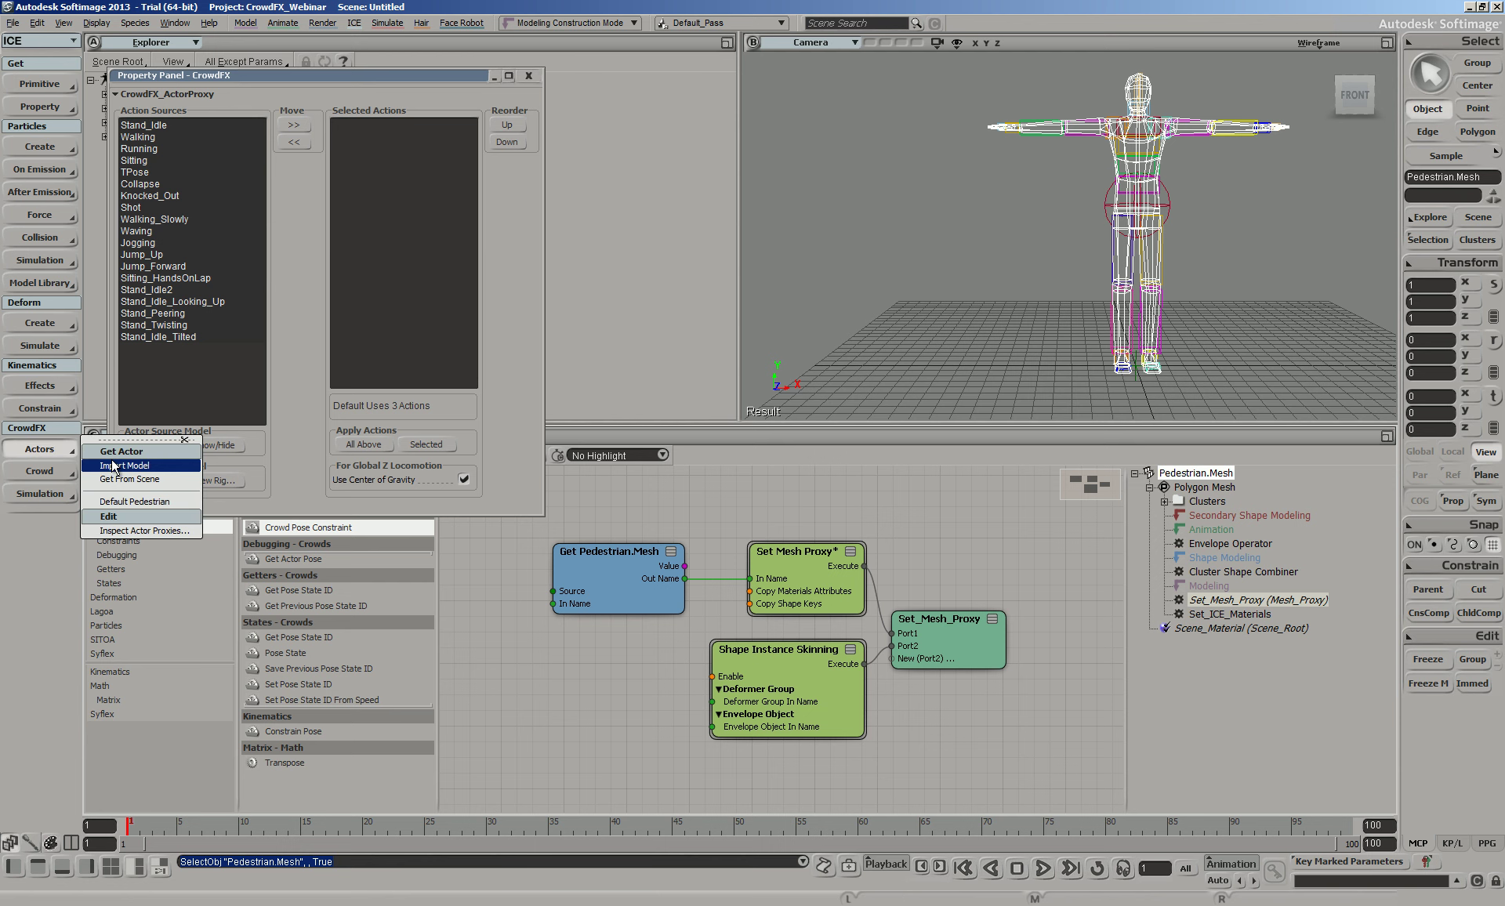
click(833, 259)
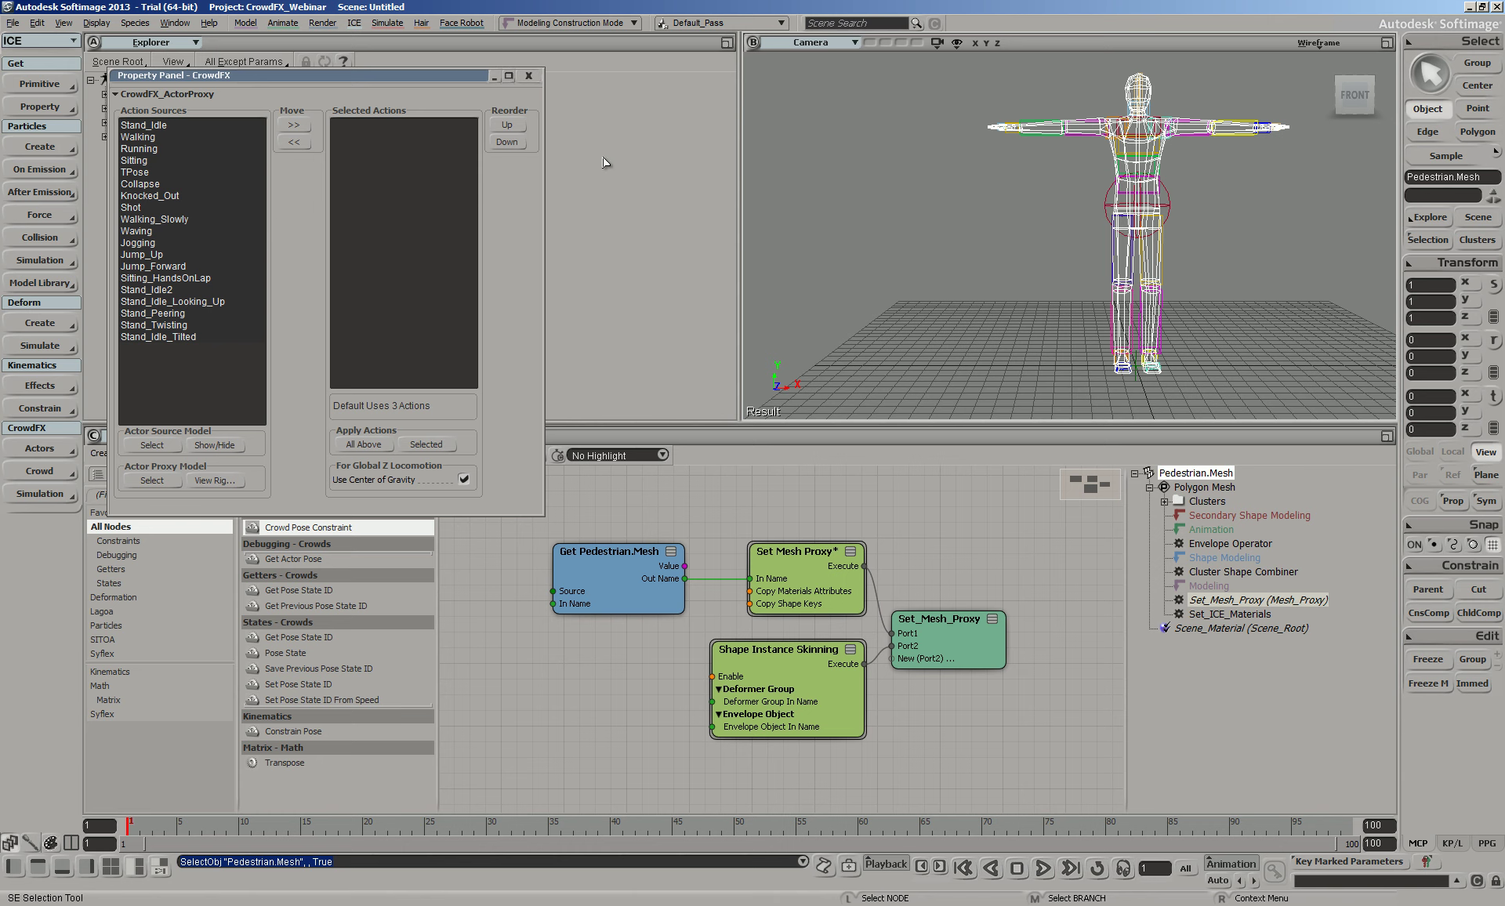
click(529, 76)
click(1318, 42)
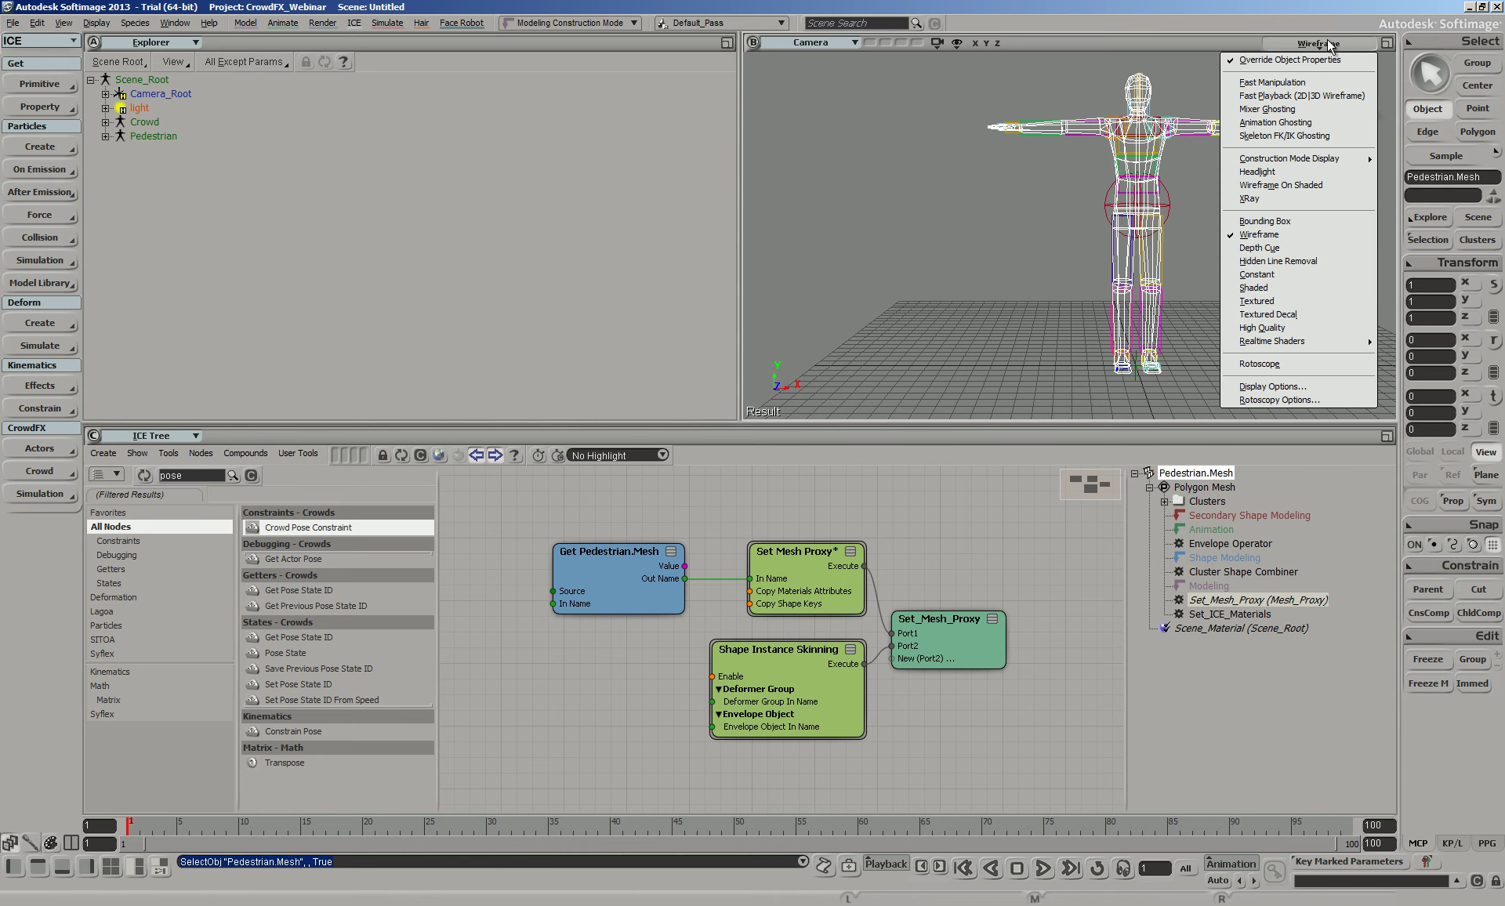
click(1309, 285)
click(1236, 269)
key(z)
middle_drag(1236, 268, 1182, 292)
Select the pedestrian mesh and show the PedestrianLib materials in the Material Manager
click(1077, 166)
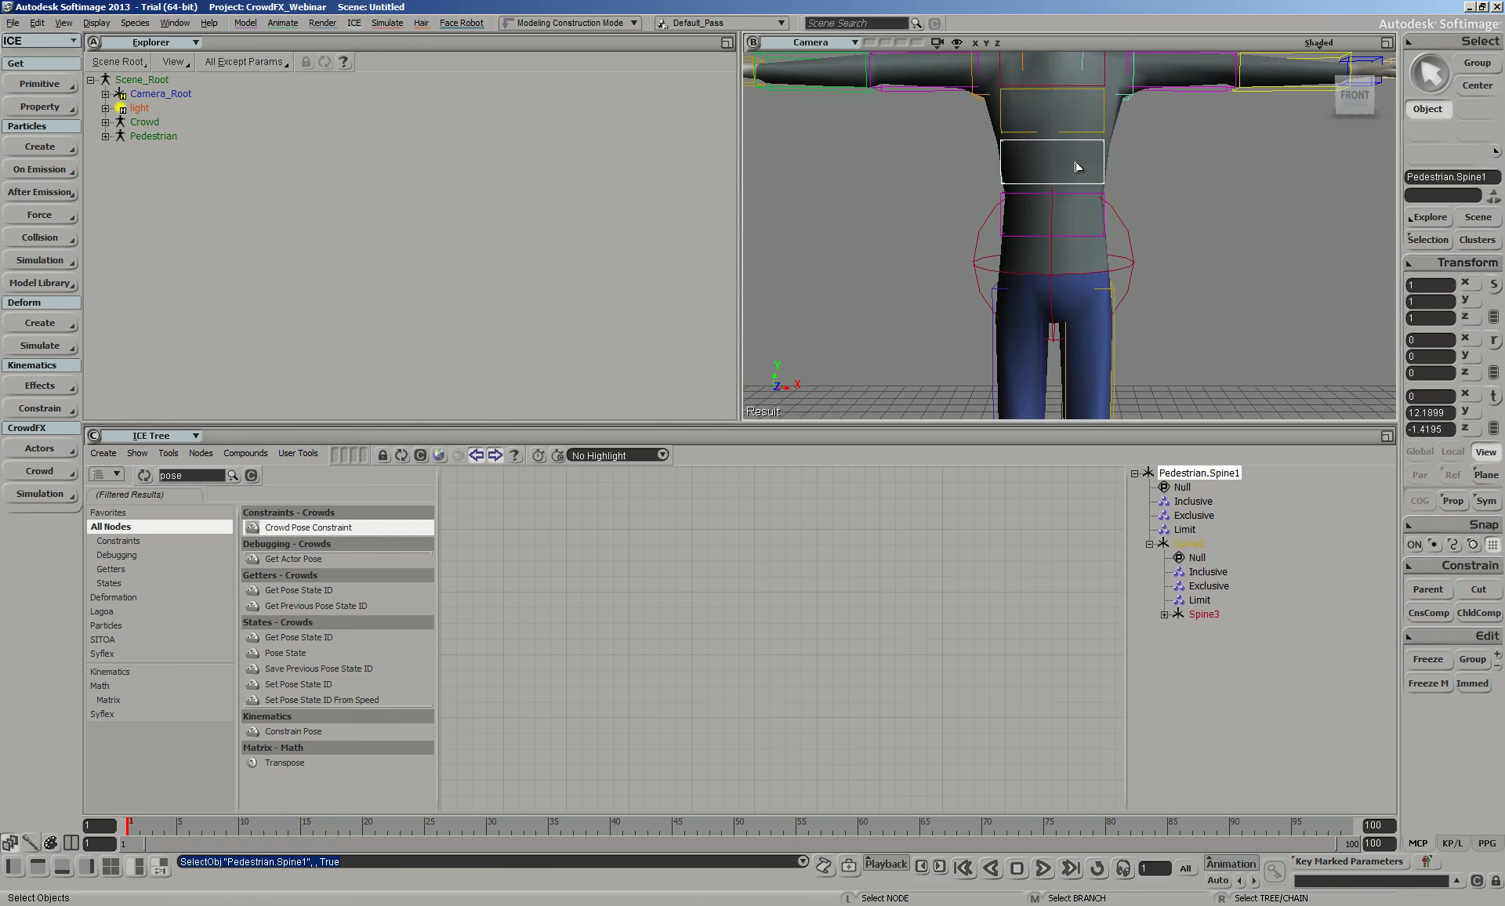
click(1077, 166)
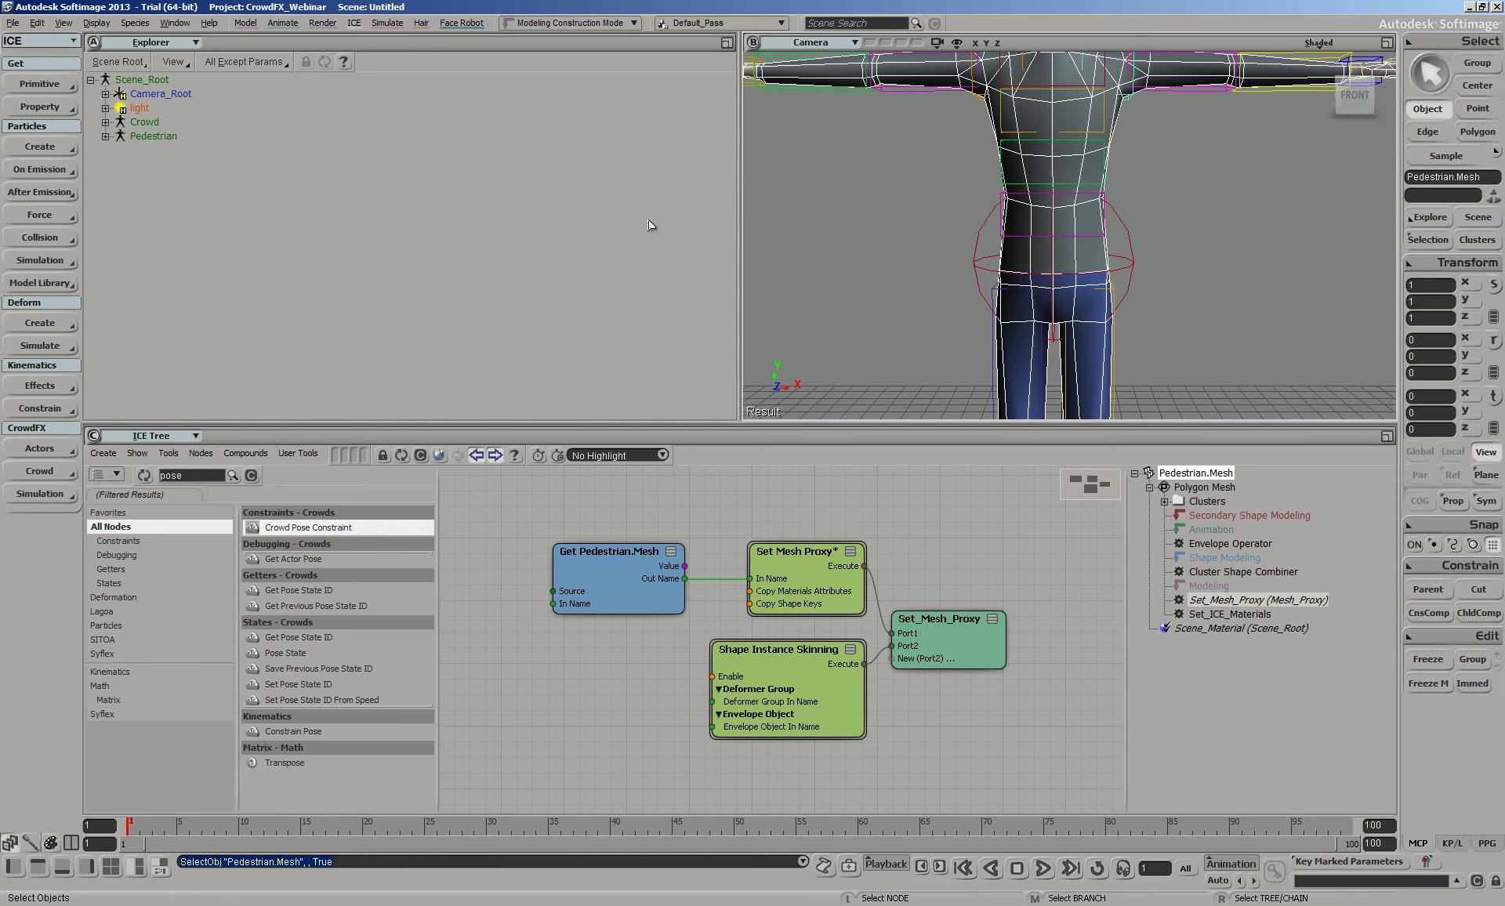
key(3)
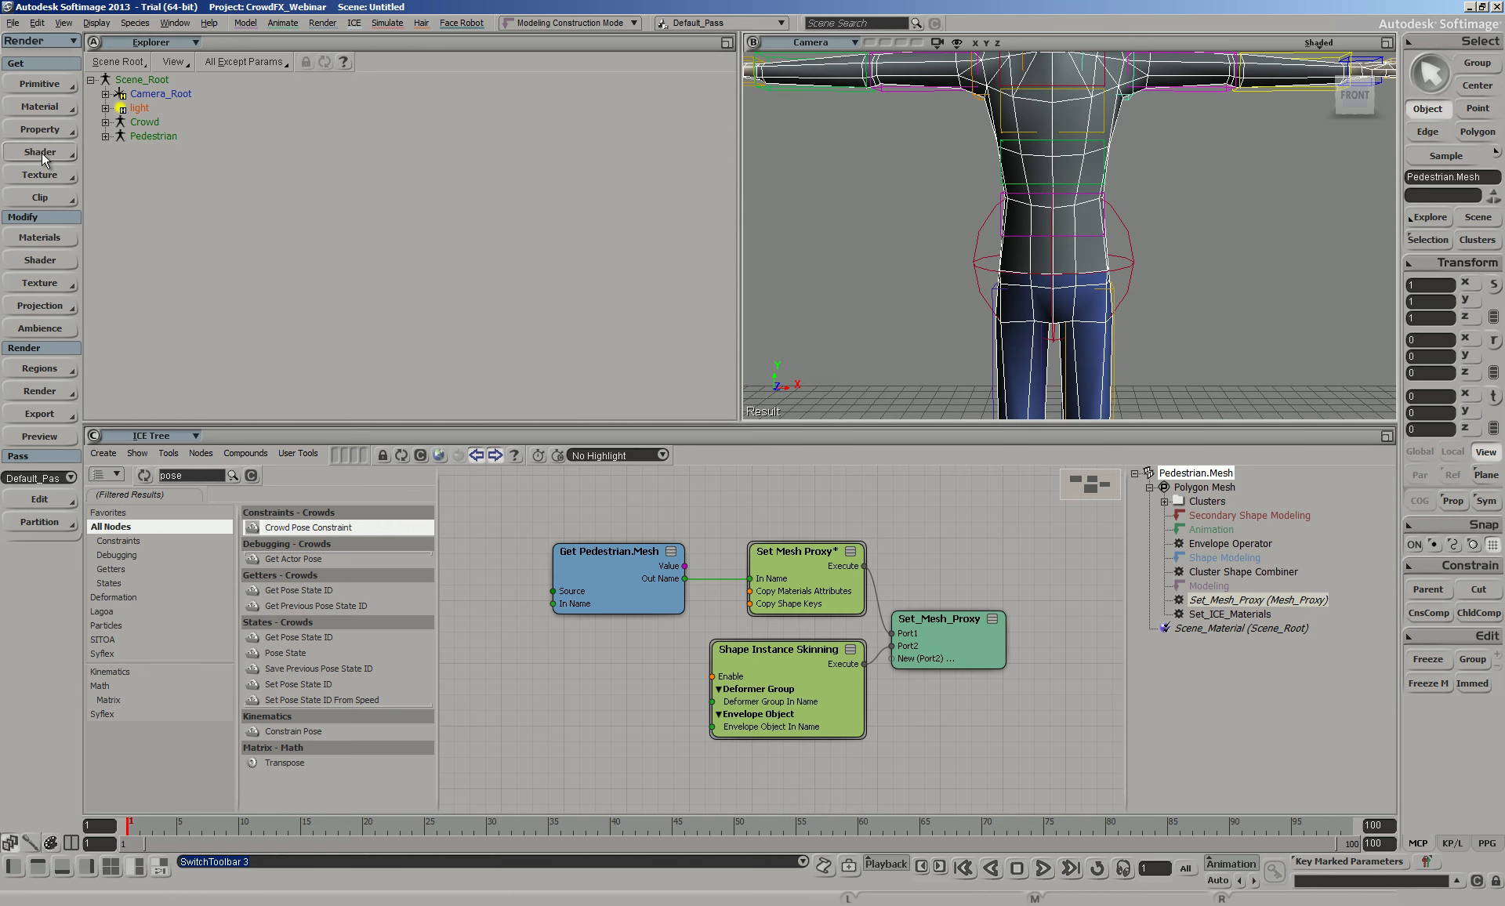
click(39, 238)
click(302, 122)
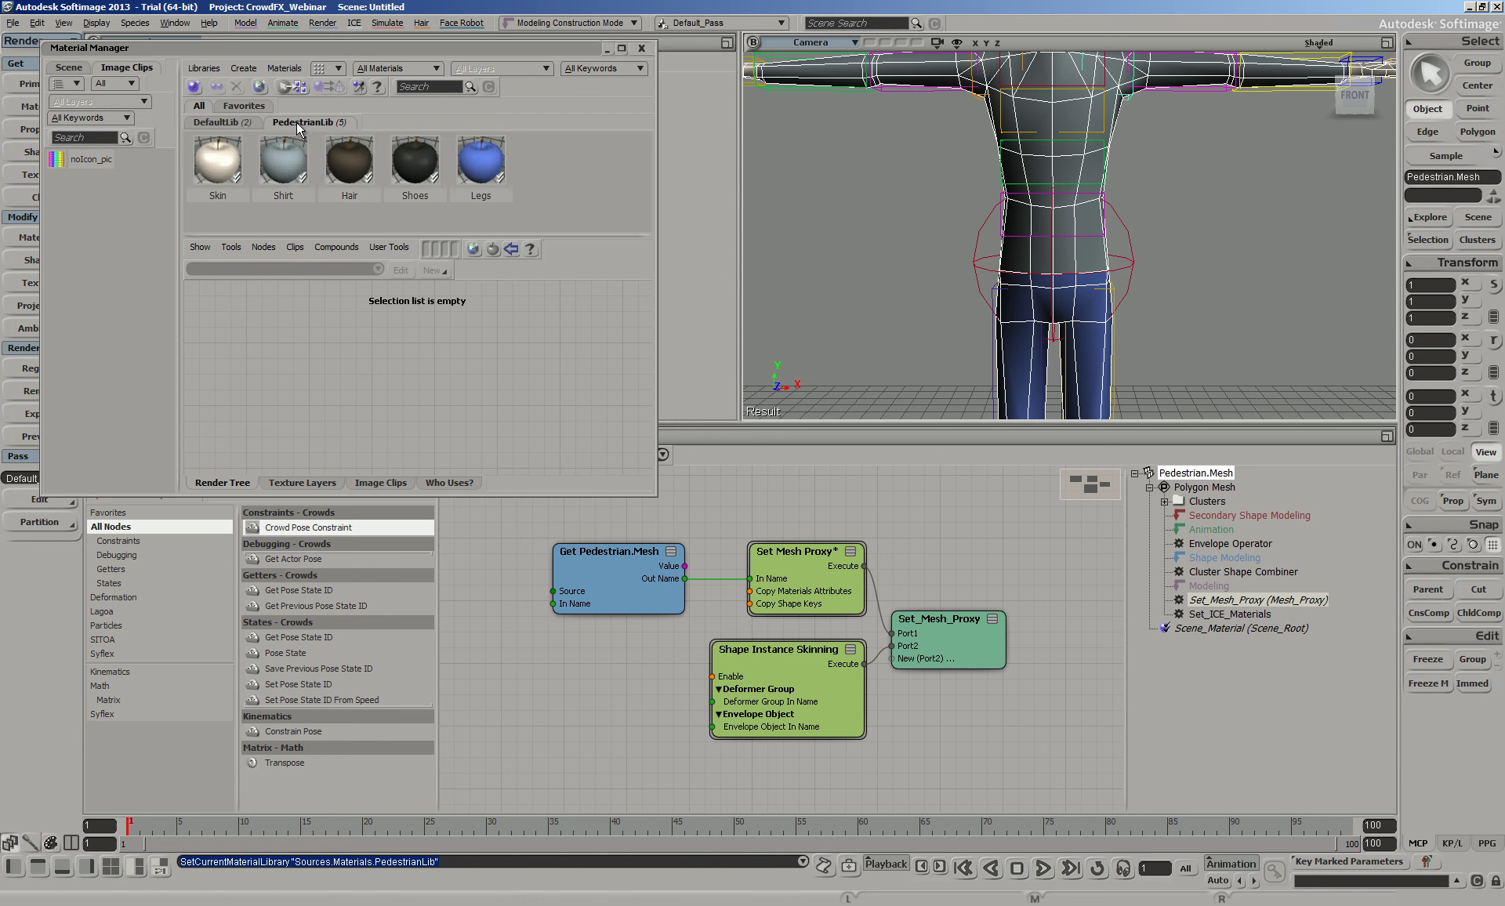
Make the Shirt material purple by setting the green channel of its Phong diffuse and ambient colors to 0
click(283, 168)
double_click(380, 346)
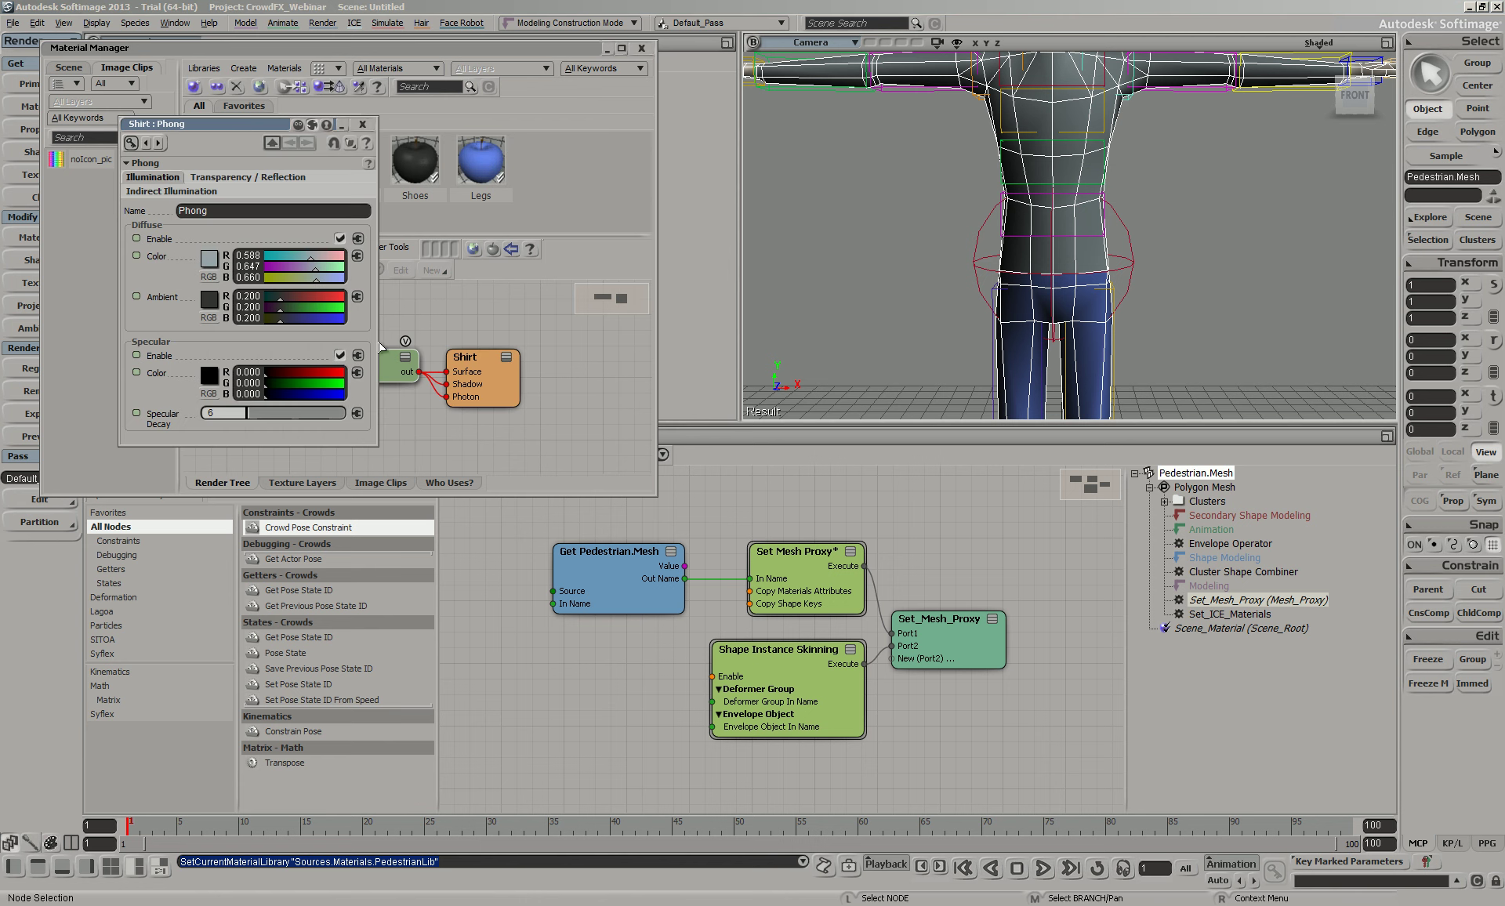
drag(285, 266, 265, 307)
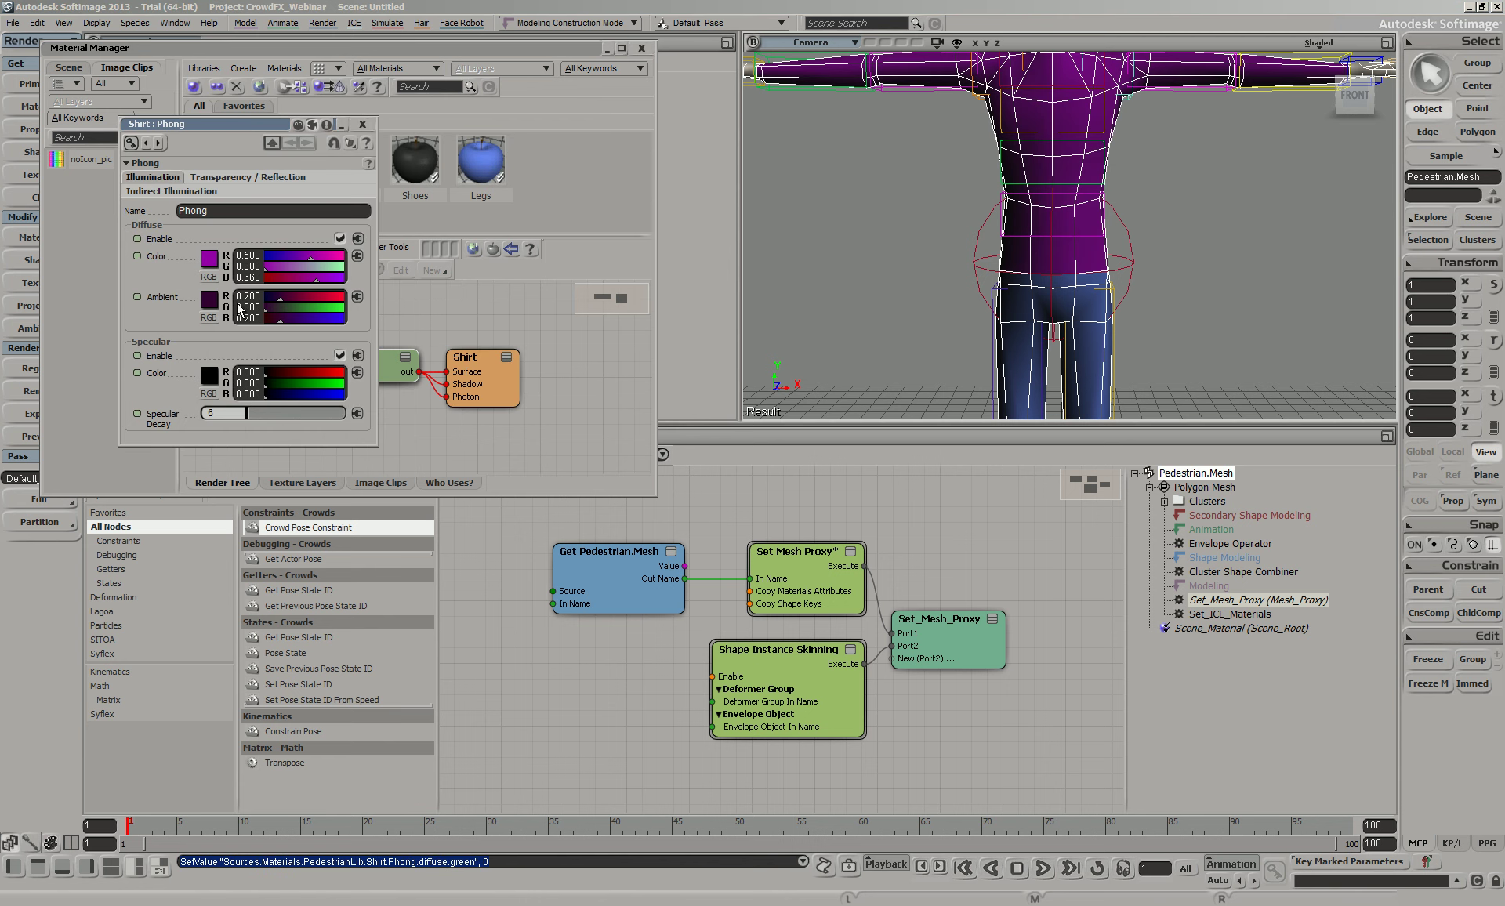
click(365, 123)
scroll(1226, 223, down, 5)
middle_drag(1212, 313, 1207, 290)
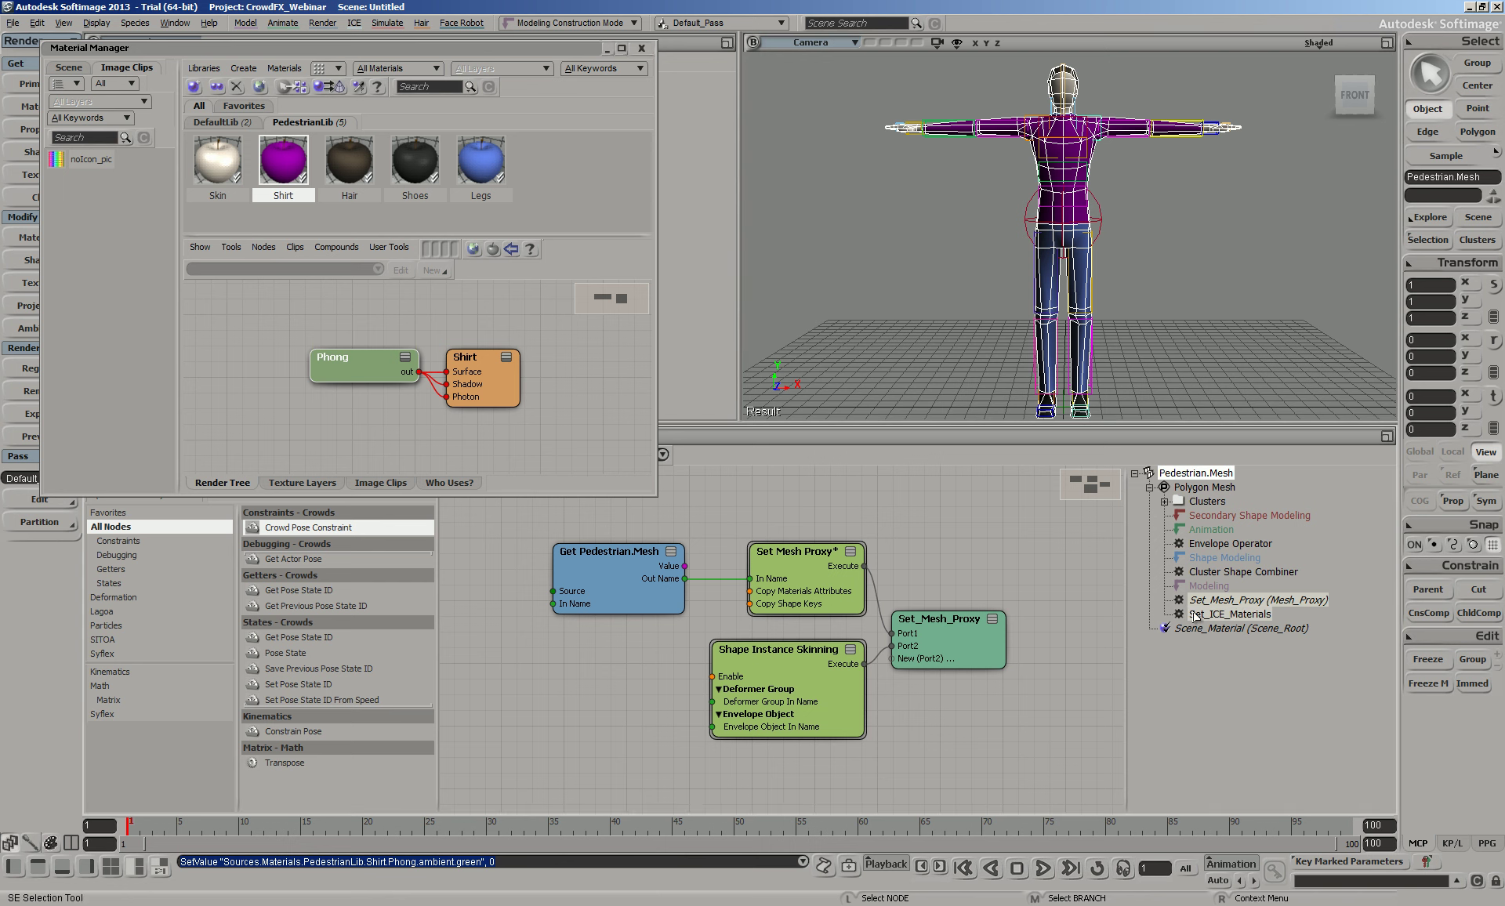
Delete the Set_Mesh_Proxy and Set_ICE_Materials trees from the pedestrian mesh, deselect it, and close the Material Manager
click(1214, 625)
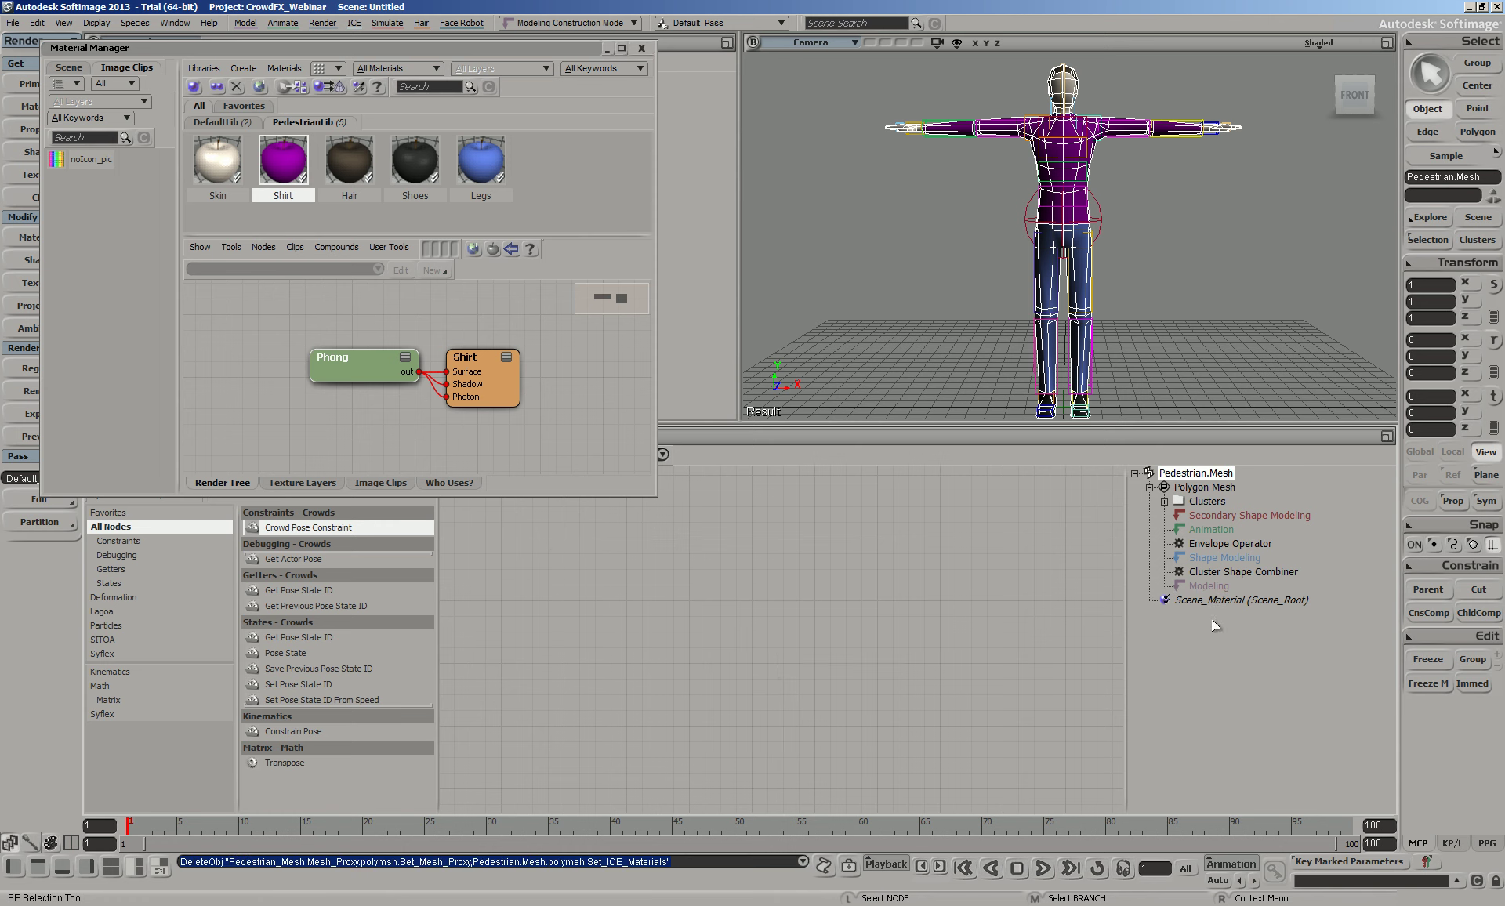
click(1326, 231)
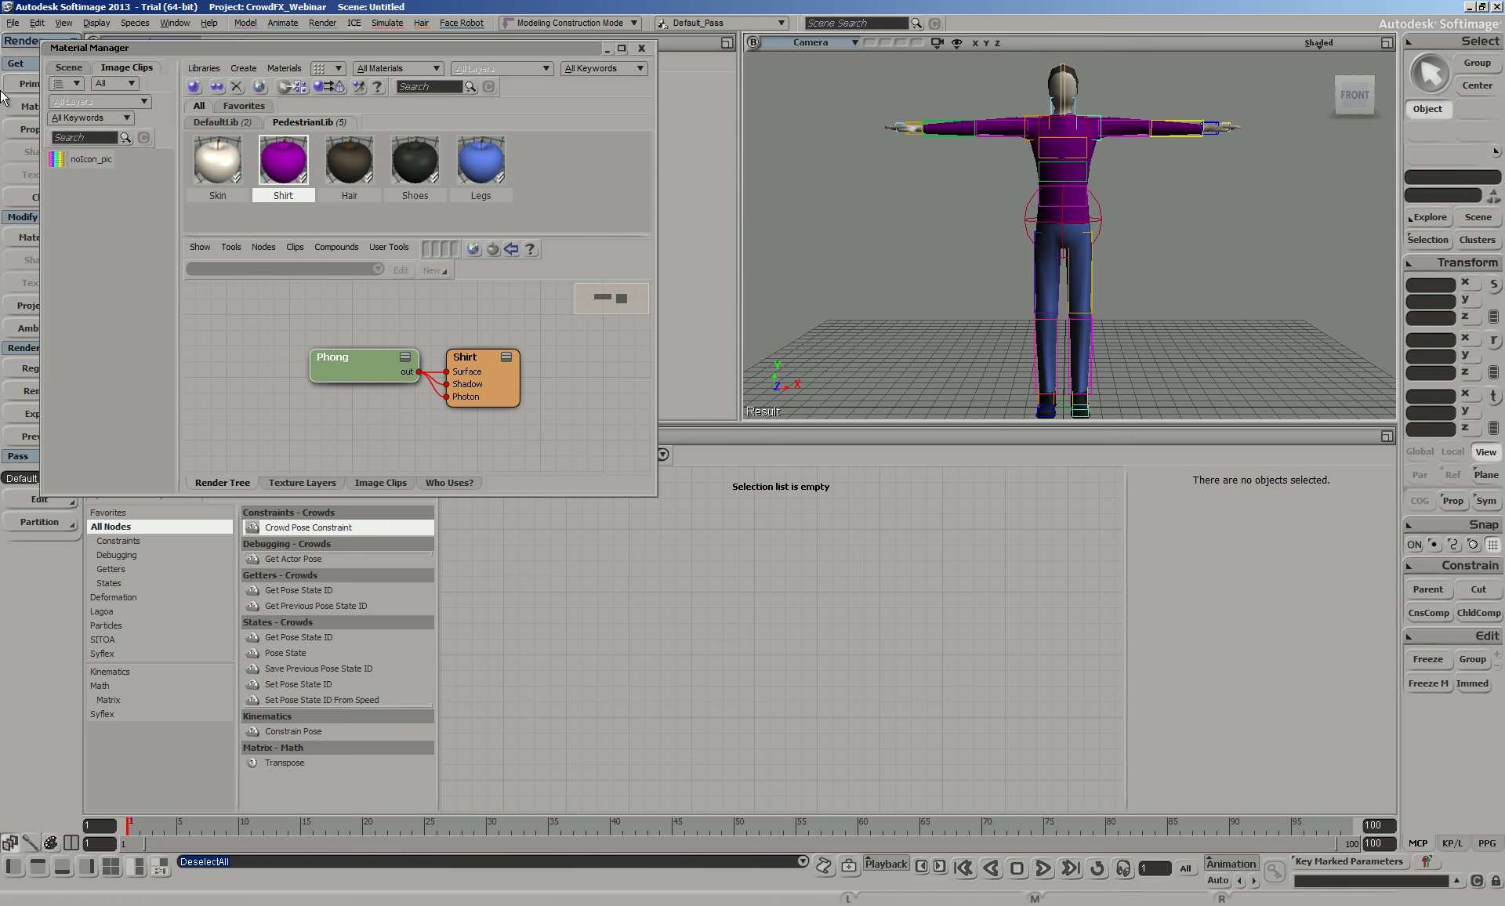
click(641, 48)
click(12, 22)
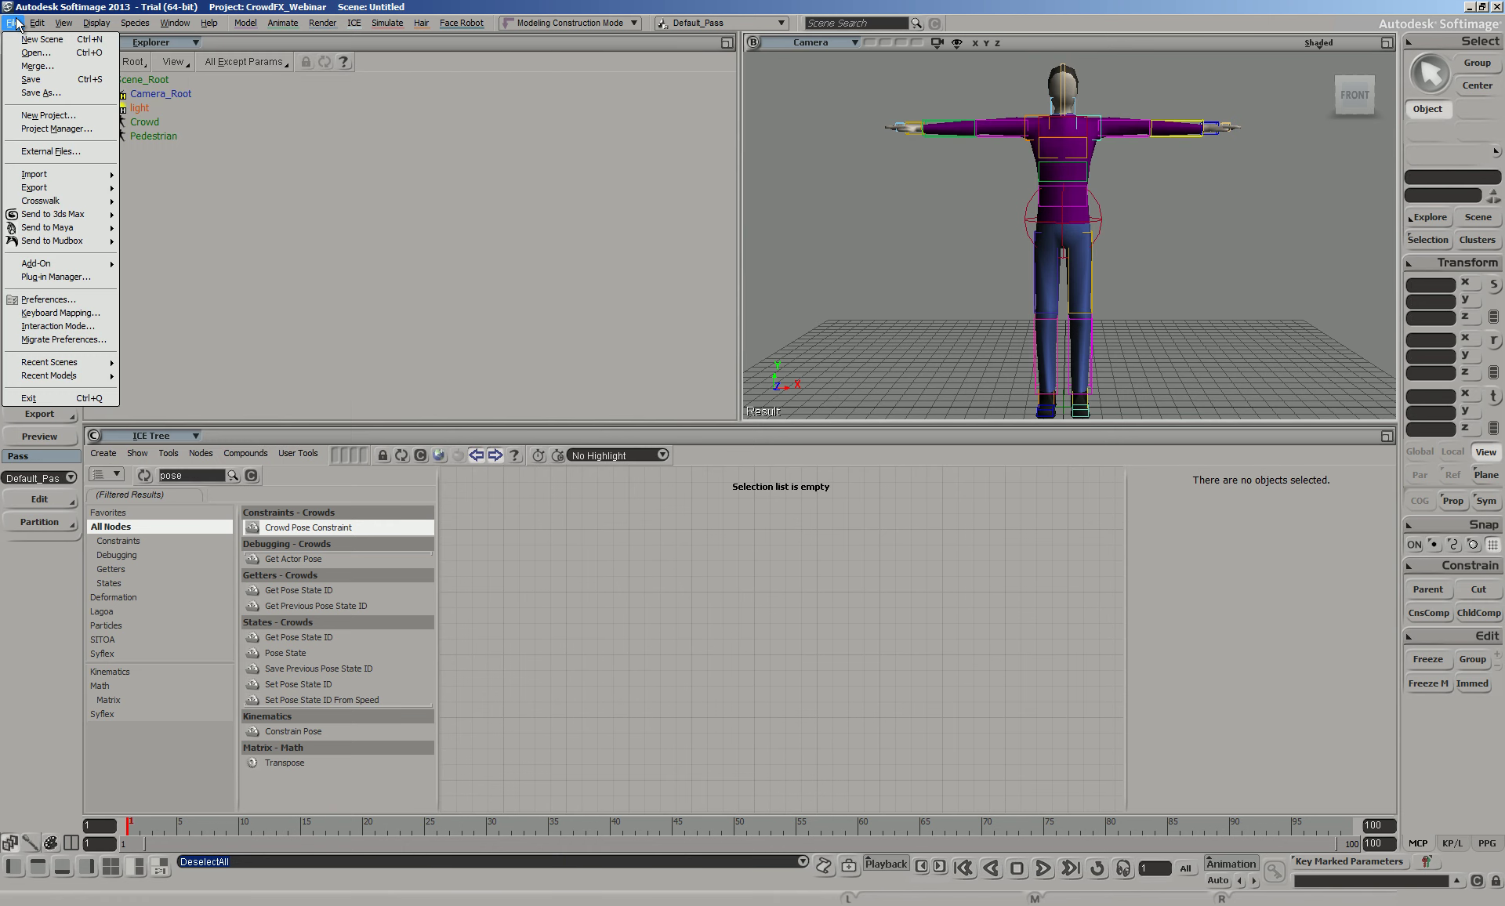
mouse_move(37, 190)
click(150, 188)
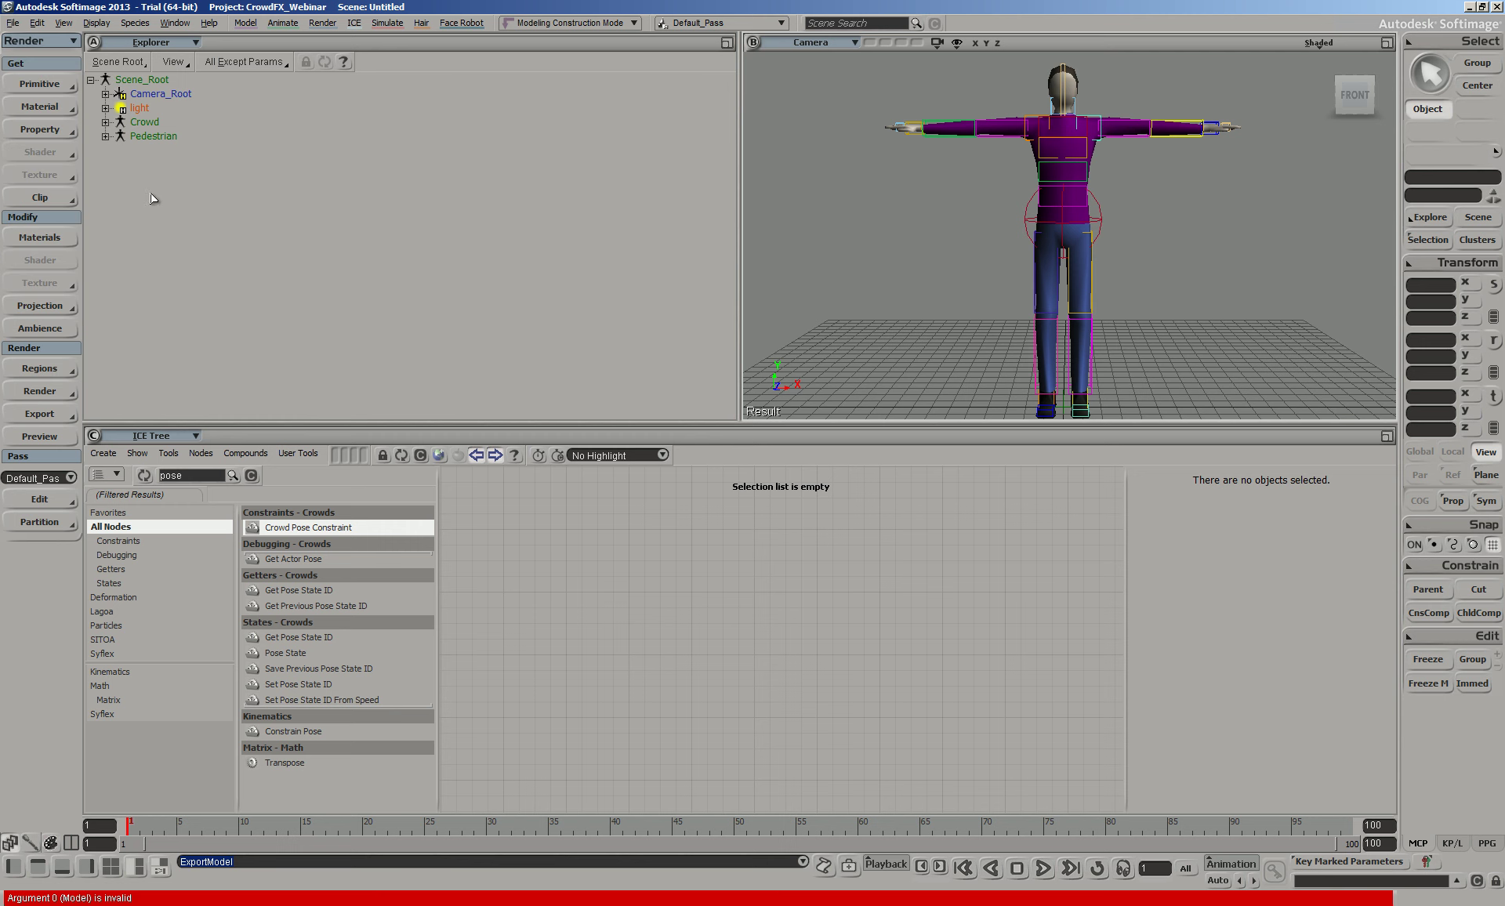
Branch-select the Pedestrian model and export it as Pedestrian-purple to the project's Models folder, replacing the existing file
key(8)
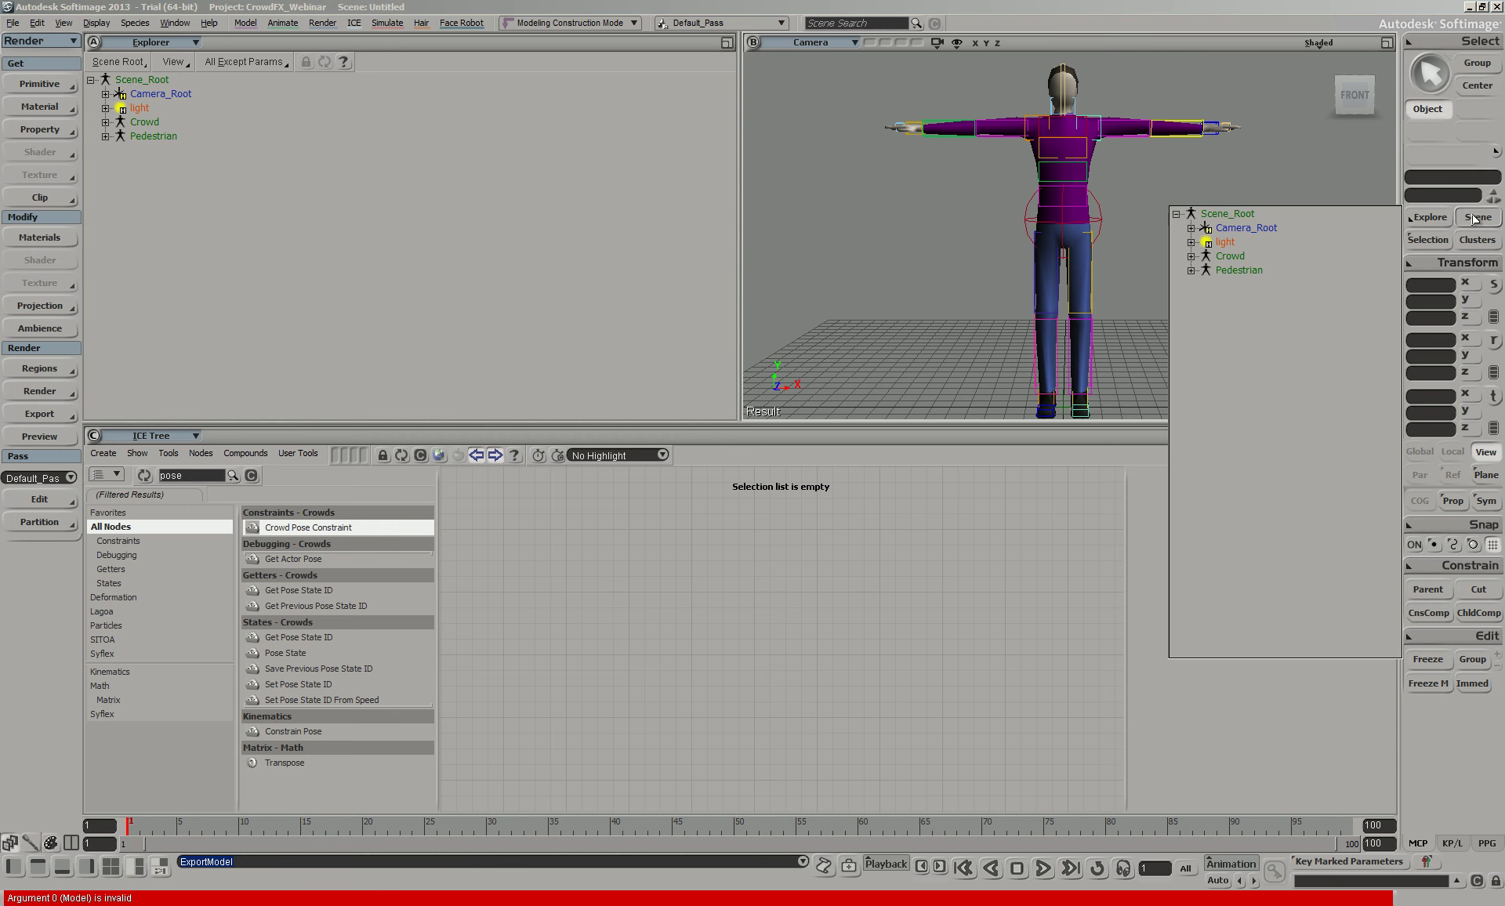
middle_click(1240, 271)
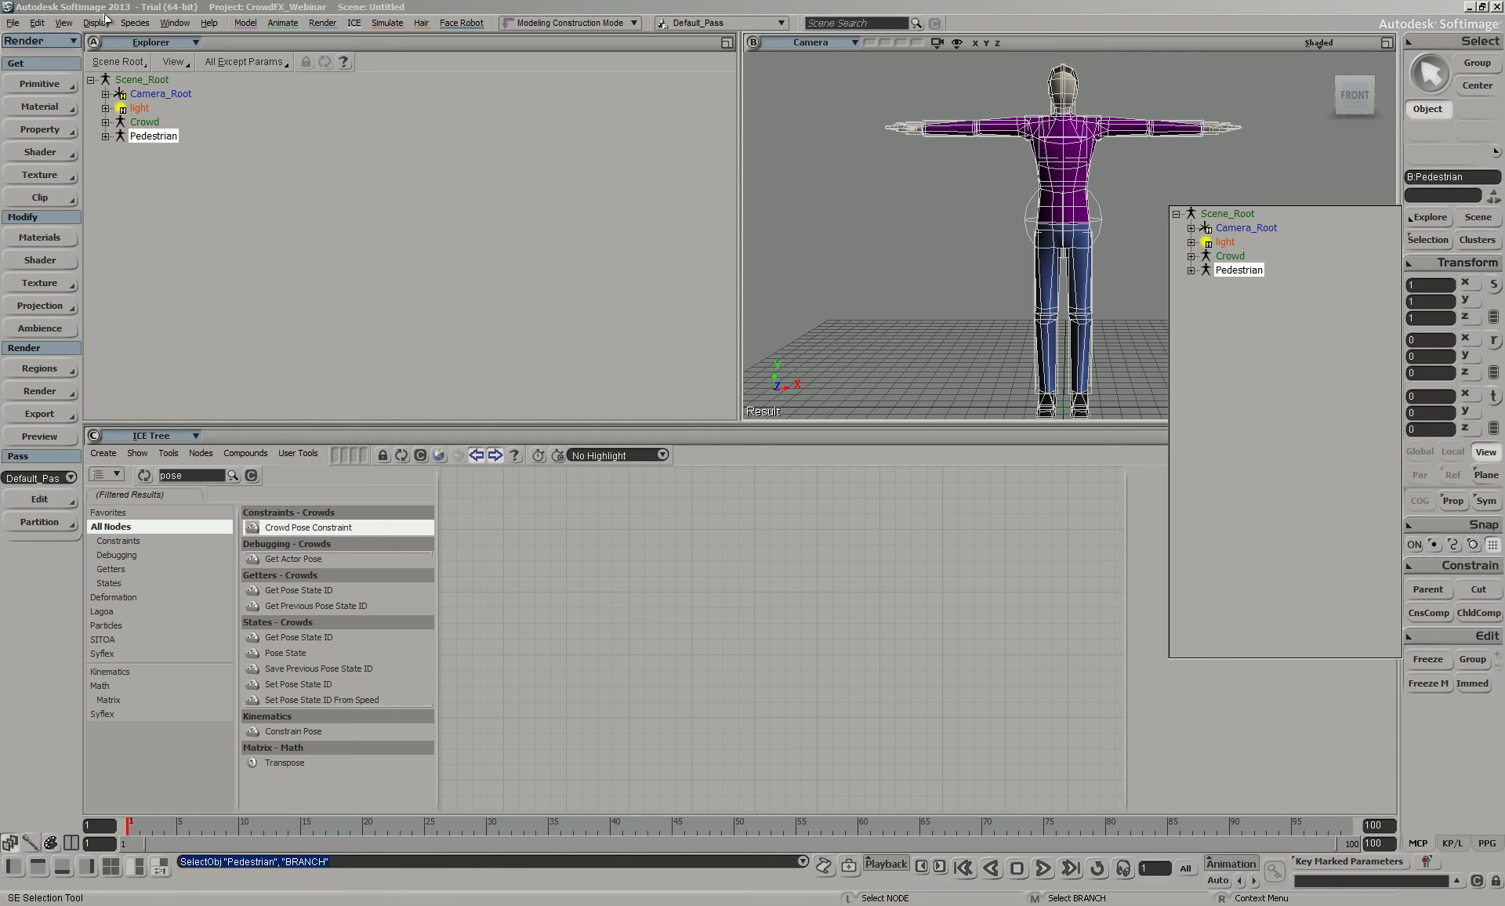
click(12, 24)
mouse_move(47, 181)
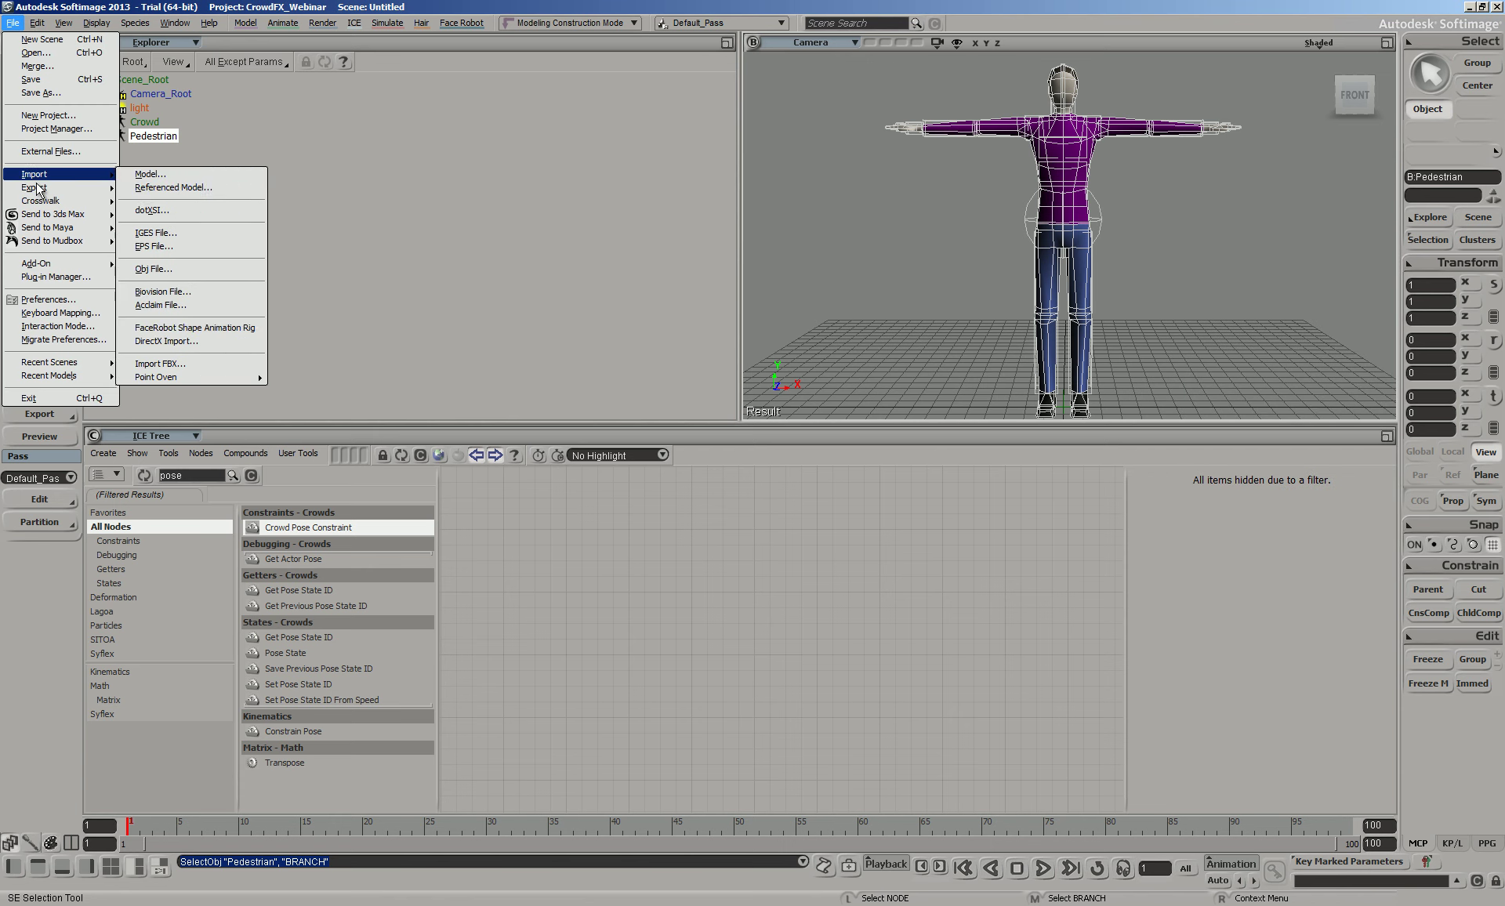
click(149, 188)
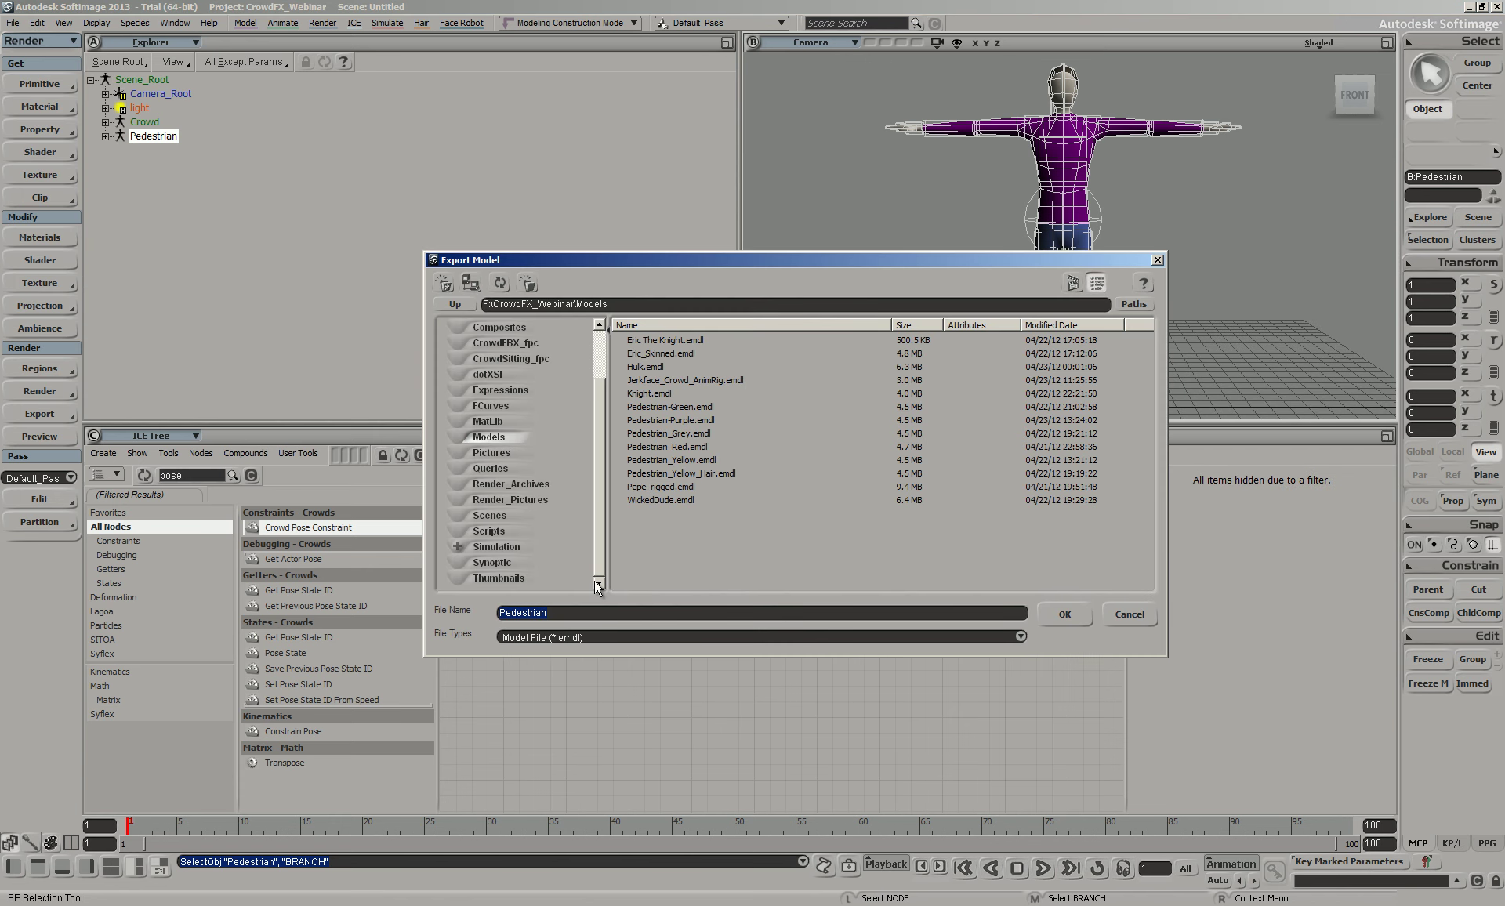
key(End)
key(BackSpace)
text(-purple)
key(Return)
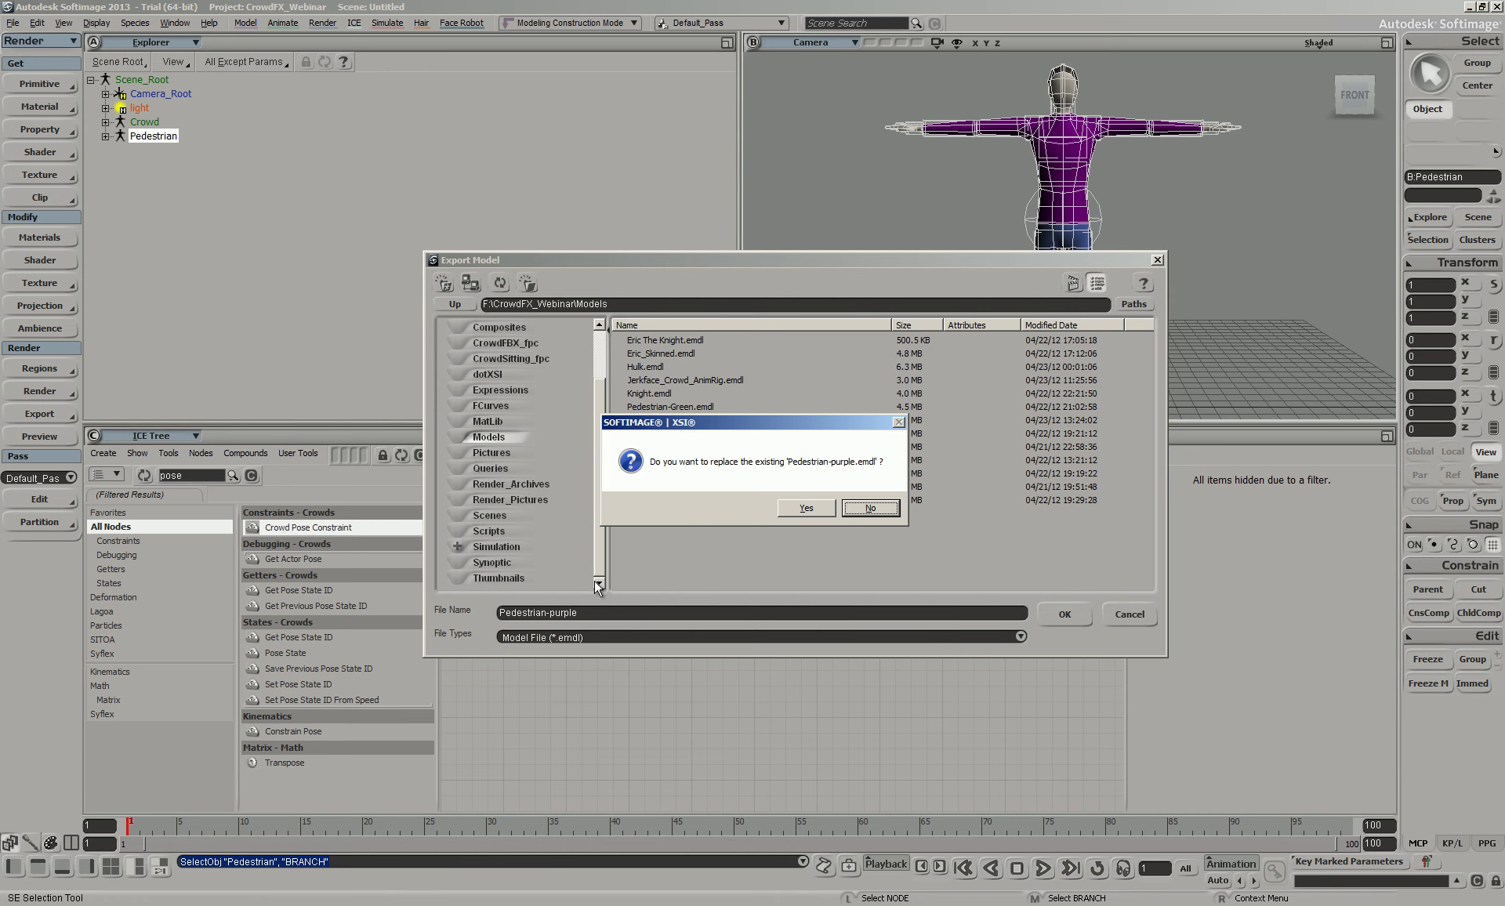
click(810, 509)
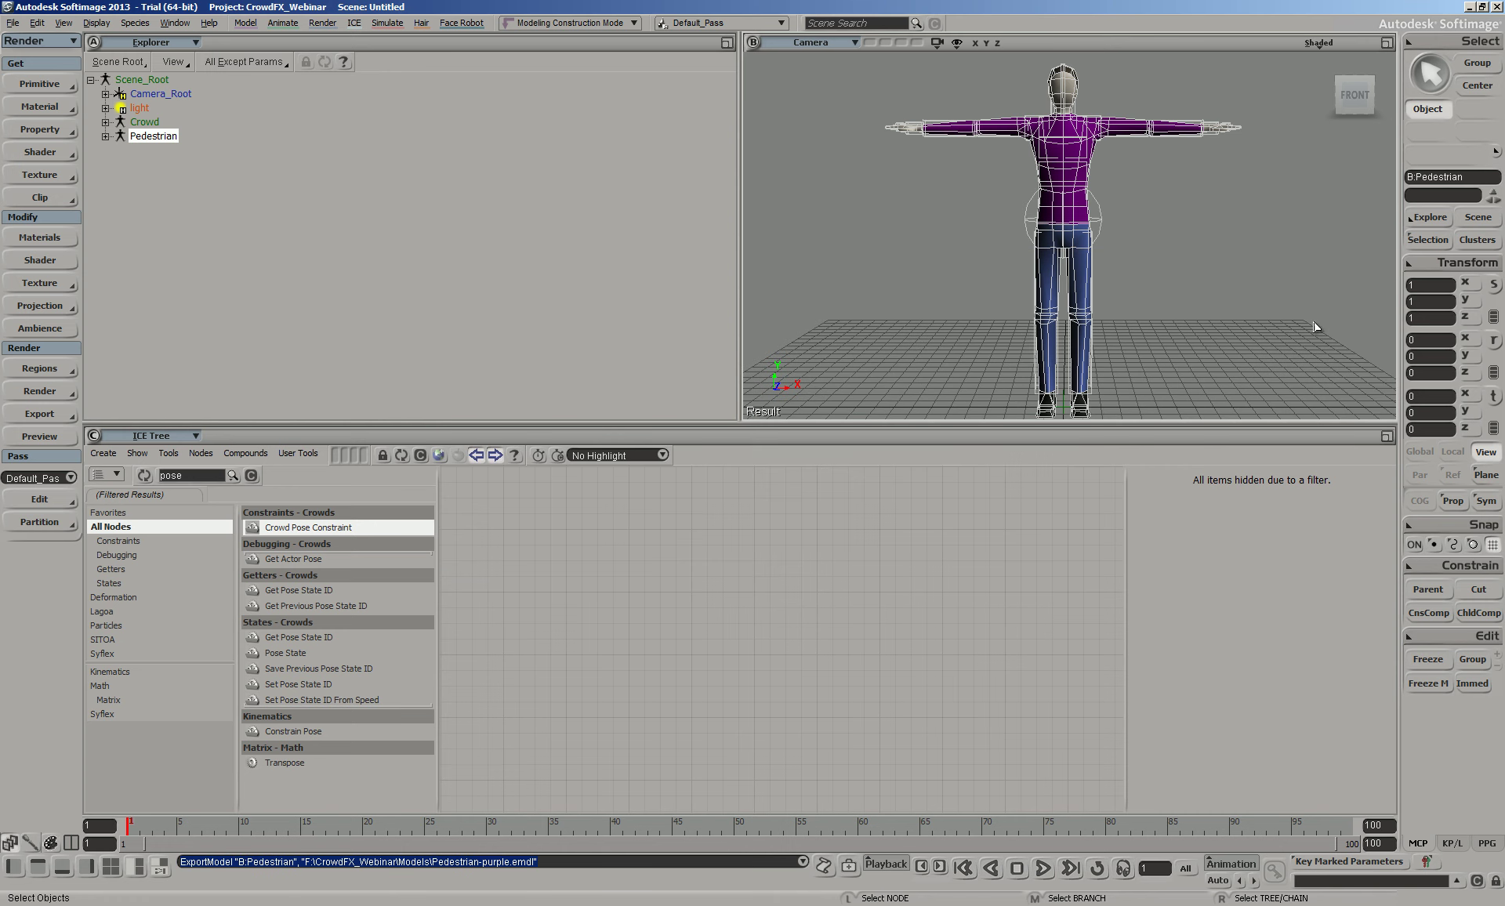
Maximize the camera view, frame the whole pedestrian in it, and leave the mesh deselected
click(1276, 304)
scroll(1277, 302, down, 2)
key(z)
drag(1191, 222, 1187, 213)
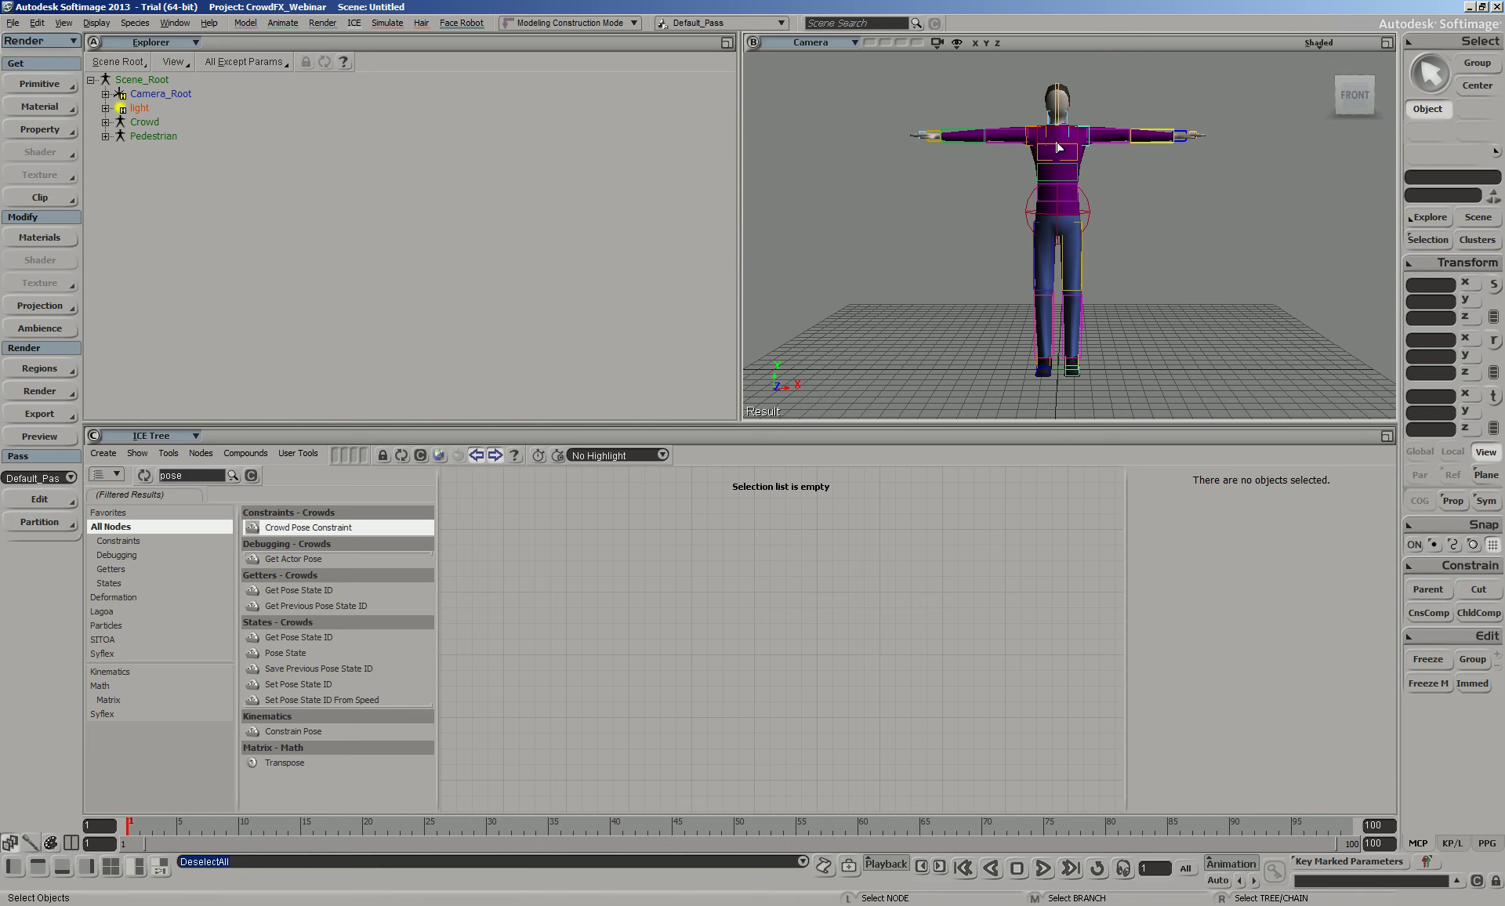
click(1087, 163)
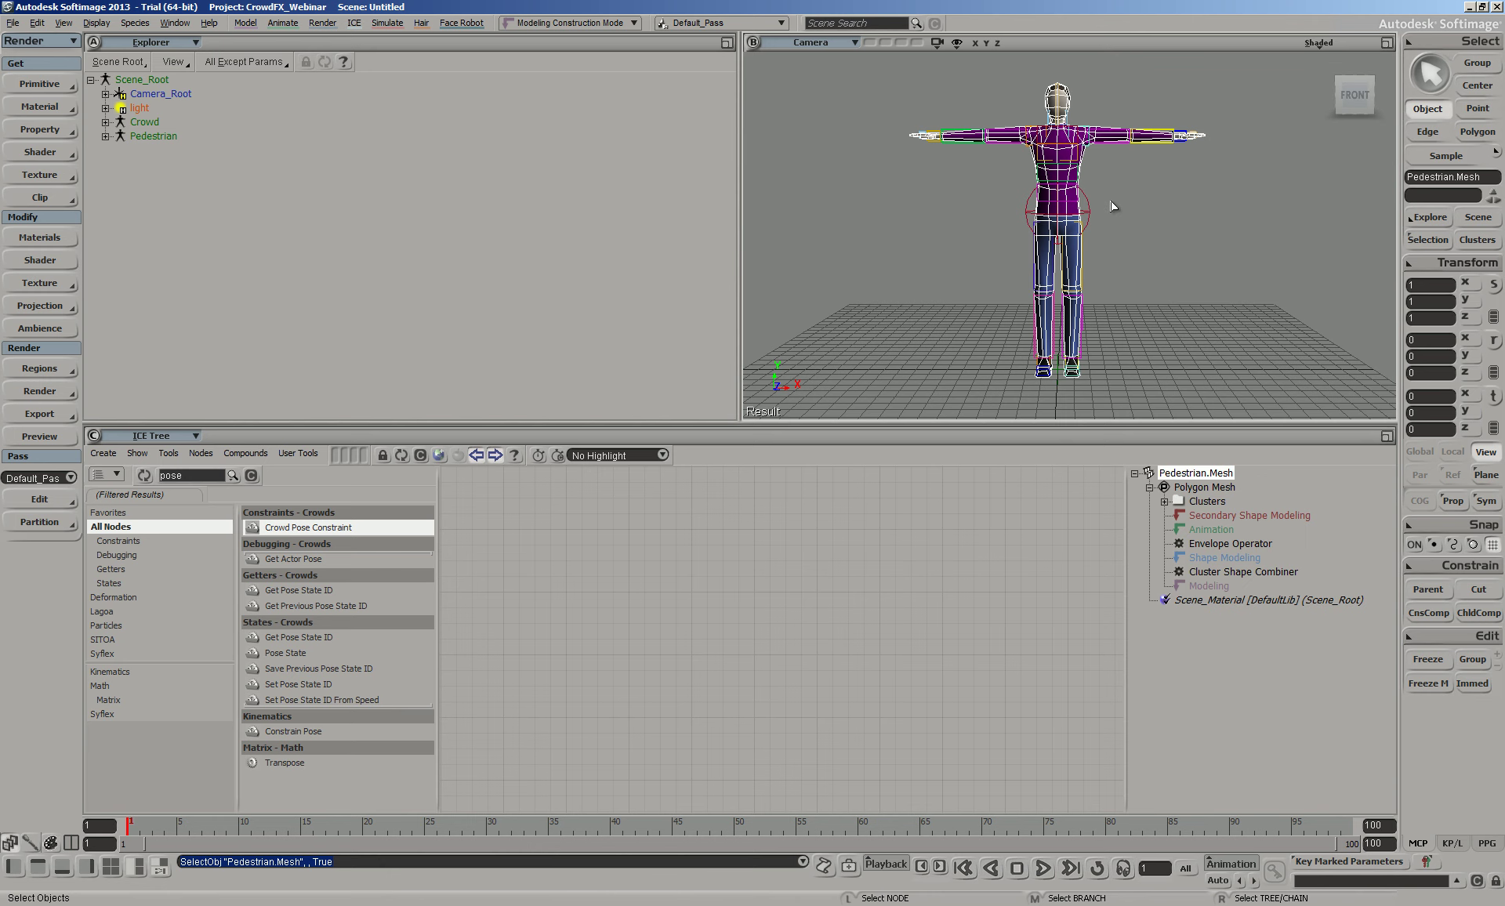
key(F12)
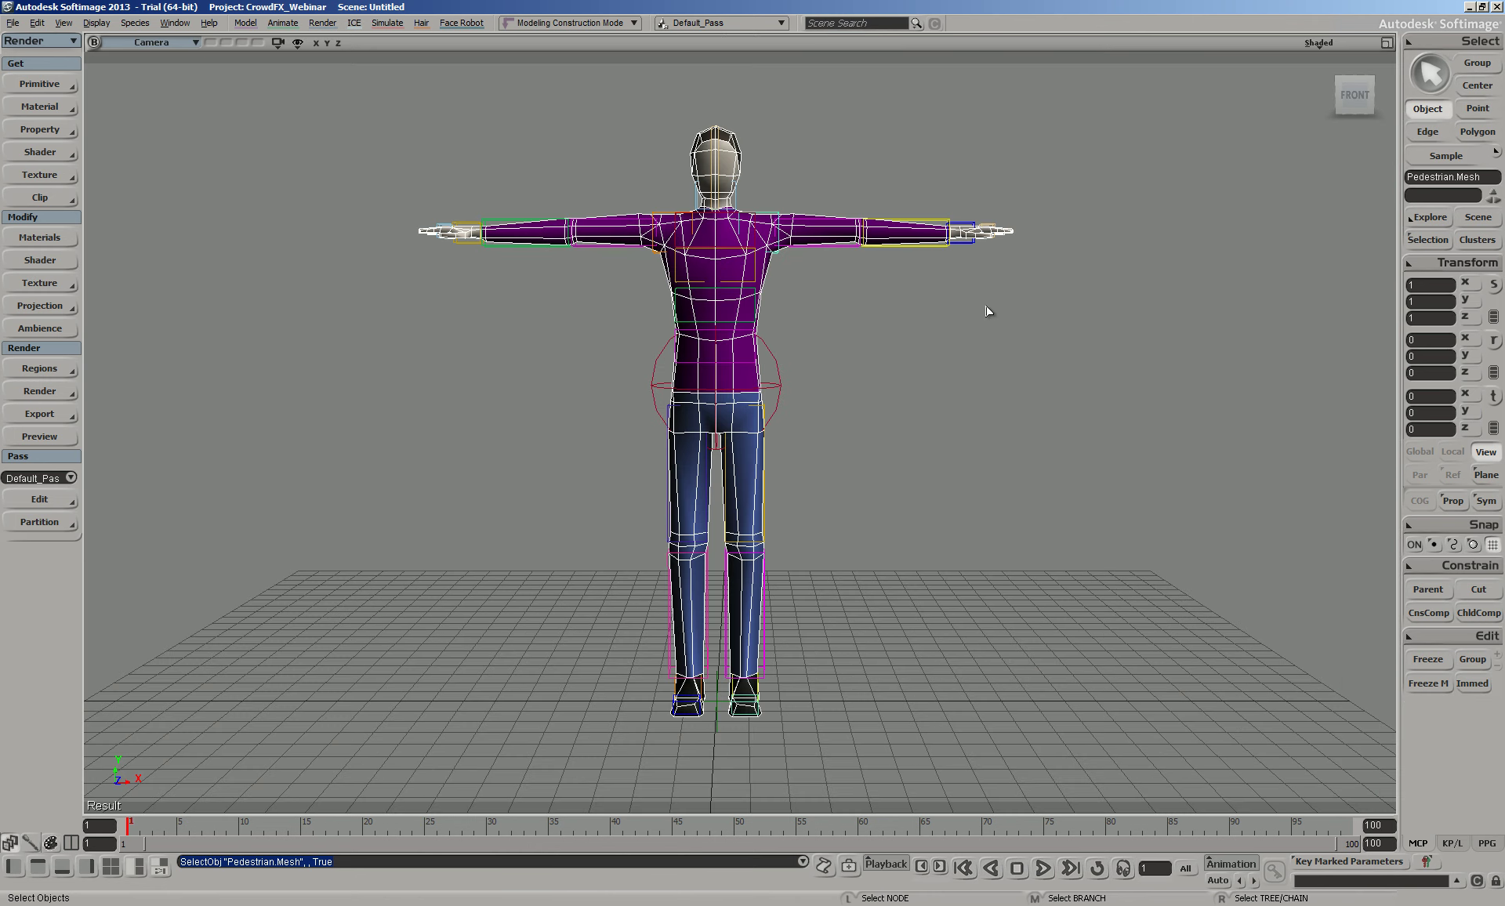
key(f)
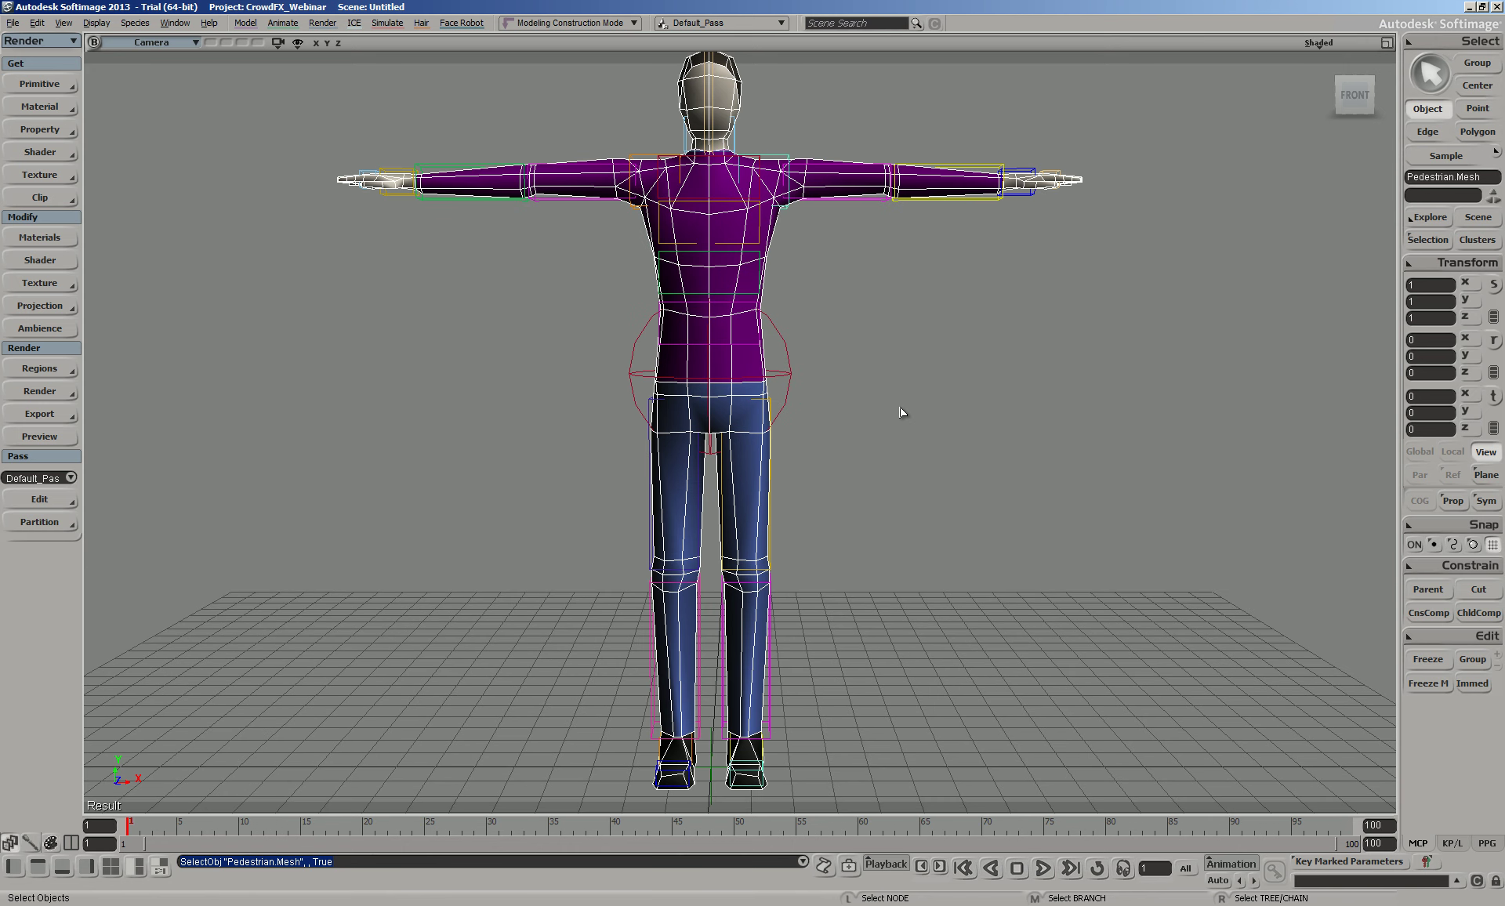
click(937, 365)
click(772, 208)
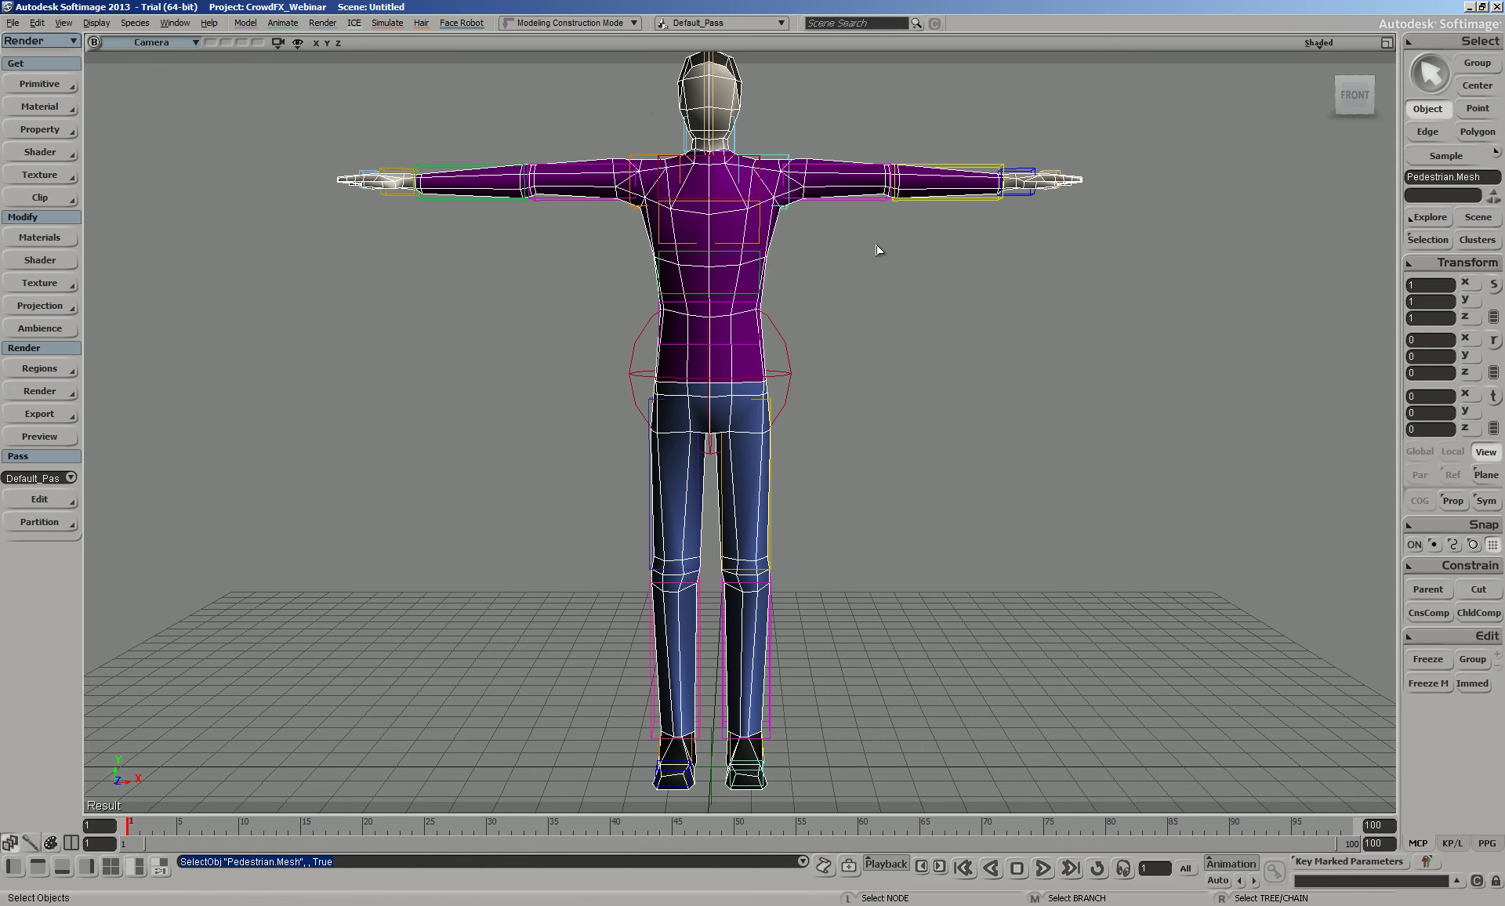
click(874, 310)
scroll(875, 309, down, 2)
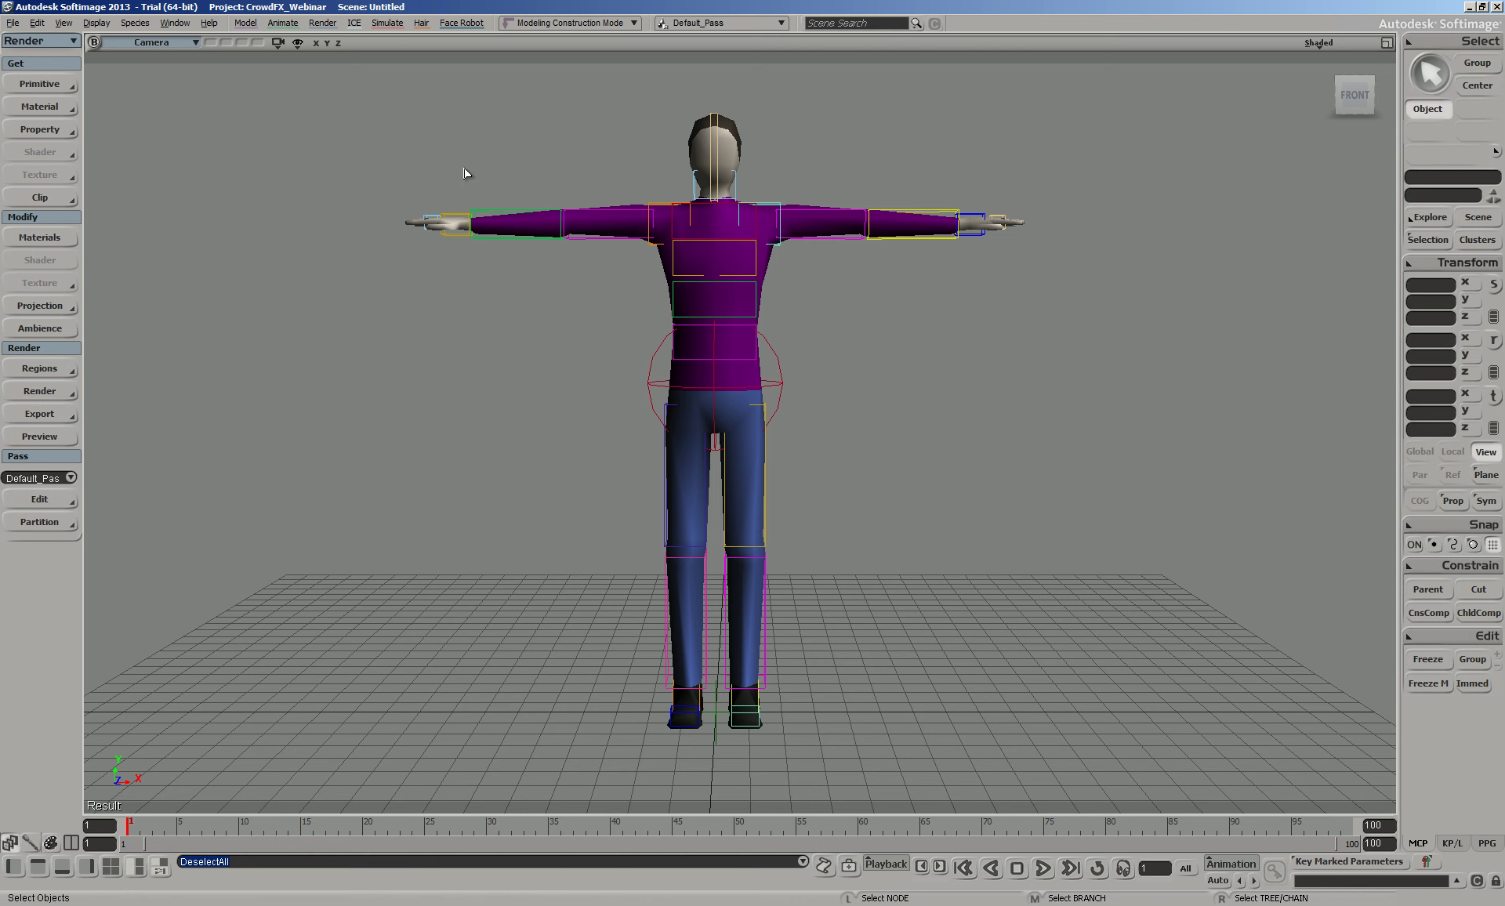
Import the male Species hominid proportion rig into the scene
click(137, 28)
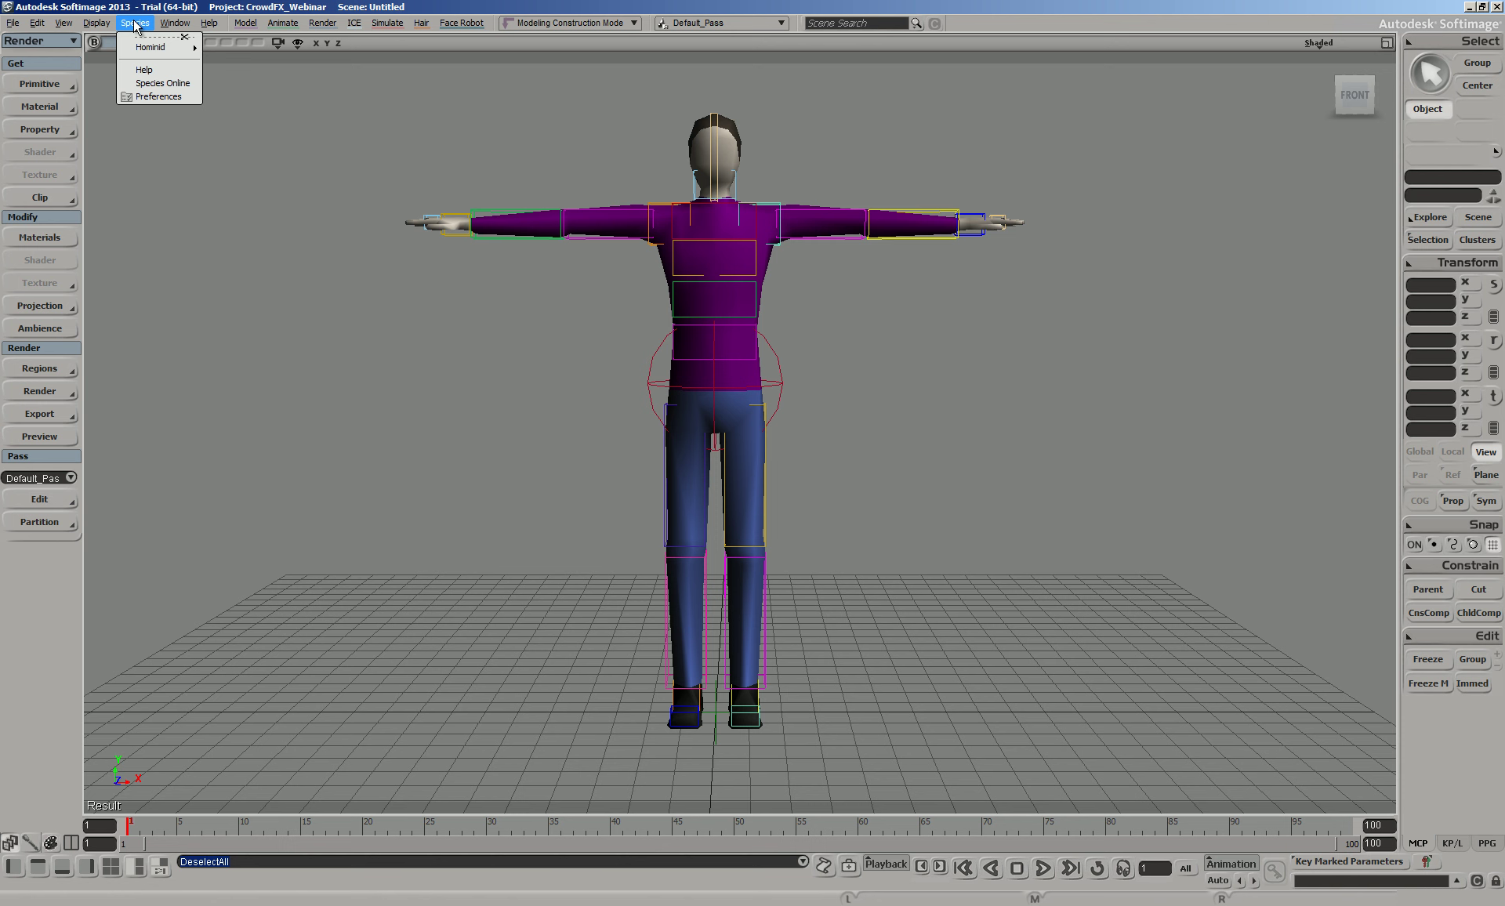
mouse_move(146, 55)
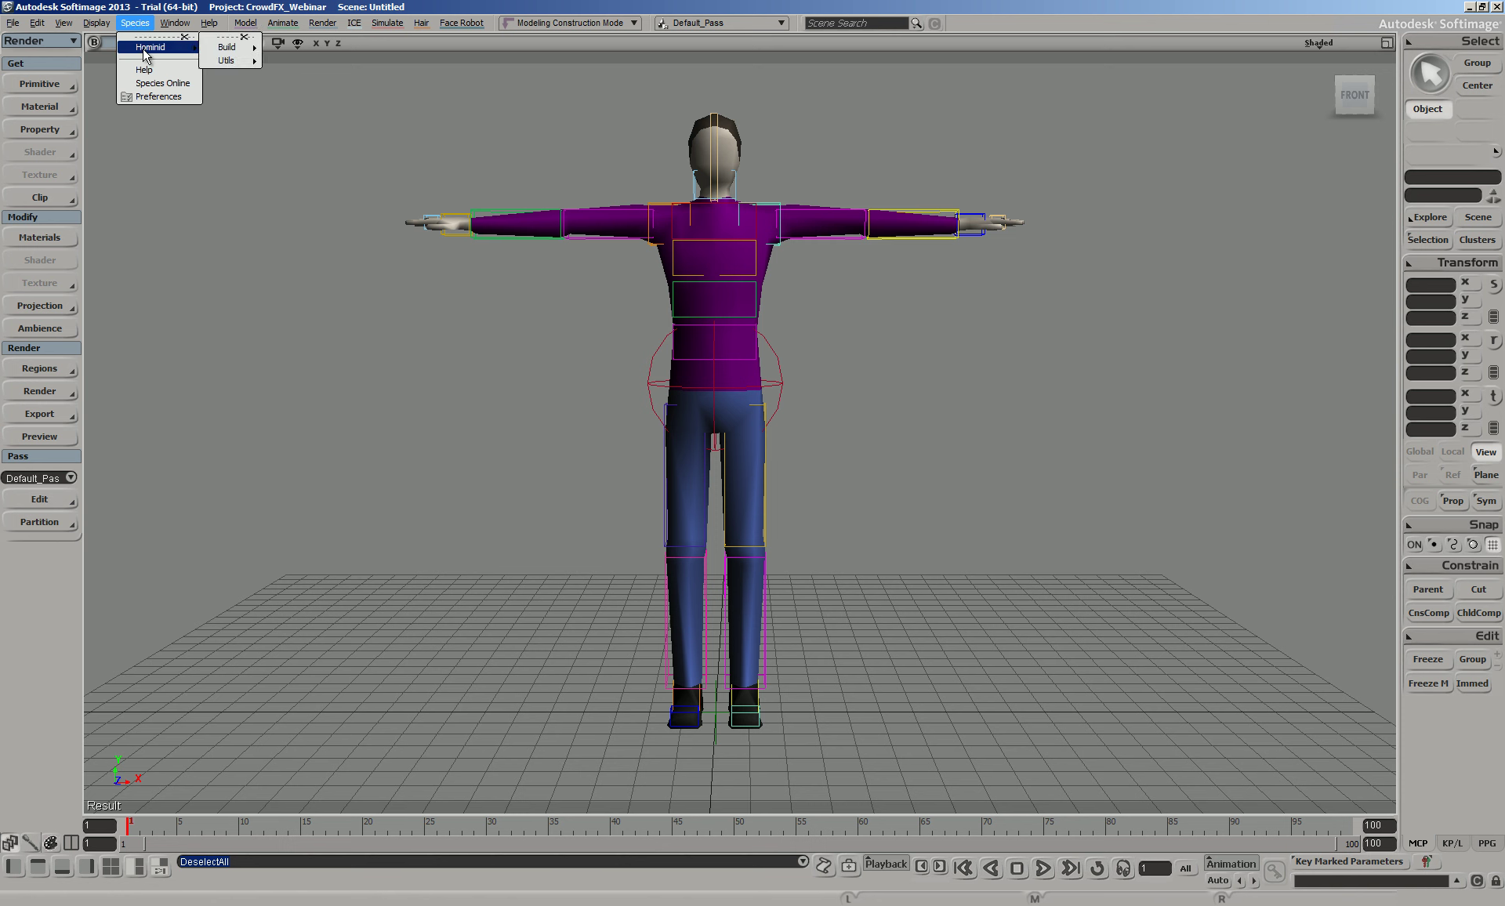
mouse_move(233, 53)
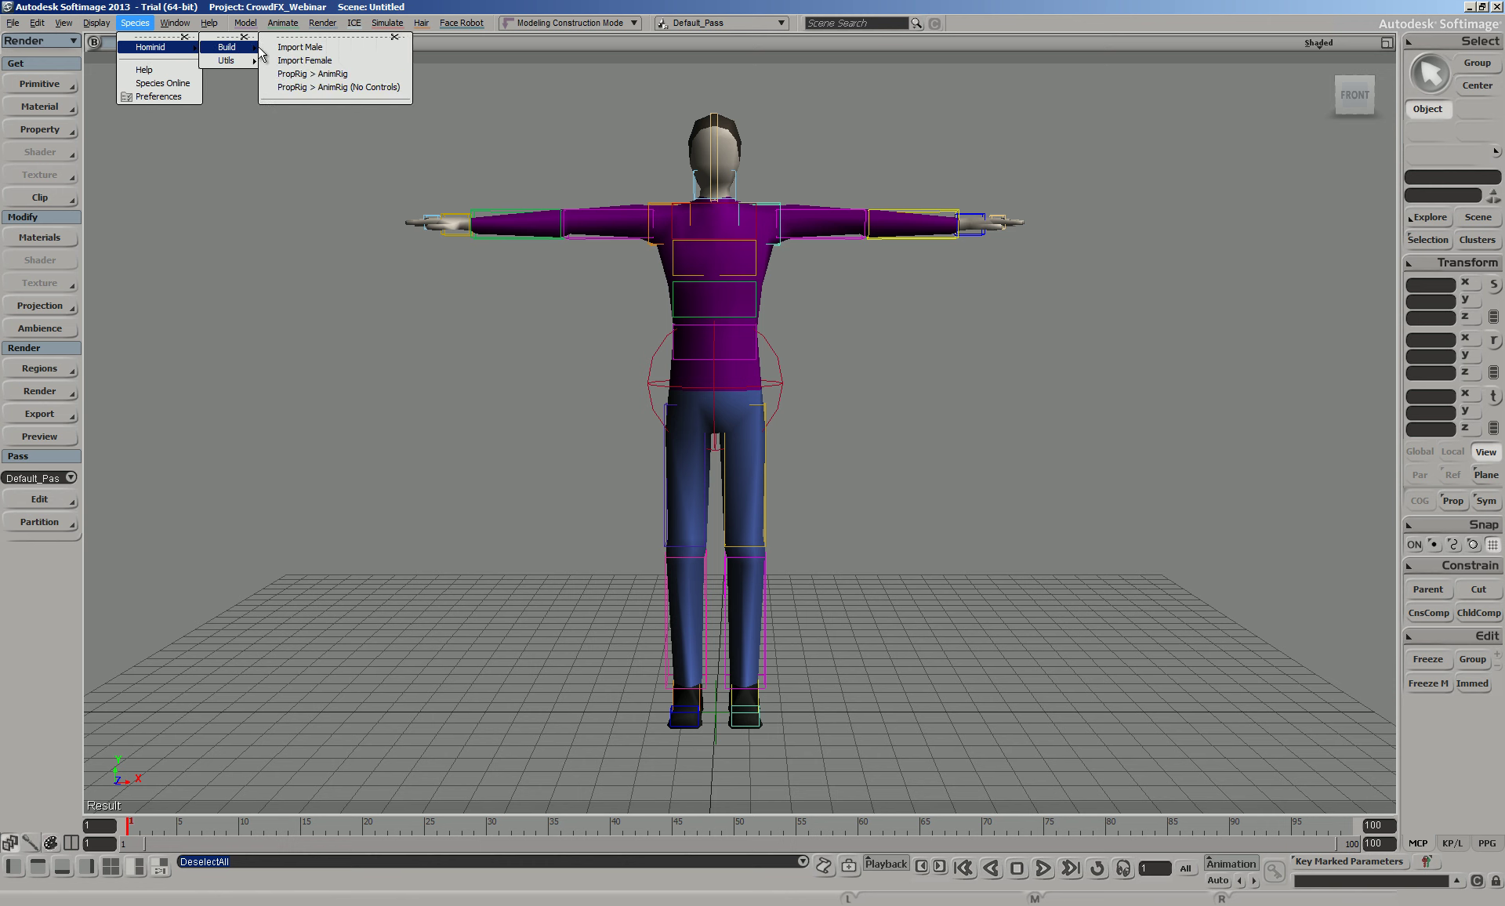
click(301, 49)
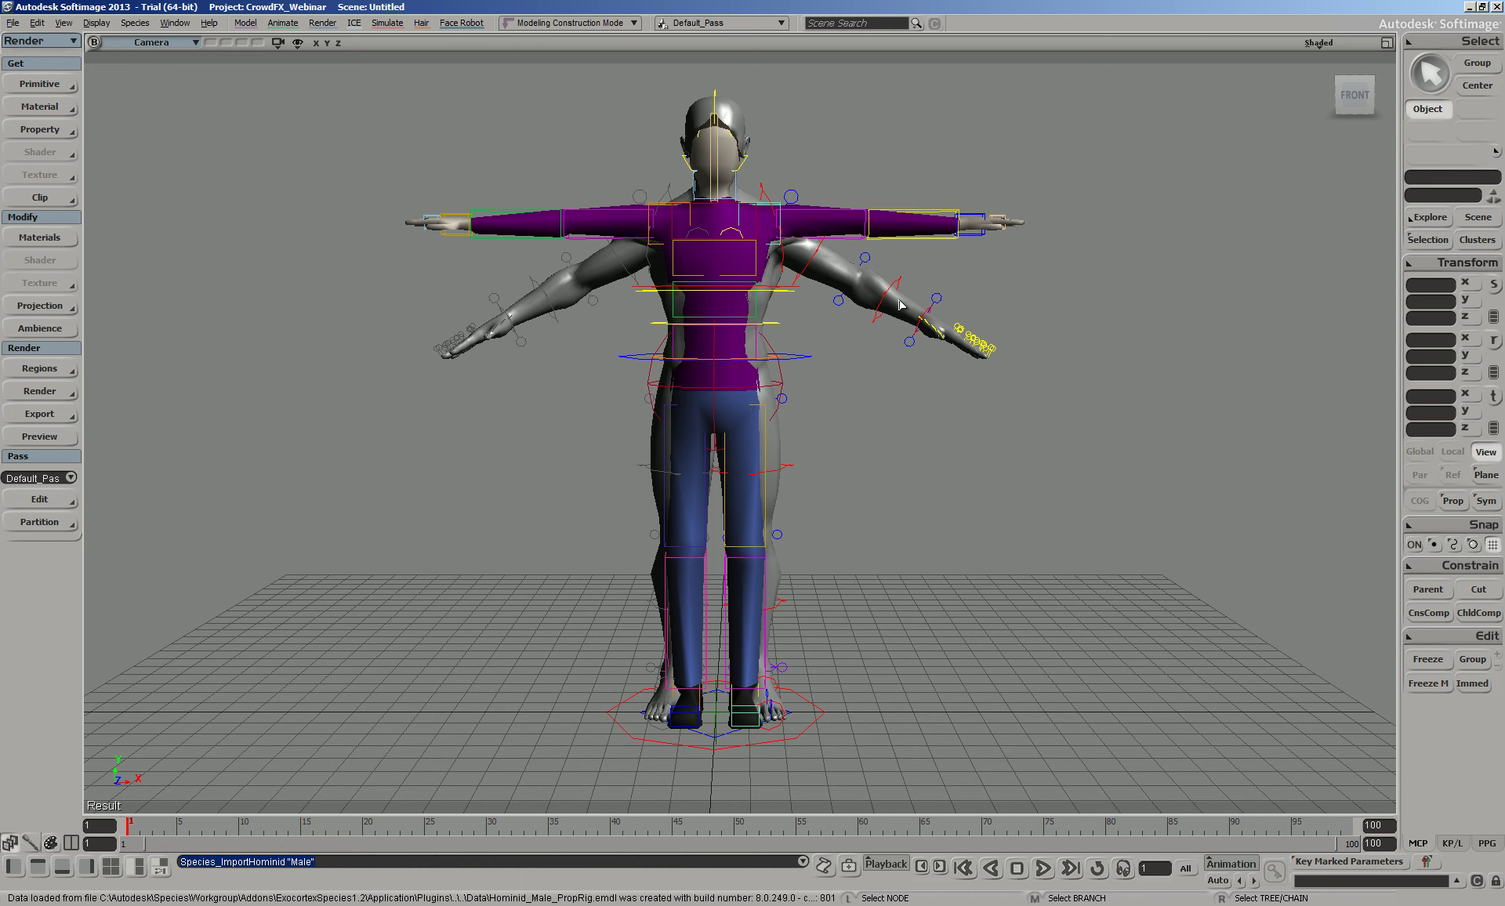
Branch-select the Pedestrian model in an Explorer window, hide it, and clear the selection
key(8)
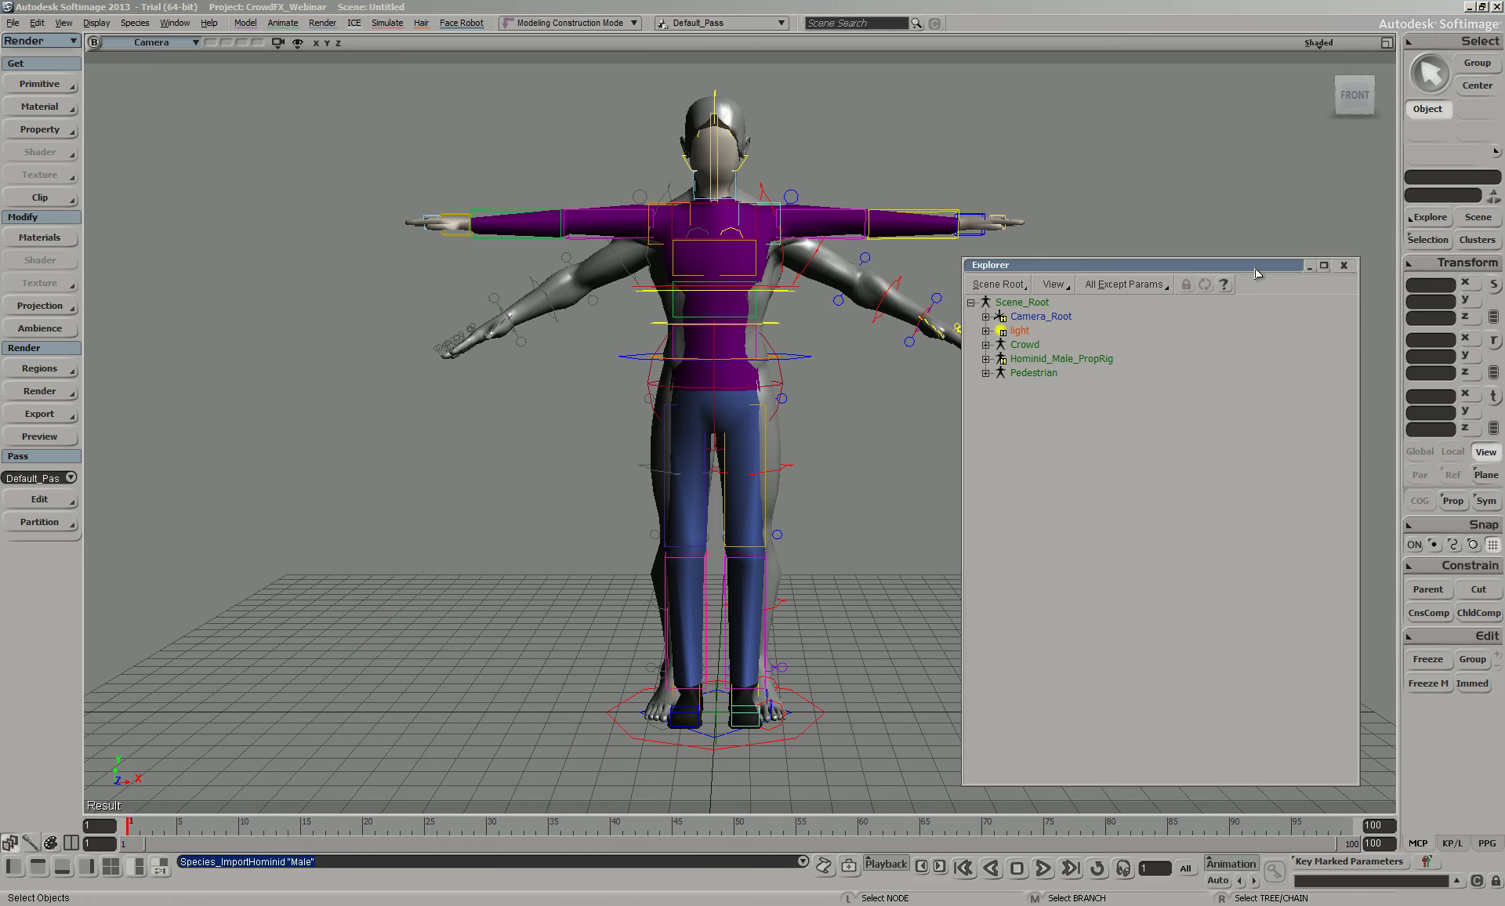
middle_click(1043, 361)
middle_click(1033, 373)
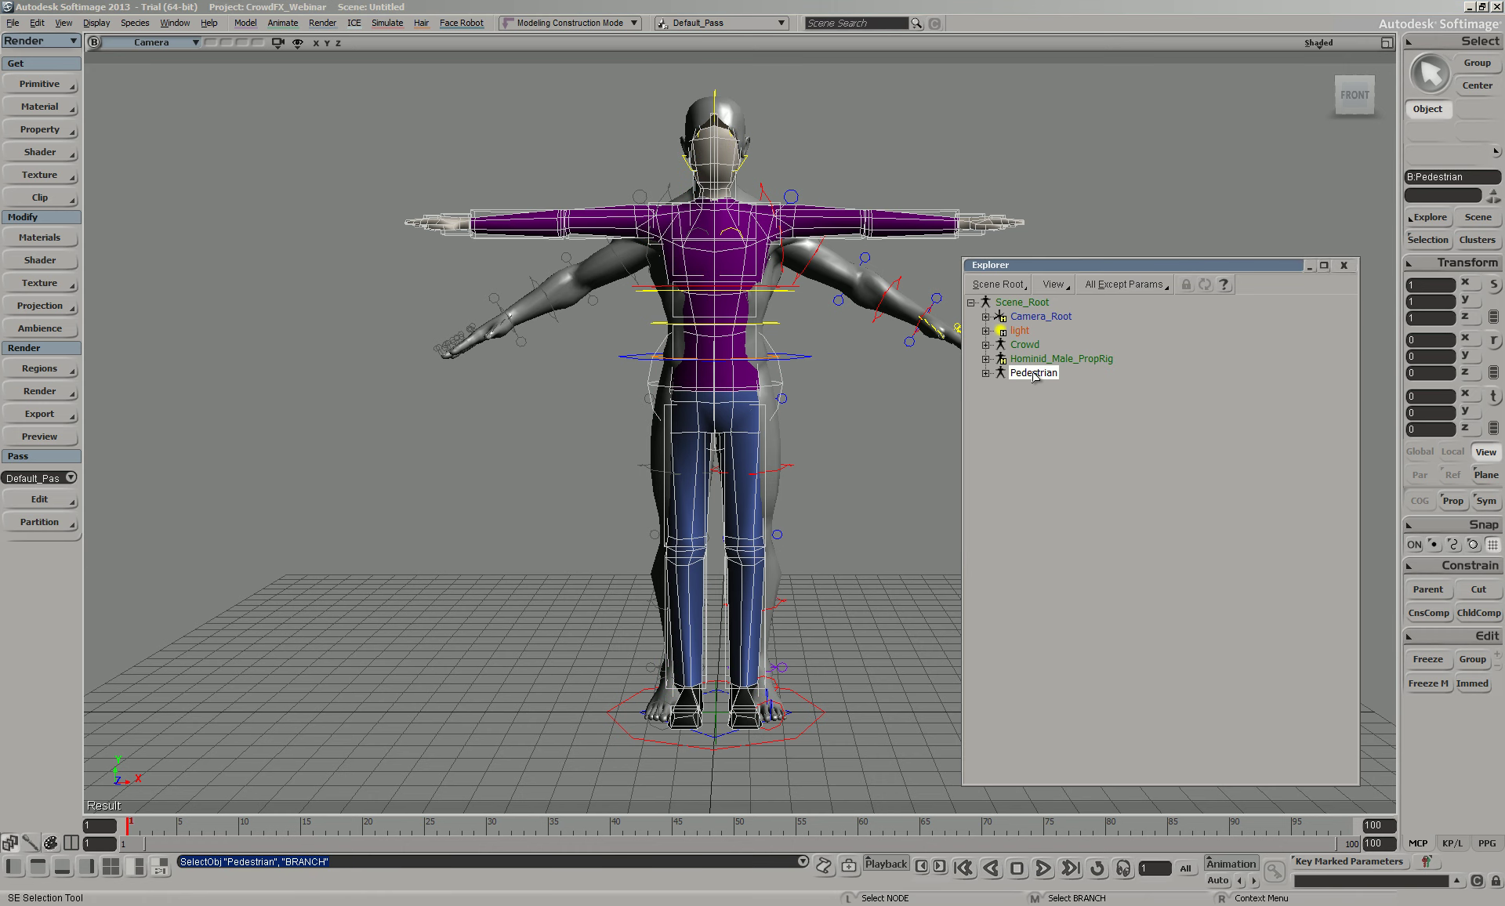
key(h)
click(1094, 199)
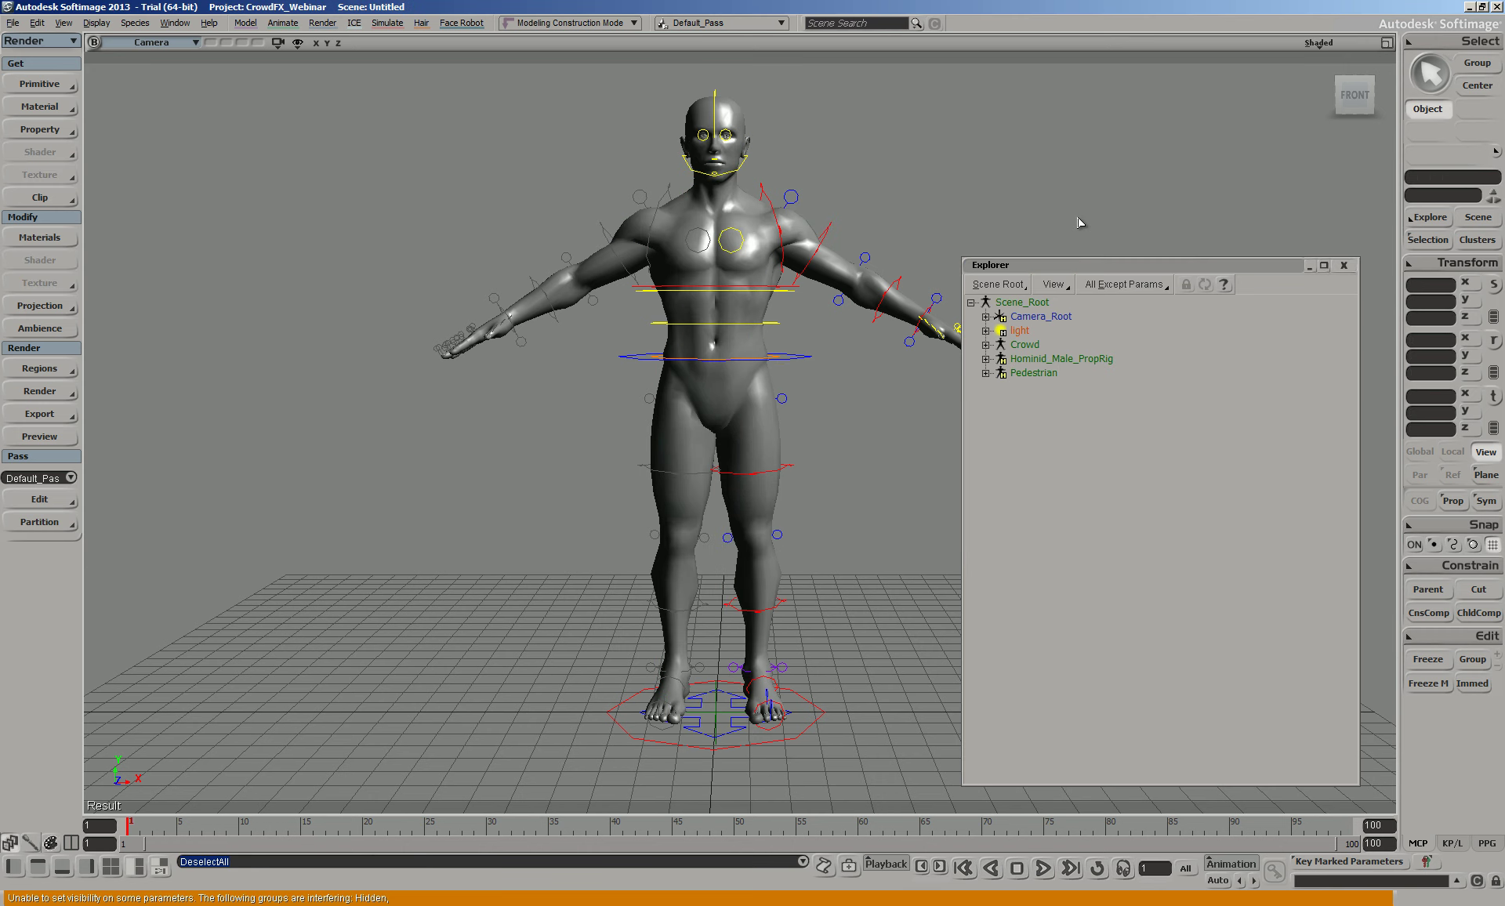
Select the hominid rig's upper-body control and open its synoptic page, placing it above the Explorer window clear of the character
key(space)
drag(1270, 259, 1282, 585)
click(988, 469)
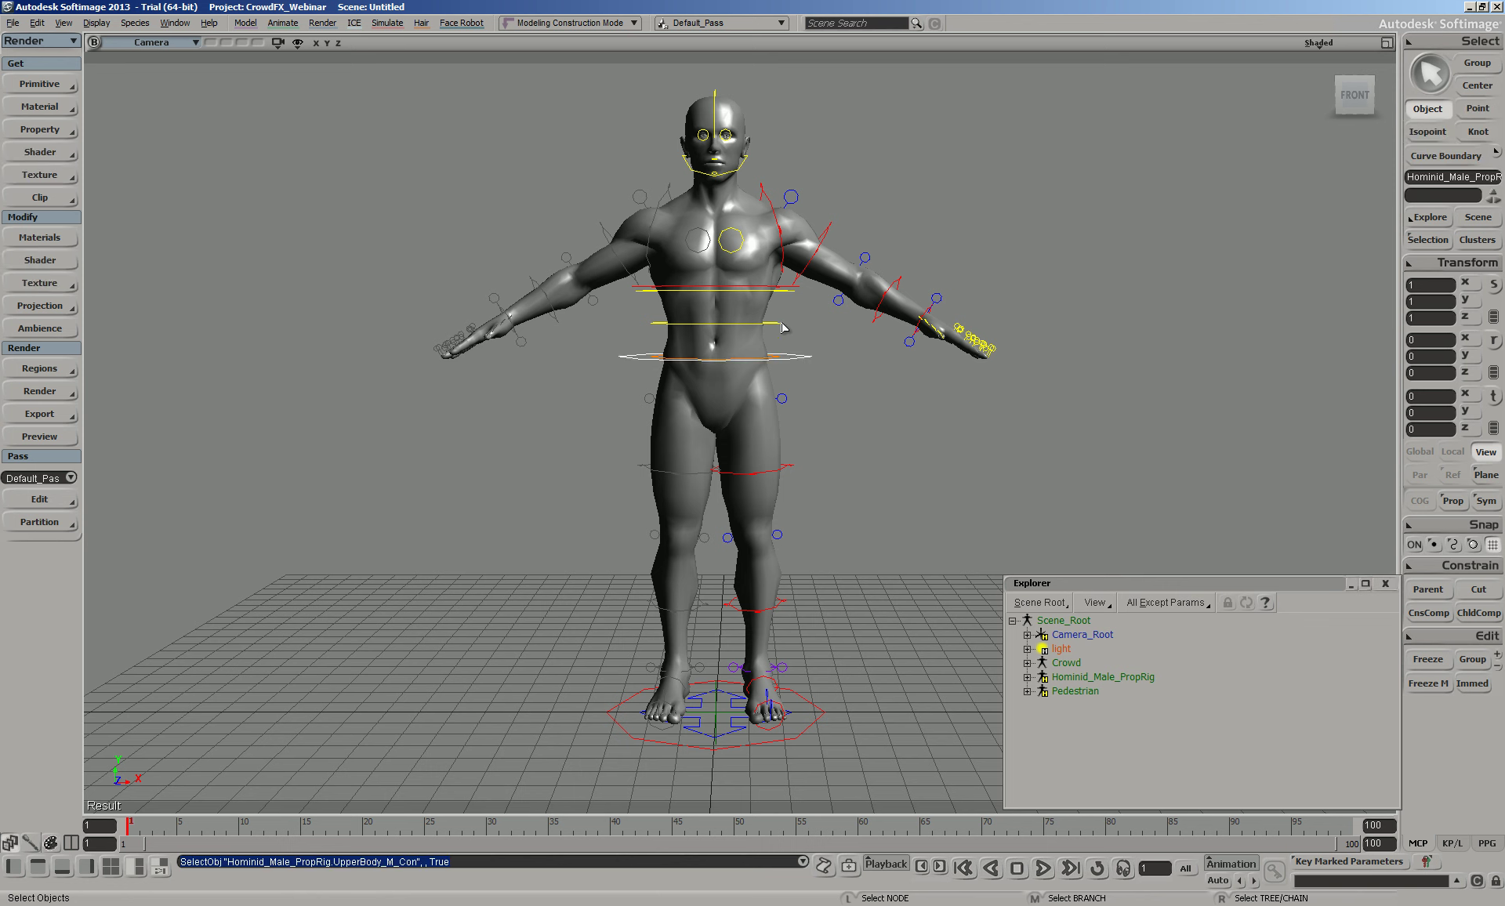
click(793, 295)
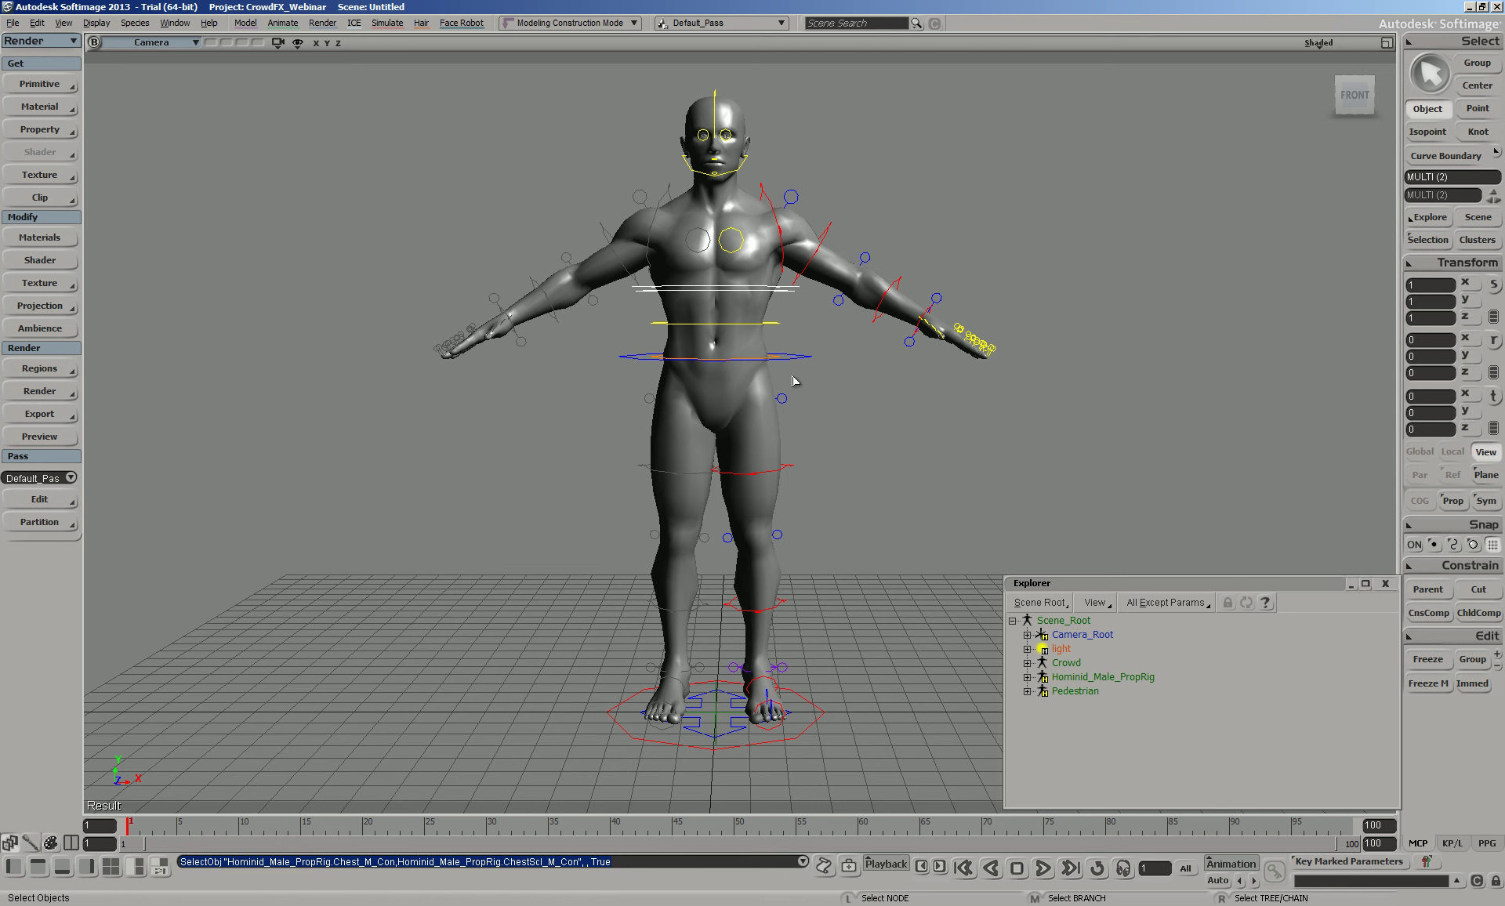
click(816, 392)
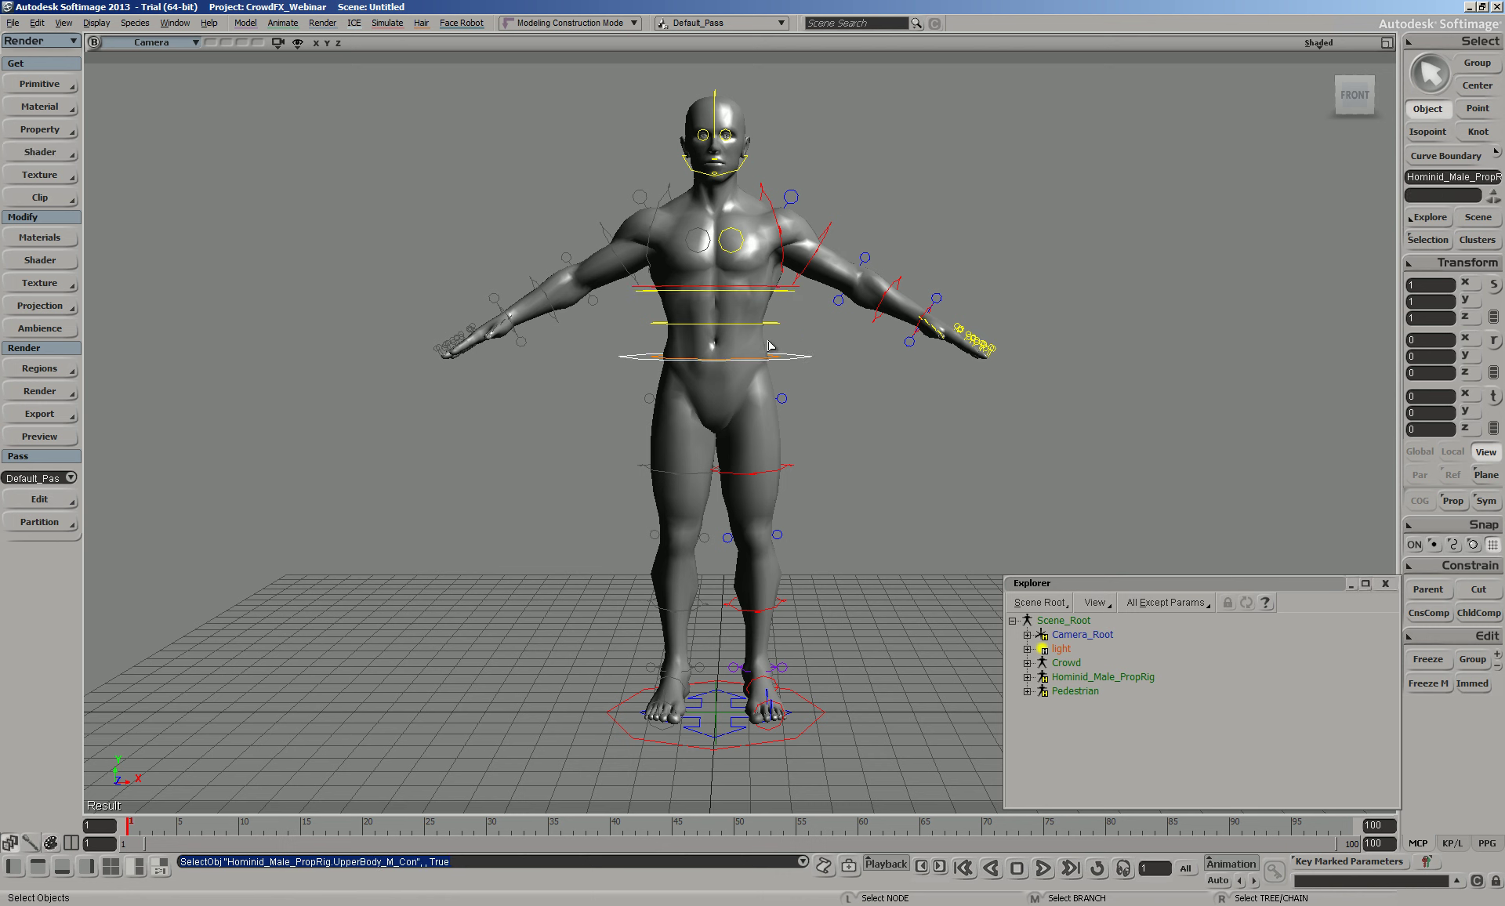
key(F3)
drag(943, 326, 1181, 85)
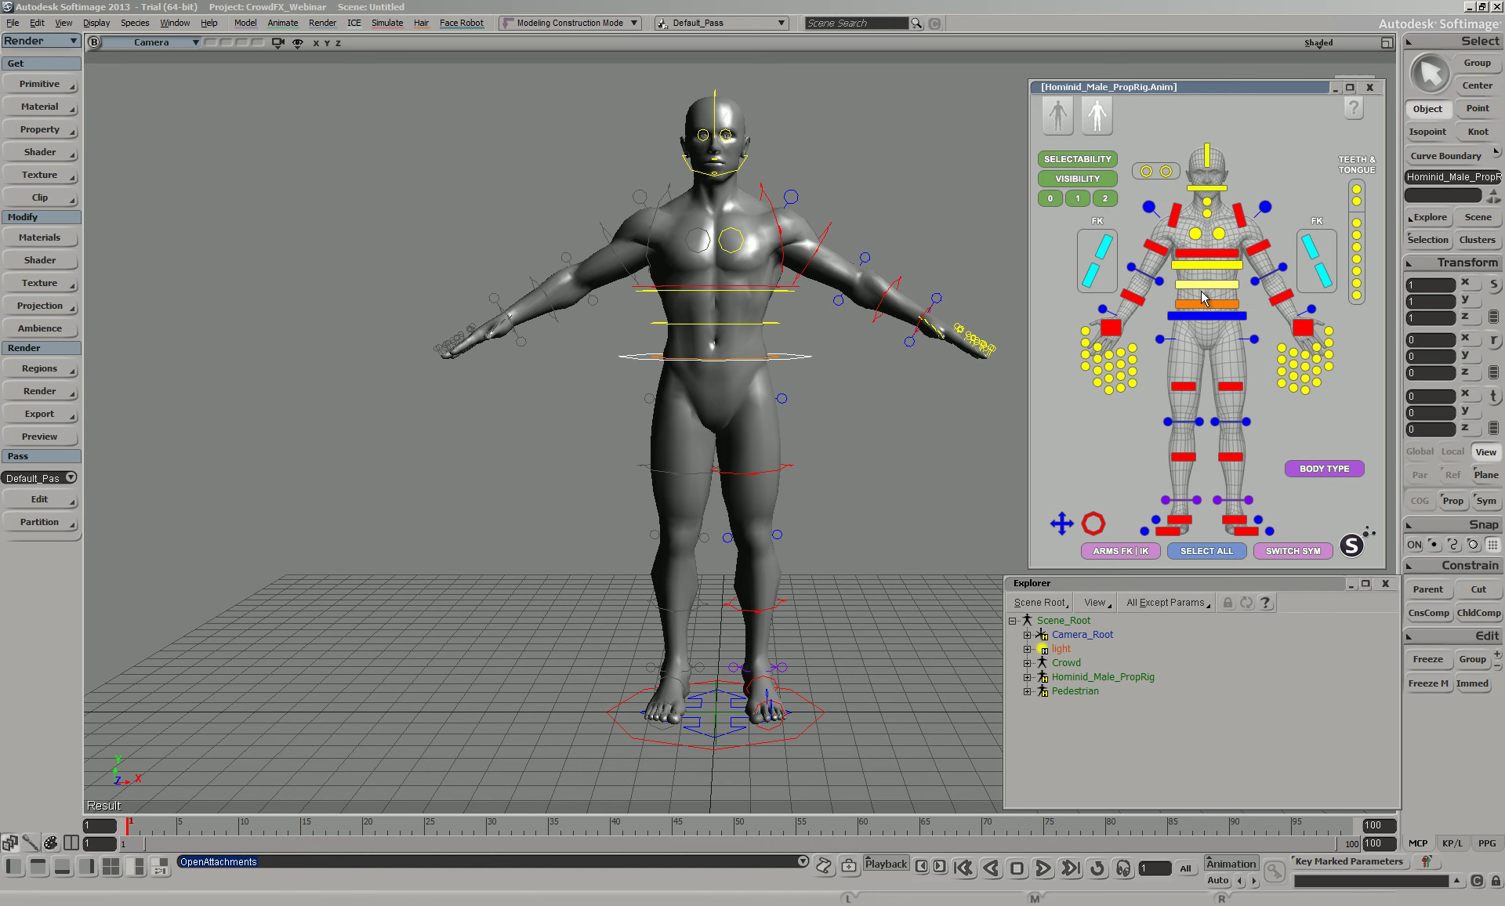
Go over the body controls on the synoptic page and apply the PropRig_Default pose to the hominid rig
click(1076, 125)
click(1162, 296)
click(1239, 308)
click(1262, 396)
click(1333, 404)
click(1337, 313)
click(1204, 223)
click(1060, 117)
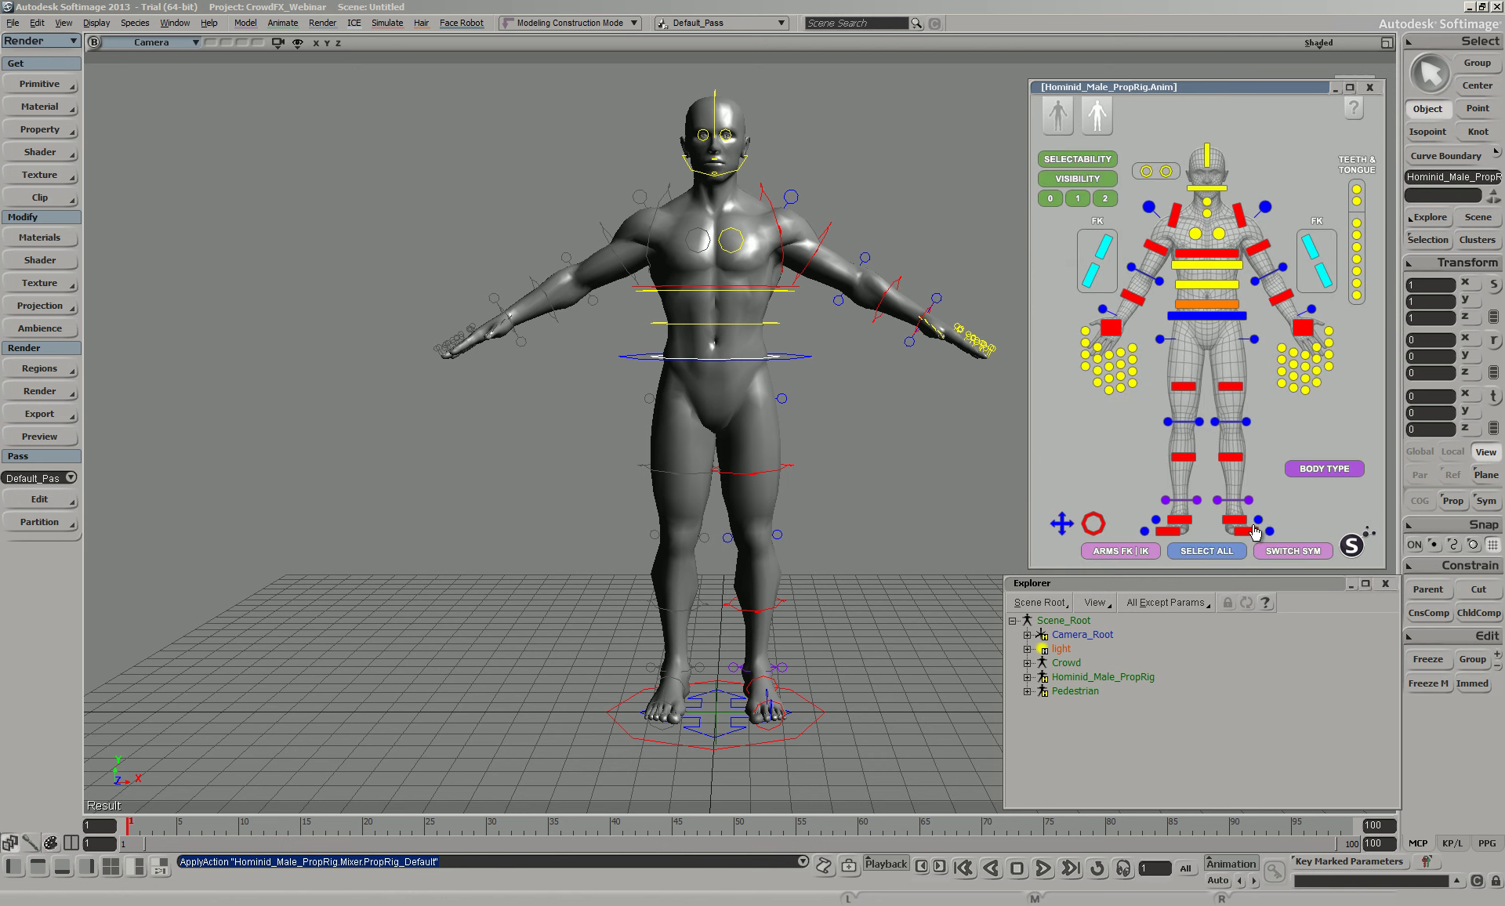
Scale the control around the hominid's left shoulder to about 1.04 in local Y and Z, then clear the selection
click(778, 256)
key(x)
drag(776, 256, 768, 254)
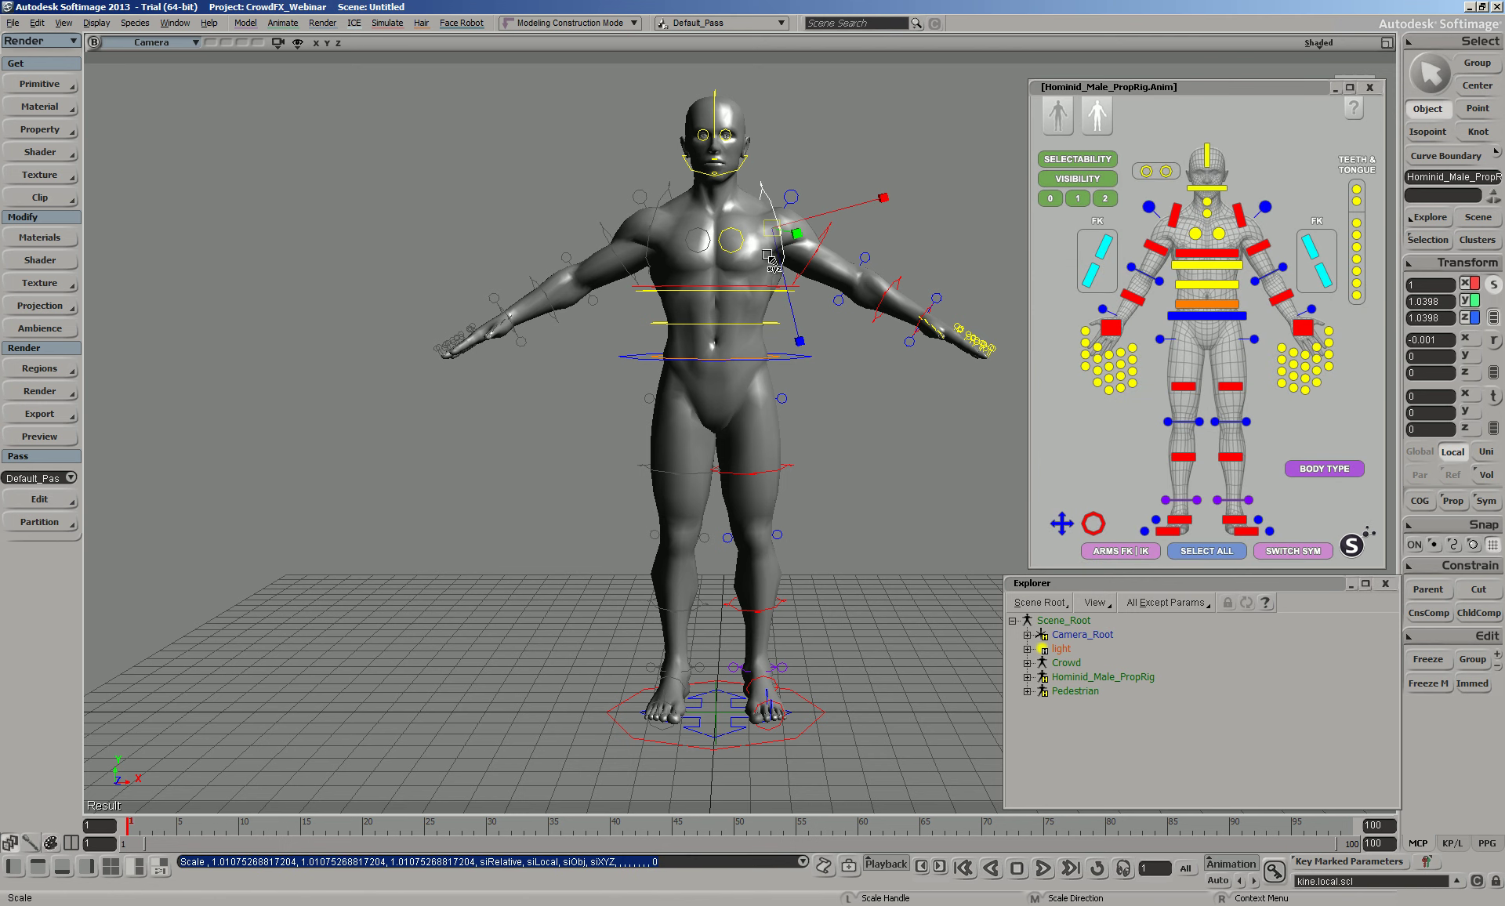
key(space)
click(791, 249)
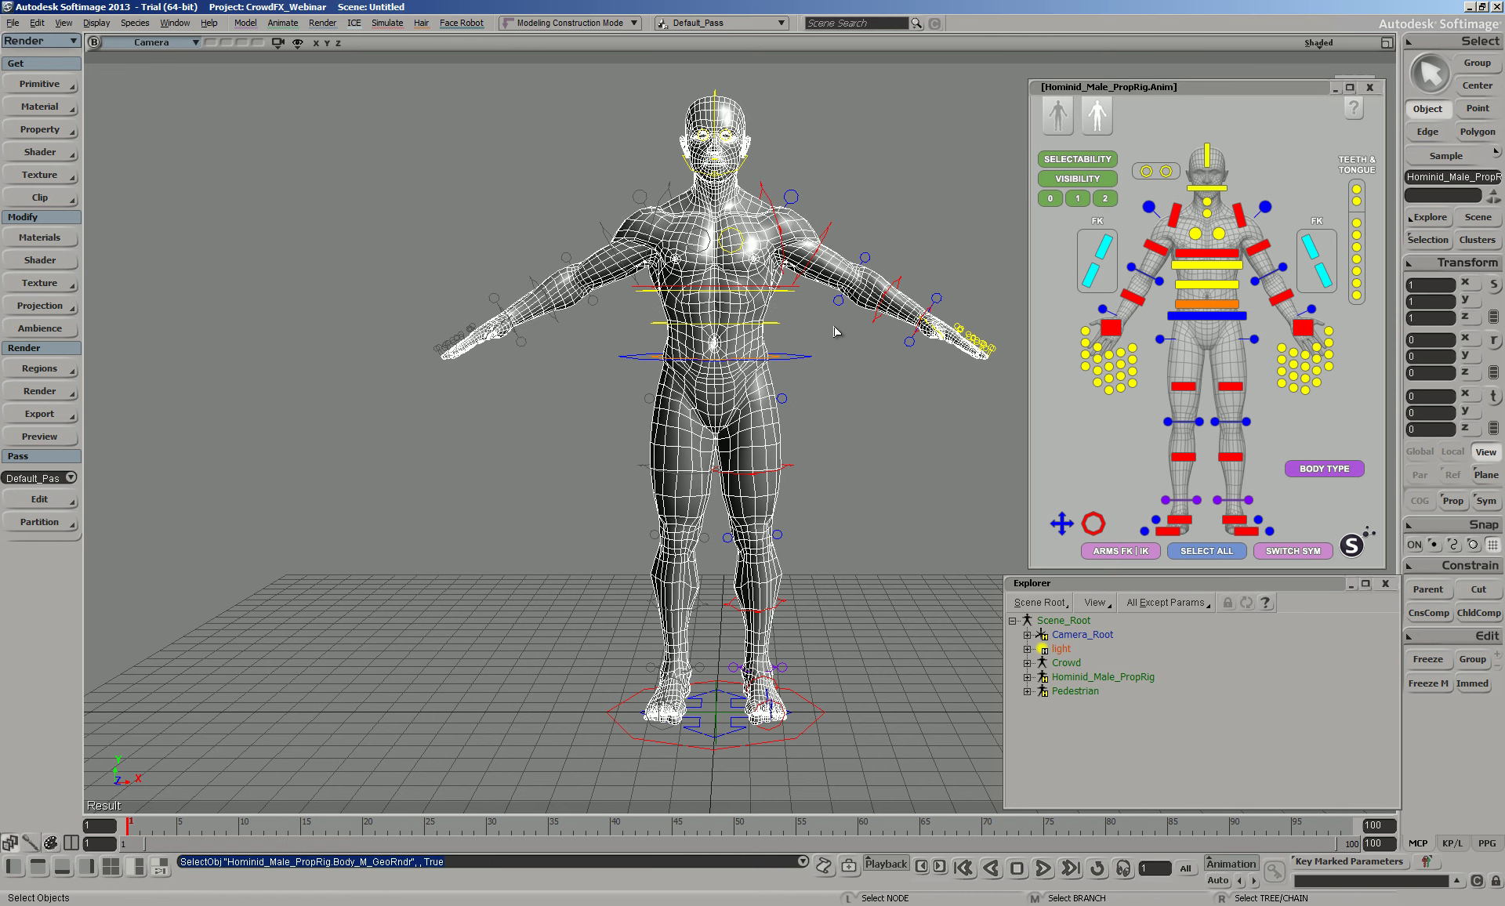
click(856, 362)
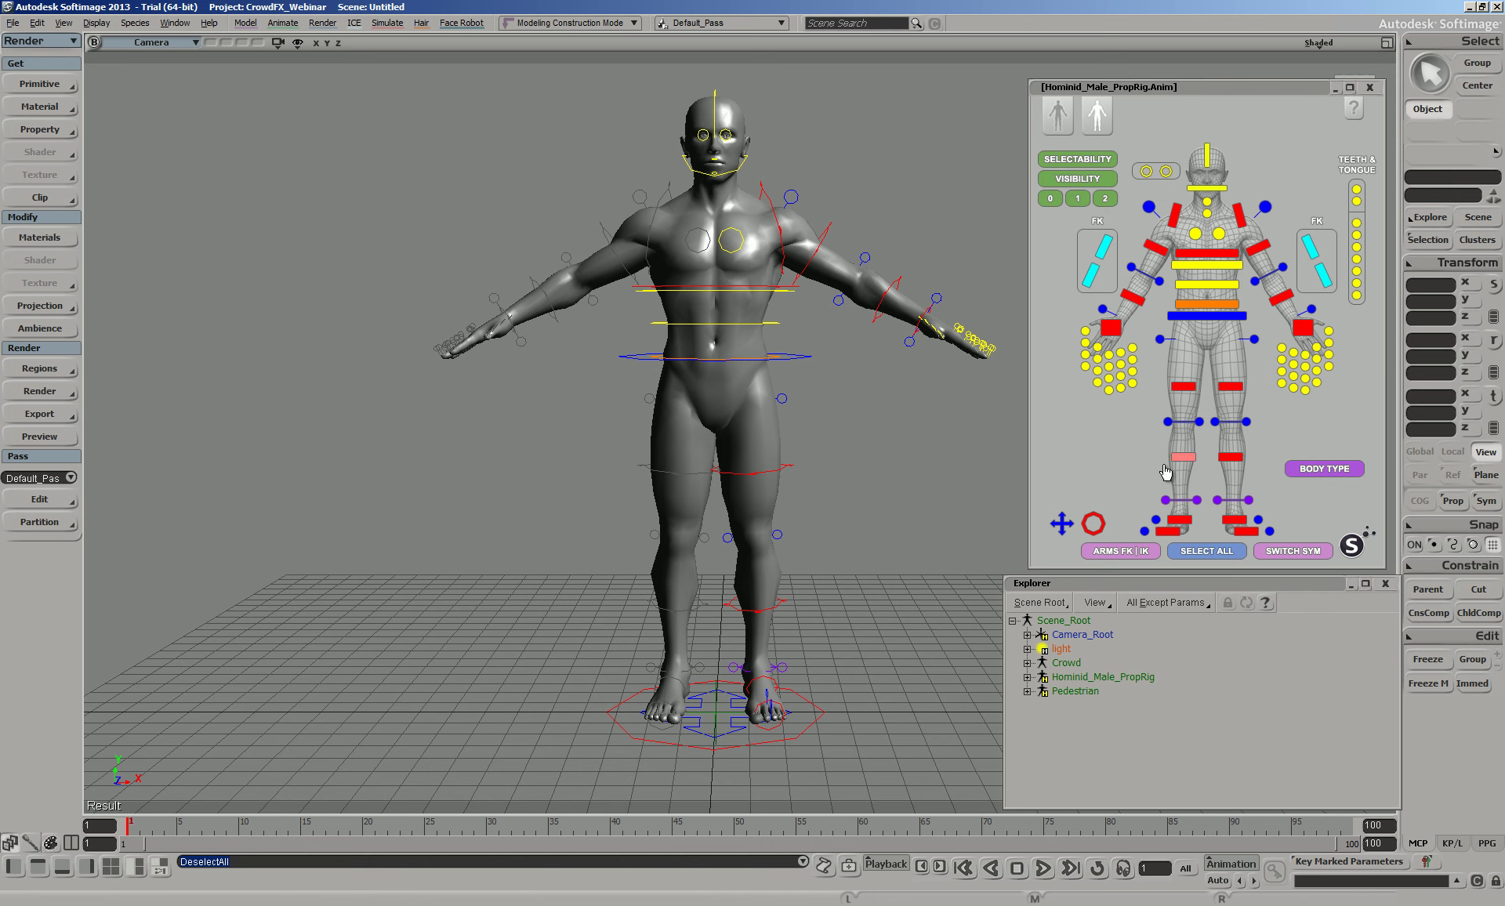
Switch the hominid's arms to FK and rotate the left bicep control about -32.5 degrees in Y to level the arms
click(1116, 551)
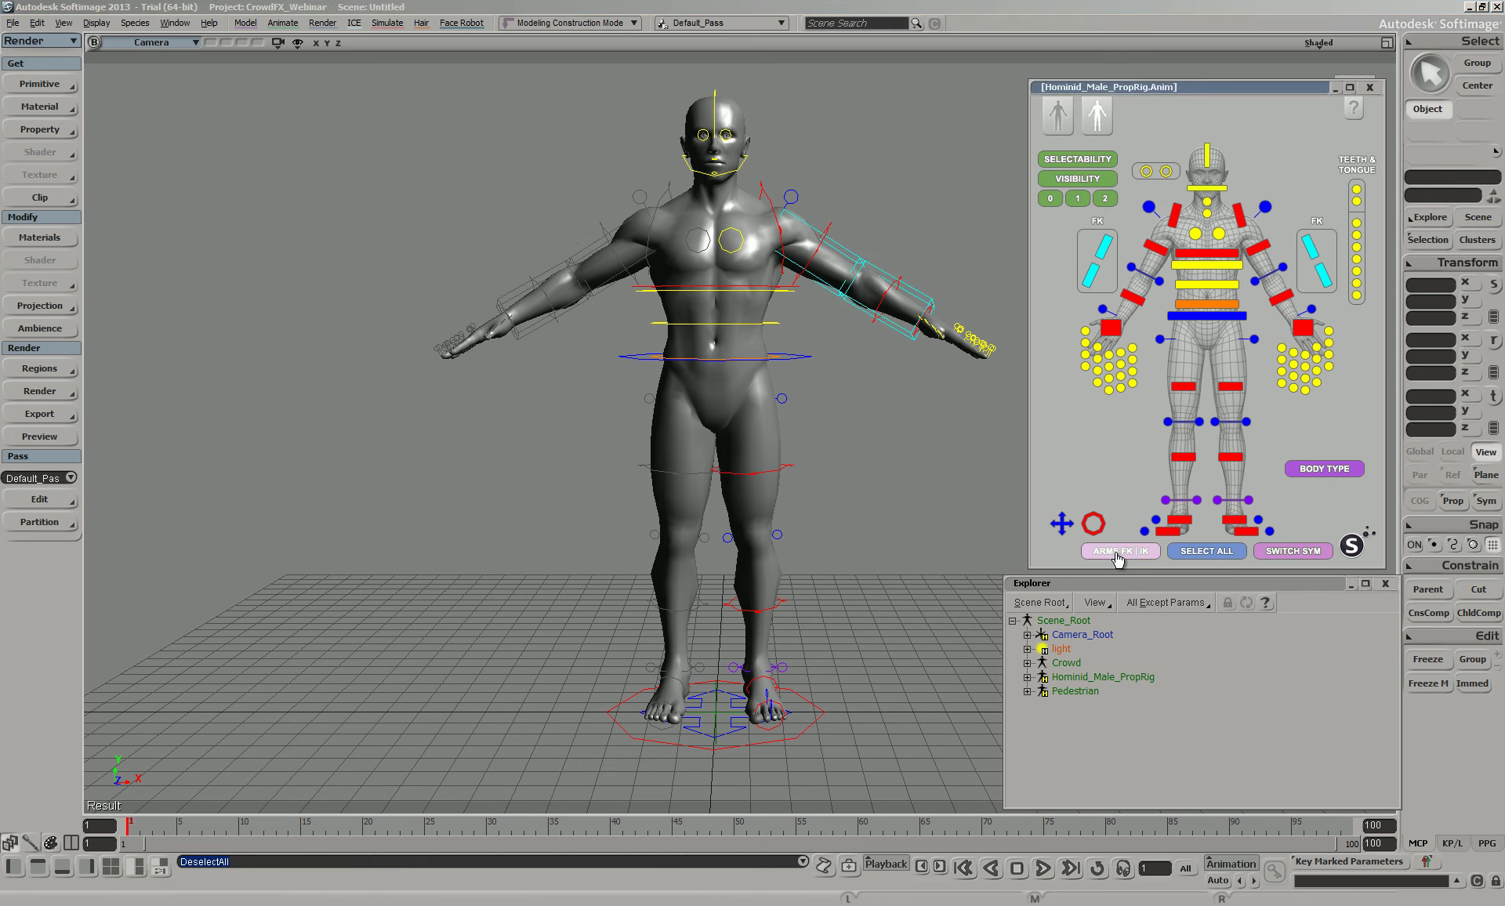
click(876, 244)
key(x)
key(c)
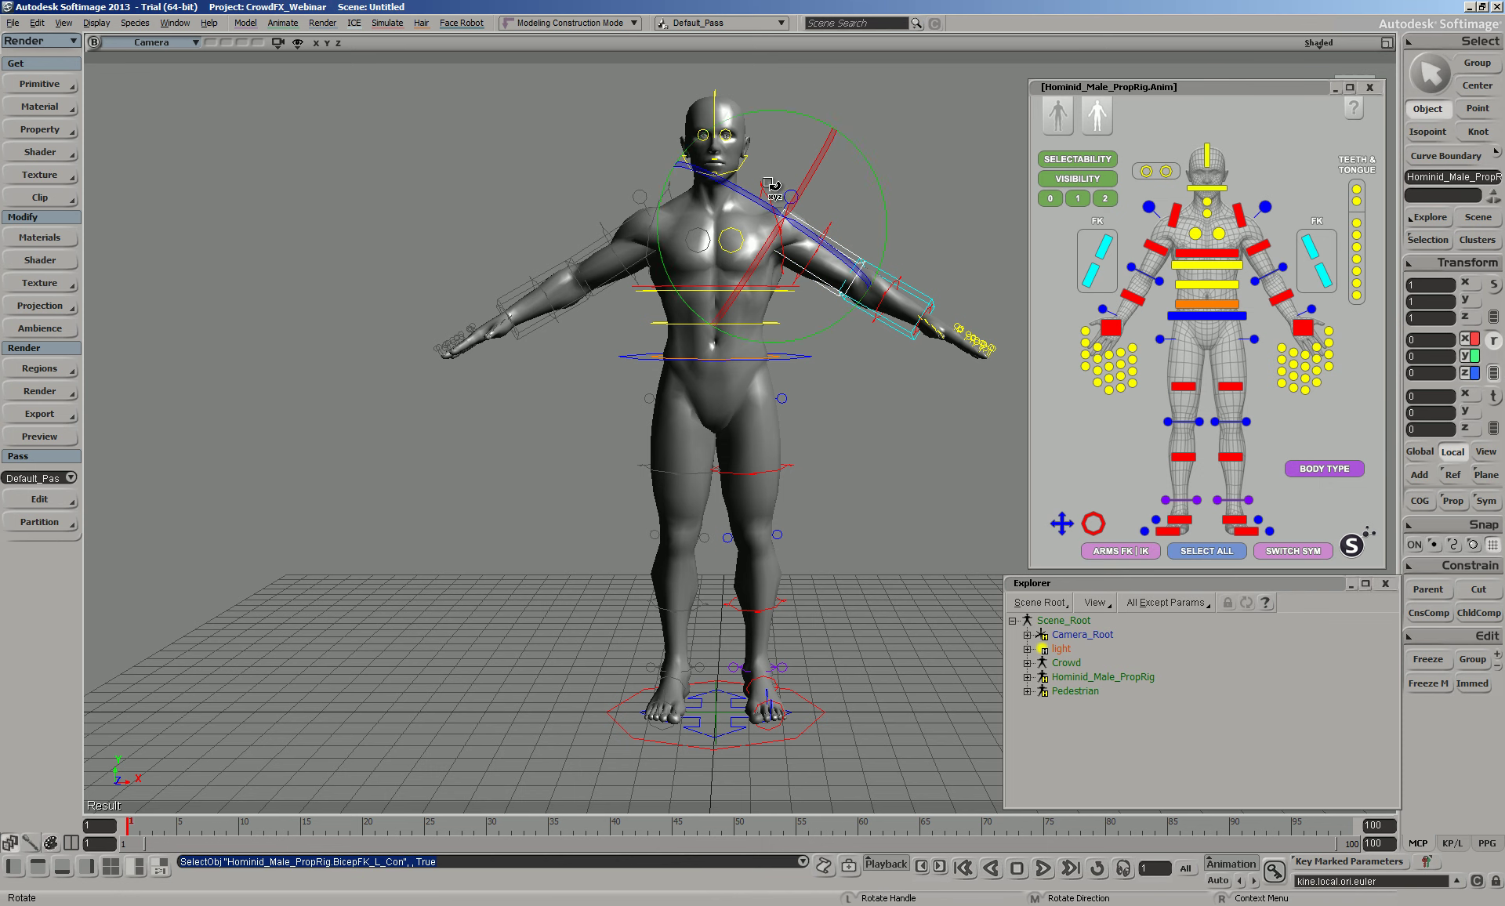
drag(700, 153, 672, 205)
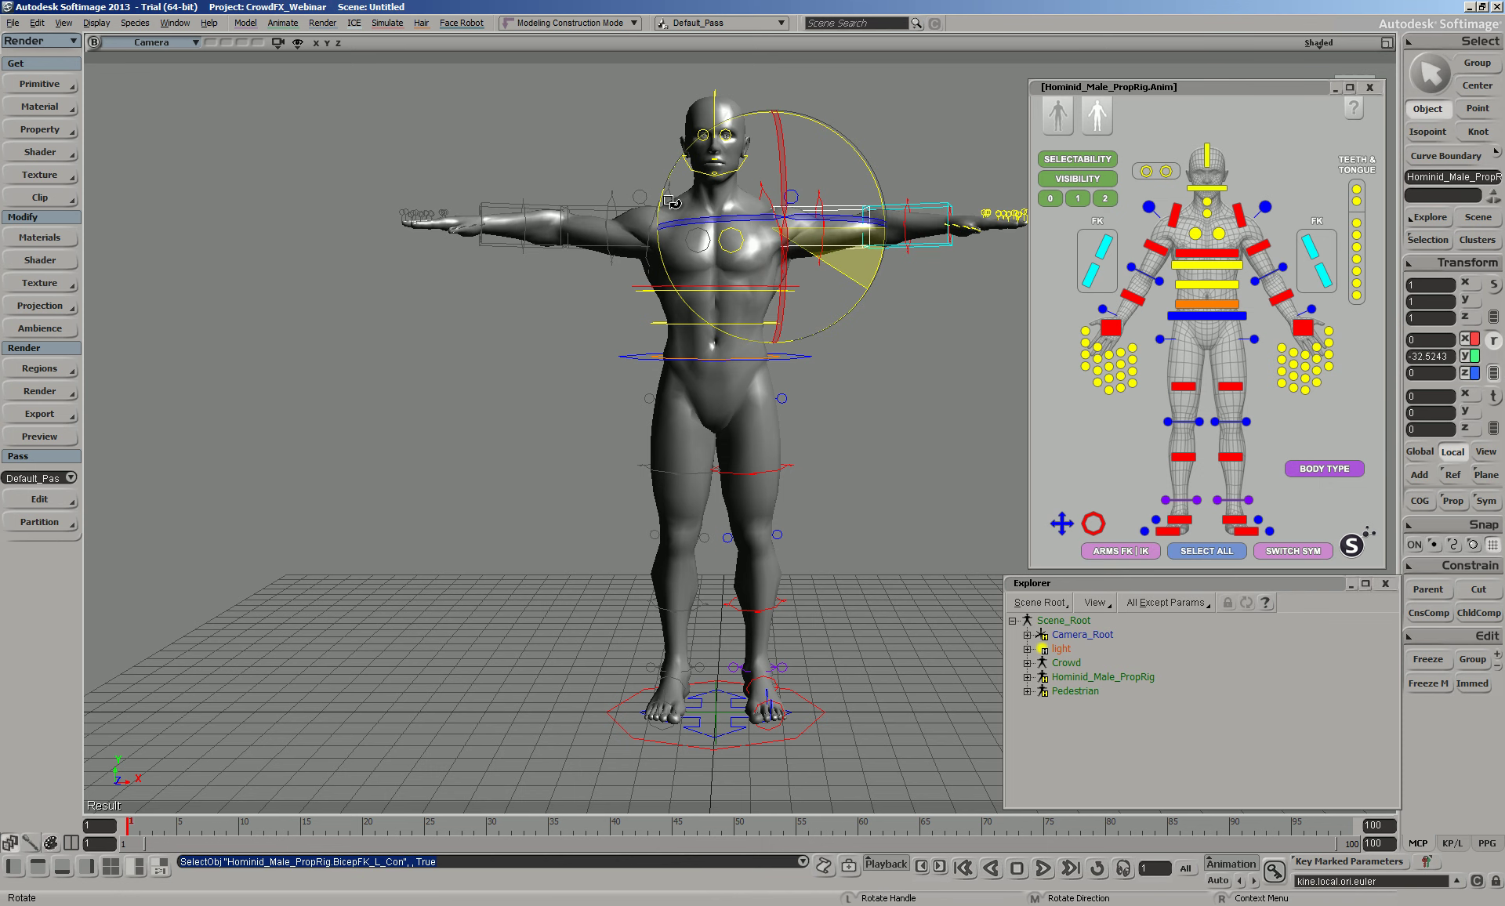
key(space)
click(957, 409)
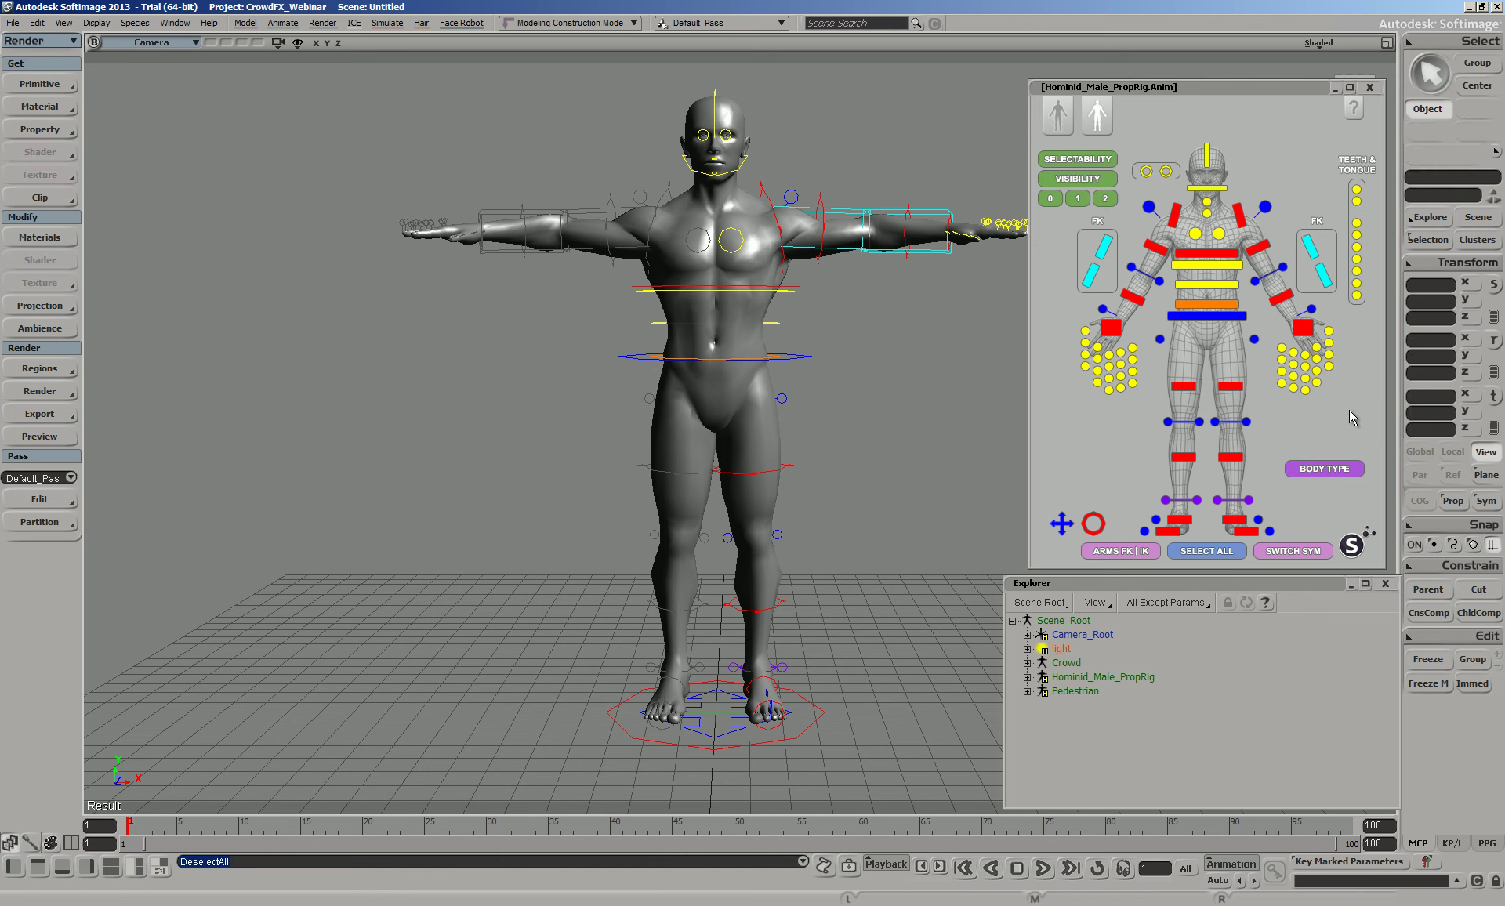
Open the rig's Body Type properties and try the body shape sliders, returning them to 0
click(1324, 468)
mouse_move(243, 199)
mouse_down()
mouse_move(378, 204)
mouse_move(299, 196)
mouse_move(368, 185)
mouse_move(320, 182)
mouse_move(260, 214)
mouse_move(318, 217)
mouse_move(253, 217)
mouse_move(239, 183)
mouse_move(235, 216)
mouse_up()
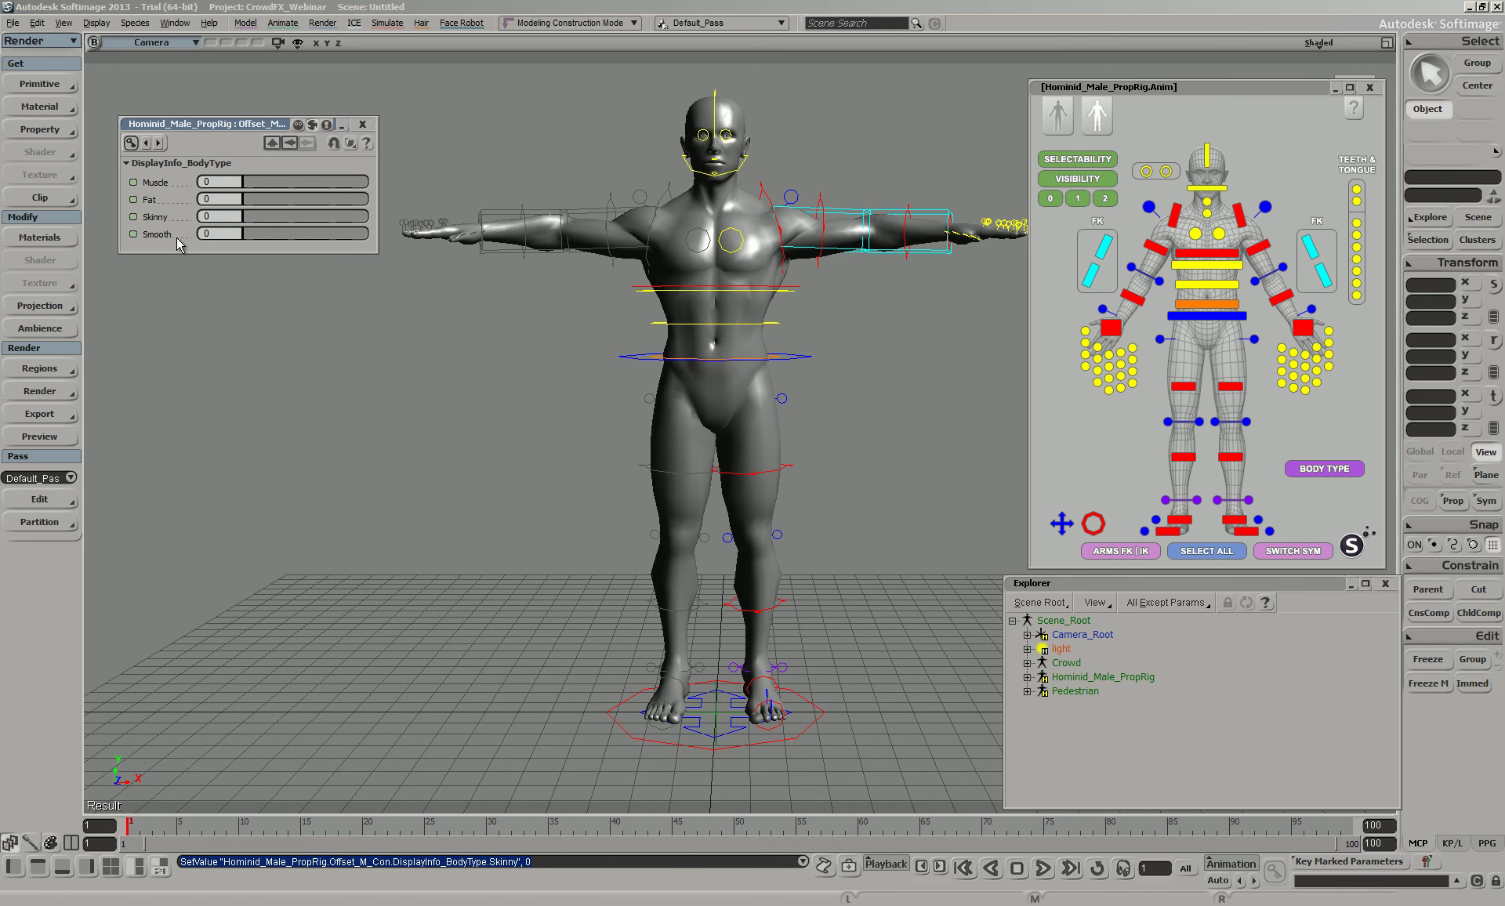
Move the hominid's upper-body control down to about -0.70 in local Y
click(763, 190)
drag(812, 430, 993, 227)
click(793, 358)
drag(775, 380, 712, 379)
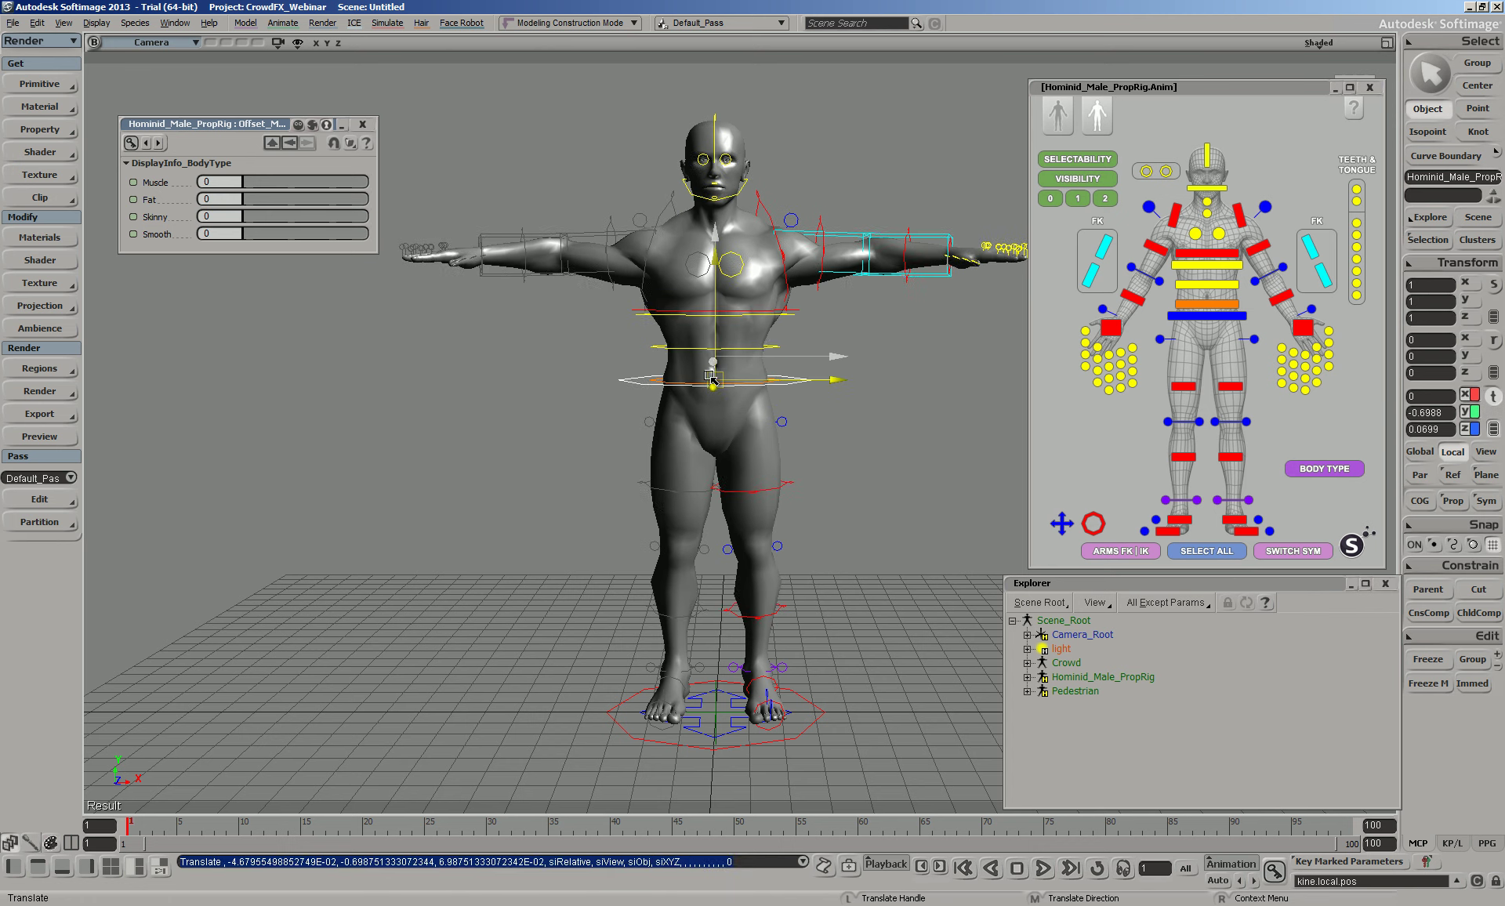
Undo the upper-body control's downward move and clear the selection
key(ctrl+z)
key(ctrl+z)
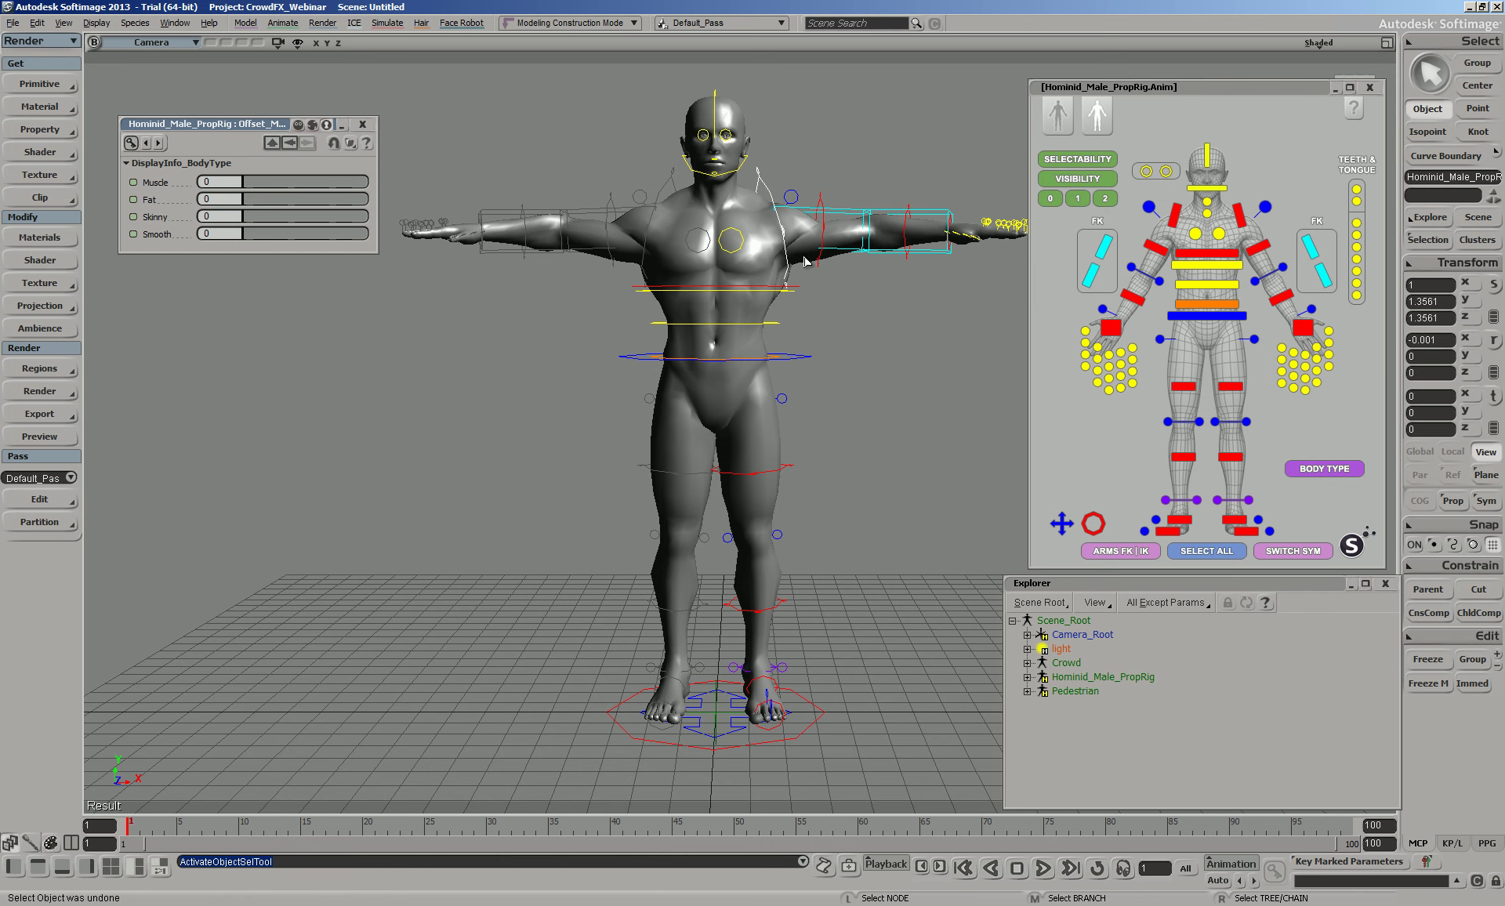
click(920, 345)
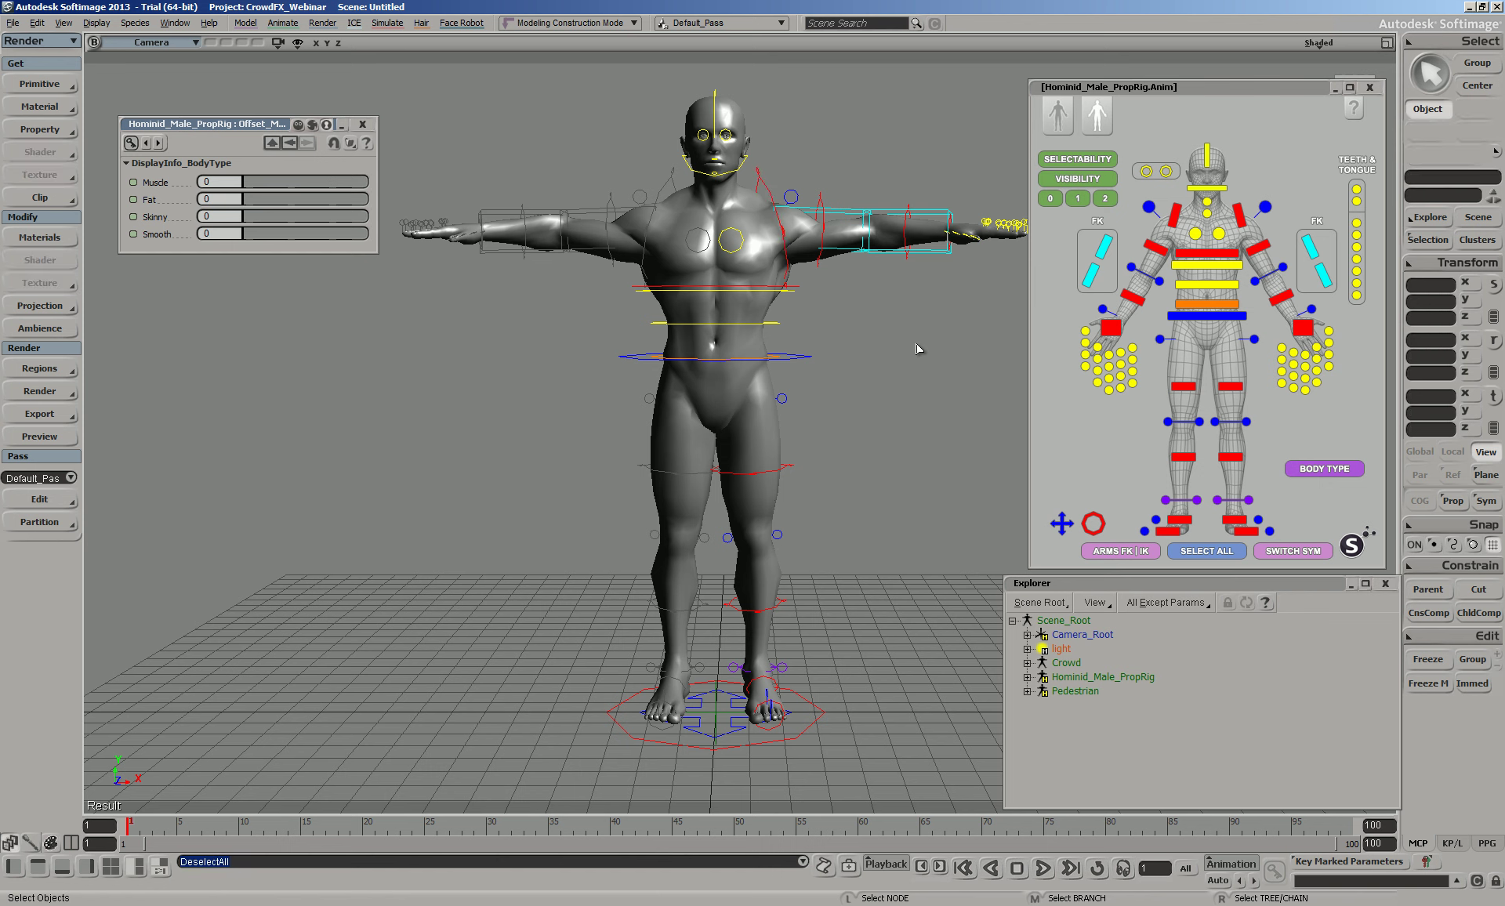
Set the hominid's Fat to 0.226 and Muscle to 0.711, closing the Body Type properties and the rig's synoptic view
drag(244, 199, 271, 199)
drag(267, 181, 334, 174)
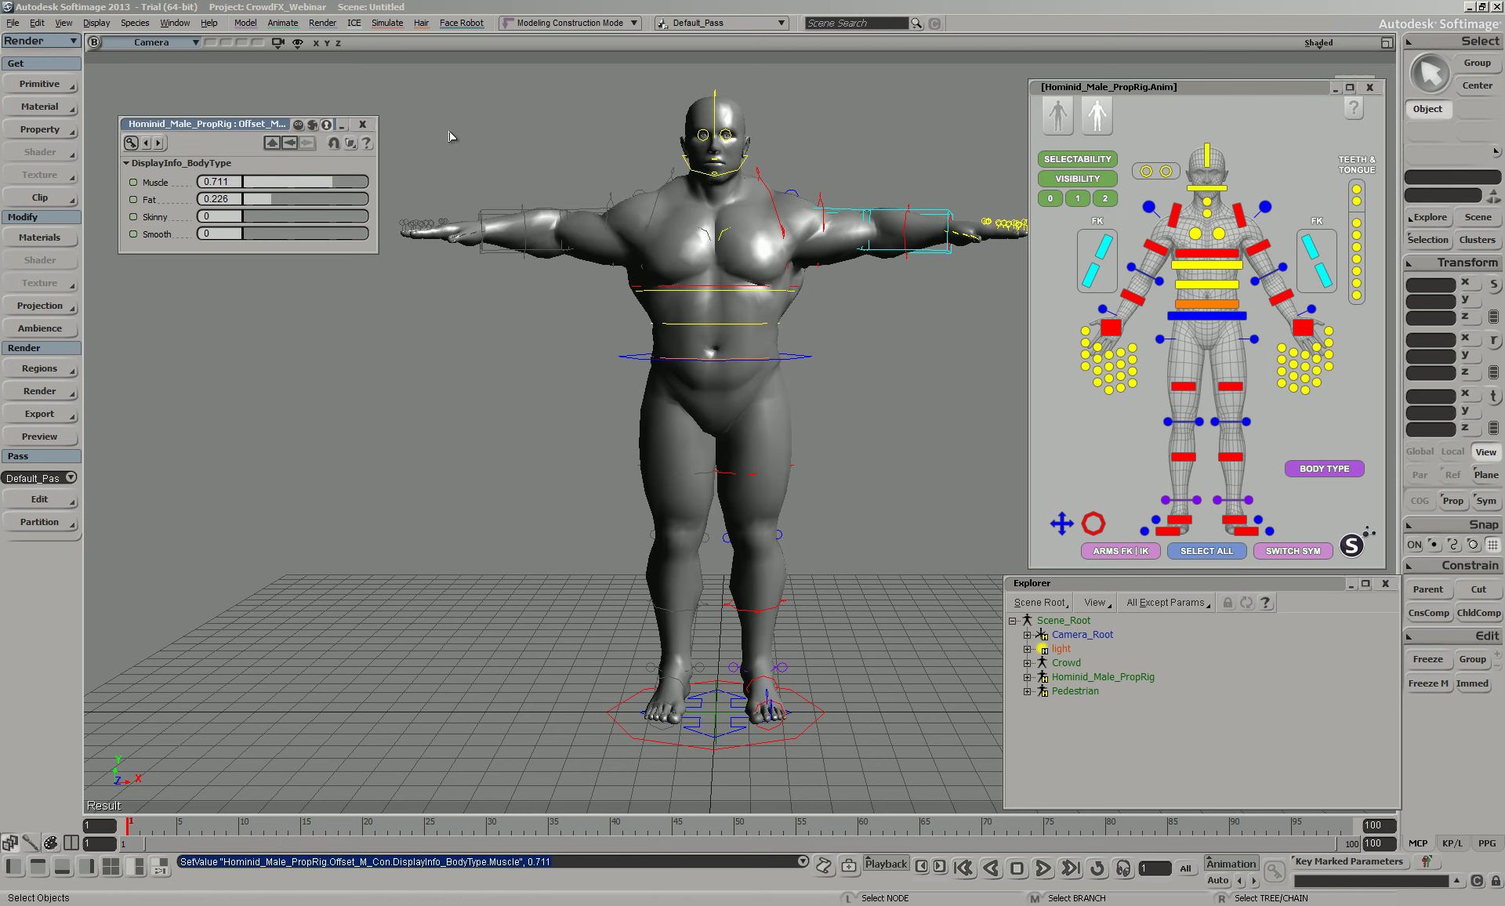
click(362, 124)
click(1369, 87)
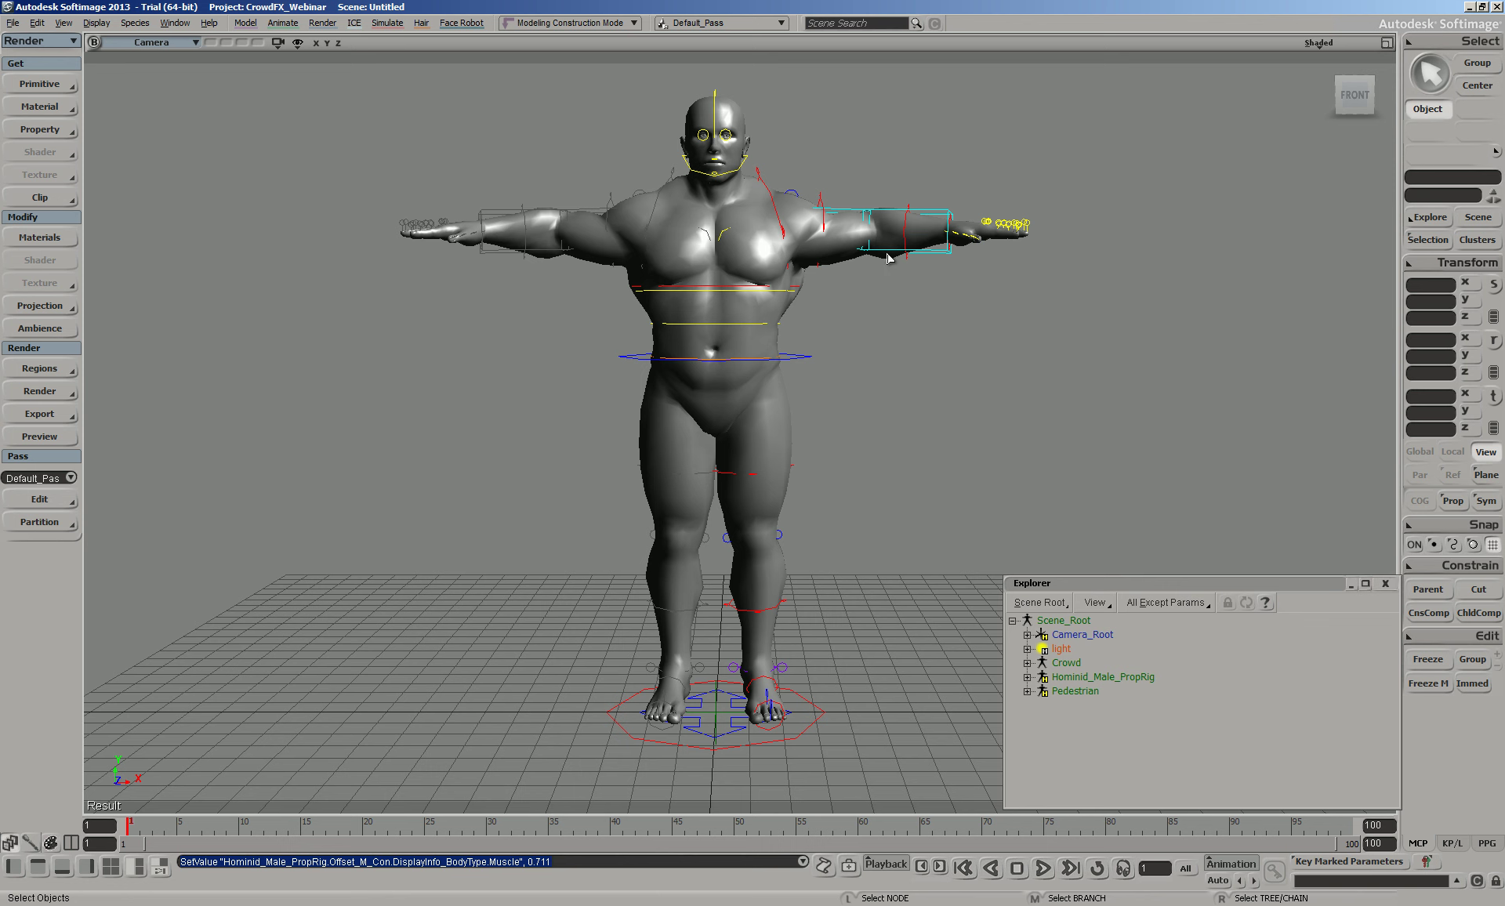
Build a Species AnimRig with controls from Hominid_Male_PropRig, leaving out the DualQuaternion ICE Tree
click(133, 25)
mouse_move(141, 52)
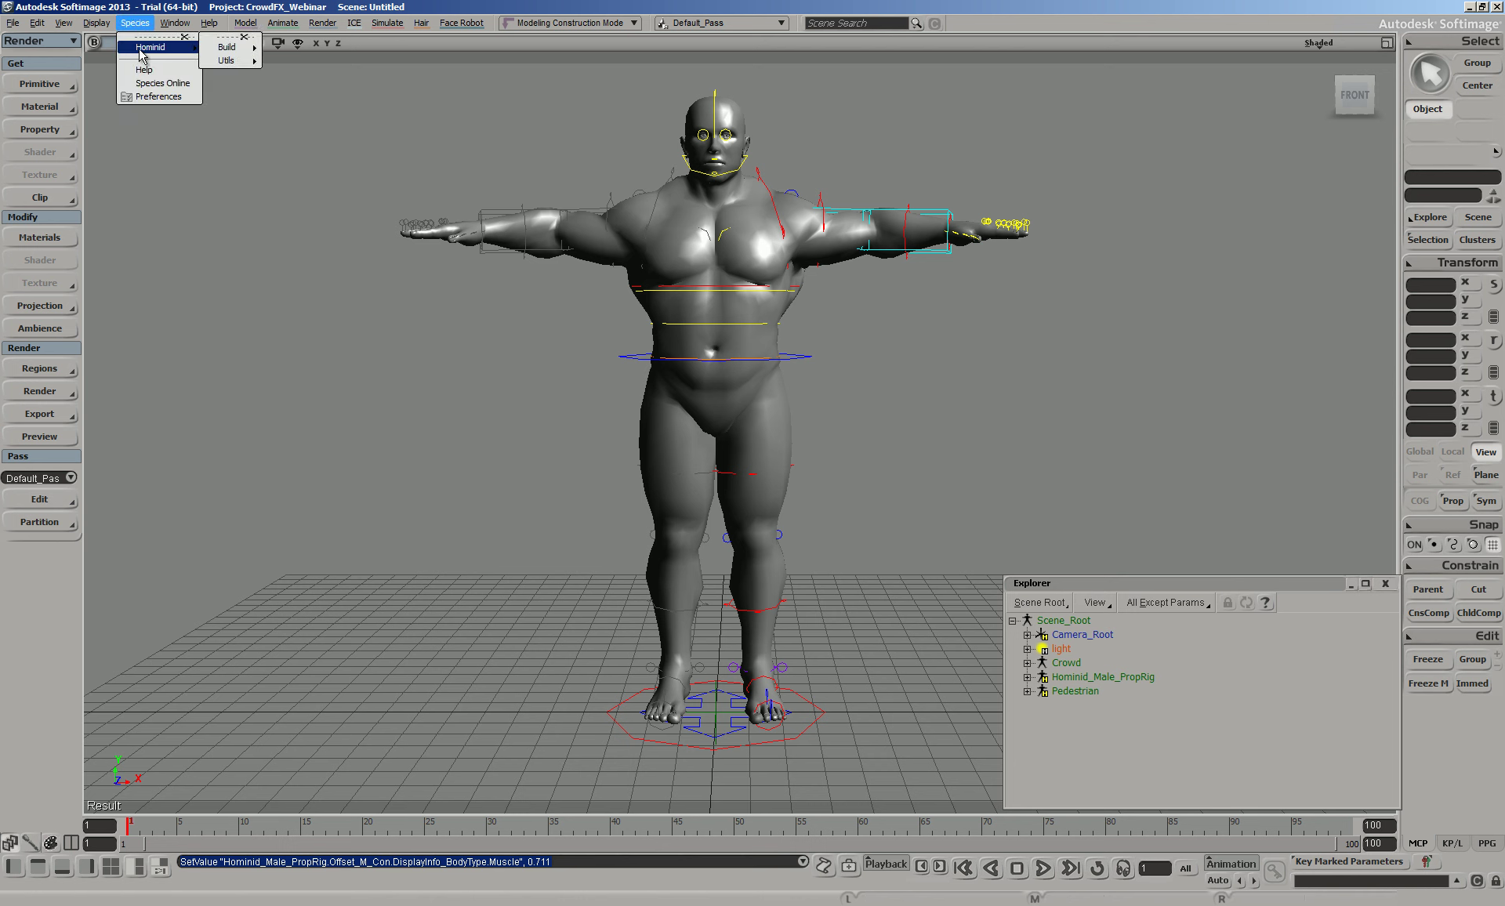
mouse_move(228, 52)
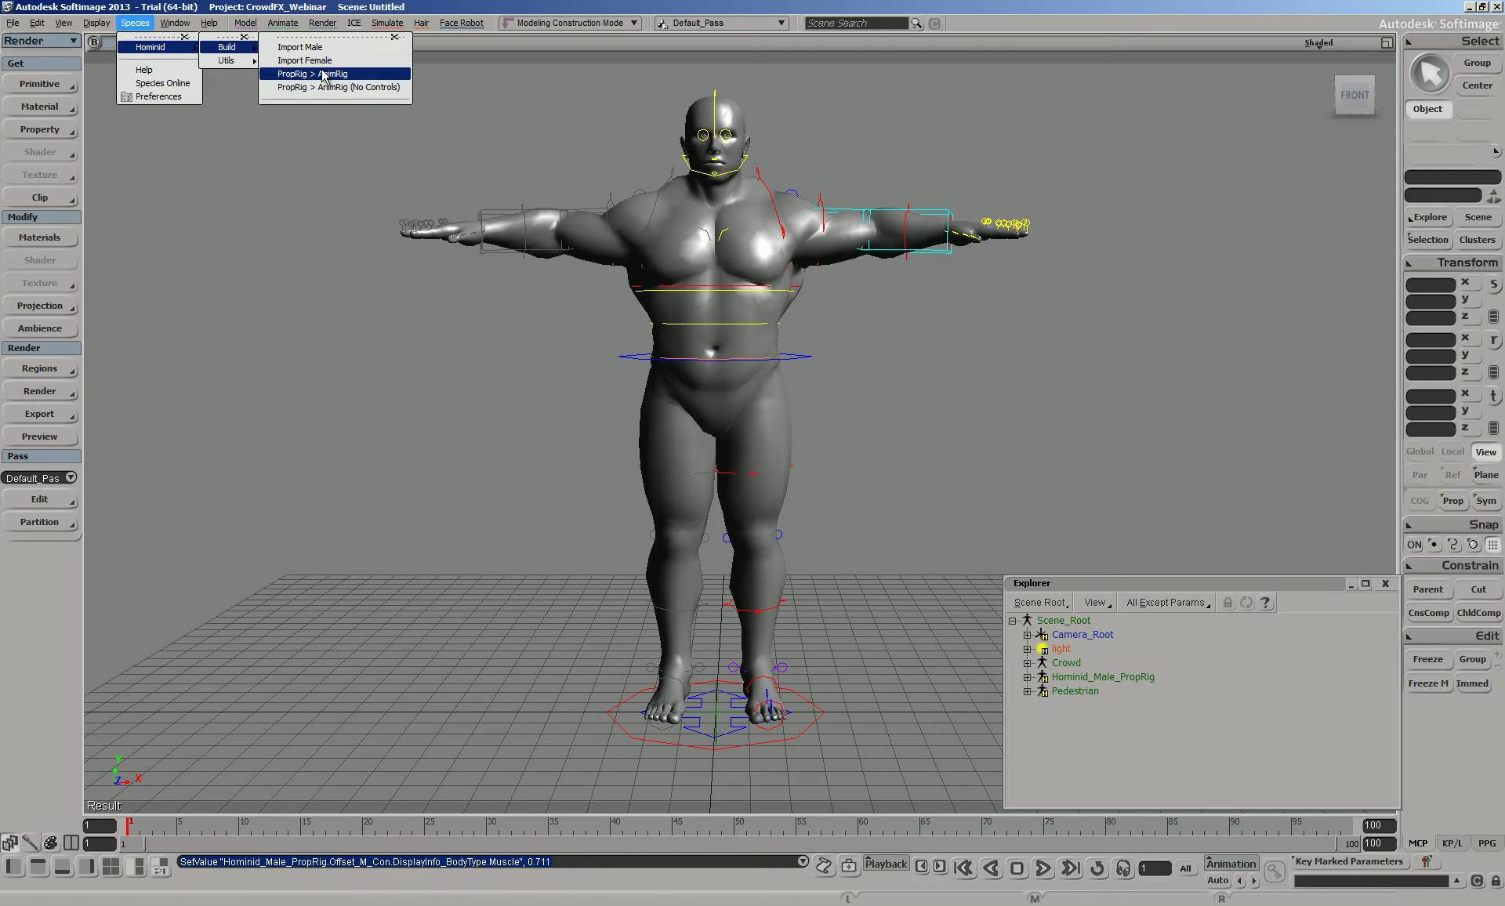
click(290, 74)
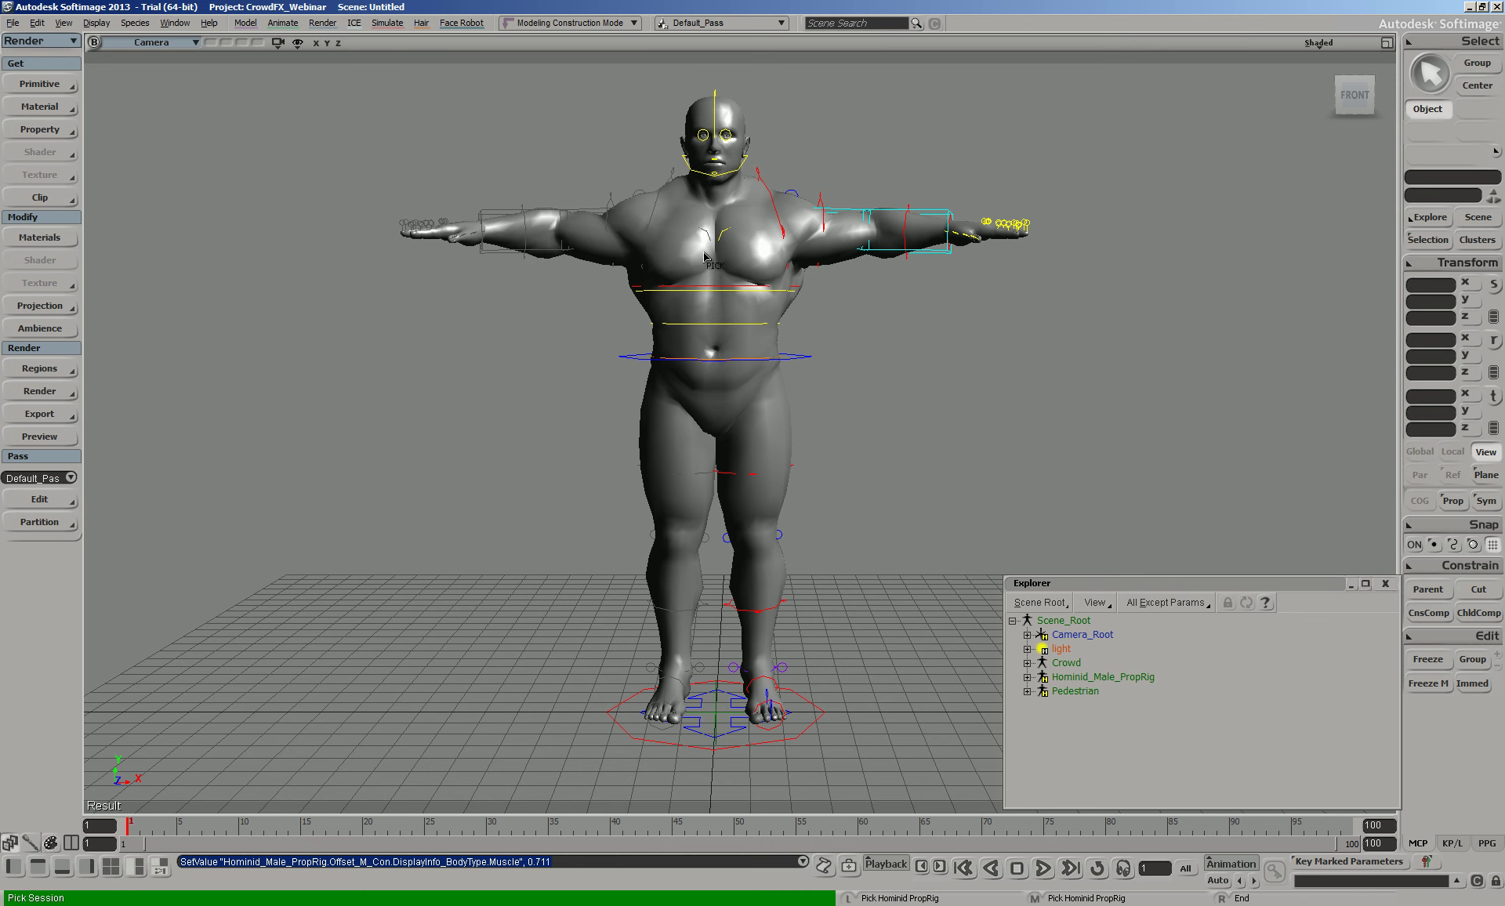
click(1093, 677)
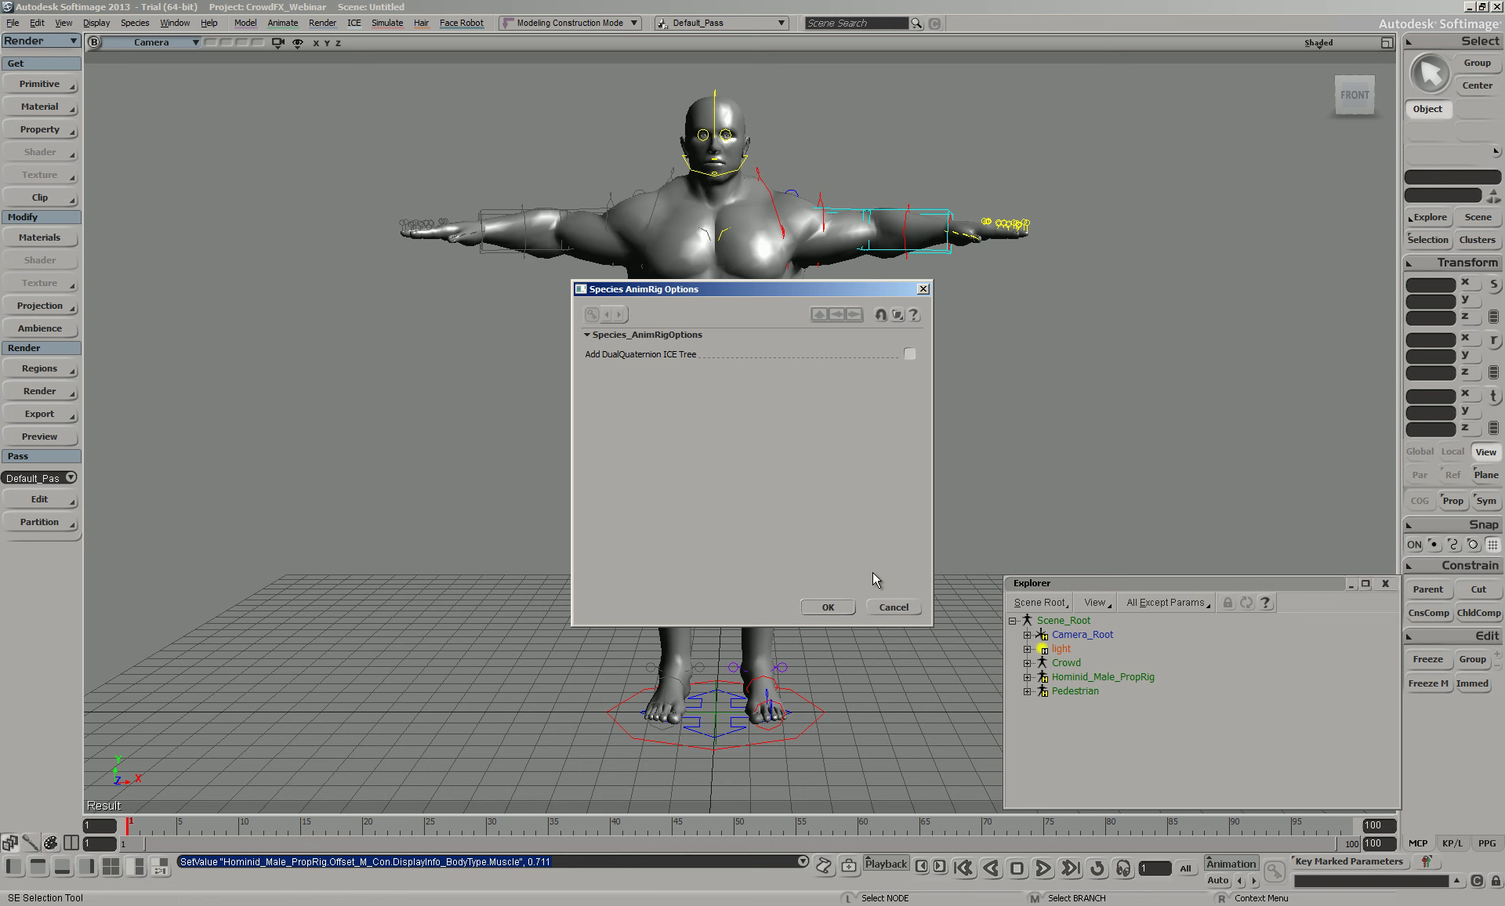
click(827, 607)
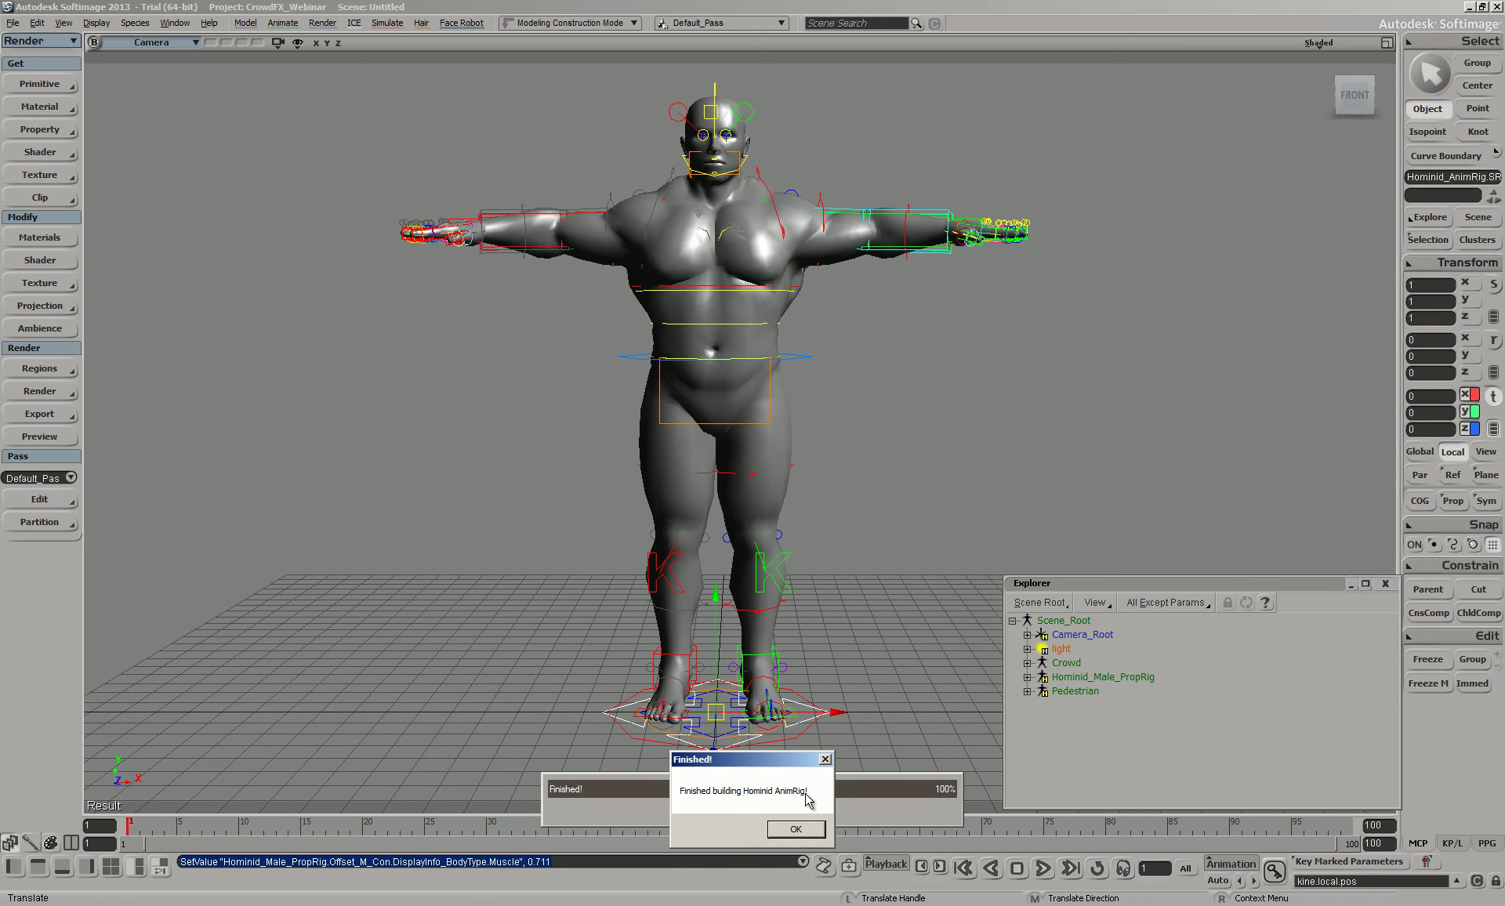
click(794, 832)
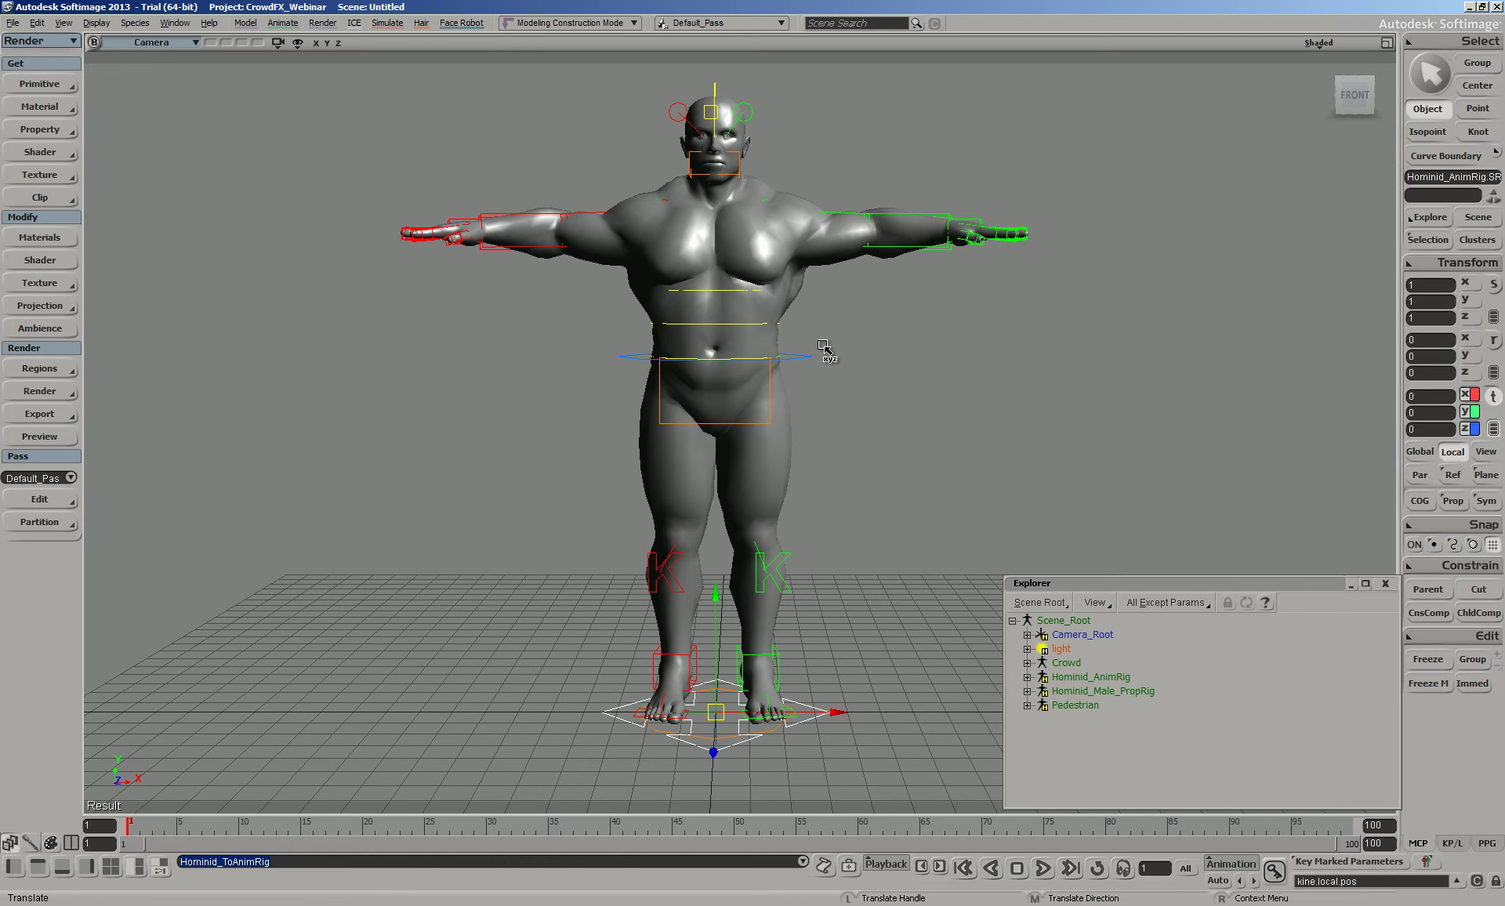
Select the AnimRig's upper-body control at the waist and open the rig's synoptic view beside the character
key(space)
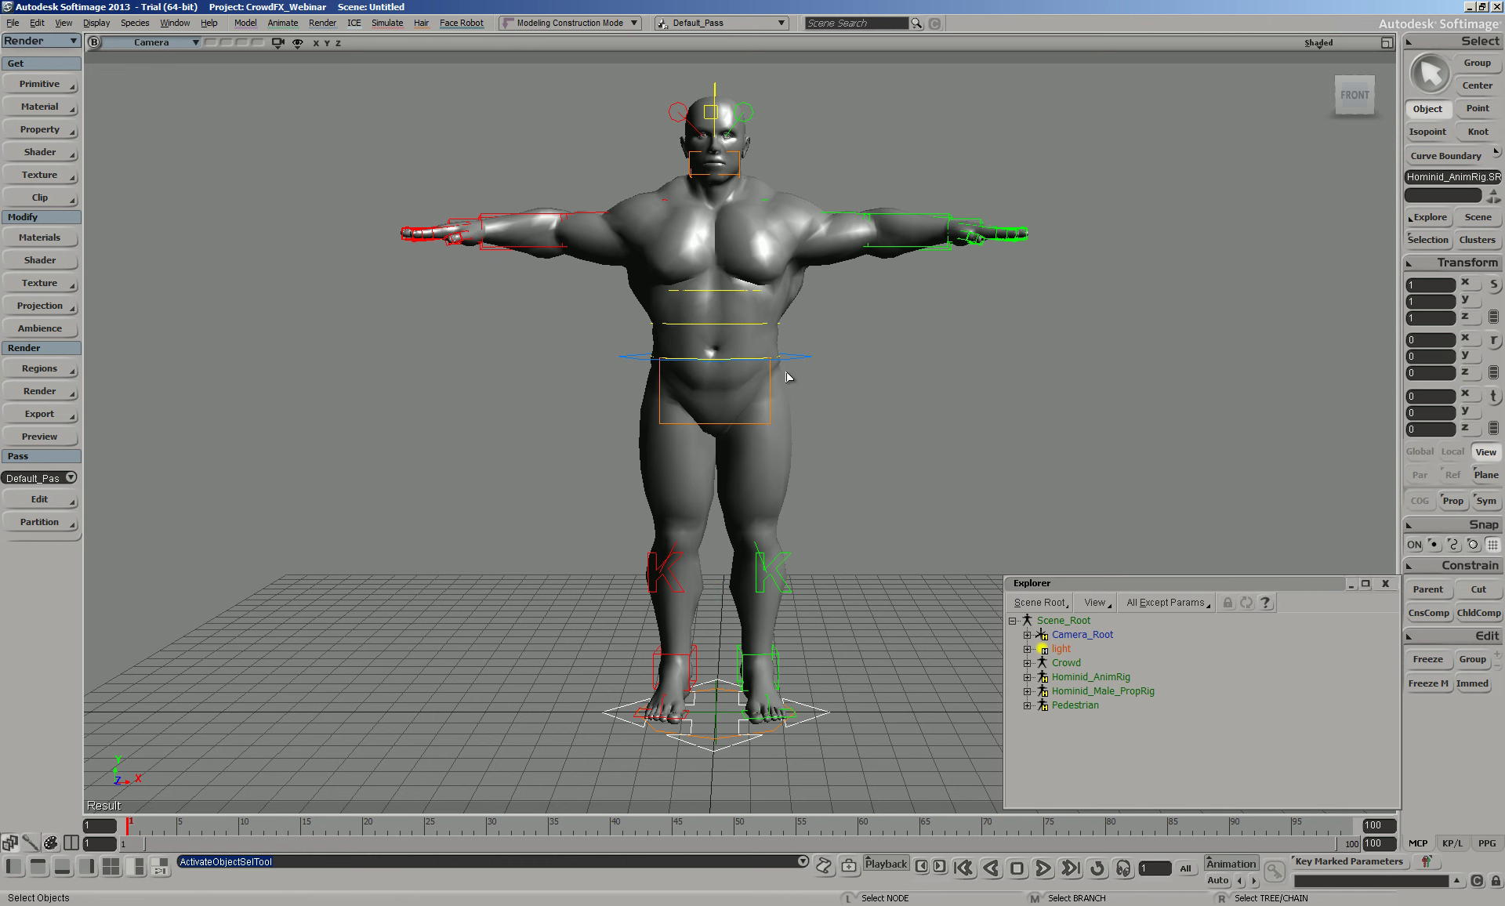
click(794, 354)
key(F3)
drag(1034, 398, 1155, 71)
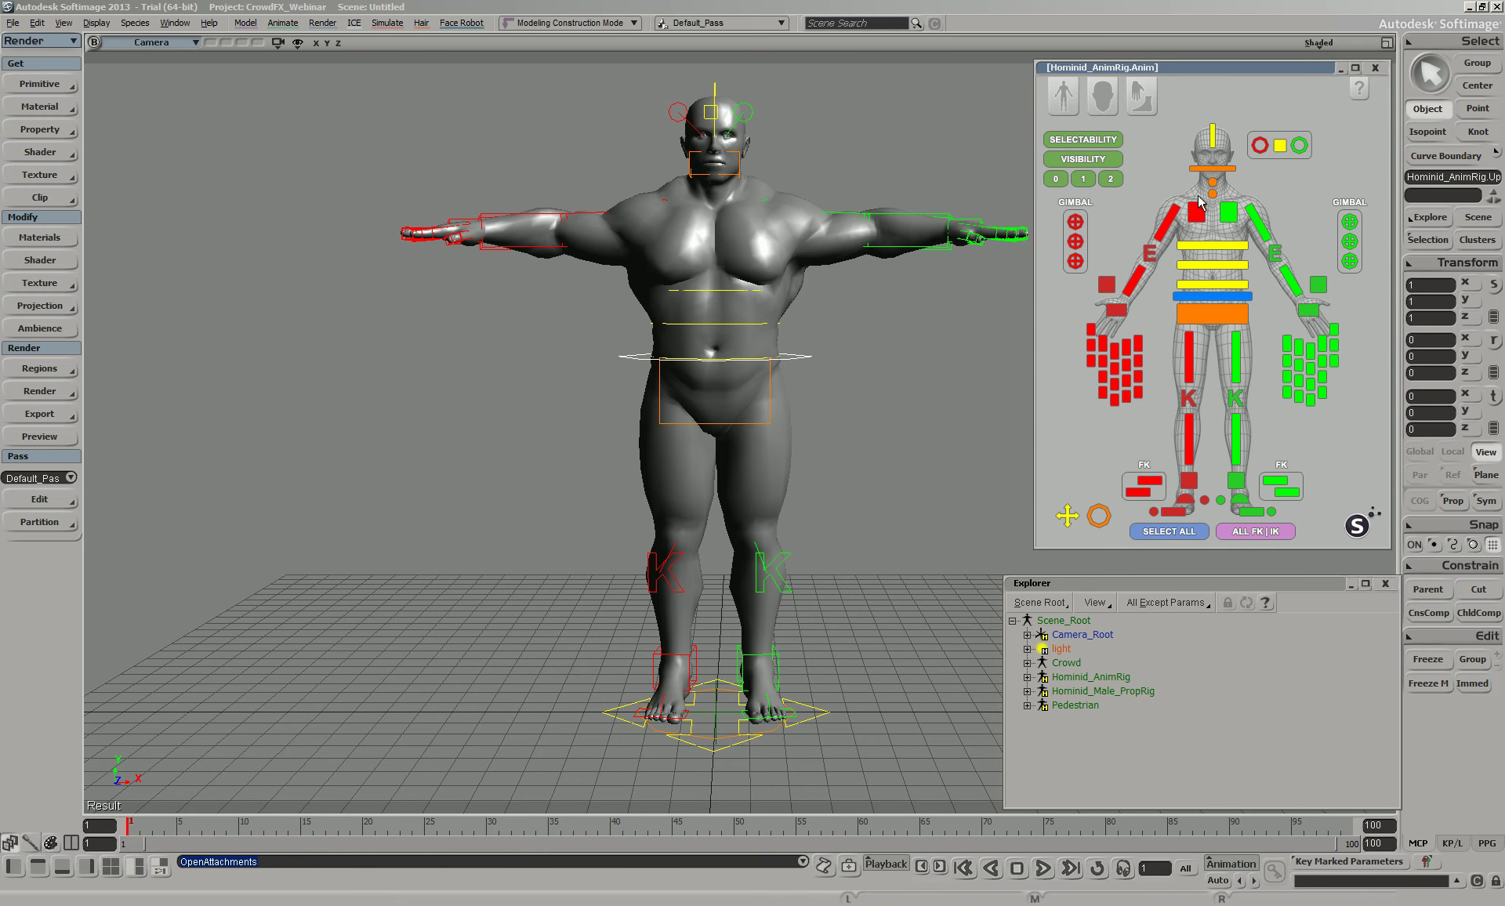
Try moving the AnimRig's hip control upward and undo the test
click(1215, 316)
key(v)
drag(729, 375, 713, 302)
key(space)
click(798, 364)
key(v)
key(ctrl+z)
key(ctrl+z)
Try moving the left foot control outward and undo the test
click(777, 668)
key(v)
drag(776, 672, 909, 636)
key(ctrl+z)
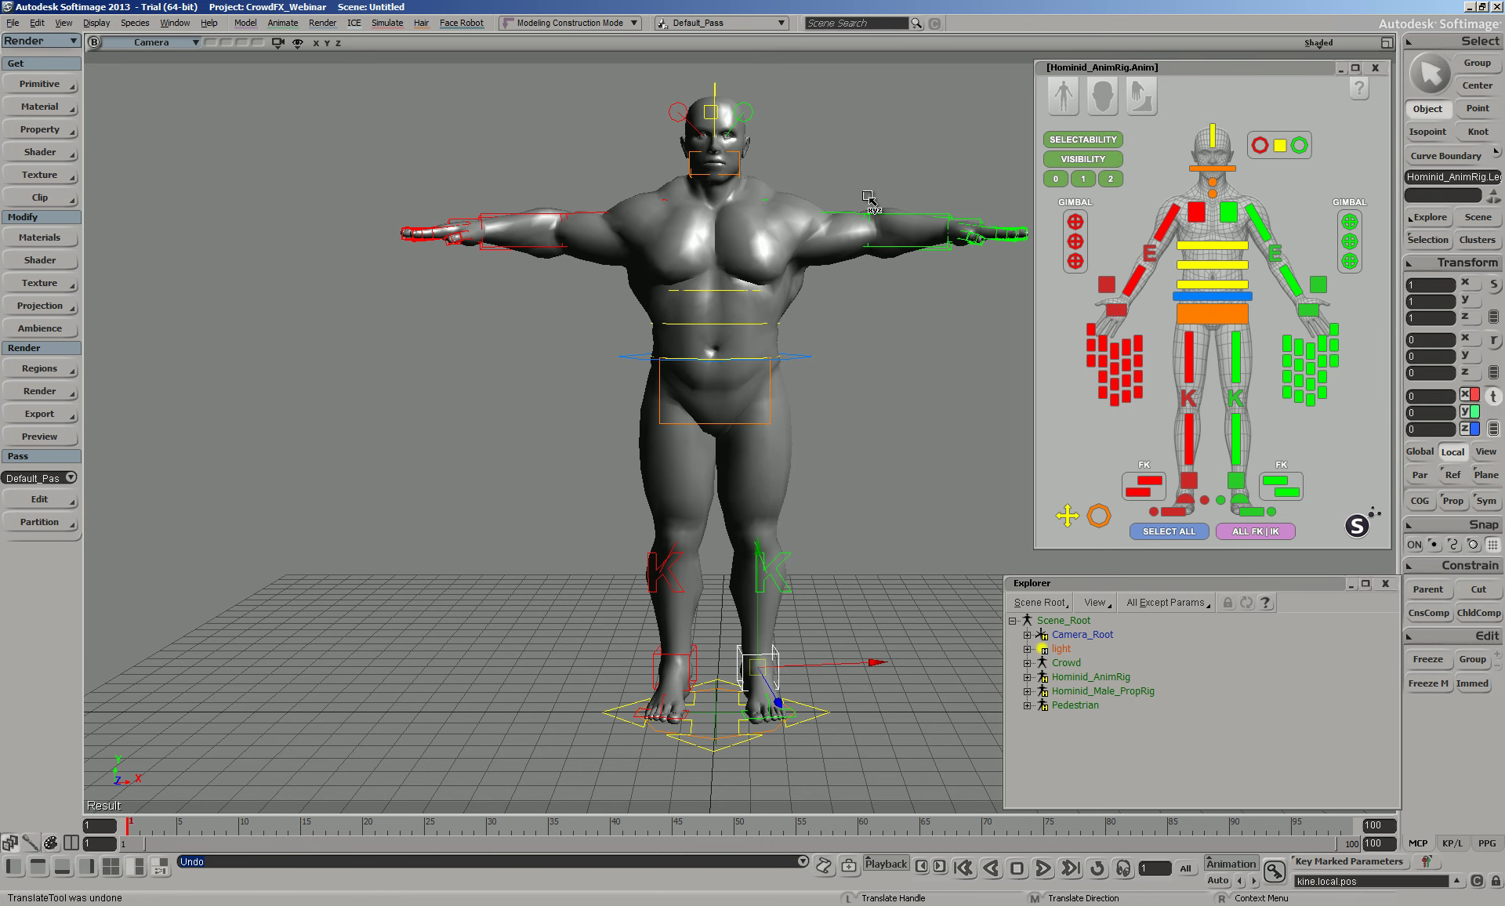
Try rotating the left bicep FK control about 11.19 degrees in local Y and undo the rotation
key(space)
click(848, 213)
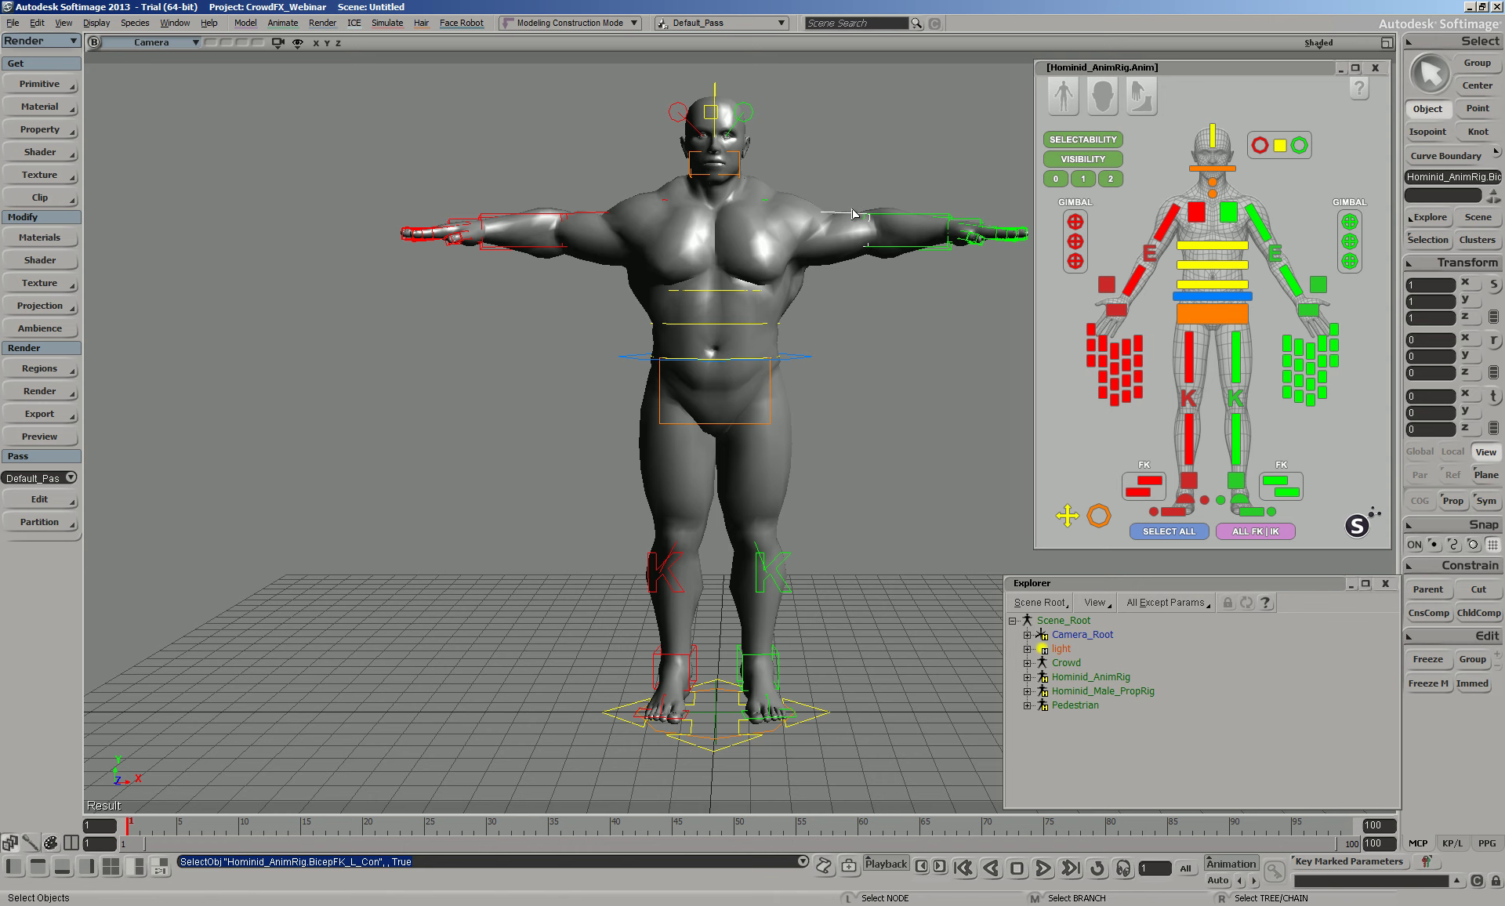
key(c)
drag(861, 172, 894, 157)
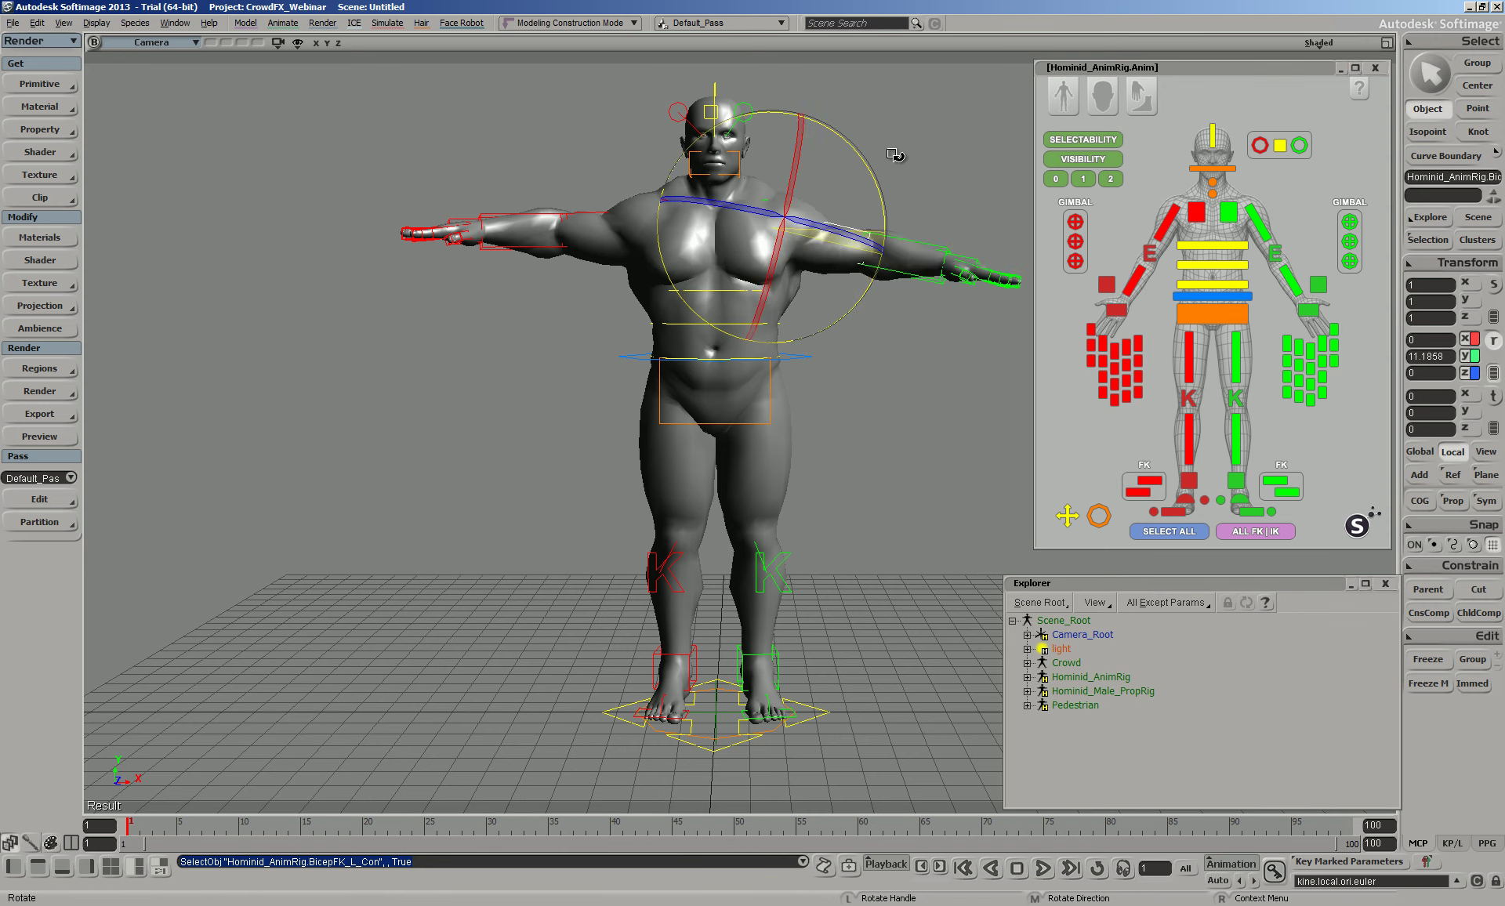
key(ctrl+z)
key(space)
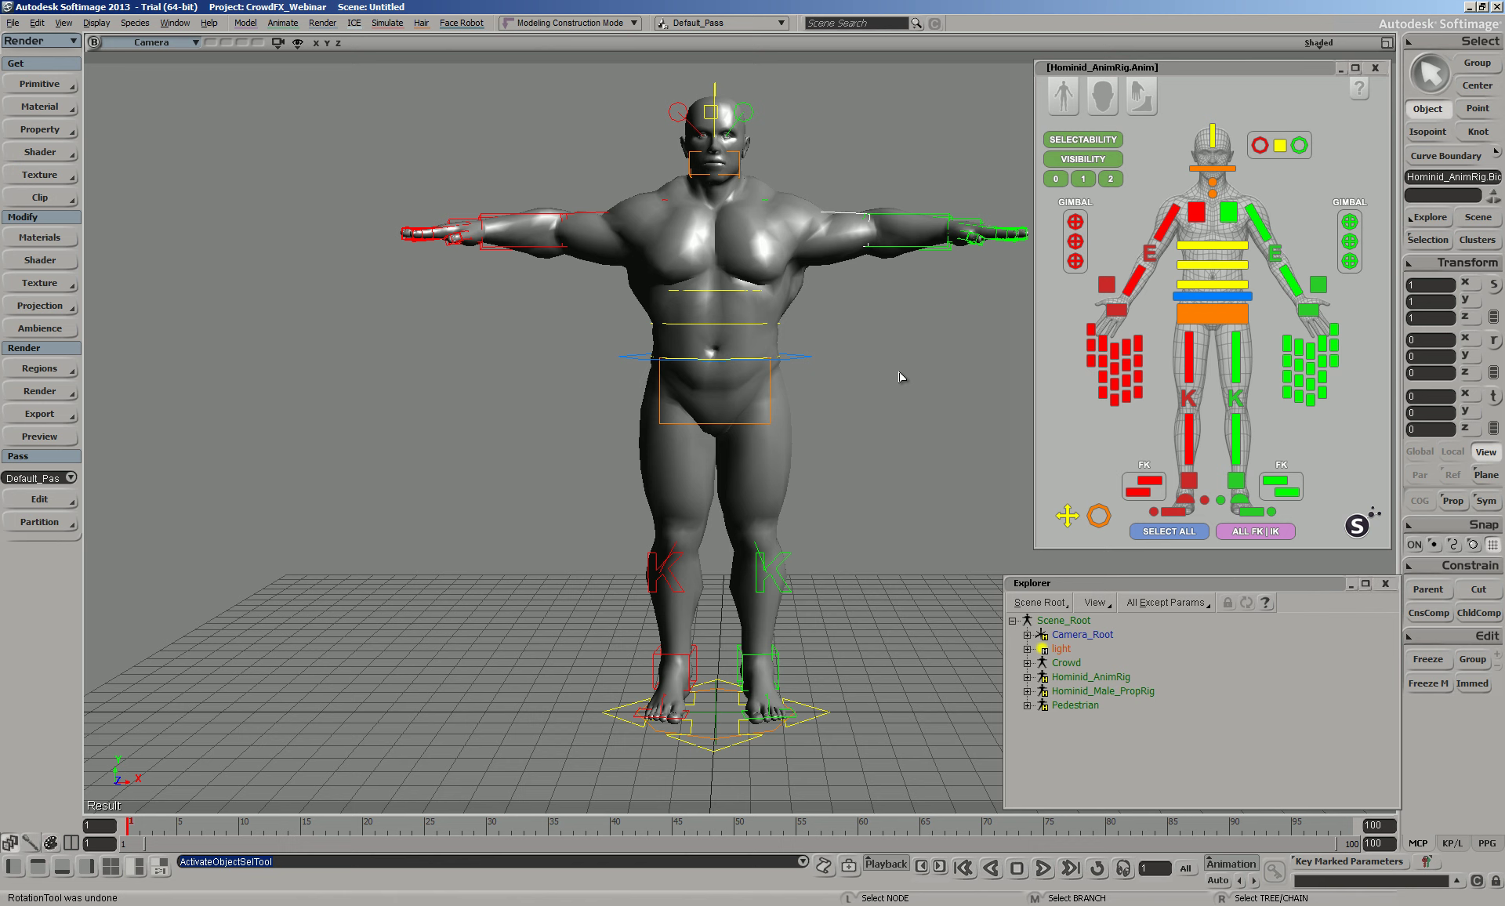
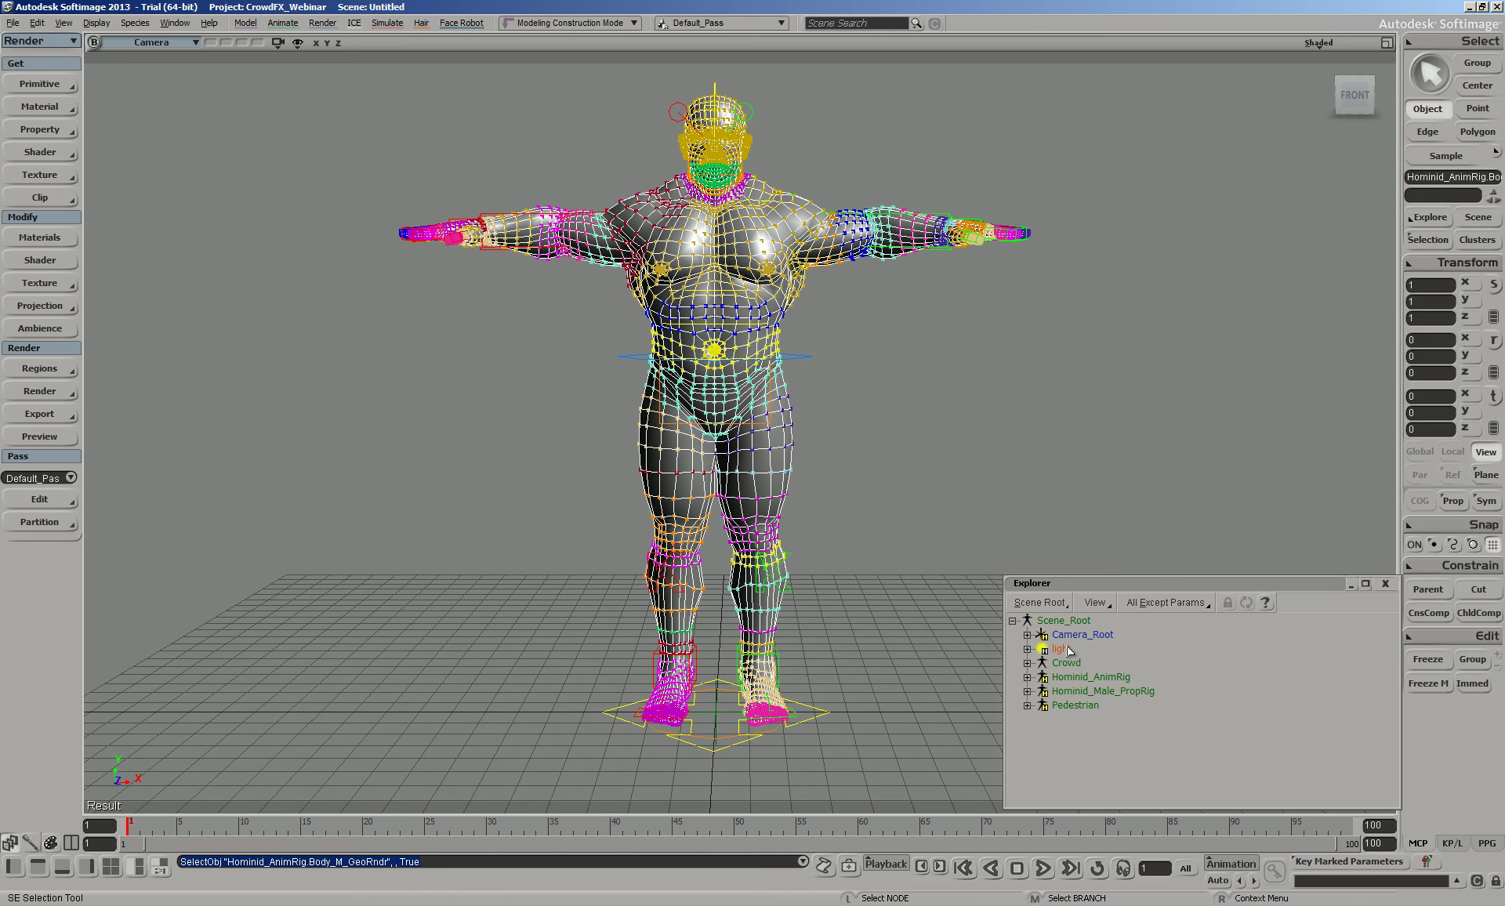
Move the Body_M_GeoRndr mesh out of Hominid_AnimRig to directly under Scene_Root and collapse the rig's hierarchy
drag(1109, 592, 1088, 472)
key(f)
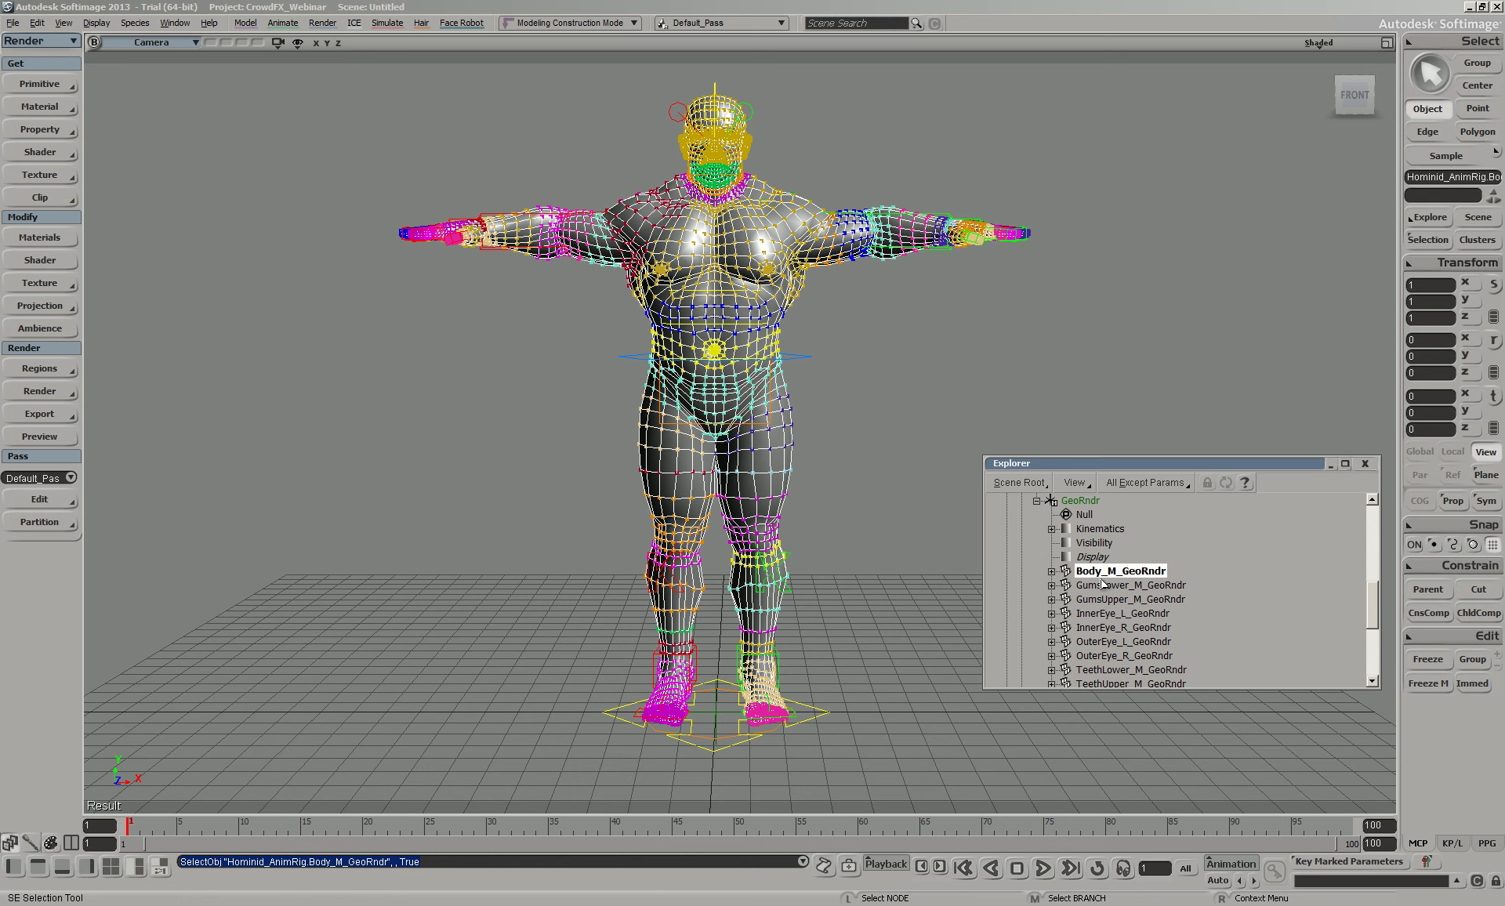
drag(1099, 575, 1055, 503)
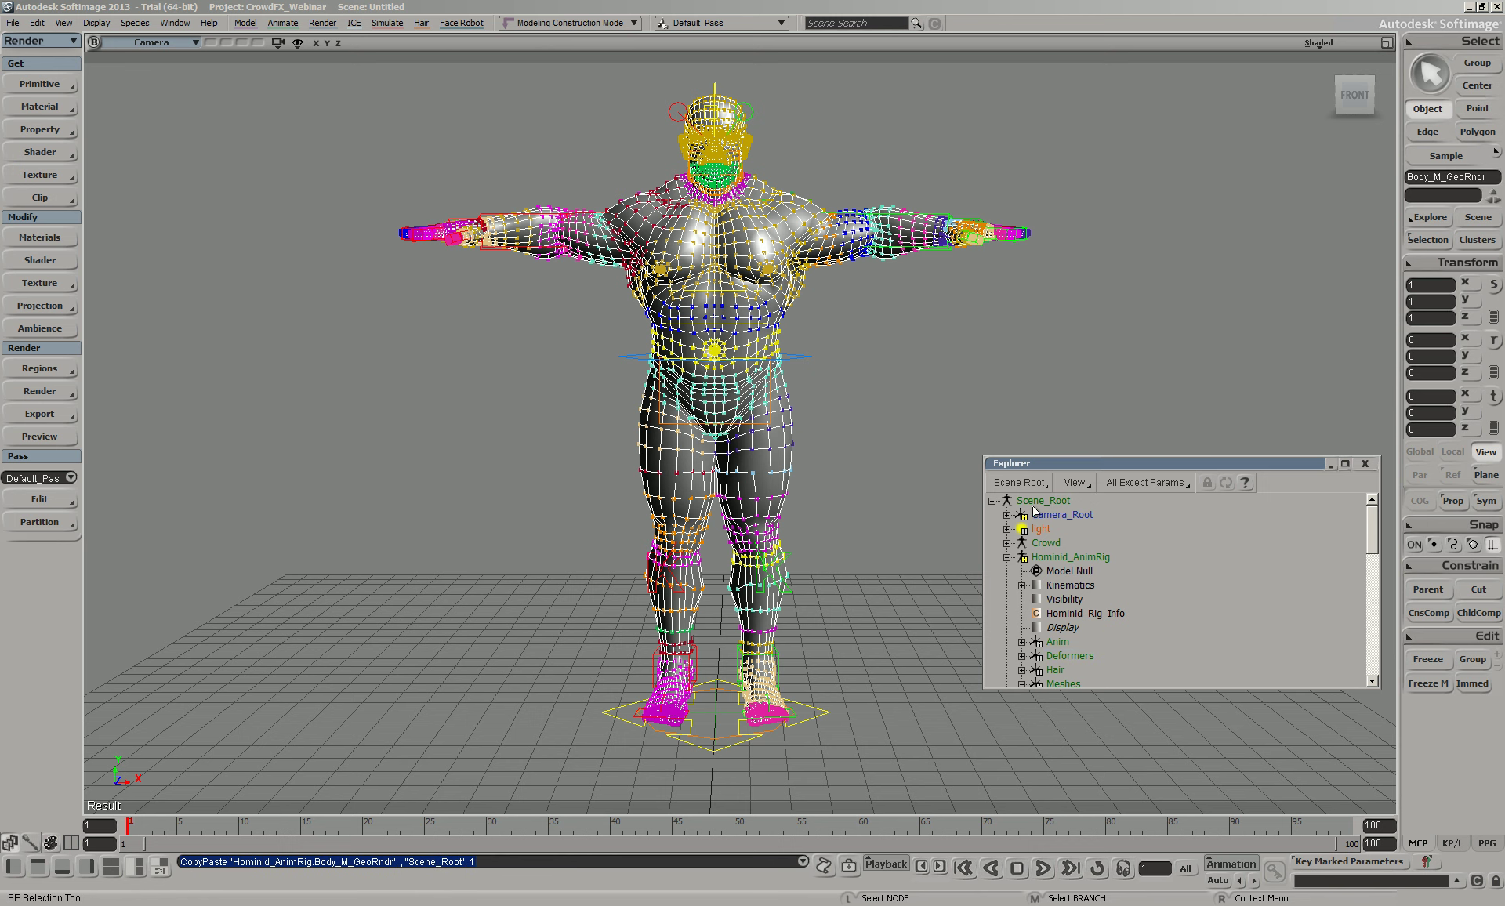
click(1007, 557)
Select Body_M_GeoRndr under Scene_Root and freeze its modeling to remove the rig's influence
click(1059, 600)
click(1062, 600)
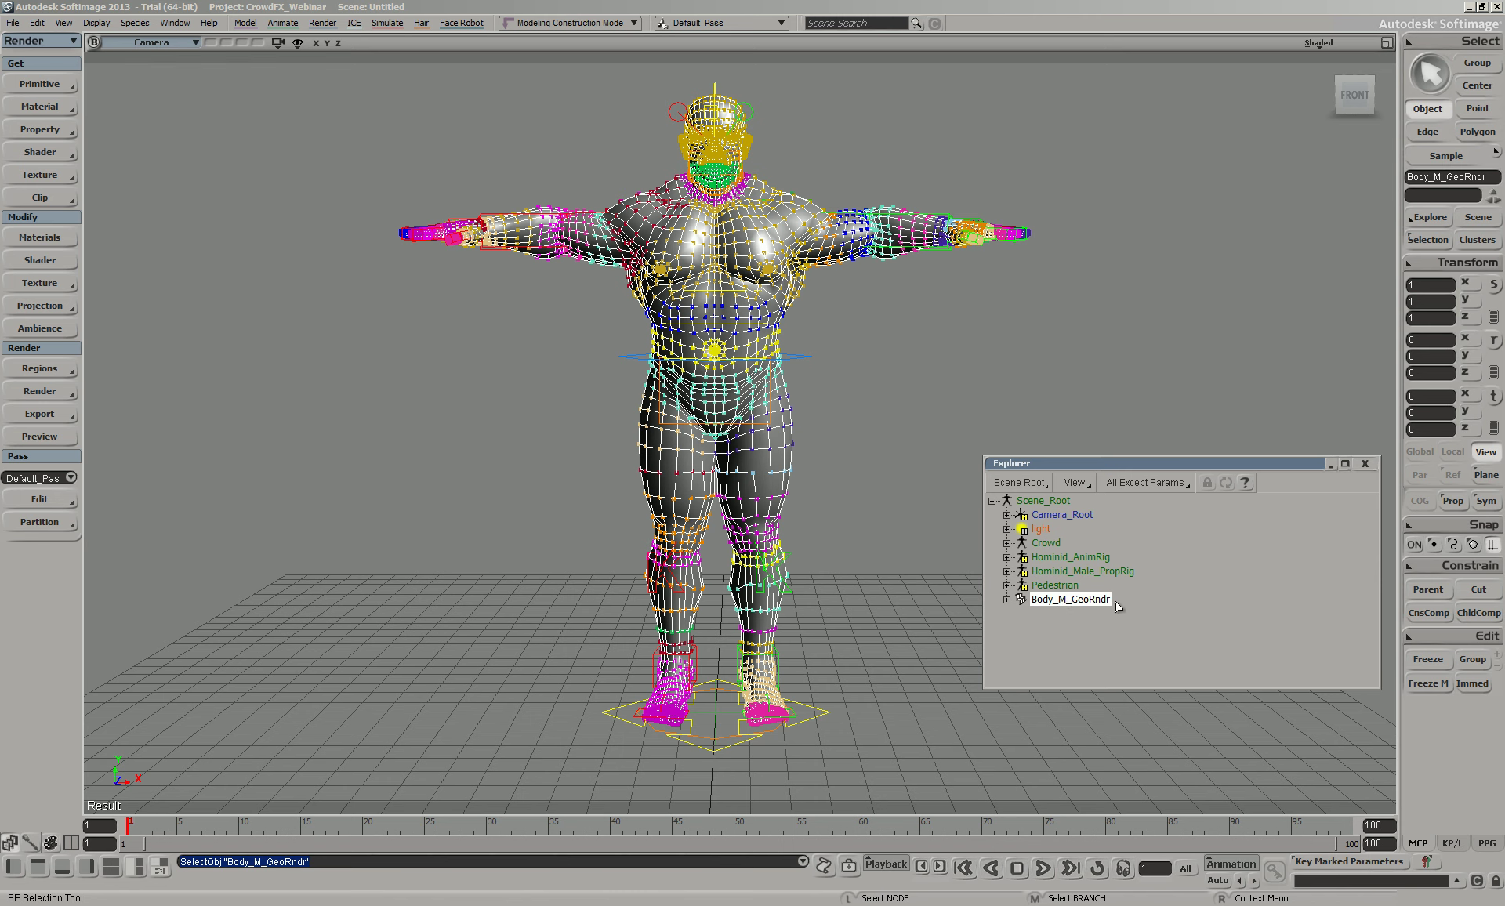
click(1428, 683)
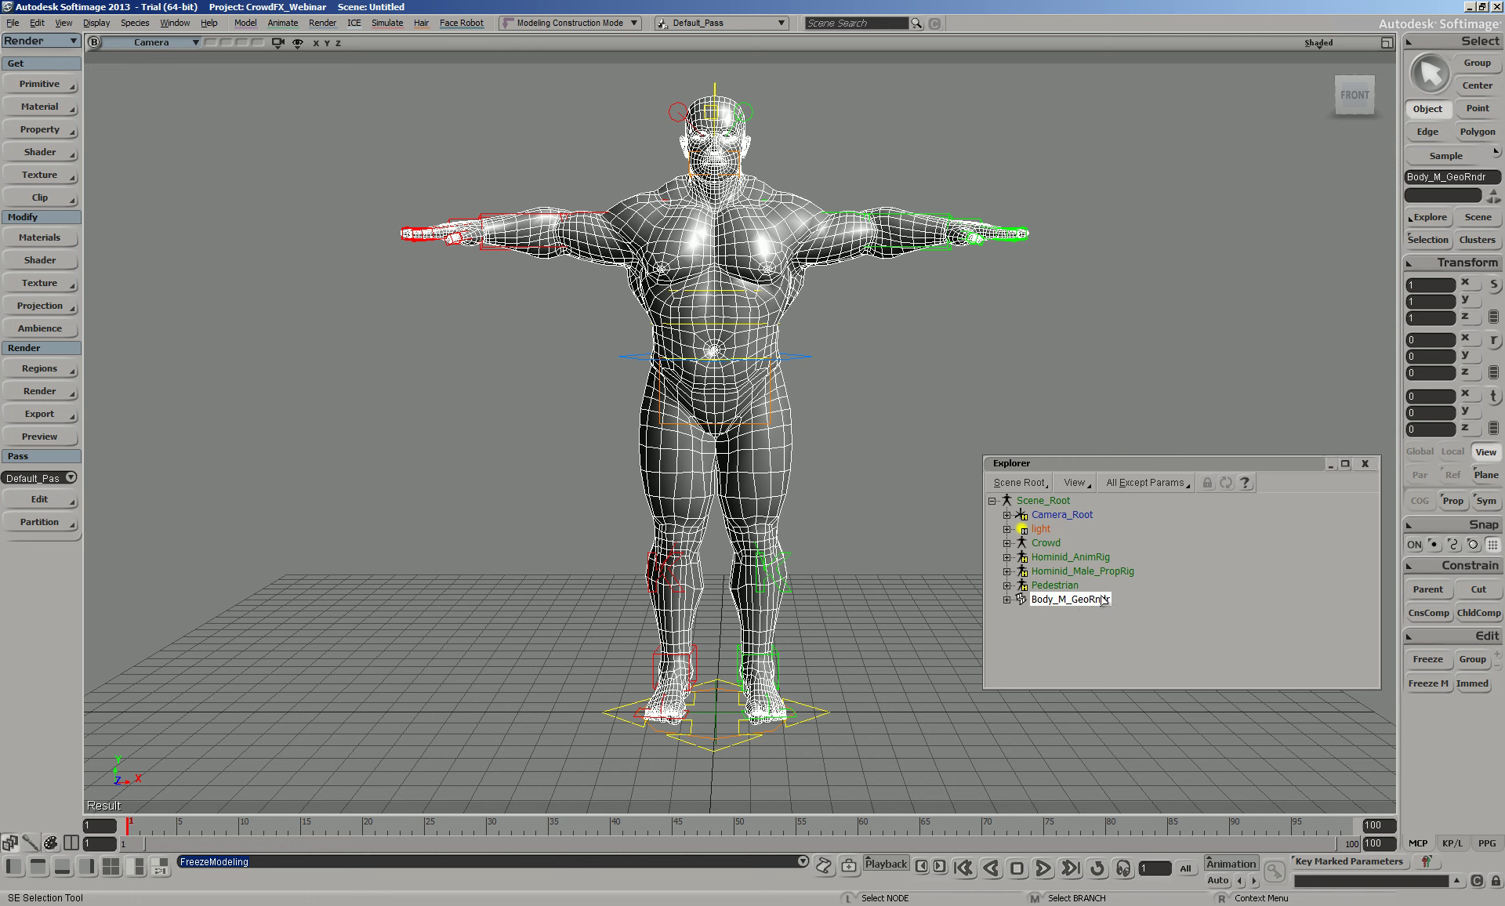
Delete the Hominid_Male_PropRig and Hominid_AnimRig models with their whole branches and select the remaining body mesh
middle_click(1066, 571)
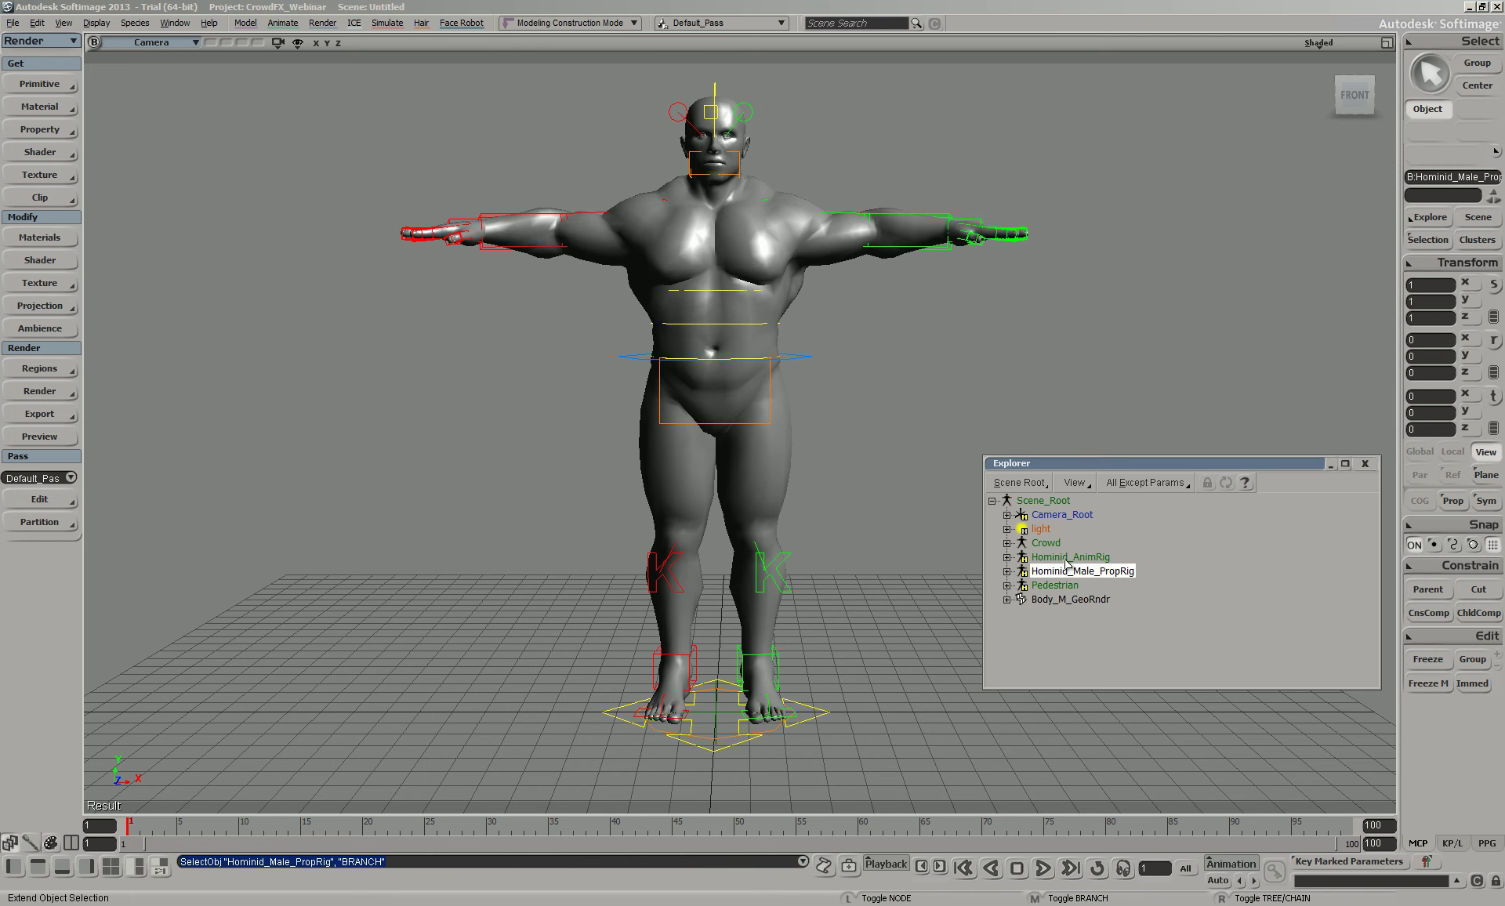
ctrl+middle_click(1067, 559)
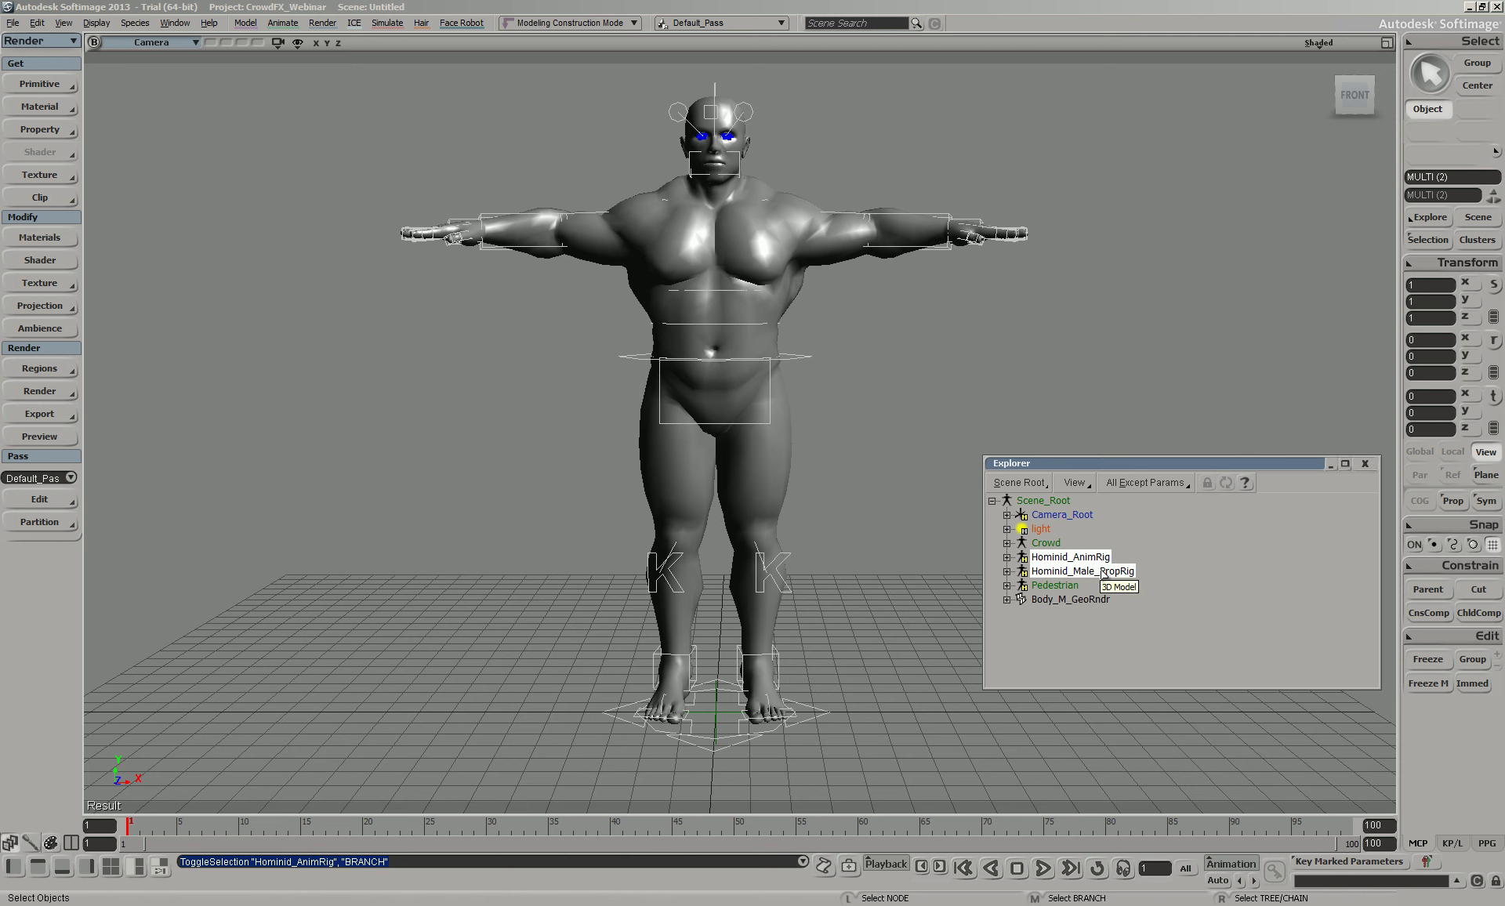
key(Delete)
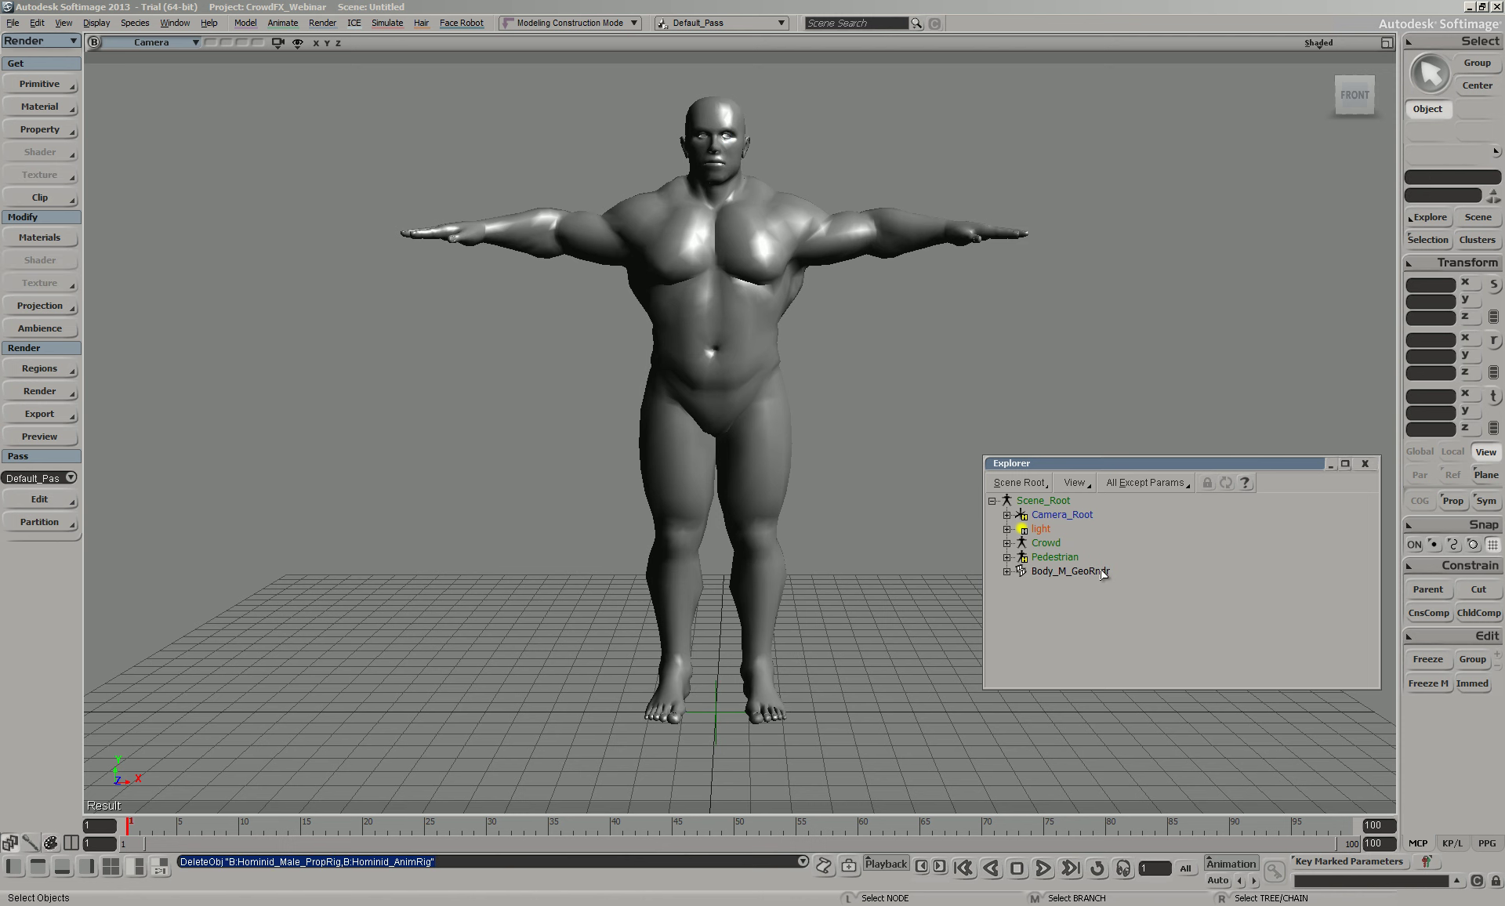
click(1101, 571)
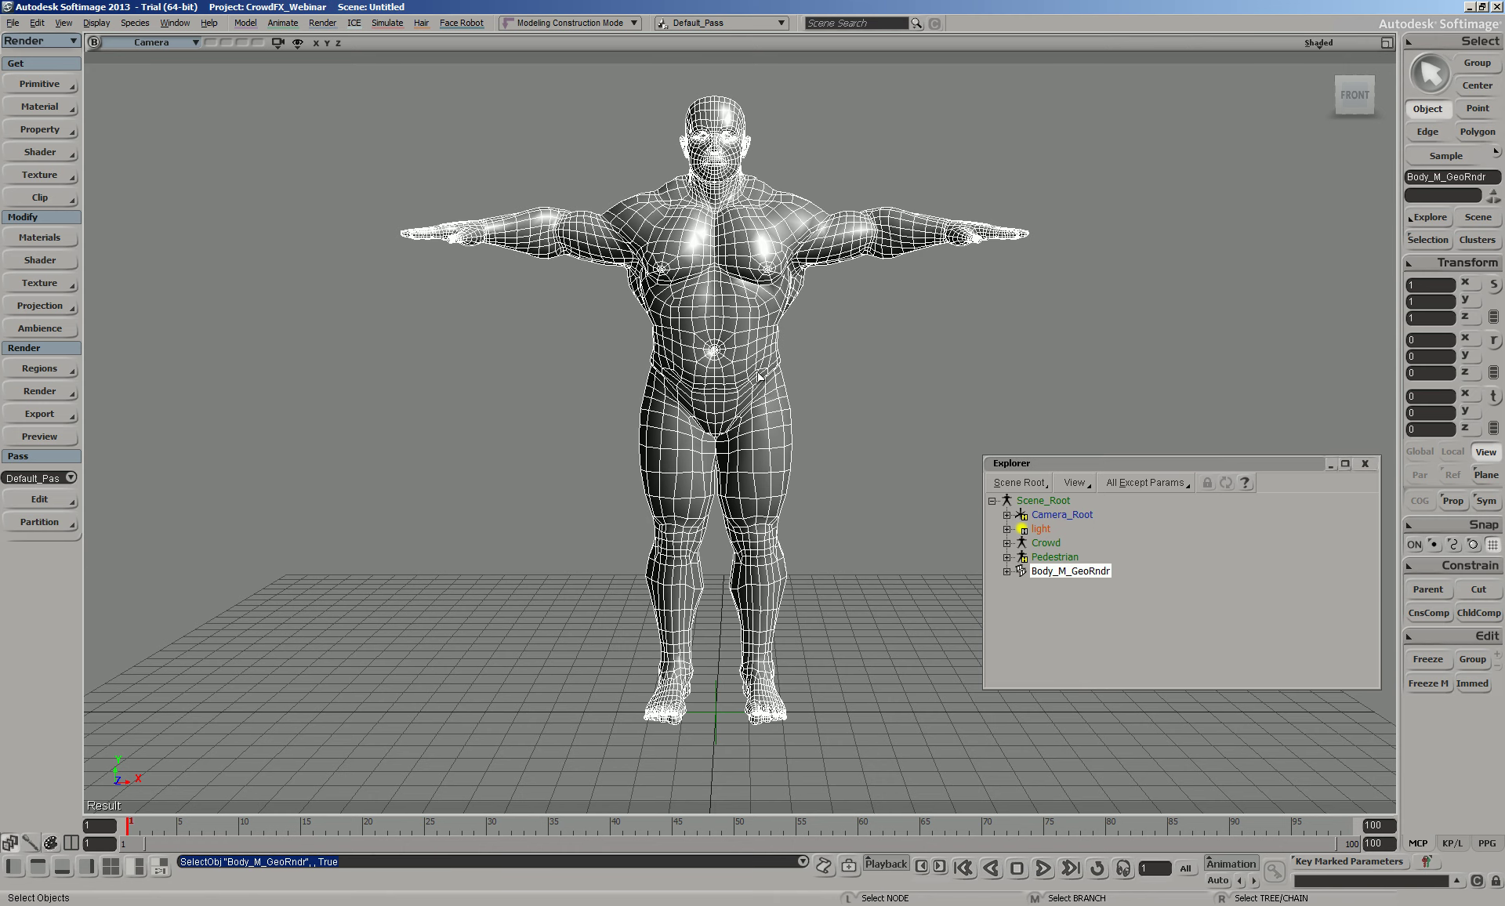
Unhide the whole Pedestrian model and clear the selection
middle_click(1057, 557)
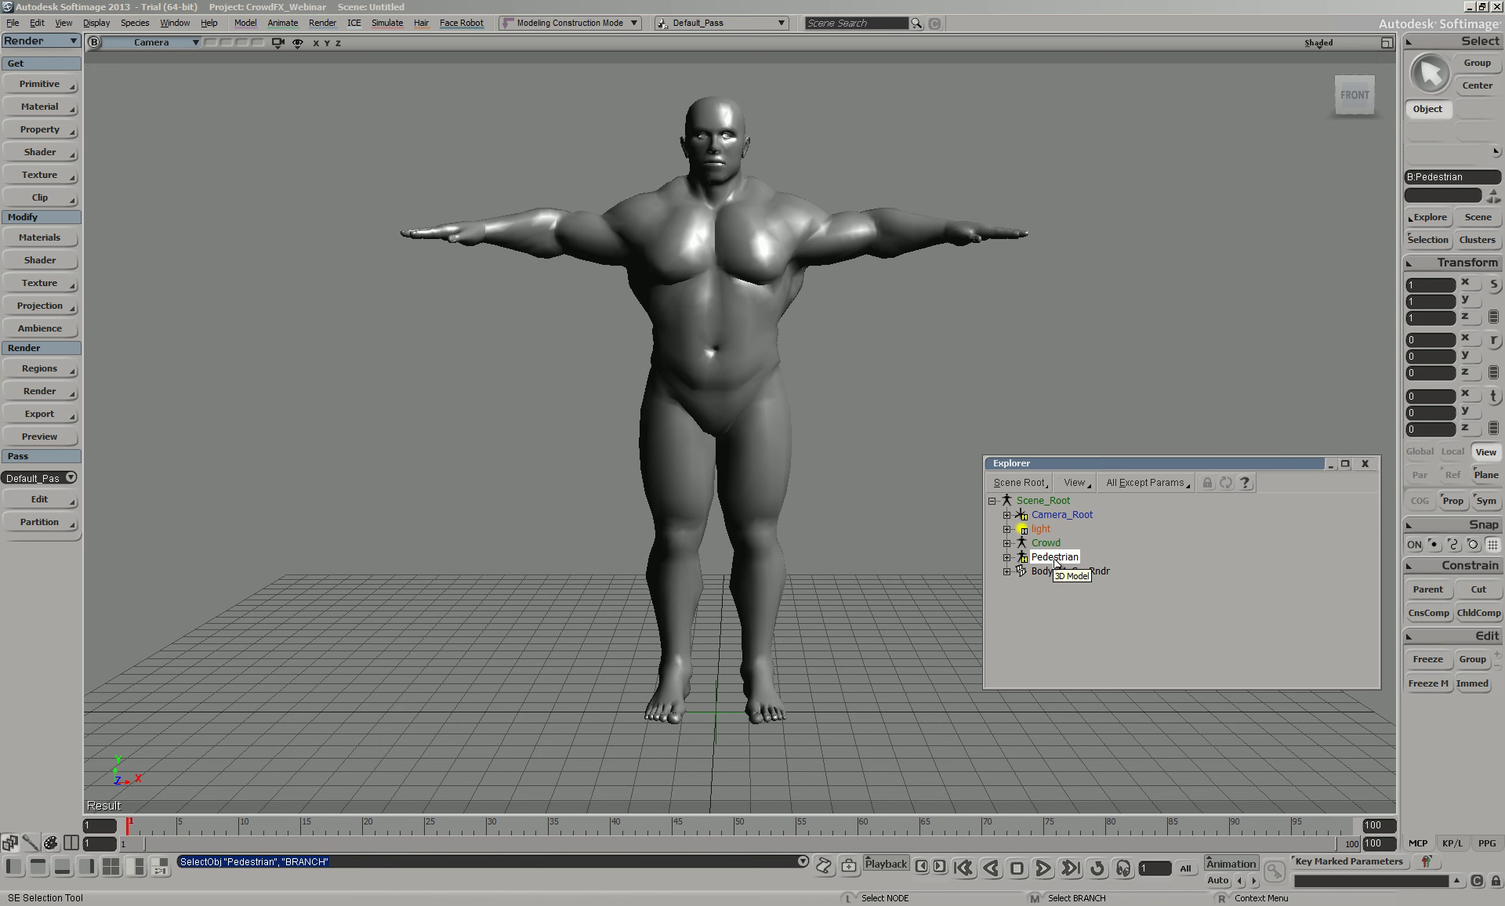
key(h)
click(997, 316)
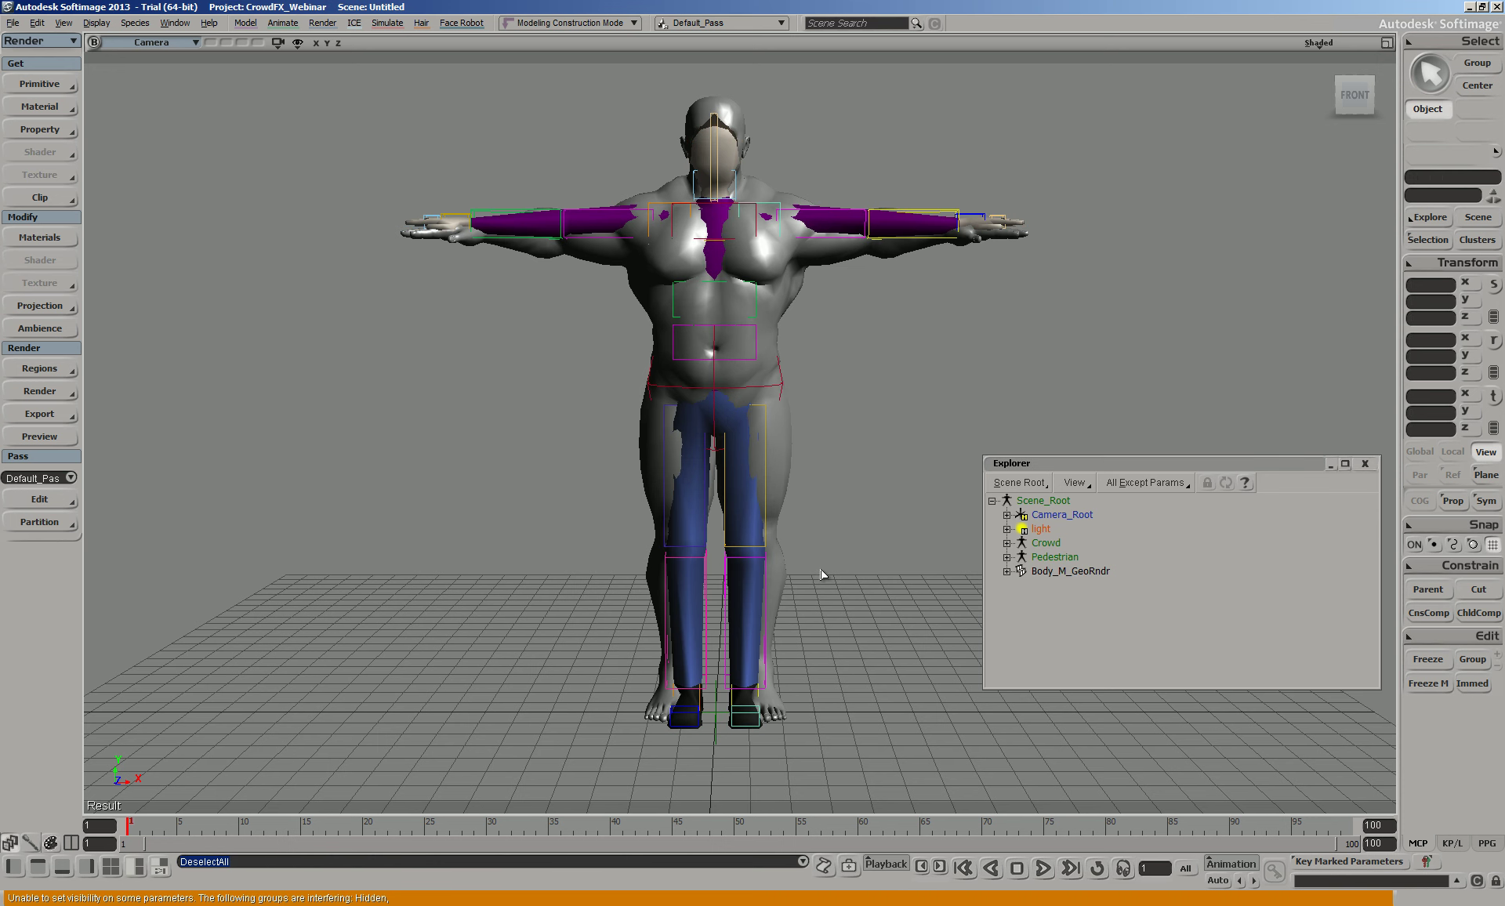
Move the body mesh about 0.60 in Z to line it up with the pedestrian skeleton, and deselect it
click(782, 452)
click(998, 400)
key(o)
drag(1000, 399, 872, 436)
key(space)
click(808, 438)
key(v)
drag(665, 706, 631, 707)
key(space)
click(1149, 363)
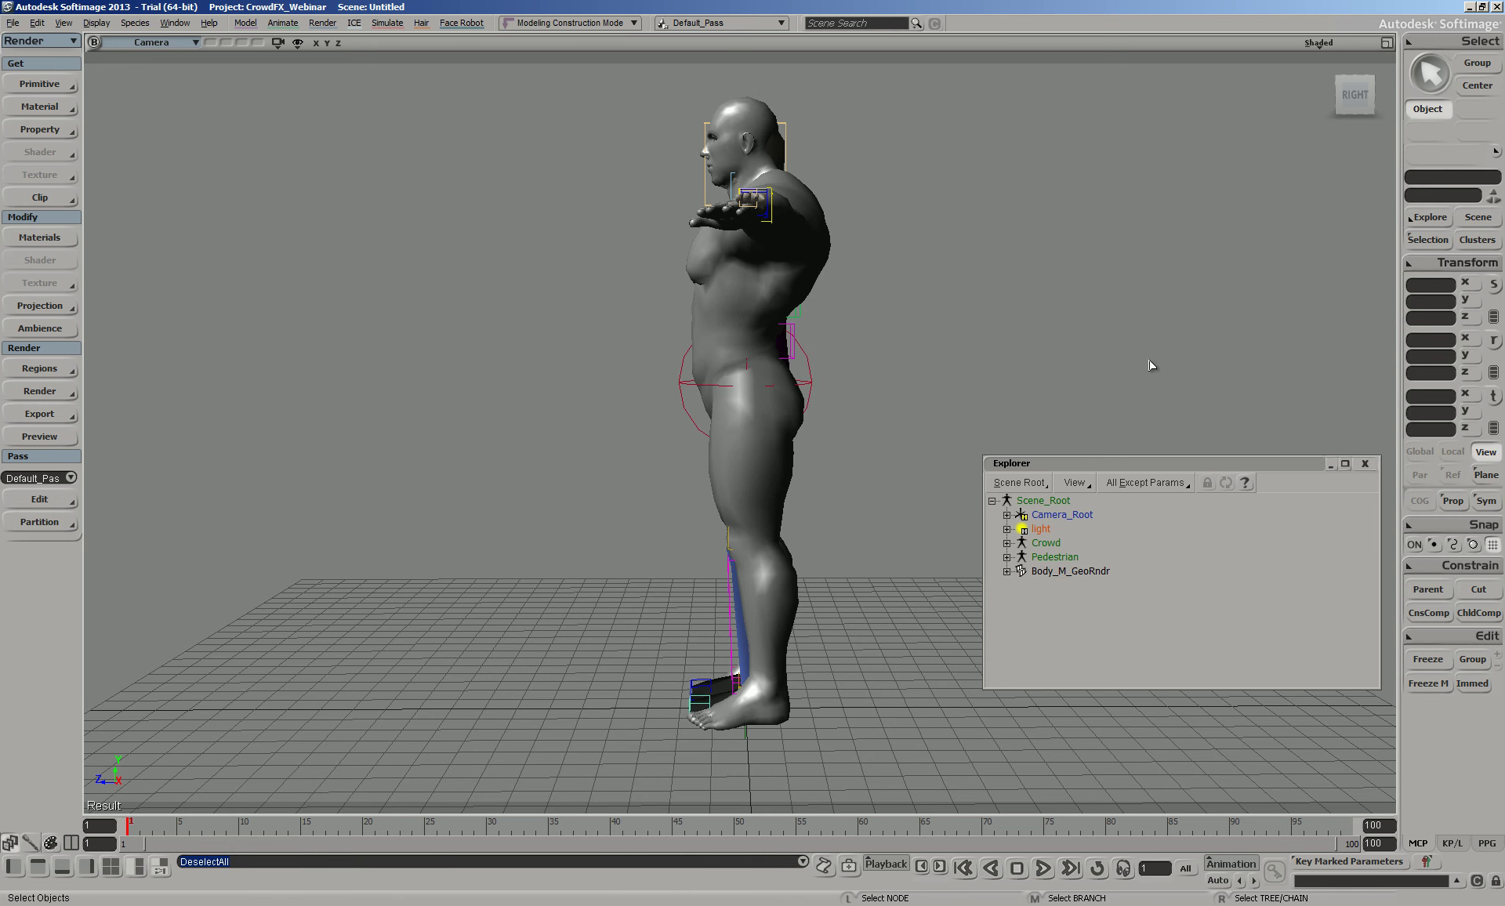
Try rotating the pedestrian's LeftLeg bone, undo the rotation and clear the selection
key(alt+z)
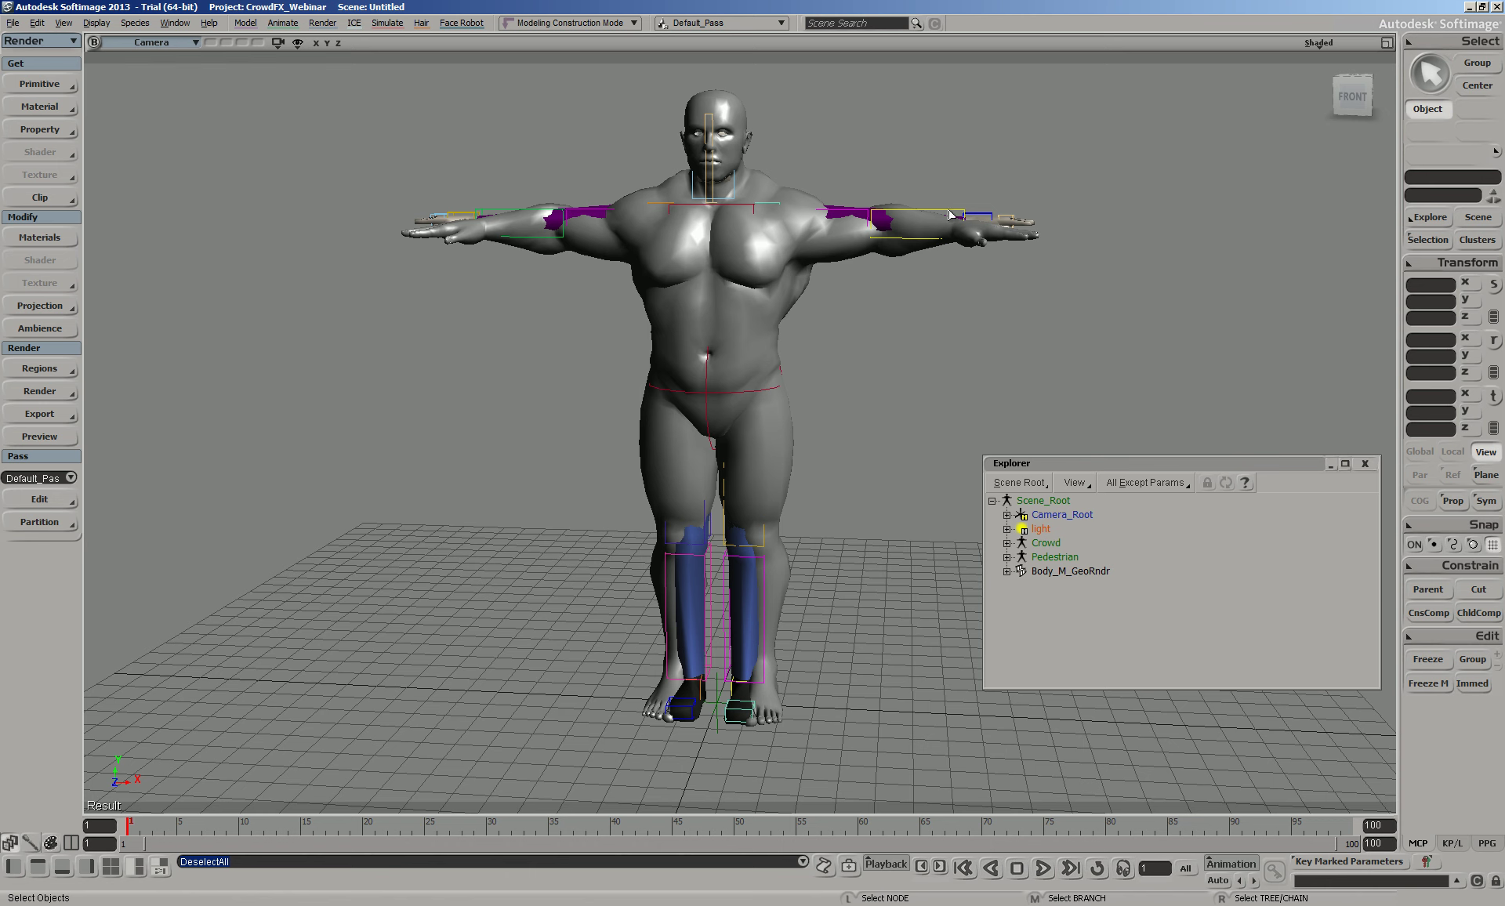
click(728, 561)
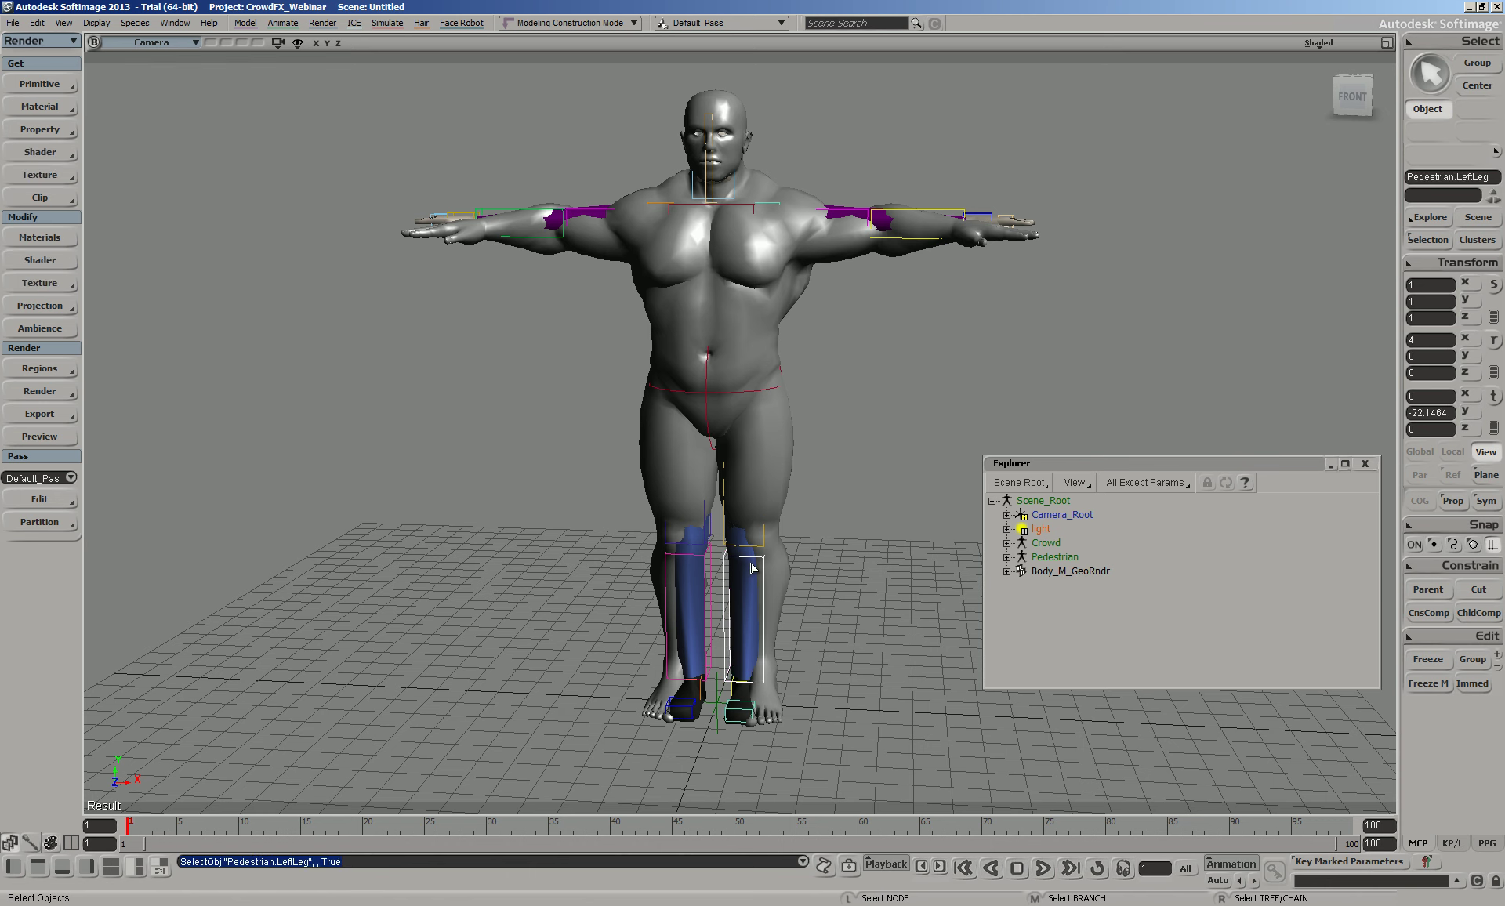
key(c)
drag(737, 482, 776, 513)
key(ctrl+z)
key(space)
click(781, 510)
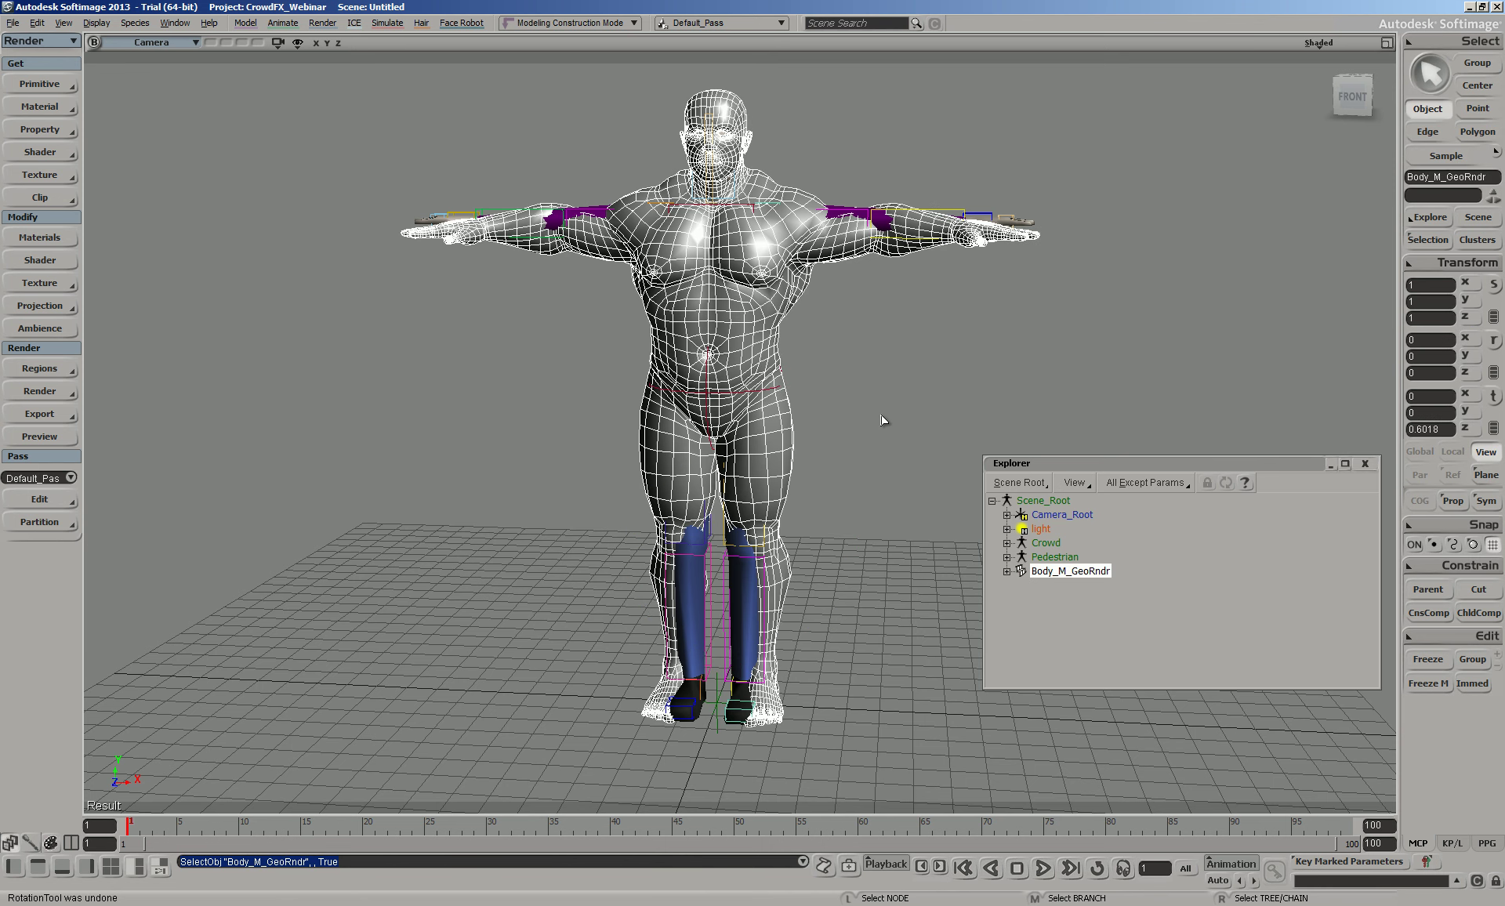
click(903, 391)
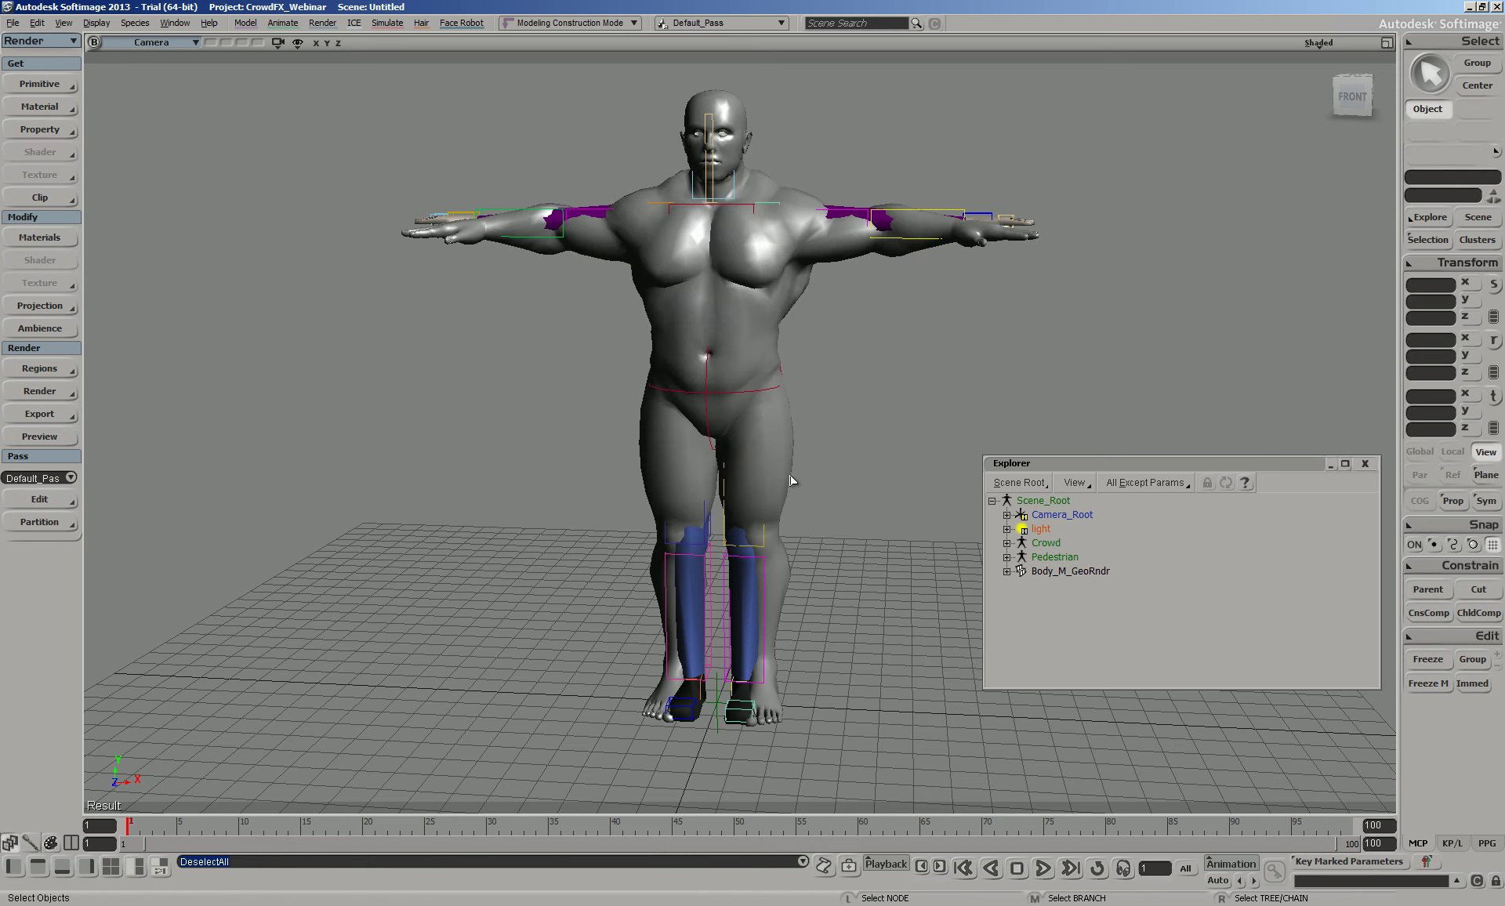
Apply a GATOR operator to the body mesh using the pedestrian's mesh as the attribute source
click(744, 337)
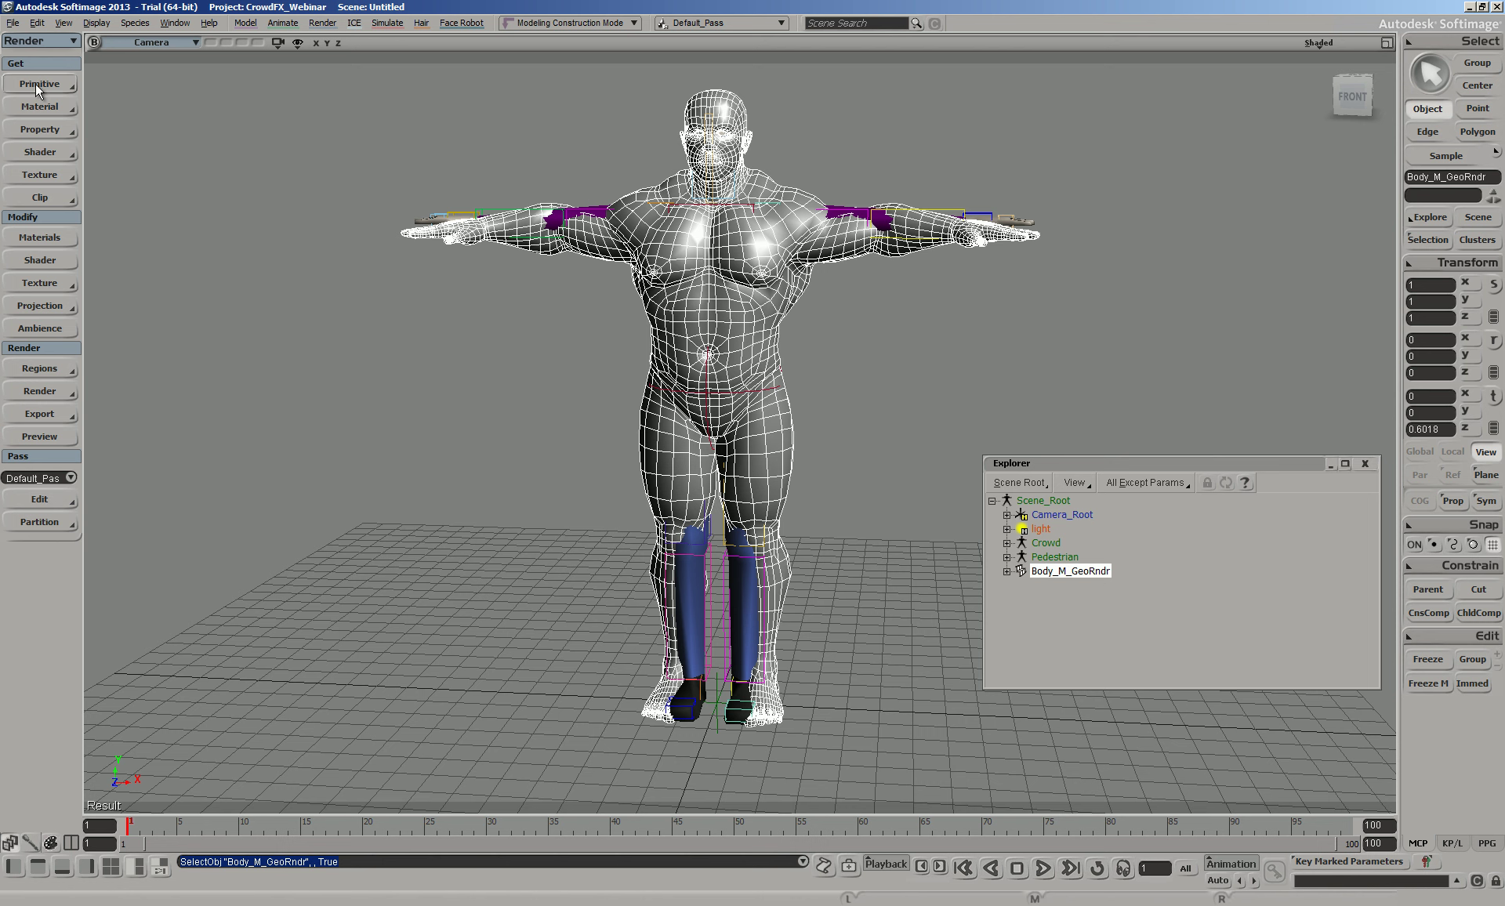
click(40, 129)
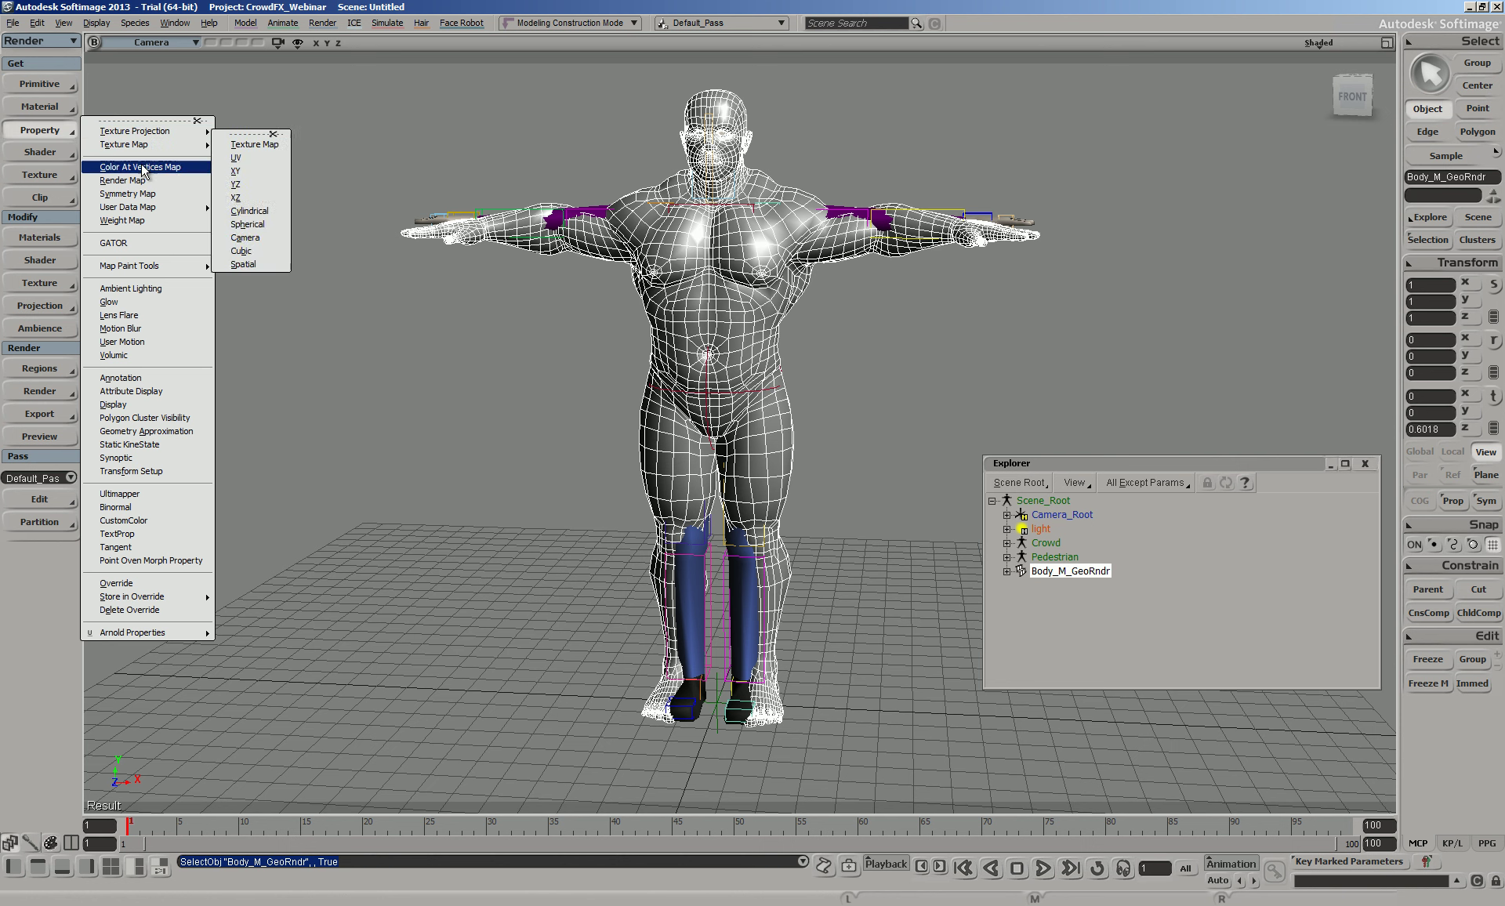
click(111, 243)
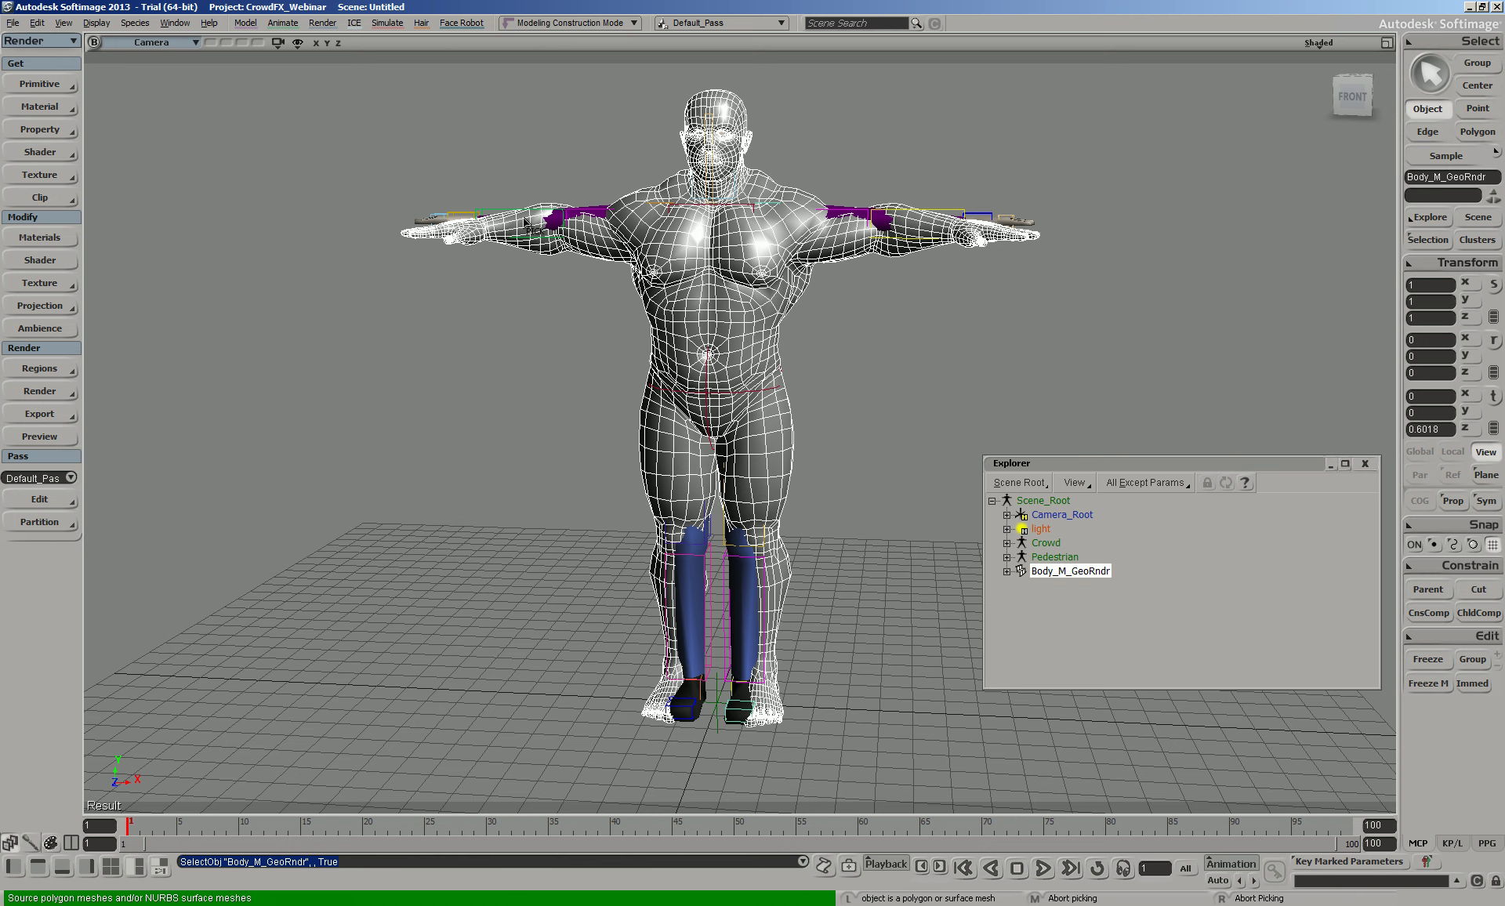
click(696, 611)
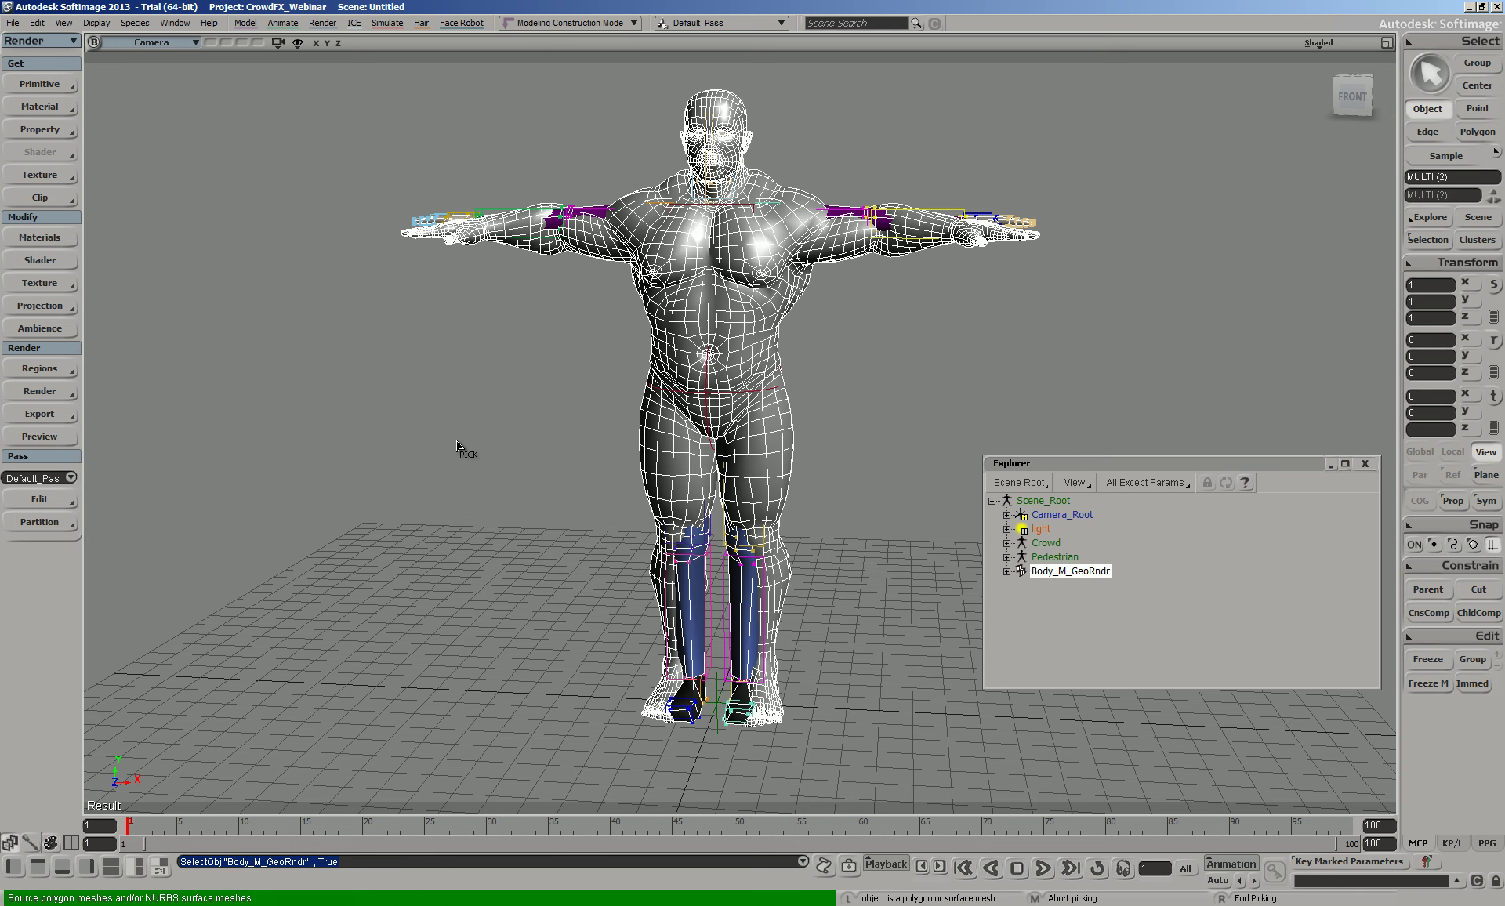
drag(463, 69, 293, 281)
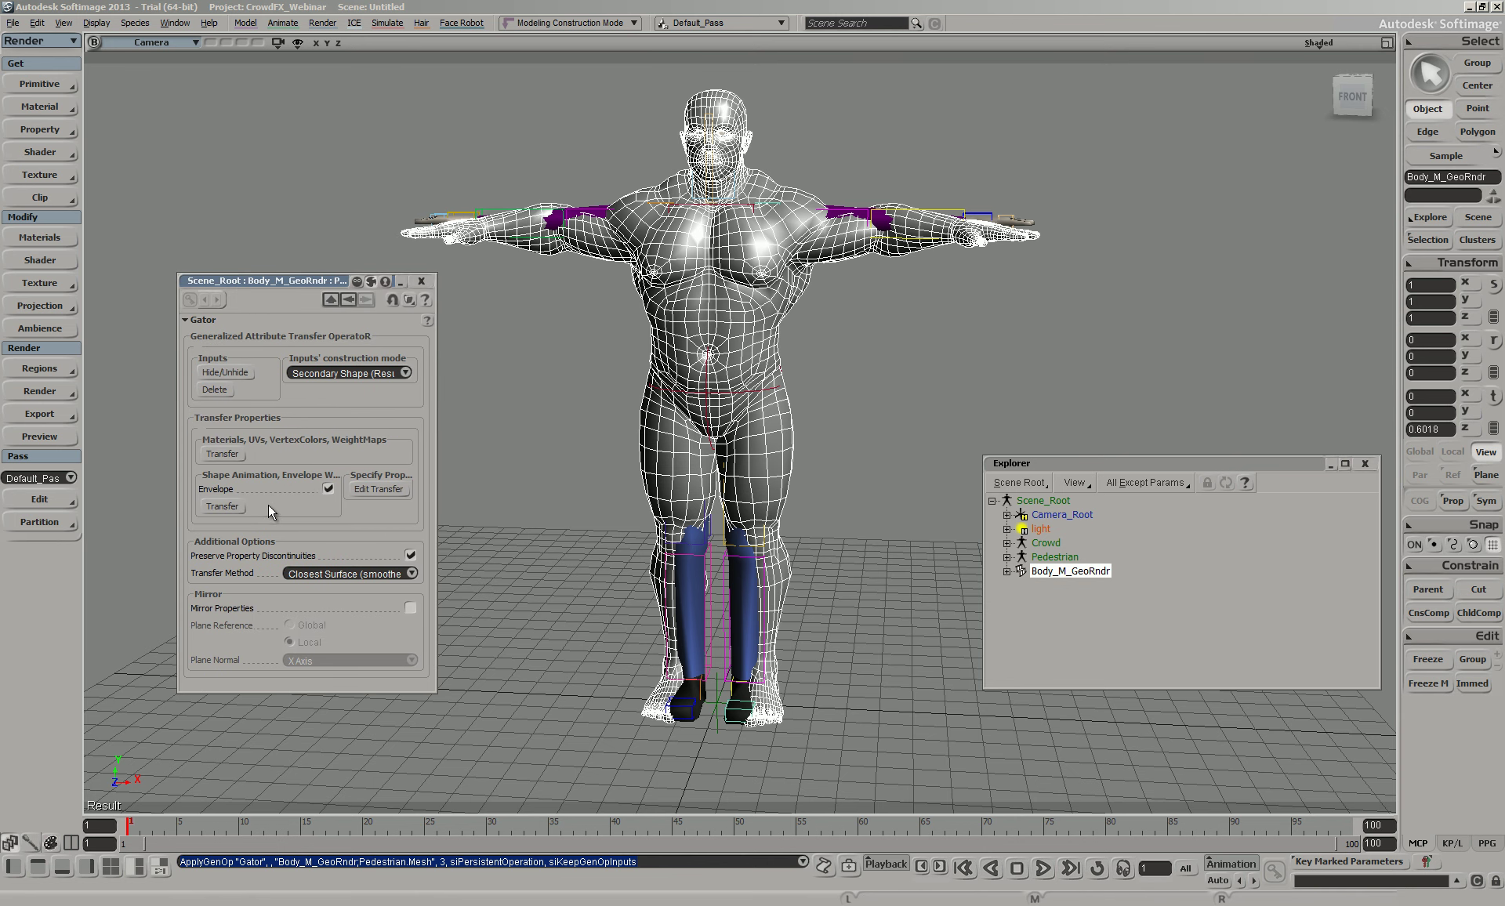
Transfer the pedestrian's envelope to the body mesh with the inputs' construction mode at Modeling, and delete the GATOR input mesh
click(220, 507)
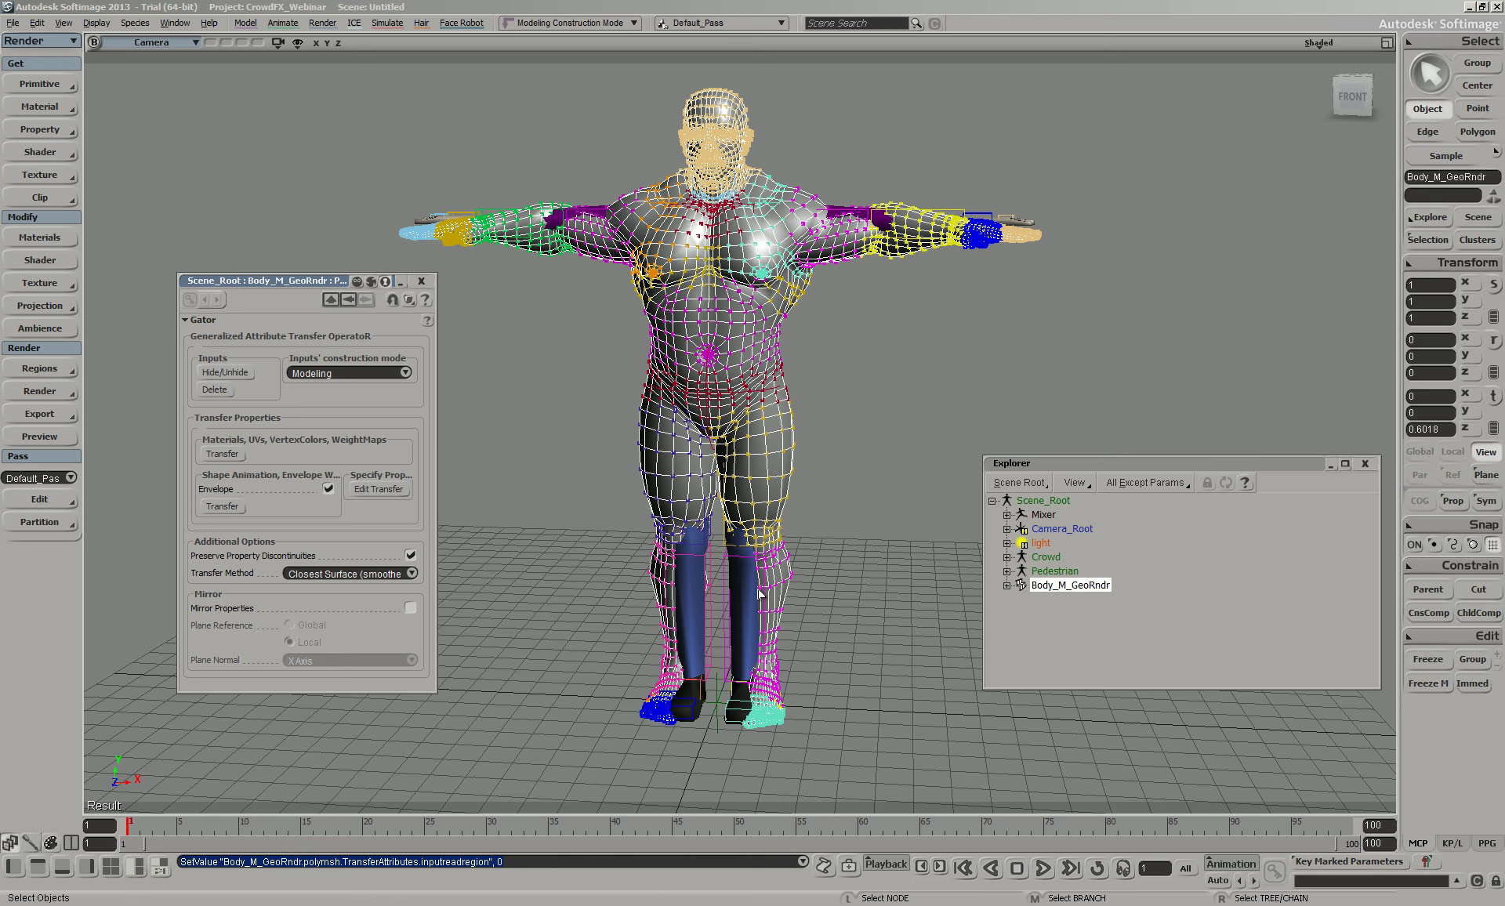
click(214, 390)
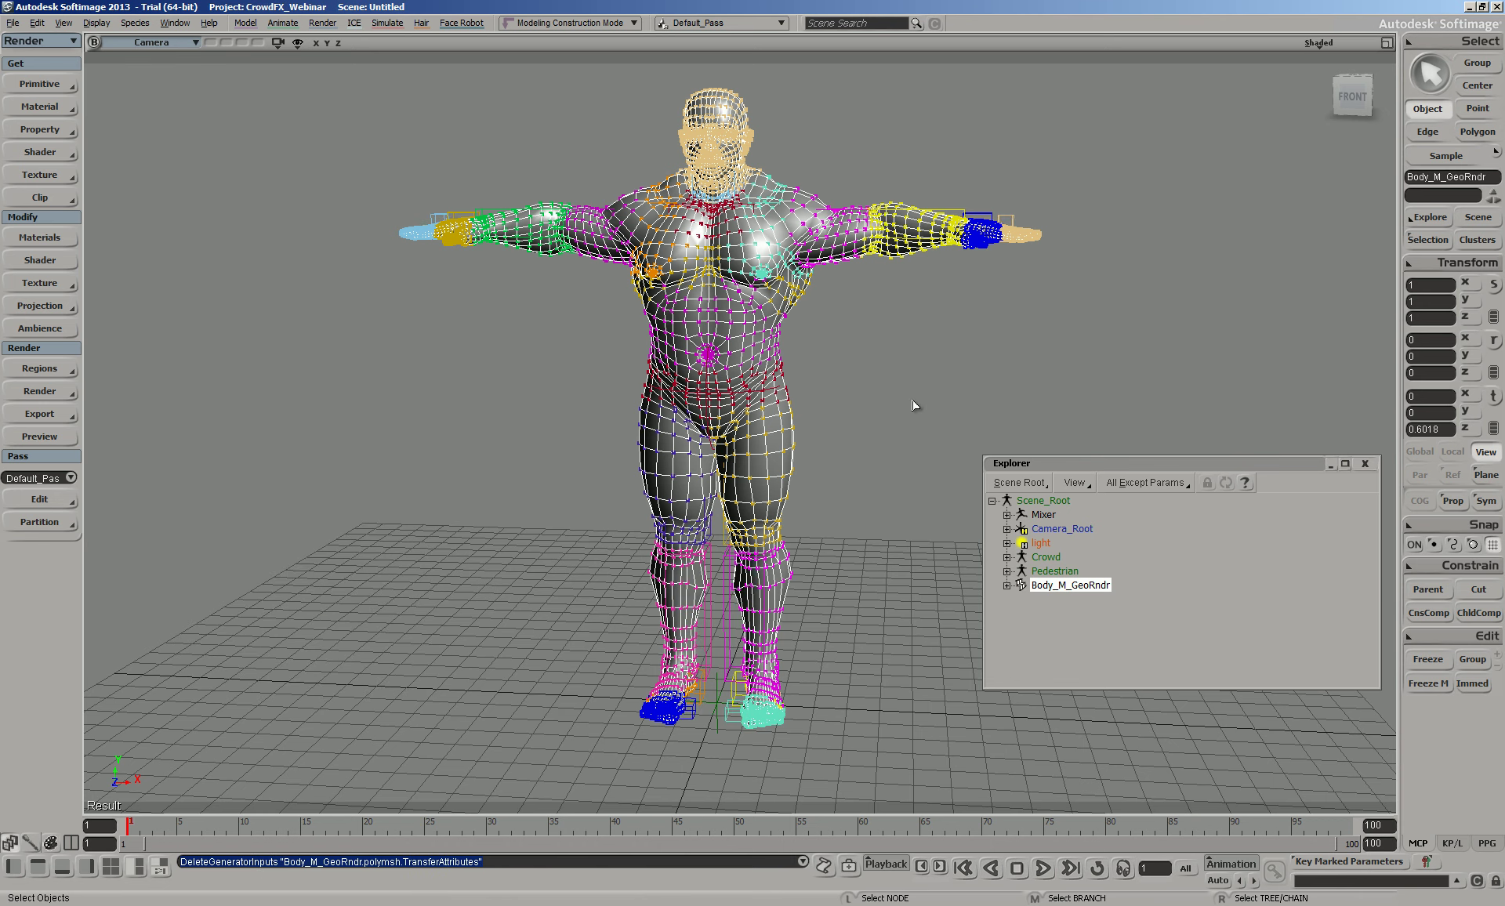
click(928, 416)
Try rotating the pedestrian's LeftLeg and LeftUpLeg bones to test the body mesh's deformation, and undo the rotations
click(723, 566)
key(r)
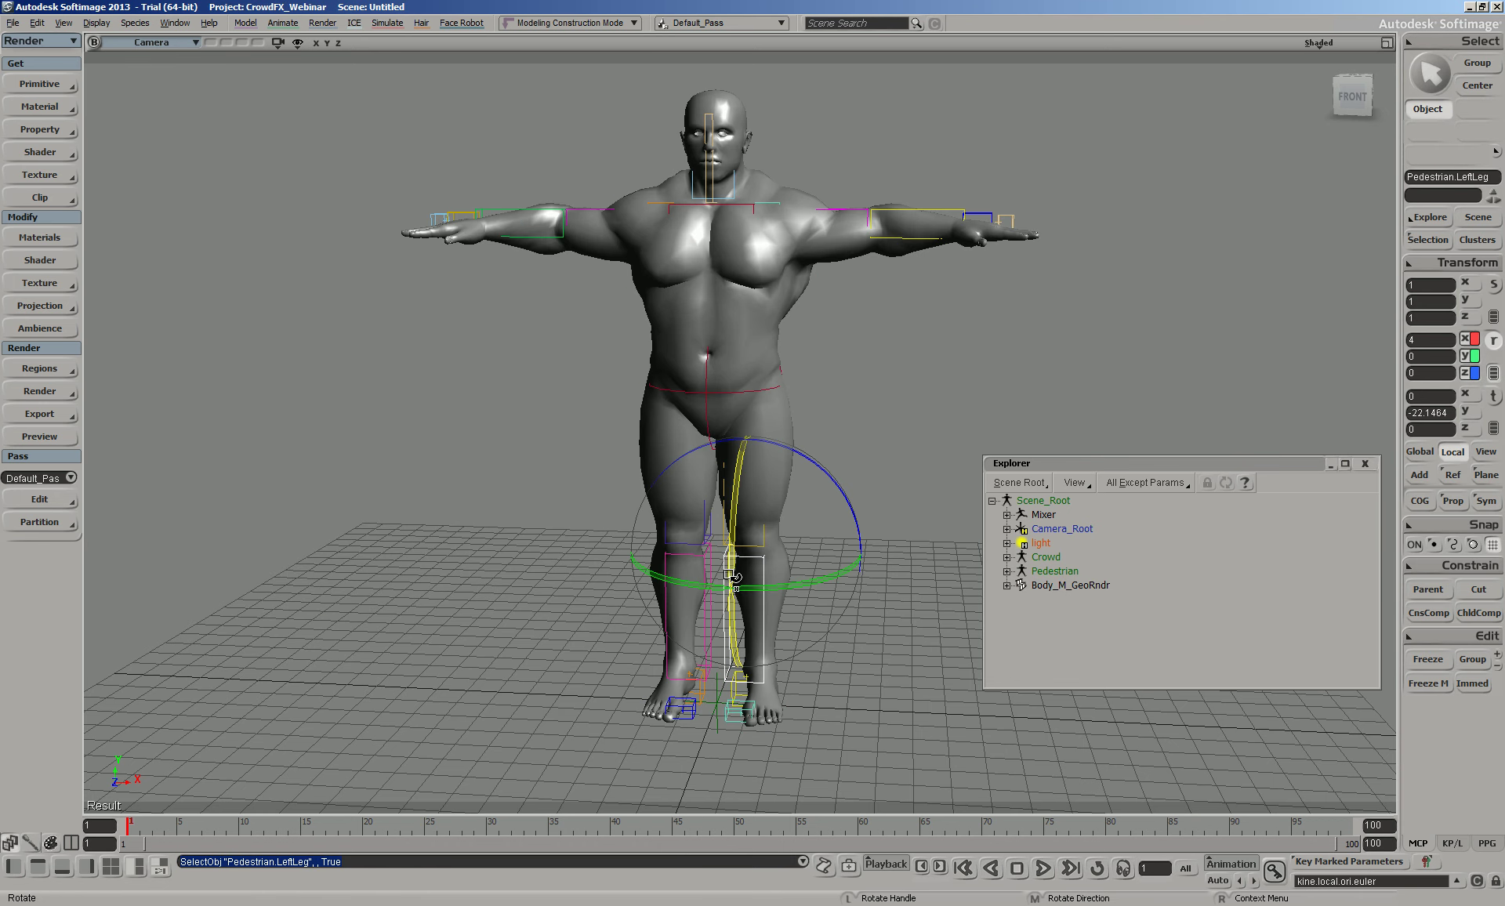
mouse_move(723, 566)
mouse_down()
mouse_move(793, 308)
mouse_move(728, 540)
mouse_up()
key(space)
click(723, 538)
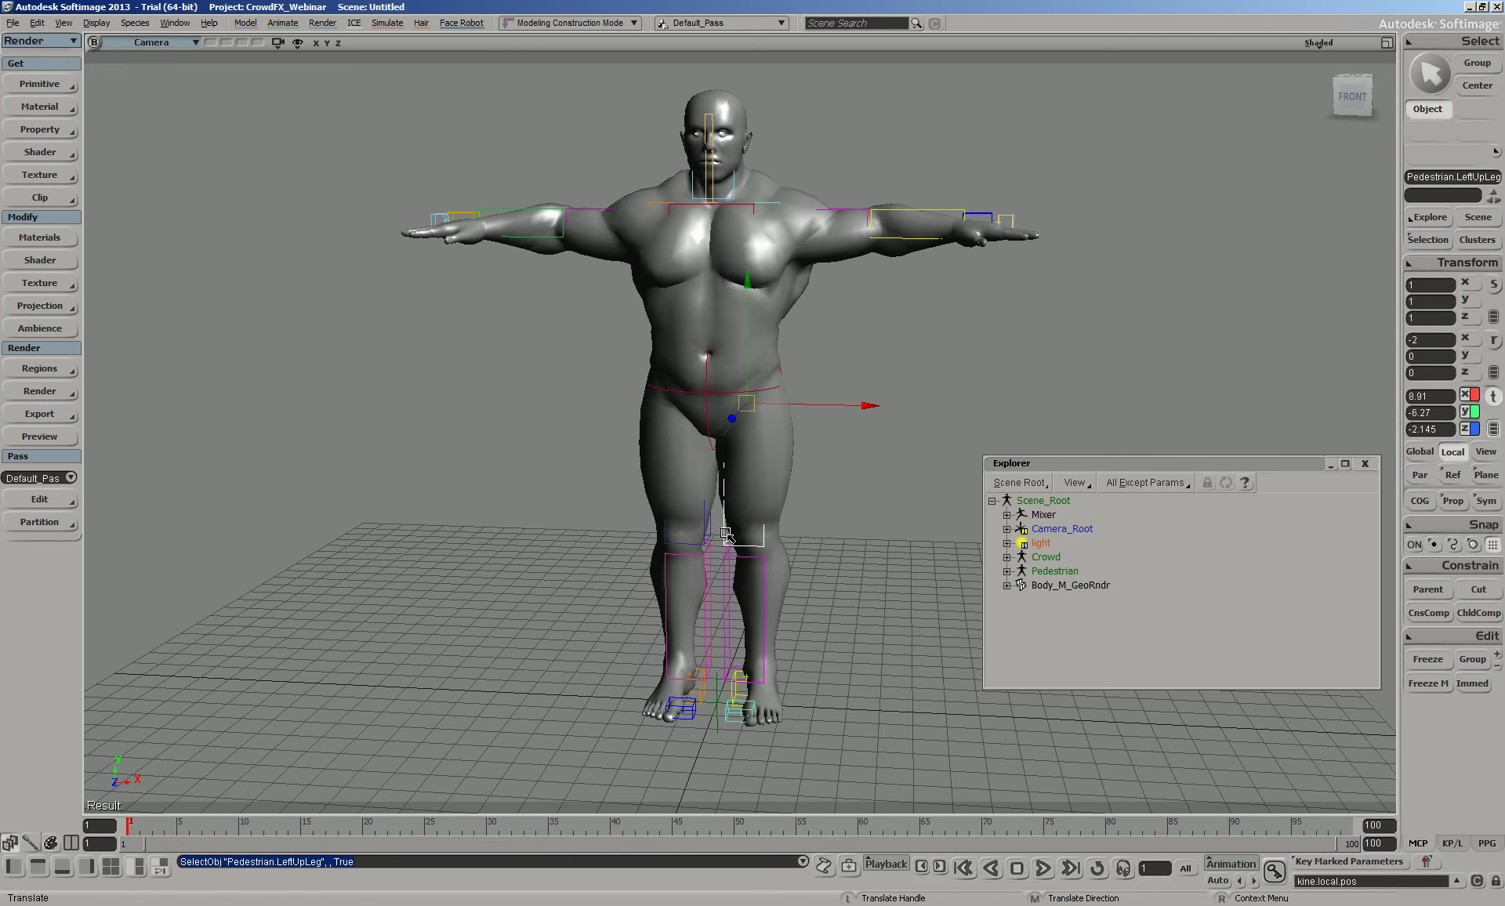
key(r)
drag(681, 313, 940, 353)
key(ctrl+z)
key(space)
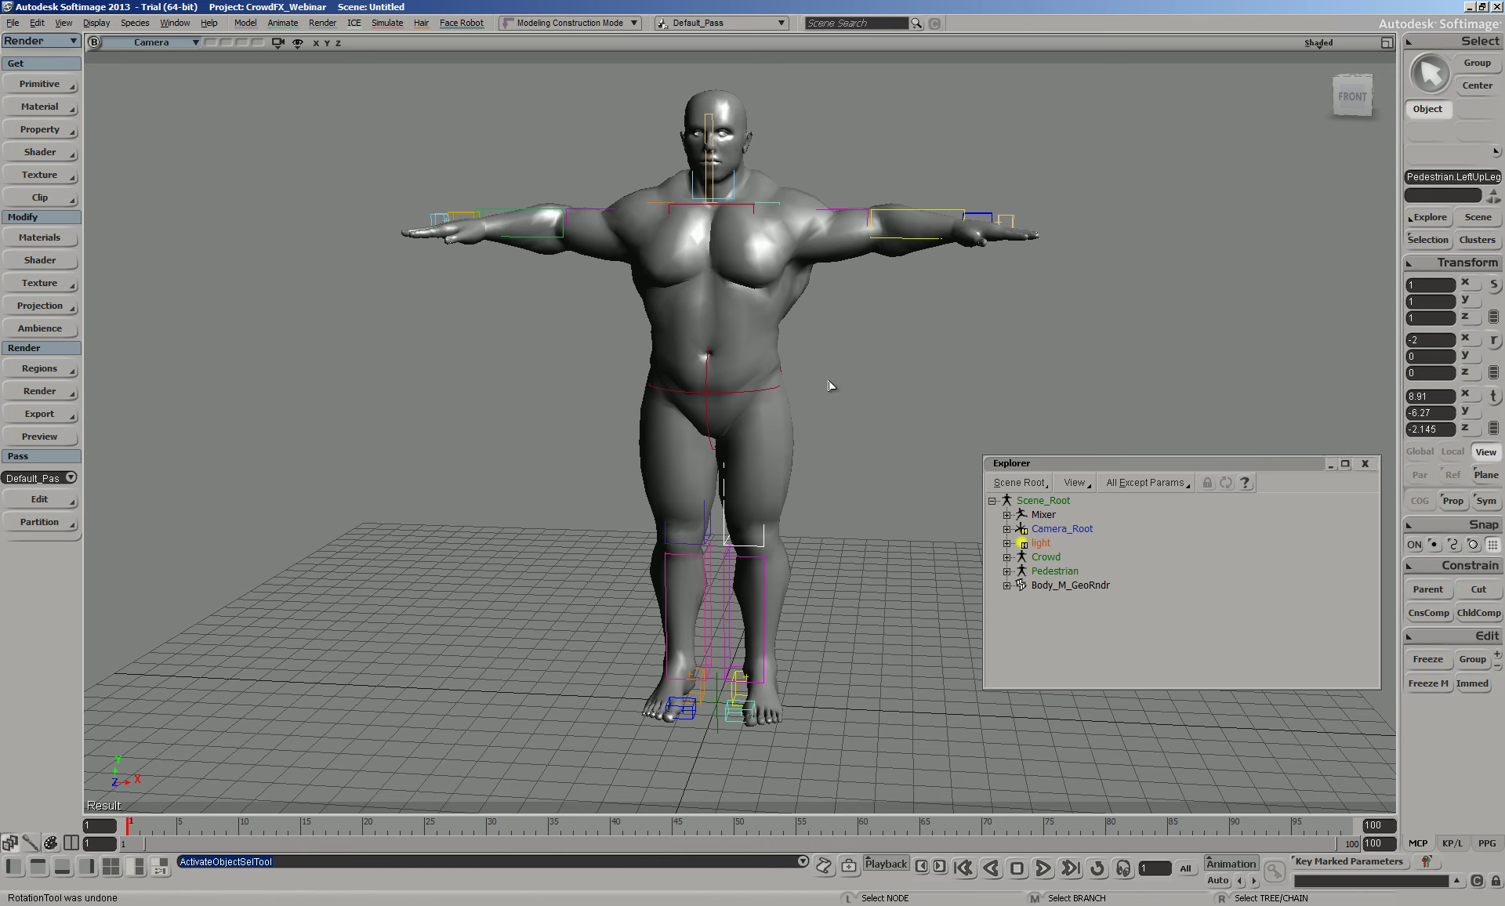
Examine the animation sources in the Pedestrian model's Mixer and collapse the model's branch again
click(1008, 571)
click(1022, 632)
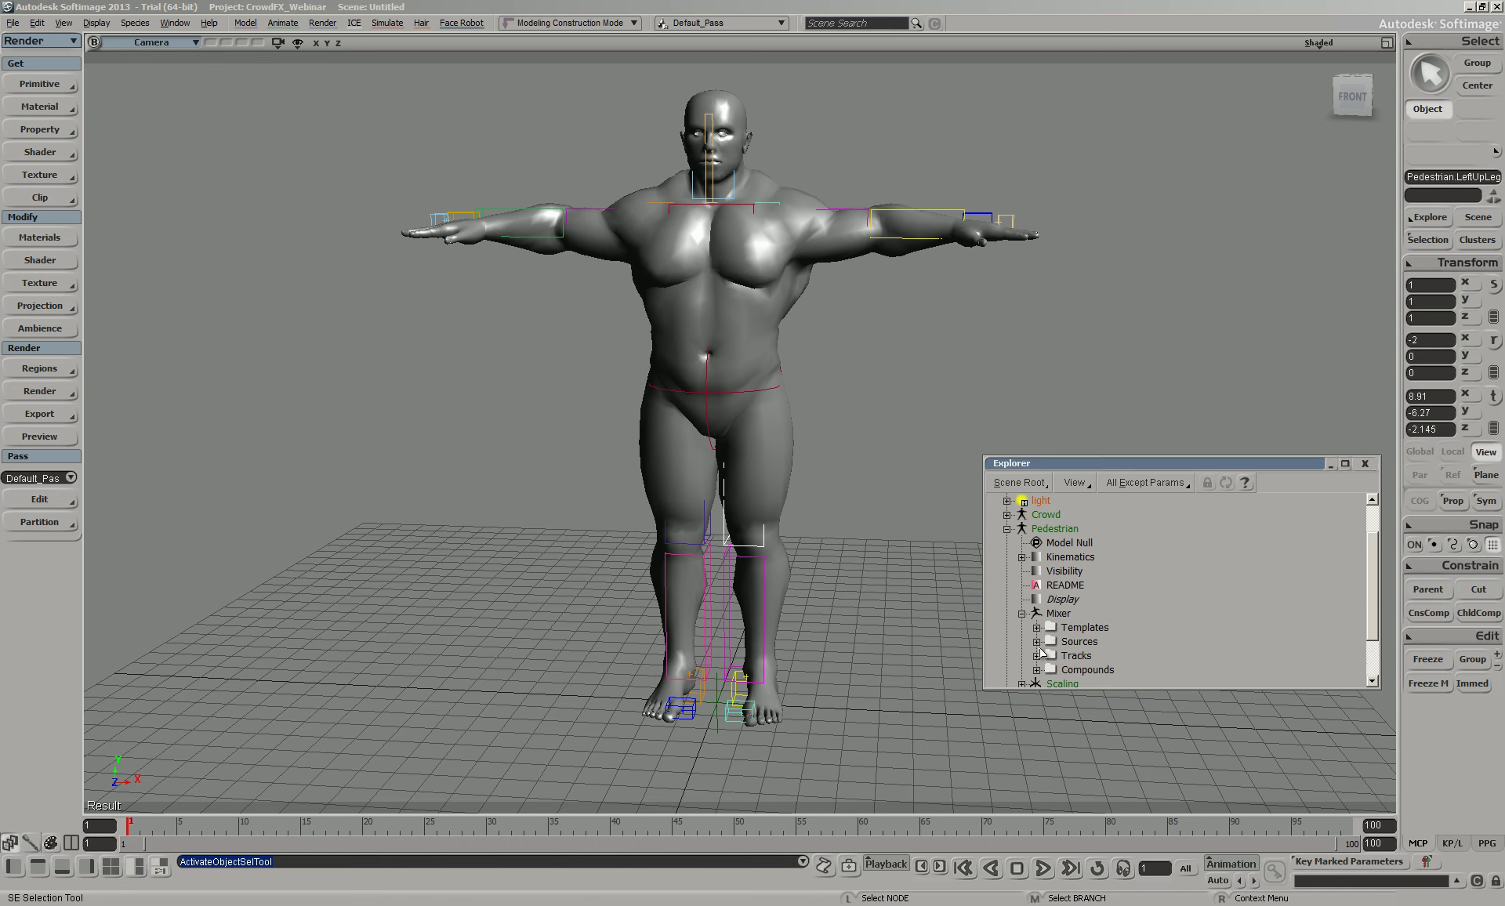
click(1036, 641)
scroll(1130, 613, down, 3)
scroll(1131, 613, up, 3)
drag(1373, 599, 1373, 507)
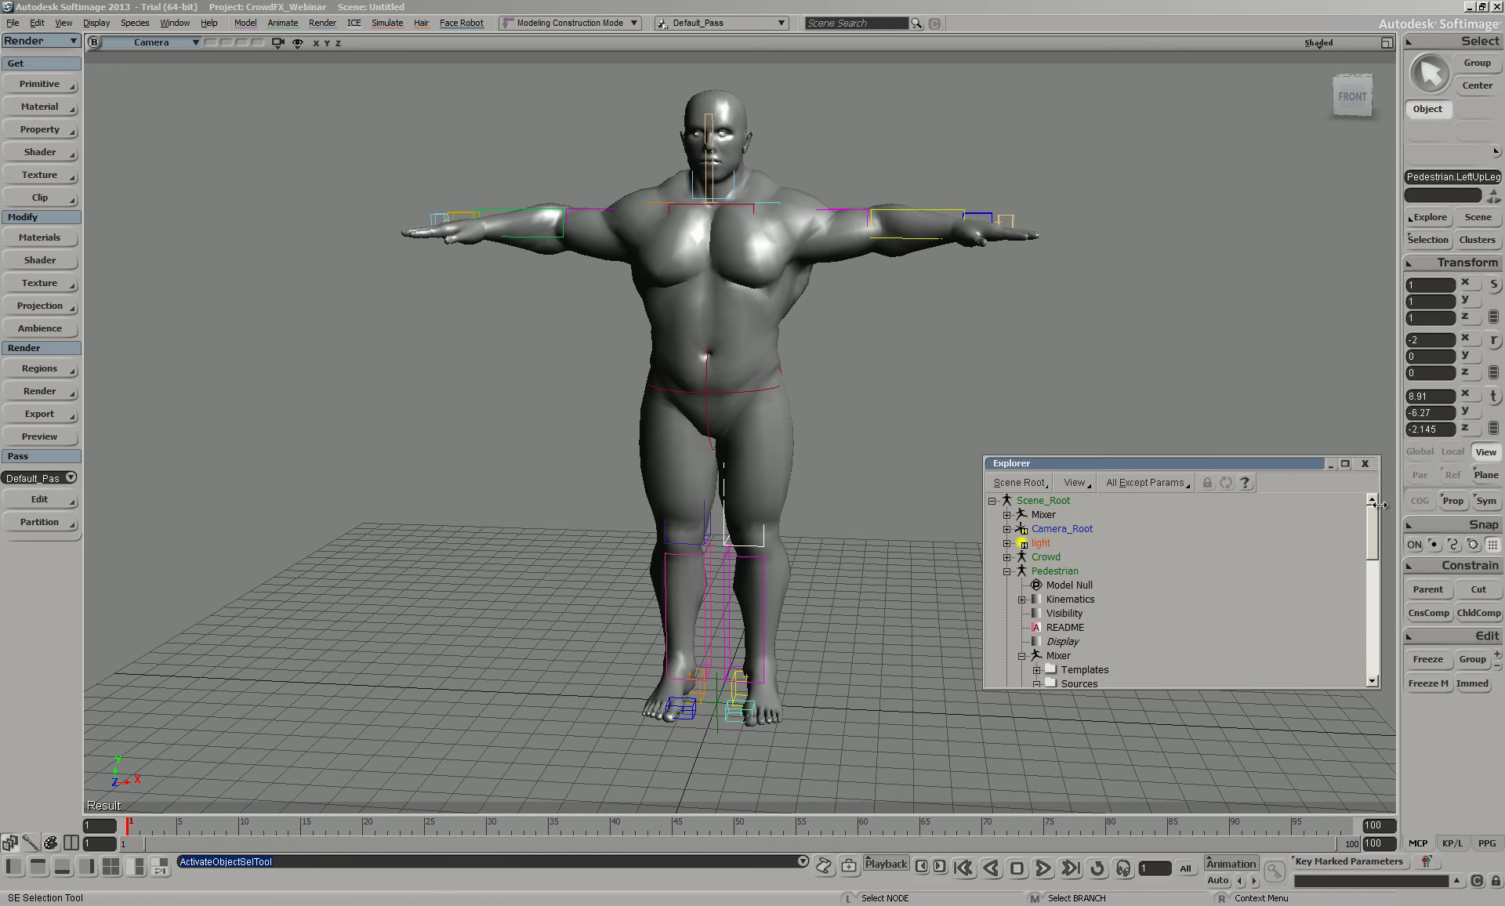
click(1008, 573)
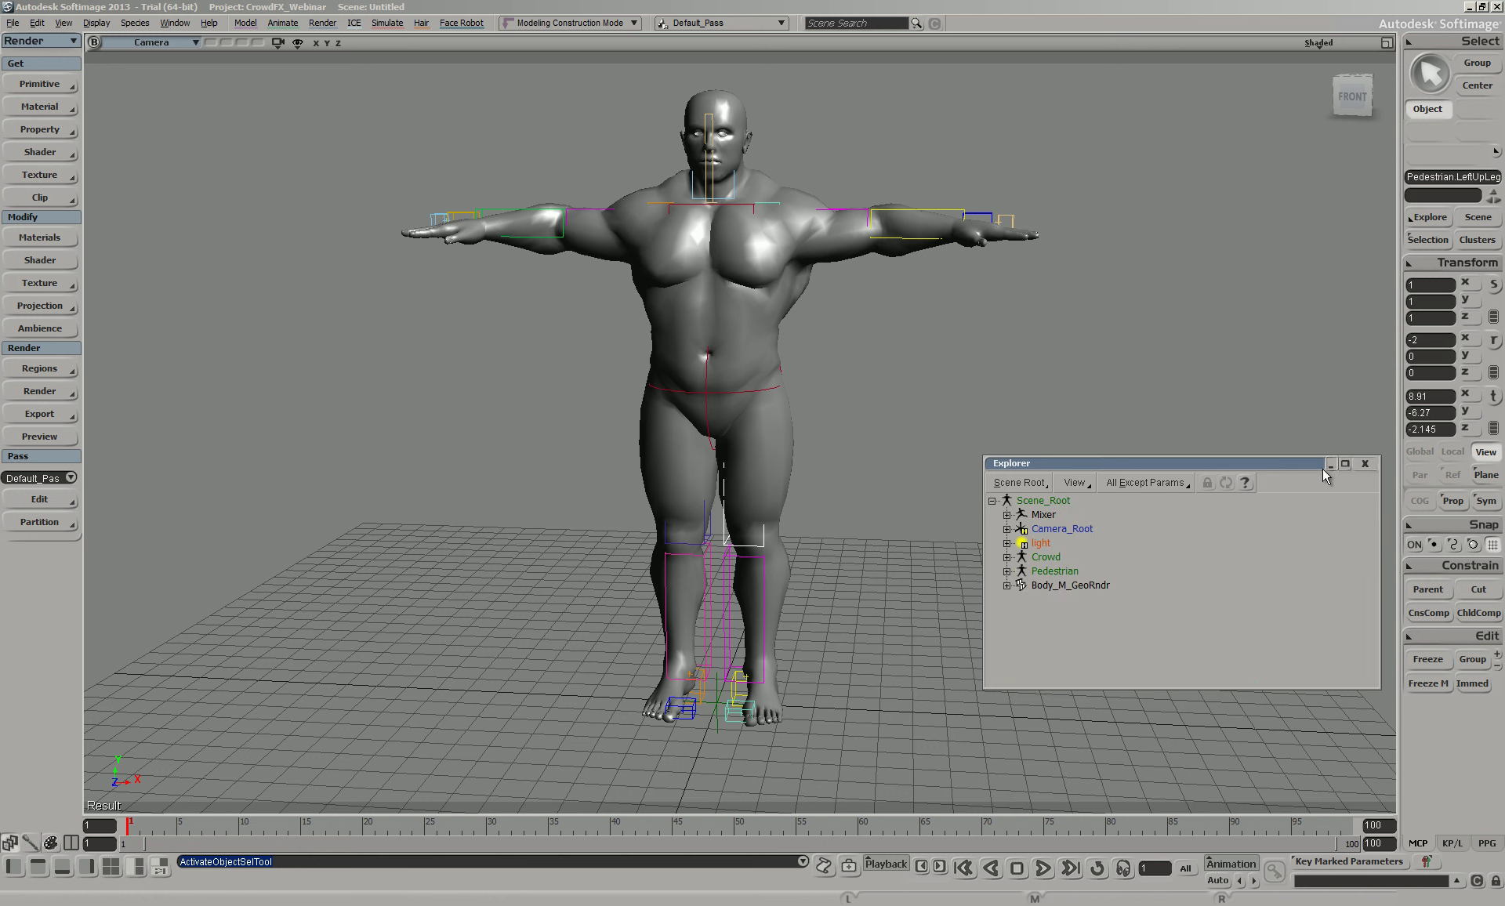
Select the Body_M_GeoRndr mesh and apply Polygon Reduction to it, moving the Explorer out of the way
drag(1263, 468, 1268, 596)
click(719, 330)
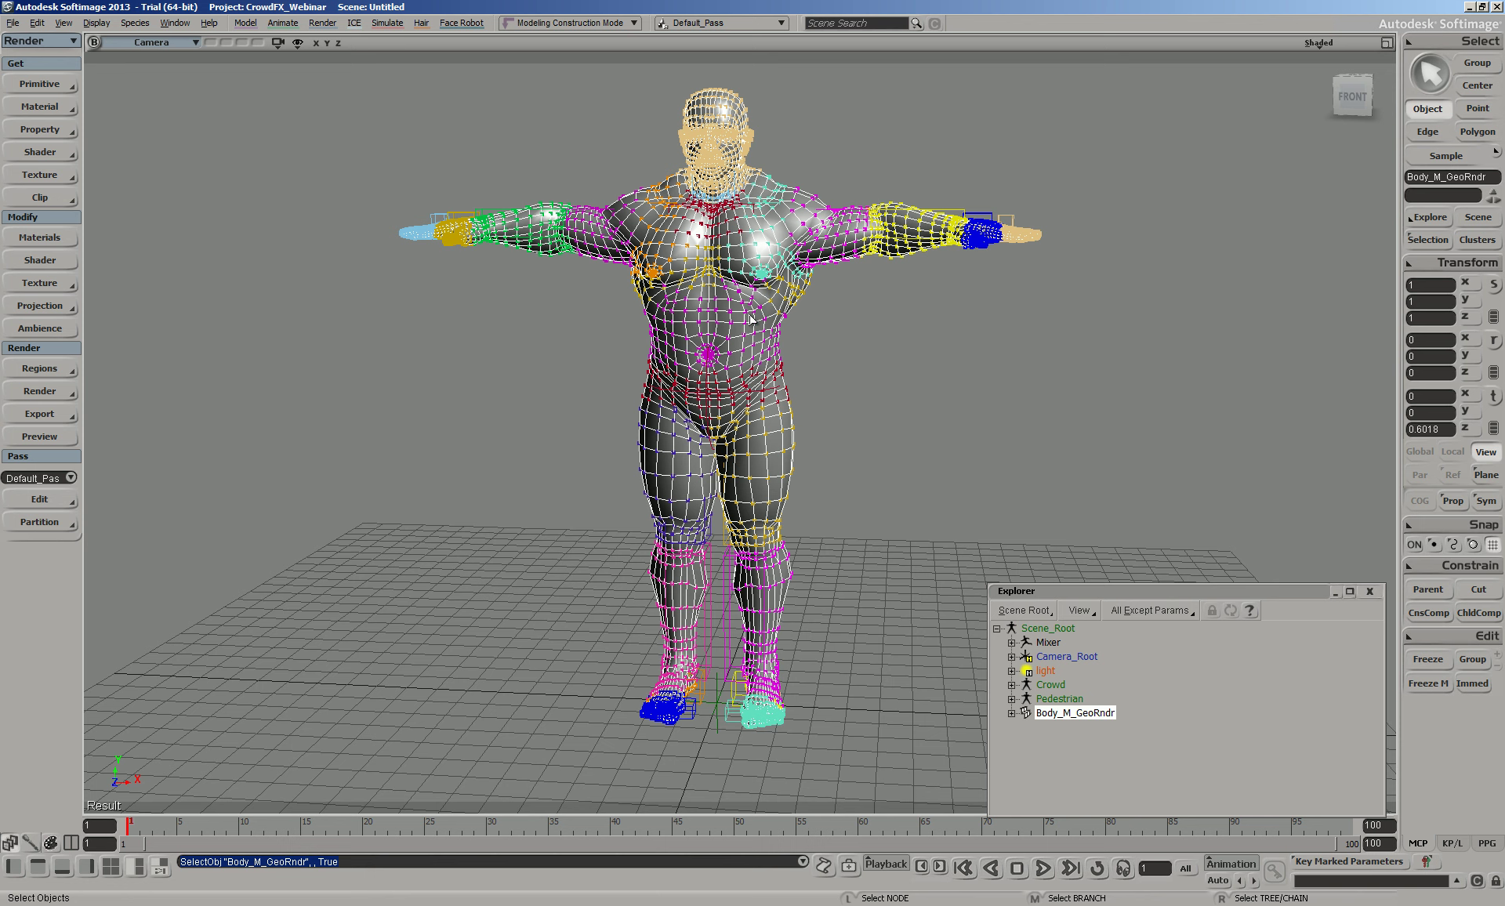
key(minus)
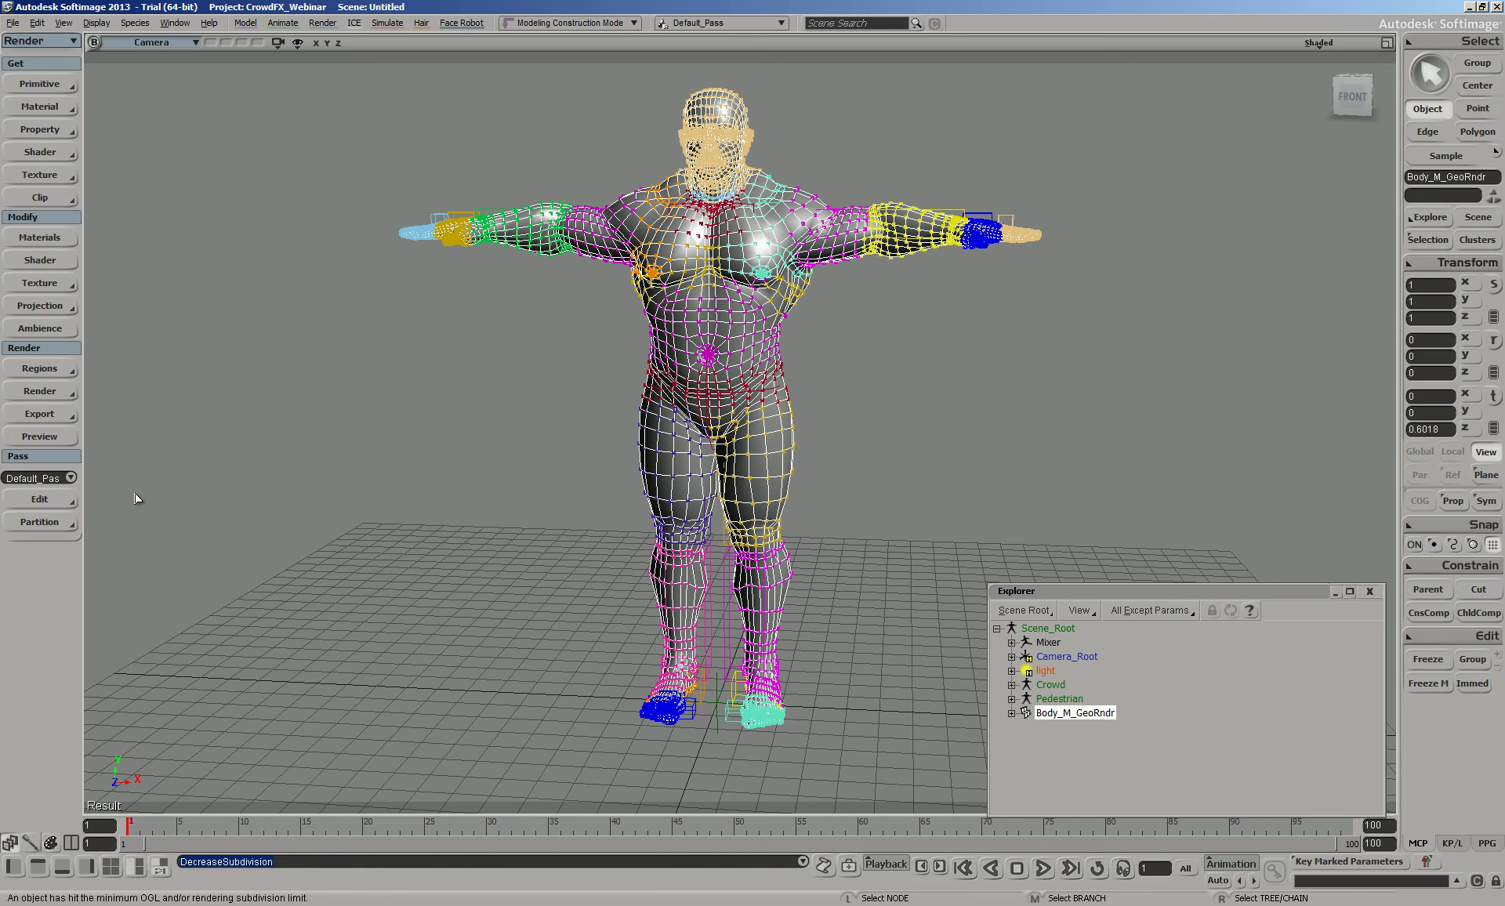
key(1)
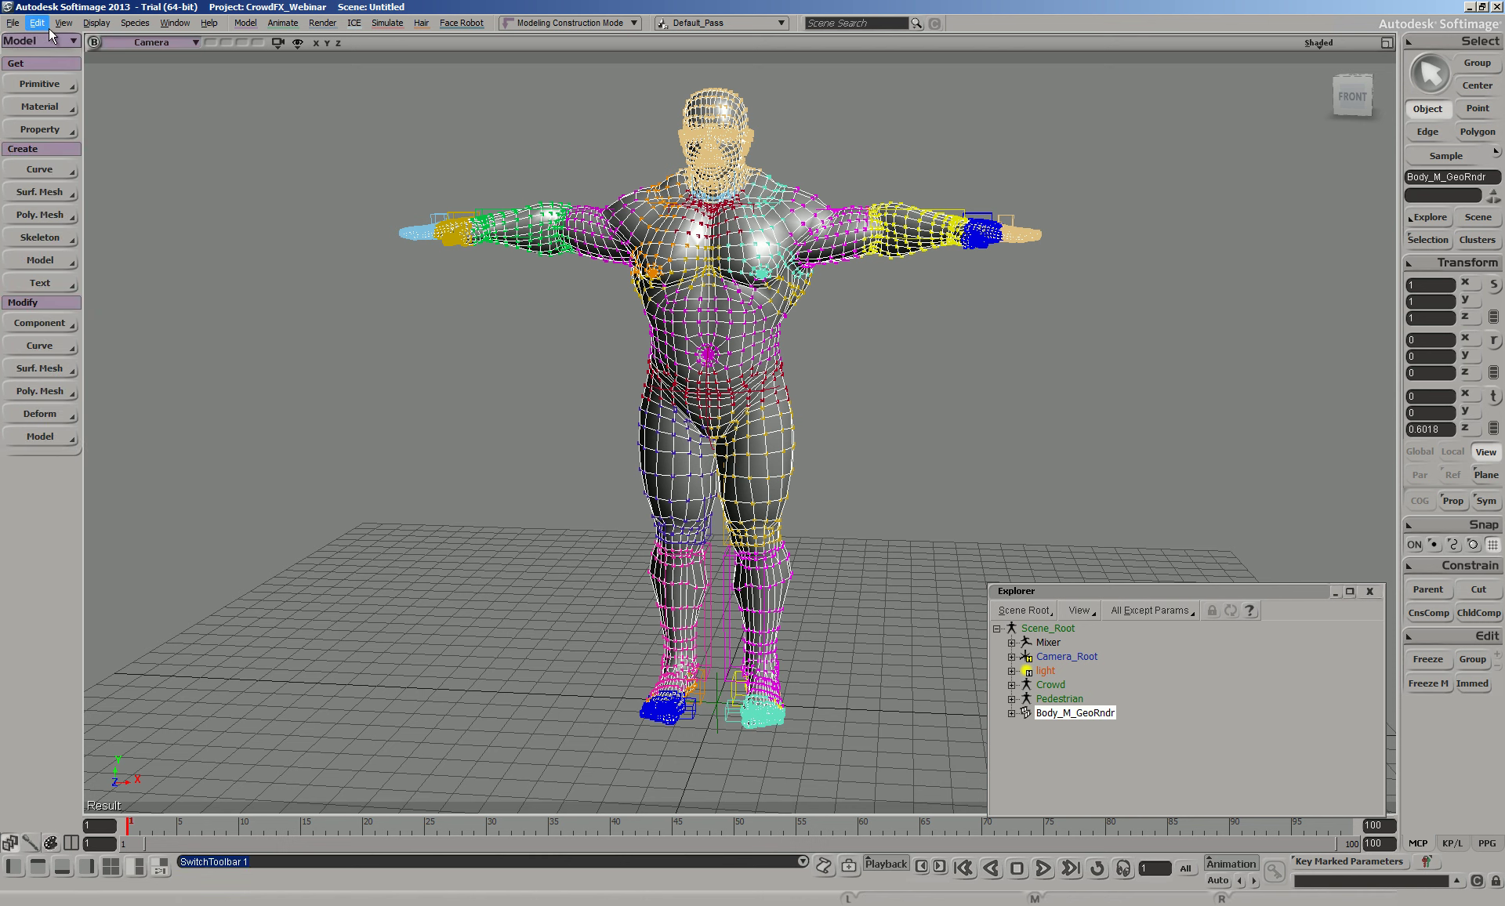
click(50, 41)
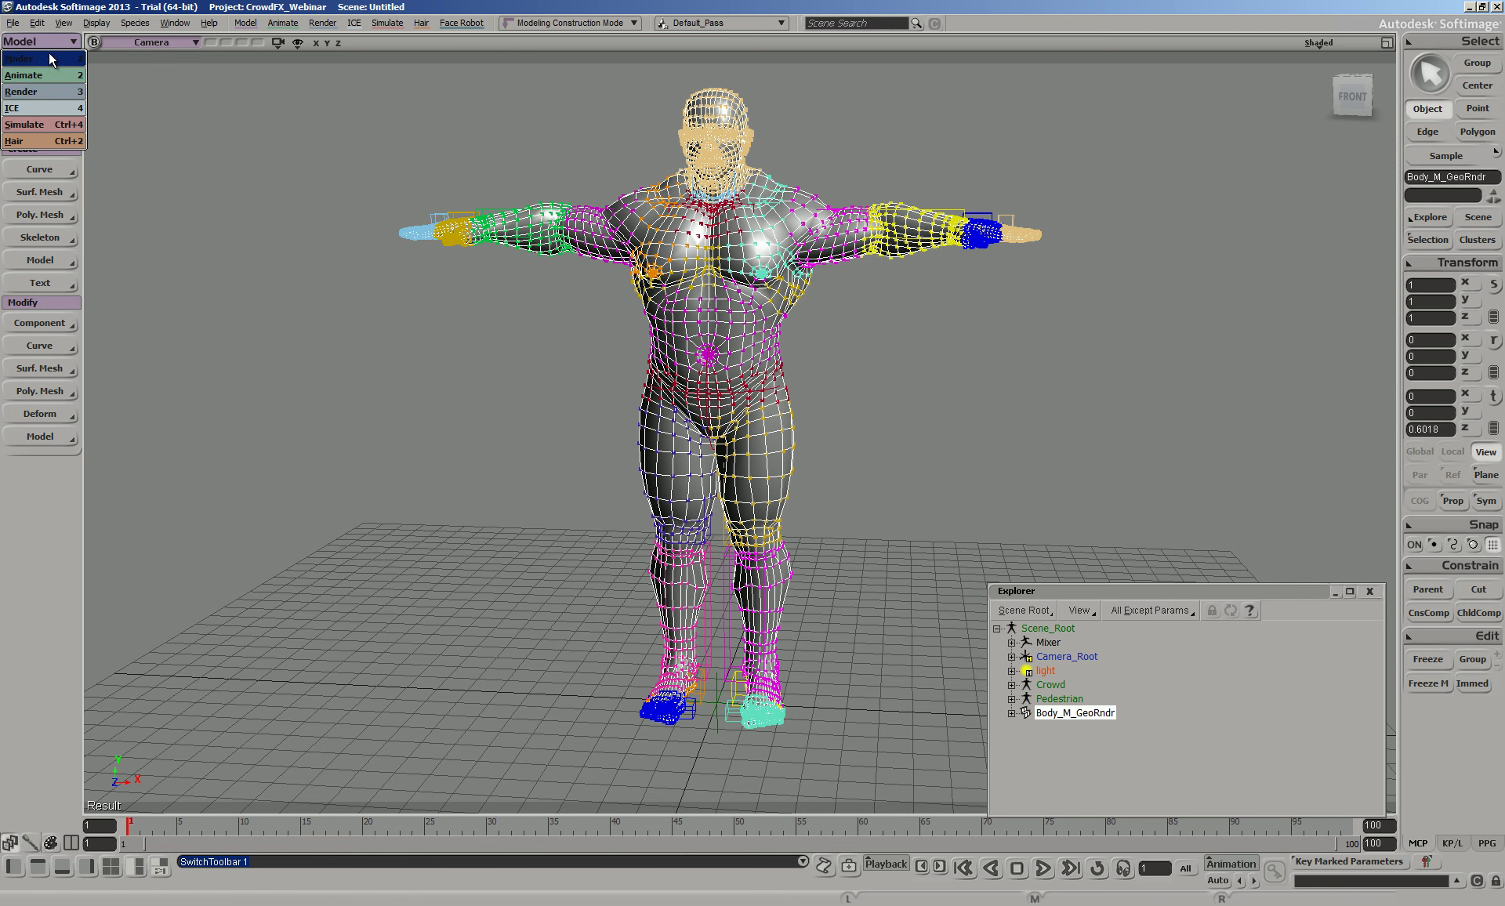
click(48, 56)
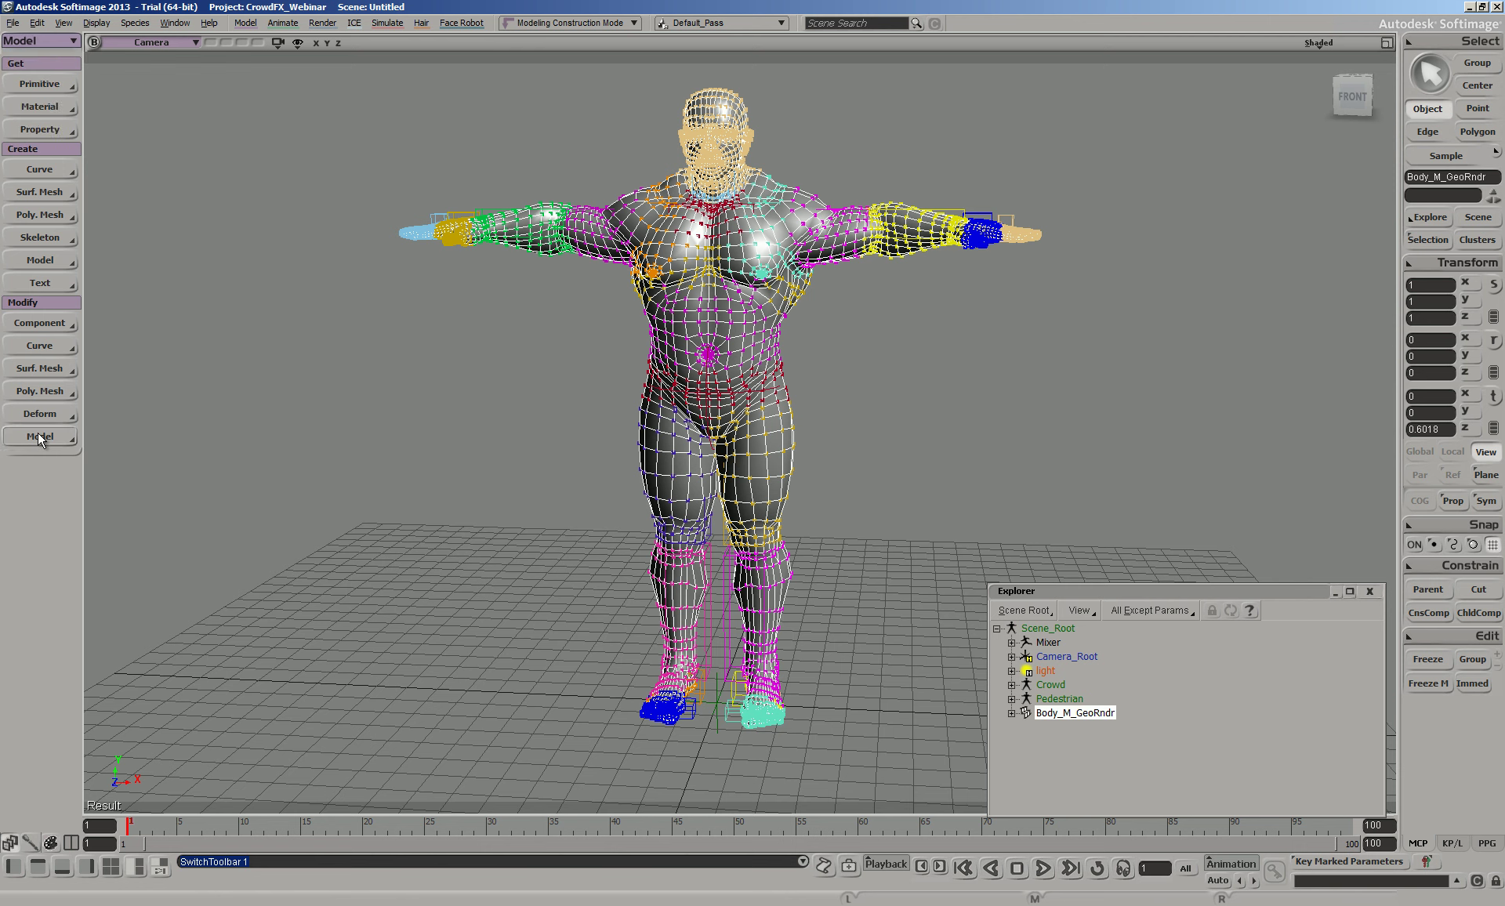
click(43, 390)
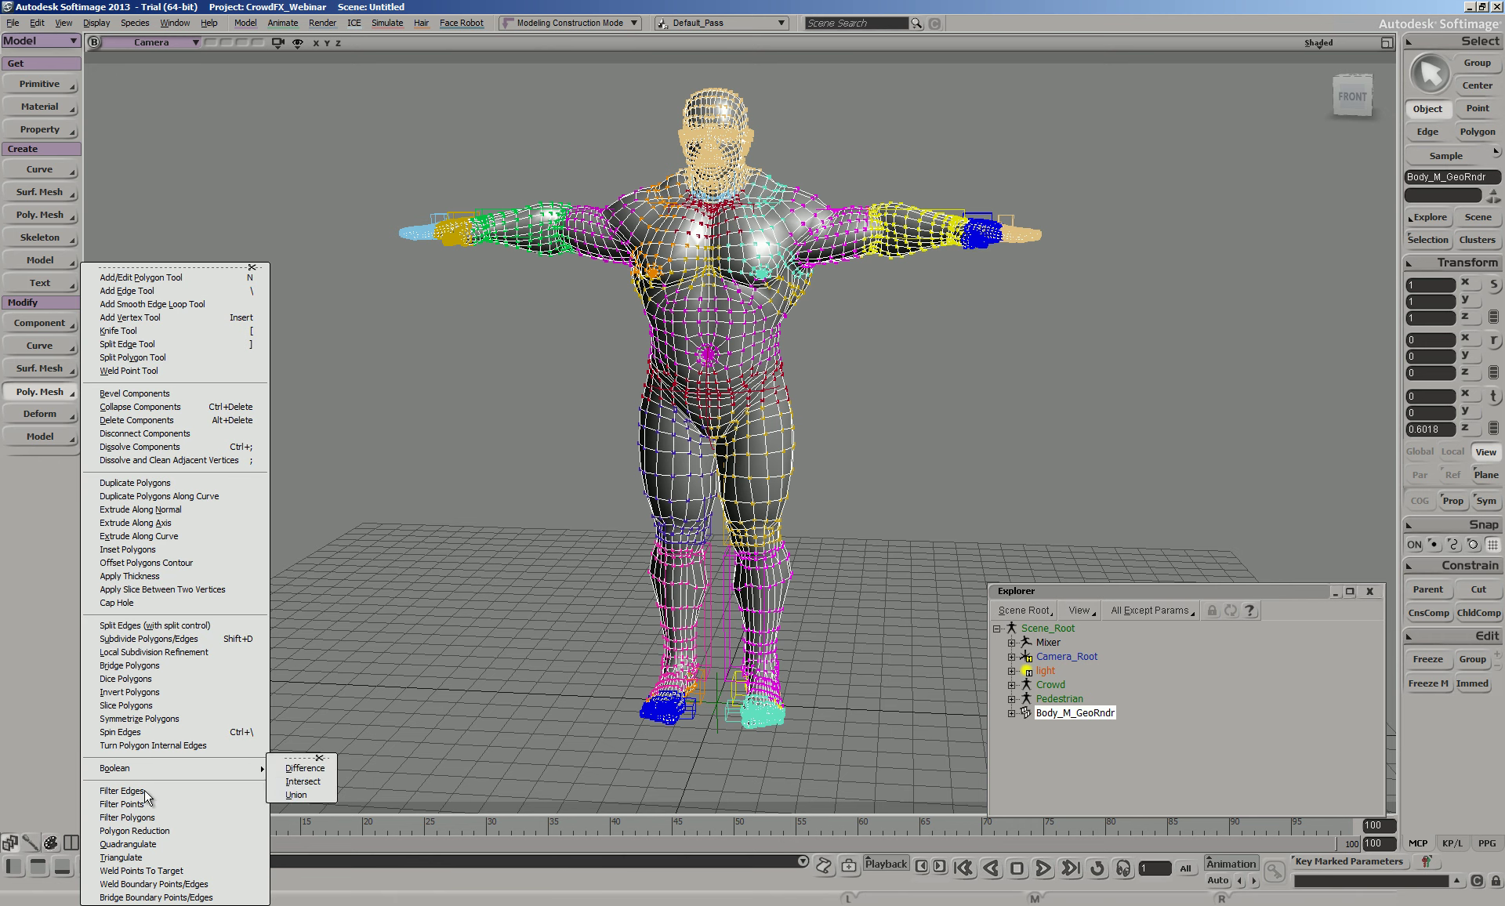
click(150, 833)
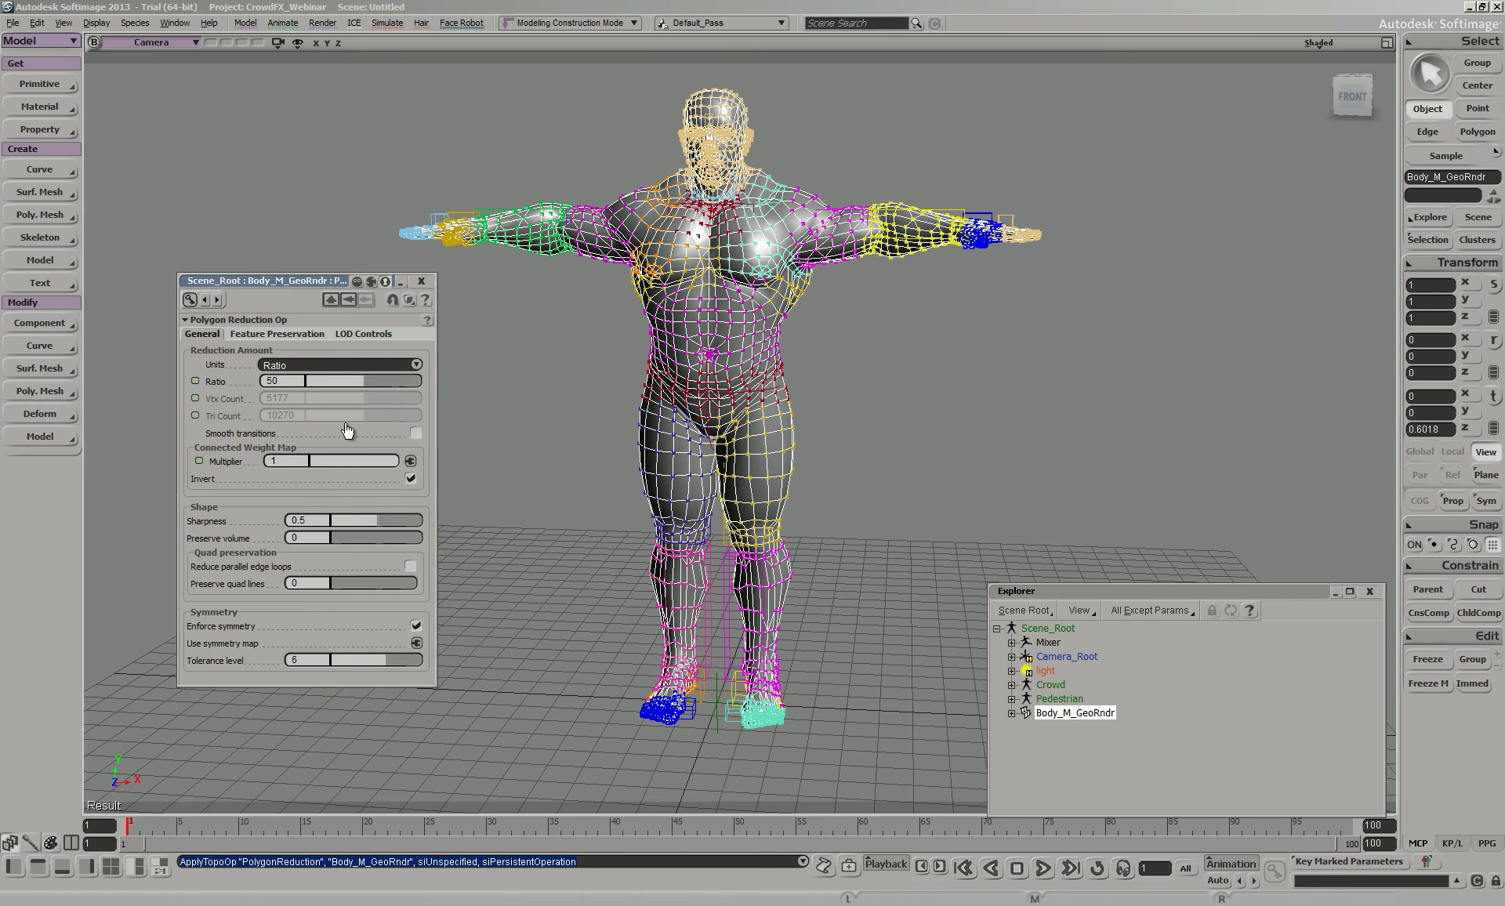
Set the polygon reduction's Preserve quad lines to 1 and raise its ratio to about 78.9
drag(350, 580, 383, 585)
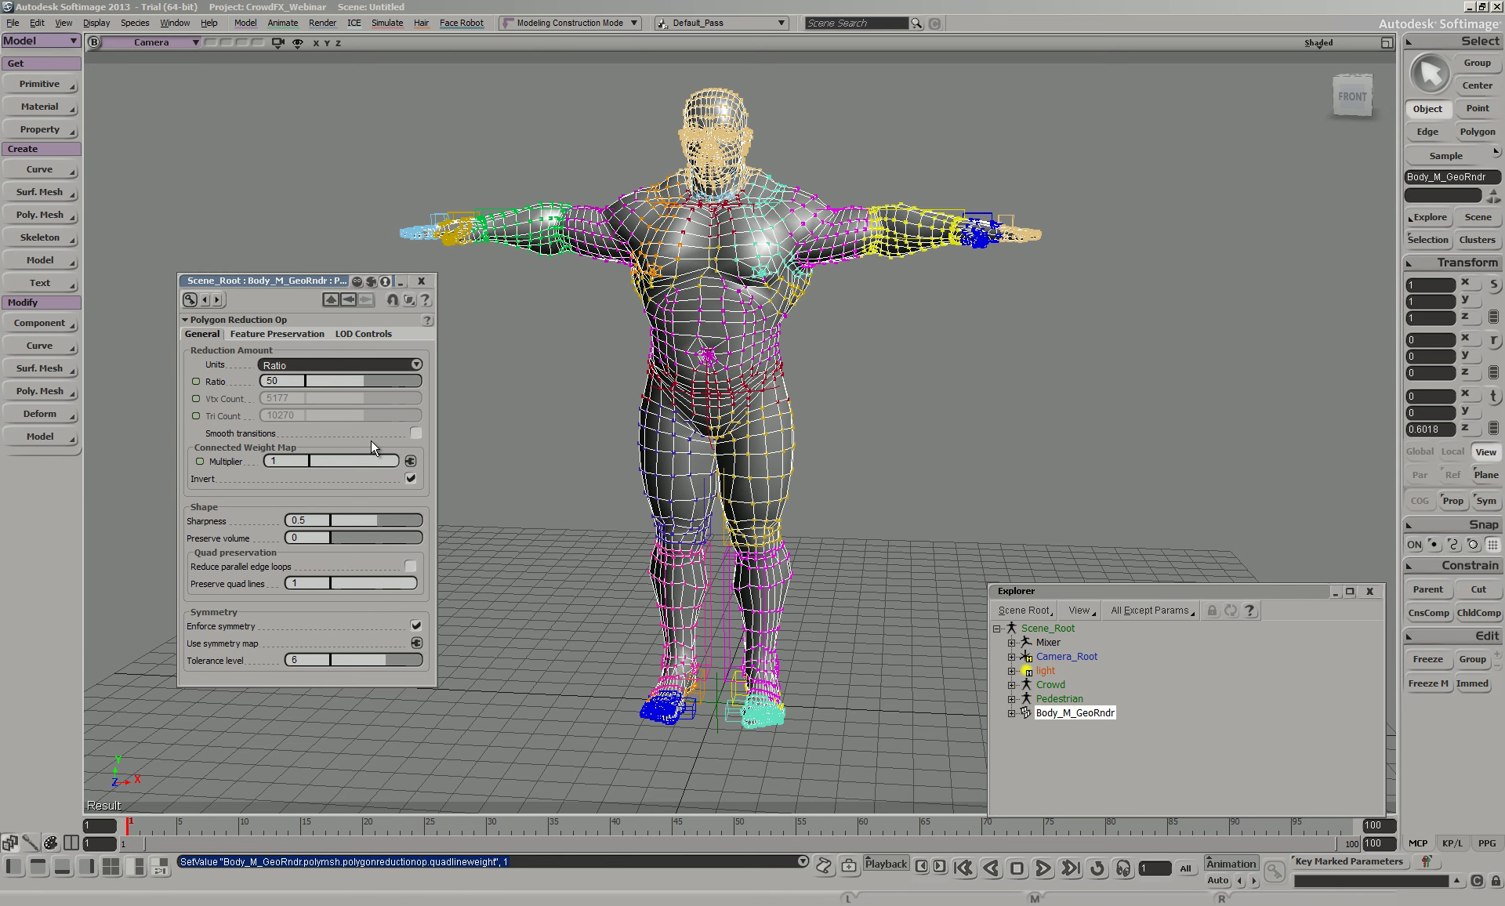
key(ctrl+z)
drag(392, 380, 396, 379)
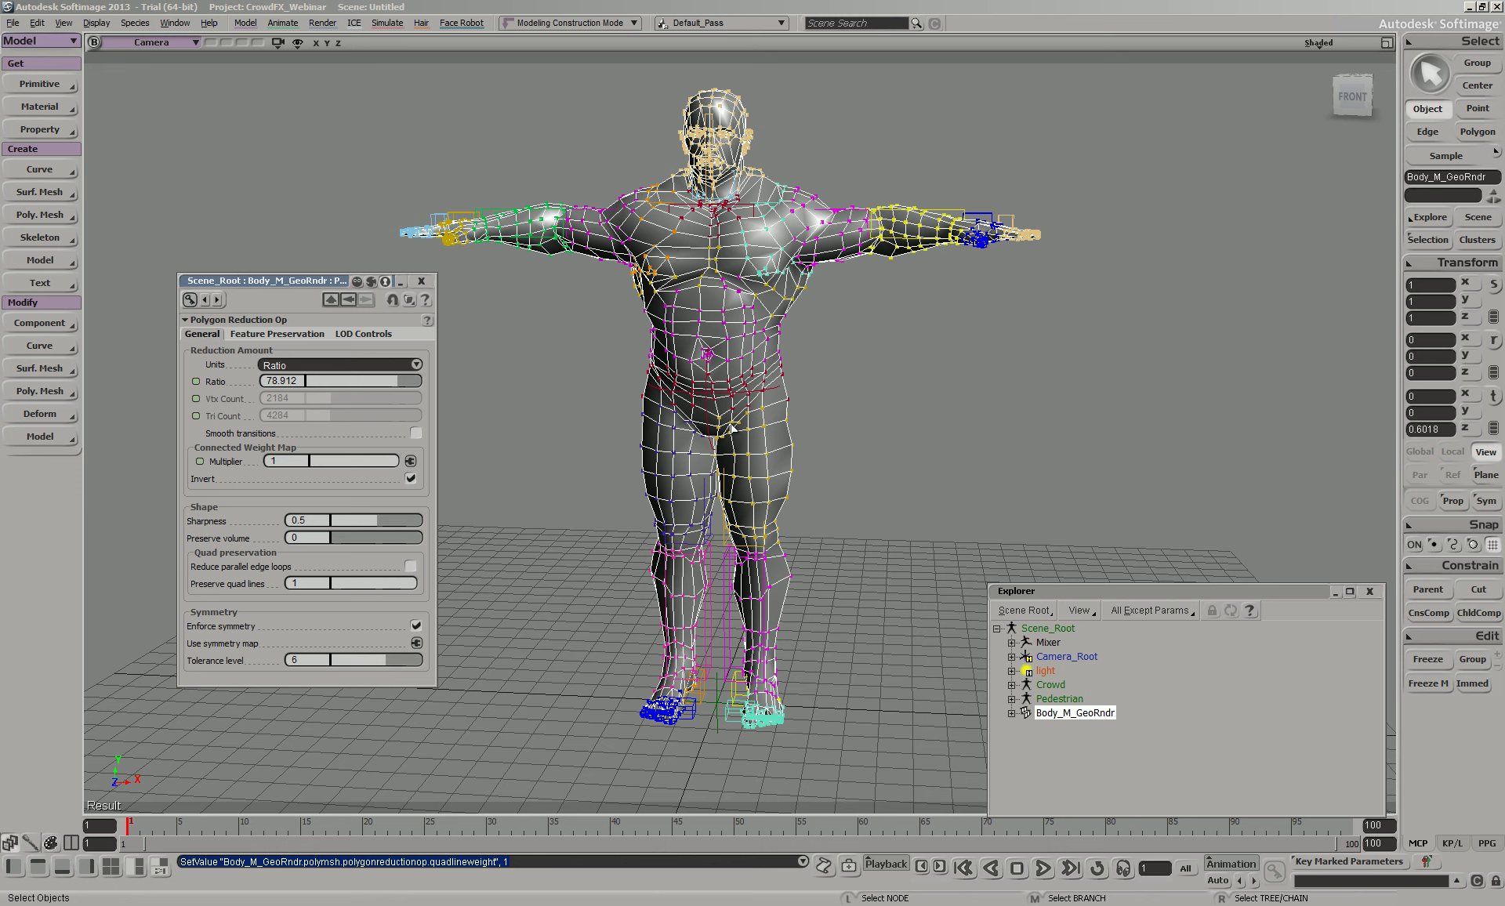
Switch the reduction units to Final vertex count, set the vertex count to 2113, deselect the mesh and close the properties
click(330, 360)
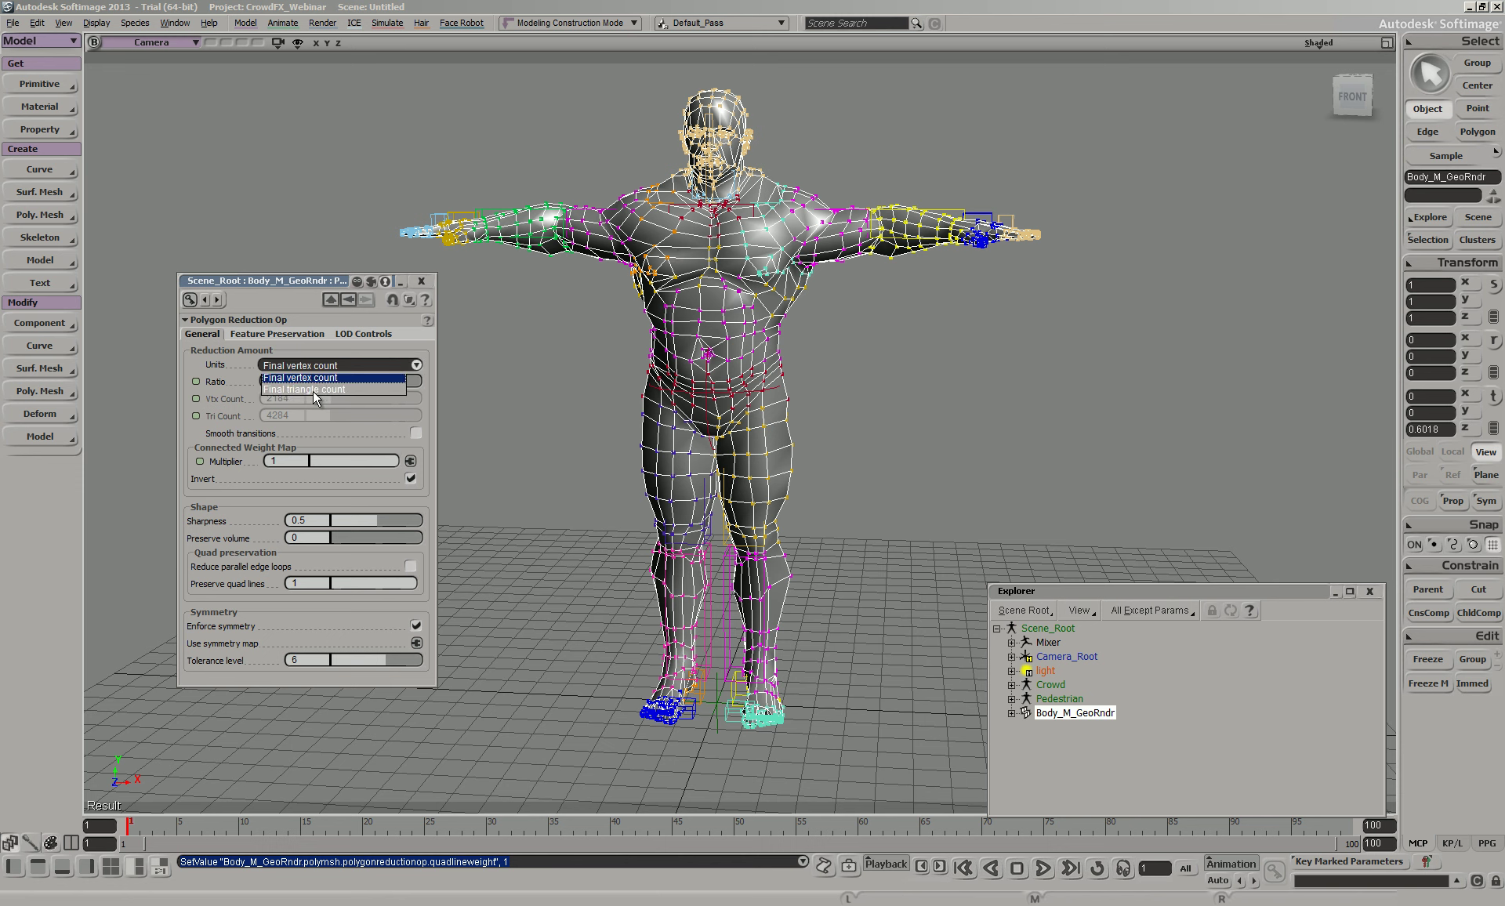
click(306, 378)
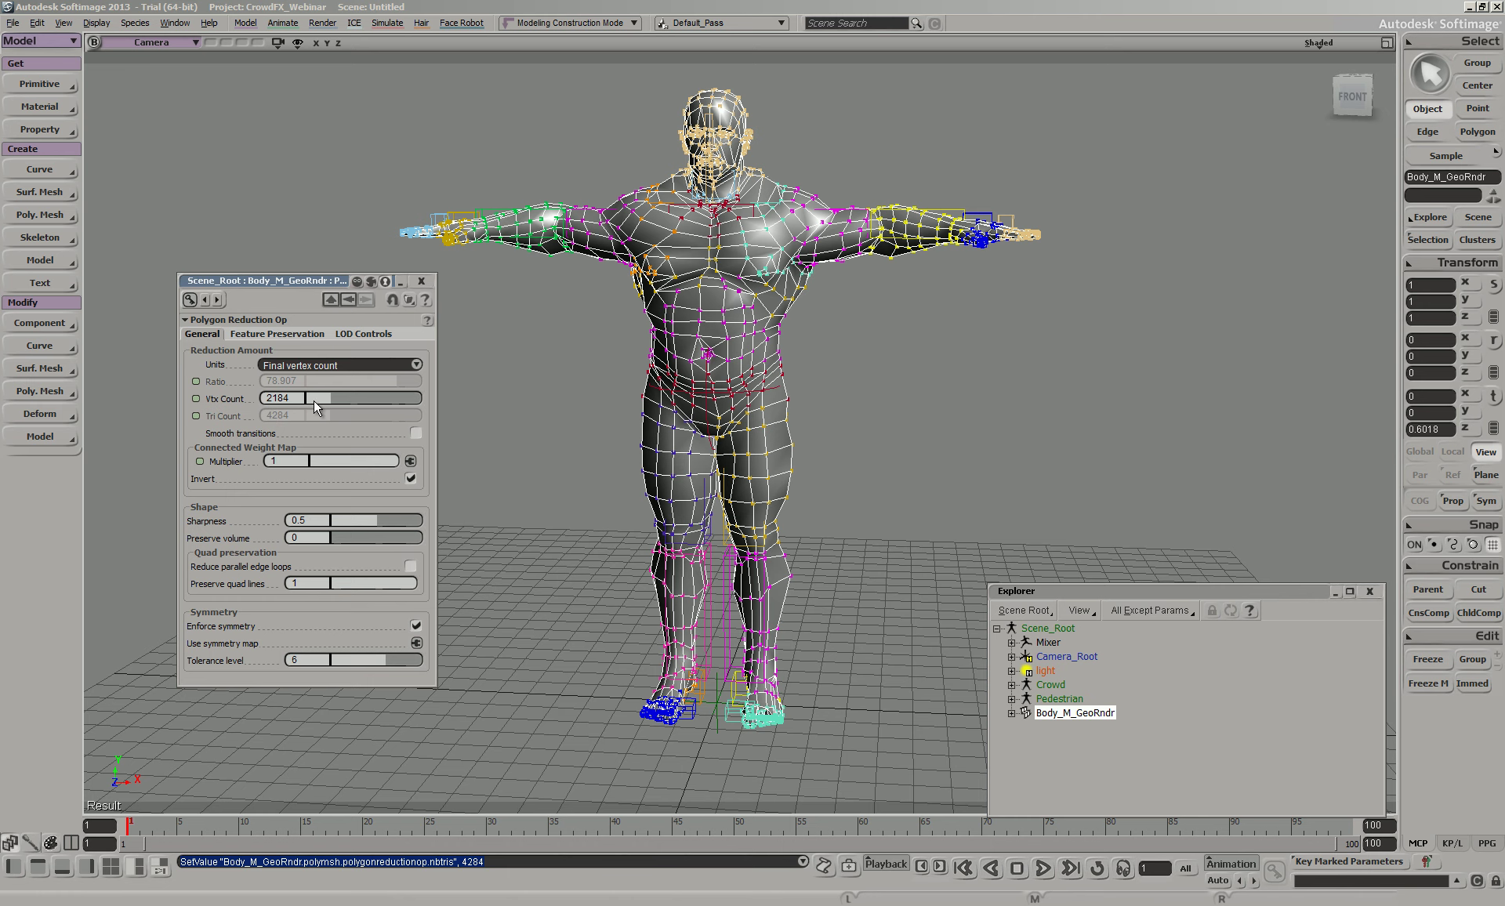
click(337, 397)
drag(353, 398, 331, 401)
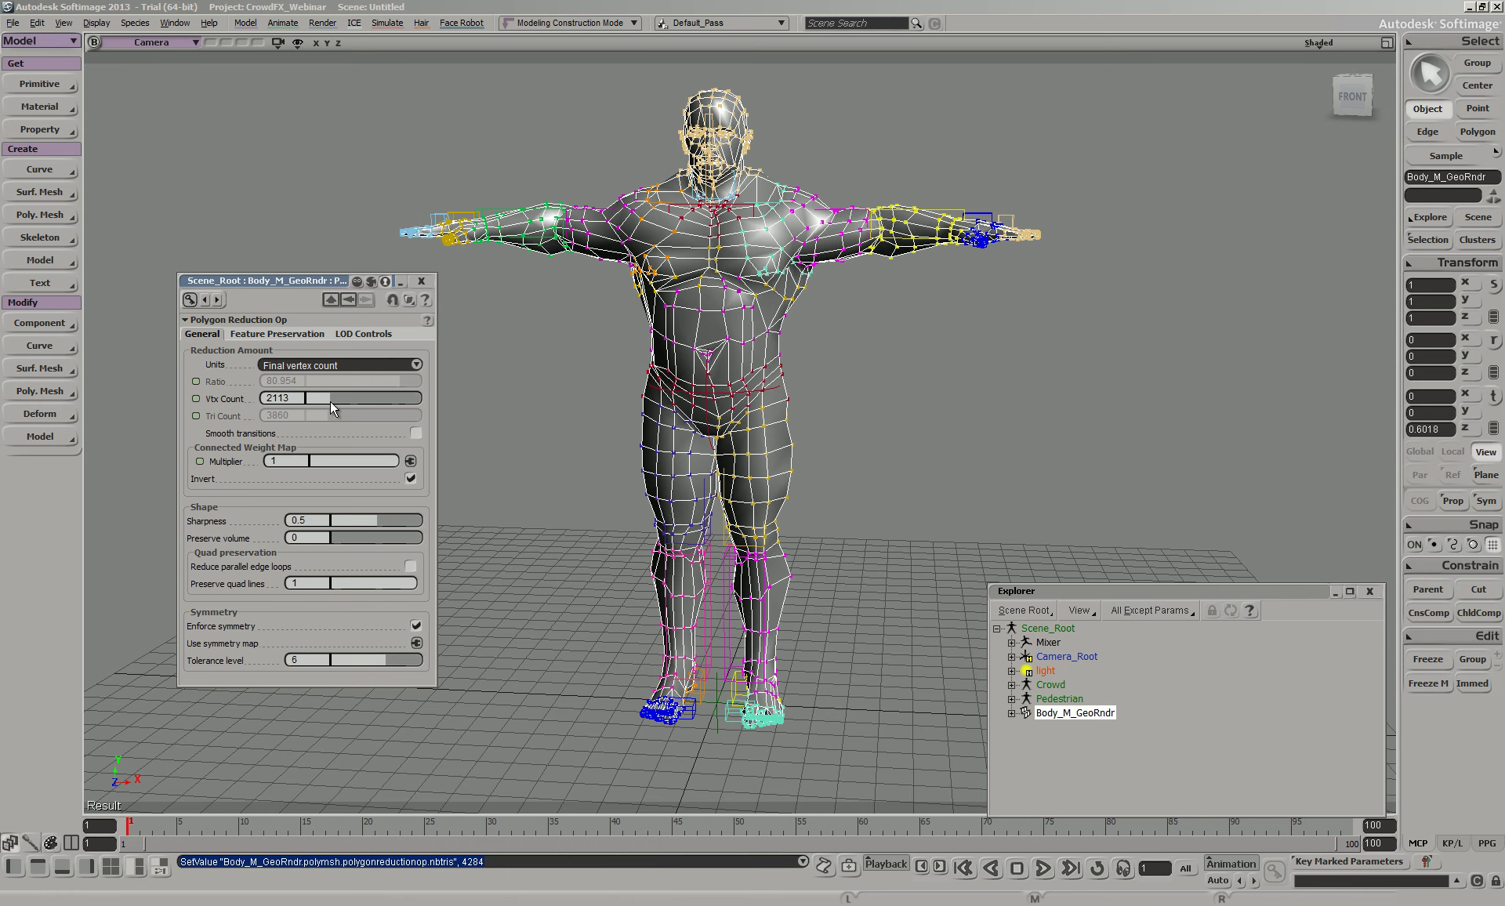
key(space)
click(996, 384)
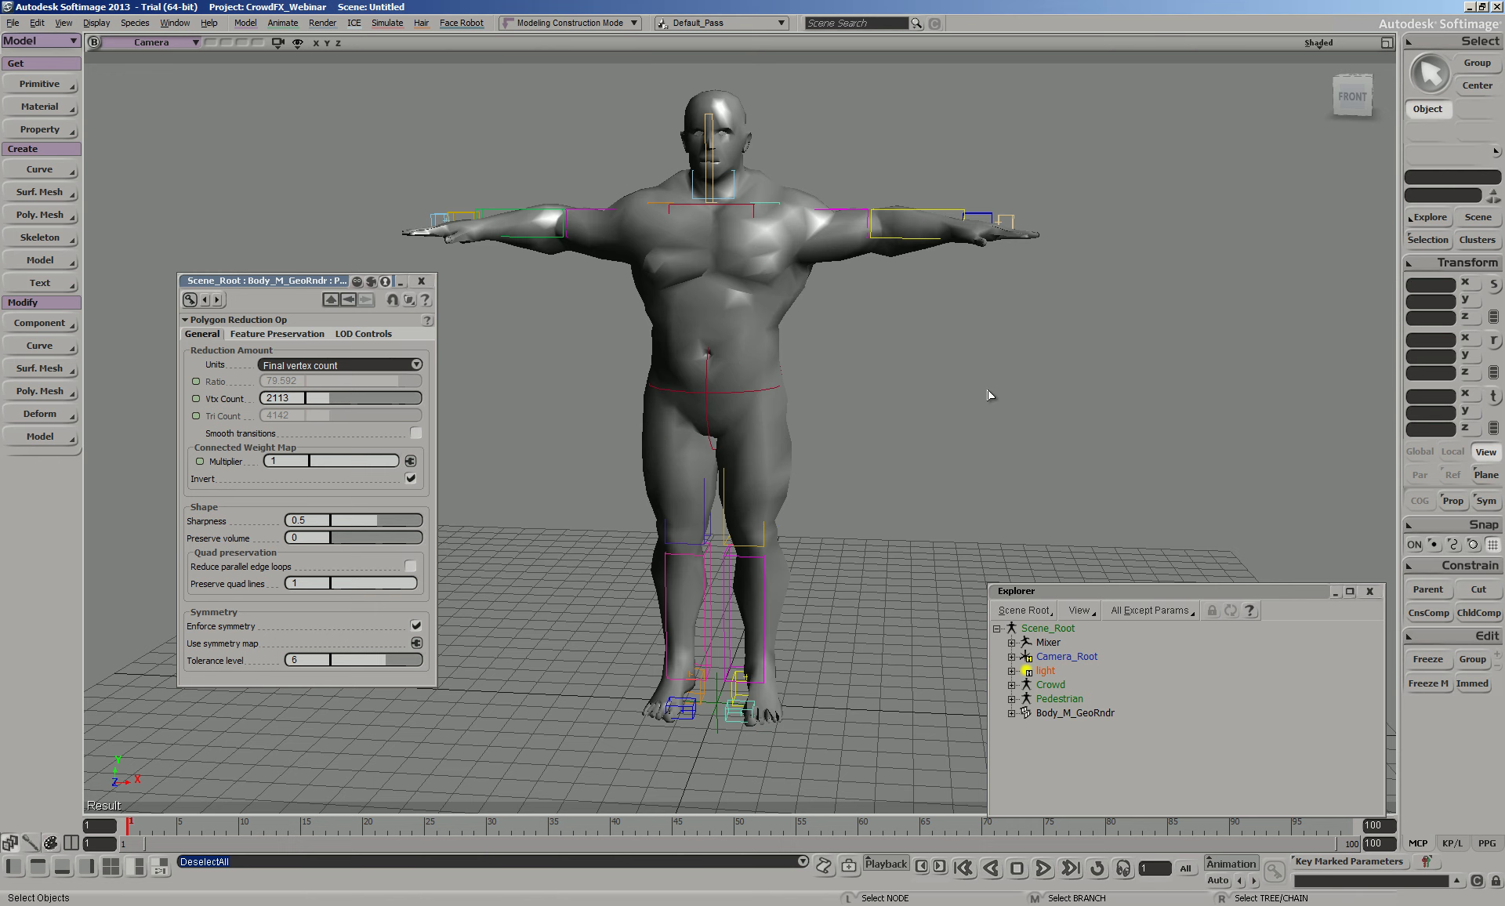
click(421, 281)
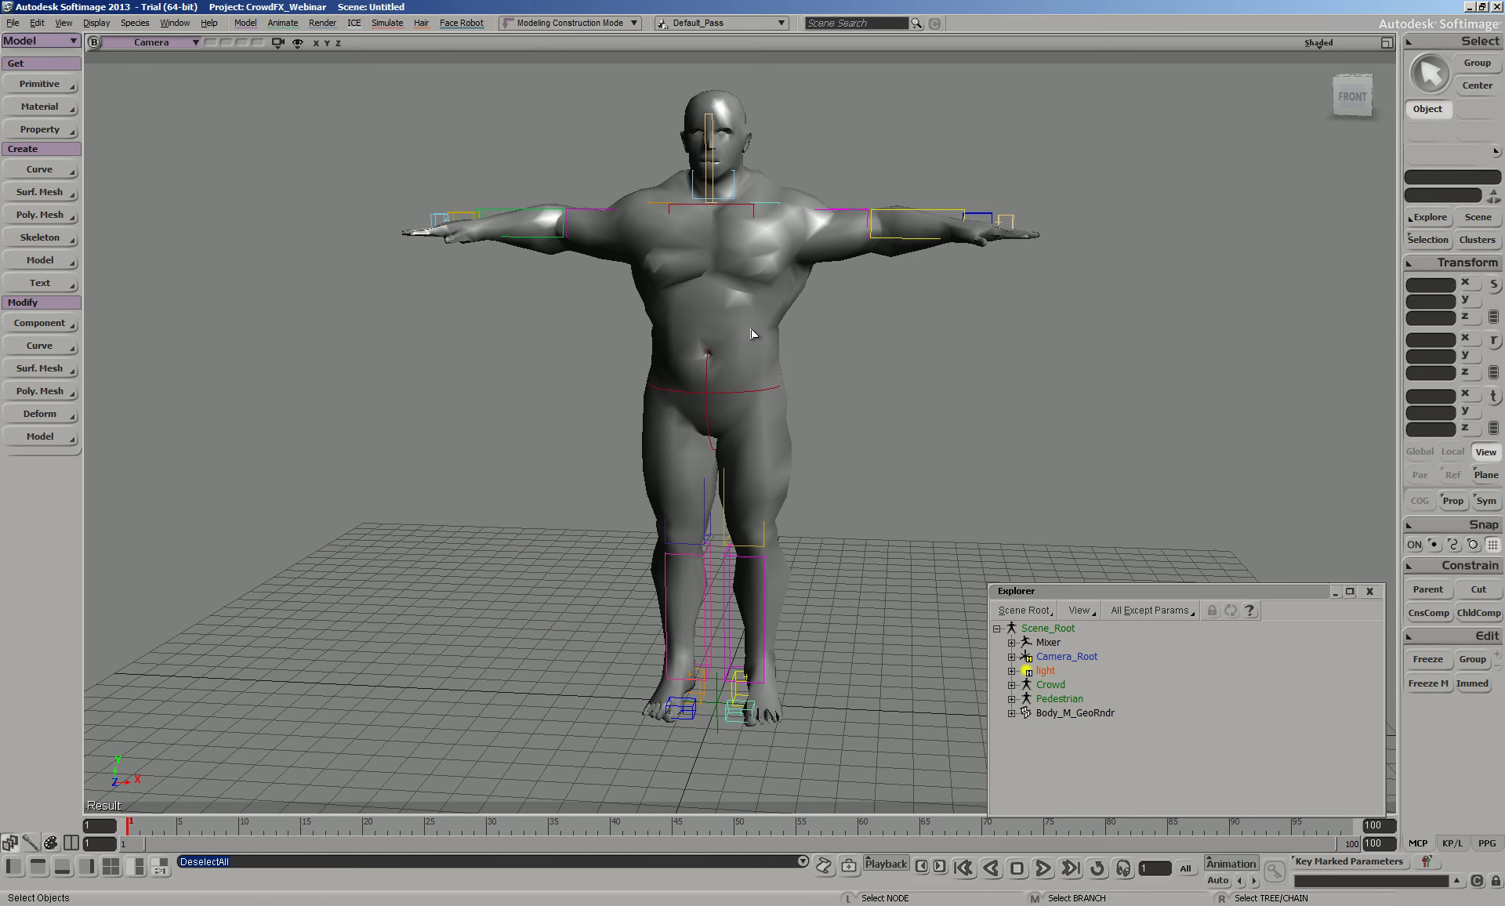
Select all polygons of the body mesh and apply a local Lambert material to them
drag(674, 408, 820, 368)
key(u)
drag(345, 69, 1096, 766)
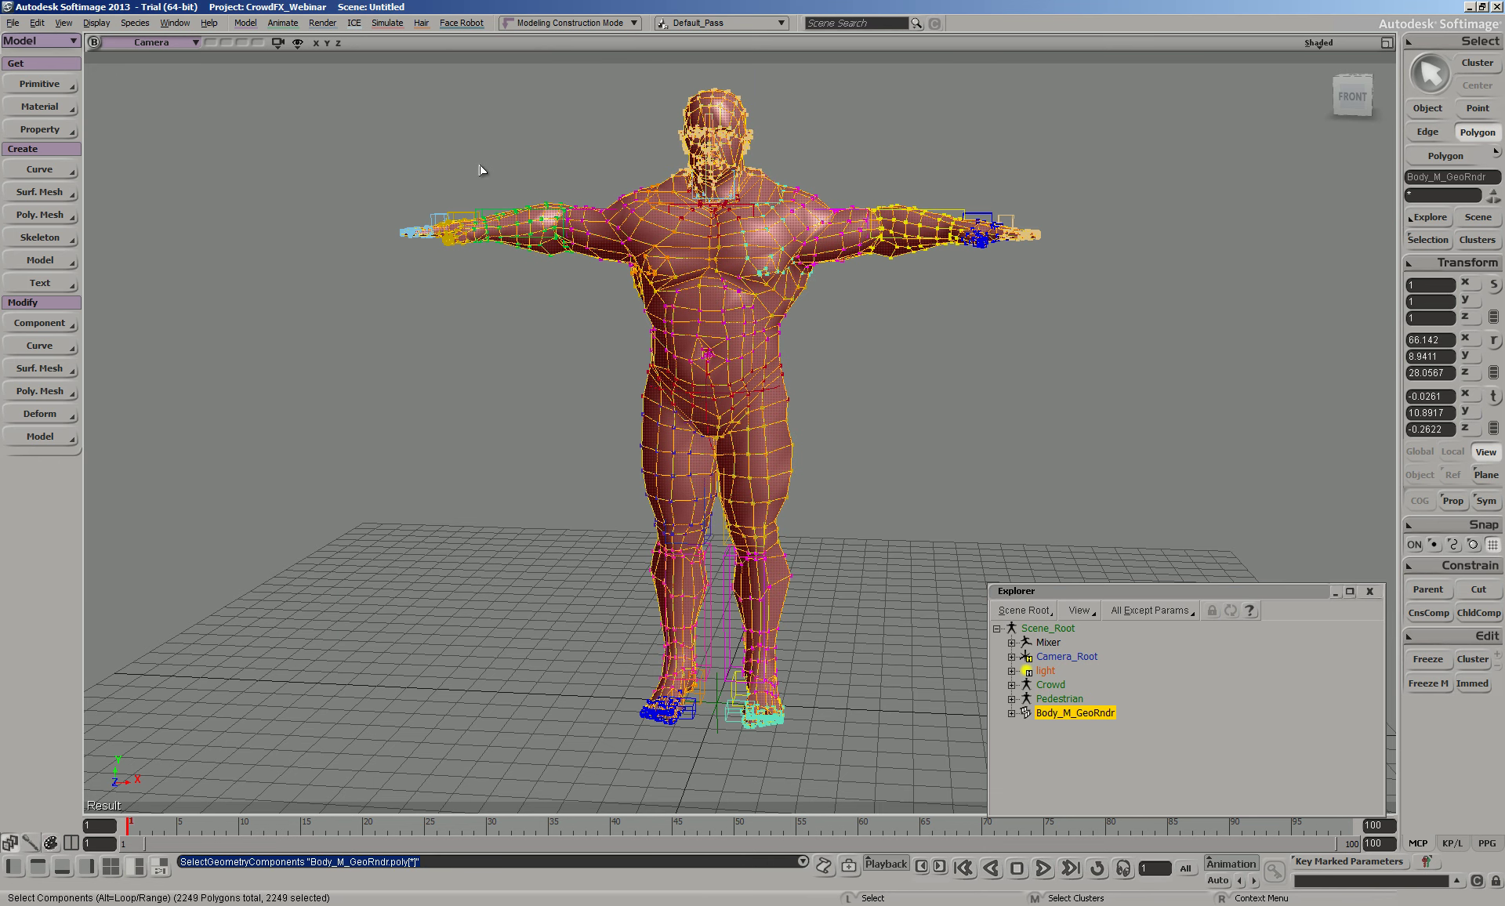
click(39, 107)
click(142, 171)
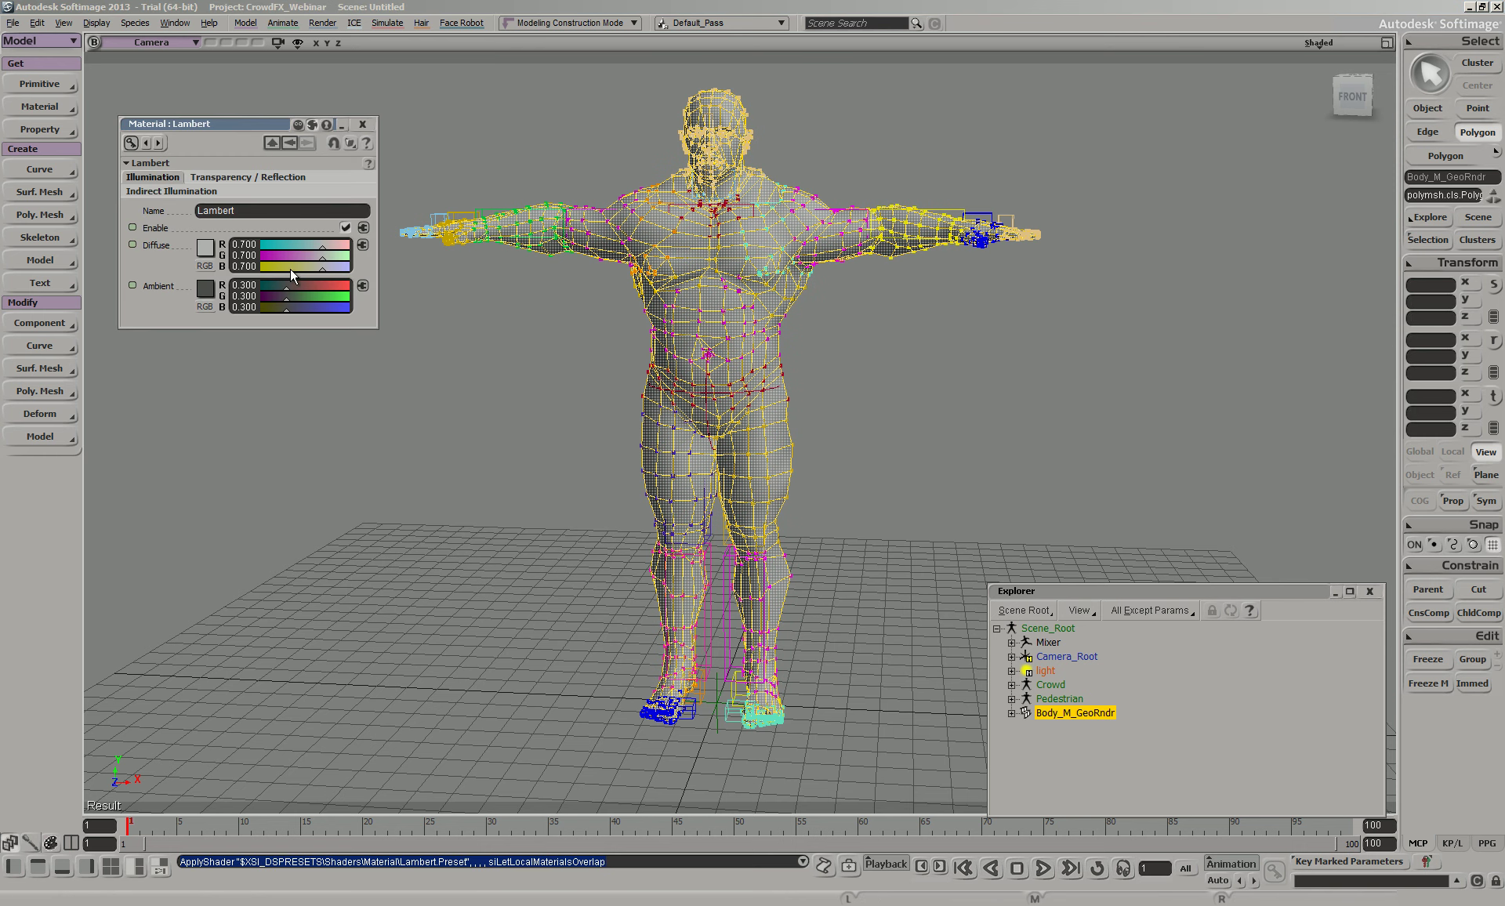
Make the Lambert material green with diffuse 0, 0.575, 0 and ambient 0, 0.327, 0, and clear the polygon selection
drag(305, 244, 252, 266)
drag(261, 254, 275, 301)
click(286, 296)
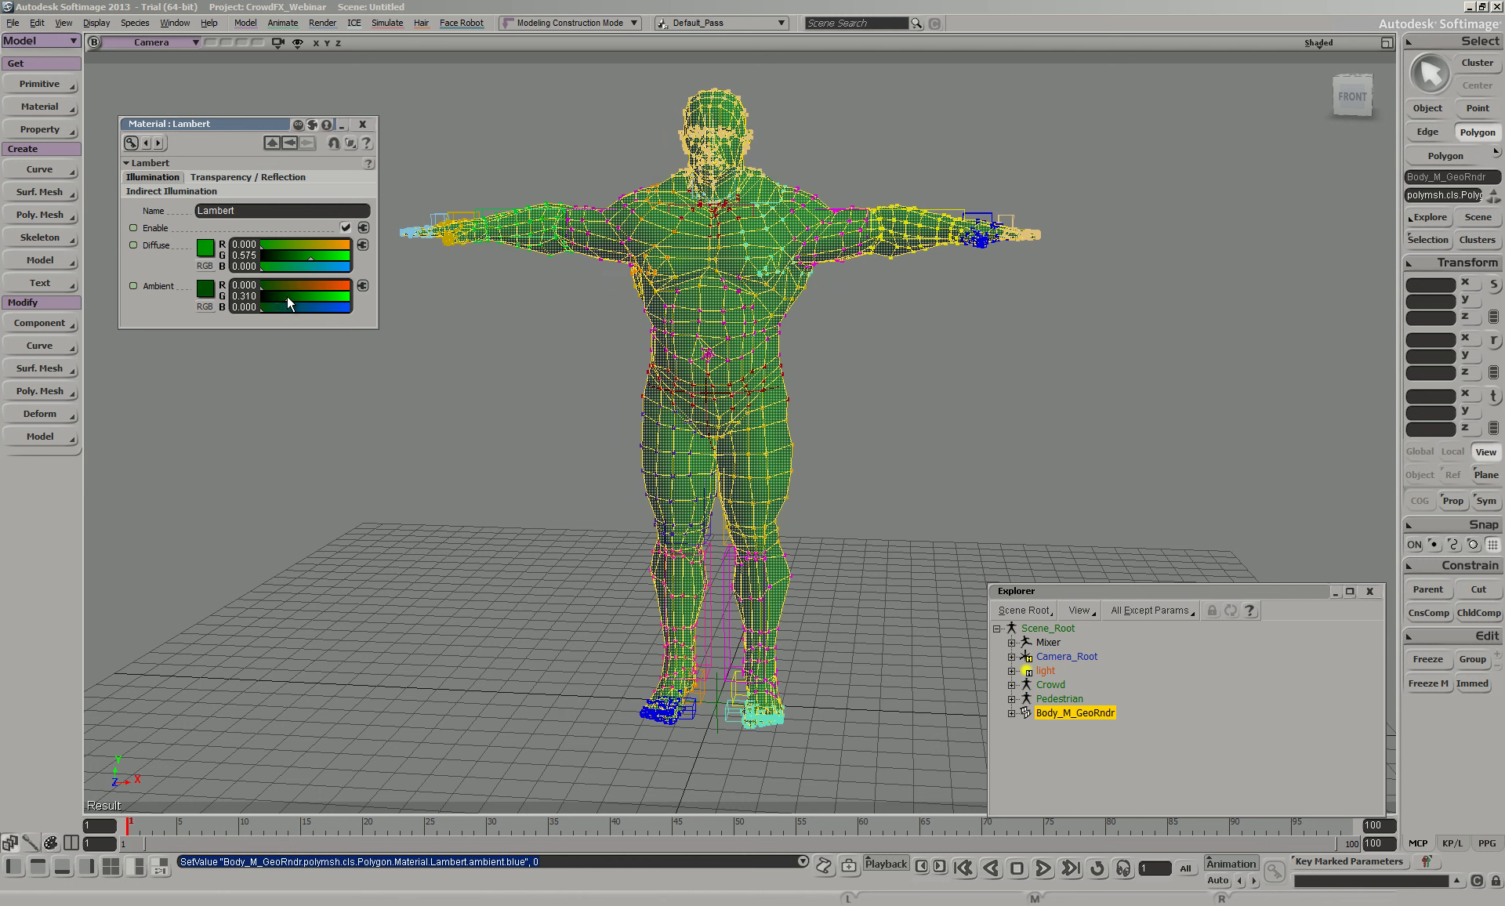
click(362, 125)
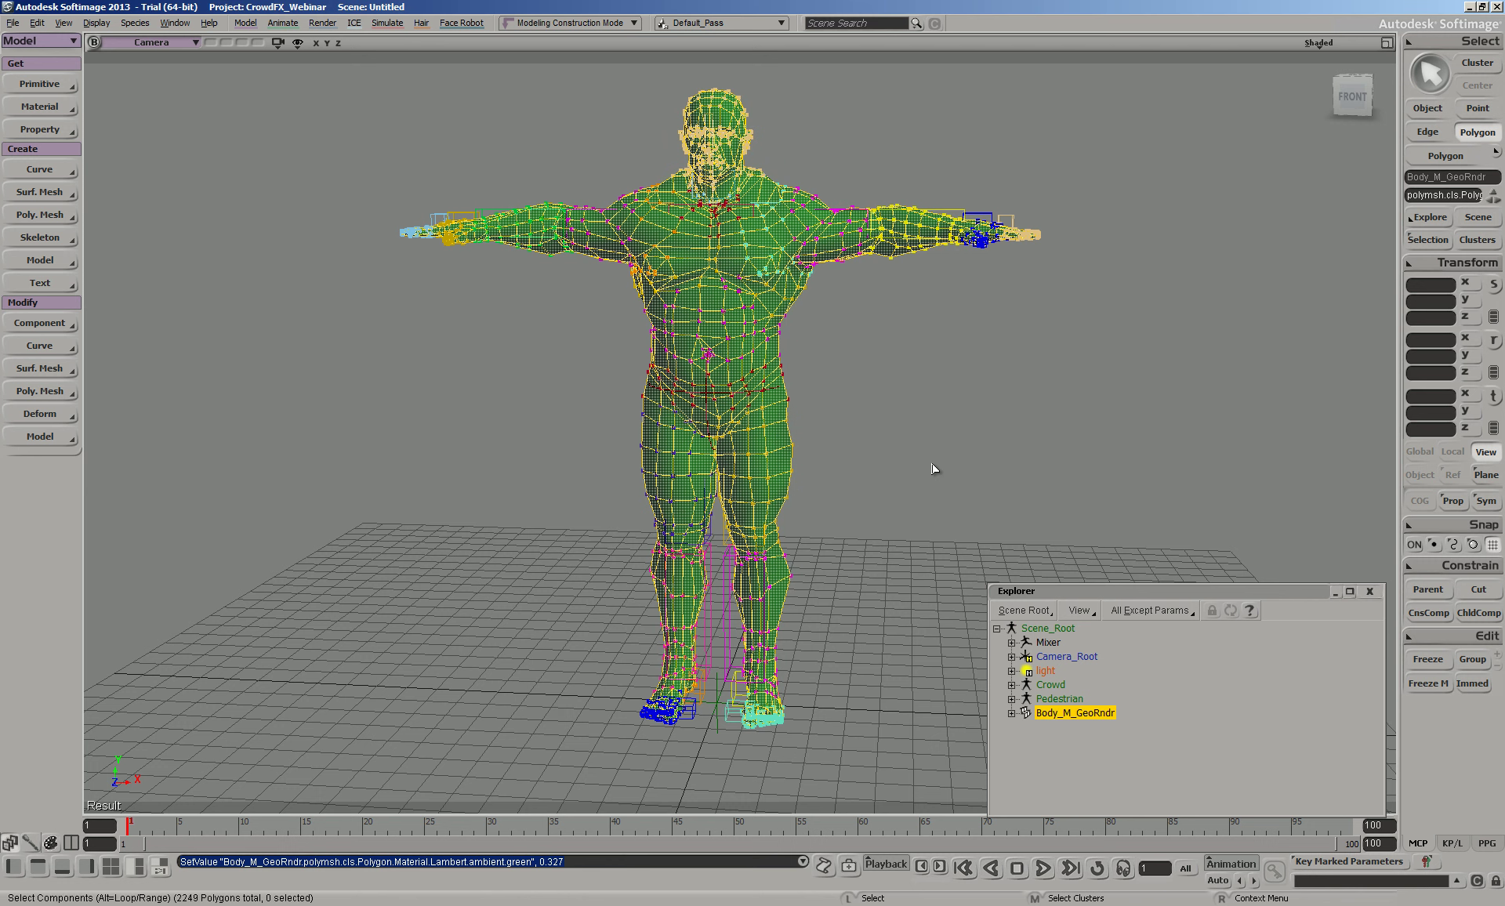
click(928, 460)
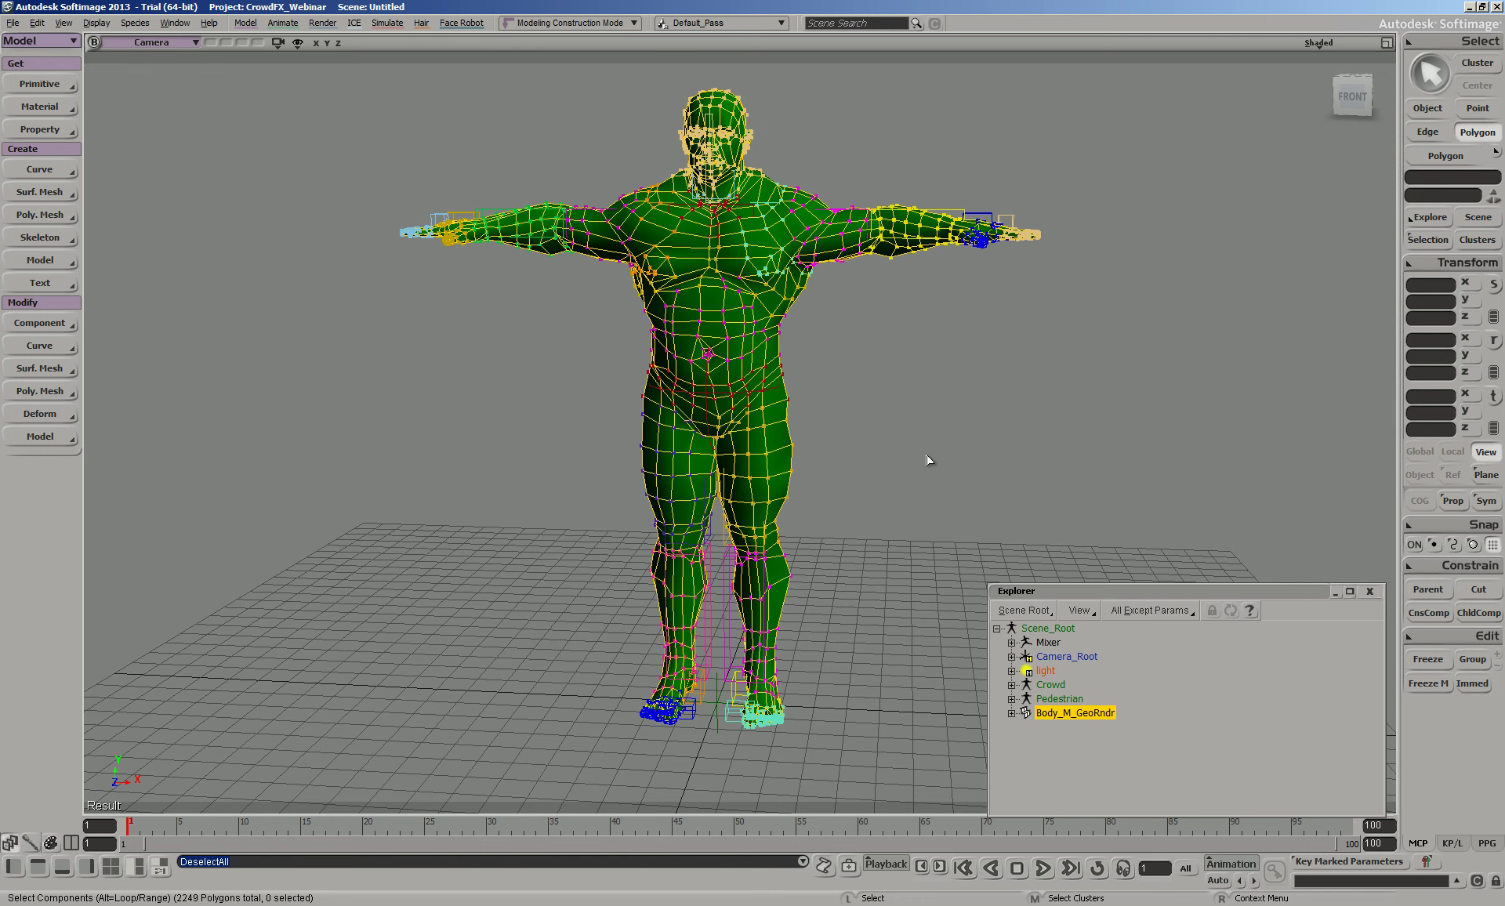
Select the hip and upper-thigh polygons and apply a second Lambert material, removing them from the existing clusters
drag(615, 346, 817, 477)
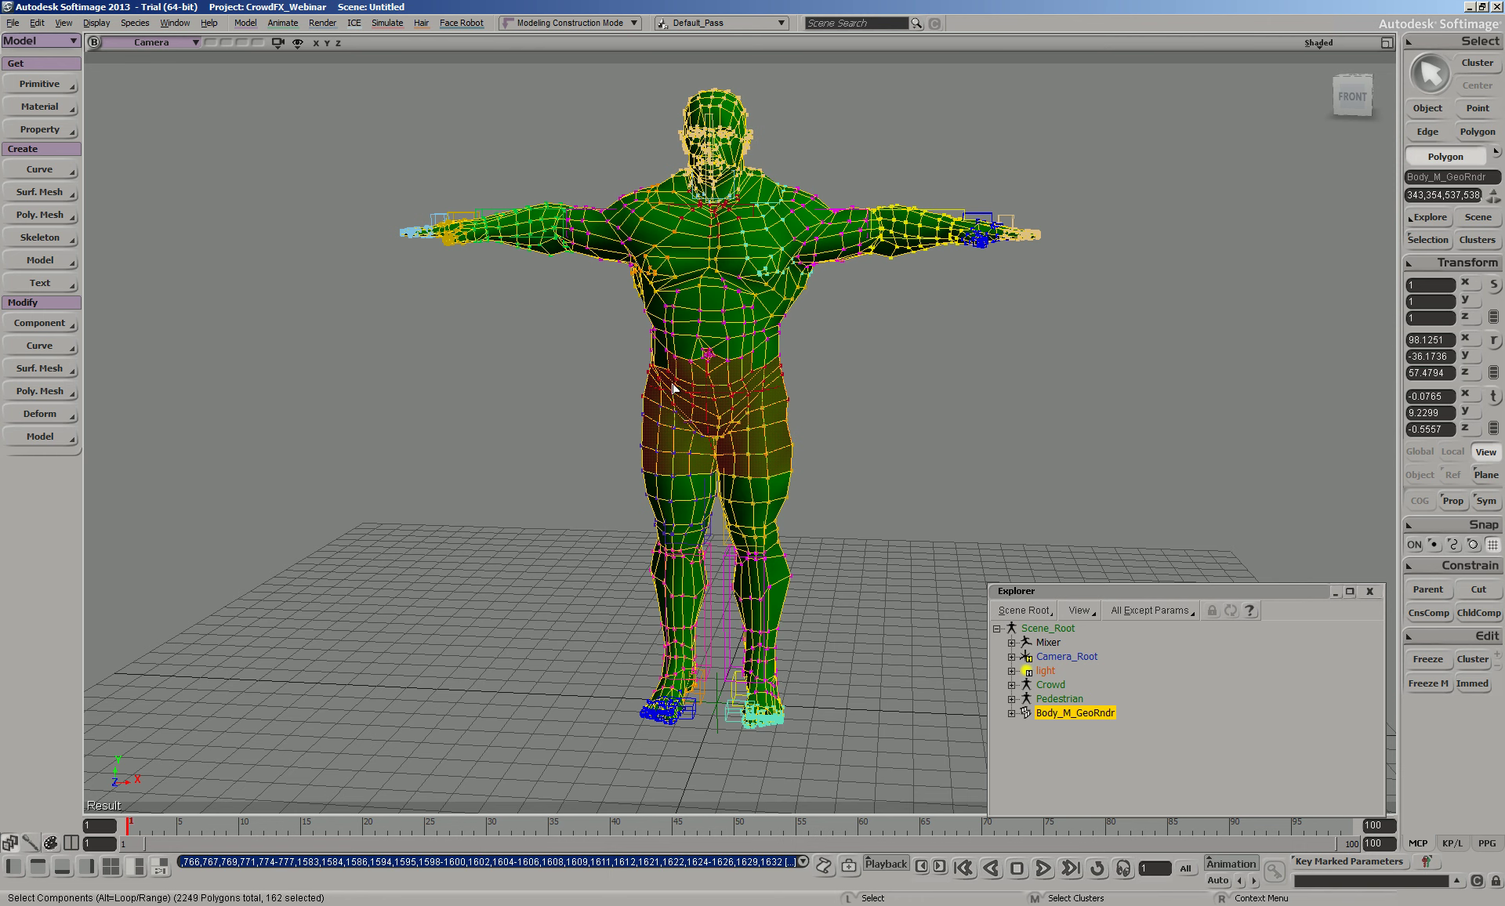
ctrl+click(662, 352)
ctrl+click(763, 362)
ctrl+click(762, 362)
click(39, 107)
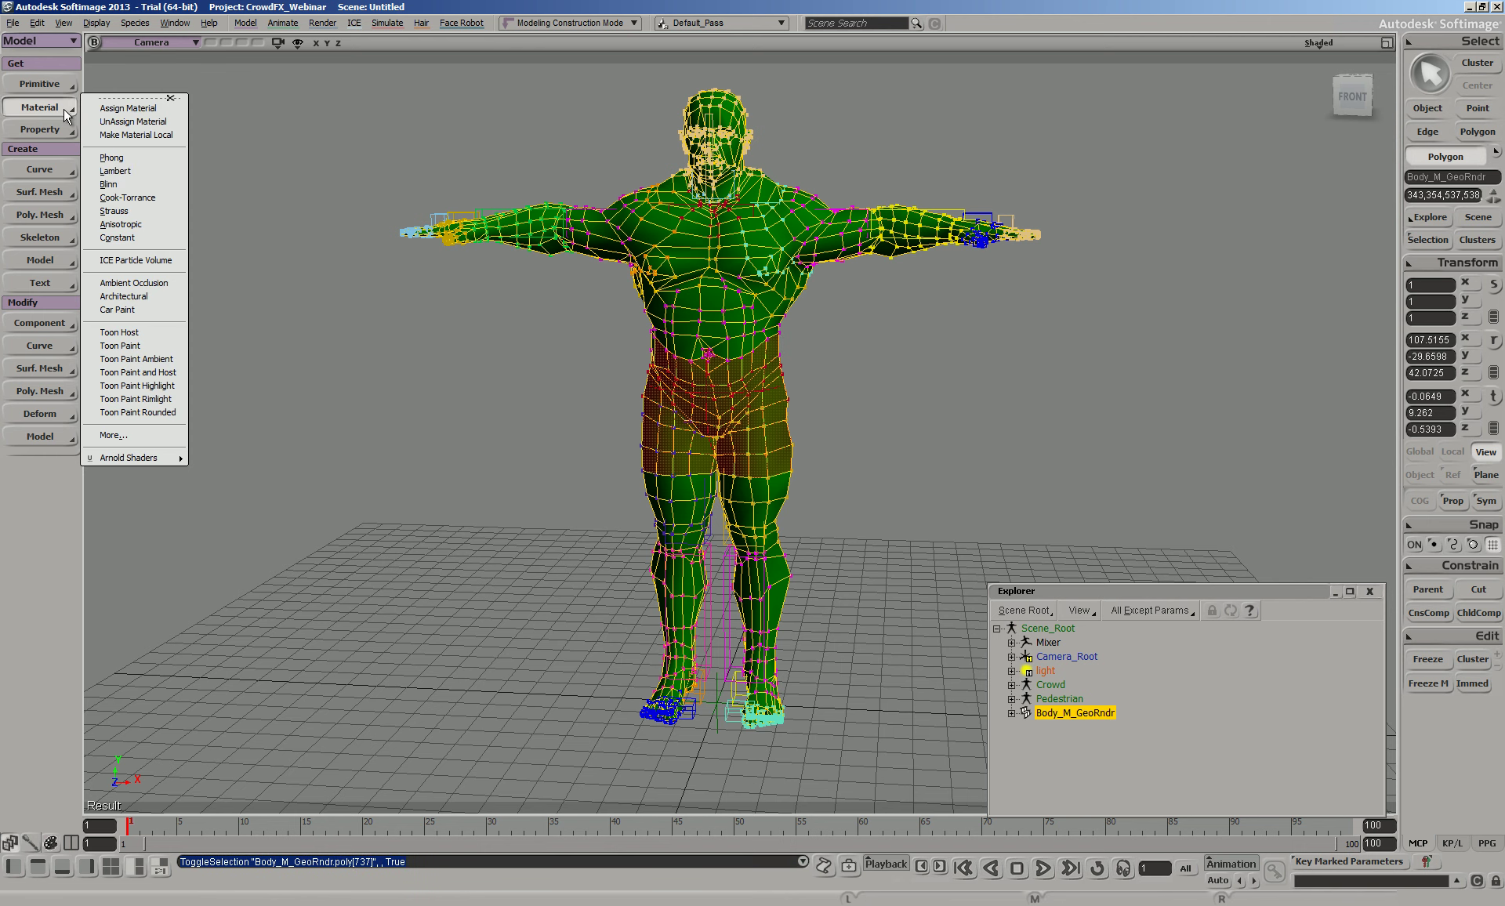
click(107, 171)
click(792, 520)
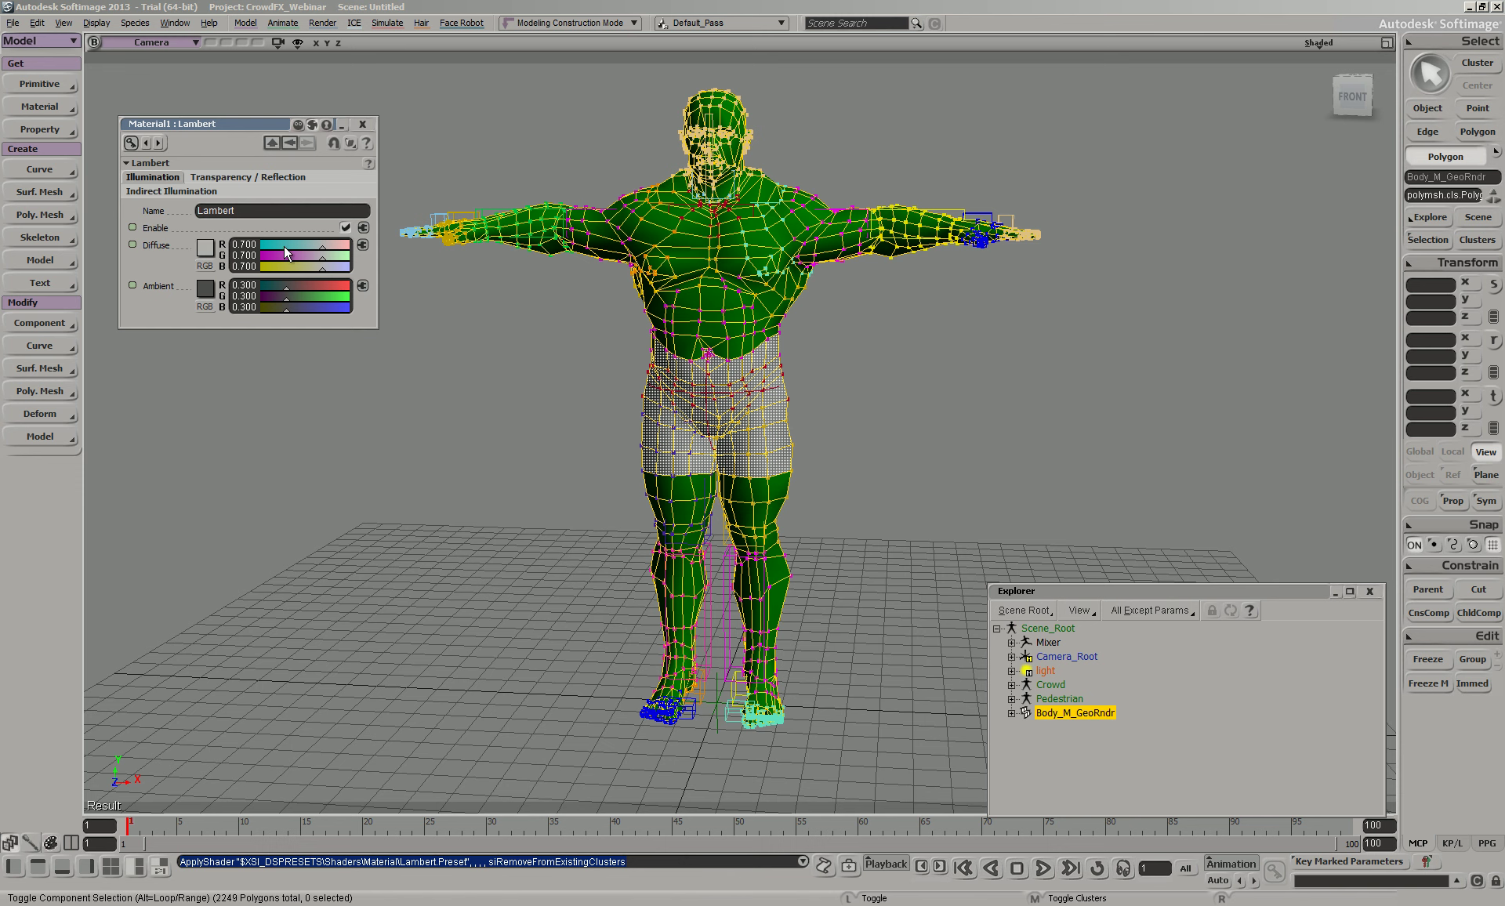
Make the shorts' Lambert material black with diffuse and ambient 0, 0, 0, close its properties and deselect the mesh
drag(219, 243, 250, 245)
key(space)
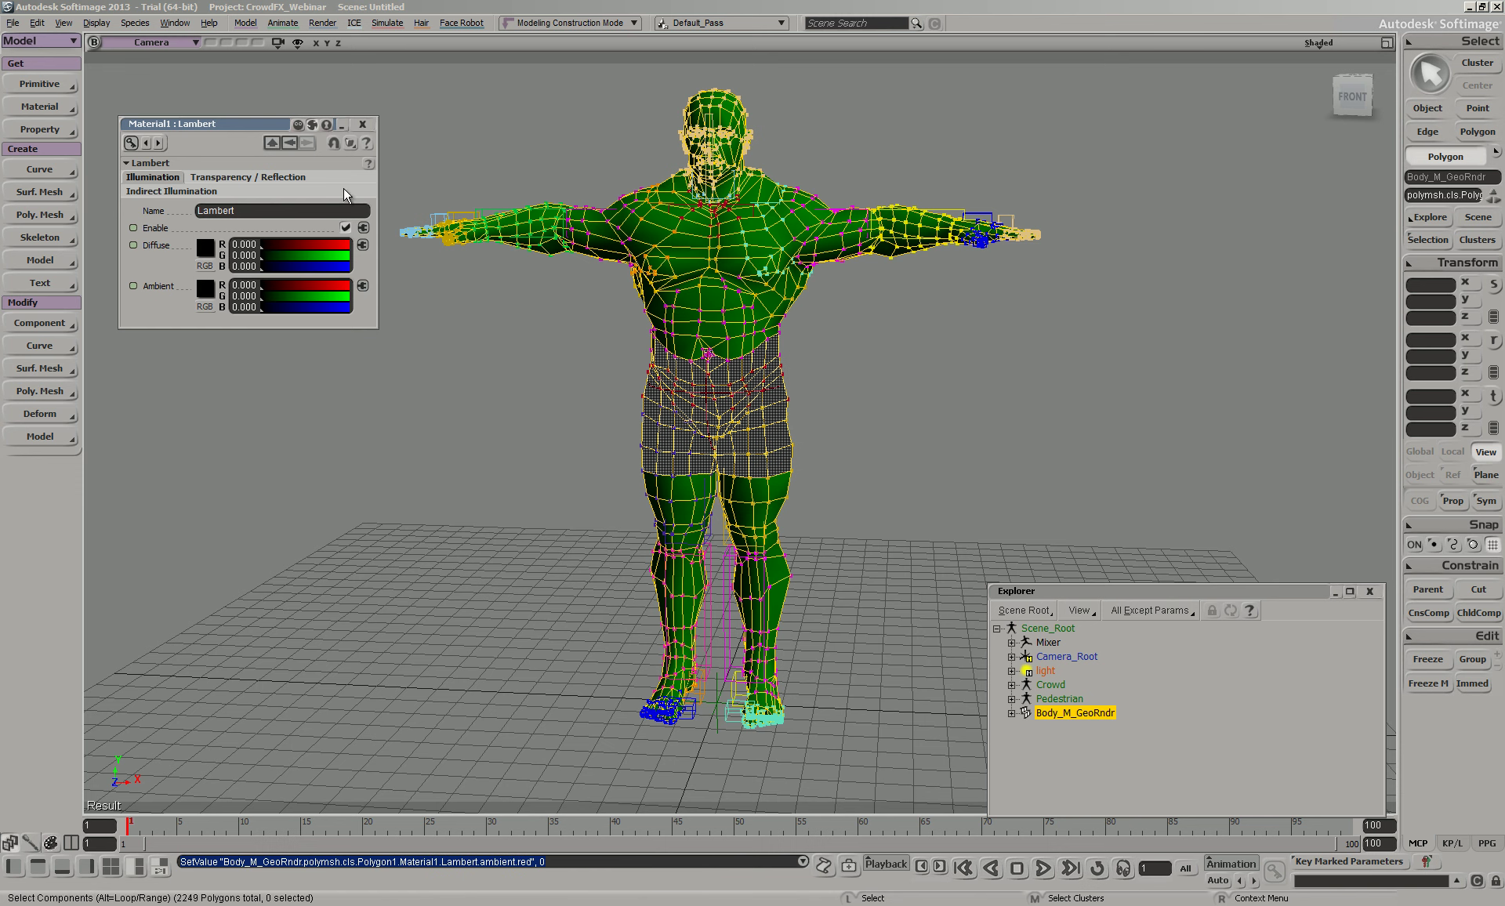
click(362, 124)
click(1011, 444)
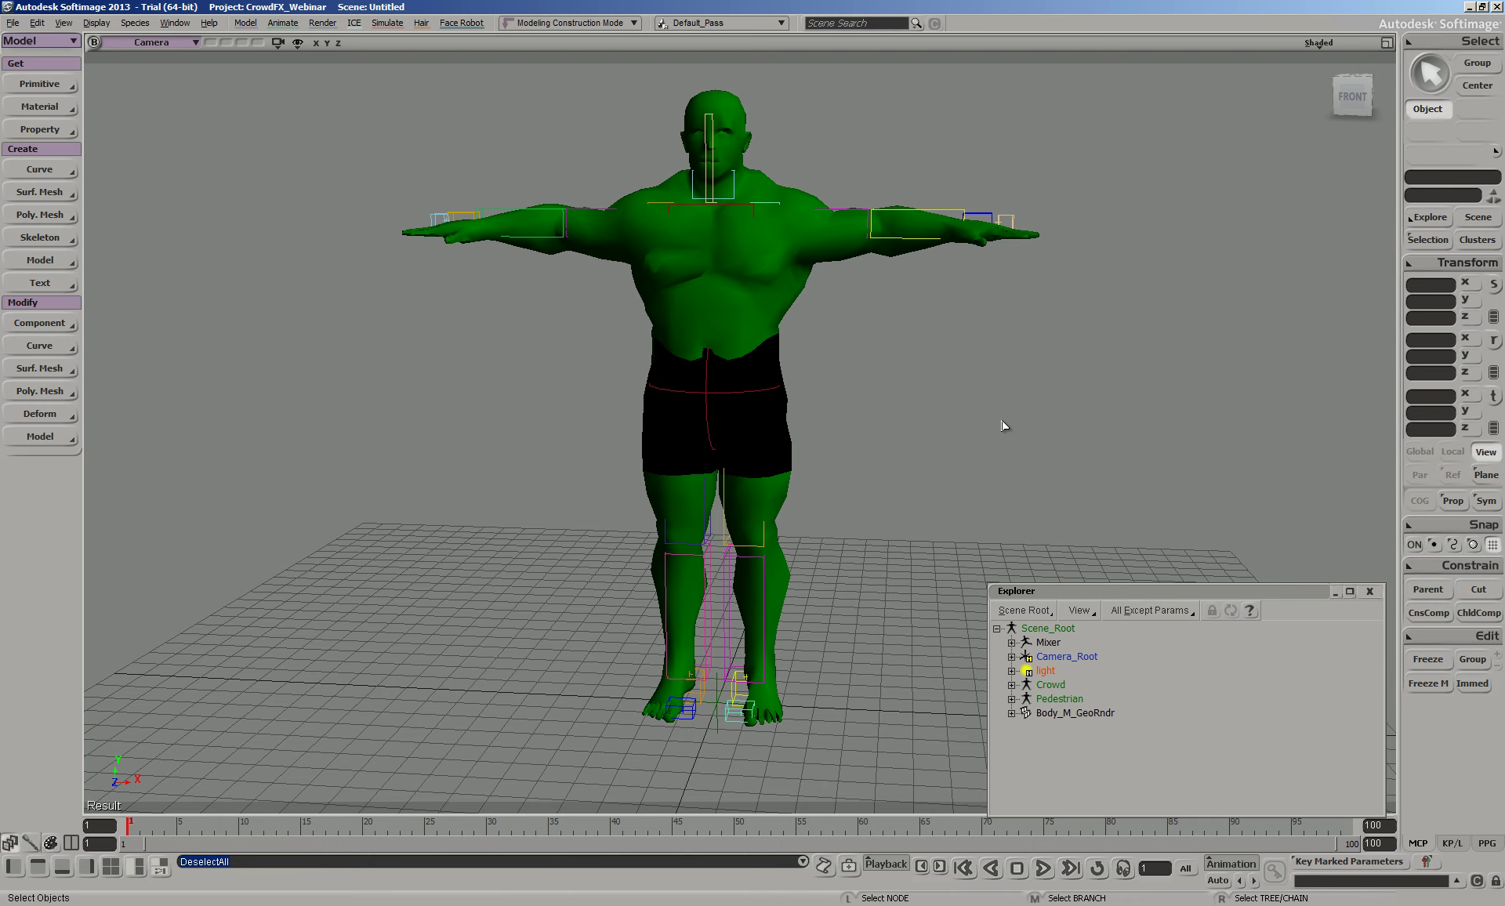
key(o)
drag(907, 449, 962, 453)
key(Escape)
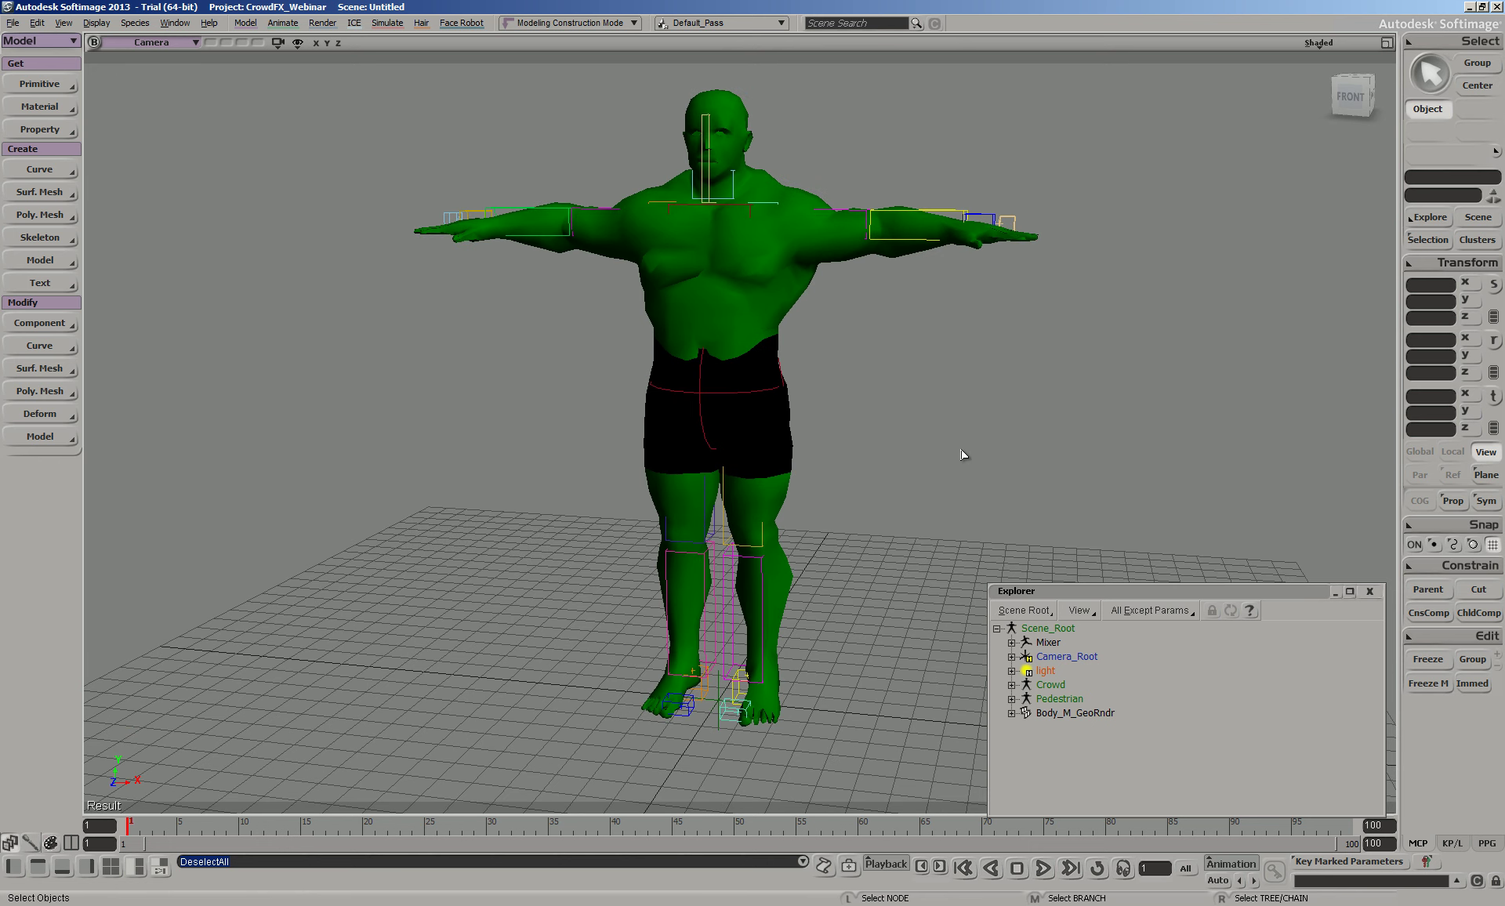
Parent the Body_M_GeoRndr mesh under the Pedestrian model and expand that model's hierarchy
click(1058, 713)
click(1058, 699)
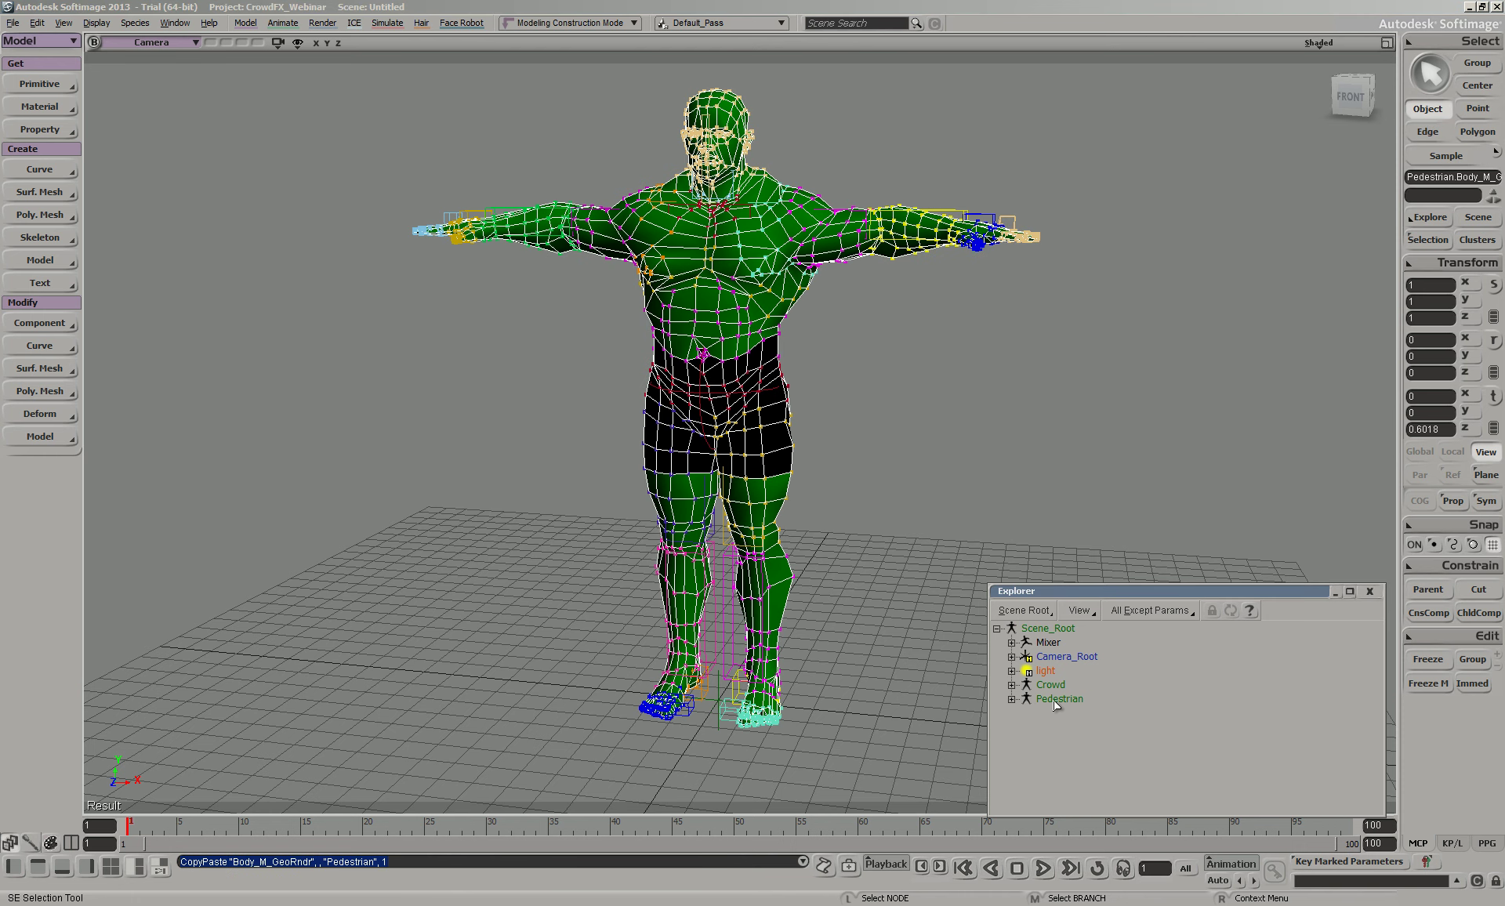
click(1011, 698)
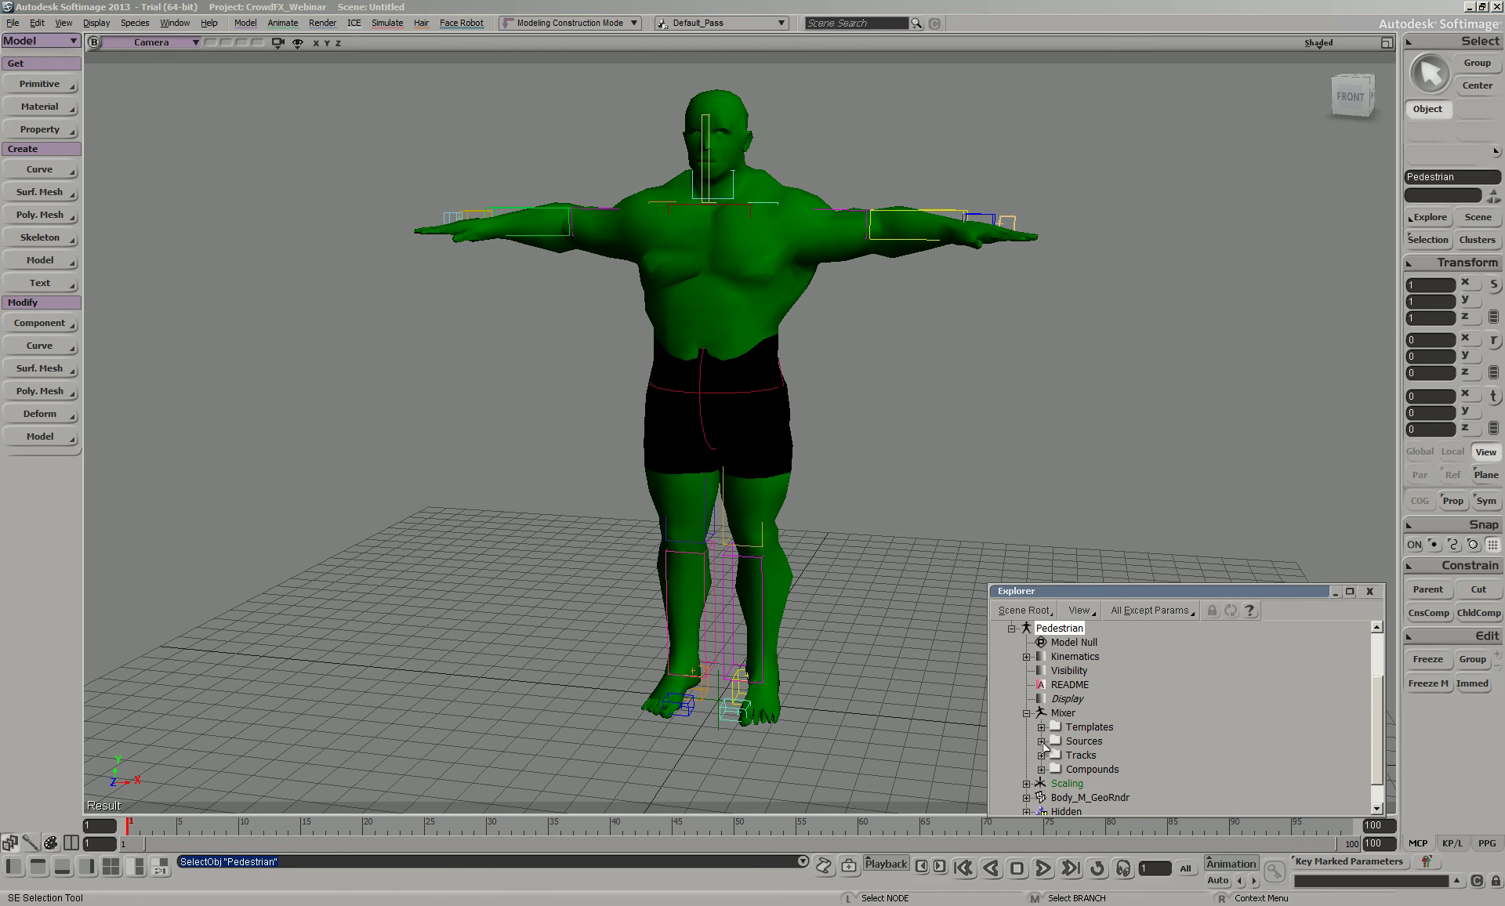
scroll(1055, 709, up, 2)
Branch-select the Pedestrian model, export it as Hulk.emdl in the Models folder, replacing the existing file, and clear the selection
middle_click(1055, 700)
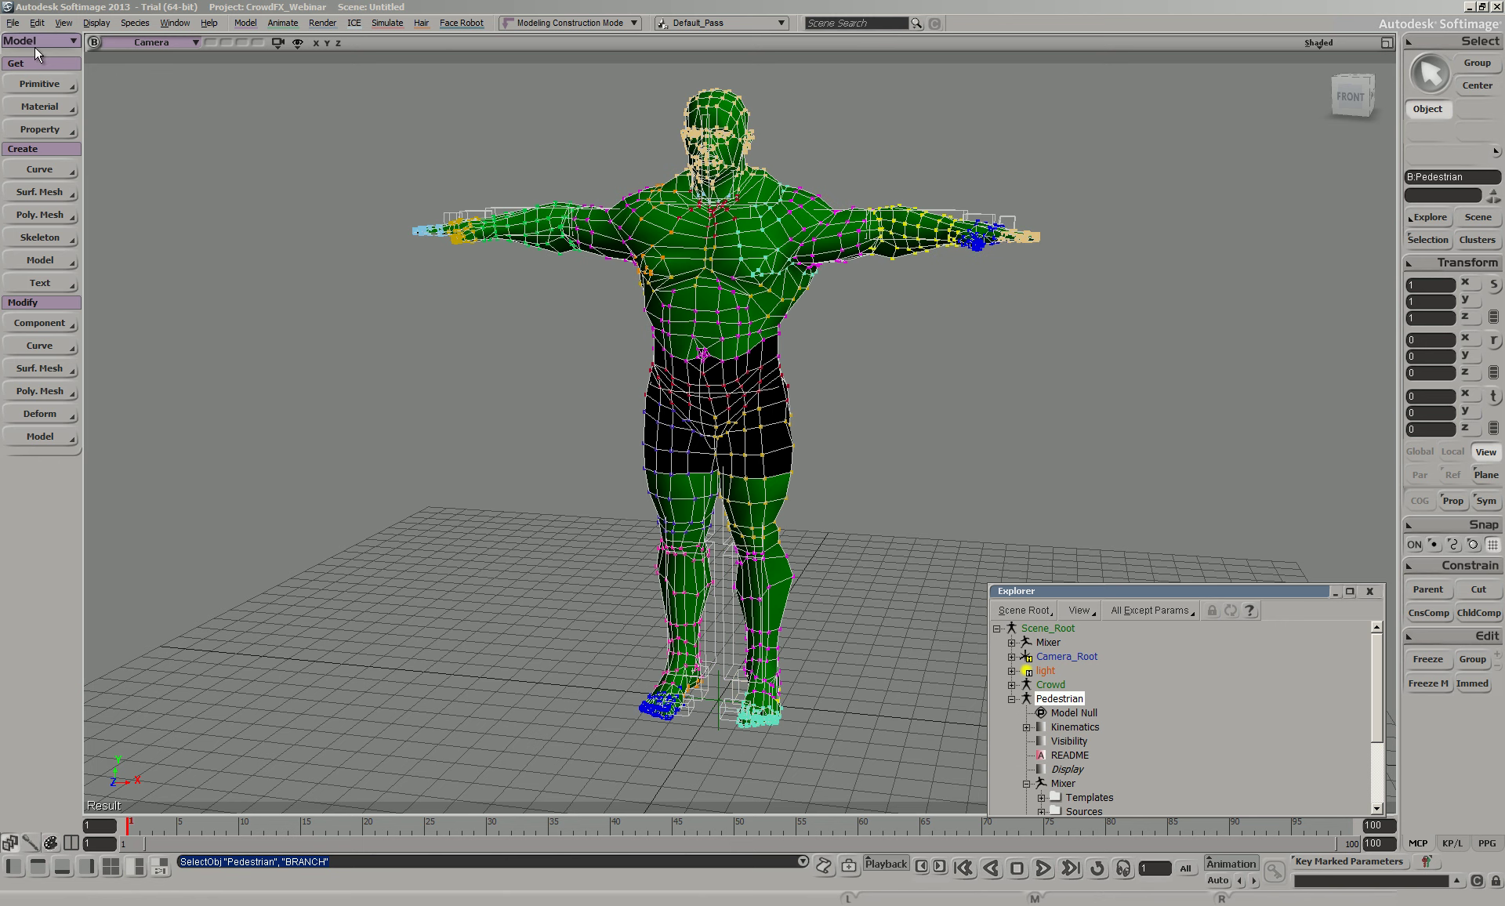
click(13, 23)
mouse_move(51, 193)
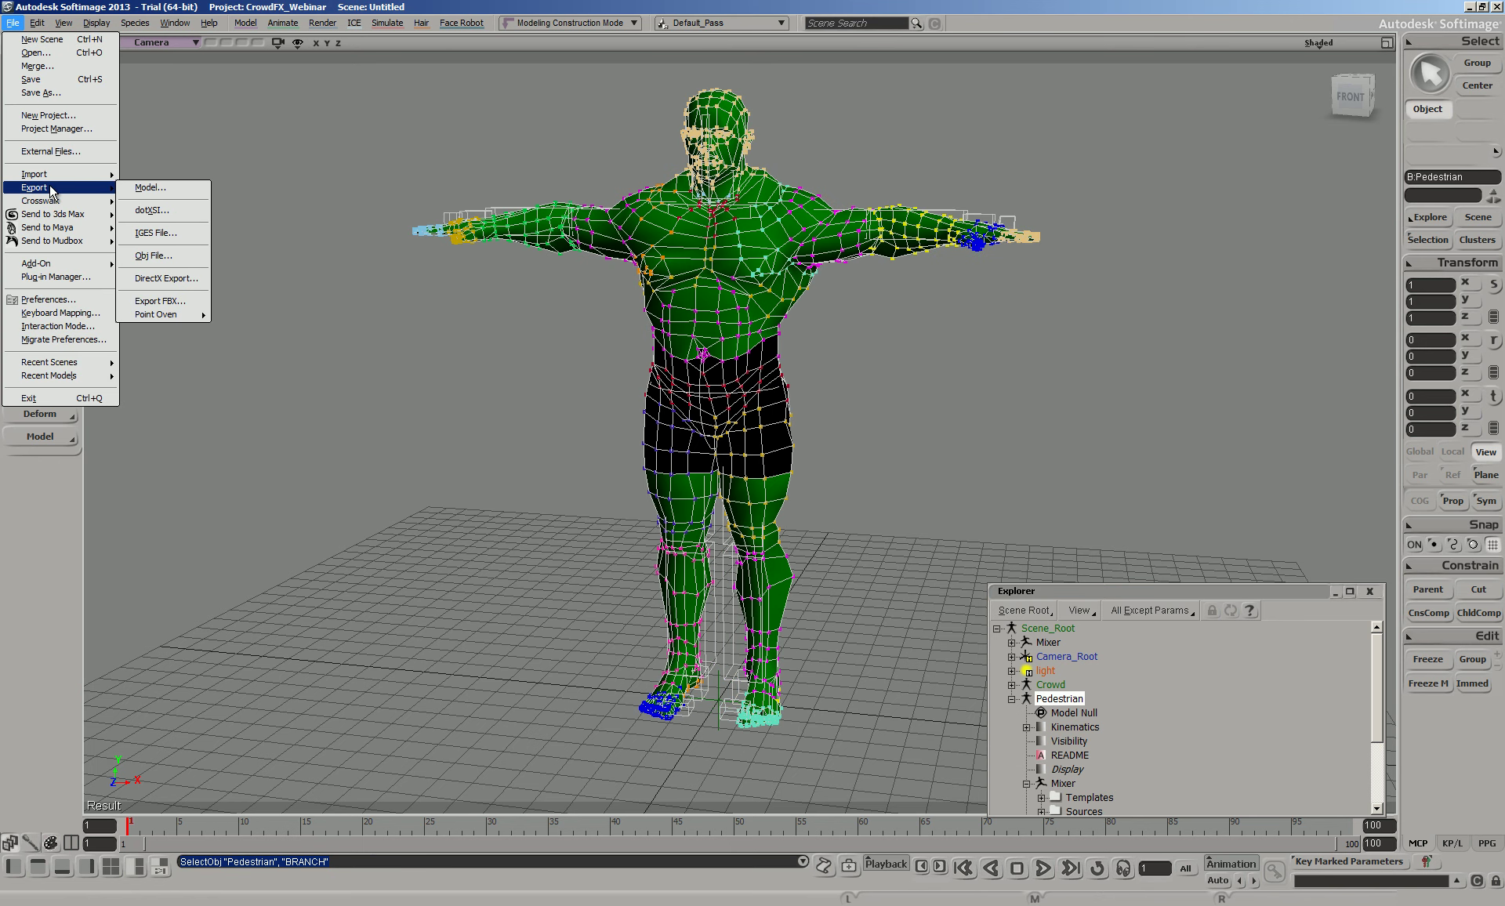
click(150, 189)
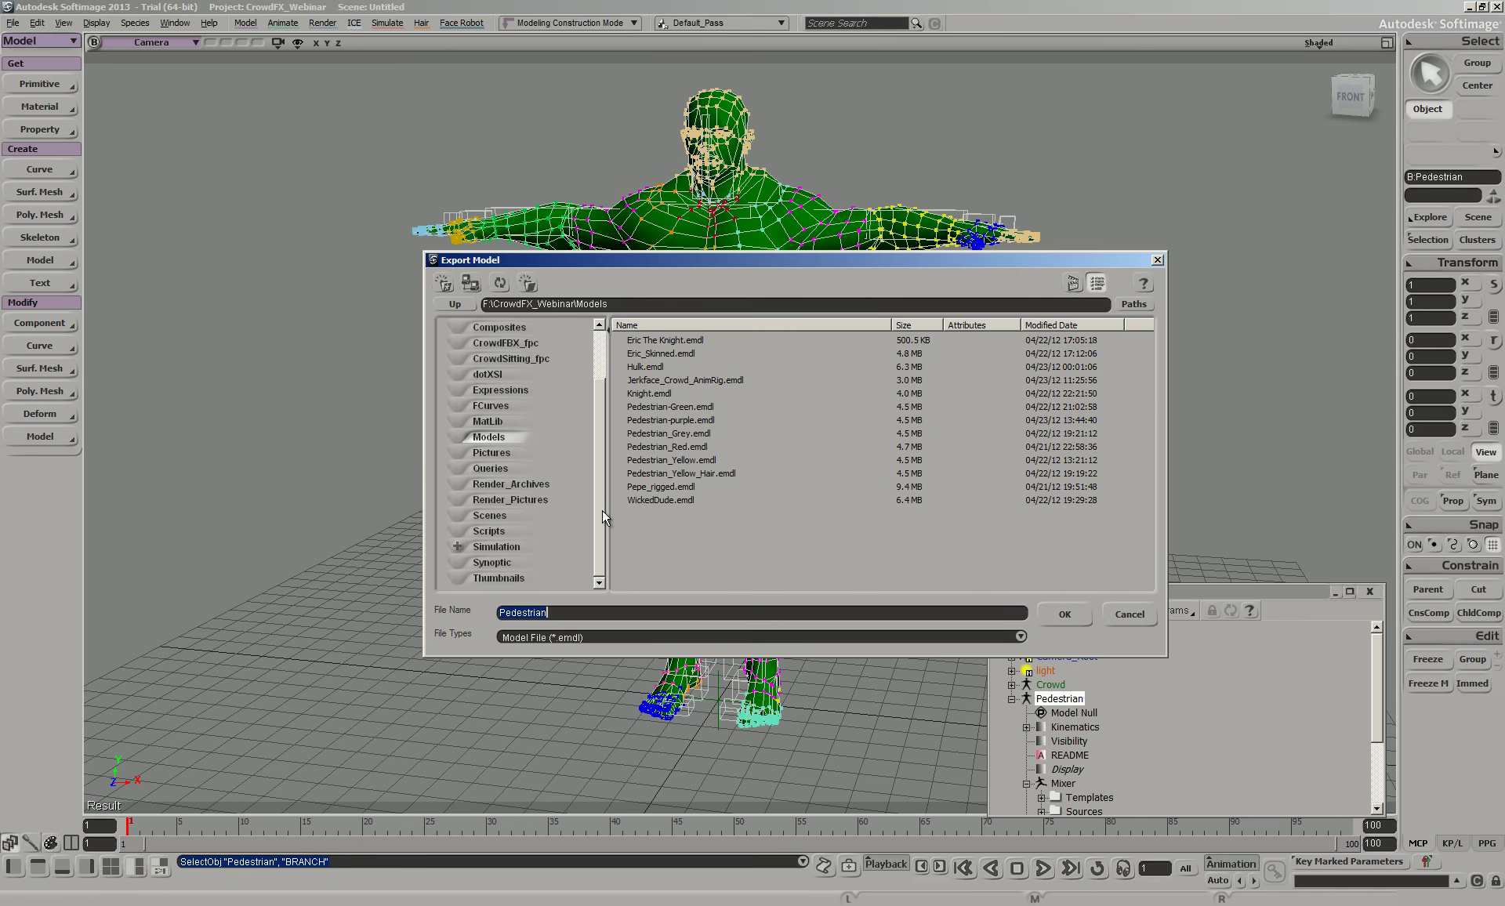
click(639, 367)
click(1063, 613)
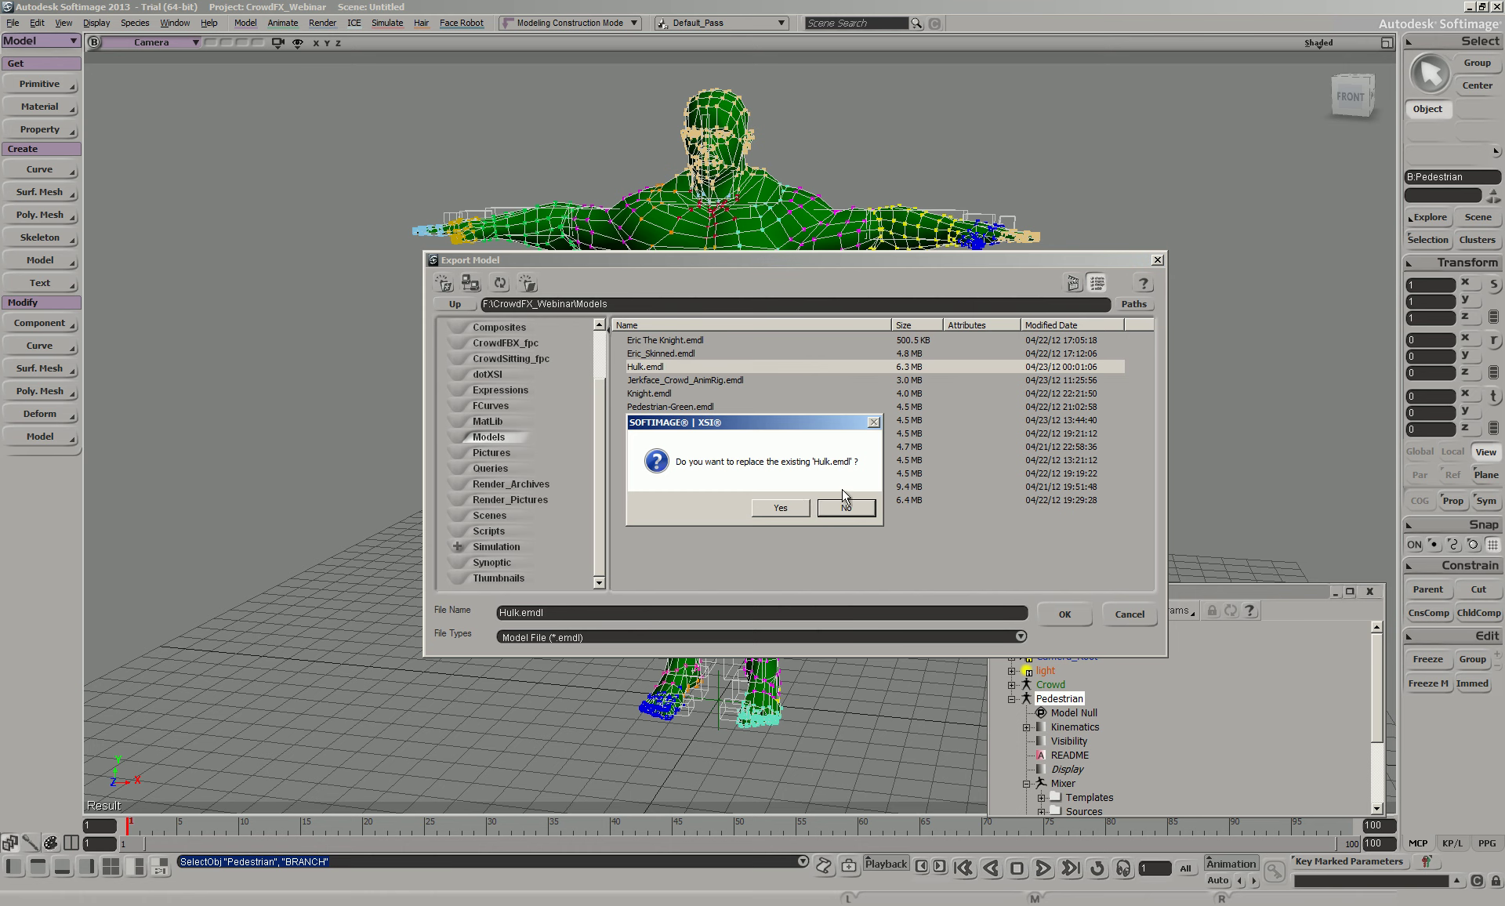
click(784, 510)
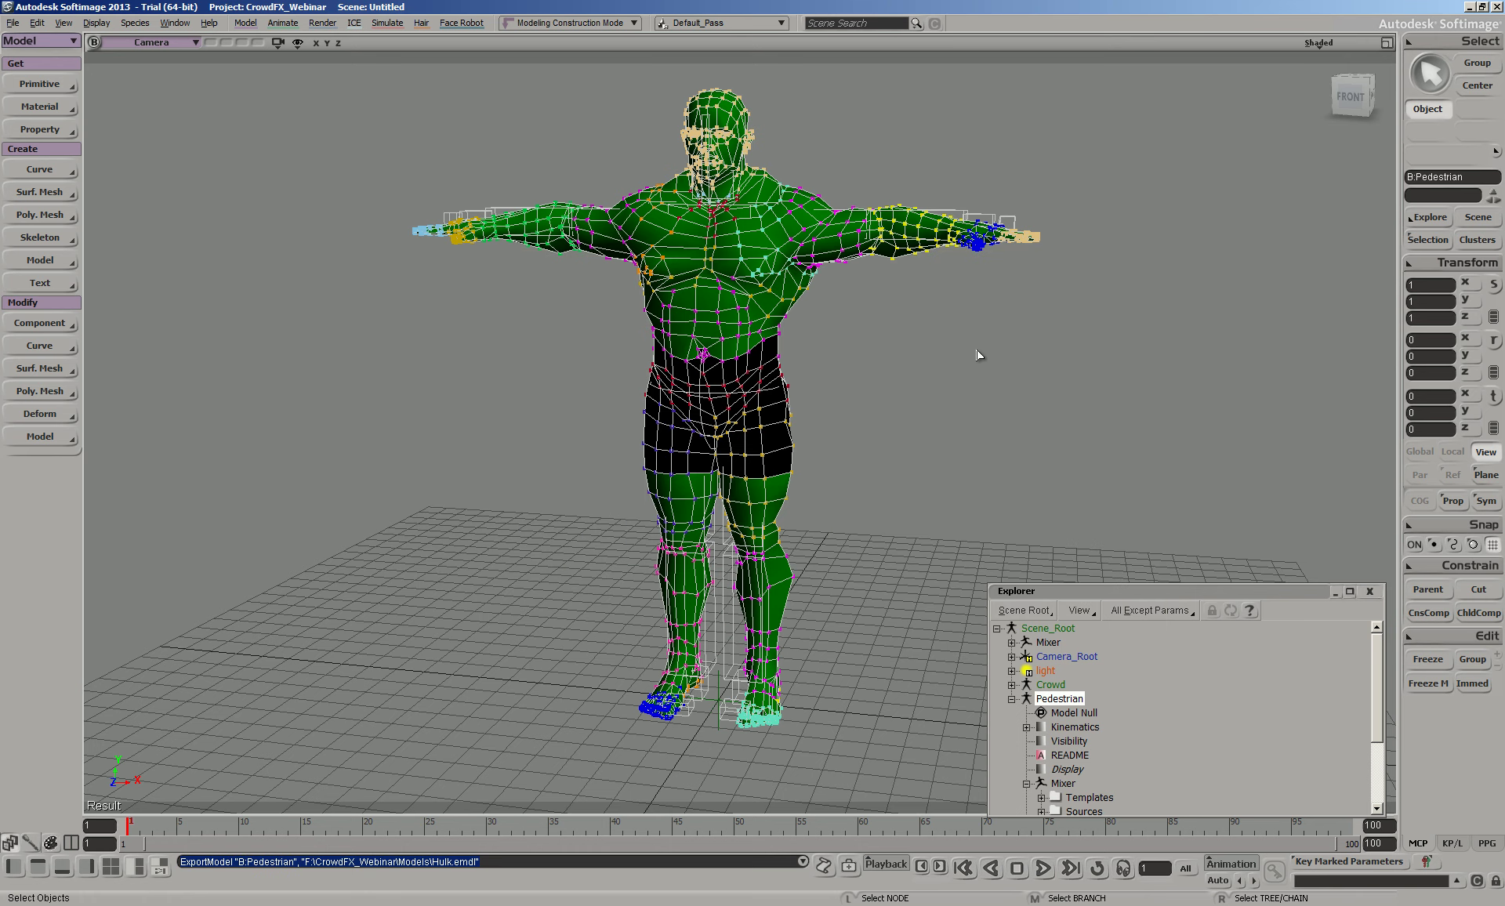
click(1027, 392)
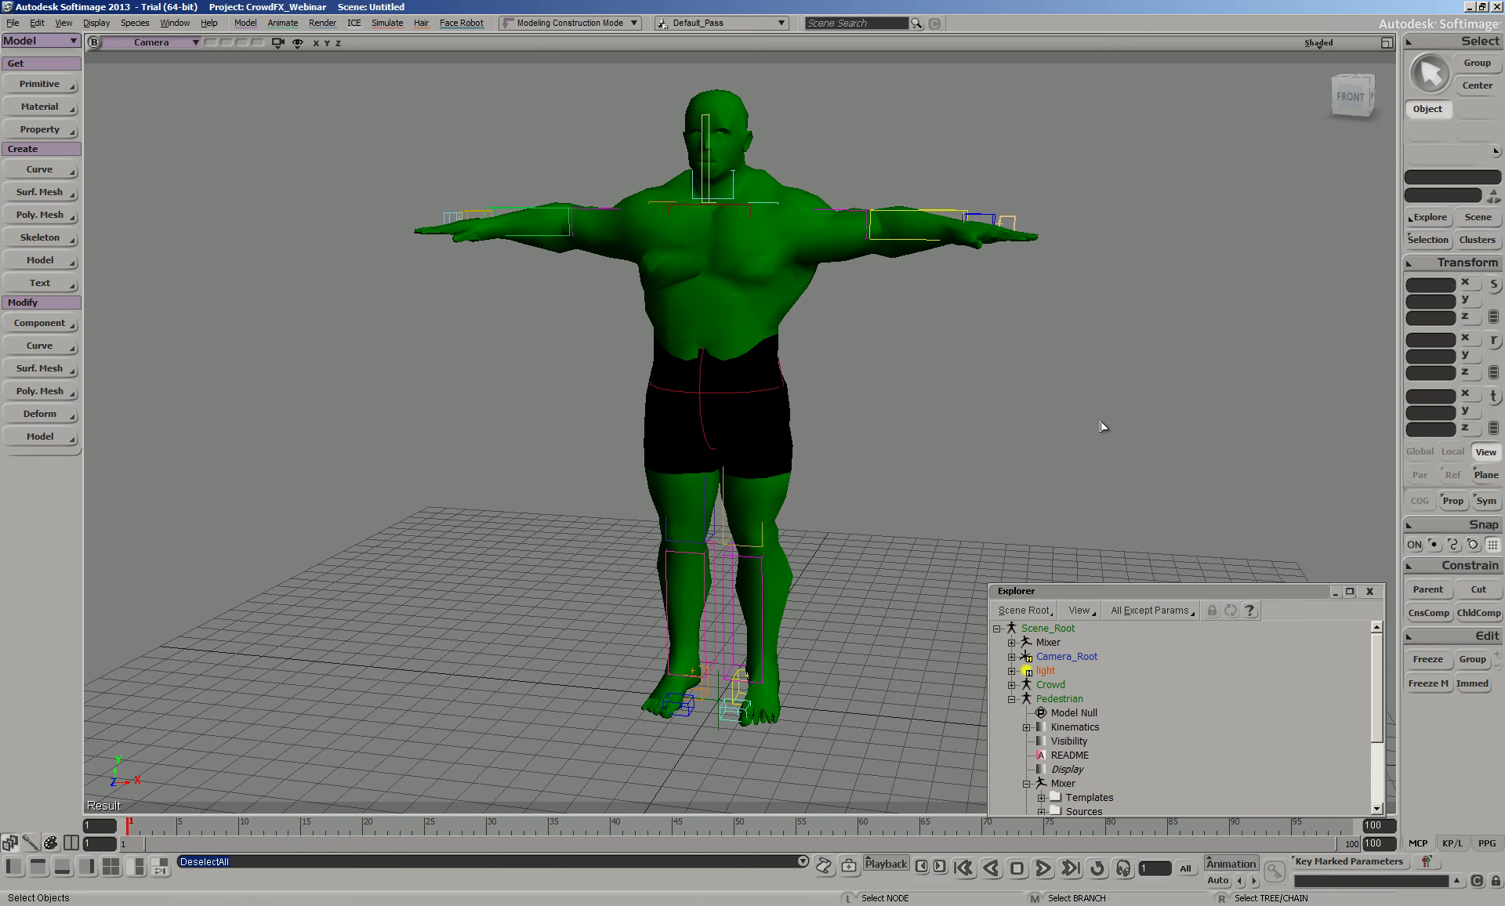
Save the scene as Untitles, close the Explorer window and leave the body mesh deselected
key(ctrl+s)
click(1369, 592)
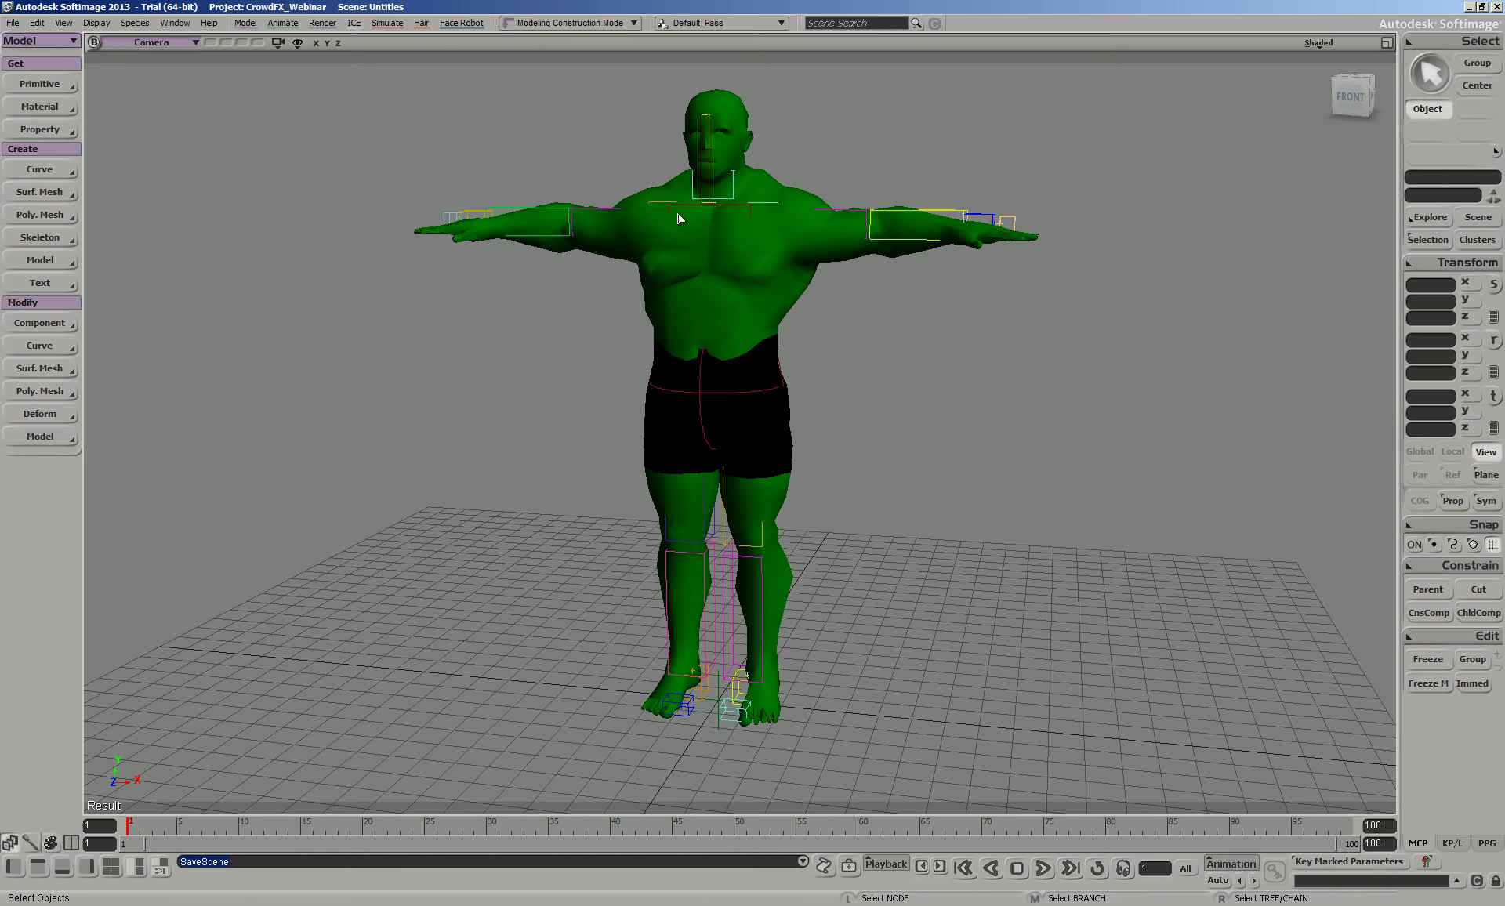
click(758, 298)
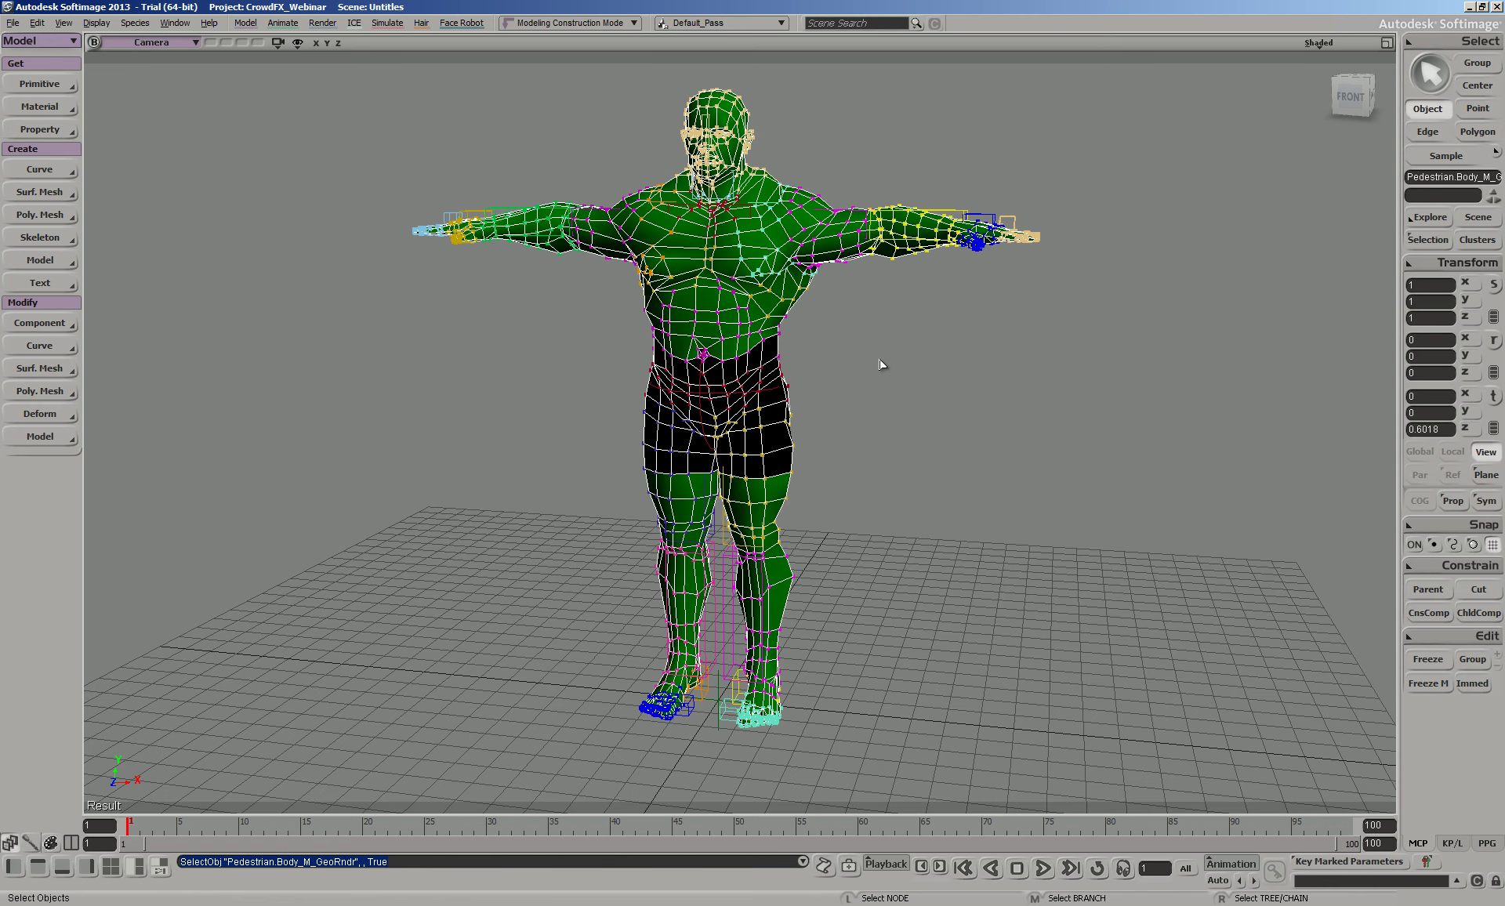
click(933, 389)
Open the Species_JerkFace_AnimRig scene without saving changes to the current scene
click(14, 26)
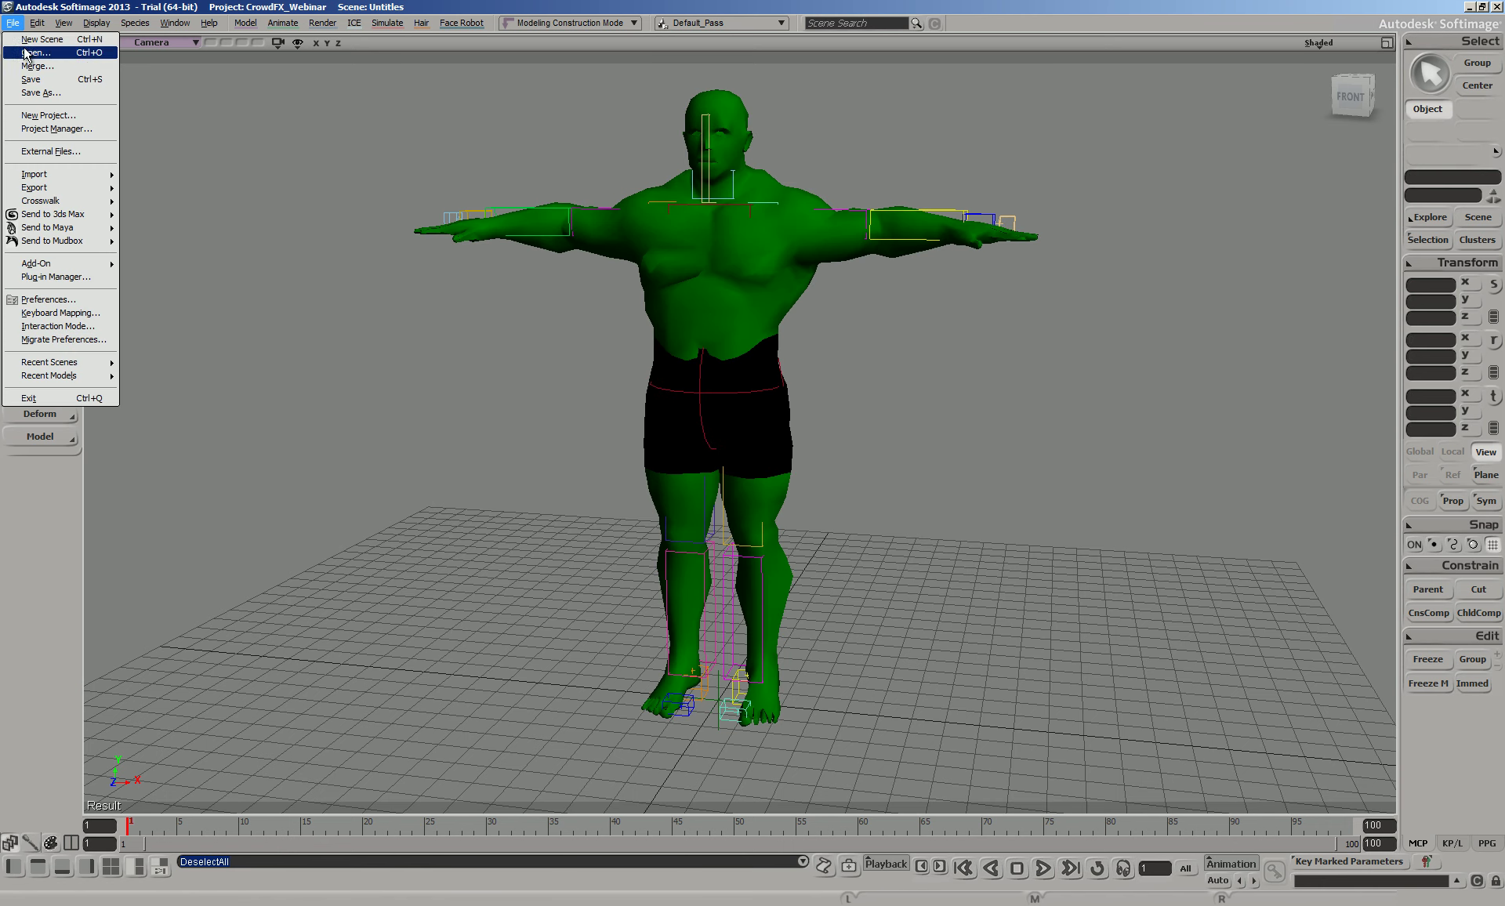
click(28, 51)
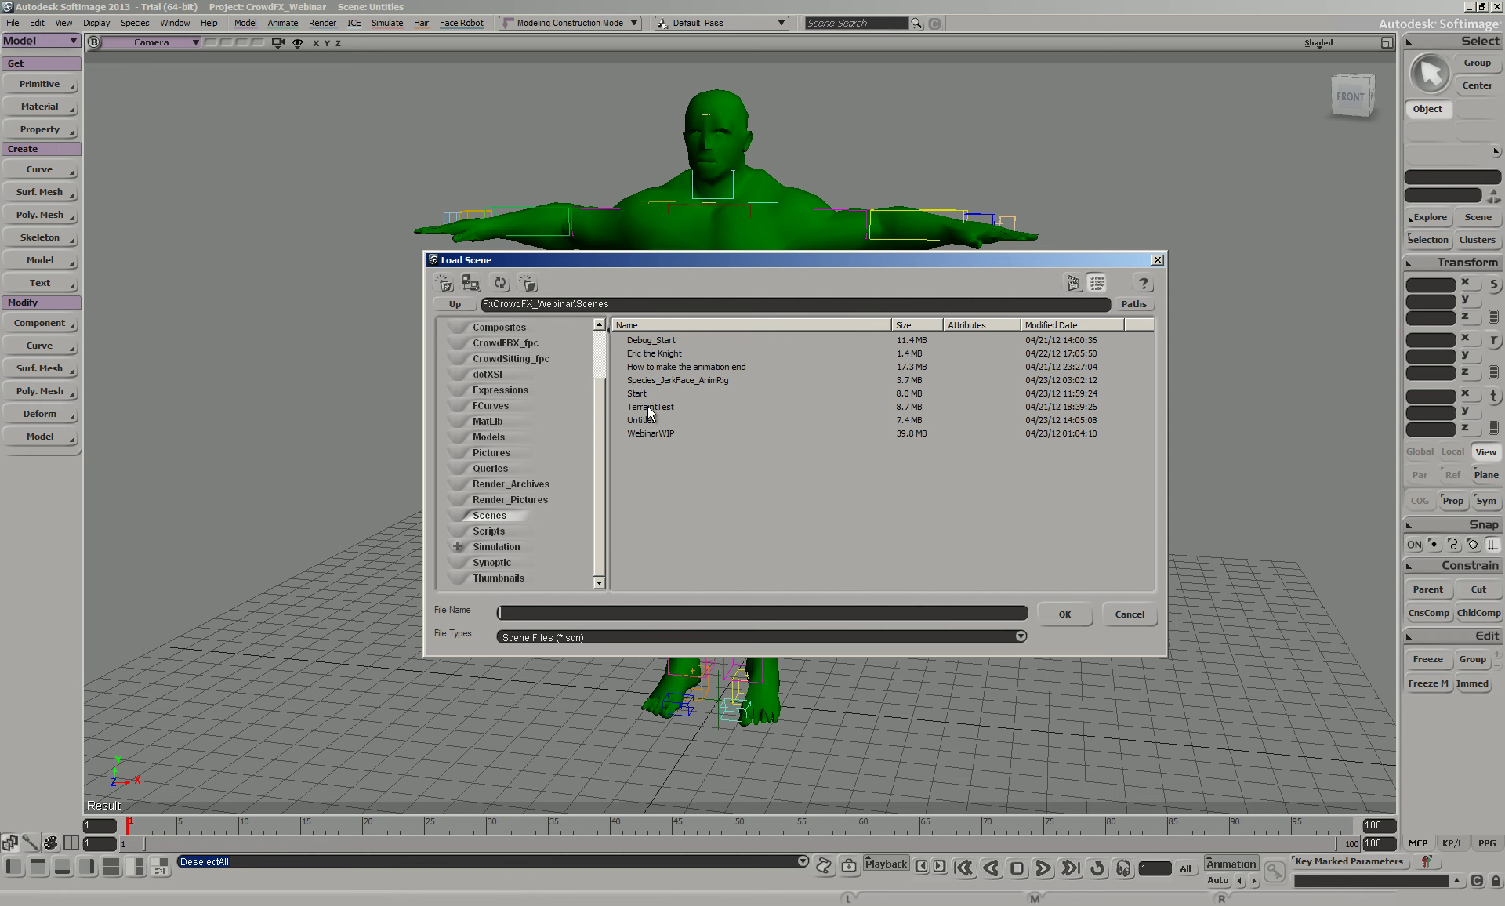
click(680, 381)
click(1072, 619)
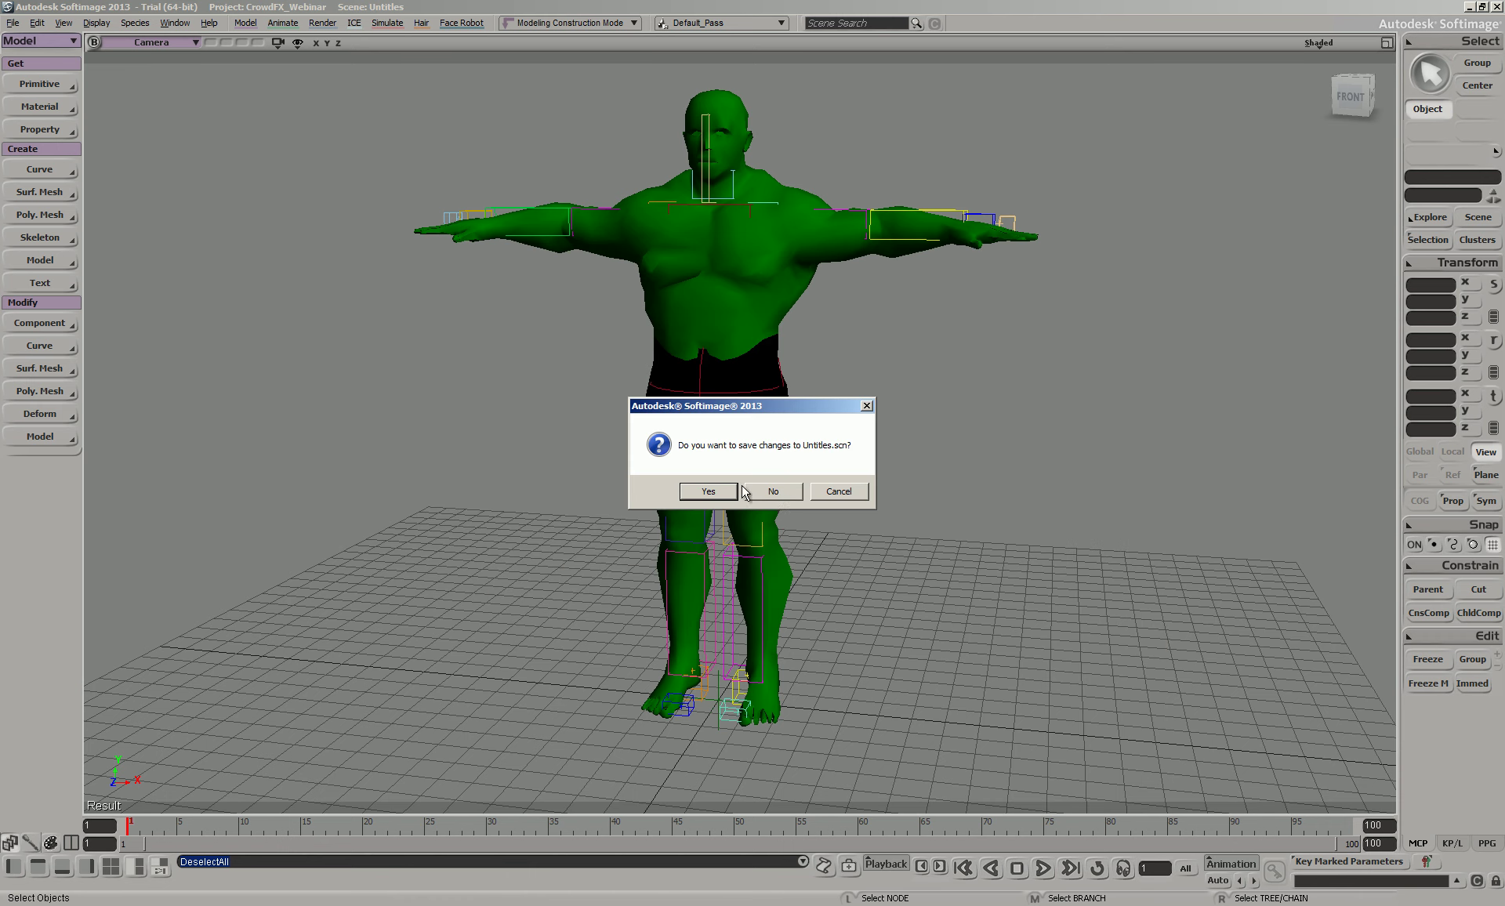
click(785, 497)
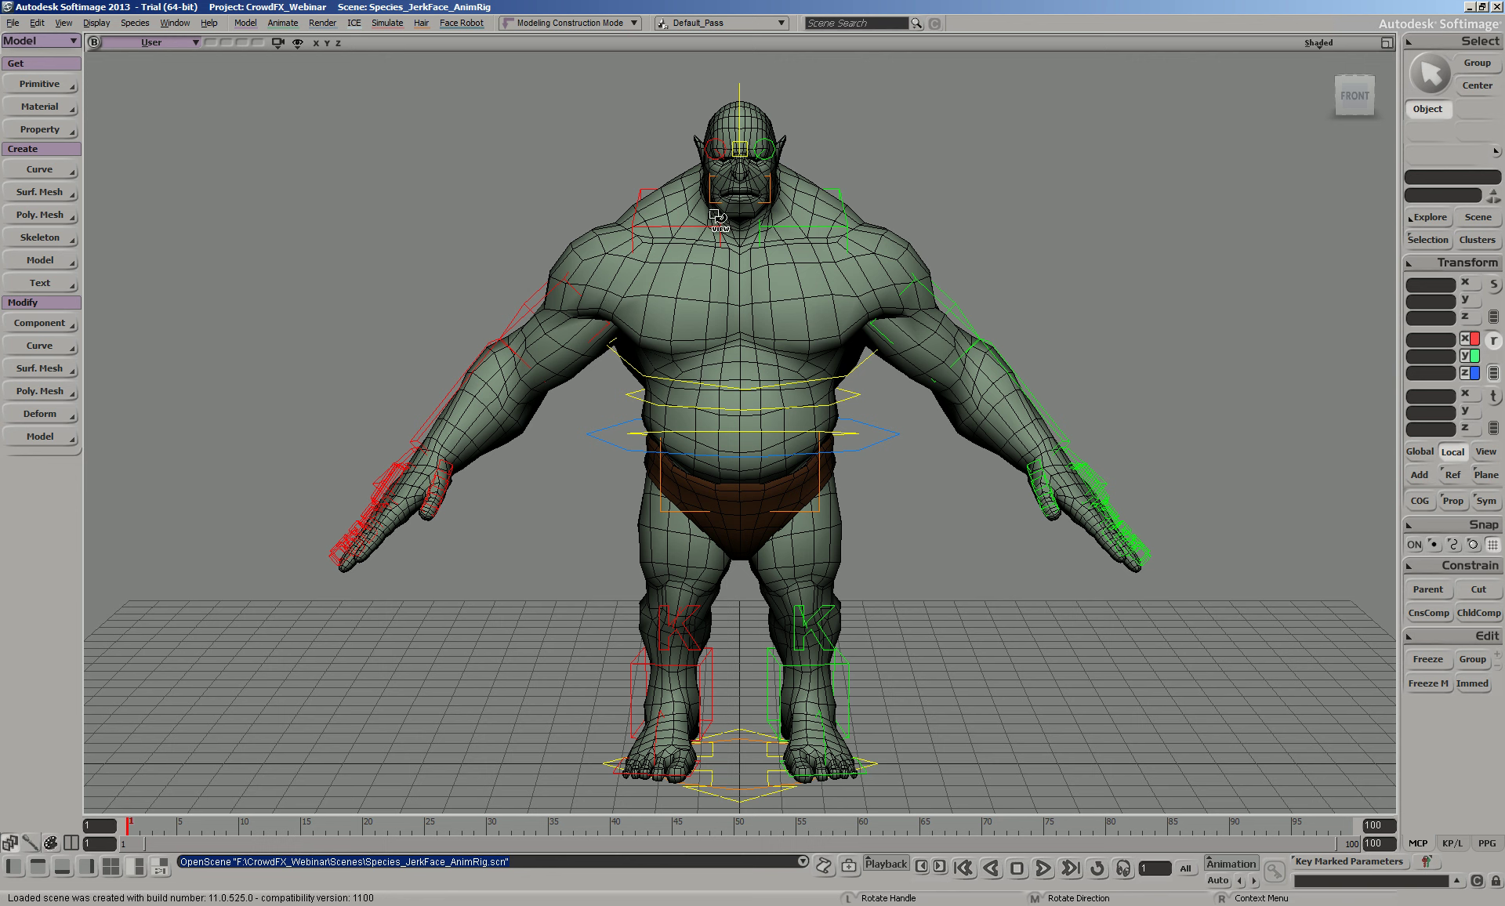
Switch to the ICE toolset and get the ogre character from the scene as a CrowdFX actor
key(space)
key(4)
click(40, 471)
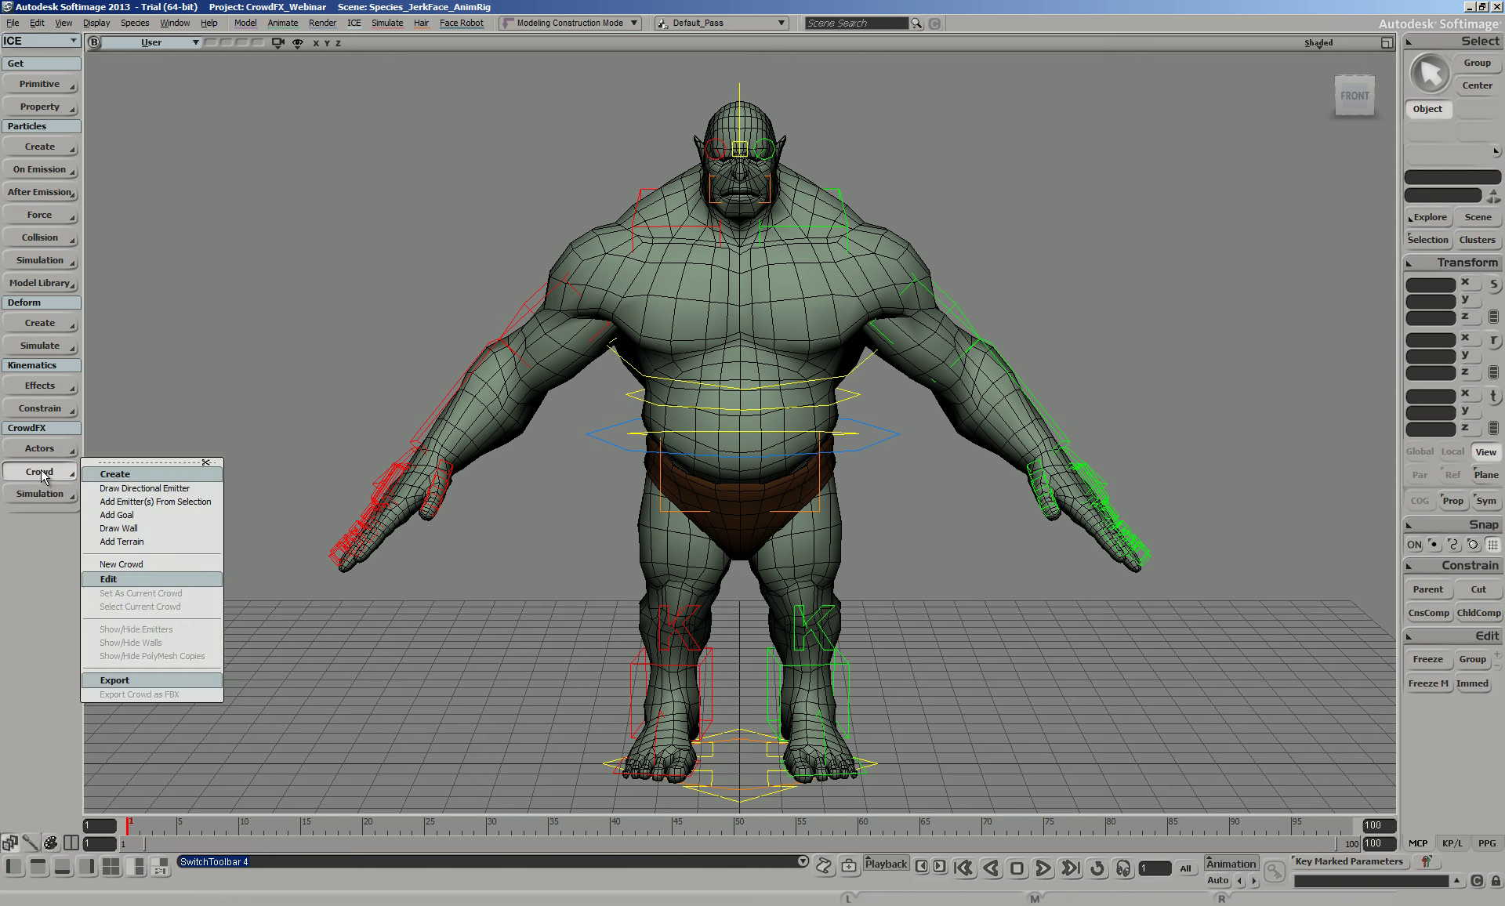
click(43, 449)
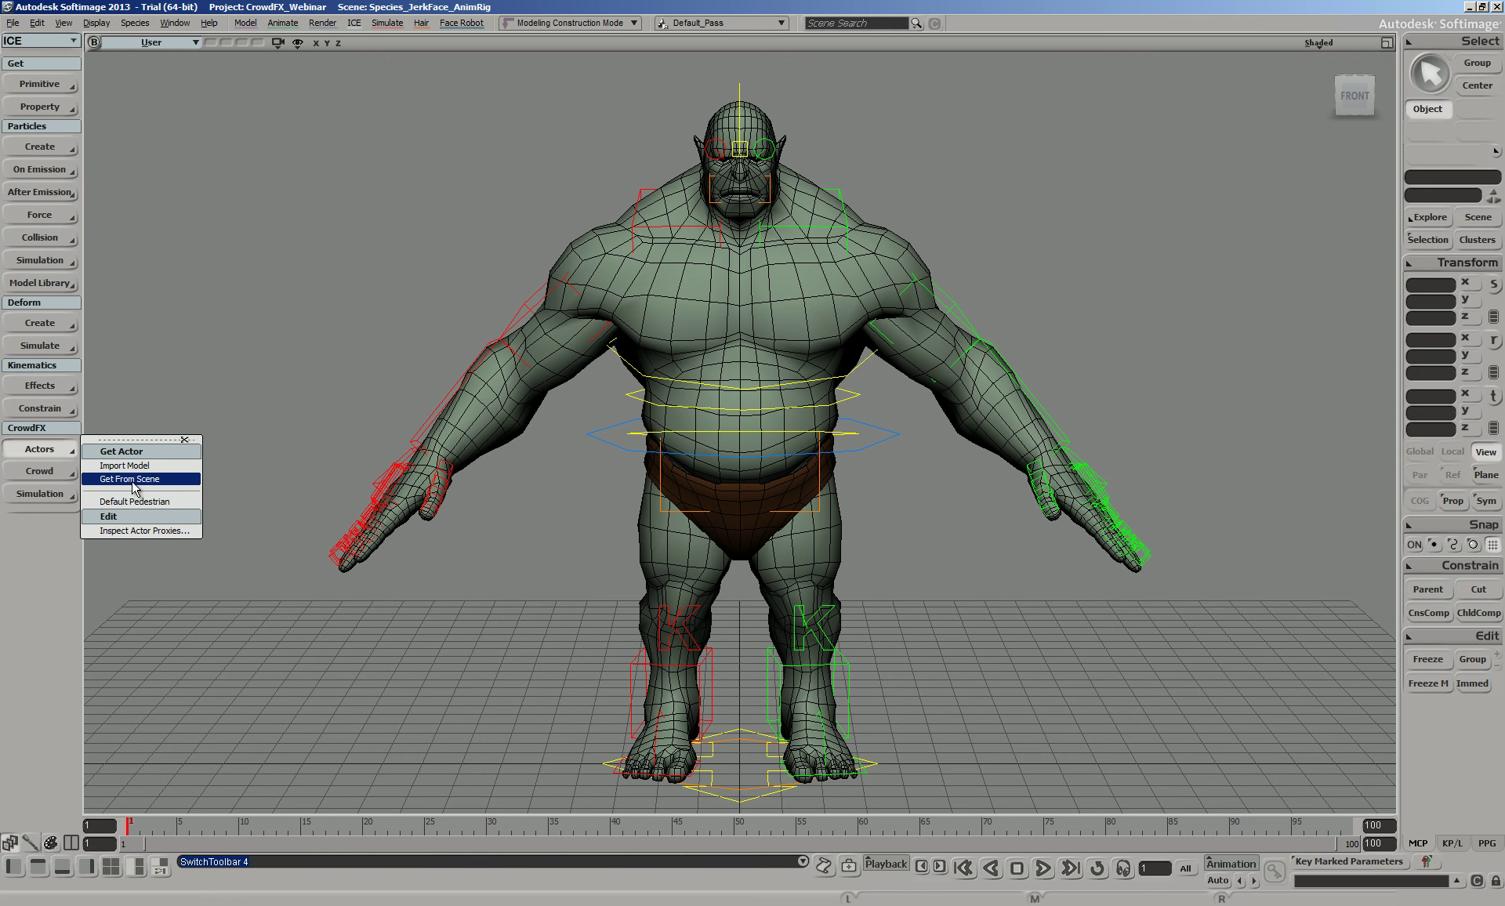
click(130, 479)
click(689, 308)
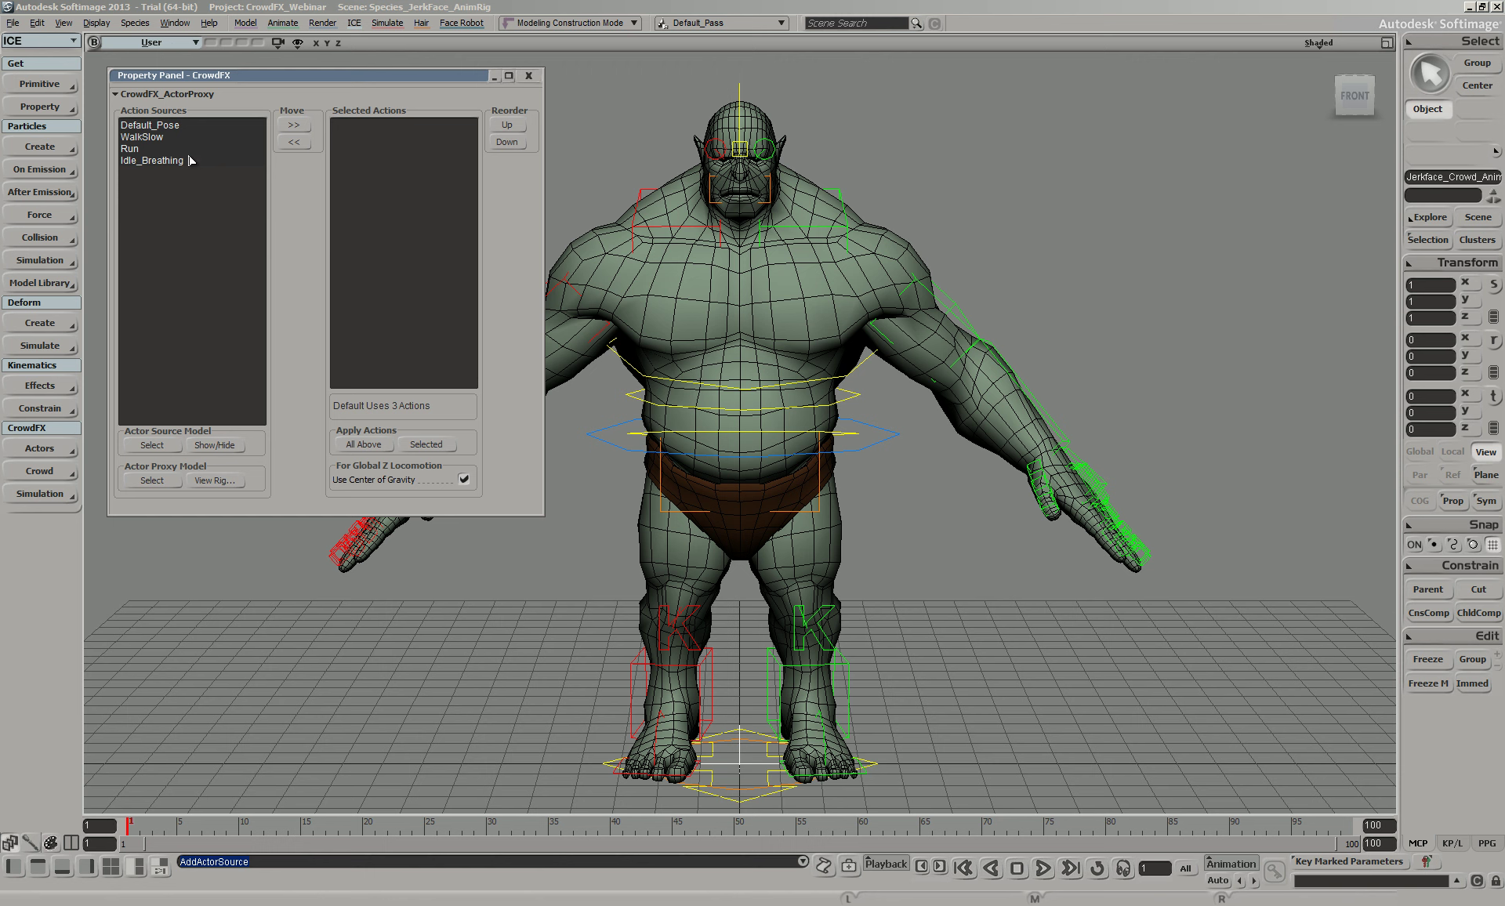
Add Idle_Breathing, WalkSlow and Run to the actor proxy's selected actions in that order, apply them and close the properties
click(138, 160)
click(292, 132)
click(147, 137)
click(292, 130)
click(133, 148)
click(295, 126)
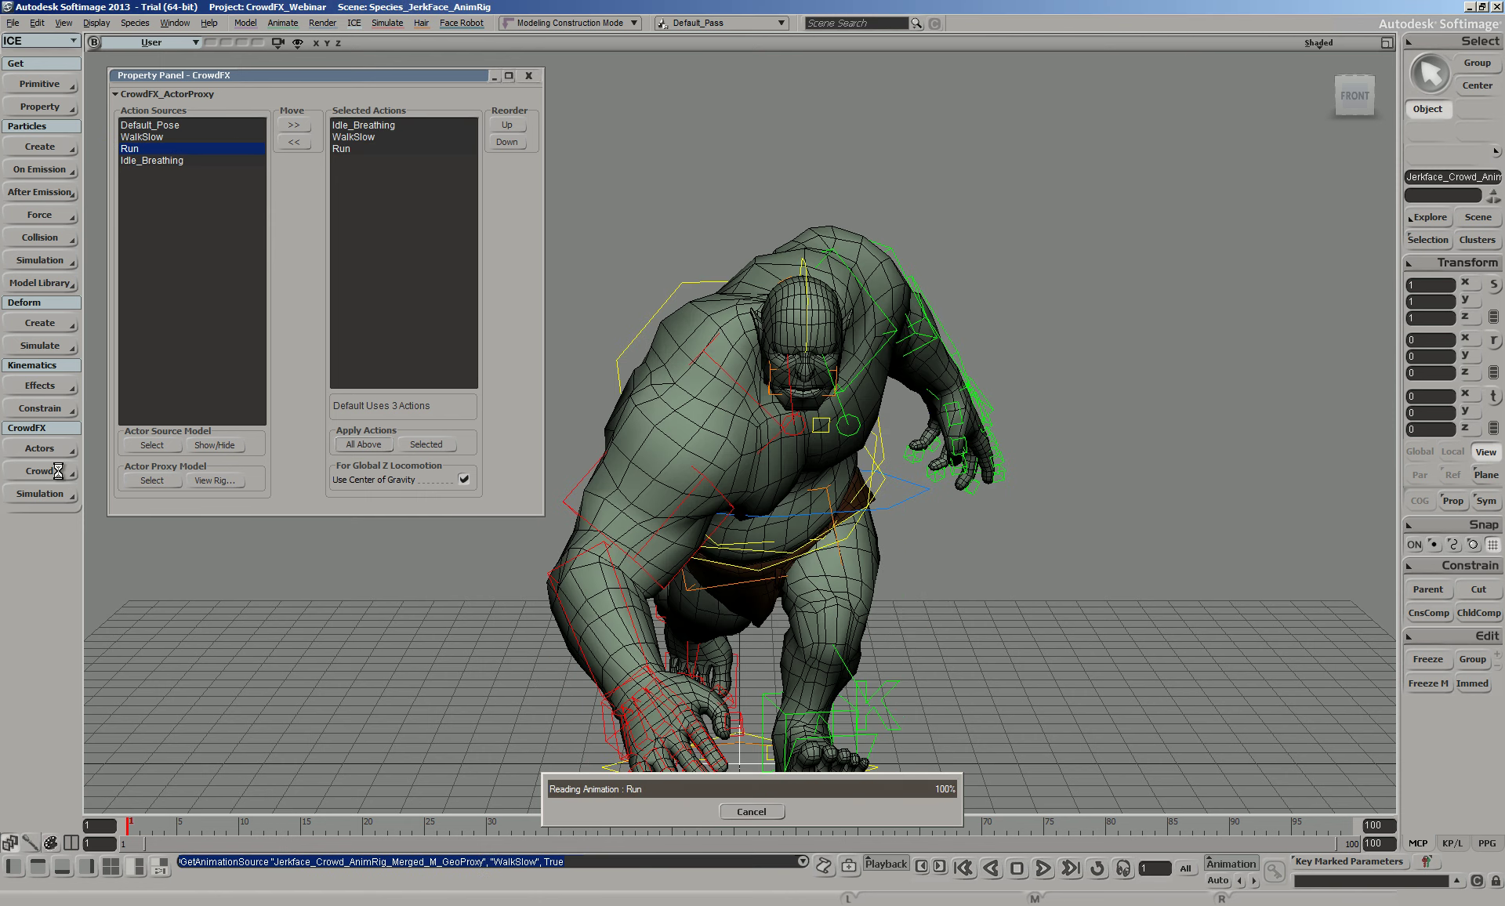
click(528, 75)
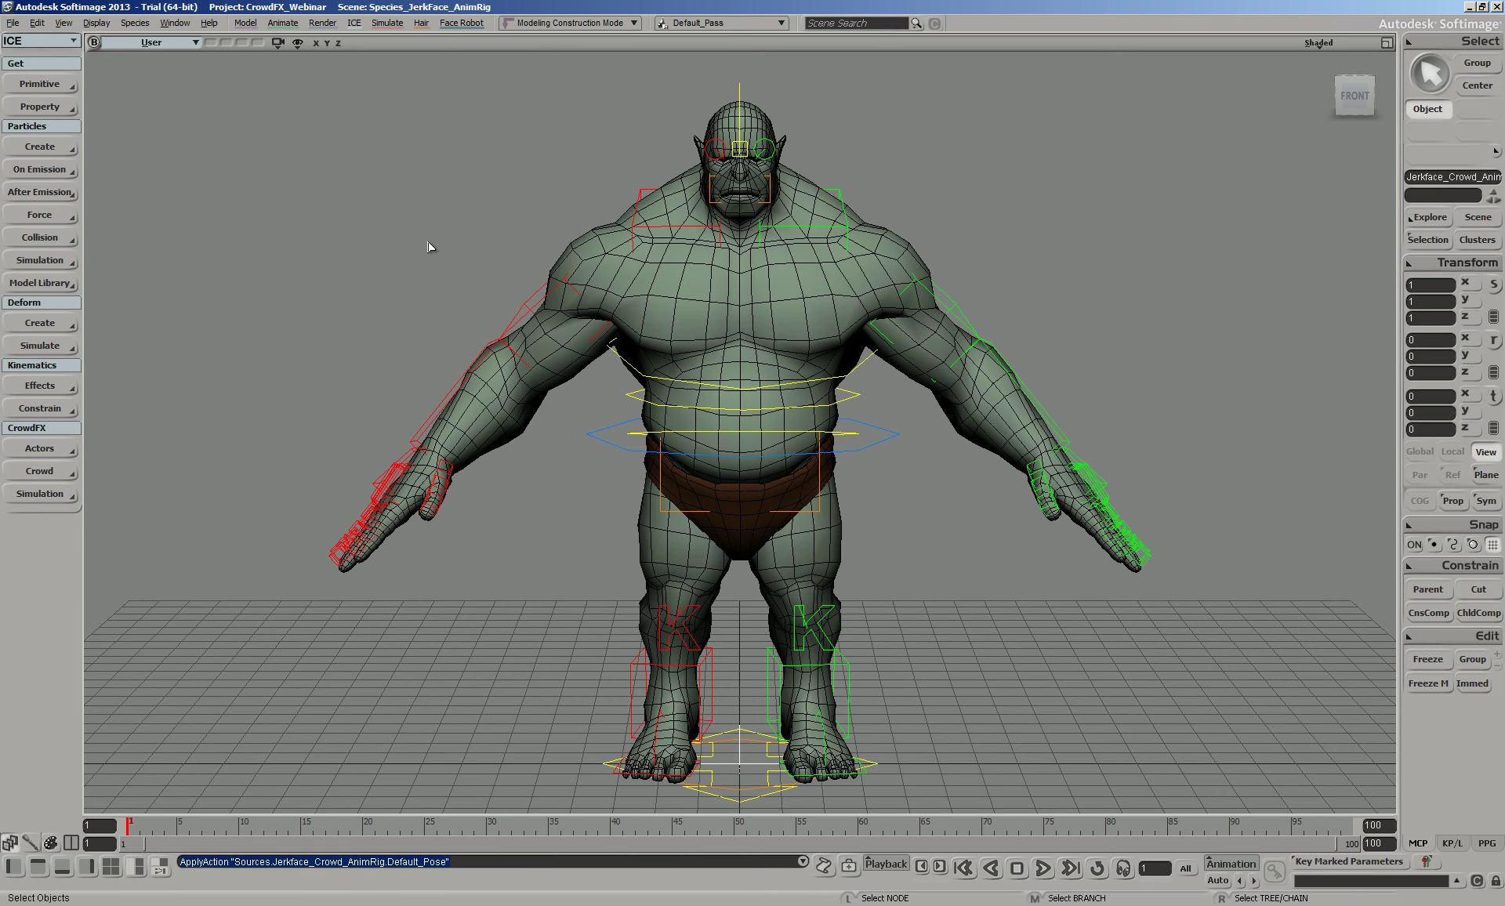
Create a pedestrian crowd simulation from the ogre actor
click(39, 472)
click(40, 494)
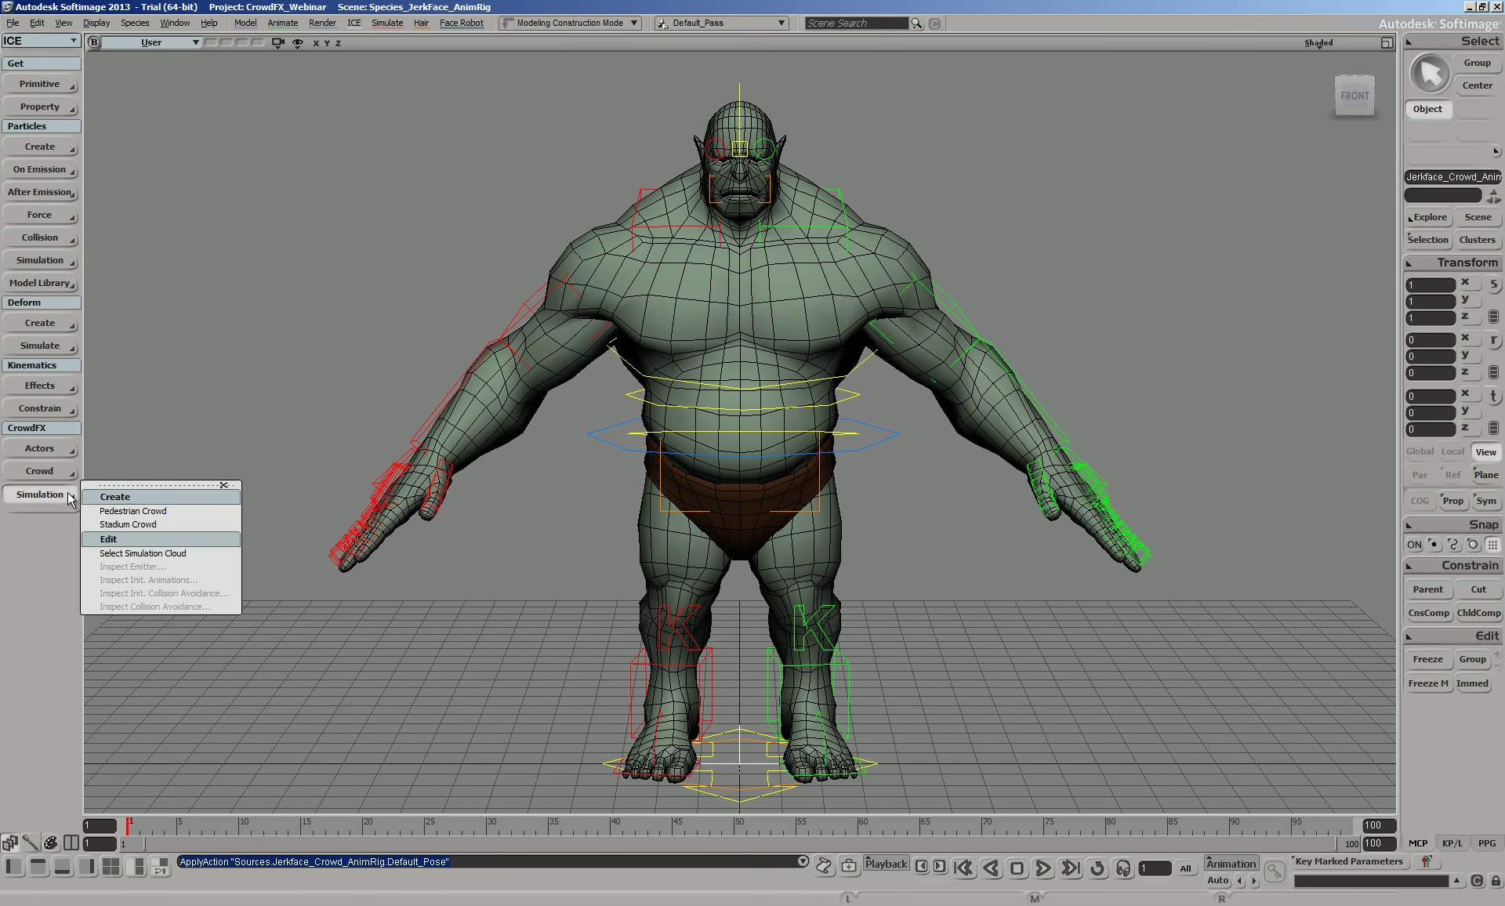
click(133, 510)
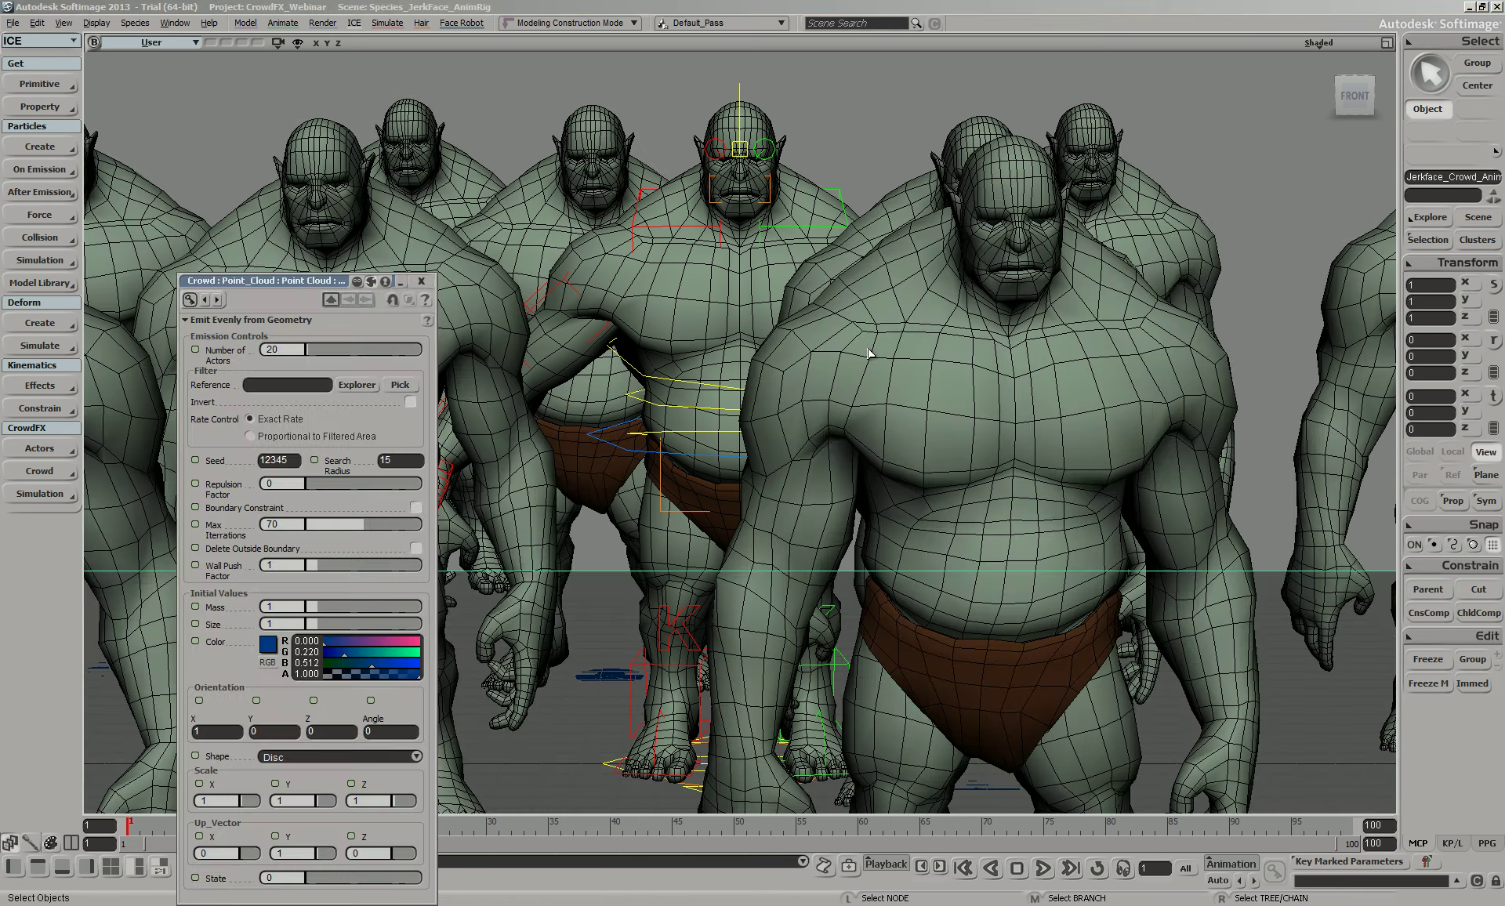
Play the ogre crowd simulation from the start with the whole crowd in view, and stop it at frame 60
key(a)
key(o)
drag(1040, 441, 987, 429)
key(Escape)
click(1043, 868)
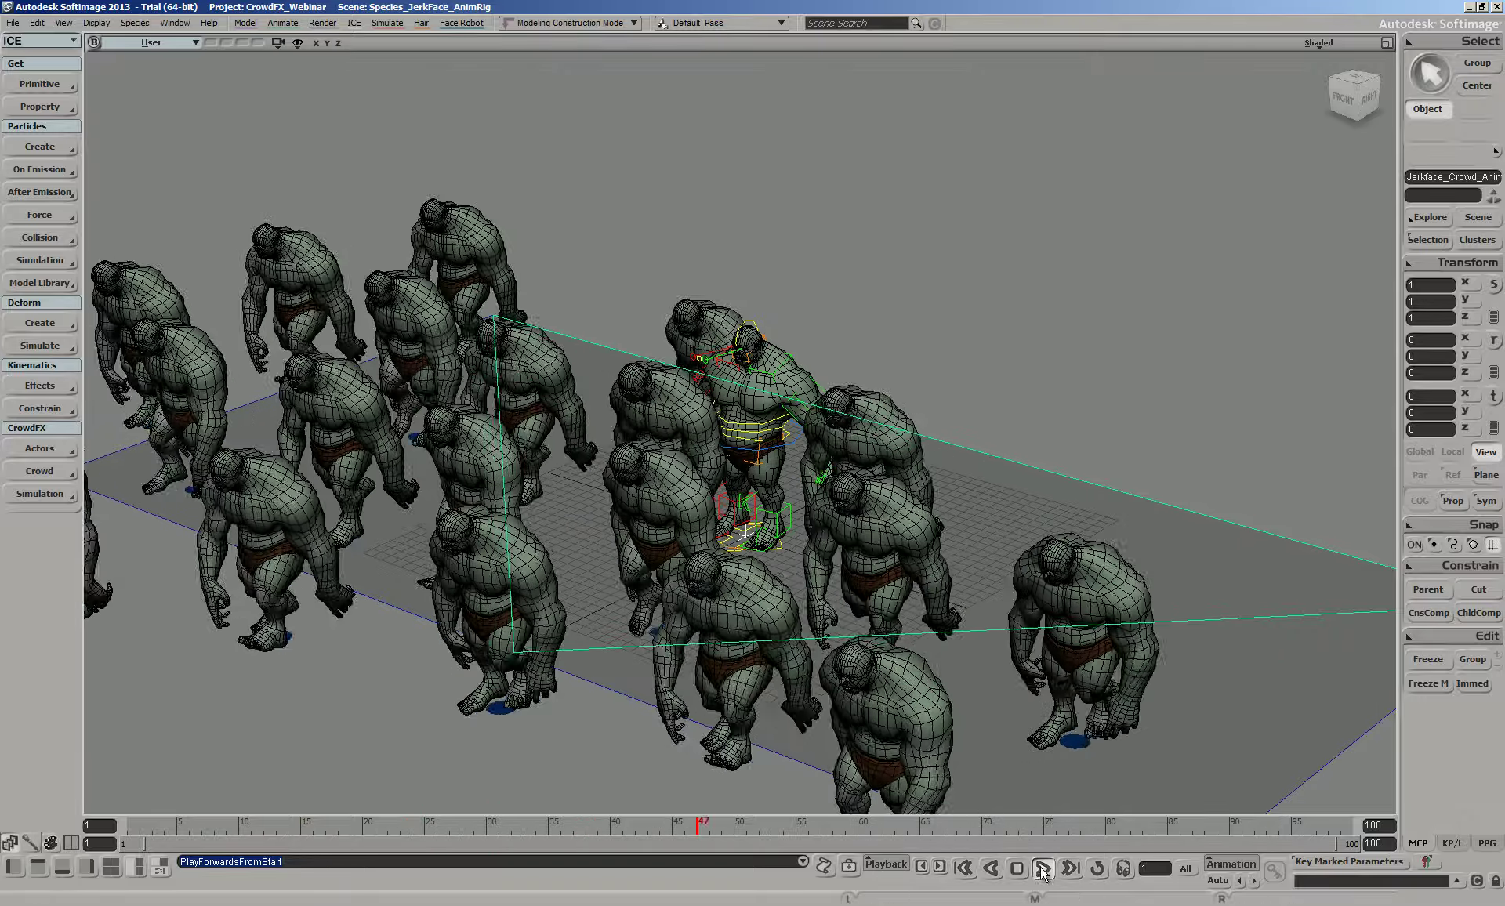
click(1042, 868)
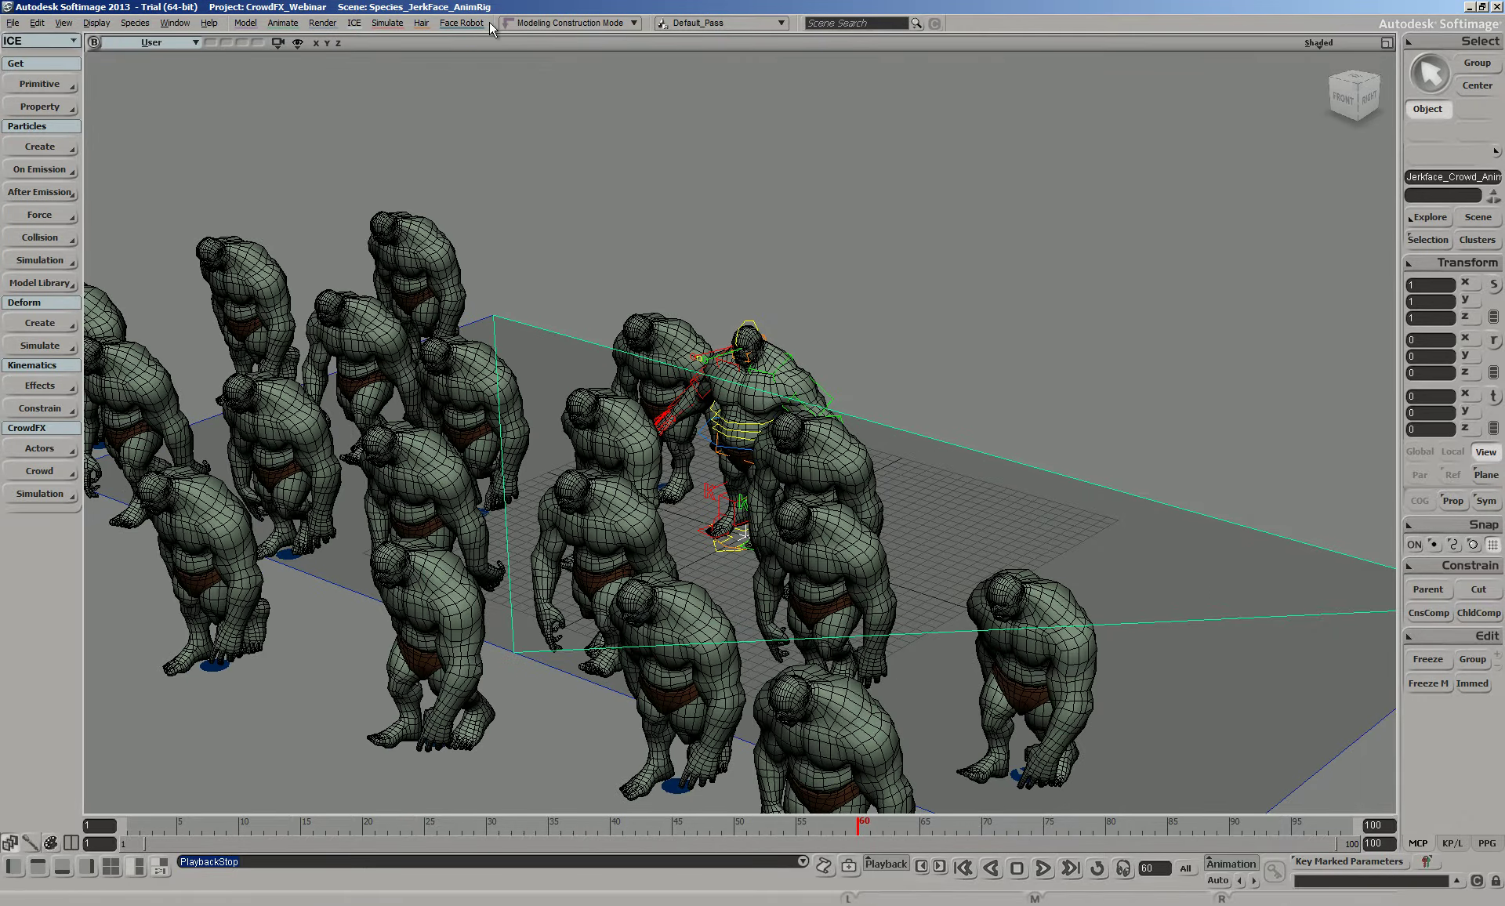
Start a new scene without saving the ogre crowd scene
click(12, 23)
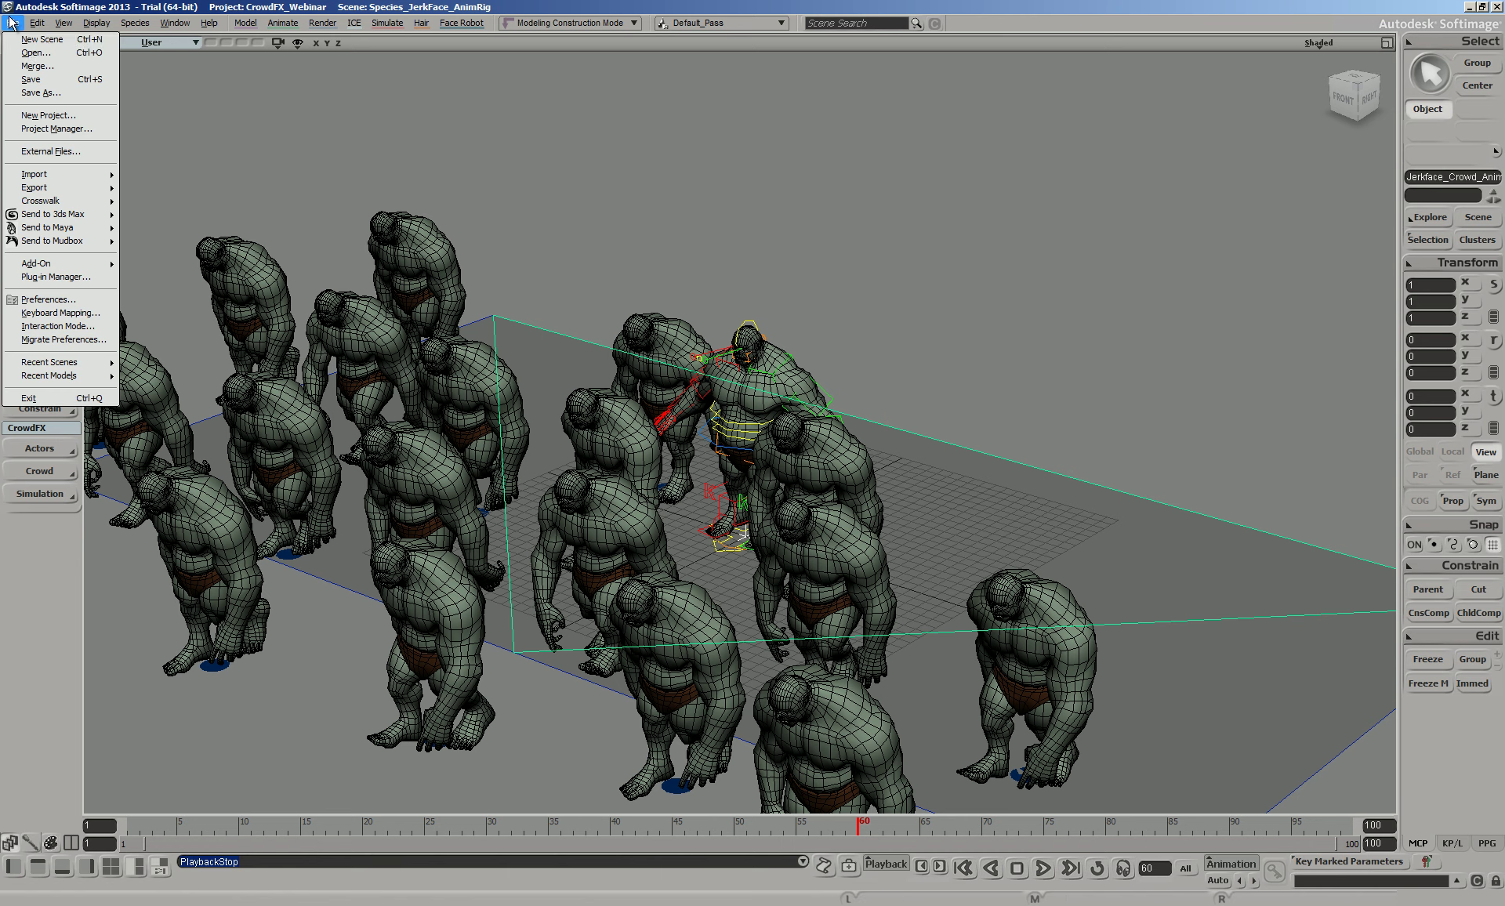
click(31, 38)
click(787, 493)
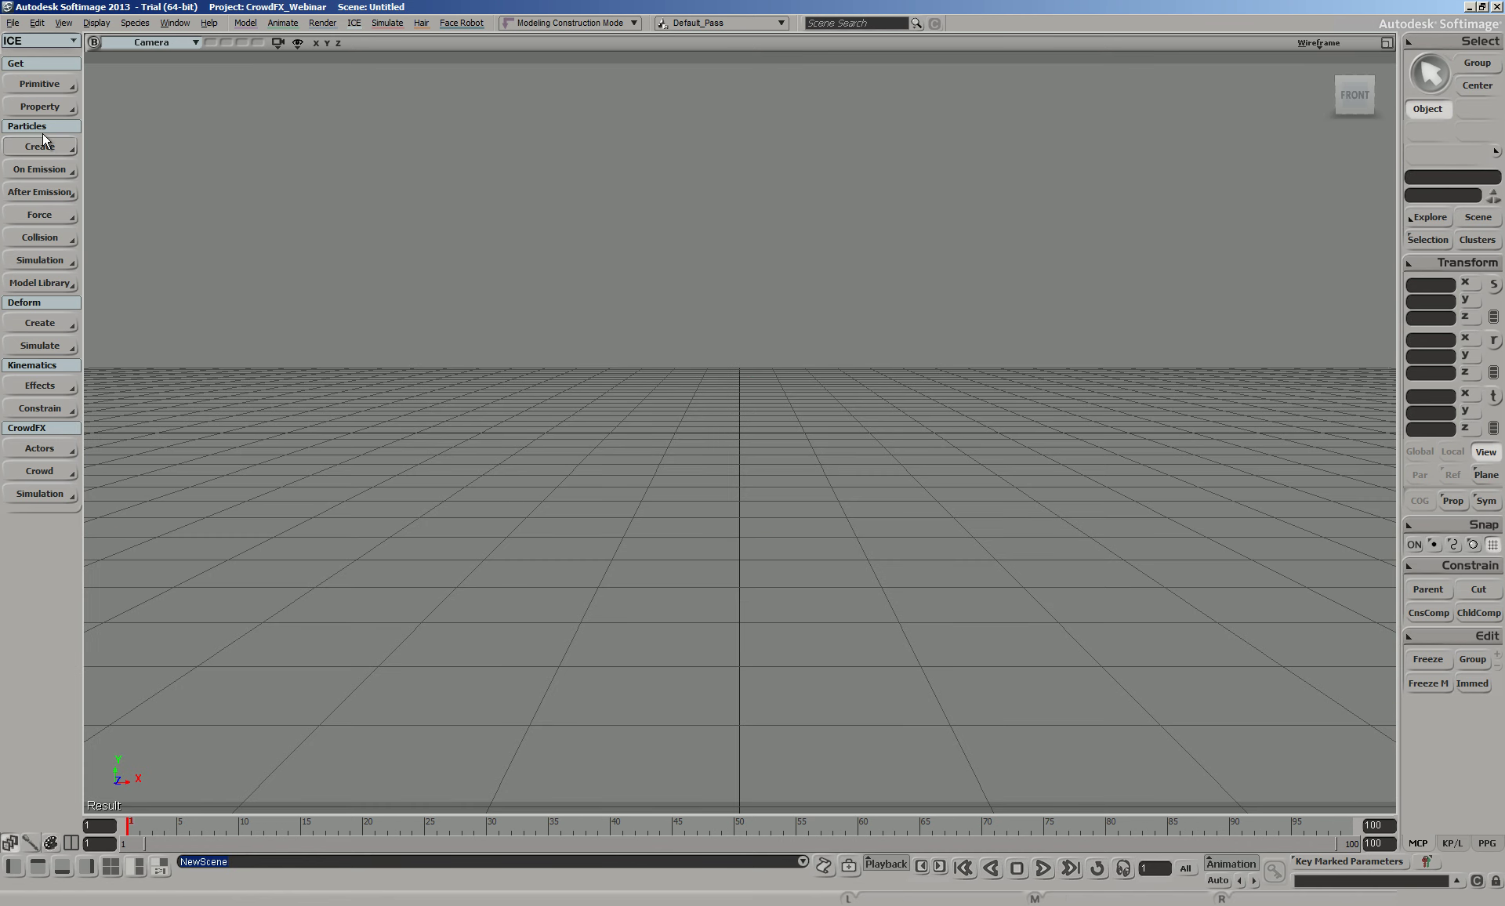
Import the model Knight.emdl from the project's Models folder and close its properties
click(12, 23)
mouse_move(35, 174)
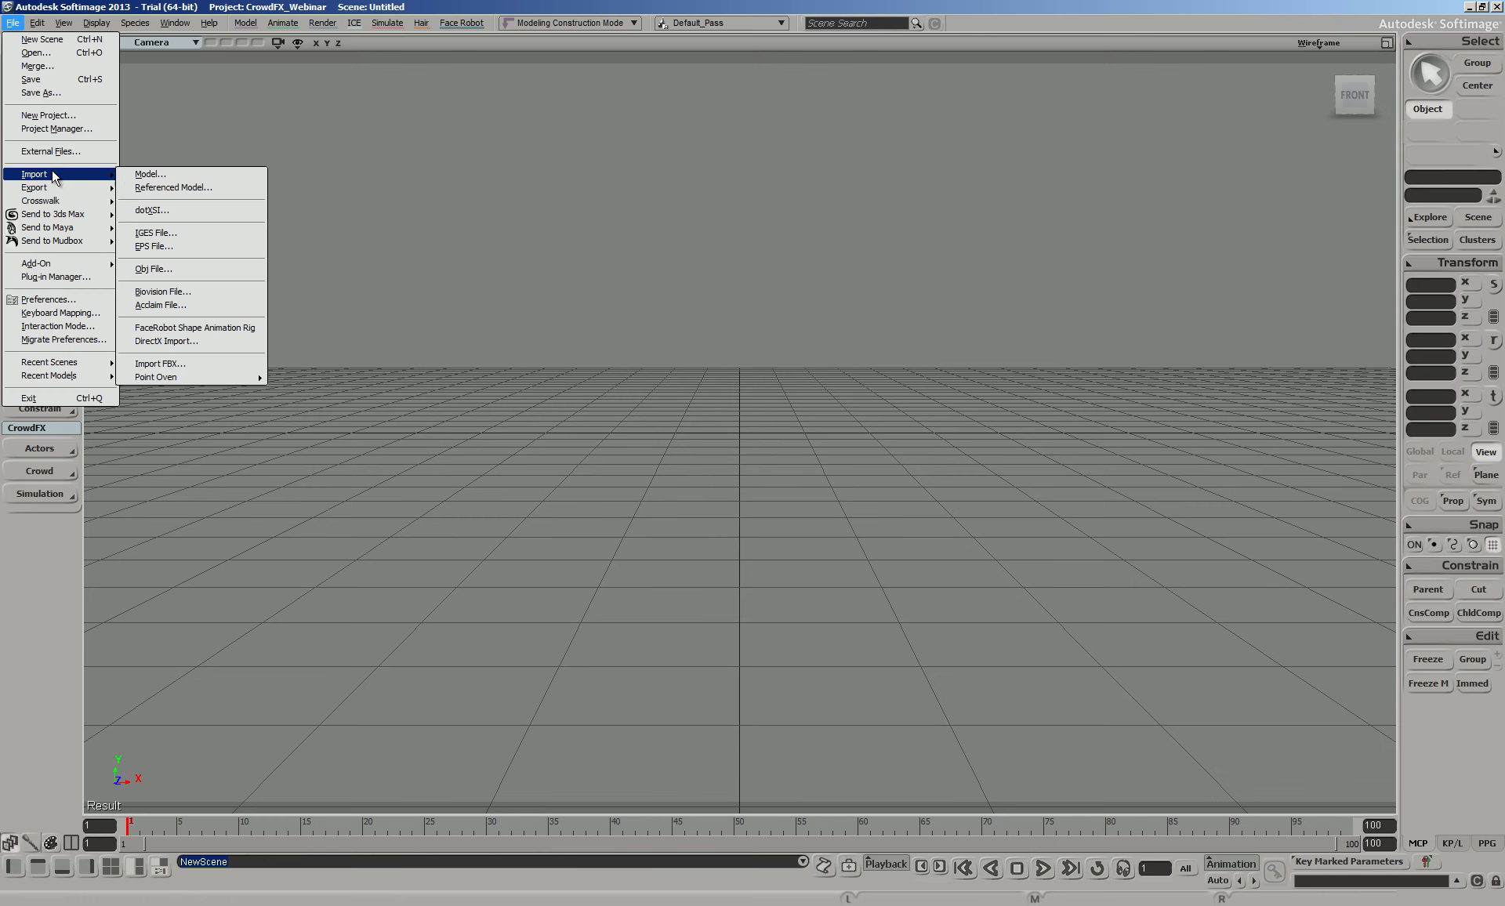
click(157, 176)
click(672, 394)
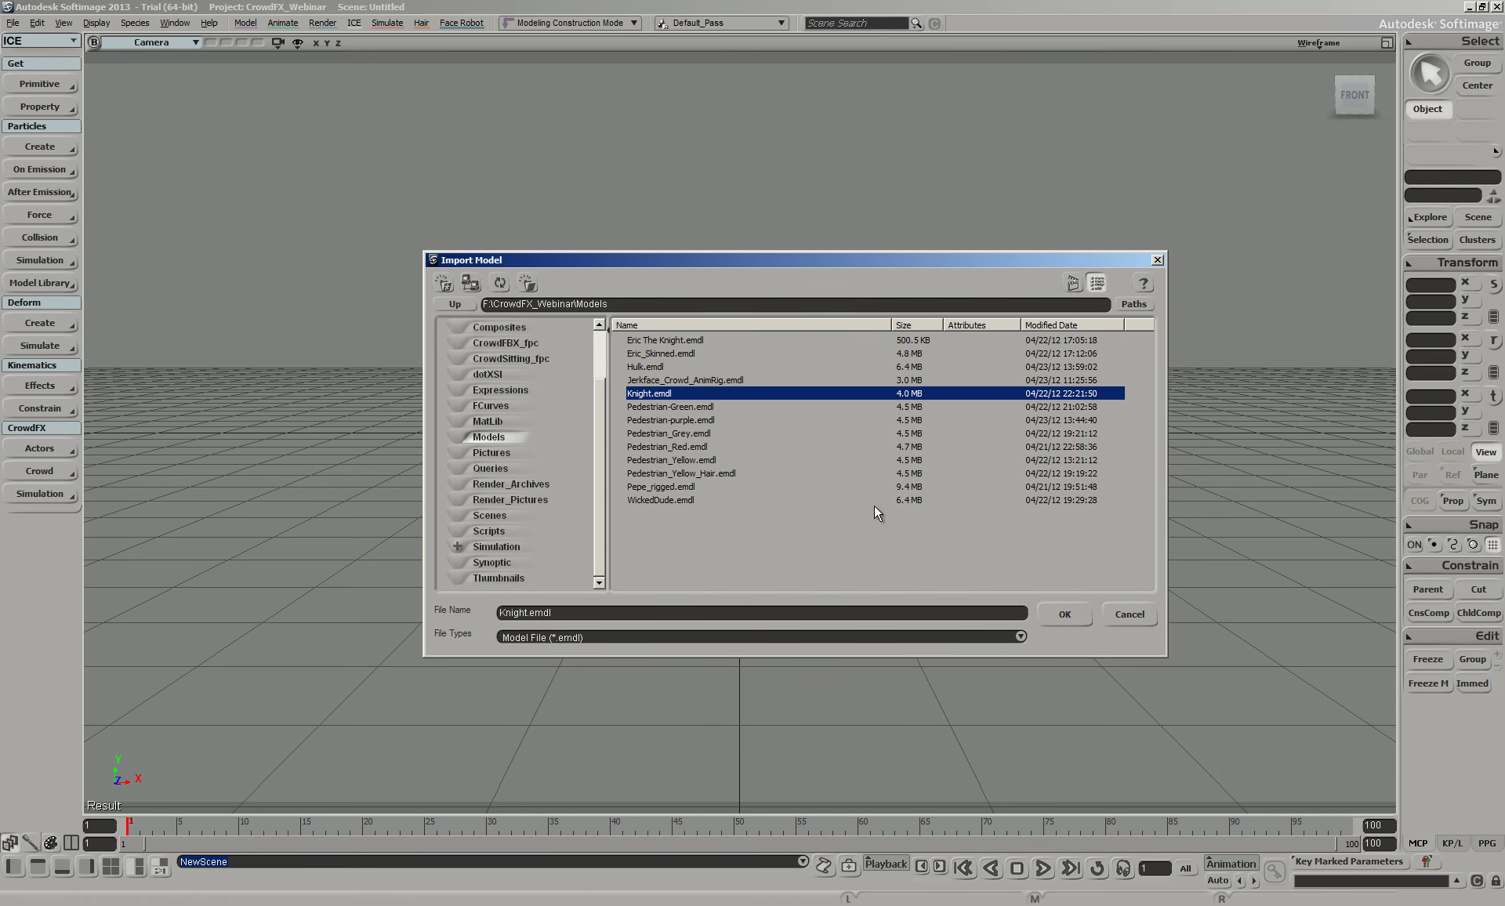
click(1064, 614)
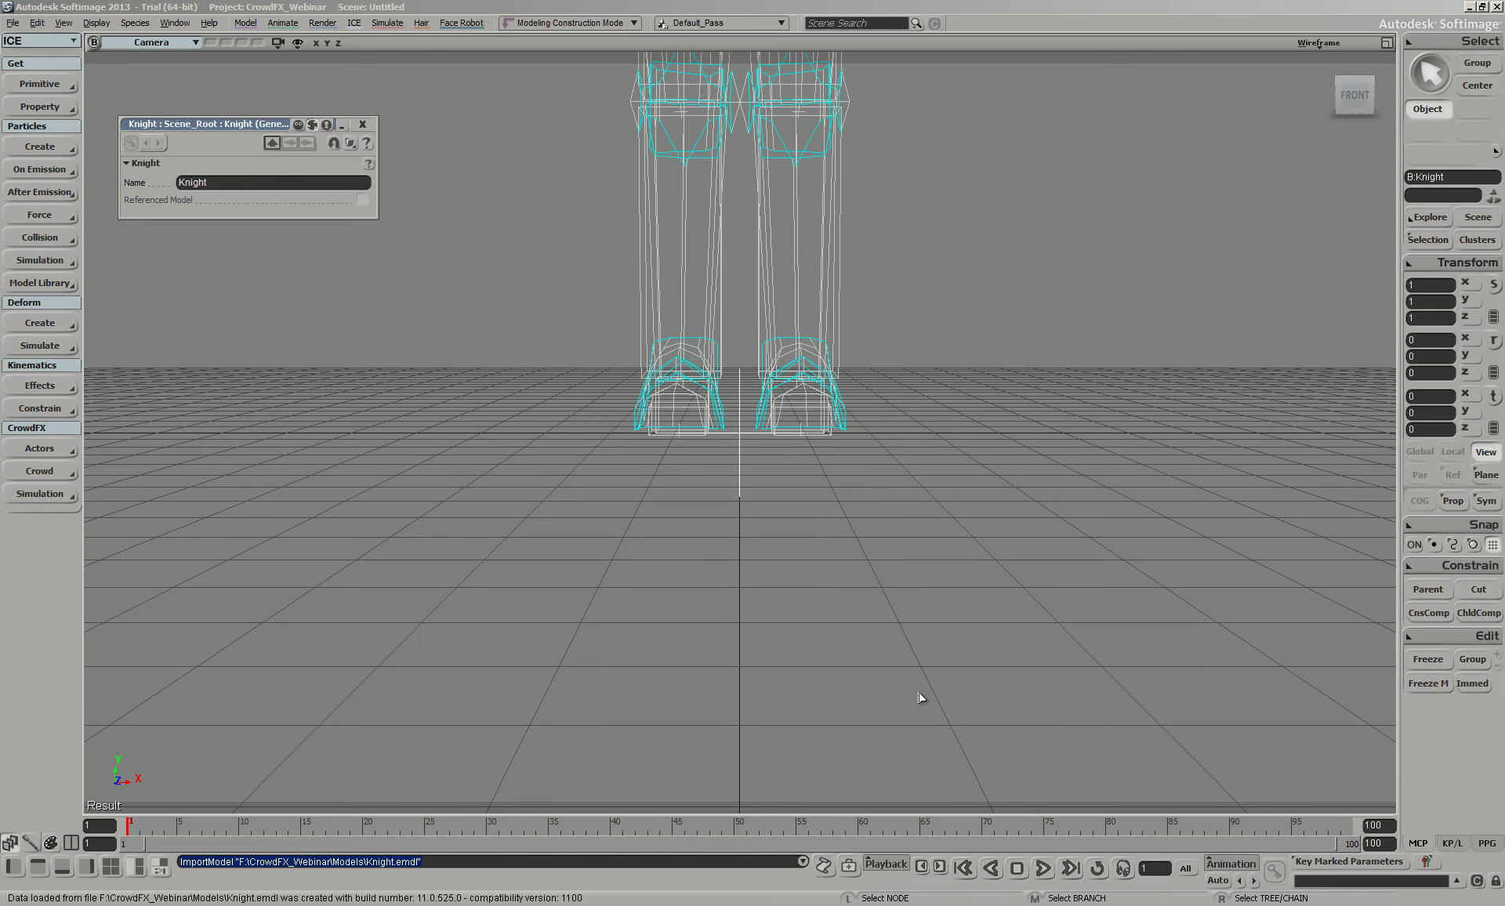
click(362, 124)
Set the camera view's display mode to Shaded with the whole knight in view
click(12, 23)
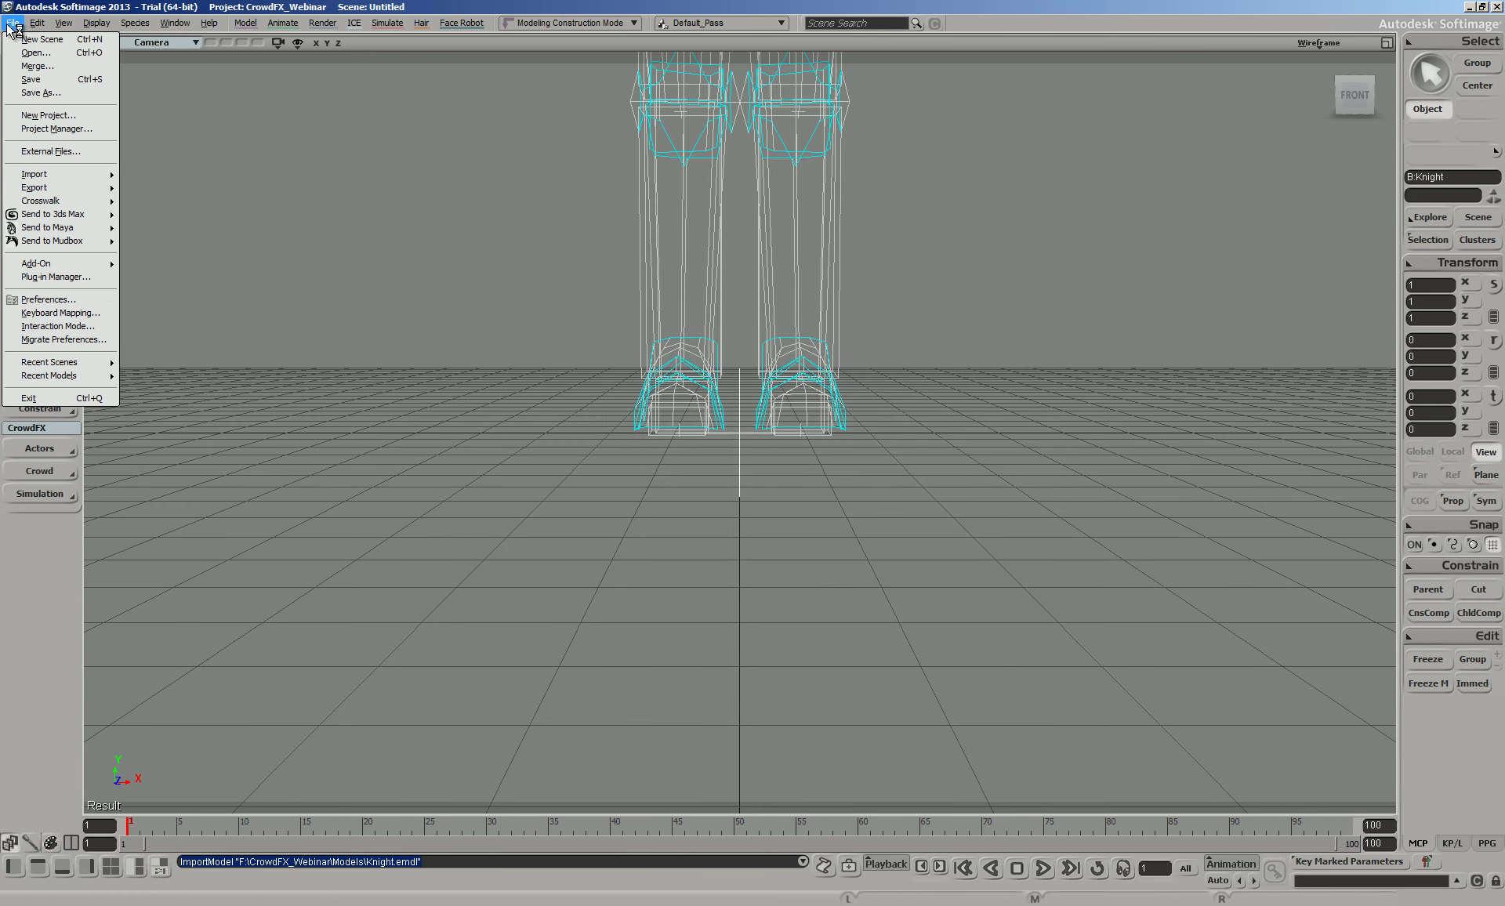
key(Escape)
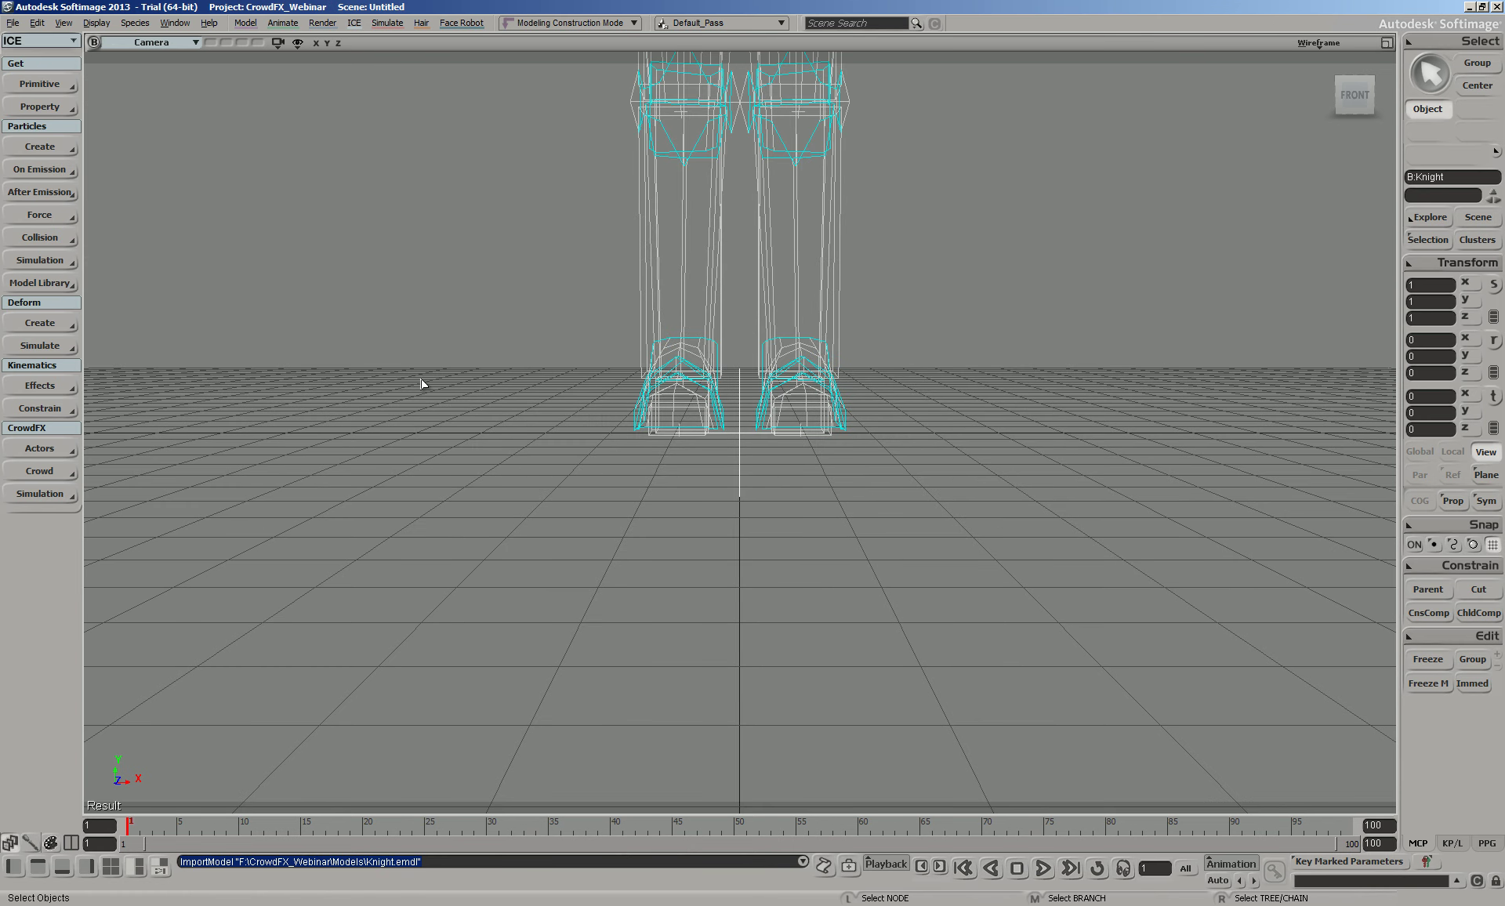
key(a)
click(1319, 43)
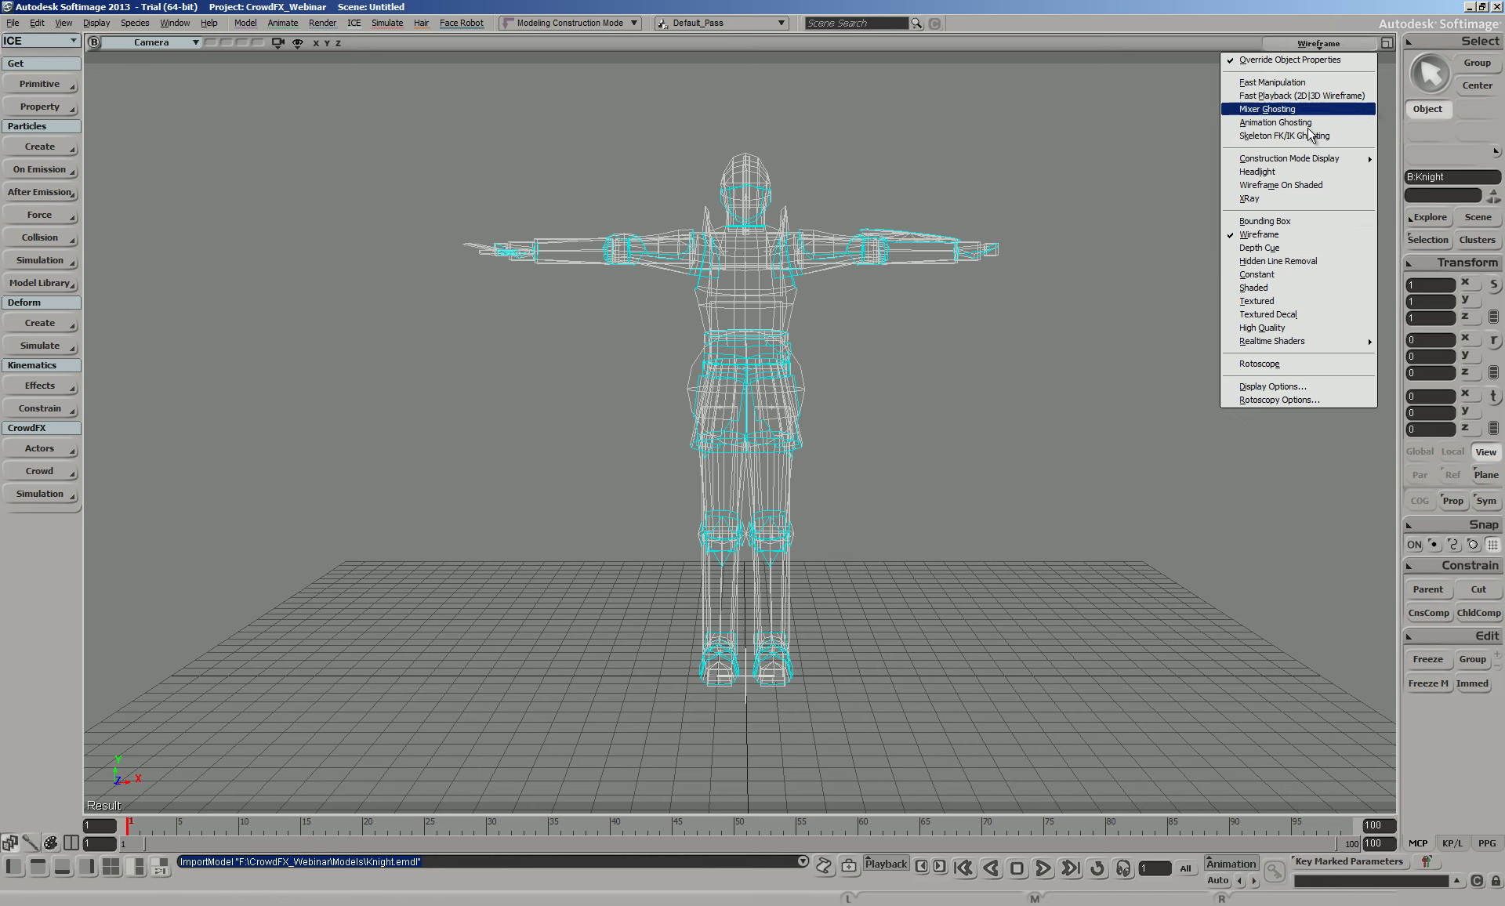
click(1278, 282)
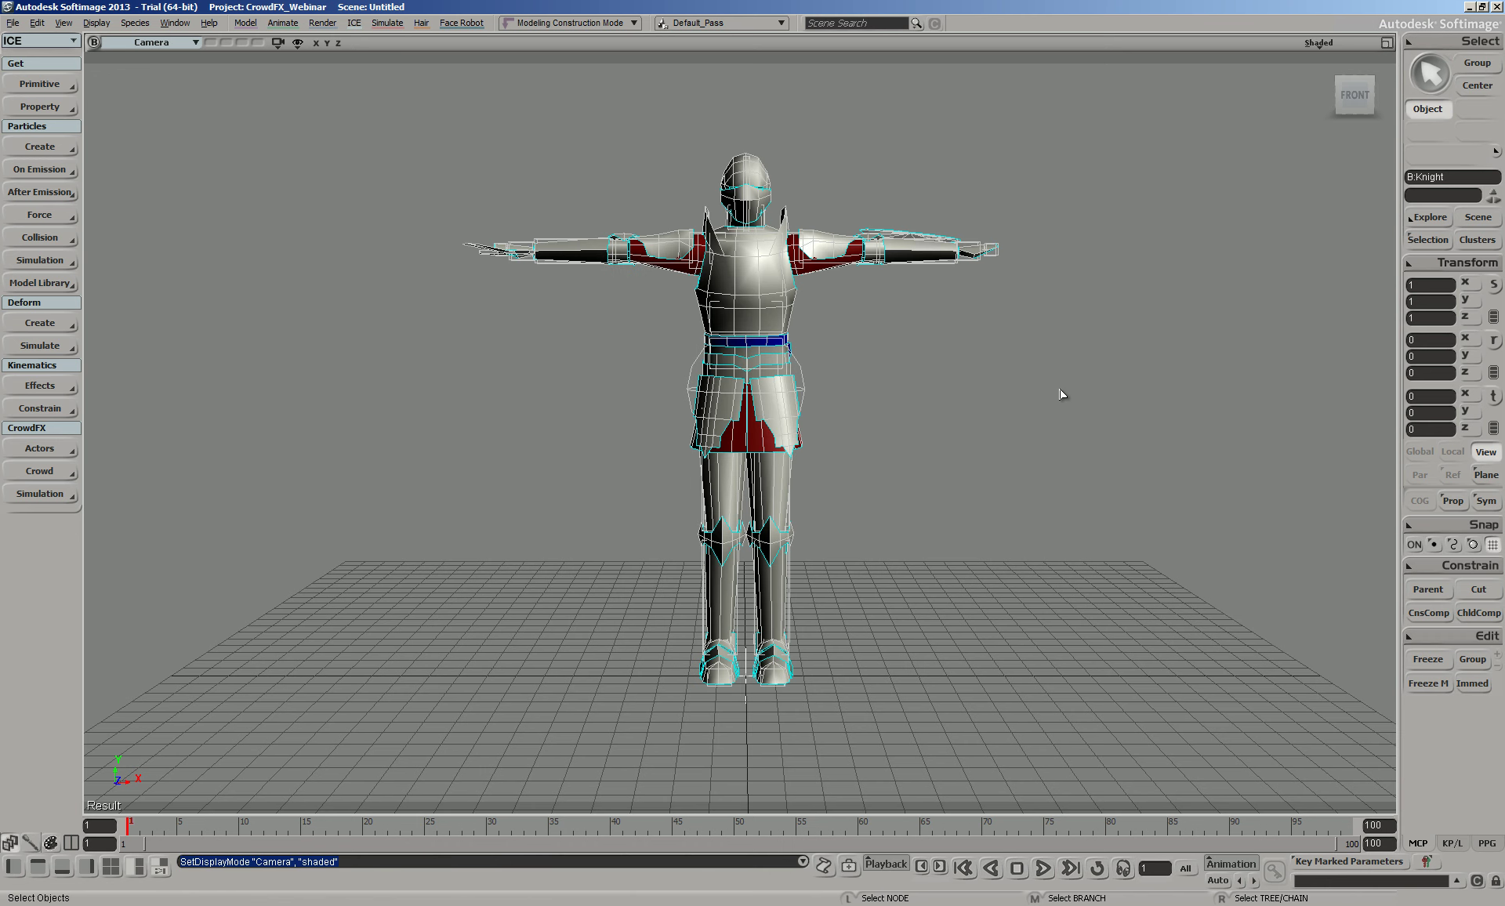
Open an enlarged Explorer and expand the Knight model's Mixer sources to examine its list of animation actions
key(8)
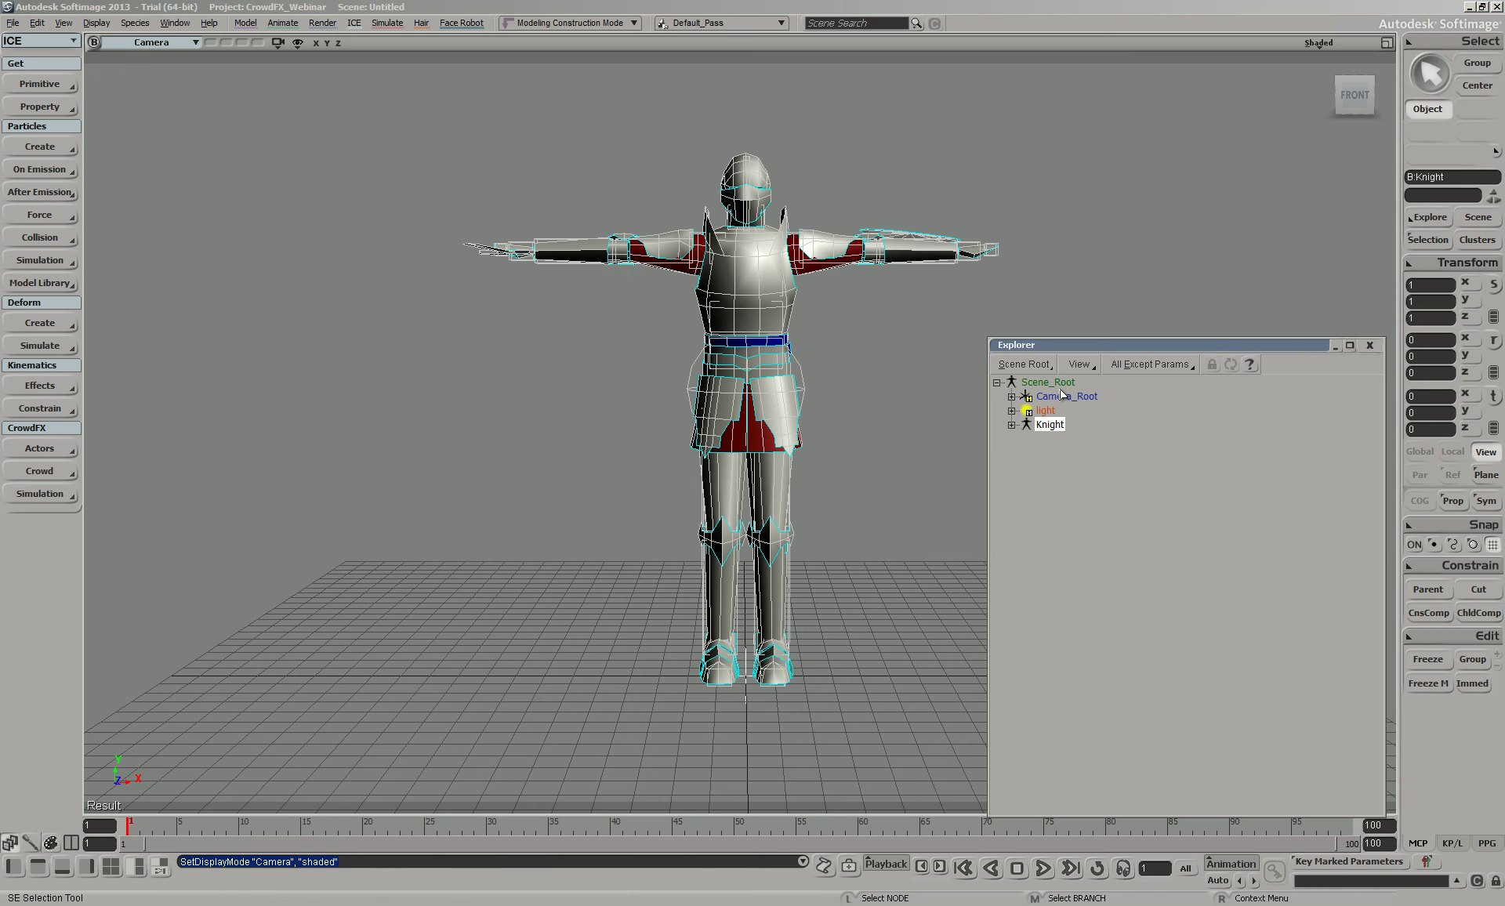
click(1011, 425)
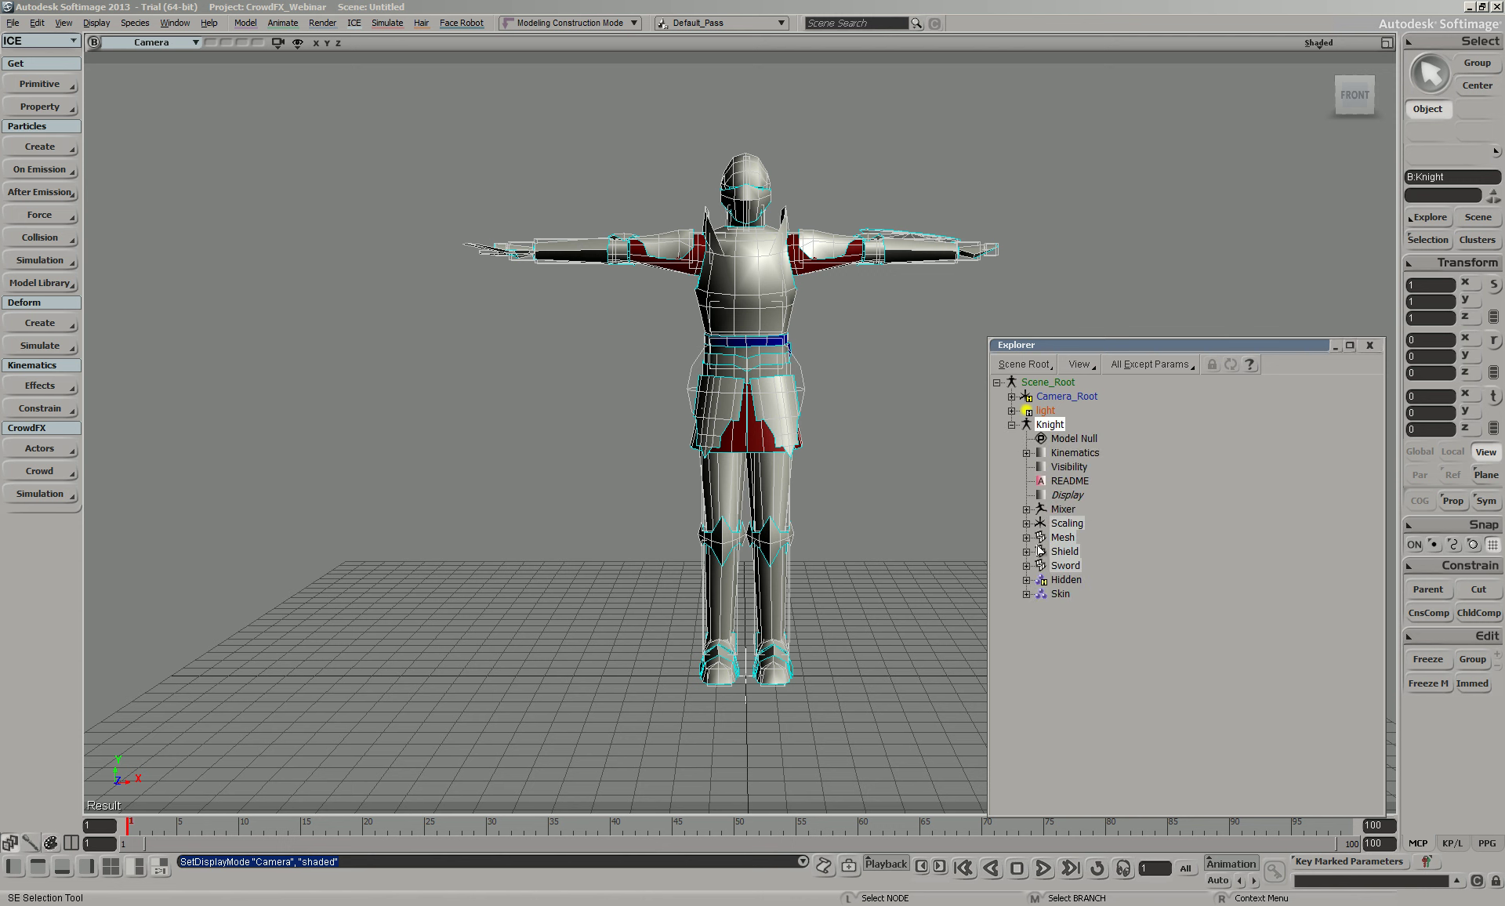
click(1026, 509)
click(1041, 538)
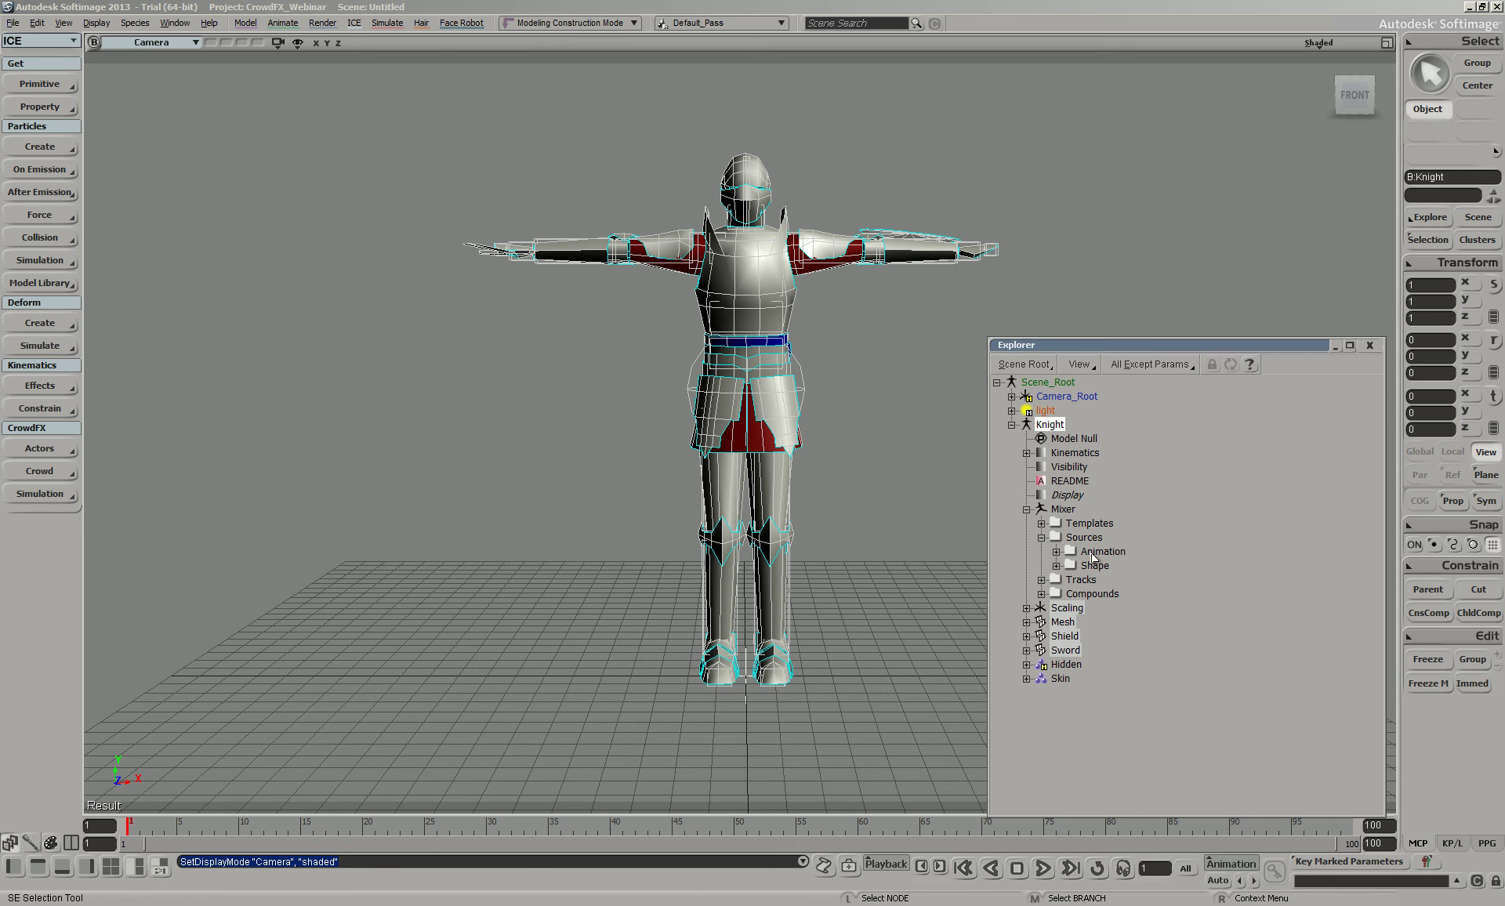
click(1056, 552)
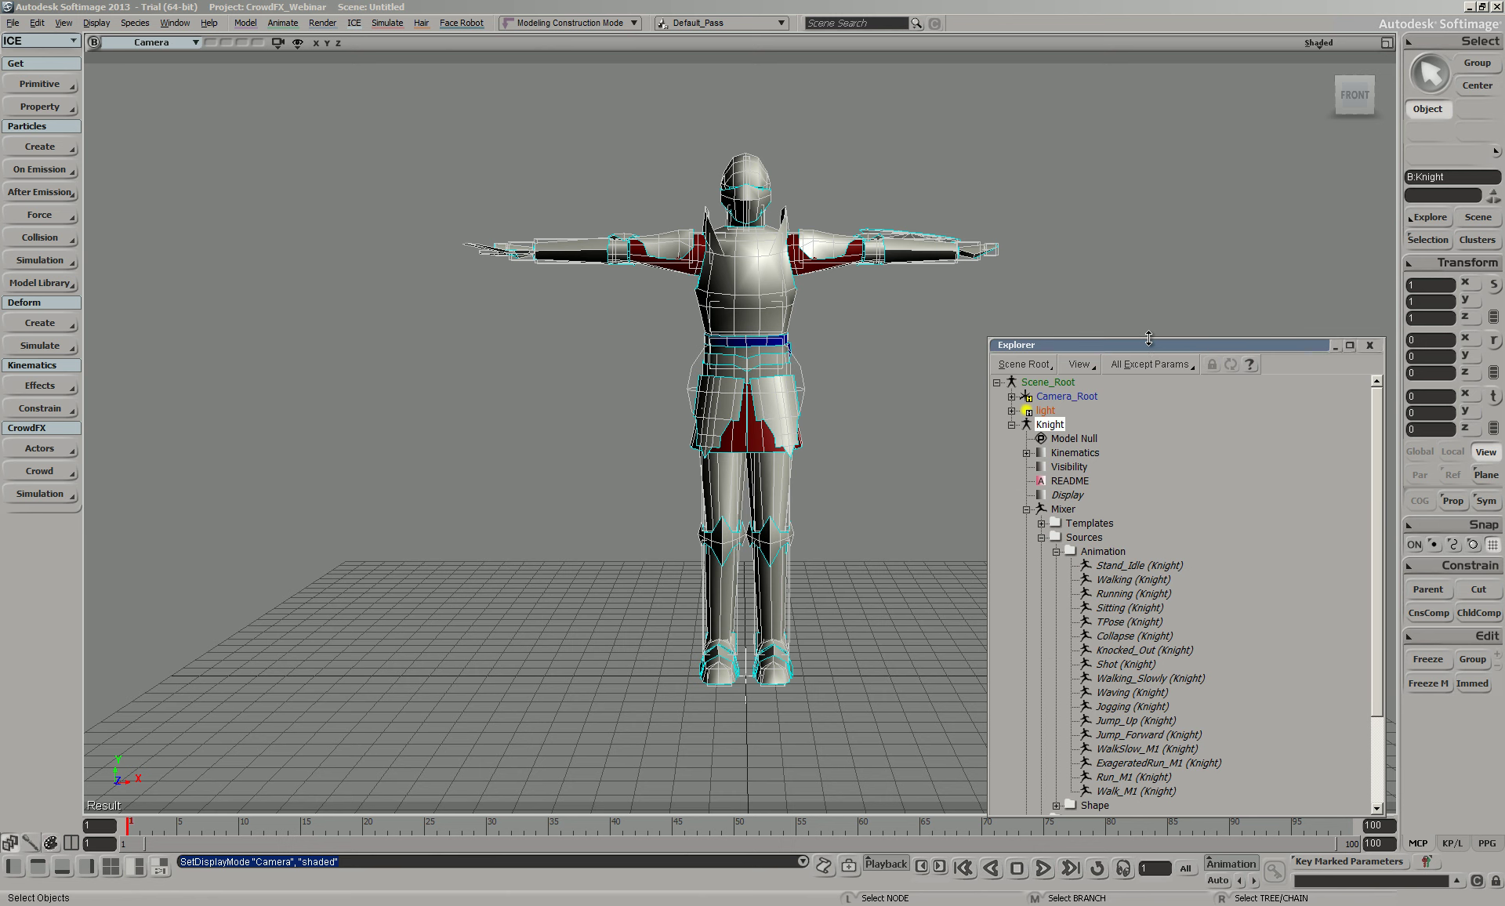
drag(1150, 340, 1149, 157)
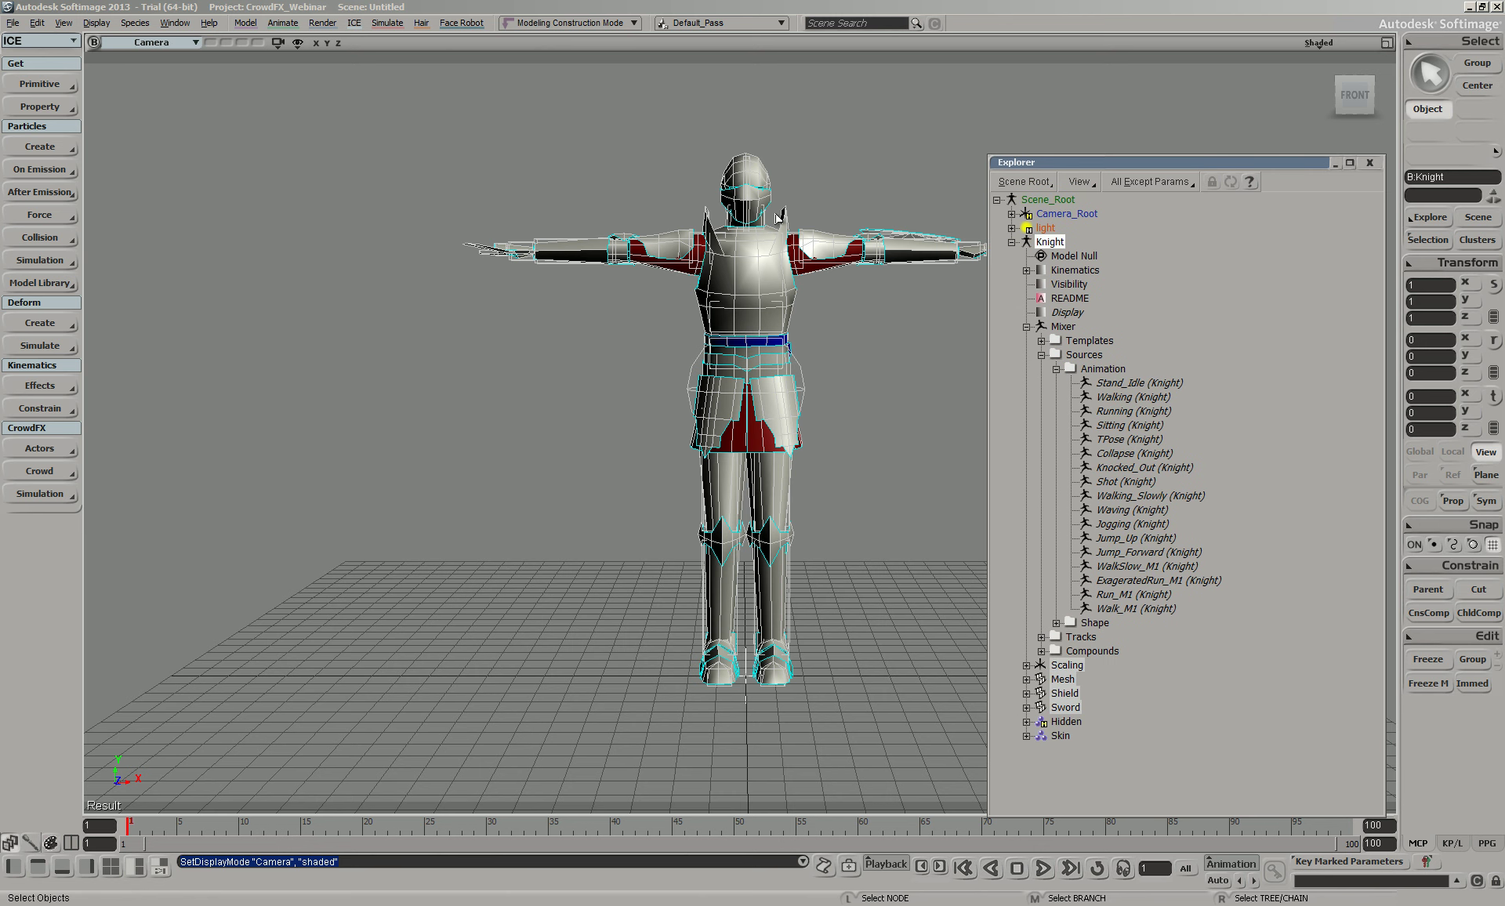
Select the knight's Mesh and show its envelope weights with the weight painting tools and deformer list
click(840, 322)
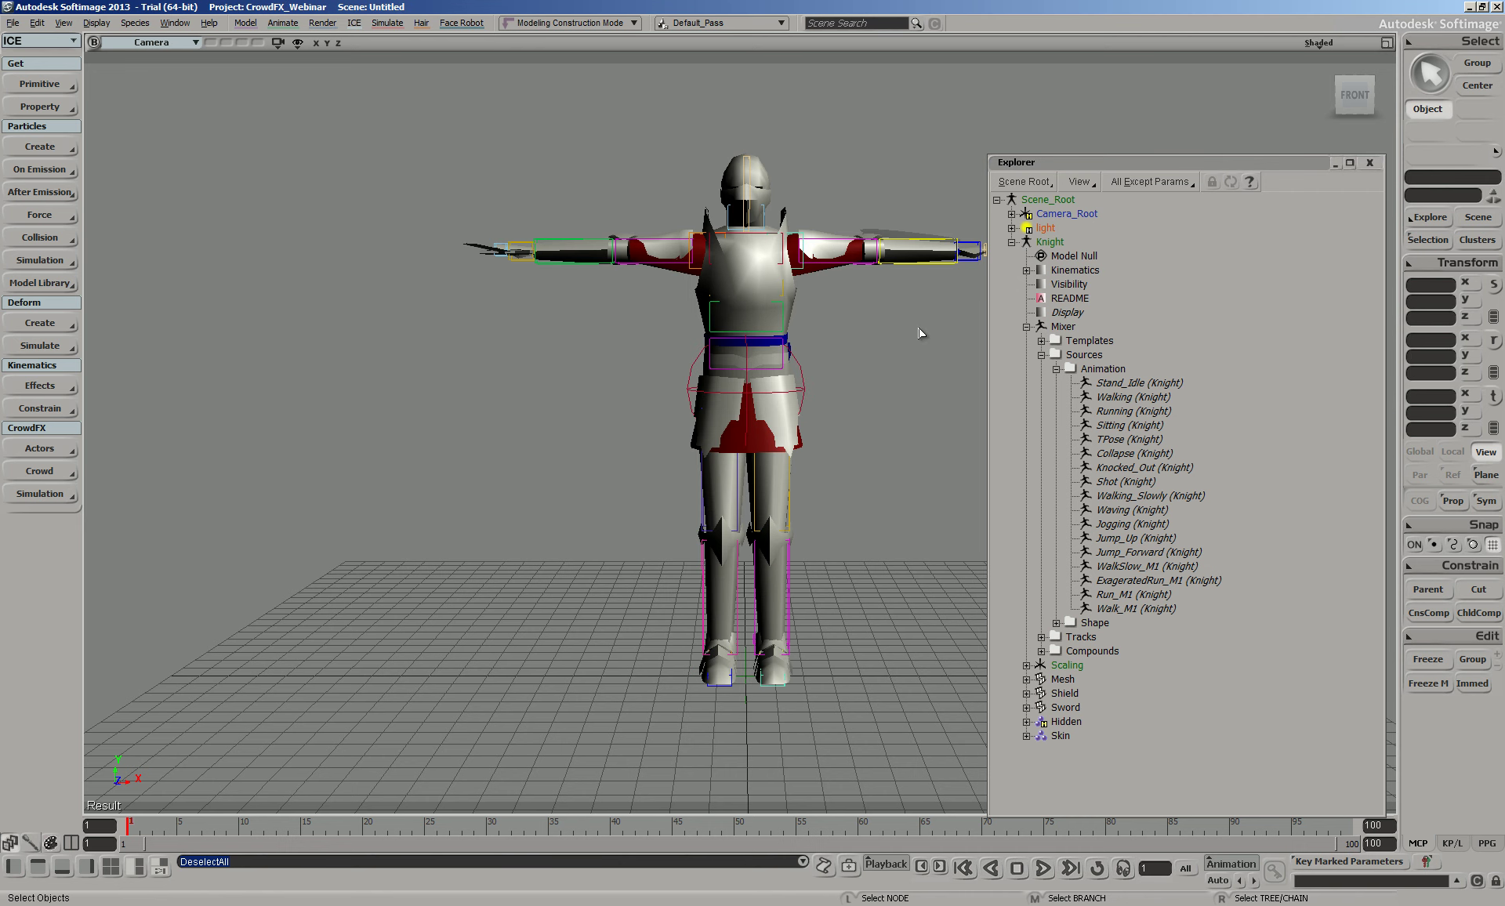
click(814, 280)
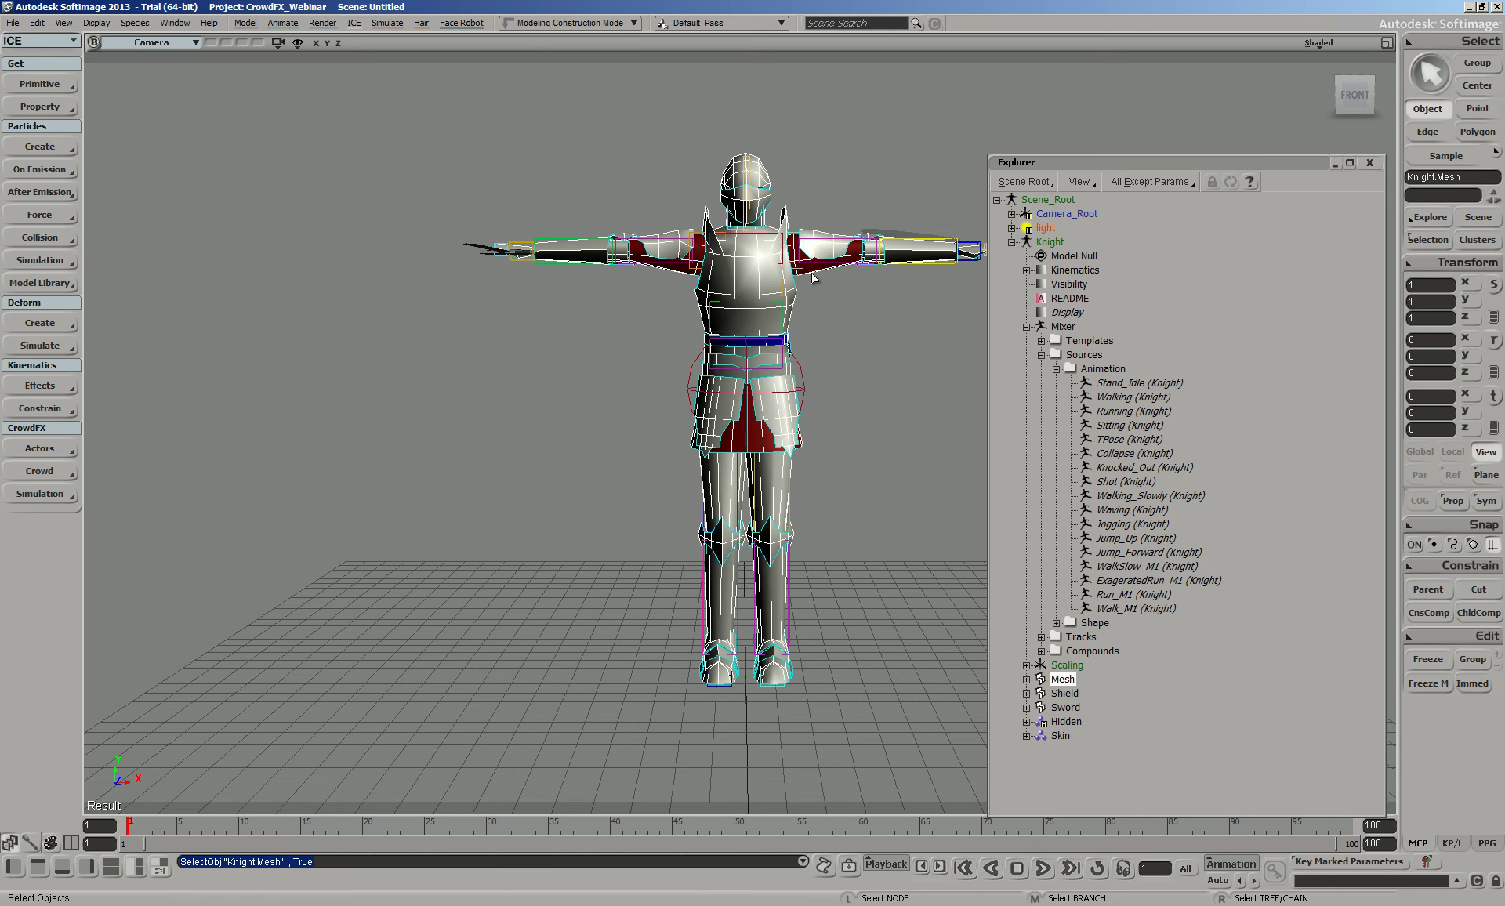
key(w)
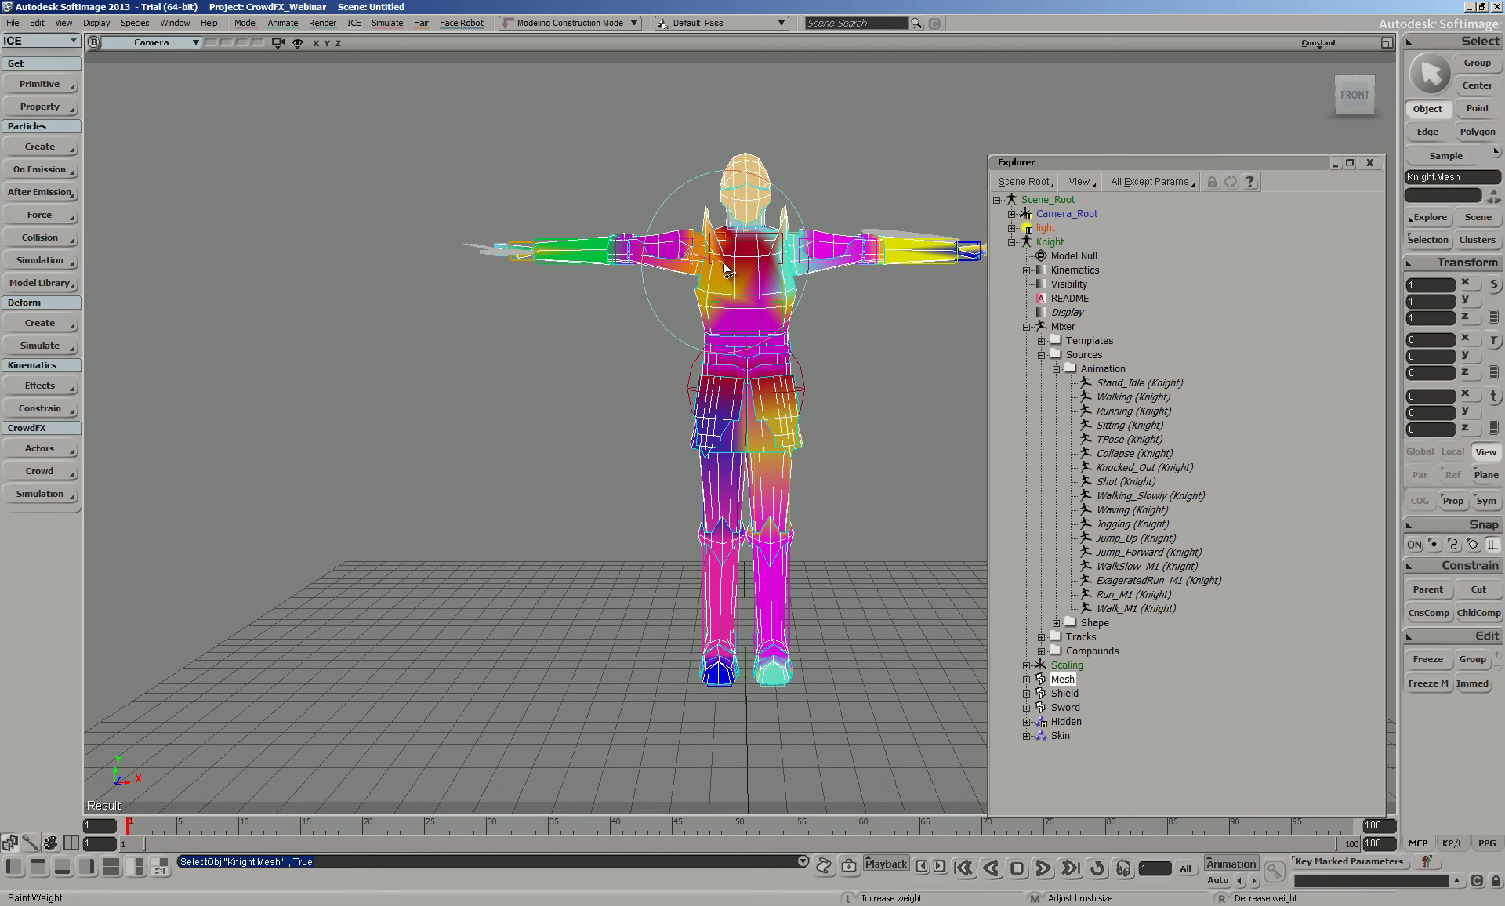
click(33, 844)
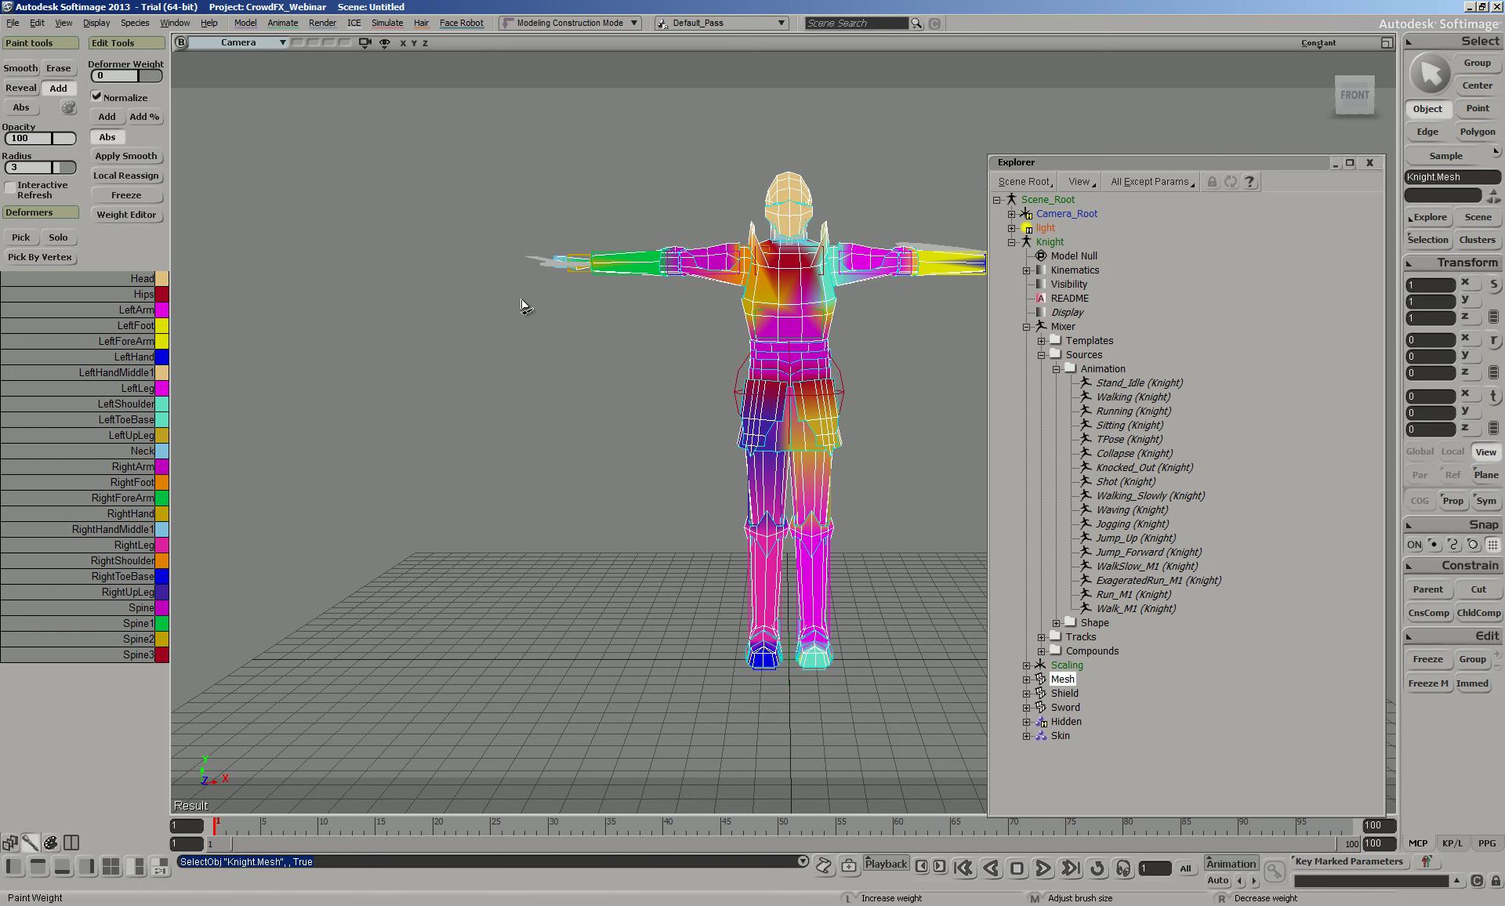
Pick the RightForeArm deformer, undo the stray paint stroke, and return to object selection with the main toolbar and a narrower Explorer
key(d)
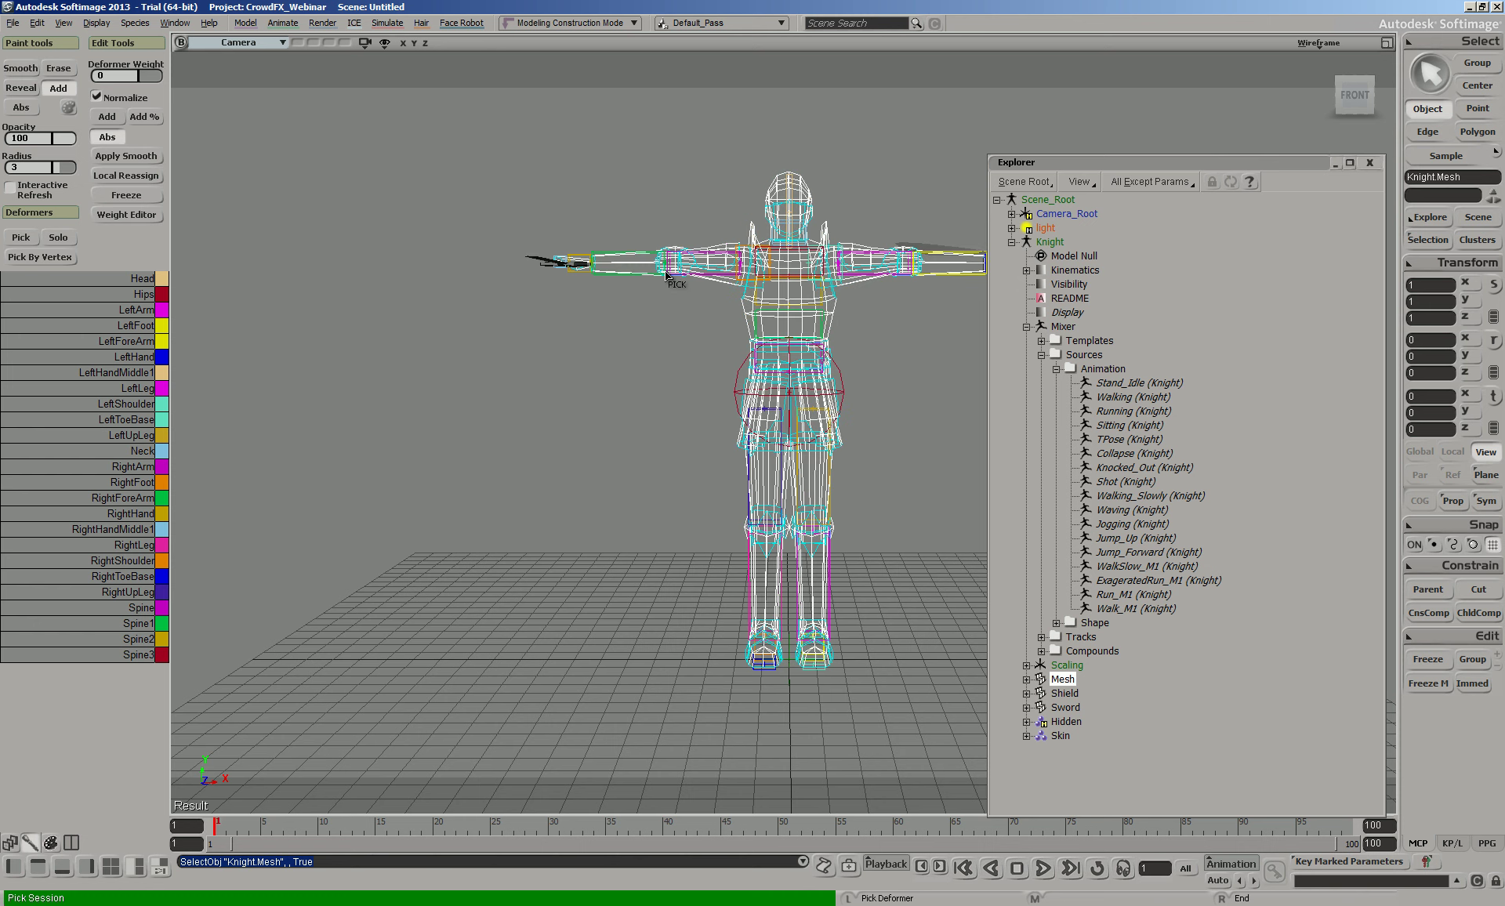
click(598, 257)
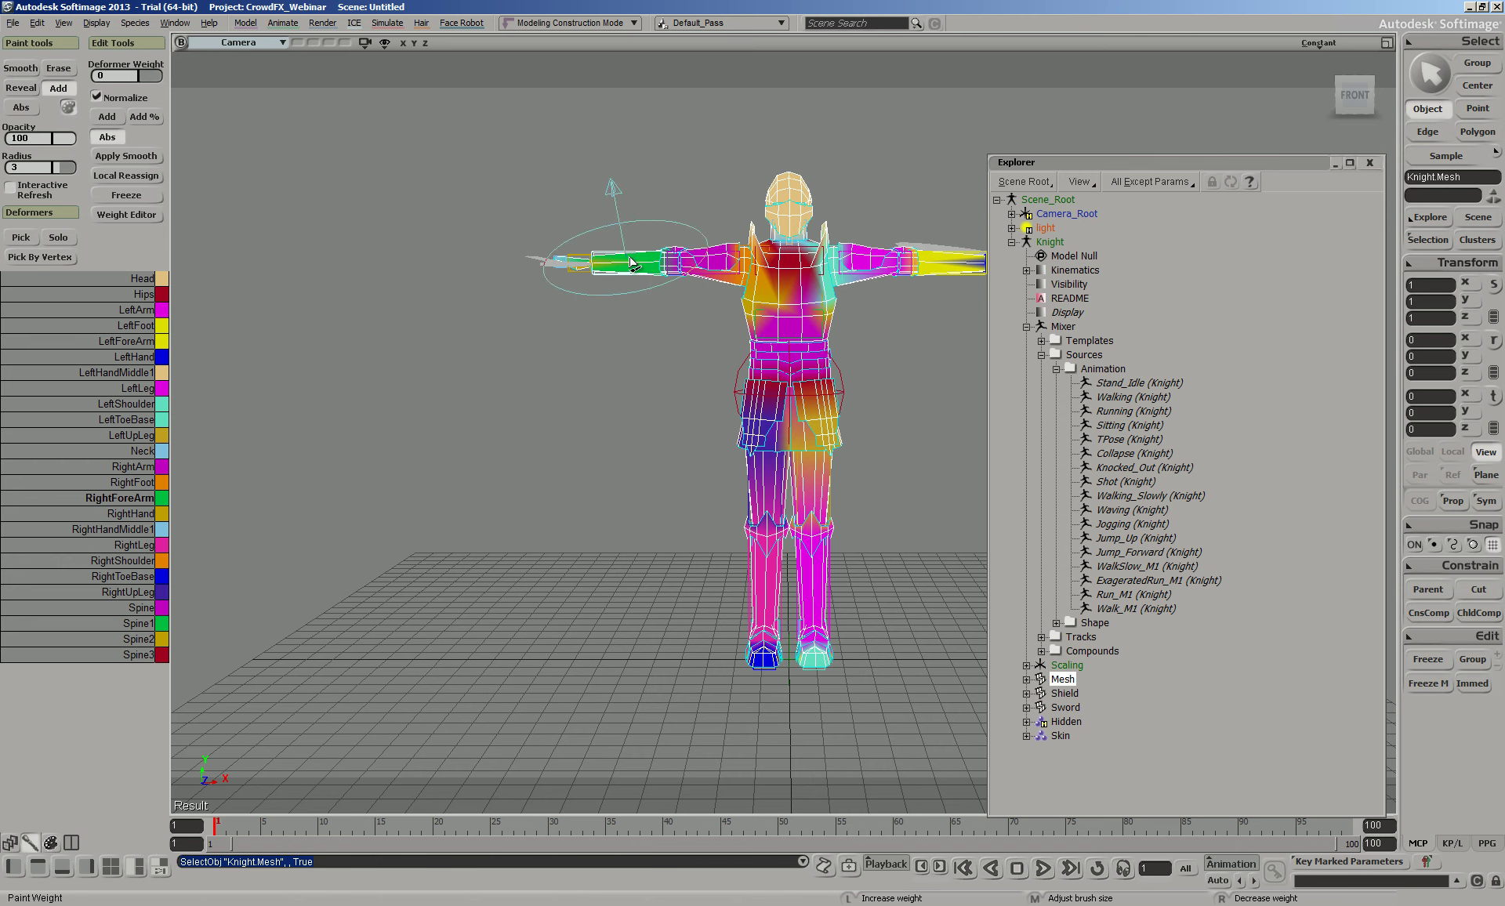
key(ctrl+z)
key(space)
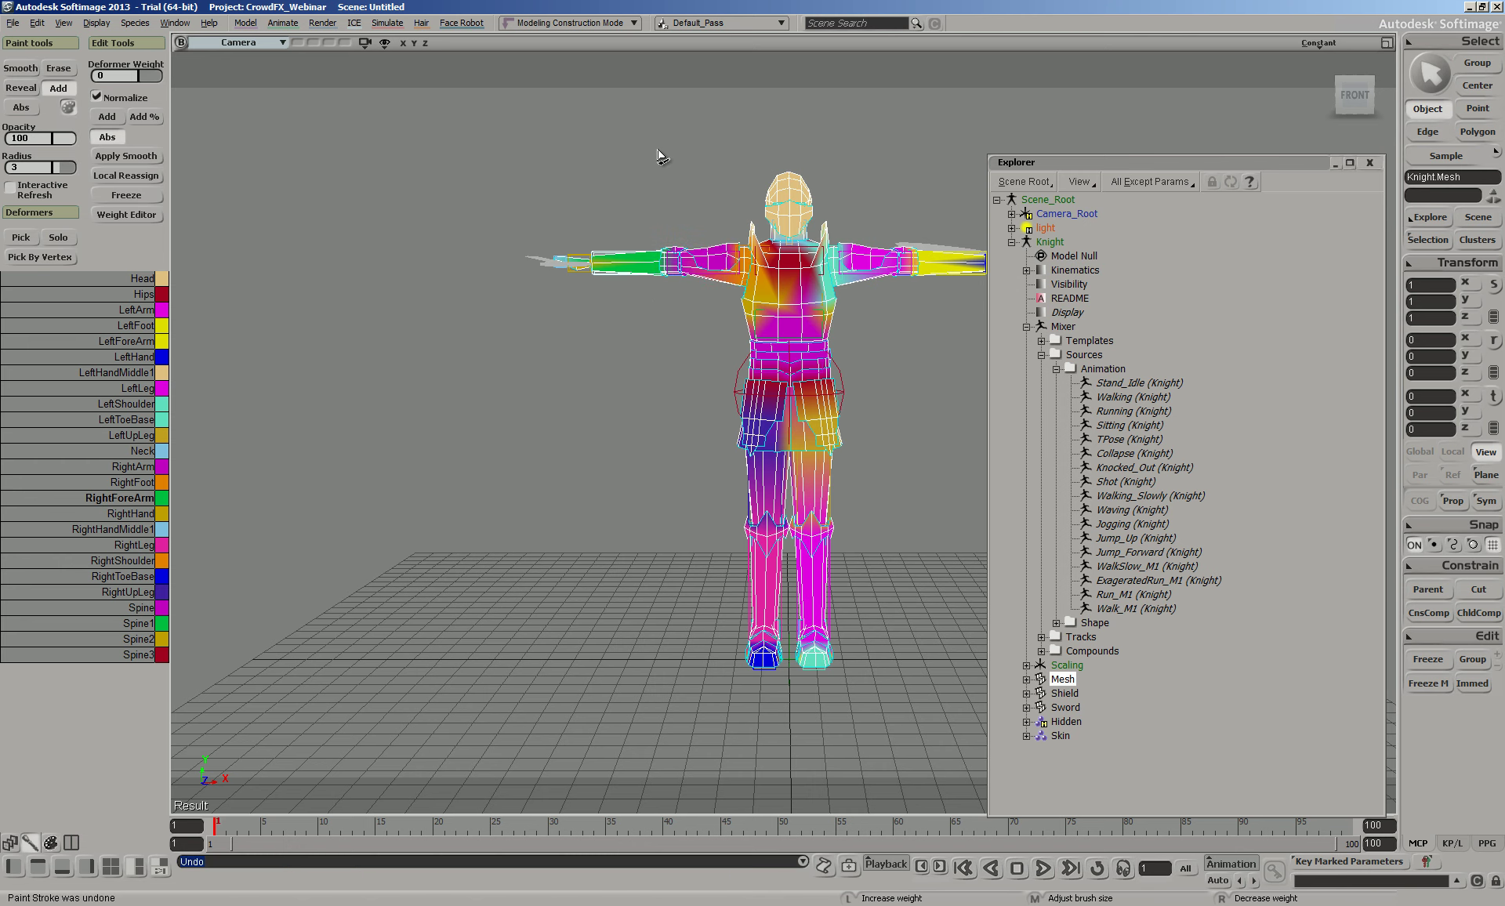
click(10, 842)
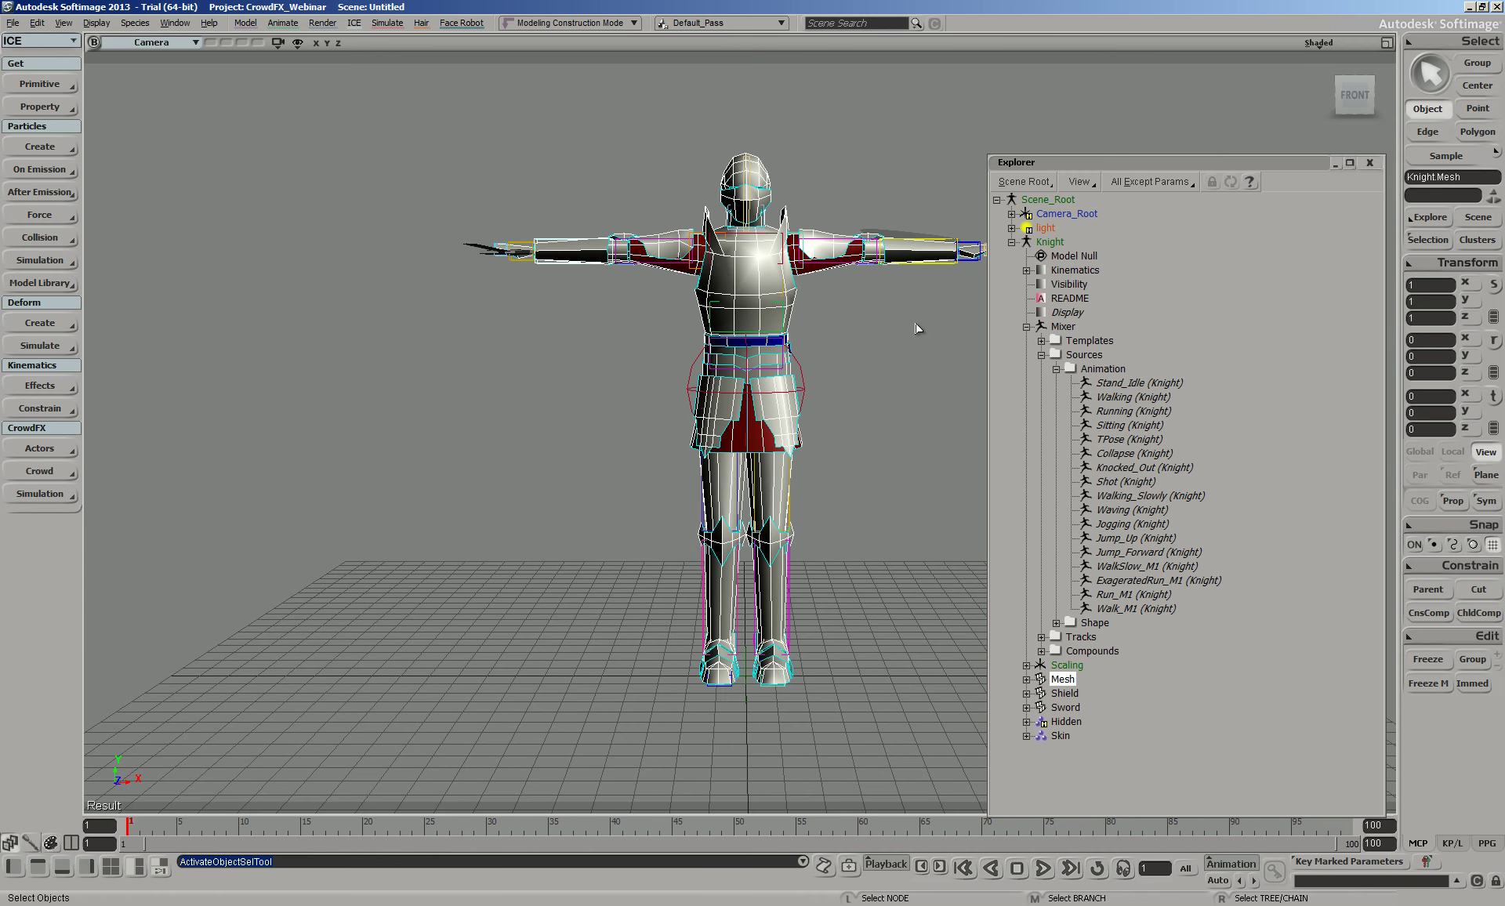
drag(988, 279, 1032, 279)
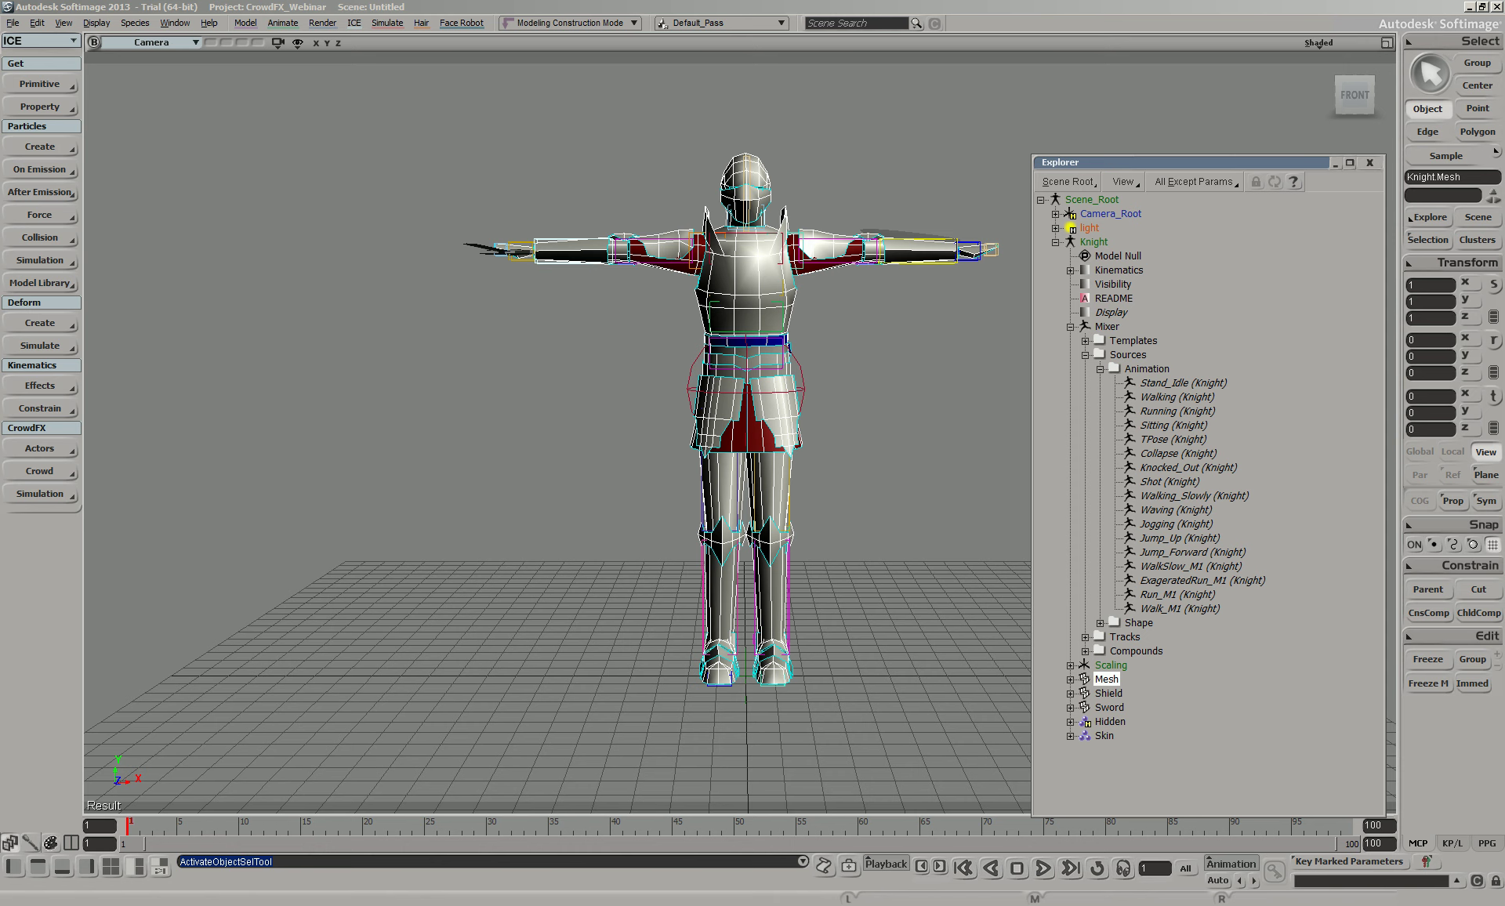
Switch to MotionBuilder, open StandAroundScratchingEtc_M.fbx from the Male motions folder with the default open options, and play it
key(alt+Tab)
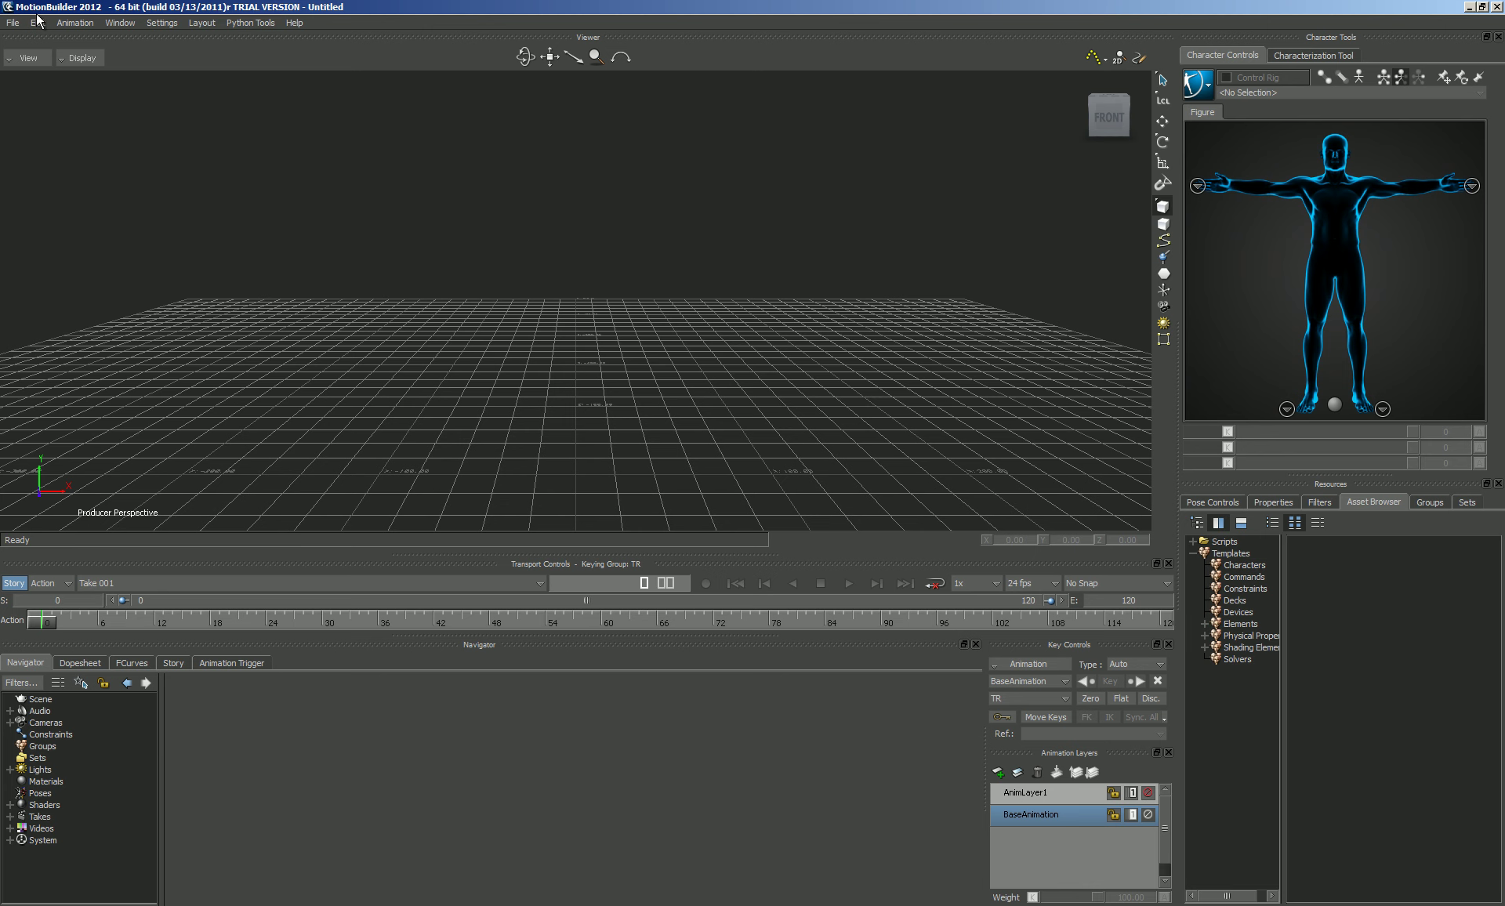
click(13, 23)
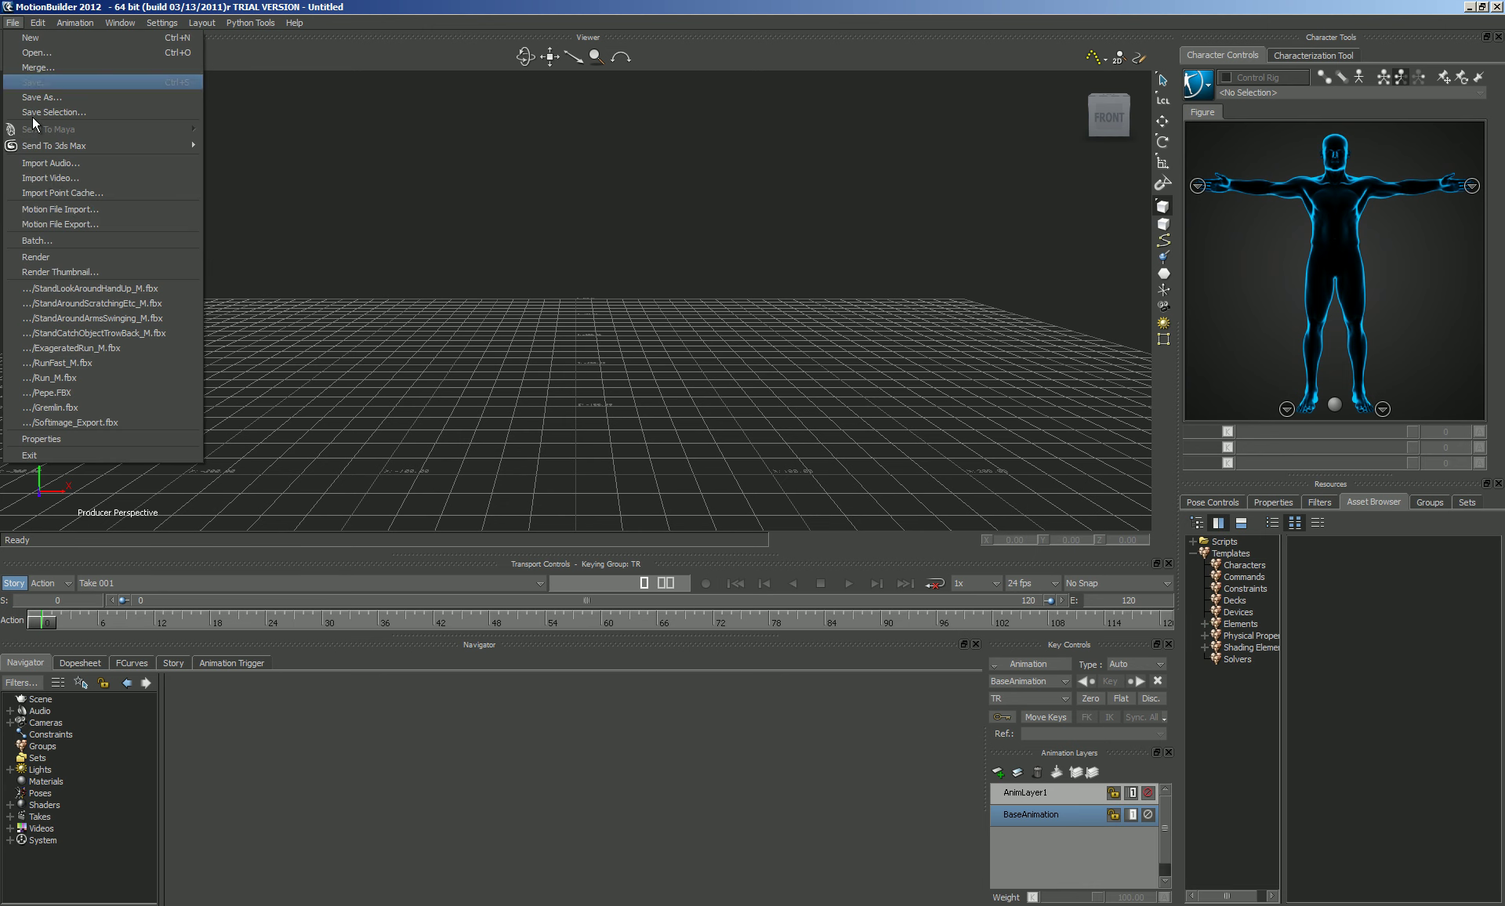
click(44, 55)
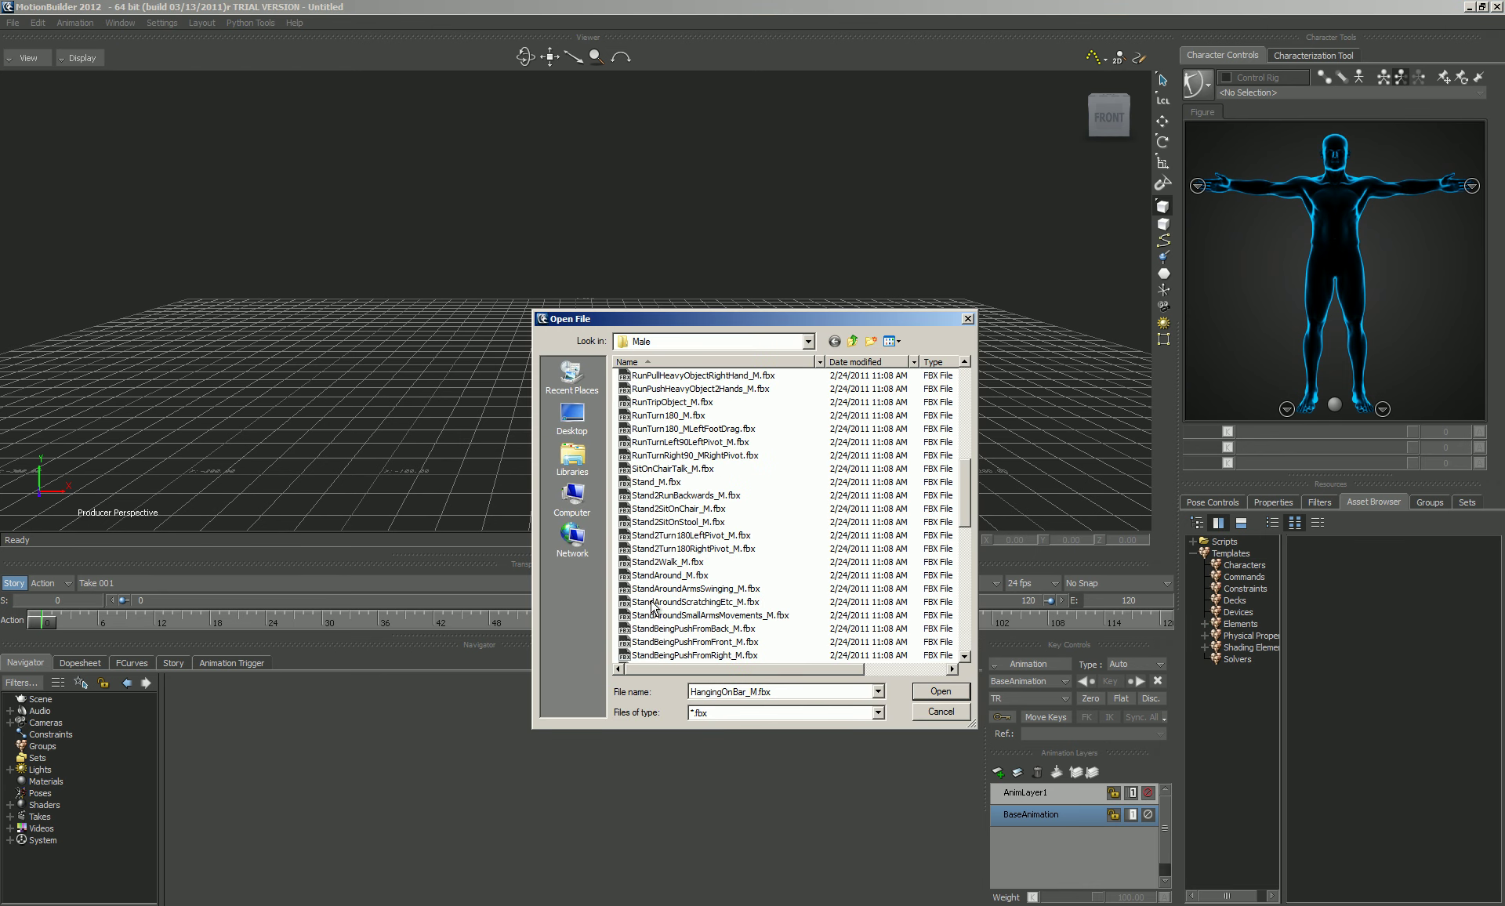
click(678, 602)
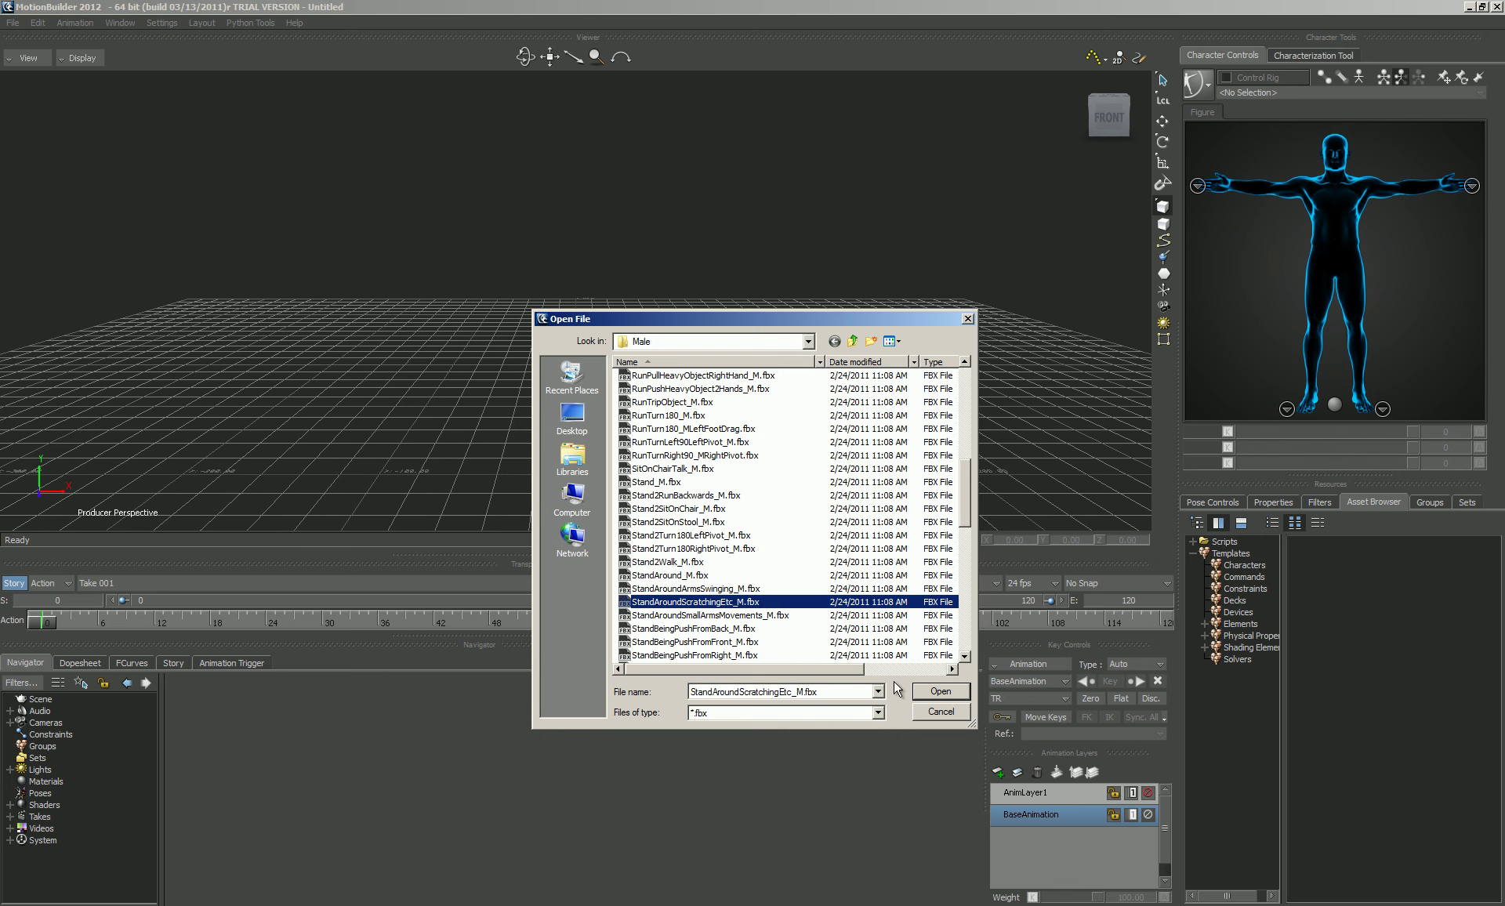
click(938, 692)
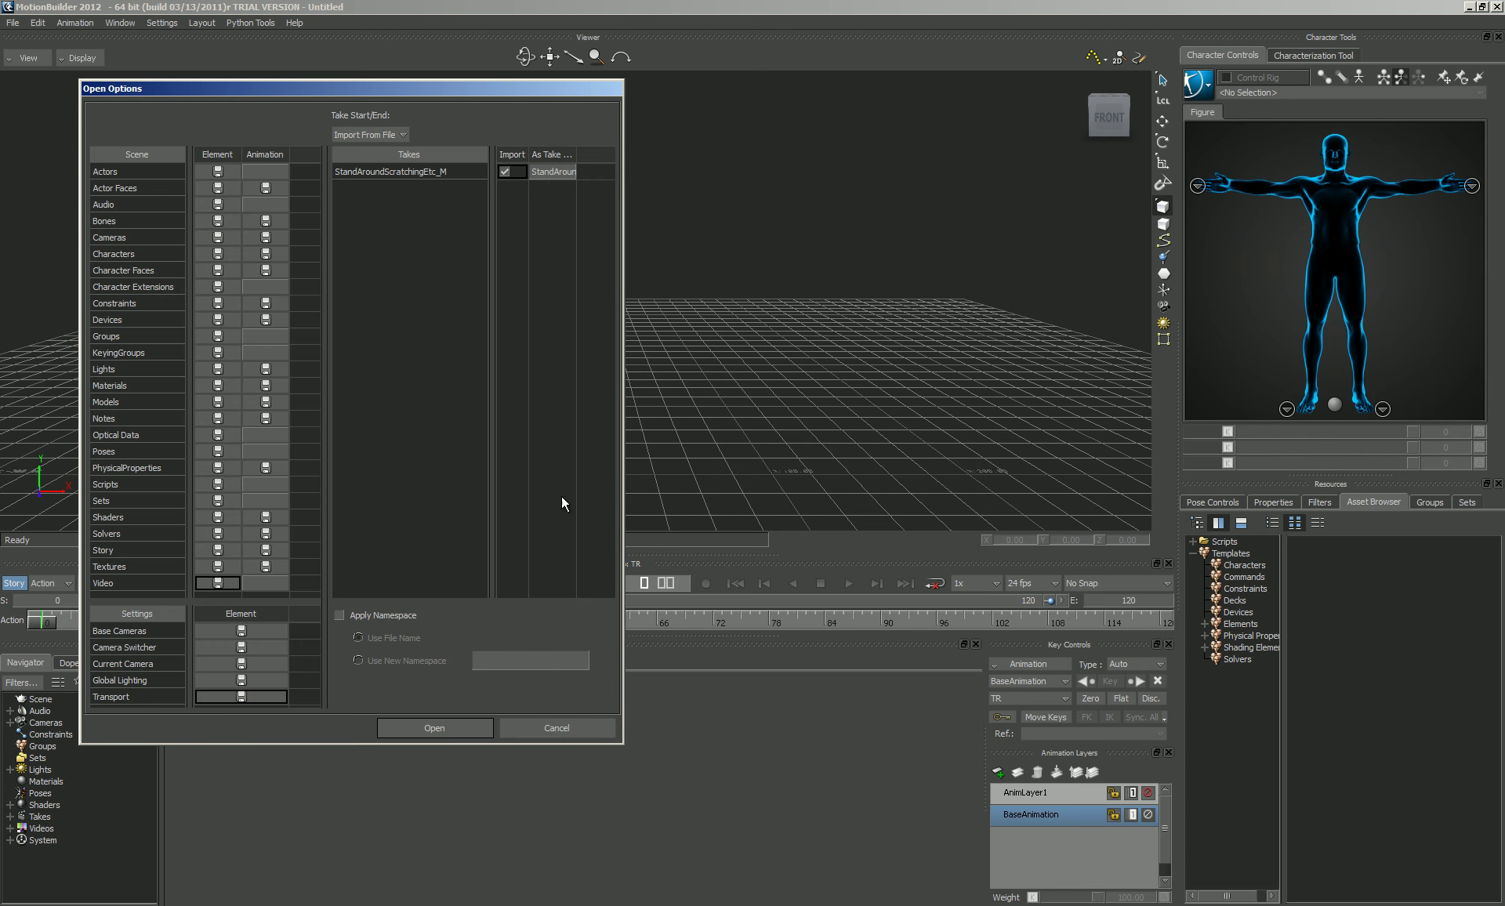
click(434, 729)
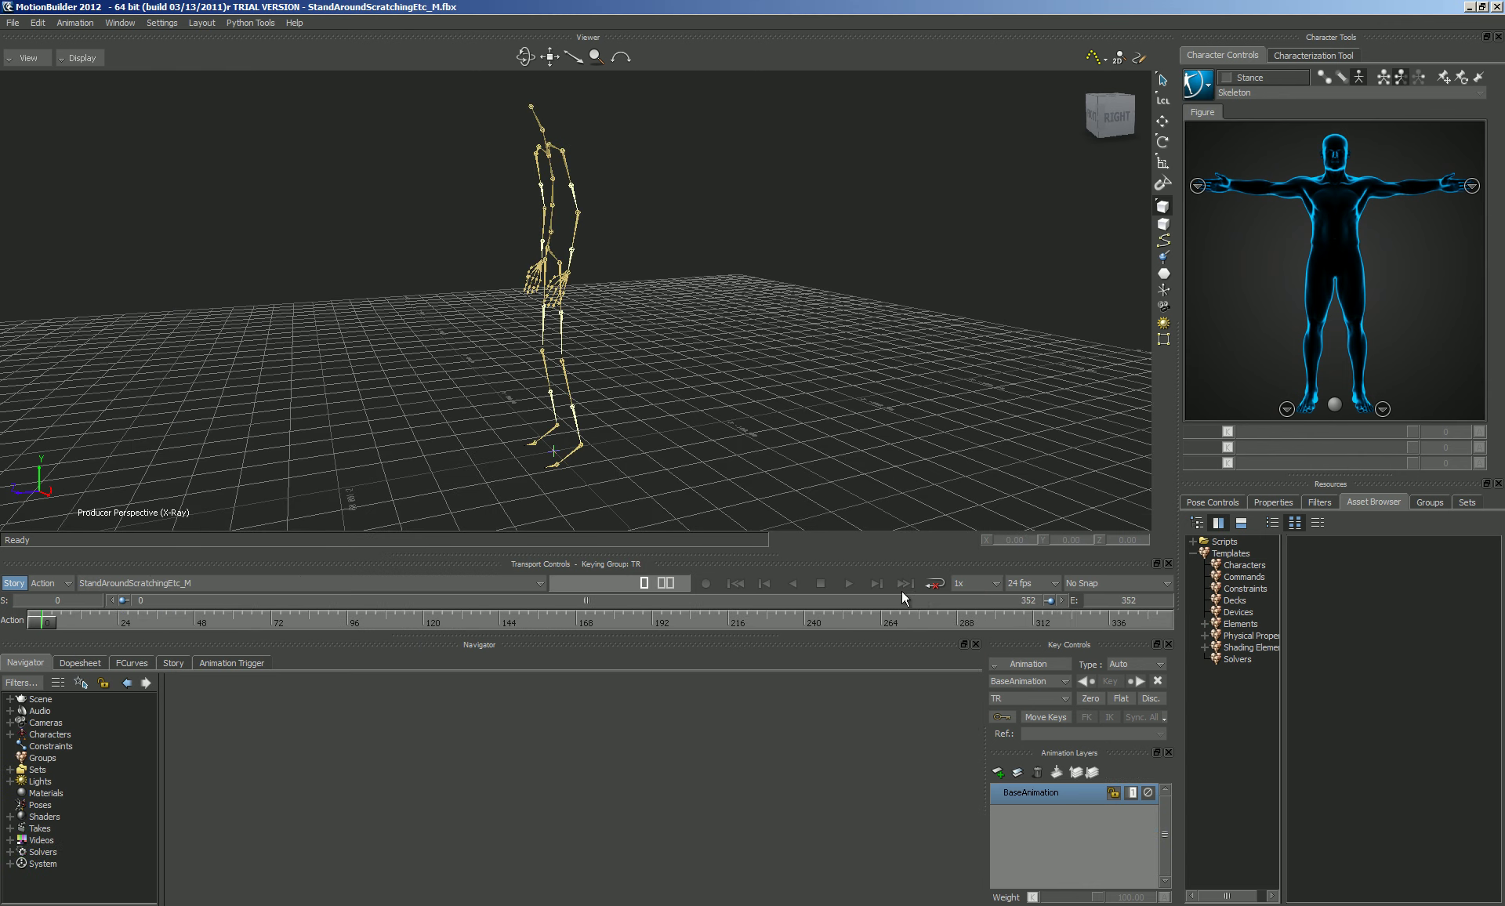
click(849, 584)
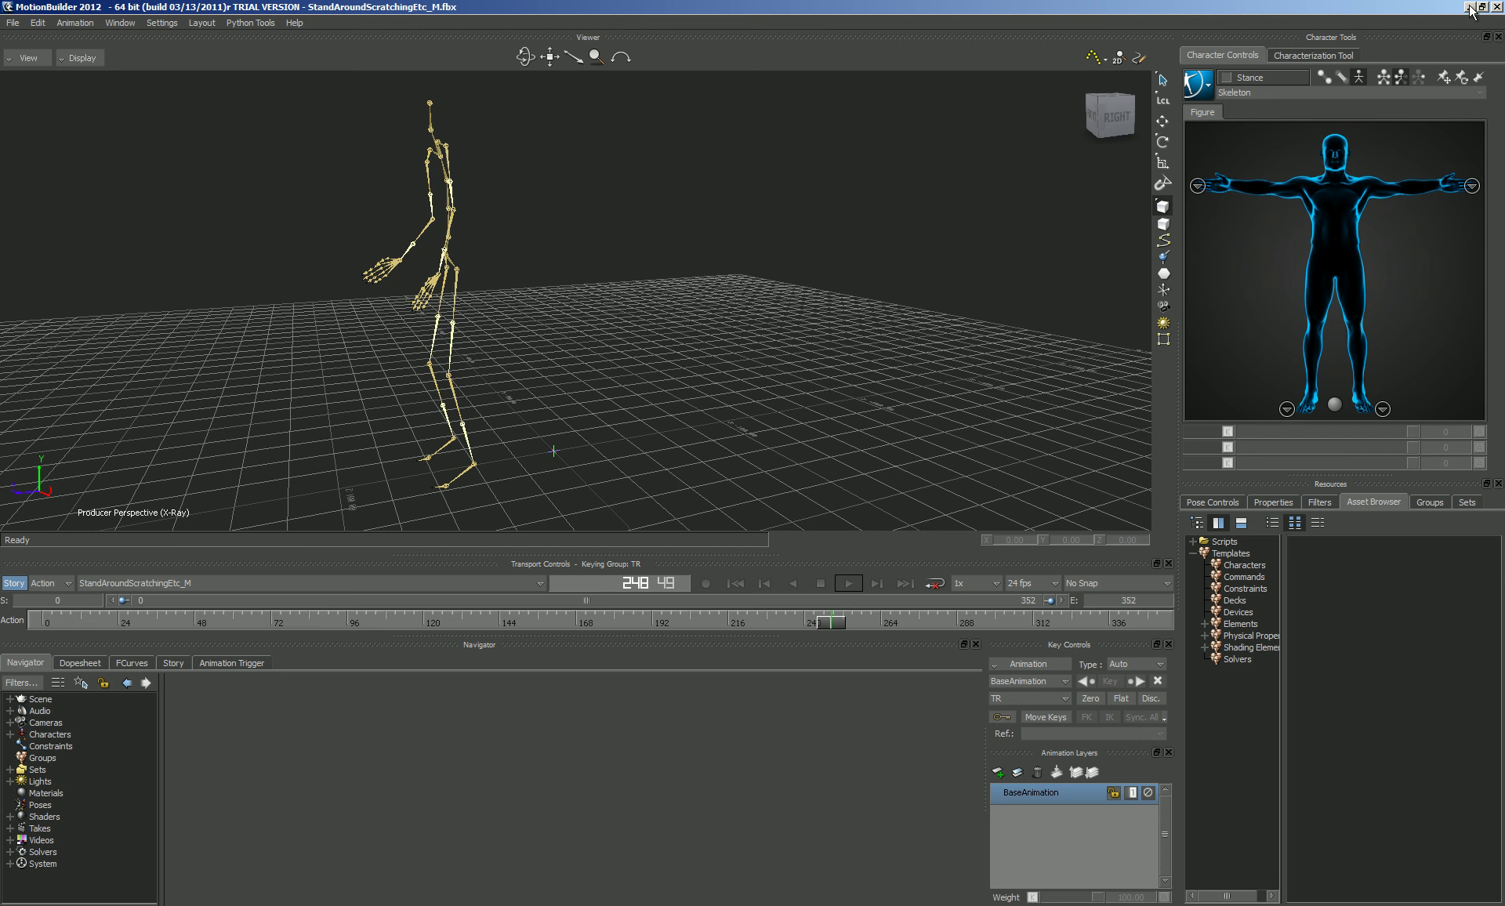
Look at the Save As options for the motion file, cancel without saving, and return to Softimage
click(13, 22)
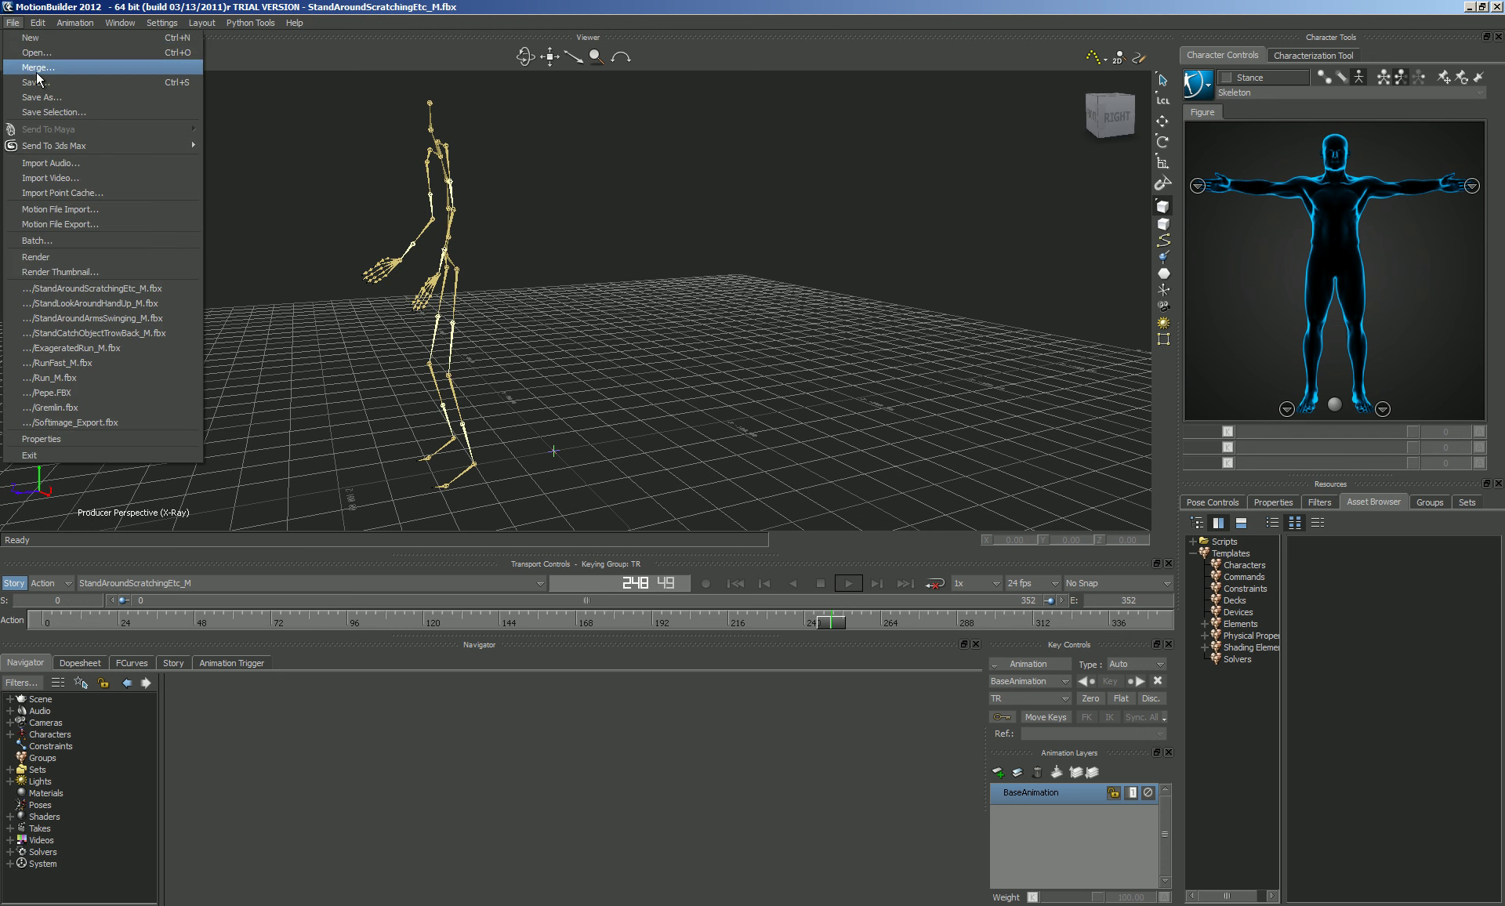
click(47, 97)
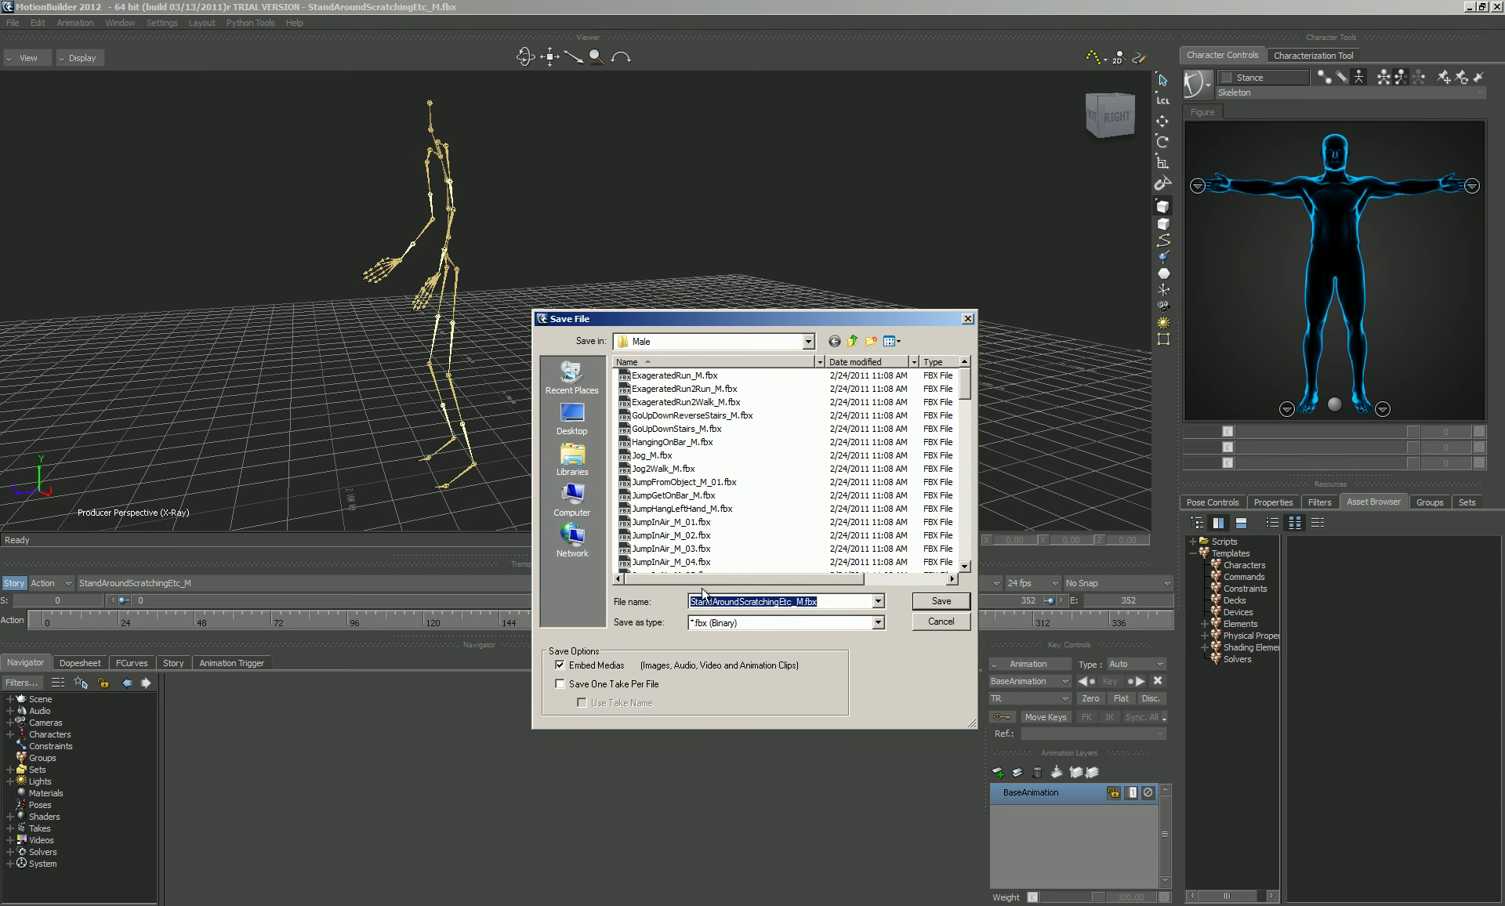
click(940, 621)
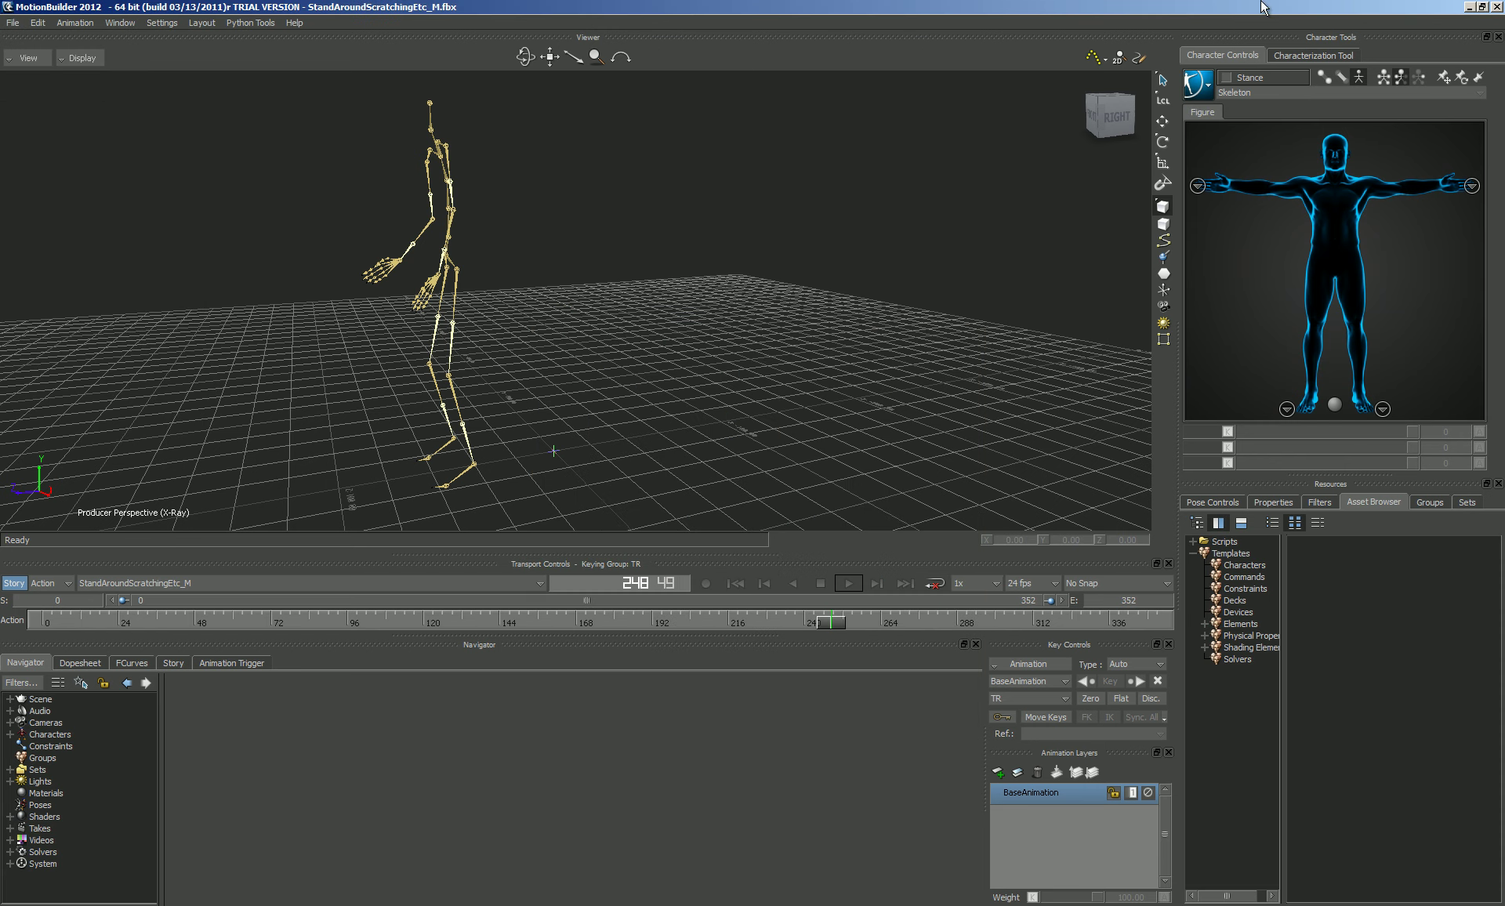
click(1470, 7)
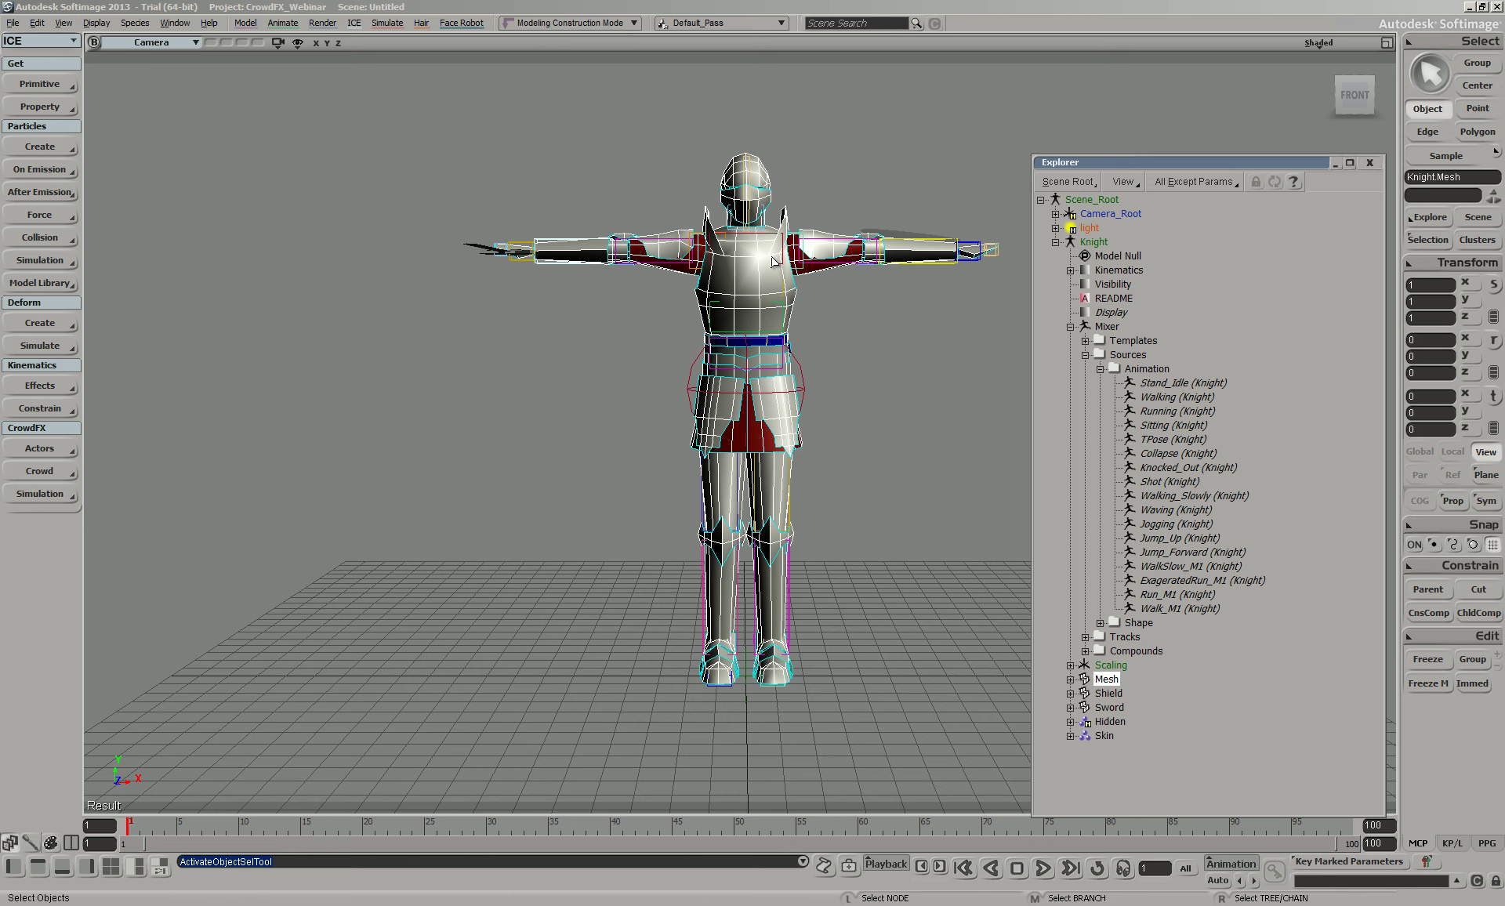
Import the FBX file StandAroundScratchingEtc_M.fbx from MotionBuilder 2012's Motions\Male folder using the Import as Action Source option
click(11, 24)
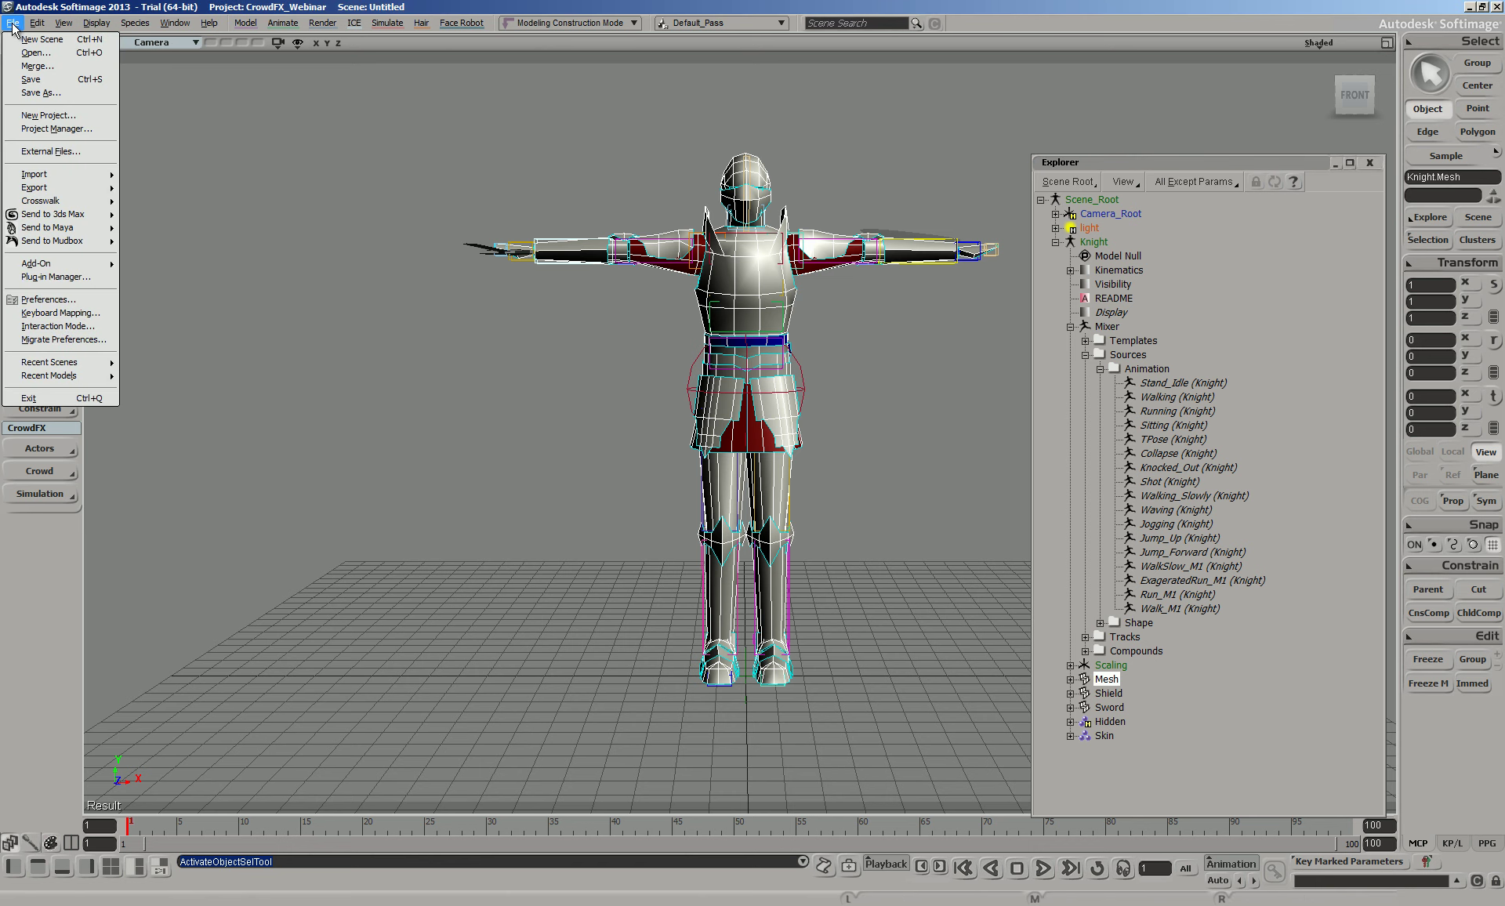
mouse_move(47, 174)
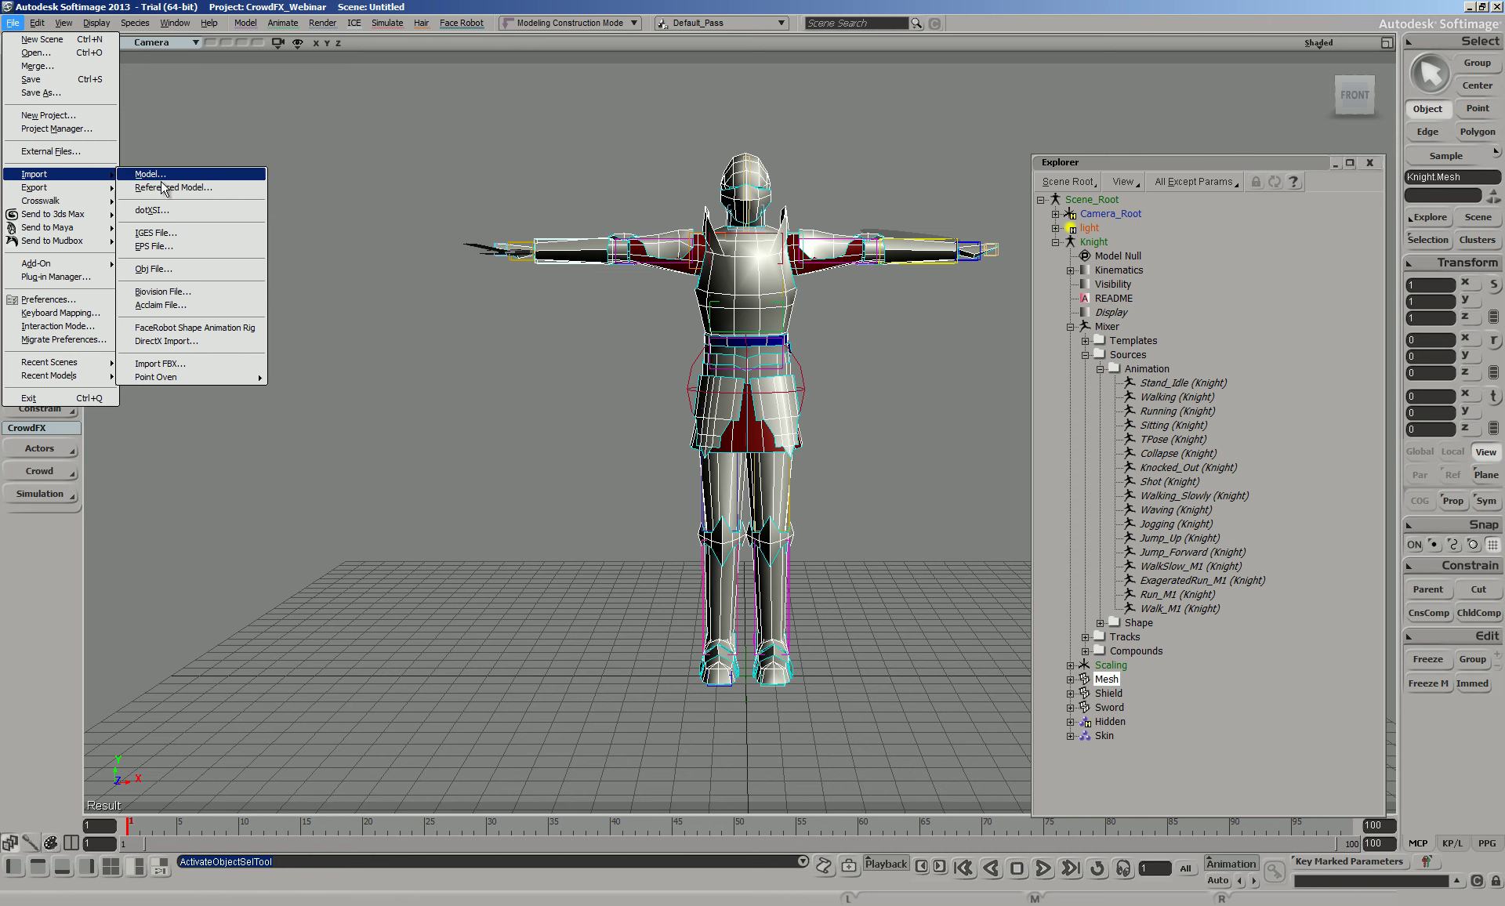
click(164, 364)
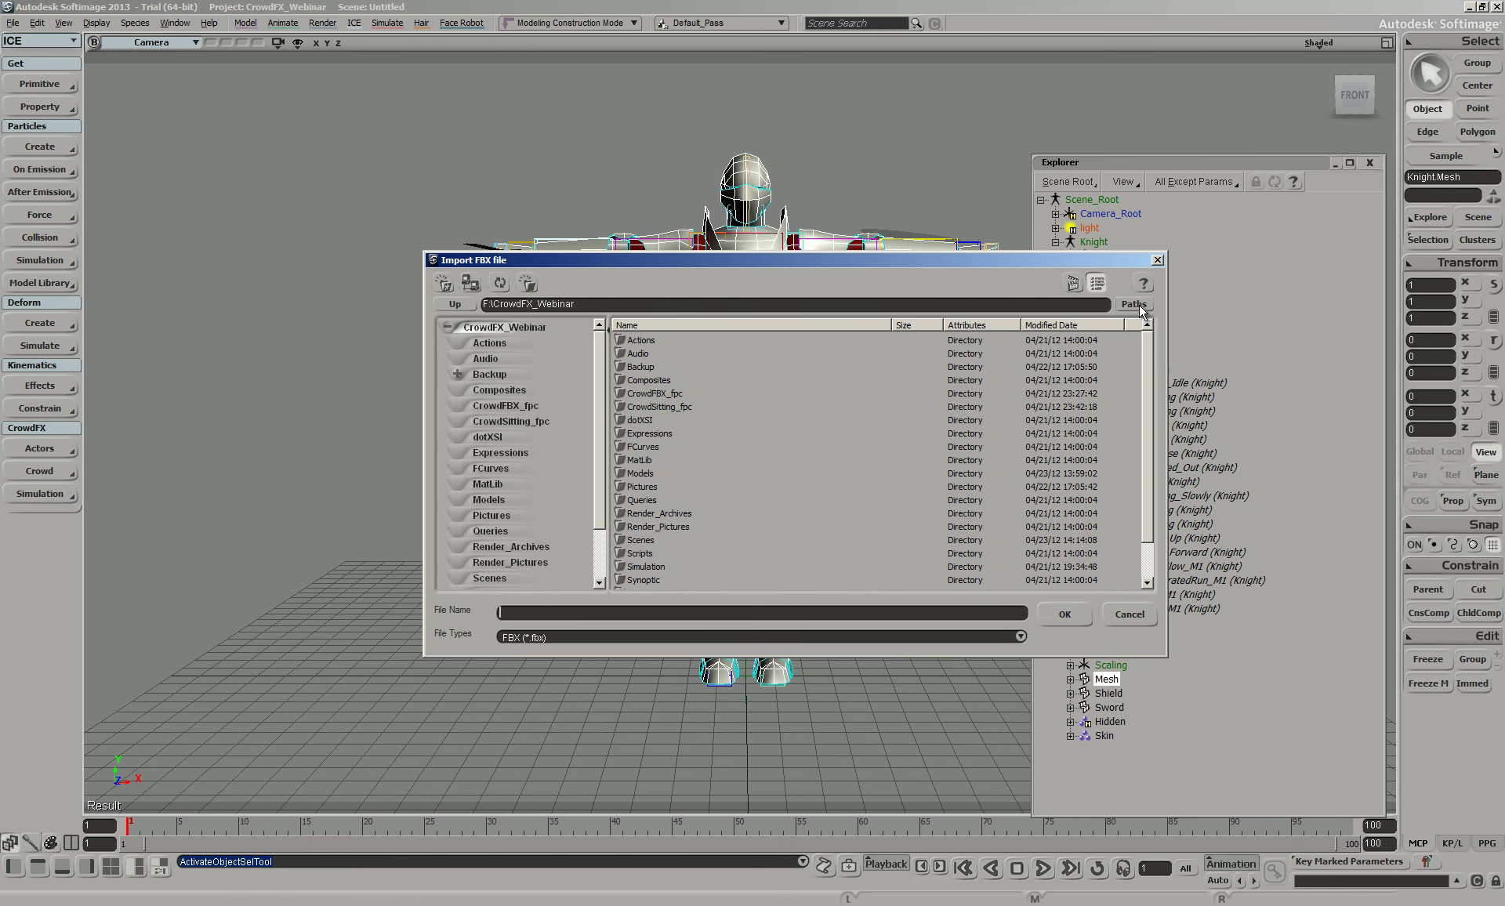
click(721, 305)
click(443, 283)
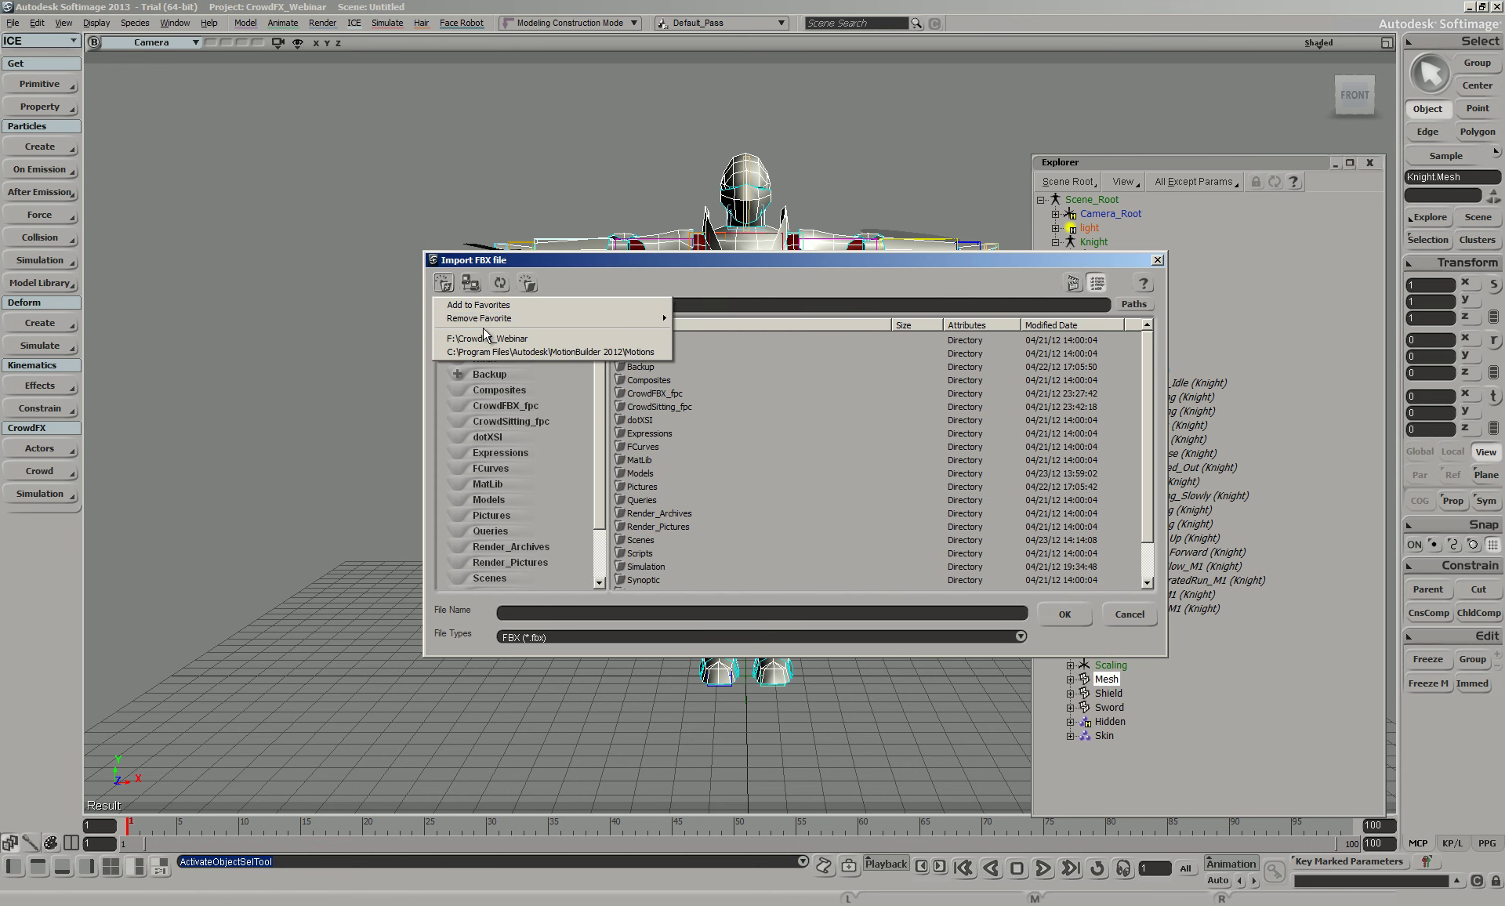
click(489, 347)
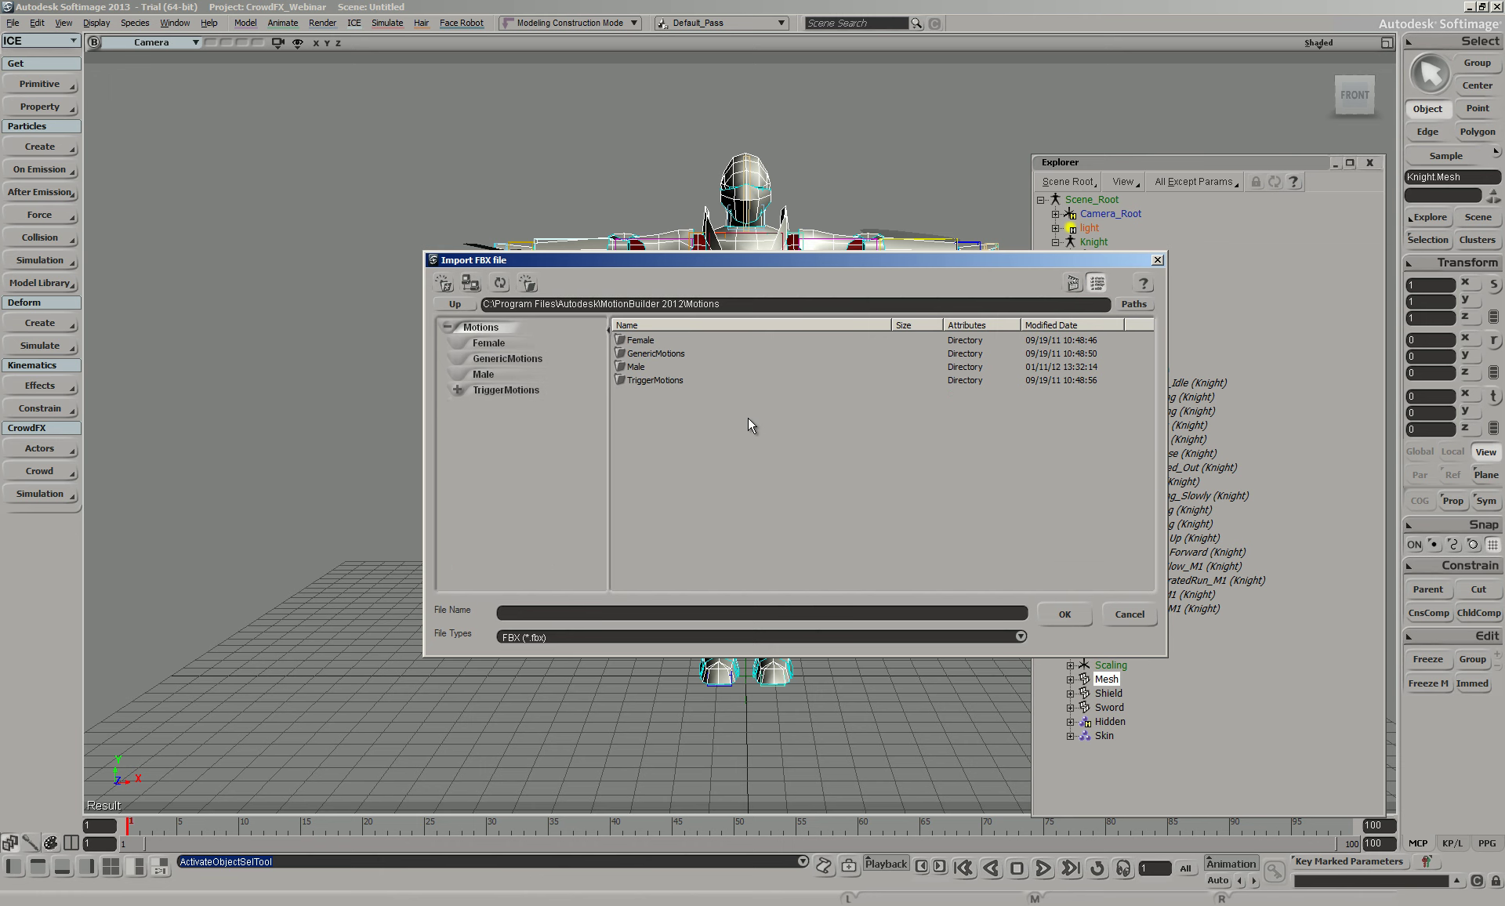
double_click(635, 367)
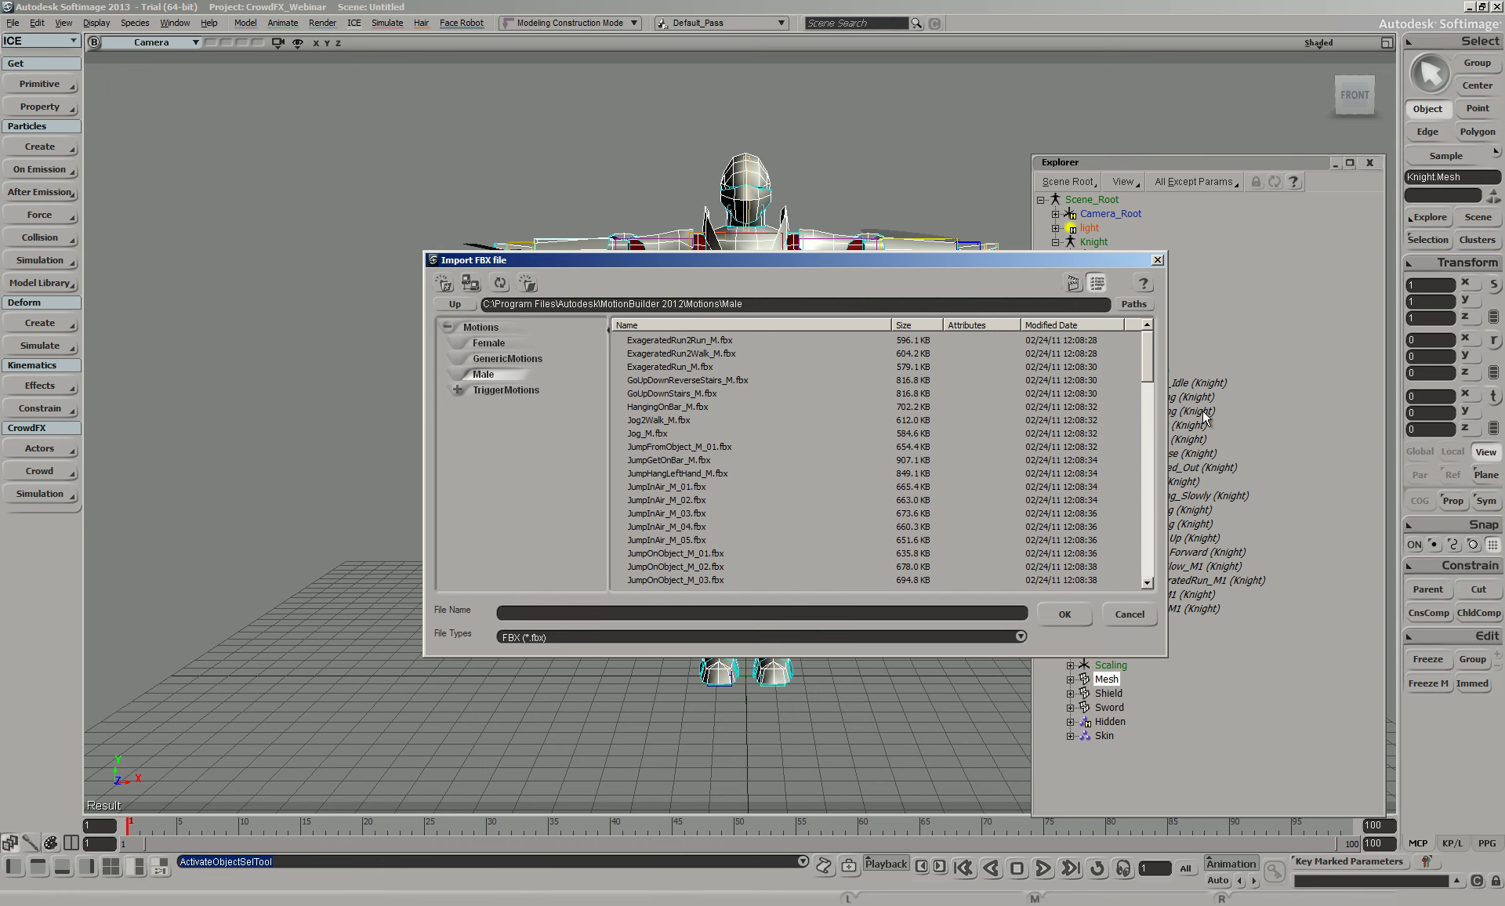
drag(1139, 355, 1145, 472)
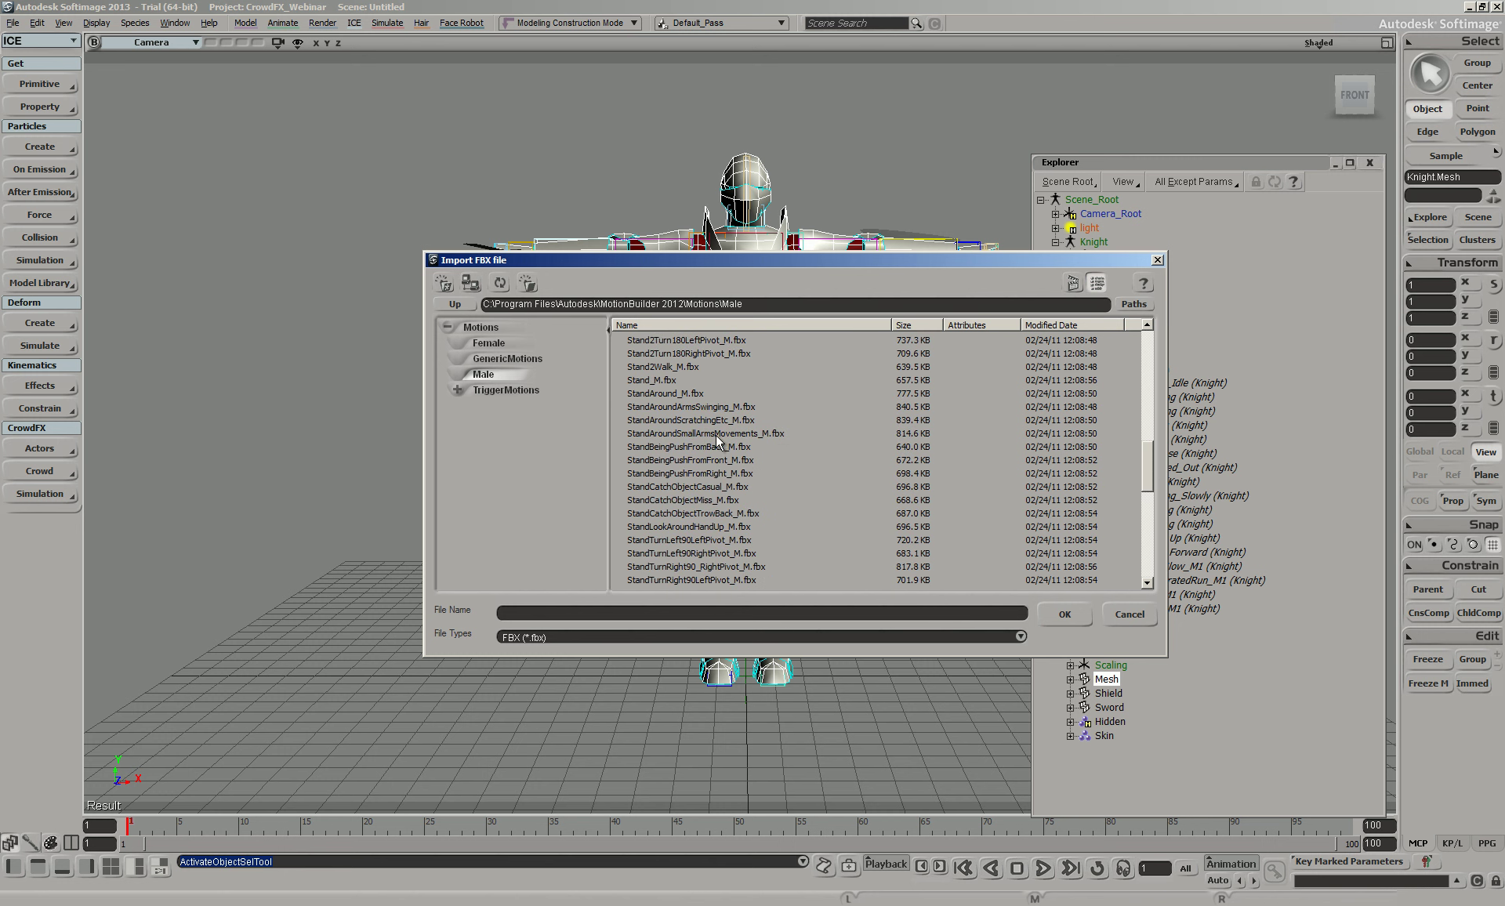
click(647, 421)
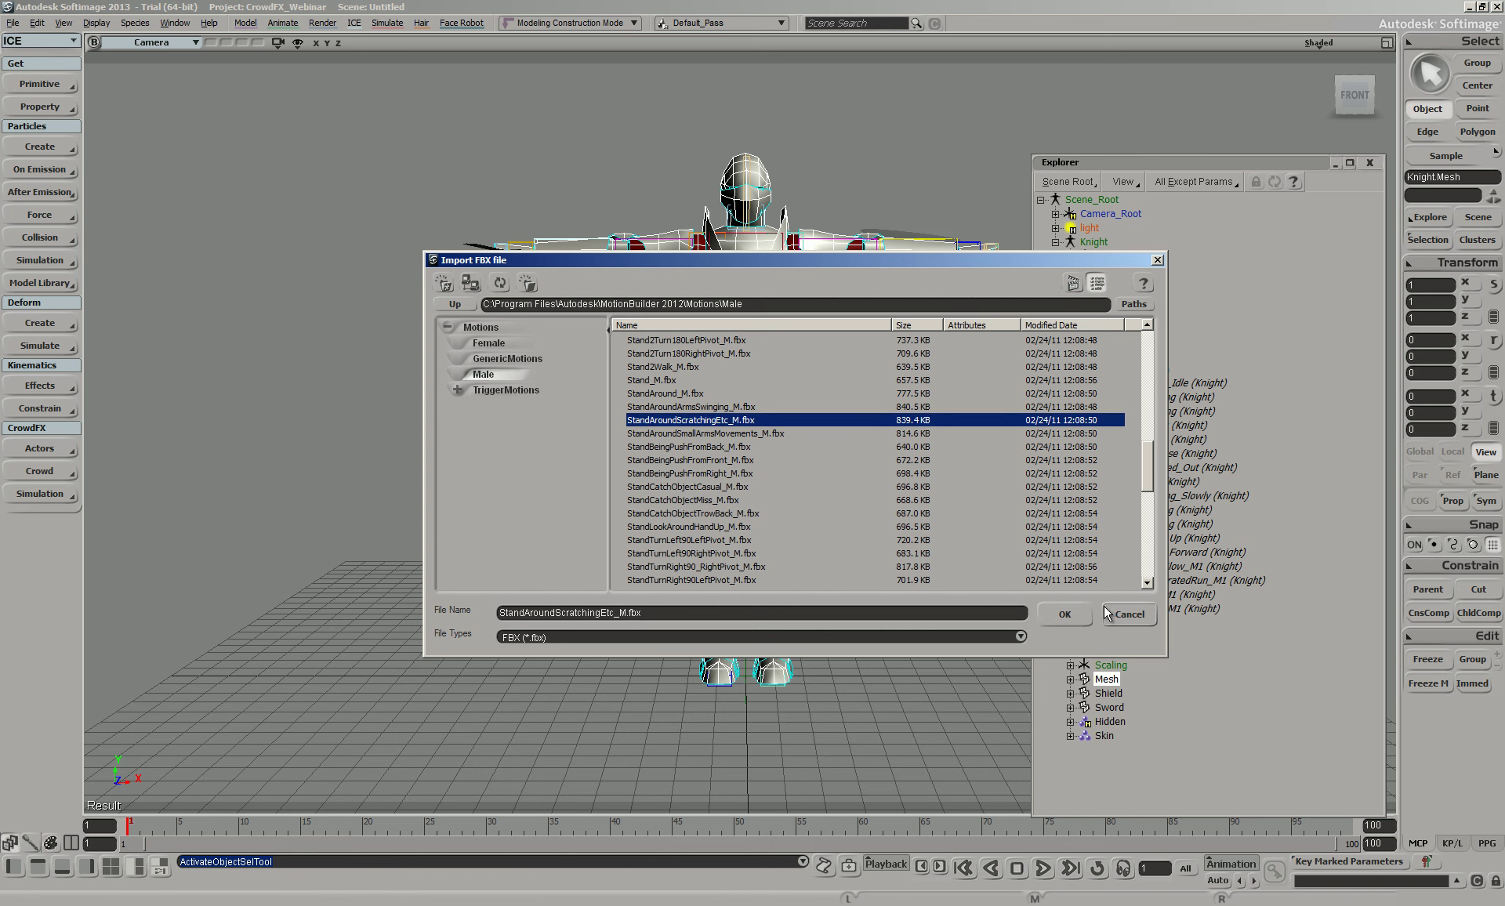
click(1064, 615)
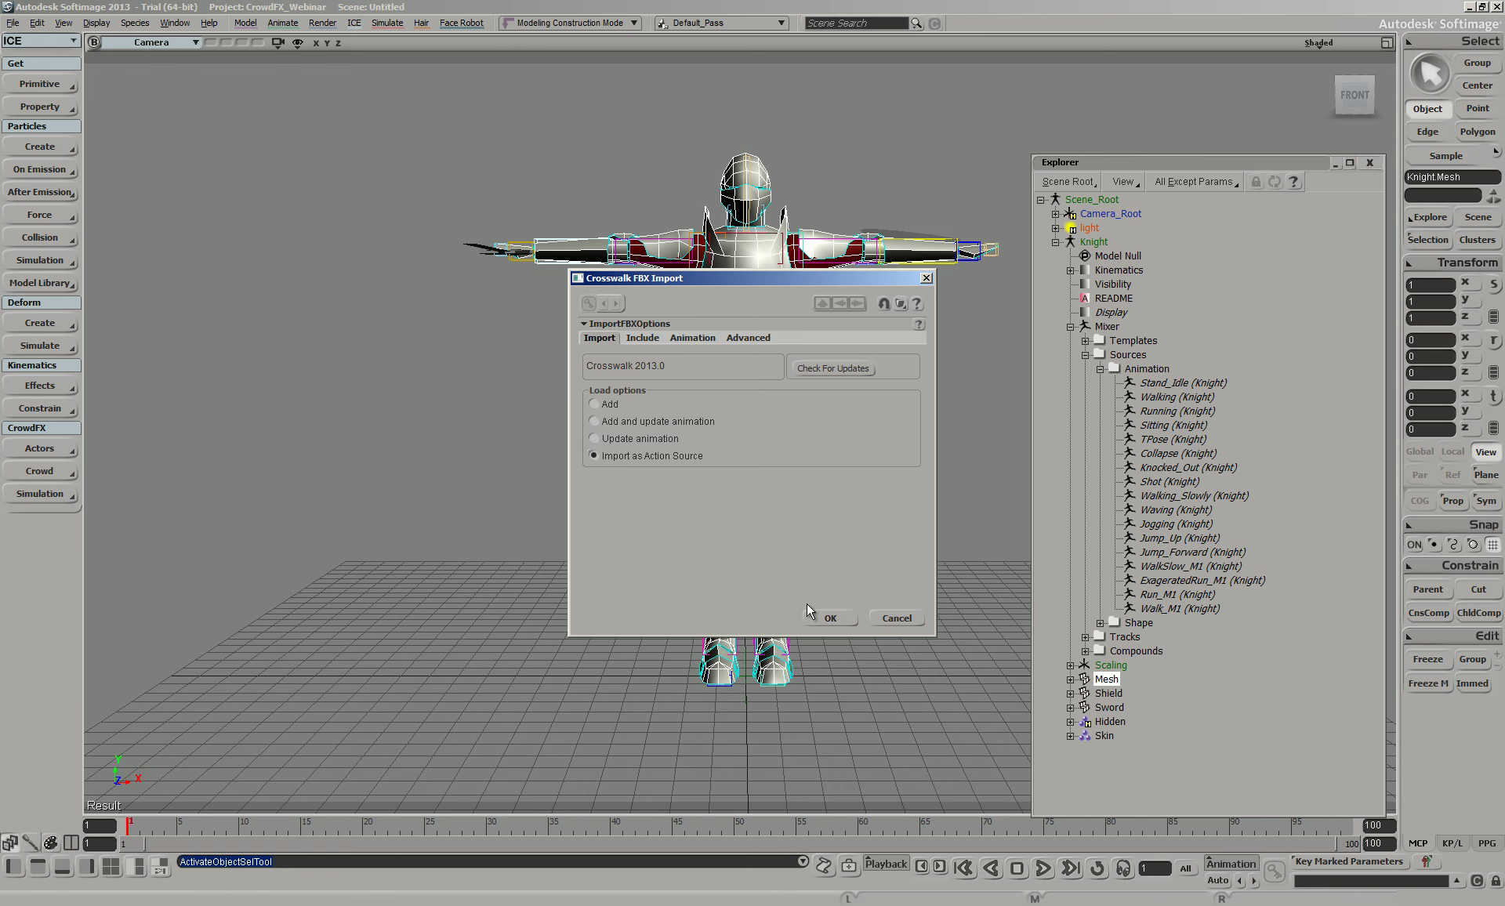
click(829, 620)
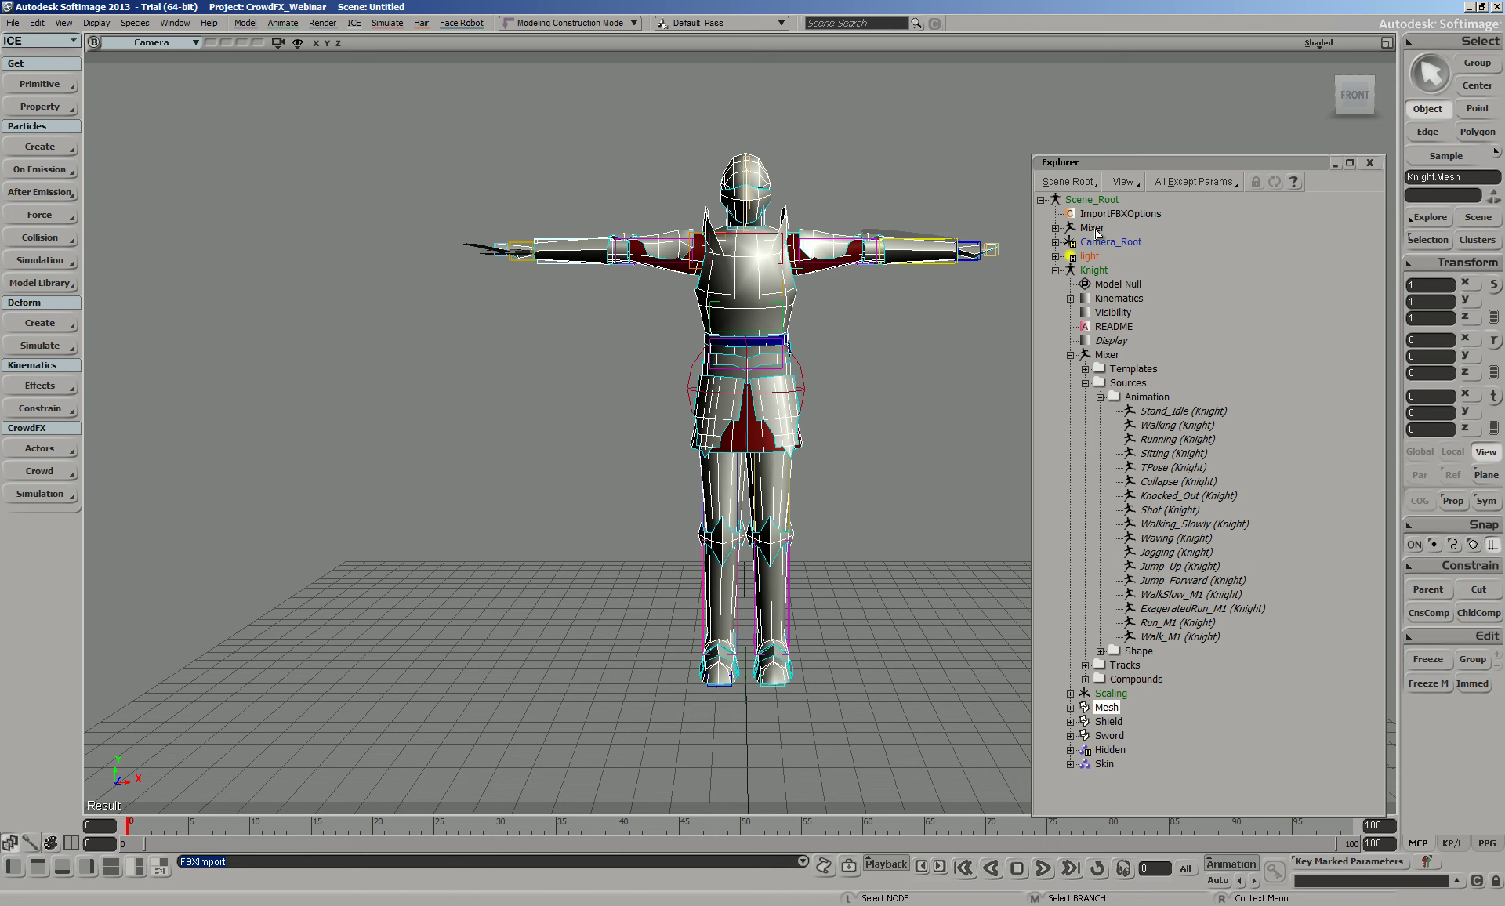
Locate the imported StandAroundScratchingEtc_M action in the scene root's mixer sources and transfer it to the Knight model
click(1056, 228)
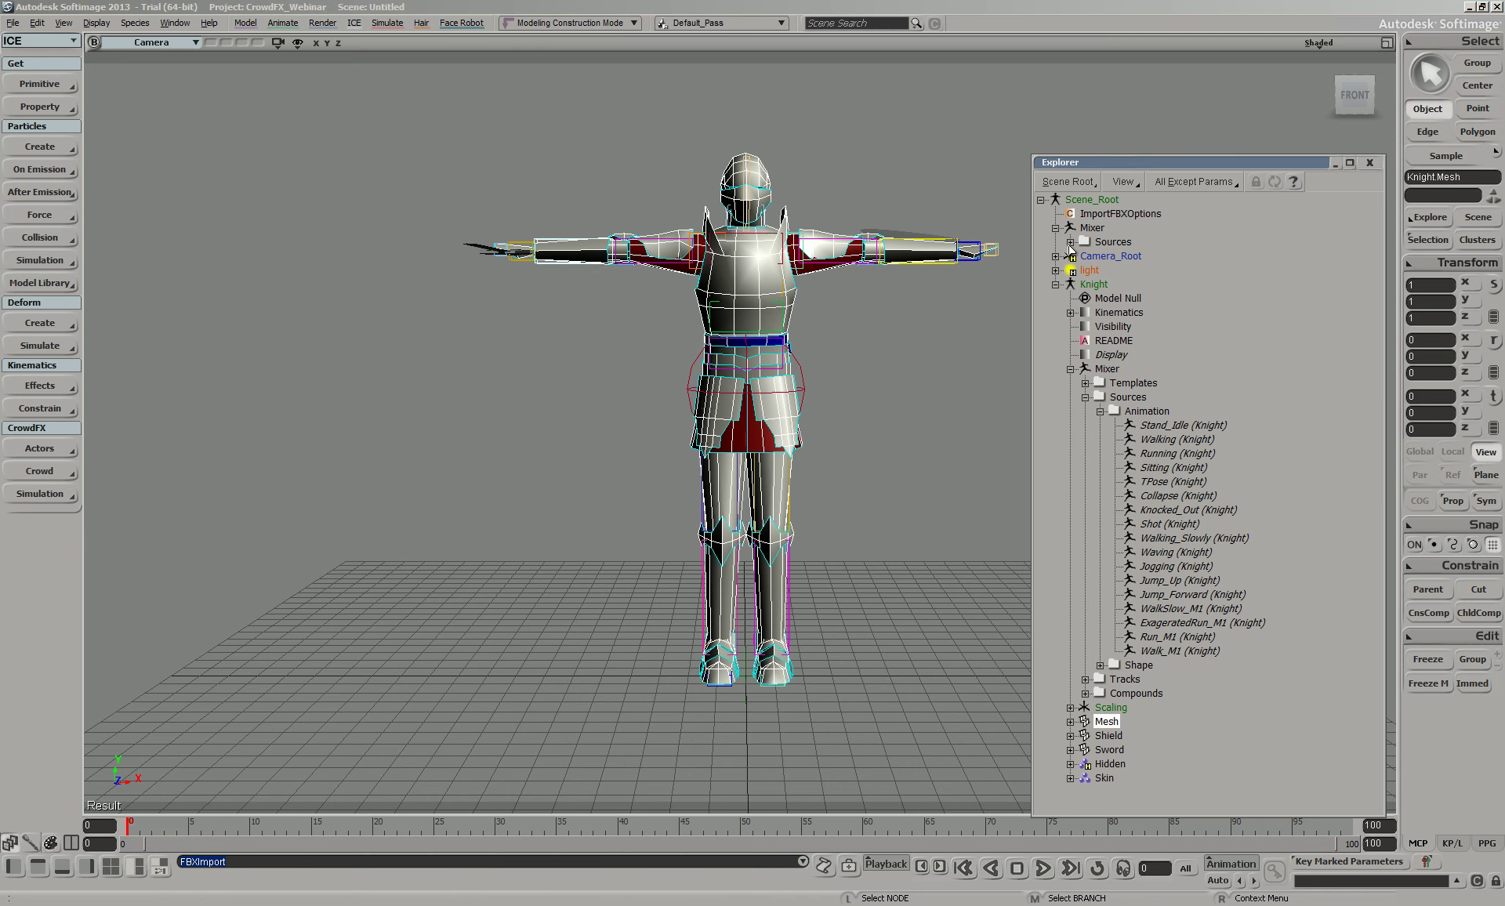
click(1071, 242)
click(1086, 257)
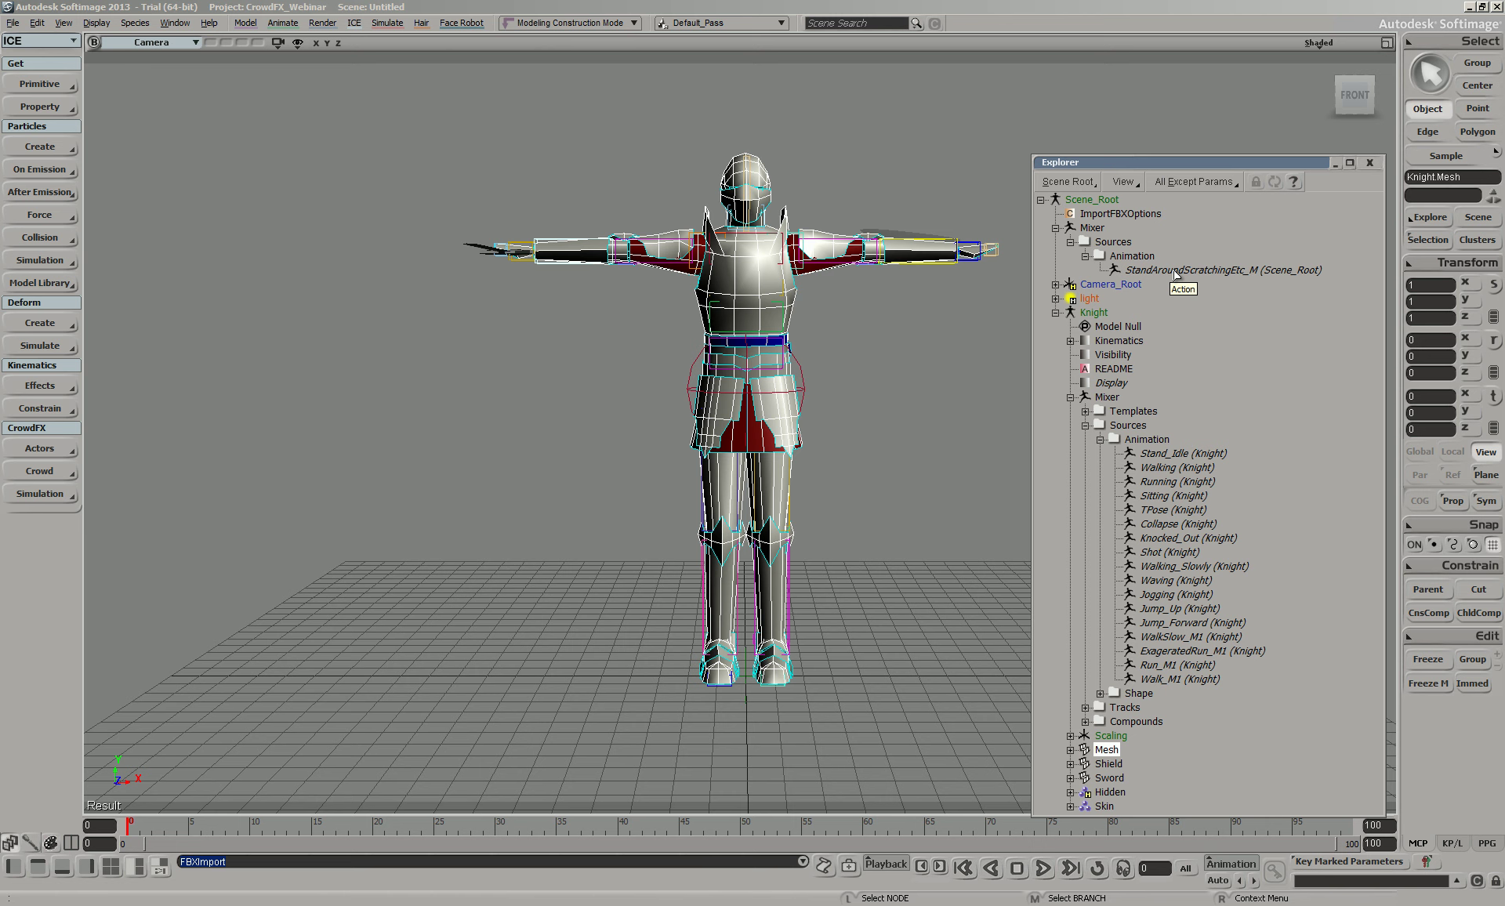
click(1174, 271)
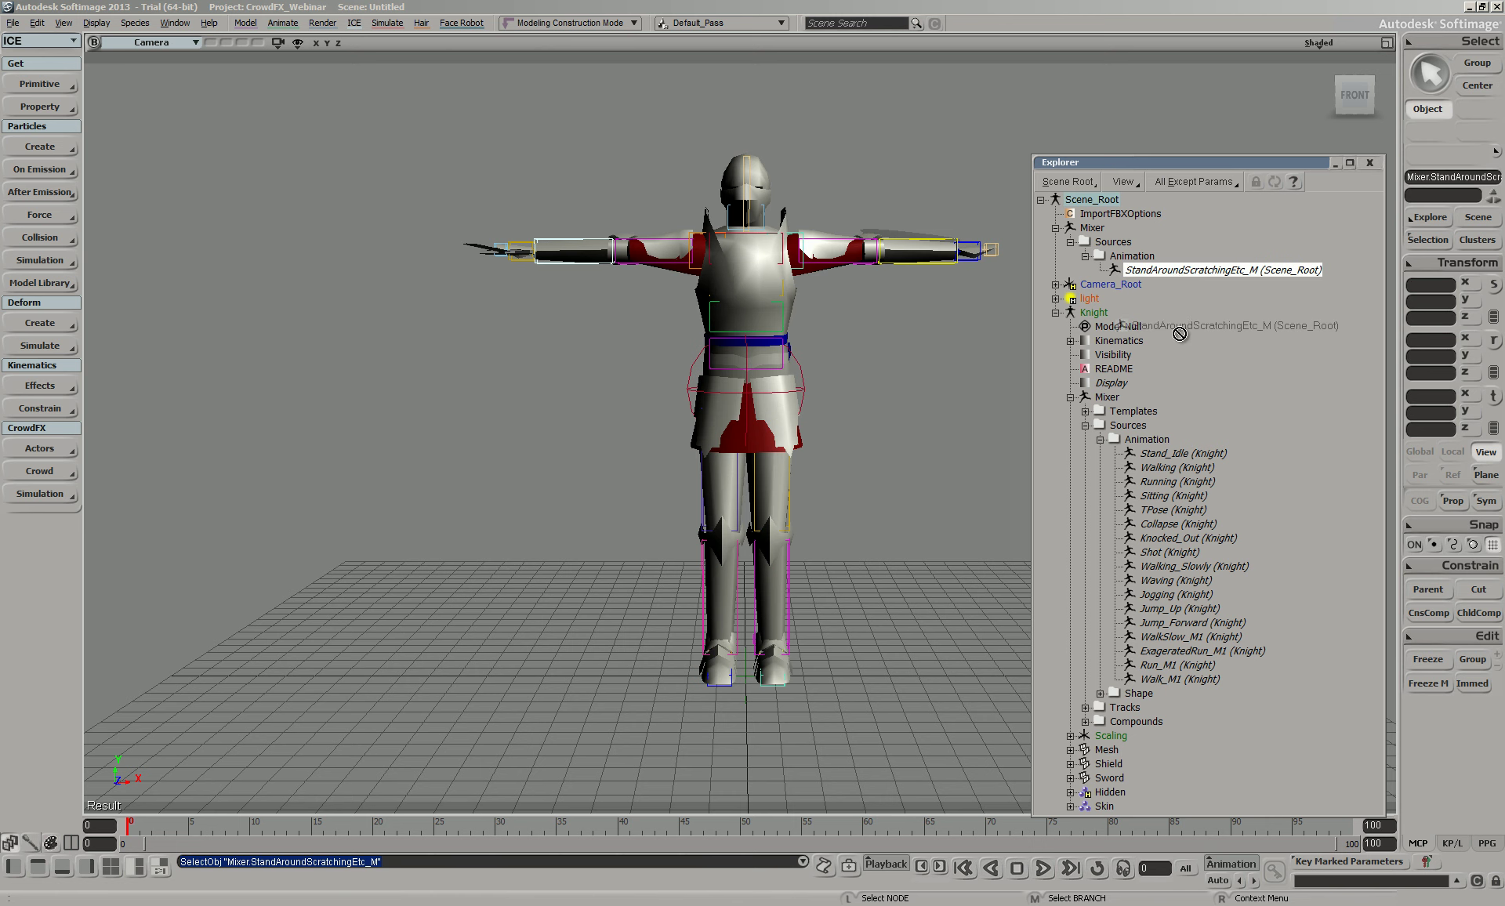
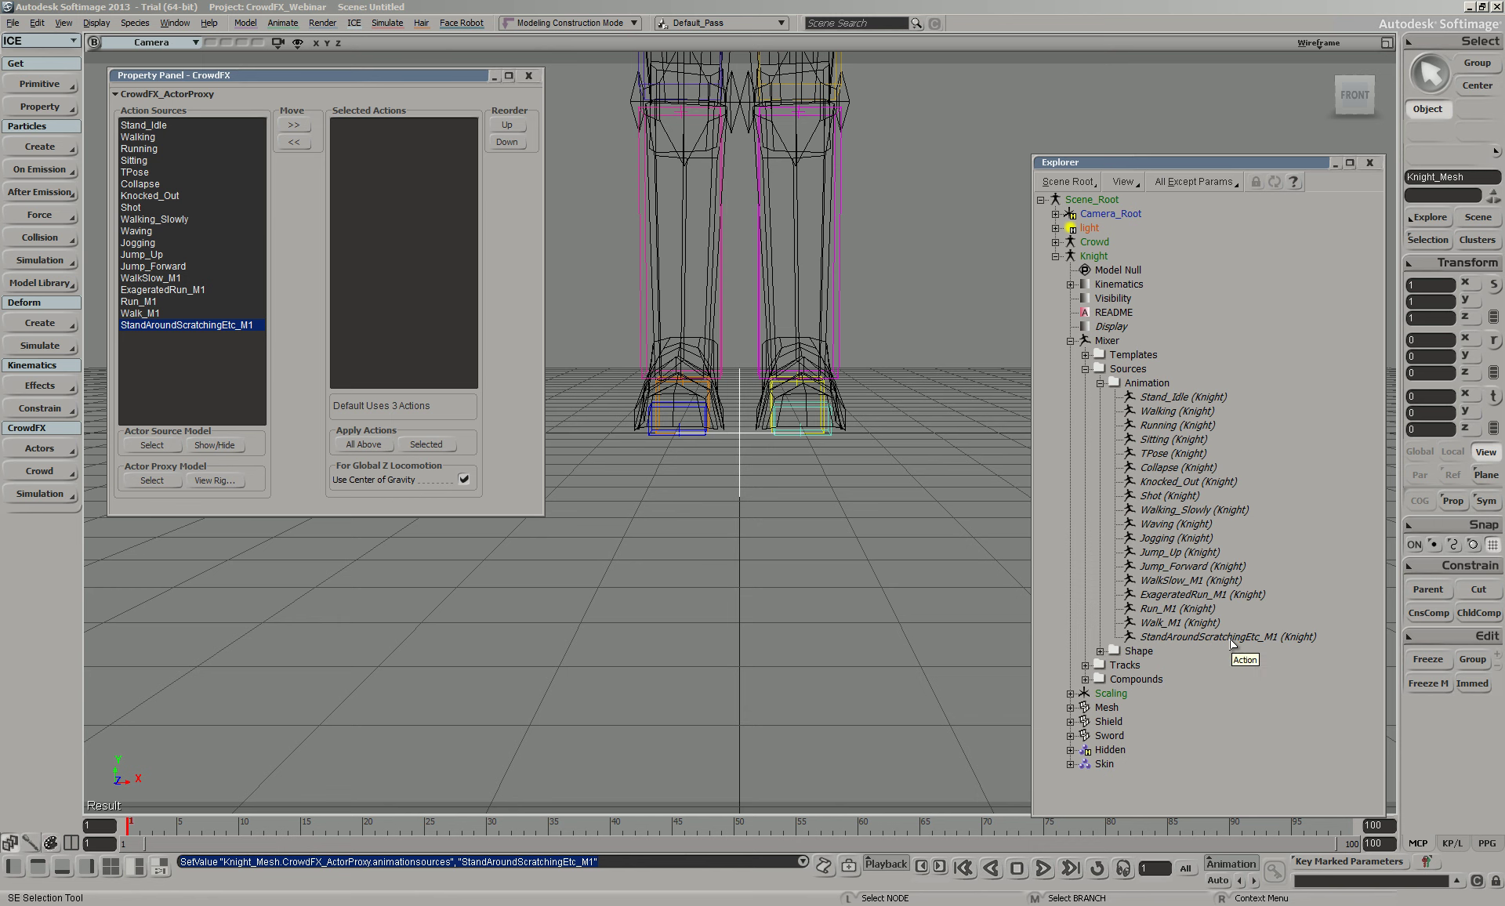
Apply the StandAroundScratchingEtc_M1 action from the Knight's animation sources to the character
click(1229, 637)
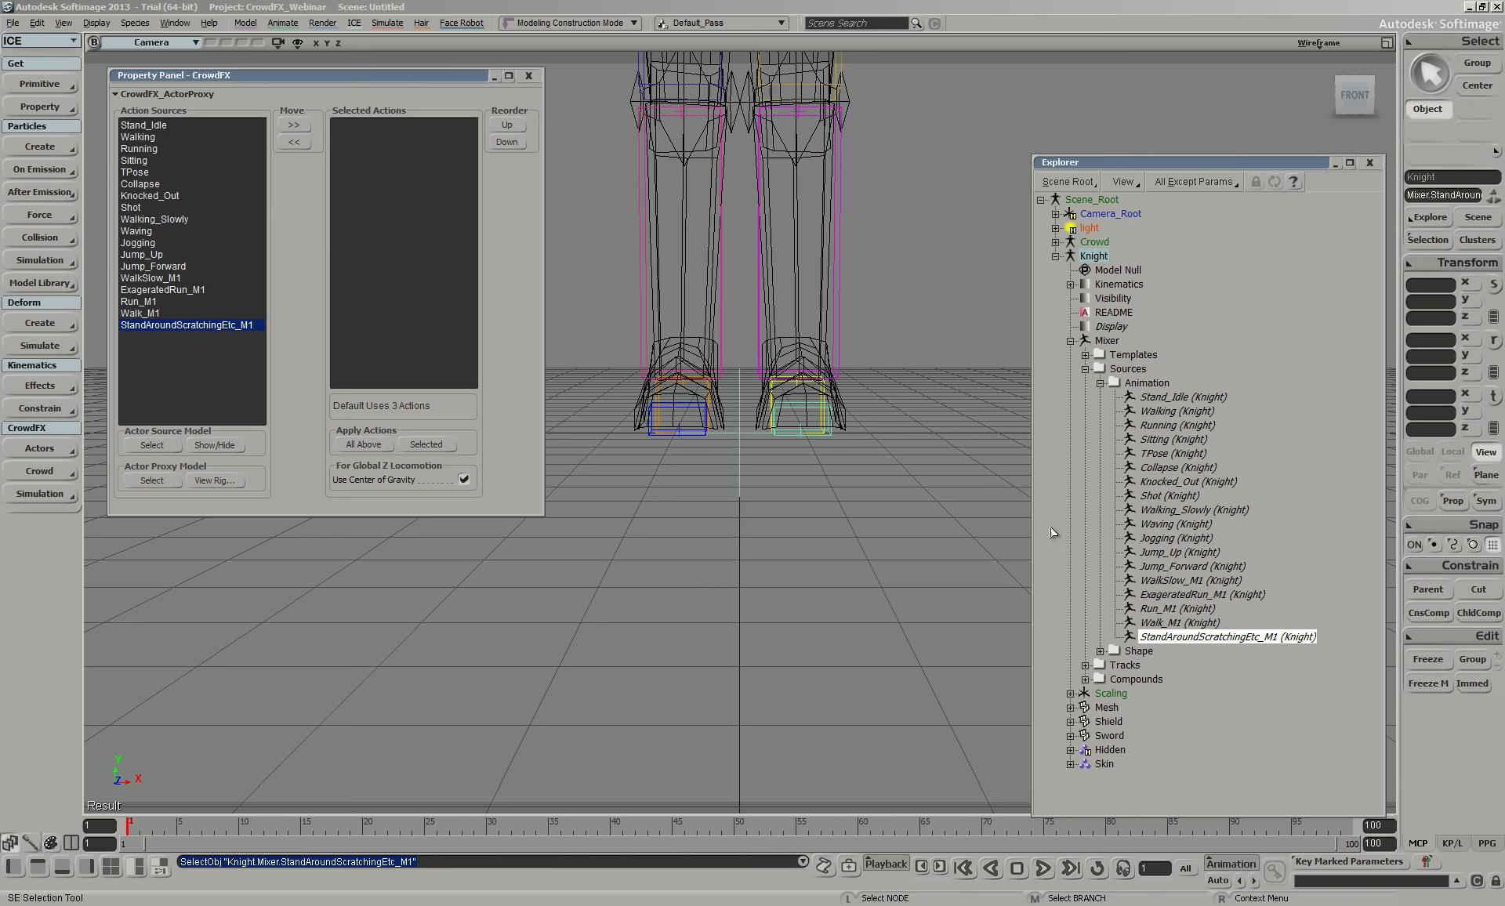
key(2)
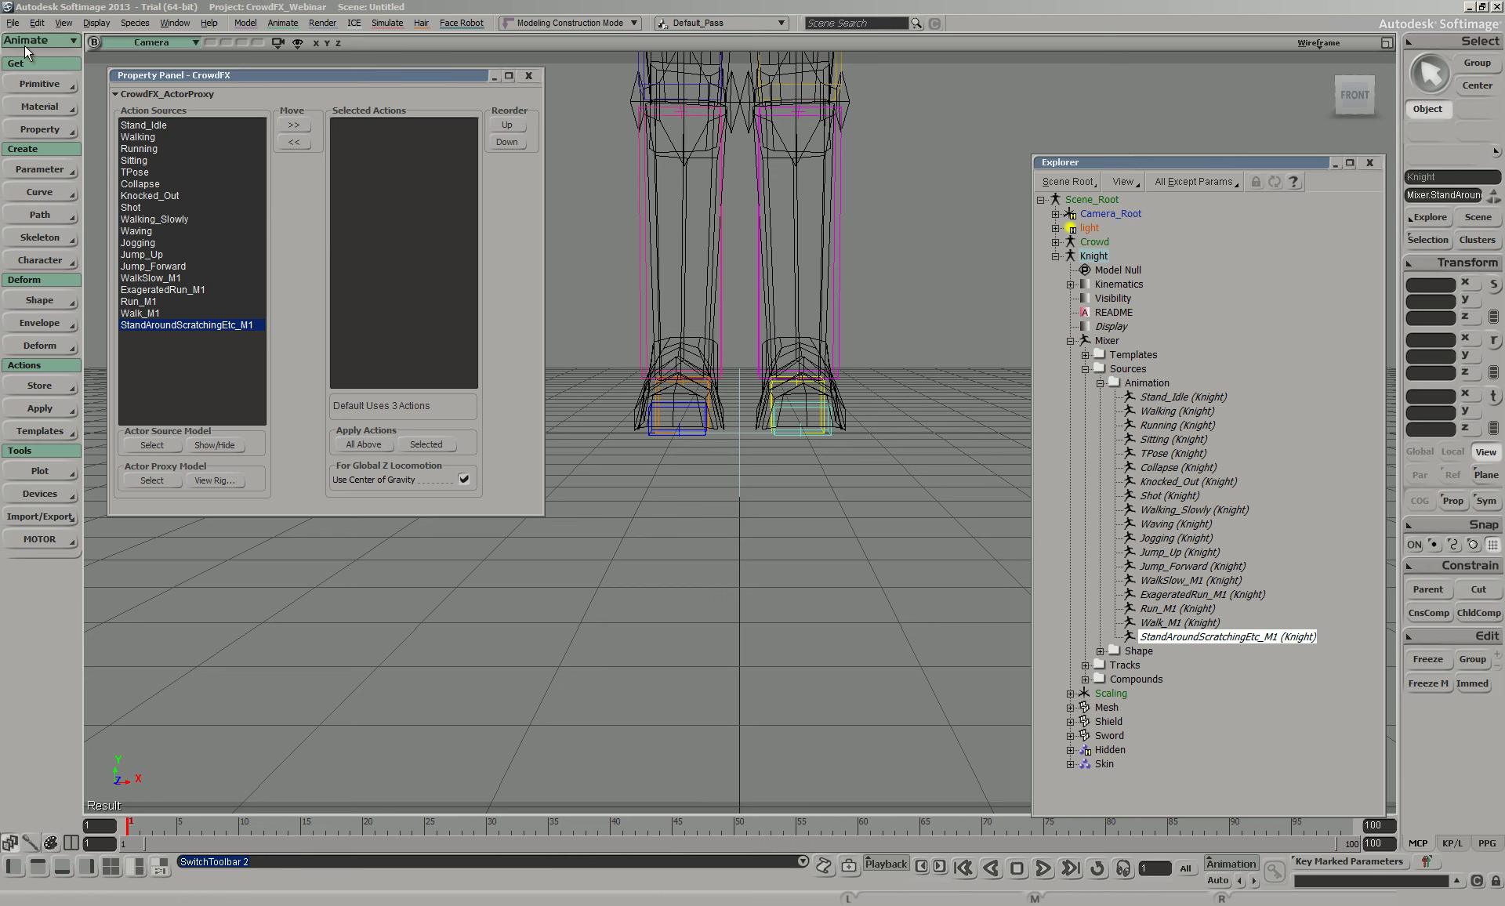
click(40, 406)
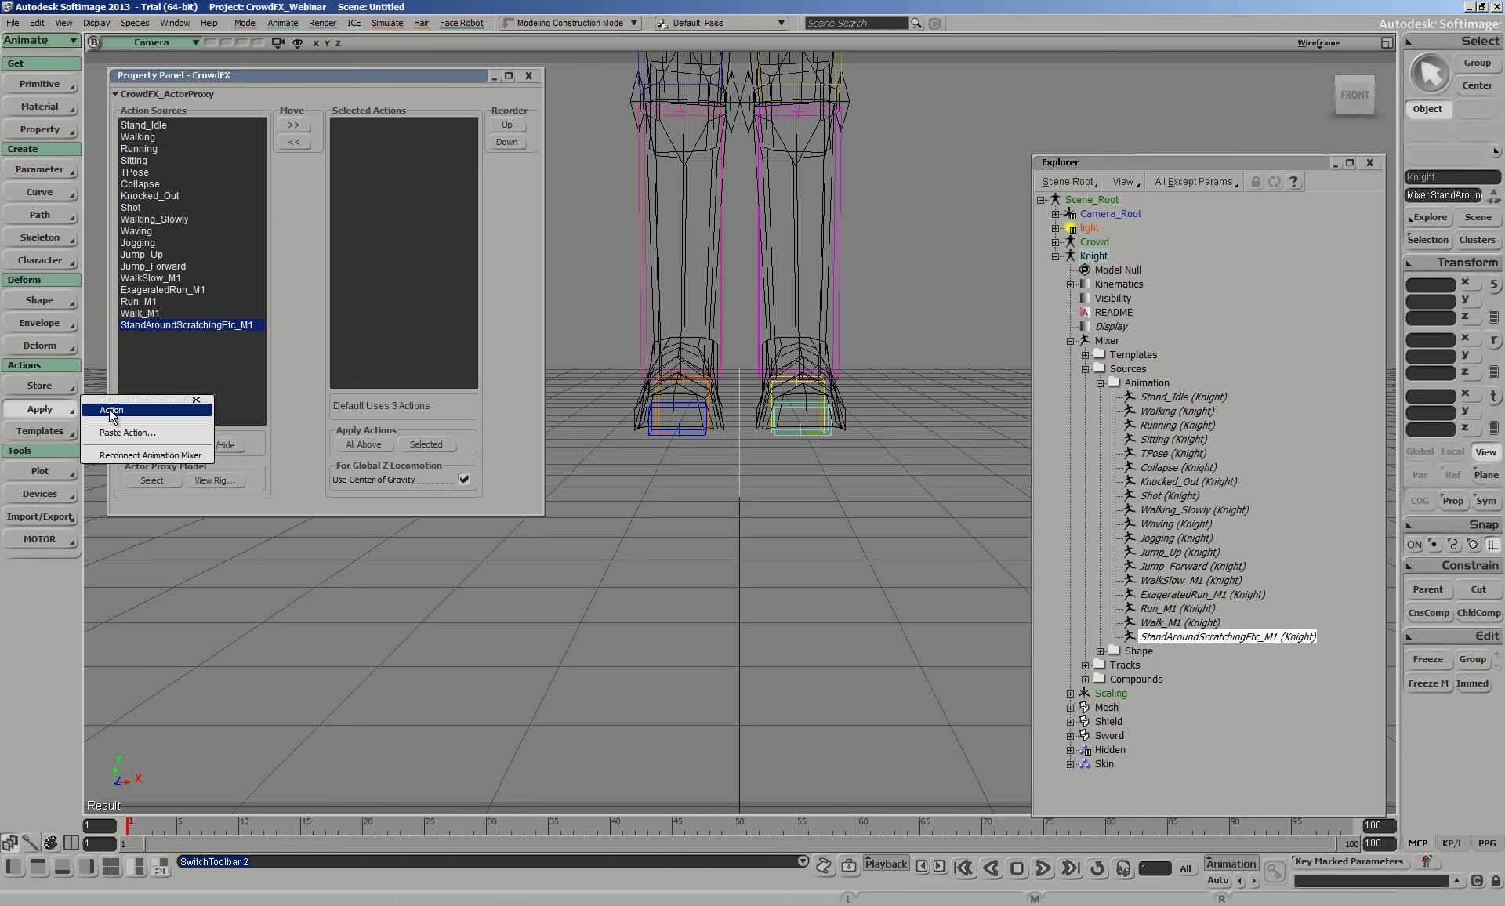
click(111, 409)
Deselect everything, show the whole knight in Shaded display, and play the applied motion
click(700, 574)
scroll(712, 547, down, 5)
key(a)
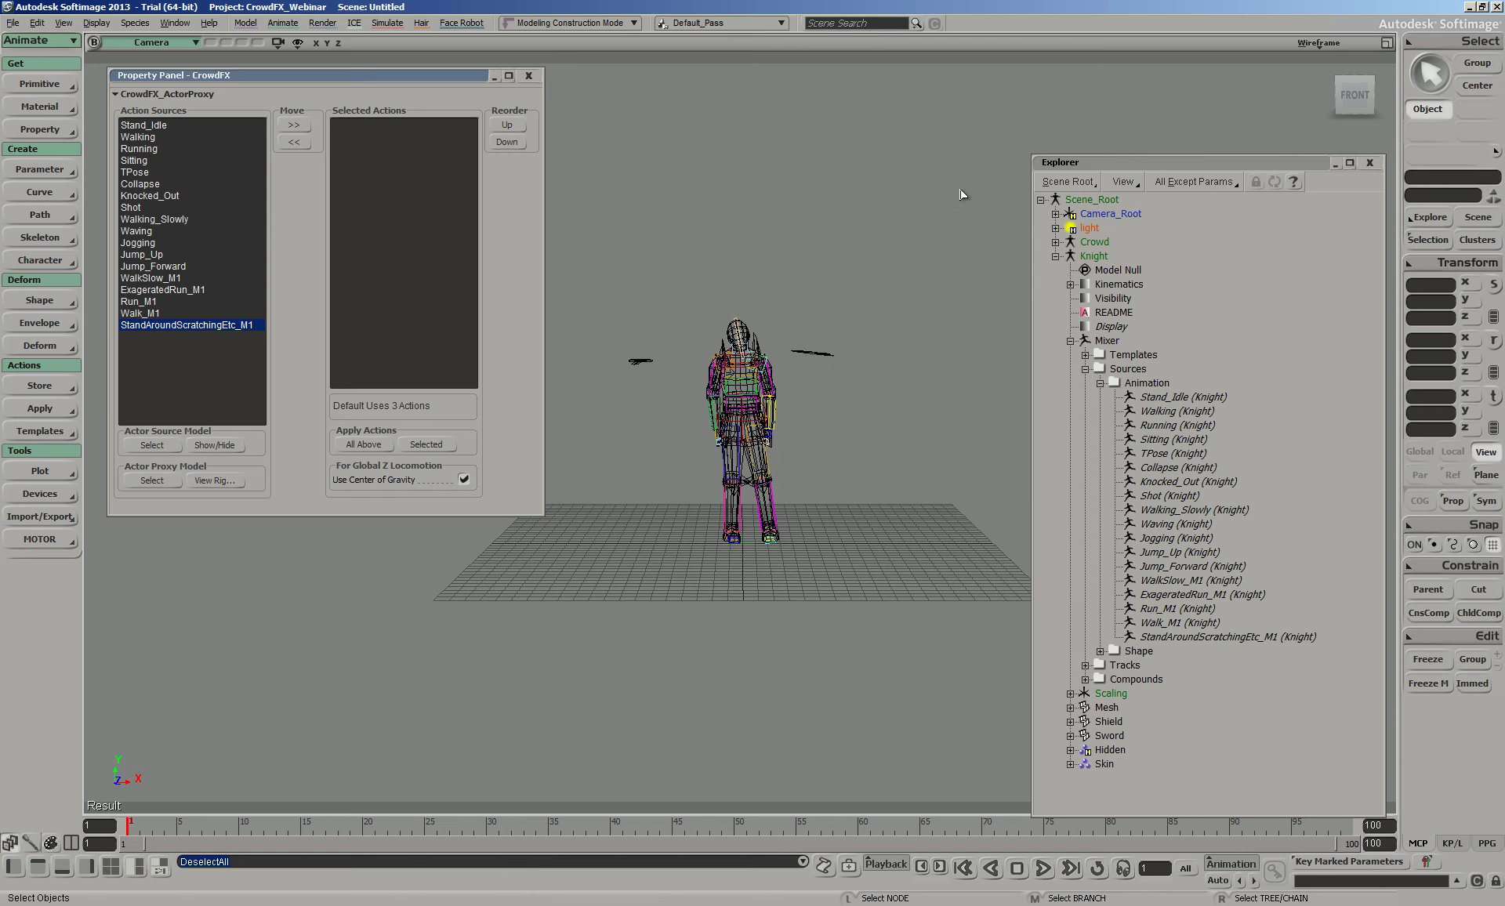
click(1301, 43)
click(1252, 288)
scroll(880, 379, up, 3)
click(1046, 869)
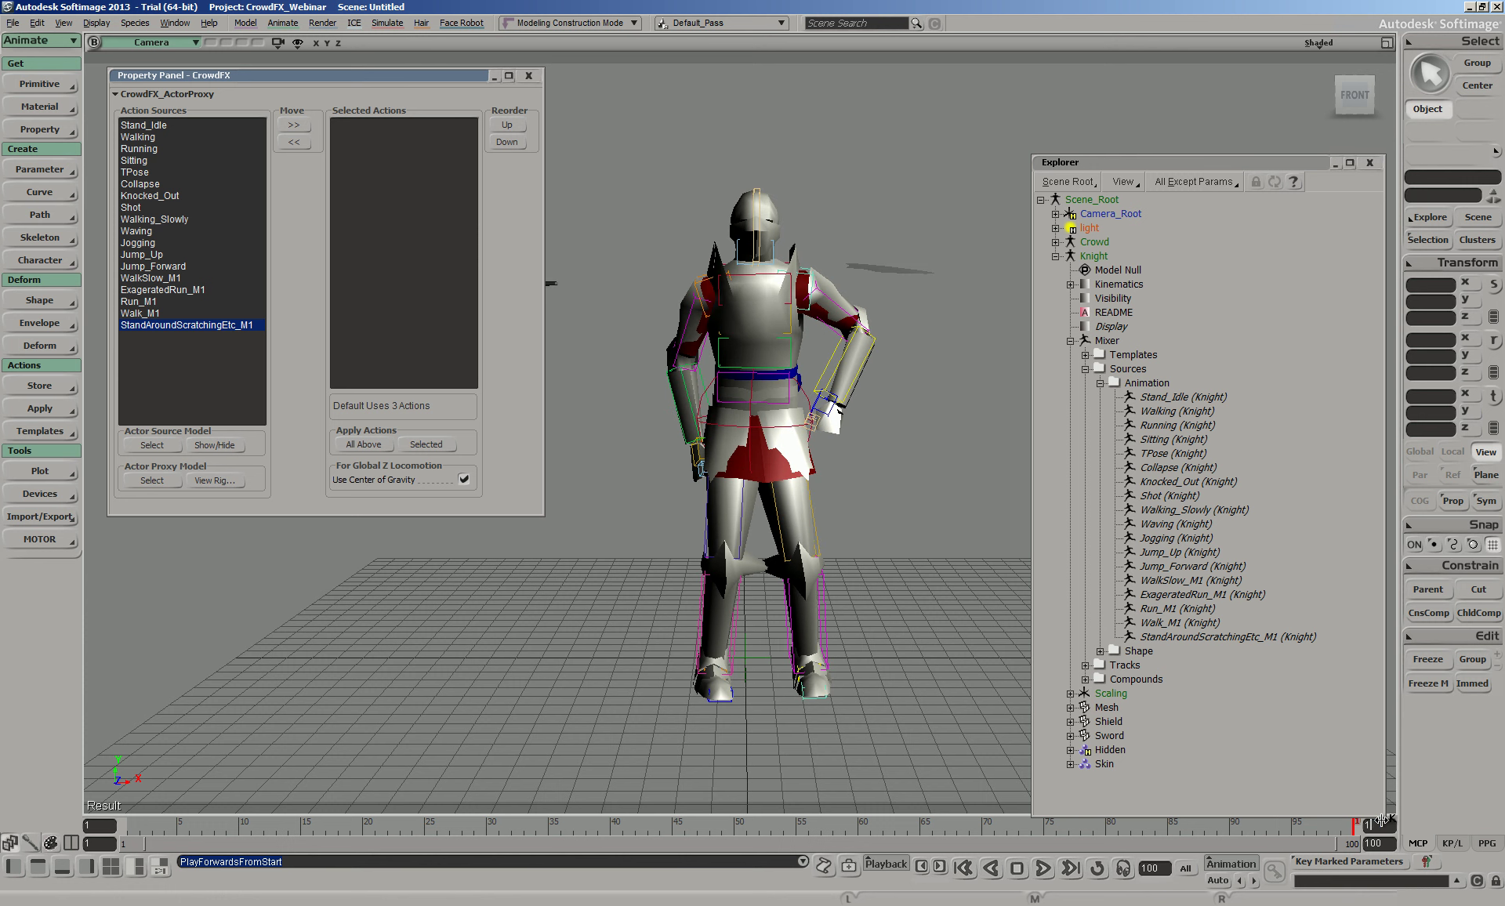
Extend the playback range to frame 1000 and play the knight's full motion from the start
key(Return)
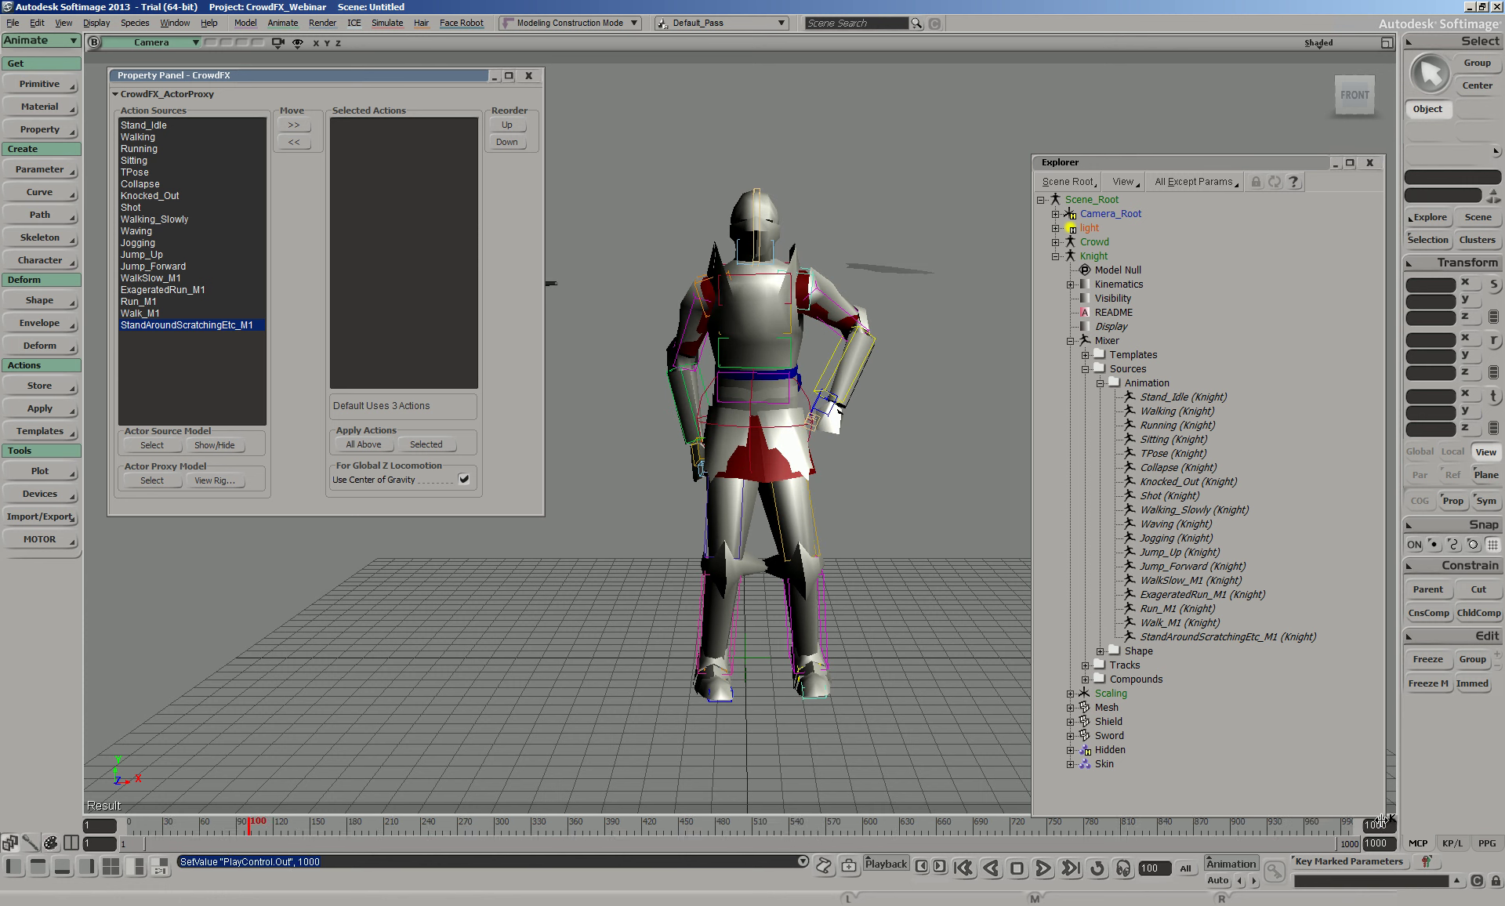
click(1042, 868)
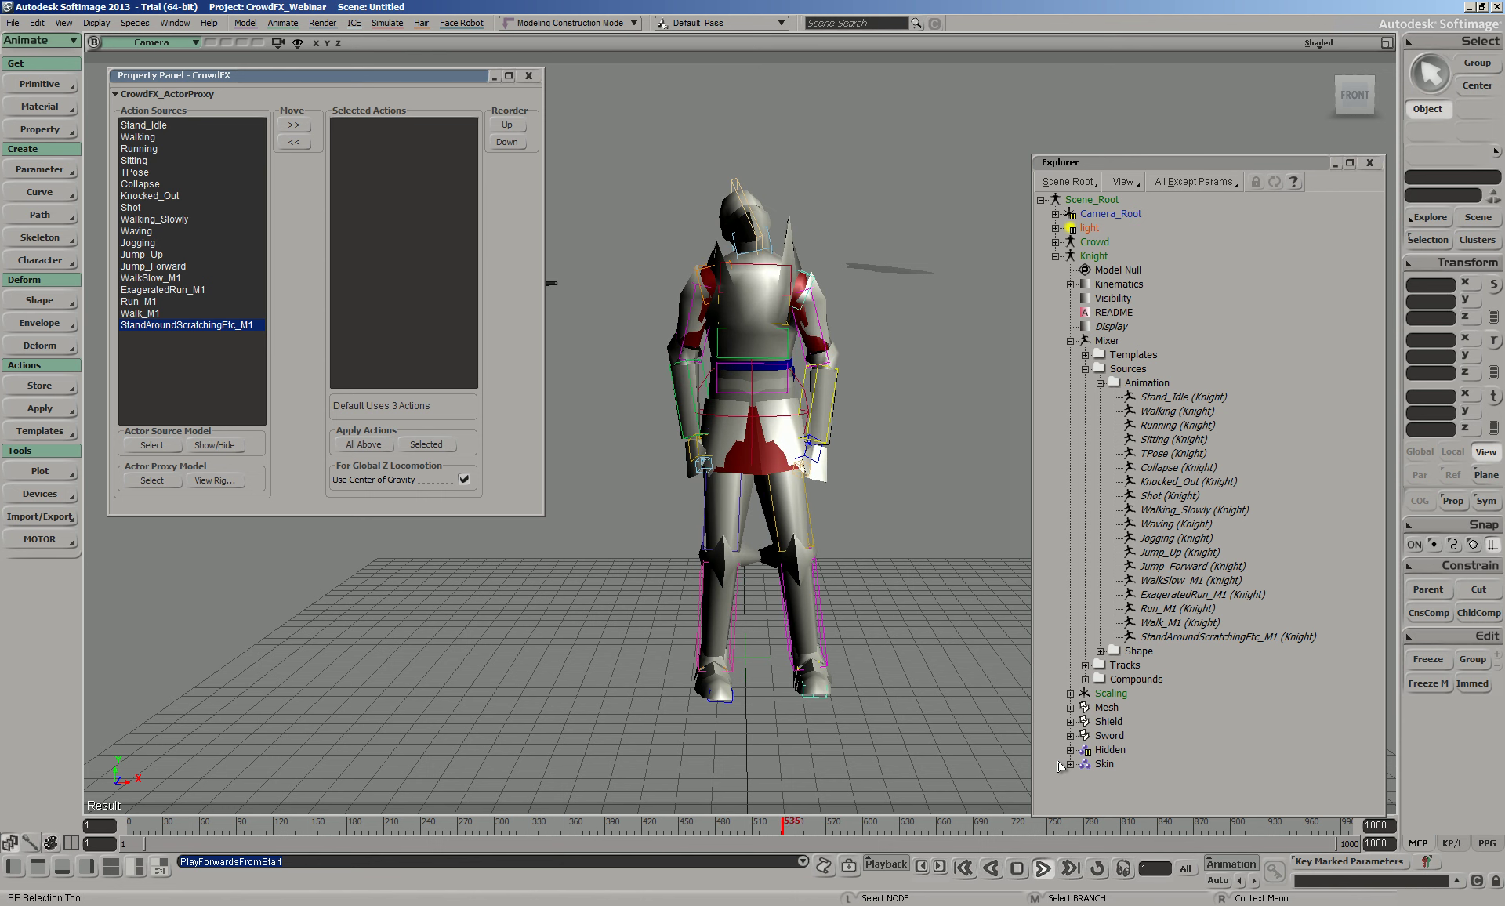
click(1042, 868)
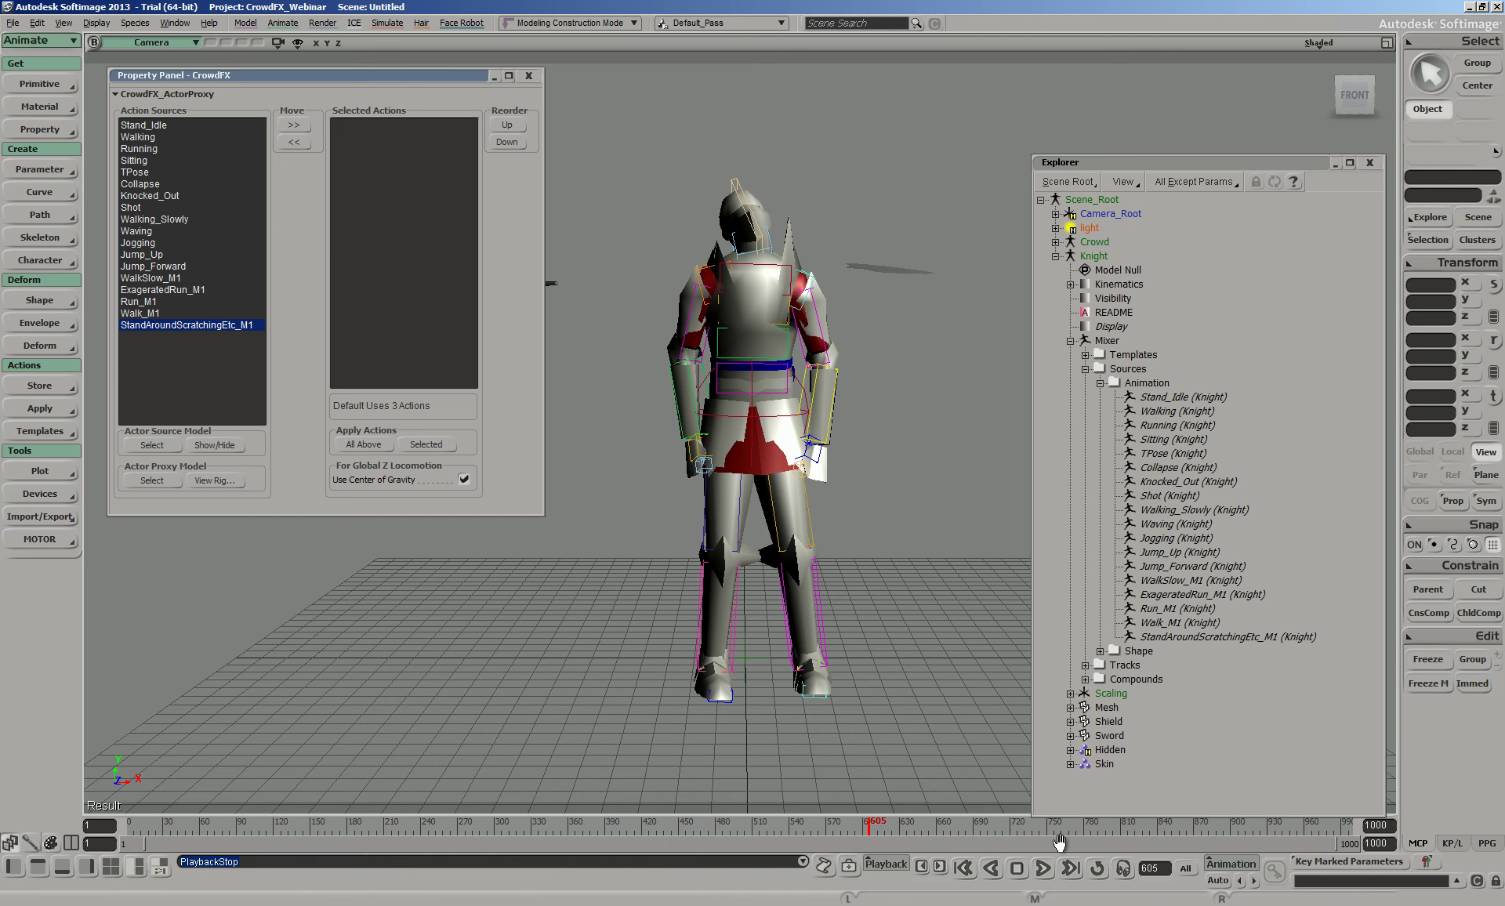
Start a new scene without saving the current one
click(13, 23)
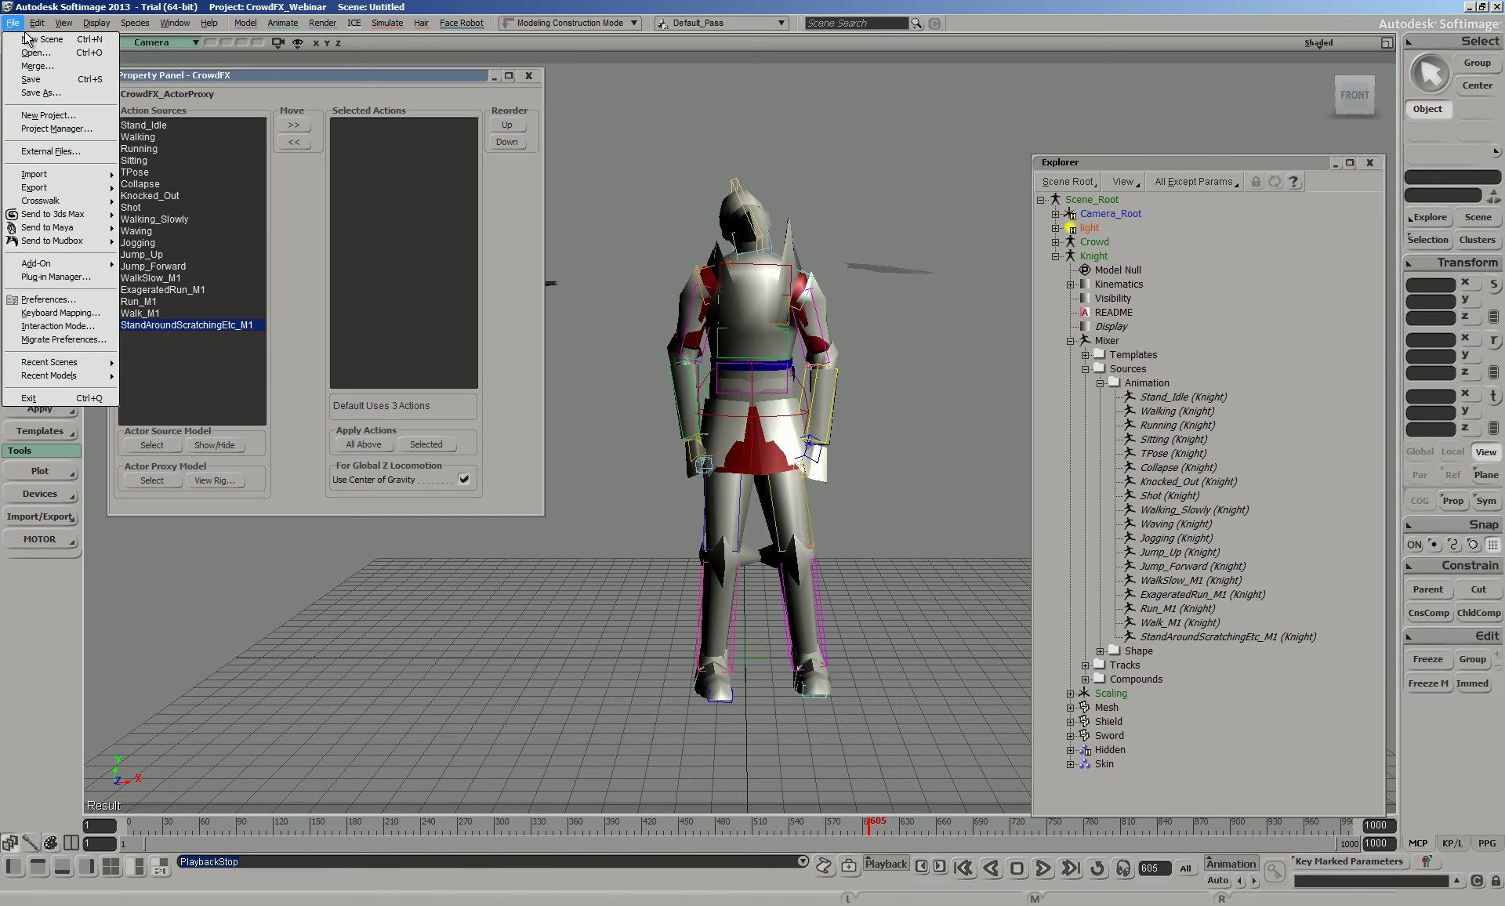
click(30, 39)
click(789, 493)
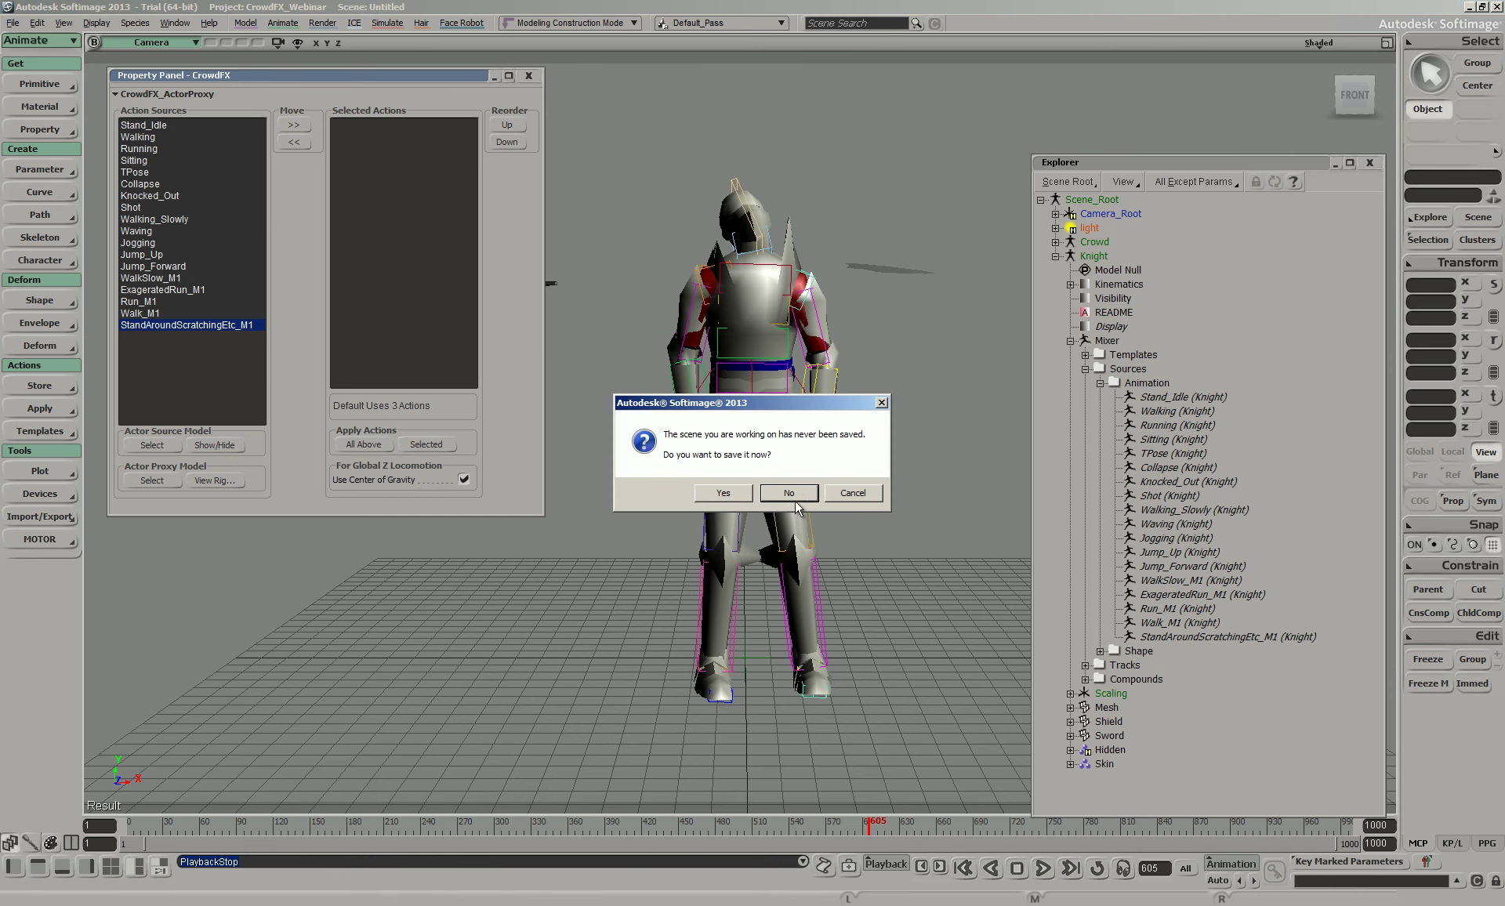
Import Knight.emdl from the project's Models folder as a CrowdFX actor
key(4)
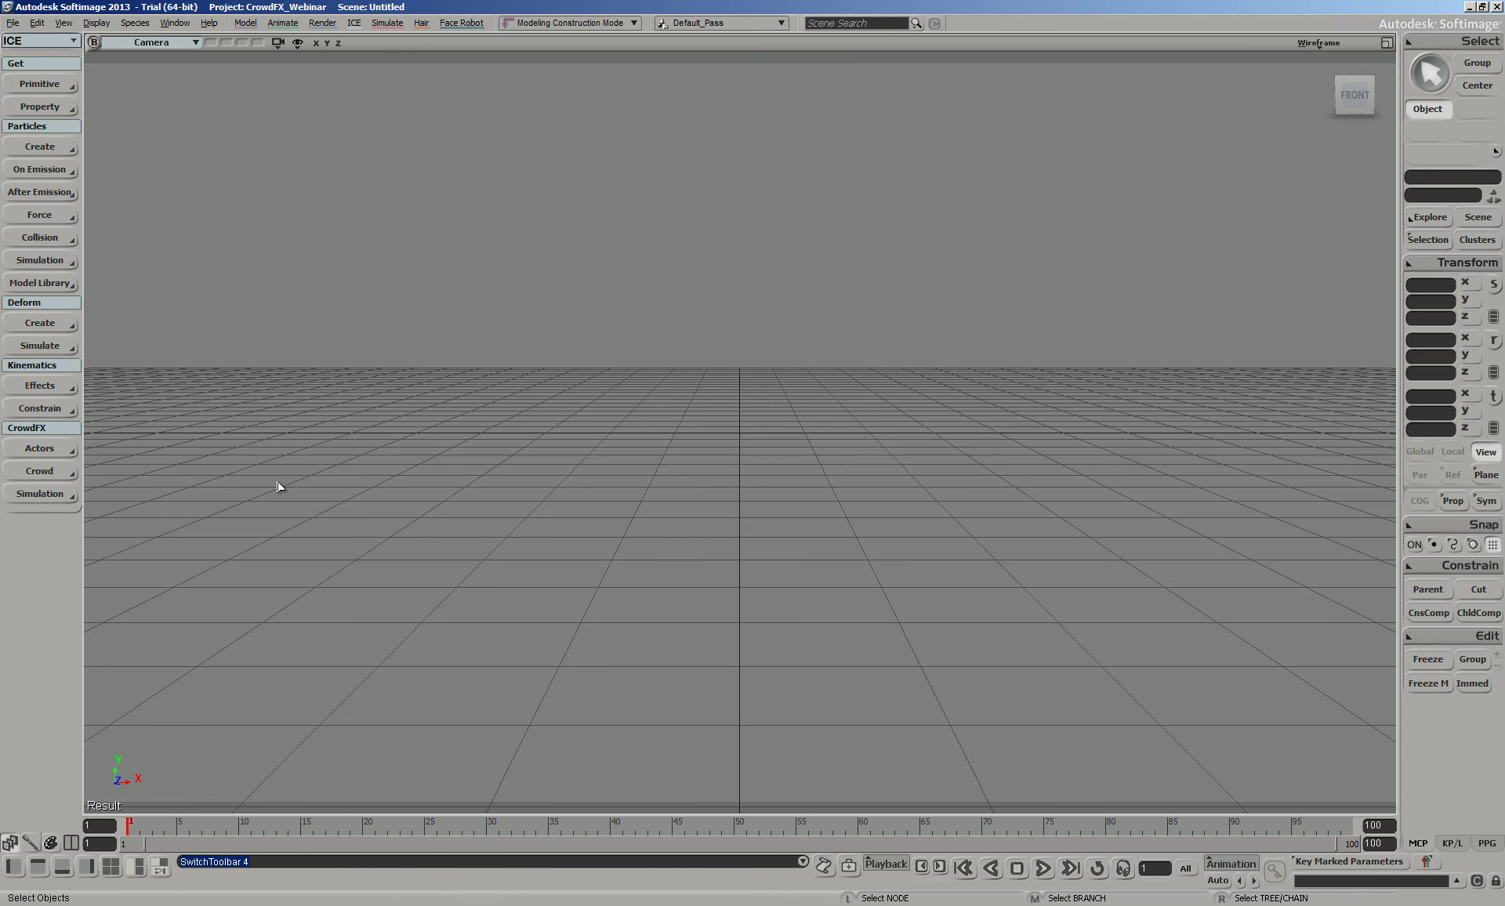
click(39, 449)
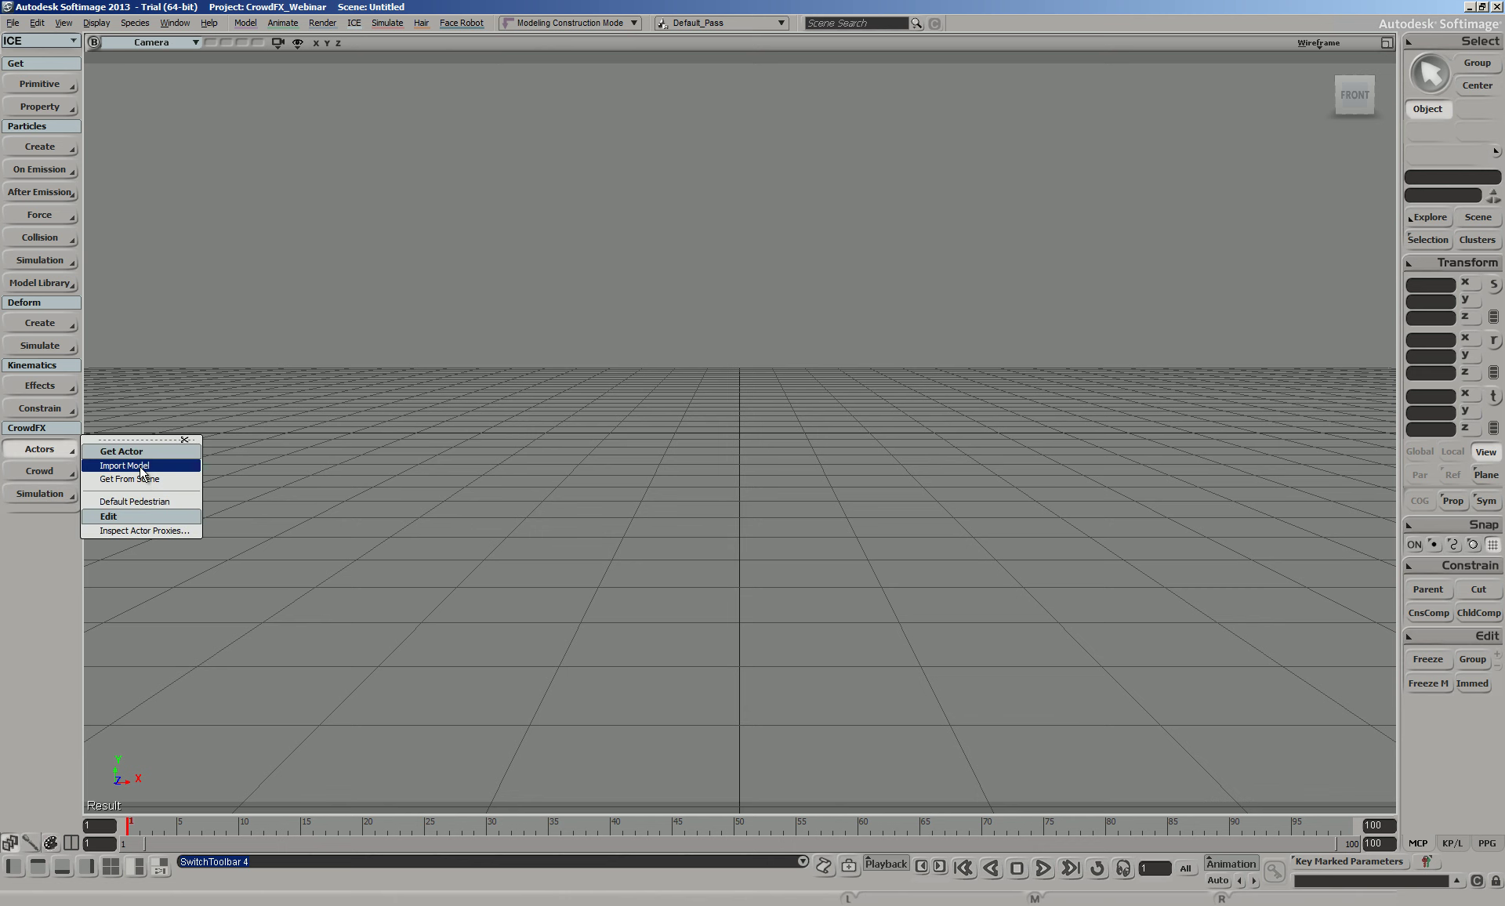
click(140, 466)
click(651, 366)
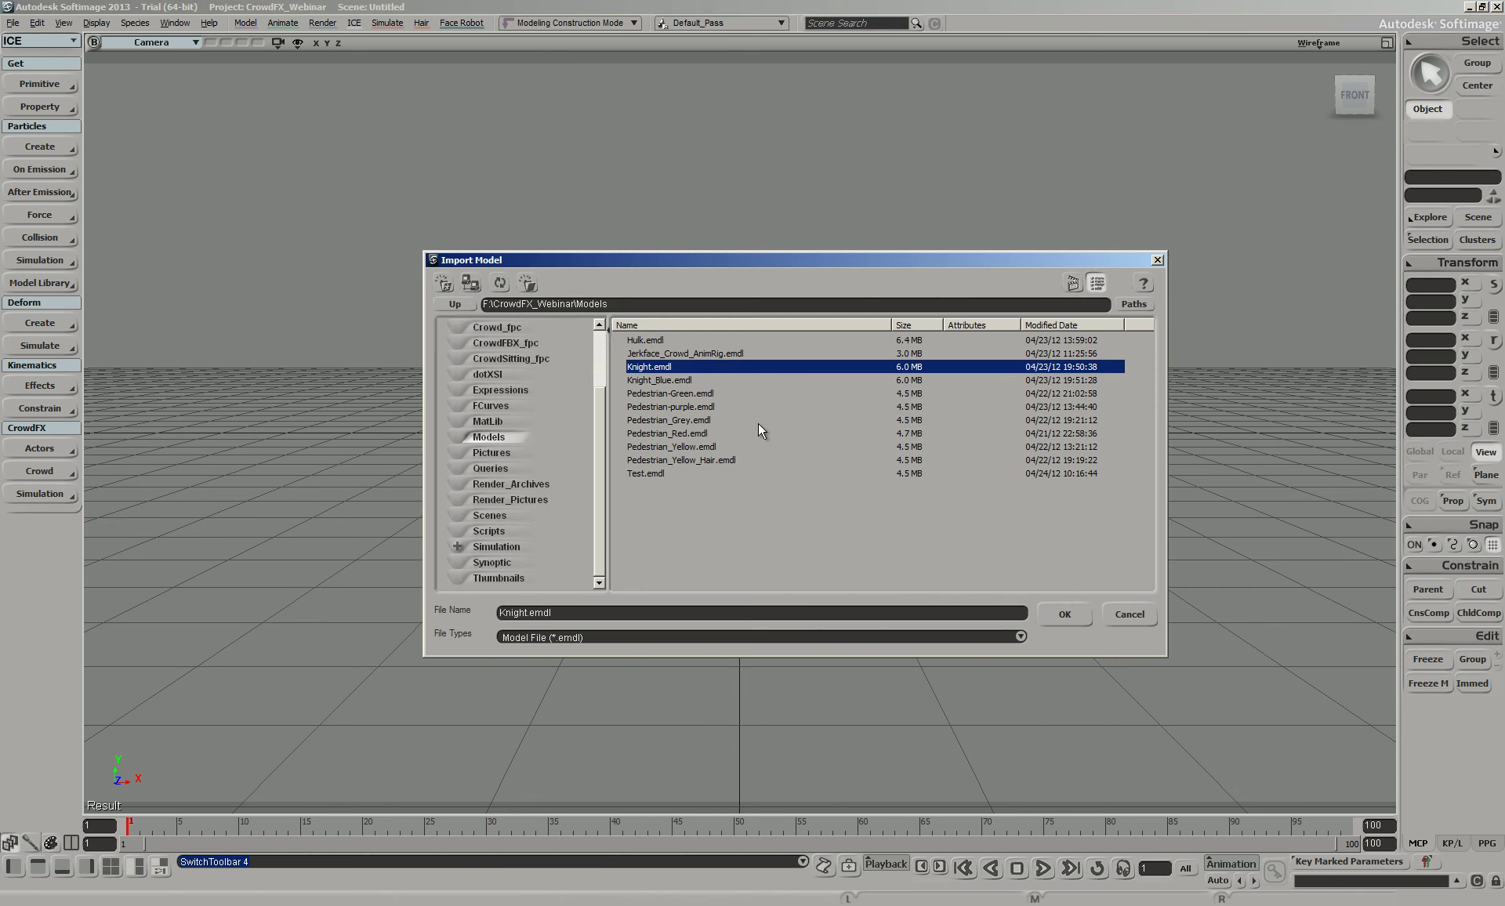
click(1064, 615)
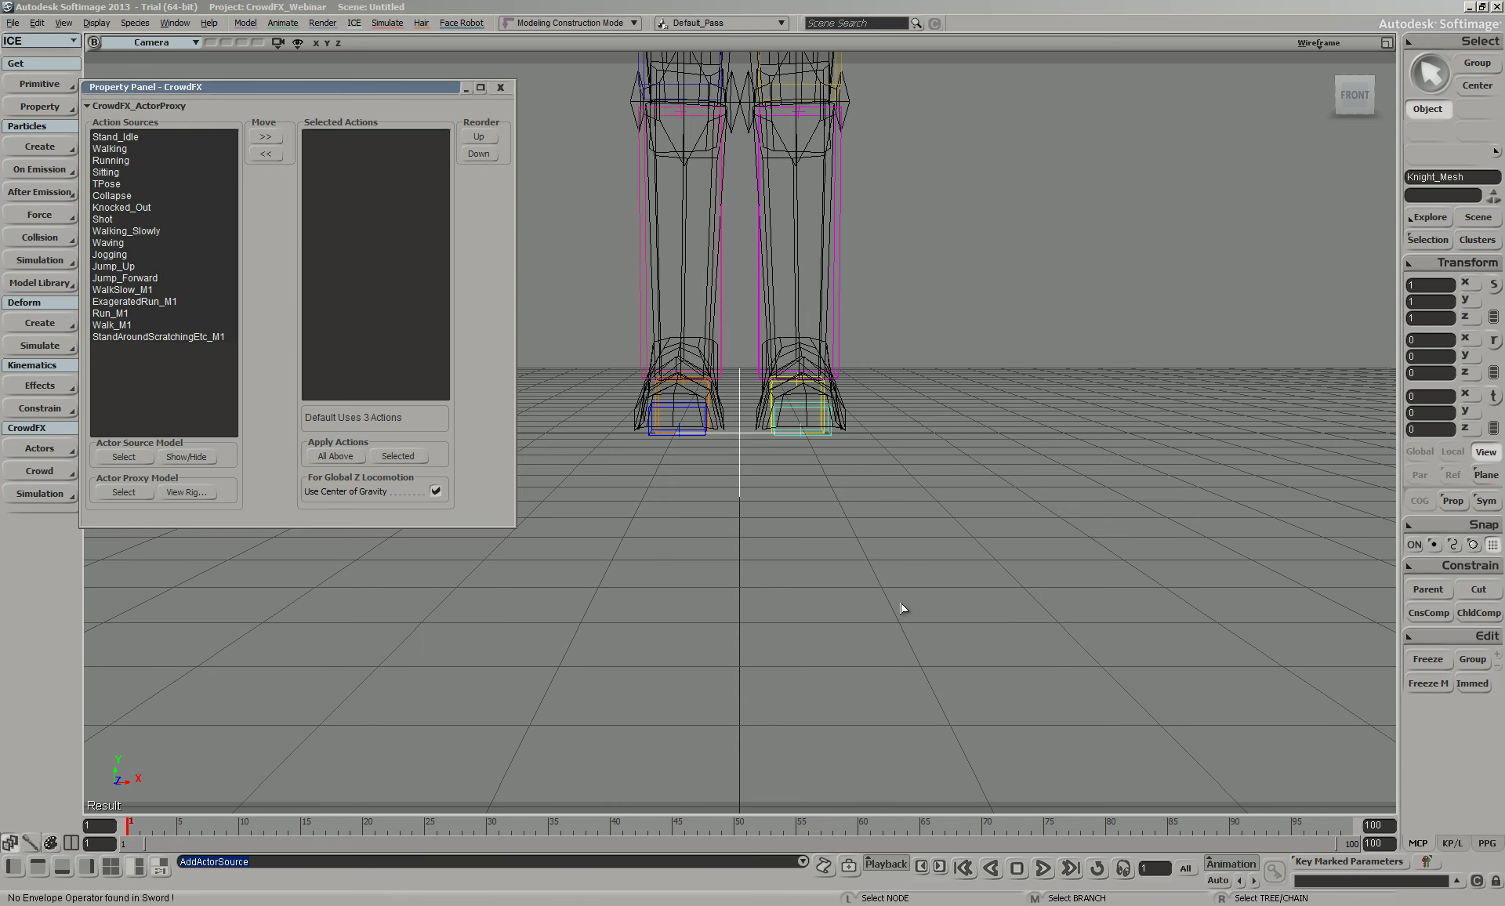
Add Stand_Idle, Walking and Running to the knight's selected actions, apply all of them, and close the actor proxy properties
drag(122, 140, 124, 162)
click(266, 136)
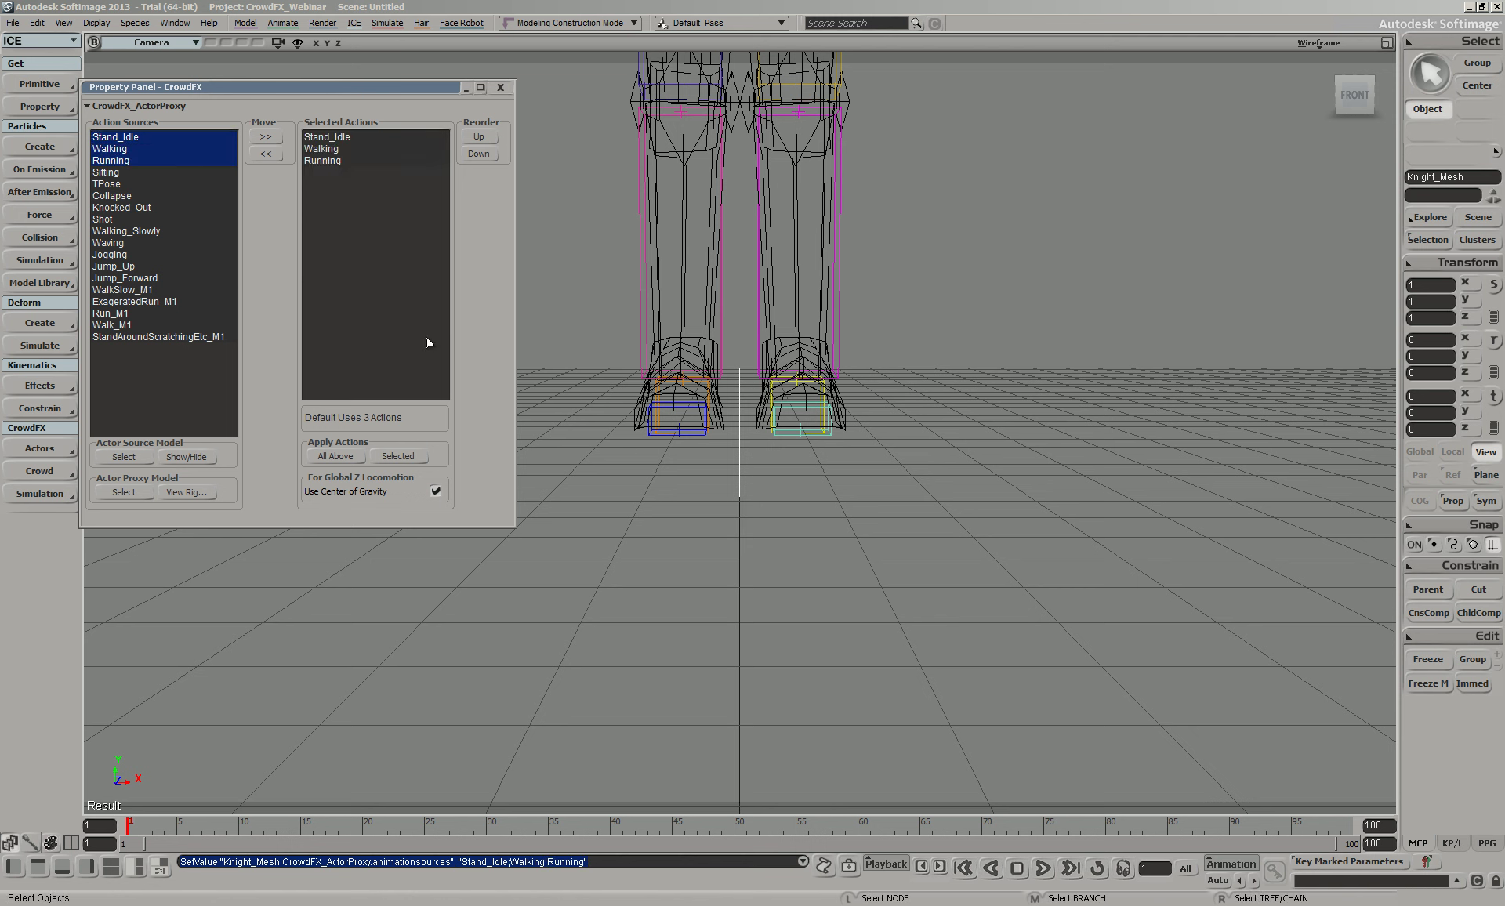
click(336, 456)
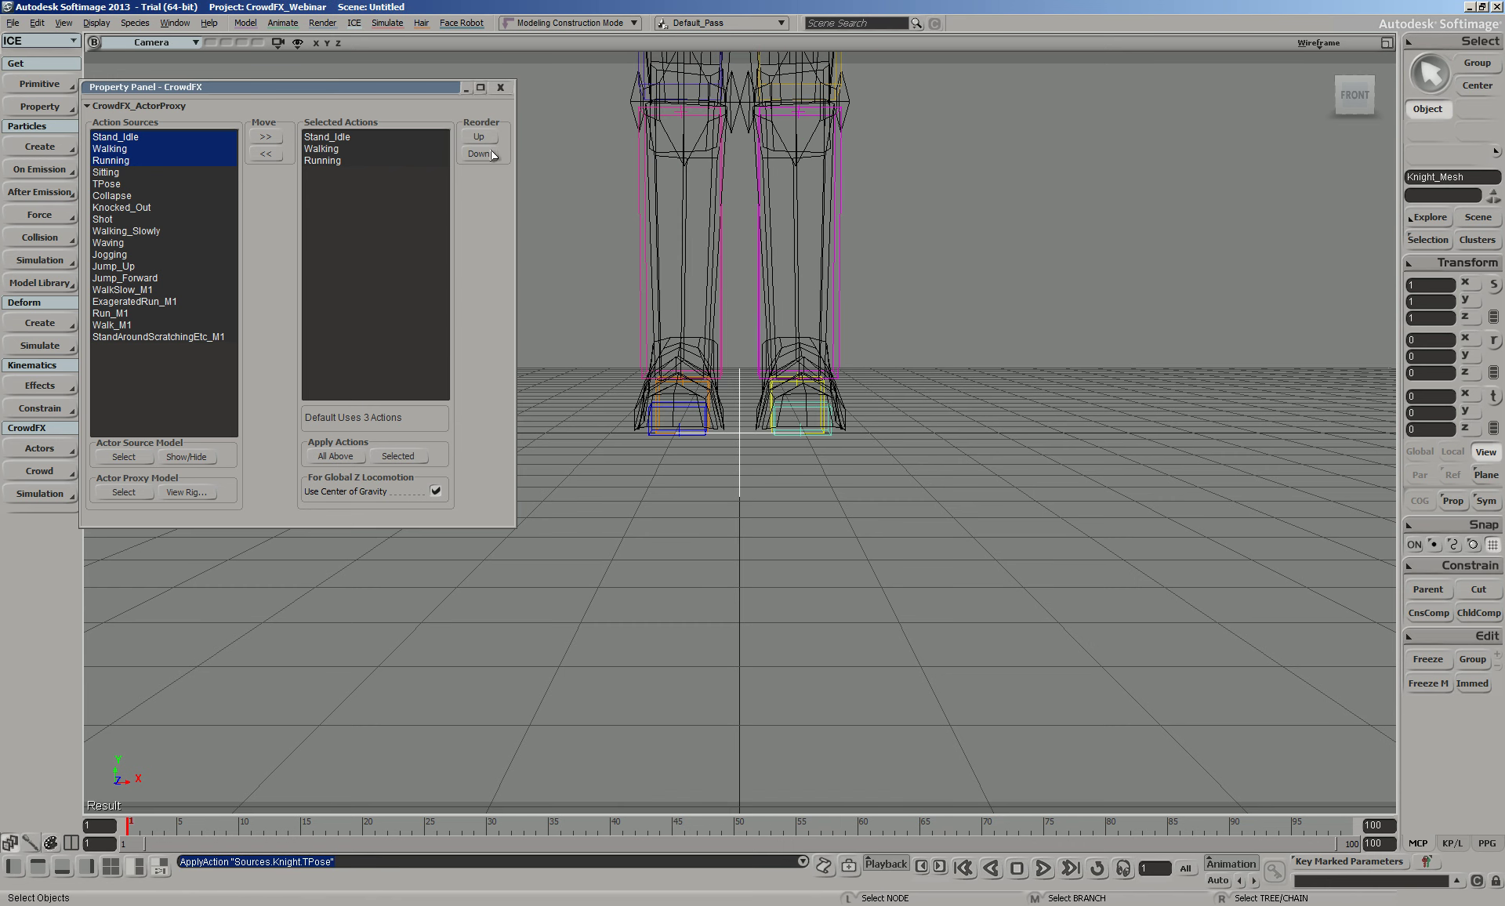
click(500, 87)
Switch the camera view to Shaded display and create a Pedestrian Crowd from the knight actor
scroll(1009, 384, down, 4)
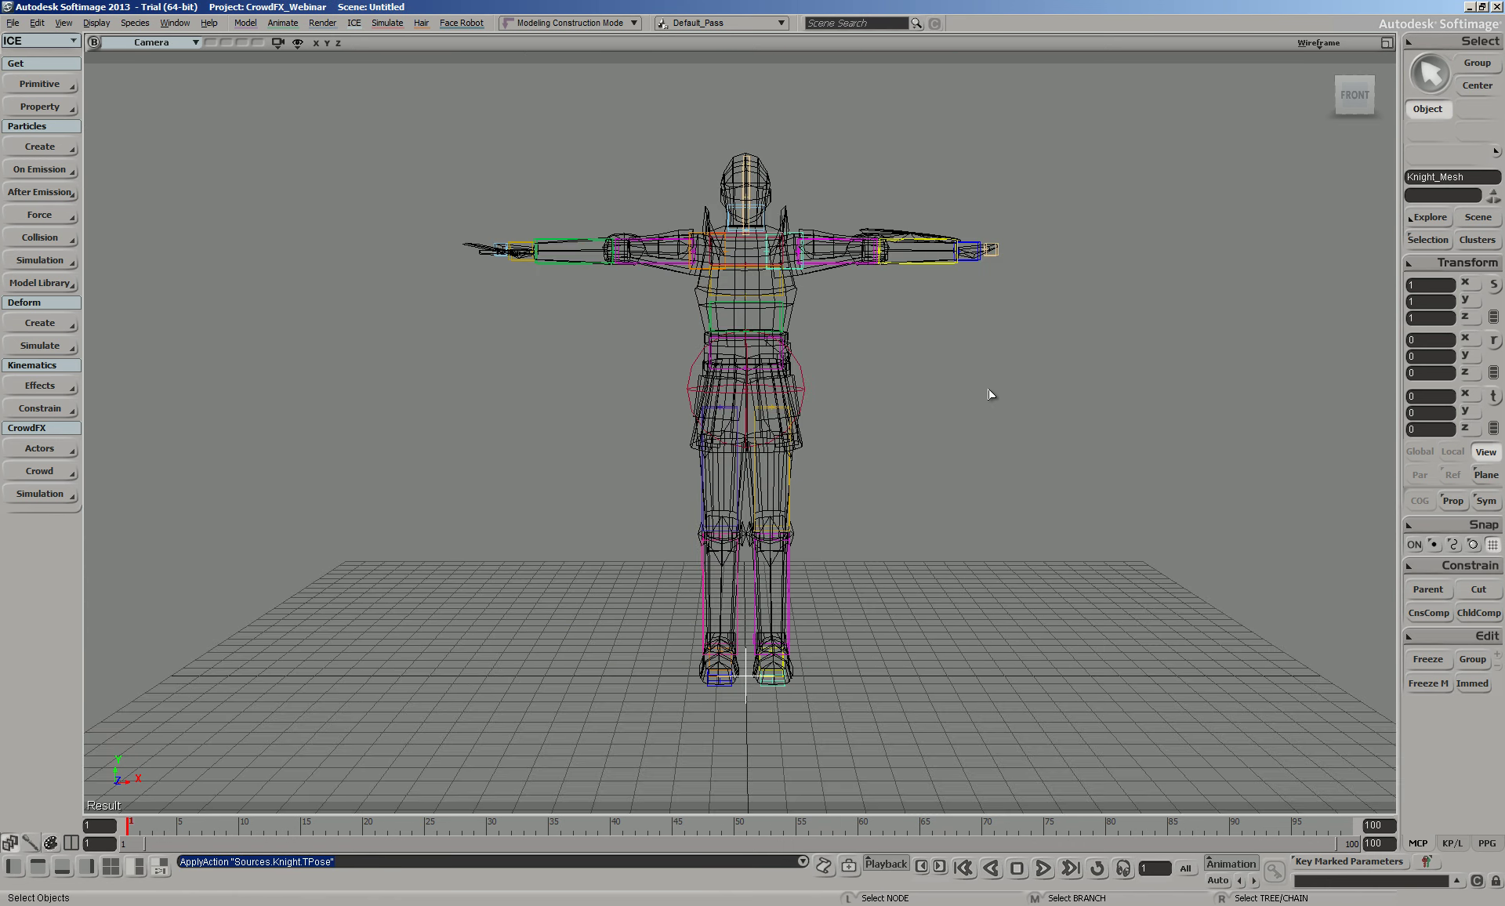
click(1318, 43)
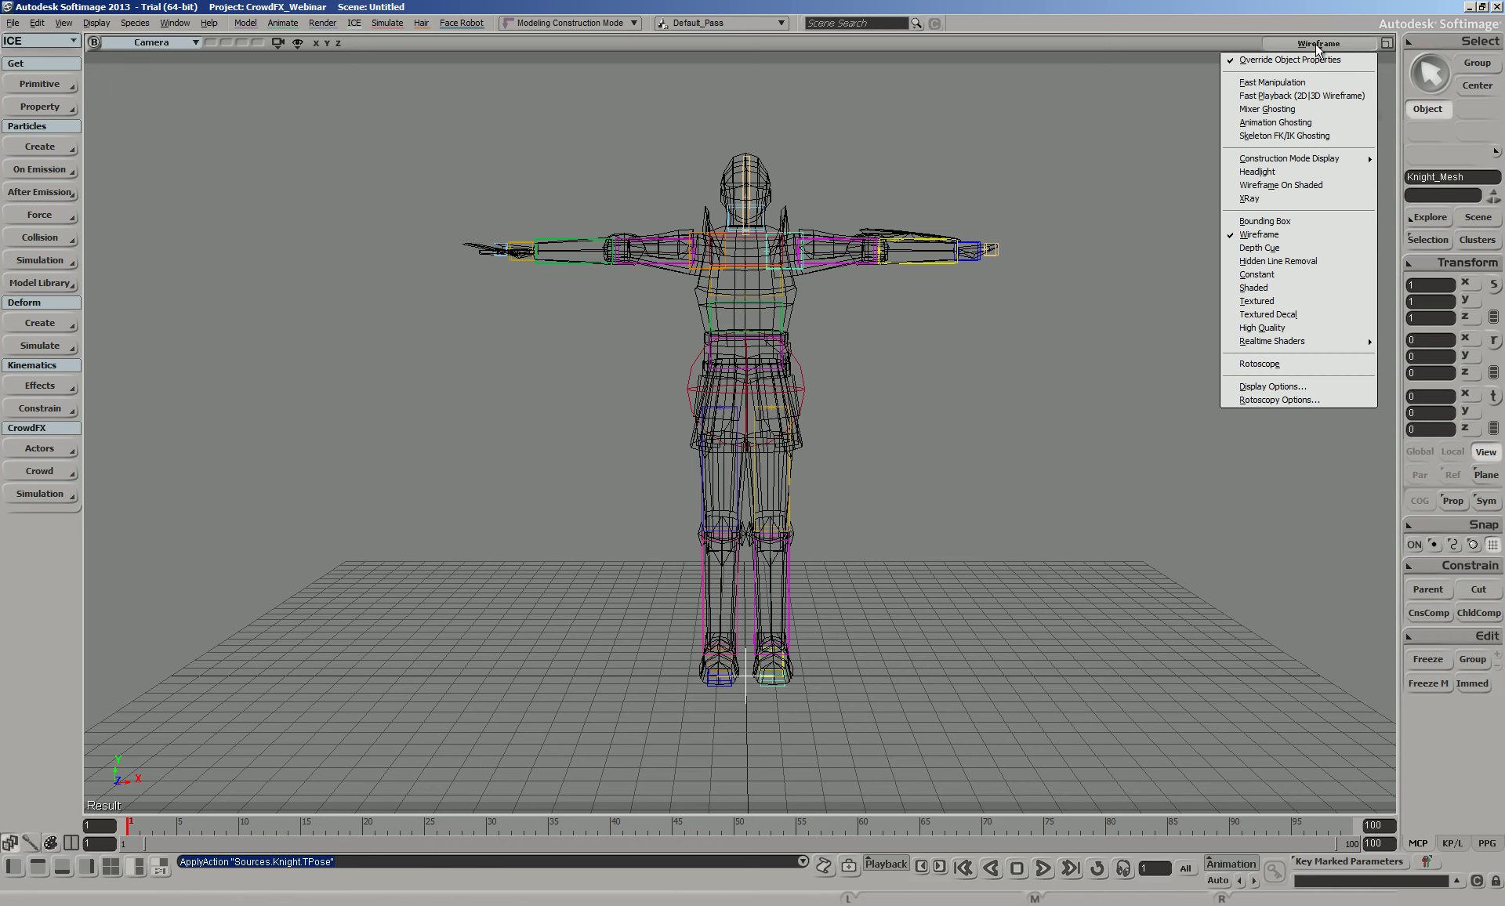
click(1276, 287)
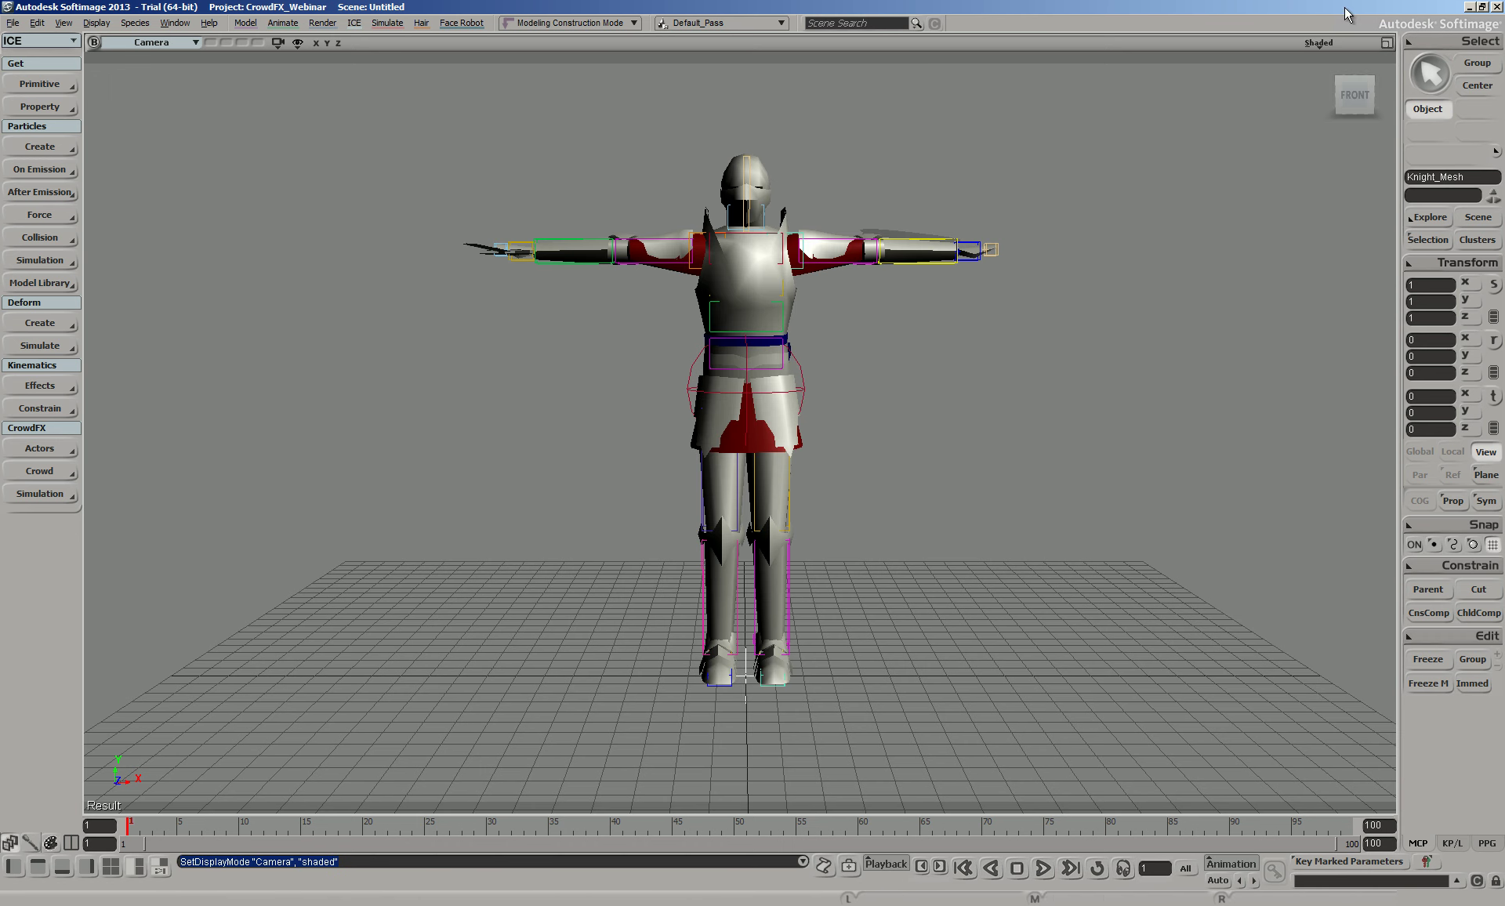
click(44, 492)
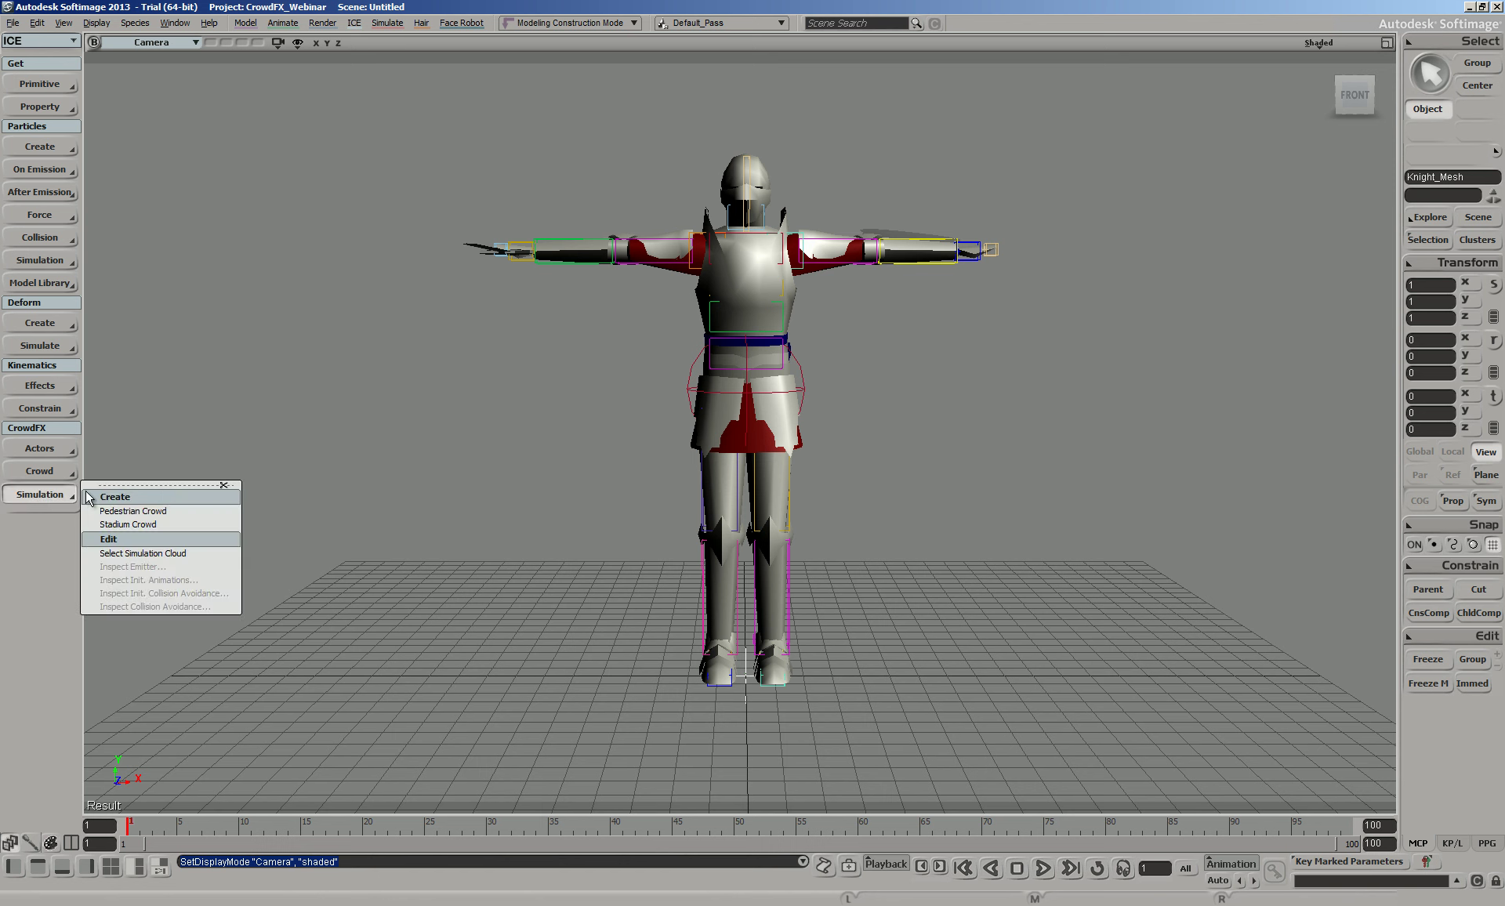
click(132, 511)
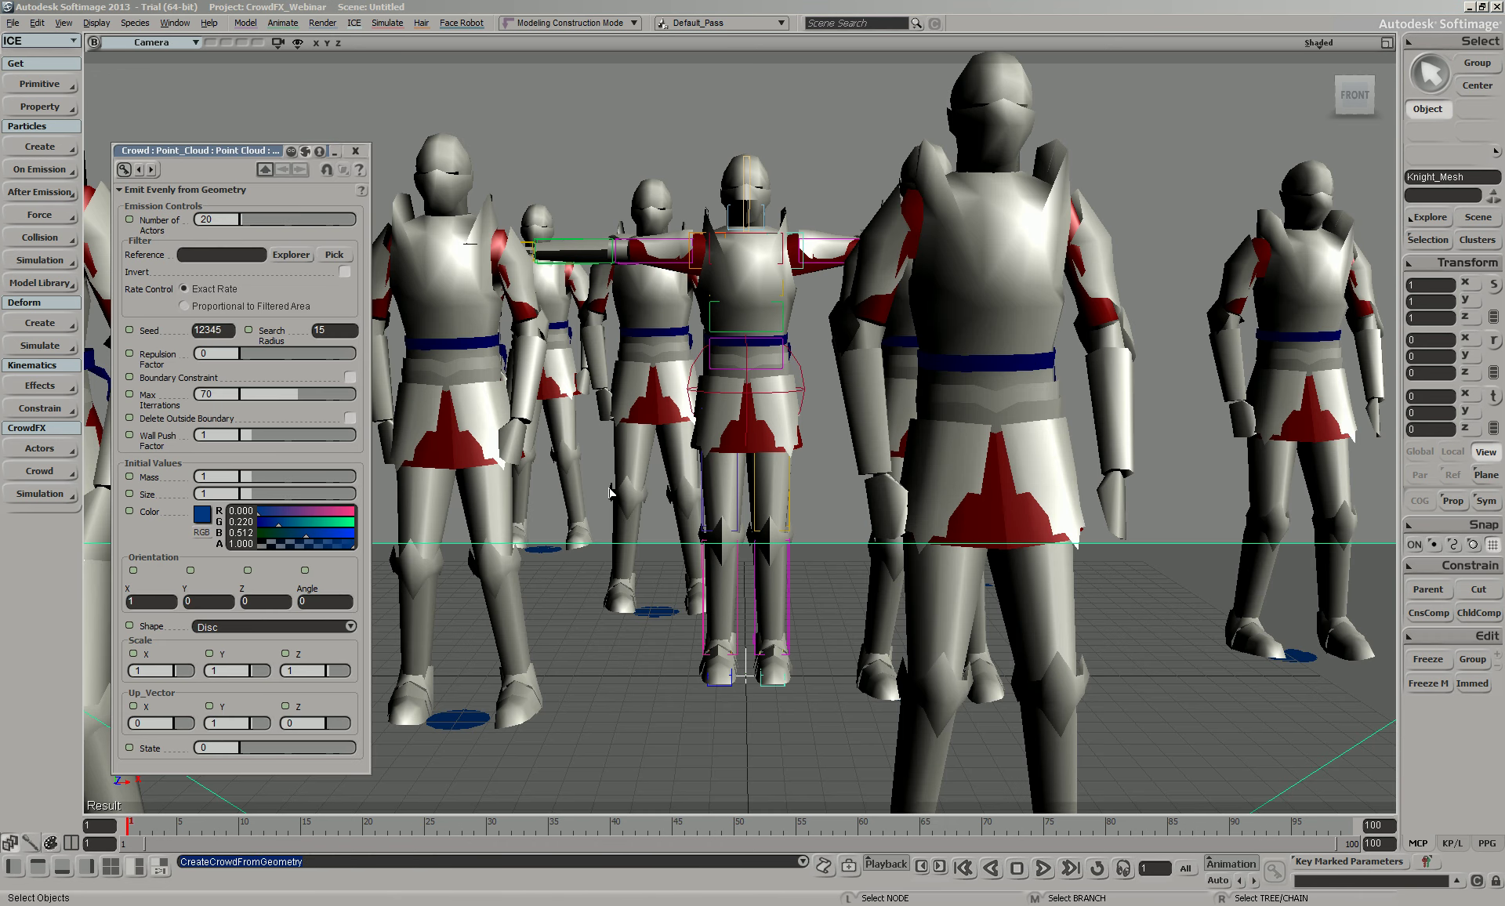
drag(939, 476, 1064, 511)
scroll(1071, 505, down, 5)
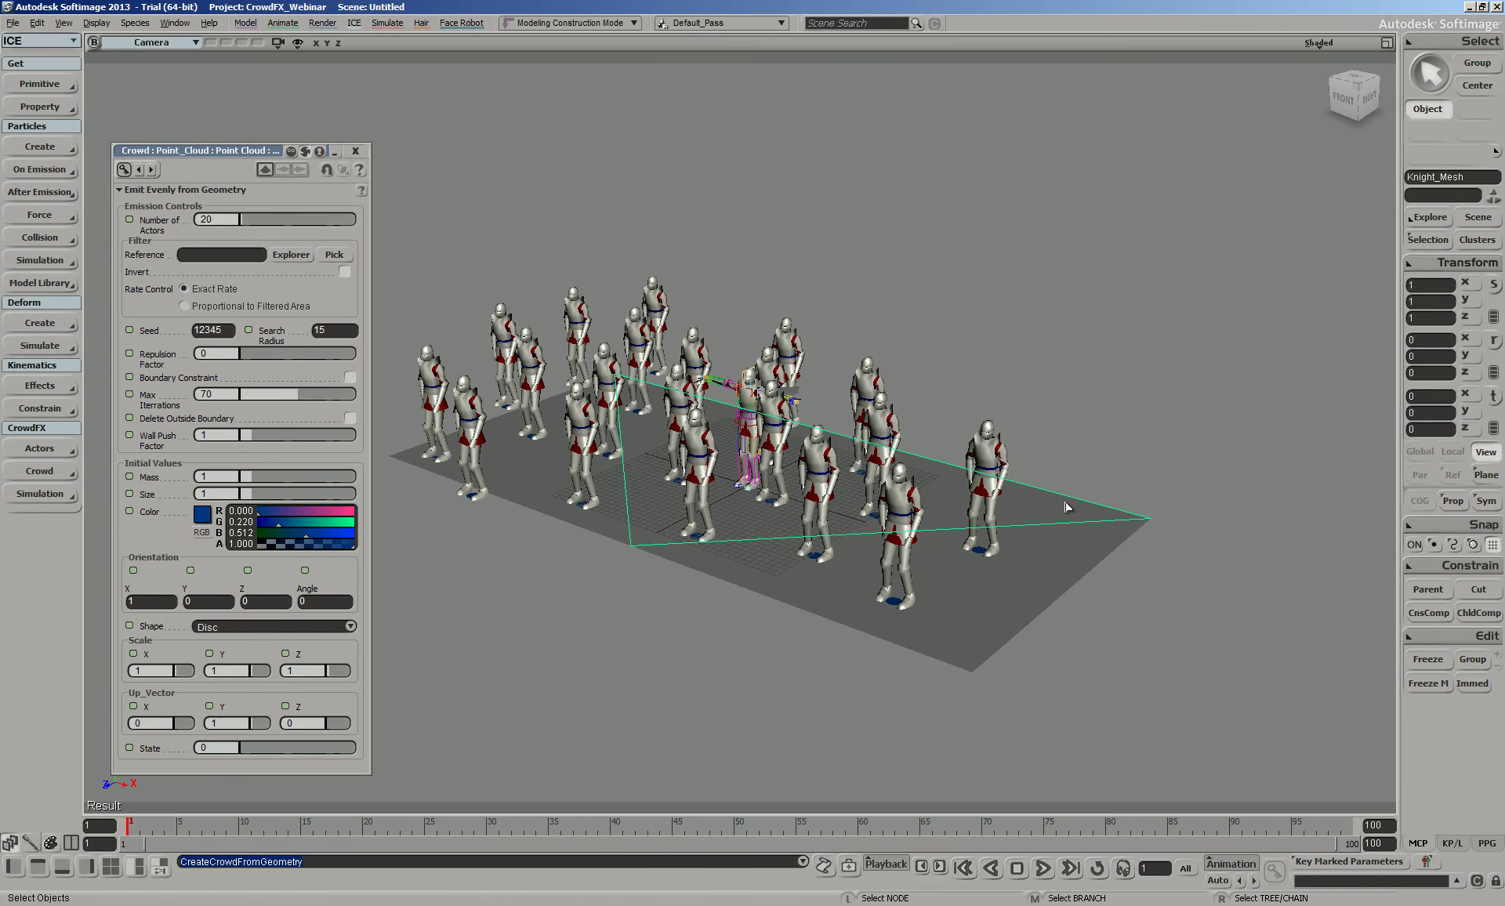
scroll(1066, 505, down, 2)
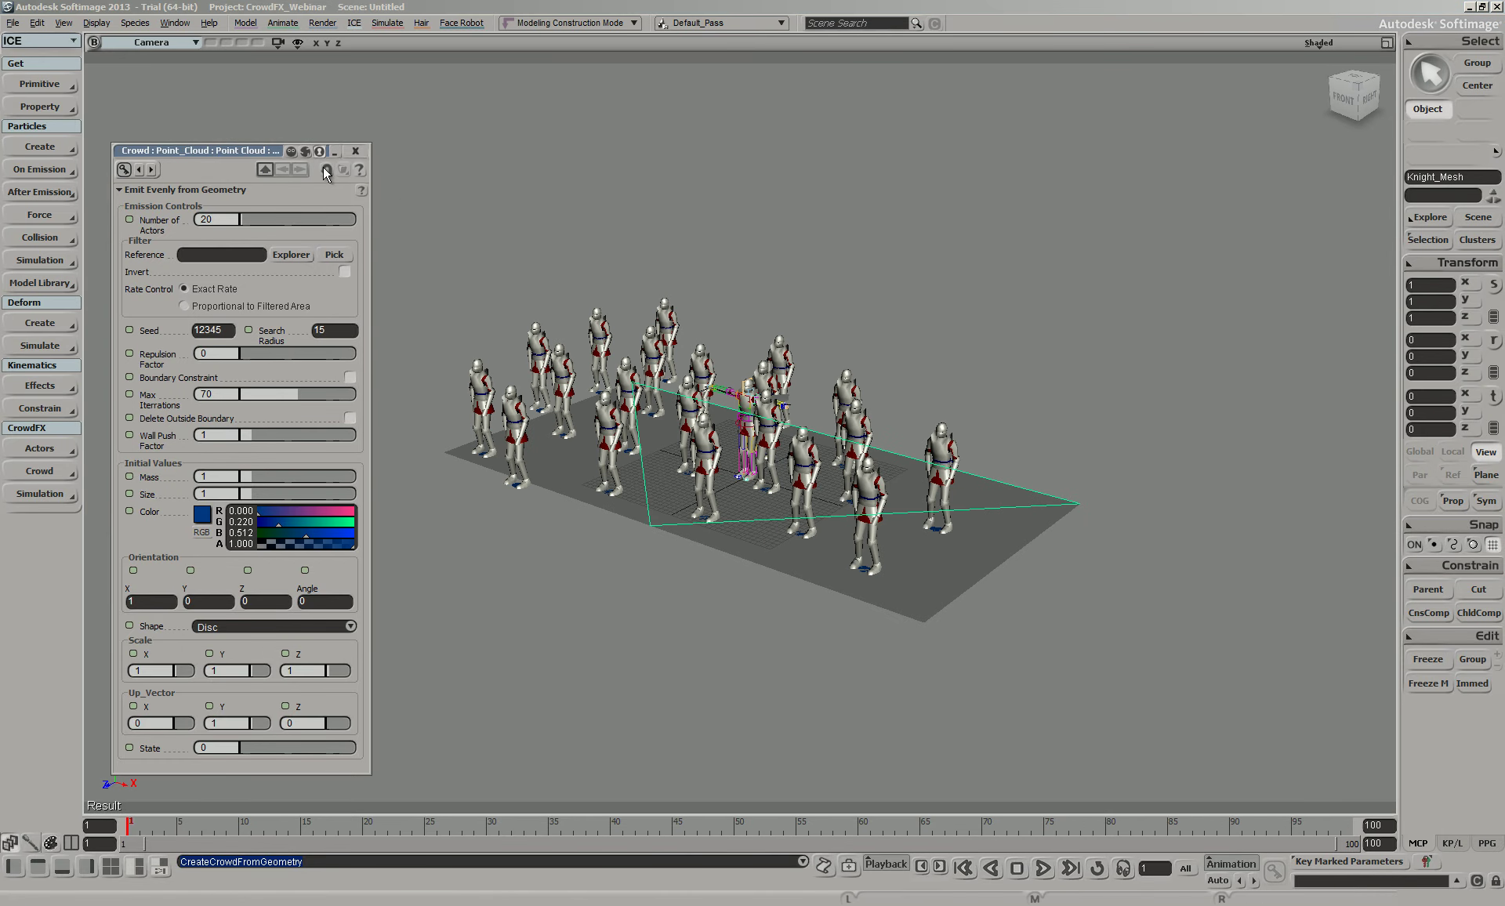
Play the crowd simulation, turn on looped playback, and replay it from the start
click(1033, 867)
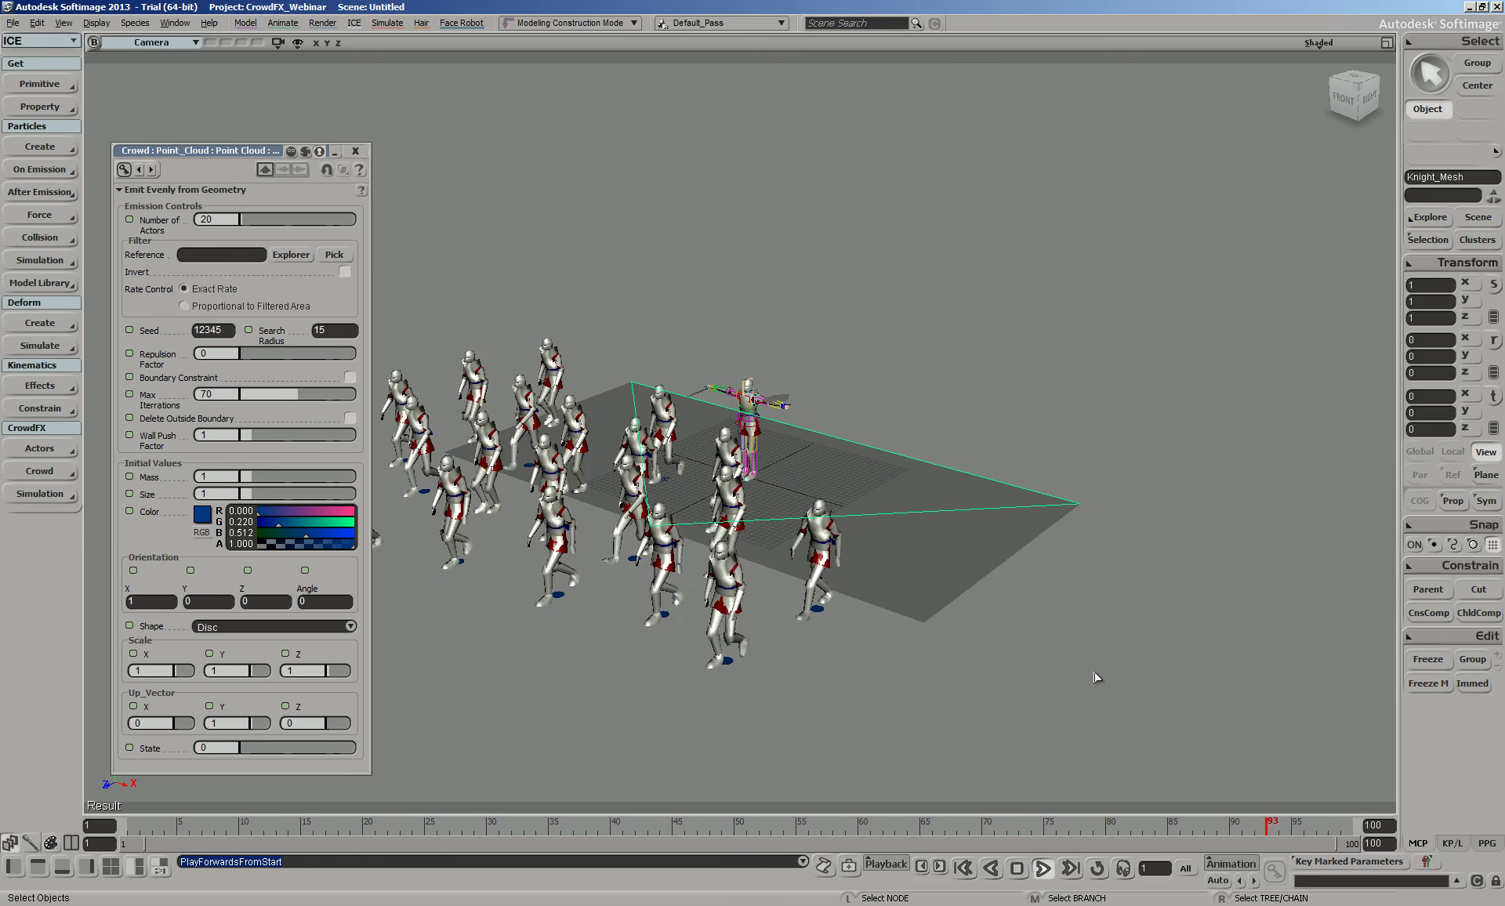
click(1097, 867)
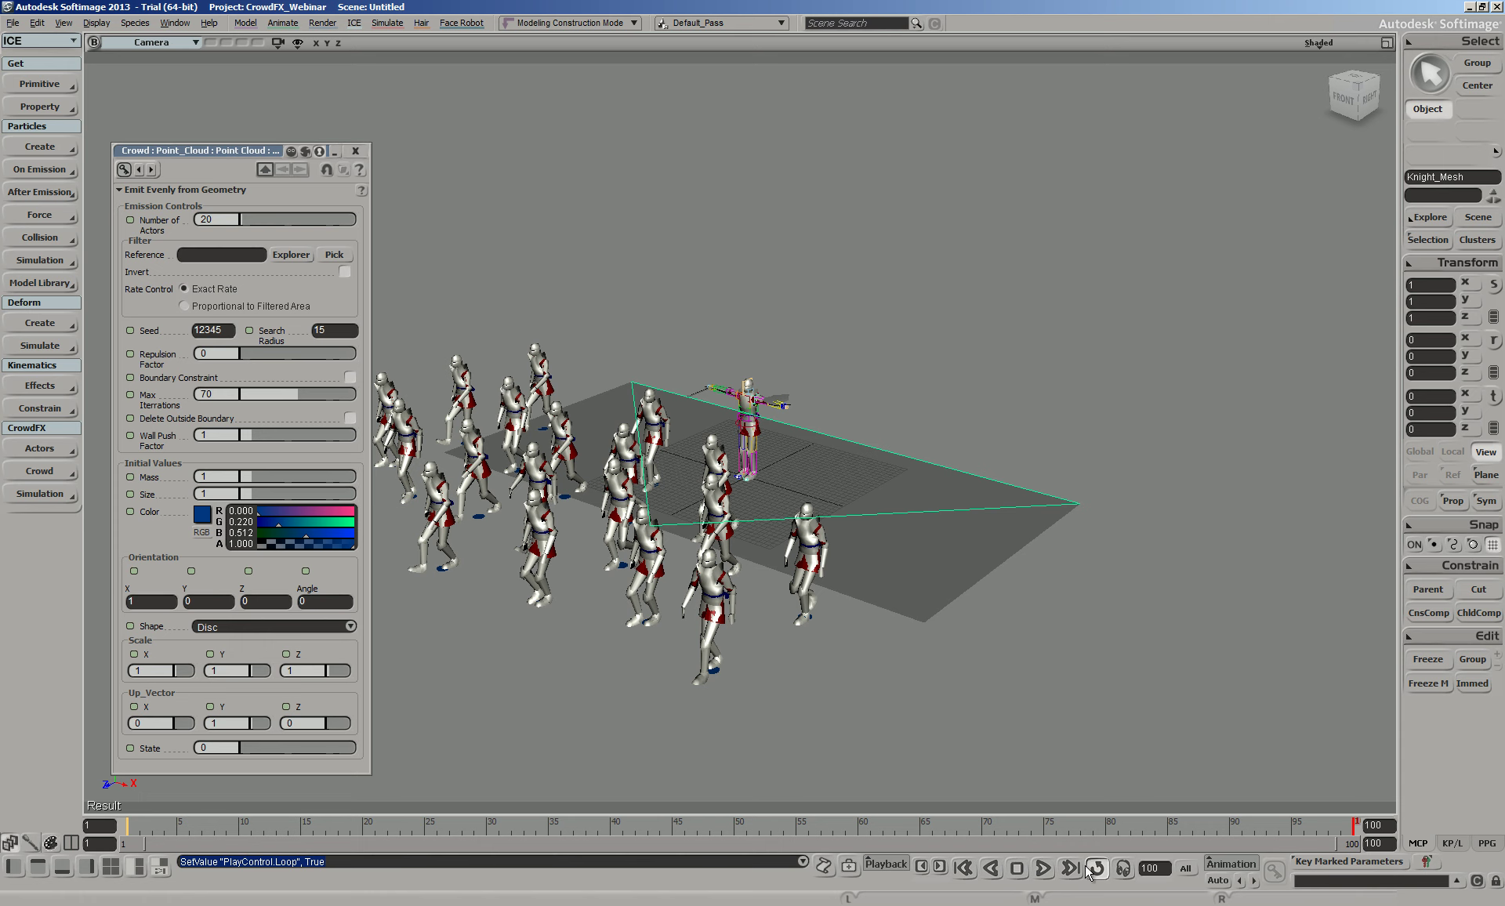
click(1043, 867)
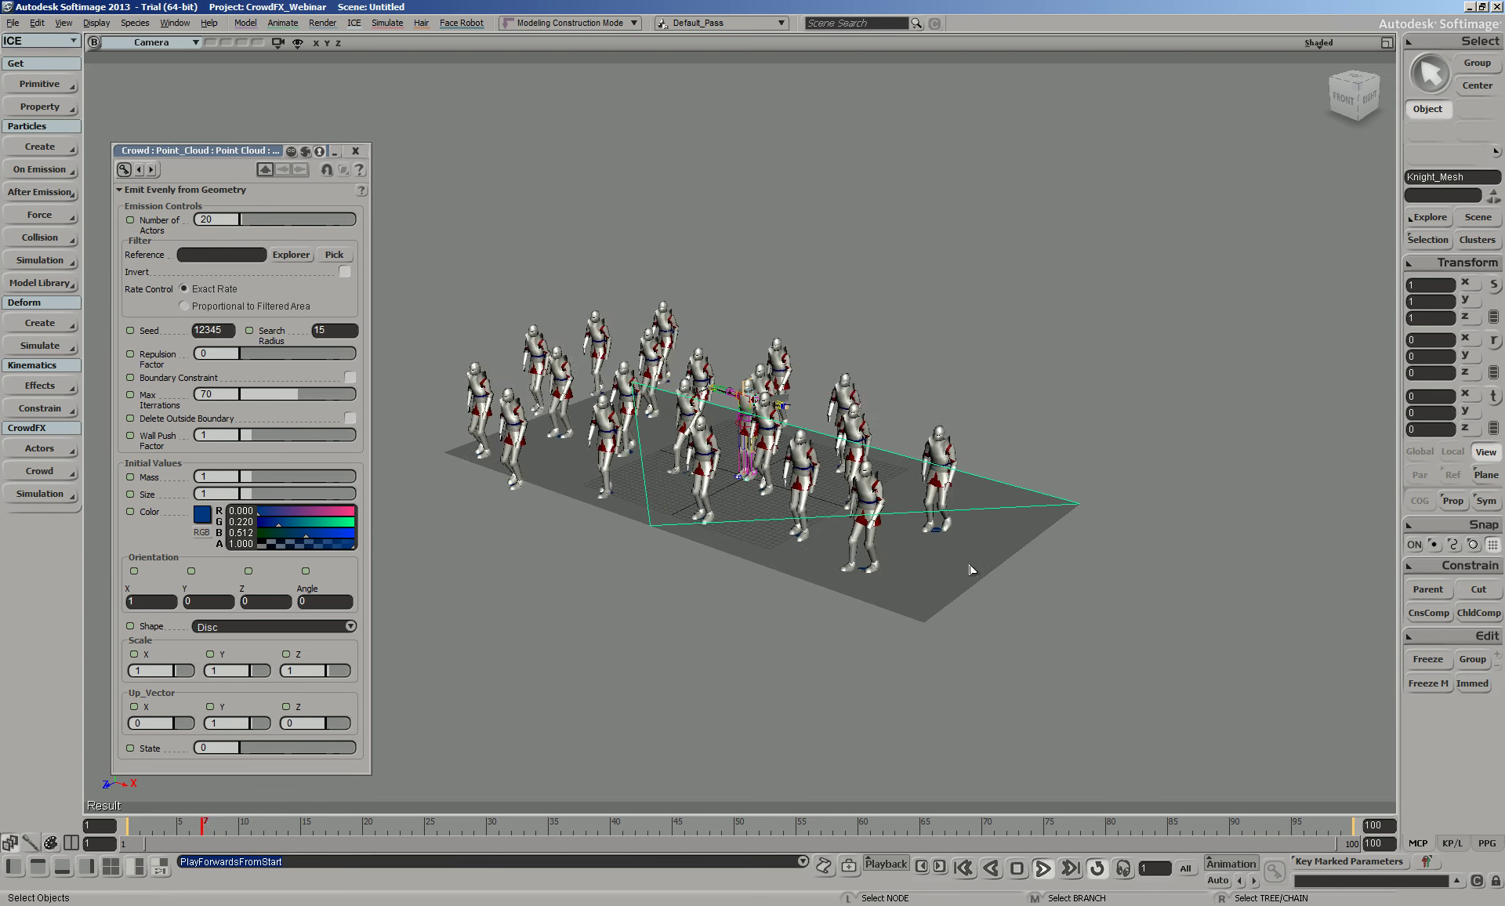
Scale the crowd emitter to about 31.6 in X and 92.9 in Z, and move it to about X -22.5, Z -28.2
click(940, 564)
key(x)
drag(846, 512, 703, 388)
key(v)
key(x)
key(v)
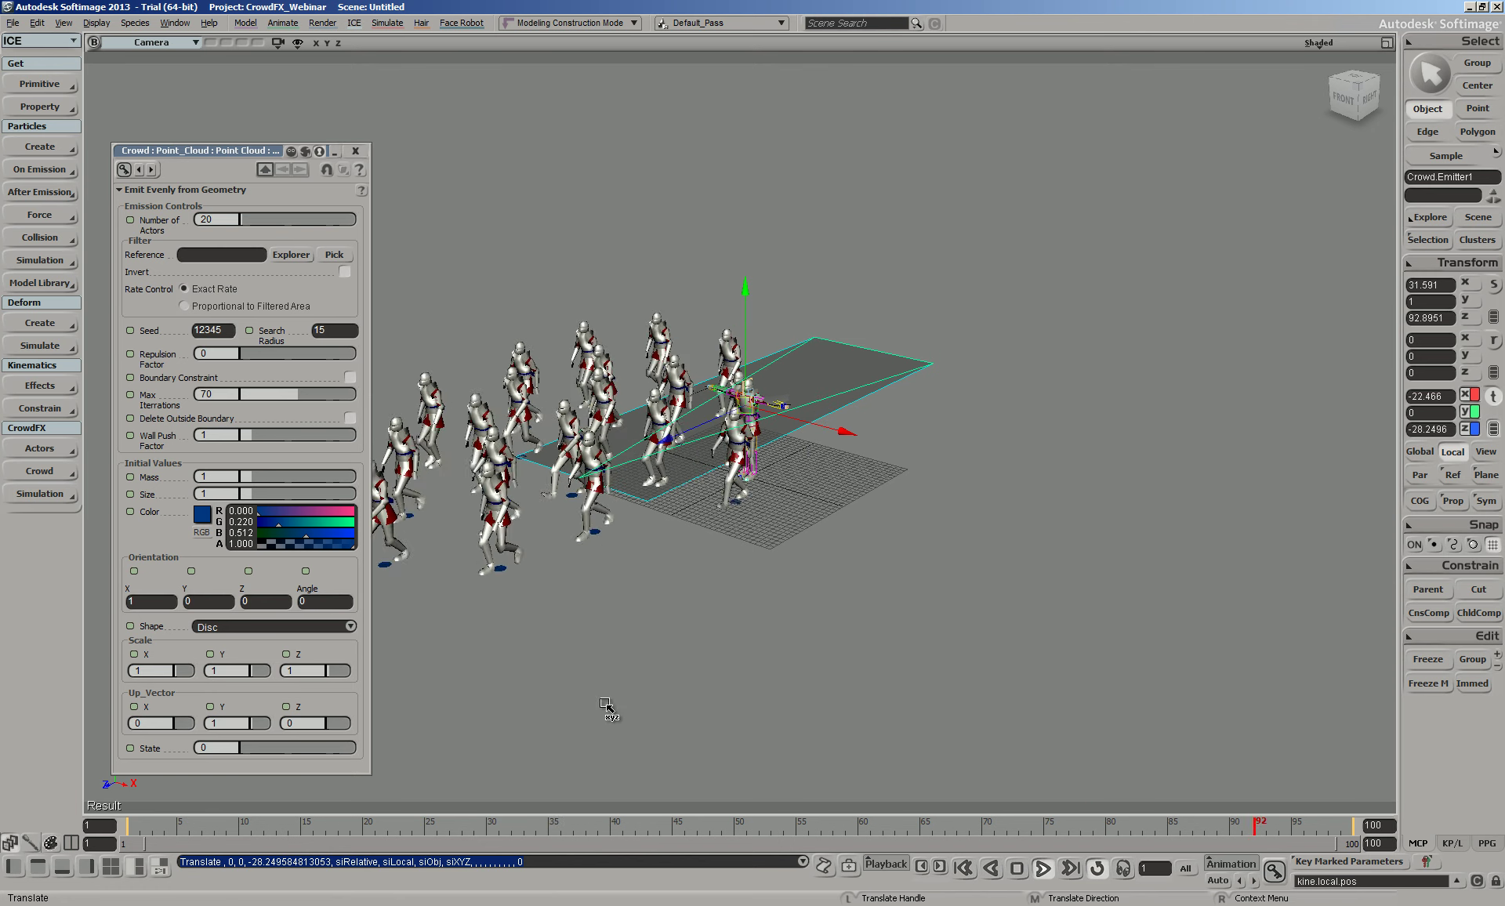
click(1047, 863)
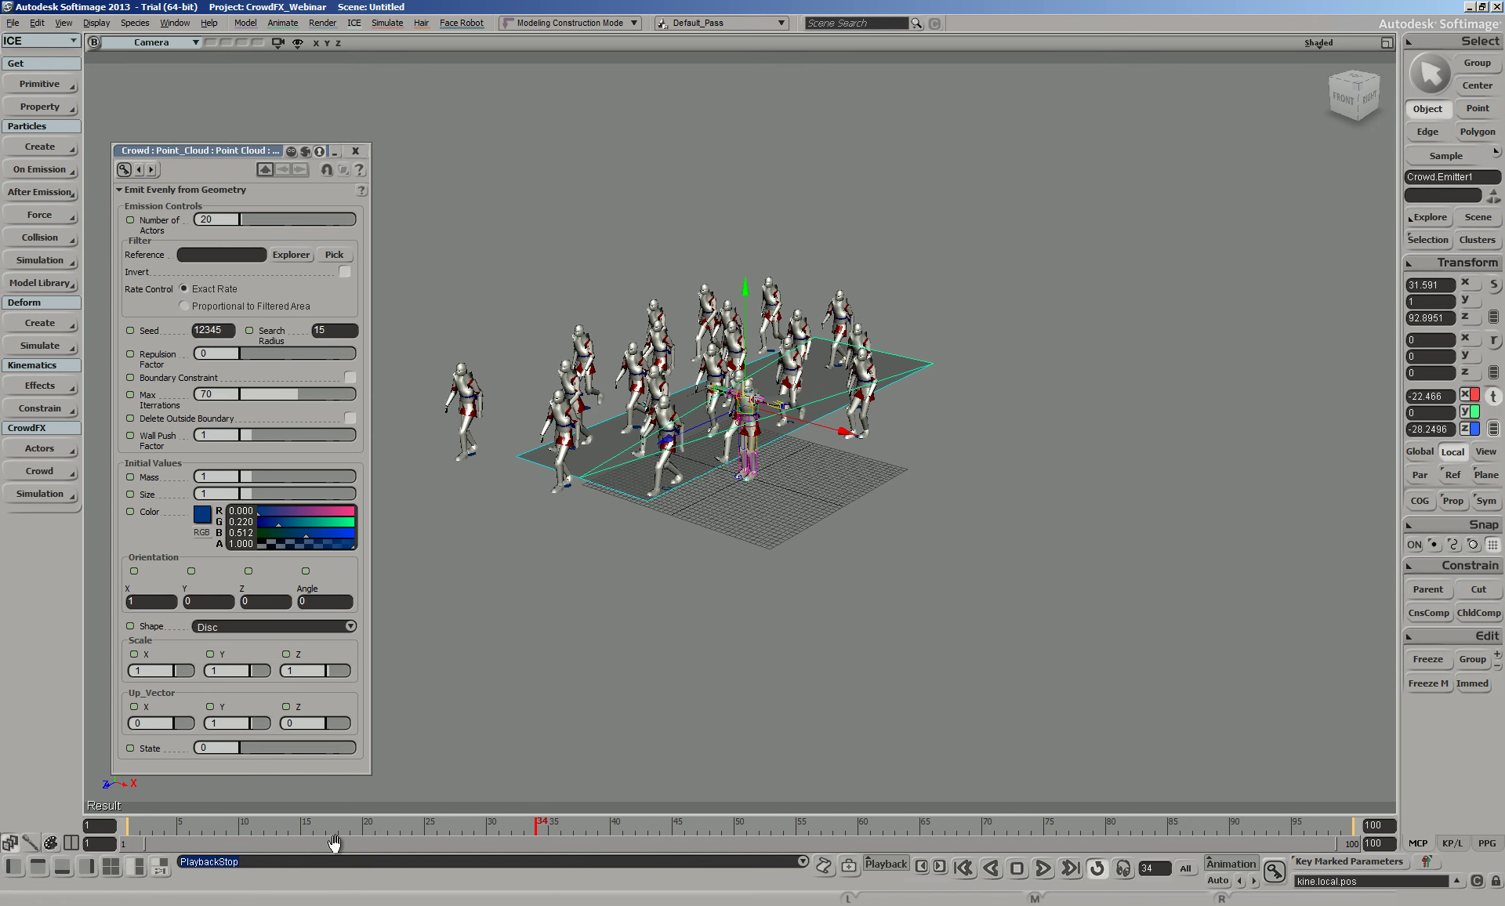
Return to frame 1 with the emission properties closed and widen the crowd emitter to an X scale of about 77.4
click(355, 151)
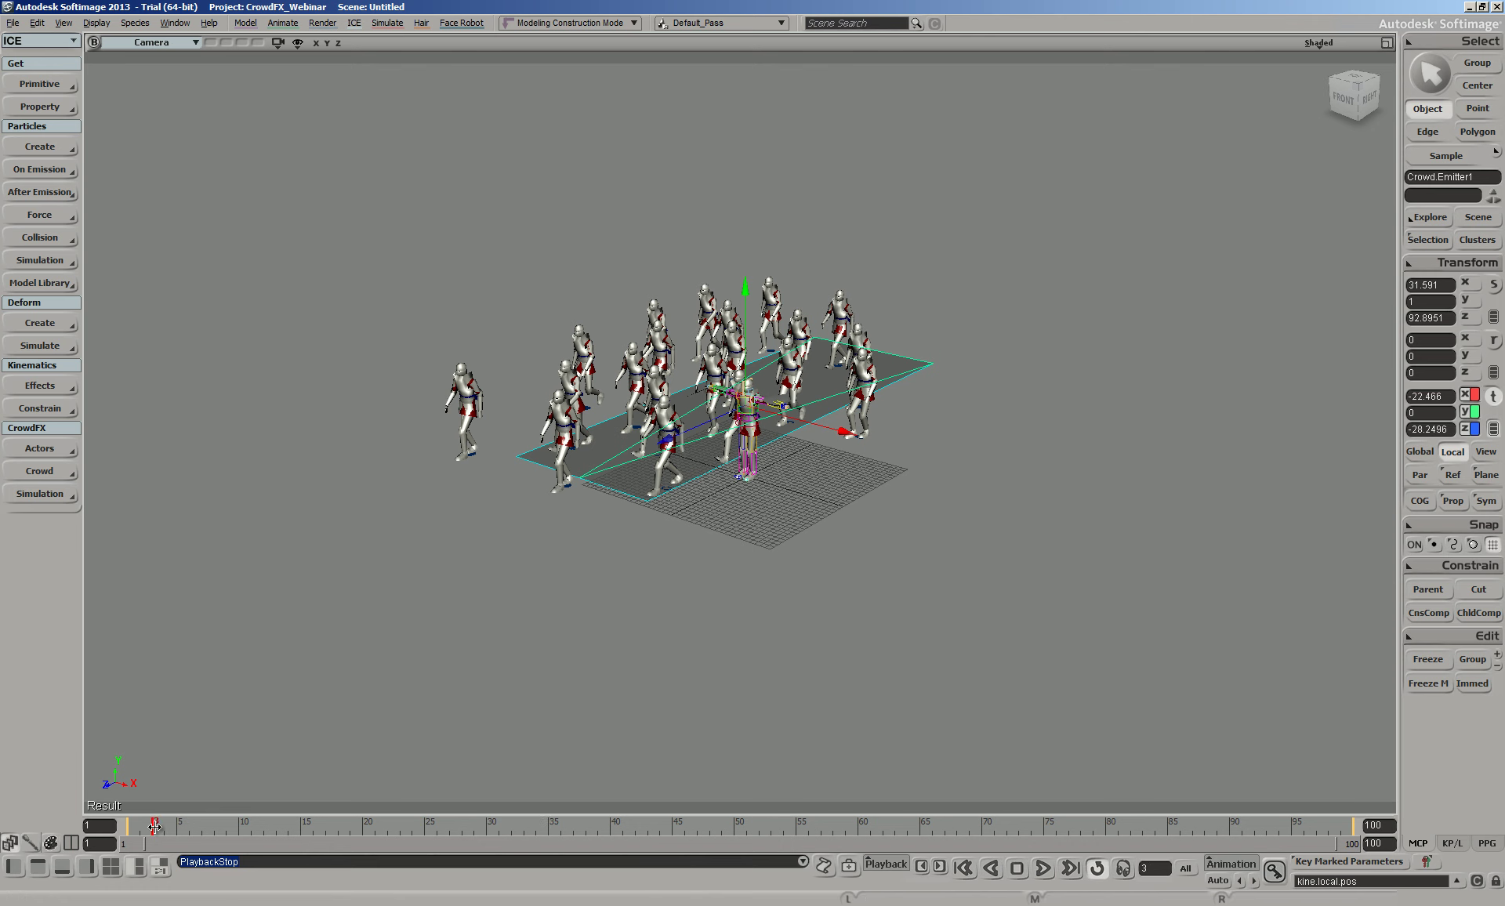
click(130, 827)
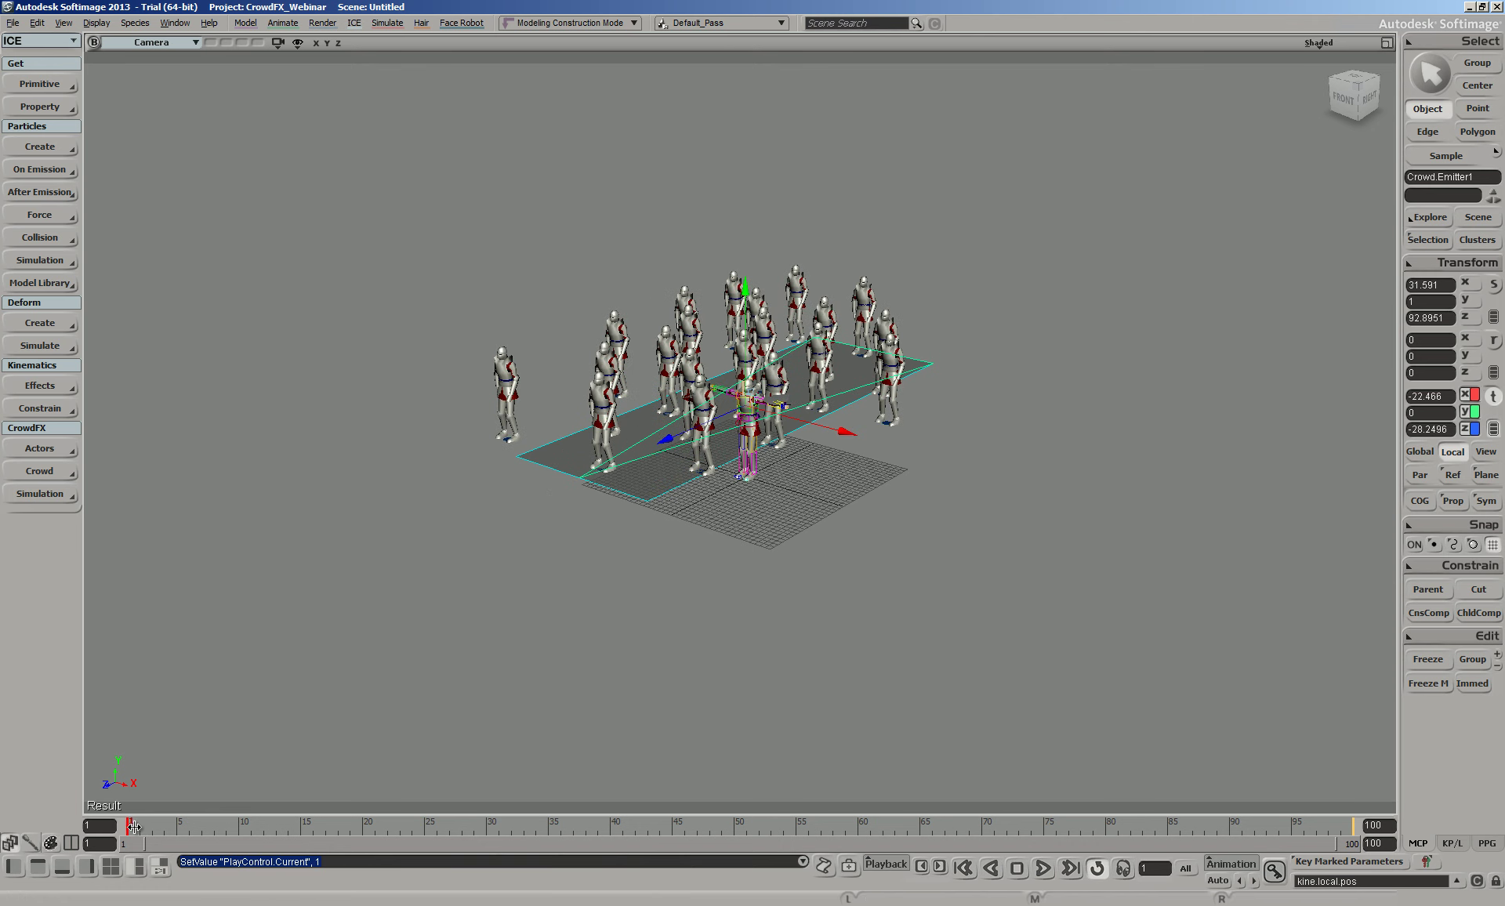
key(x)
key(x)
drag(870, 424, 1125, 617)
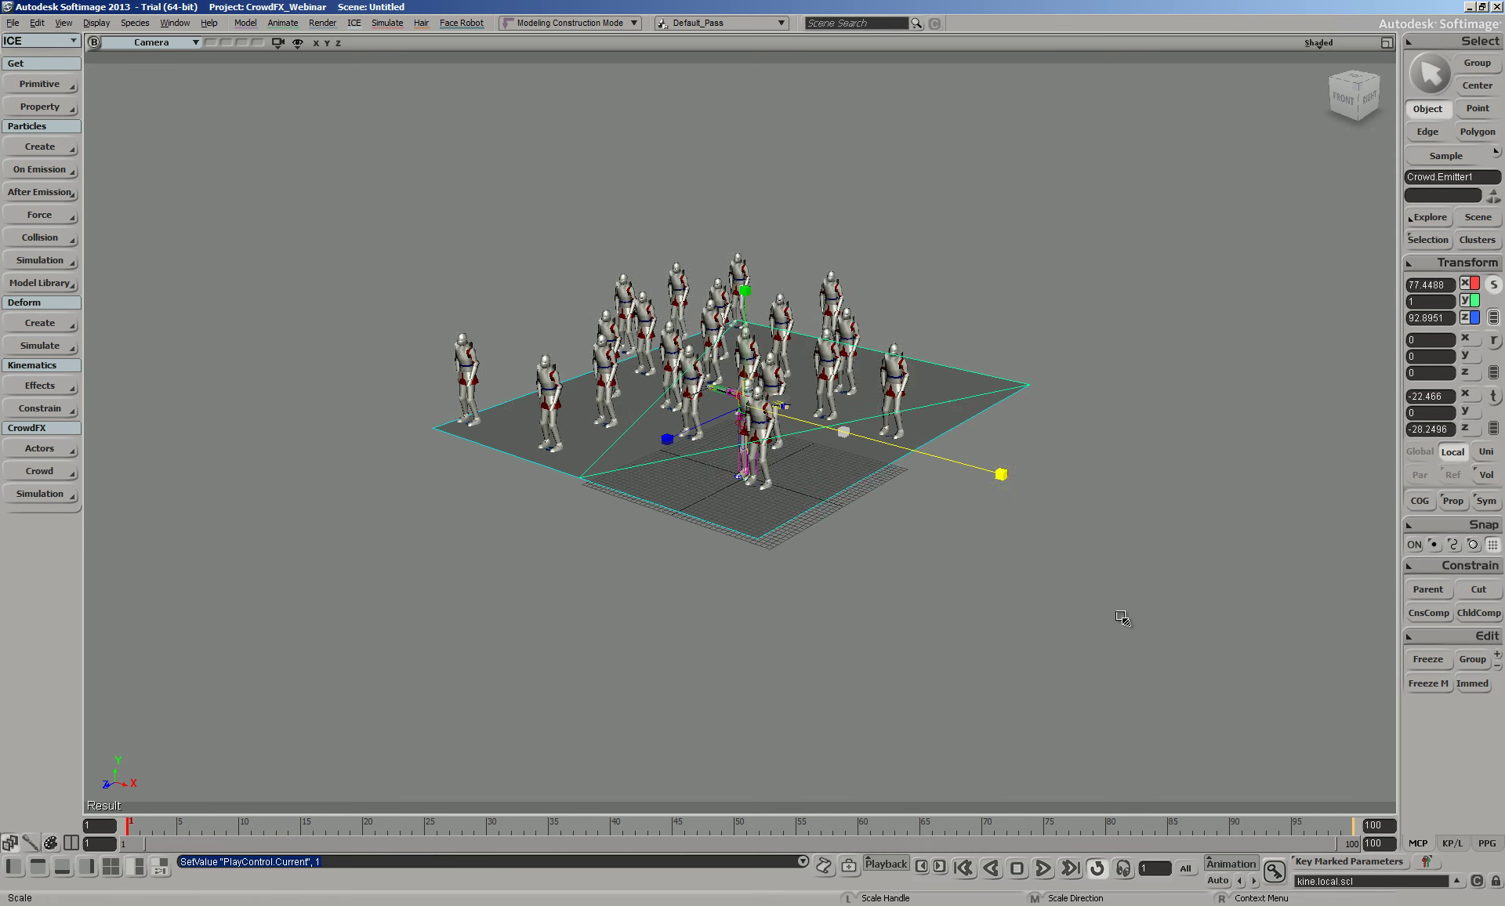
Undo the crowd emitter's widening in X and play the crowd simulation from the start
key(ctrl+z)
drag(209, 829, 228, 829)
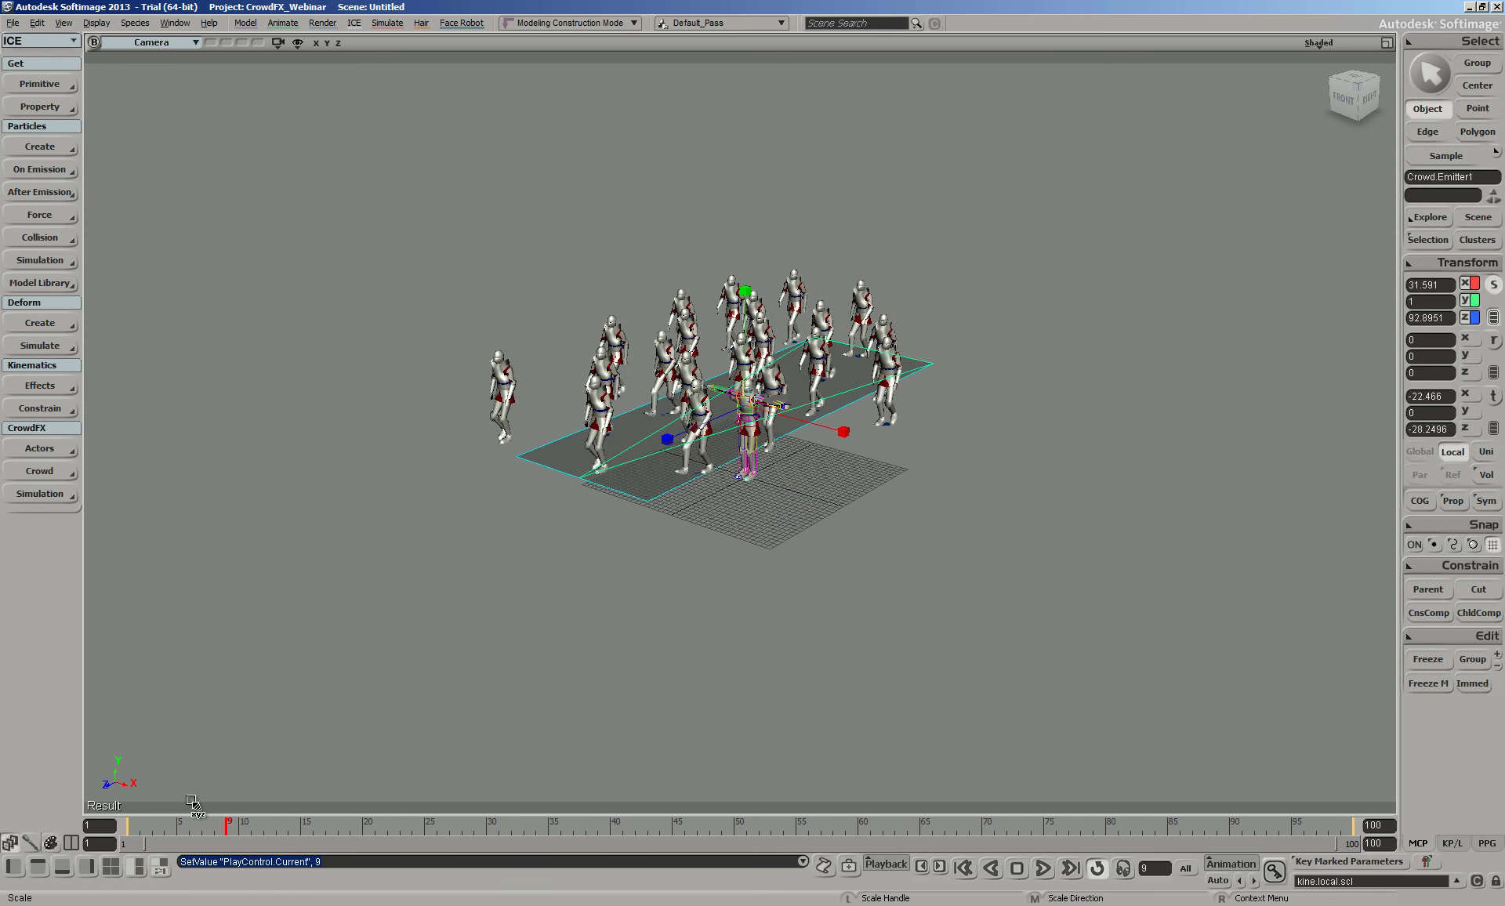
drag(841, 432, 932, 509)
key(ctrl+z)
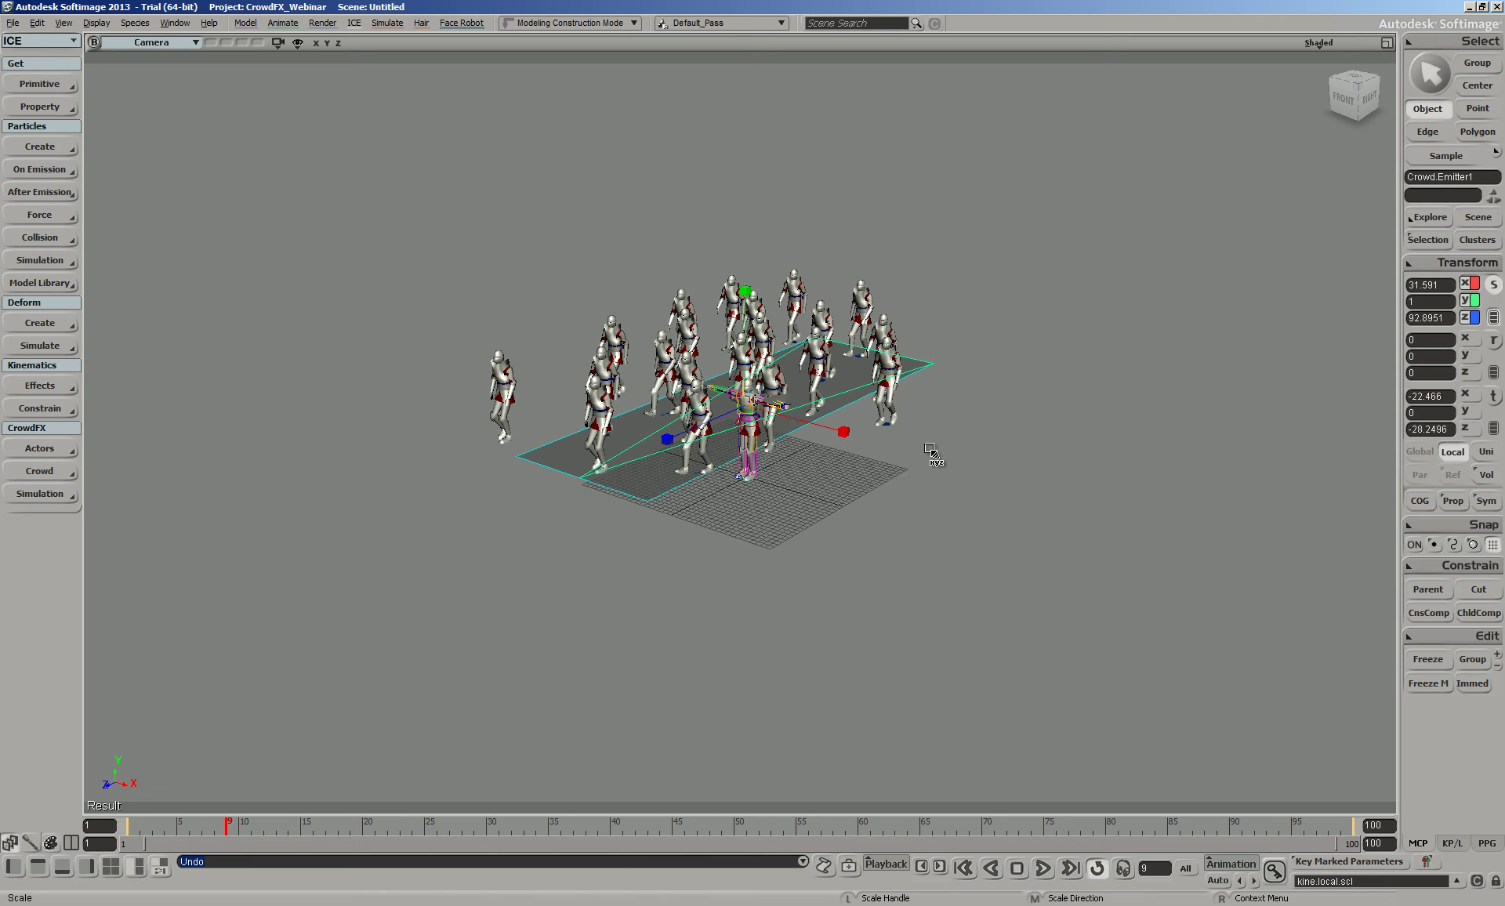
click(1043, 872)
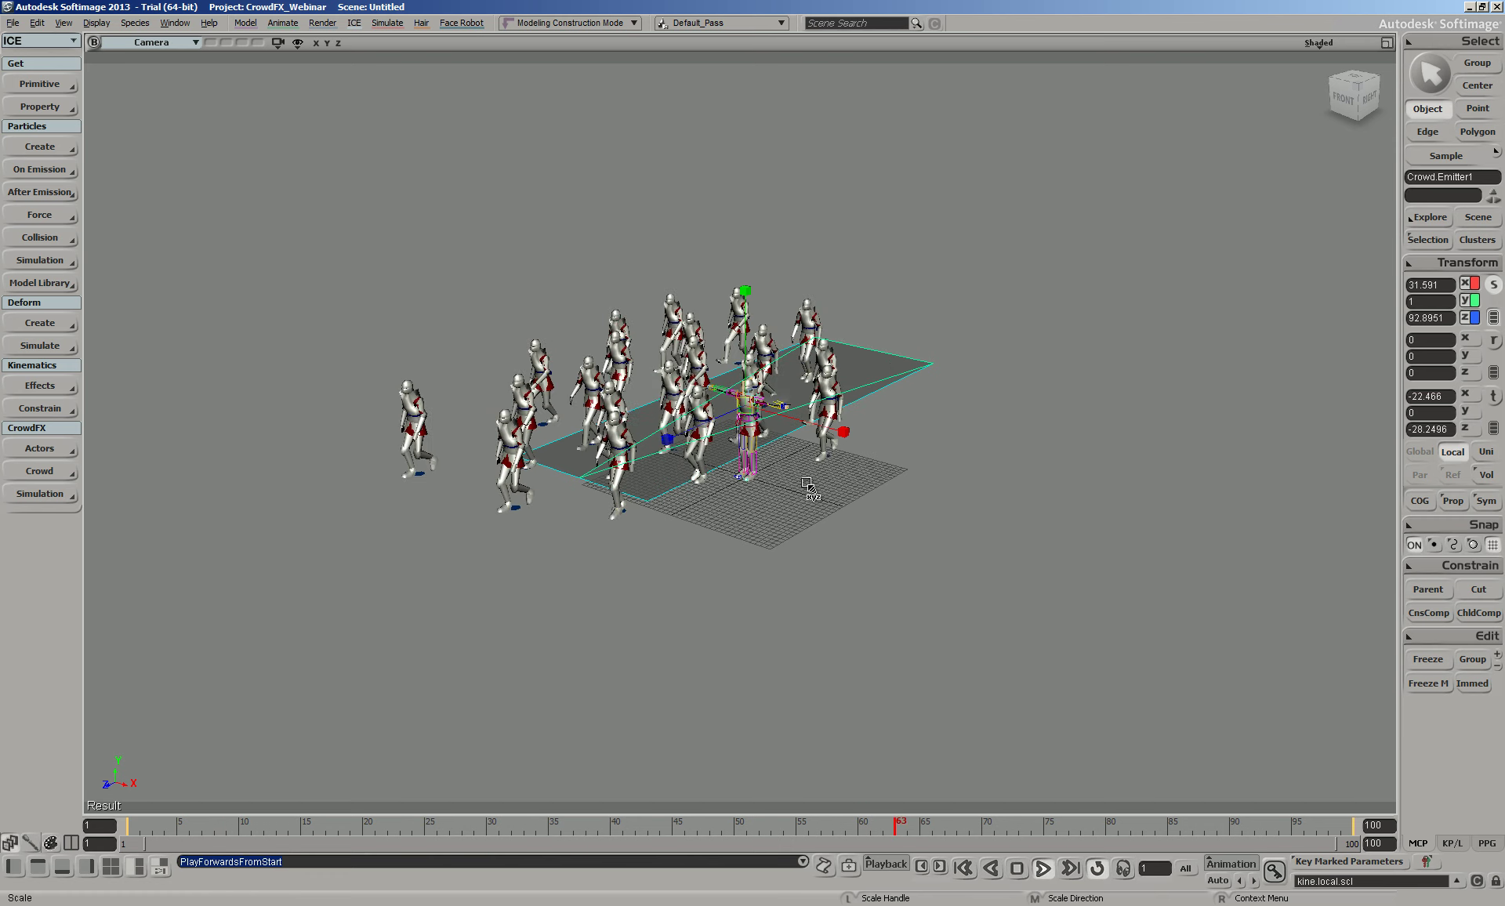
Duplicate the crowd emitter and move the copy along X to about 27.7, beside the original
key(ctrl+d)
key(space)
key(v)
drag(843, 440, 1061, 521)
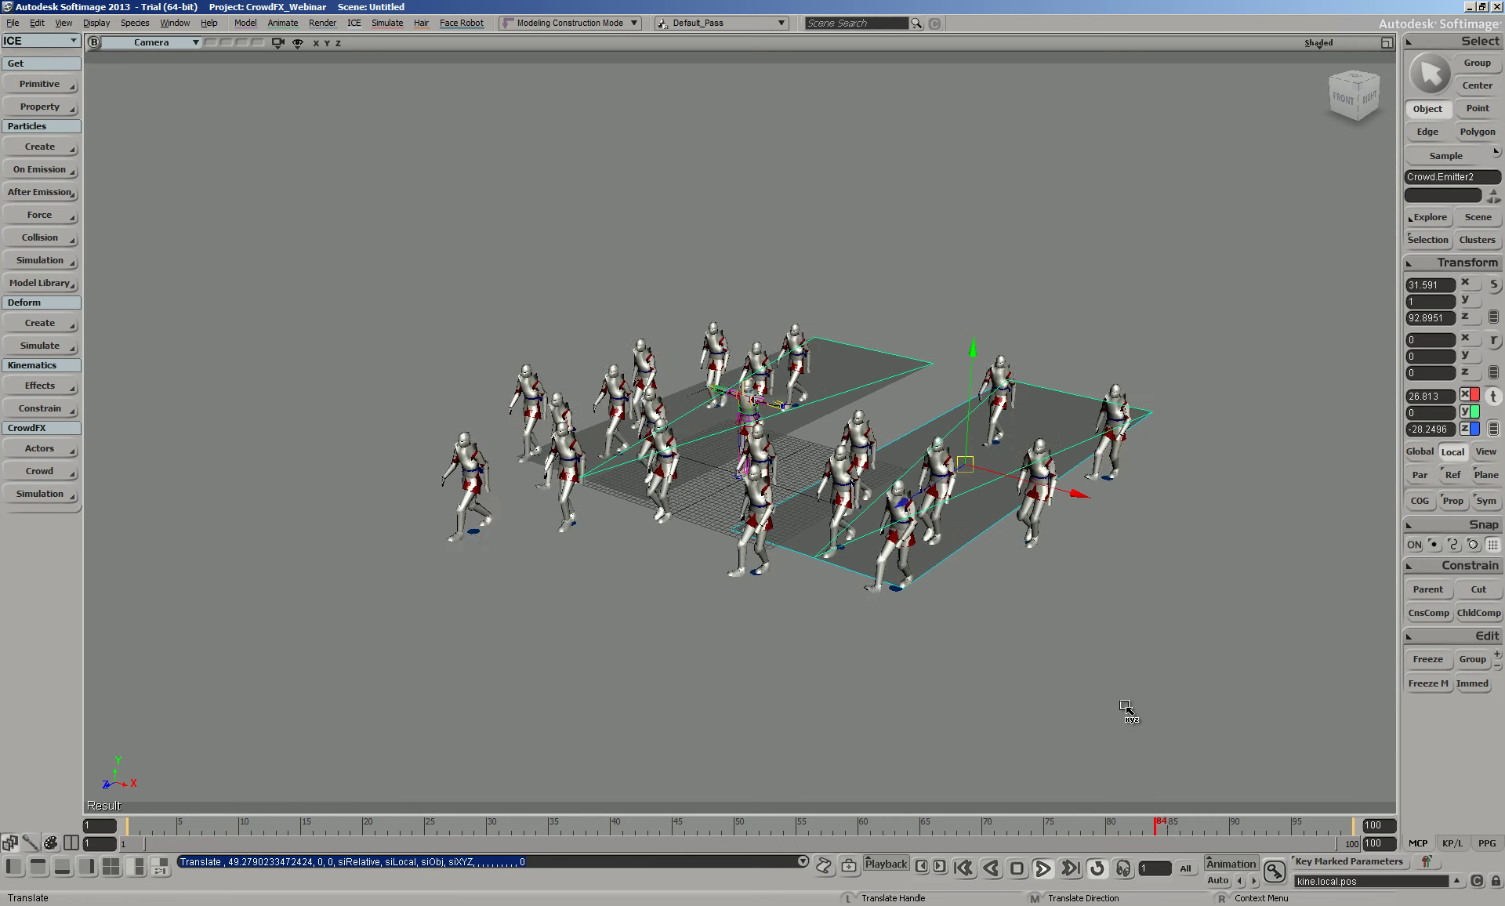
mouse_move(1076, 493)
mouse_down()
mouse_move(1248, 541)
mouse_move(1088, 513)
mouse_up()
click(1043, 867)
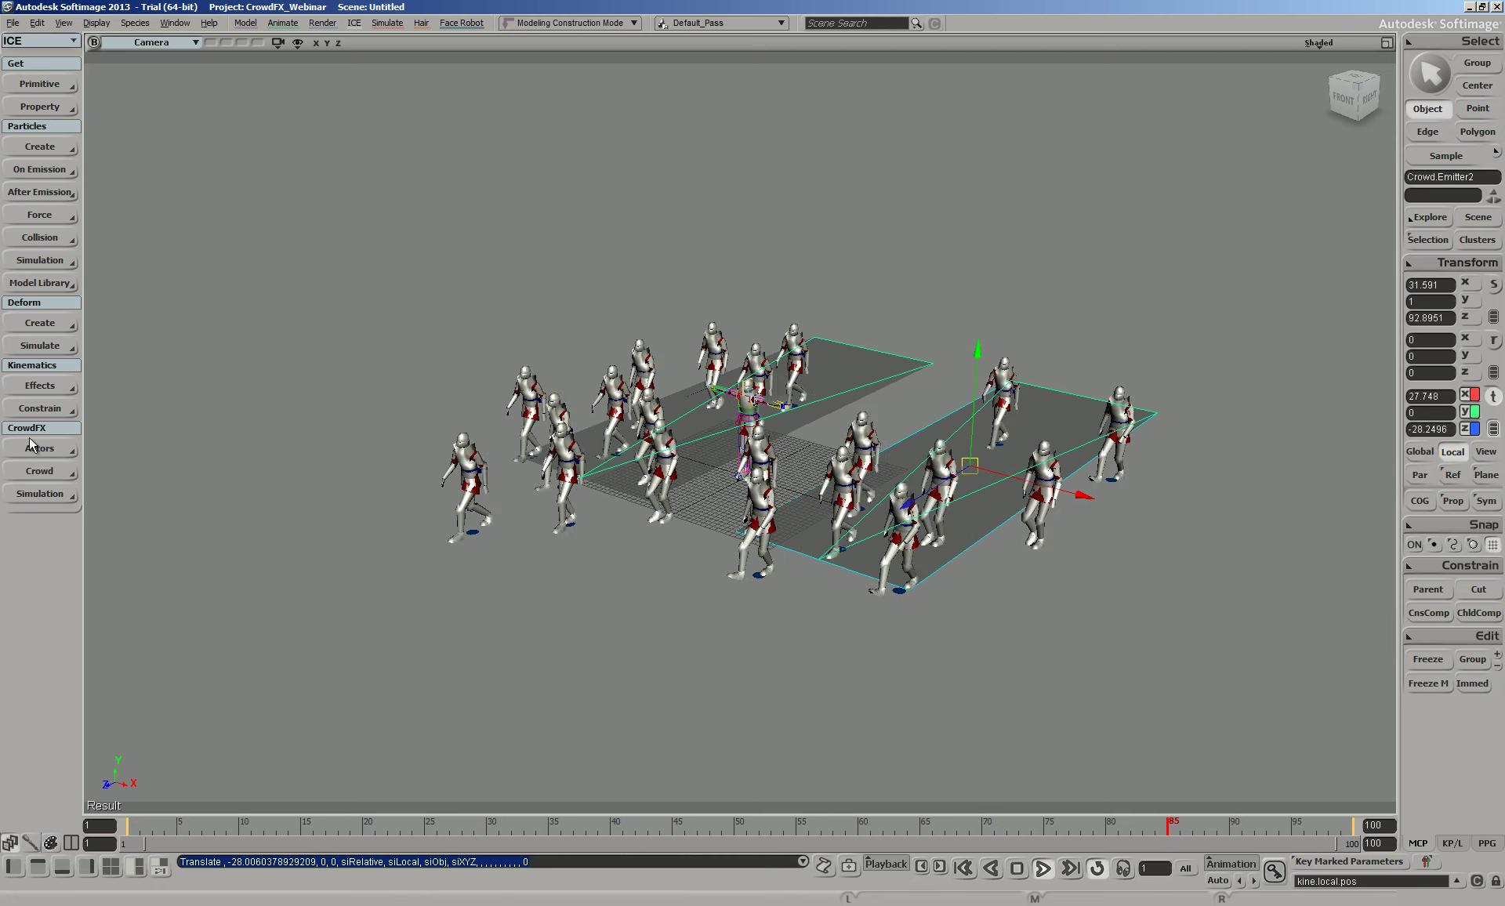
Draw a crowd wall along the outer side of the original emitter, about 154.3 long, 10.1 wide and 24.1 high
click(35, 467)
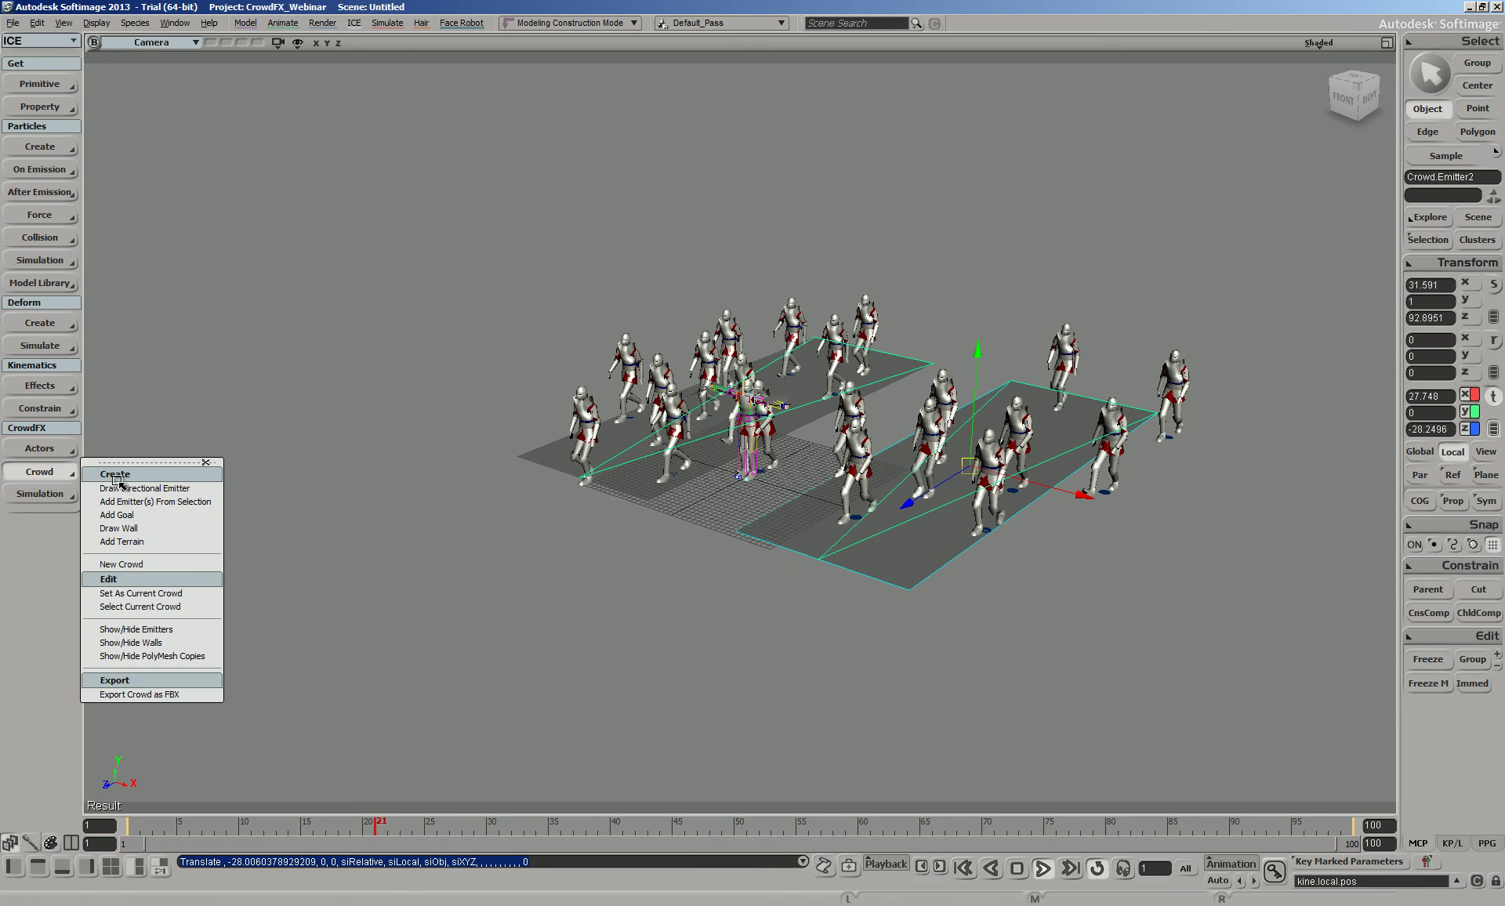
click(157, 524)
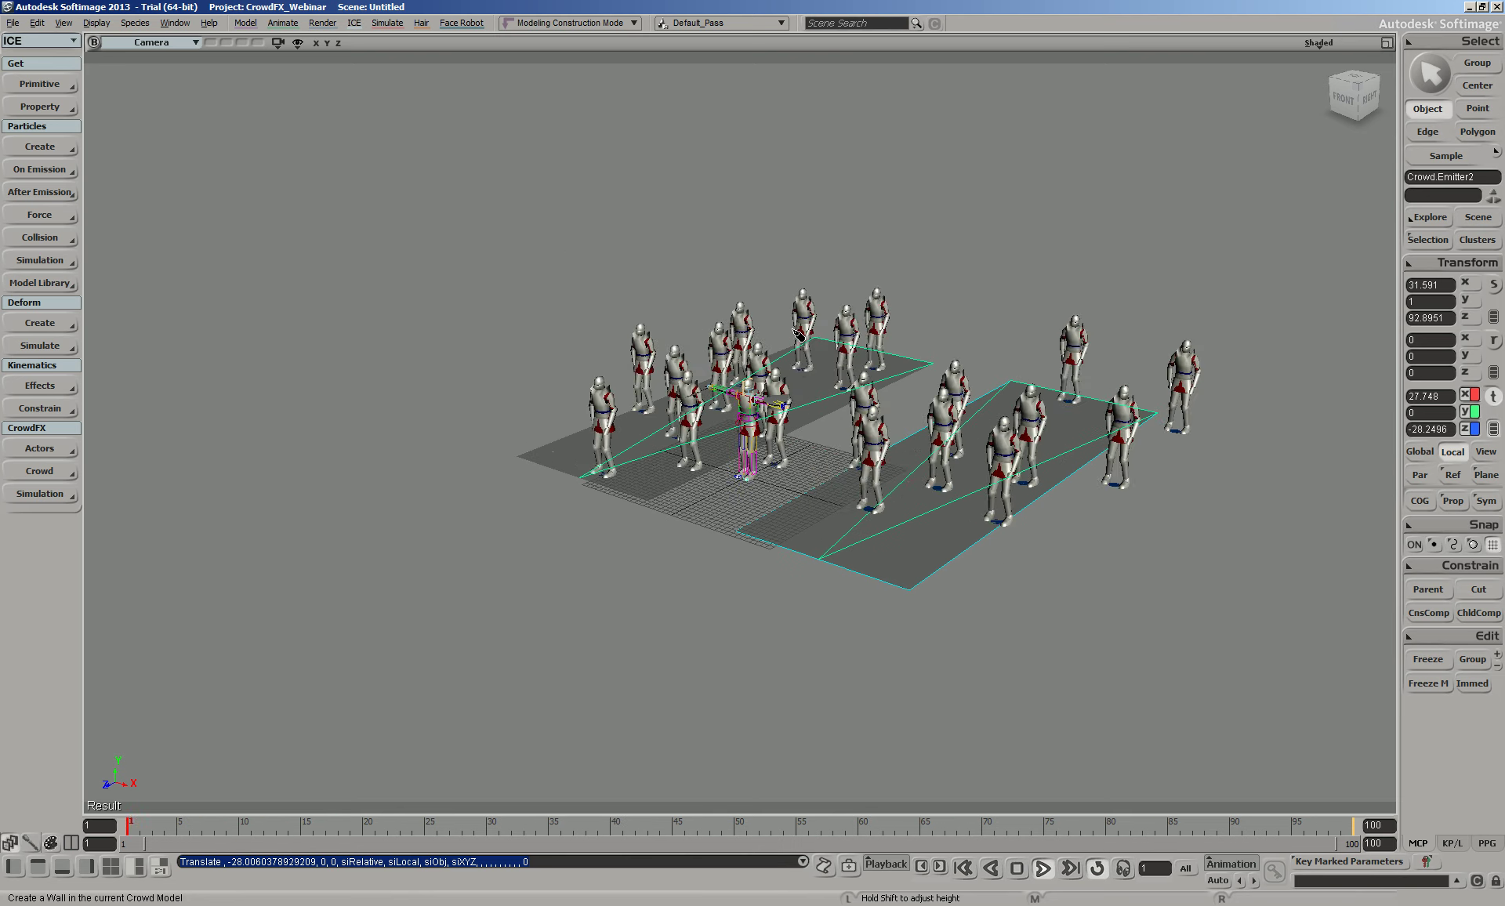
drag(745, 348, 282, 551)
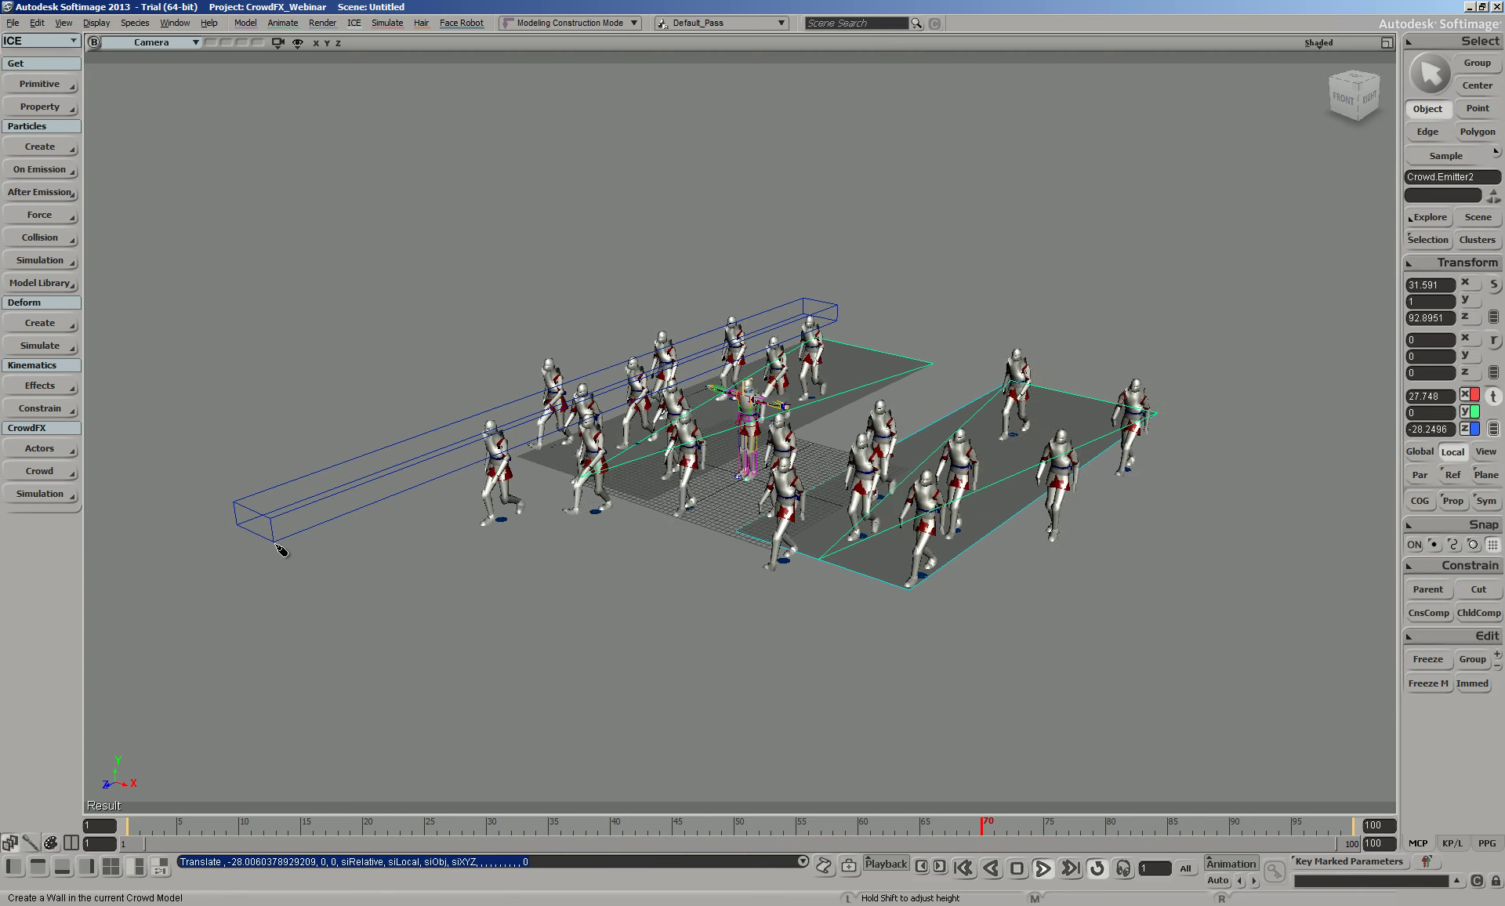
drag(280, 550, 288, 391)
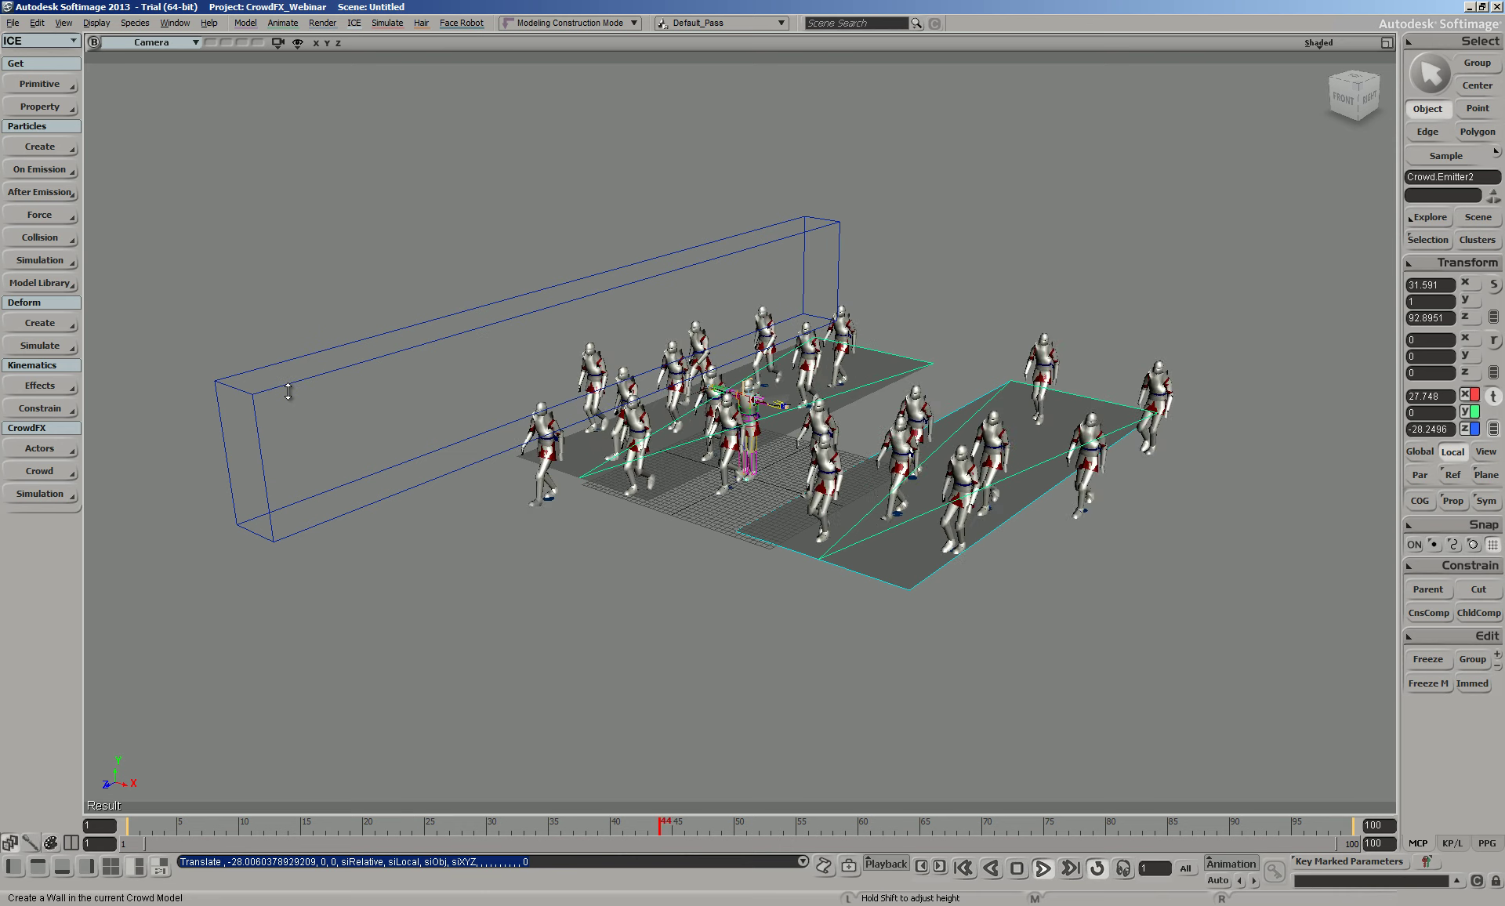
click(581, 655)
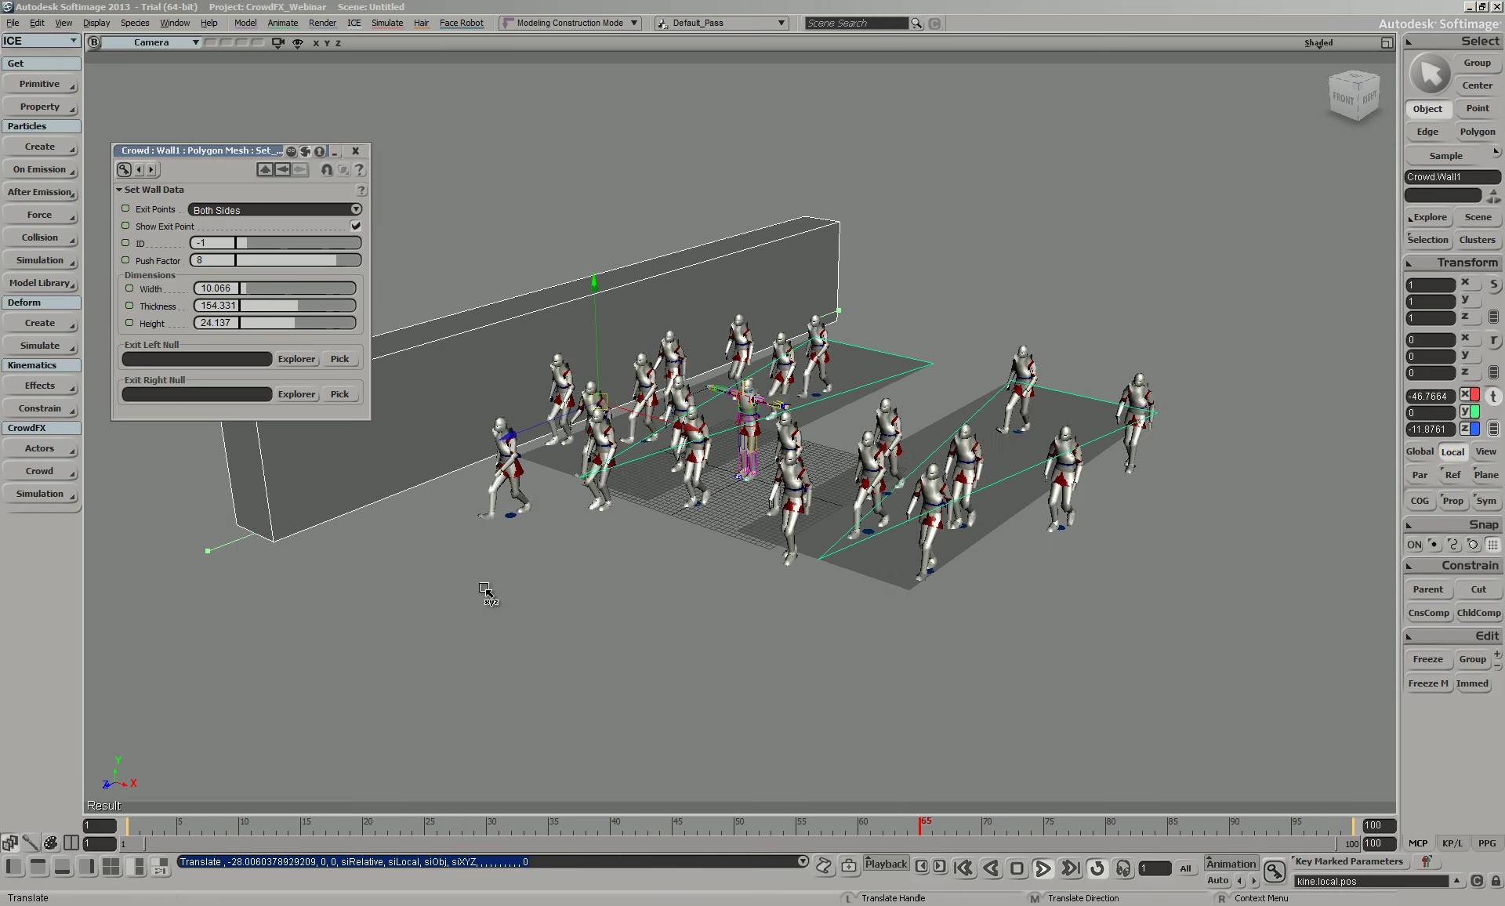
Adjust the wall's Thickness and Width dimensions and close its properties
drag(265, 293, 297, 305)
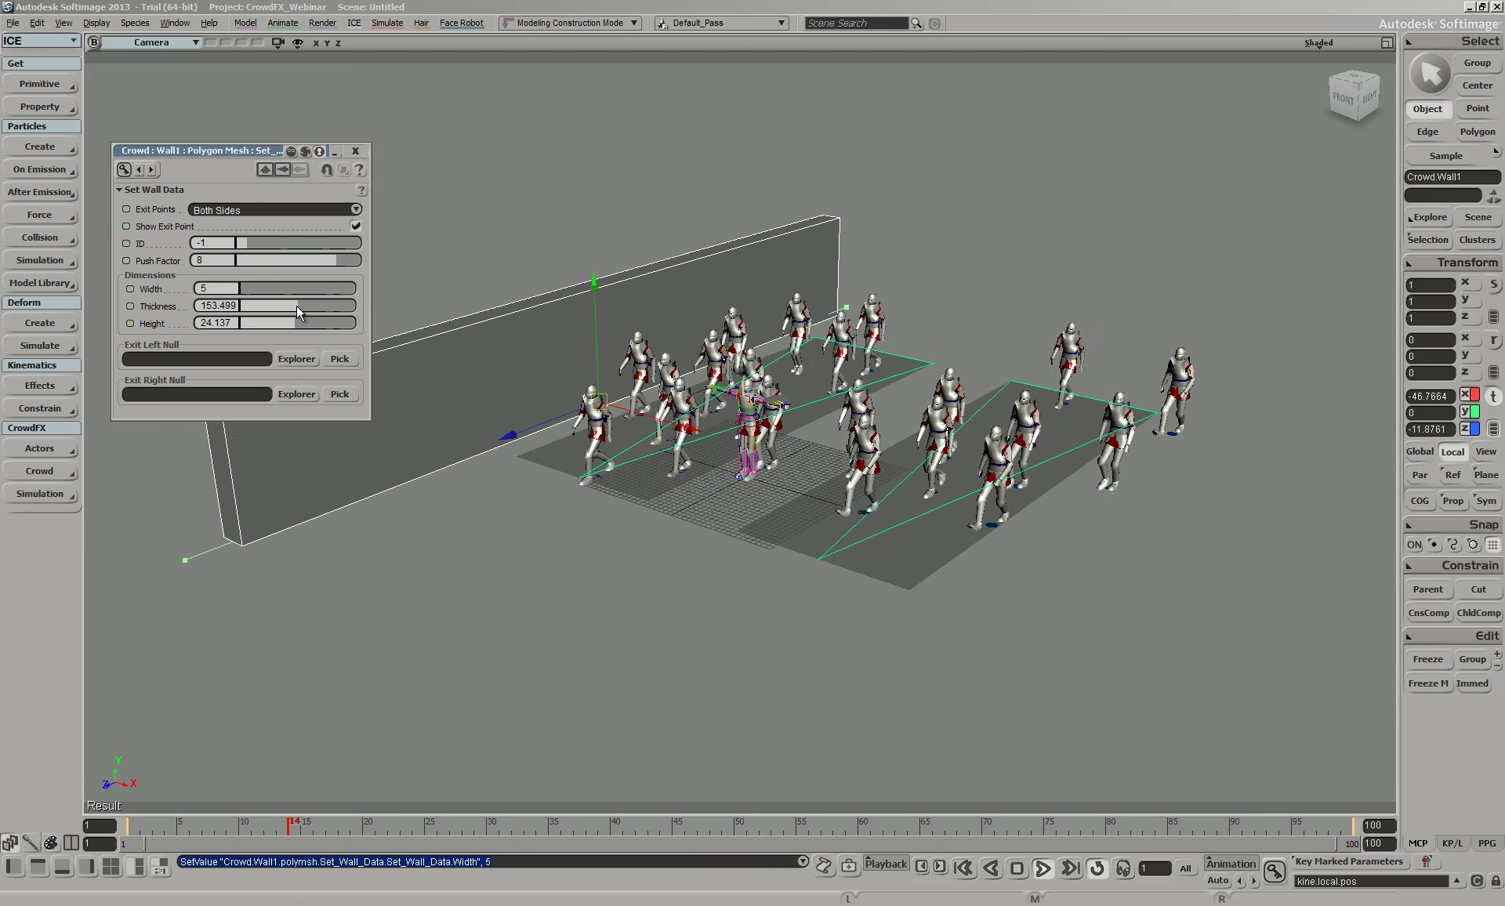
click(252, 288)
click(355, 150)
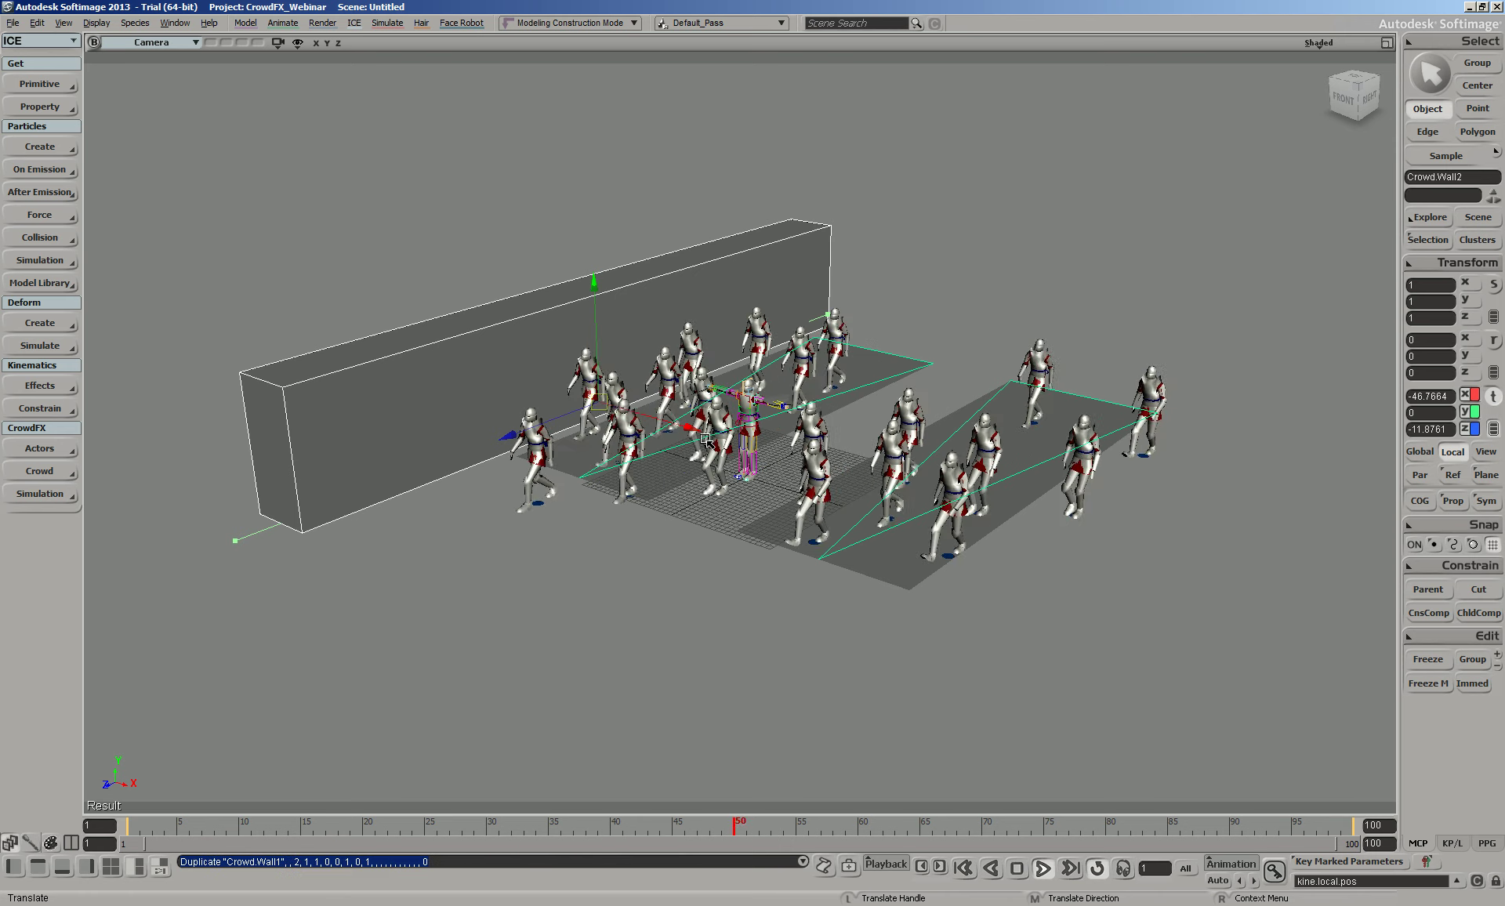
Duplicate the wall and move the copy along X to about 63.7, on the opposite side of the crowd
drag(690, 433, 1225, 474)
key(o)
key(v)
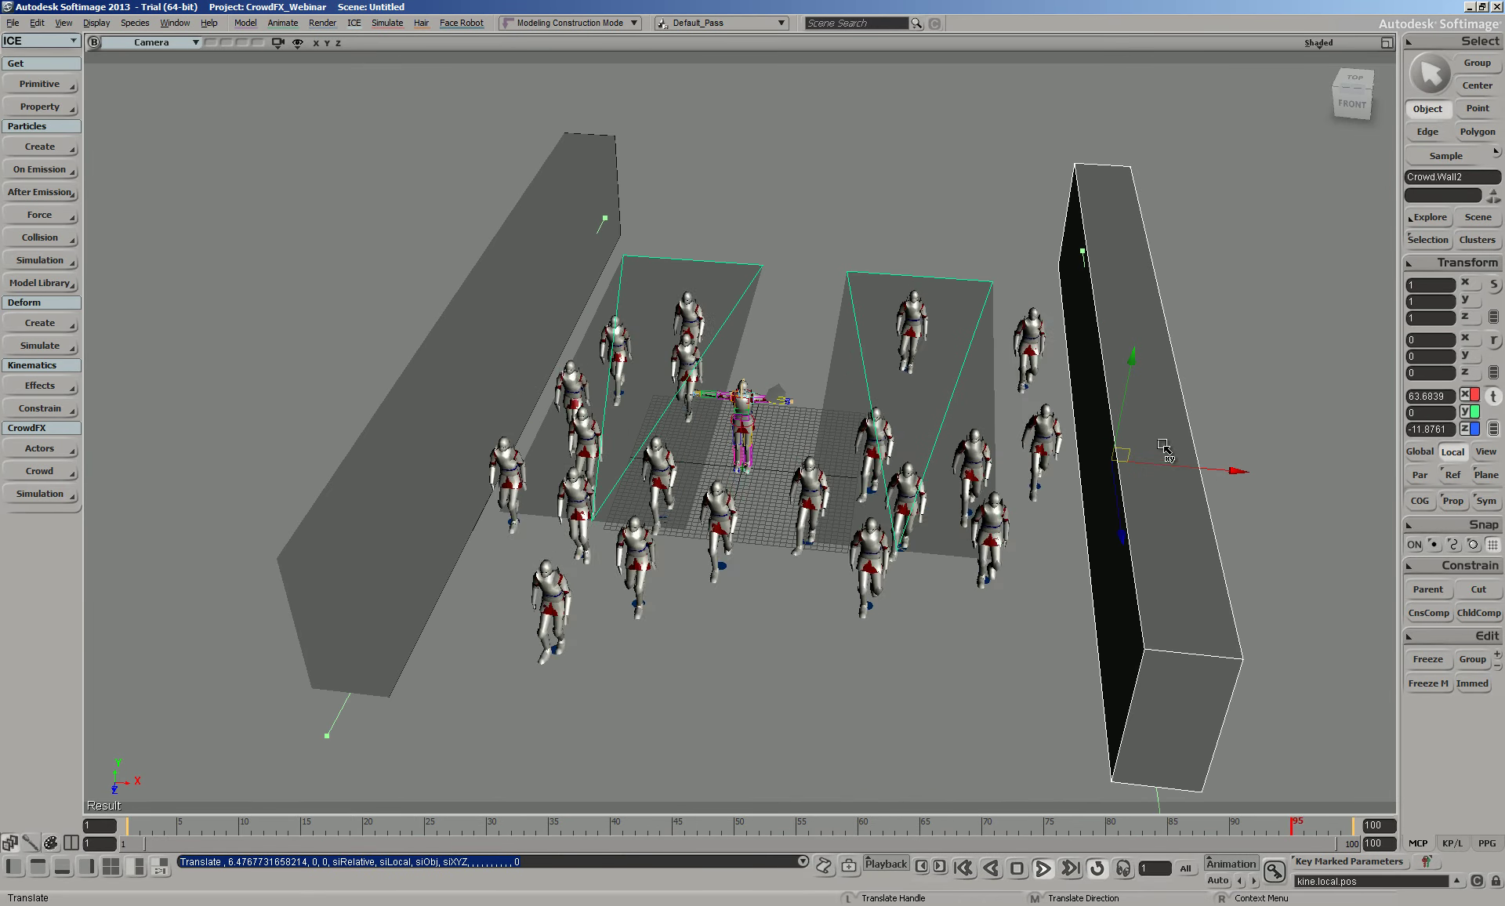
Lengthen Emitter2 along its local Z axis to a scale of about 151
key(space)
click(974, 558)
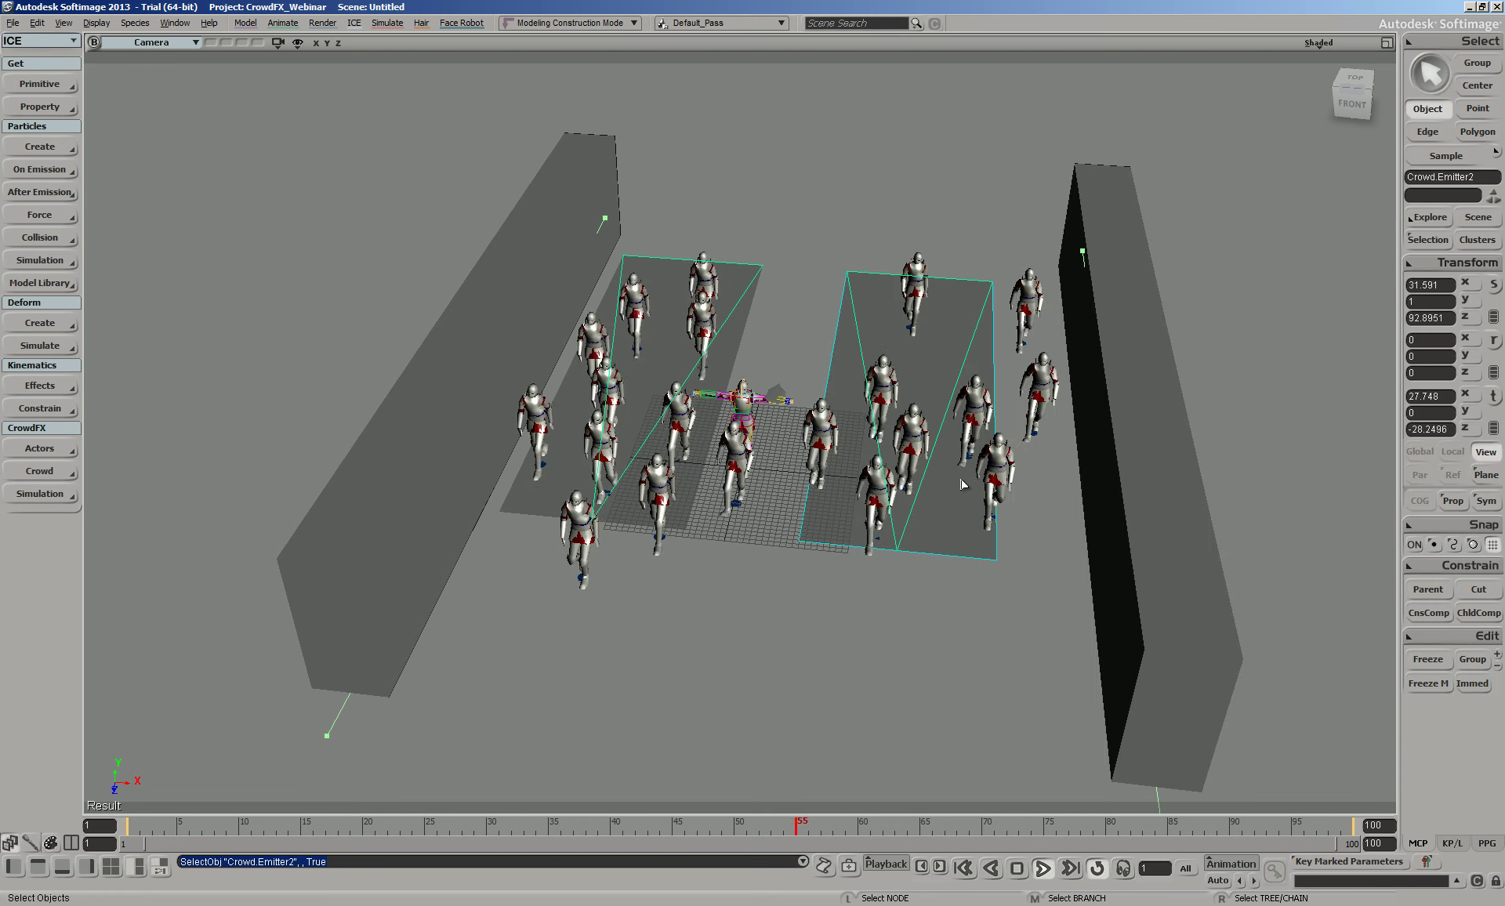
key(x)
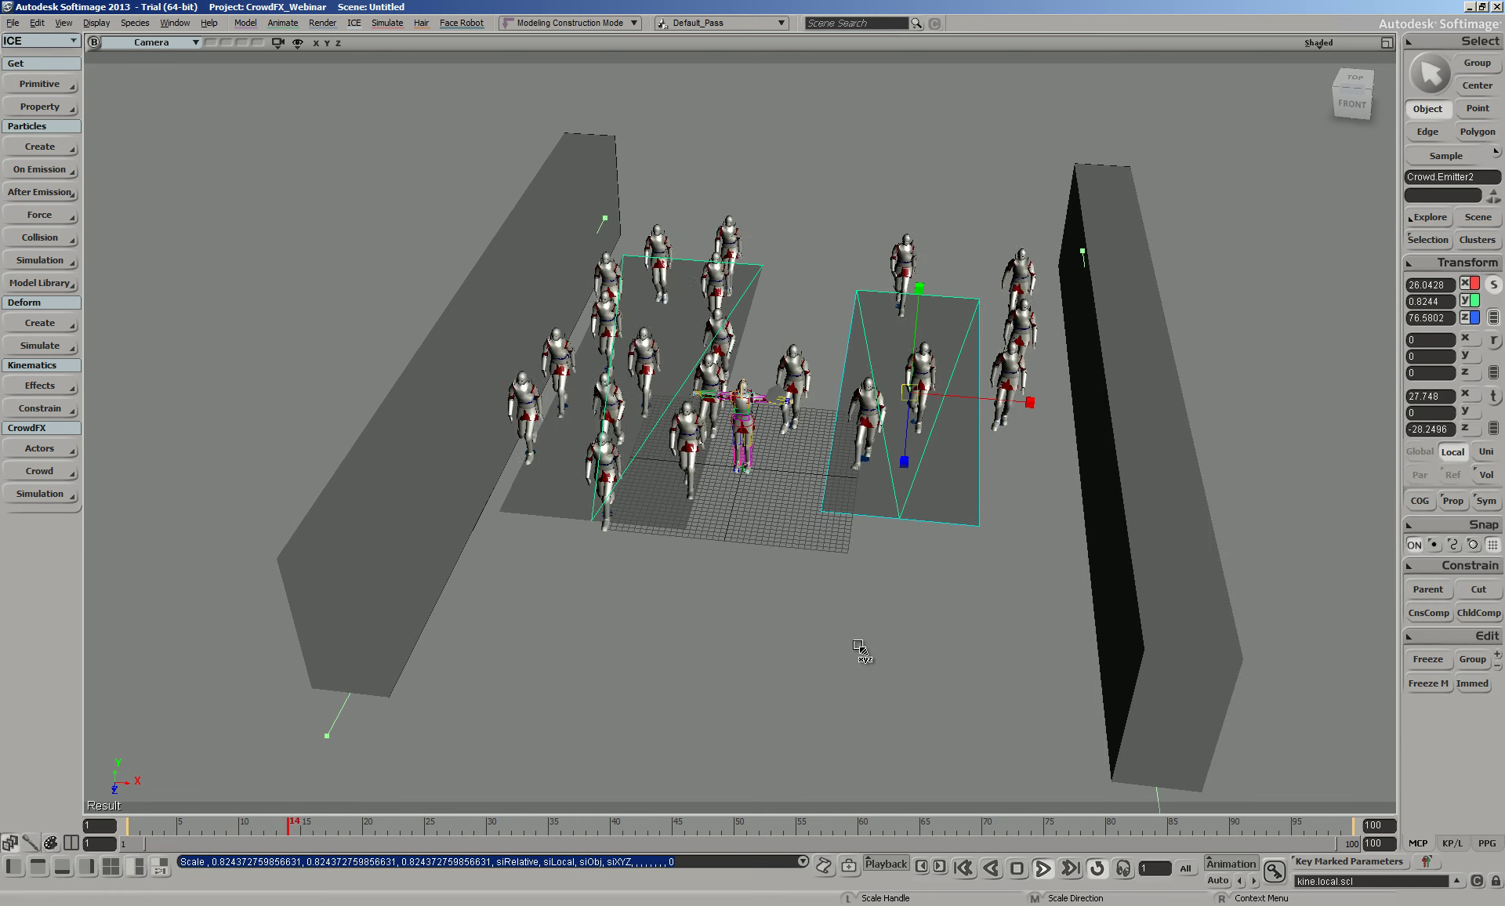
key(ctrl+z)
drag(899, 584, 901, 689)
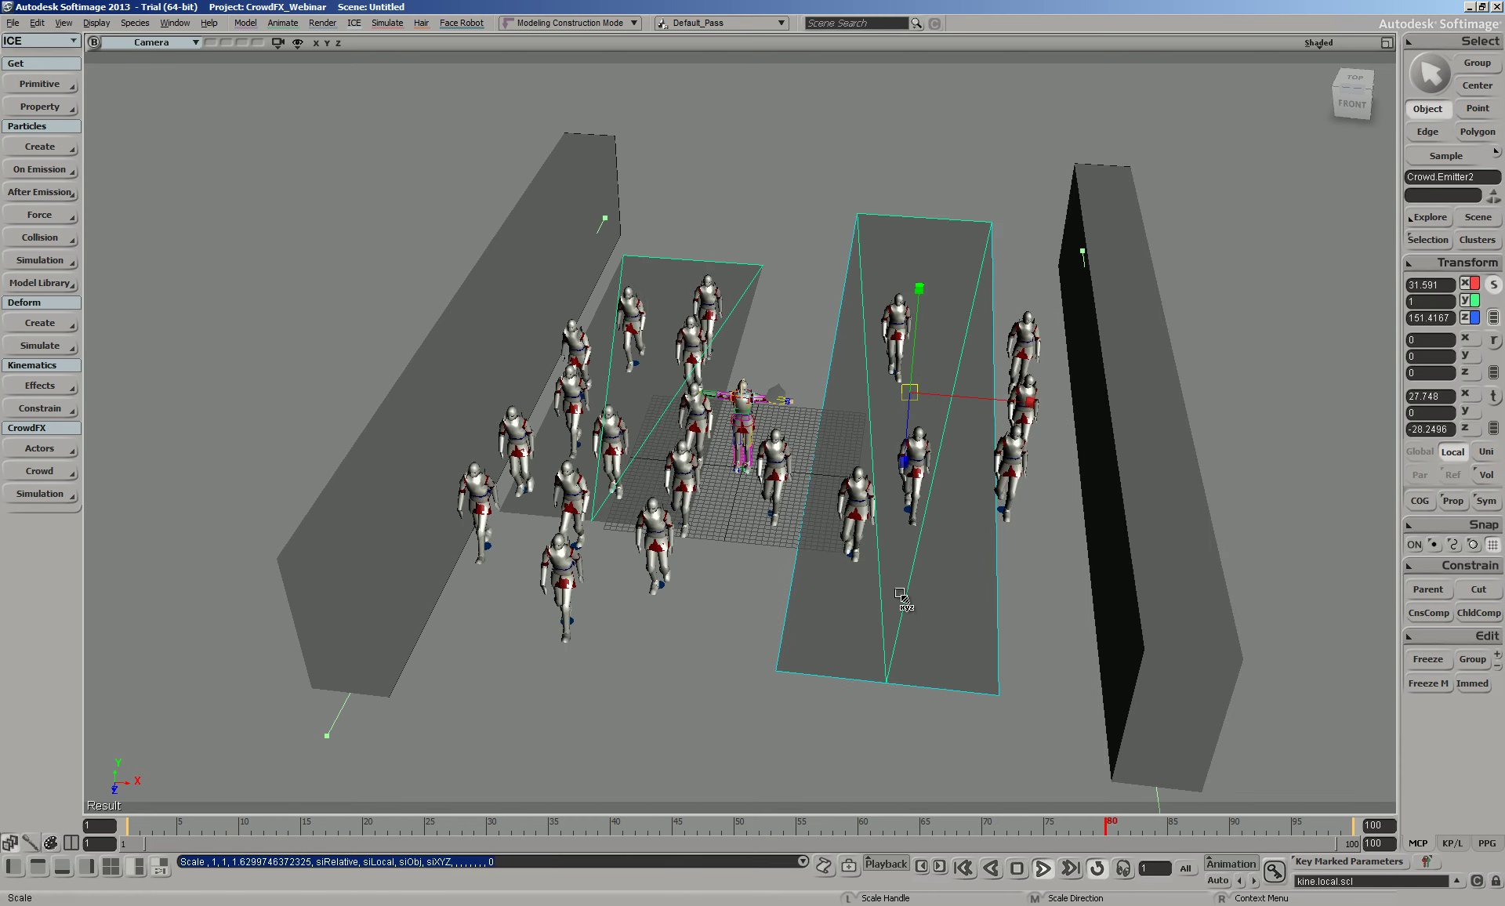
Lengthen Emitter1 to a Z scale of about 157 and shift it along X towards Emitter2, to about -14.8
key(space)
click(728, 326)
click(596, 470)
key(x)
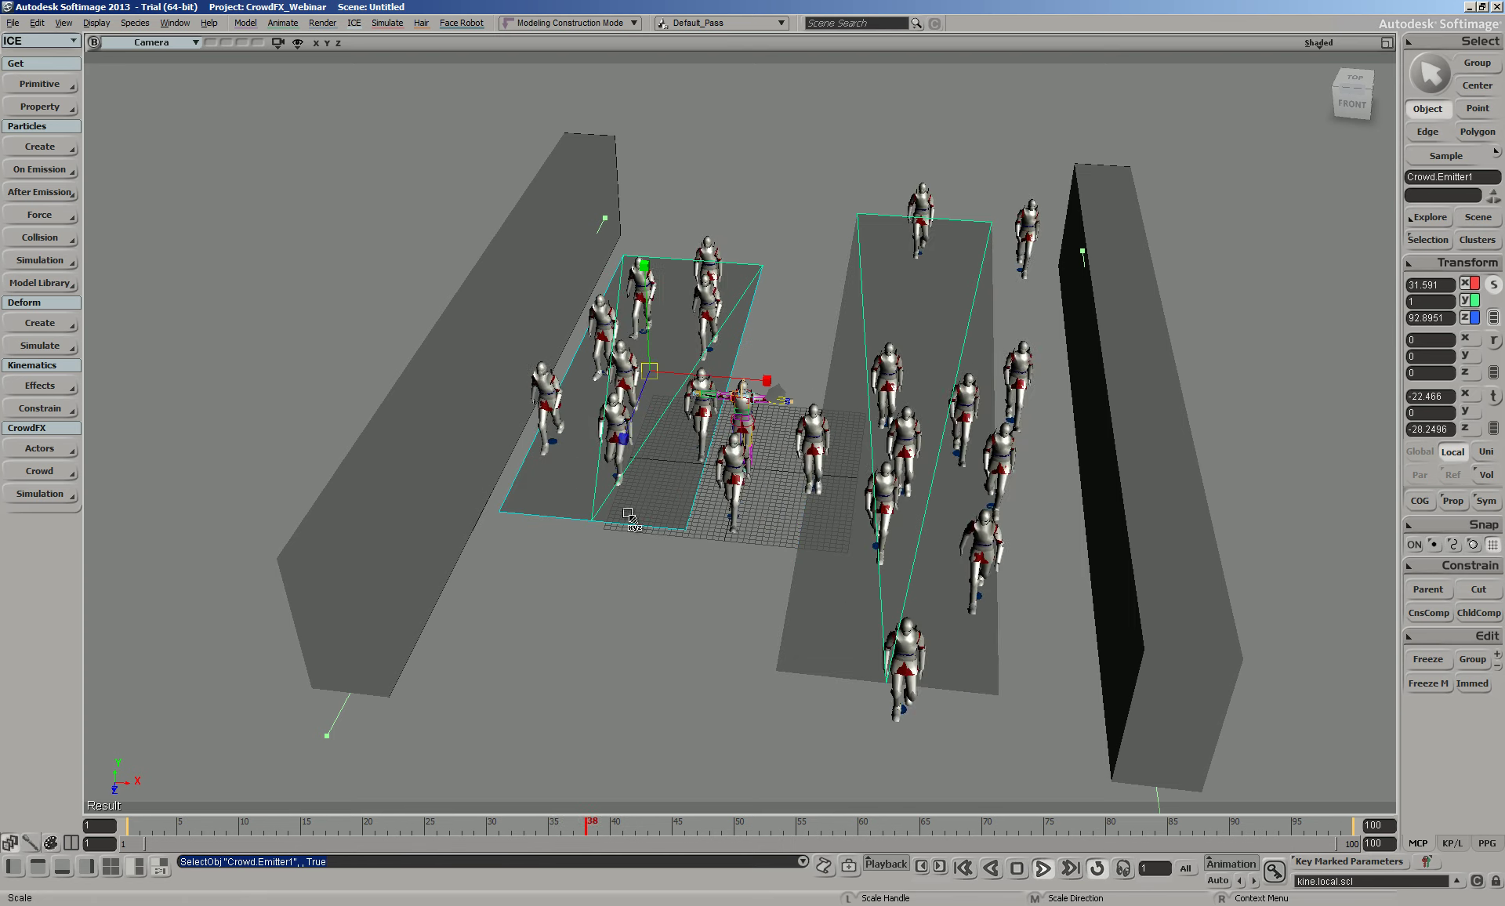
drag(595, 494, 586, 577)
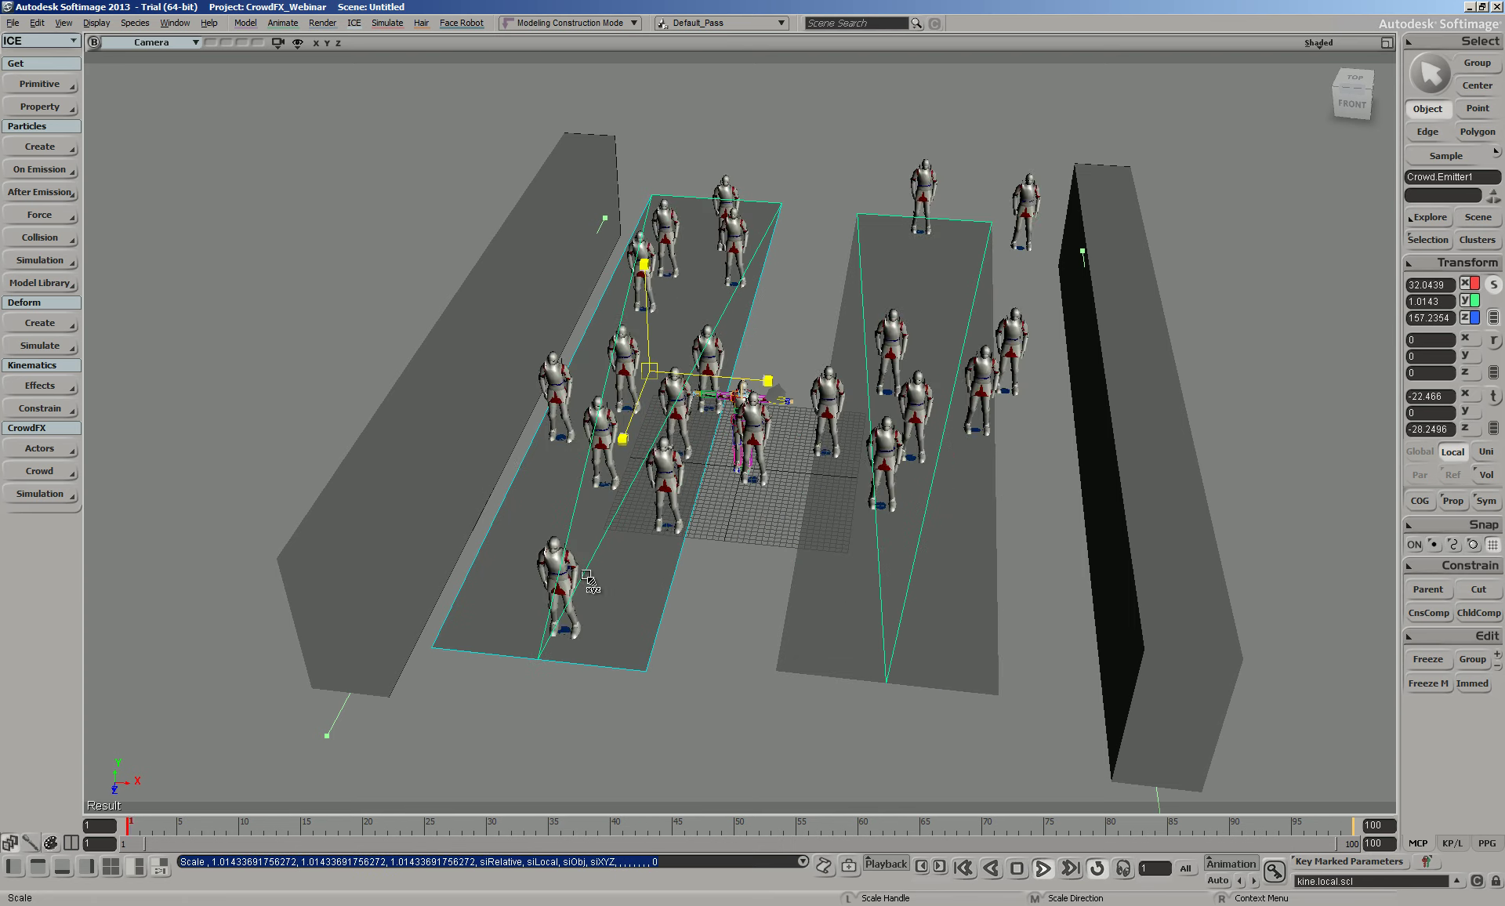
key(v)
drag(740, 431, 792, 432)
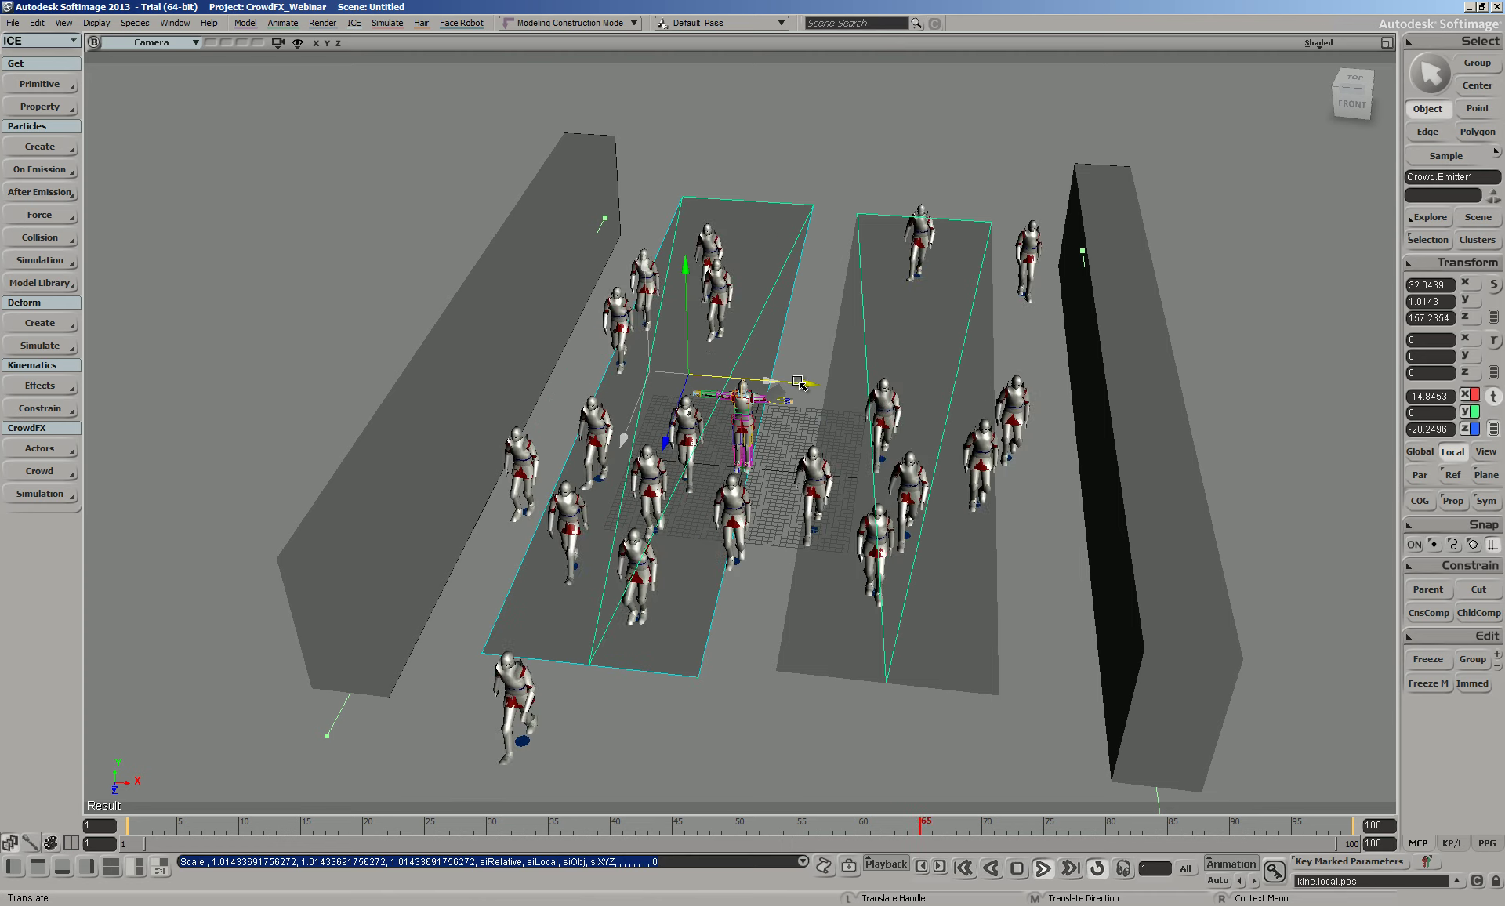
Create a polygon mesh grid primitive as a ground plane for the crowd
key(space)
click(1330, 228)
key(o)
drag(1081, 460, 1042, 396)
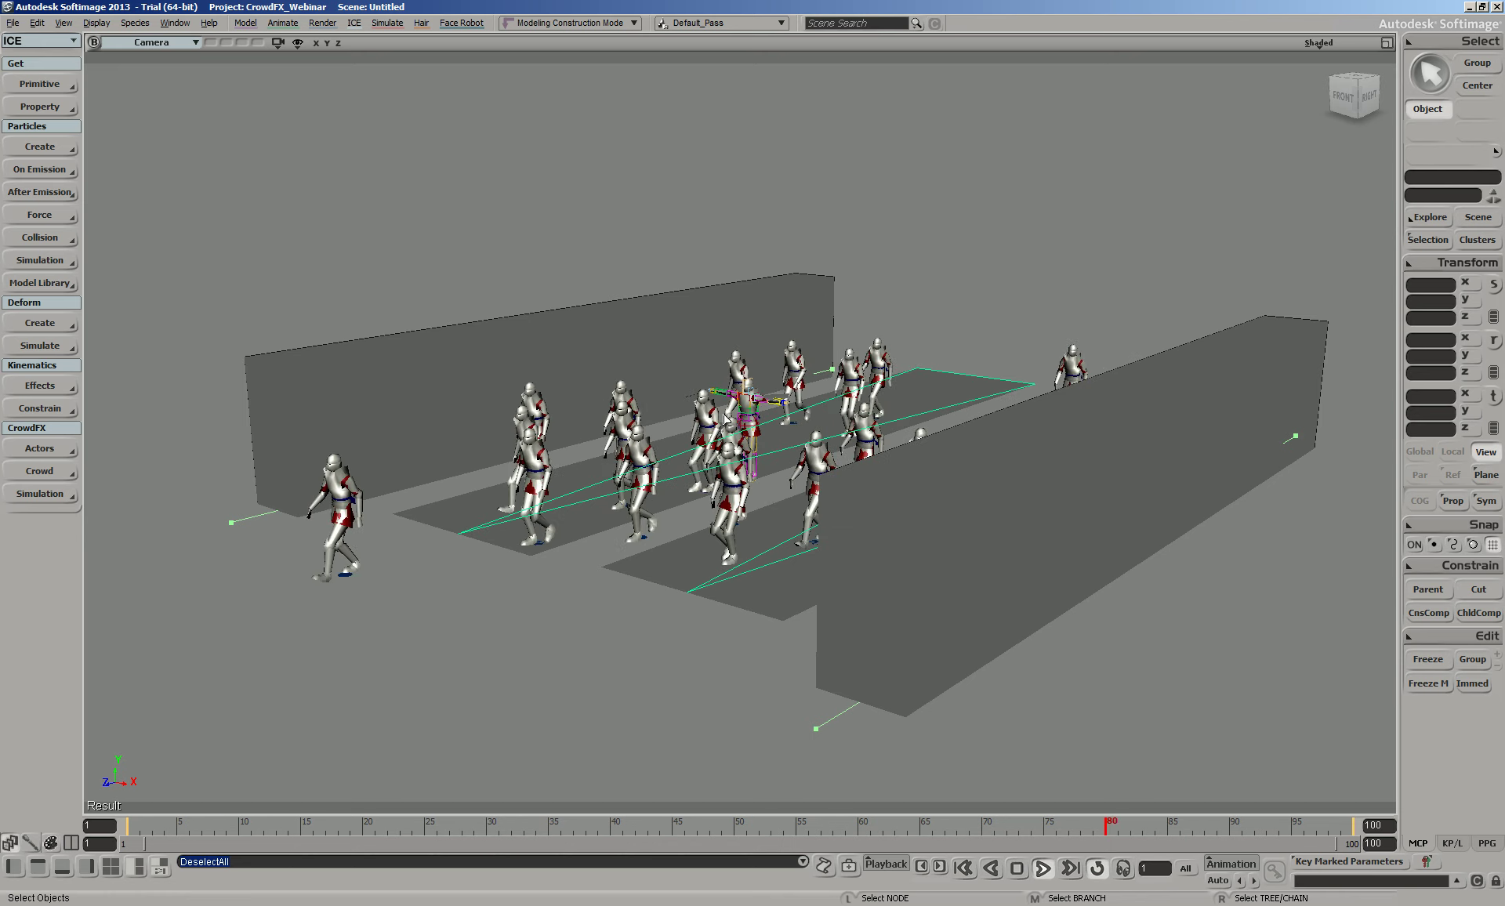
click(61, 84)
mouse_move(174, 111)
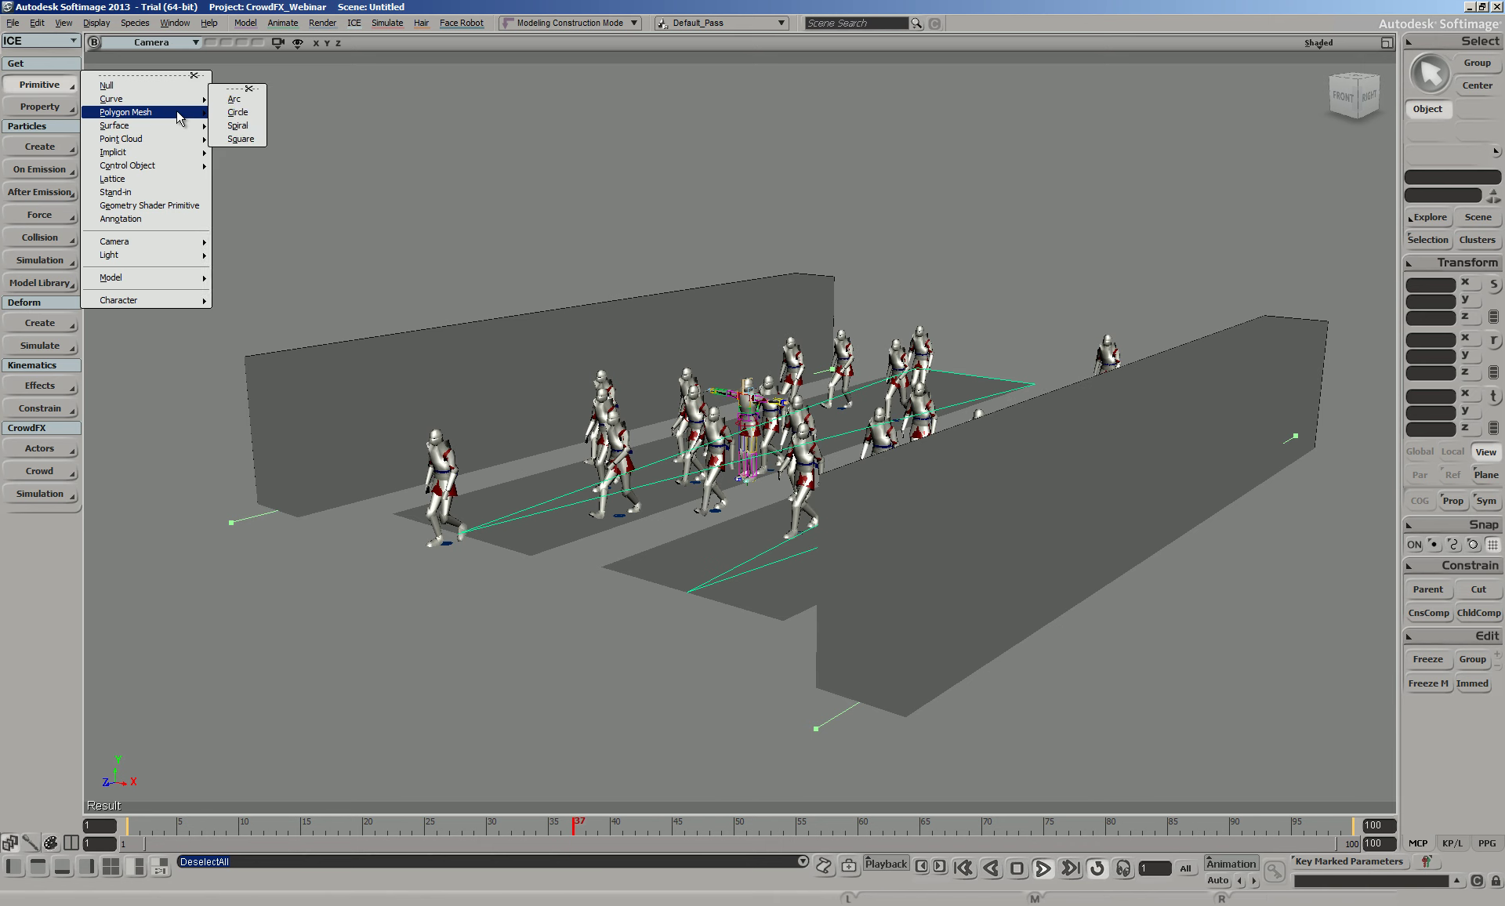
click(235, 166)
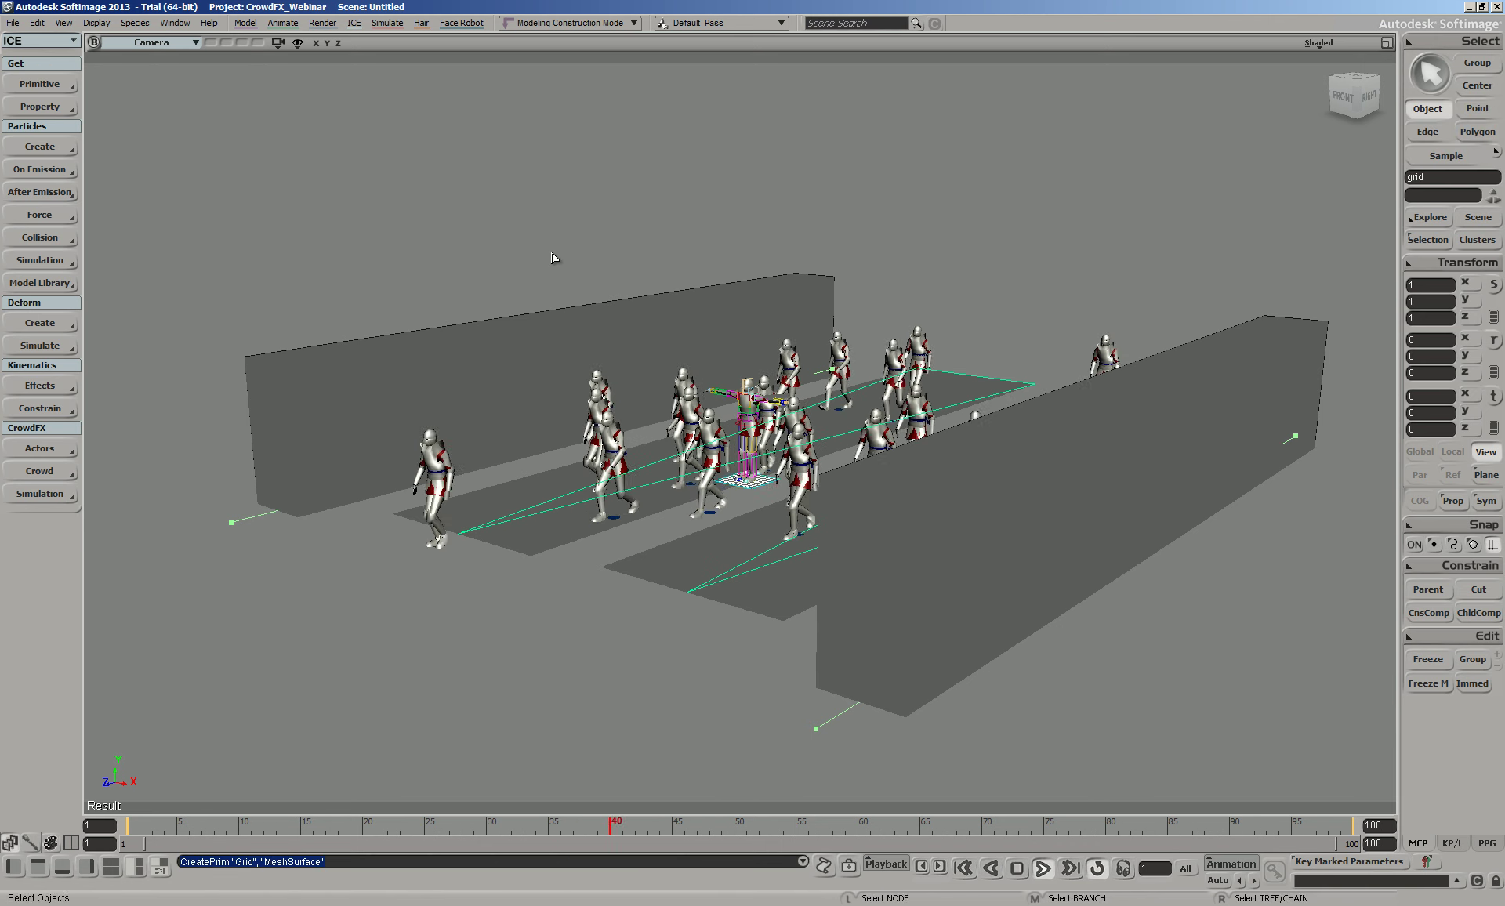
Scale the grid uniformly to about 20.3 and move it along Z to about -15.2 so it lies under both walls
key(x)
drag(863, 392, 815, 345)
key(v)
drag(737, 478, 329, 344)
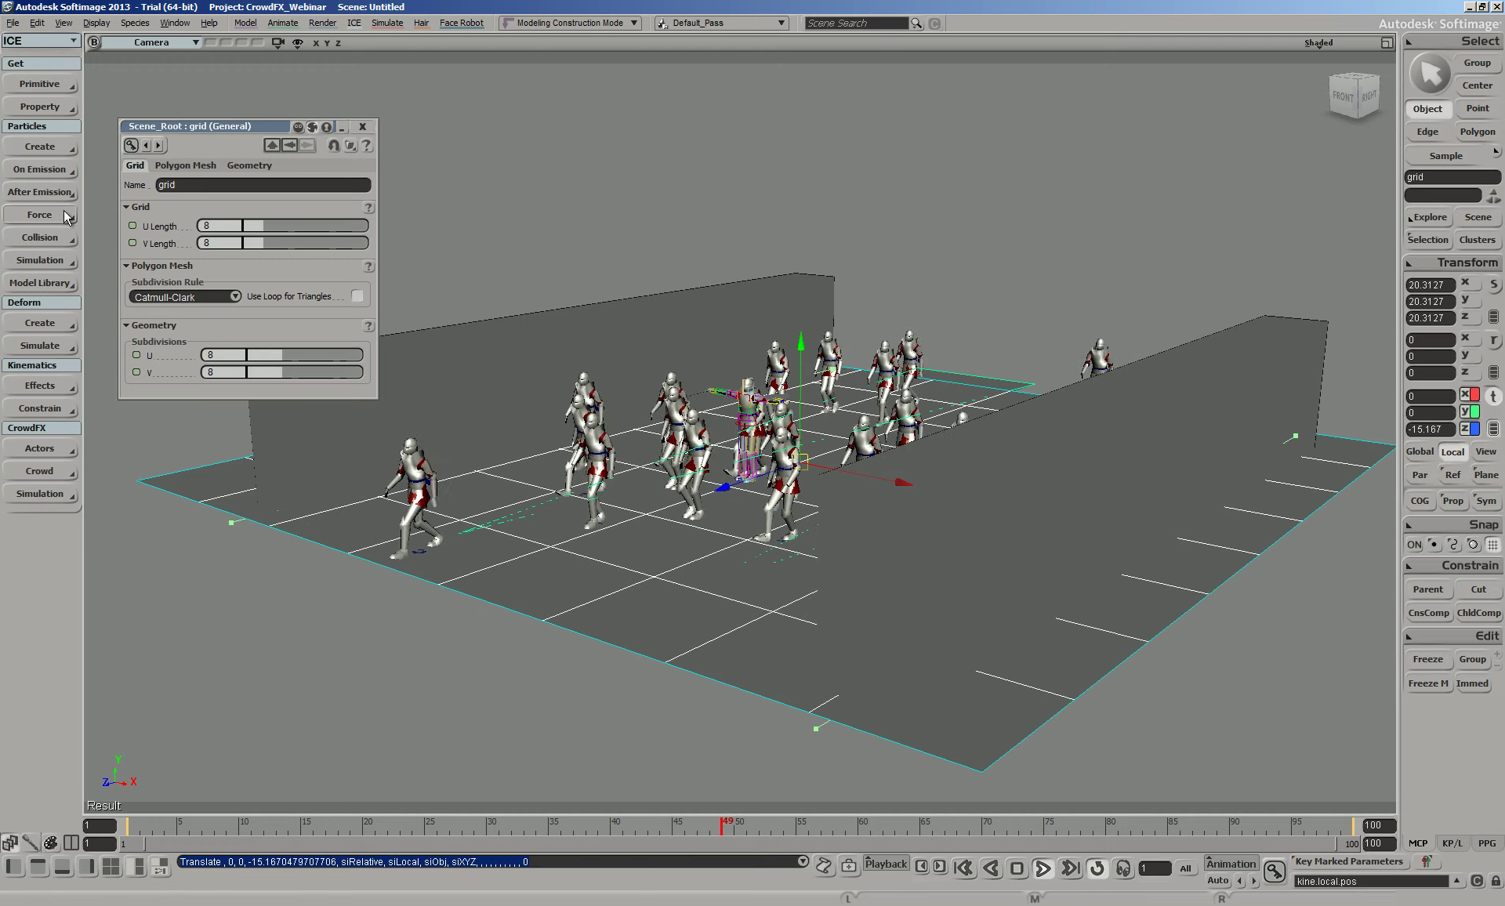
Apply a Lambert material to the grid with a brown diffuse colour of 0.531, 0.283, 0
key(3)
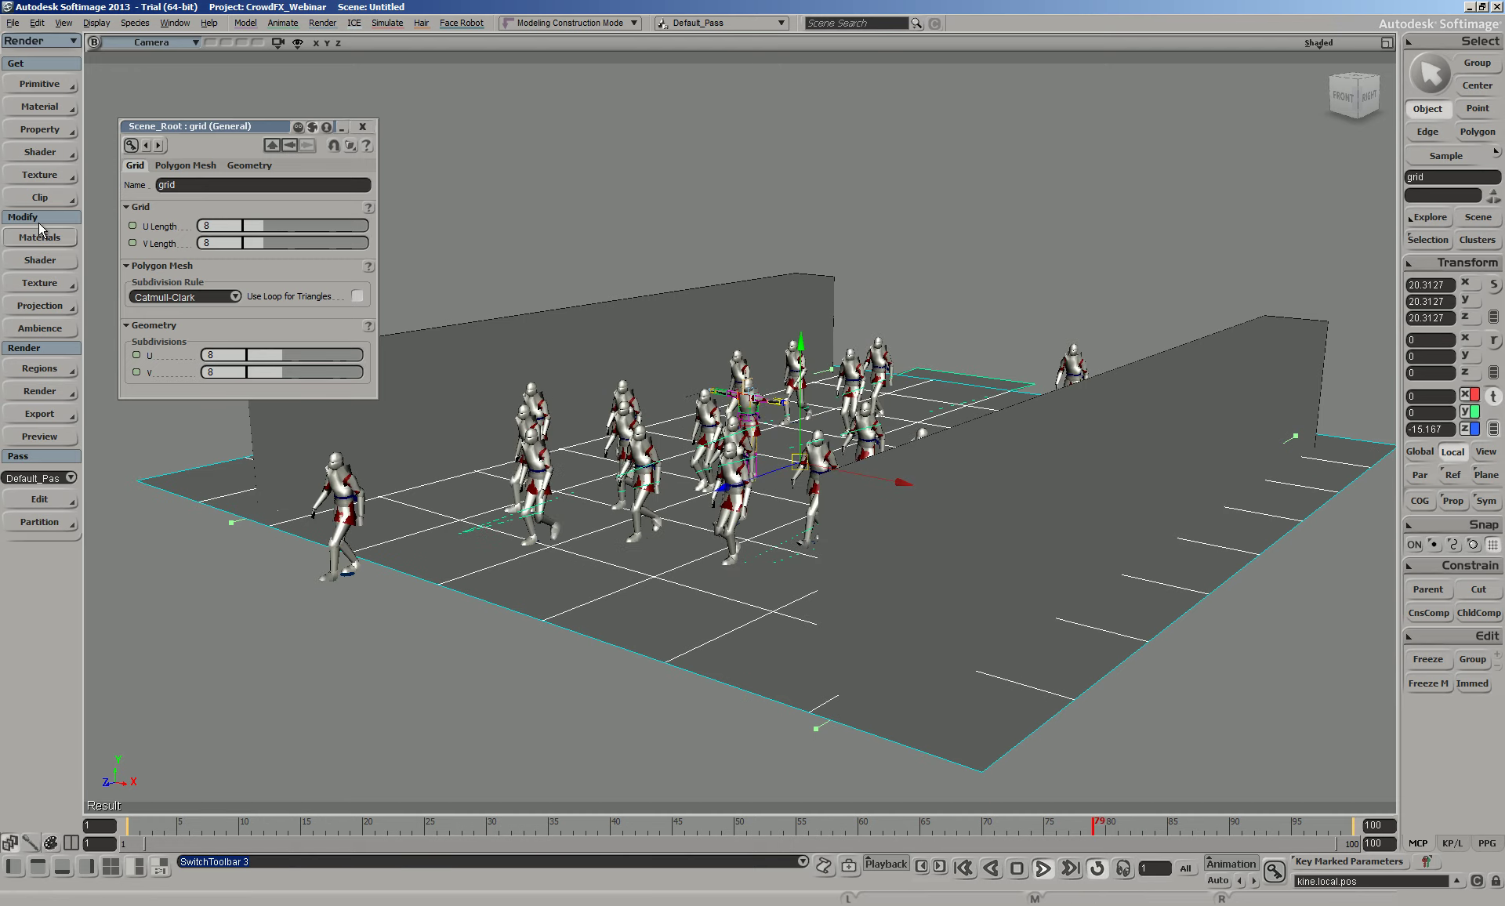
click(38, 109)
click(116, 171)
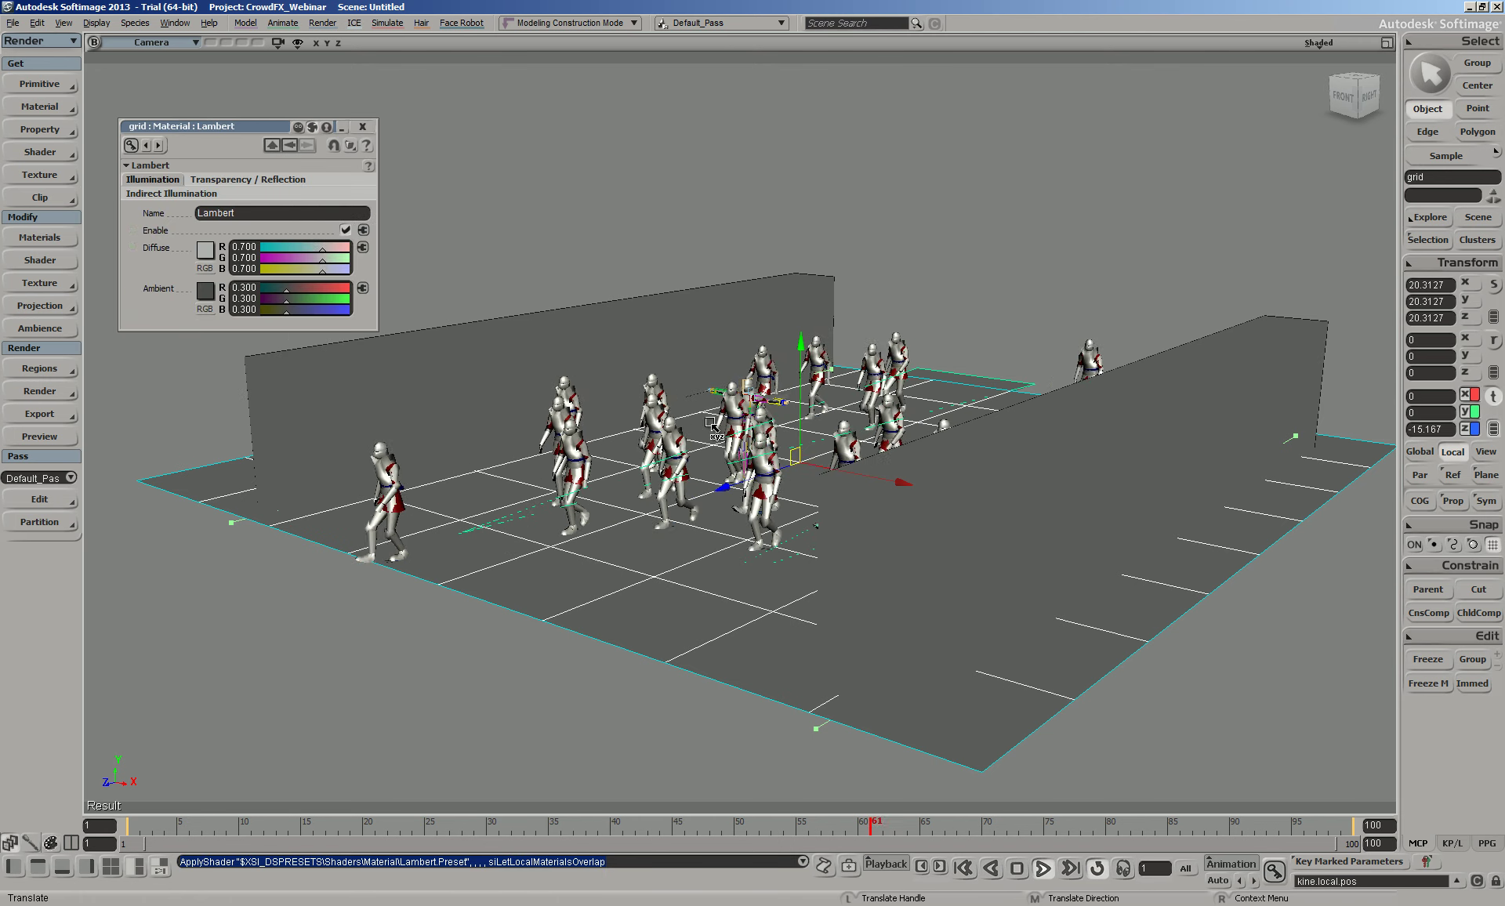
mouse_move(312, 252)
mouse_down()
mouse_move(258, 266)
mouse_move(307, 247)
mouse_up()
click(278, 257)
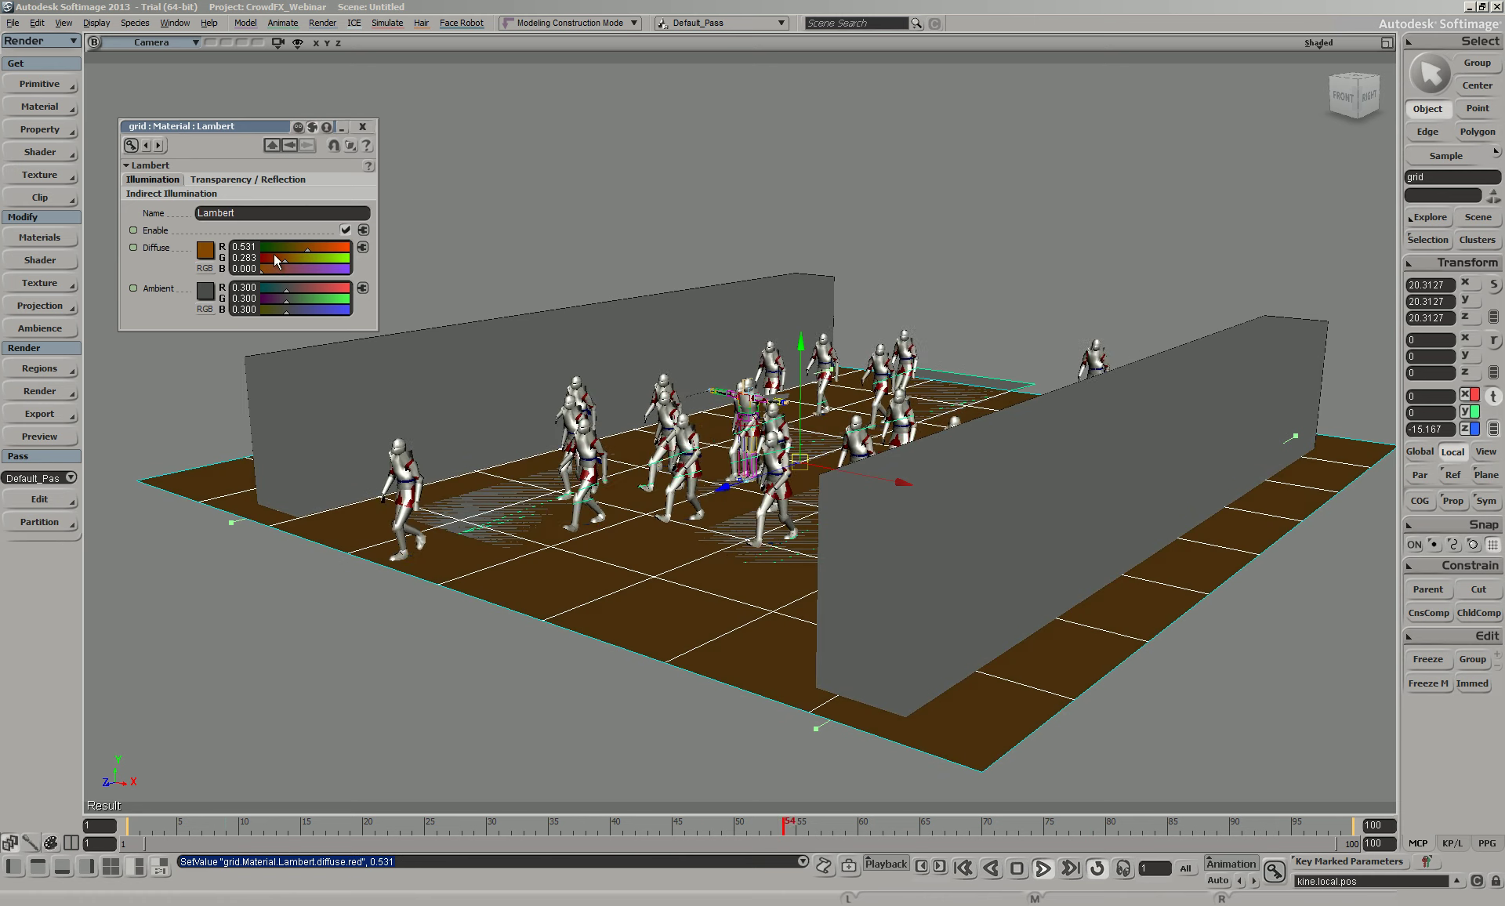
Set the Lambert ambient colour to 0.407, 0.204, 0 and darken the diffuse colour to 0.478, 0.221, 0
drag(208, 289, 207, 290)
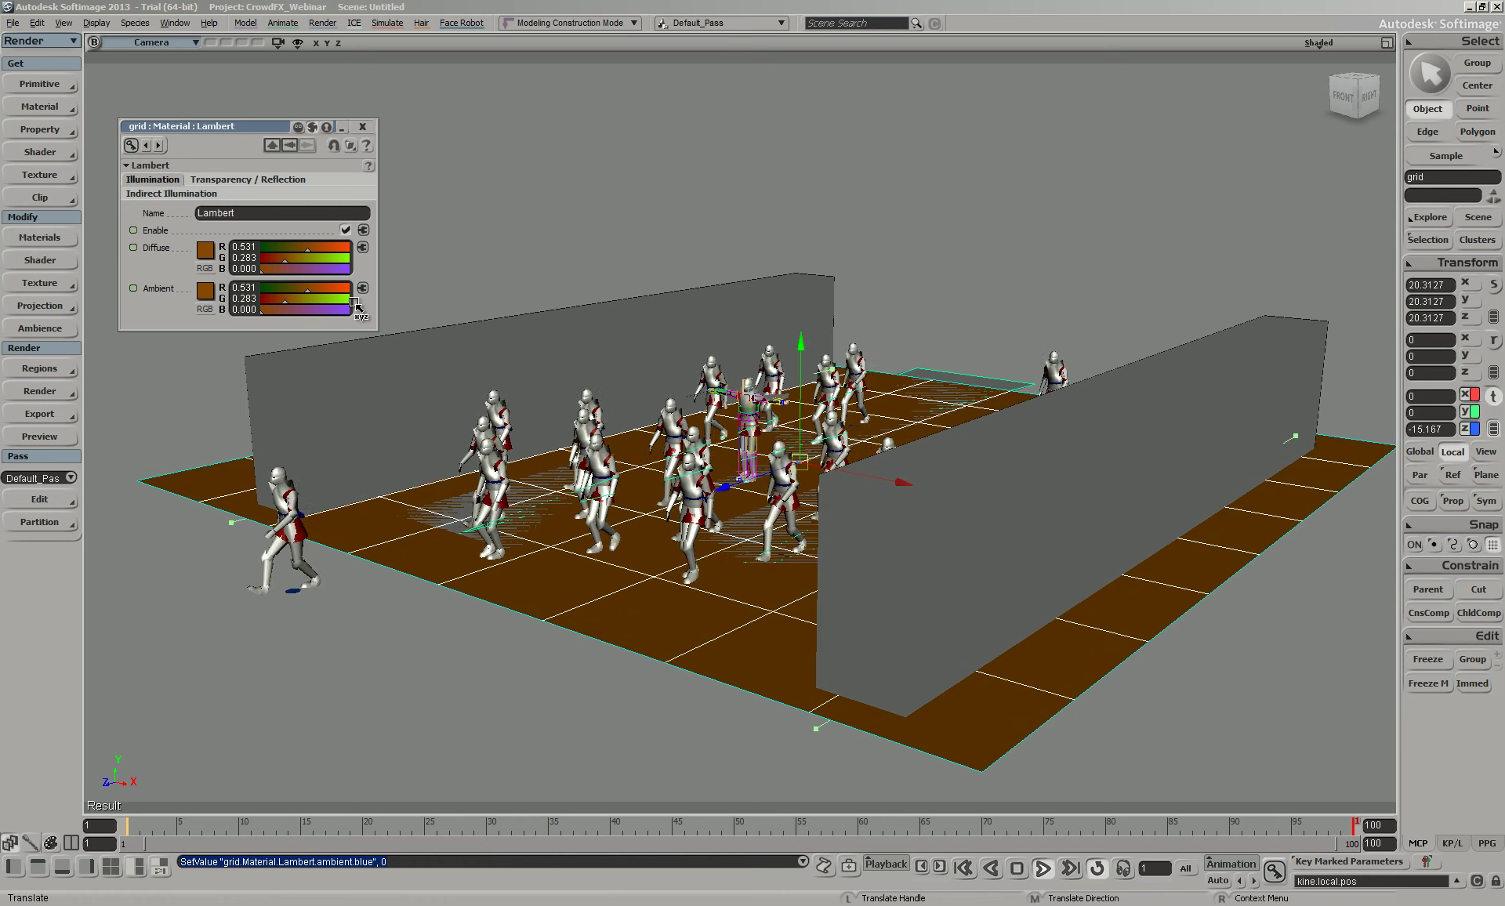
drag(298, 288, 303, 246)
click(279, 259)
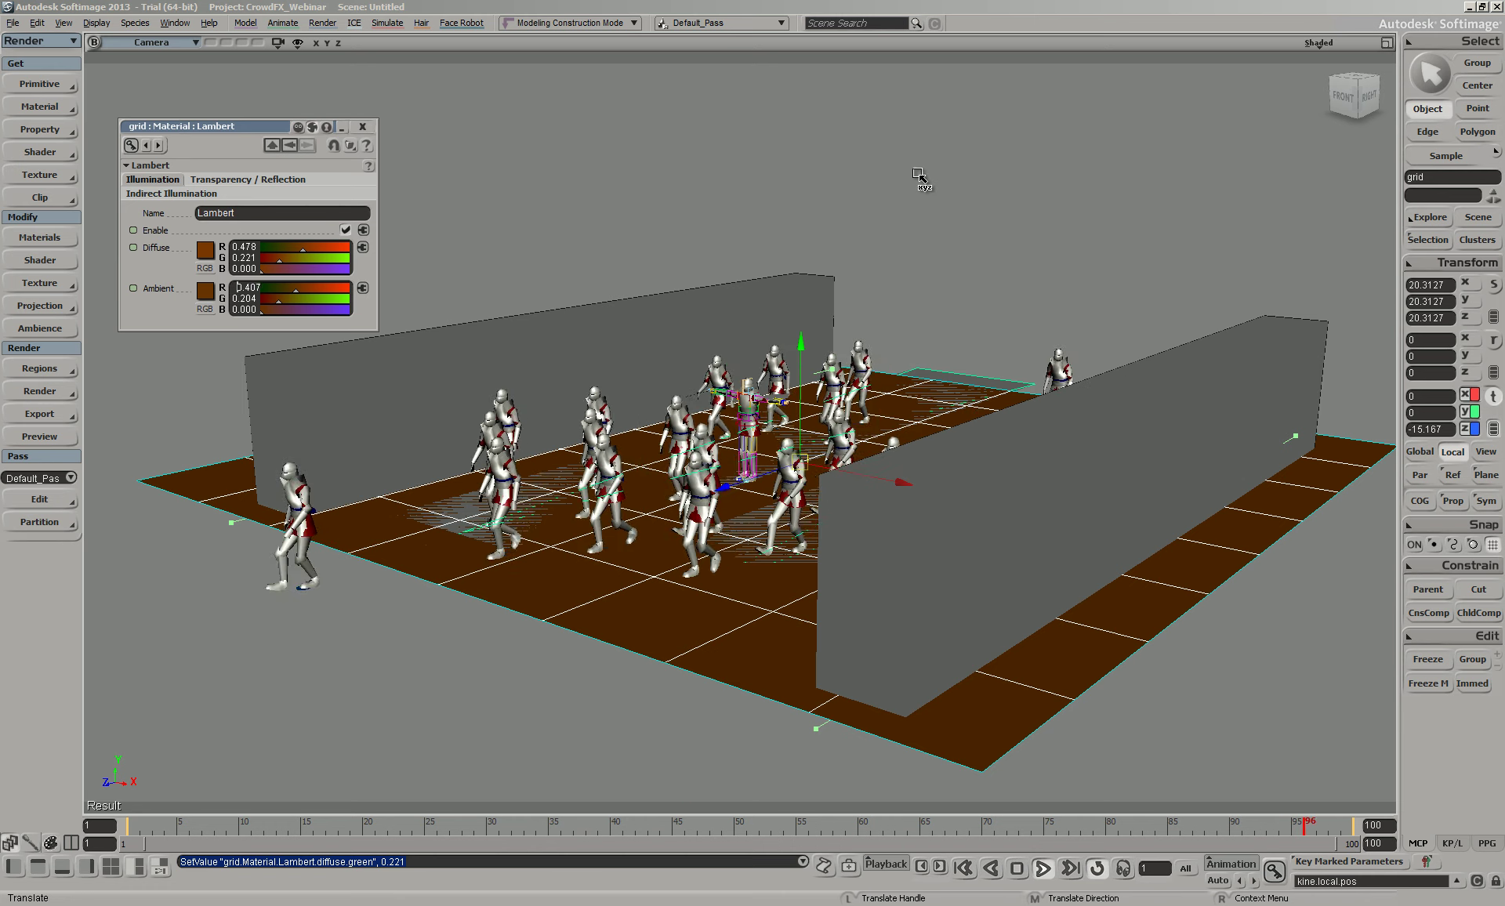
Deselect the grid and hide the crowd's emitters
key(space)
click(980, 314)
key(o)
mouse_move(985, 277)
mouse_down()
mouse_move(957, 342)
mouse_move(941, 329)
mouse_move(977, 301)
mouse_up()
key(space)
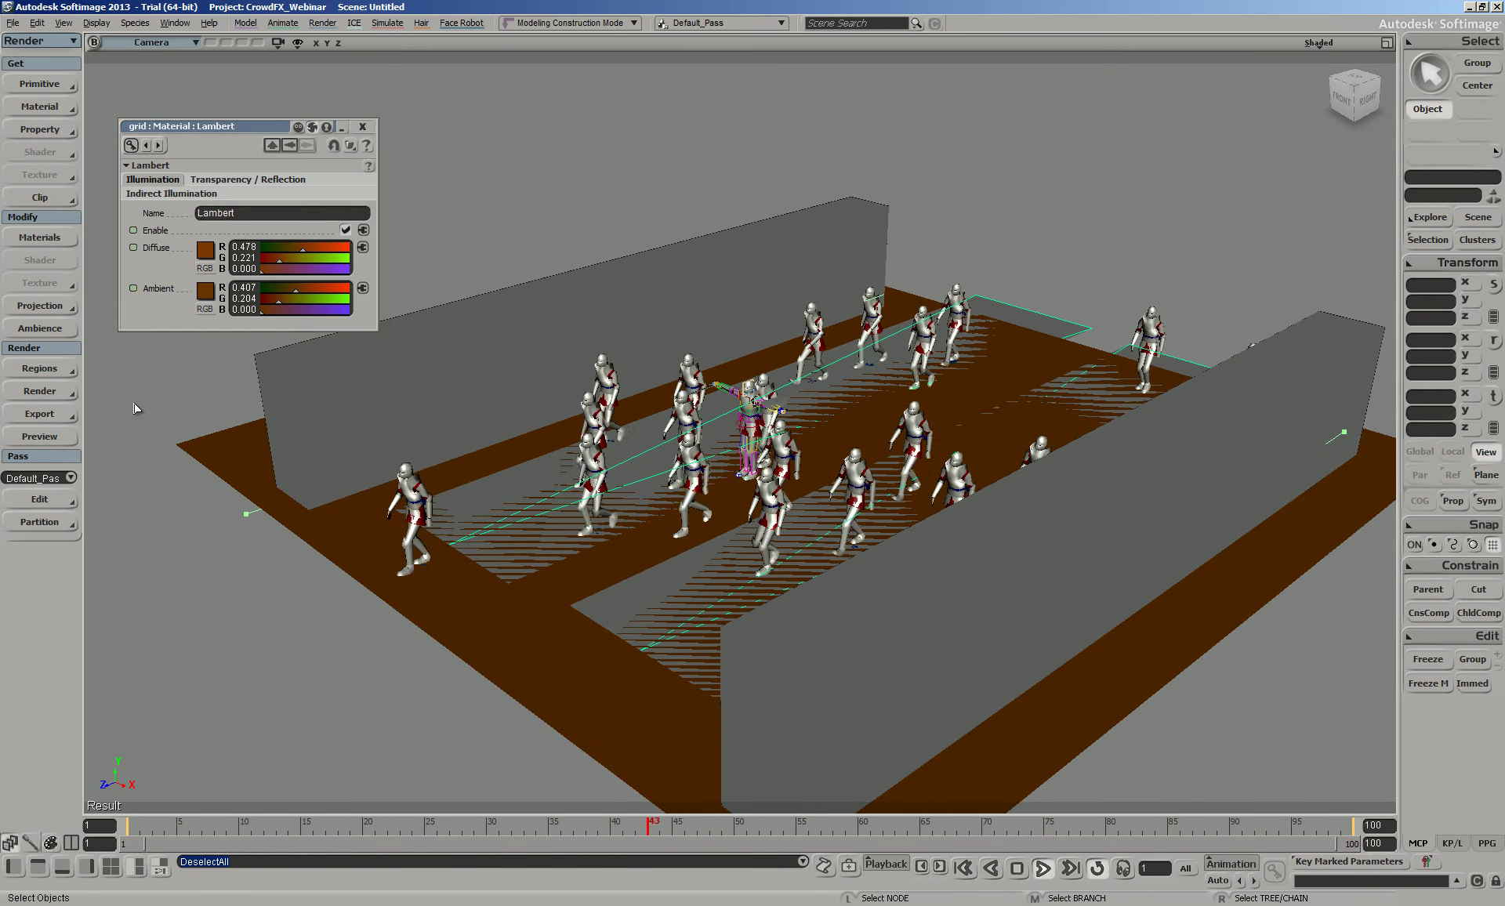
key(2)
key(4)
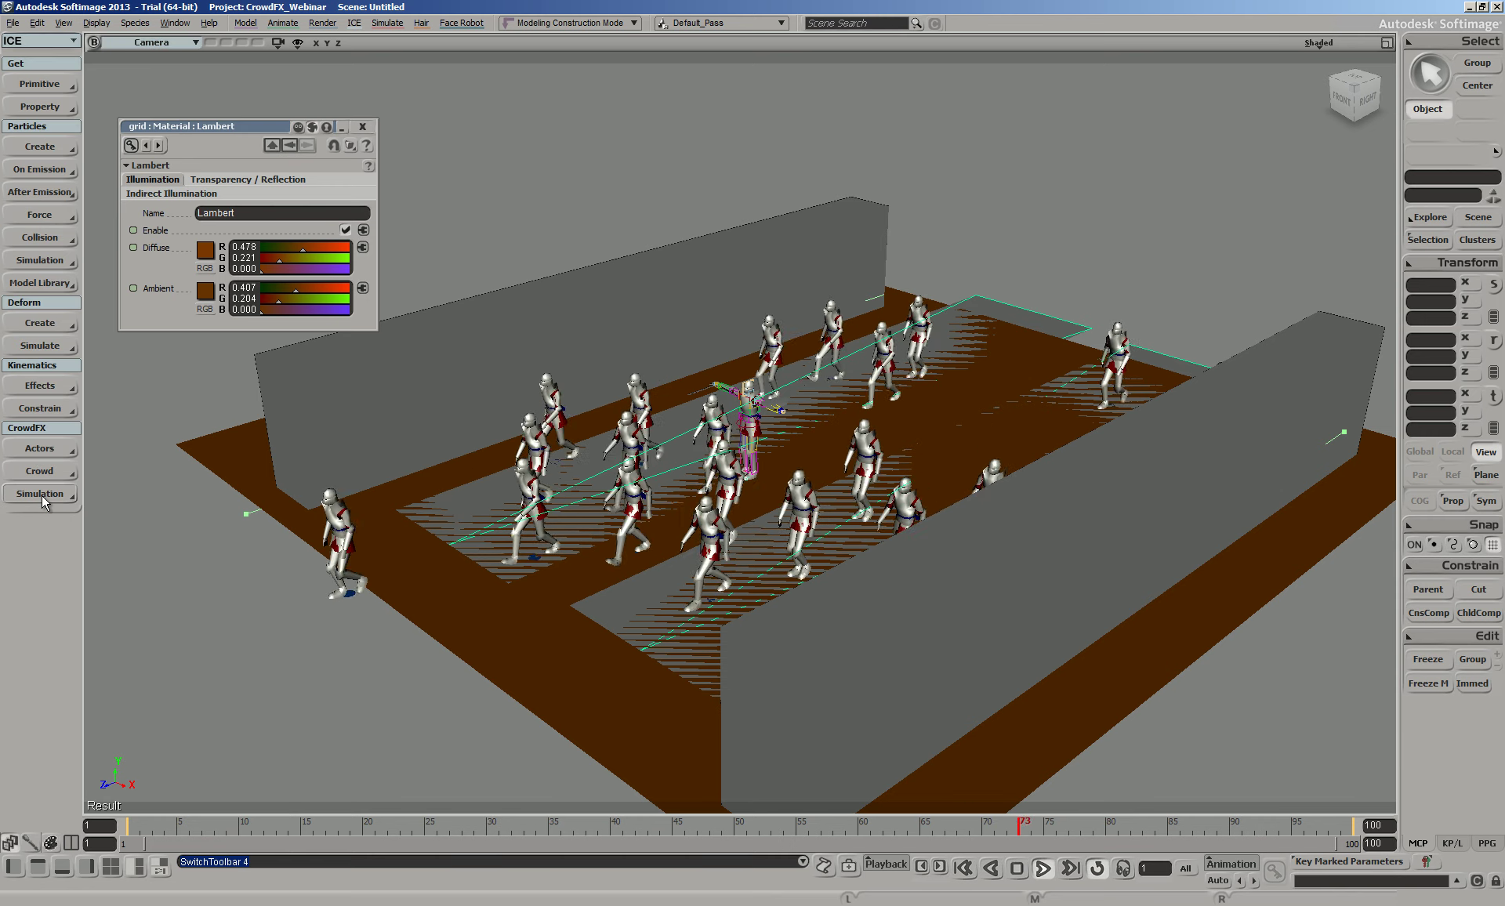
key(2)
key(4)
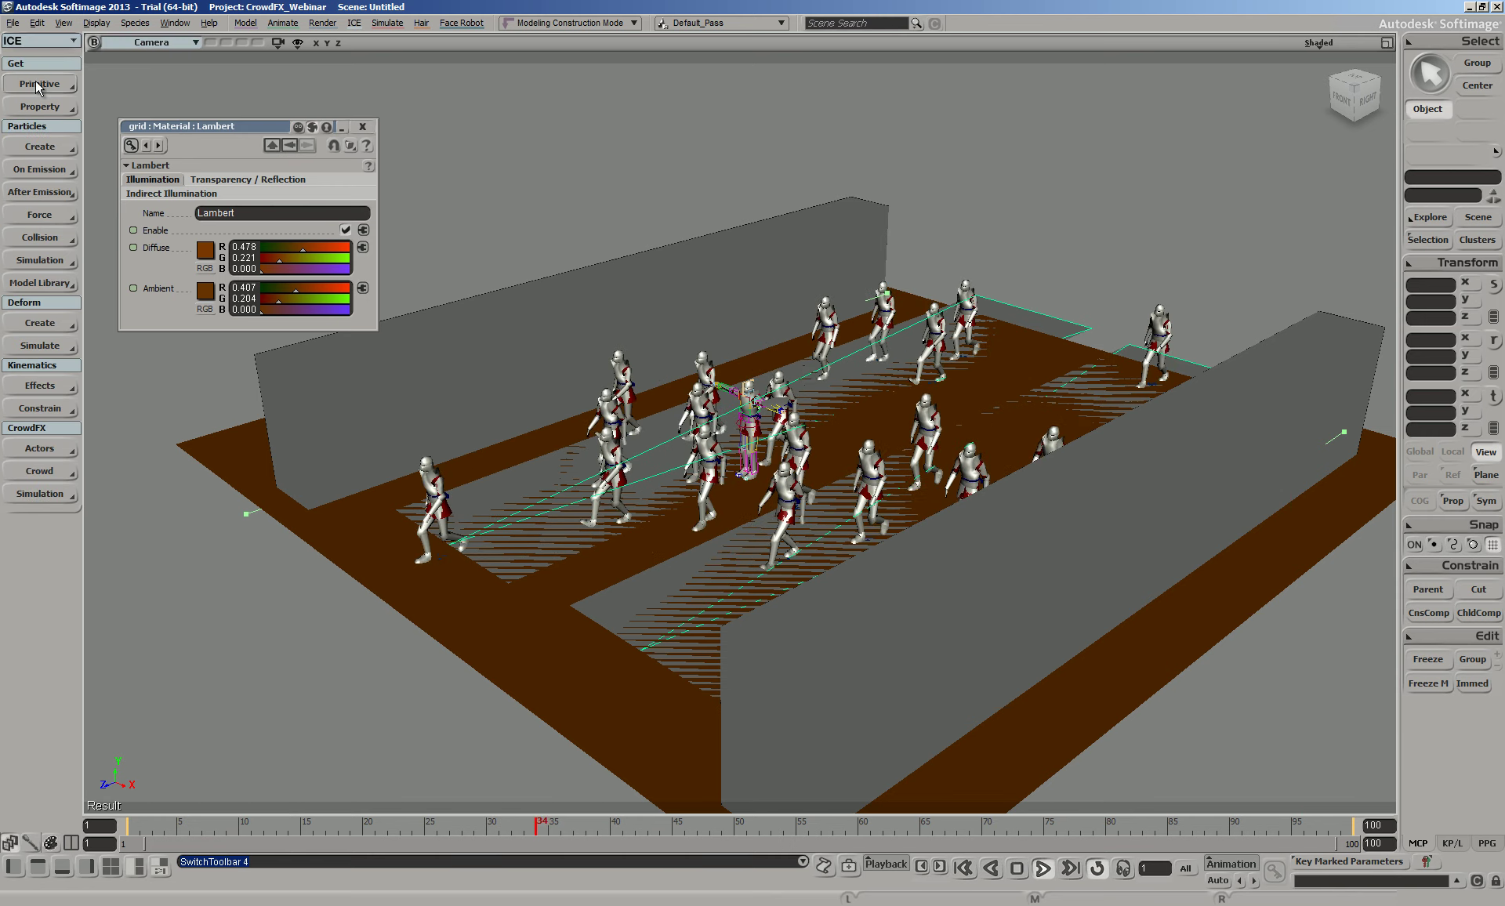
click(47, 493)
click(52, 473)
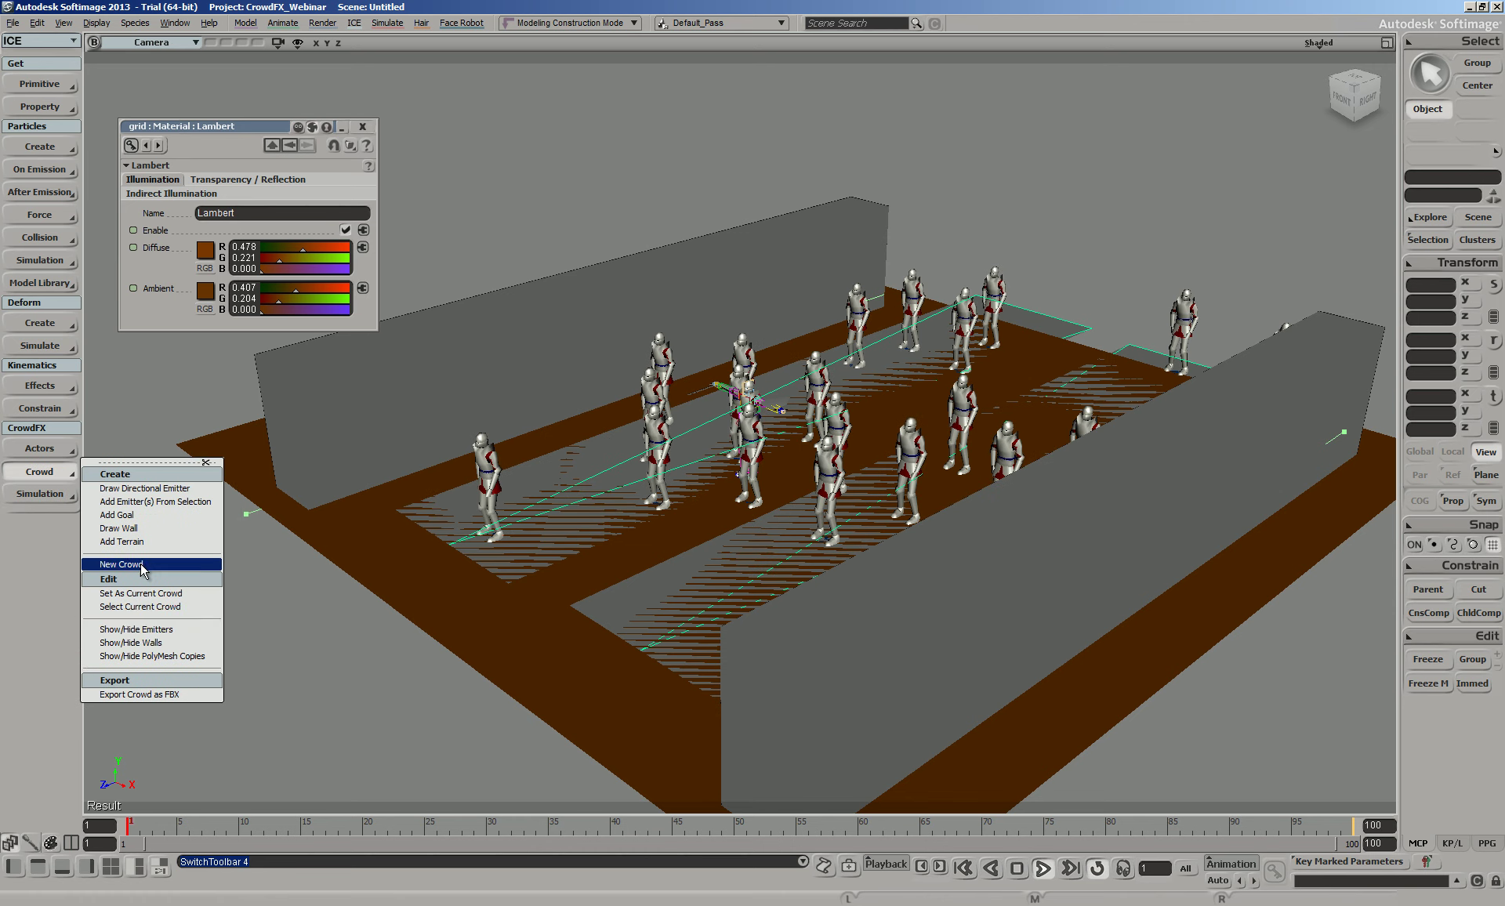
click(167, 633)
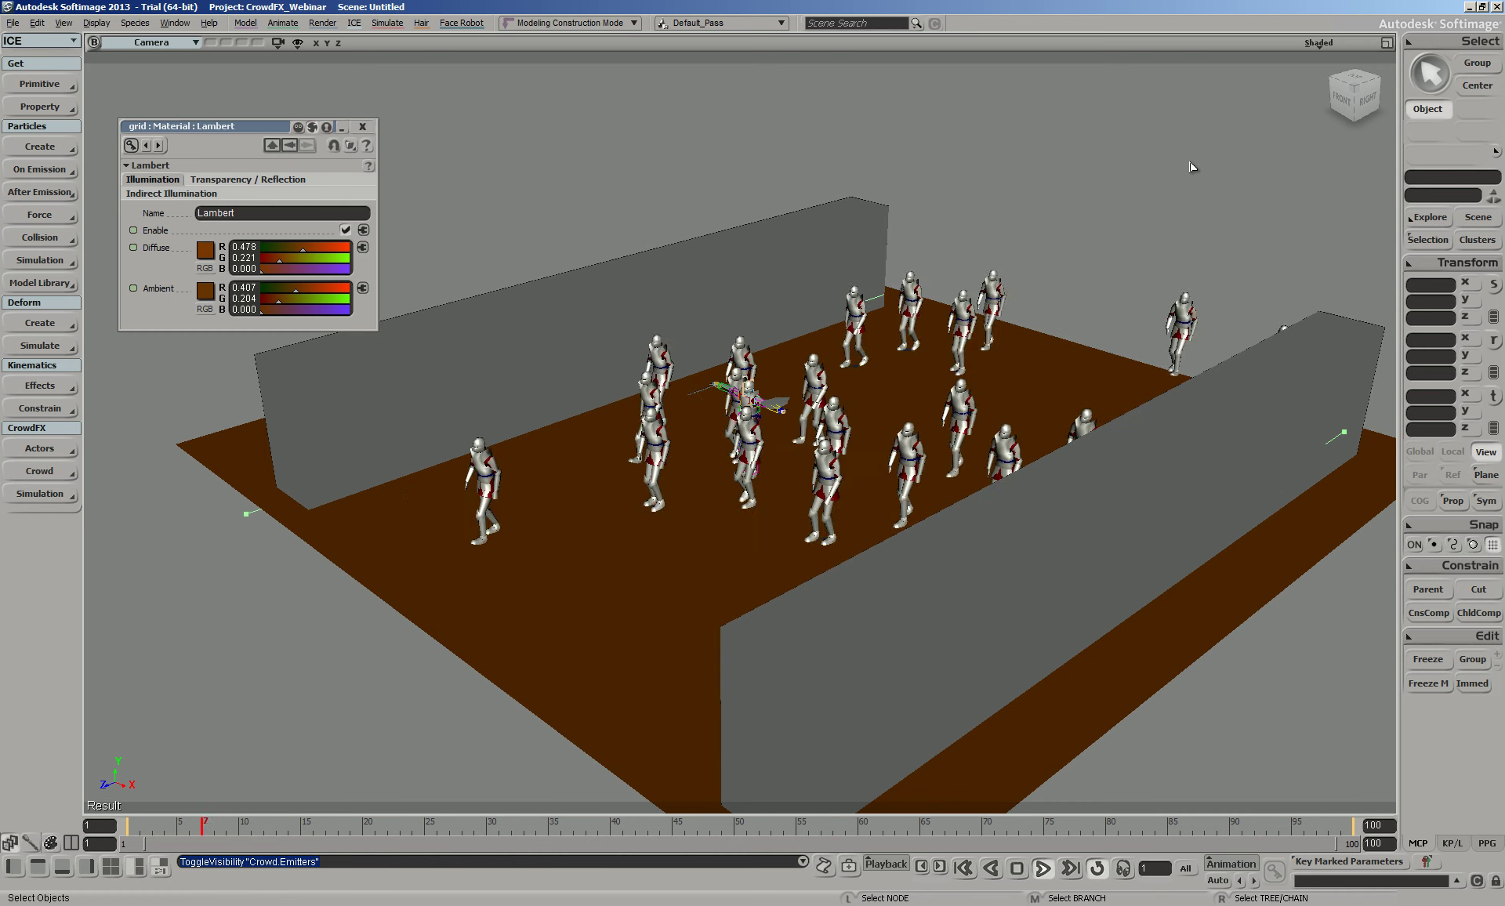
Duplicate the ground grid and move the copy along Z to about 148, in front of the walled area
scroll(891, 338, down, 4)
click(933, 361)
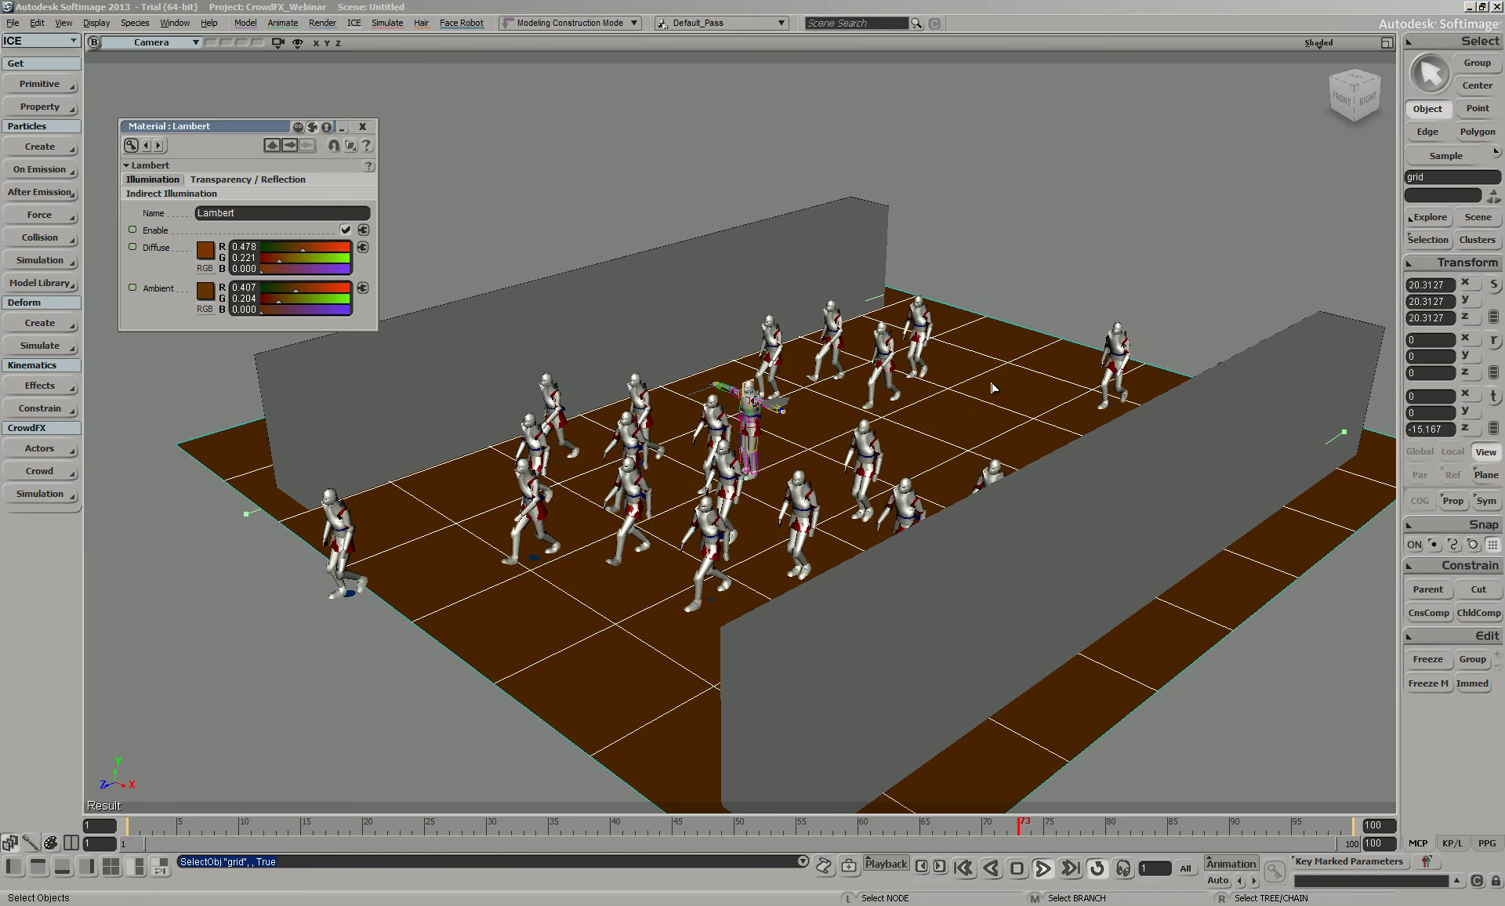
scroll(978, 385, down, 3)
key(ctrl+d)
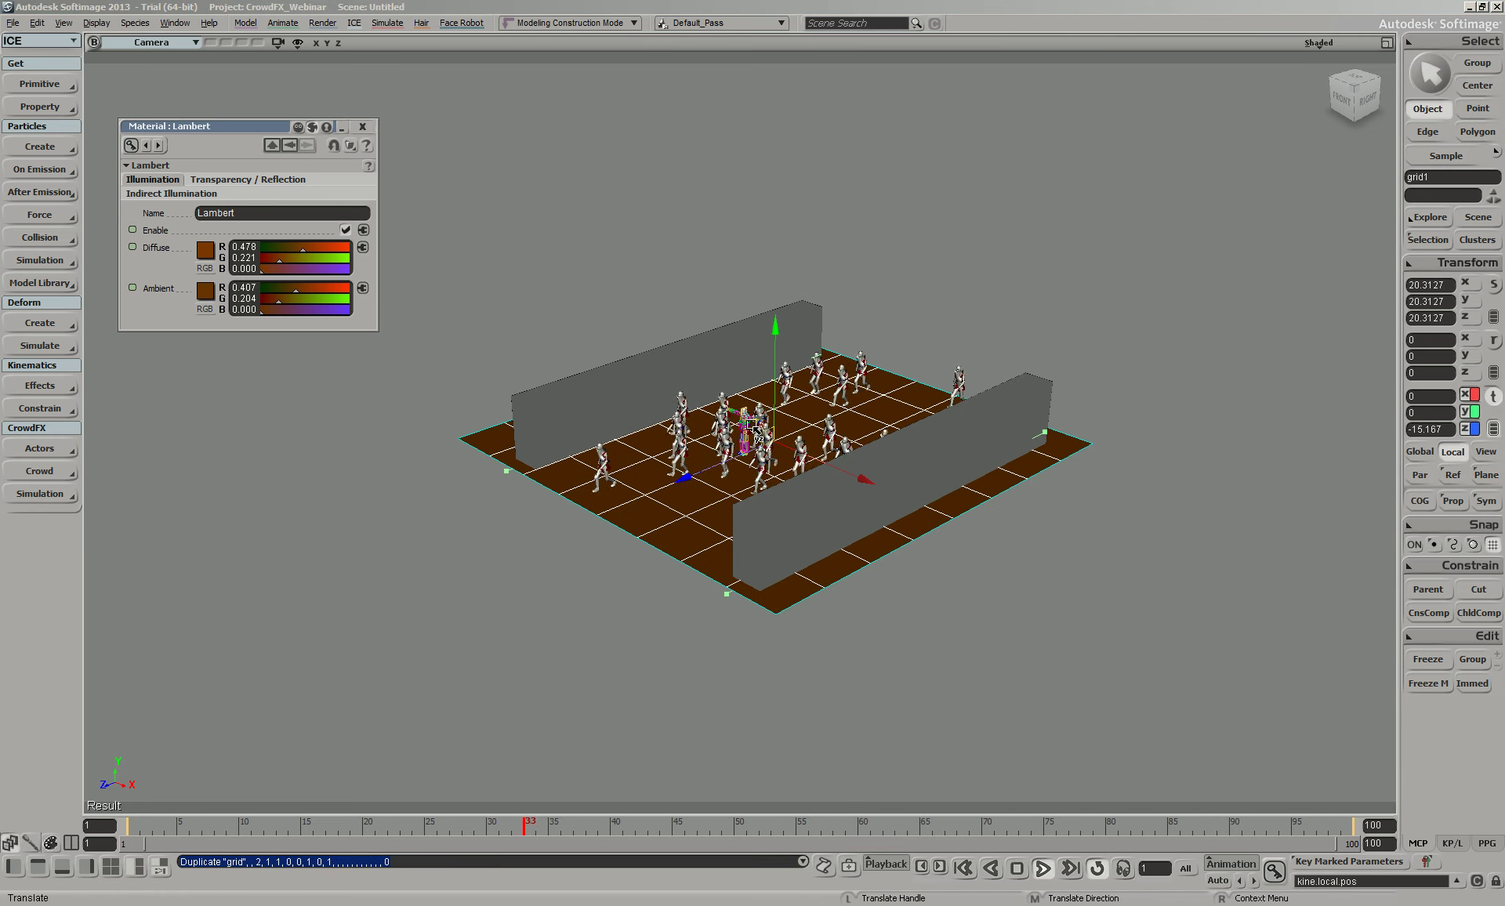
drag(722, 462, 337, 691)
Set the duplicated grid's U and V subdivisions to 40
key(Return)
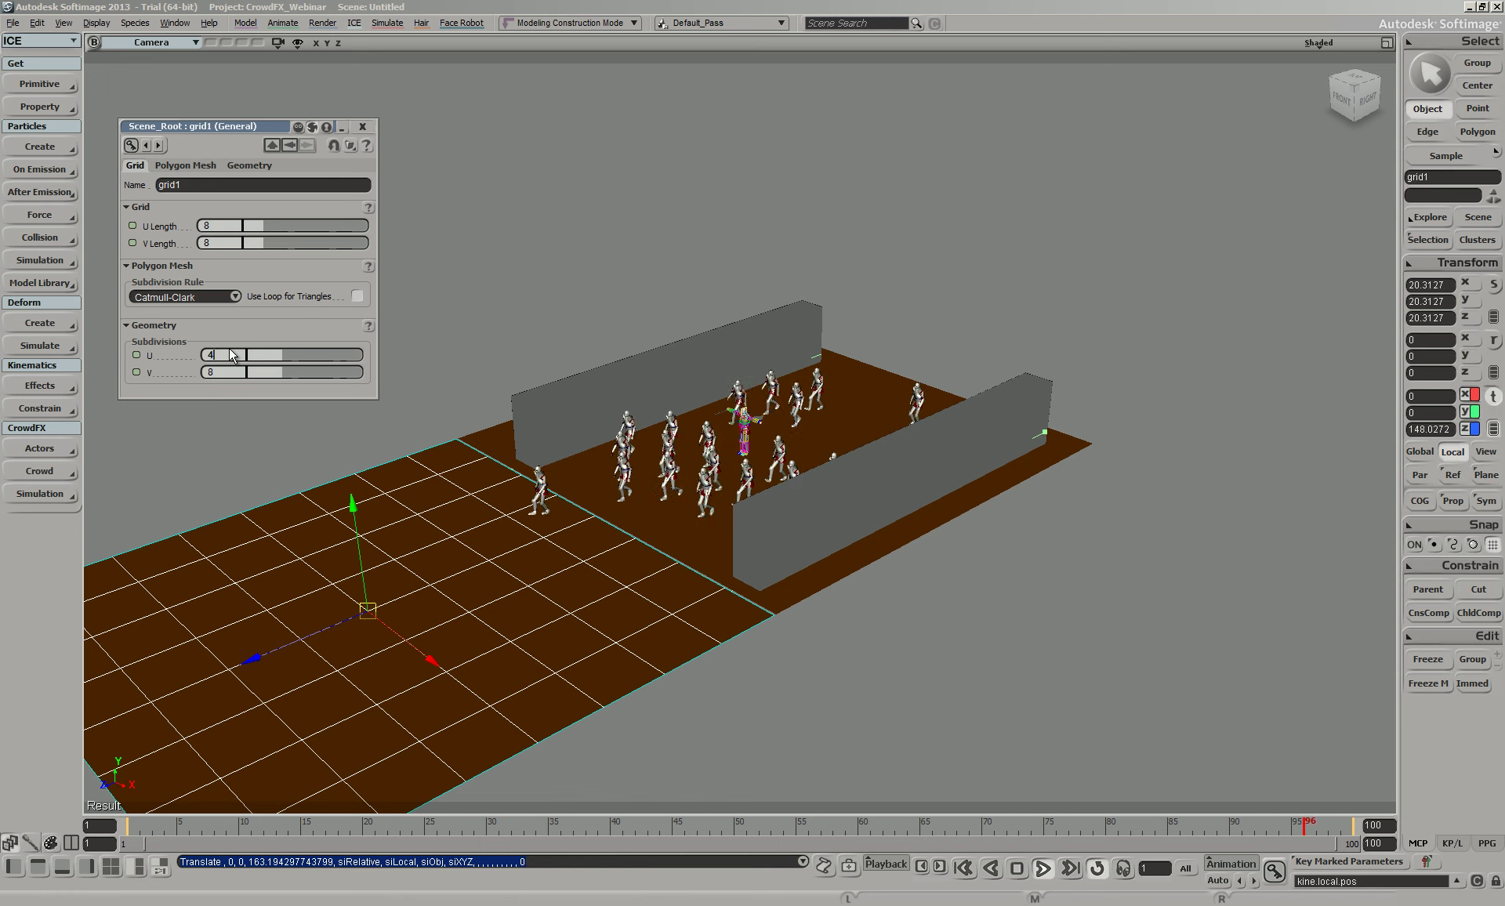
text(40)
key(Tab)
text(40)
key(Return)
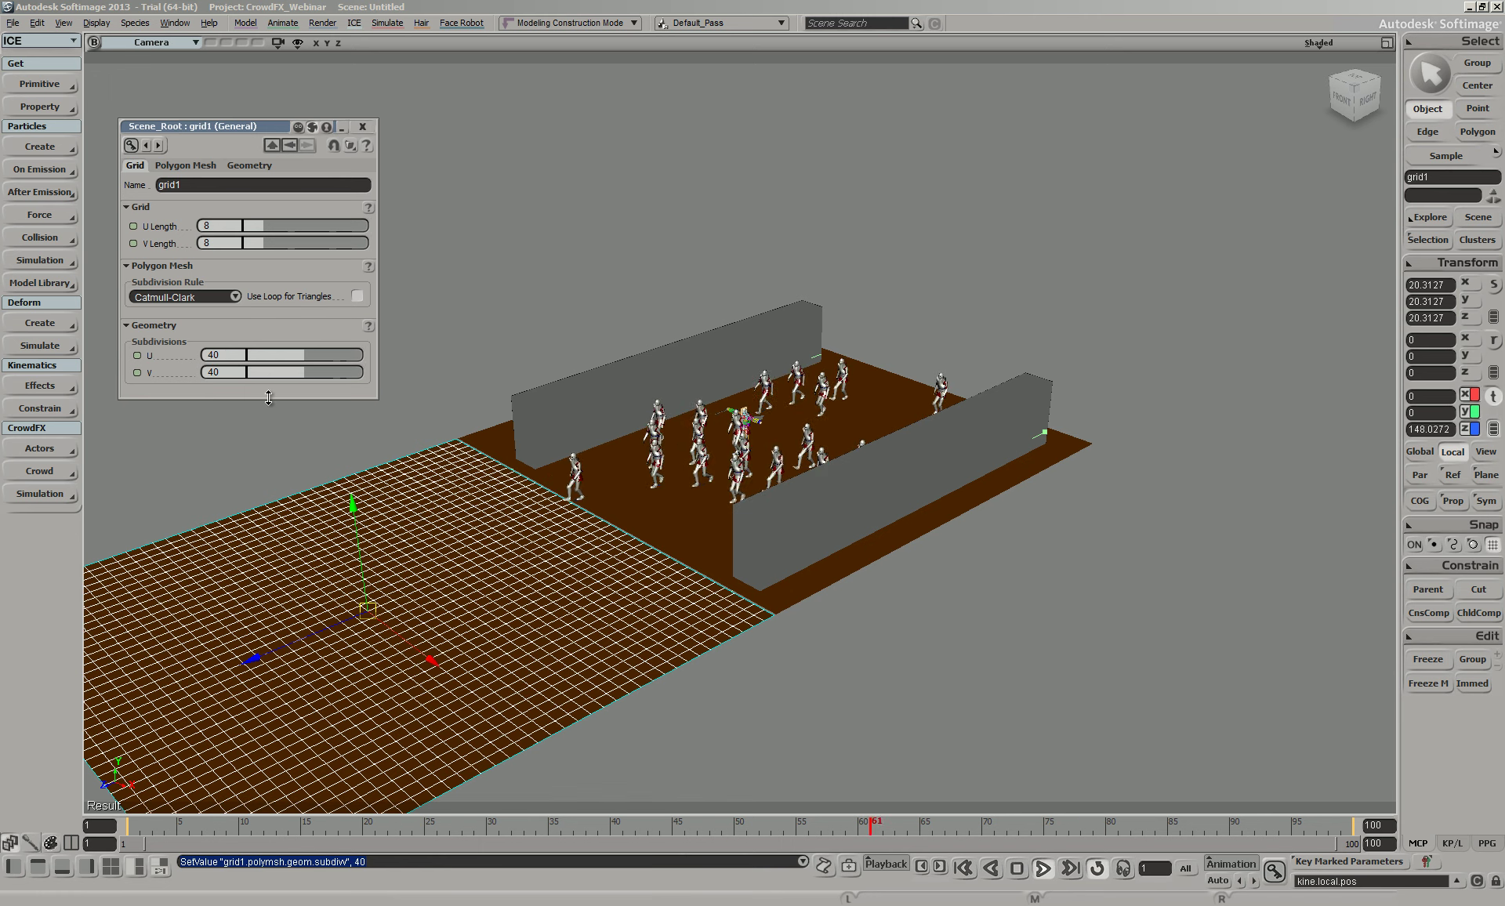
Scale the duplicated grid uniformly to about 34 and move it along Z to about 200.6, closing its properties
key(x)
drag(517, 417, 636, 416)
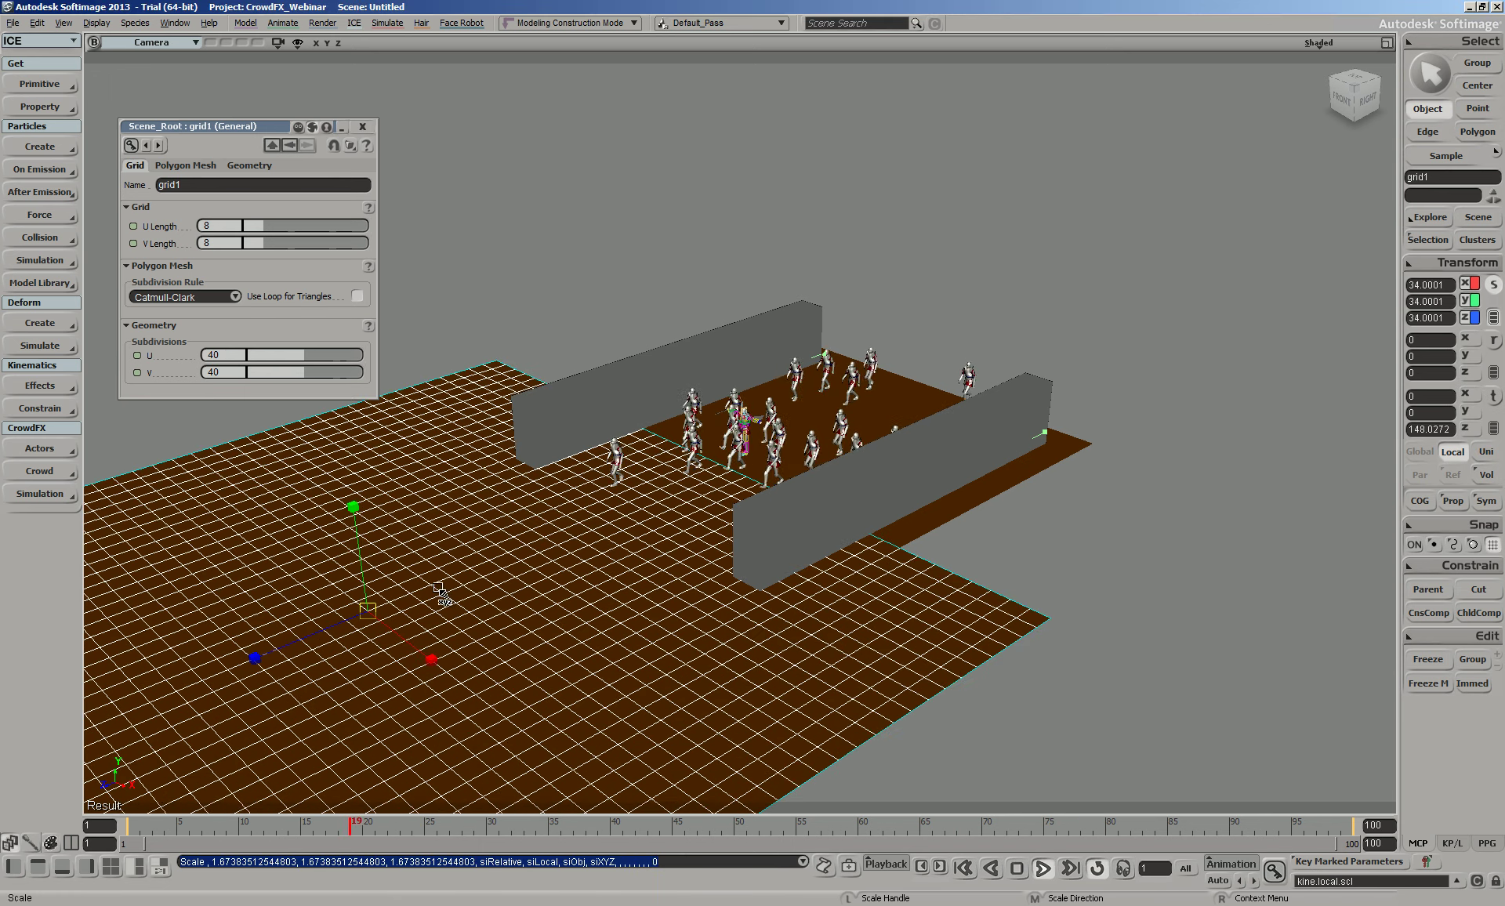
key(v)
drag(444, 600, 325, 687)
middle_drag(461, 657, 527, 553)
click(362, 126)
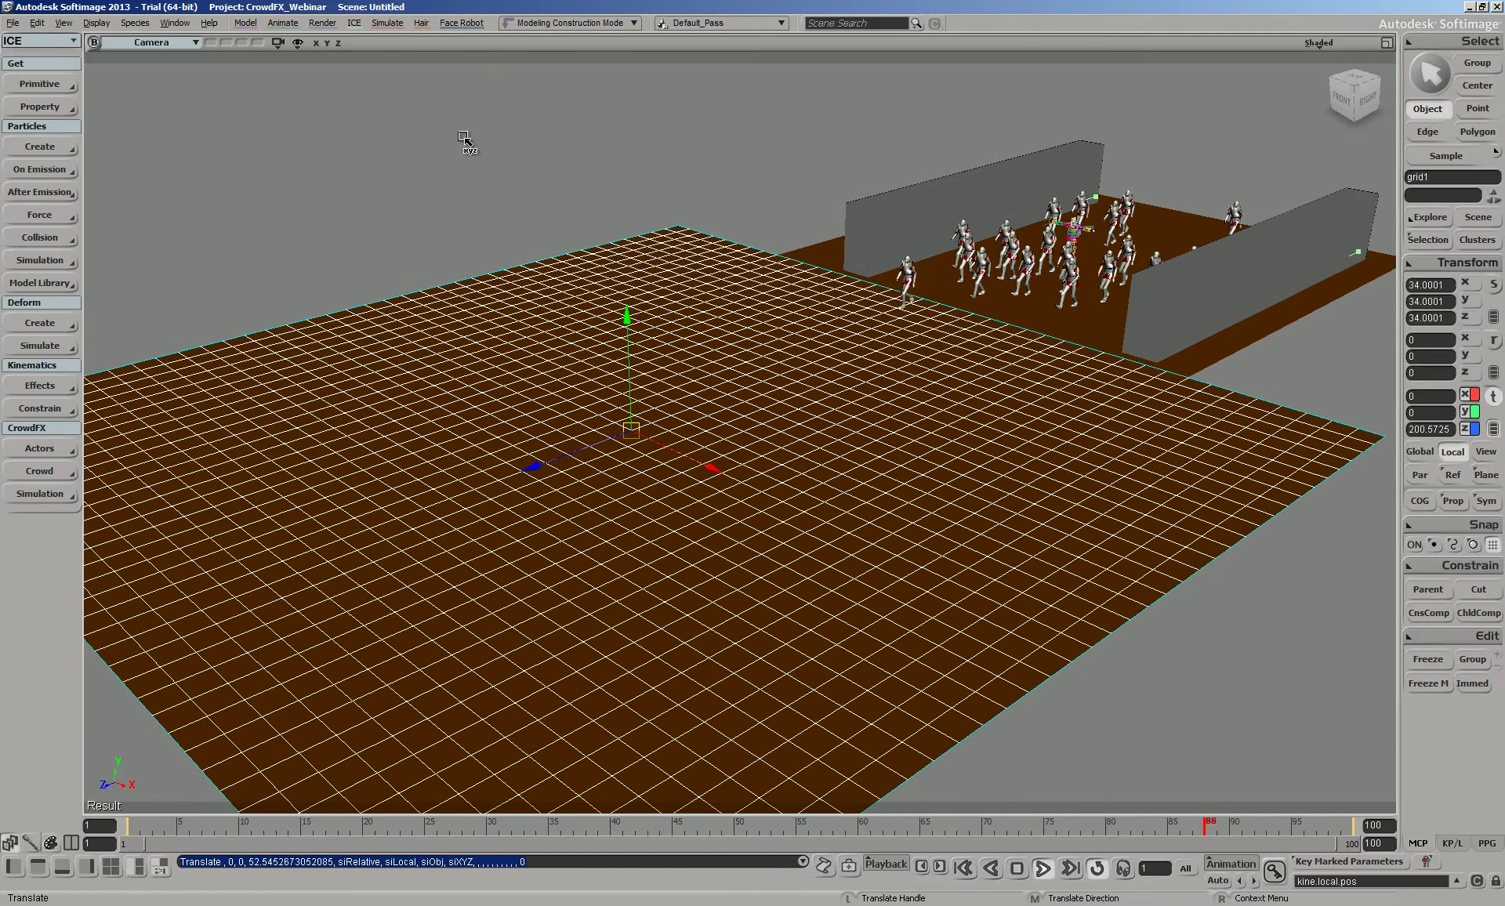
Sculpt several hills and dips into the duplicated grid by tweaking its components with proportional modelling
middle_drag(688, 386, 789, 460)
key(space)
middle_drag(950, 598, 854, 554)
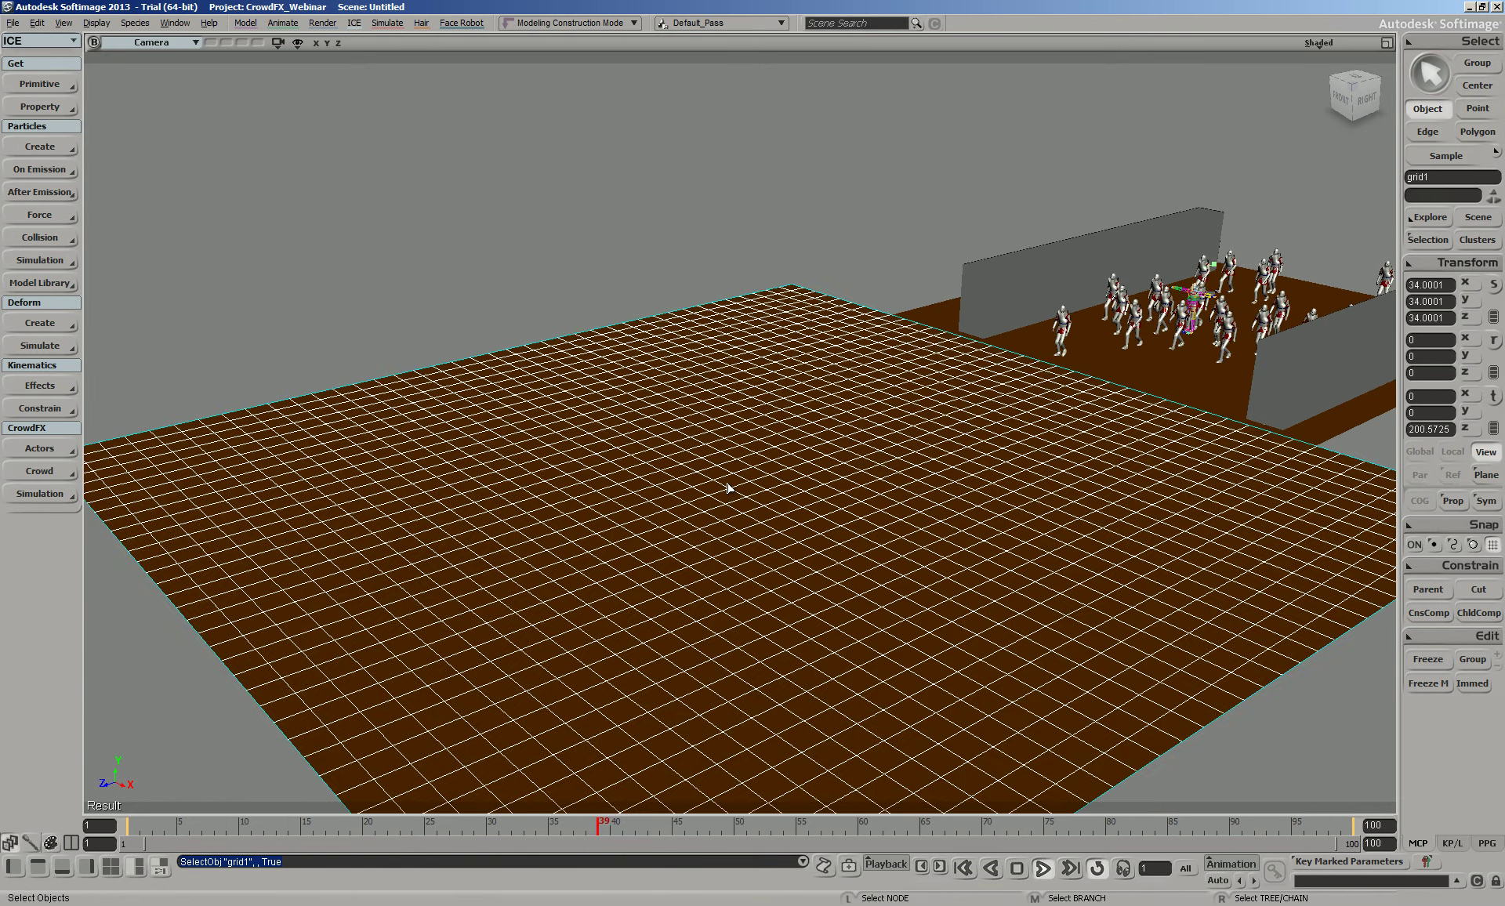
key(m)
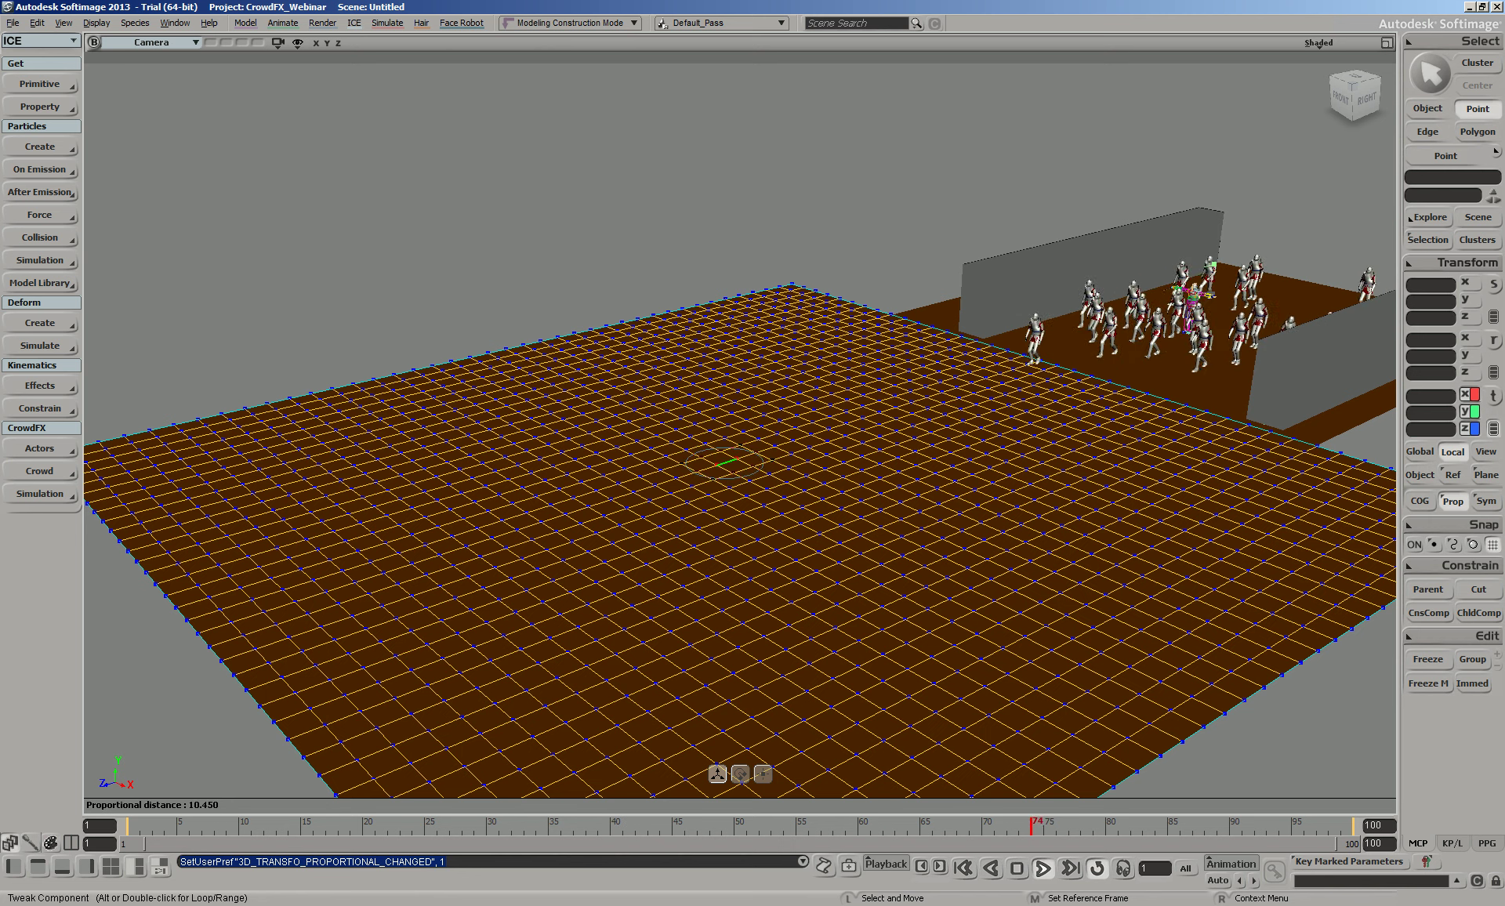
drag(862, 356, 792, 340)
drag(995, 453, 994, 527)
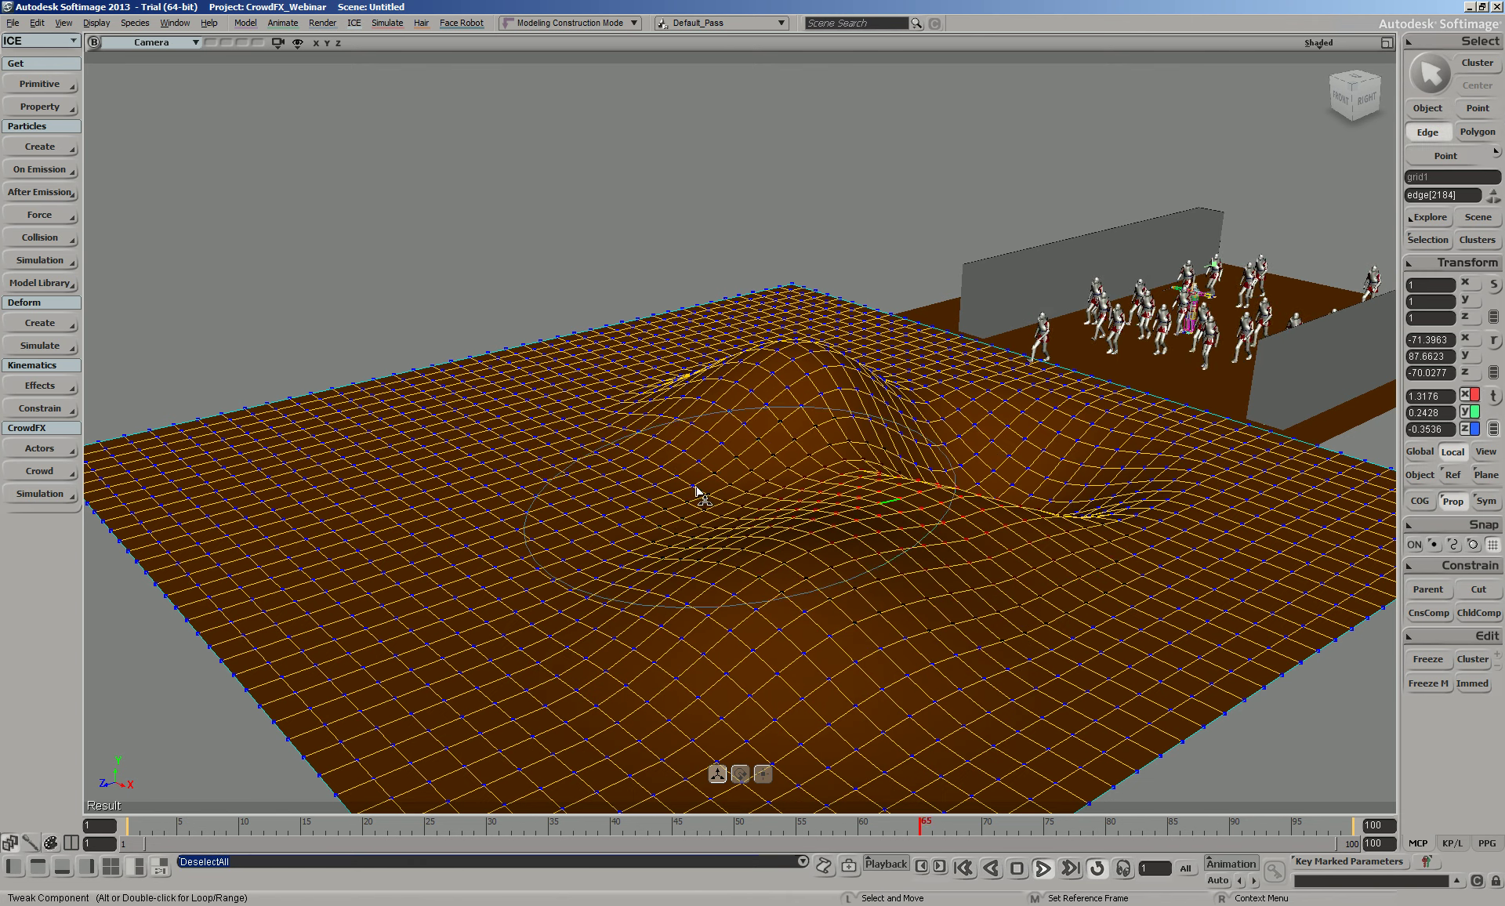
drag(611, 502, 598, 538)
drag(447, 470, 442, 412)
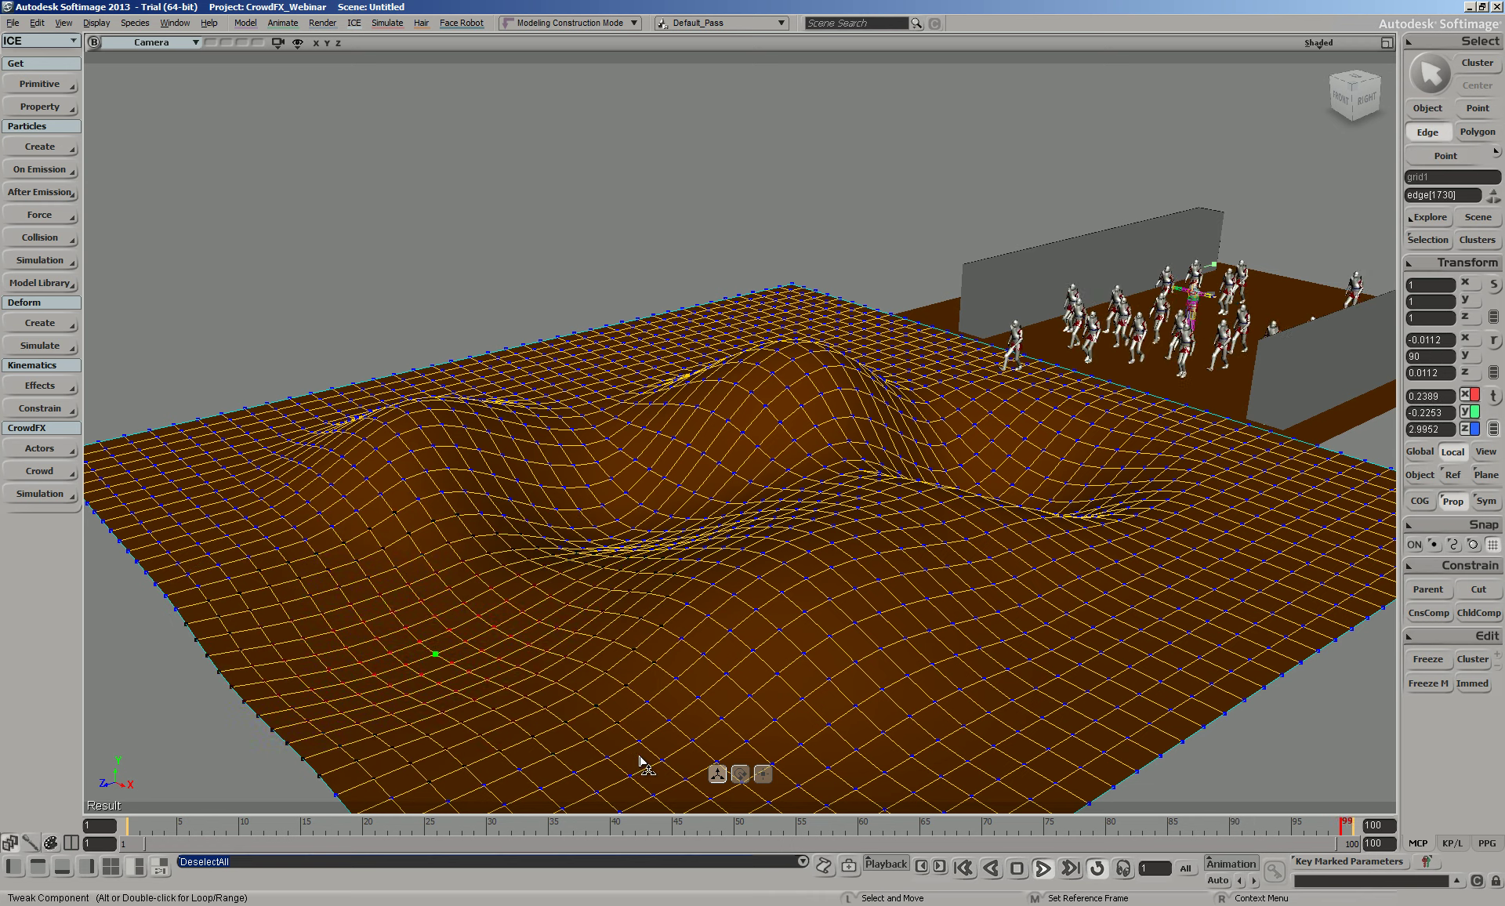
key(space)
Extend the timeline's end frame to 500
key(o)
drag(1081, 567, 1006, 595)
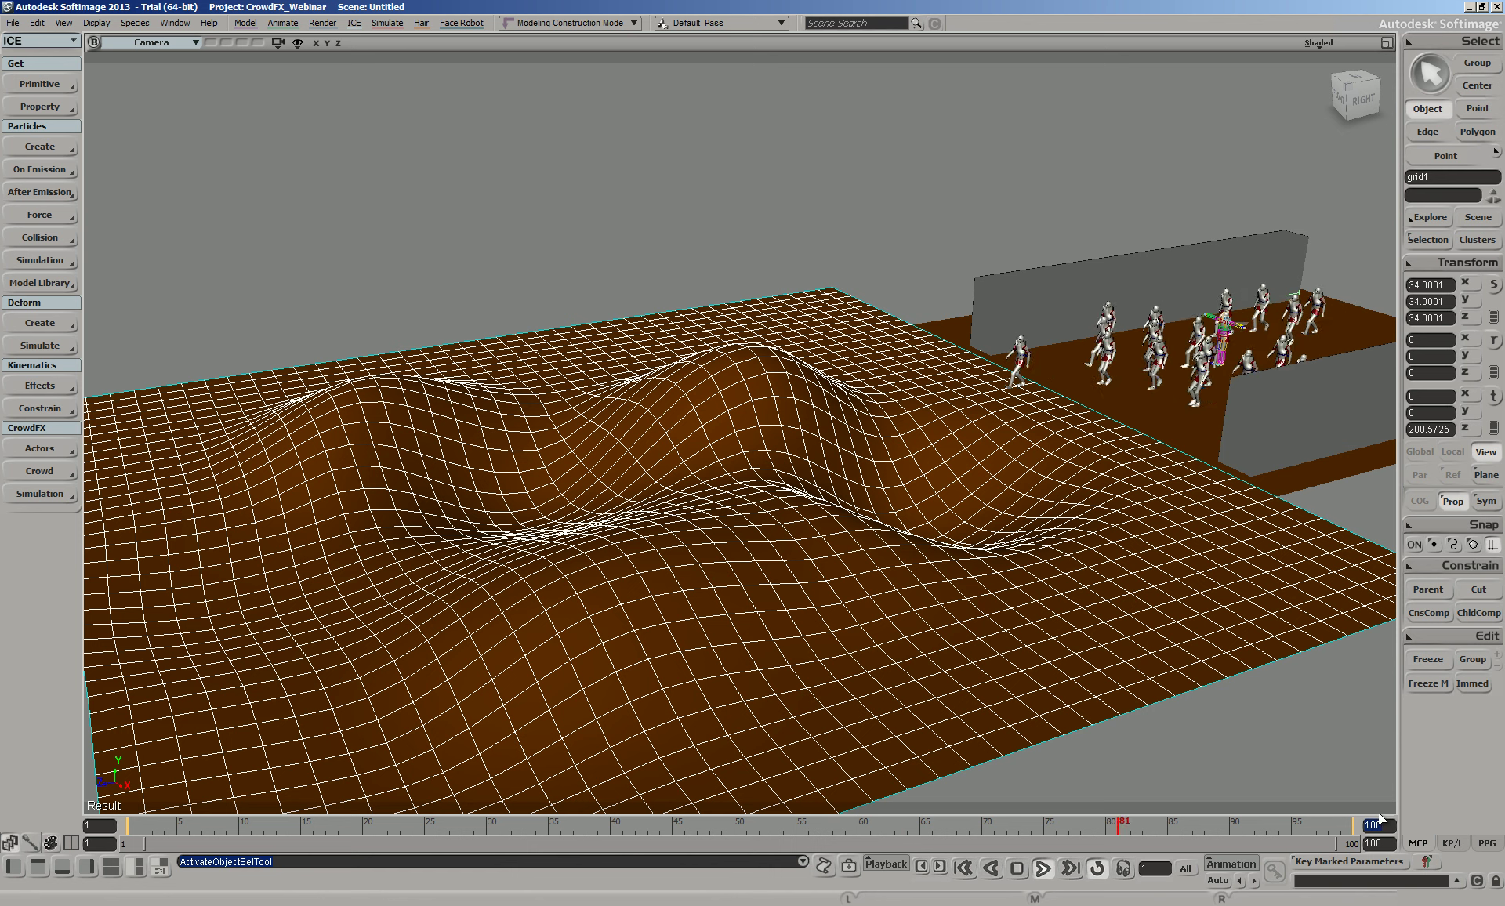
key(Return)
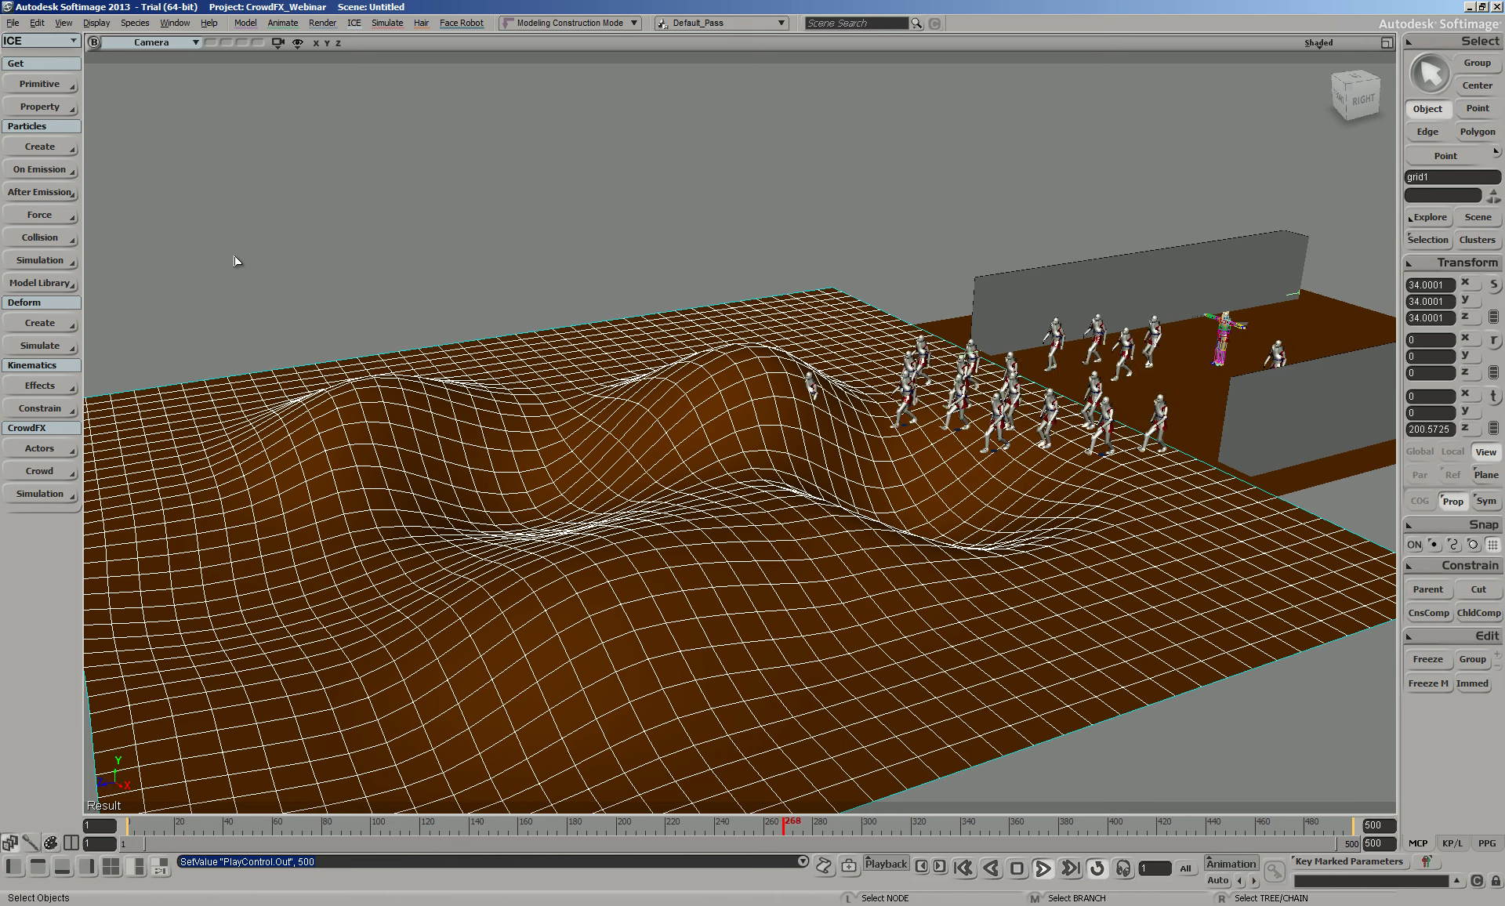
Deselect the hilly grid and add a terrain to the current crowd
click(421, 308)
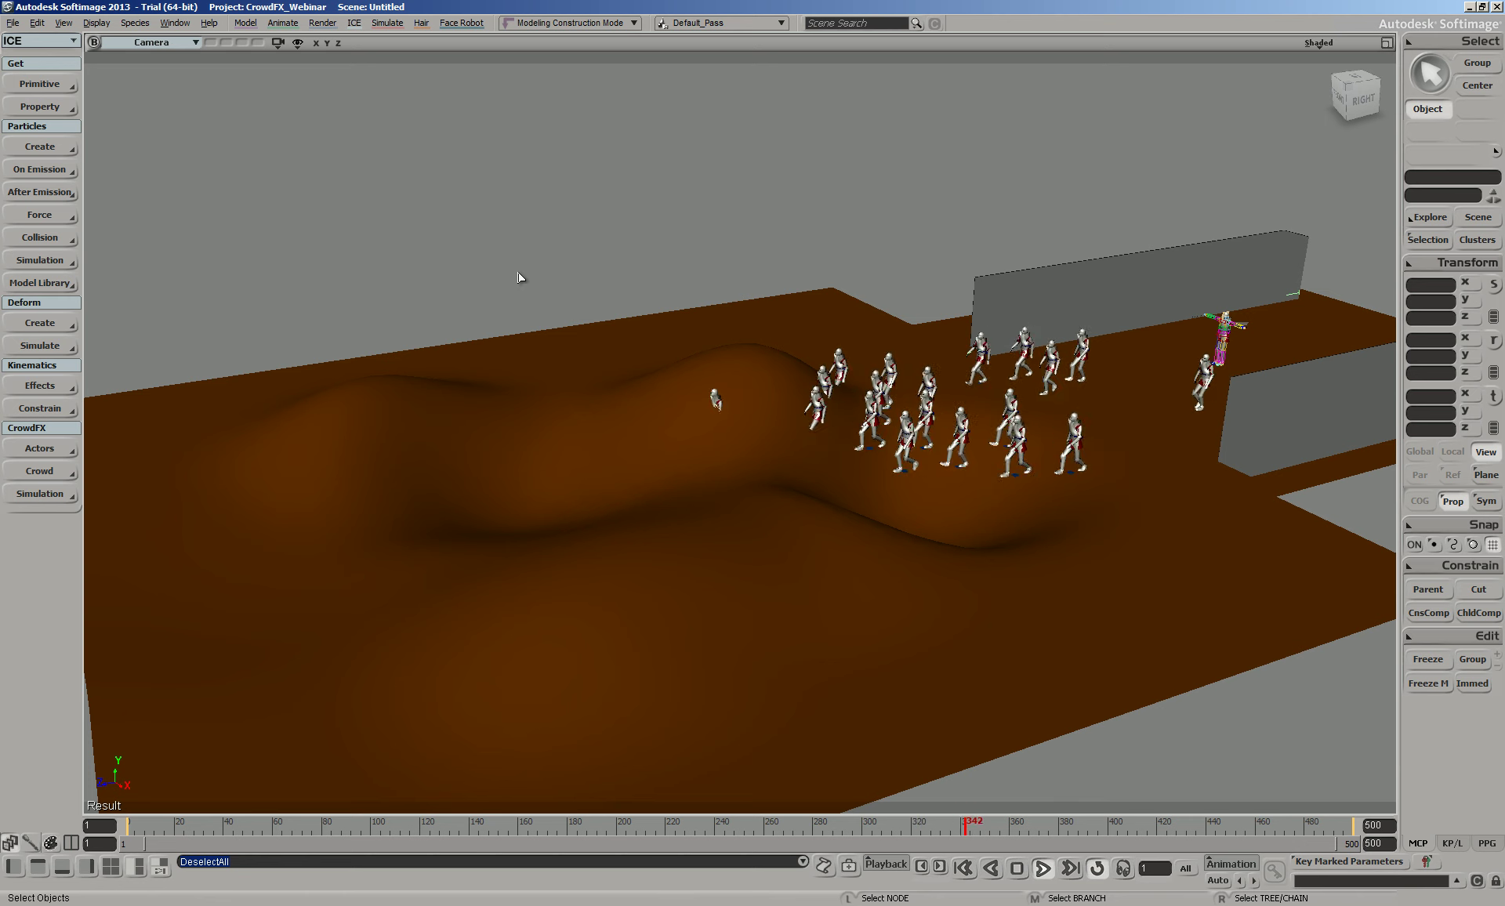
click(79, 492)
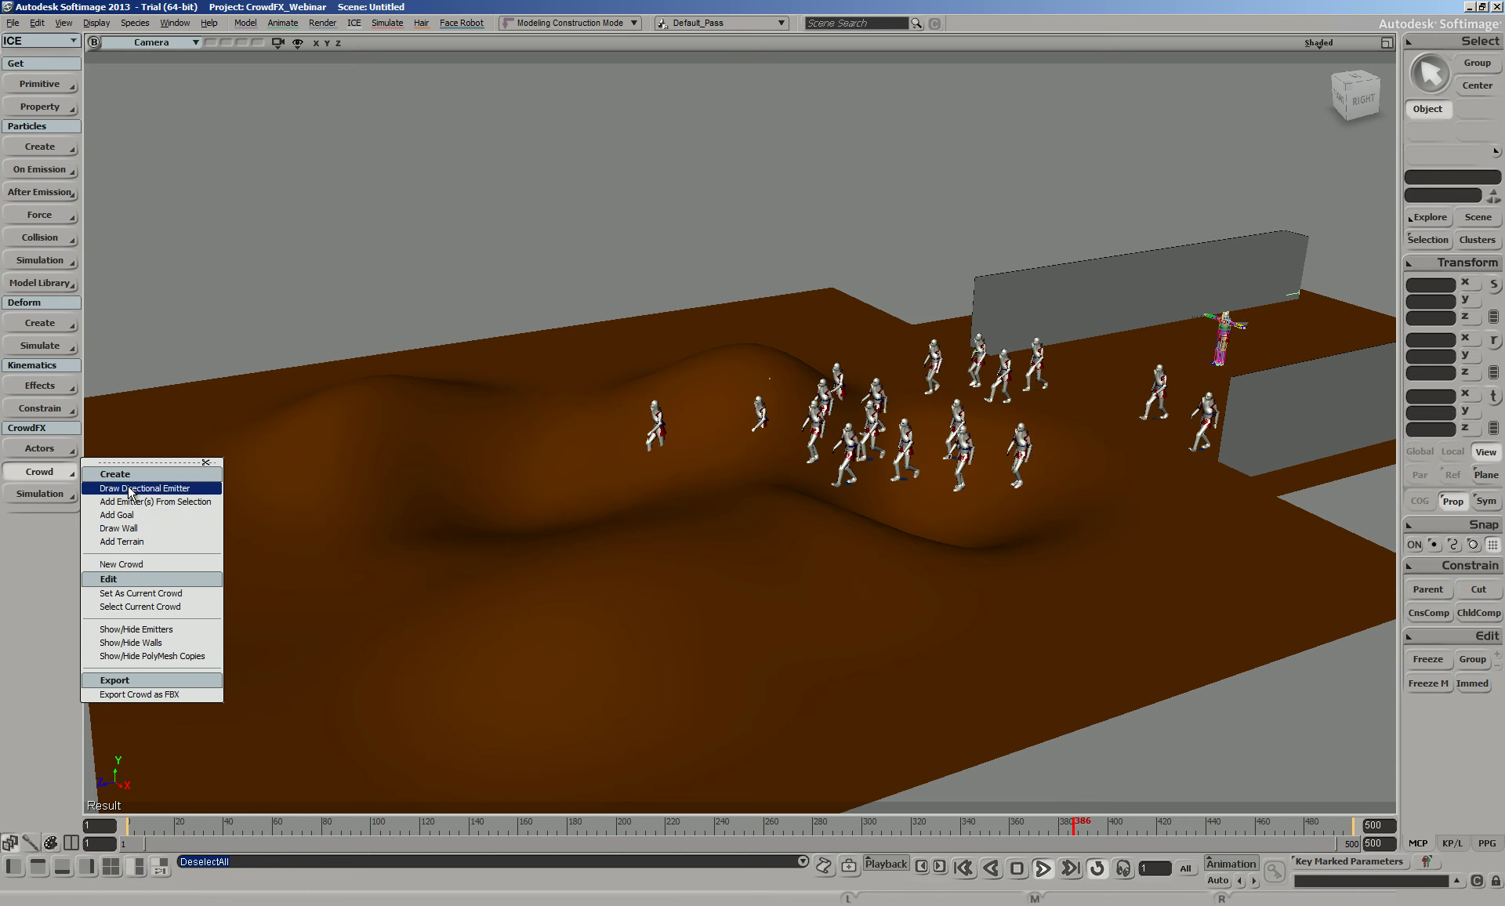
click(135, 546)
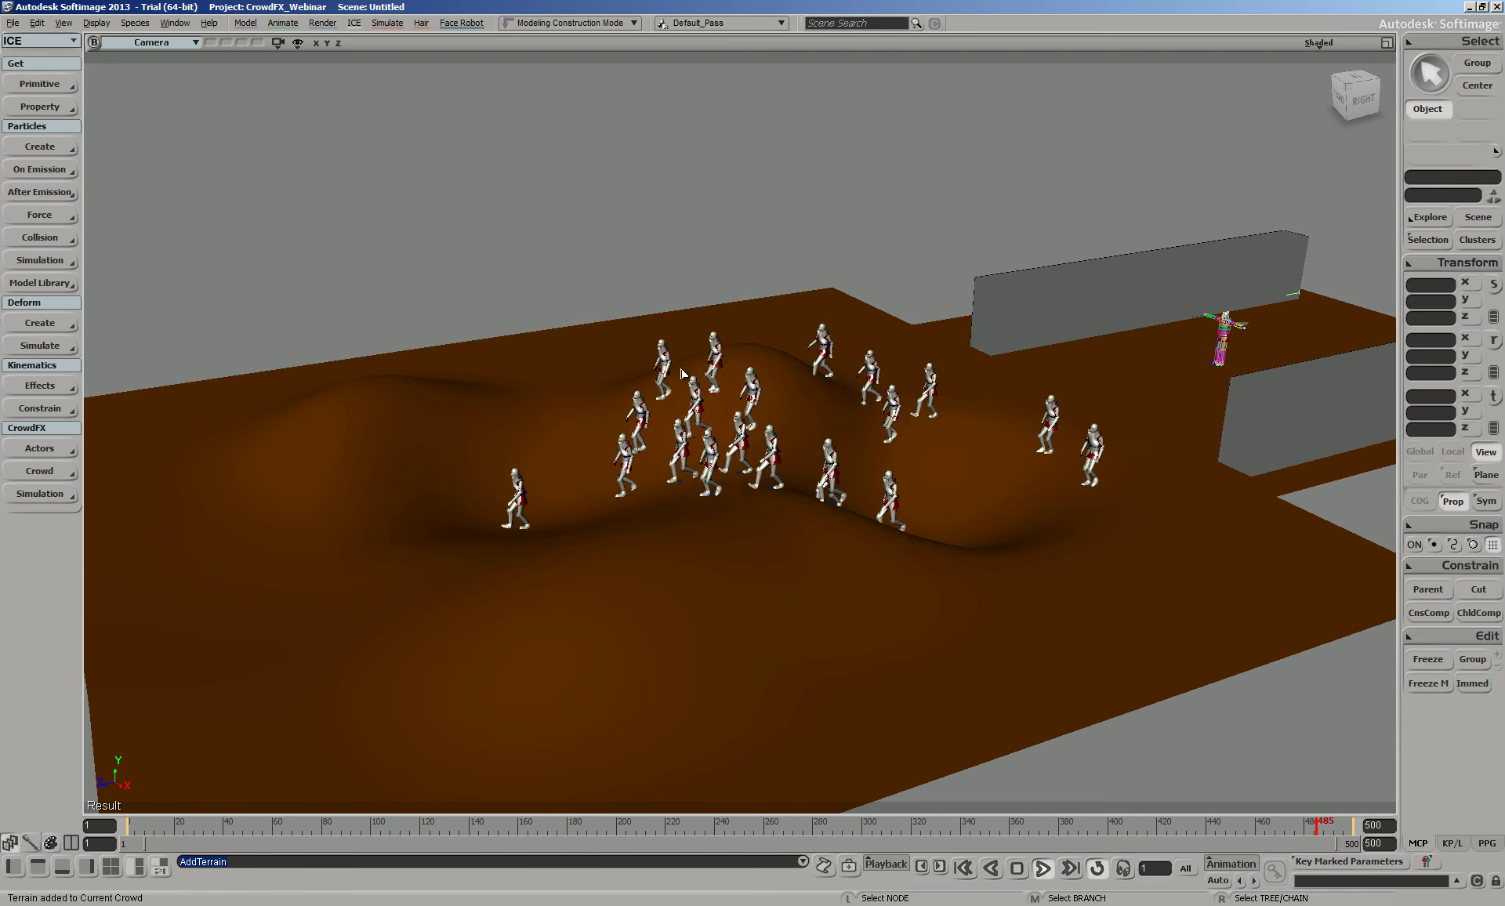
Try to push a deeper dip into the hilly grid's edge near the walls by tweaking one of its points
click(812, 554)
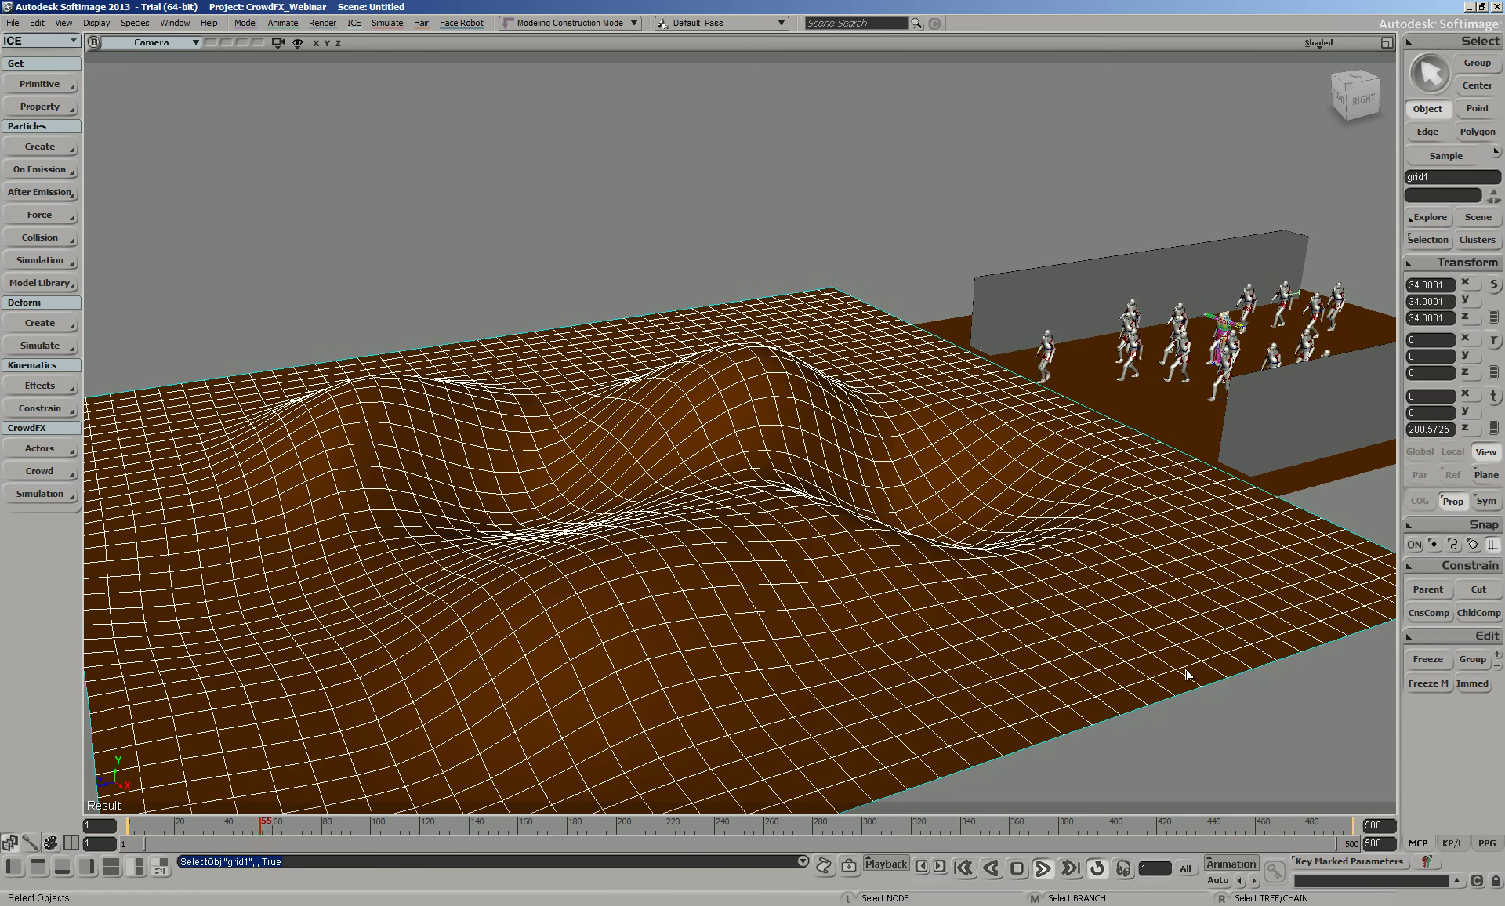
key(m)
drag(924, 423, 929, 516)
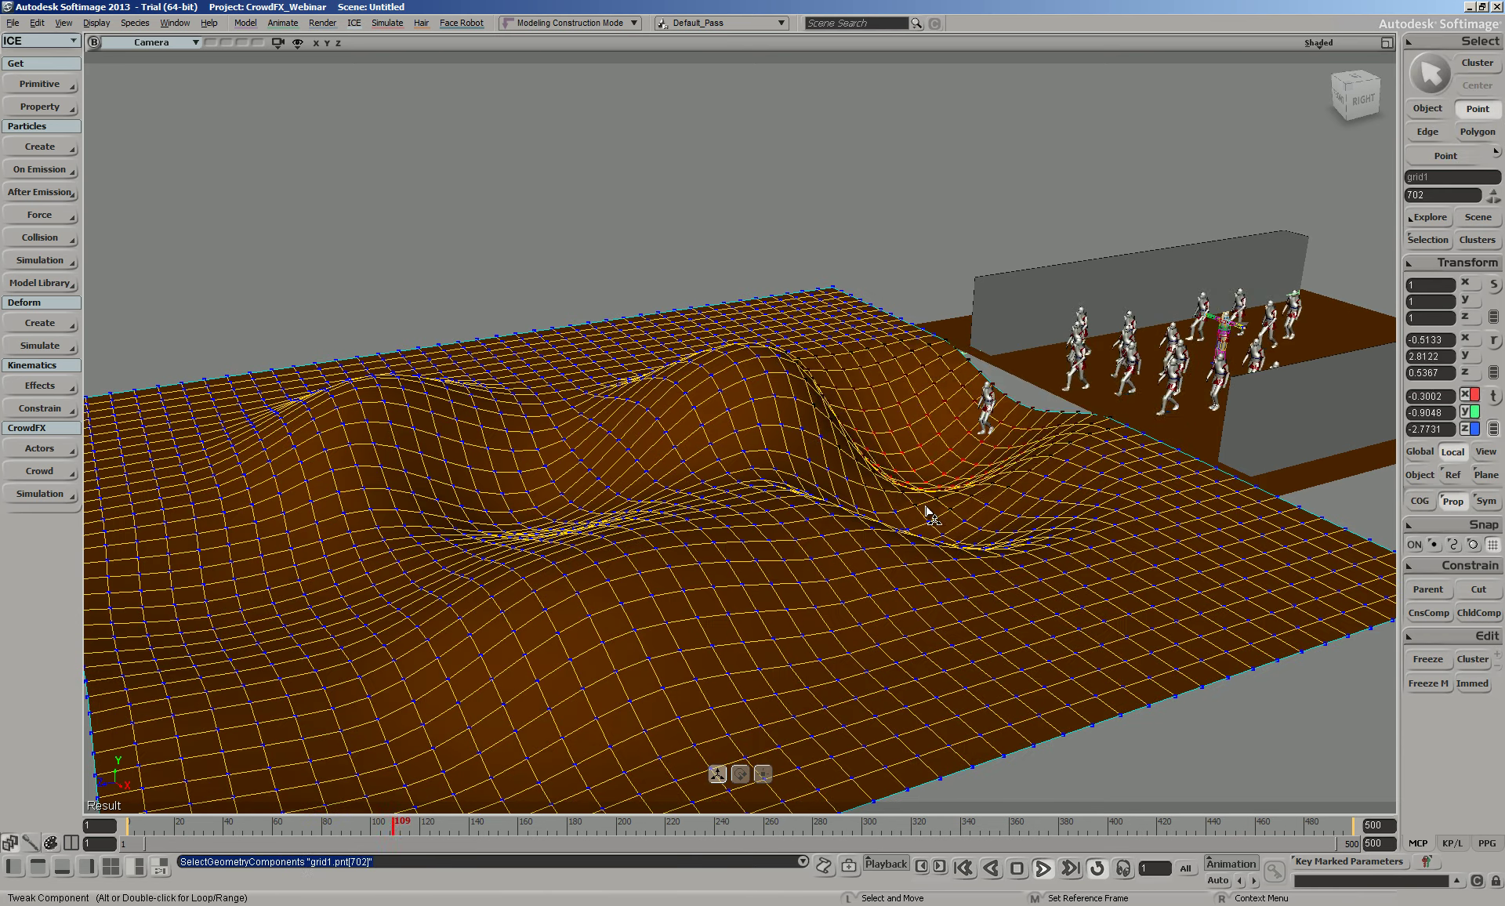
drag(903, 434, 972, 496)
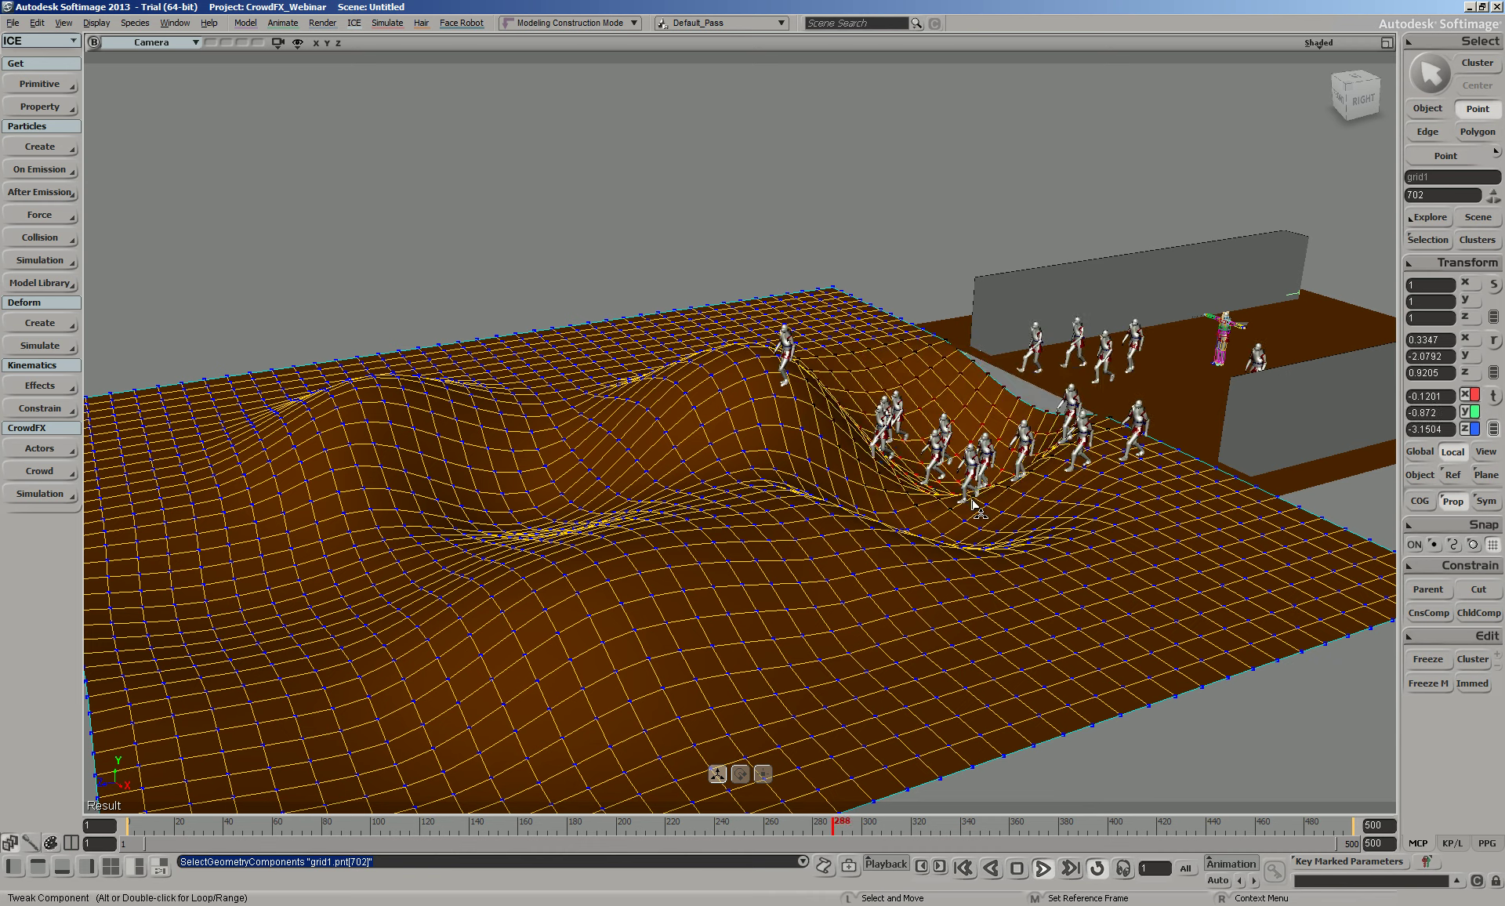
key(space)
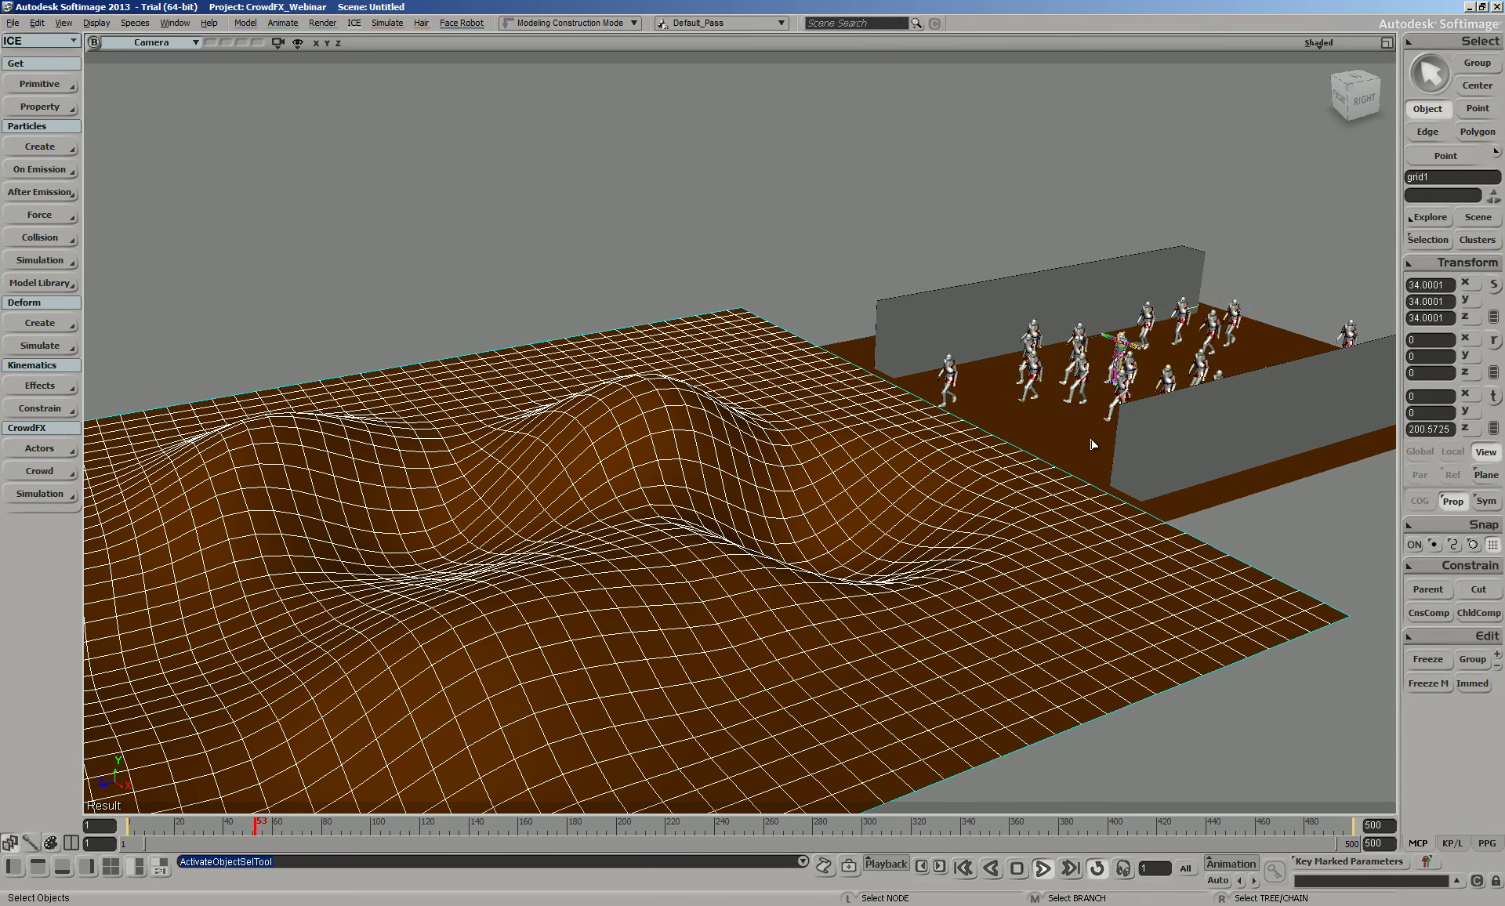
click(1342, 555)
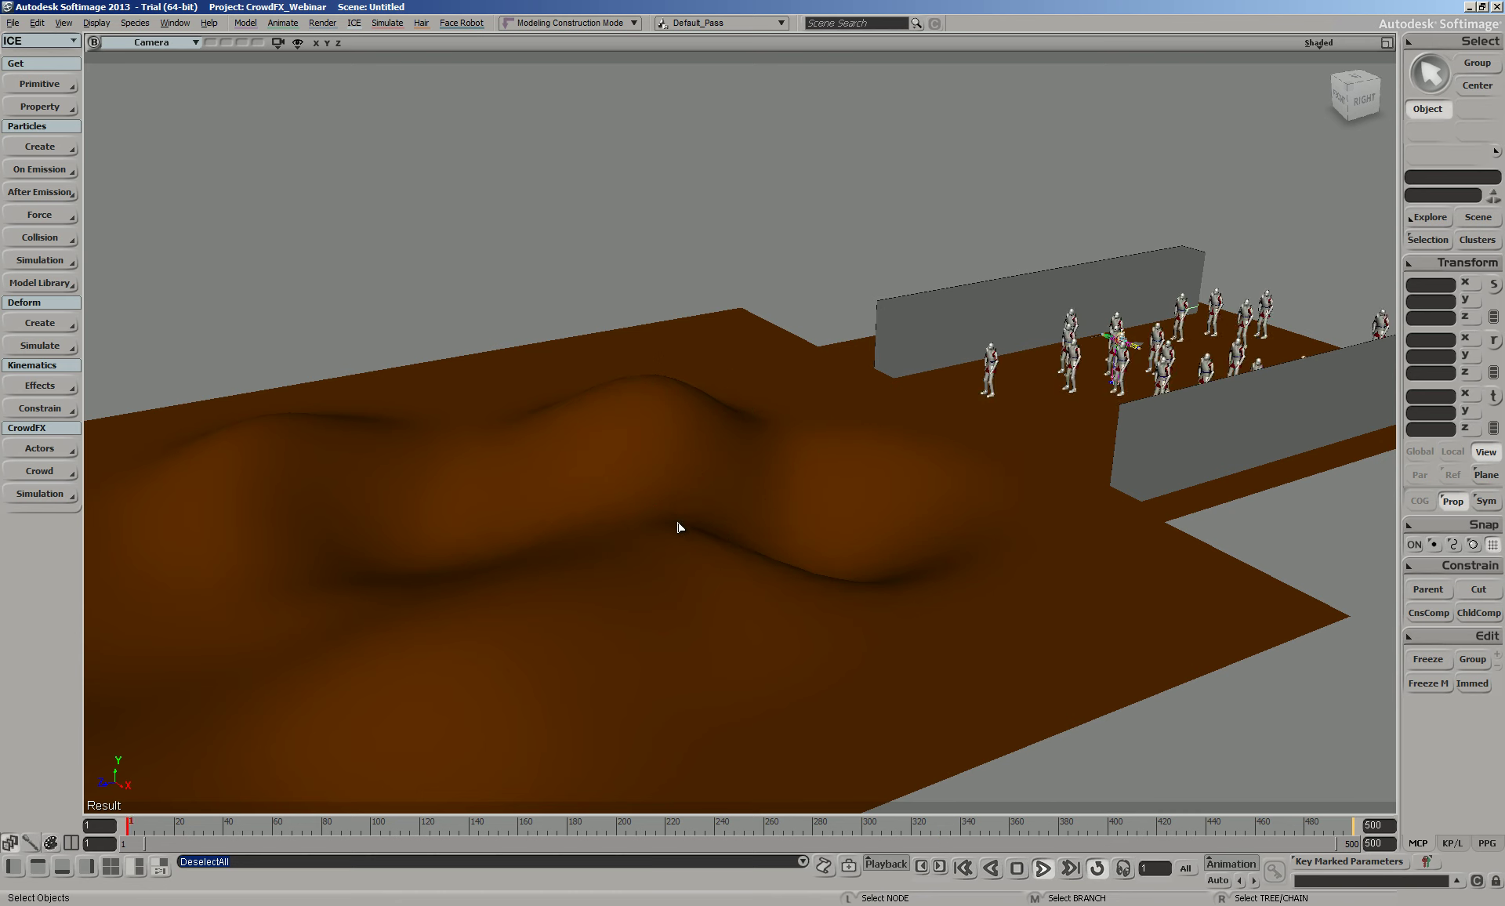
Open the crowd's Simulate Collision Avoidance properties and place them clear of the scene tree
click(47, 493)
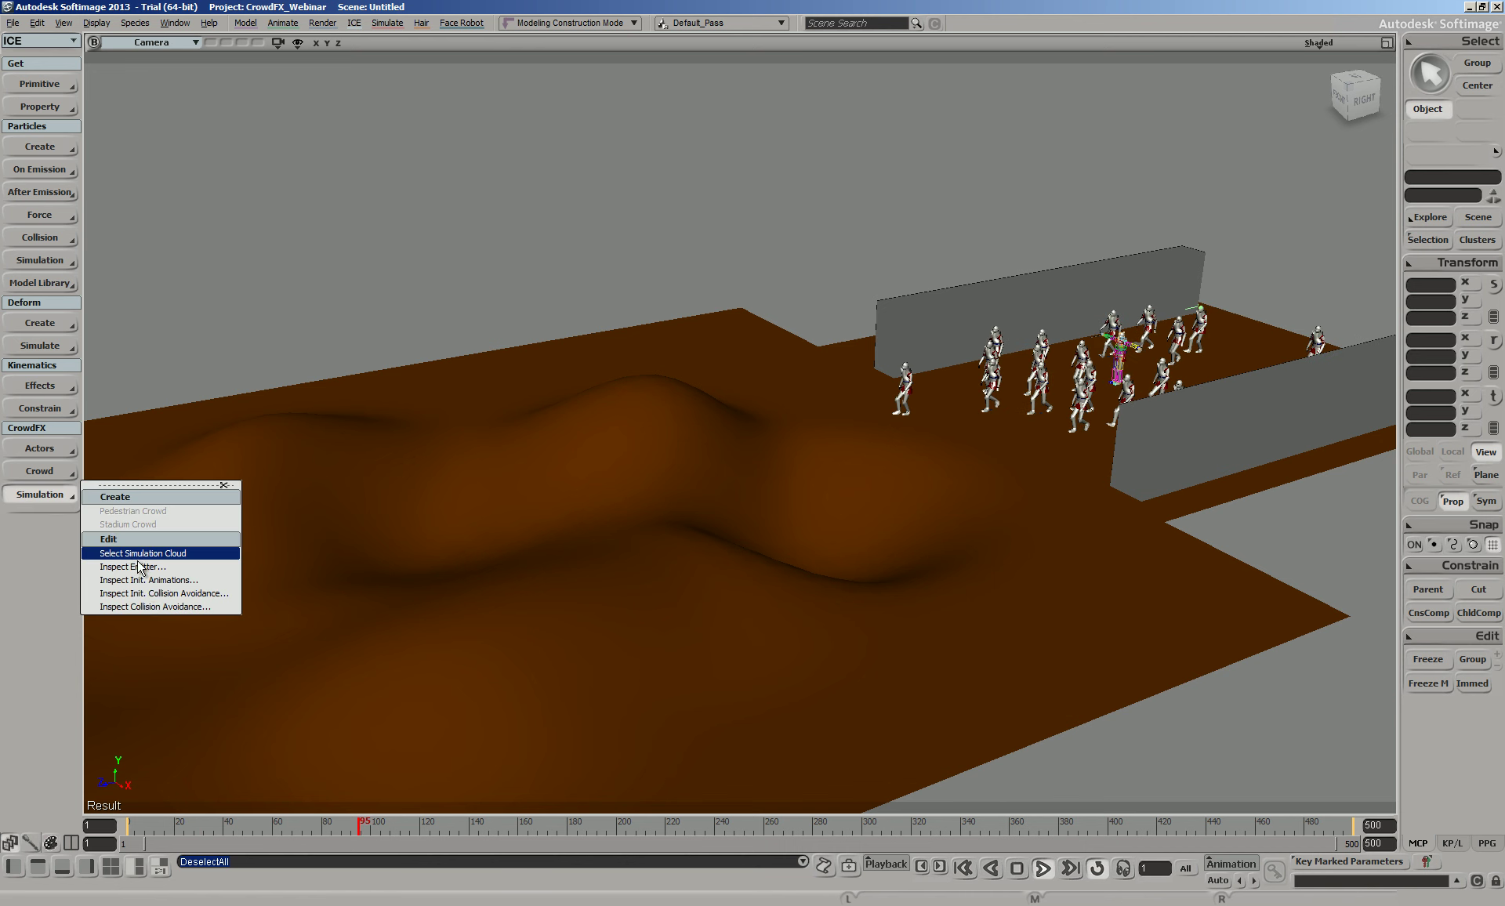
click(148, 607)
drag(516, 166, 261, 77)
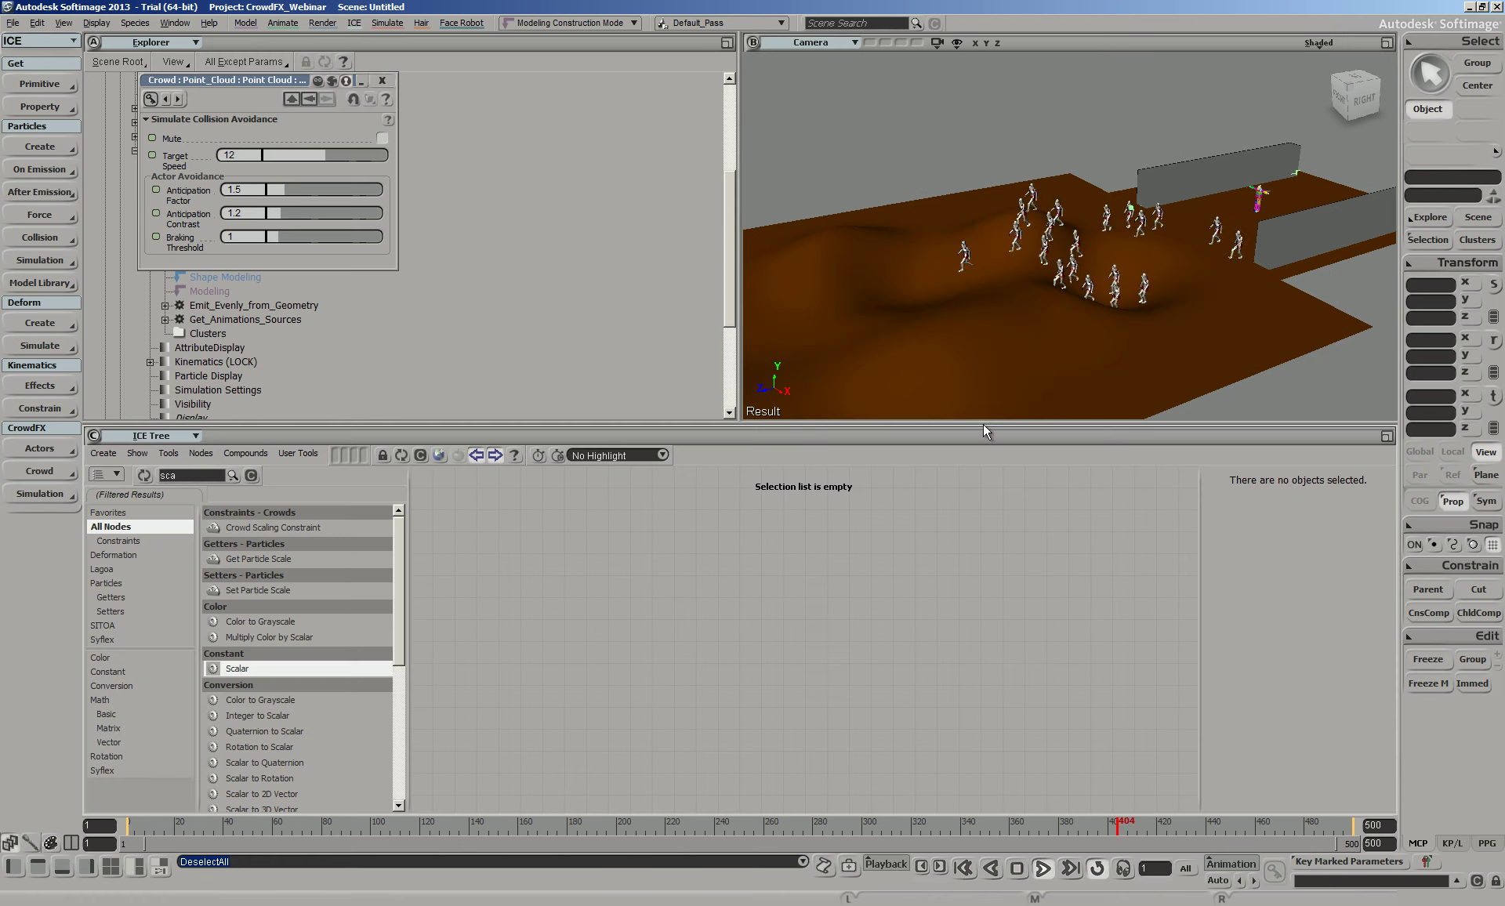
drag(260, 83, 516, 85)
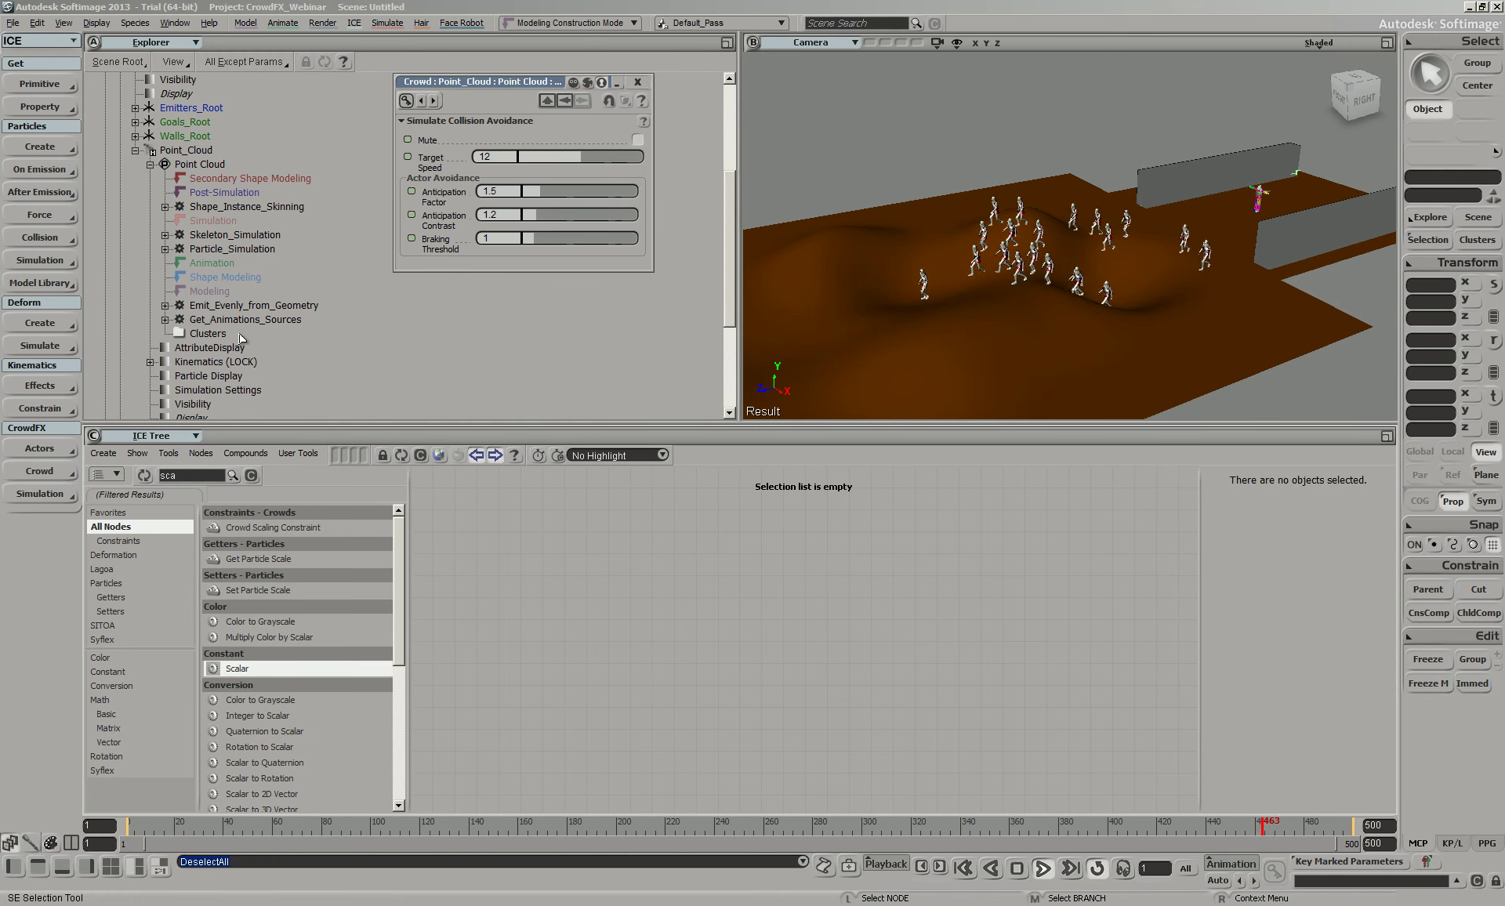
Examine the point cloud's ICE trees, from animation sources and simulation to skinning, ending on Emit_Evenly_from_Geometry
click(235, 305)
click(234, 319)
click(234, 305)
click(231, 248)
click(234, 235)
click(235, 206)
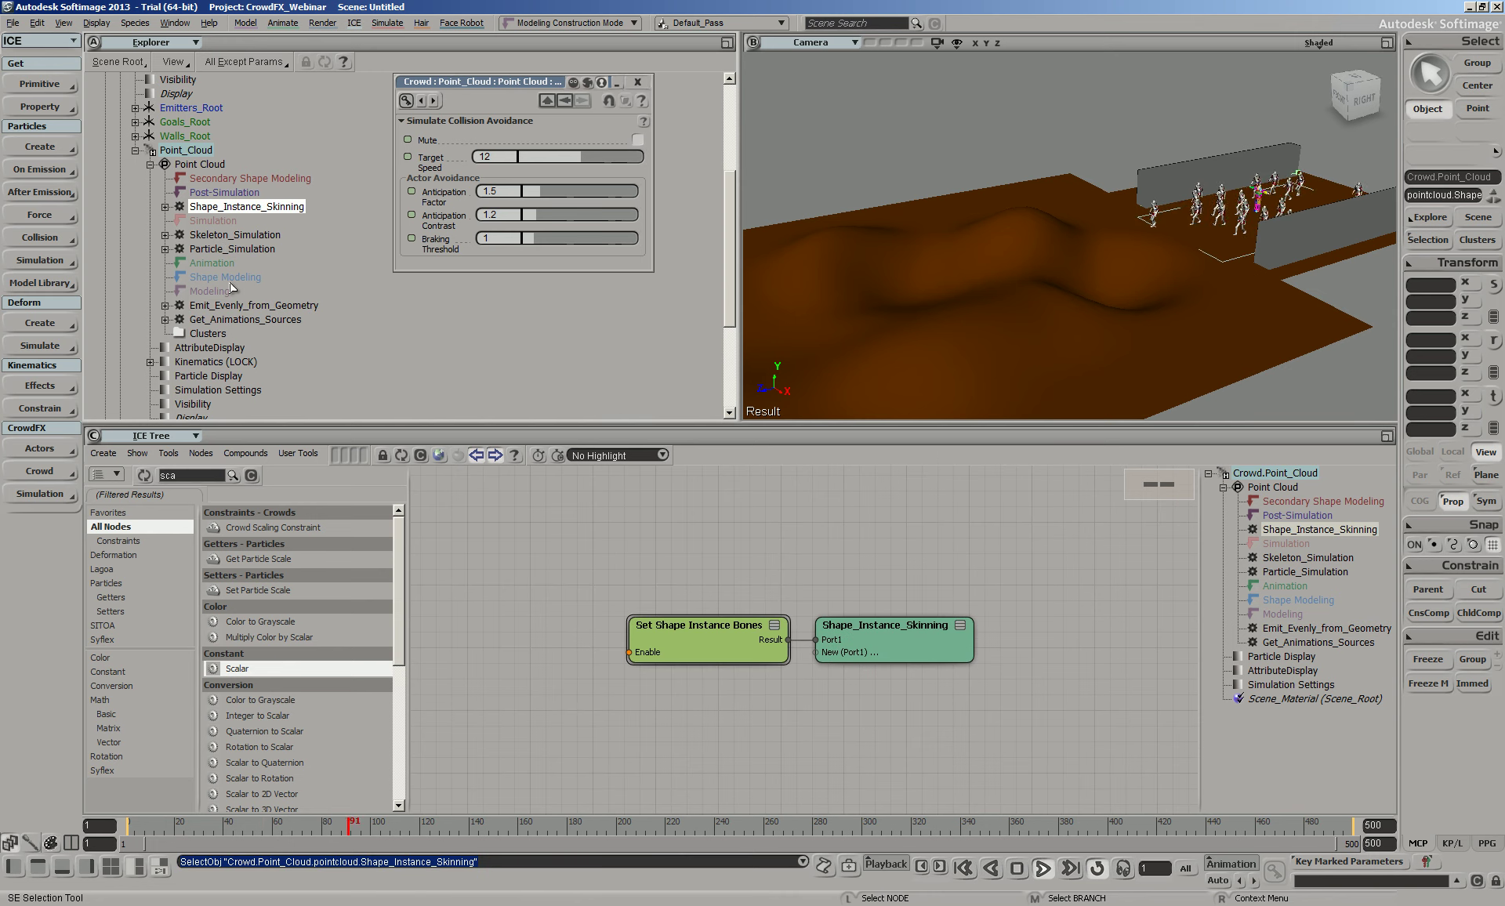
click(240, 319)
click(208, 308)
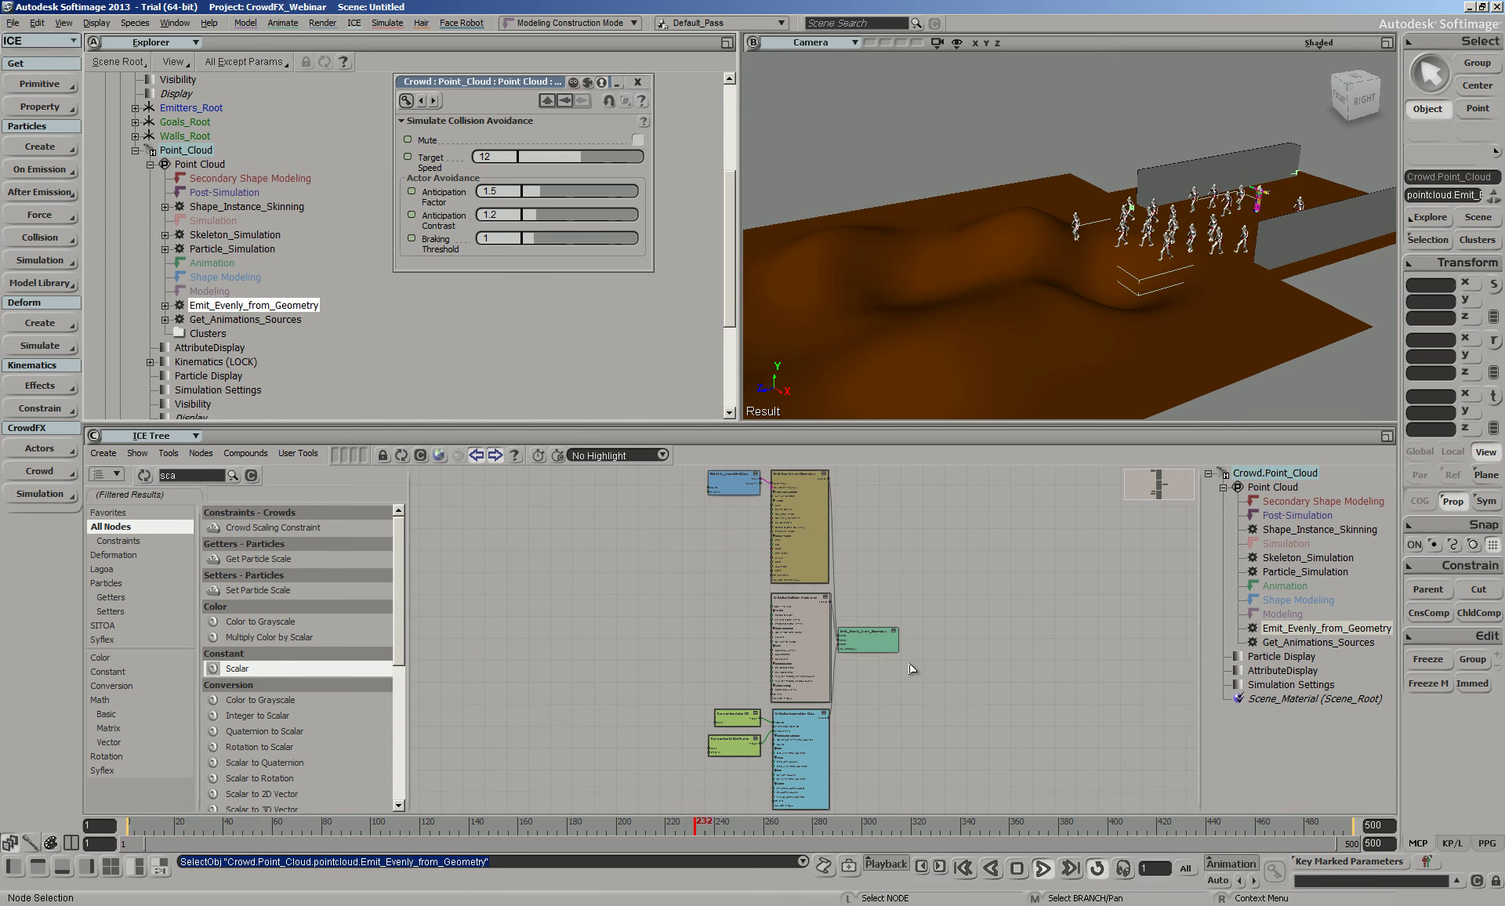
Consult the Initialize Locomotion Data speed settings, set the crowd's Target Speed to 25, and close the locomotion properties
scroll(912, 668, up, 5)
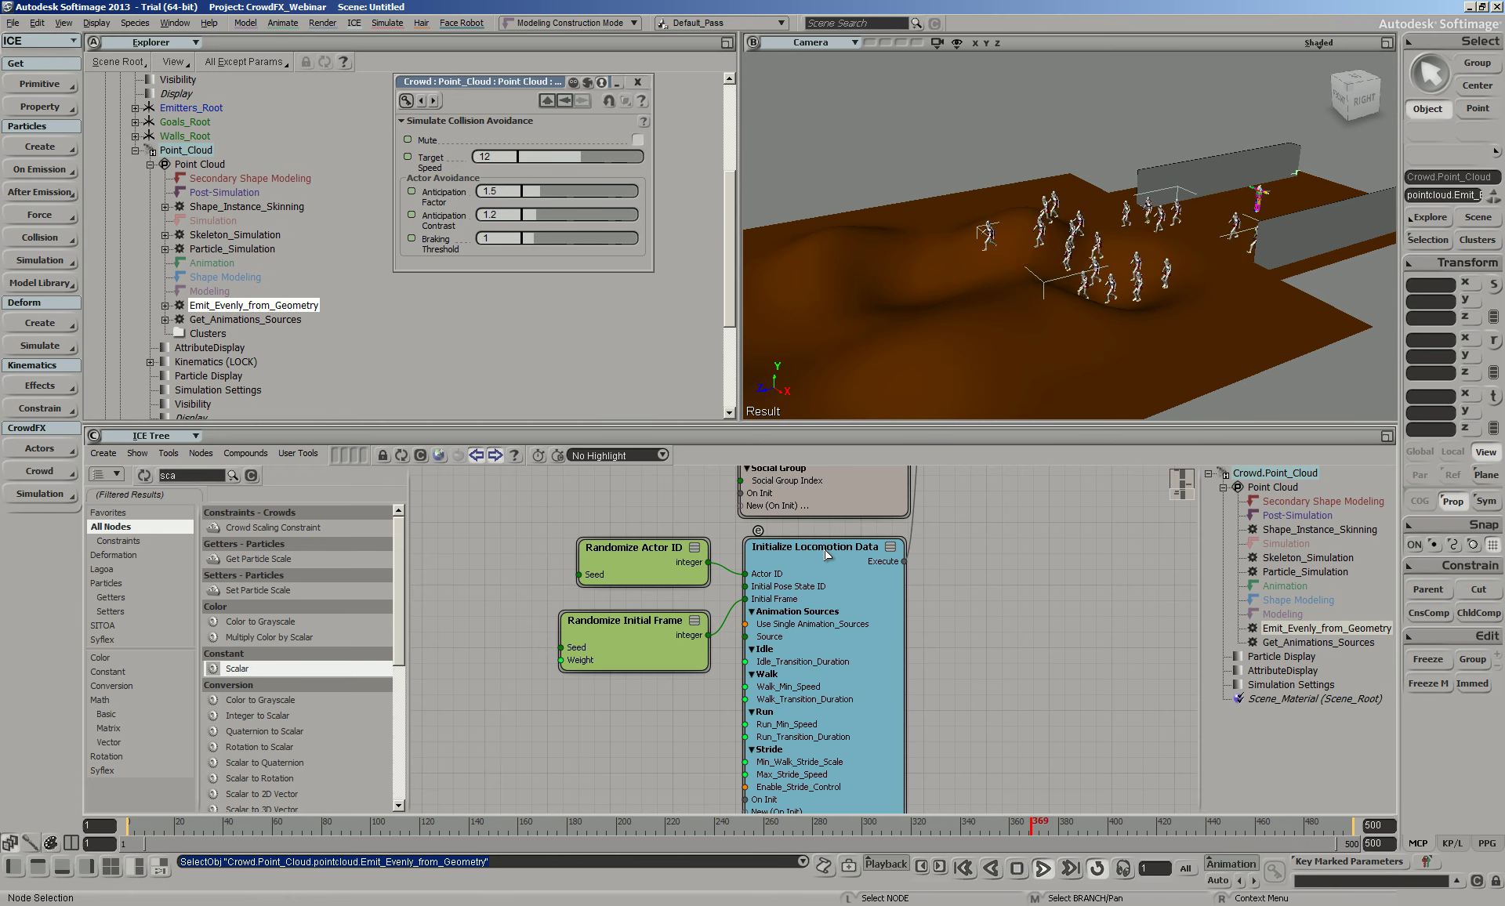
double_click(826, 555)
drag(530, 160, 527, 286)
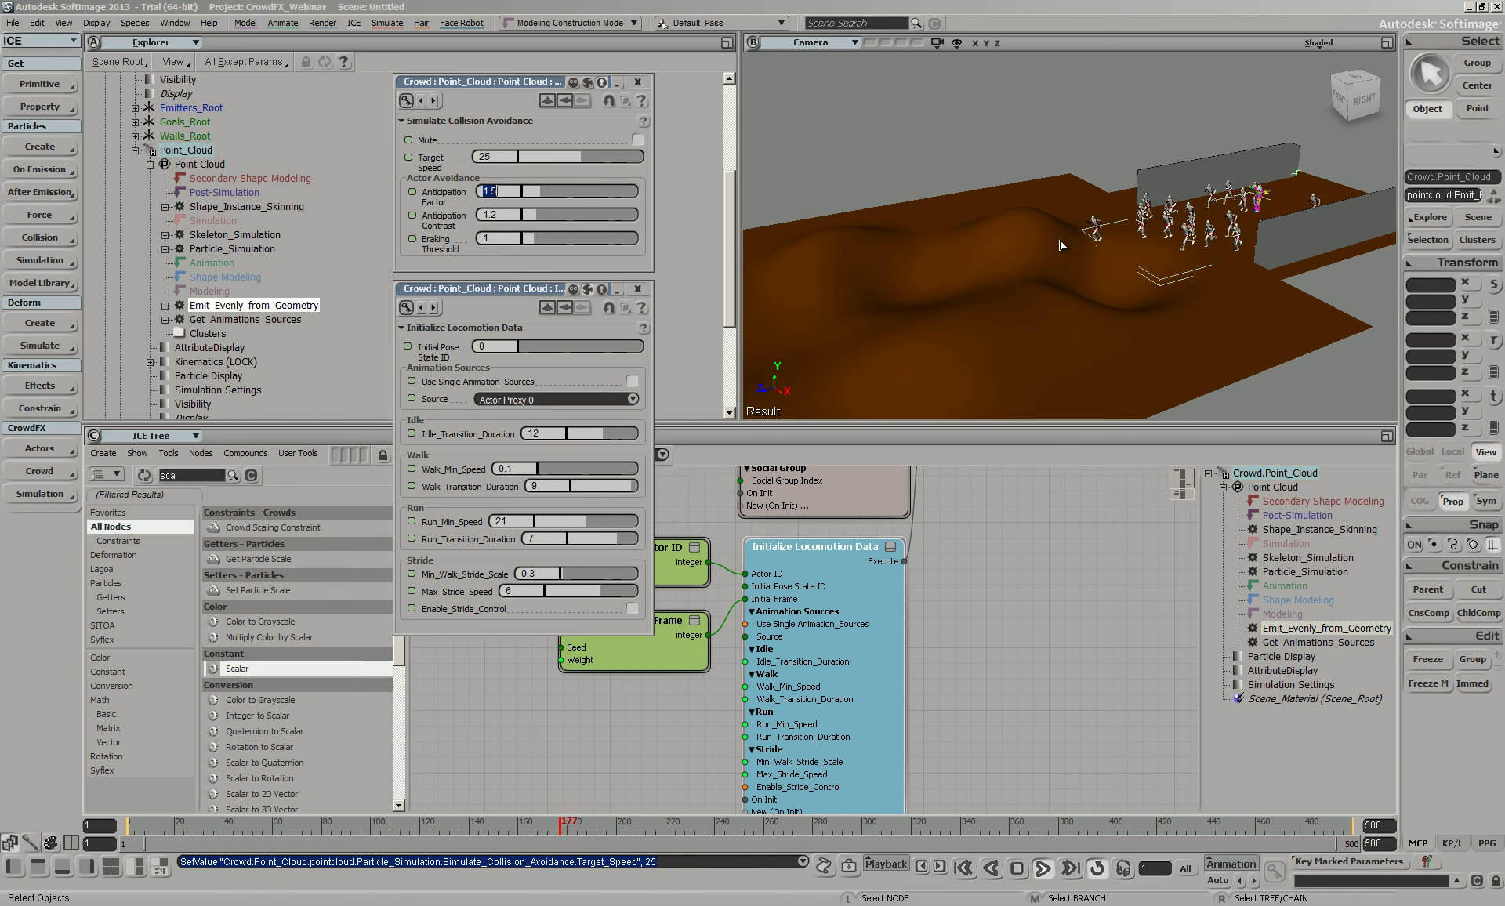
click(1054, 150)
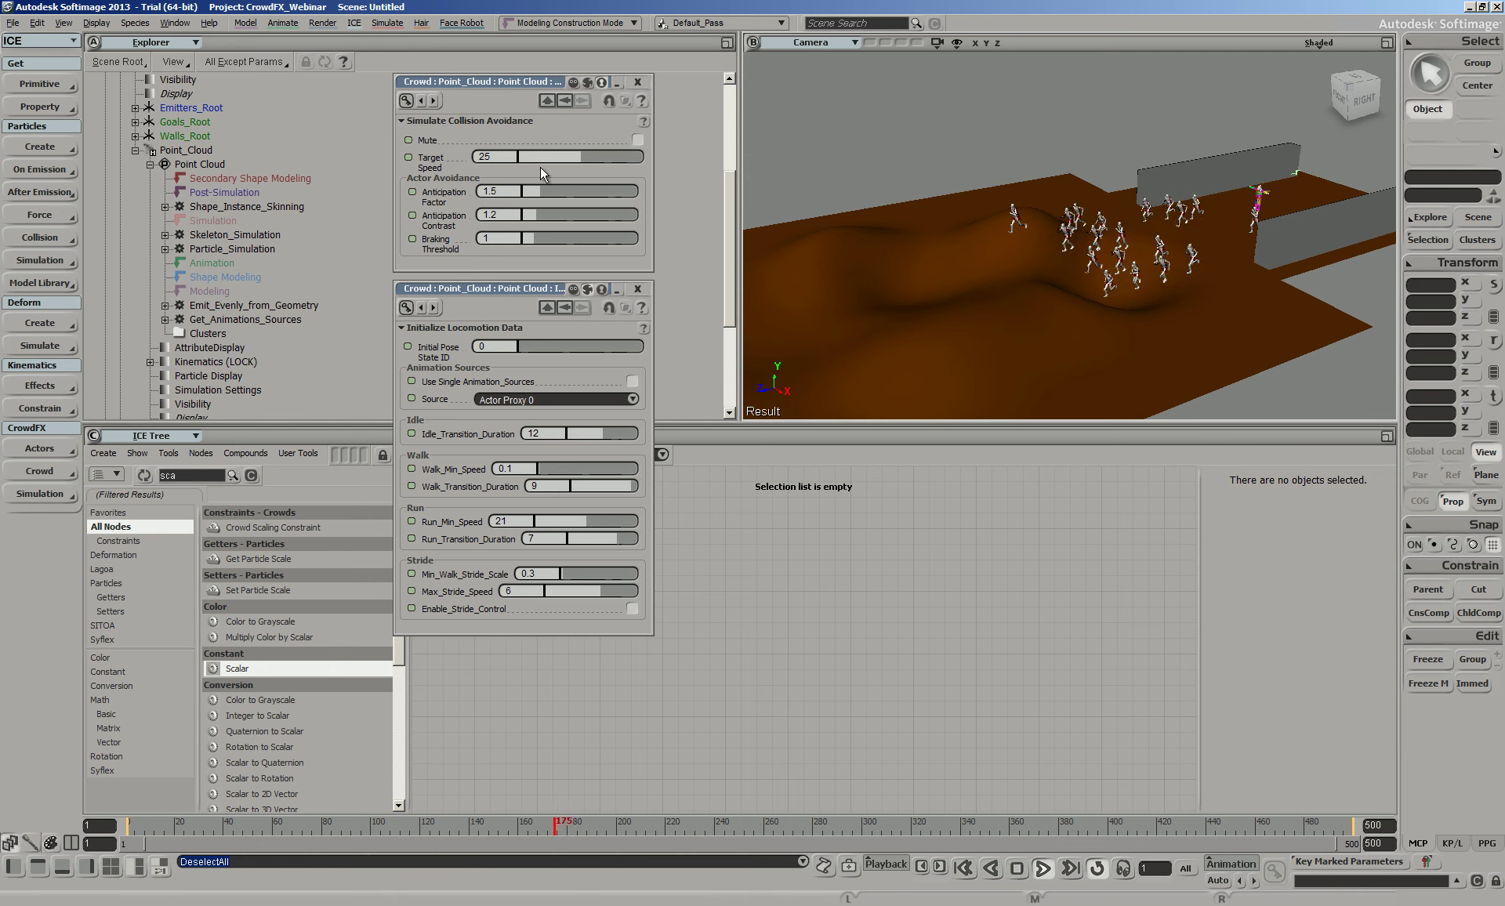
click(638, 289)
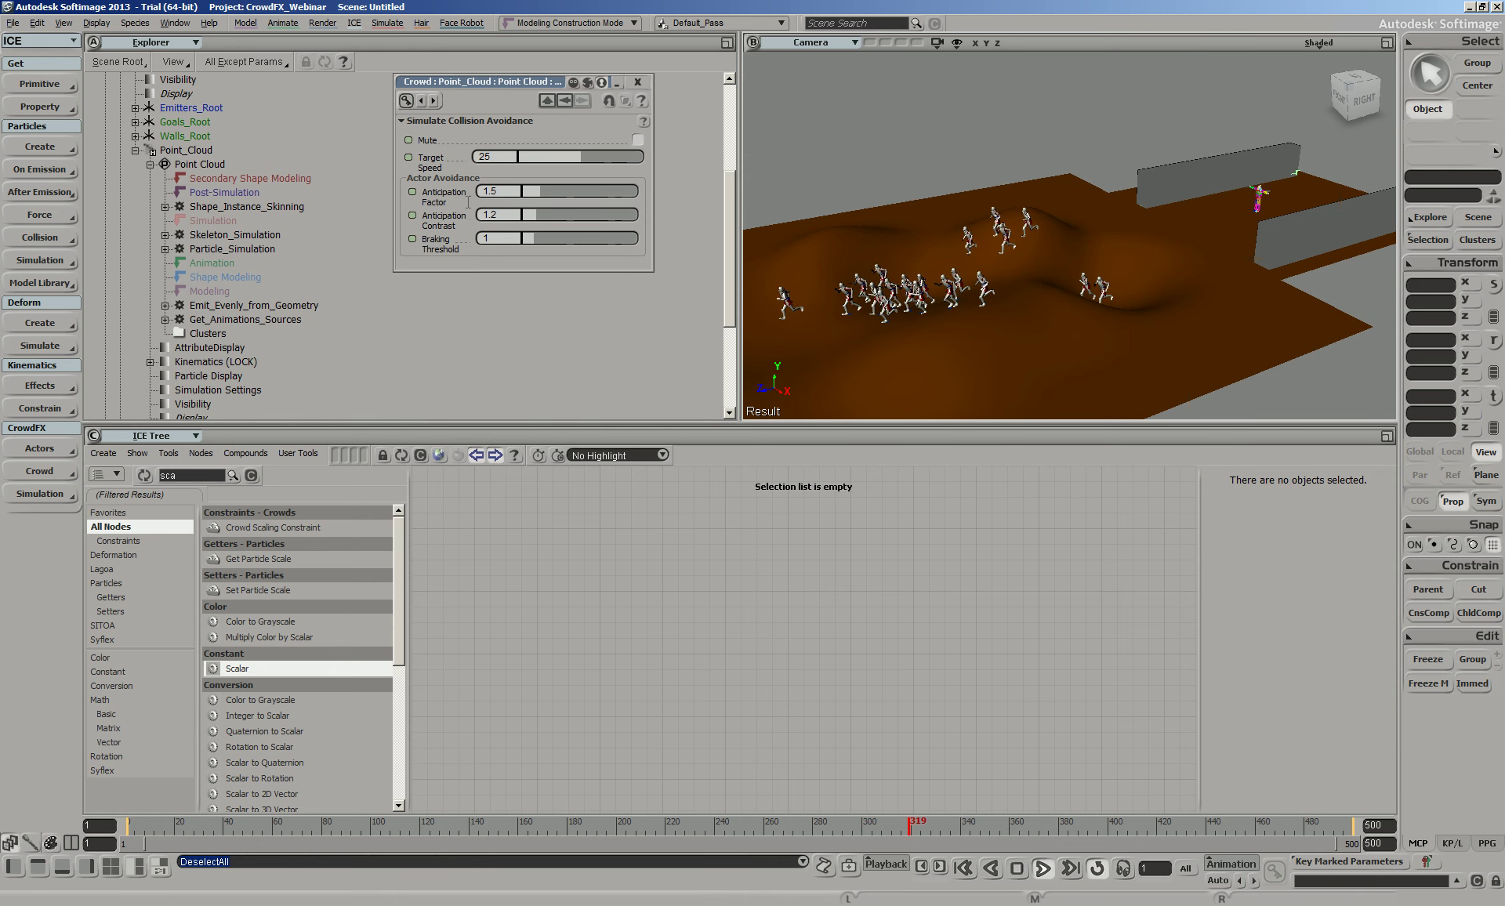
Reopen the Simulate Collision Avoidance properties from the Particle_Simulation tree and lower Target Speed to about 22
click(222, 249)
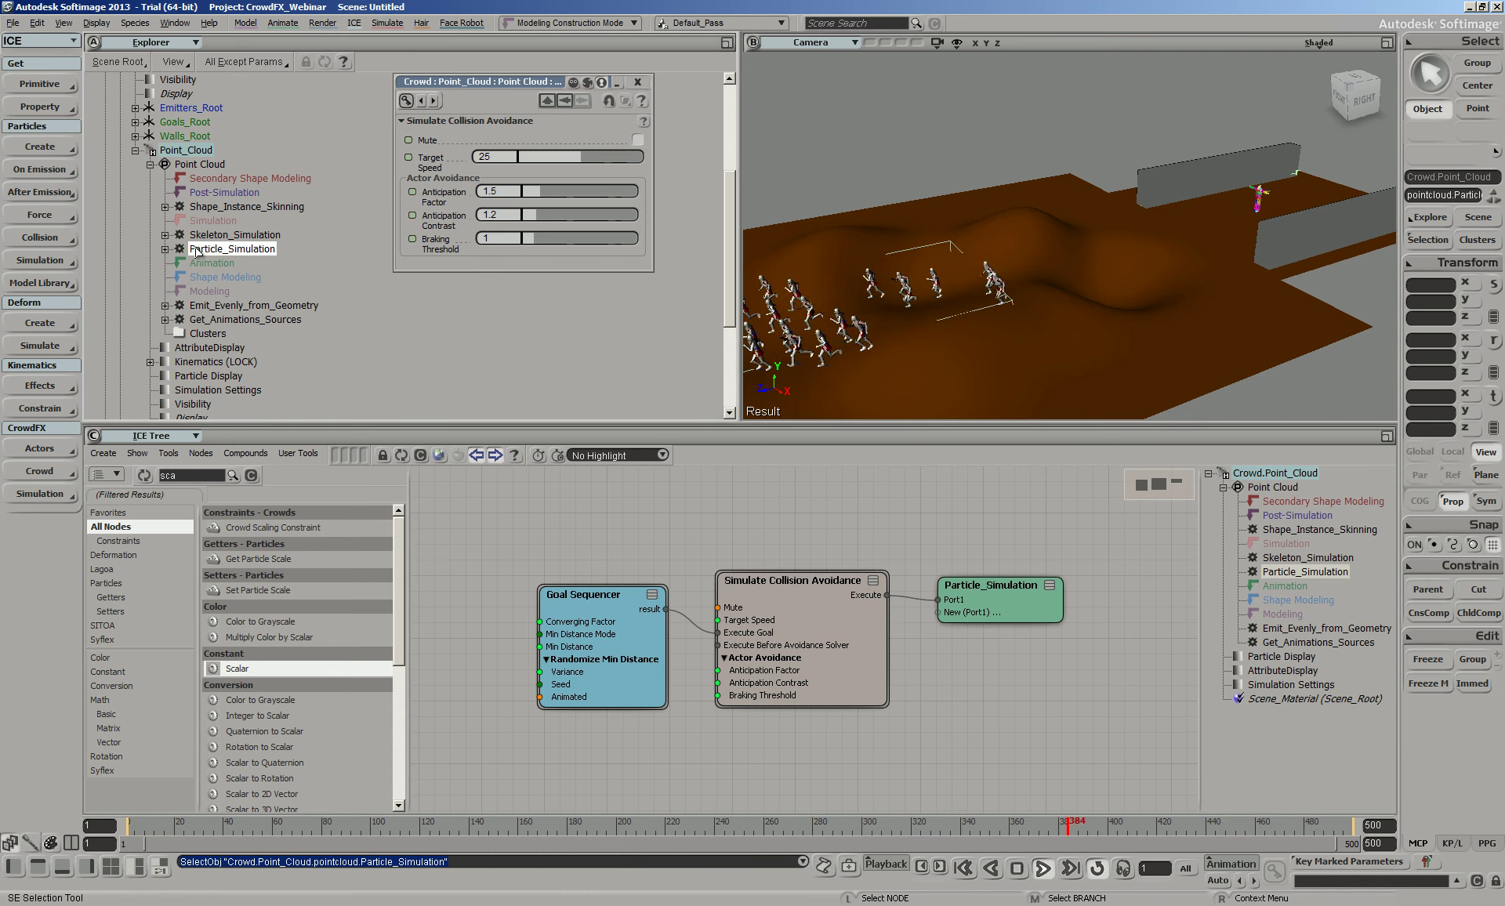
double_click(756, 579)
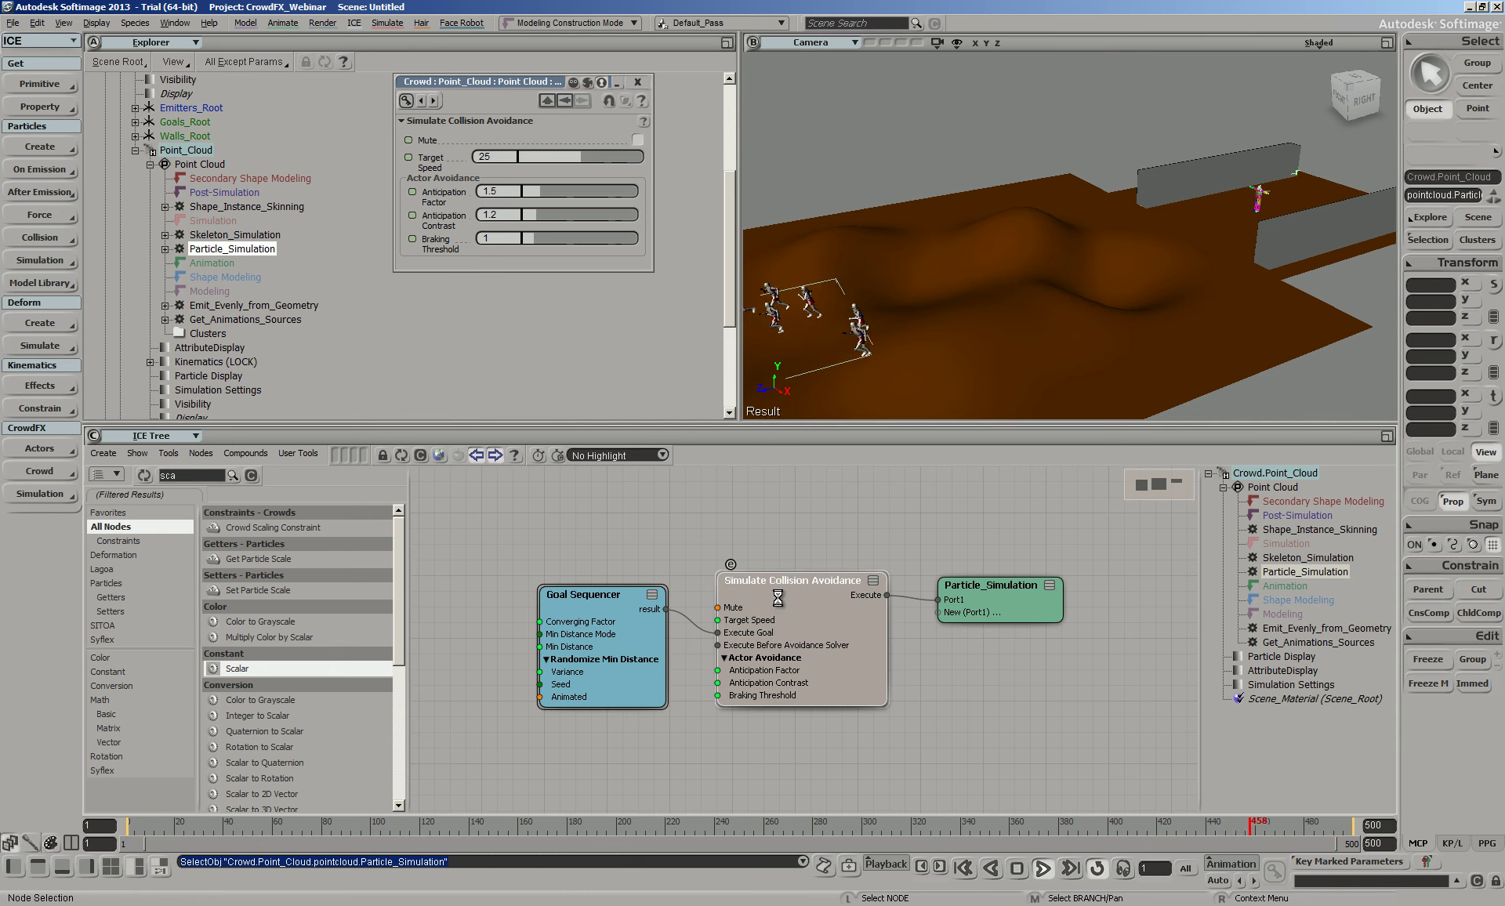
click(636, 82)
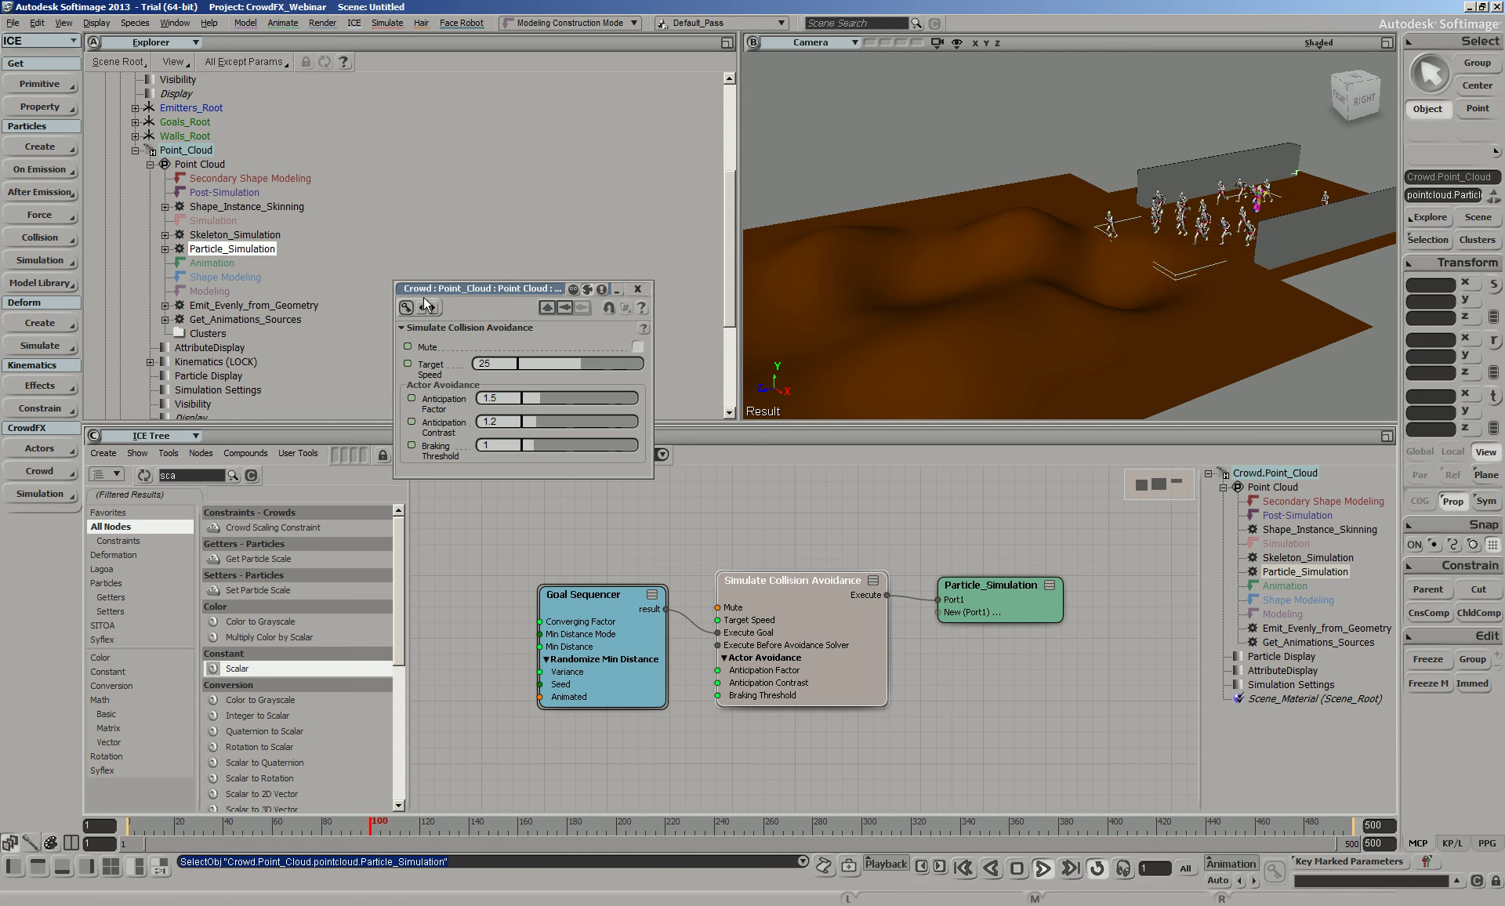
drag(532, 280, 629, 162)
mouse_move(610, 227)
mouse_down()
mouse_move(548, 223)
mouse_move(623, 228)
mouse_move(609, 228)
mouse_up()
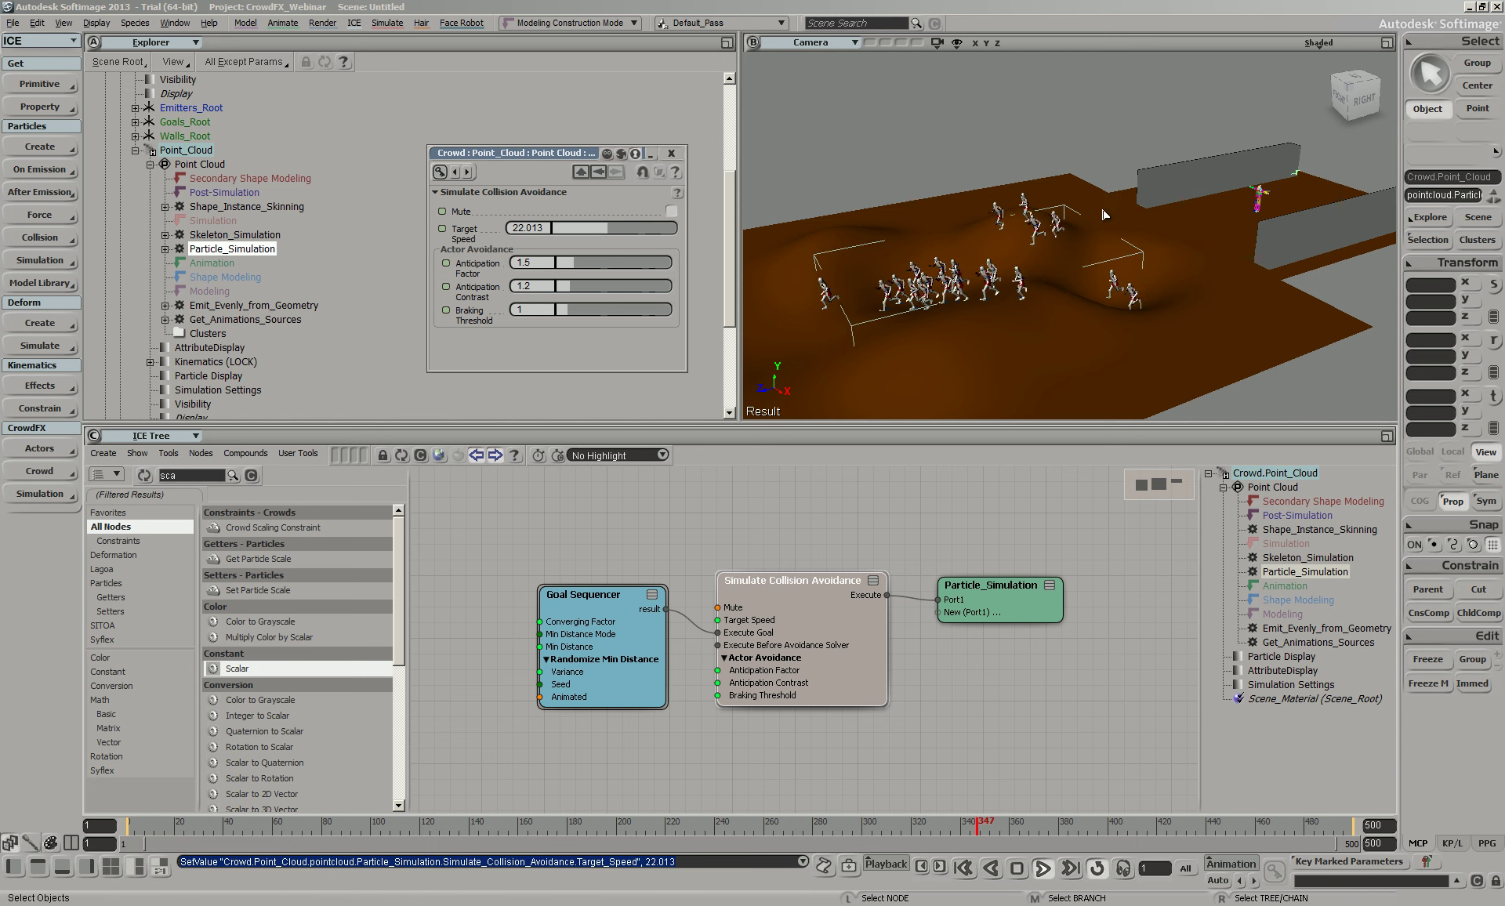
Create a polygon mesh cube and move it beside the hilly terrain, to about X 142.2 and Z 133.1
click(61, 85)
mouse_move(125, 112)
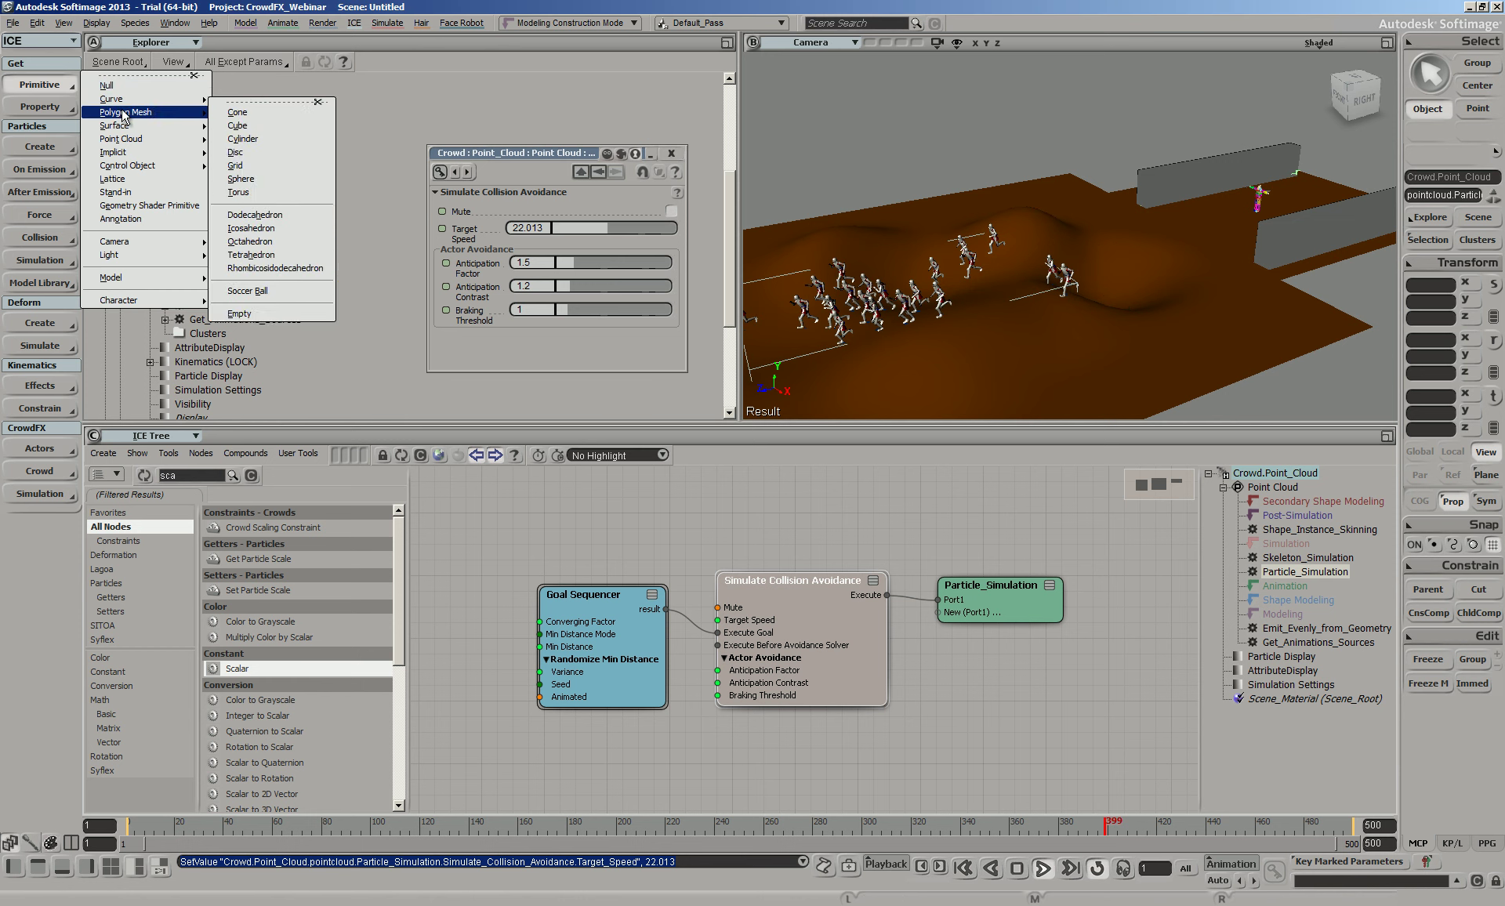
click(235, 126)
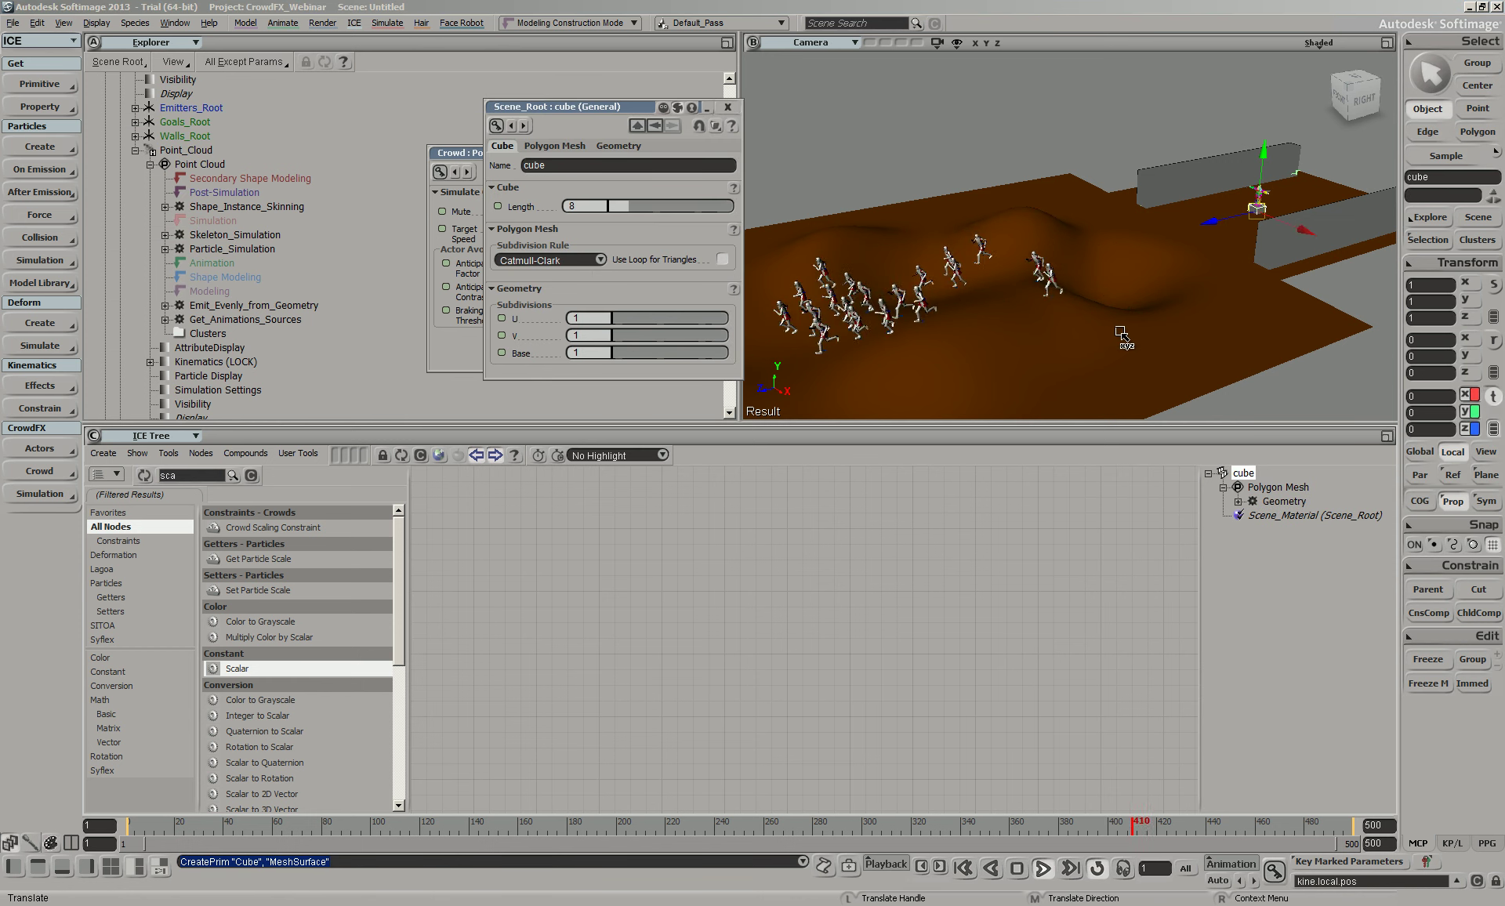
key(v)
drag(1254, 271, 1287, 406)
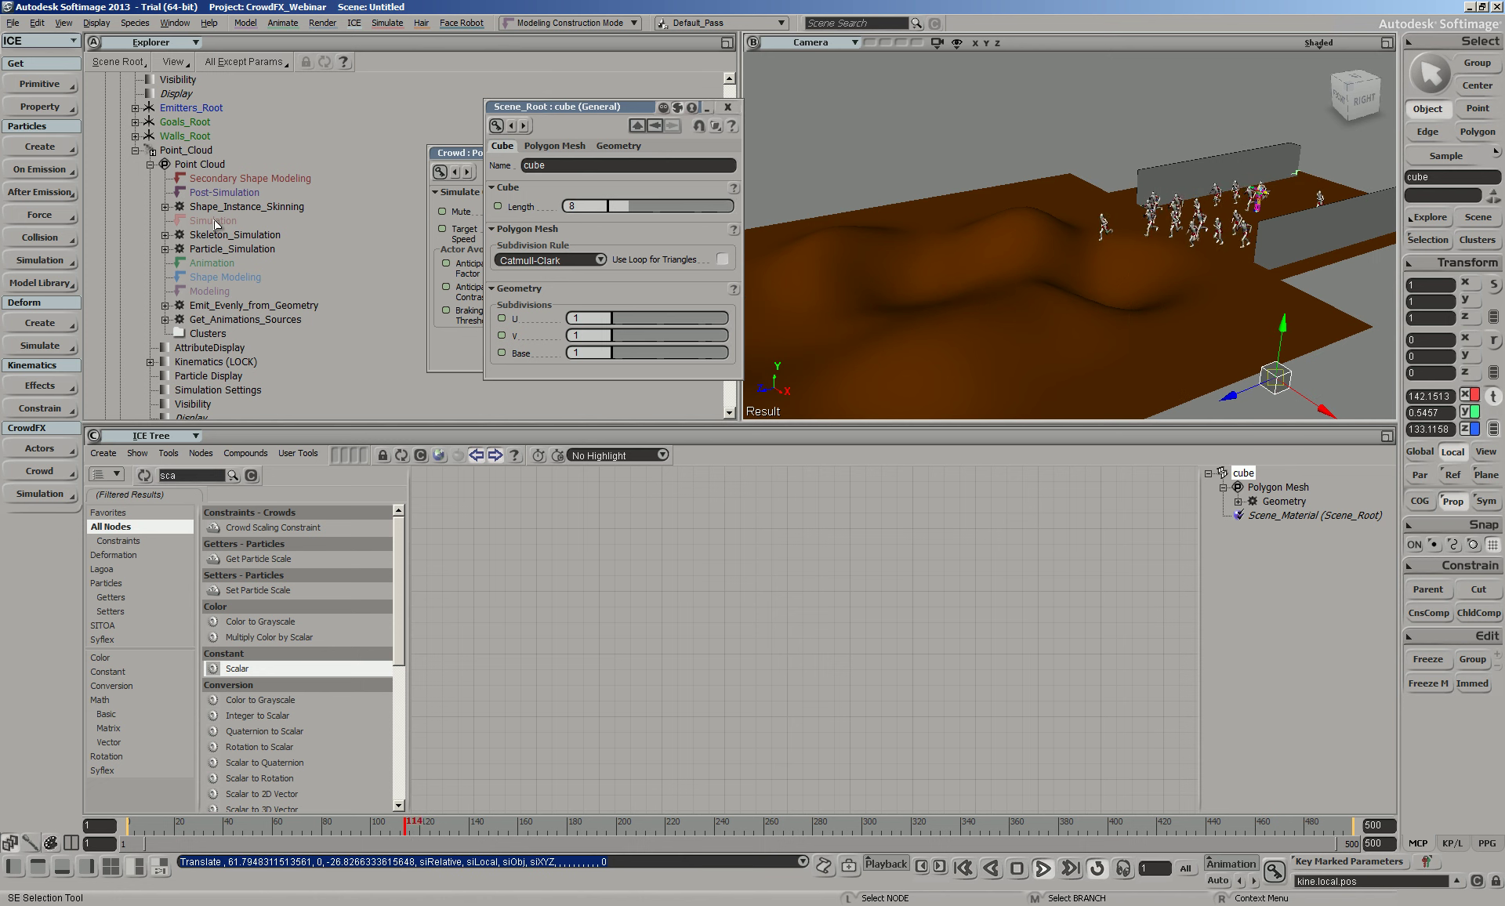
Display the point cloud's Particle_Simulation tree in the ICE Tree view and lock the view to it
click(232, 248)
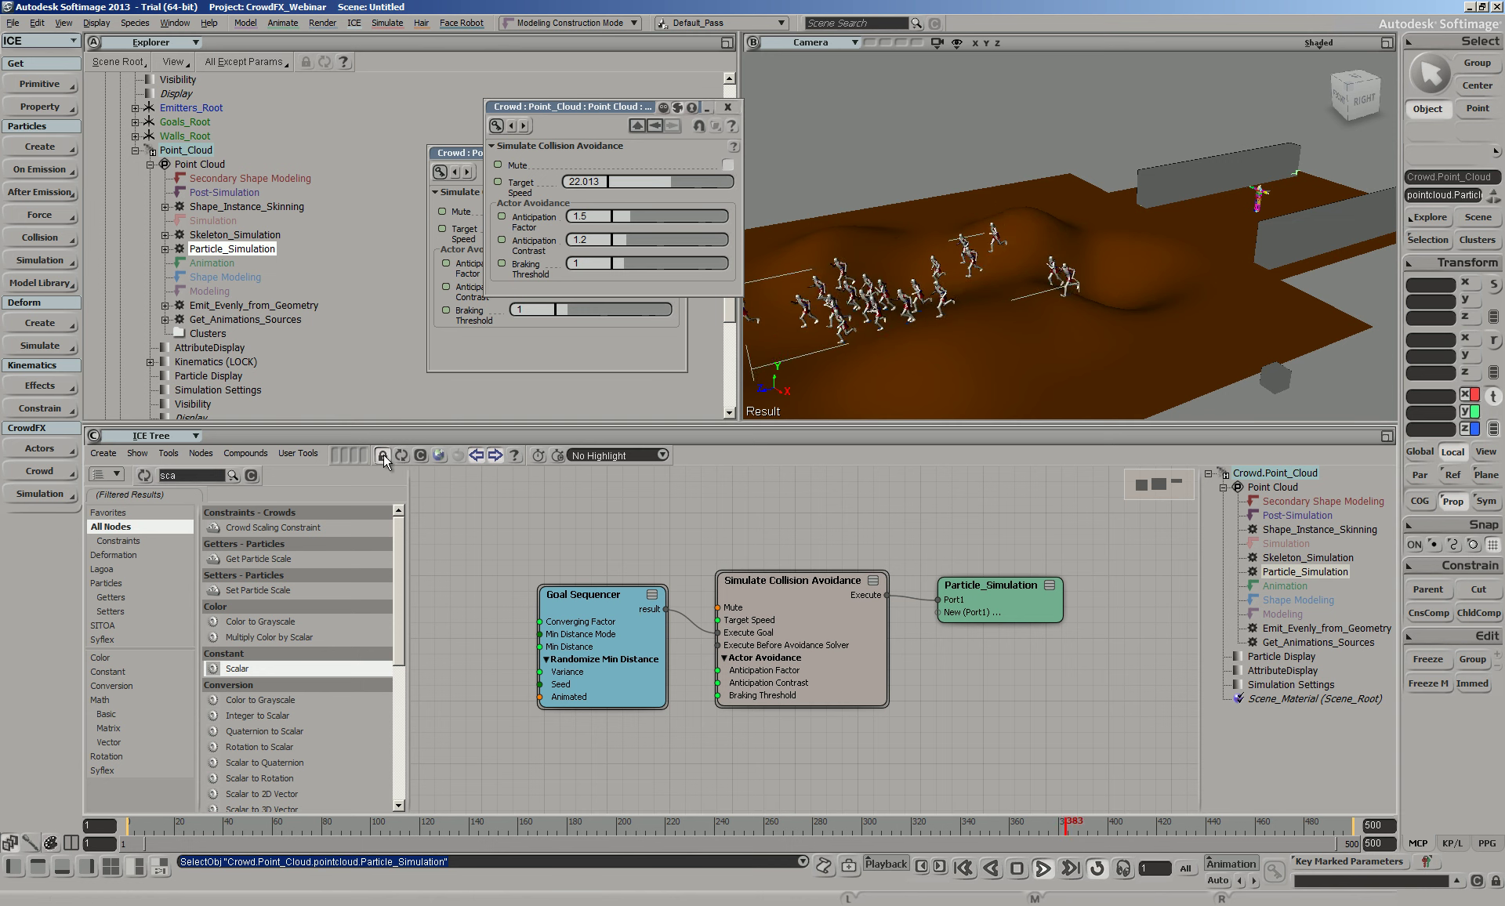
click(299, 321)
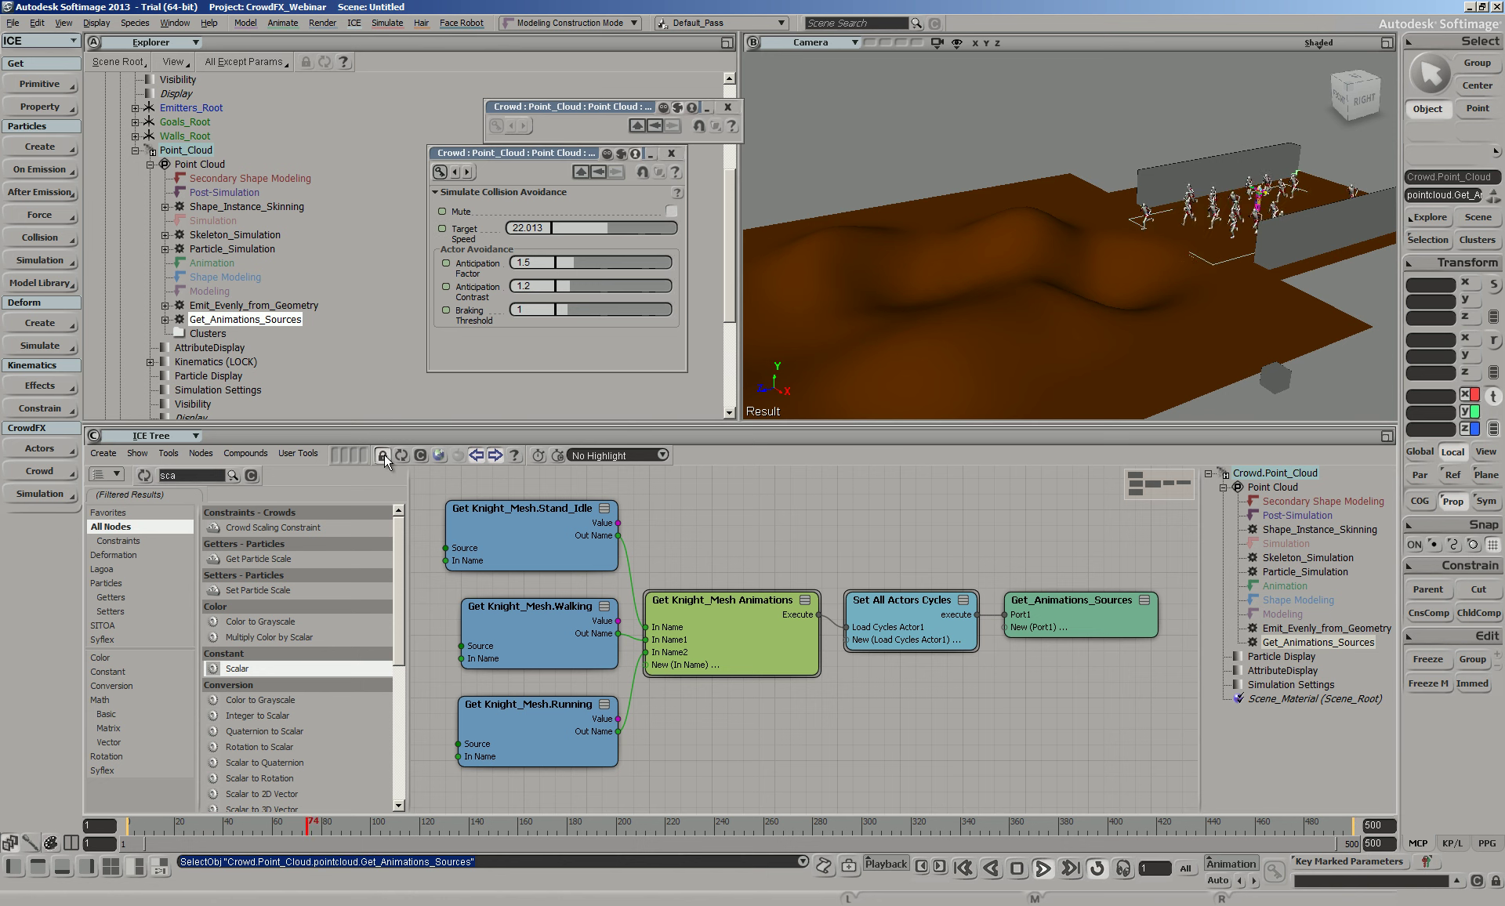
click(234, 235)
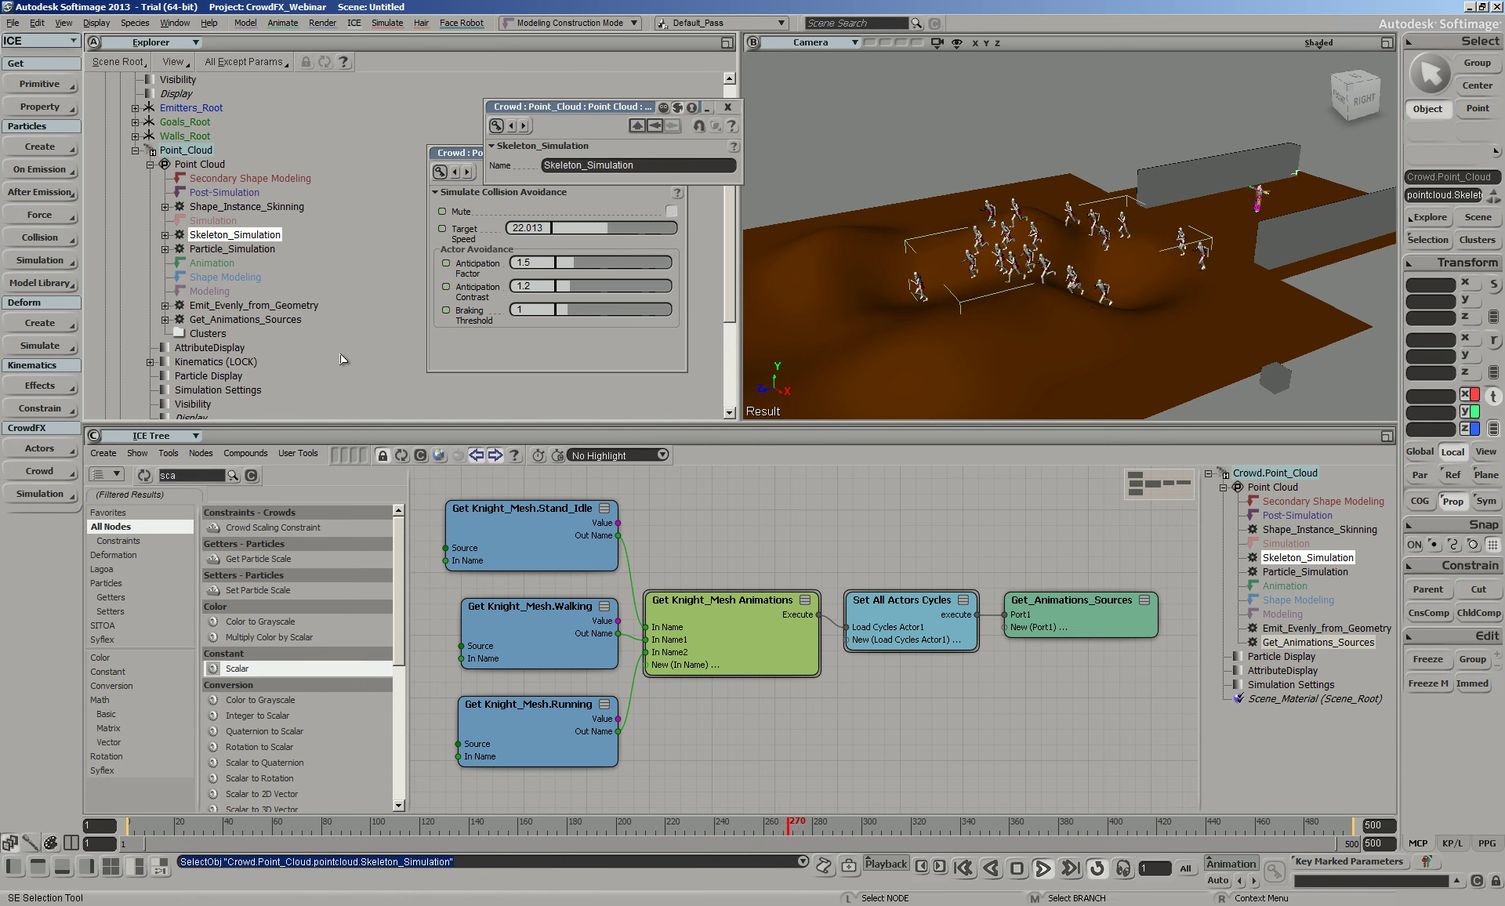
click(232, 249)
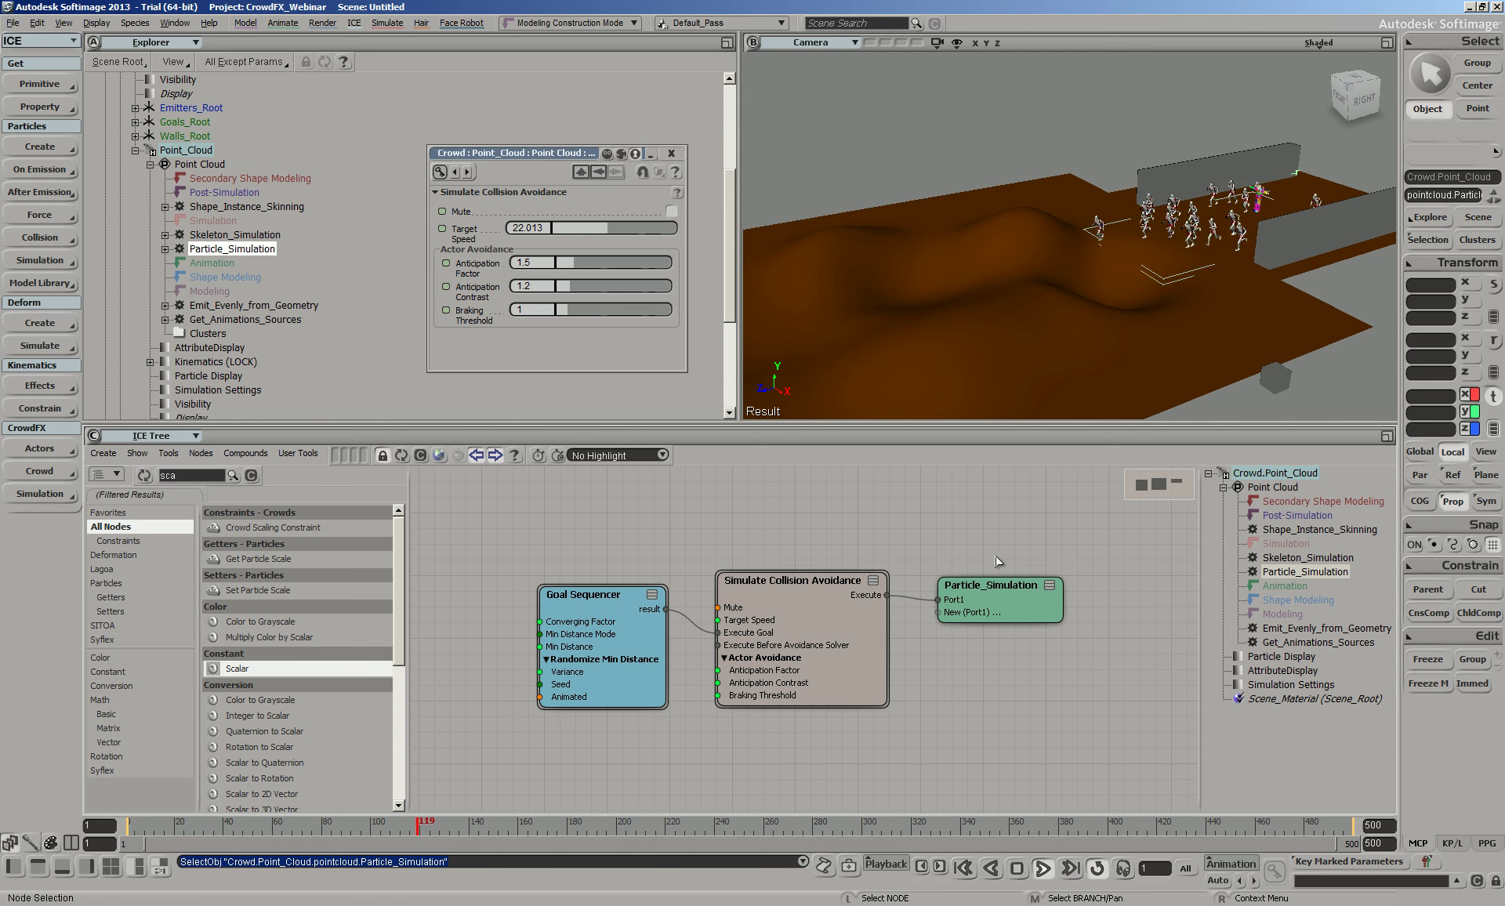
Select the cube beside the terrain and lower it along Y to about -3.6
click(1275, 378)
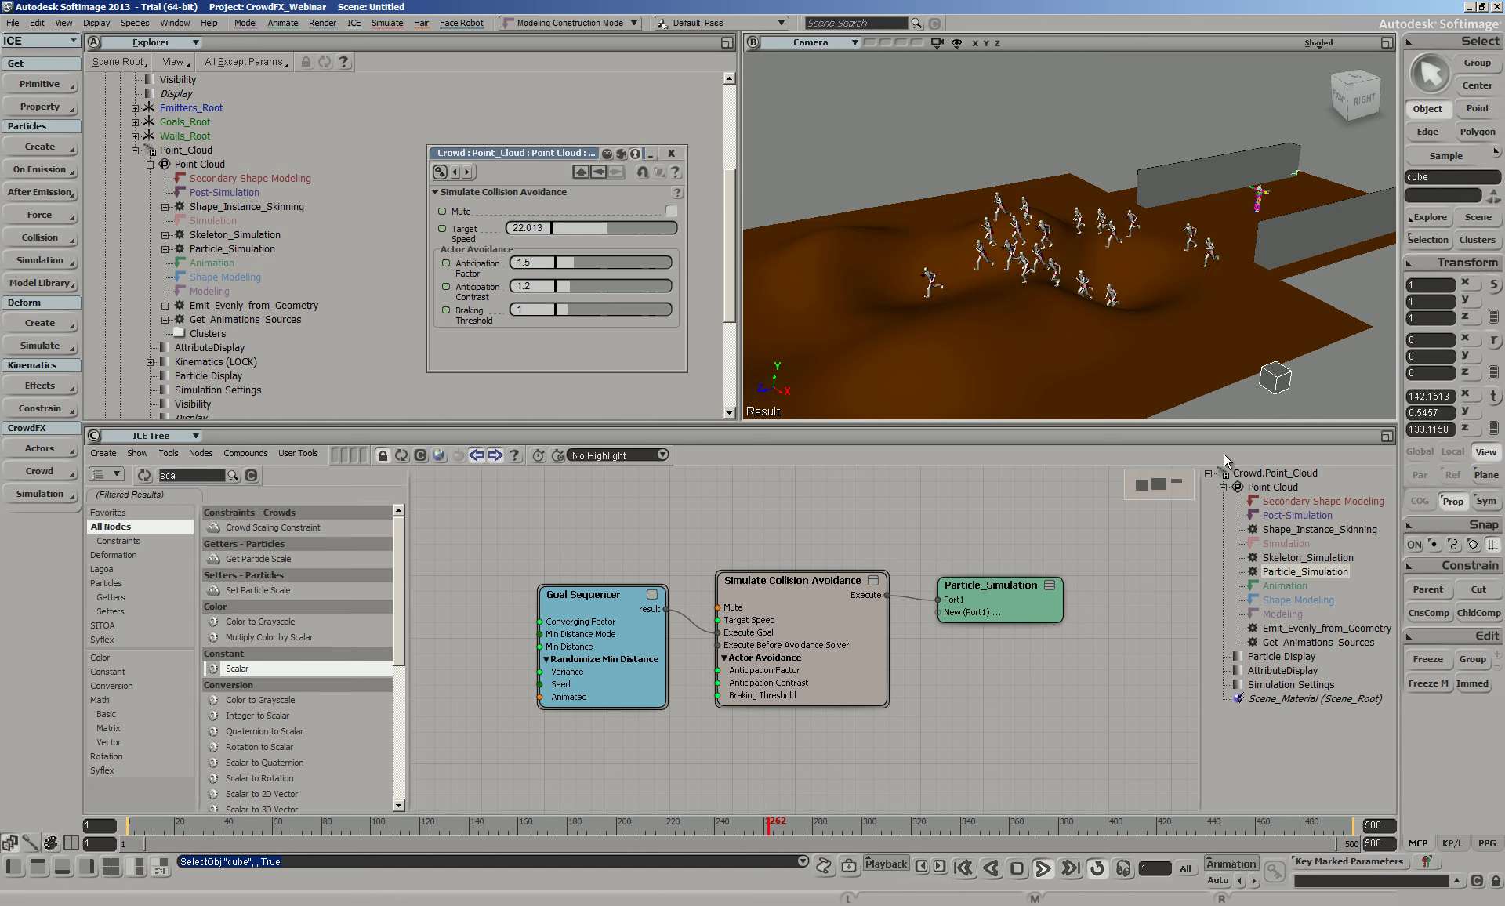
key(F3)
key(F3)
key(F3)
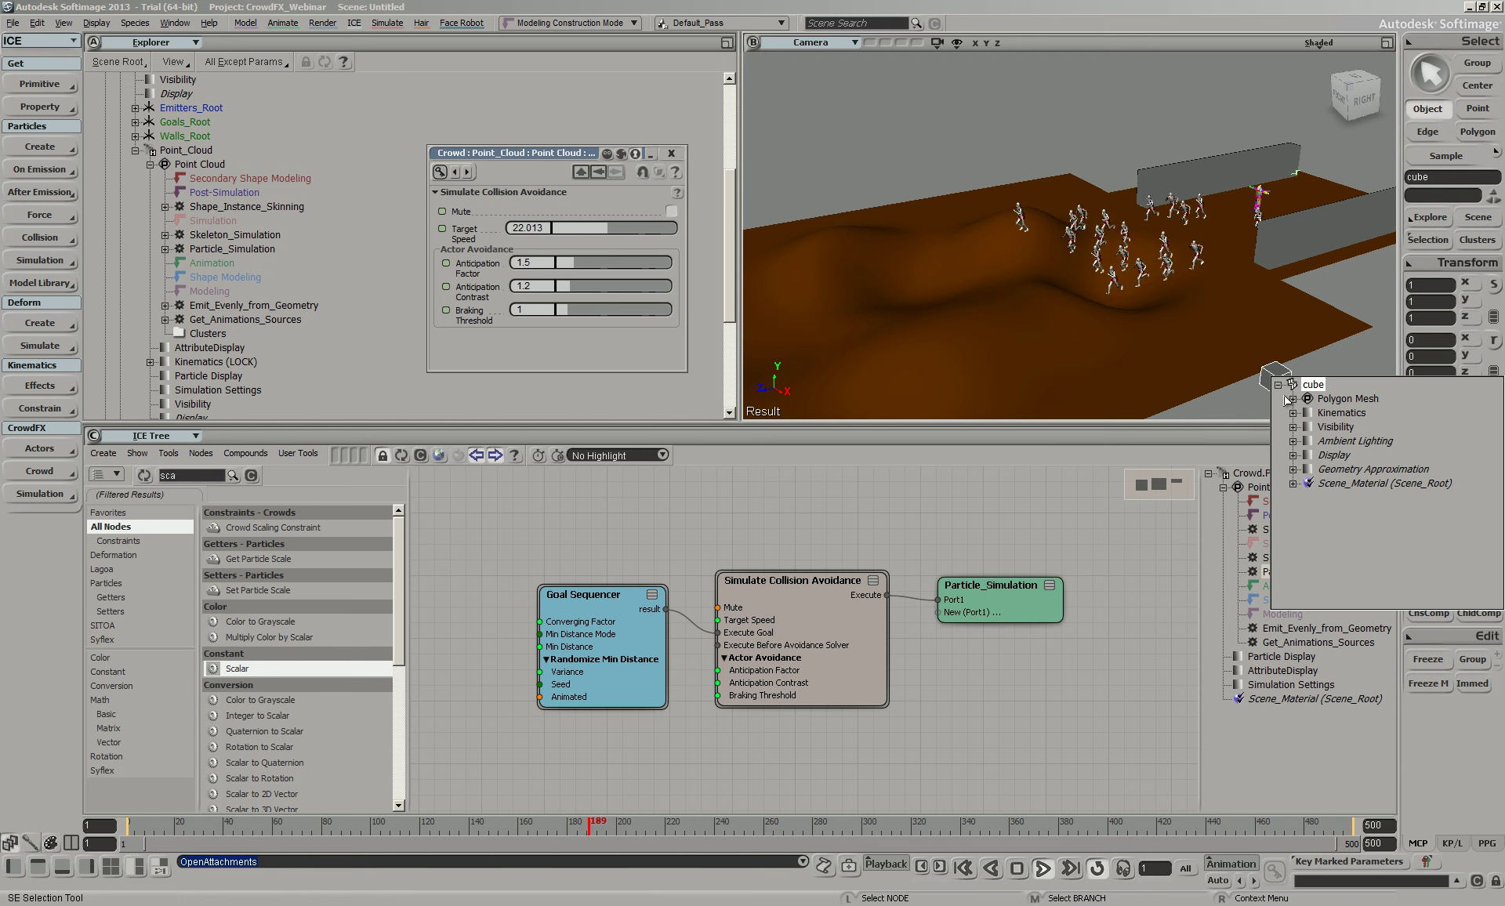
click(1312, 384)
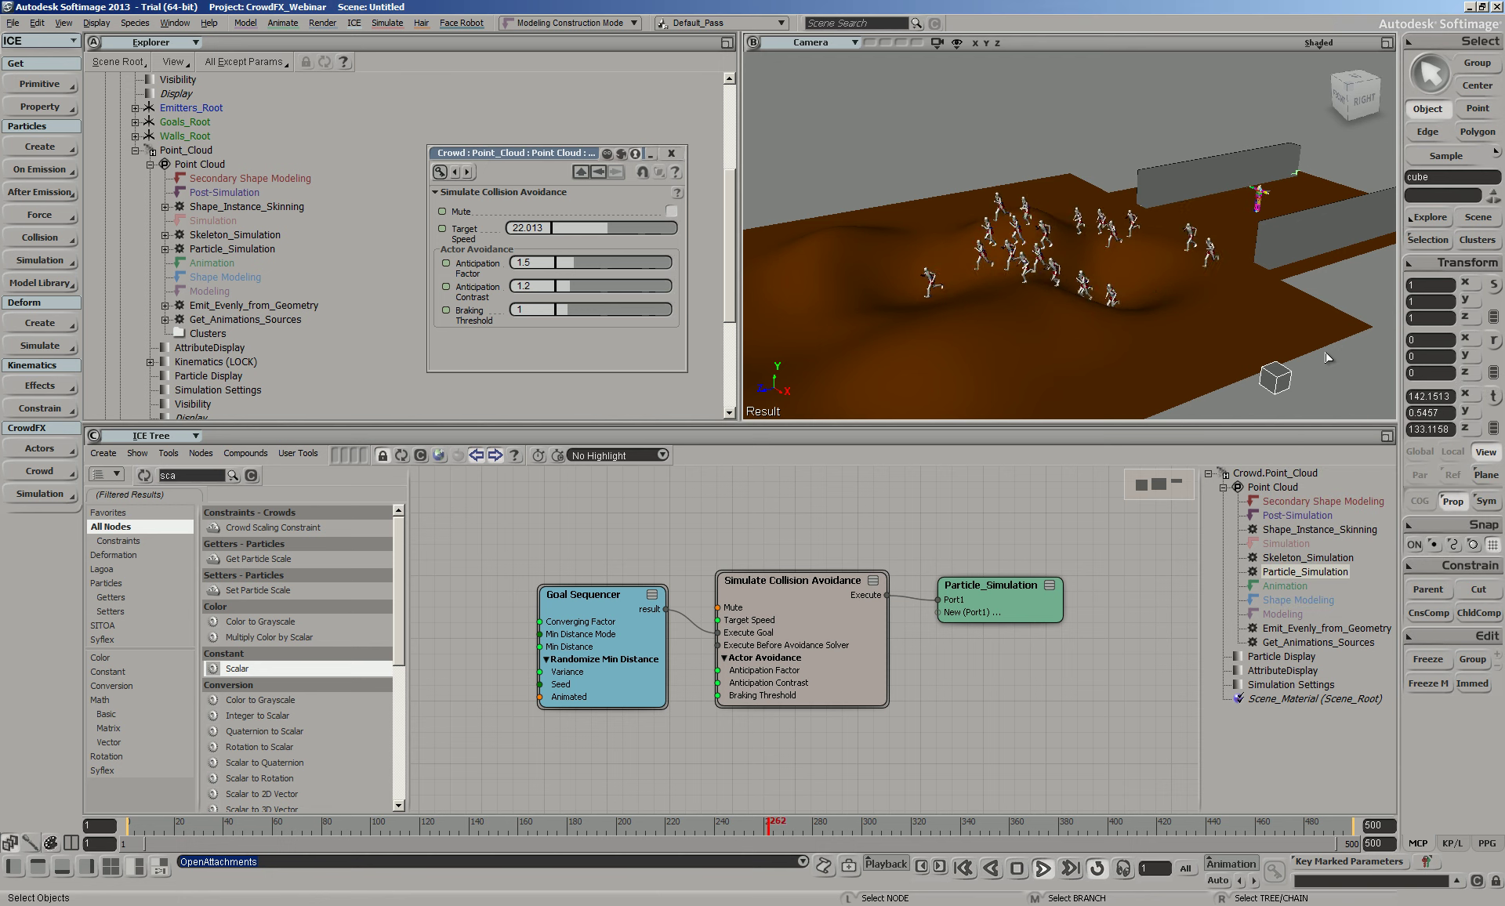
drag(1421, 413, 1421, 413)
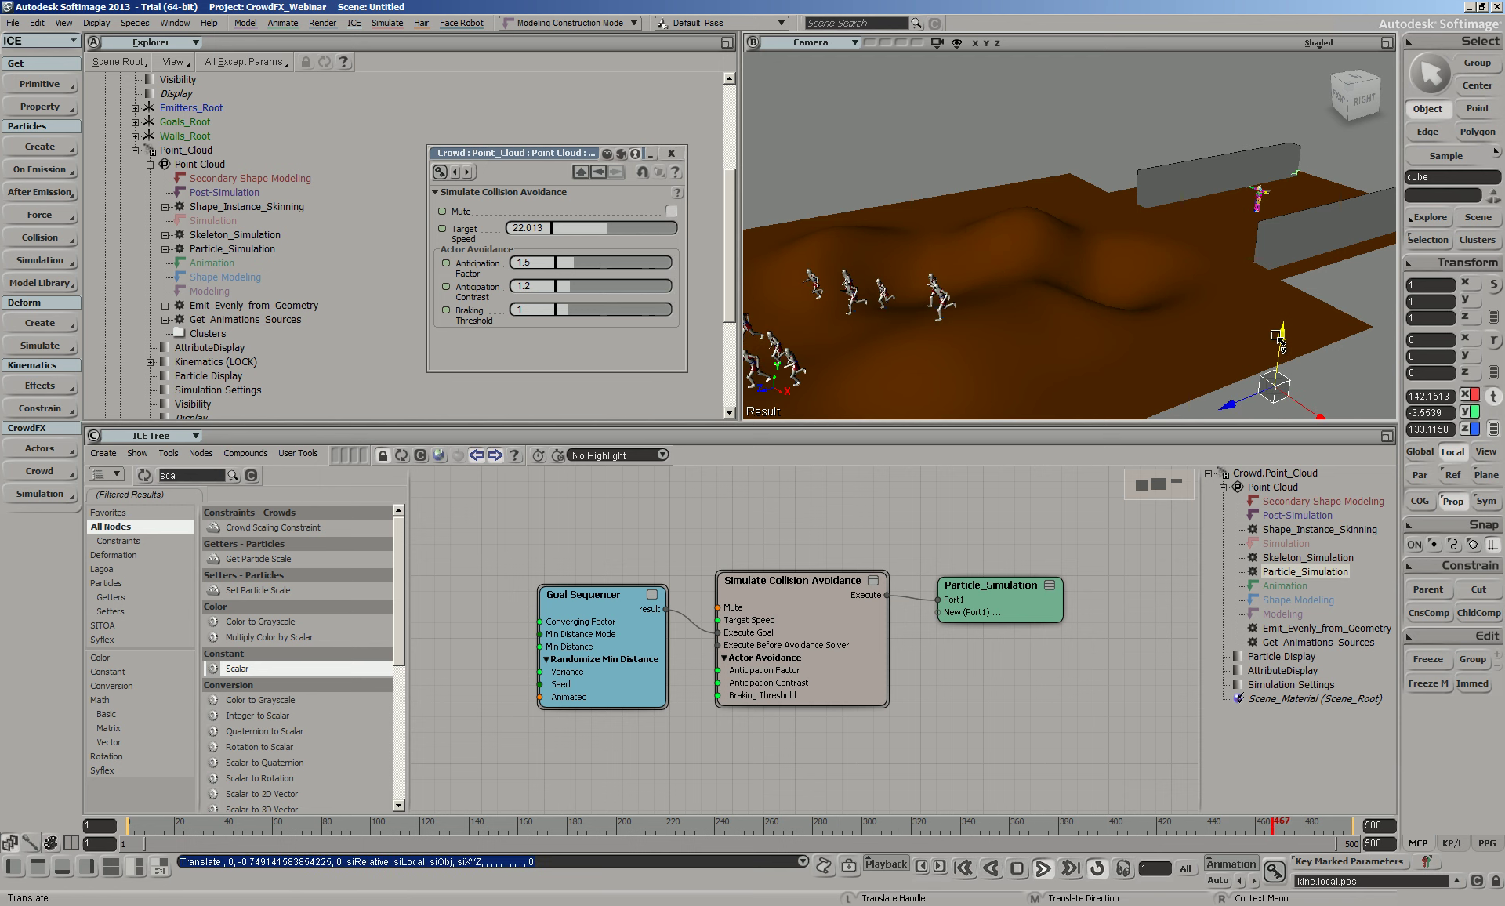
Add the cube's global position Y parameter to the Particle_Simulation ICE tree as a get-data node above the existing nodes
key(space)
key(alt+Return)
click(1293, 373)
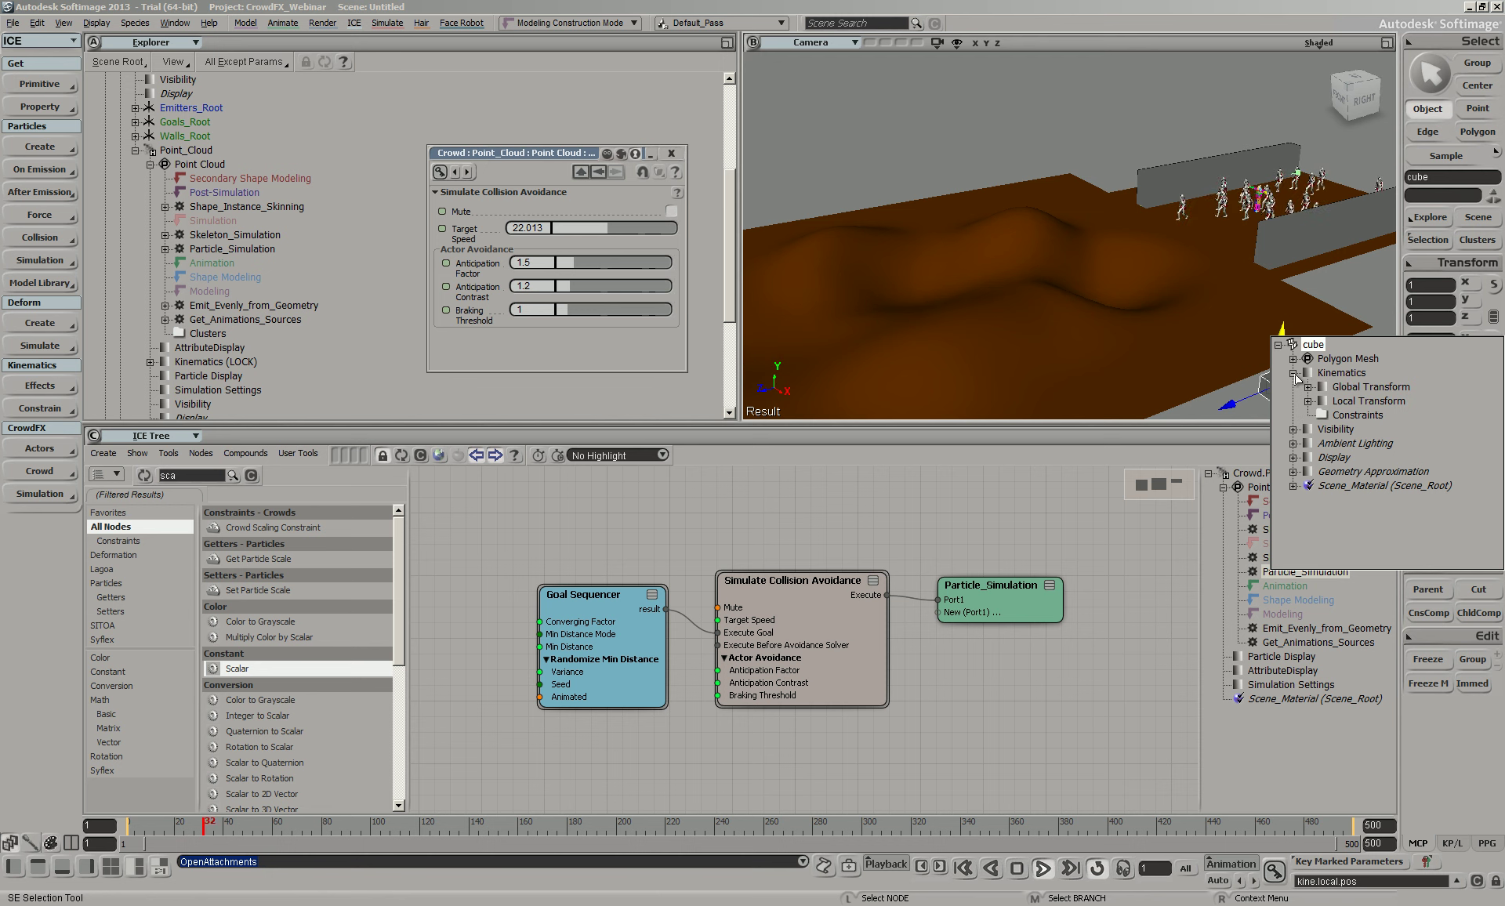
click(1307, 387)
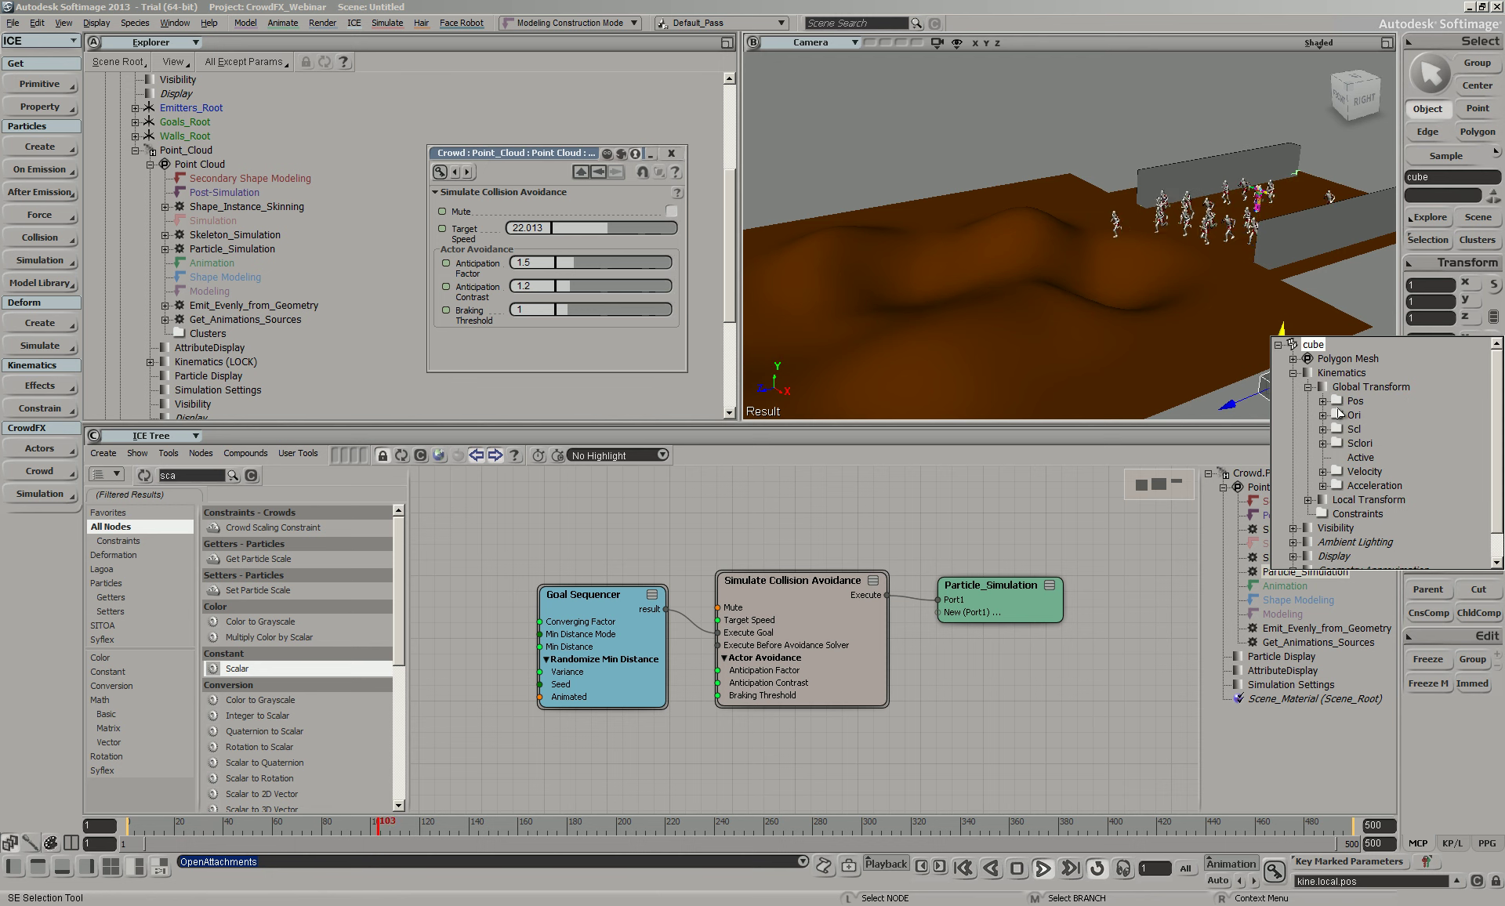
click(1323, 402)
click(1364, 429)
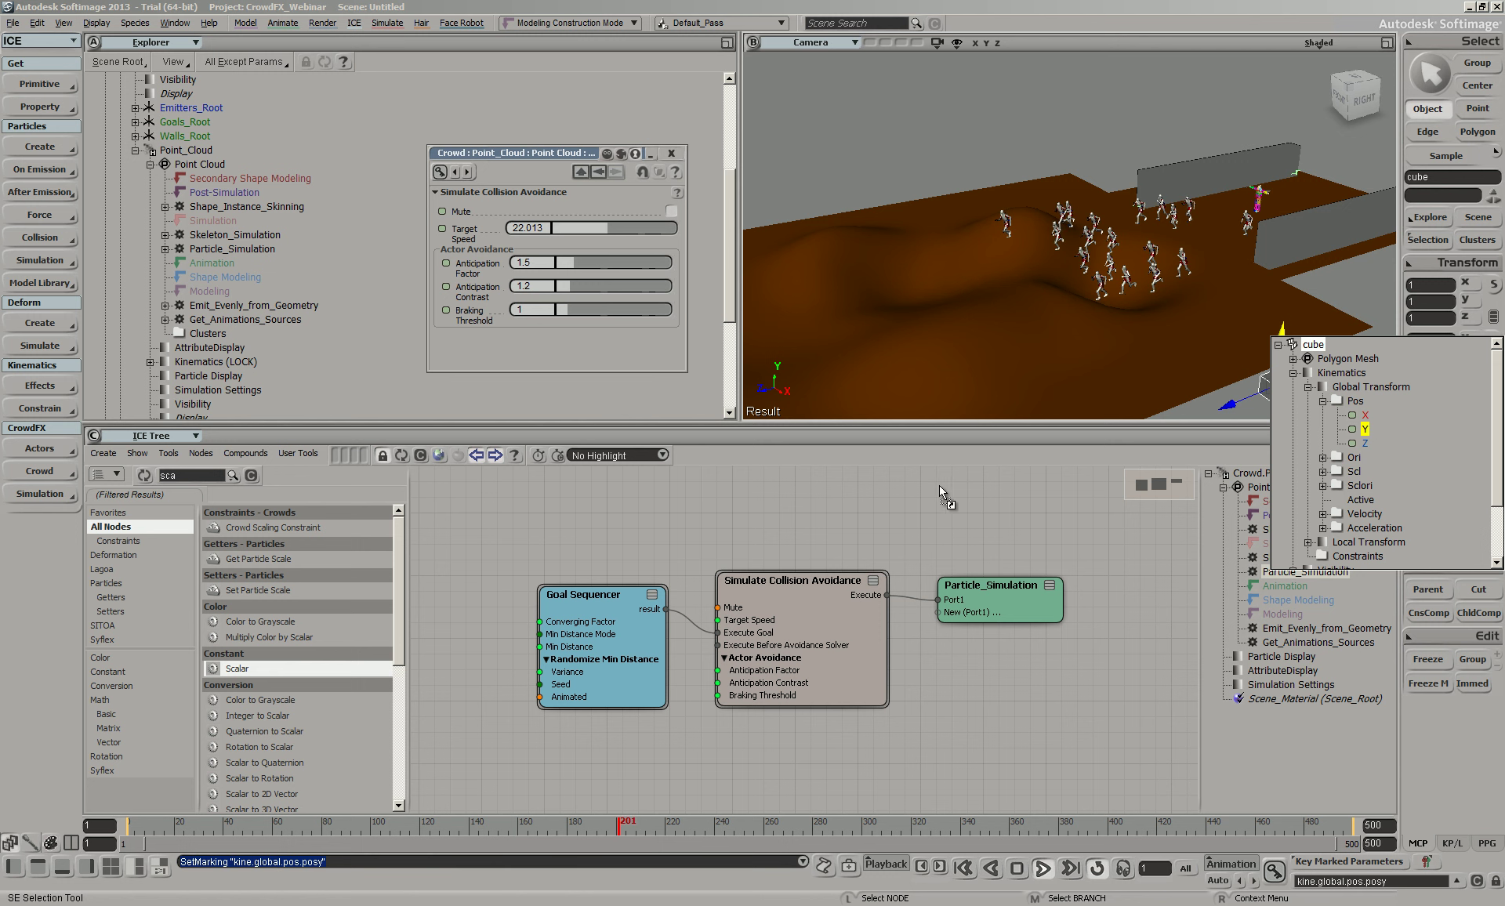
drag(939, 486, 939, 488)
drag(1000, 529, 872, 526)
Raise the cube to about Y 2.8 and connect its position Y node's Value to Target Speed on Simulate Collision Avoidance
drag(1282, 350, 1283, 333)
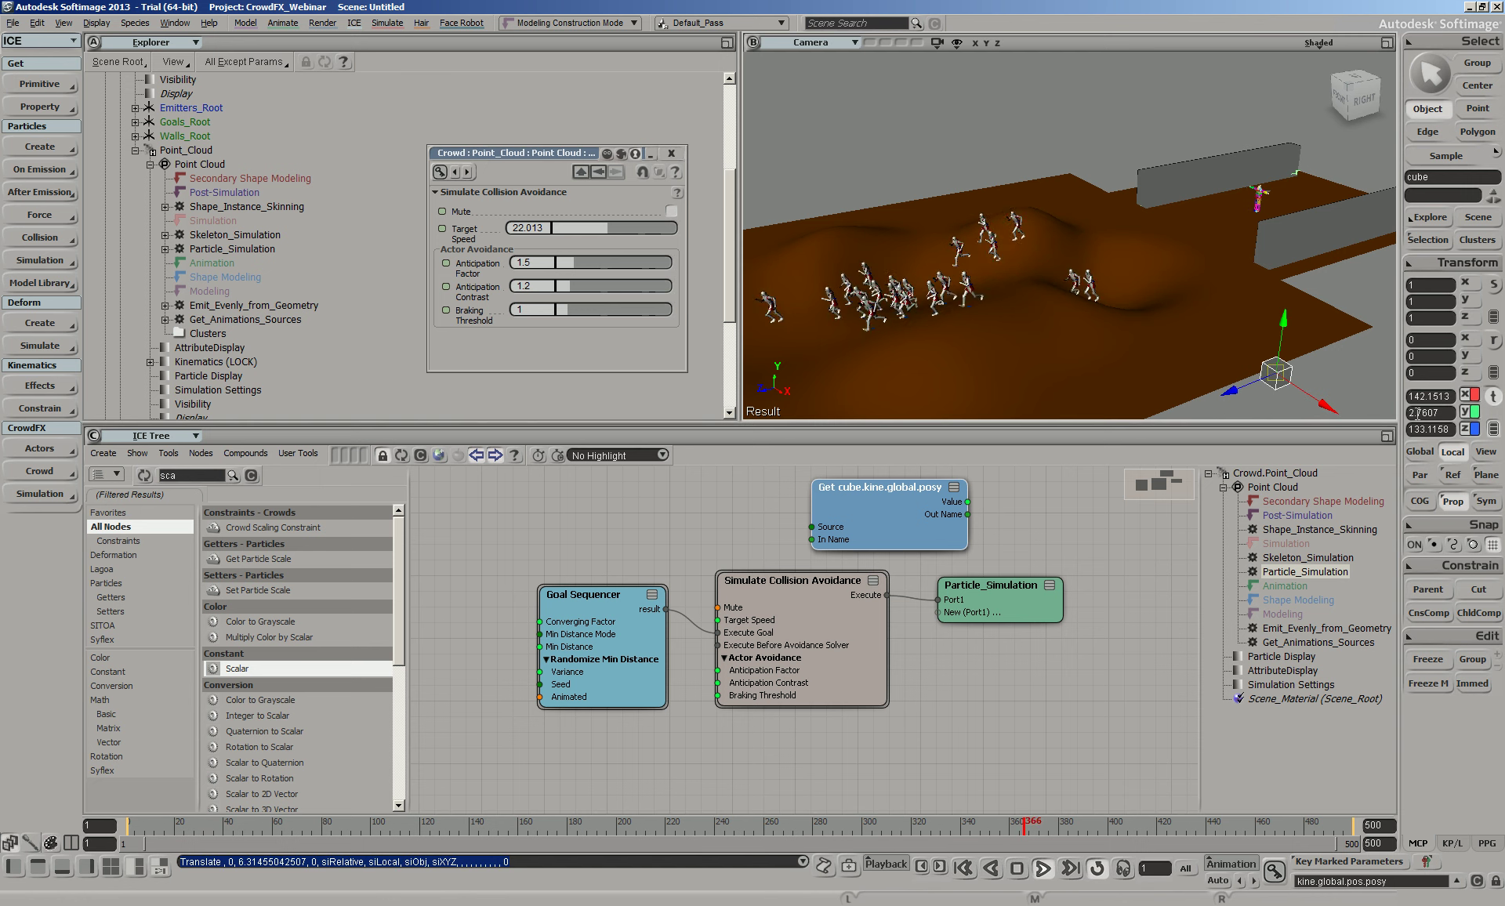
drag(930, 496, 586, 524)
drag(596, 595, 552, 634)
drag(629, 529, 670, 548)
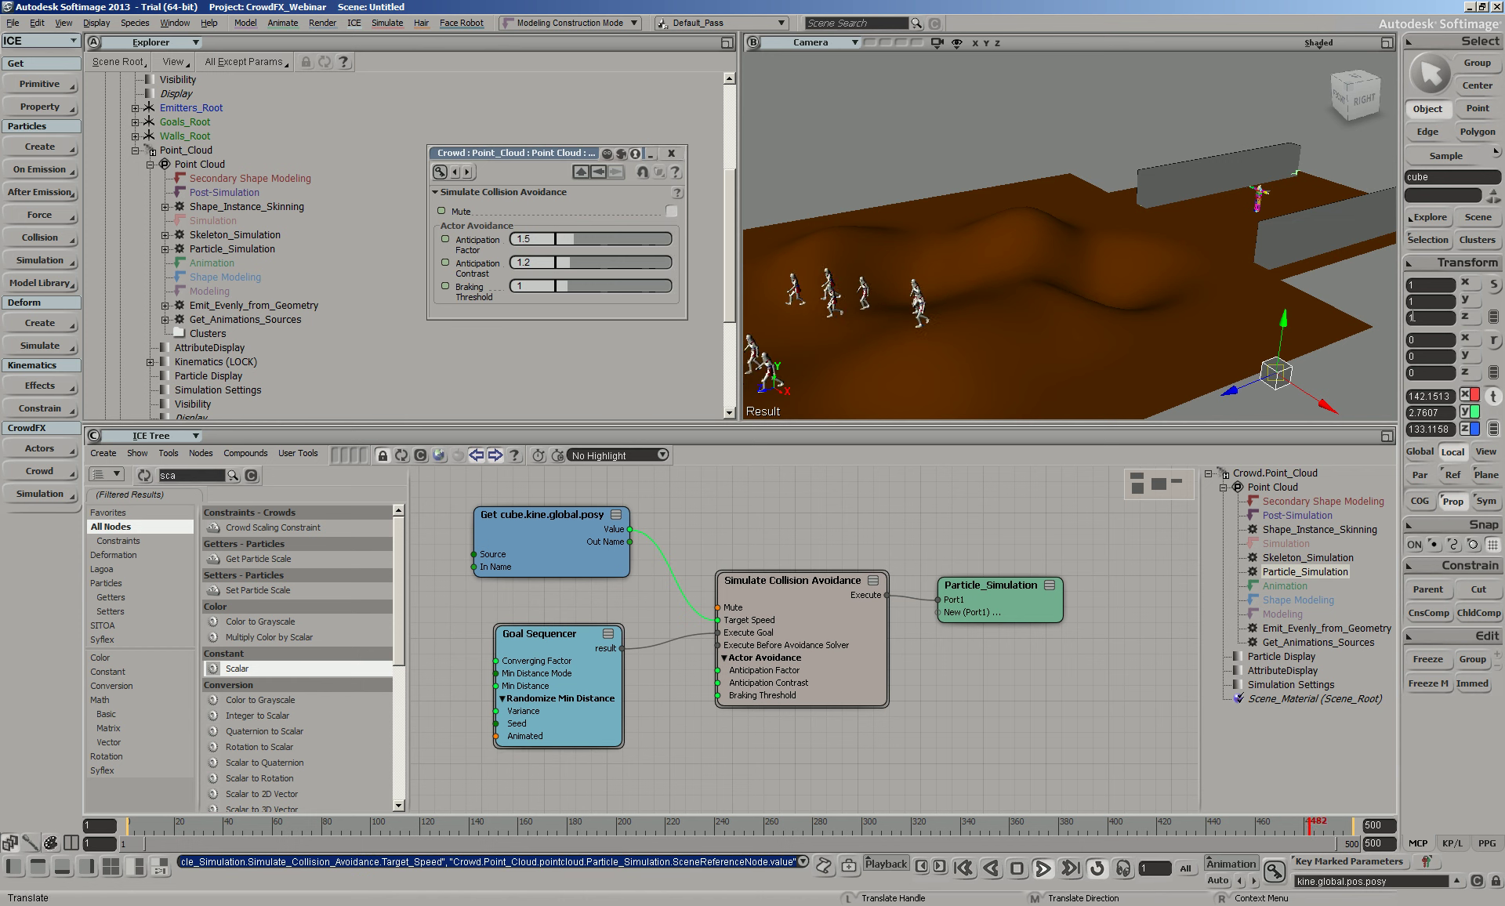
Try different cube heights during playback, finishing with the cube raised to about Y 15.4
drag(1280, 350, 1329, 372)
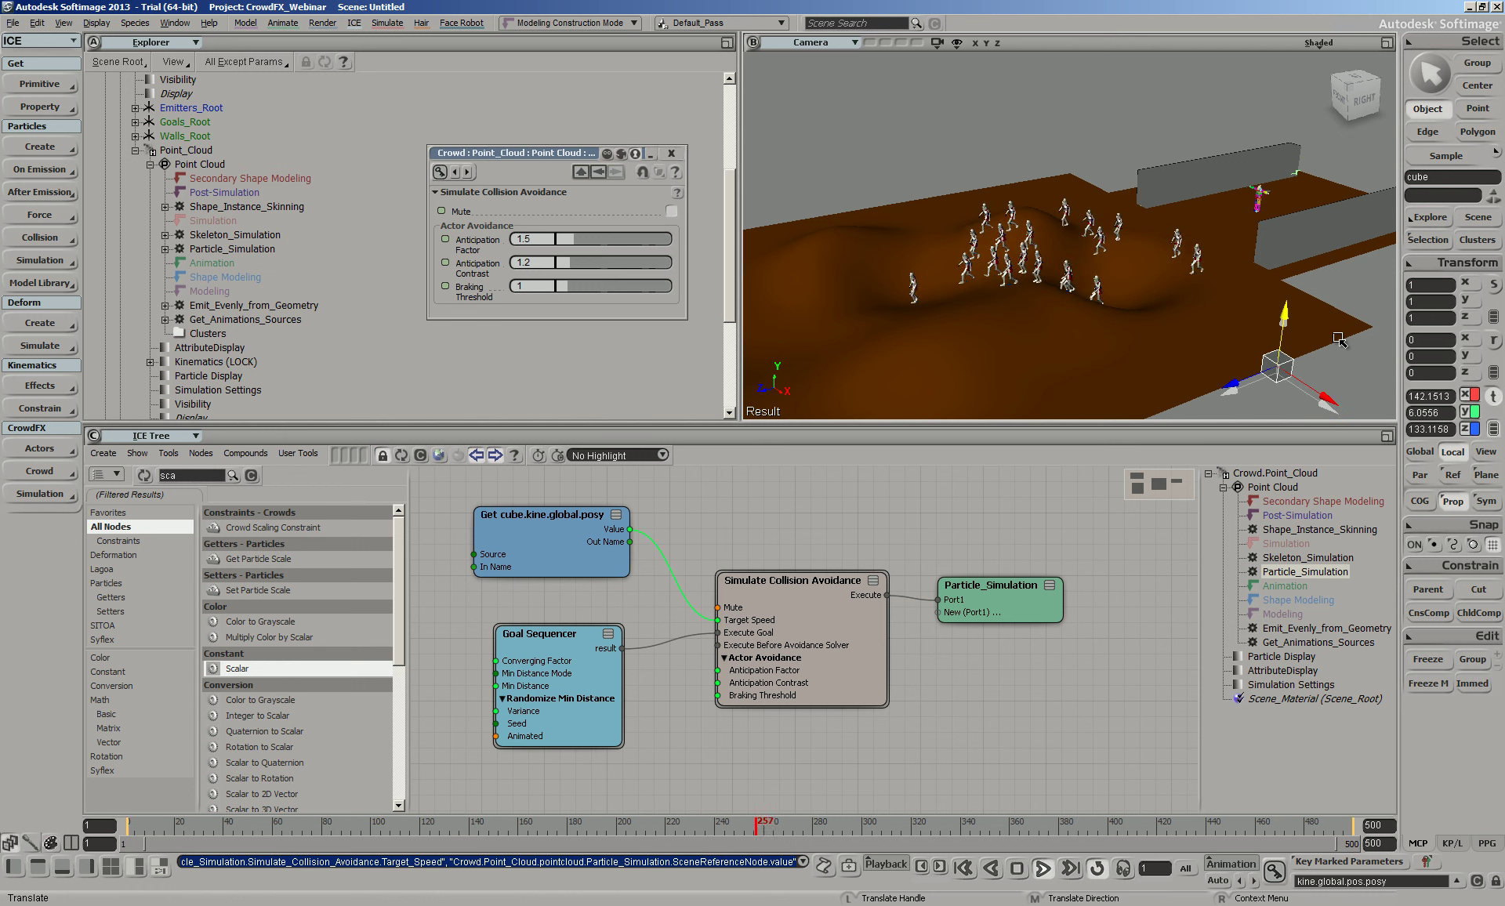
drag(1339, 343, 1340, 344)
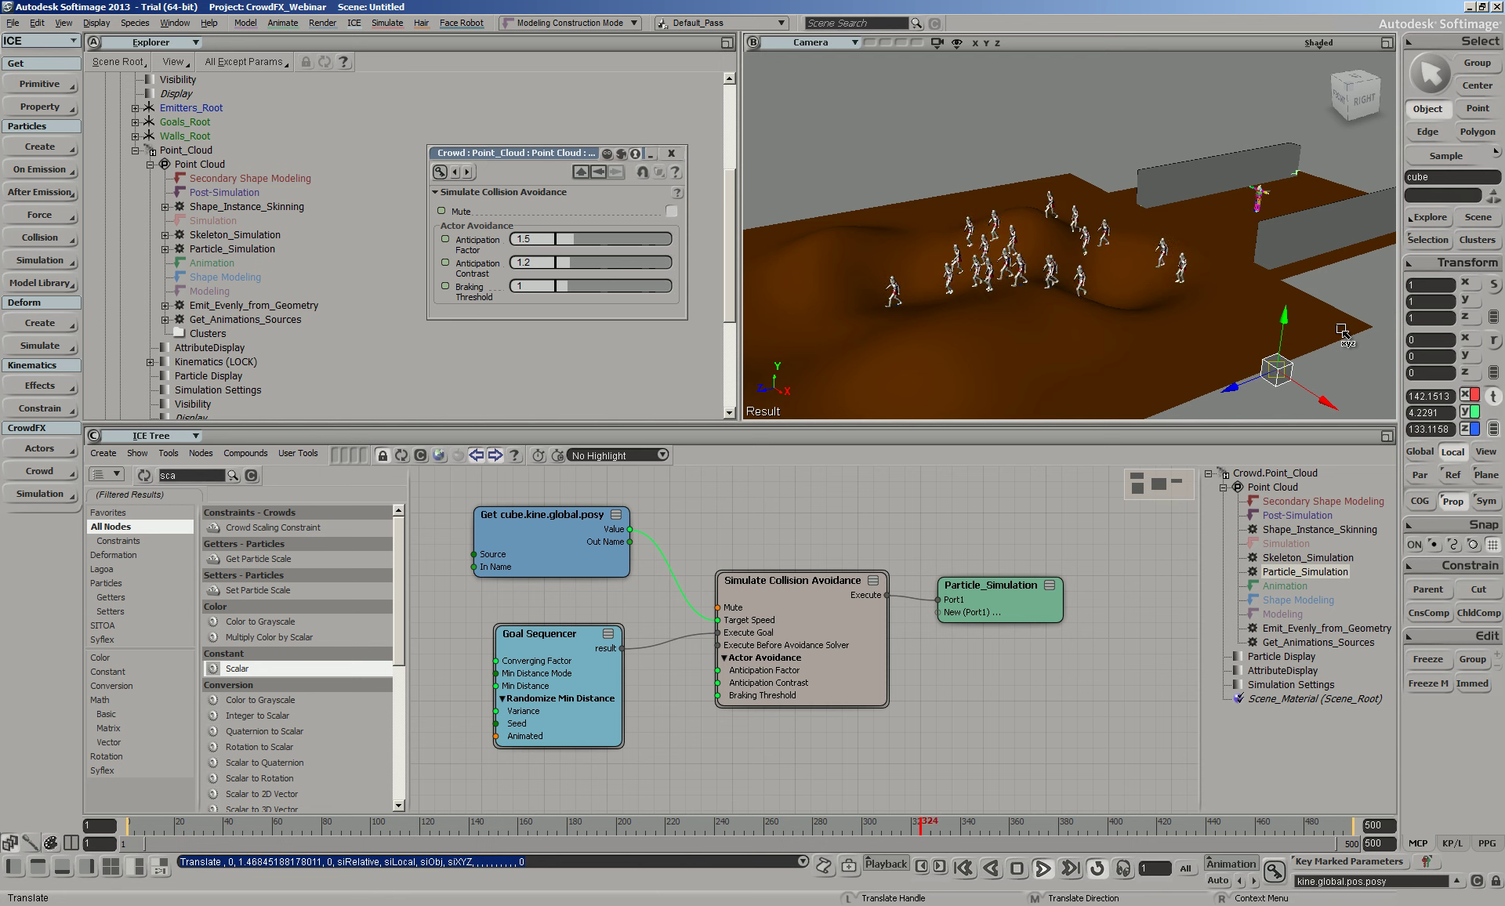
drag(1288, 318, 1290, 309)
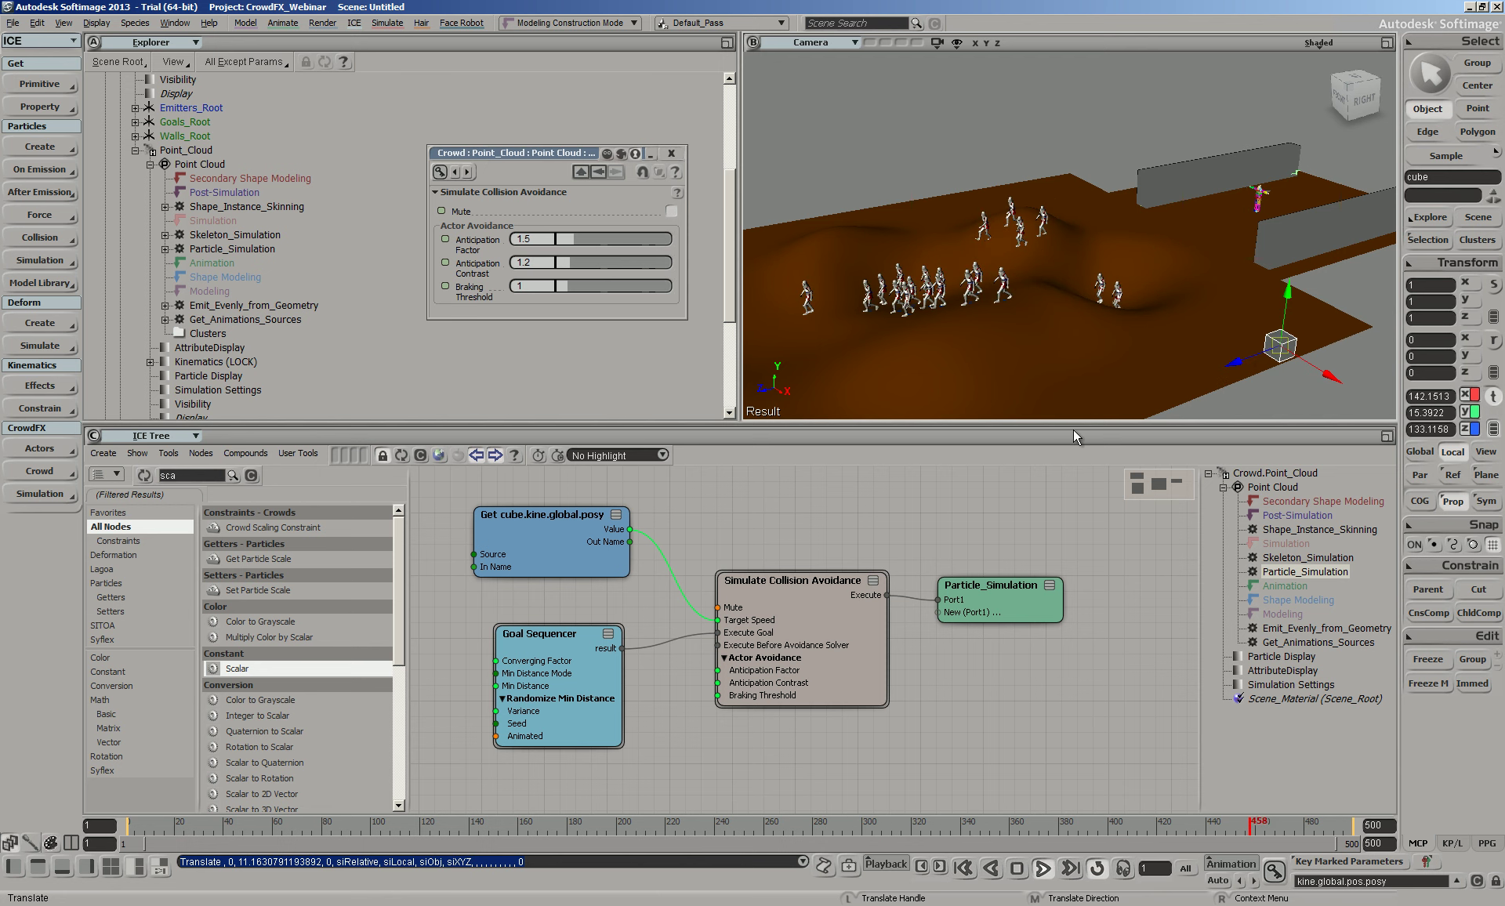
Insert a Randomize Around Value node between the cube's position Y value and Target Speed, using its Base Value input
drag(540, 634, 518, 650)
text(rand)
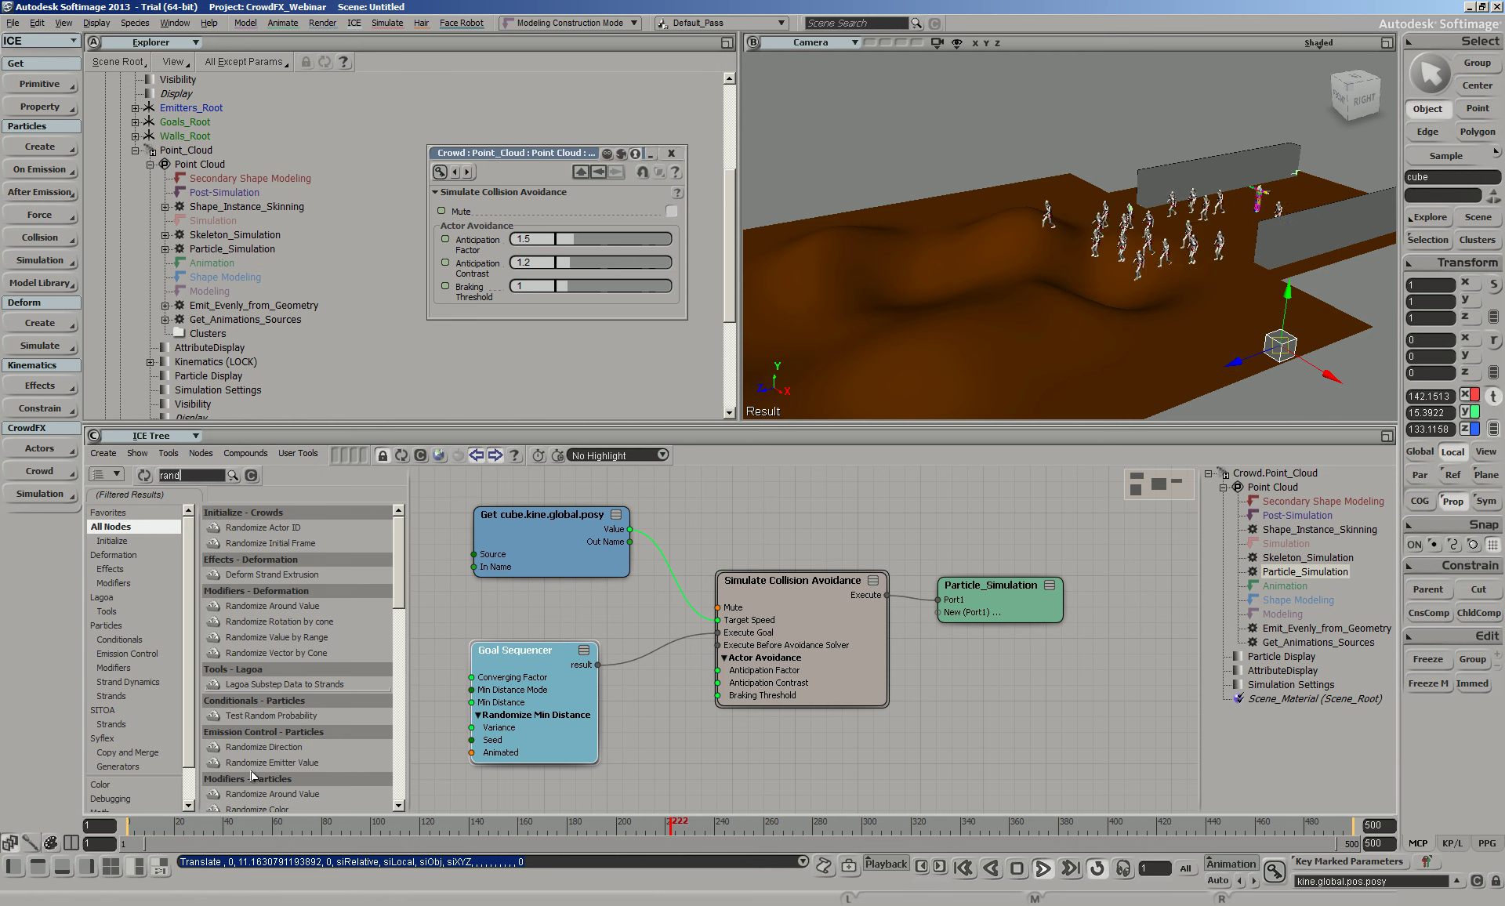
click(266, 609)
drag(267, 614, 666, 562)
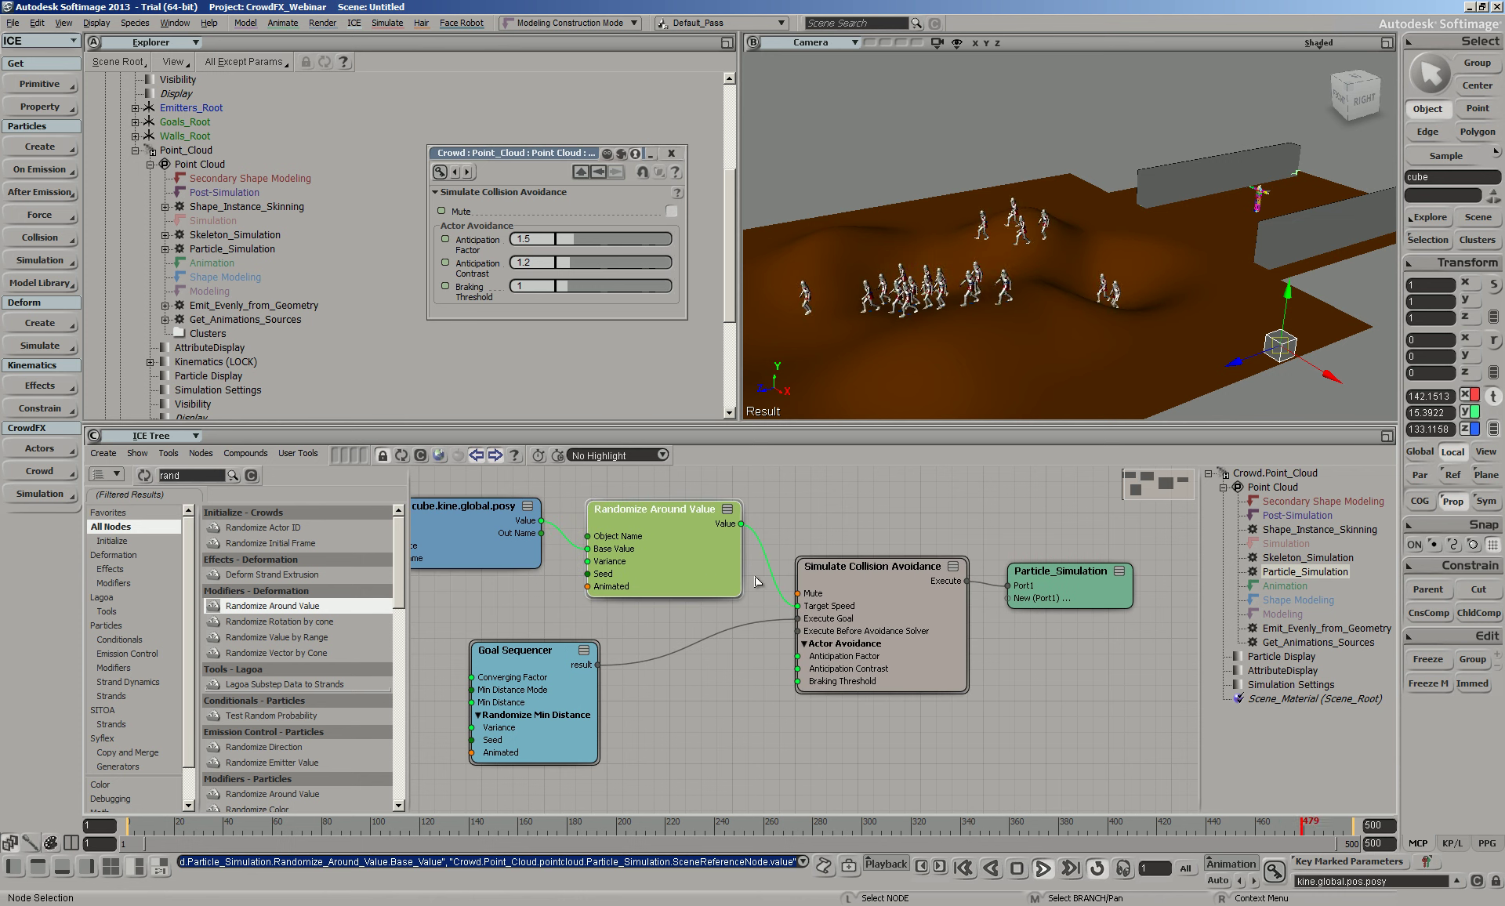
Set the Randomize Around Value node's Variance to 20 and raise the cube to about Y 32
double_click(700, 562)
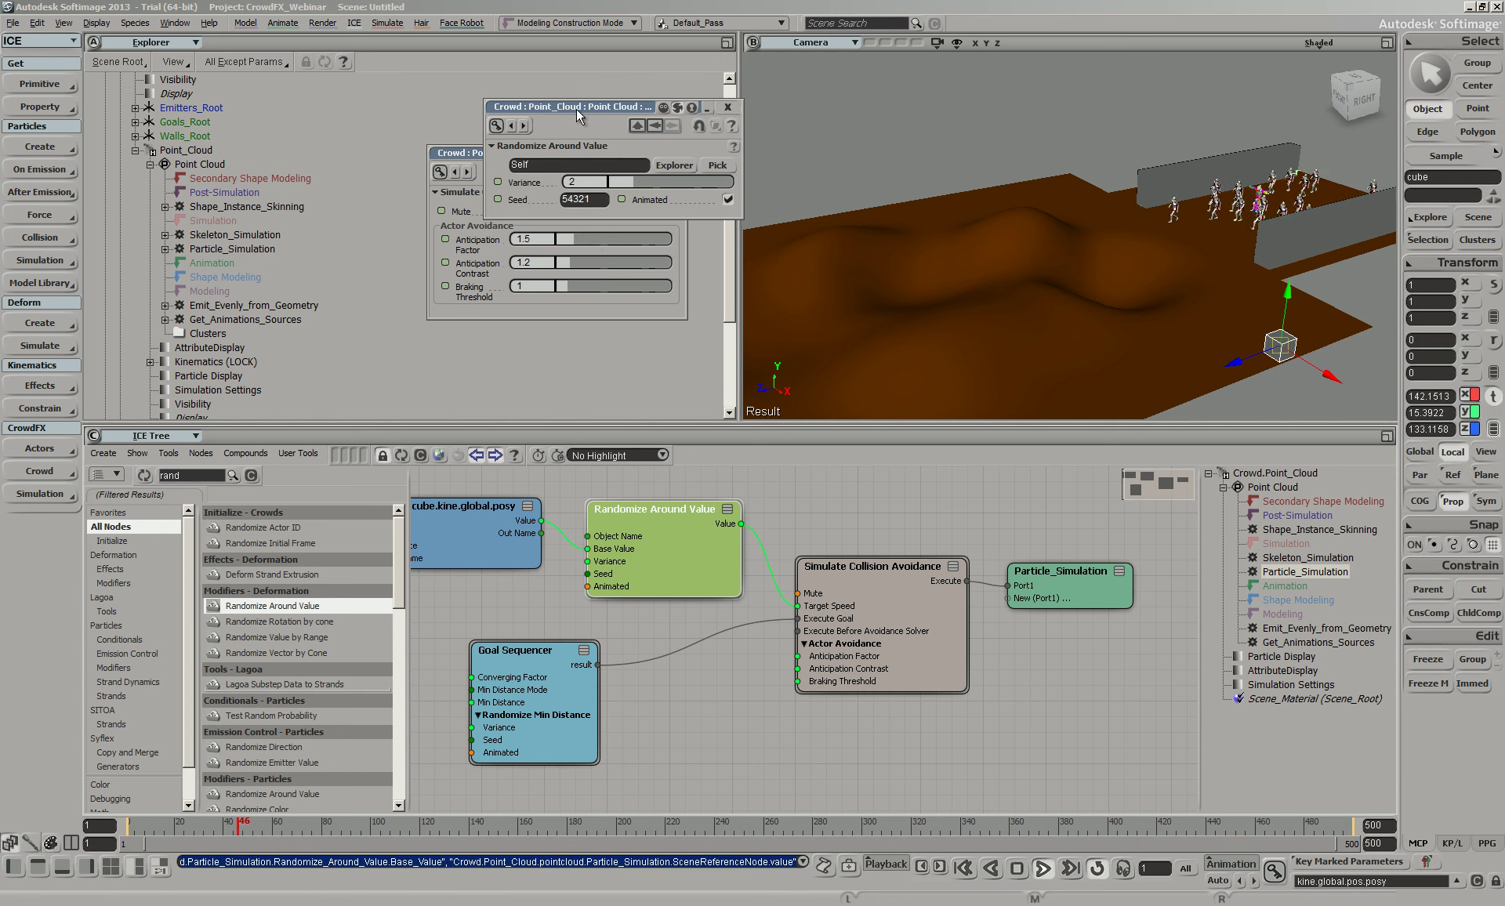
drag(577, 115, 521, 331)
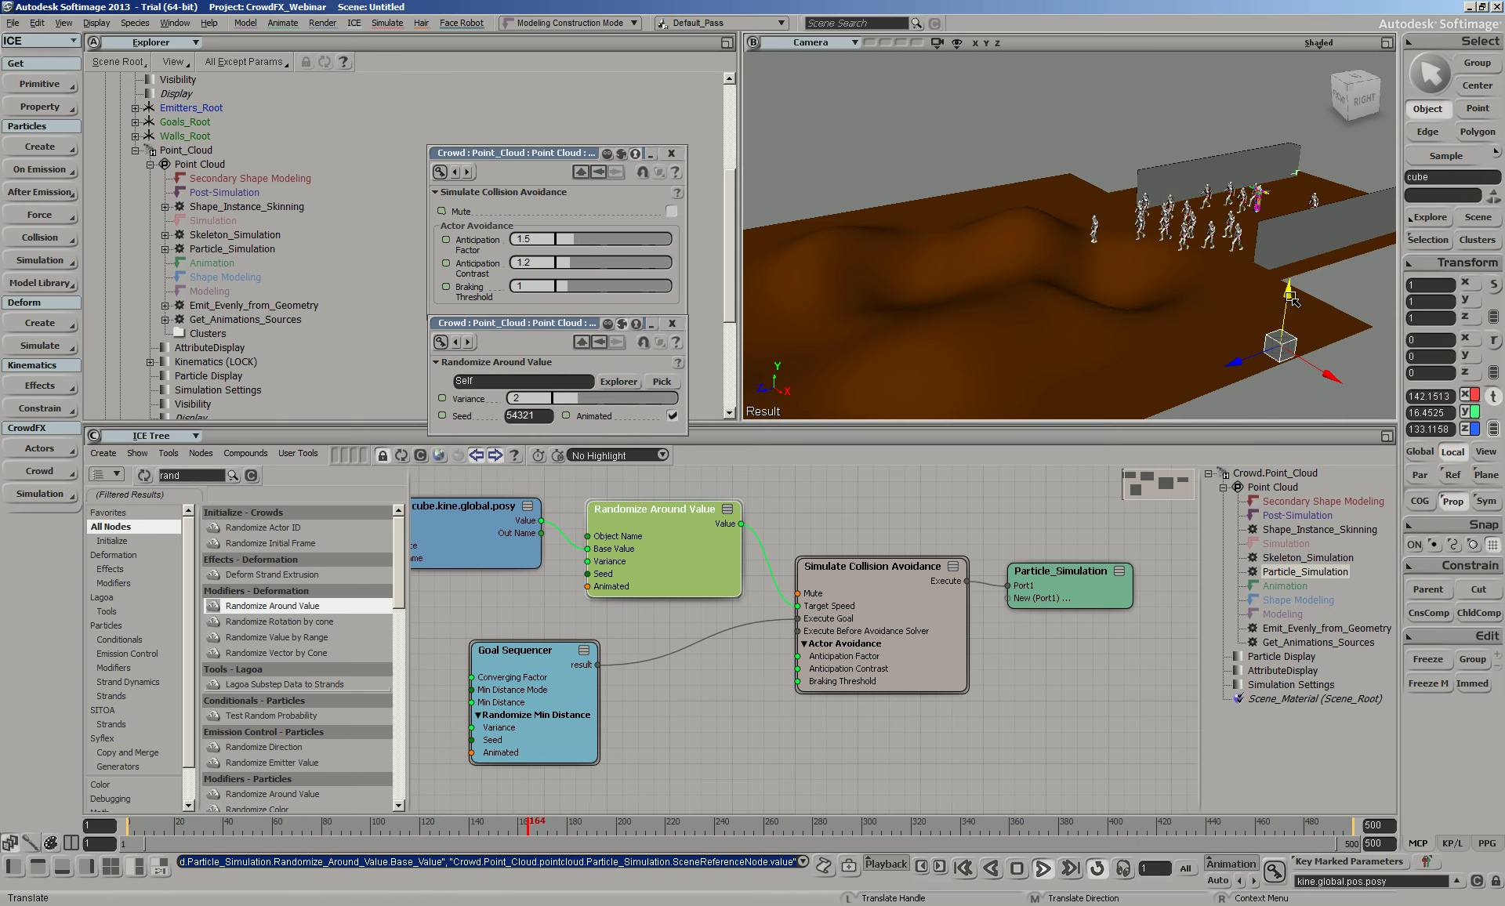
drag(1286, 305, 1287, 269)
click(550, 398)
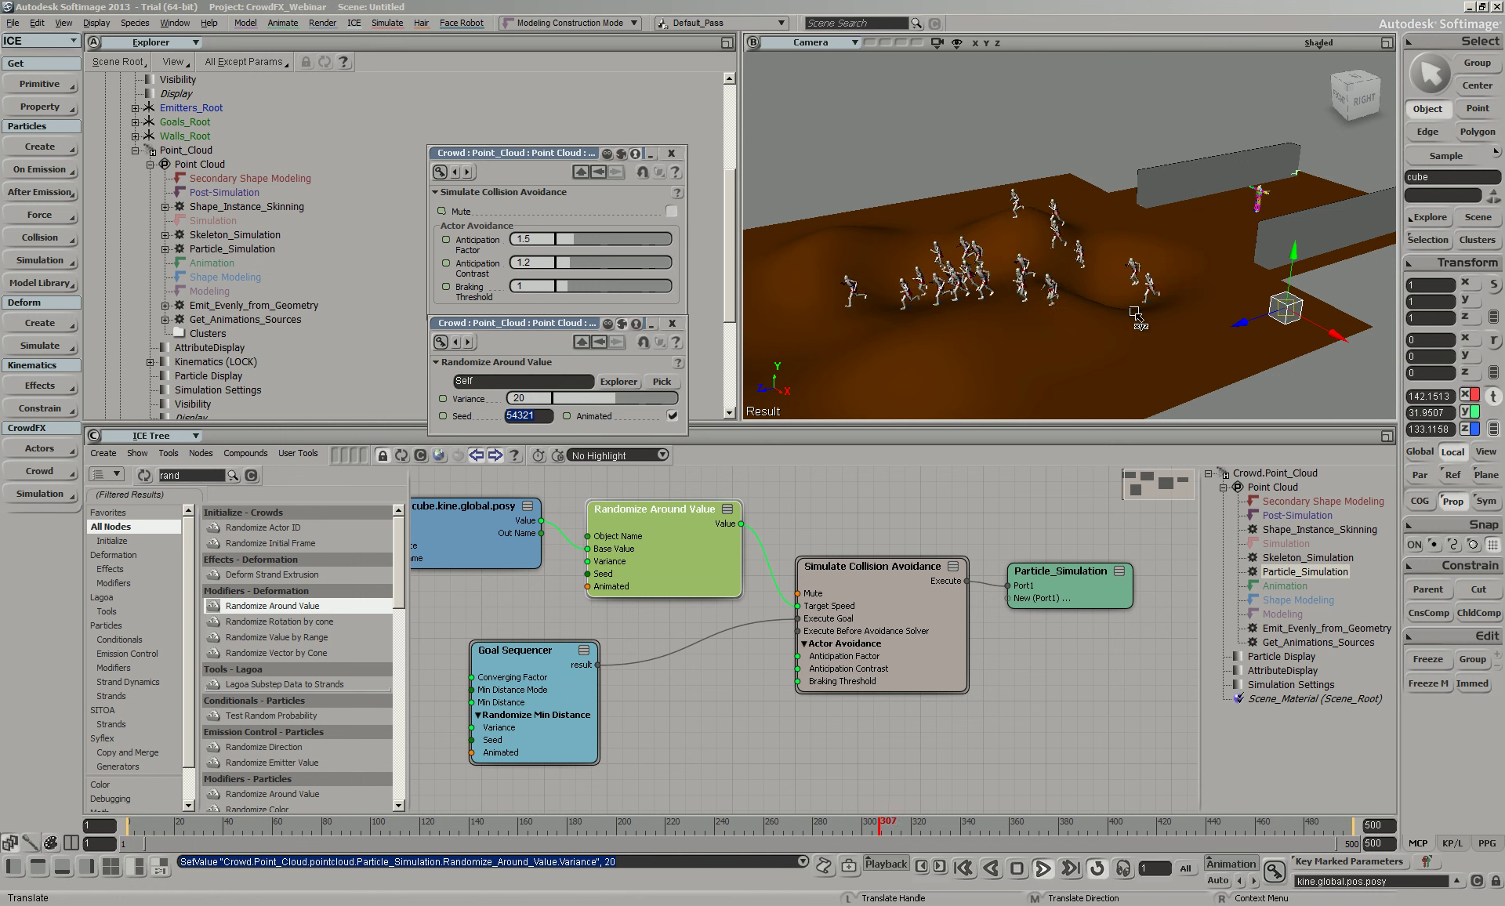
Replay the simulation from the start, check the soldiers from above, and raise the cube to about Y 37.6
click(1041, 868)
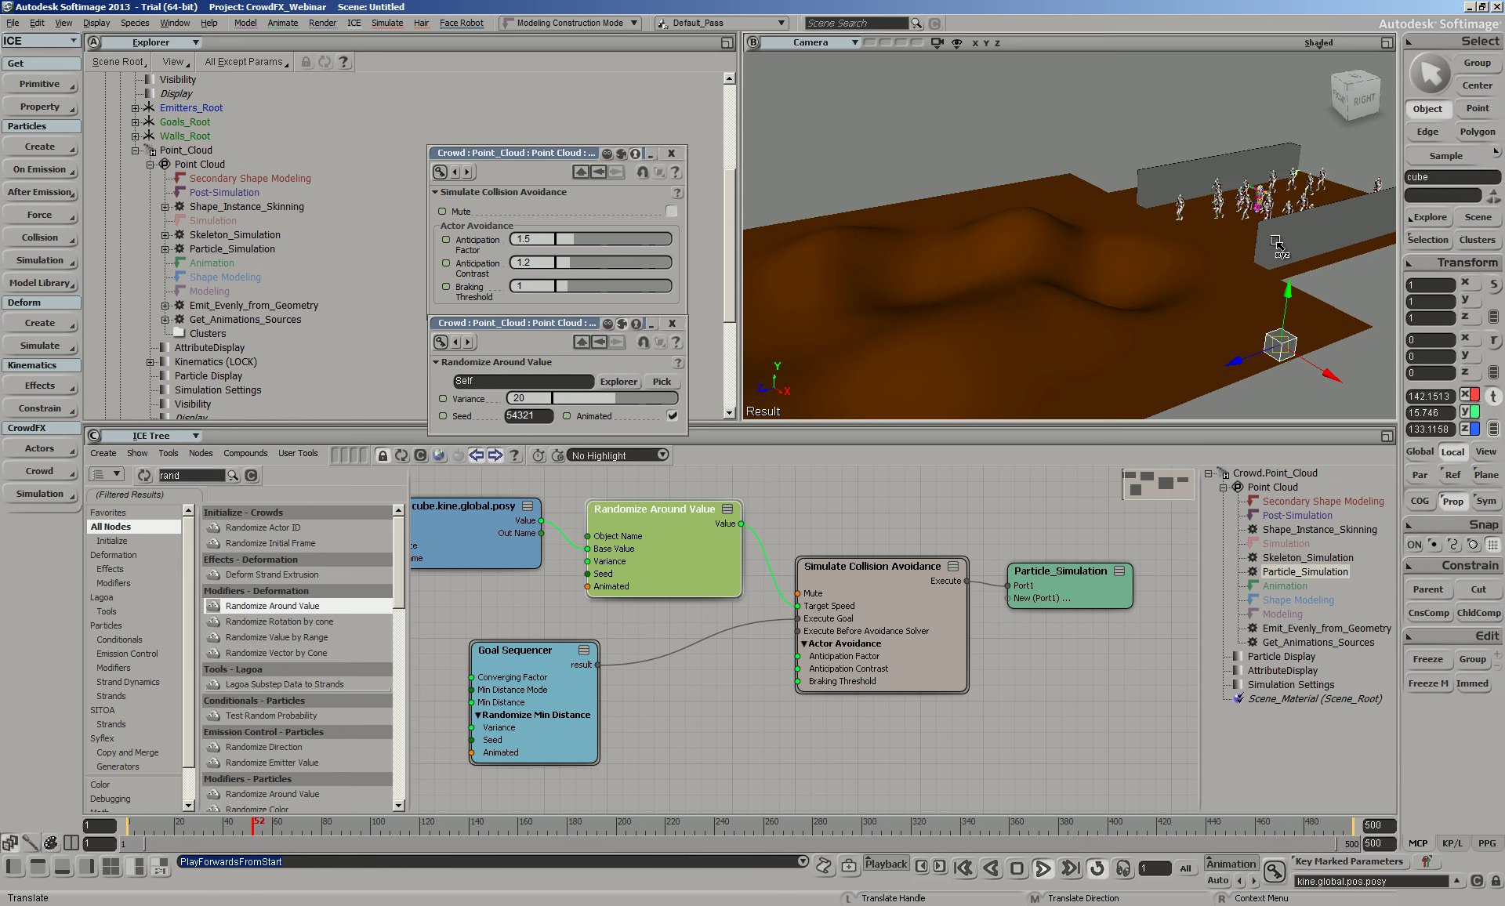
middle_drag(1217, 286, 1197, 342)
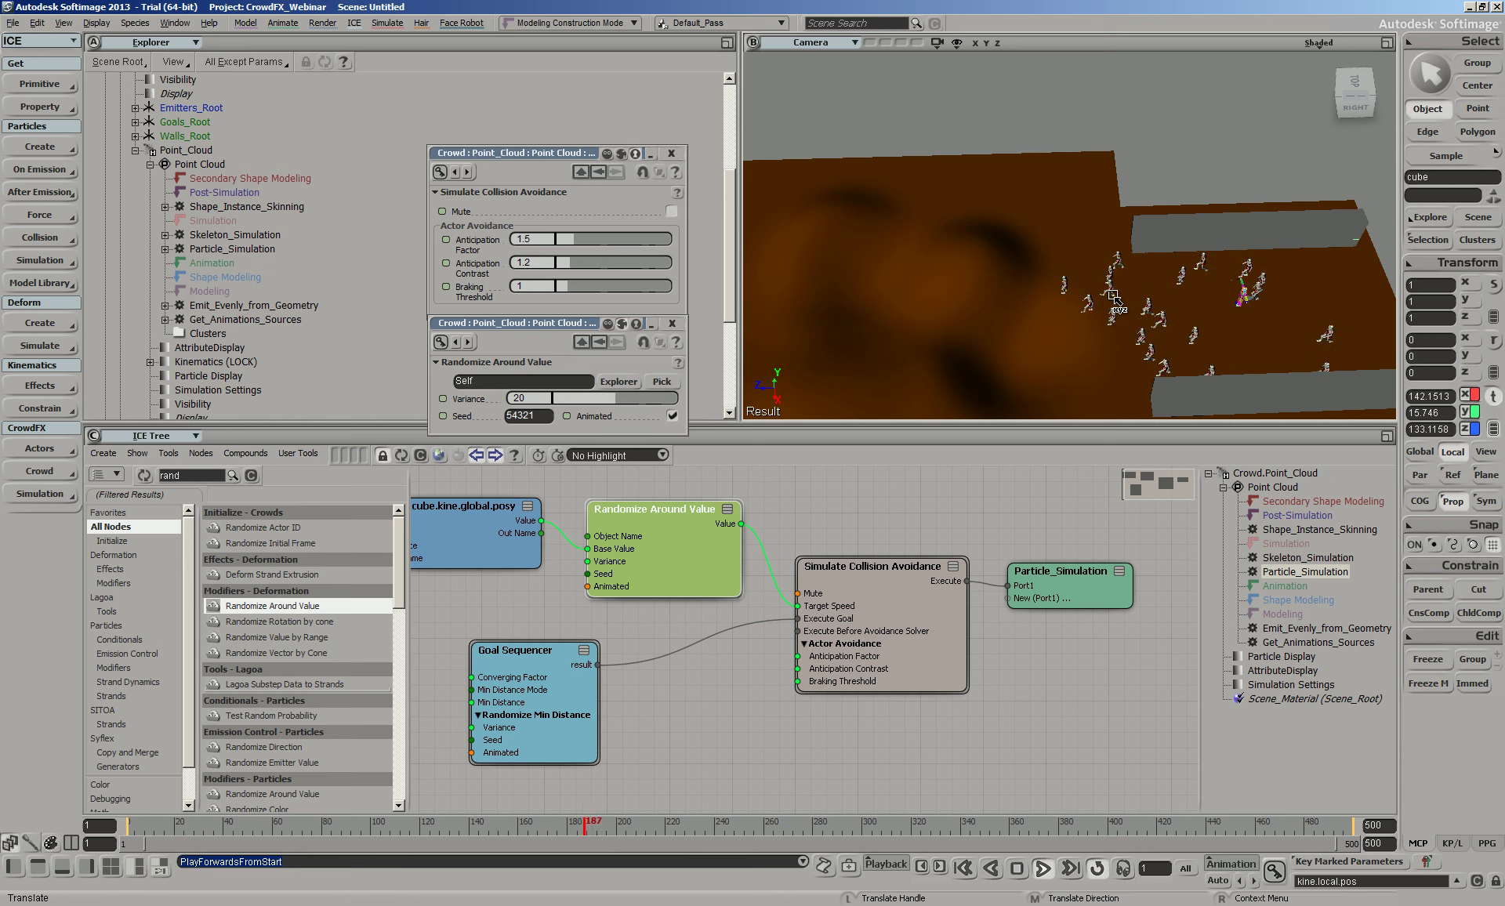
middle_drag(1152, 345, 1233, 255)
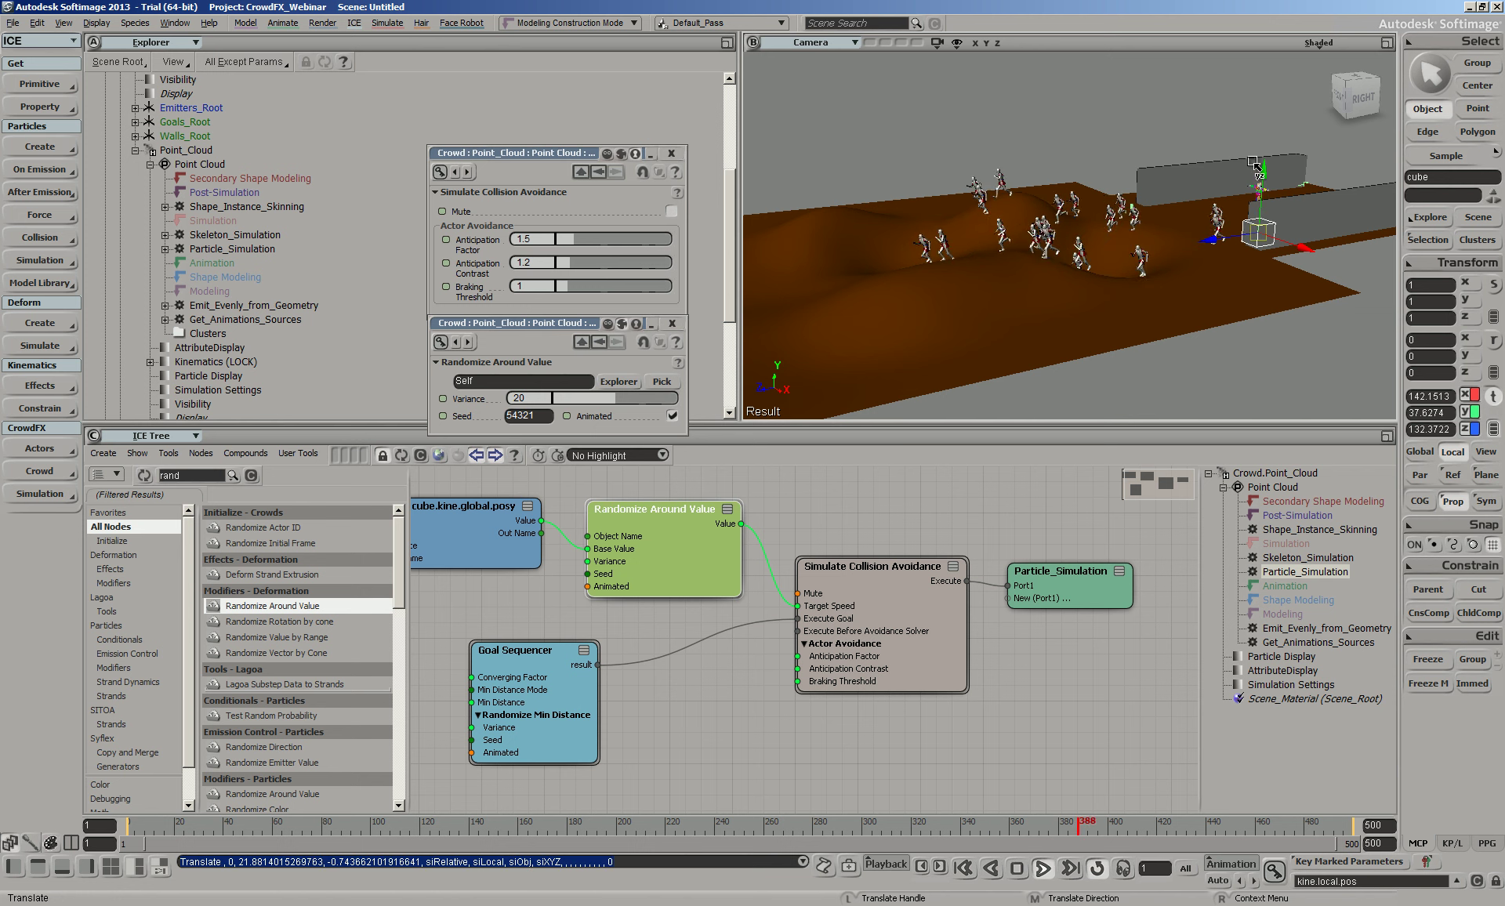
Close the Simulate Collision Avoidance and Randomize Around Value property pages and lower the cube to about Y 24
click(672, 153)
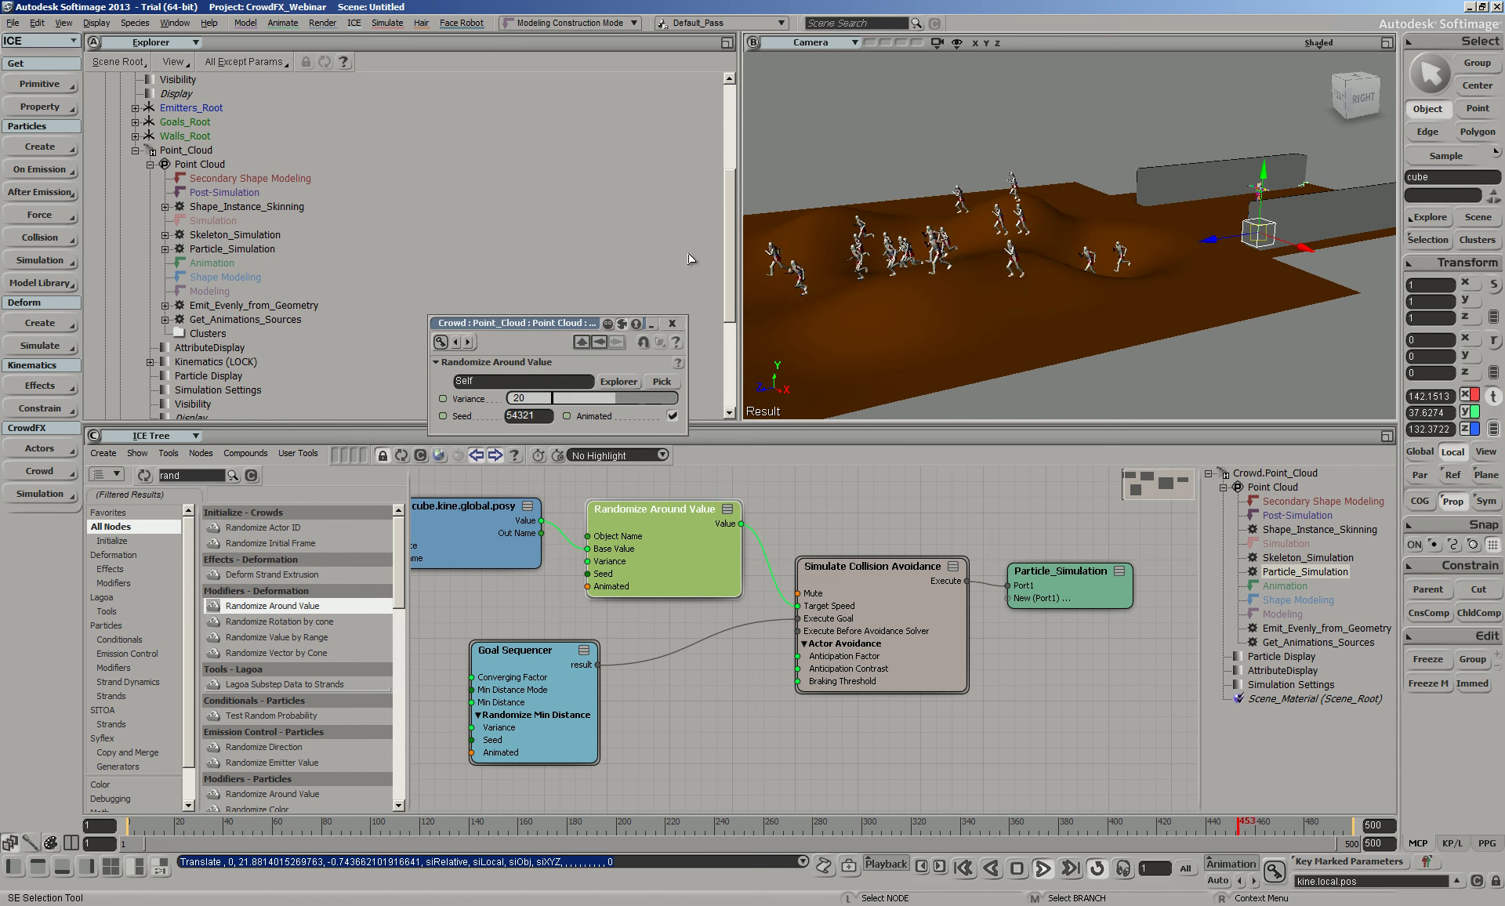
click(672, 323)
drag(1262, 210, 1264, 219)
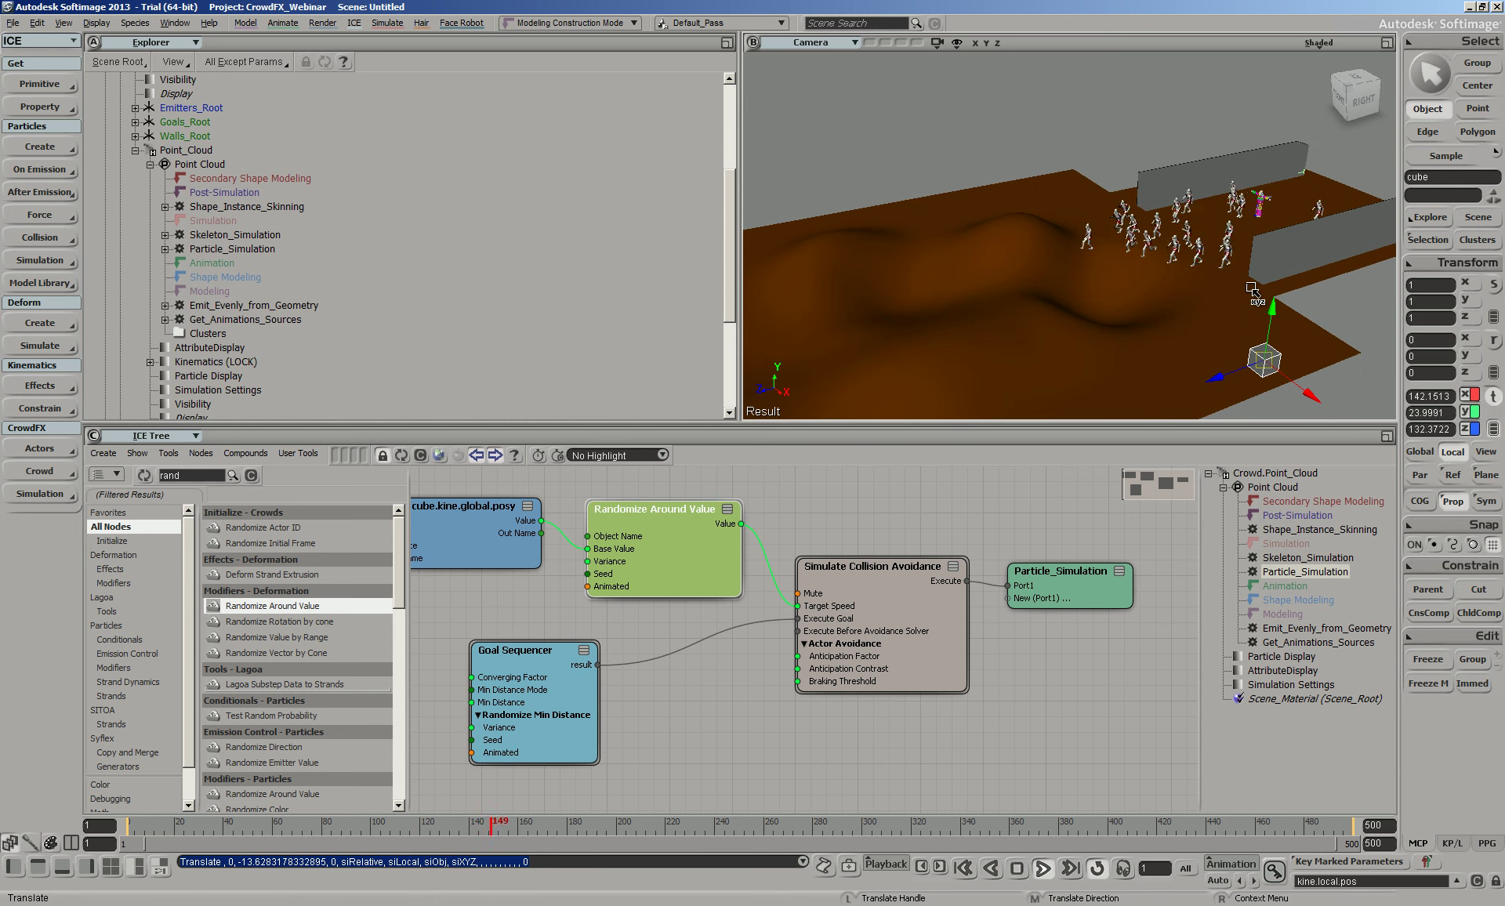
Rearrange the ICE tree nodes to make room between Randomize Around Value and Simulate Collision Avoidance
drag(860, 679, 857, 696)
drag(1095, 603, 1125, 584)
drag(592, 727, 667, 751)
click(505, 506)
shift+click(666, 509)
drag(666, 509, 679, 506)
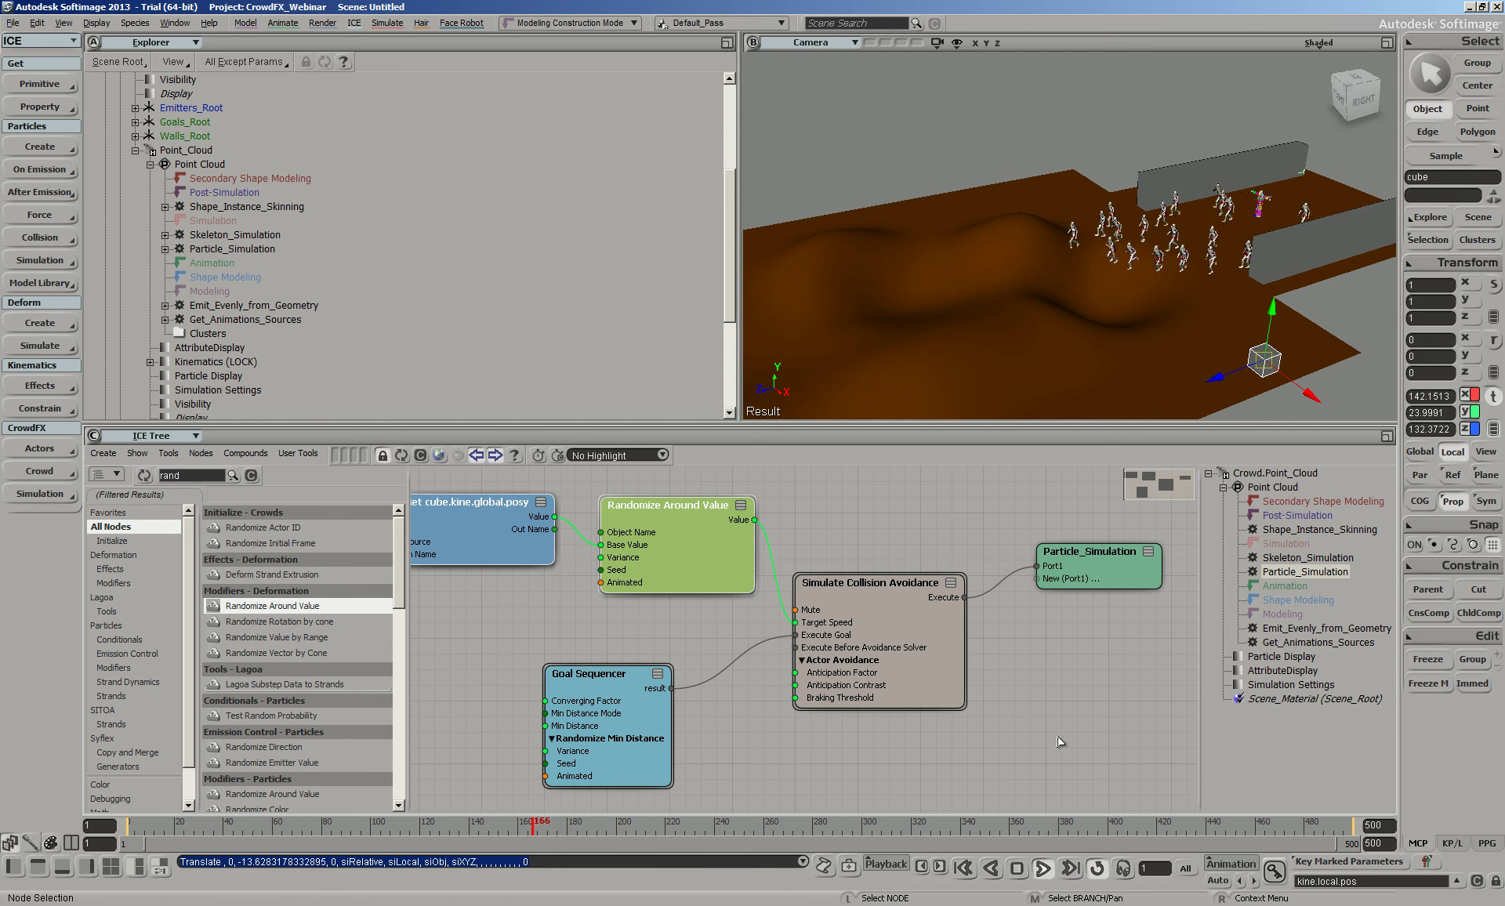
drag(906, 665, 951, 673)
Add an If node to the ICE tree and place it between Randomize Around Value and Particle_Simulation, above Simulate Collision Avoidance
double_click(190, 476)
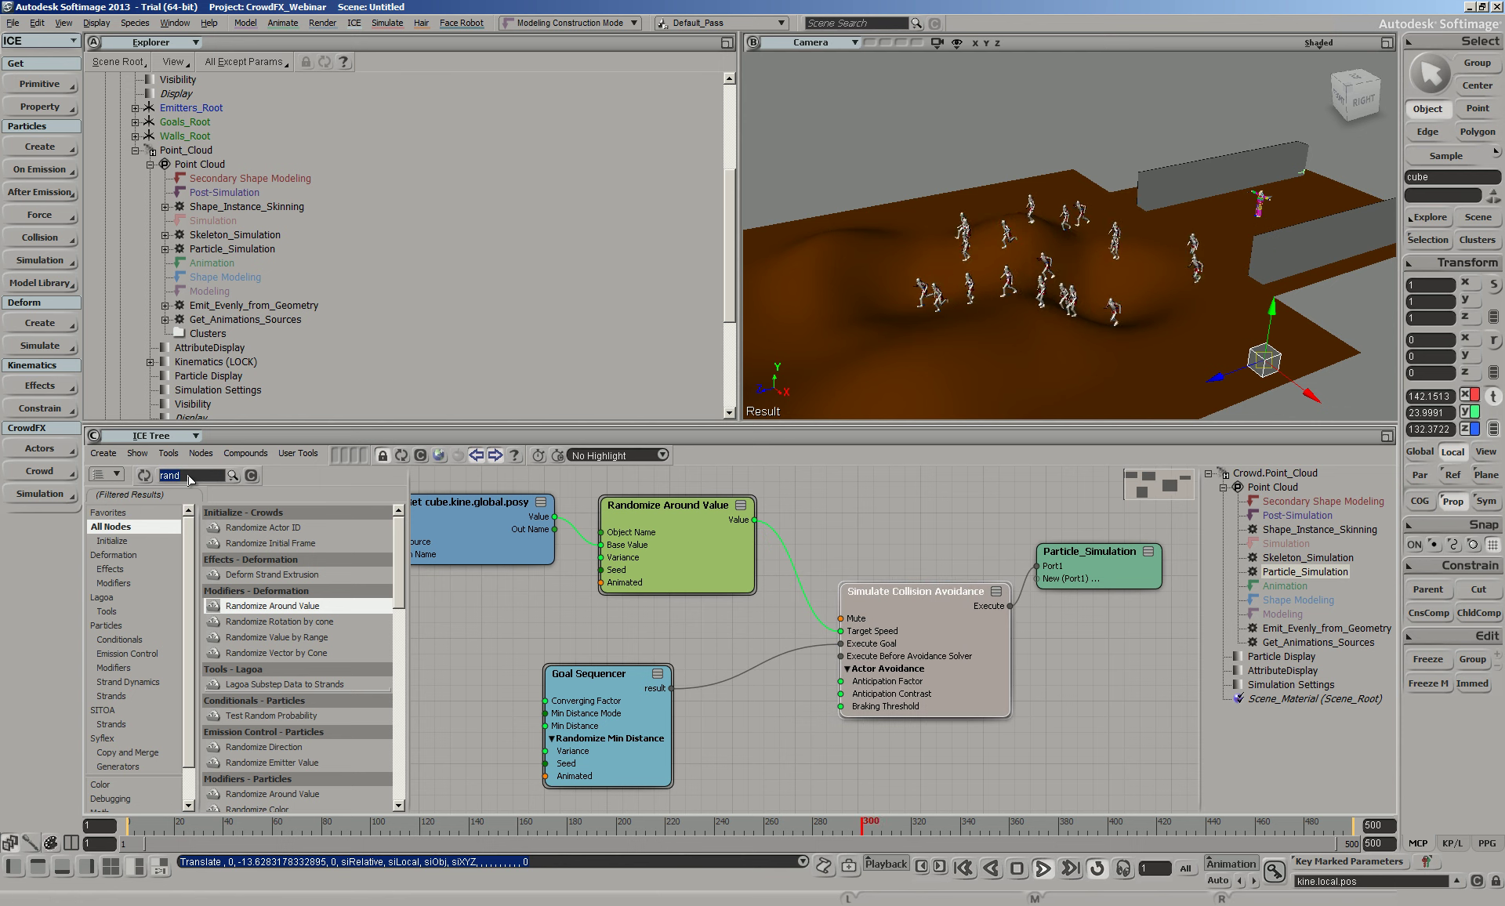
text(if)
drag(232, 637, 893, 501)
drag(679, 549, 675, 551)
drag(921, 593, 932, 596)
drag(614, 739, 682, 744)
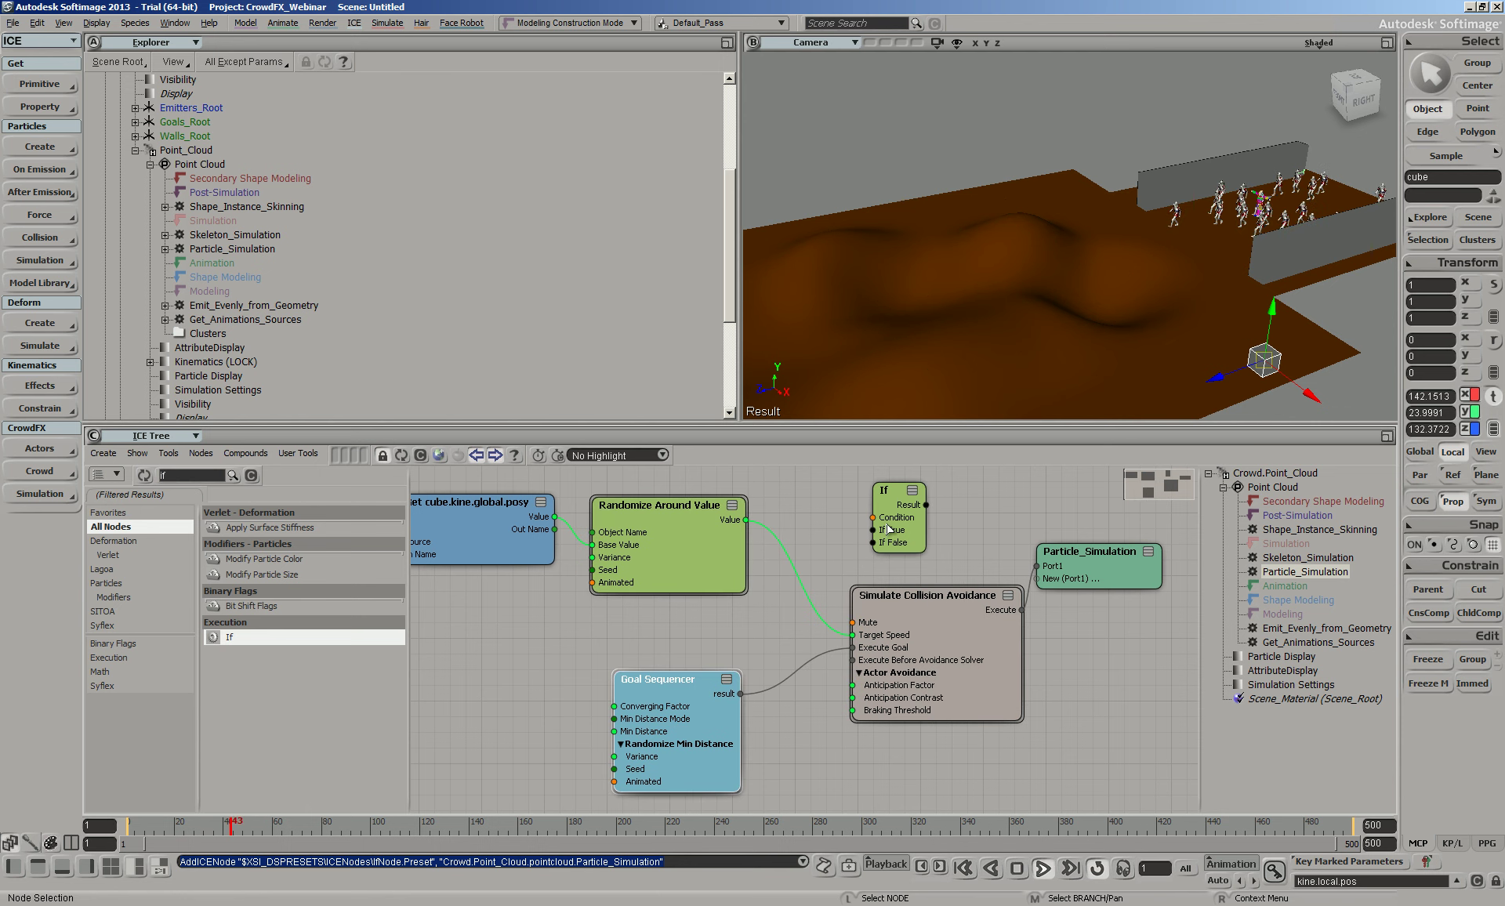
drag(916, 550, 876, 556)
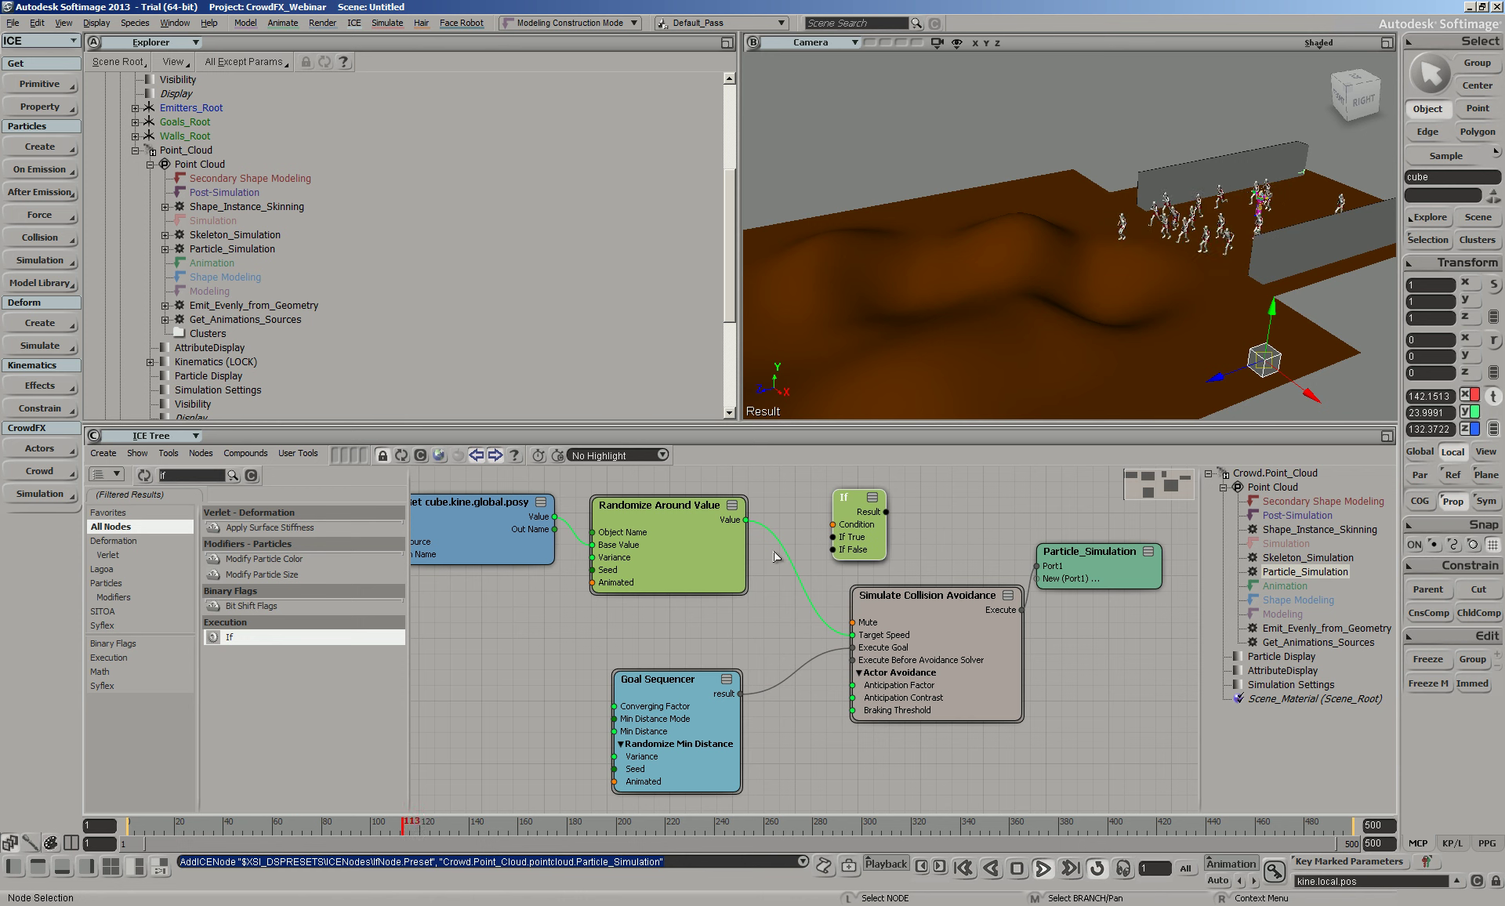
Connect the randomized value to the If node's If True input and its Result to Target Speed, tidying the node layout
drag(744, 522, 813, 535)
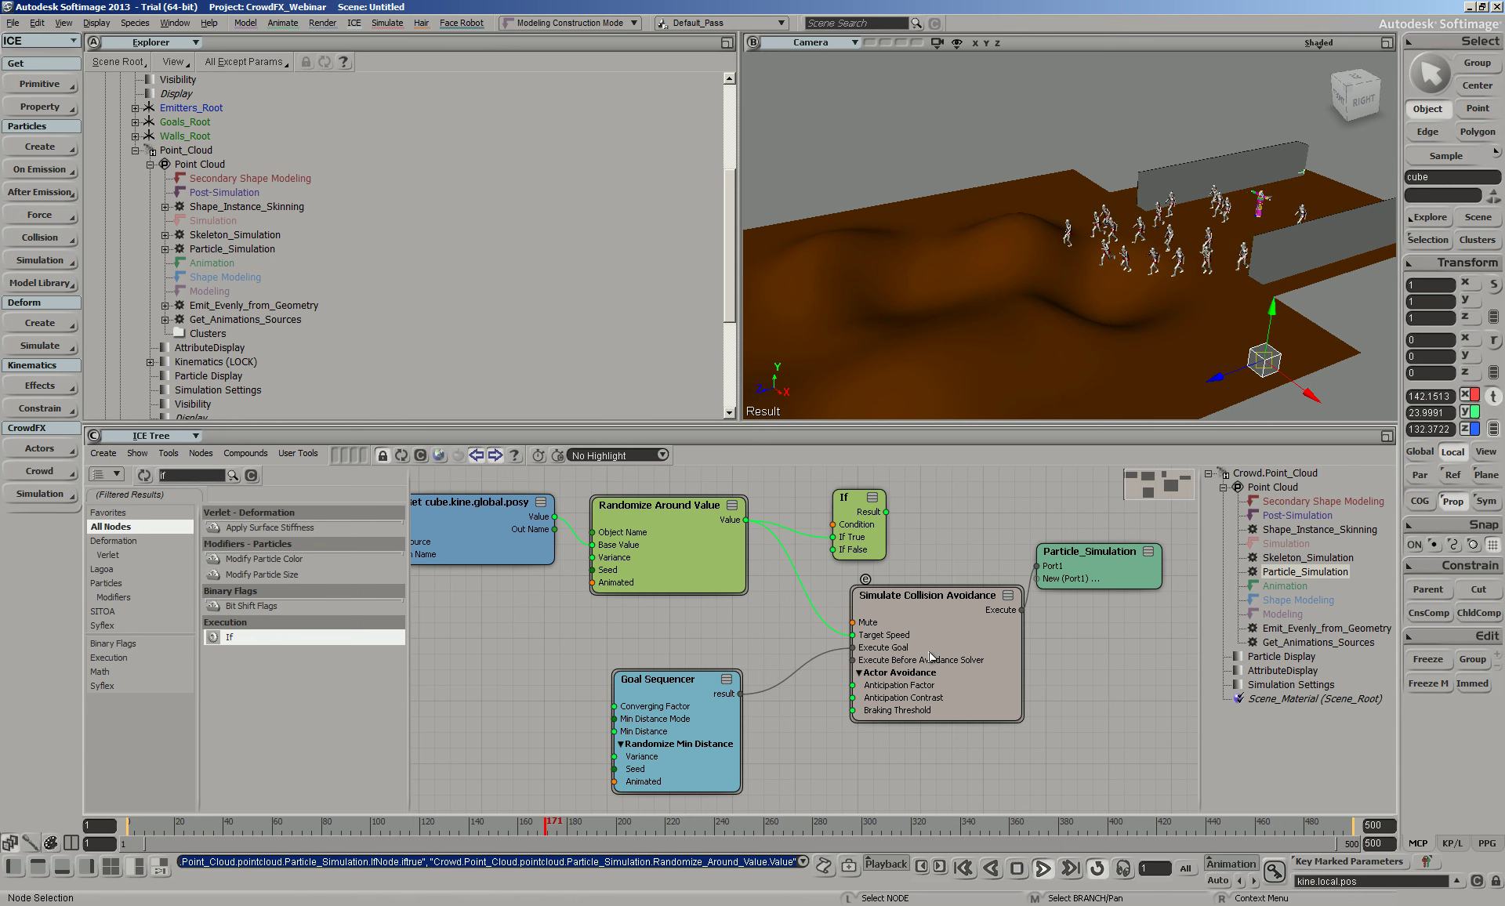
drag(886, 512, 866, 643)
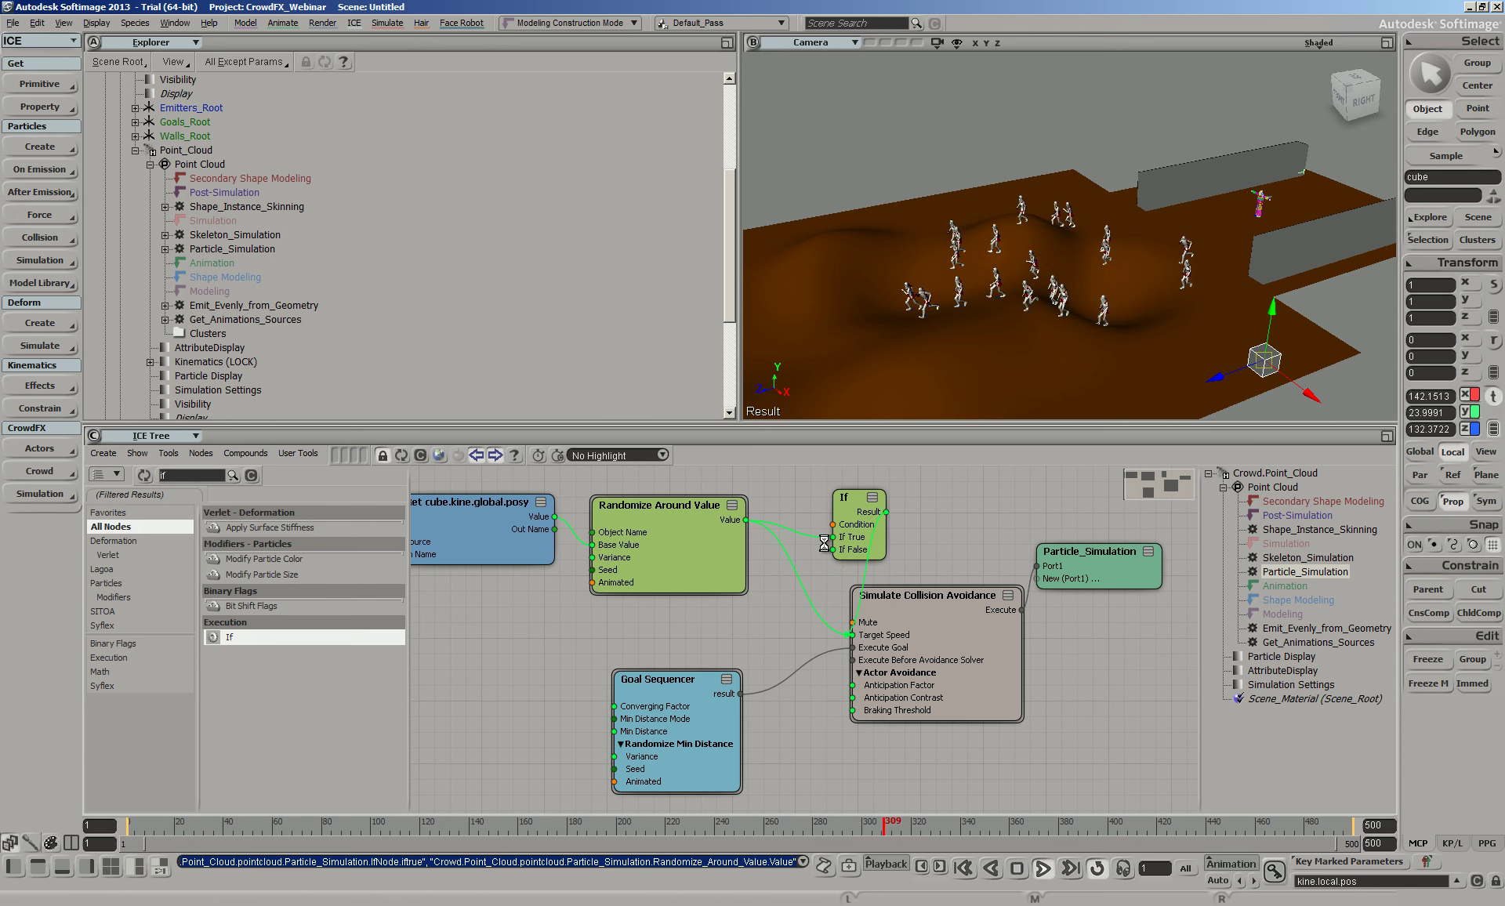
drag(850, 497, 788, 522)
drag(925, 595, 935, 583)
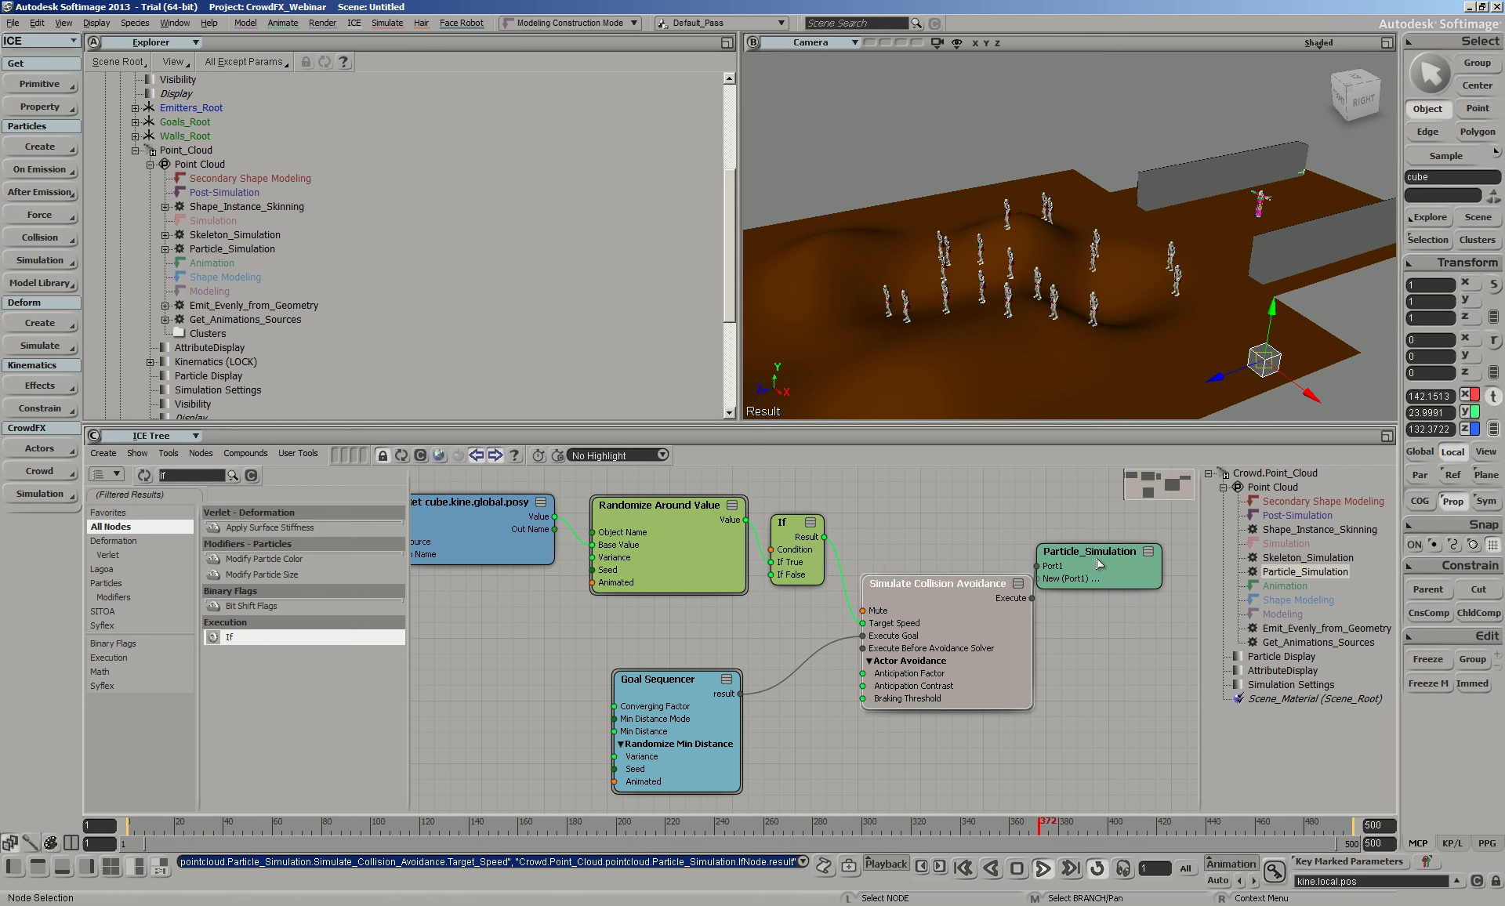
drag(1100, 562, 1120, 563)
Enable the If node's Condition in its properties and raise the cube to about Y 52.6
key(Return)
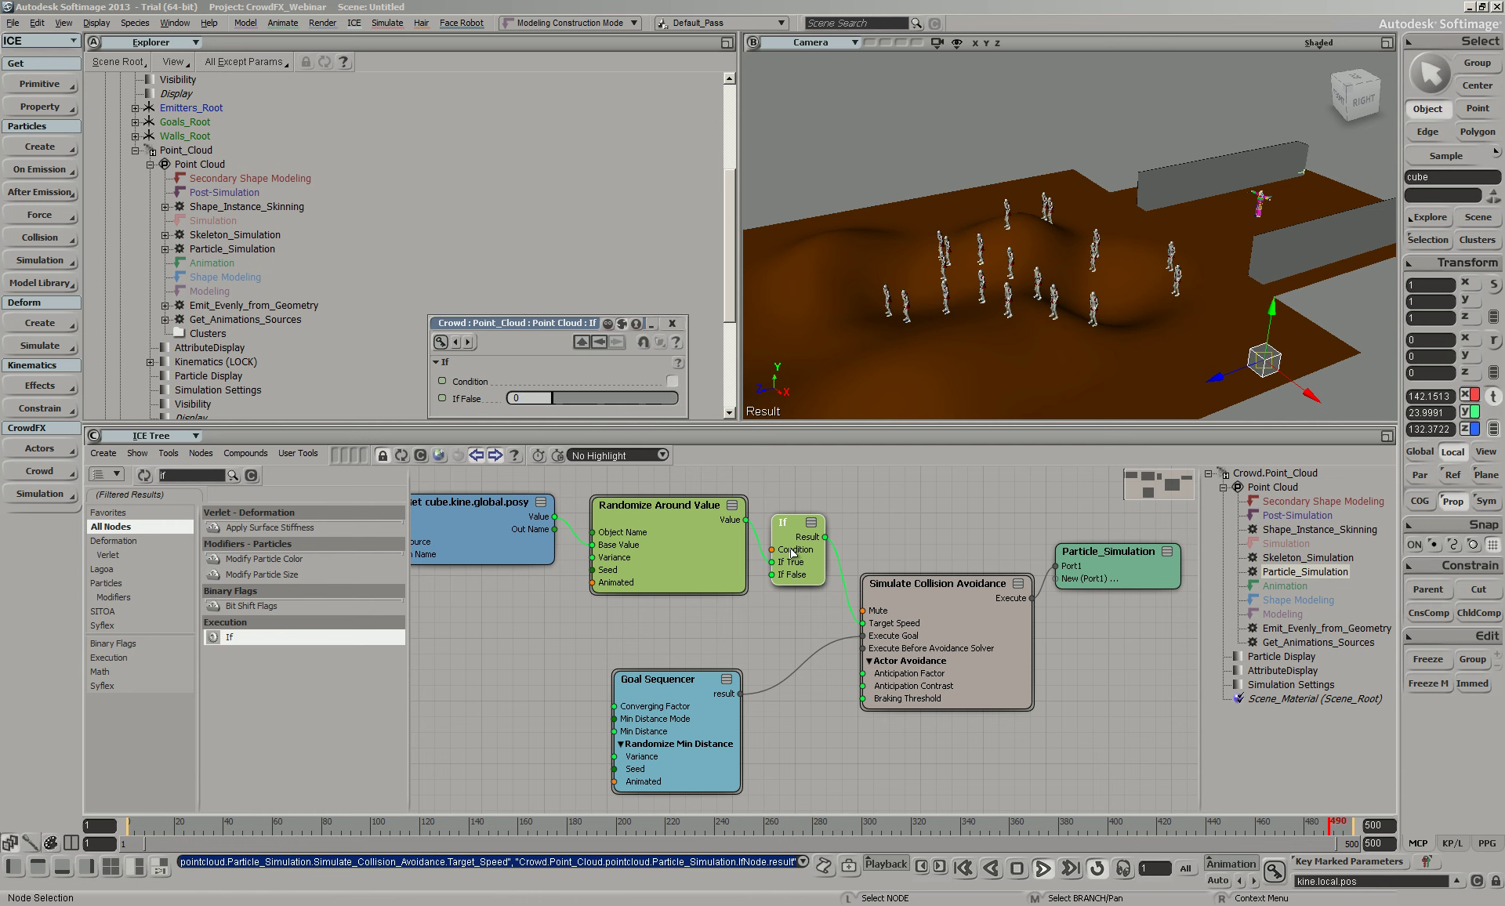
click(673, 382)
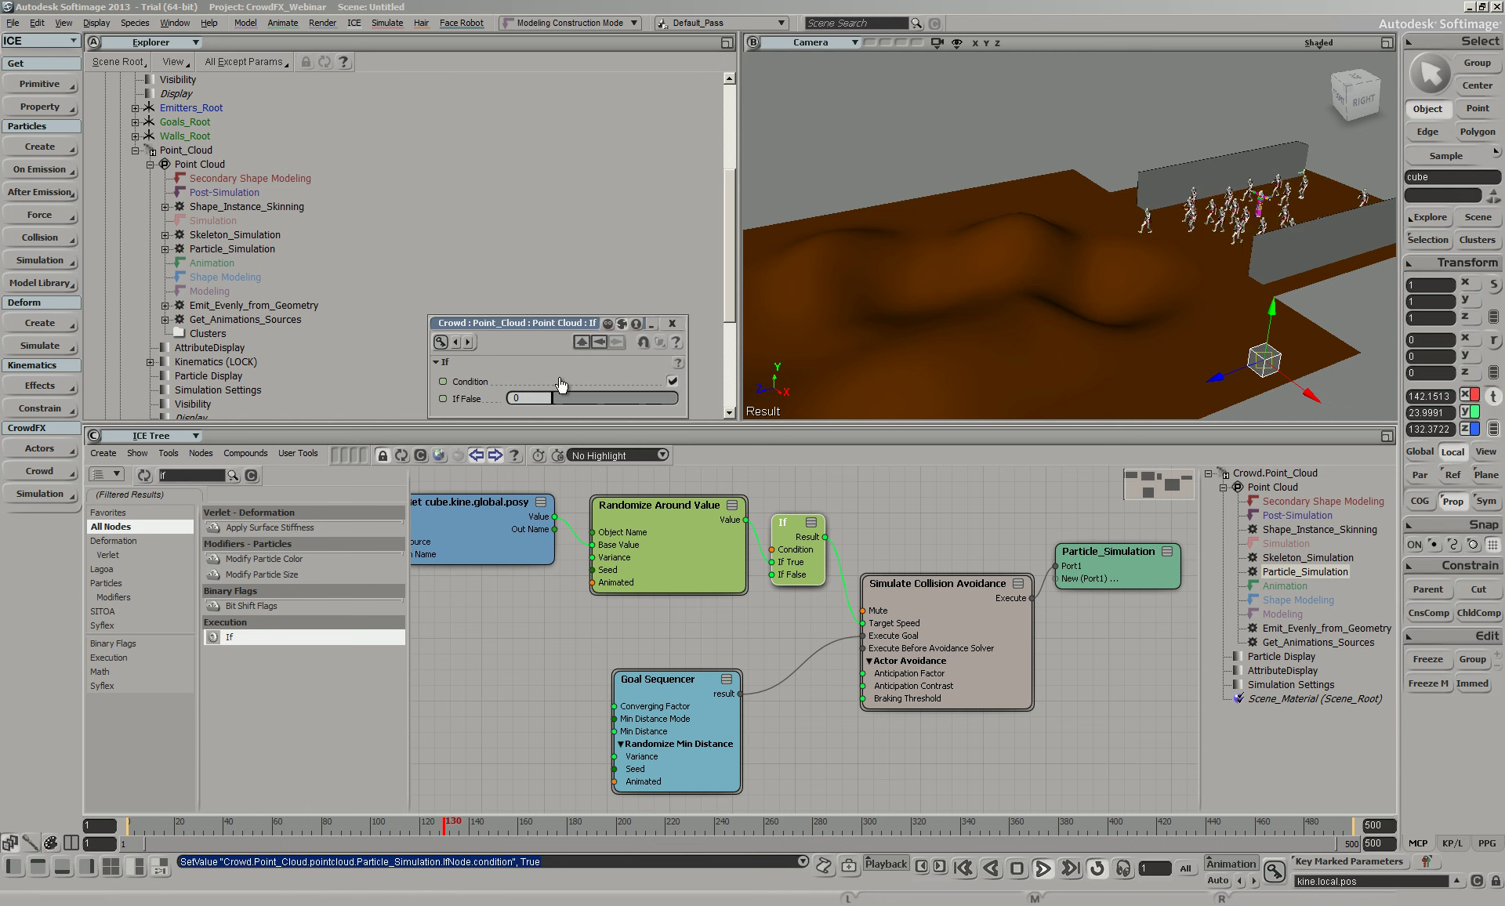
drag(1272, 317, 1284, 252)
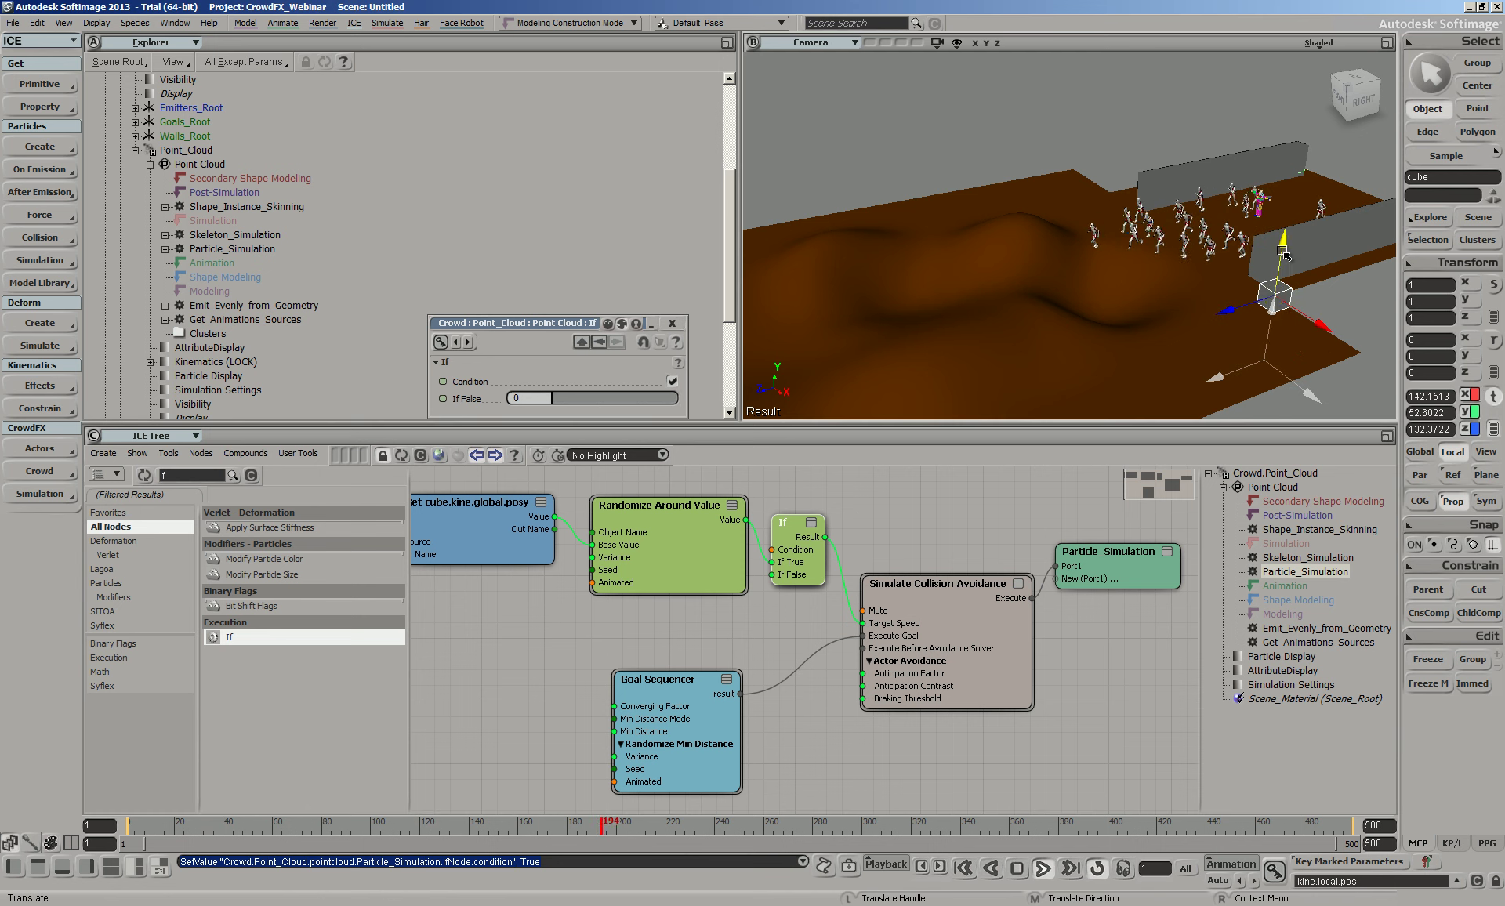
Set If False to 50, toggle Condition to compare both speeds, leave it enabled, and lower the cube to about Y 24
click(672, 381)
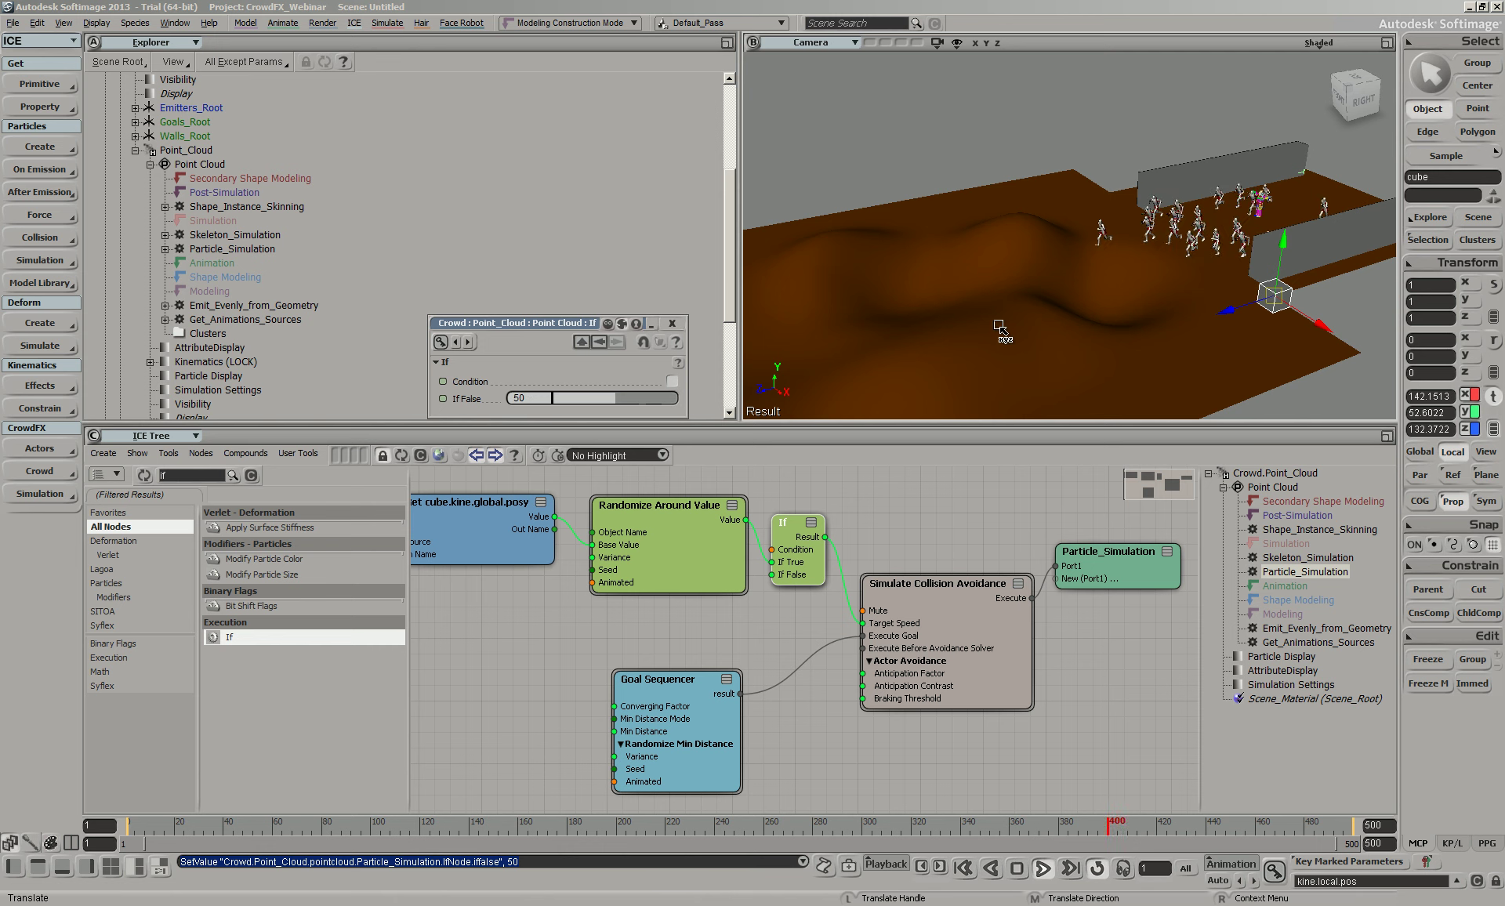
click(672, 381)
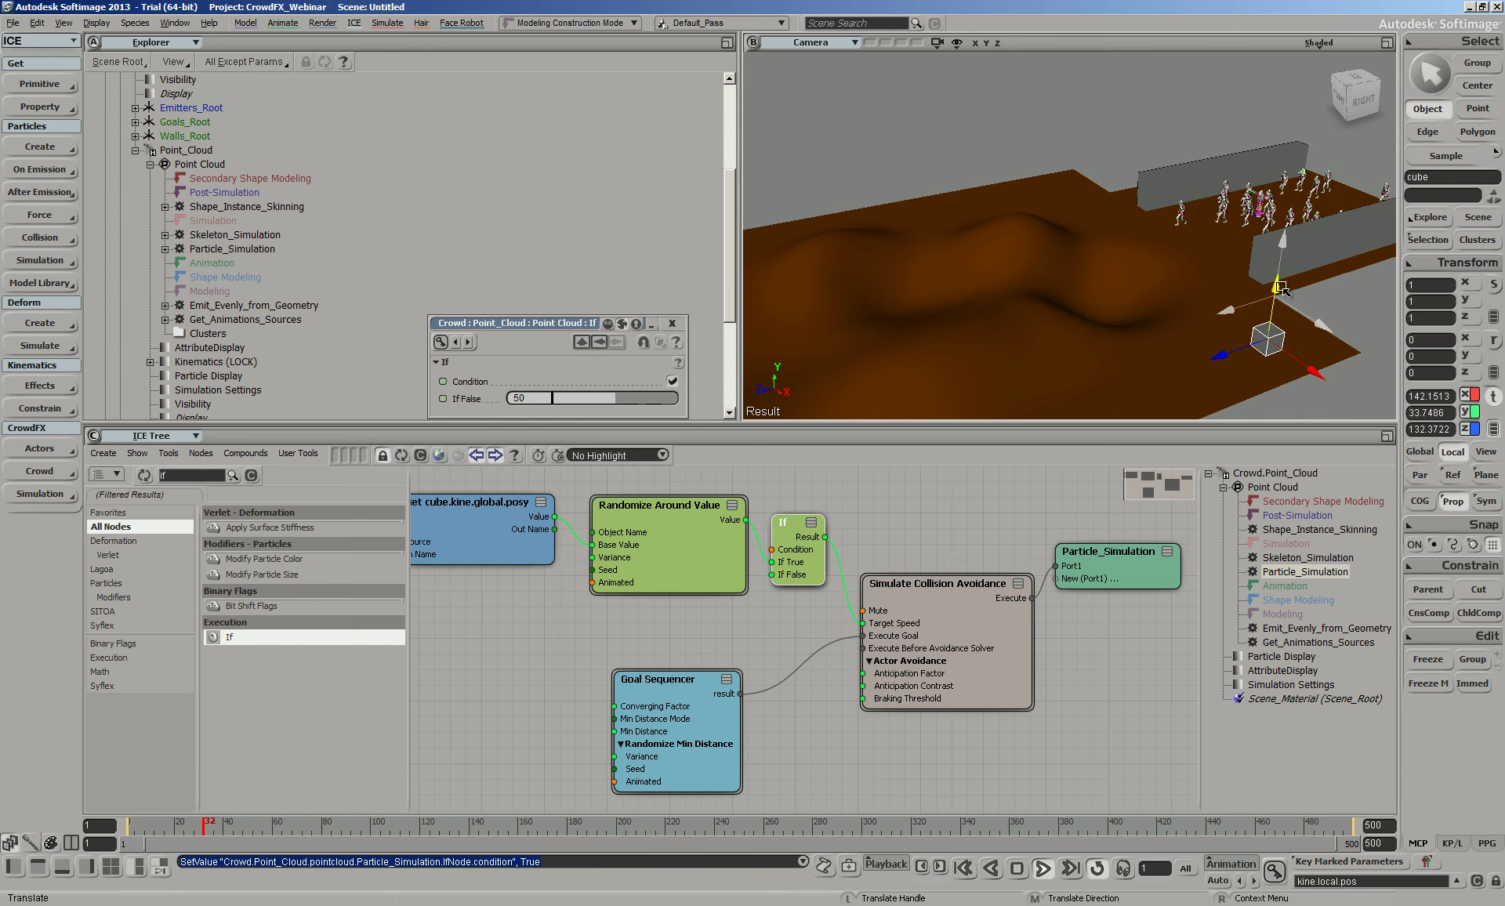
drag(1294, 242, 1293, 237)
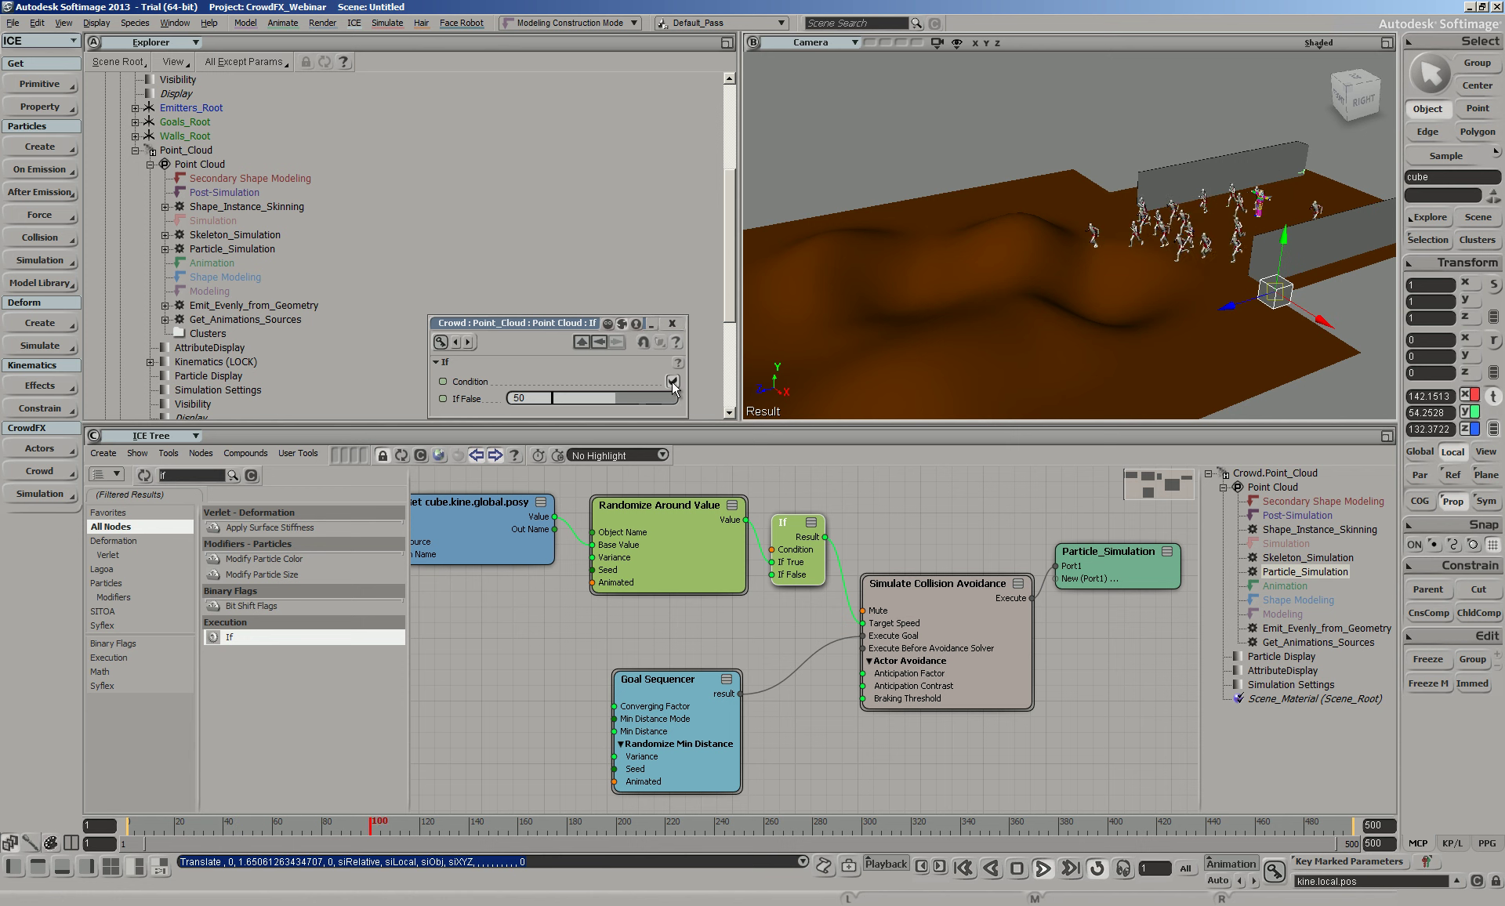
click(672, 381)
click(672, 380)
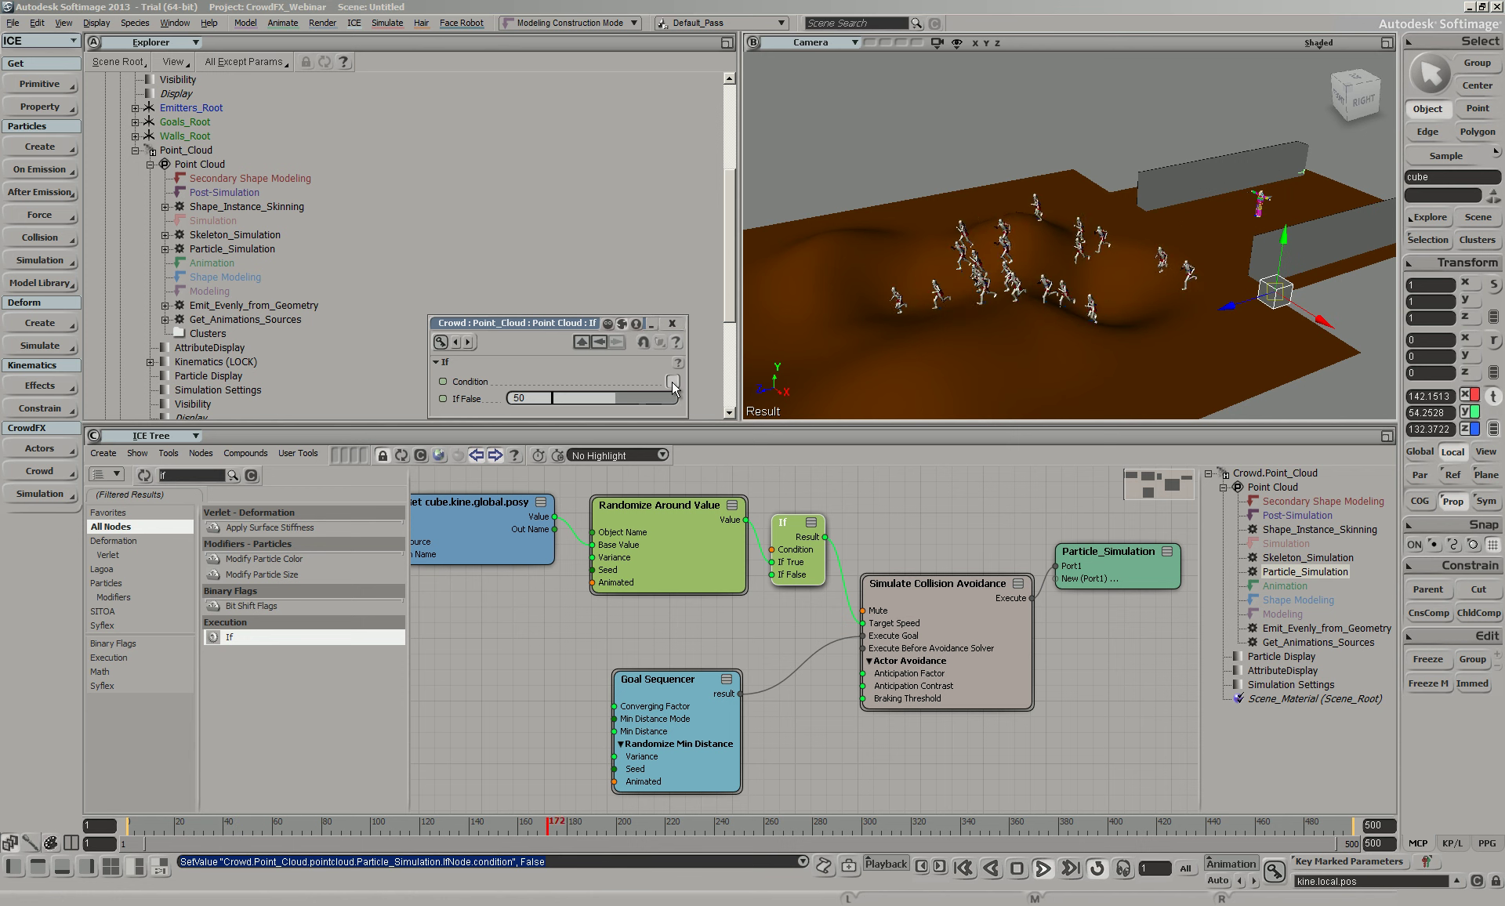
drag(1283, 235, 1282, 305)
Move the cube position and Randomize Around Value nodes down and add a Test Inside Null node above them
drag(548, 486, 690, 609)
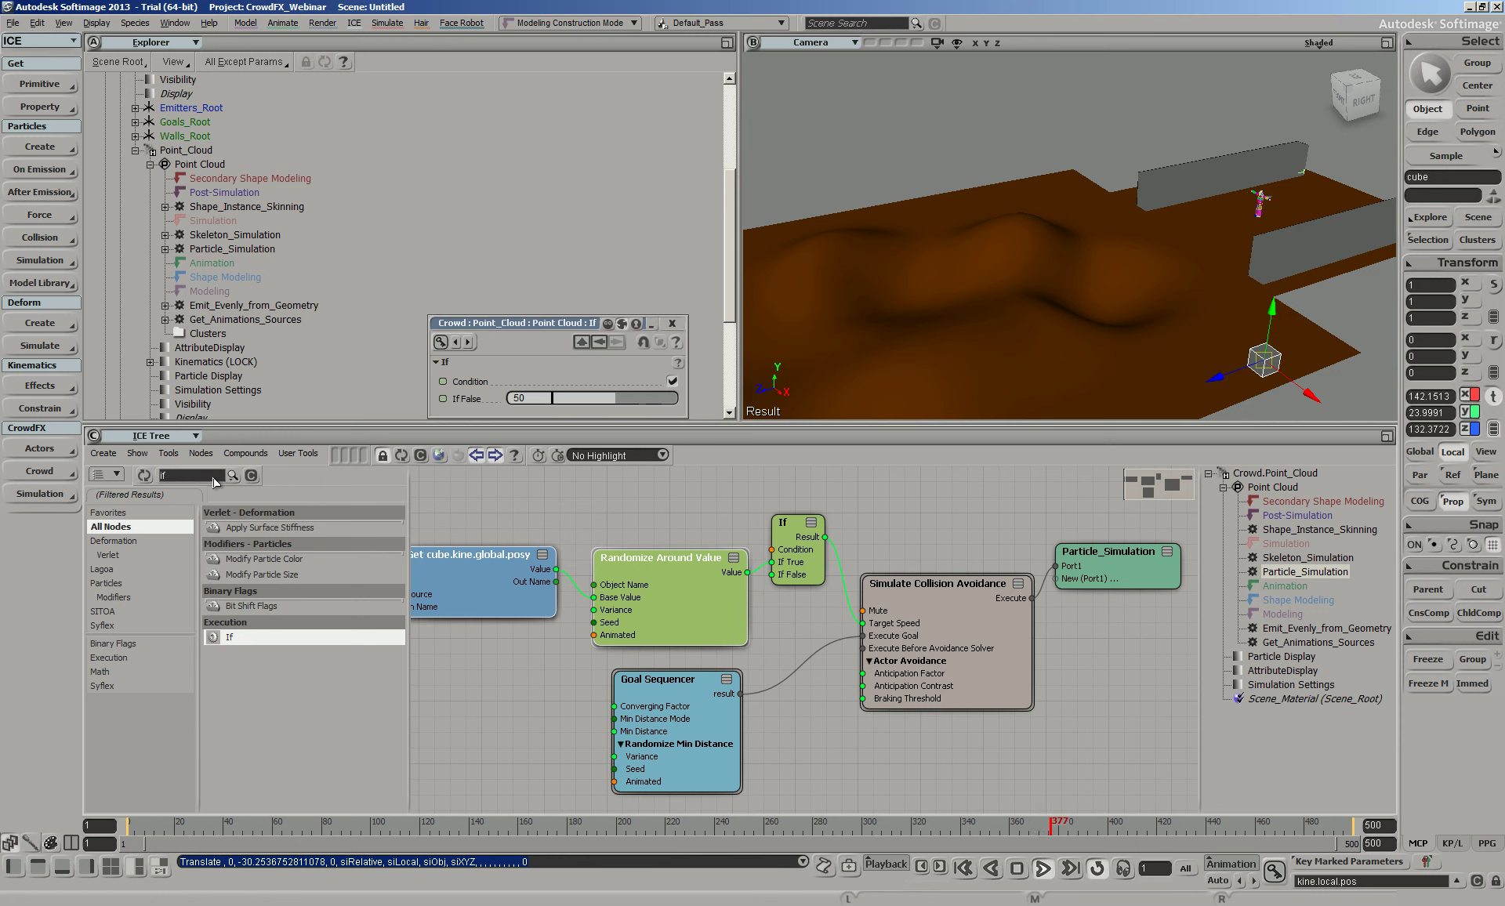
text(test)
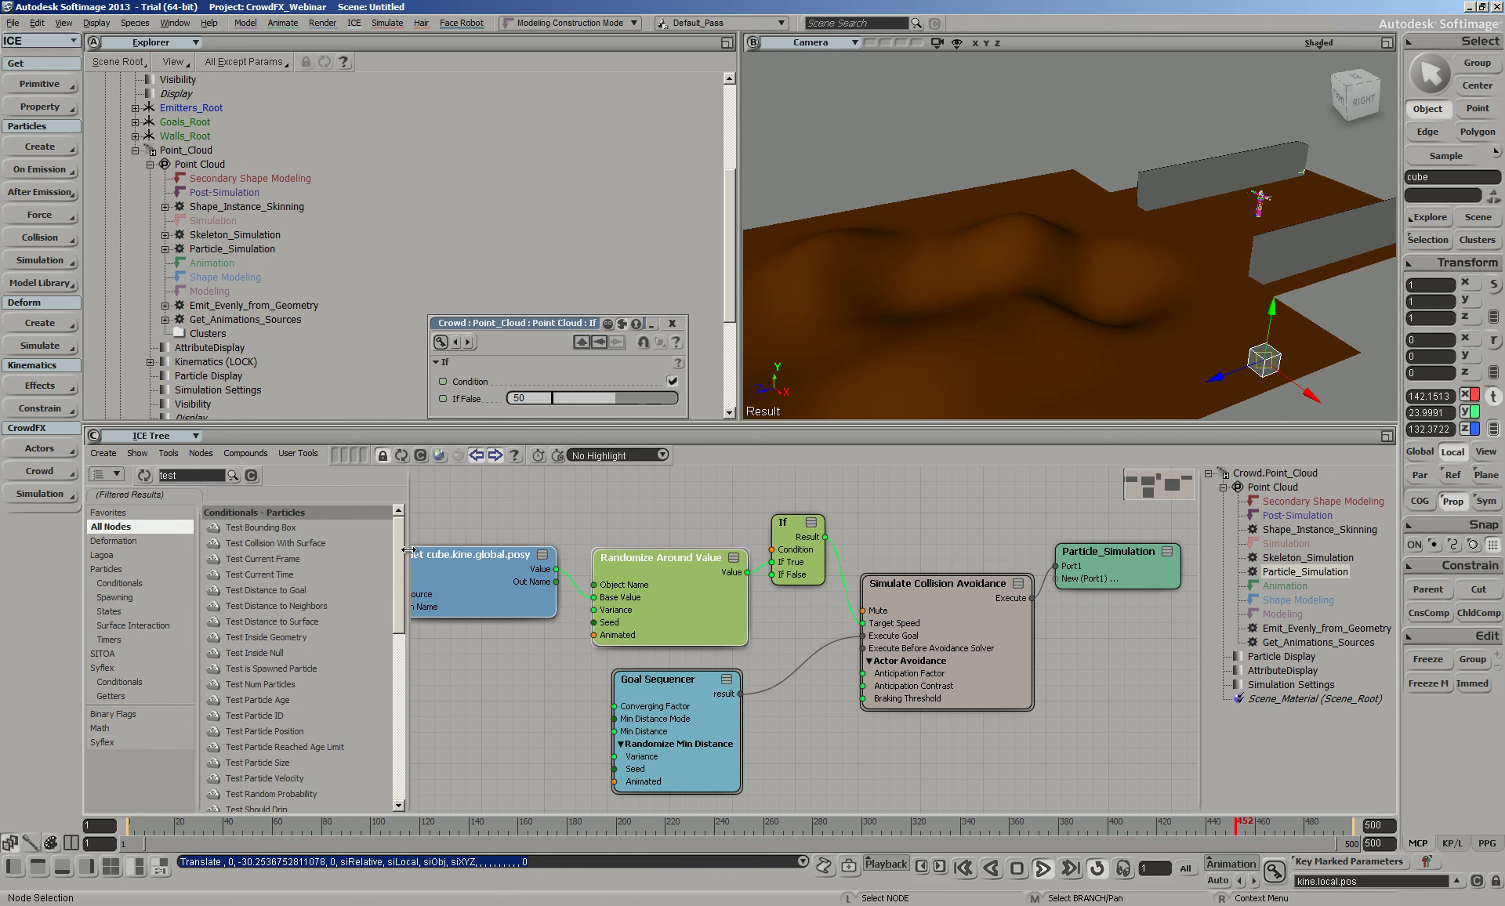
scroll(338, 577, down, 2)
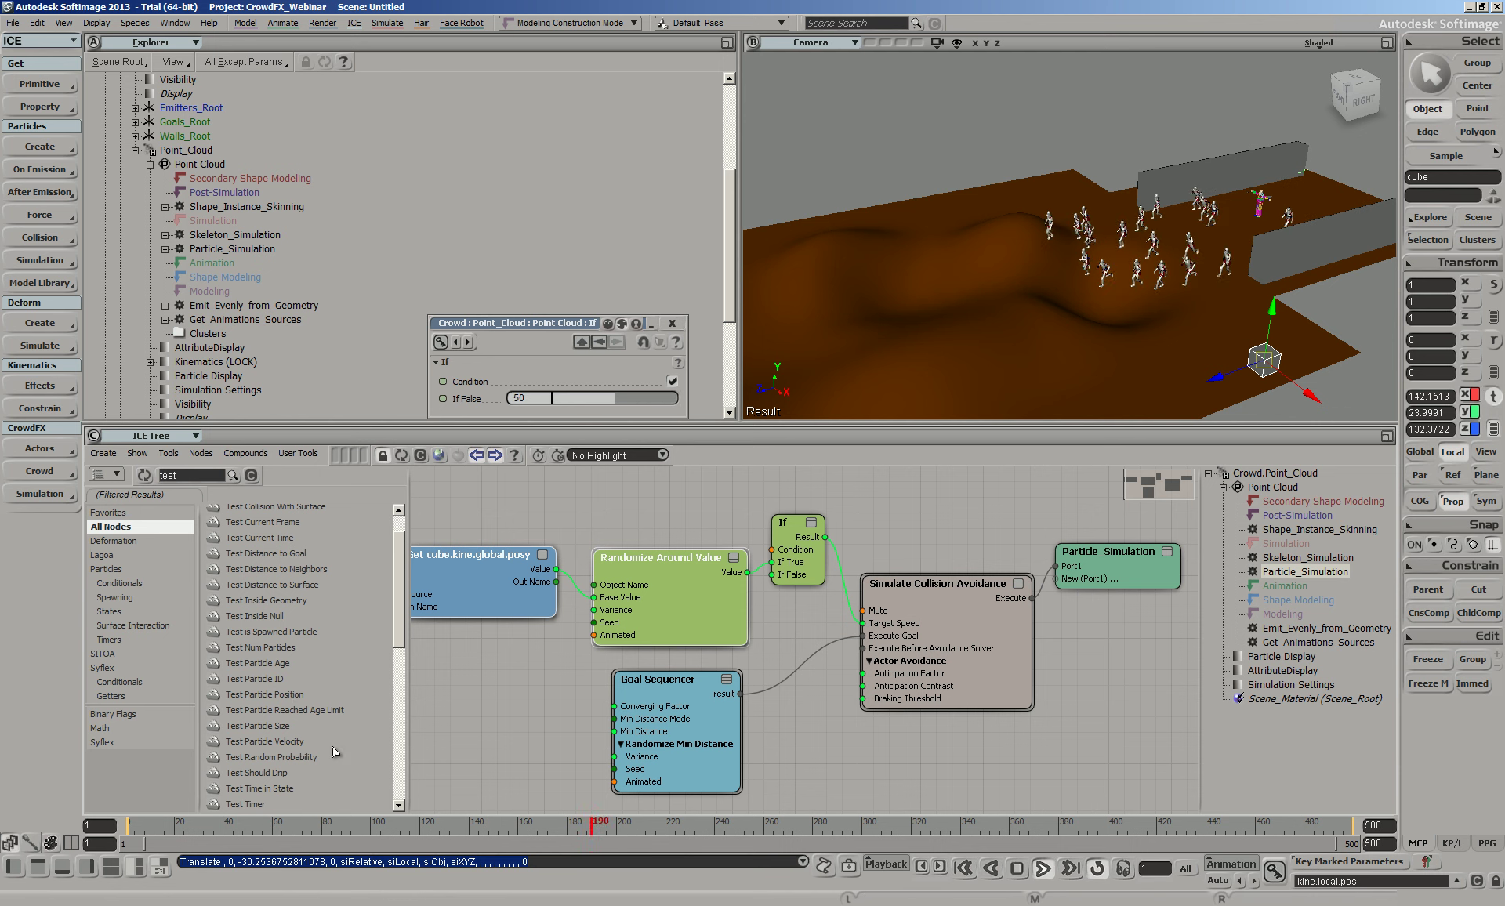
drag(251, 616, 611, 503)
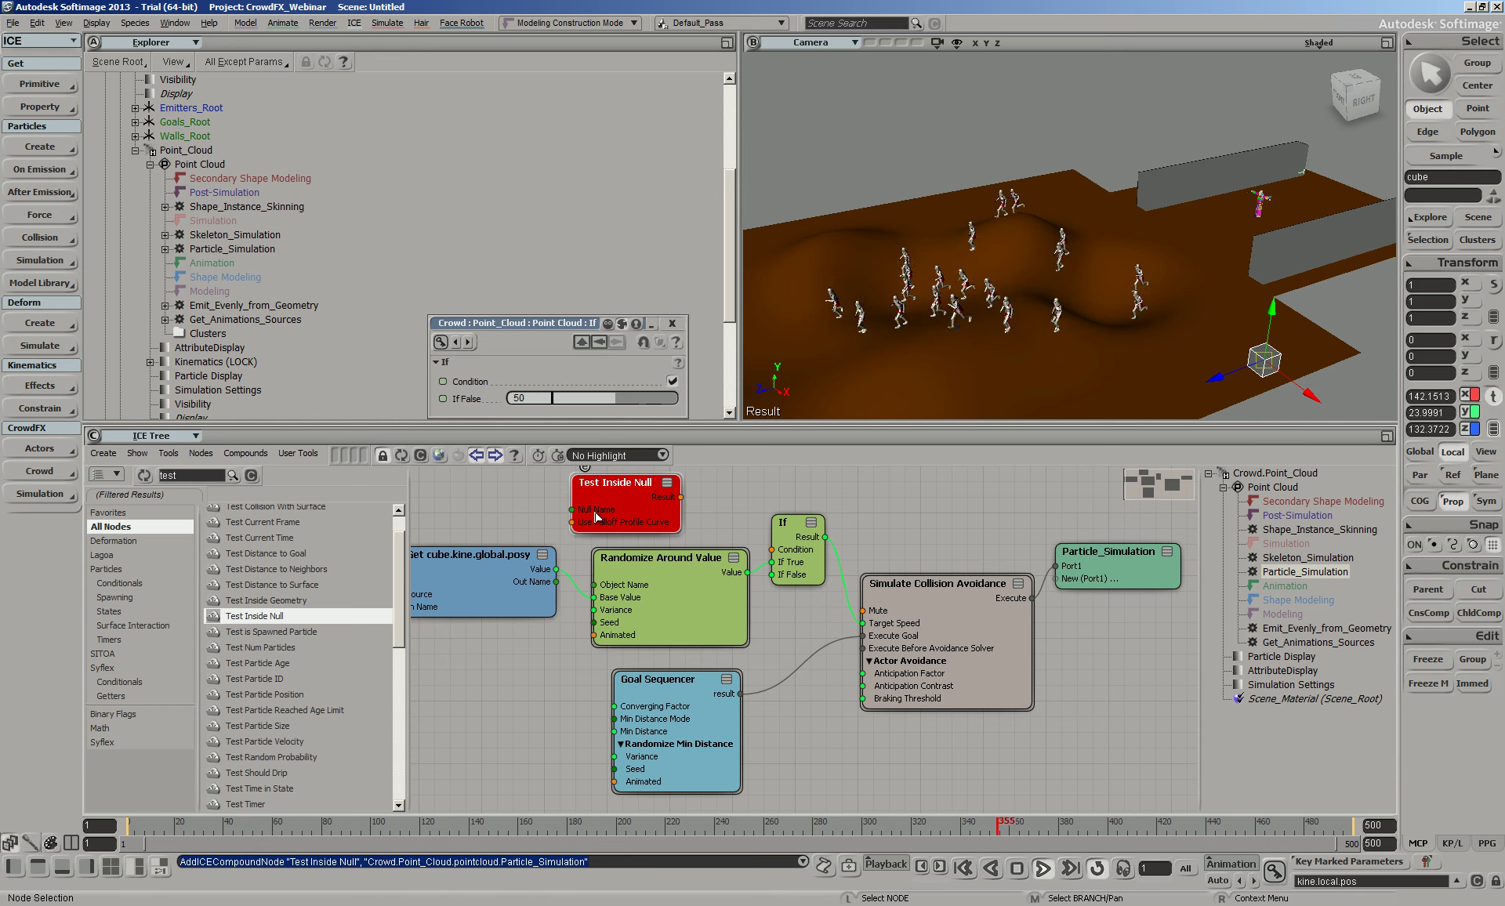
Create a null primitive in the scene
click(47, 84)
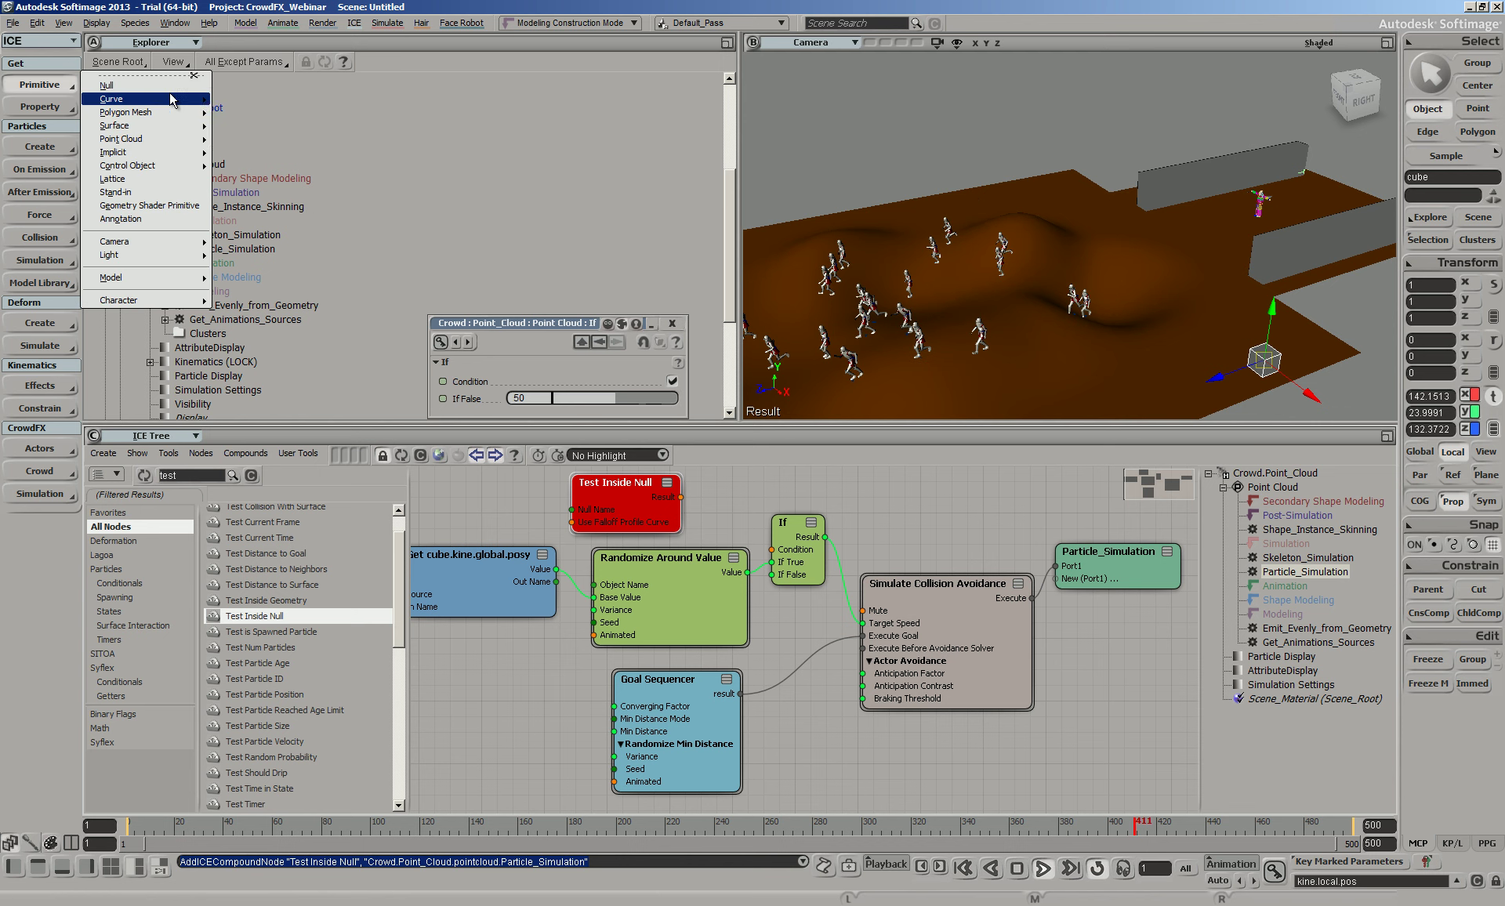
click(117, 85)
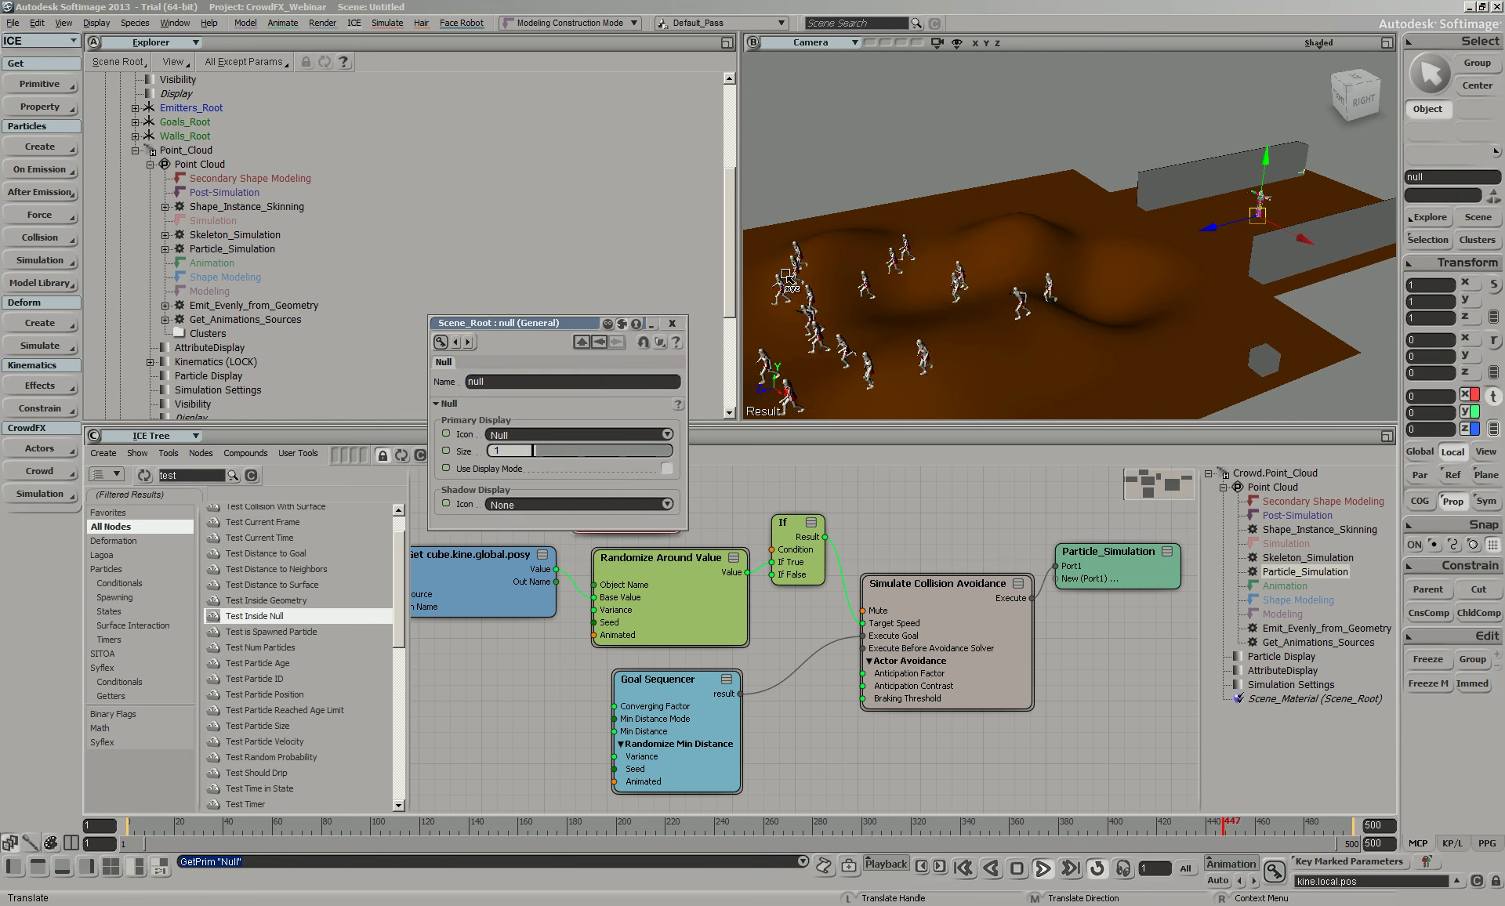
Display the null as a Box icon and set its size to 100
click(570, 433)
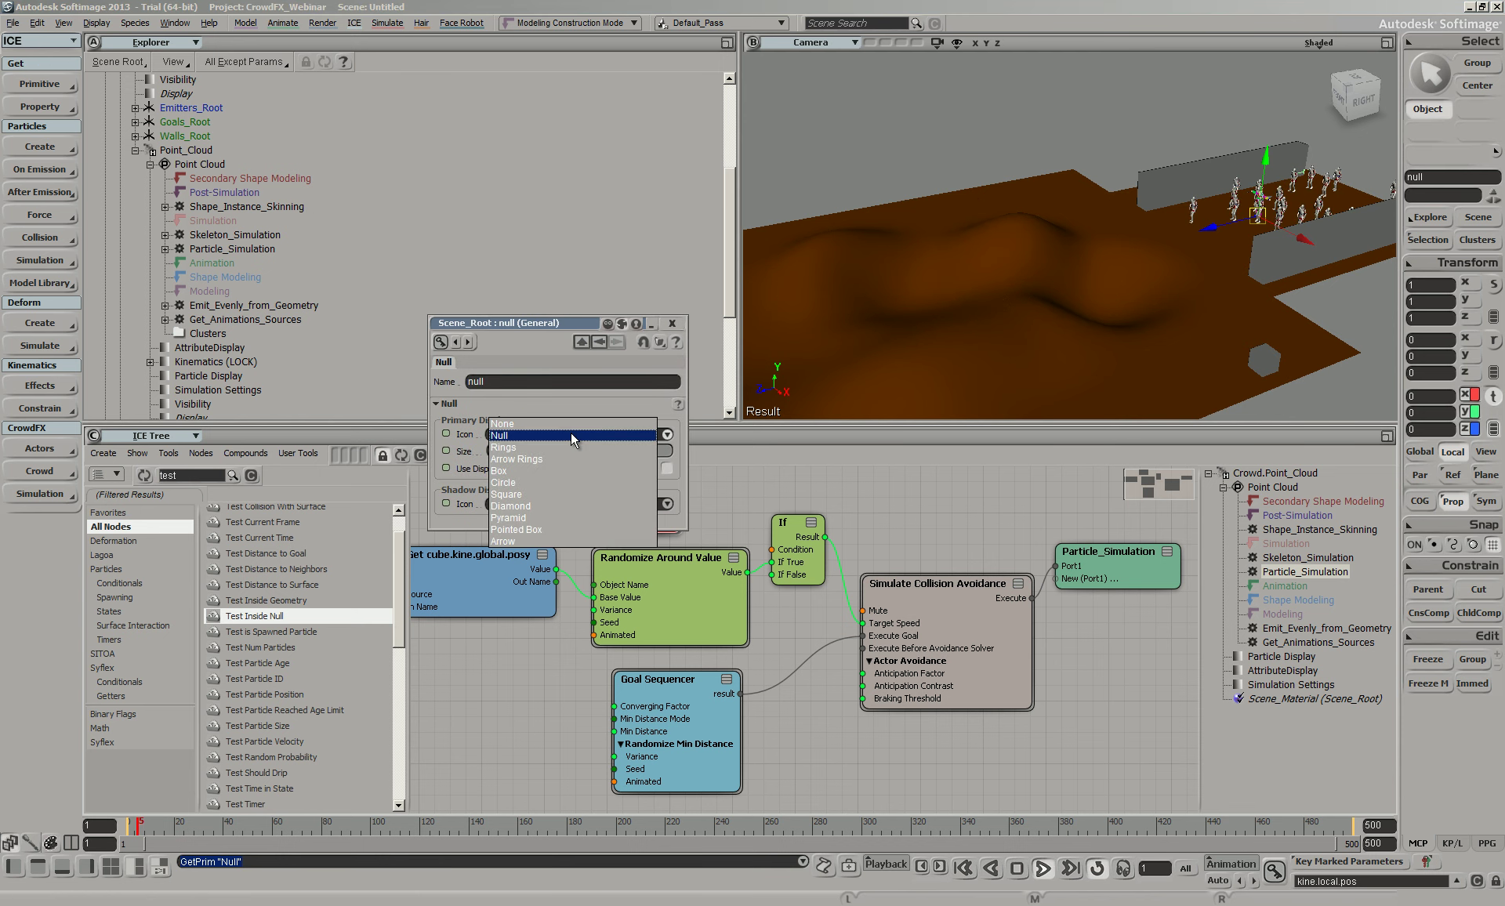
click(516, 470)
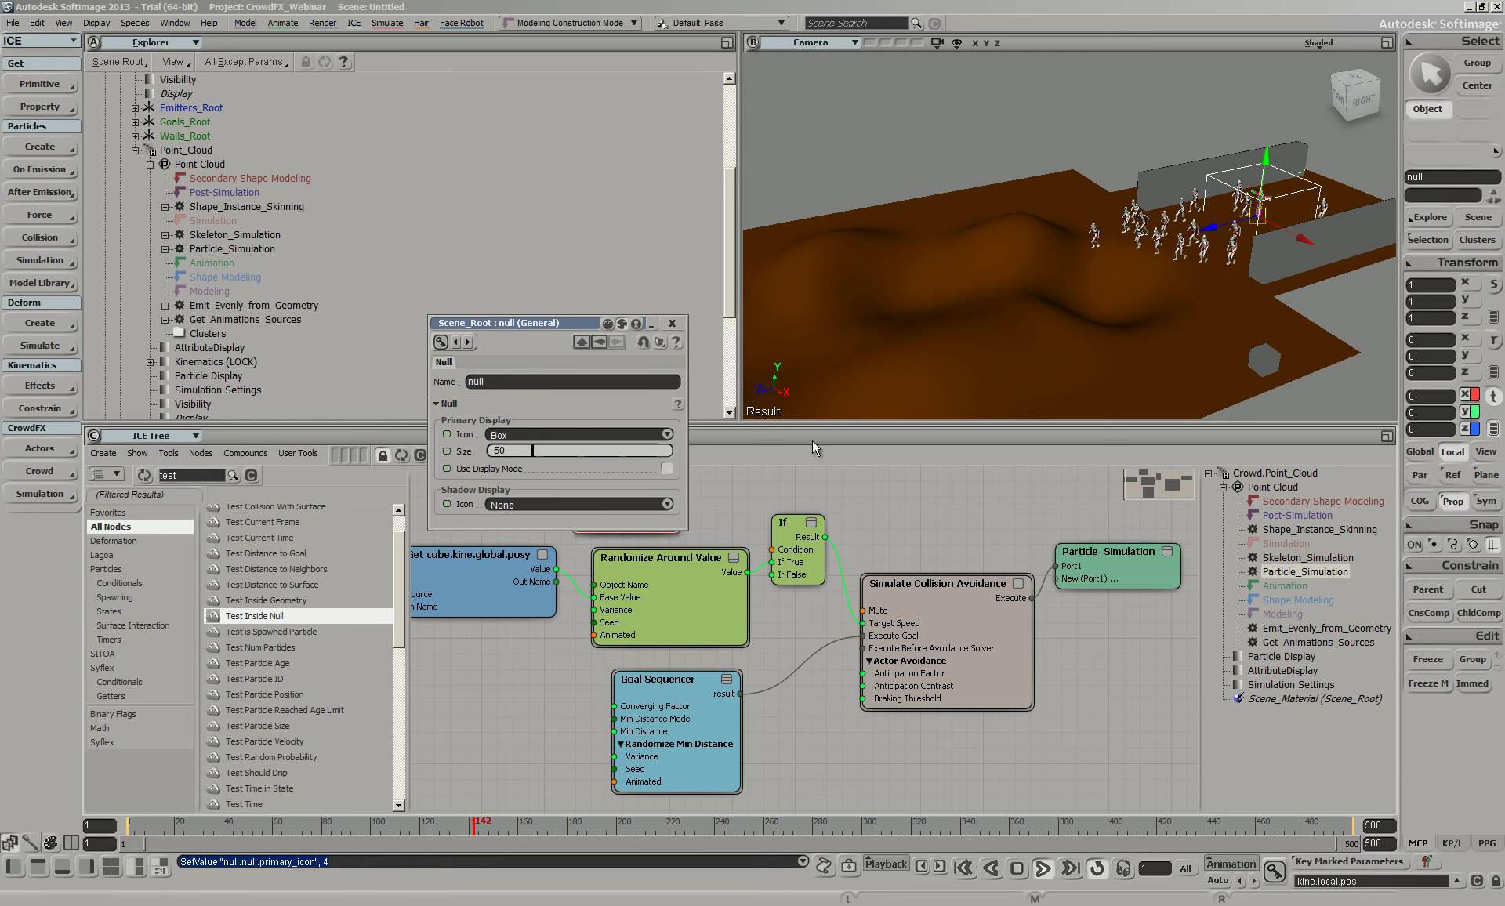
key(x)
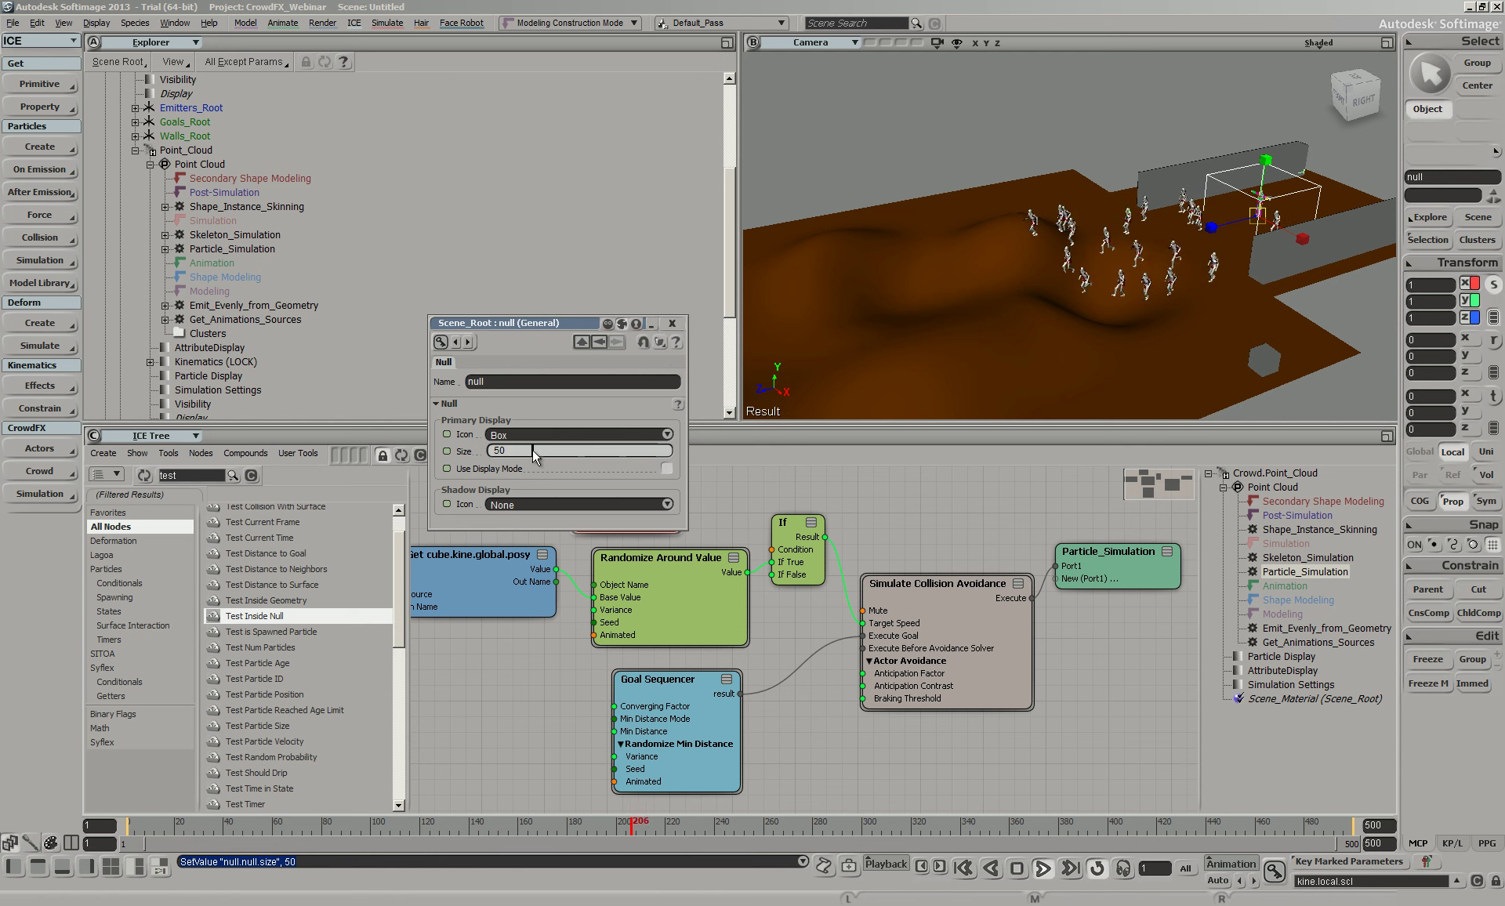
text(100)
key(Return)
Move the null to about Z 18.3 so its box surrounds the area between the walls, and inspect its placement
key(v)
drag(1211, 227, 1154, 129)
click(1142, 103)
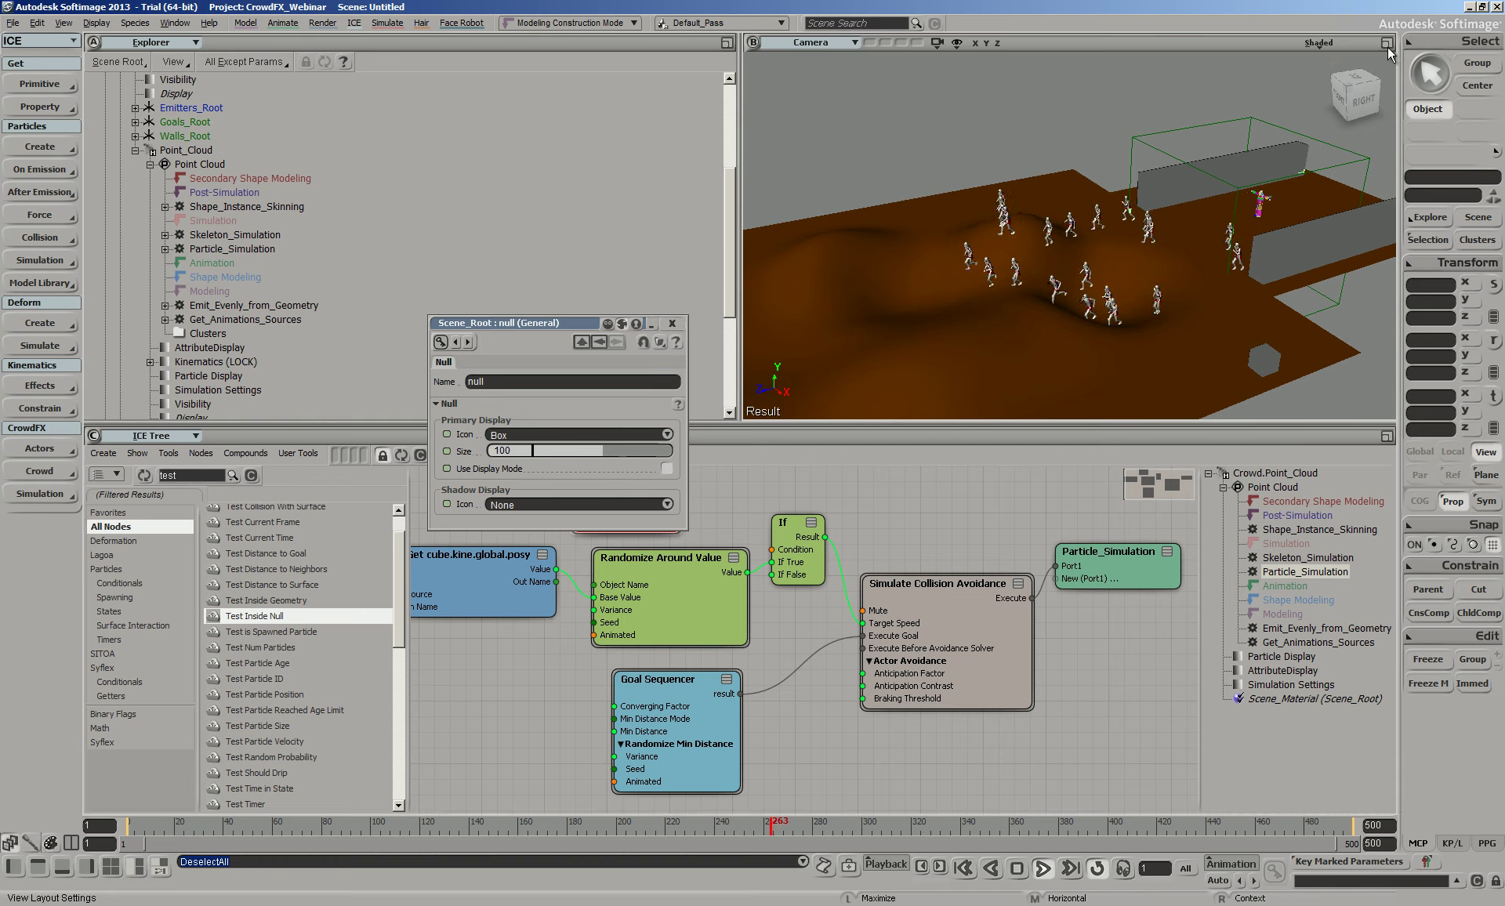
key(F12)
key(o)
drag(1139, 359, 1065, 359)
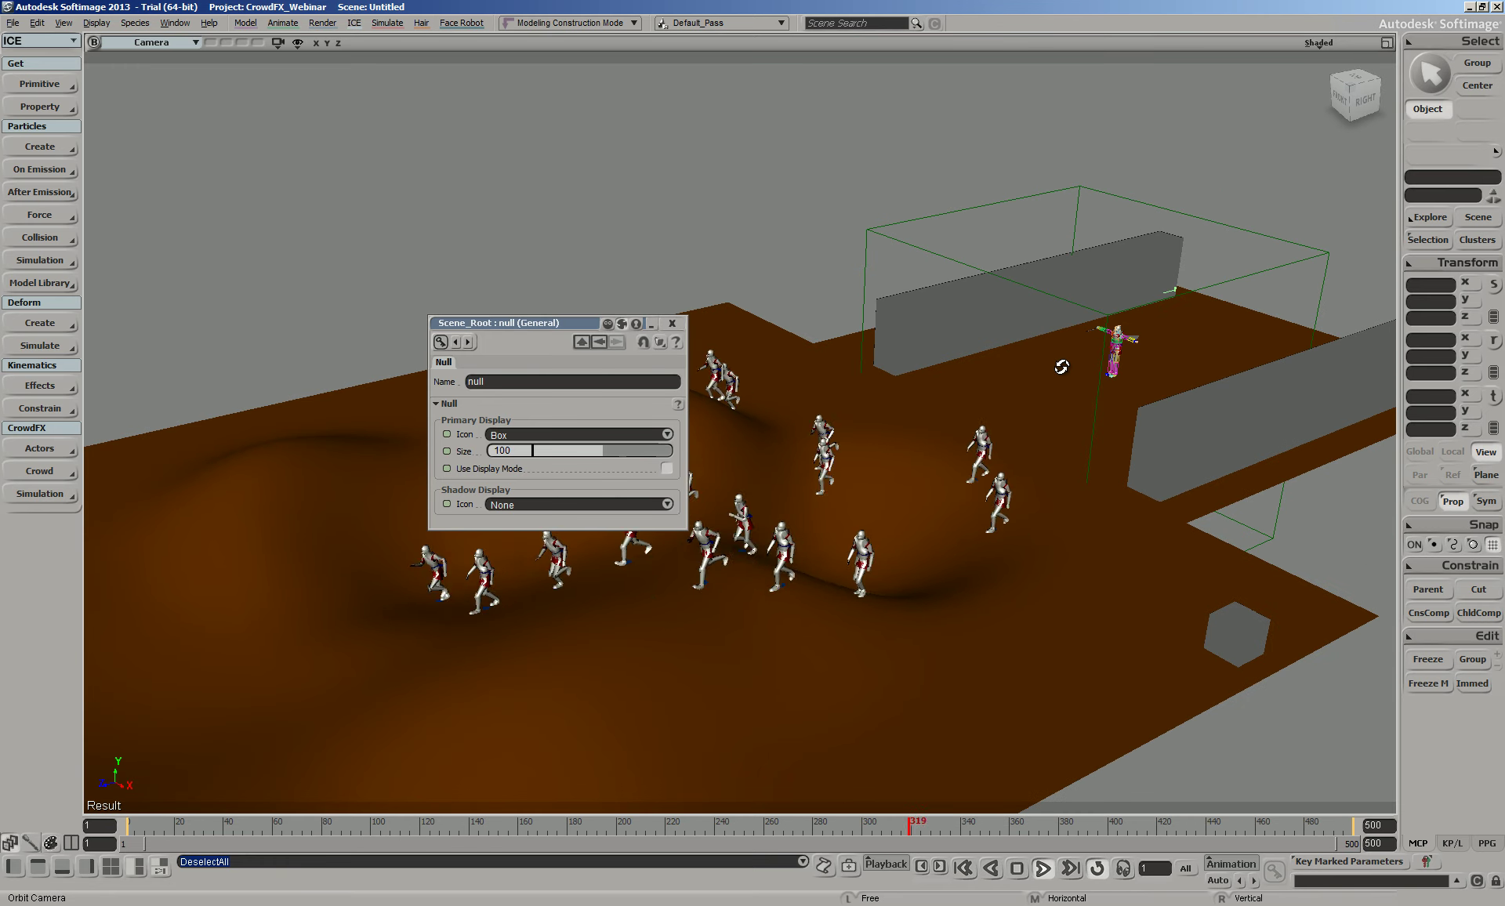
Add the null to the ICE tree, wire its Out Name into Test Inside Null, and connect that node's Result to the If node's Condition
click(1386, 43)
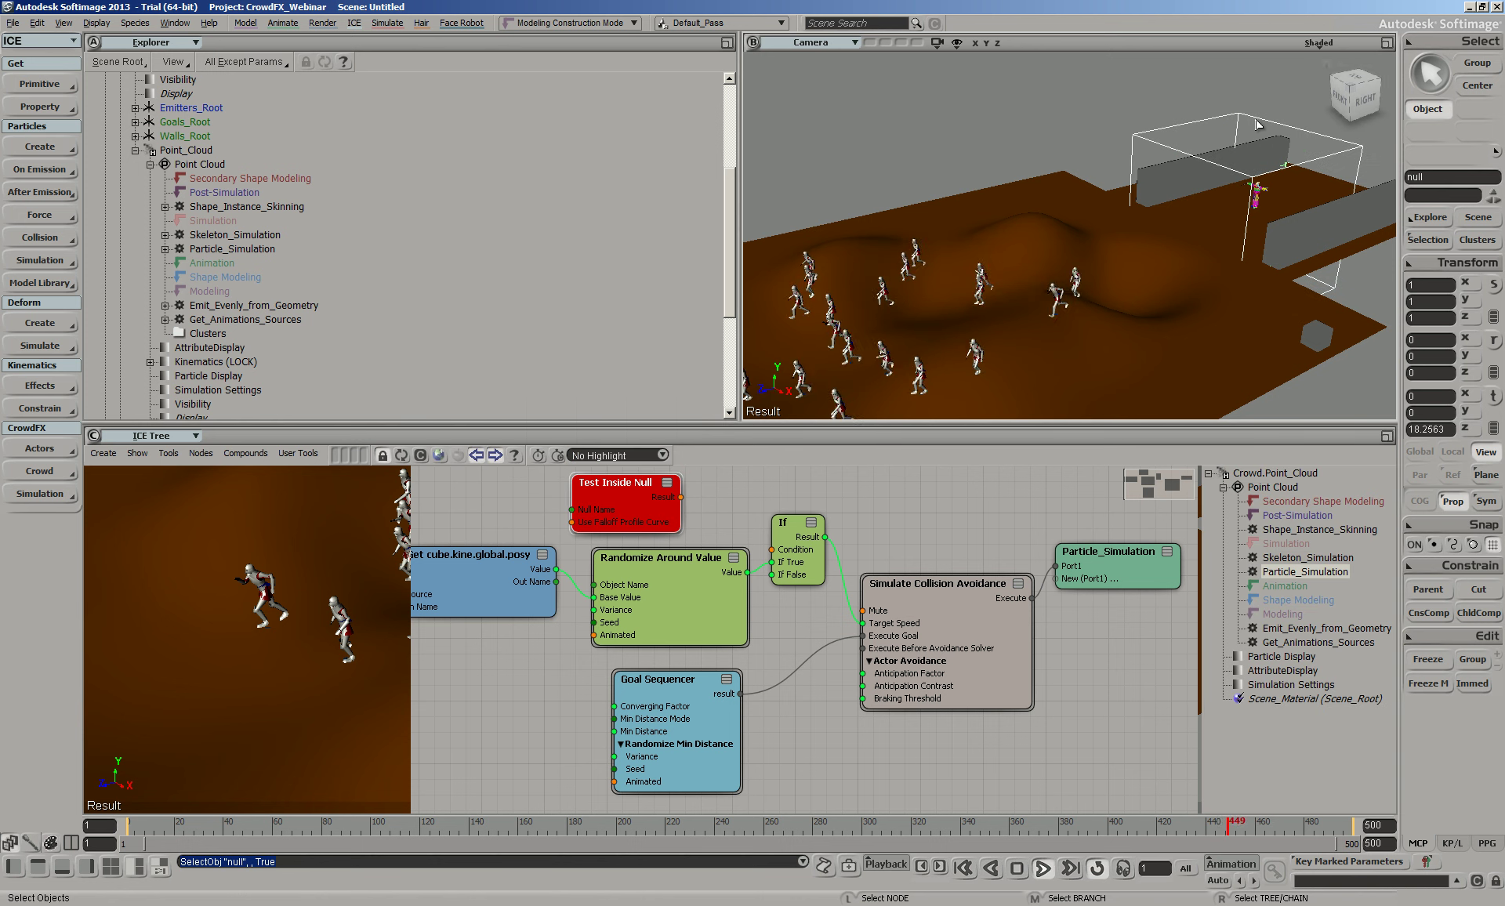
key(F3)
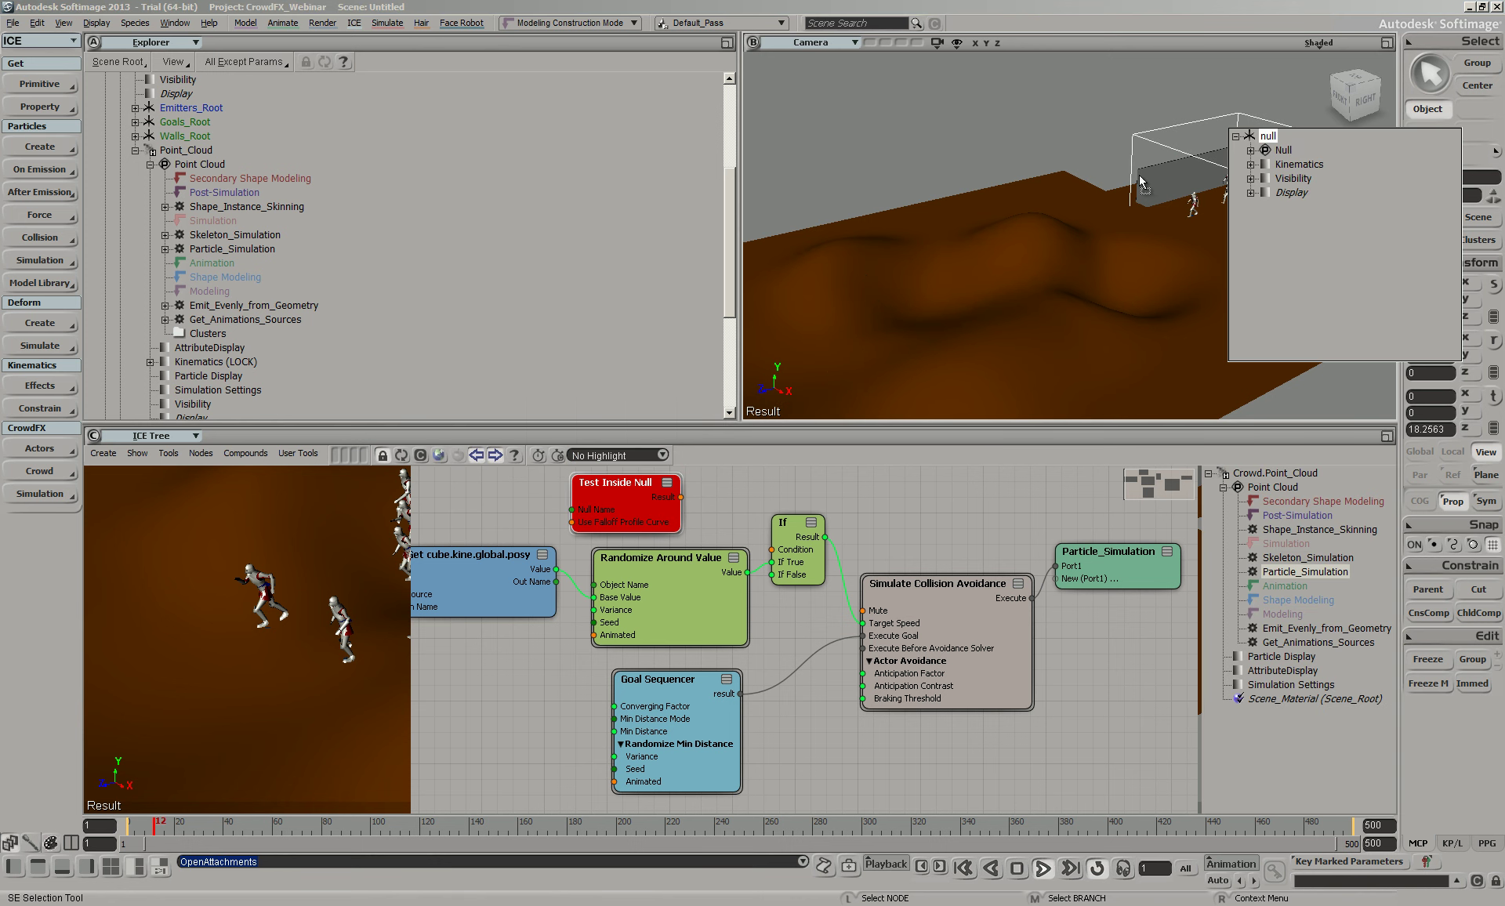
drag(985, 517, 586, 453)
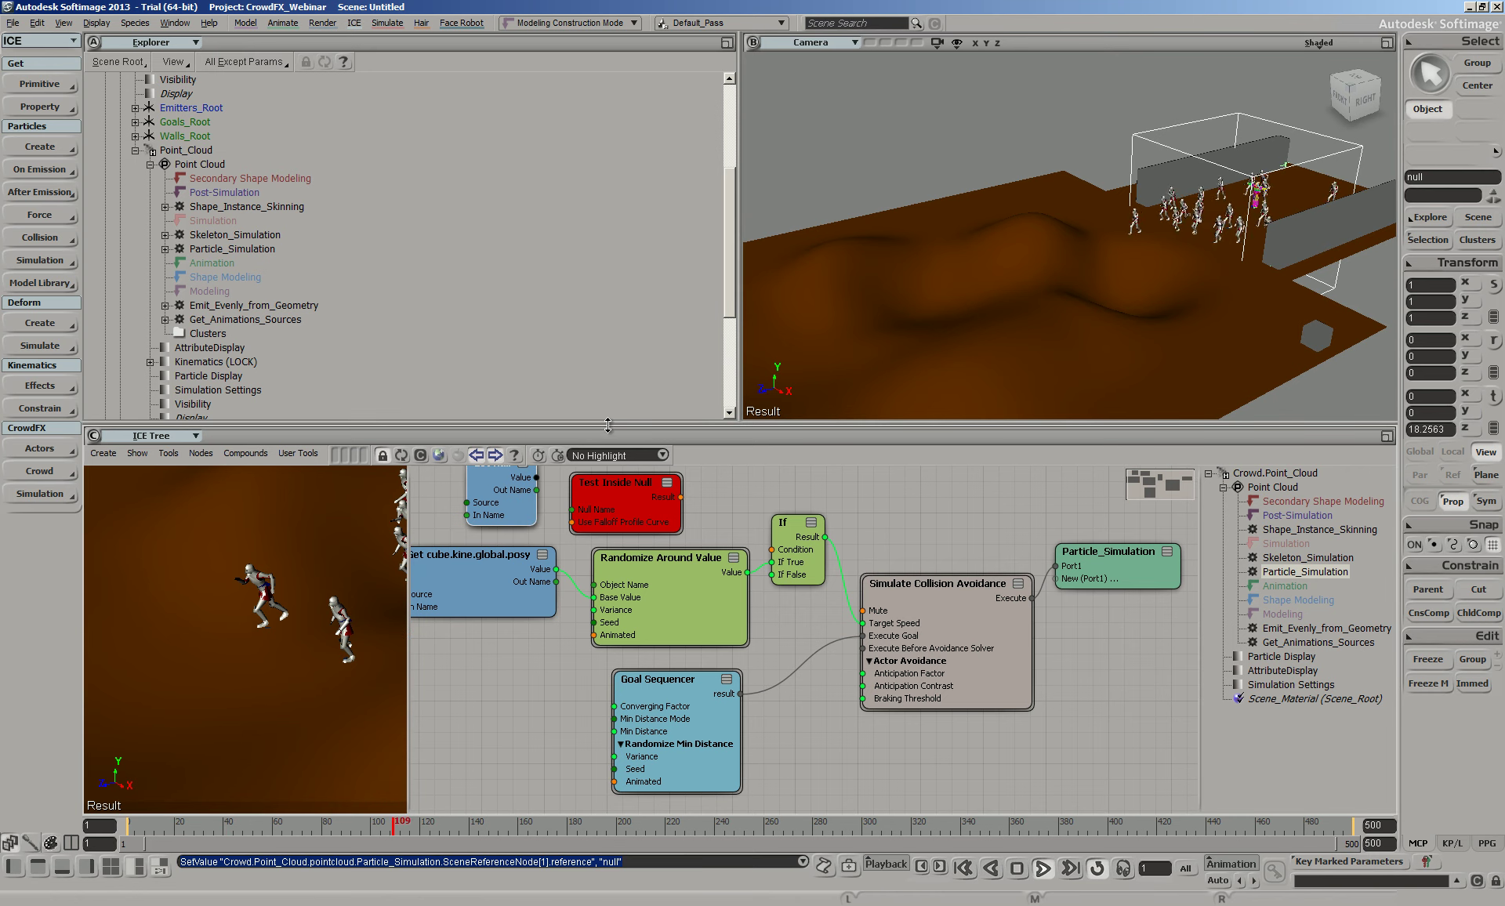
middle_drag(506, 506, 541, 555)
drag(552, 546, 808, 599)
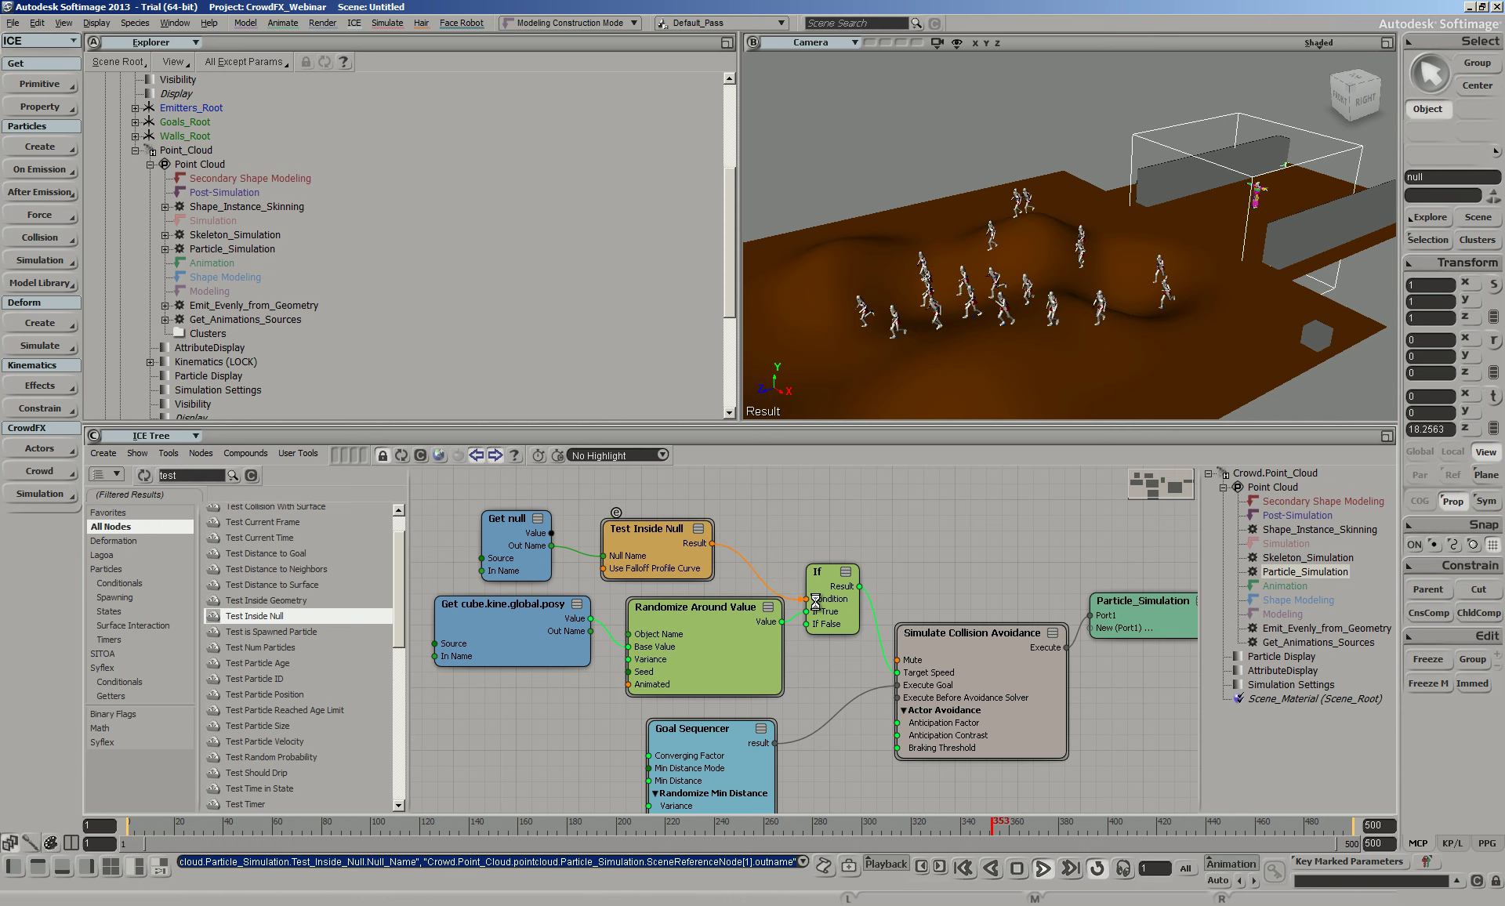
drag(690, 608, 682, 608)
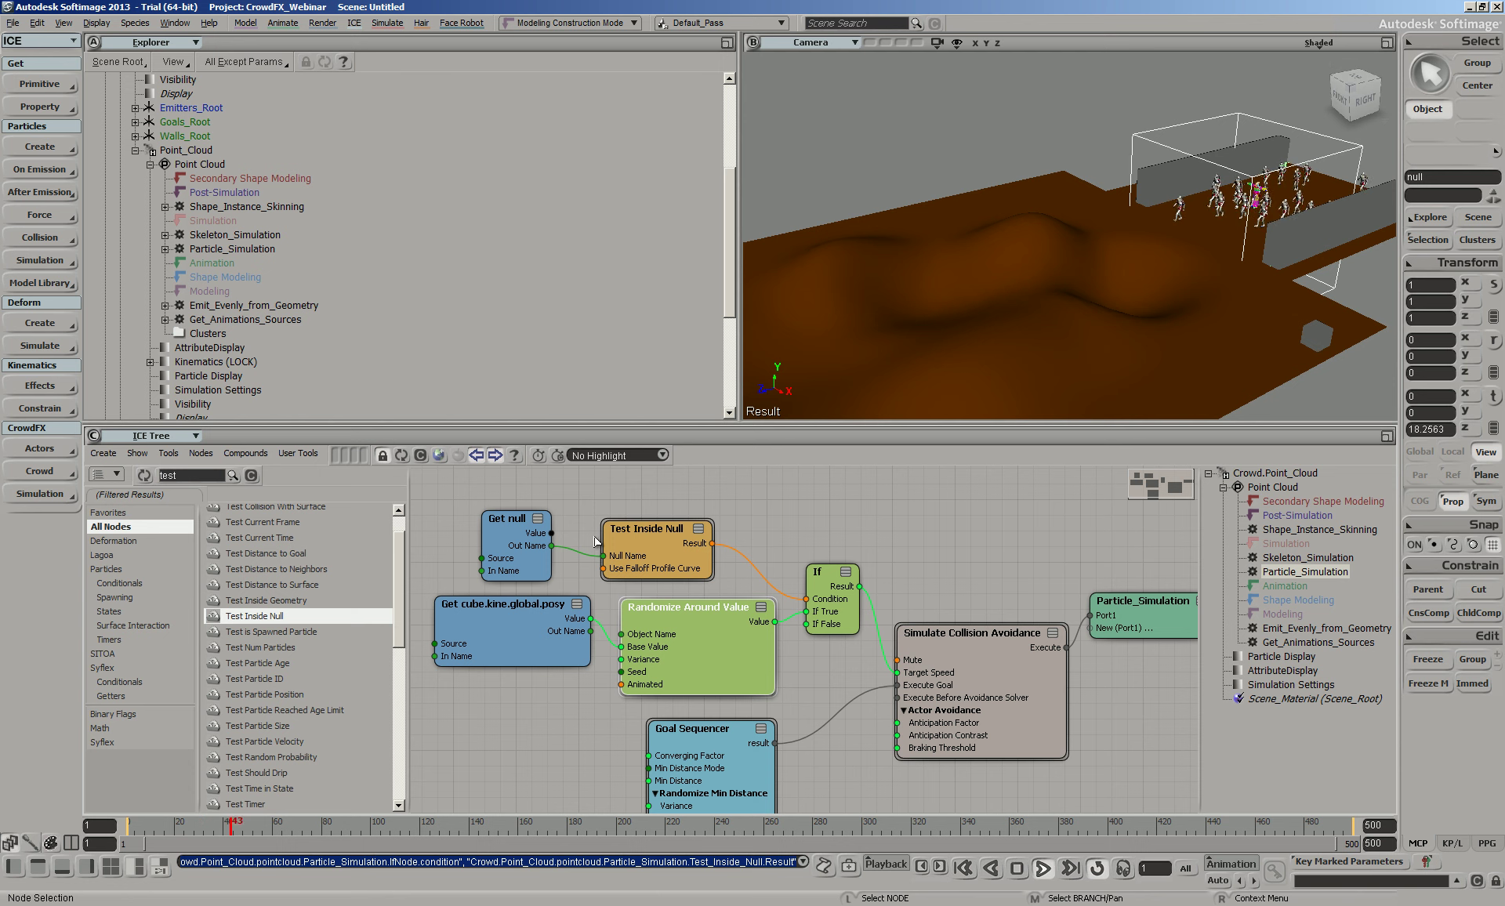
Lower the cube to about Y 3.5, replay the simulation, and raise the cube to about Y 10.3
click(1336, 323)
click(1321, 341)
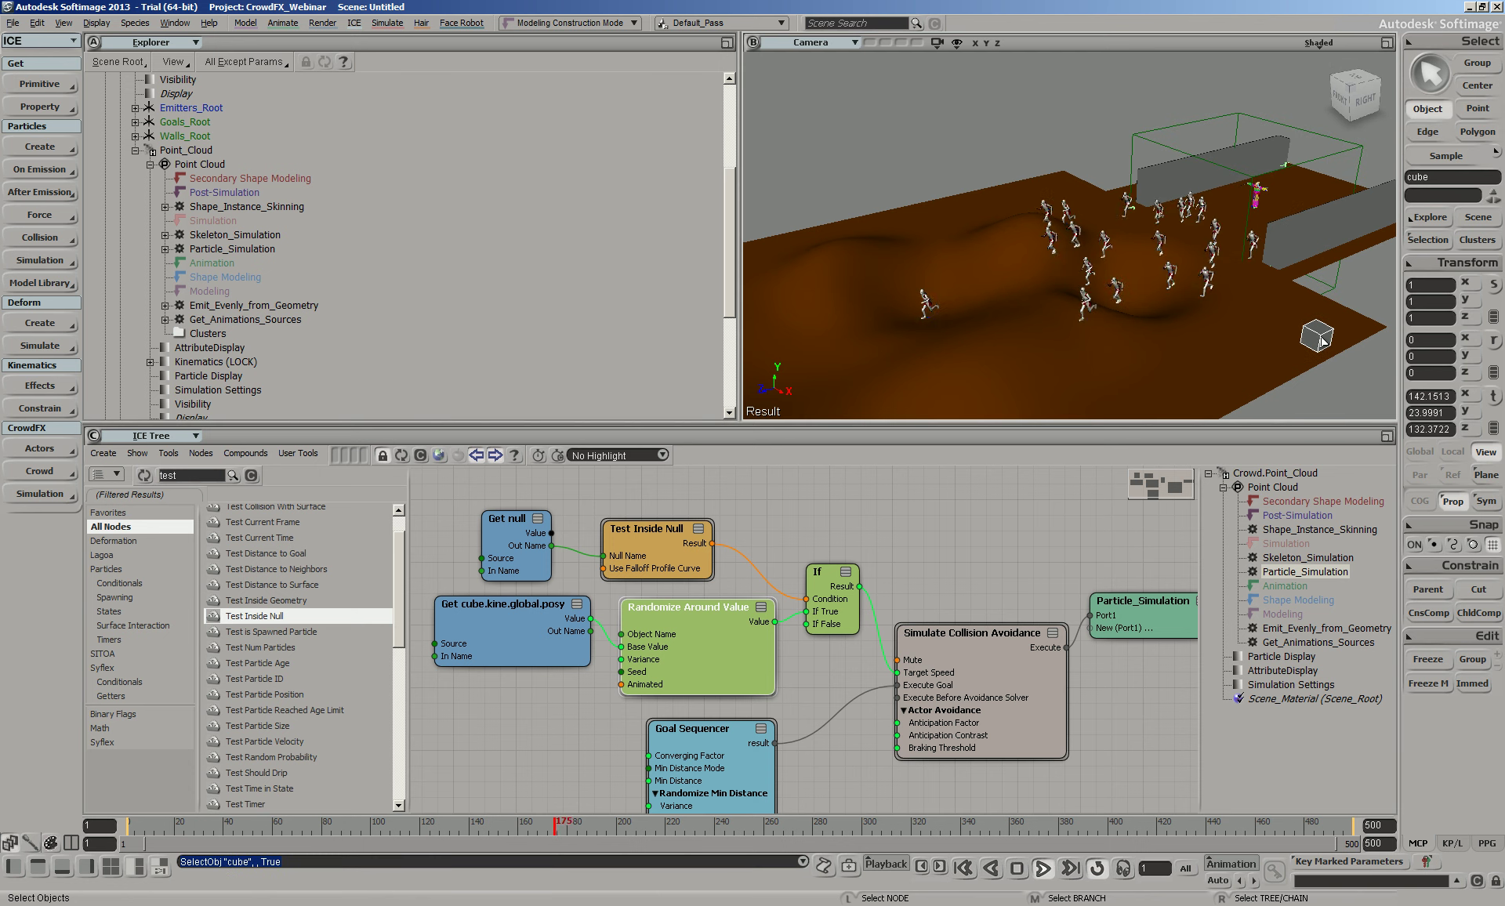
key(v)
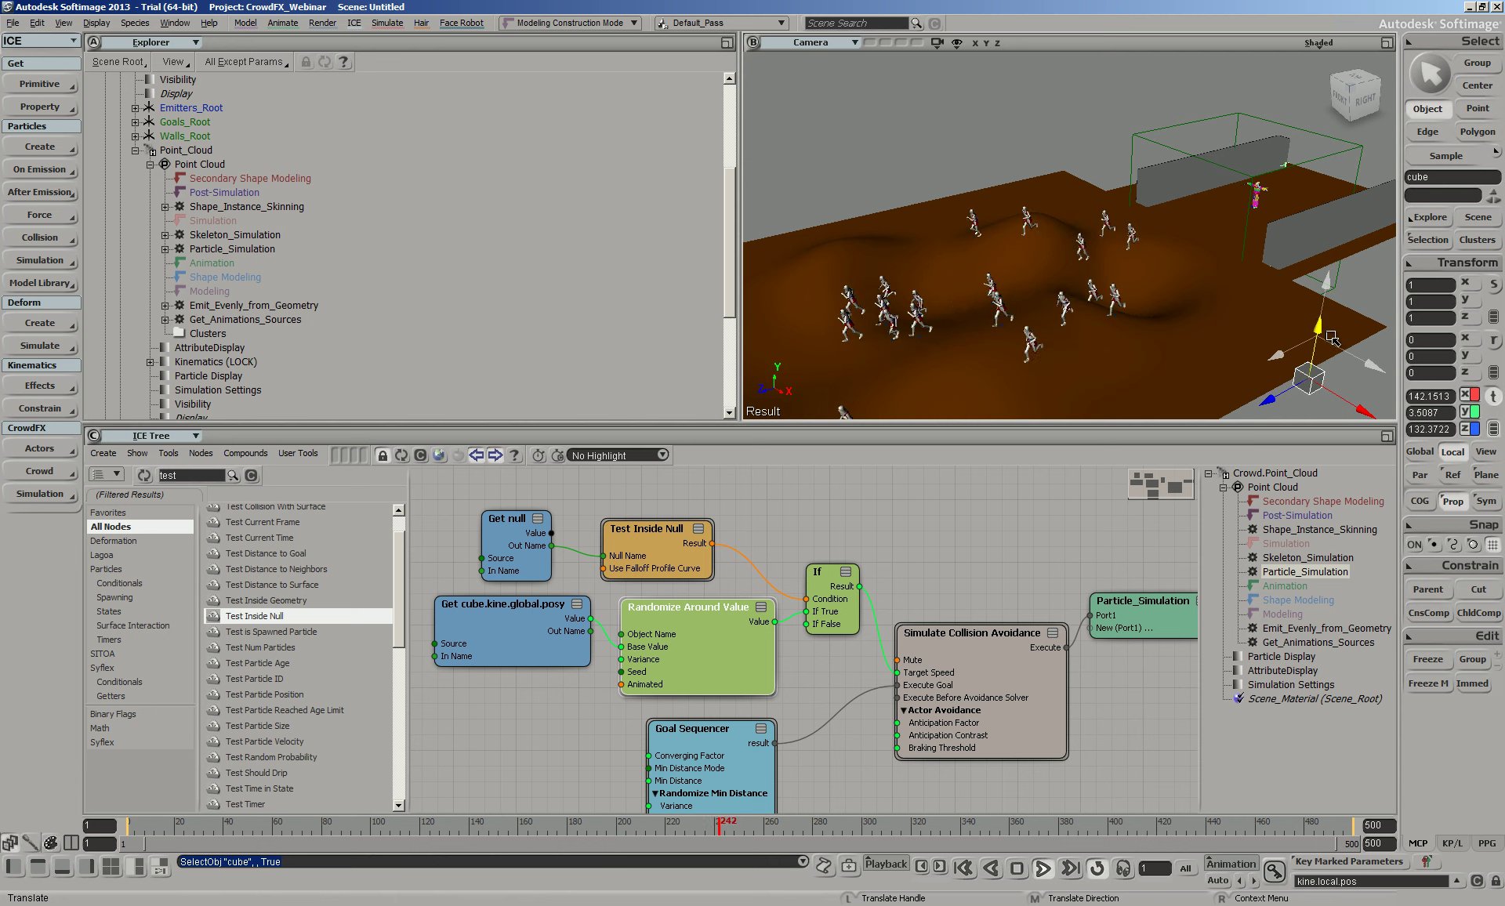
key(alt+Return)
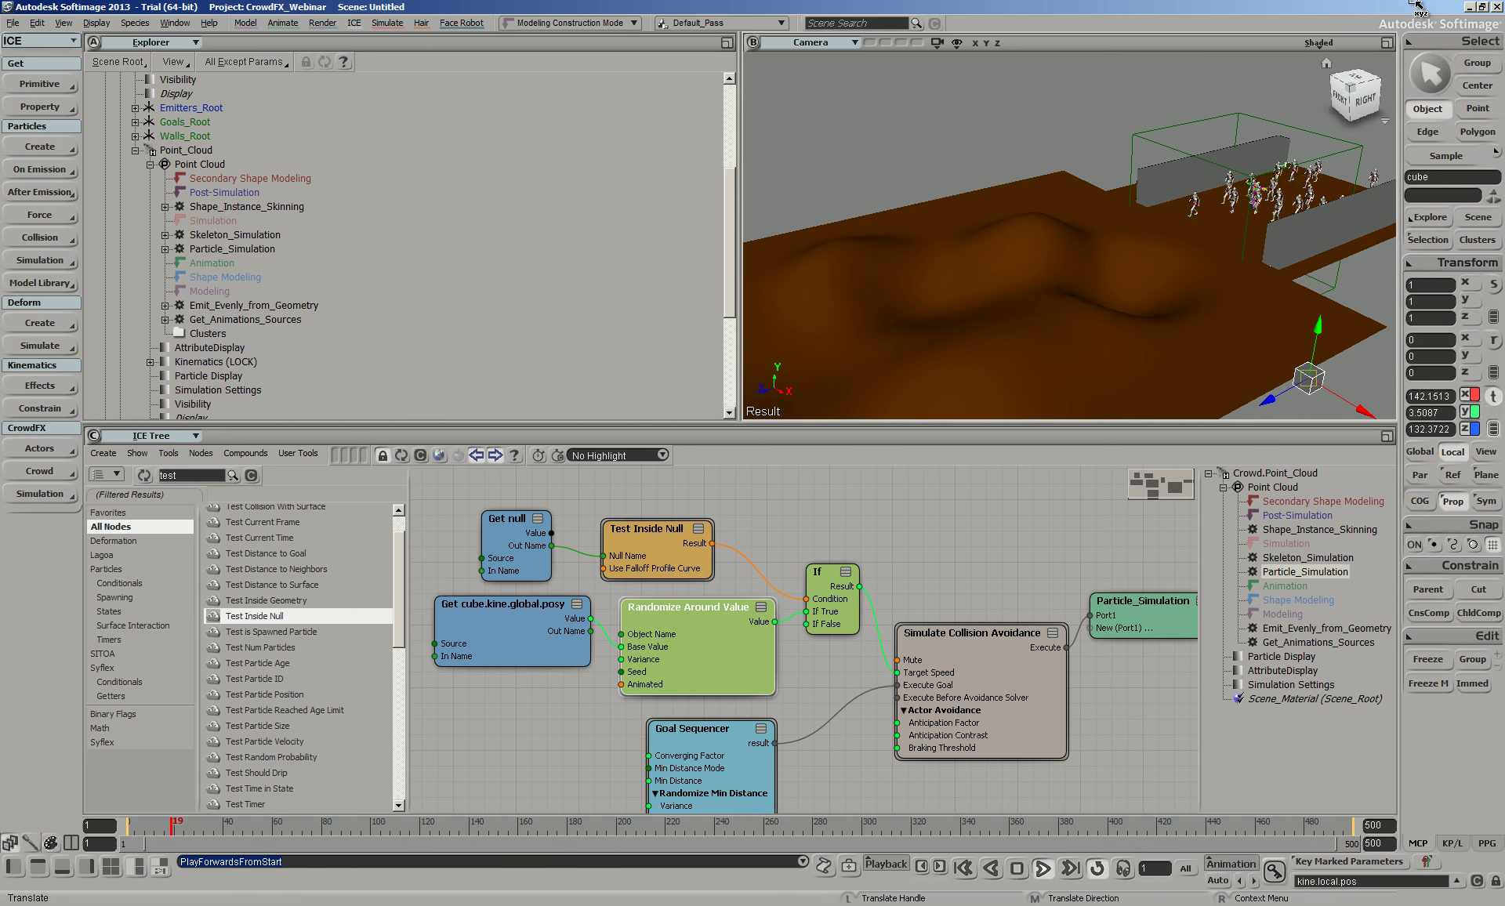
click(1387, 42)
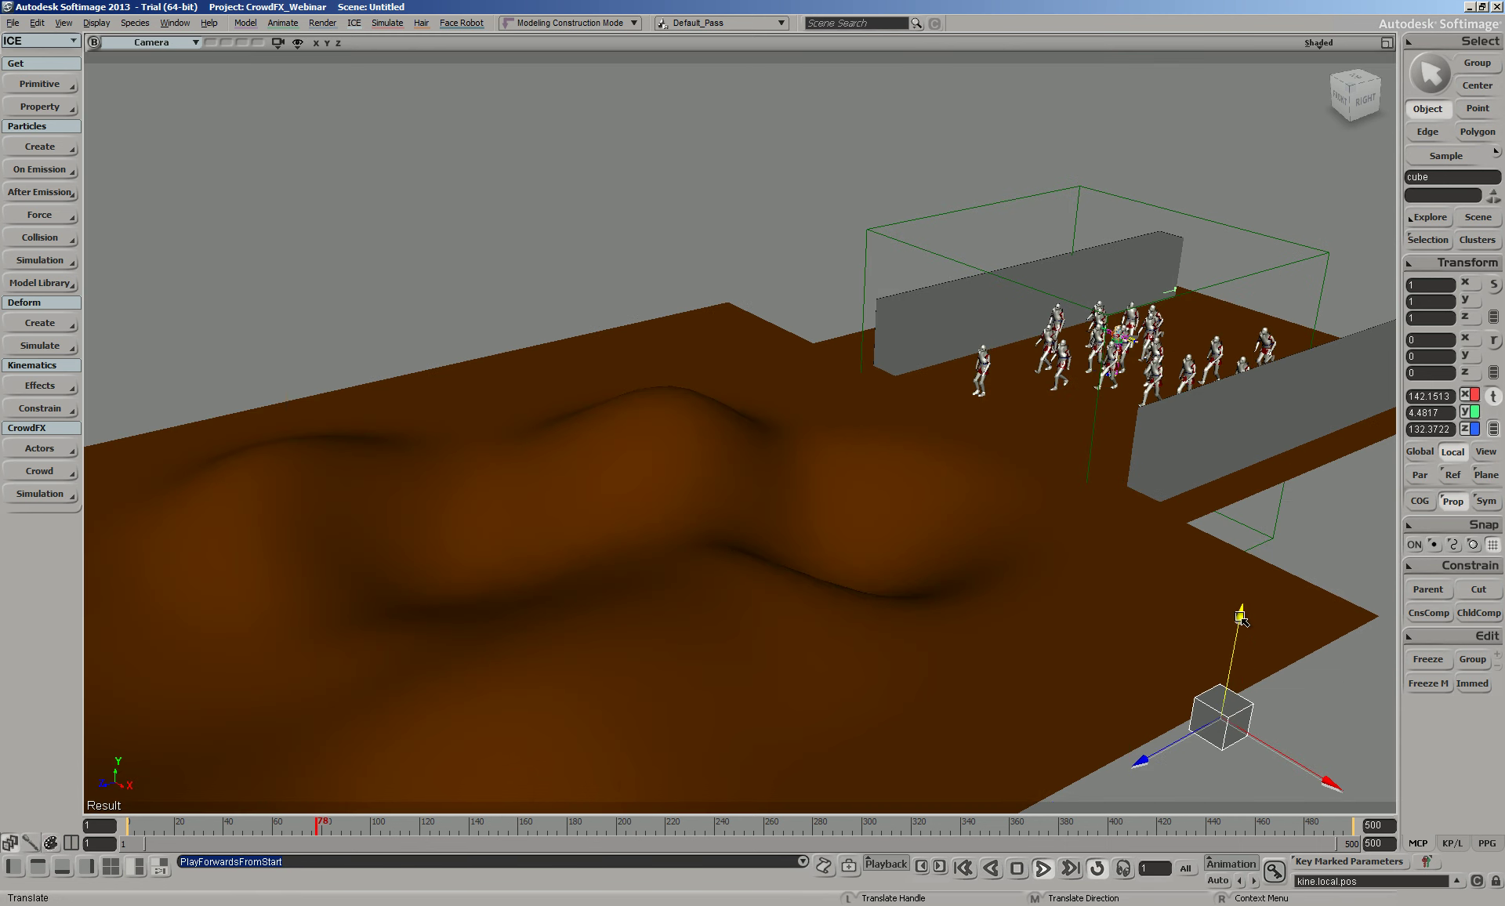
drag(1245, 602, 1251, 600)
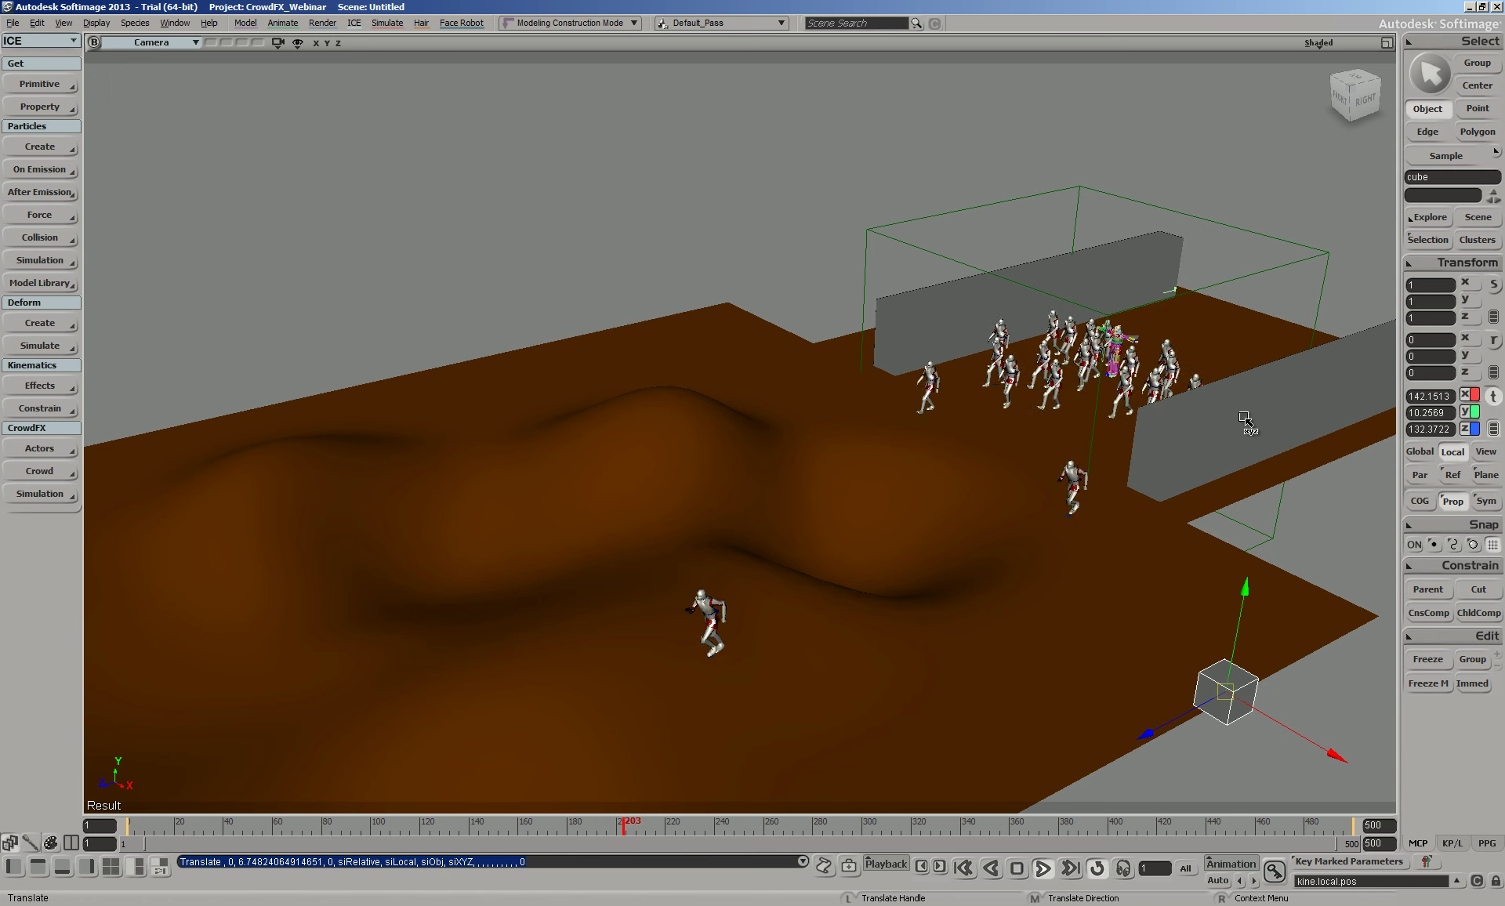
middle_drag(1202, 433, 1260, 288)
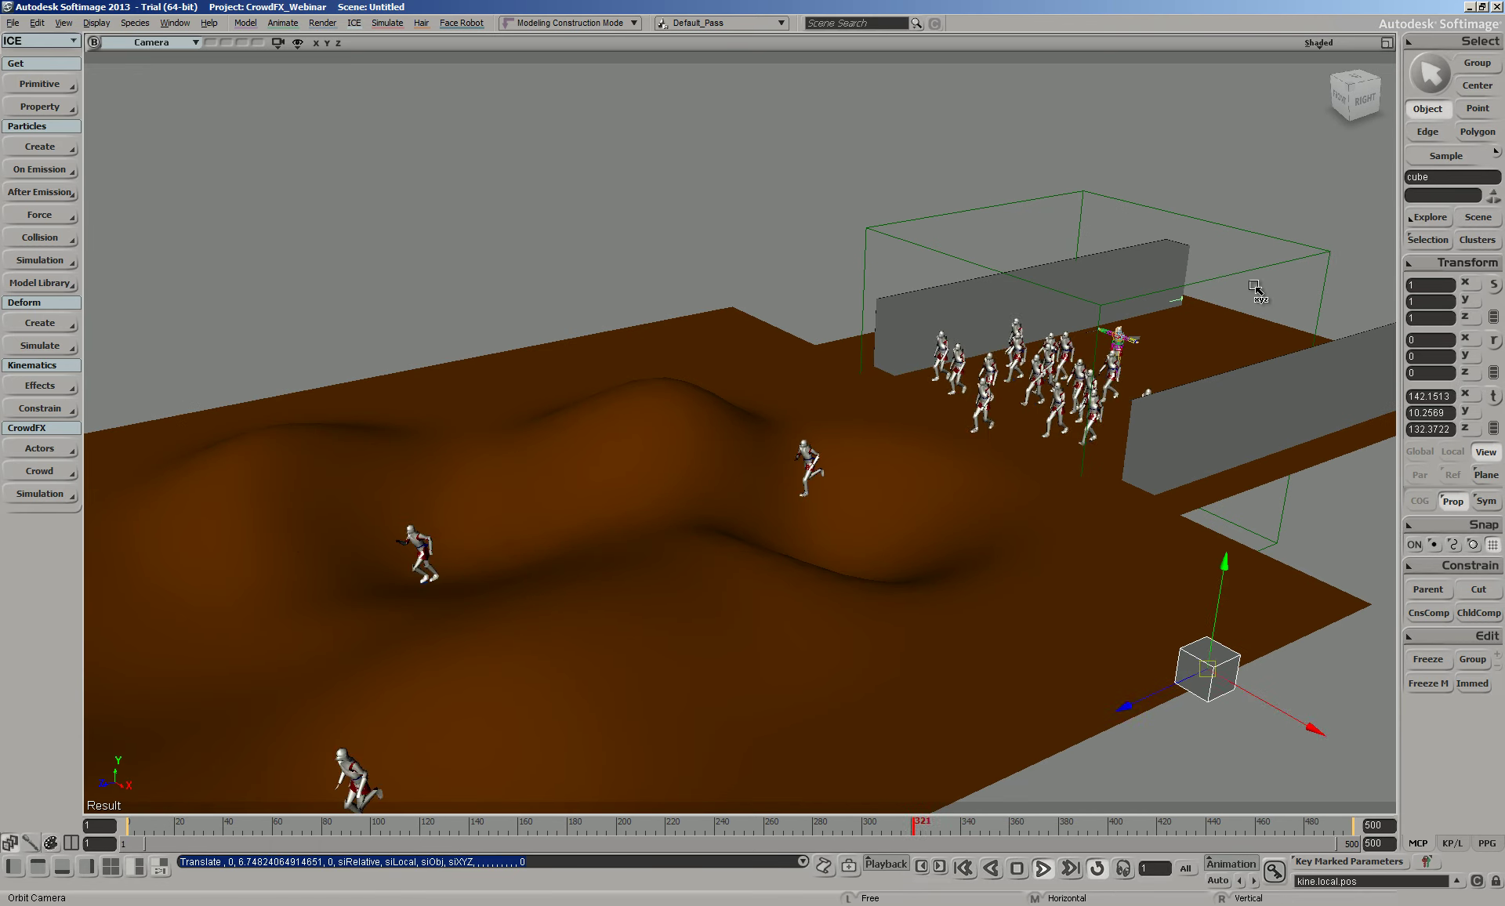
Scale the null uniformly to about 1.48 and replay the simulation from the start
click(1327, 269)
key(x)
drag(1299, 220, 1364, 220)
click(1043, 868)
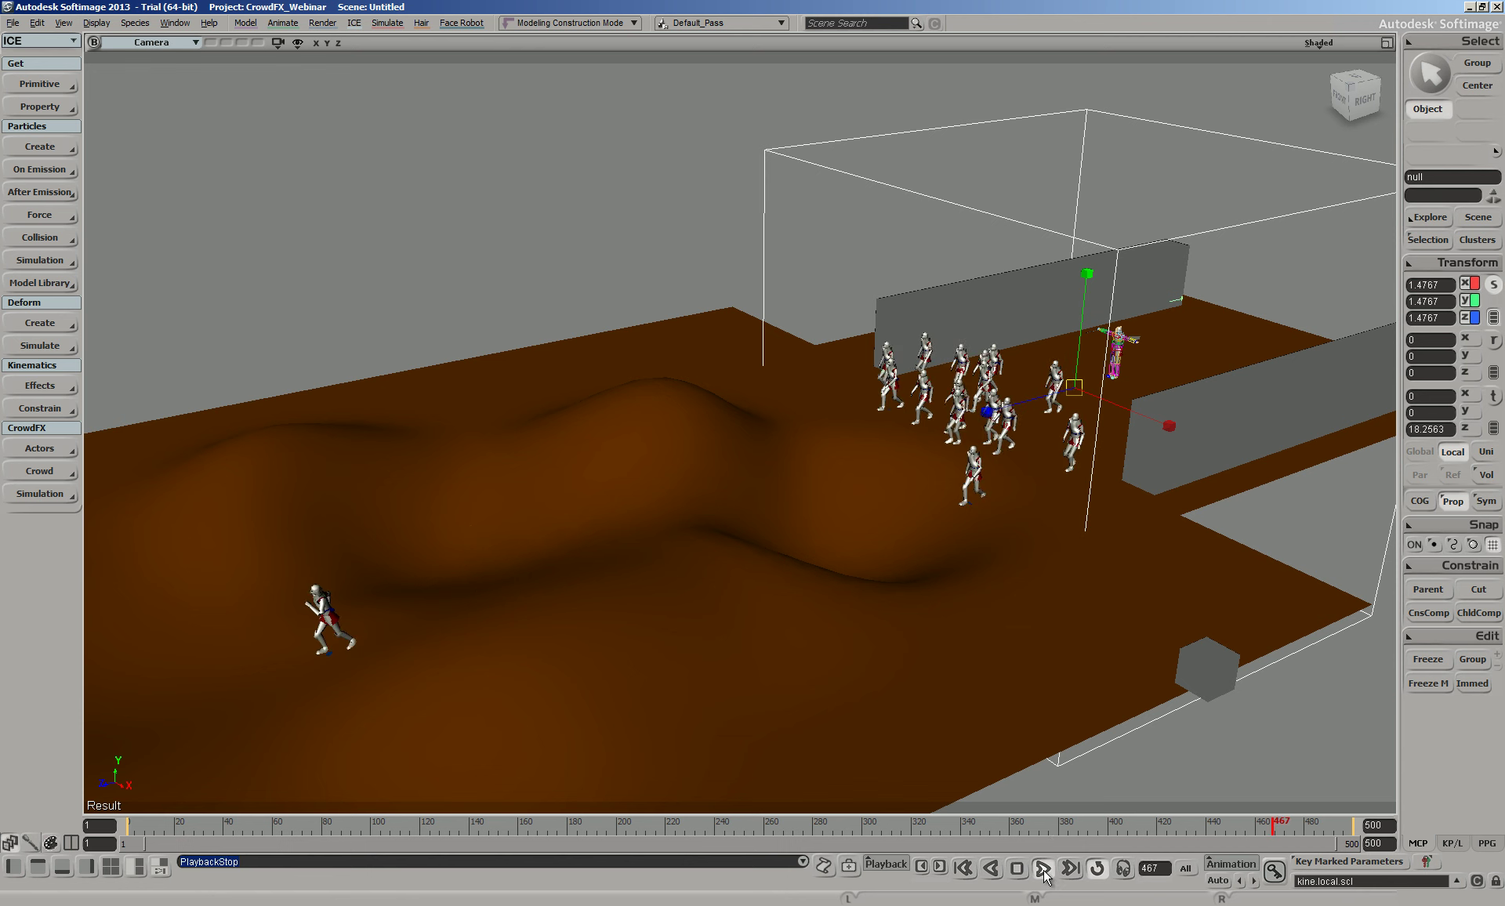
Raise the cube to about Y 16.9 to change the soldiers' target speed inside the null
click(1219, 670)
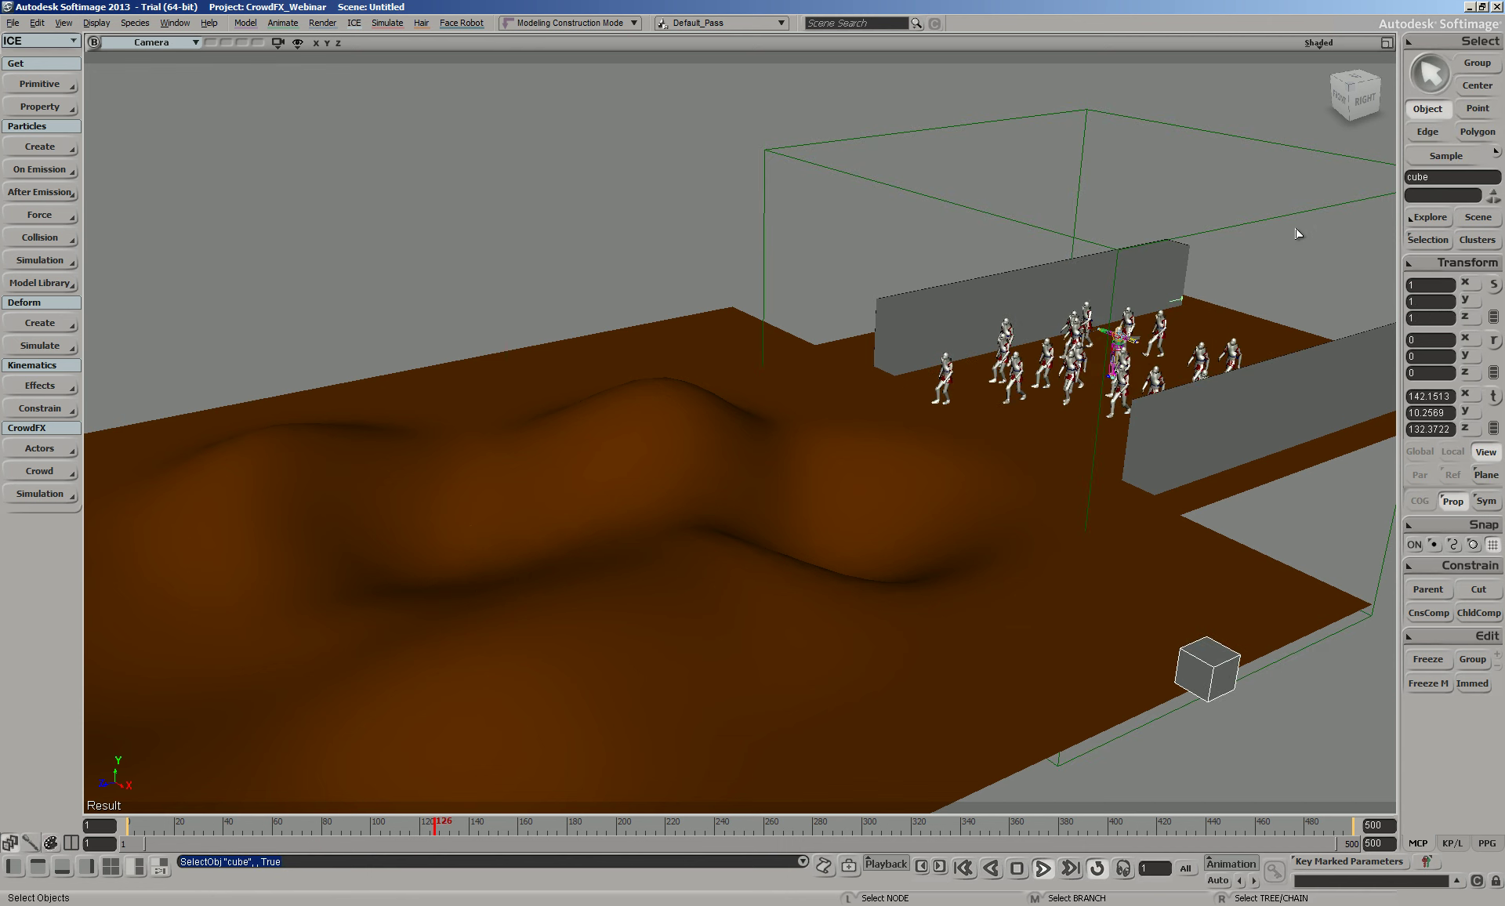
key(v)
drag(1227, 572, 1229, 540)
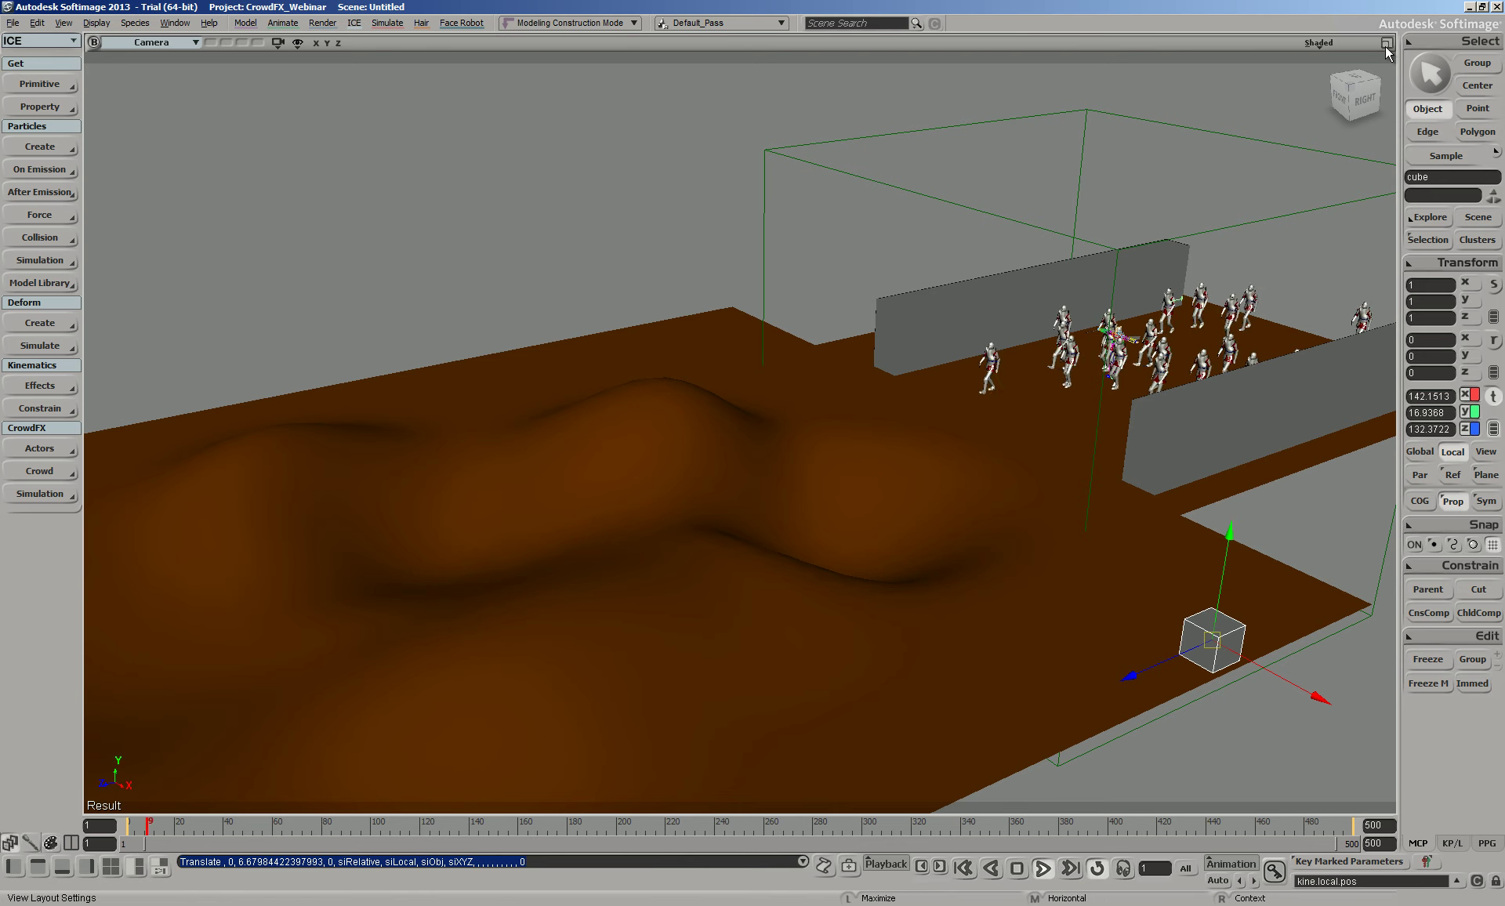
Save the scene, clear the selection, and replay the simulation with a closer view of the soldiers
key(F12)
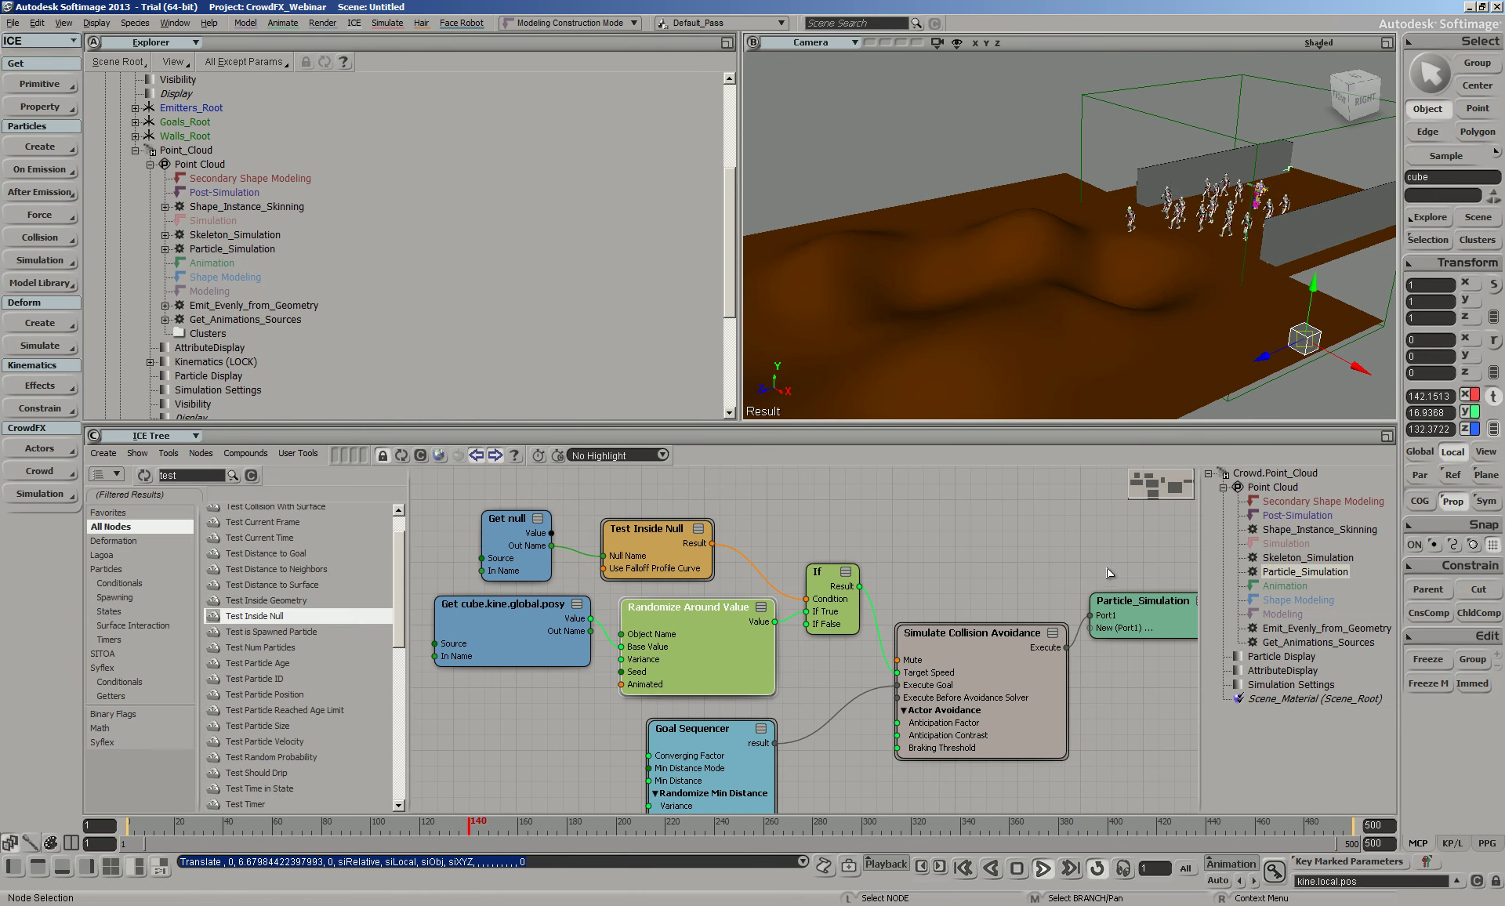
key(F12)
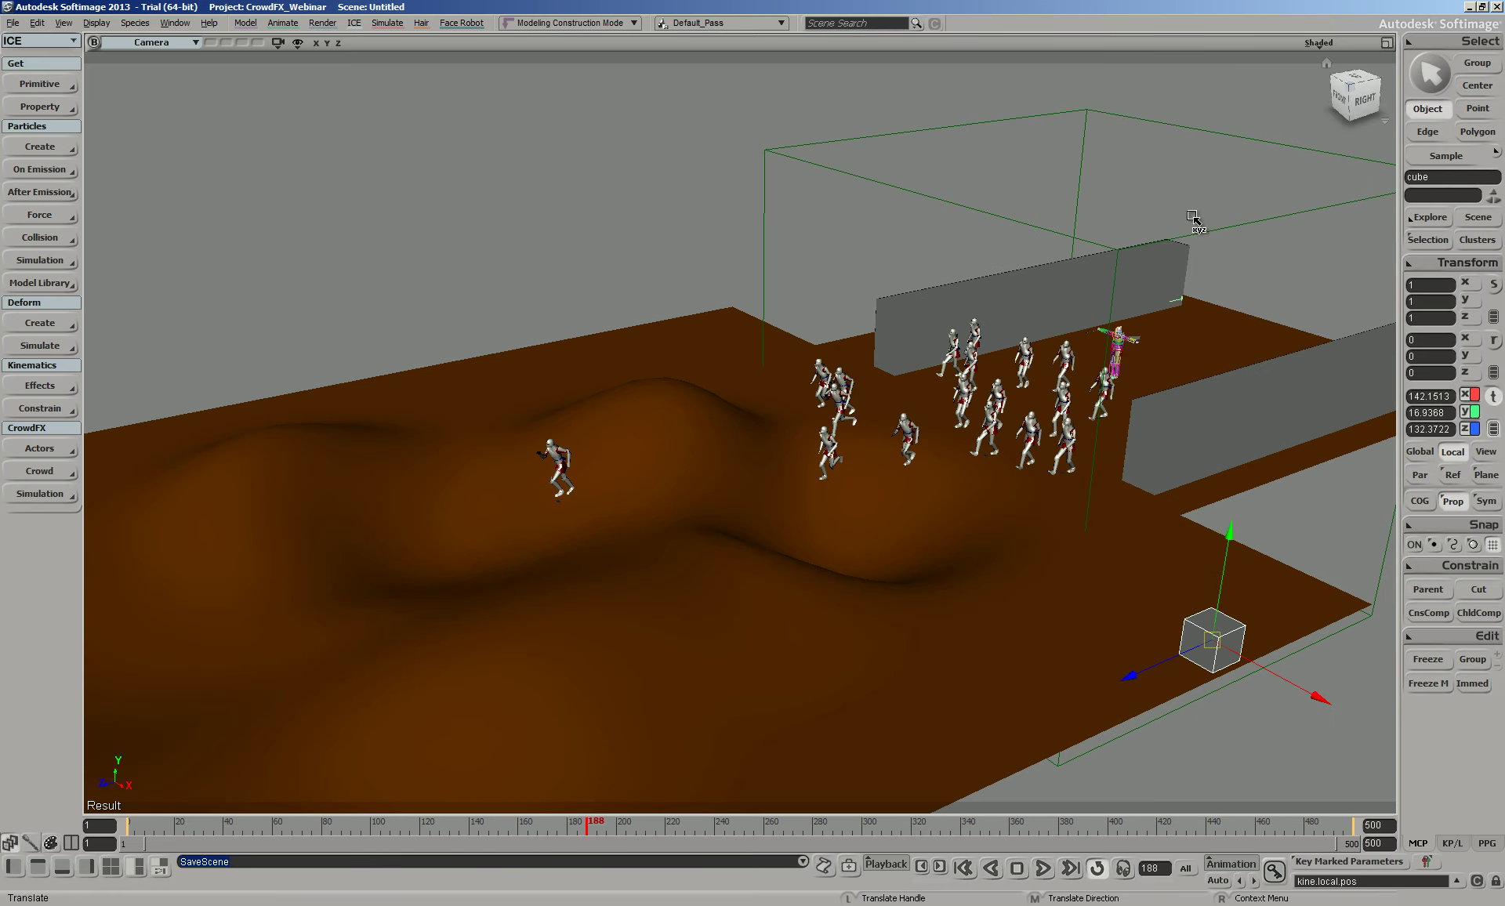
scroll(1121, 360, up, 3)
key(space)
click(615, 167)
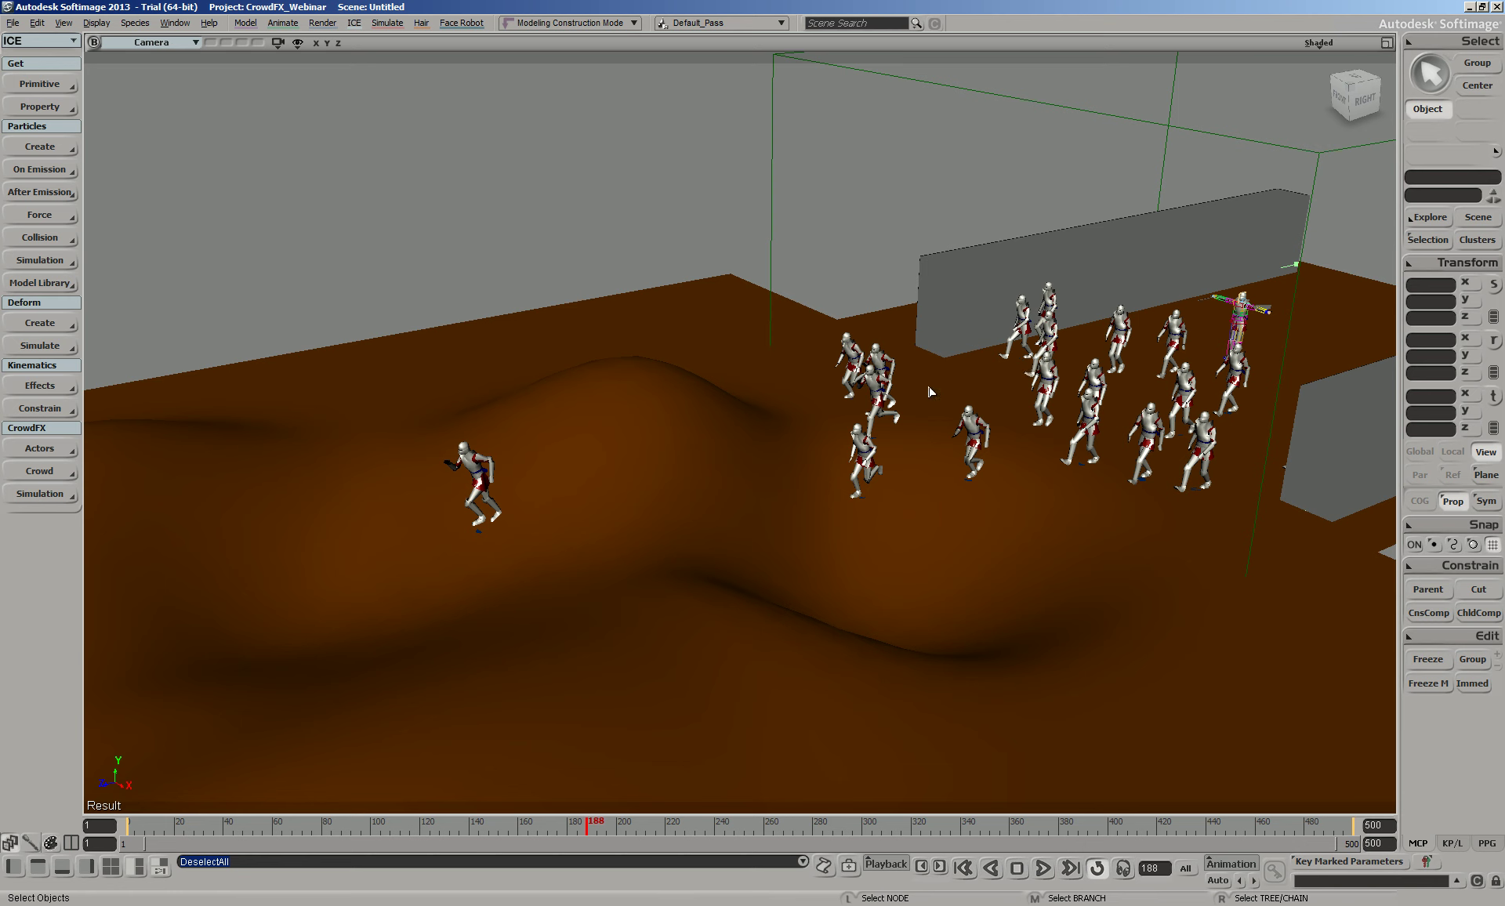
click(1042, 869)
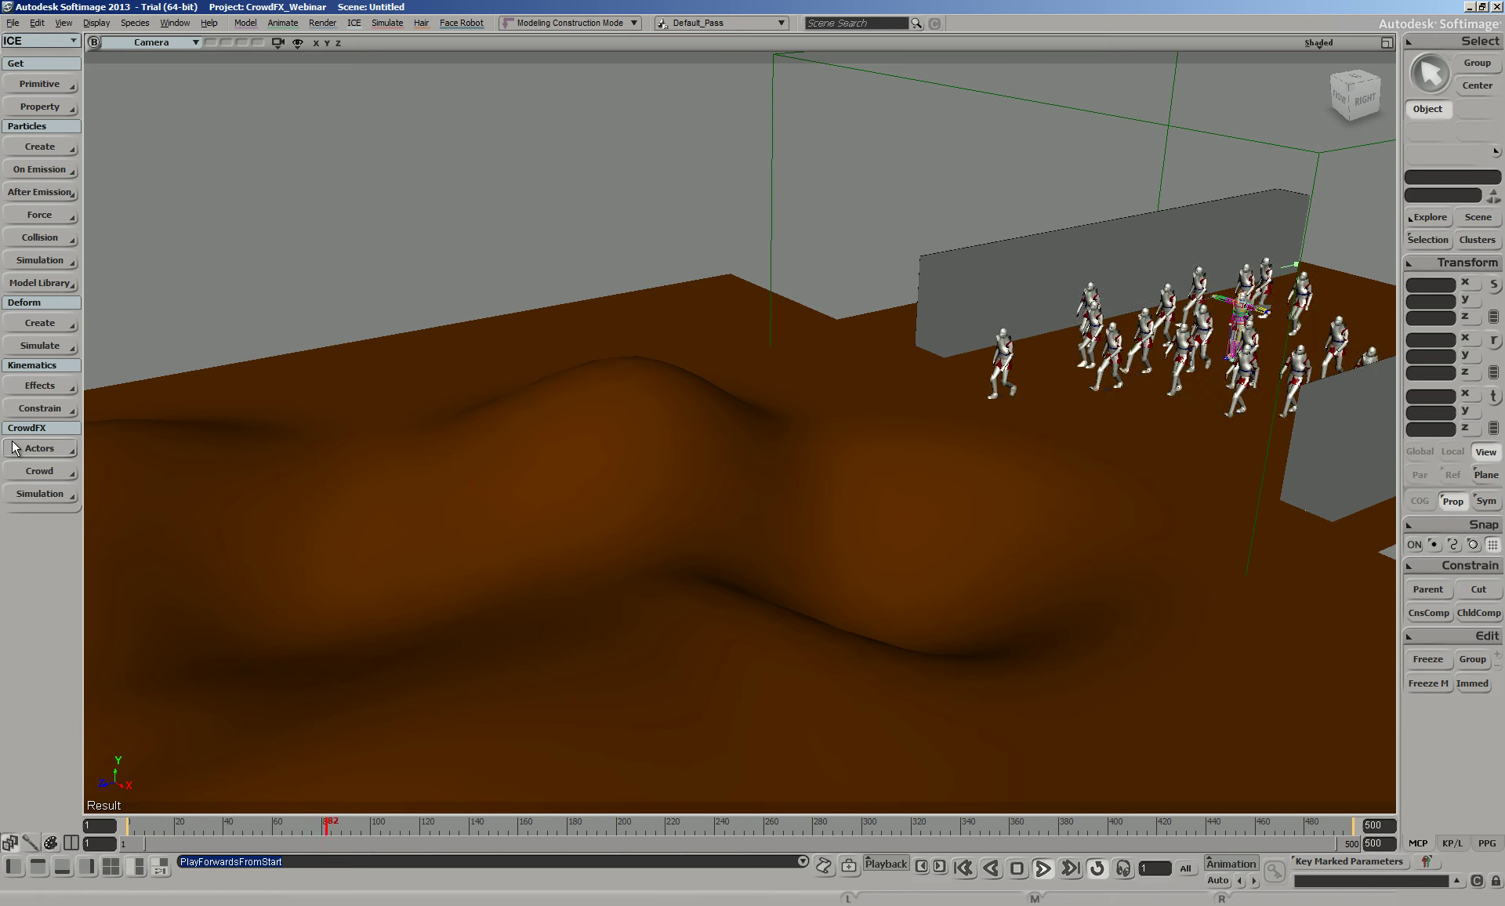
Import Knight_Blue.emdl as an additional actor source and collapse its CrowdFX property panel
click(39, 471)
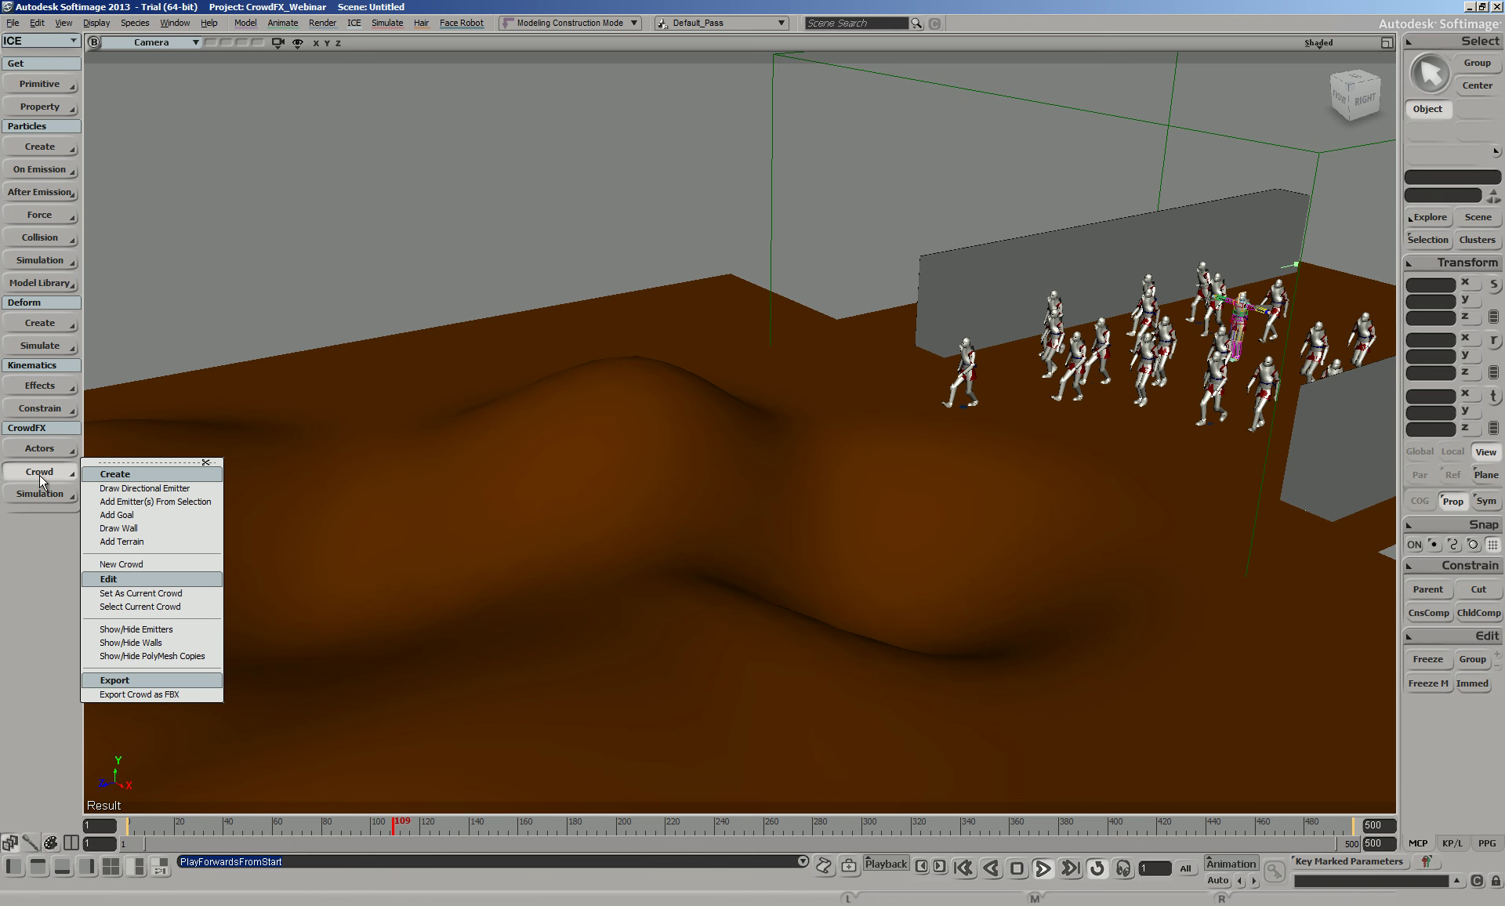
click(39, 449)
click(125, 466)
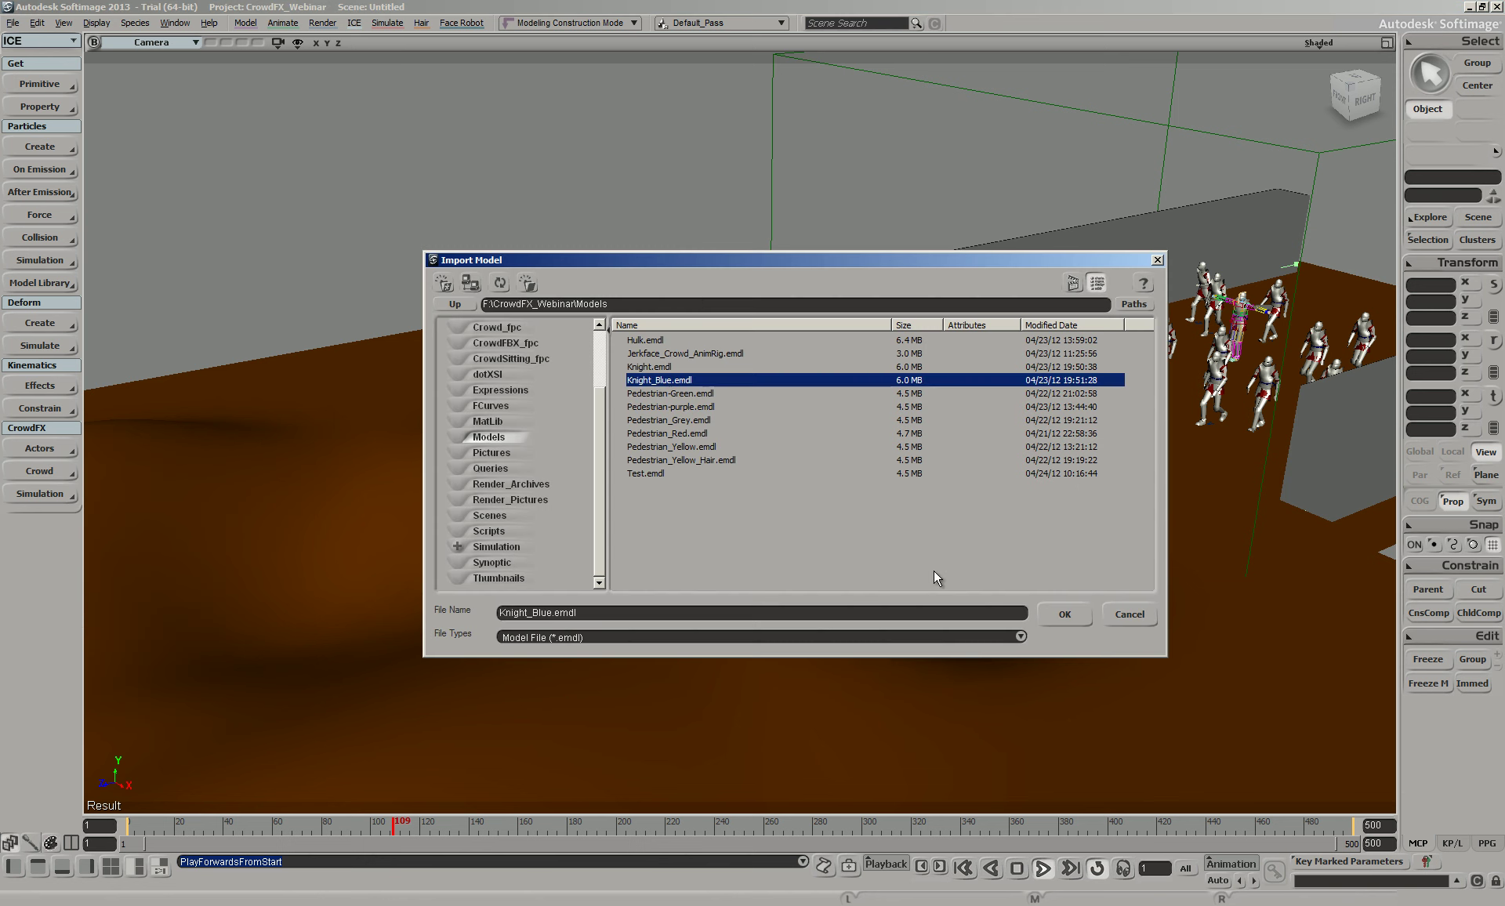
click(1065, 614)
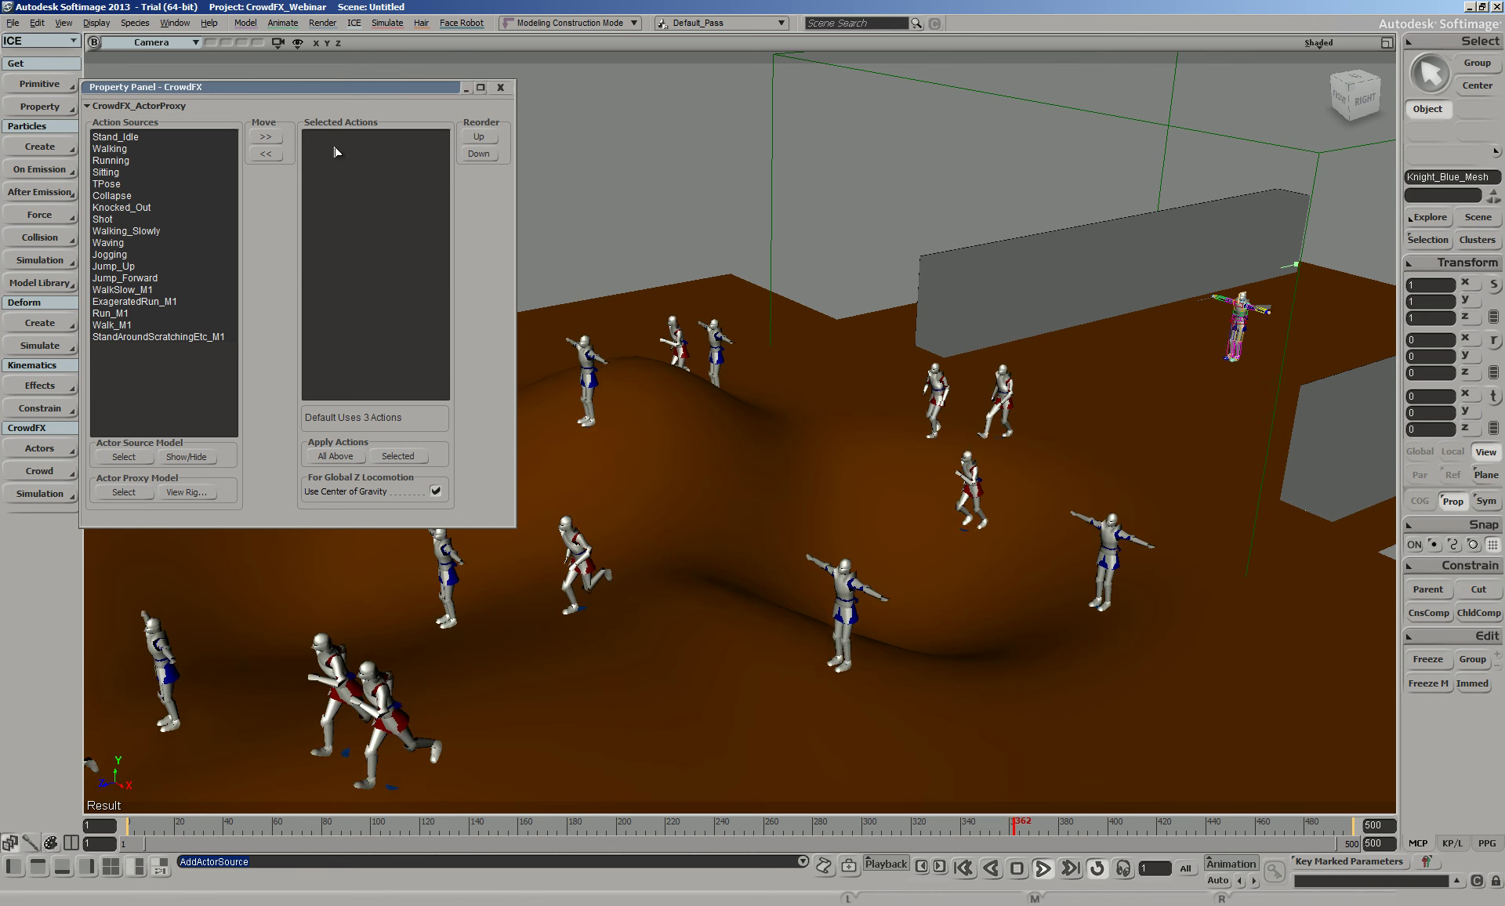
double_click(223, 83)
Enable Use Single Animation_Sources with Actor Proxy 0 as the source in the crowd's initial animation settings, and close them
click(47, 489)
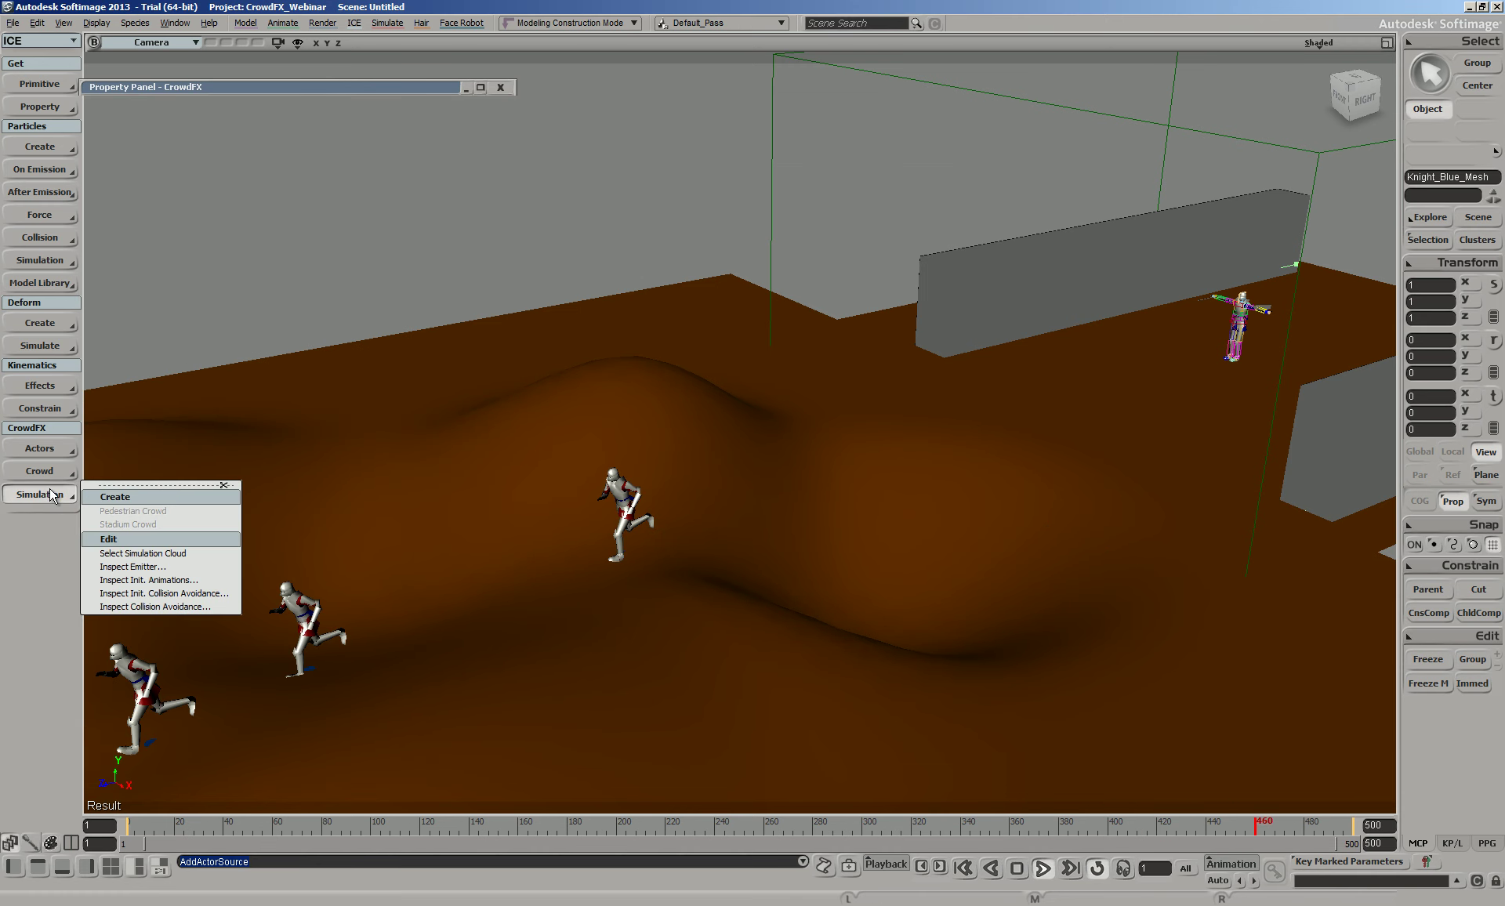
click(181, 580)
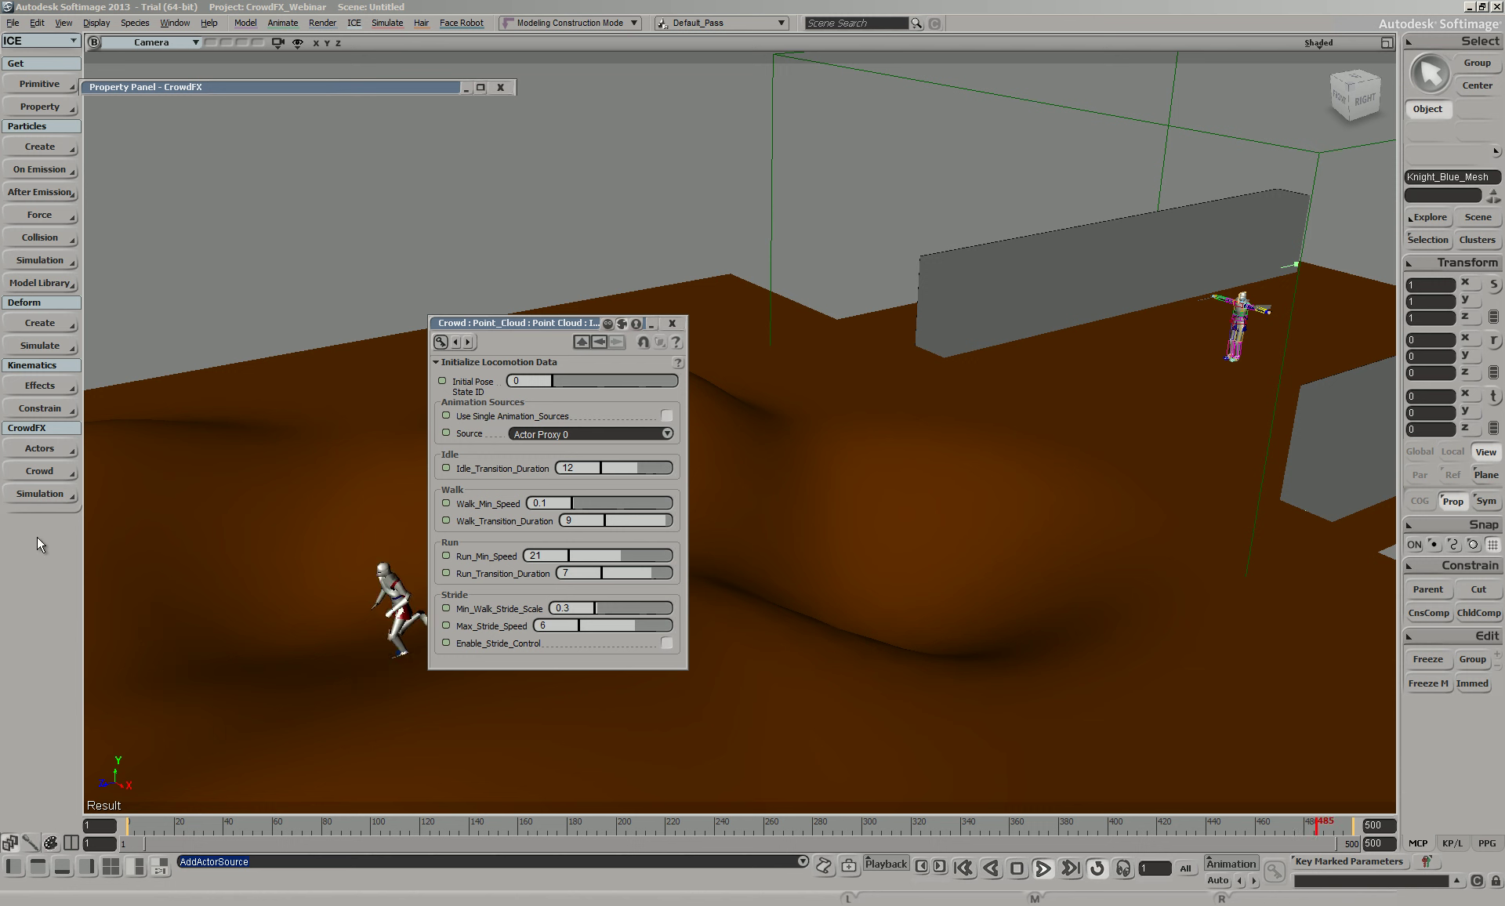
click(42, 494)
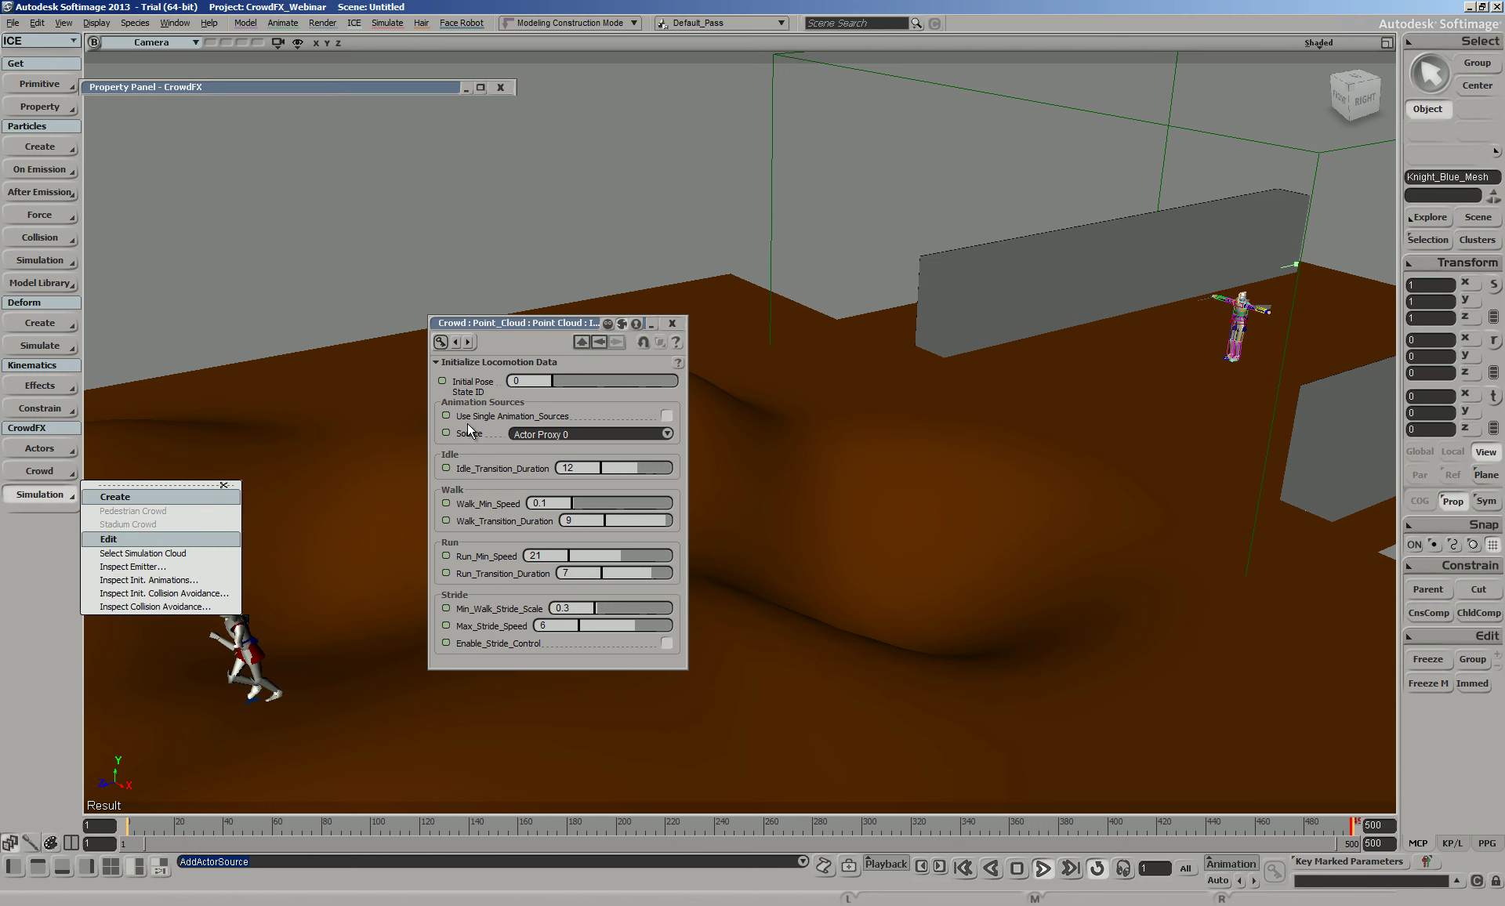
click(666, 416)
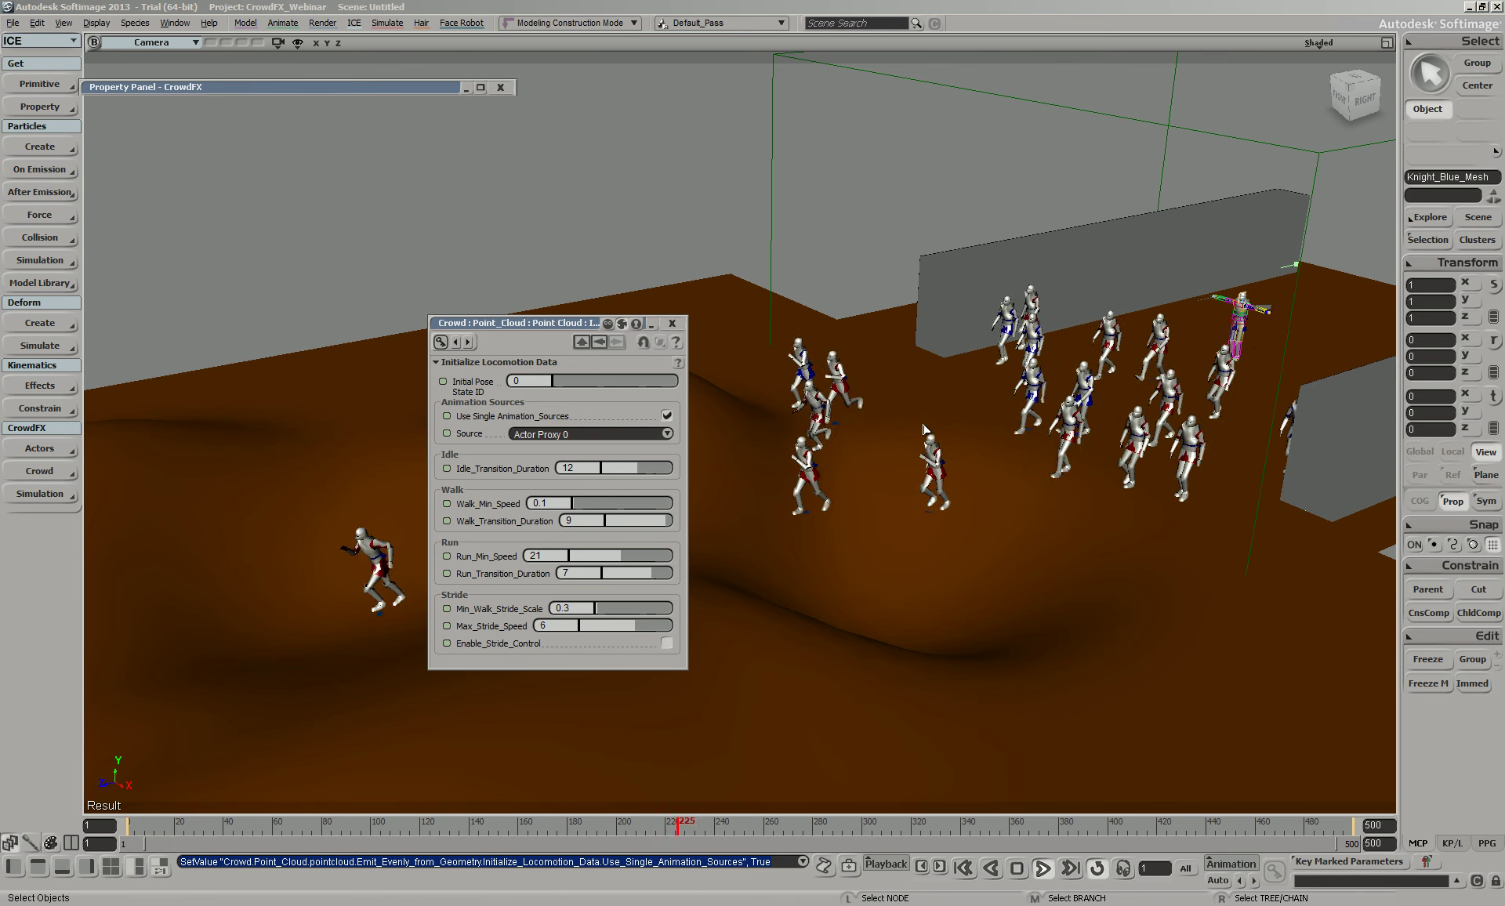
click(673, 323)
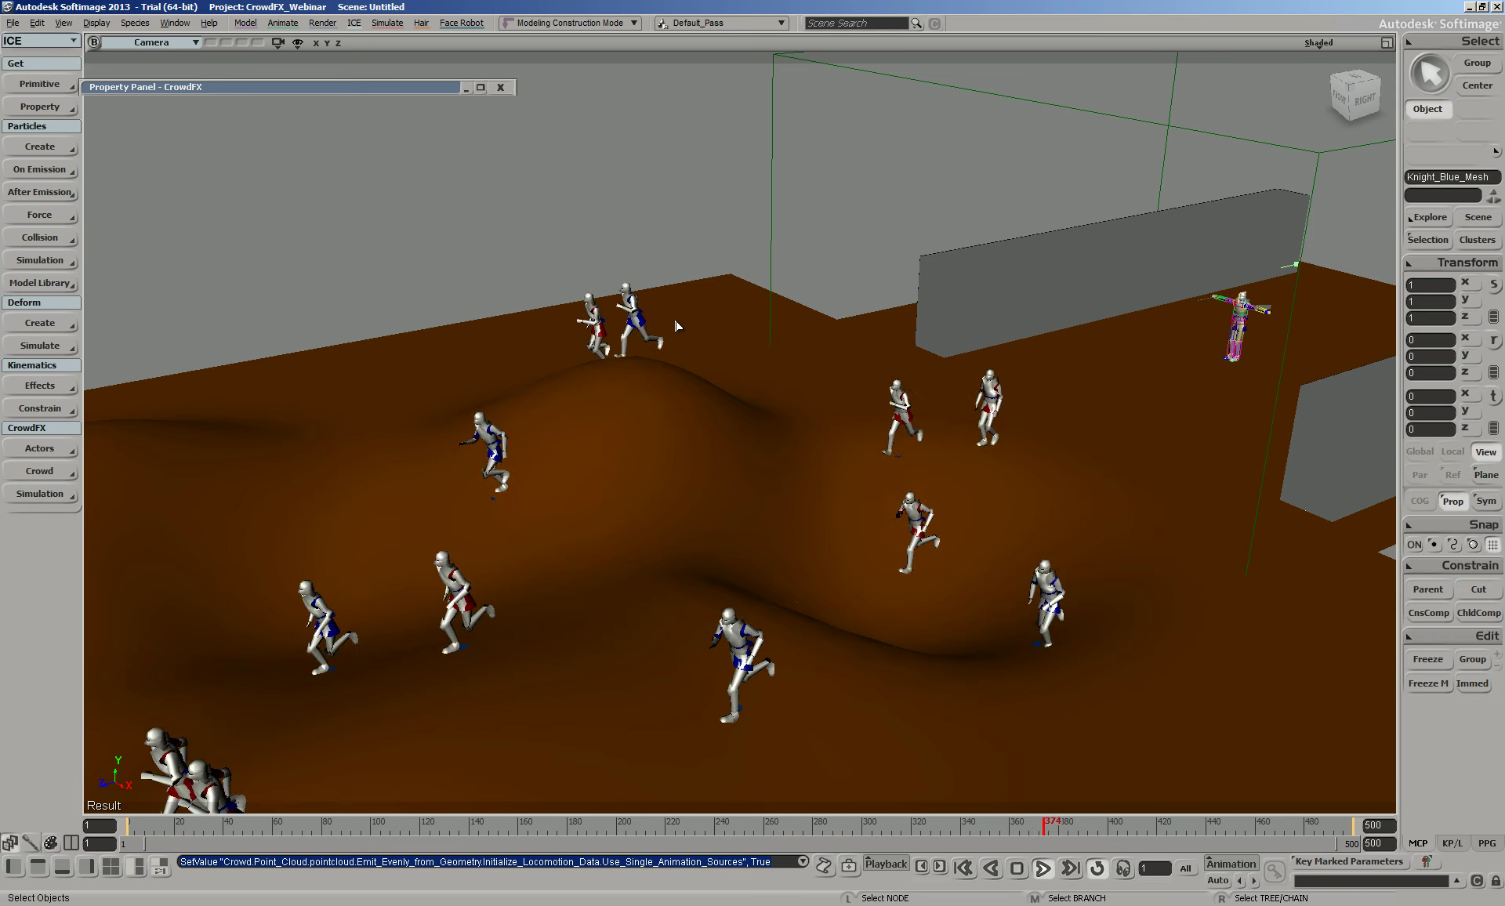
Import Jerkface_Crowd_AnimRig.emdl as another actor source, then replay the simulation from the start and stop it
click(39, 450)
click(141, 465)
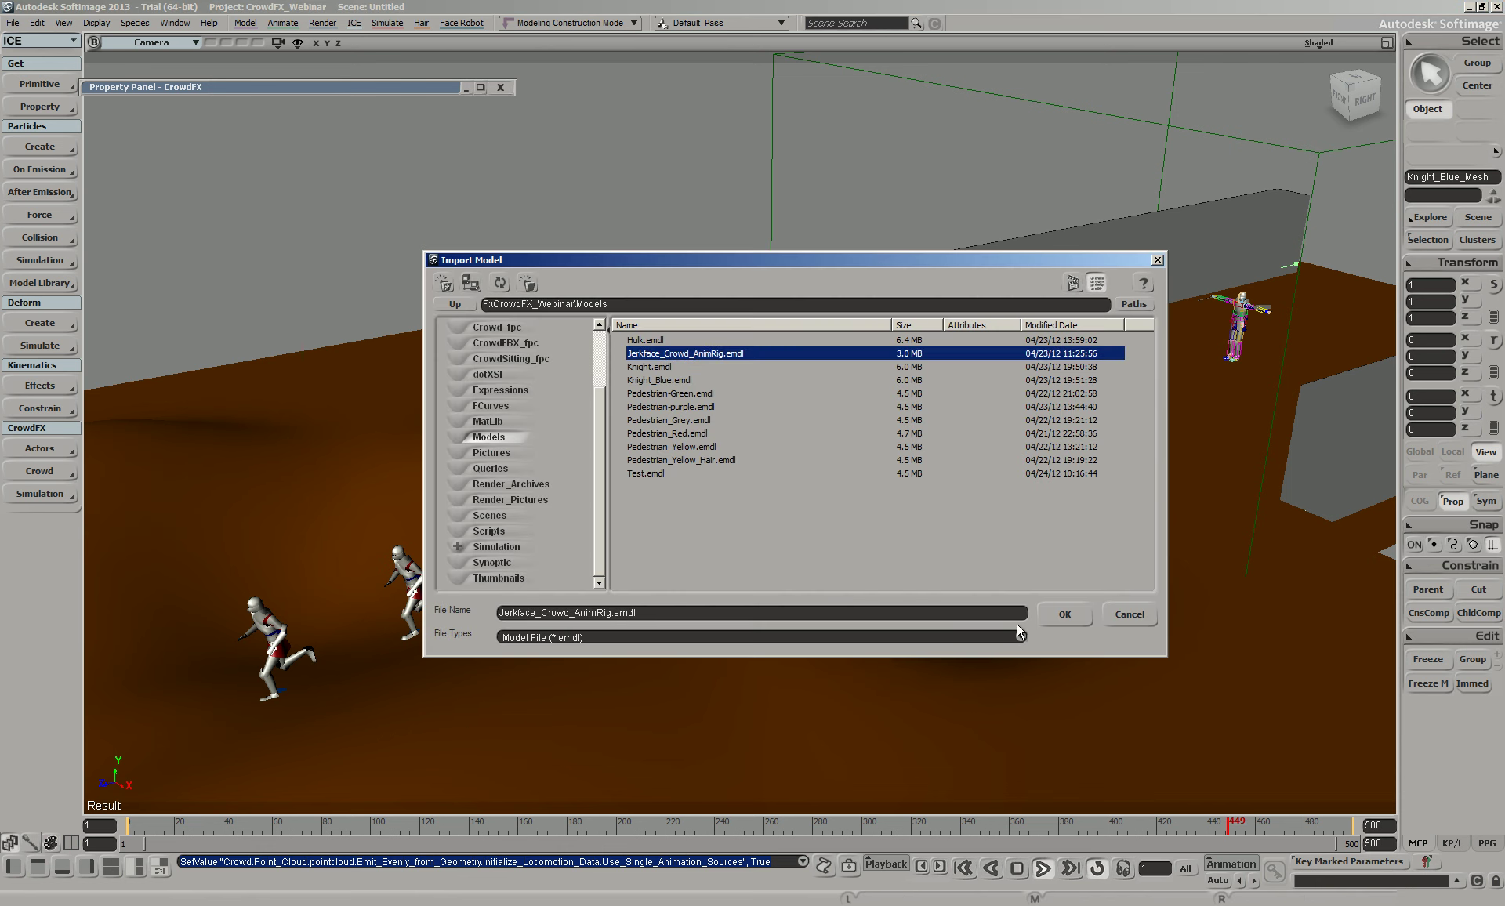
click(1065, 614)
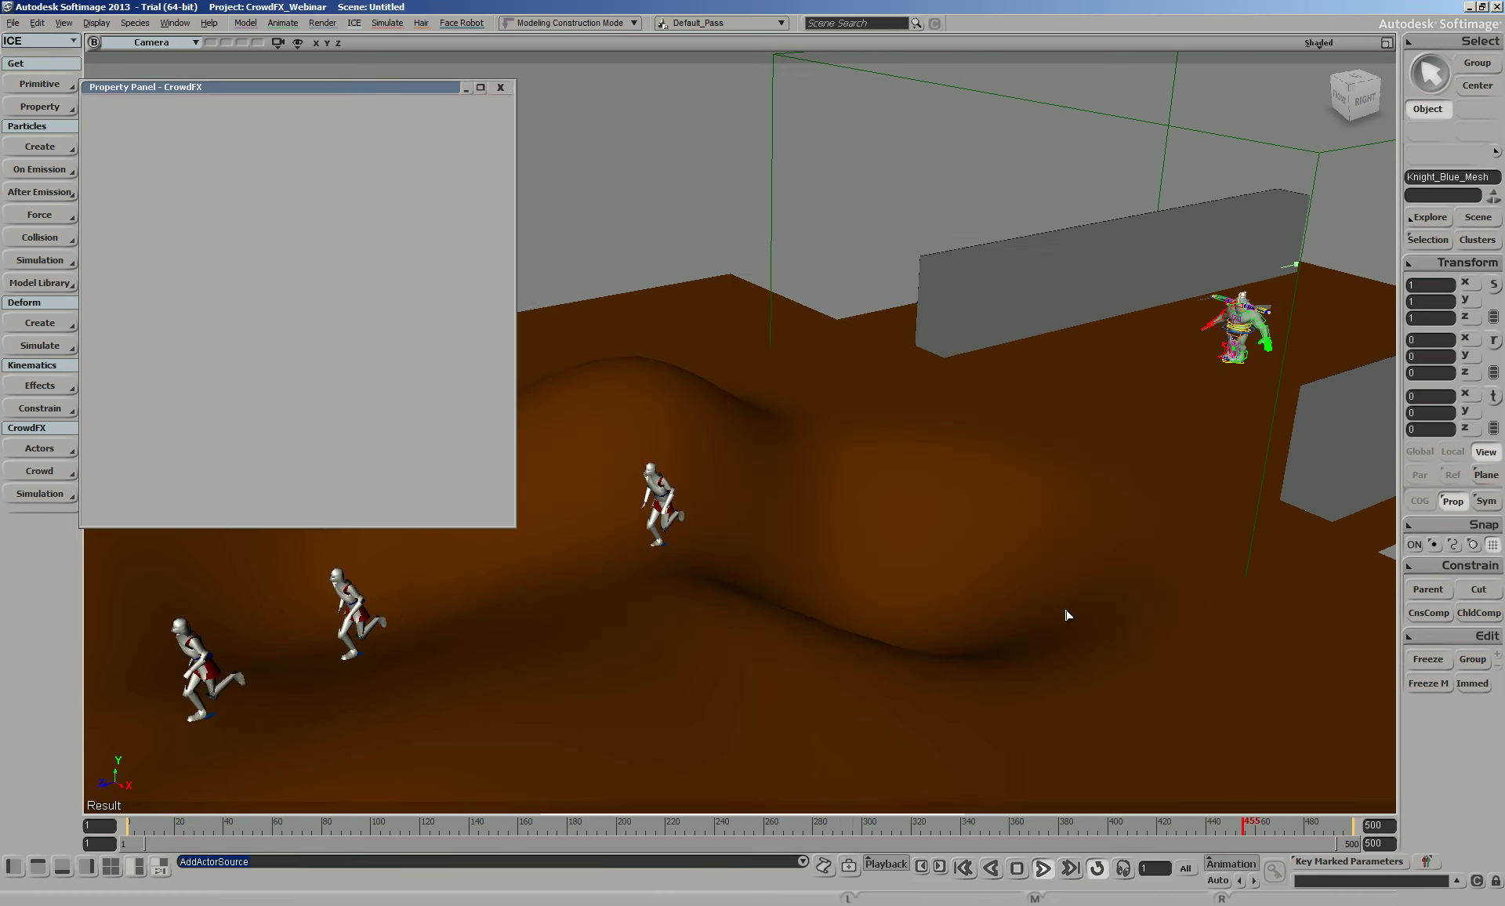
click(1039, 867)
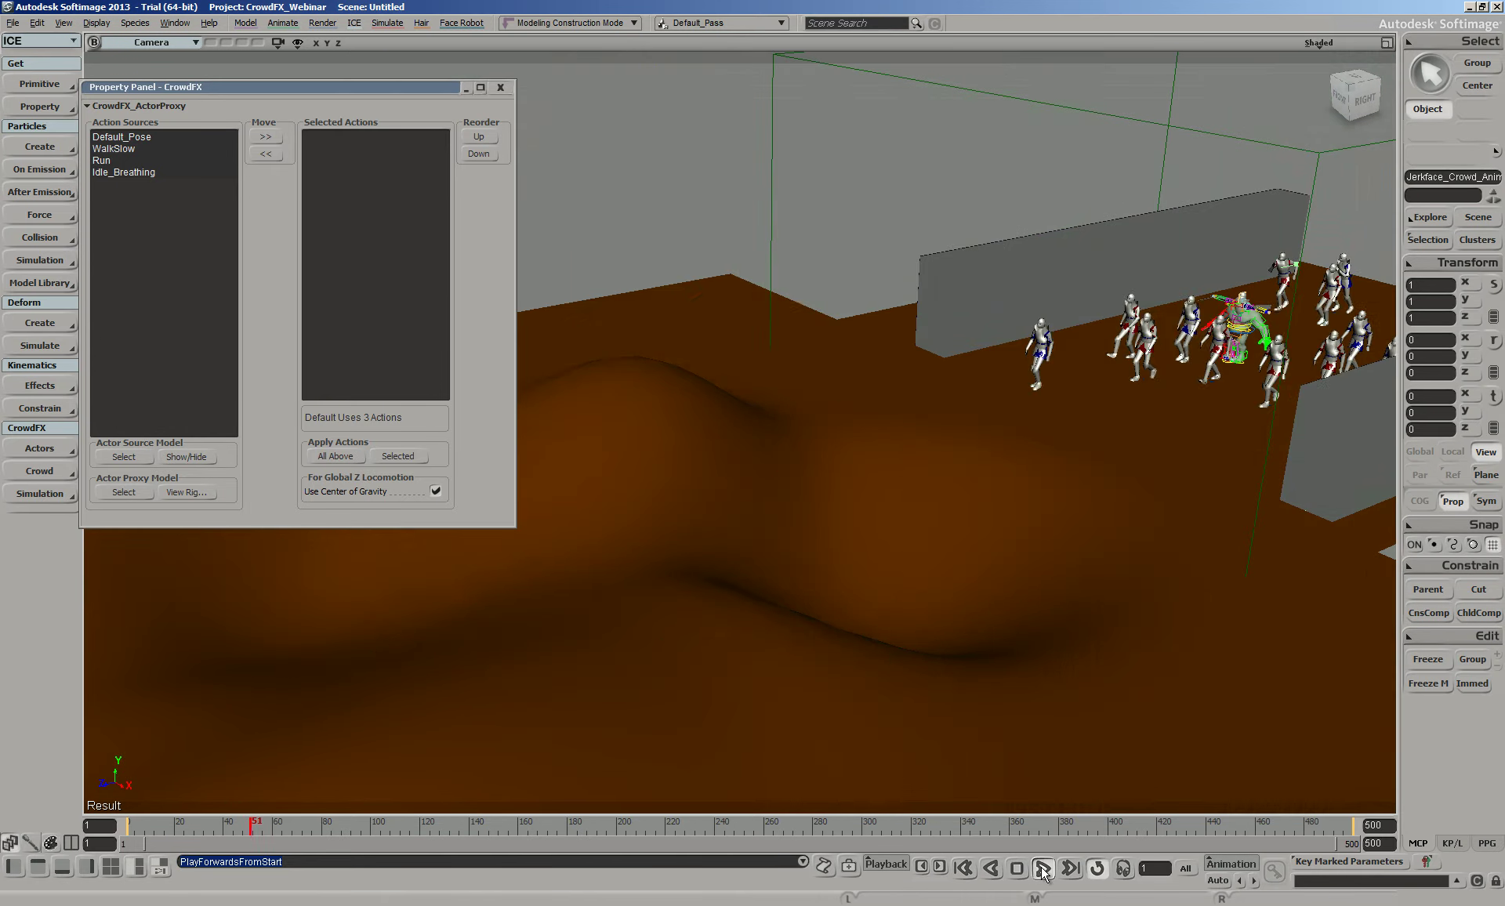
click(1041, 867)
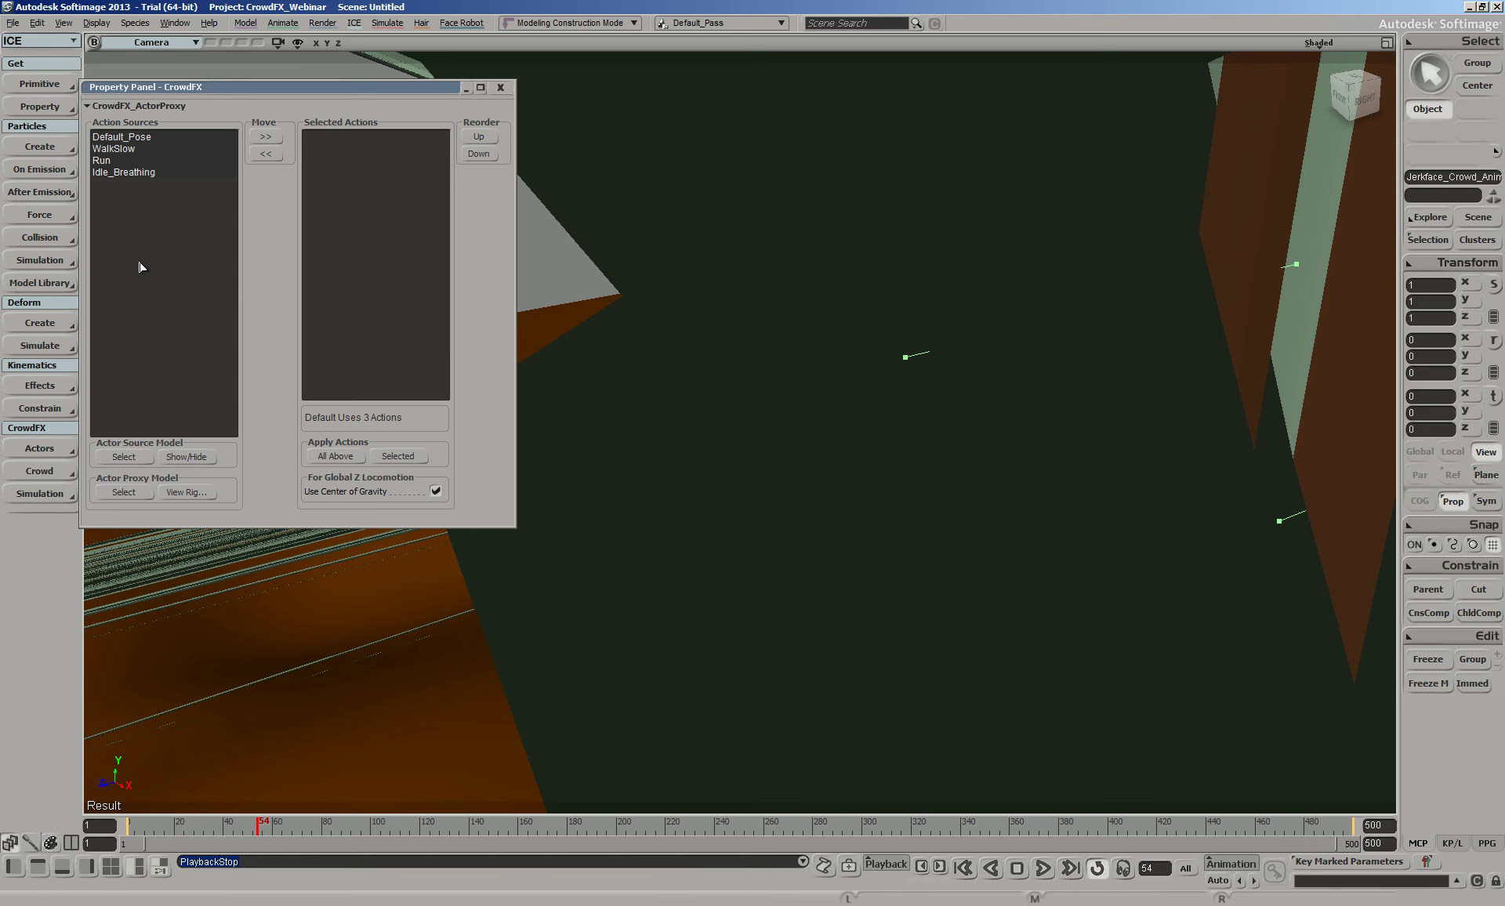
Assign Idle_Breathing, WalkSlow and Run as the Jerkface actor's actions, collapse its property panel, and replay the simulation
click(123, 149)
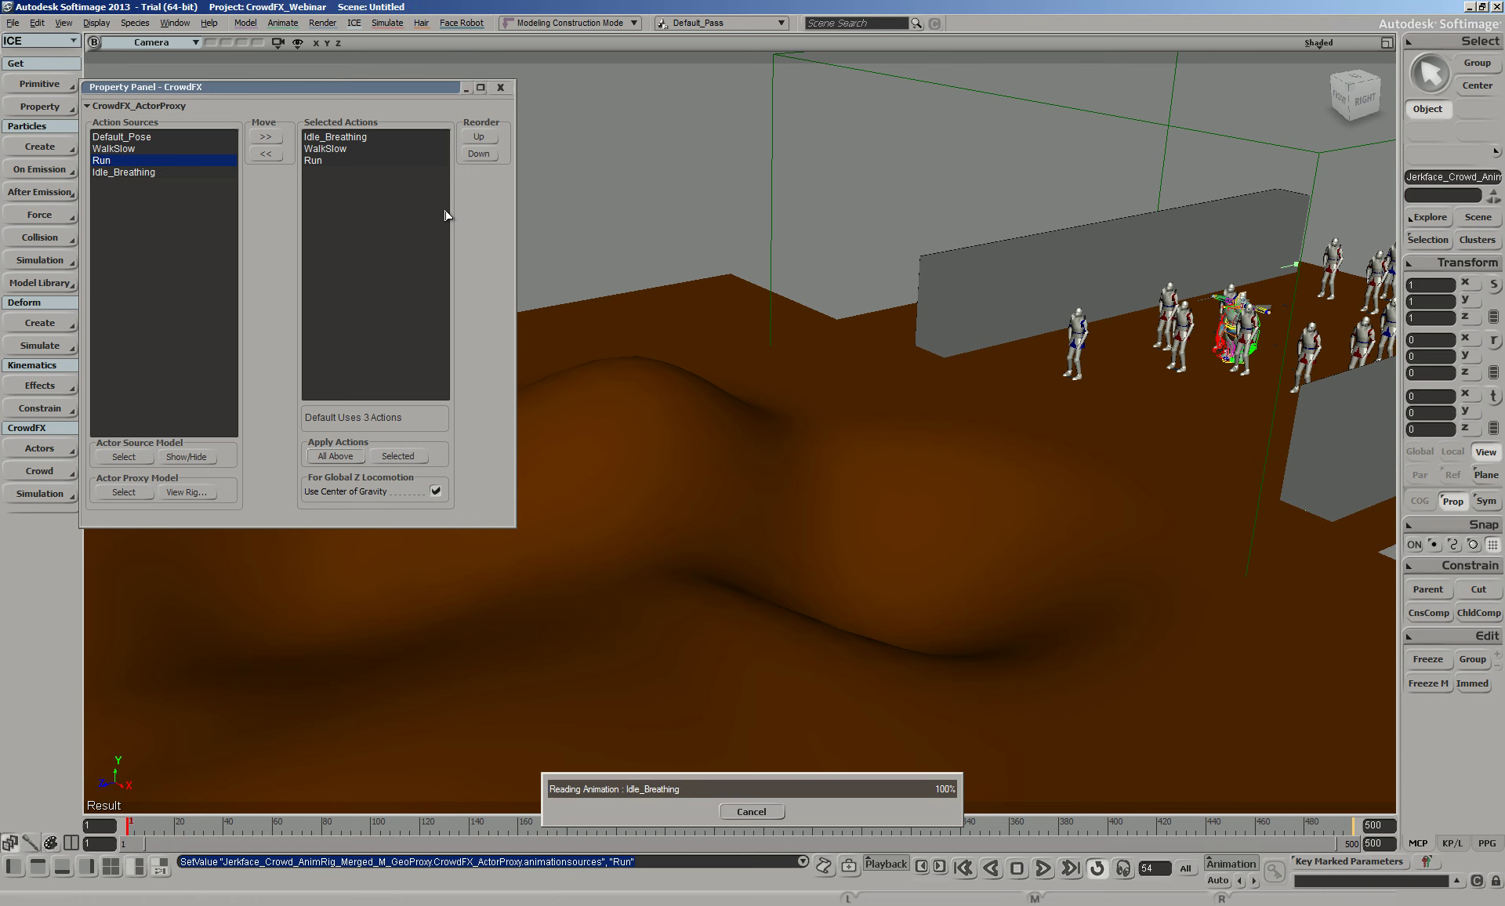
click(498, 87)
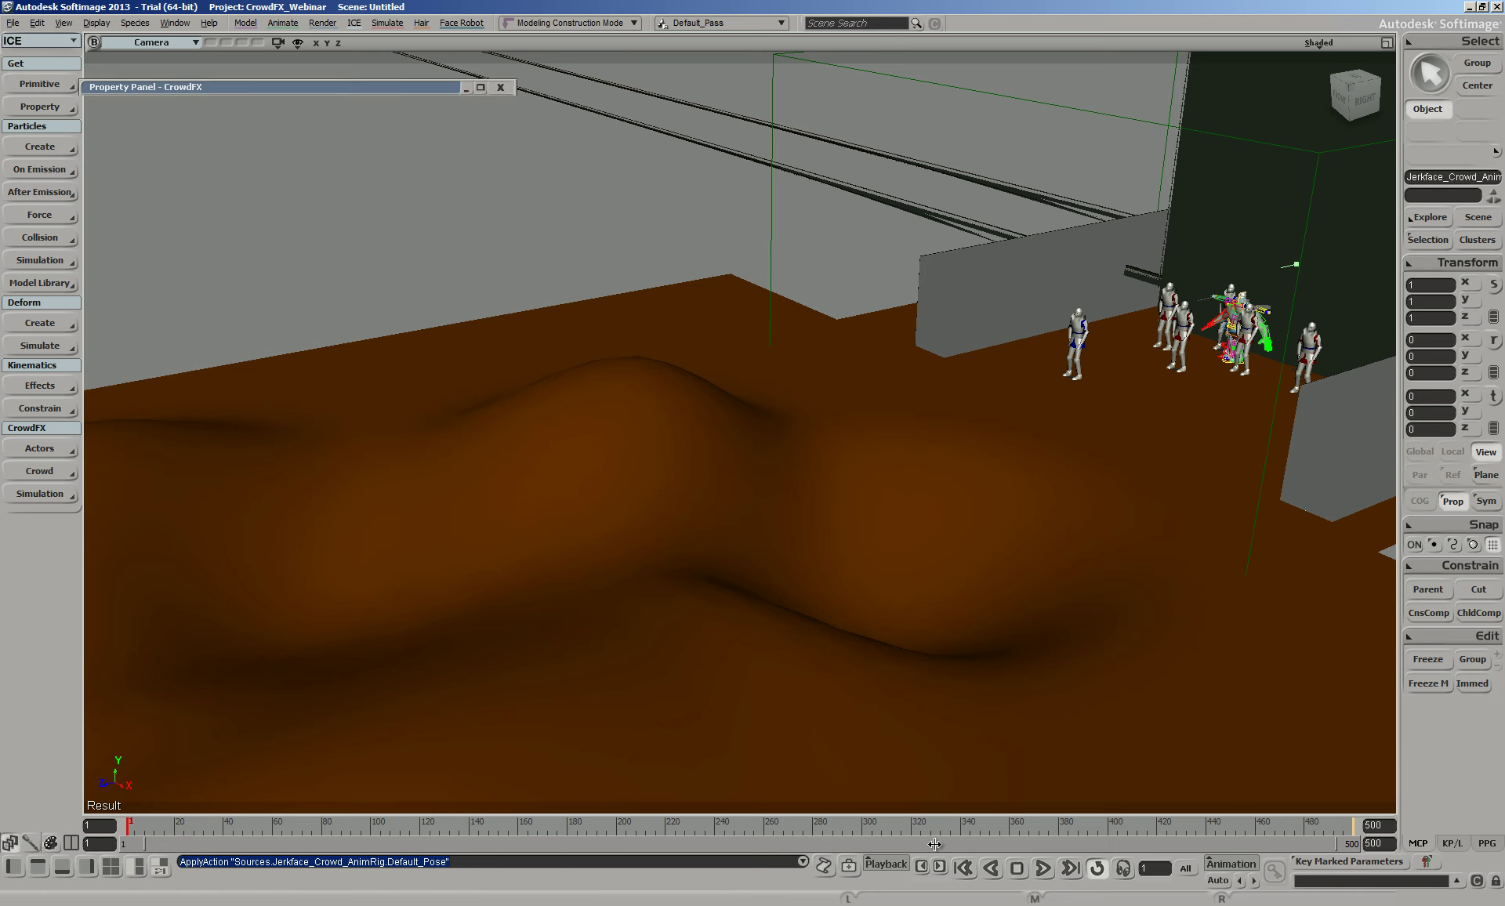
click(1049, 869)
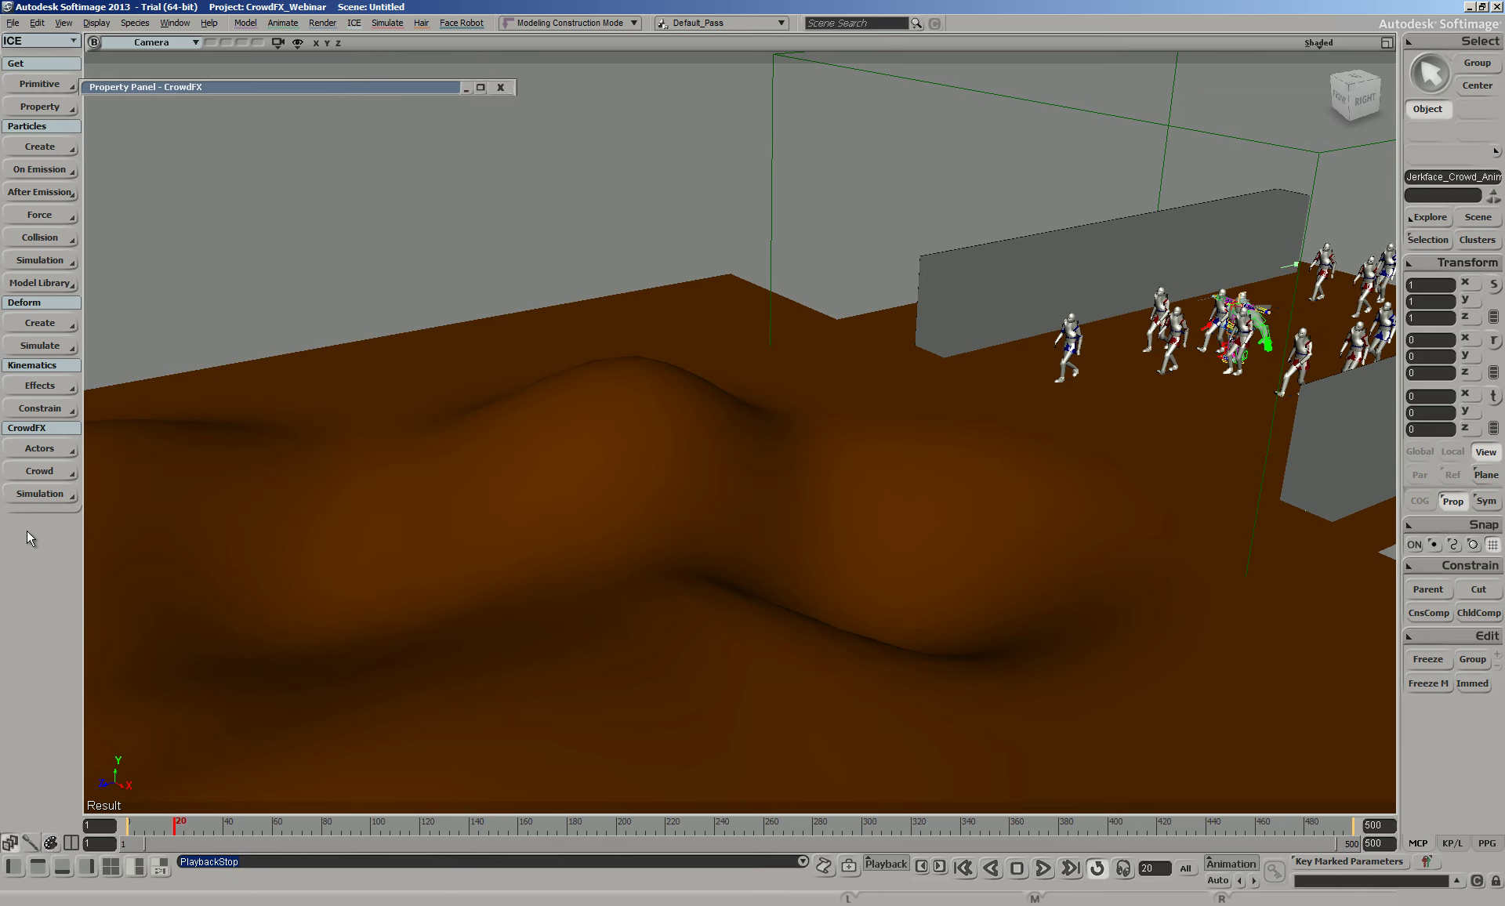
Disable Use Single Animation_Sources in the crowd's initial animation settings, collapse that panel, and replay the simulation from the start
click(39, 494)
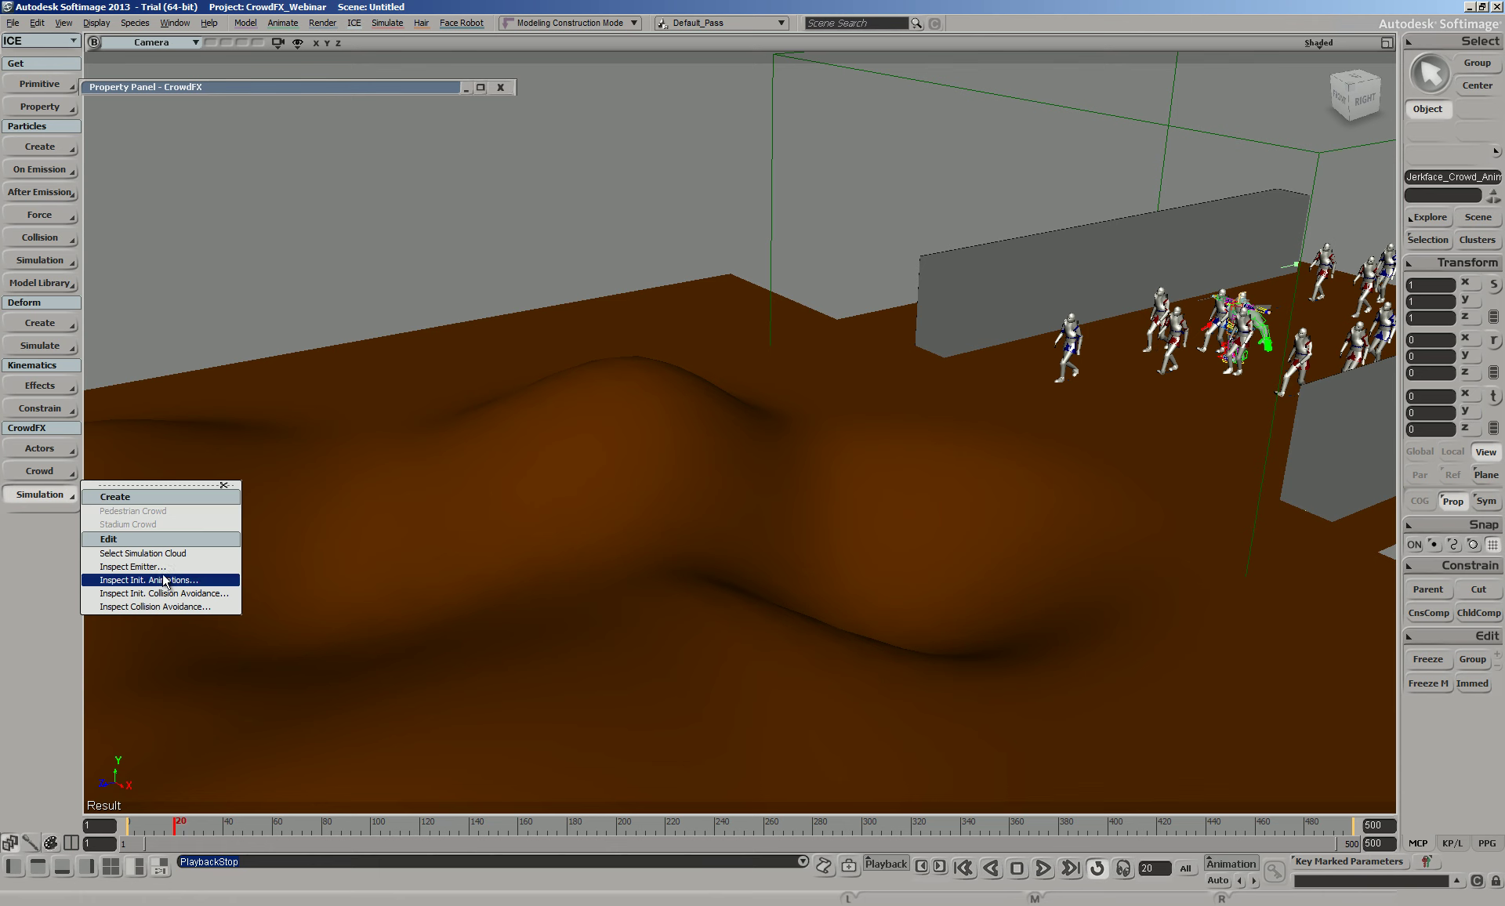
click(166, 581)
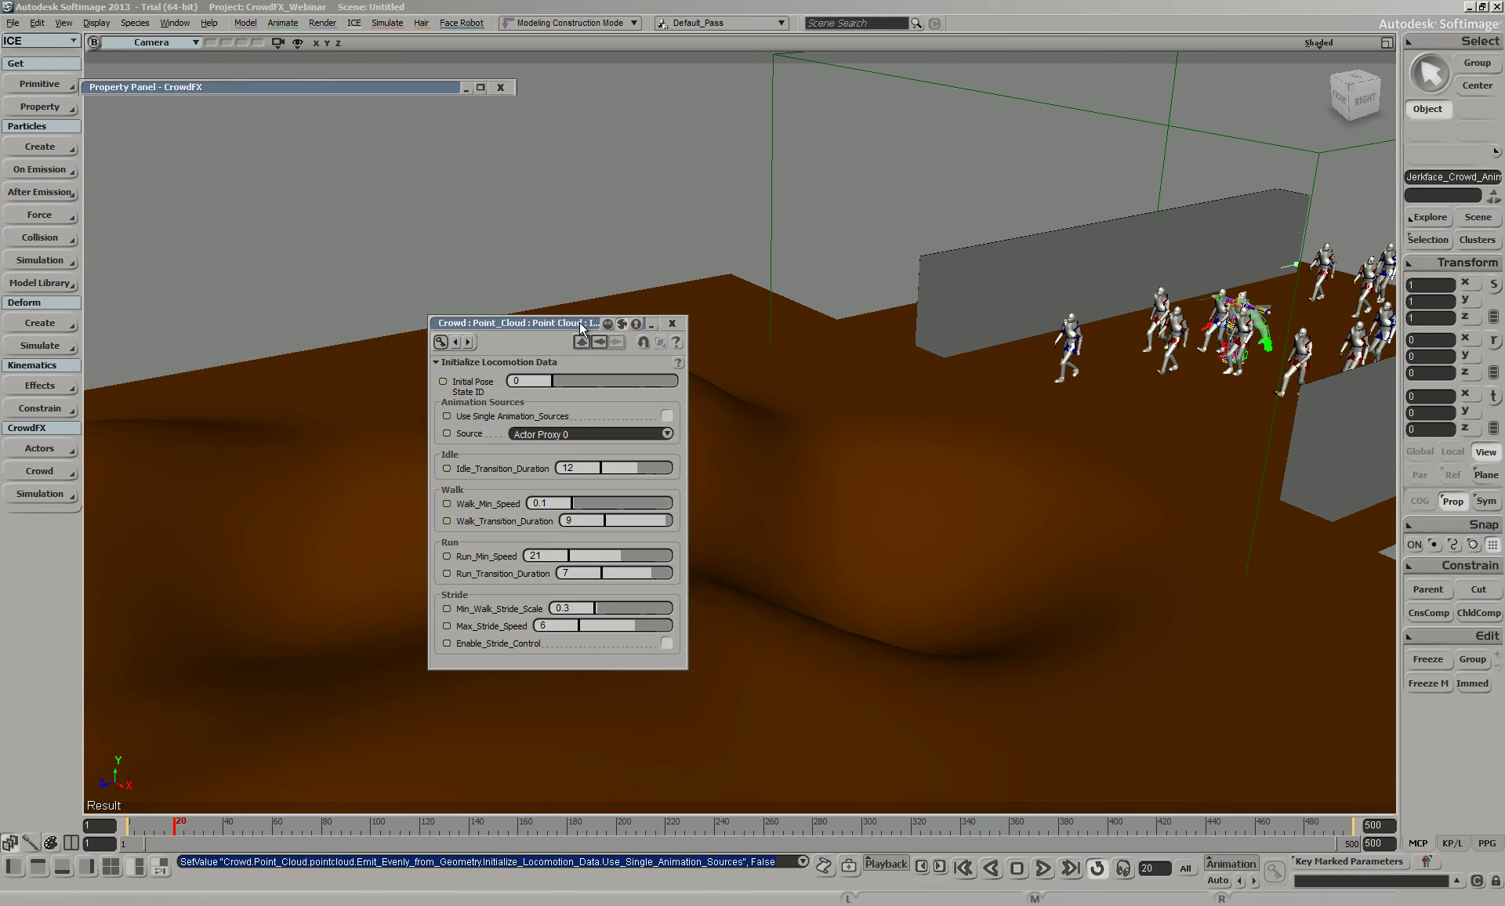
drag(580, 321, 314, 140)
double_click(313, 141)
click(1043, 869)
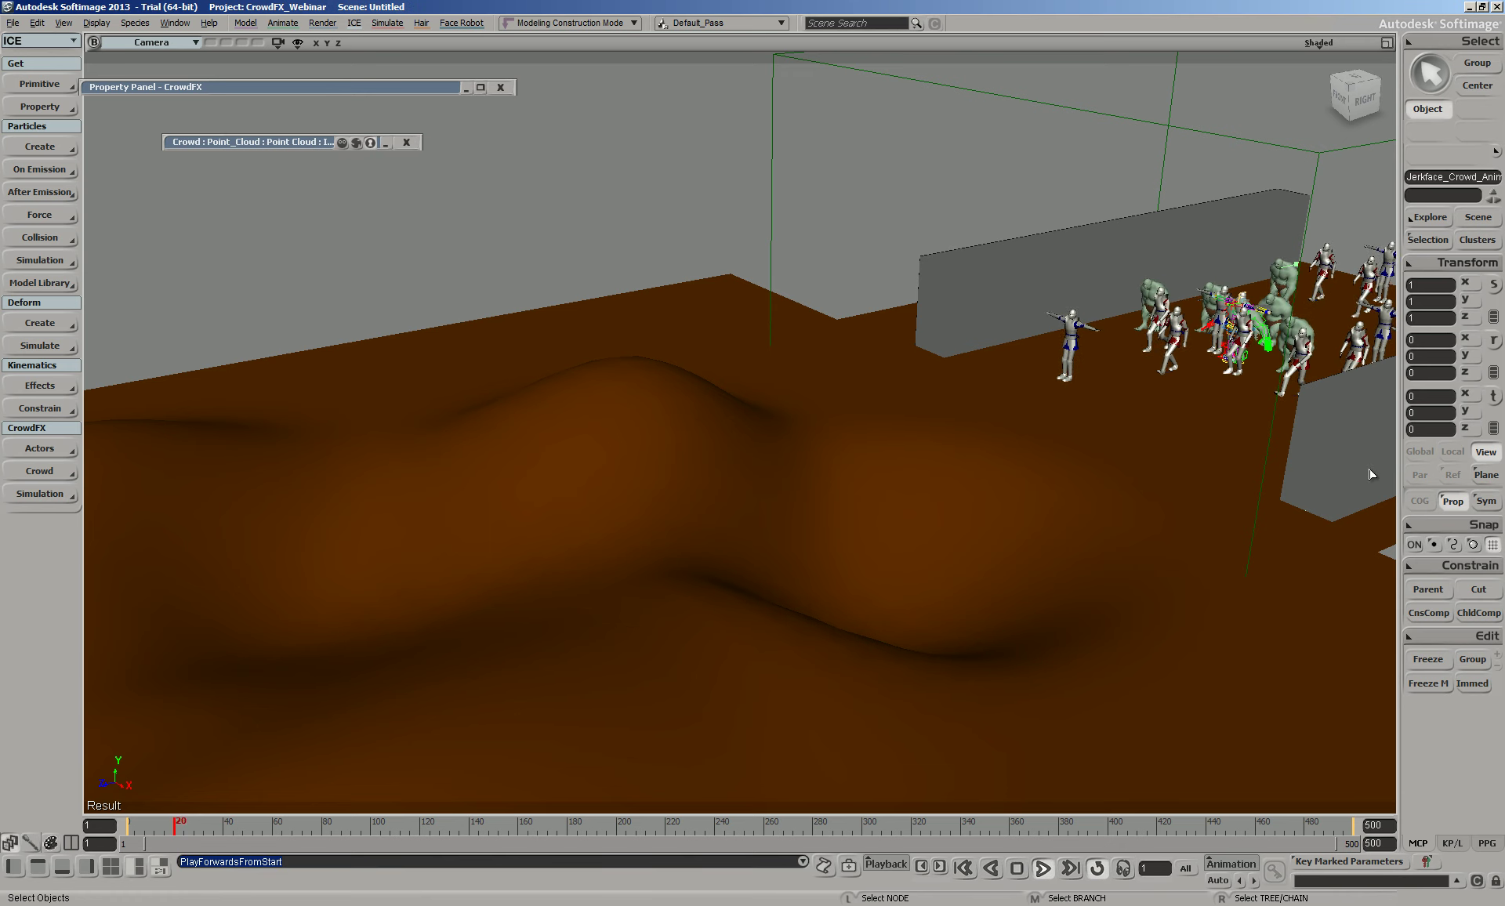
Raise the cube to a height of about 41 while the simulation plays, and stop the playback
key(z)
drag(1142, 491, 1087, 491)
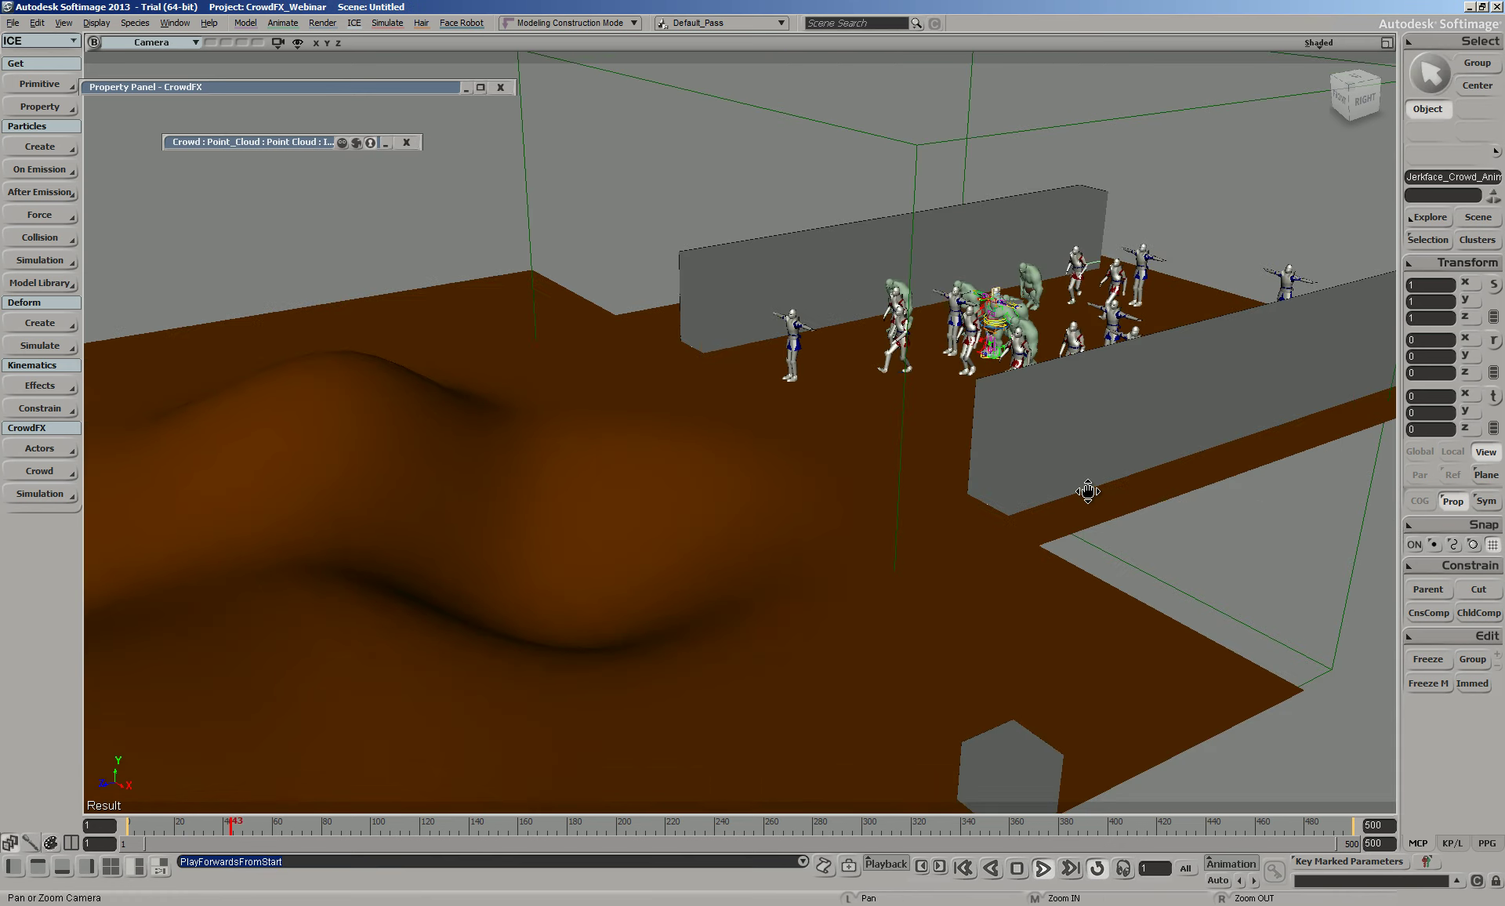
key(v)
click(1039, 771)
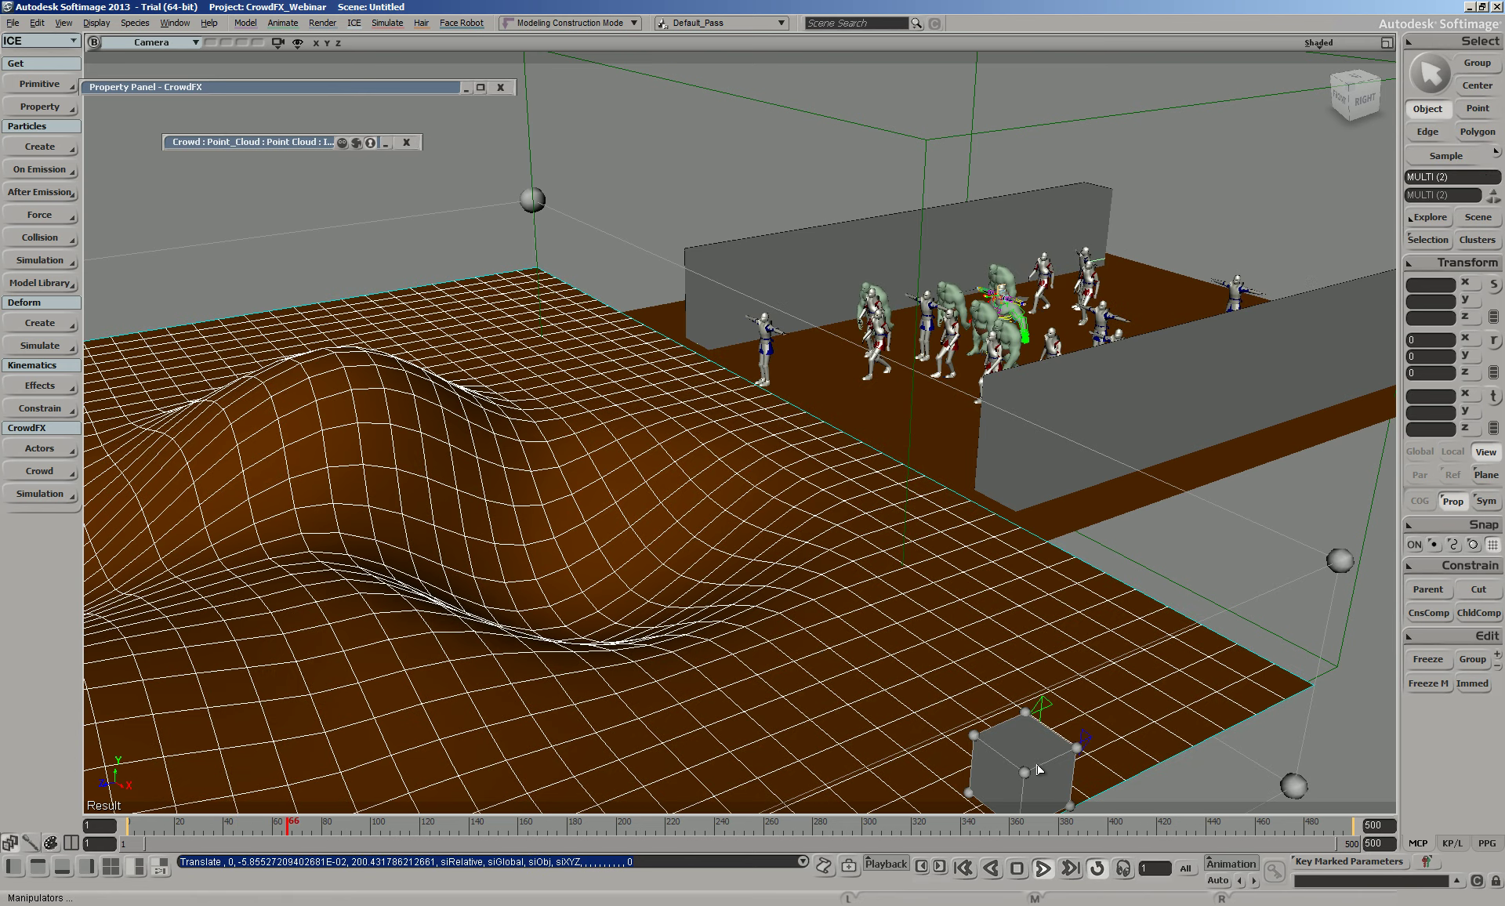
click(1032, 727)
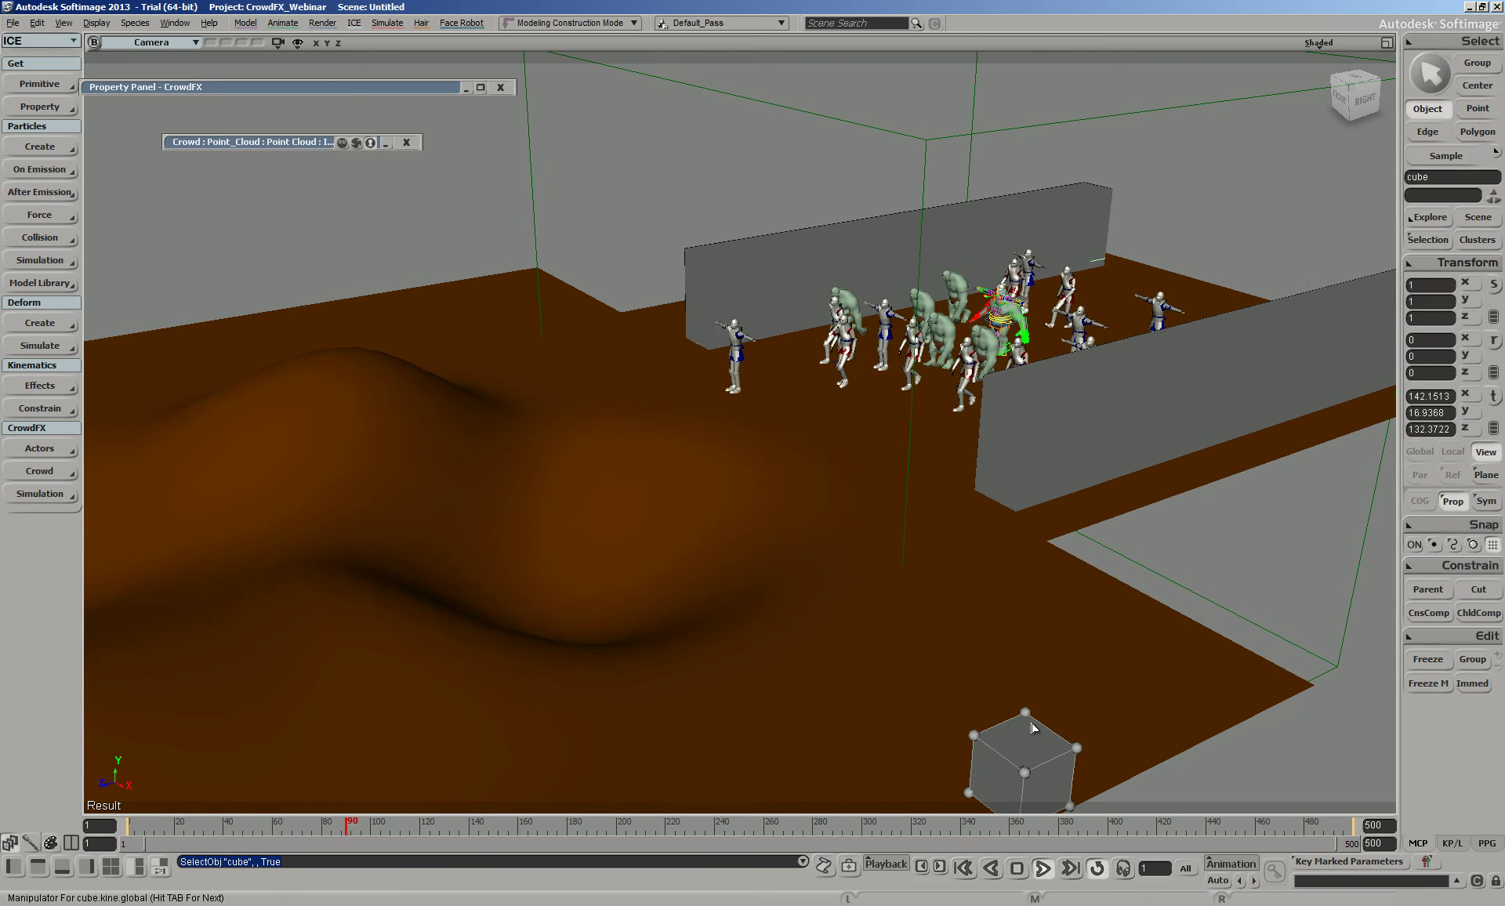
drag(1032, 728, 1040, 515)
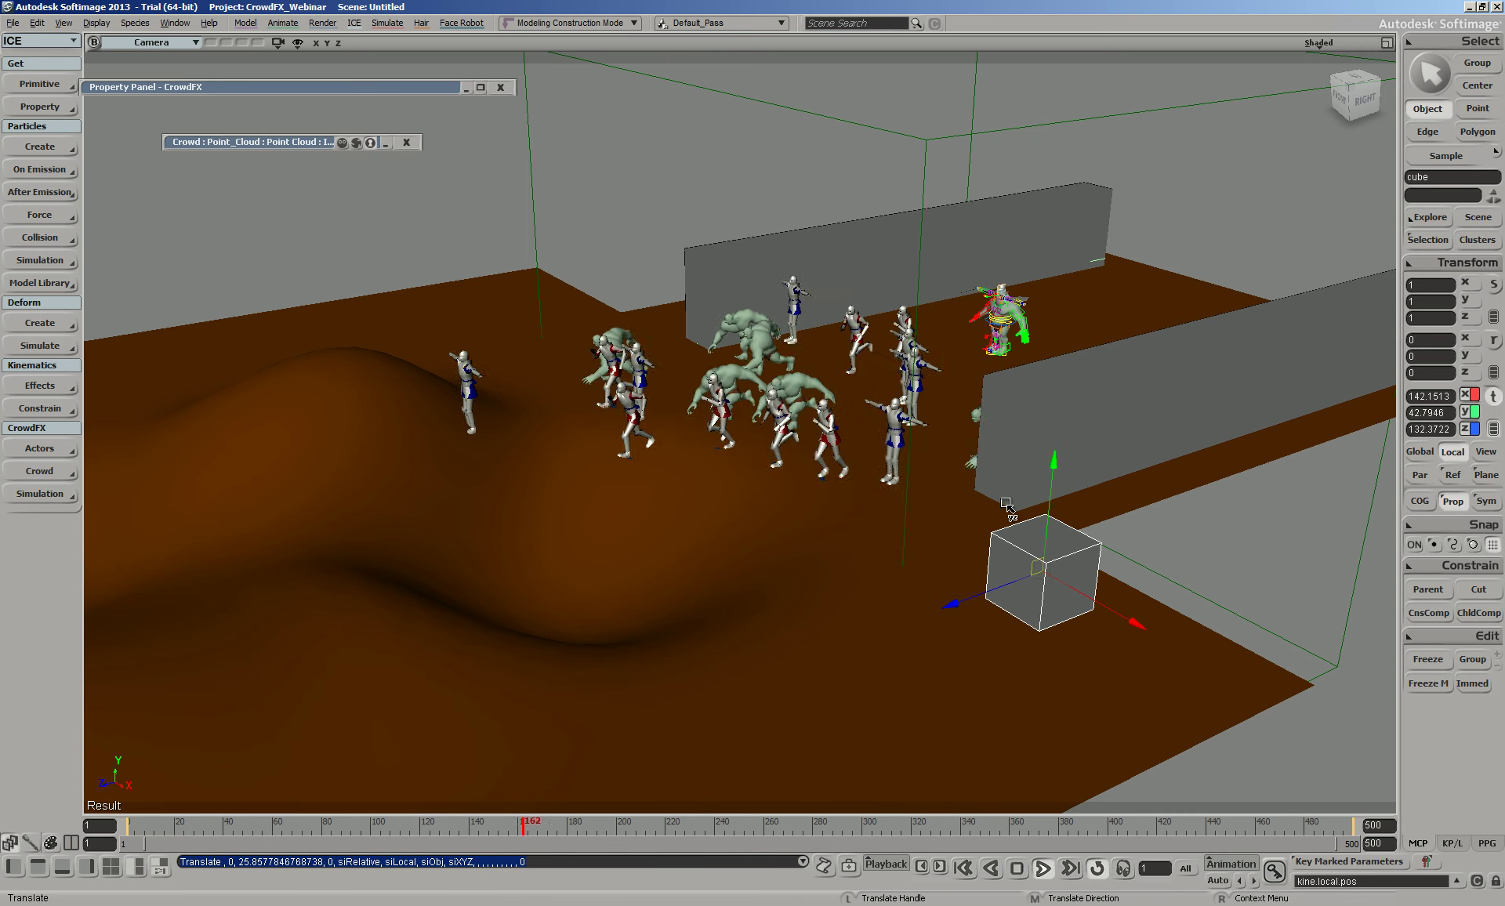
drag(1055, 470, 1057, 487)
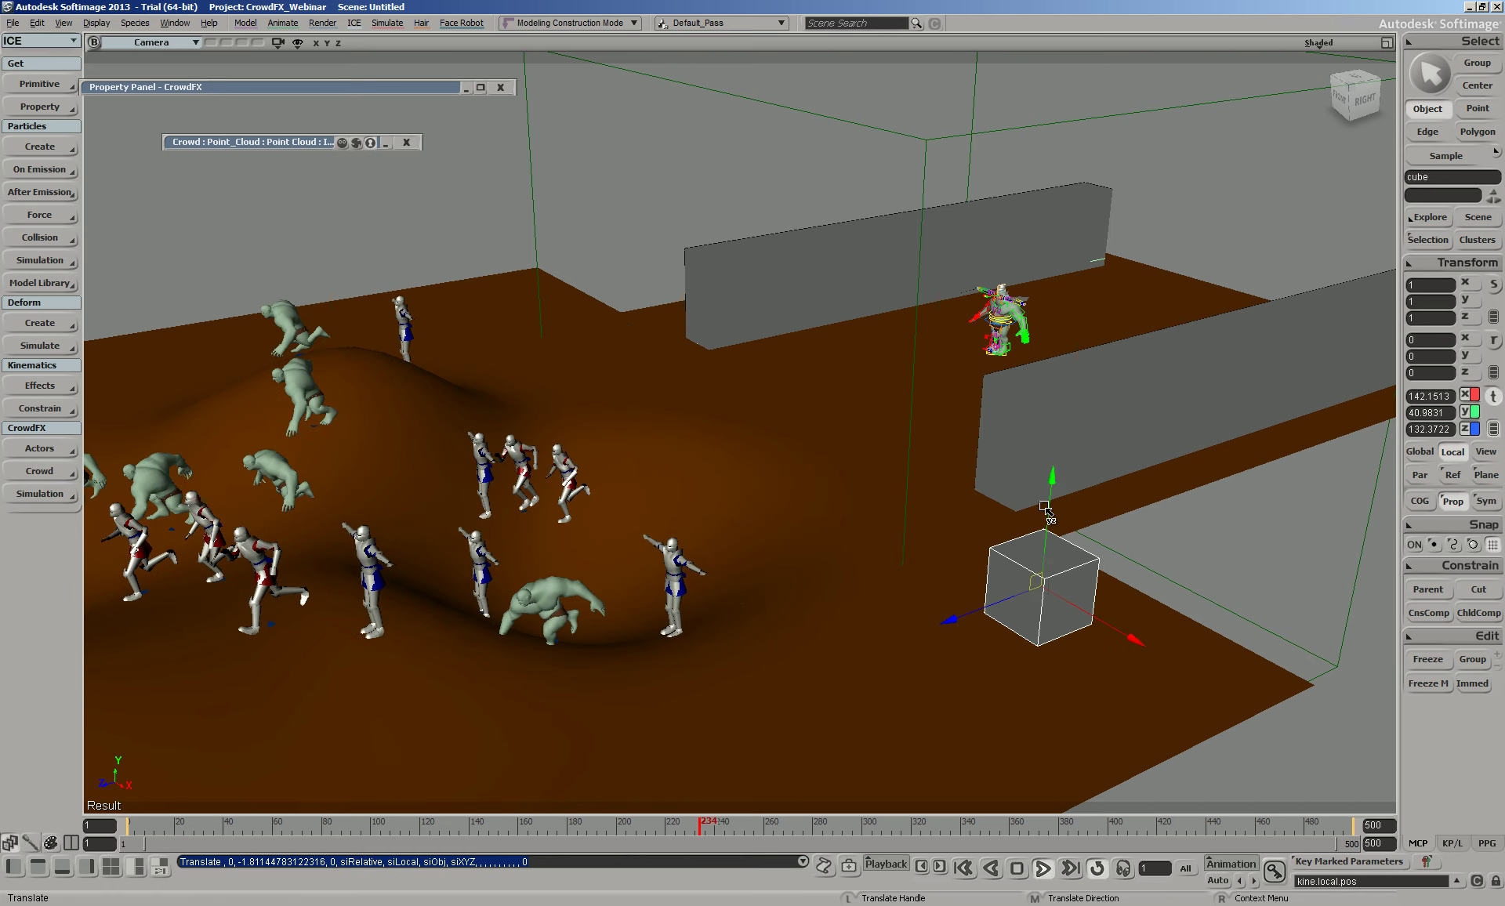
key(Escape)
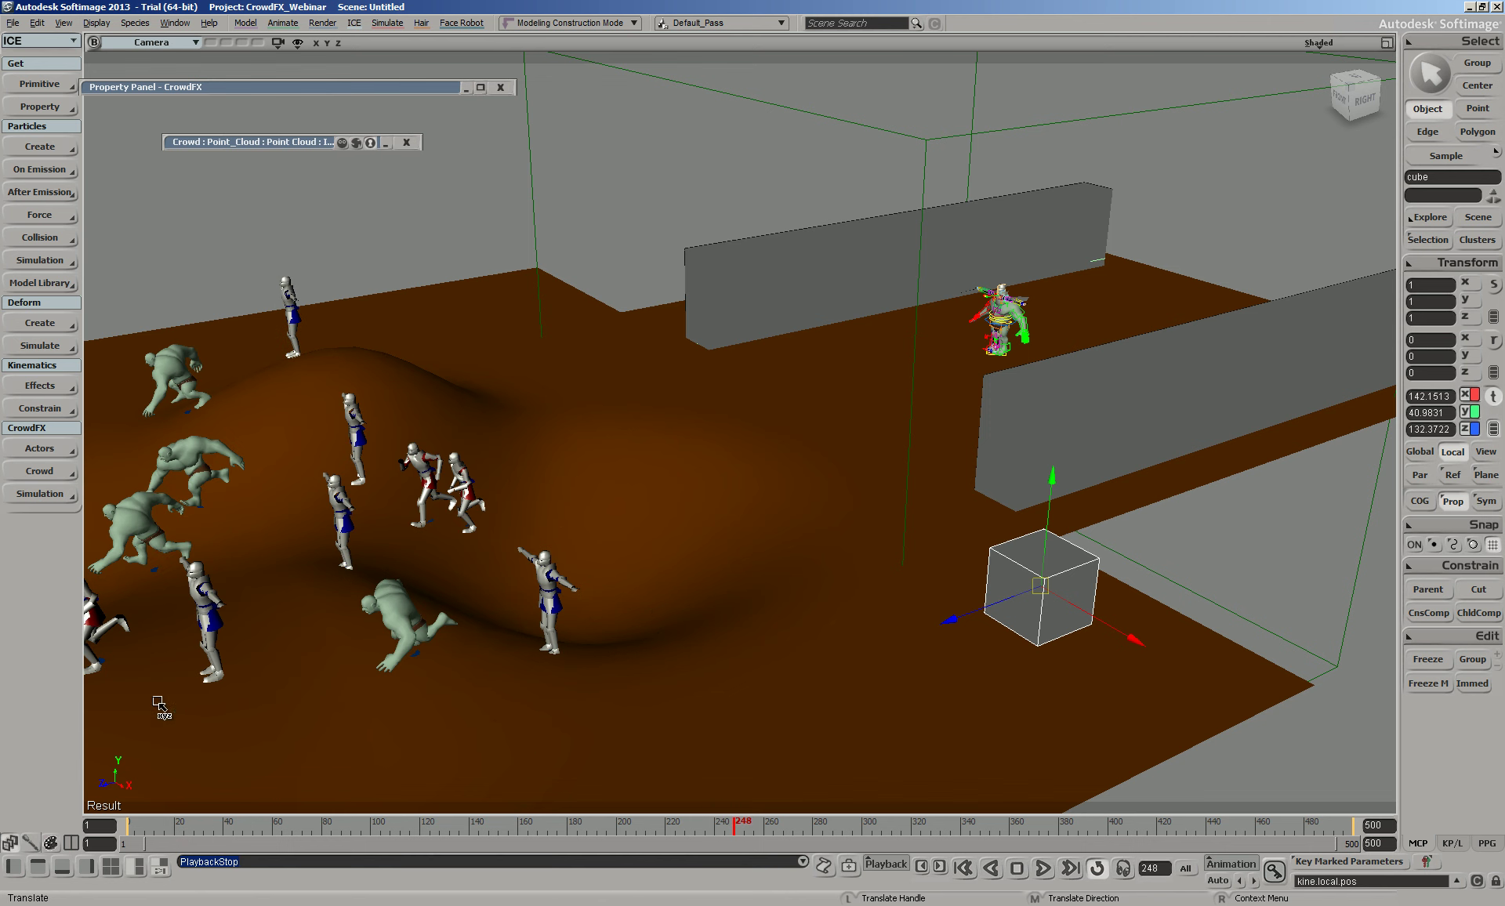
Delete the whole Jerkface_Crowd_AnimRig model from the scene
click(1489, 219)
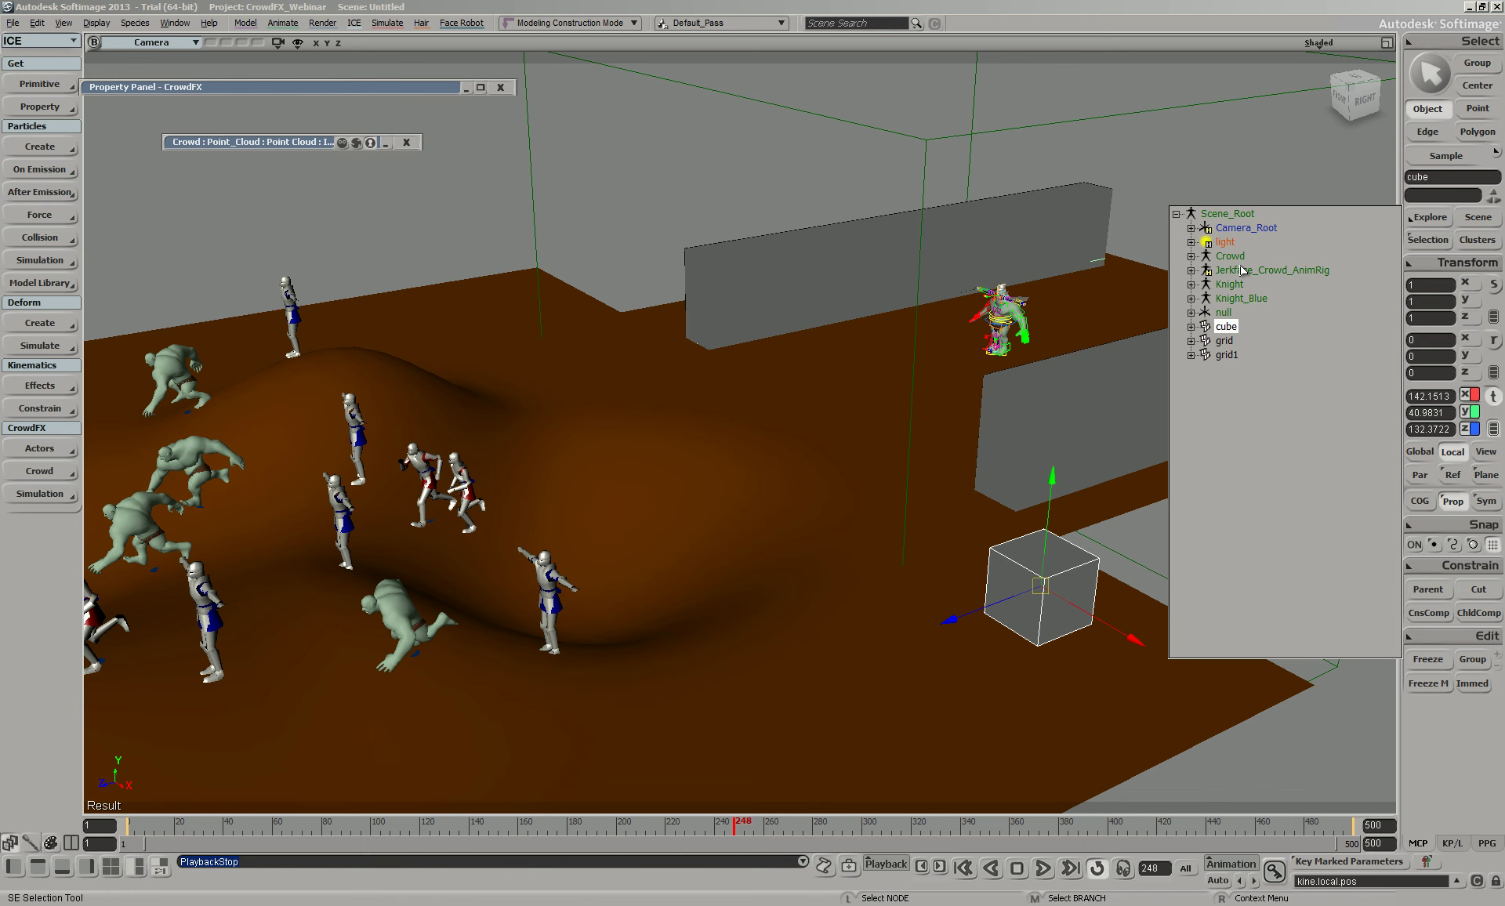
middle_click(1247, 271)
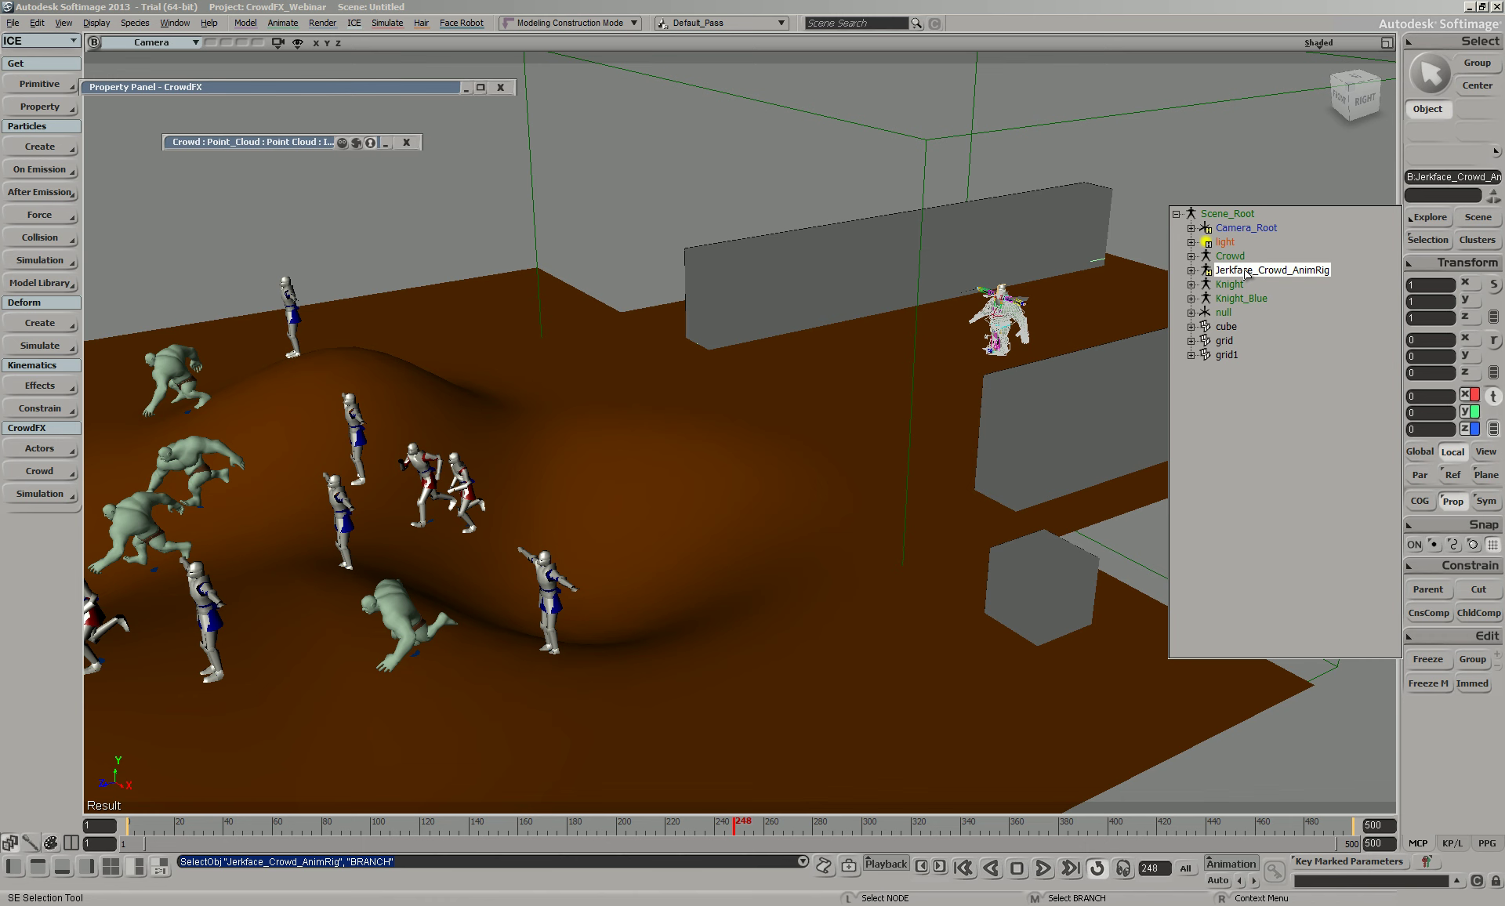
key(Delete)
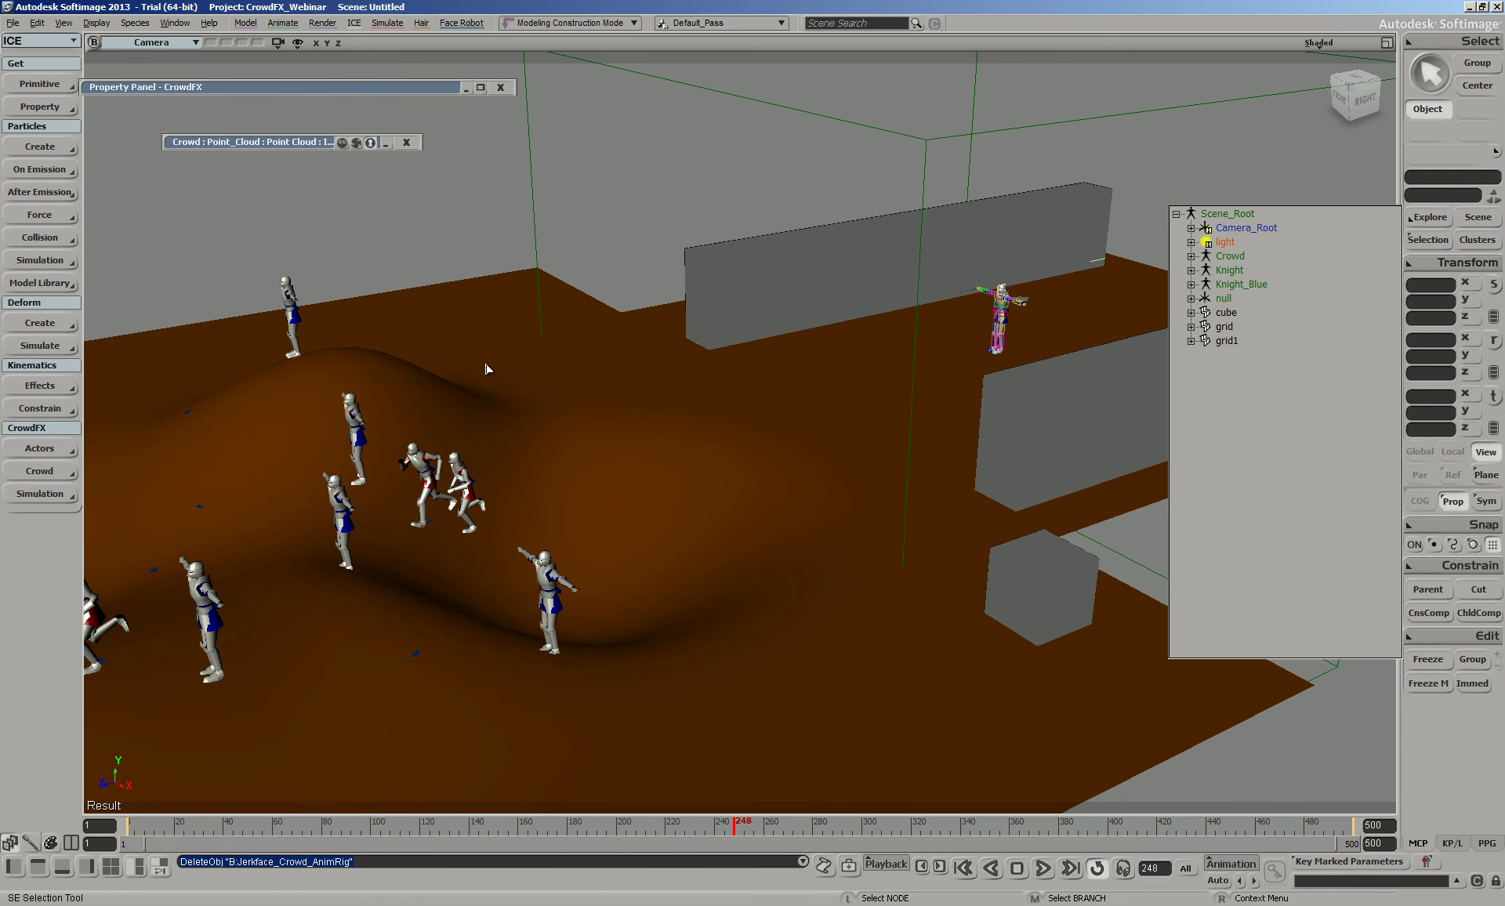
Enable Use Single Animation_Sources in the crowd's initial animation settings, close them, and replay the simulation
click(43, 495)
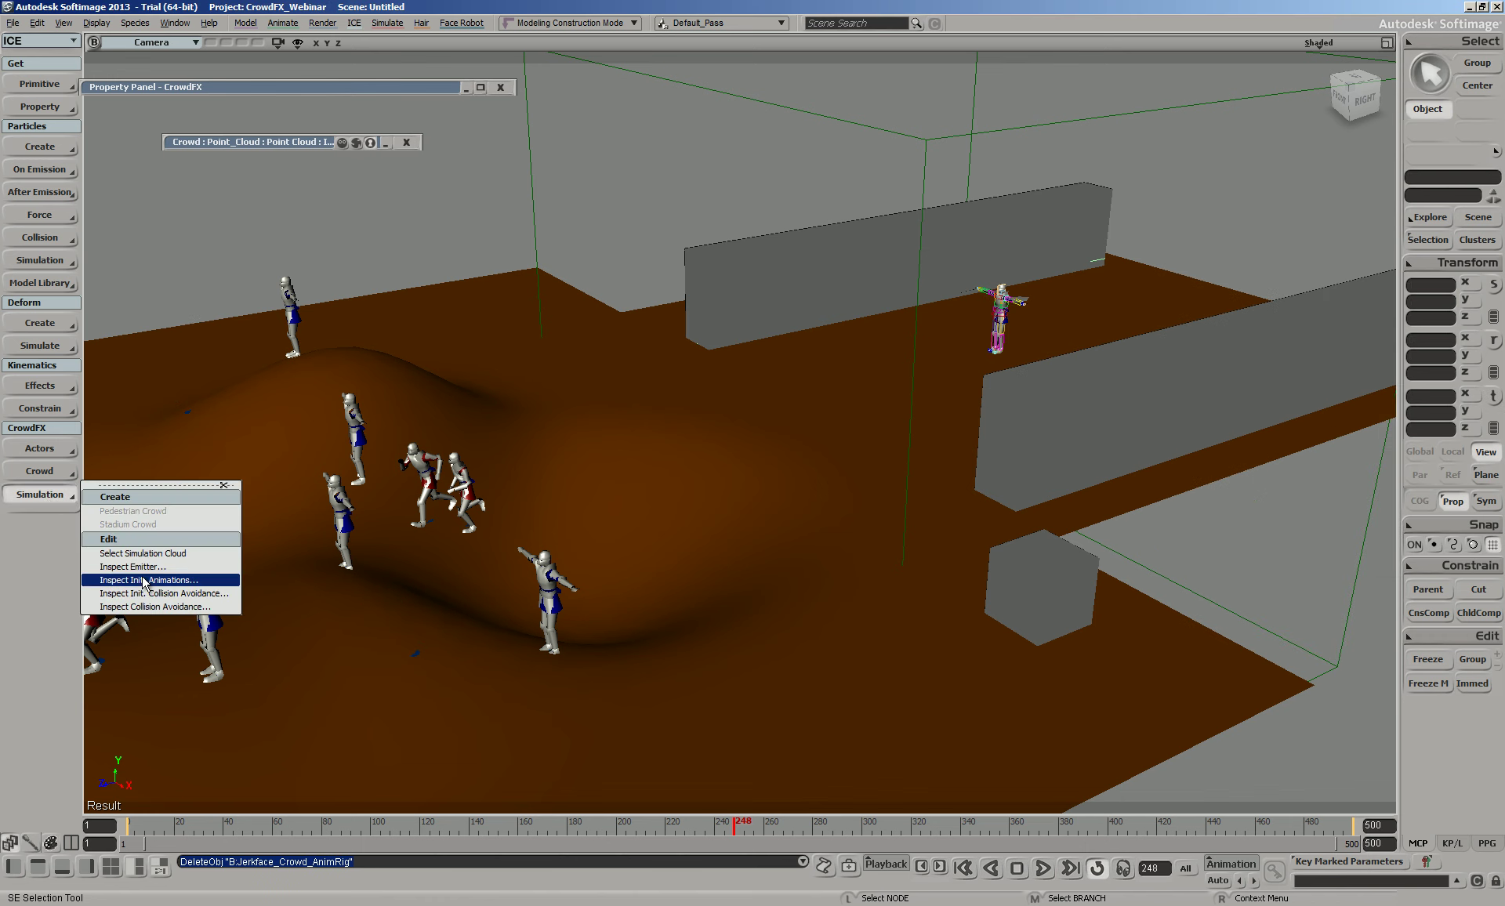
click(143, 580)
click(669, 414)
click(673, 324)
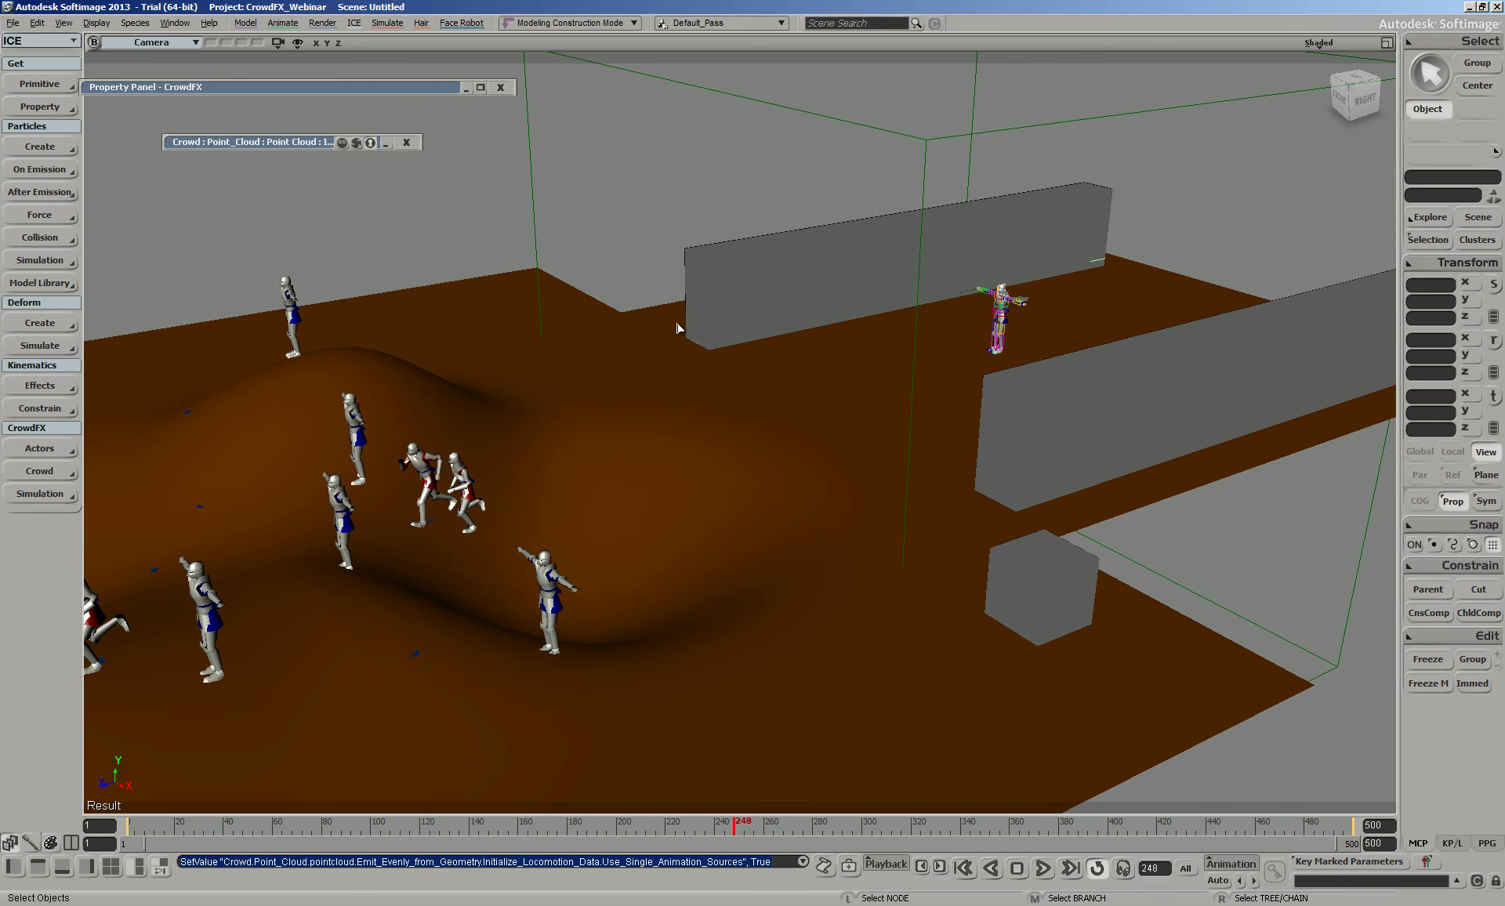
click(1044, 867)
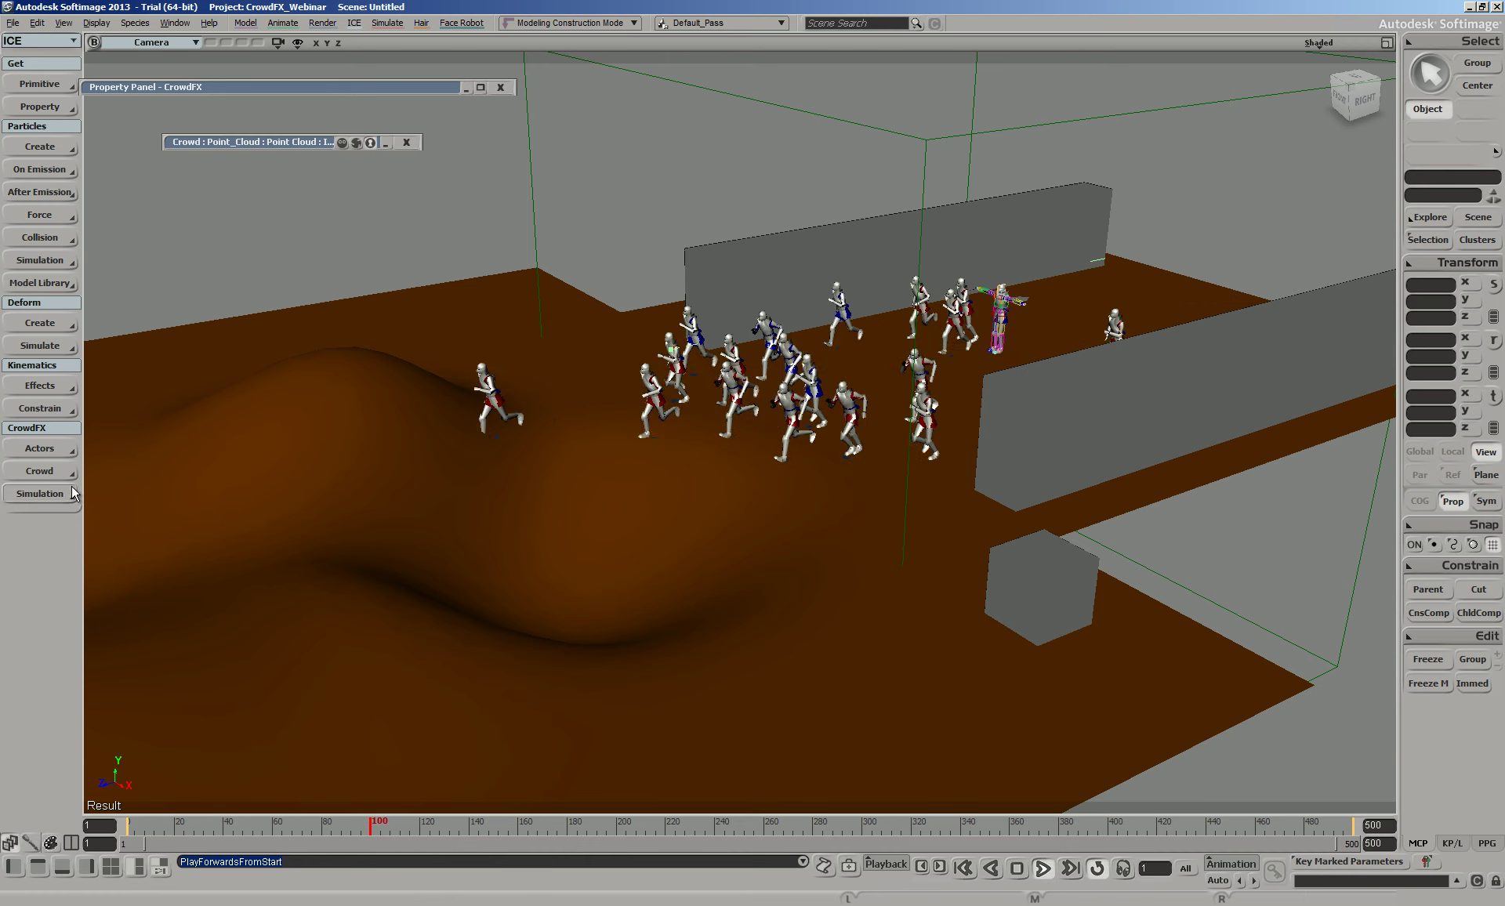
Import Hulk.emdl as an additional actor source, collapse its CrowdFX property panel, and replay the simulation
click(50, 447)
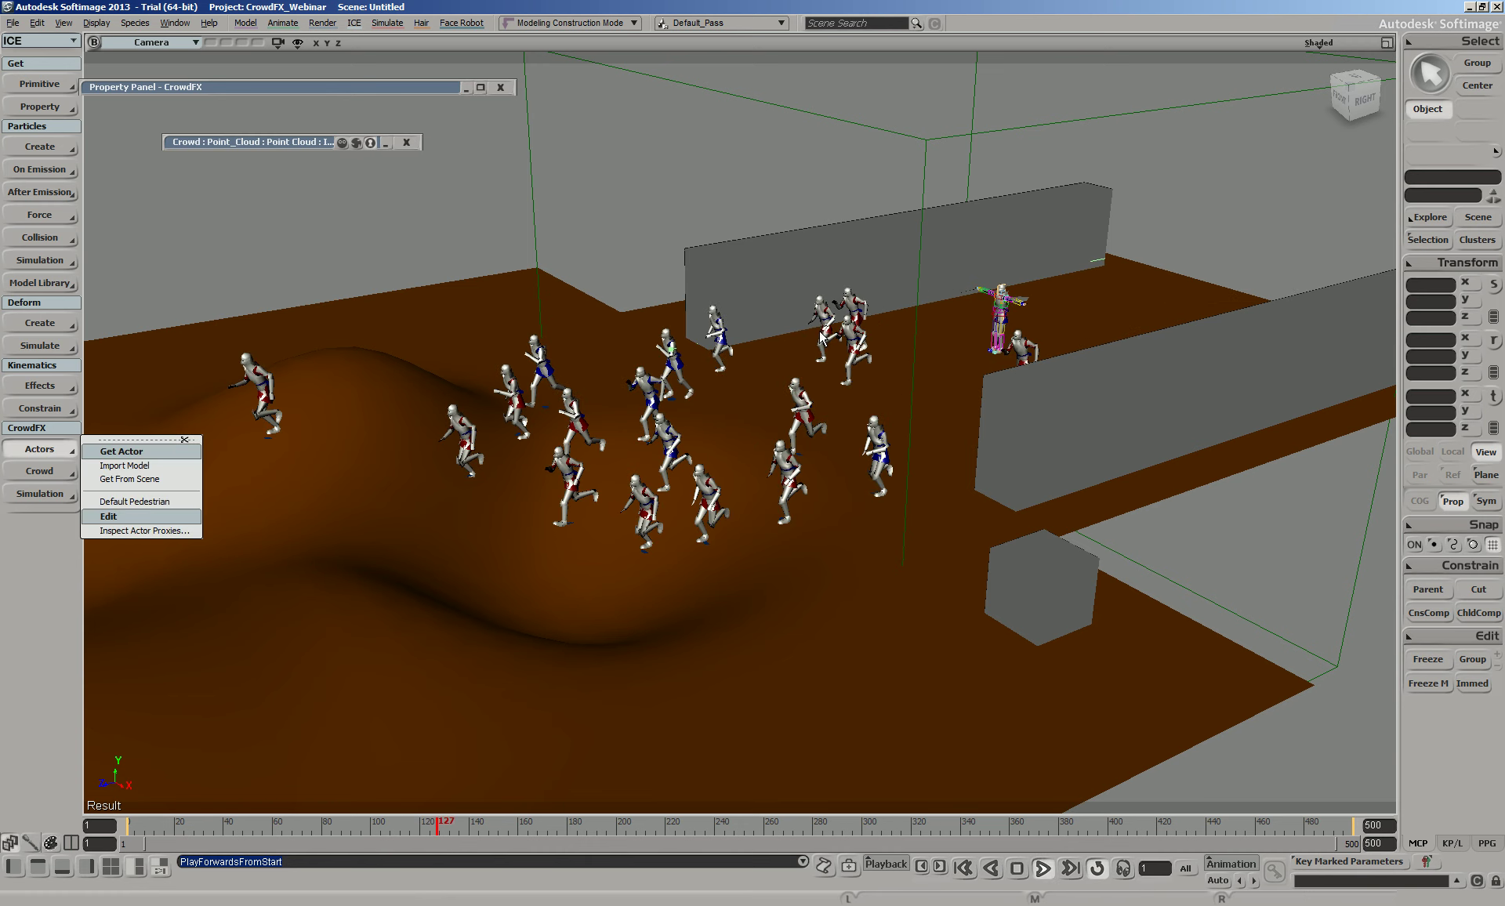
click(136, 466)
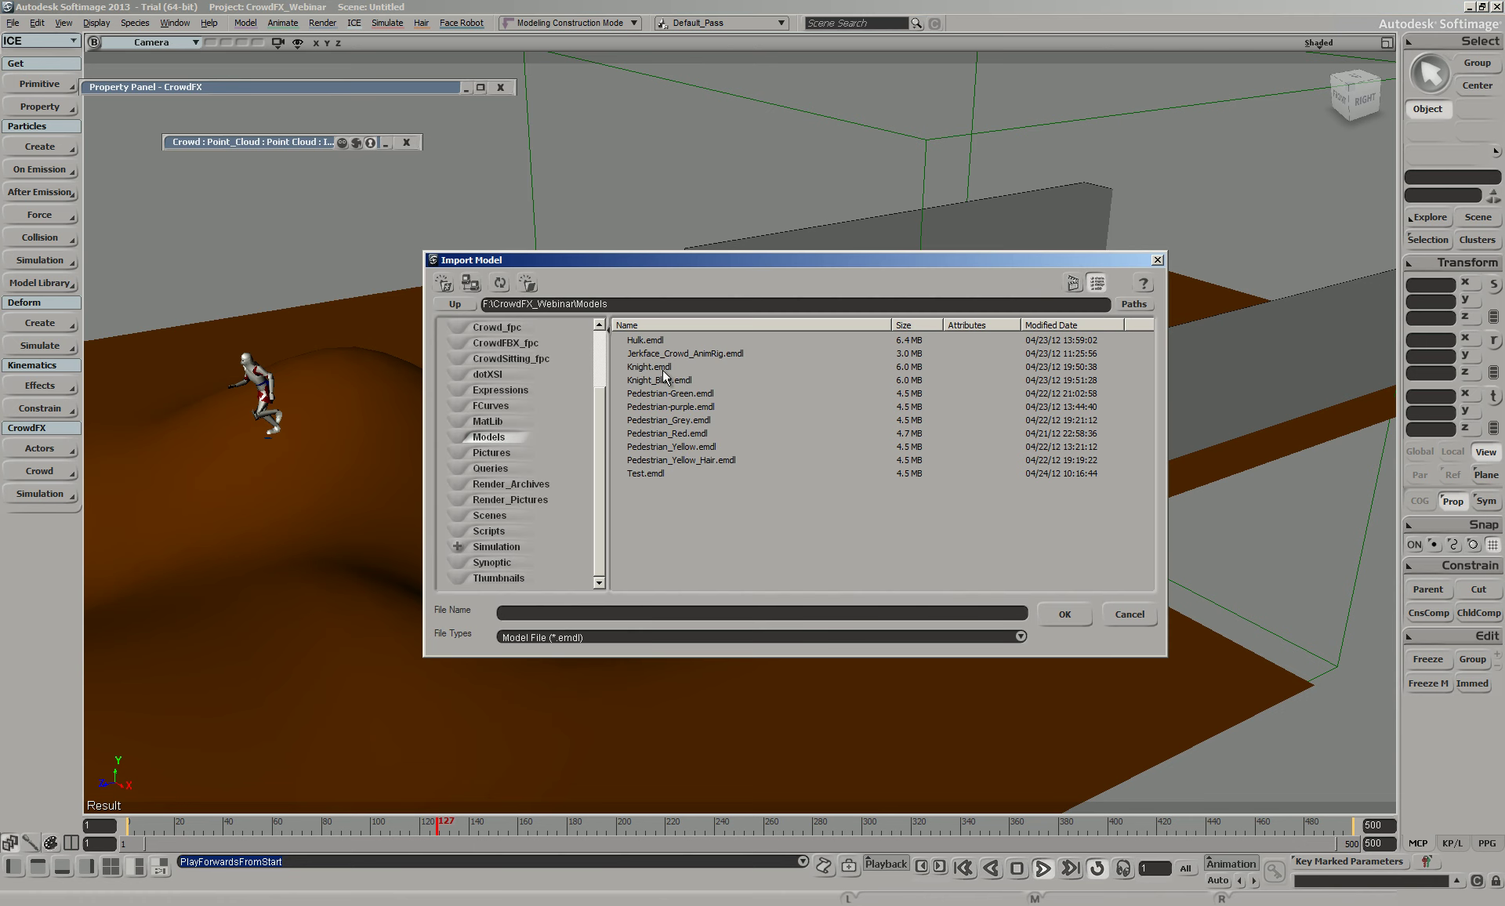
click(1062, 618)
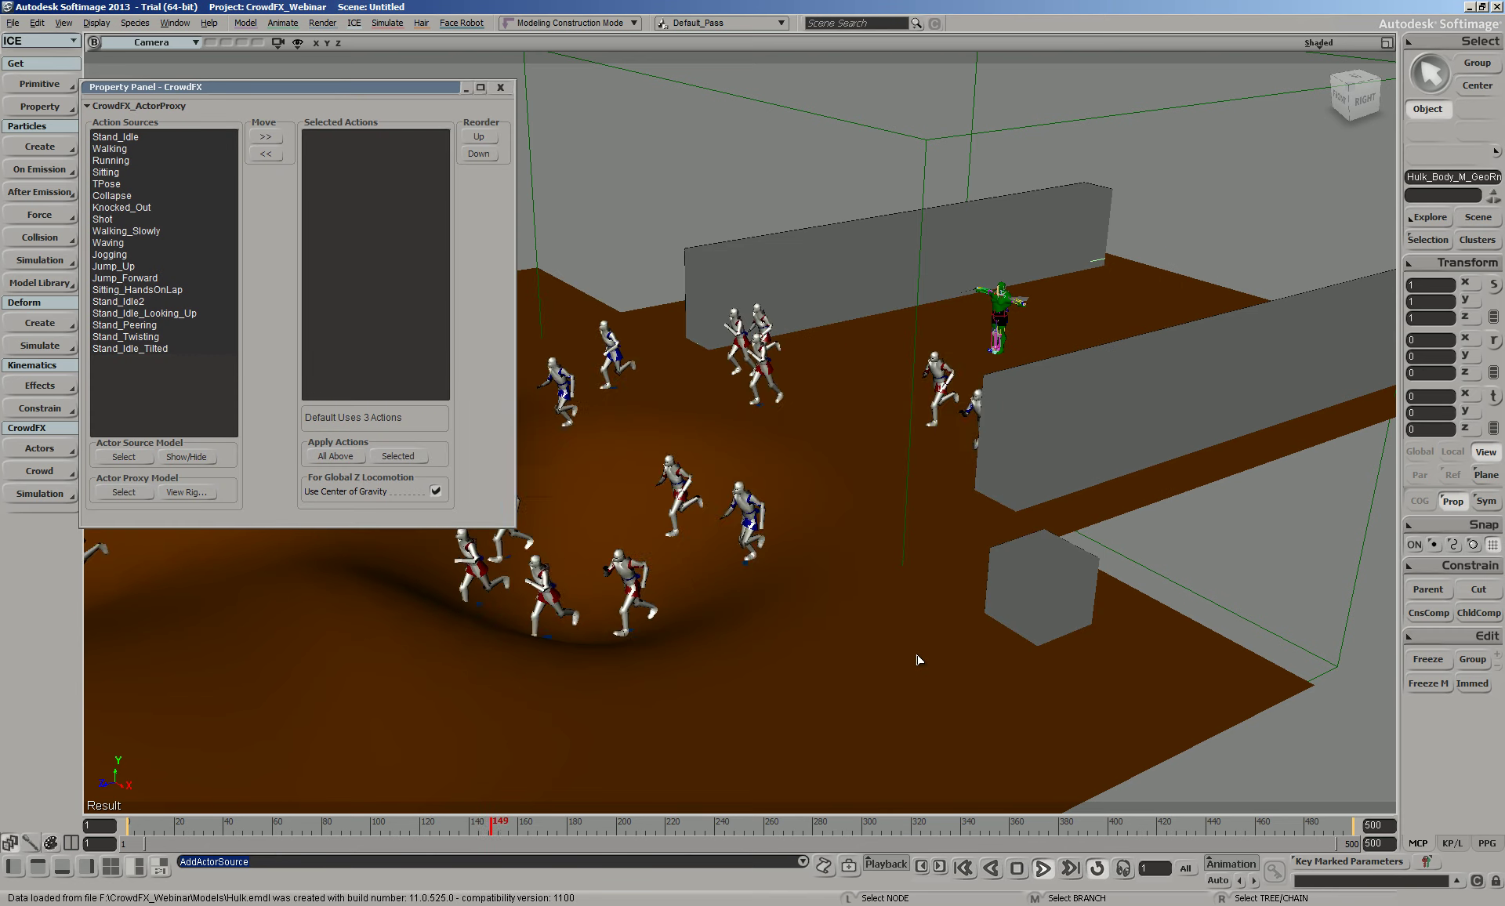
click(497, 85)
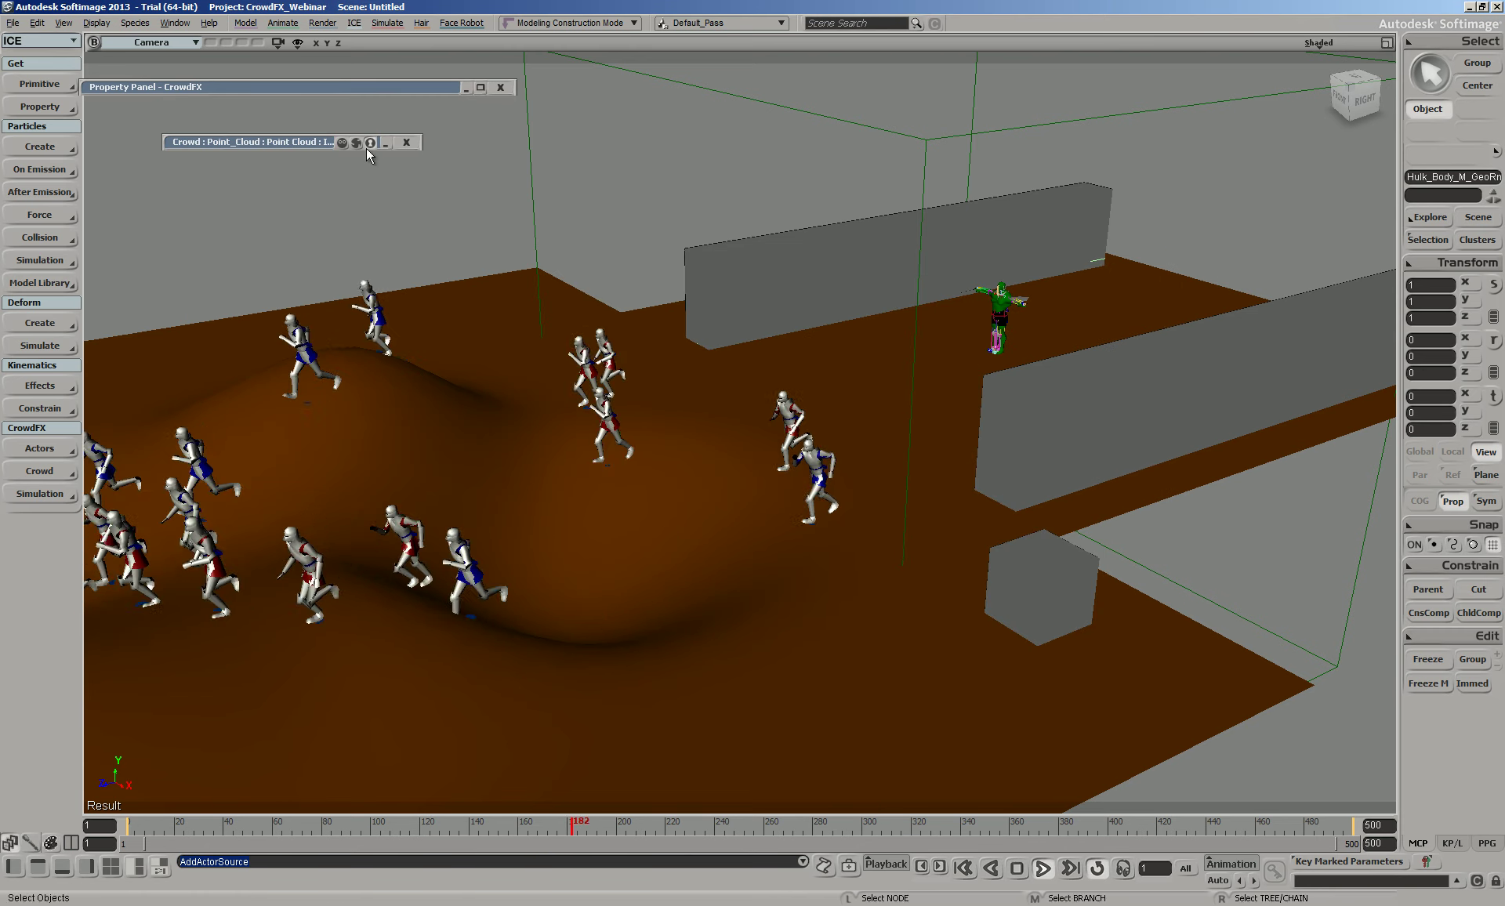
click(1044, 868)
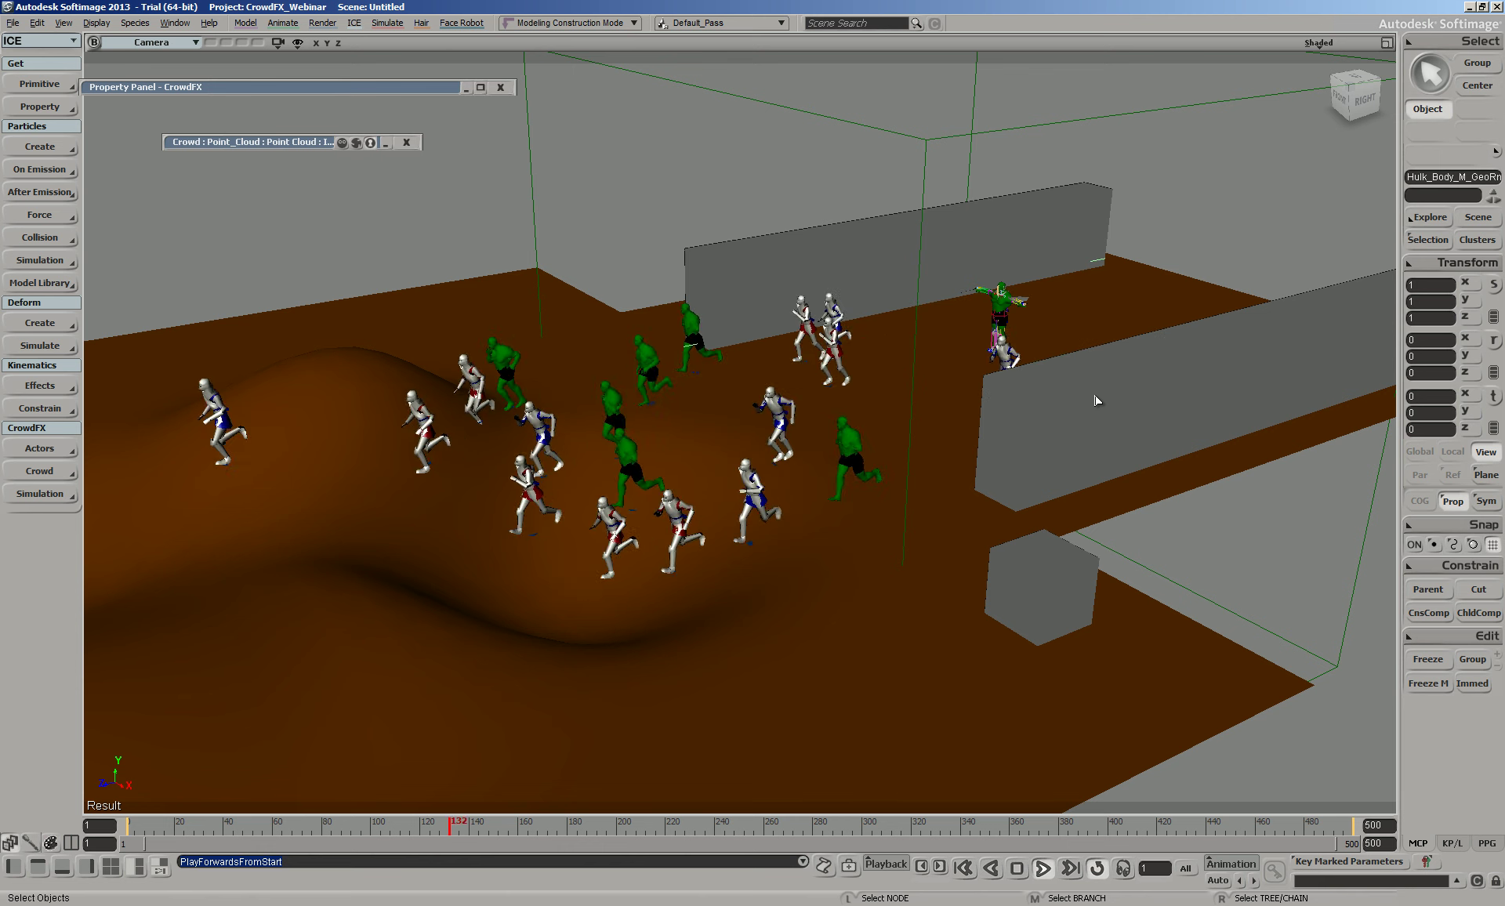
Set the crowd emitter's number of actors to 200, replay the simulation from the start, and stop it
click(963, 868)
click(57, 470)
click(141, 474)
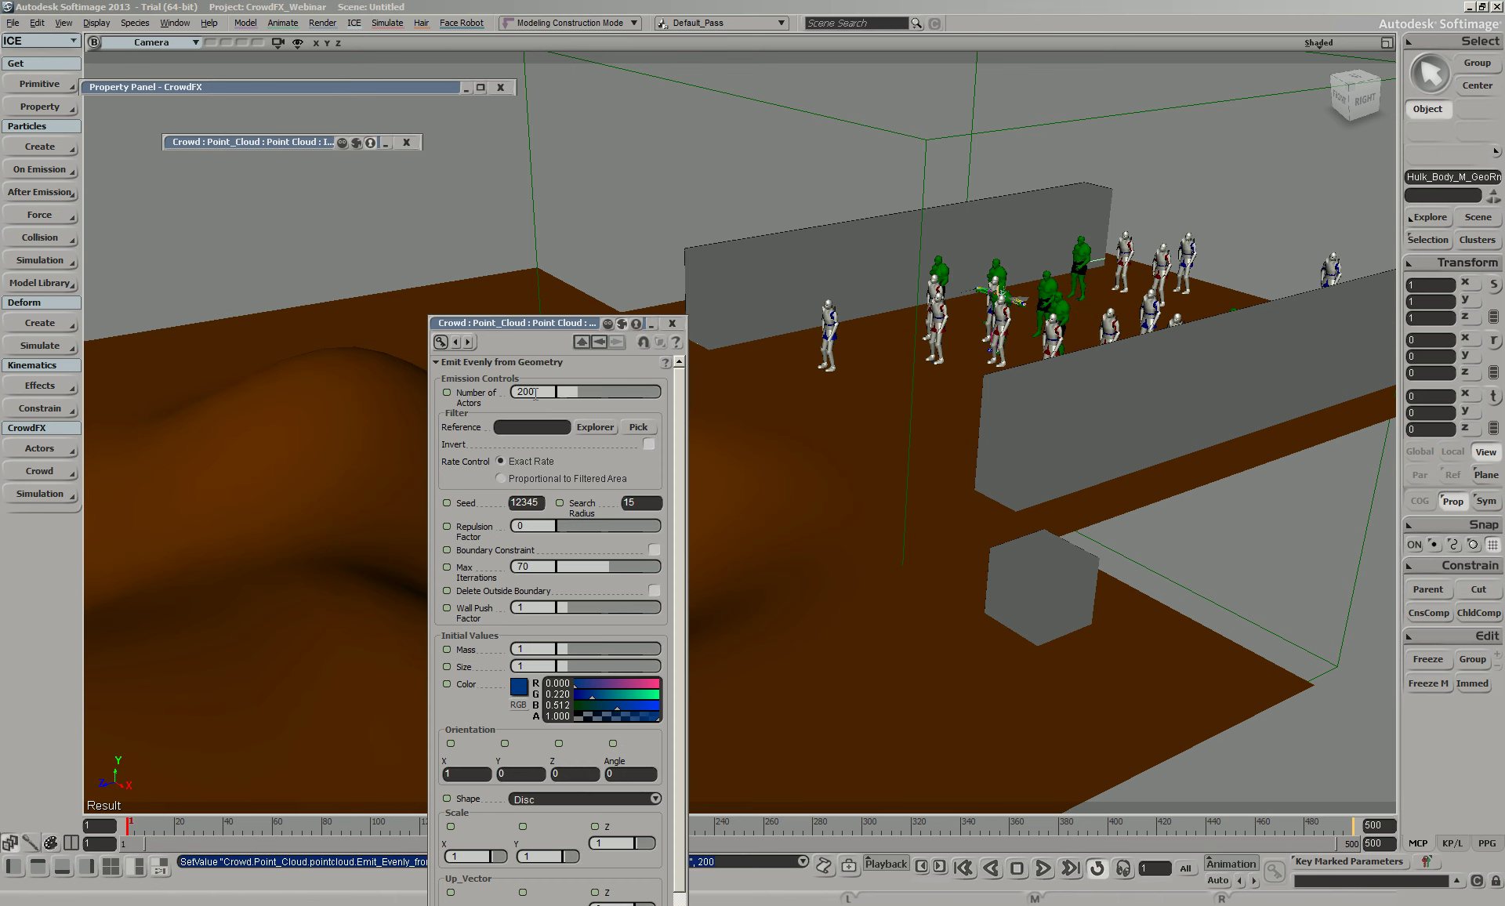
click(1045, 868)
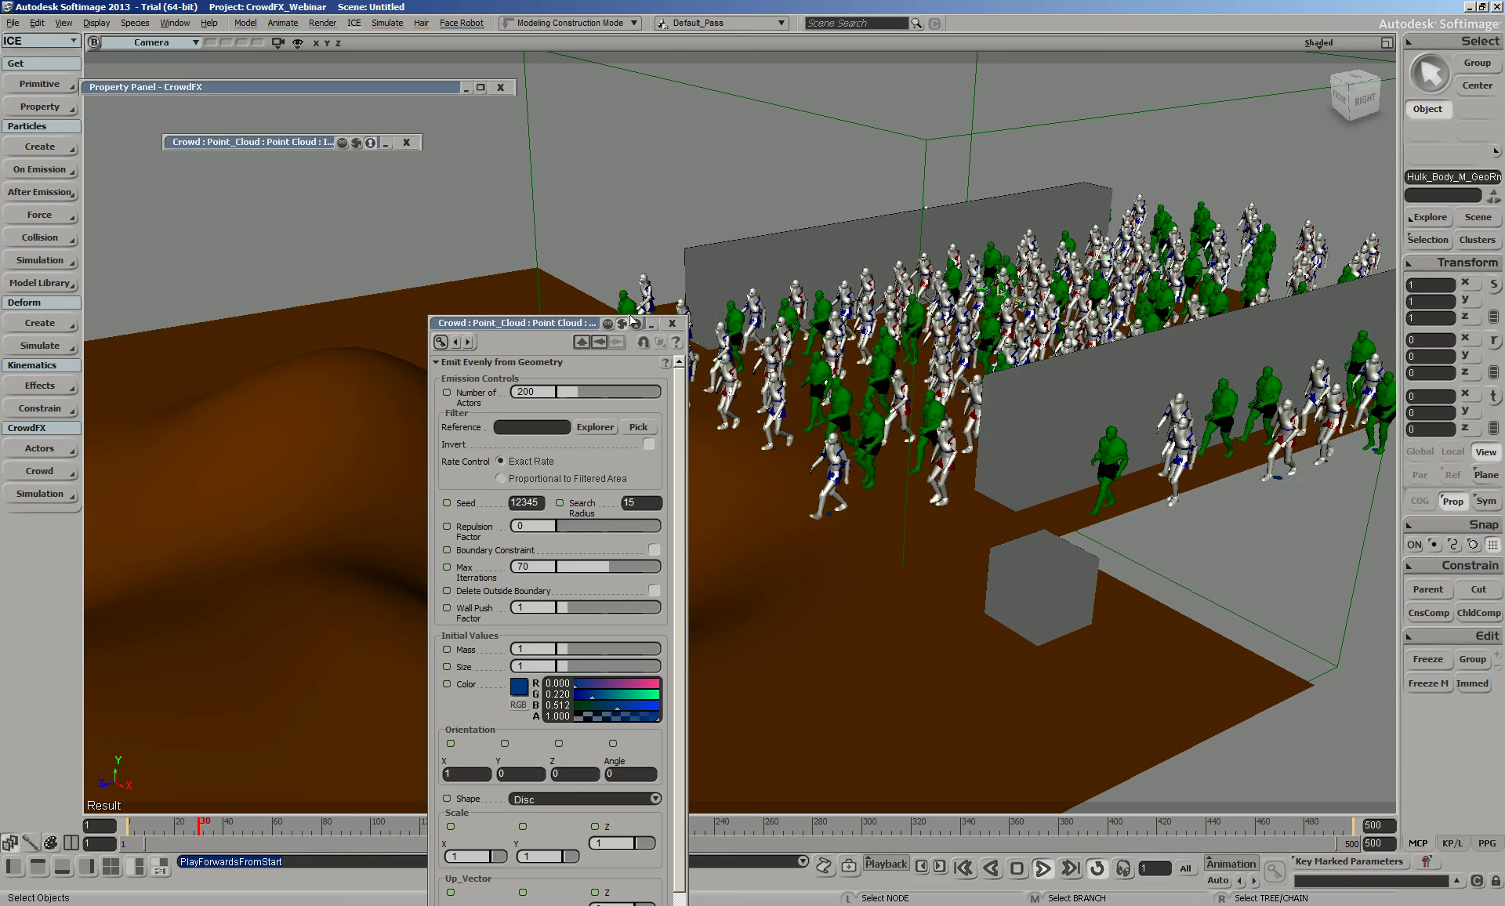
drag(578, 325, 372, 160)
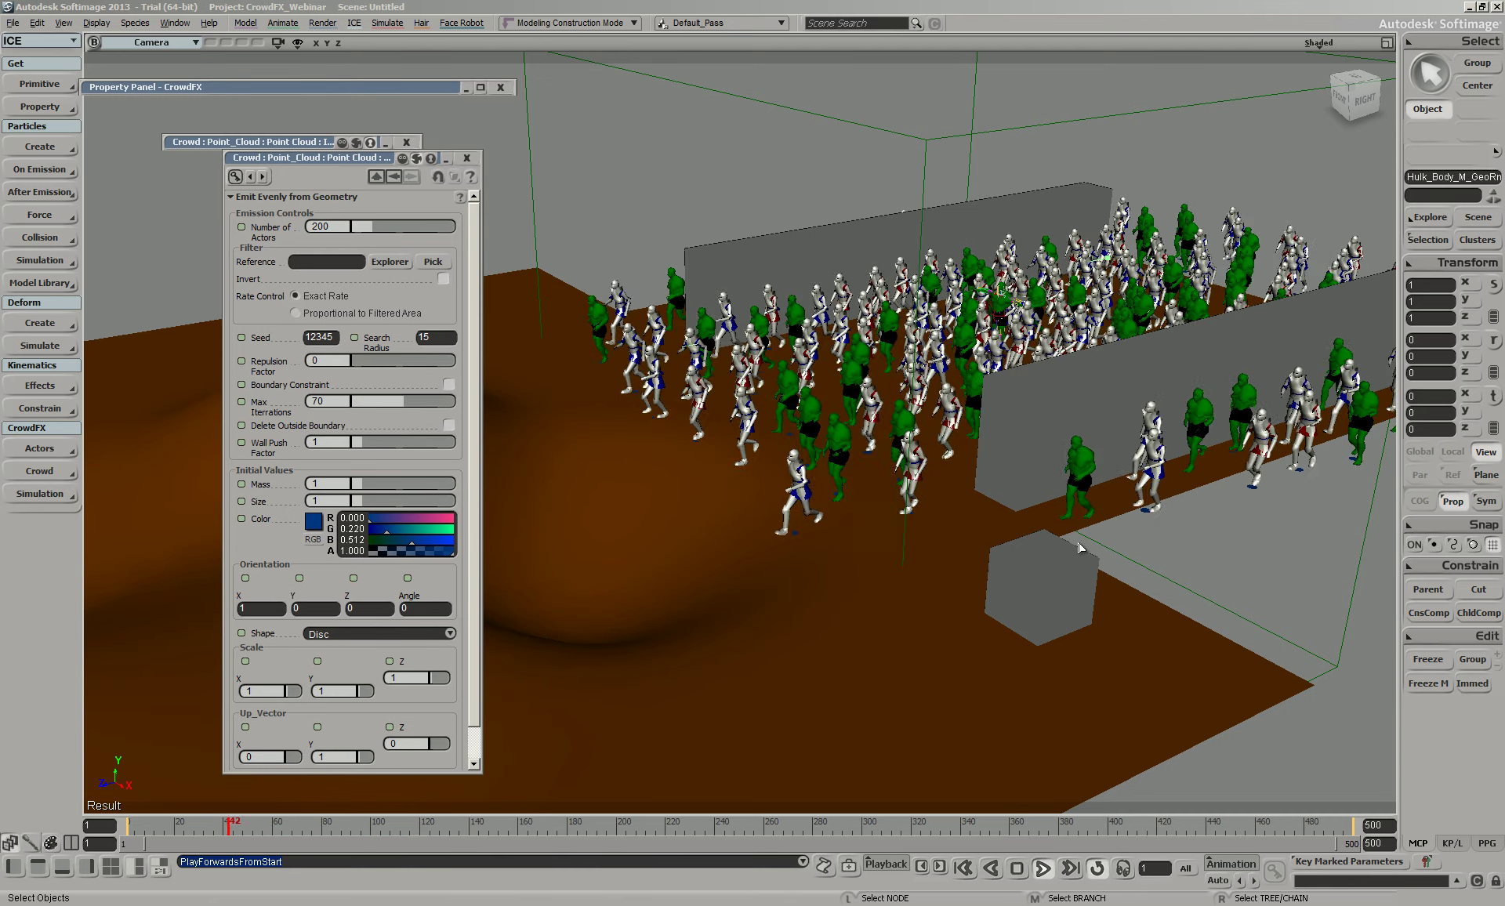
key(Escape)
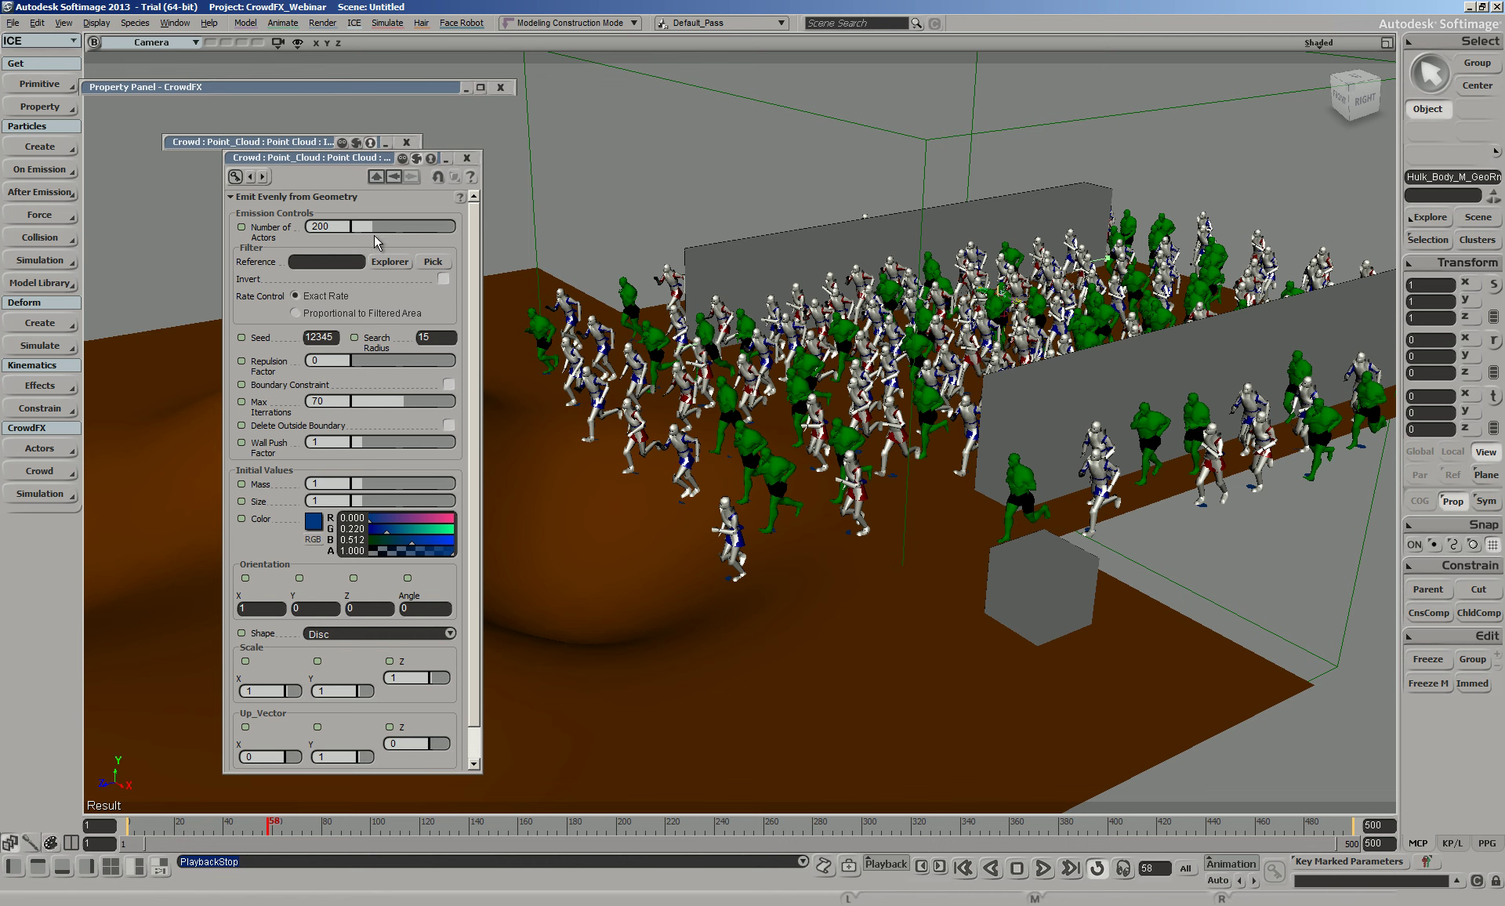
Set the crowd emitter's number of actors to 20 and return to the first frame
click(335, 226)
text(20)
key(Return)
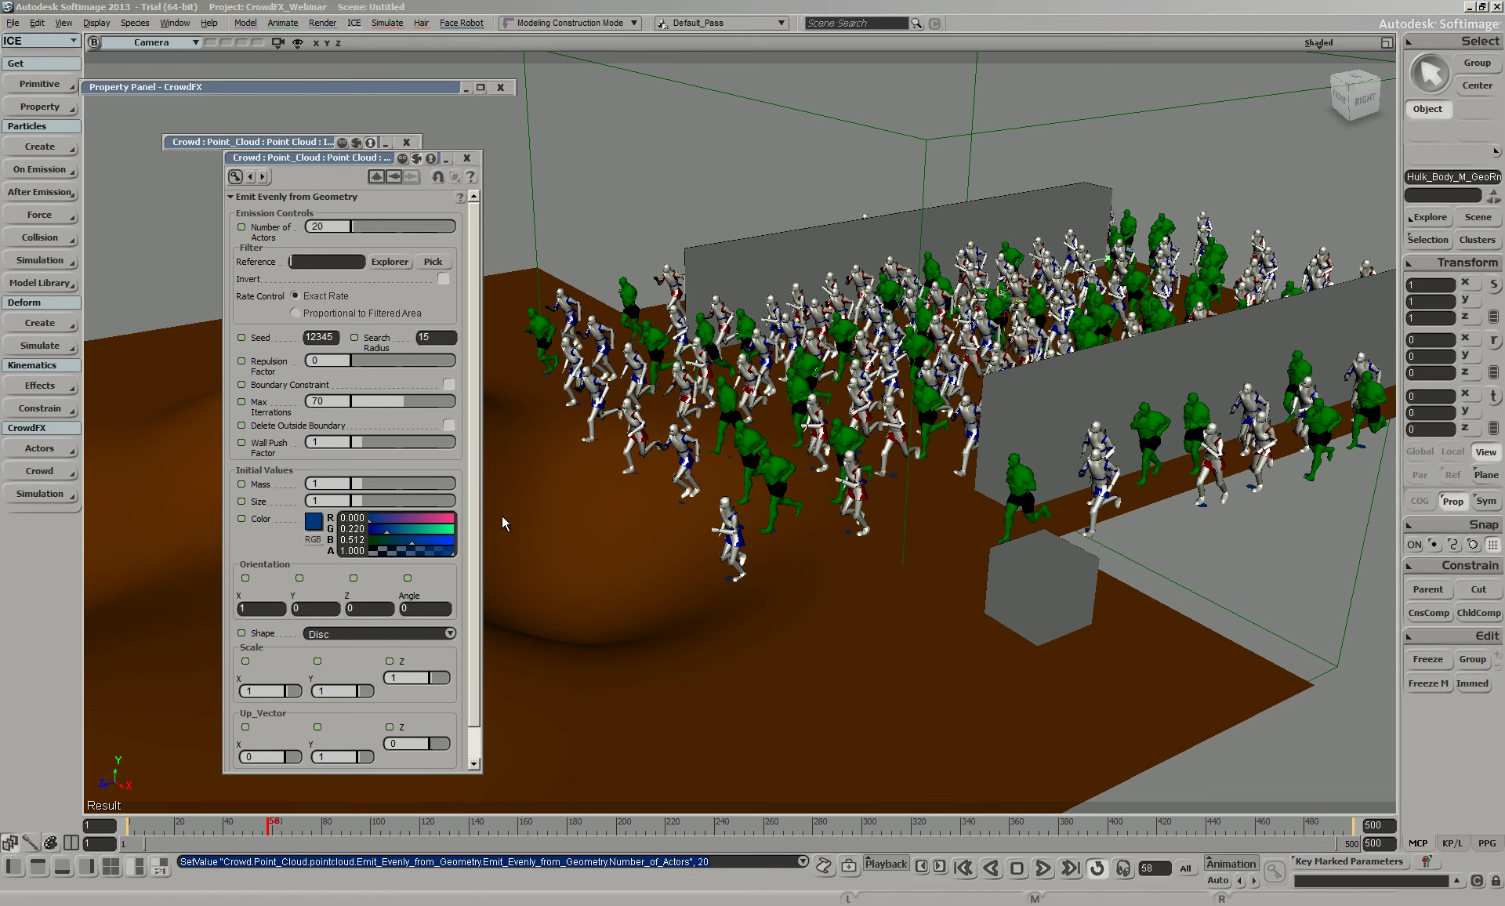
click(963, 867)
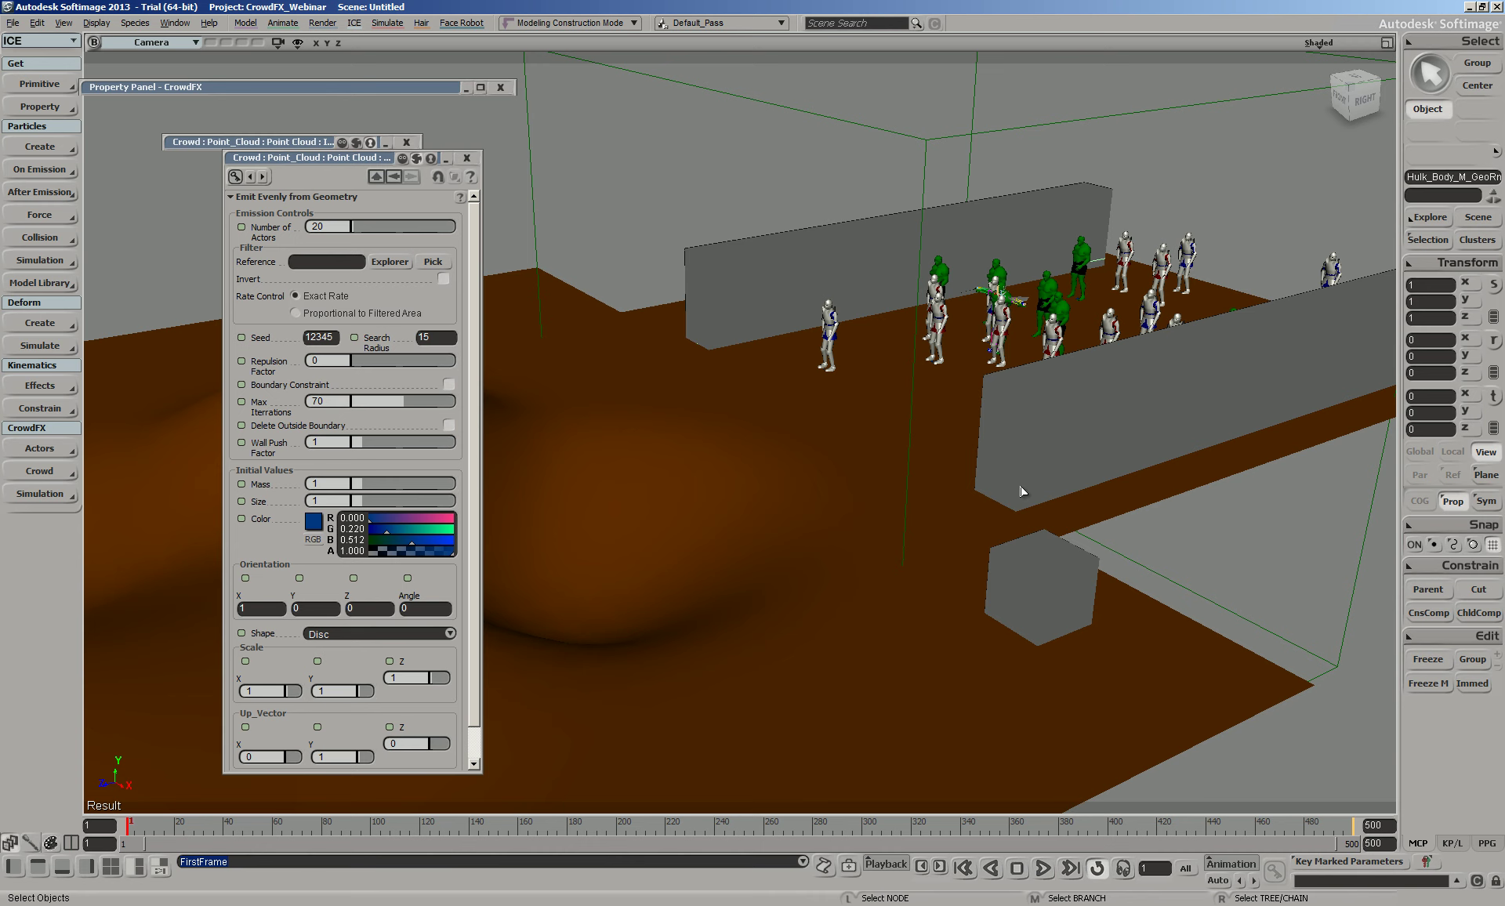
Close all open property panels and restore the multi-view layout with a closer camera view of the crowd
click(466, 158)
click(406, 142)
click(500, 87)
click(1386, 42)
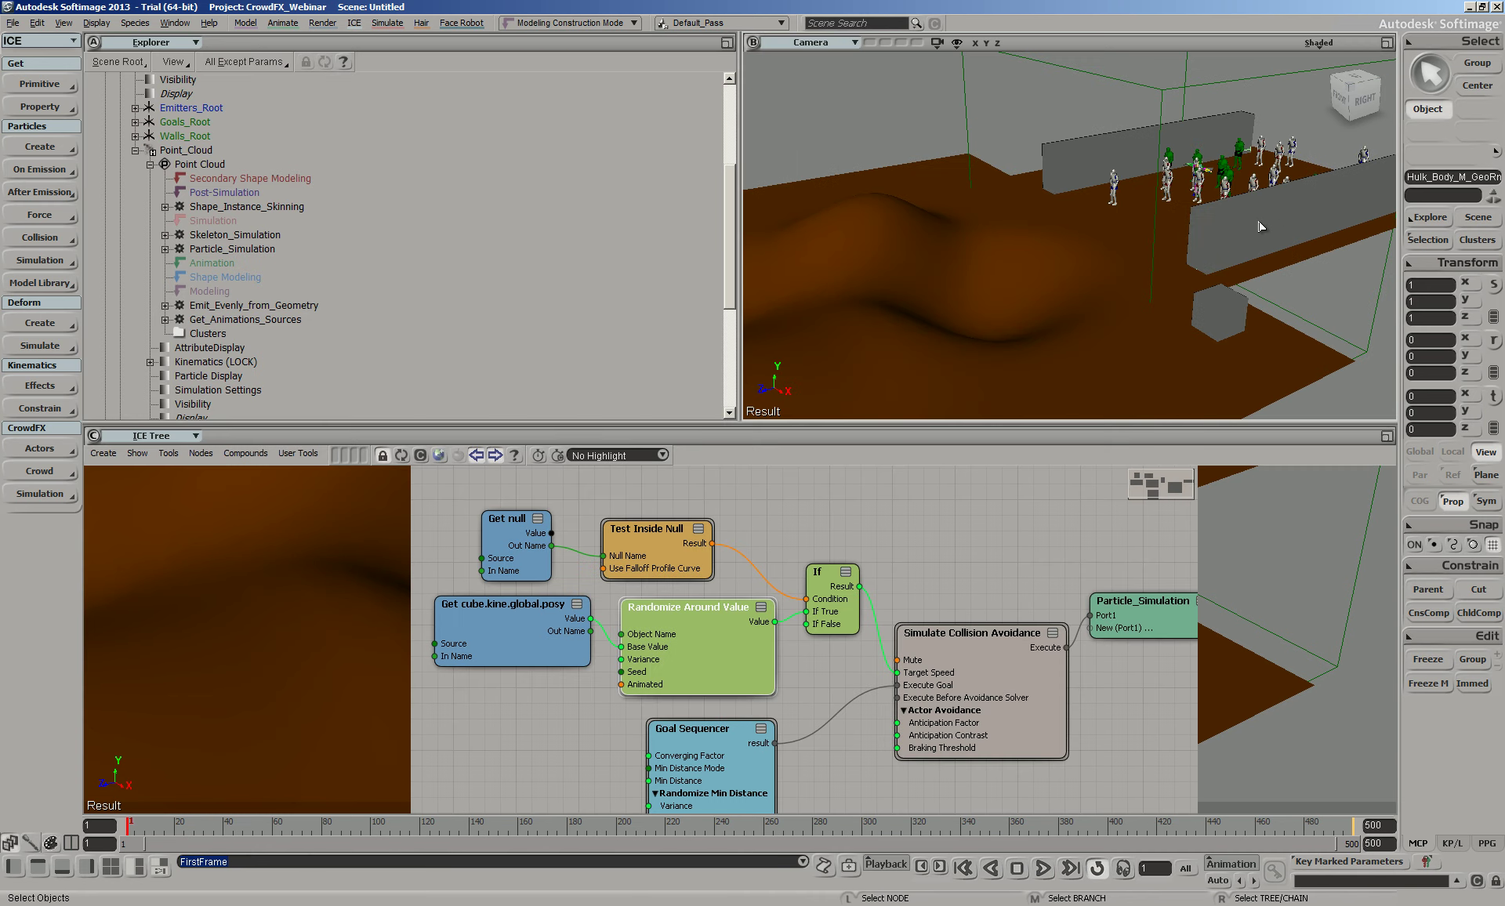
drag(1260, 226, 1102, 310)
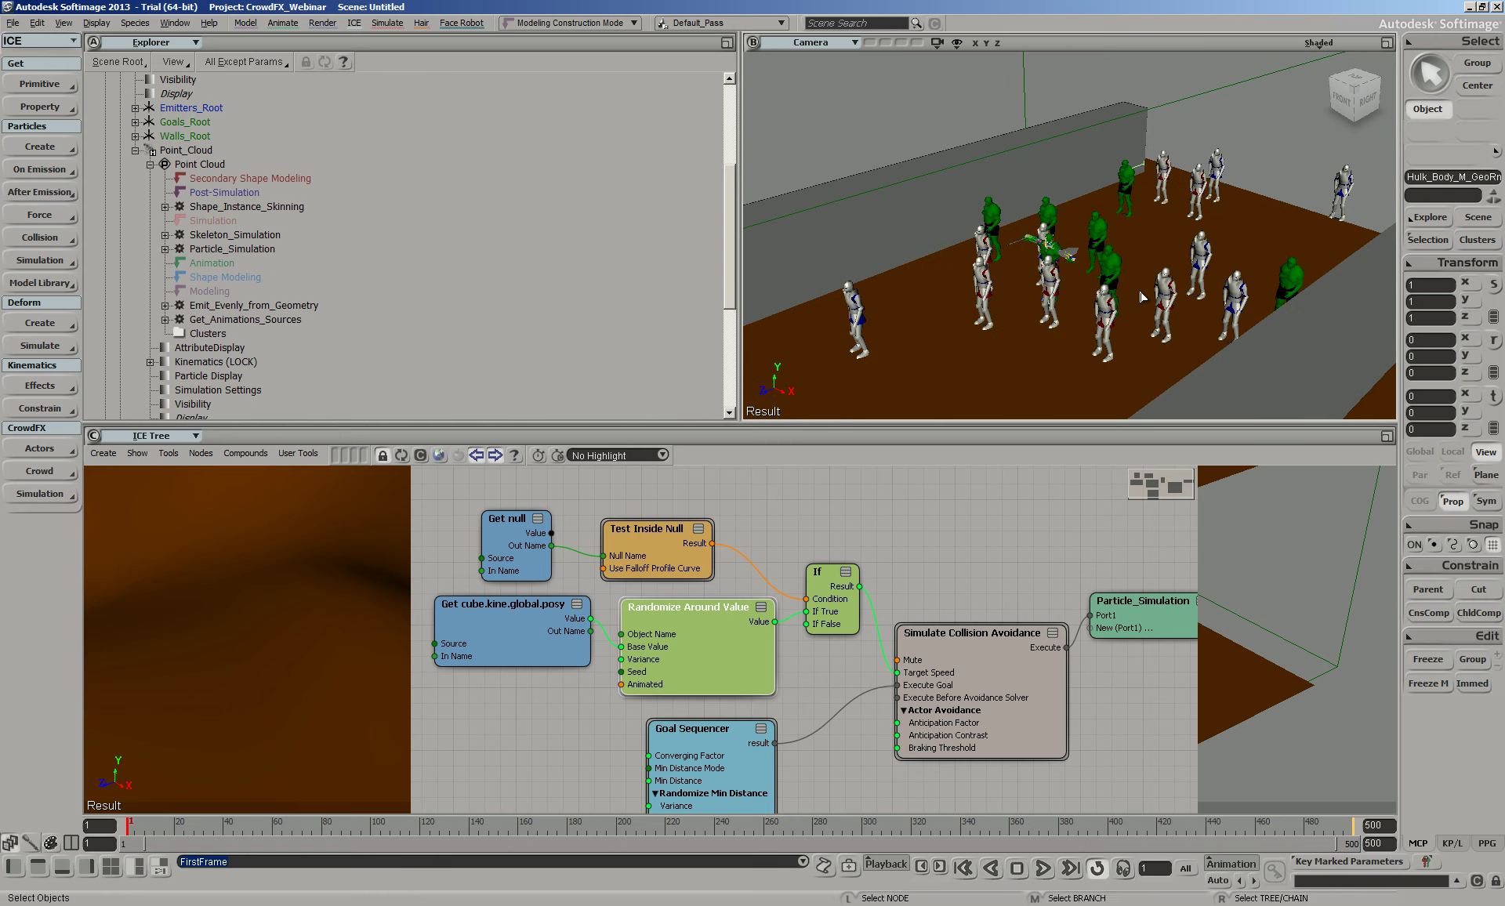
Hide the crowd's walls and clear the selection
click(43, 472)
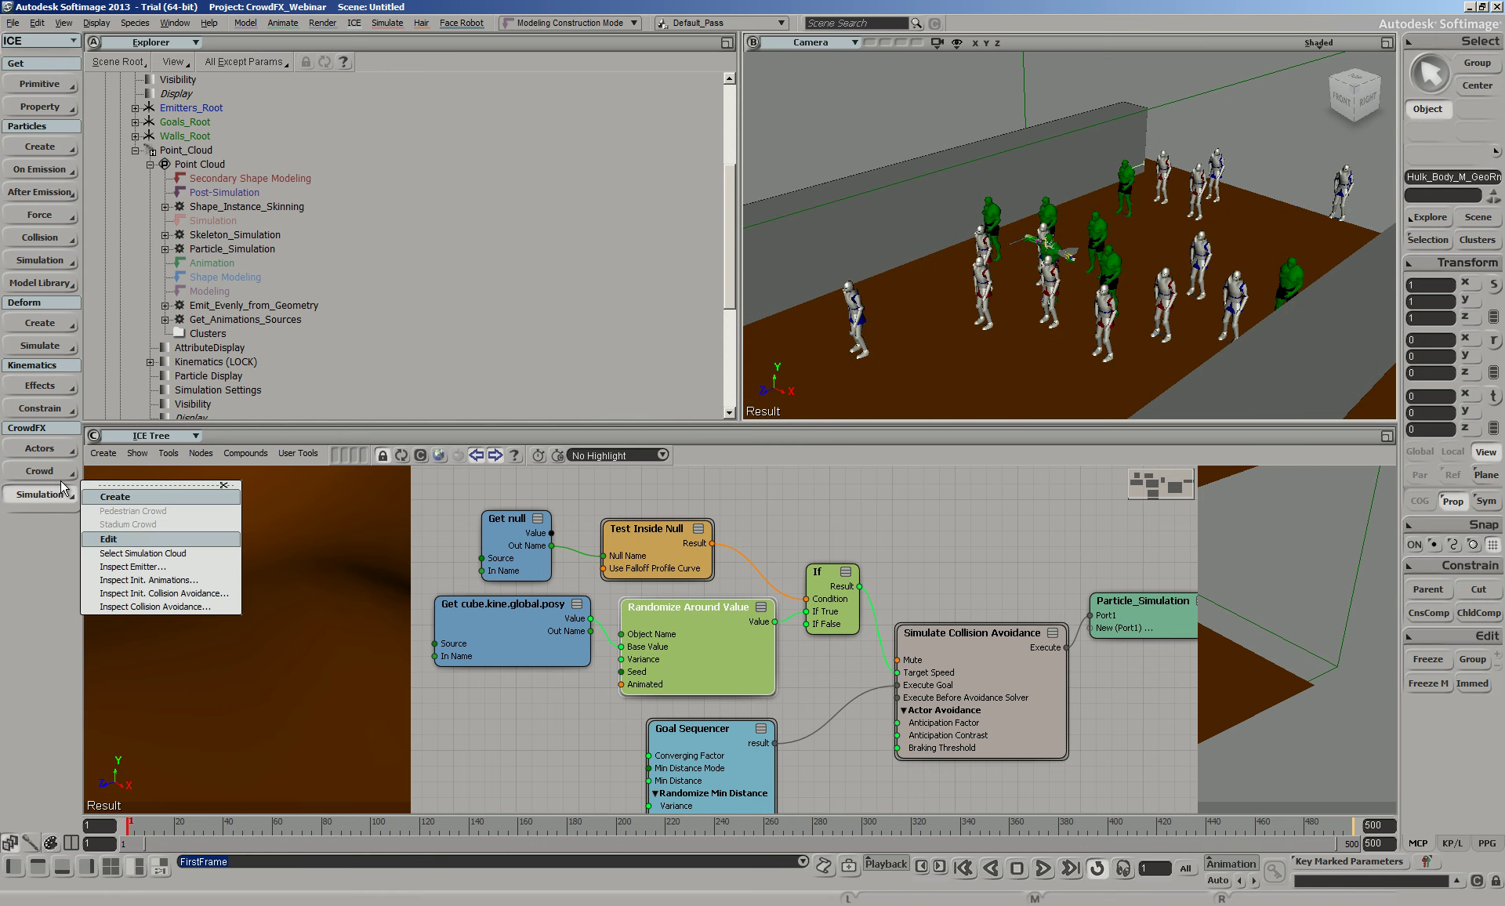
click(147, 643)
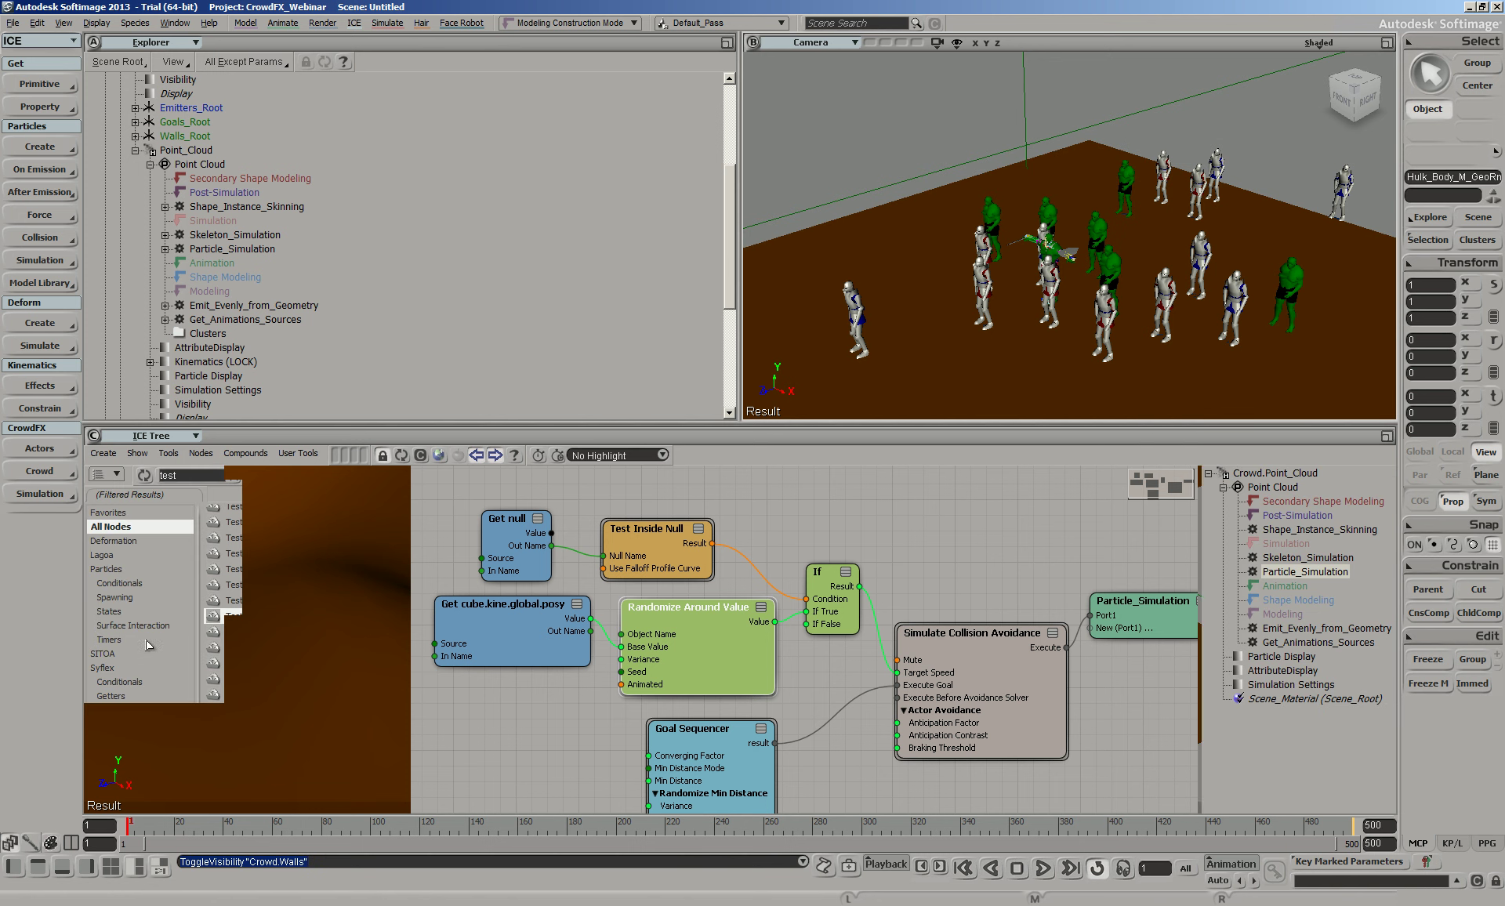
click(1259, 129)
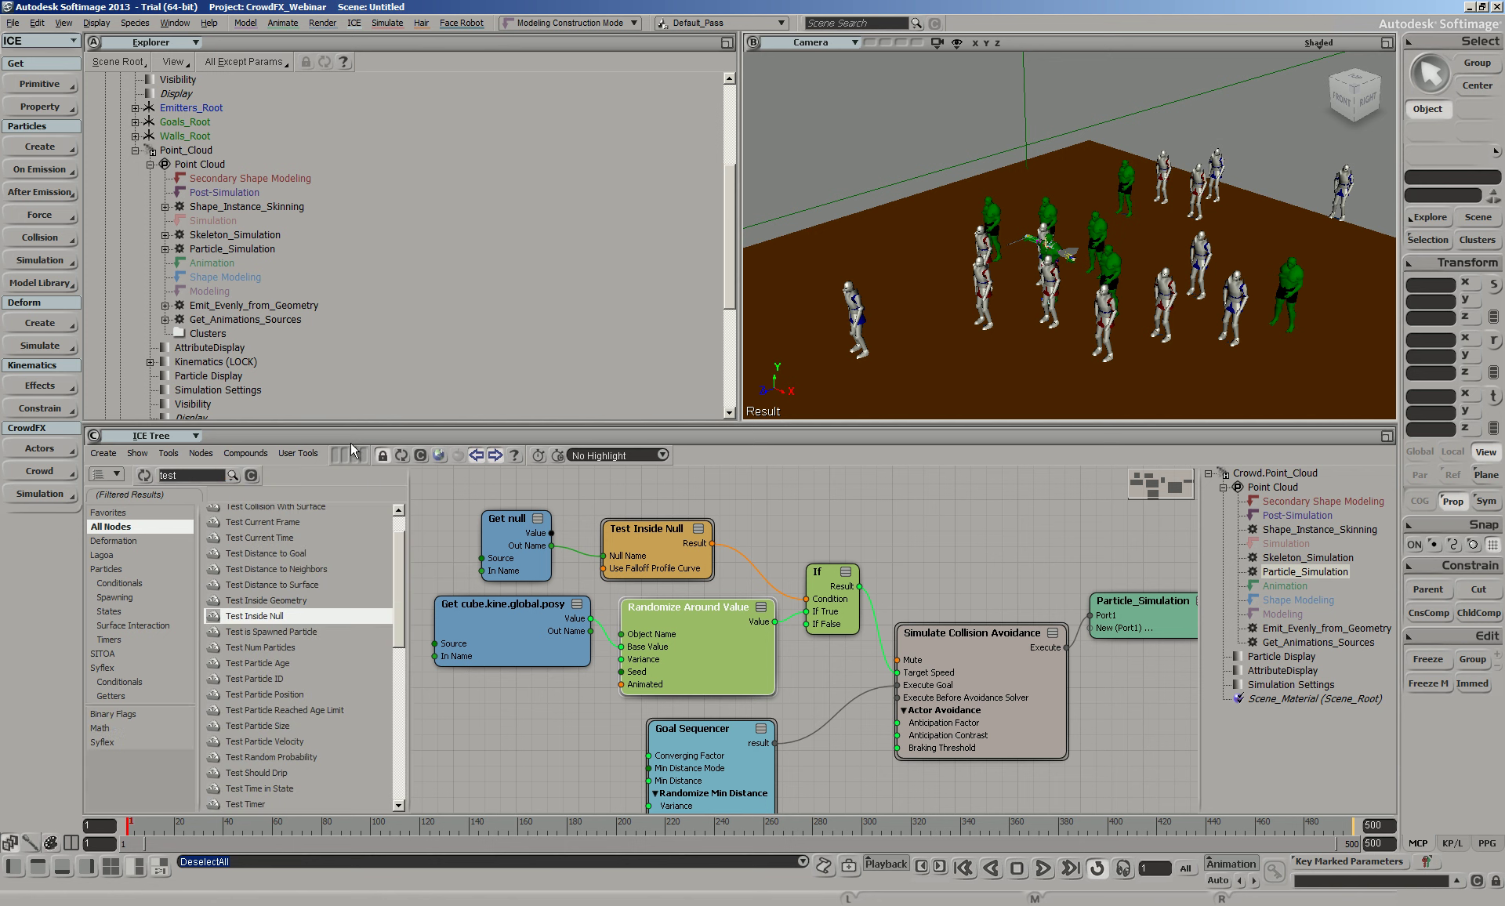
Display the Get_Animations_Sources ICE tree, then switch to the Emit_Evenly_from_Geometry tree's Initialize Locomotion Data section
click(222, 319)
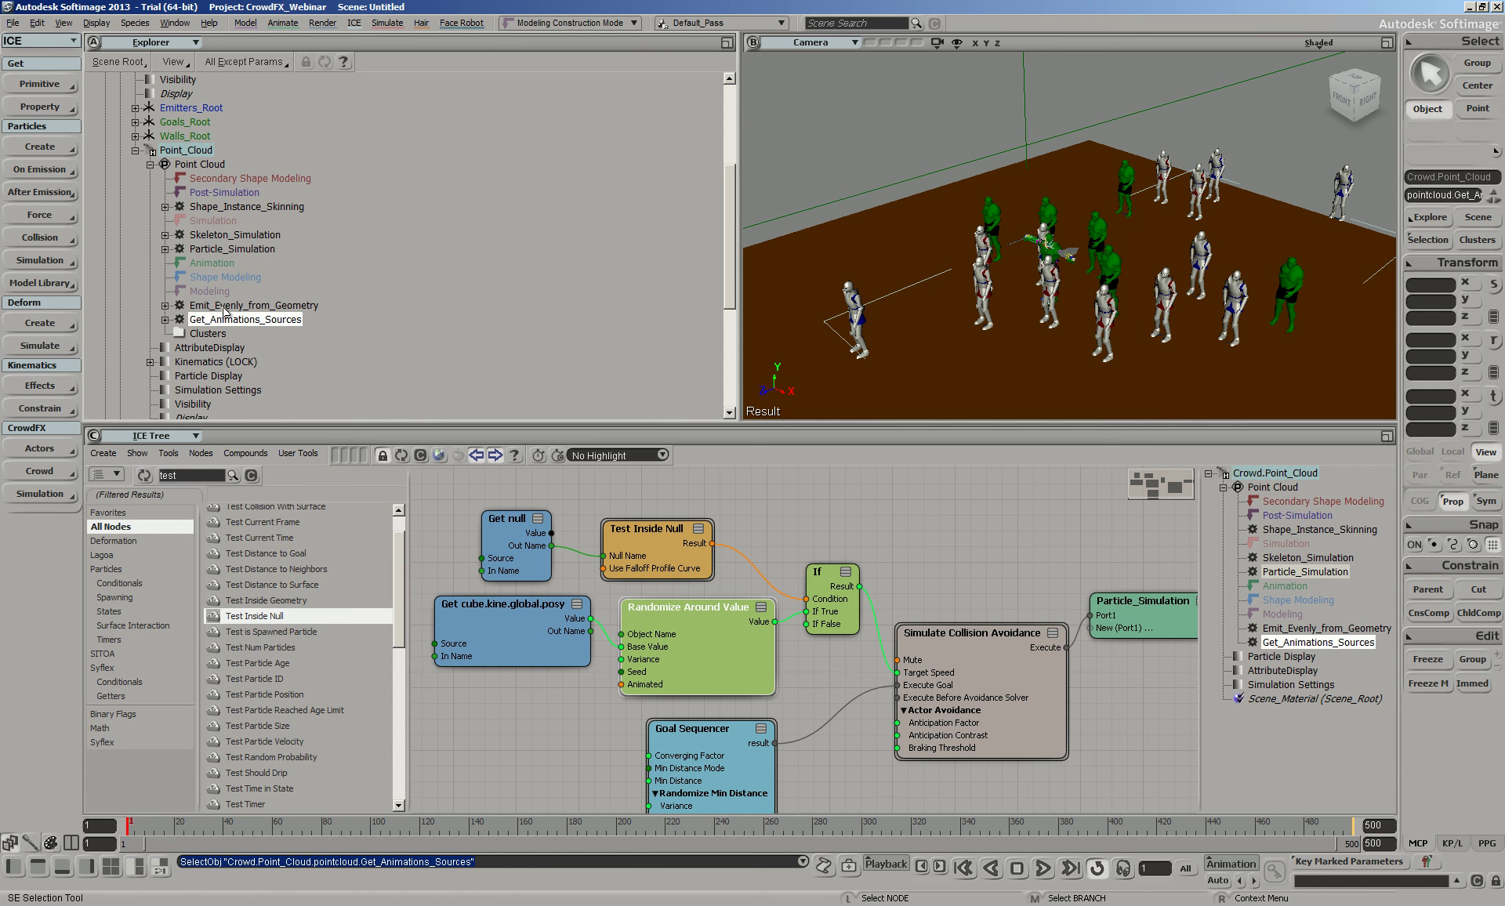
click(401, 455)
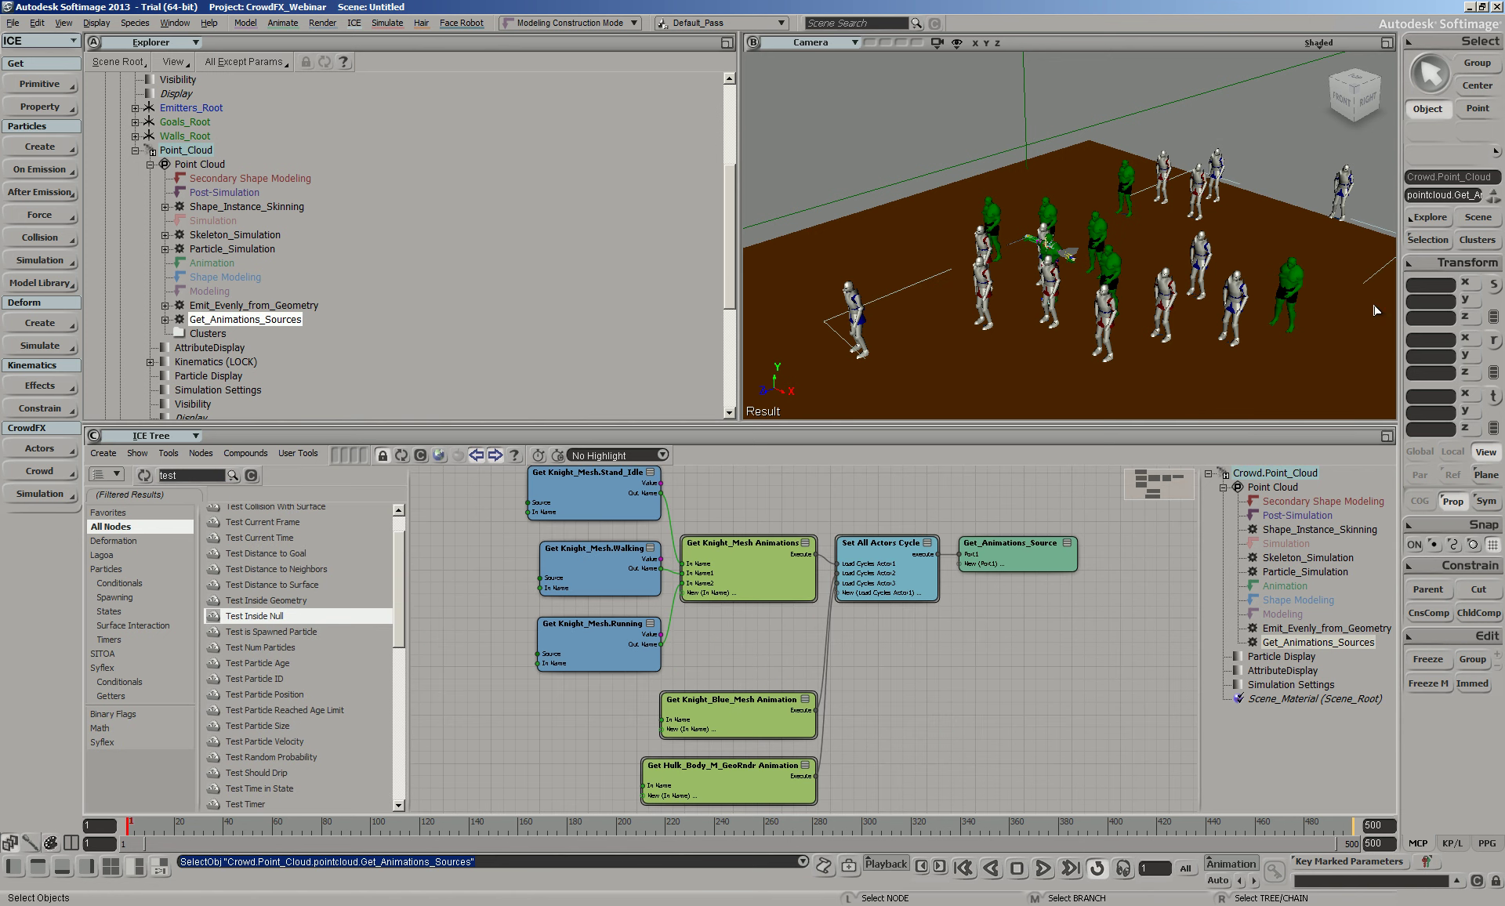
click(212, 304)
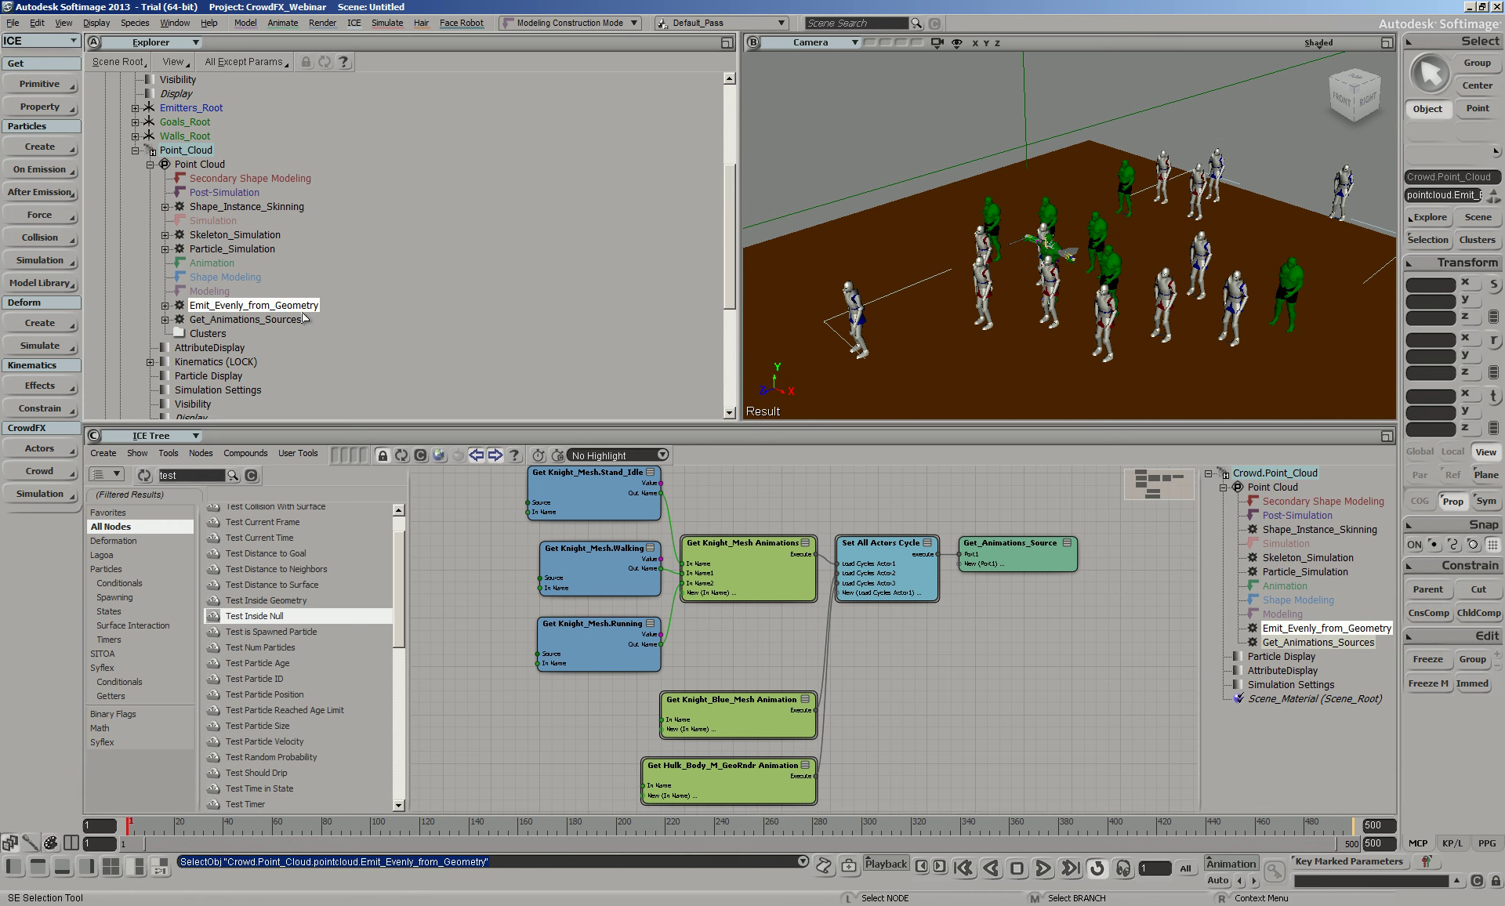
click(401, 455)
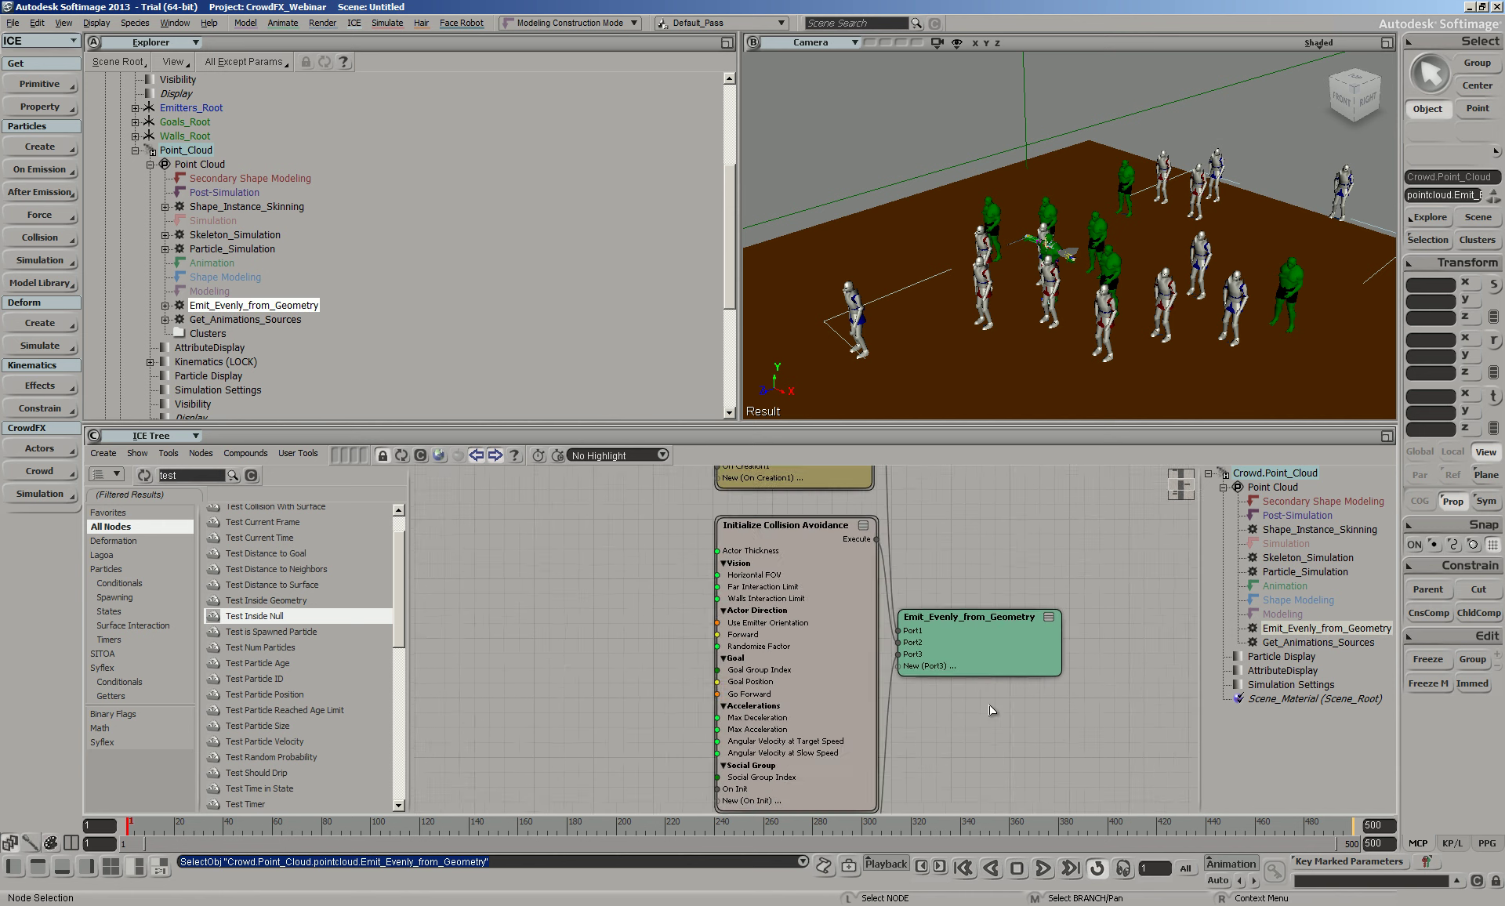
scroll(932, 651, up, 10)
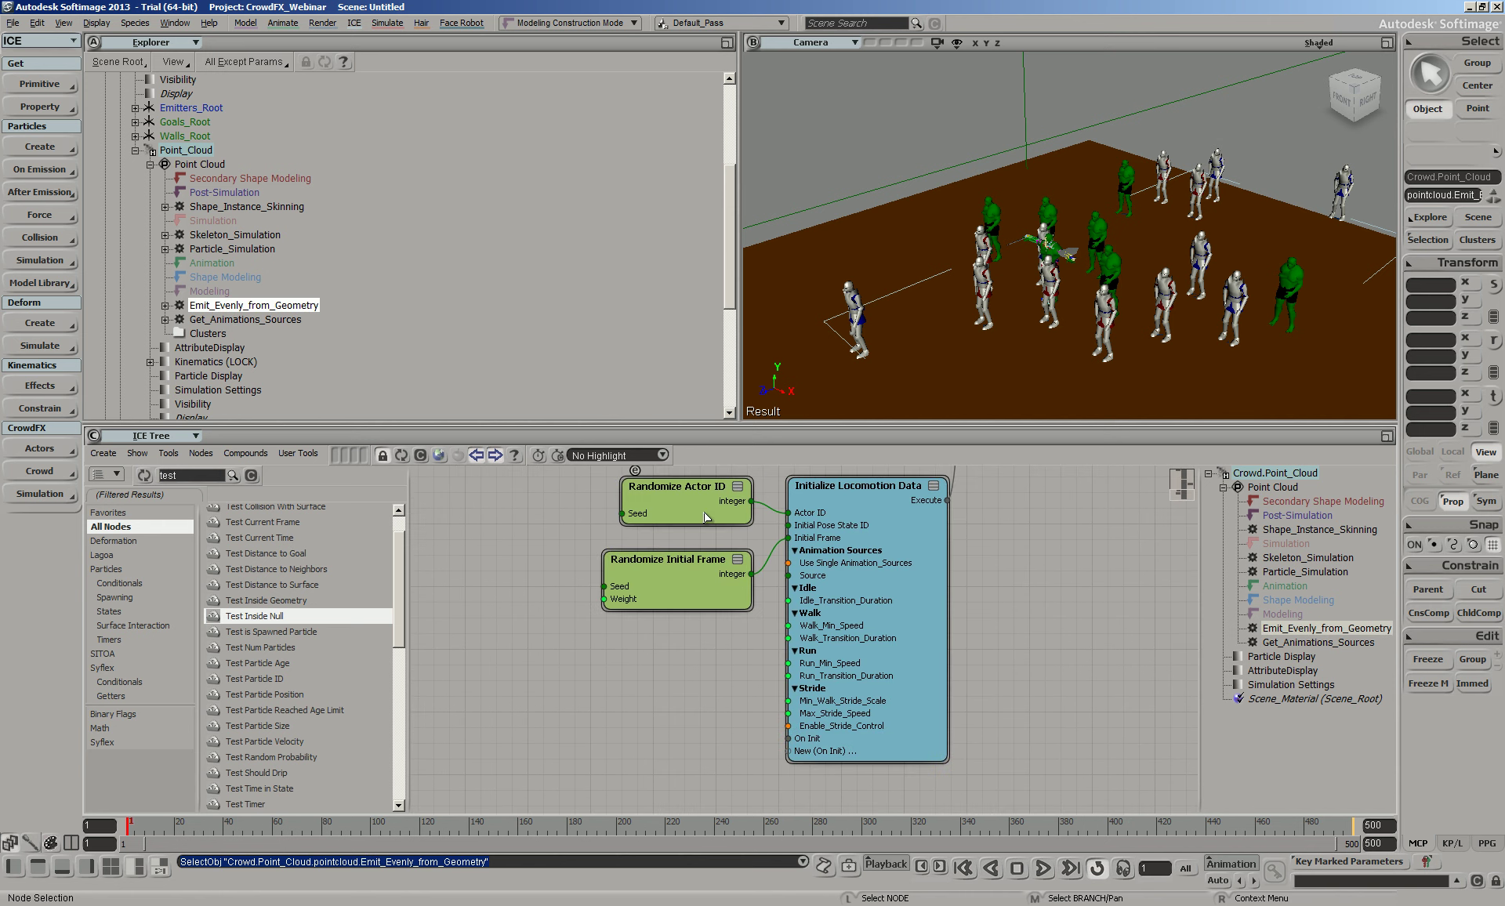
Disconnect the Randomize Actor ID node from the Actor ID input of Initialize Locomotion Data
drag(712, 502, 682, 504)
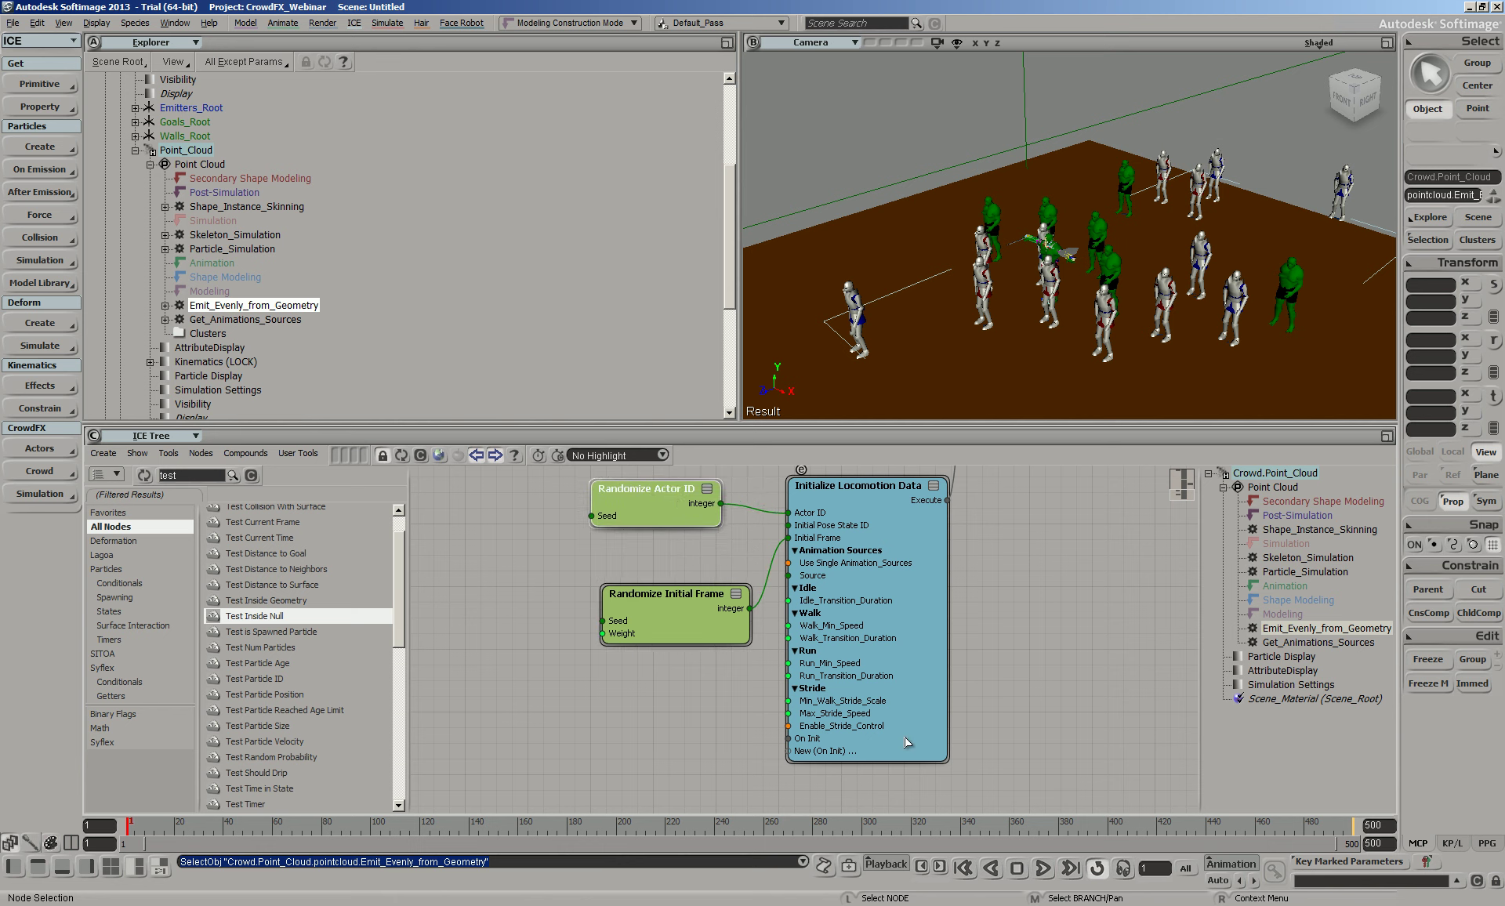
click(1042, 868)
click(751, 512)
key(Delete)
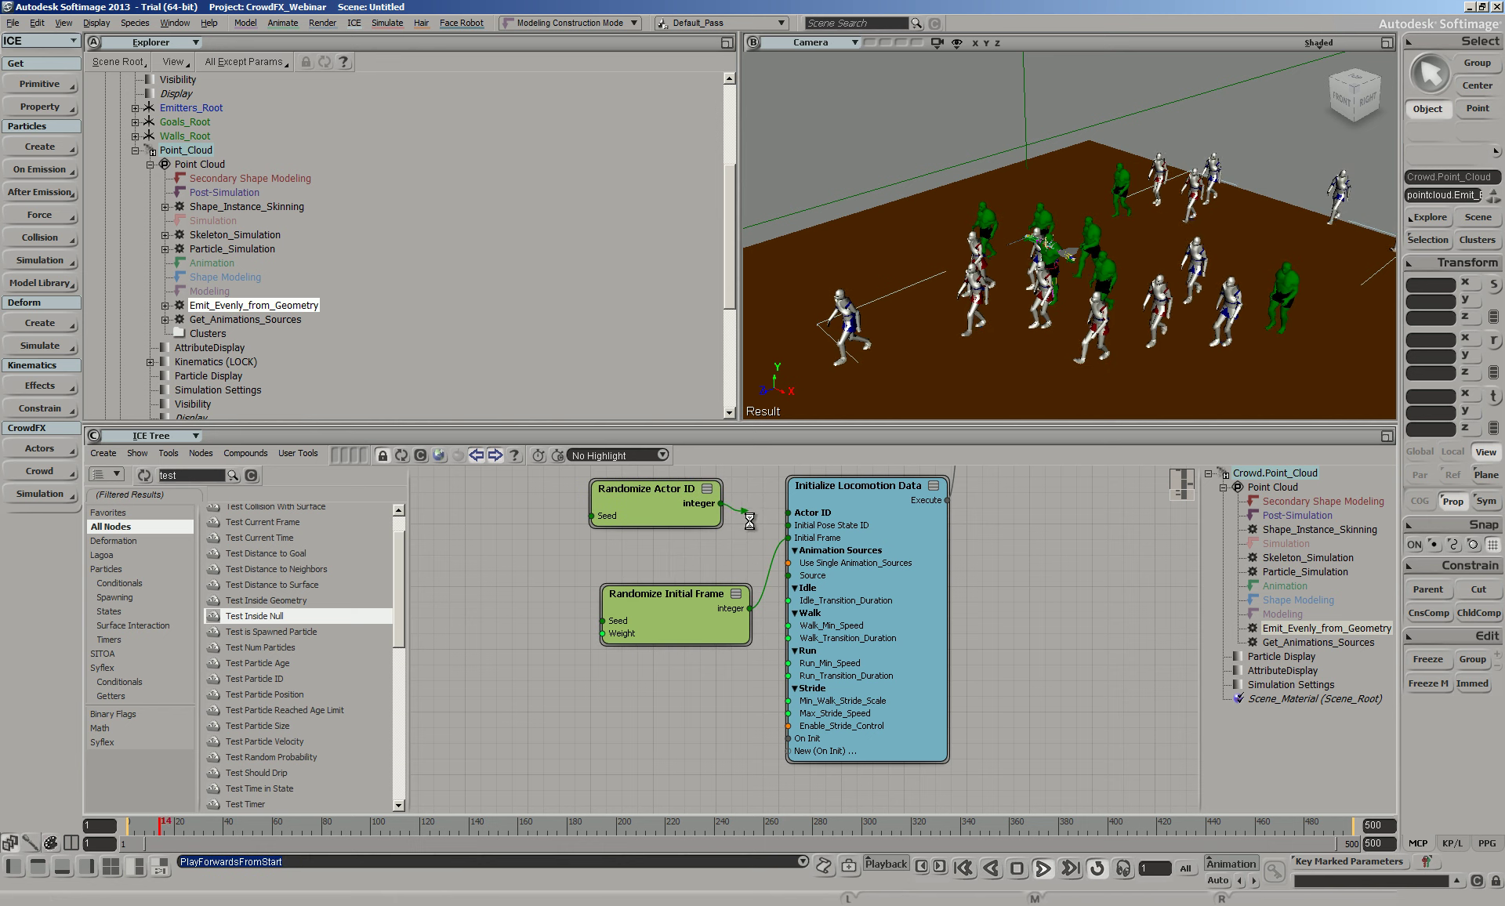
Replay the simulation briefly from the start, stop it, and examine the actors up close
click(1042, 868)
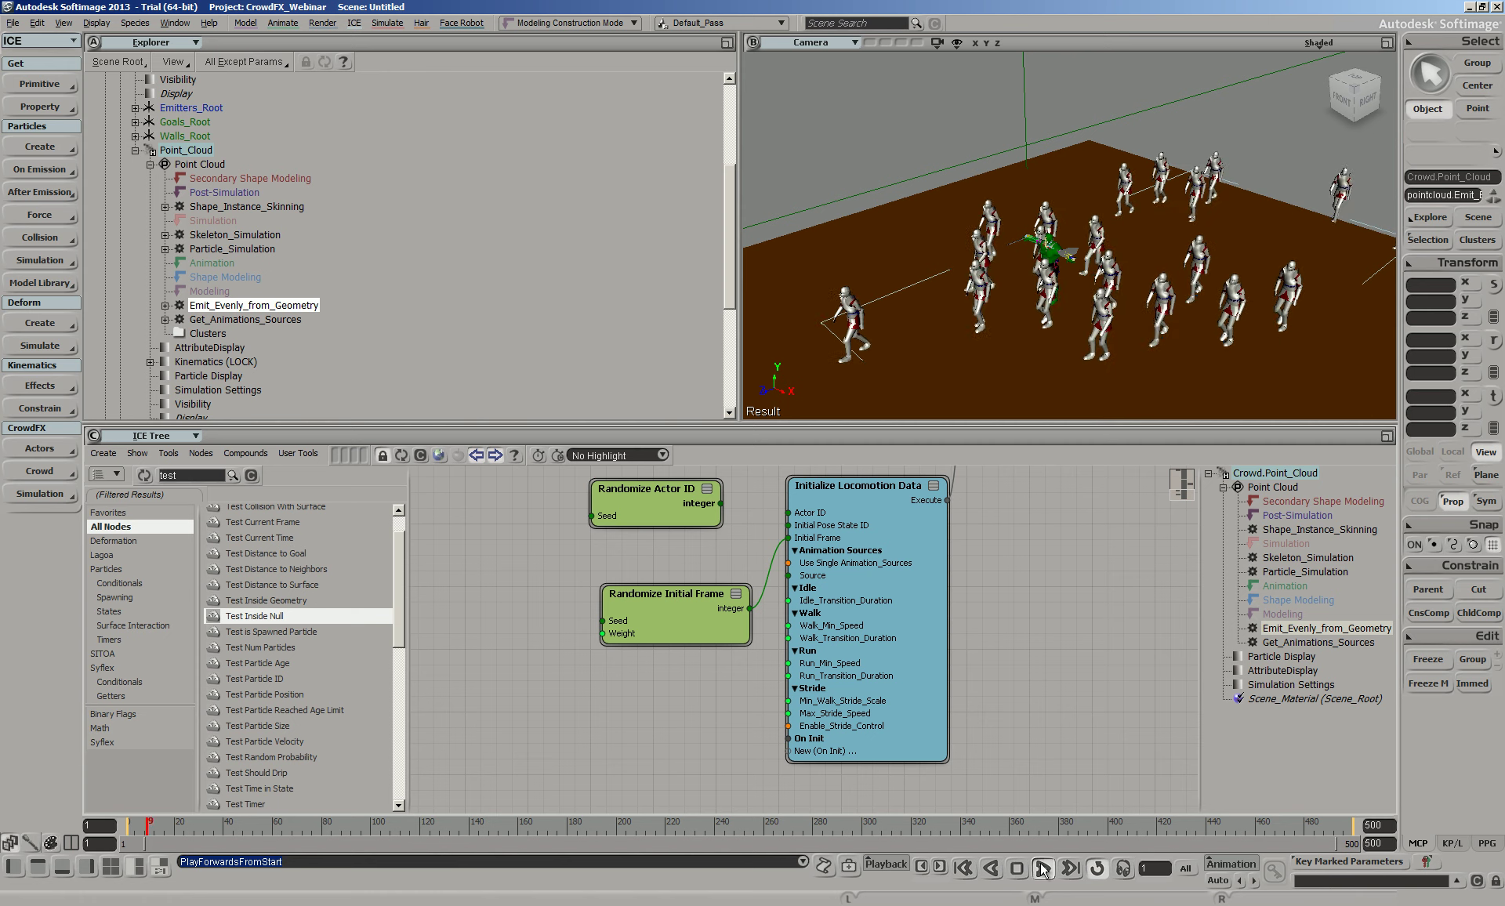
click(1042, 867)
scroll(1144, 294, up, 3)
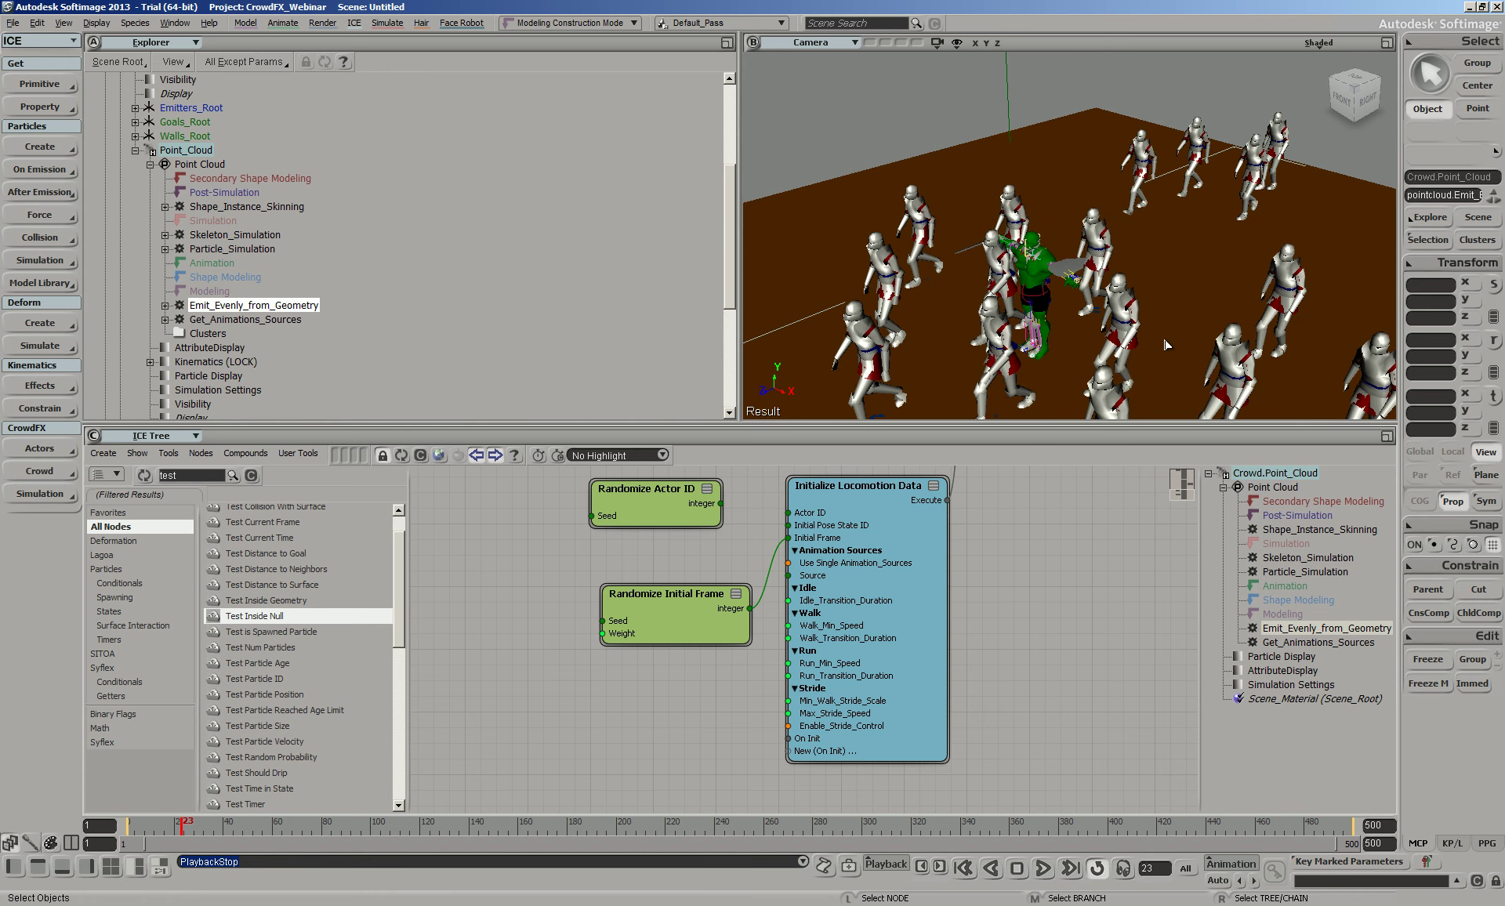
scroll(1160, 314, up, 2)
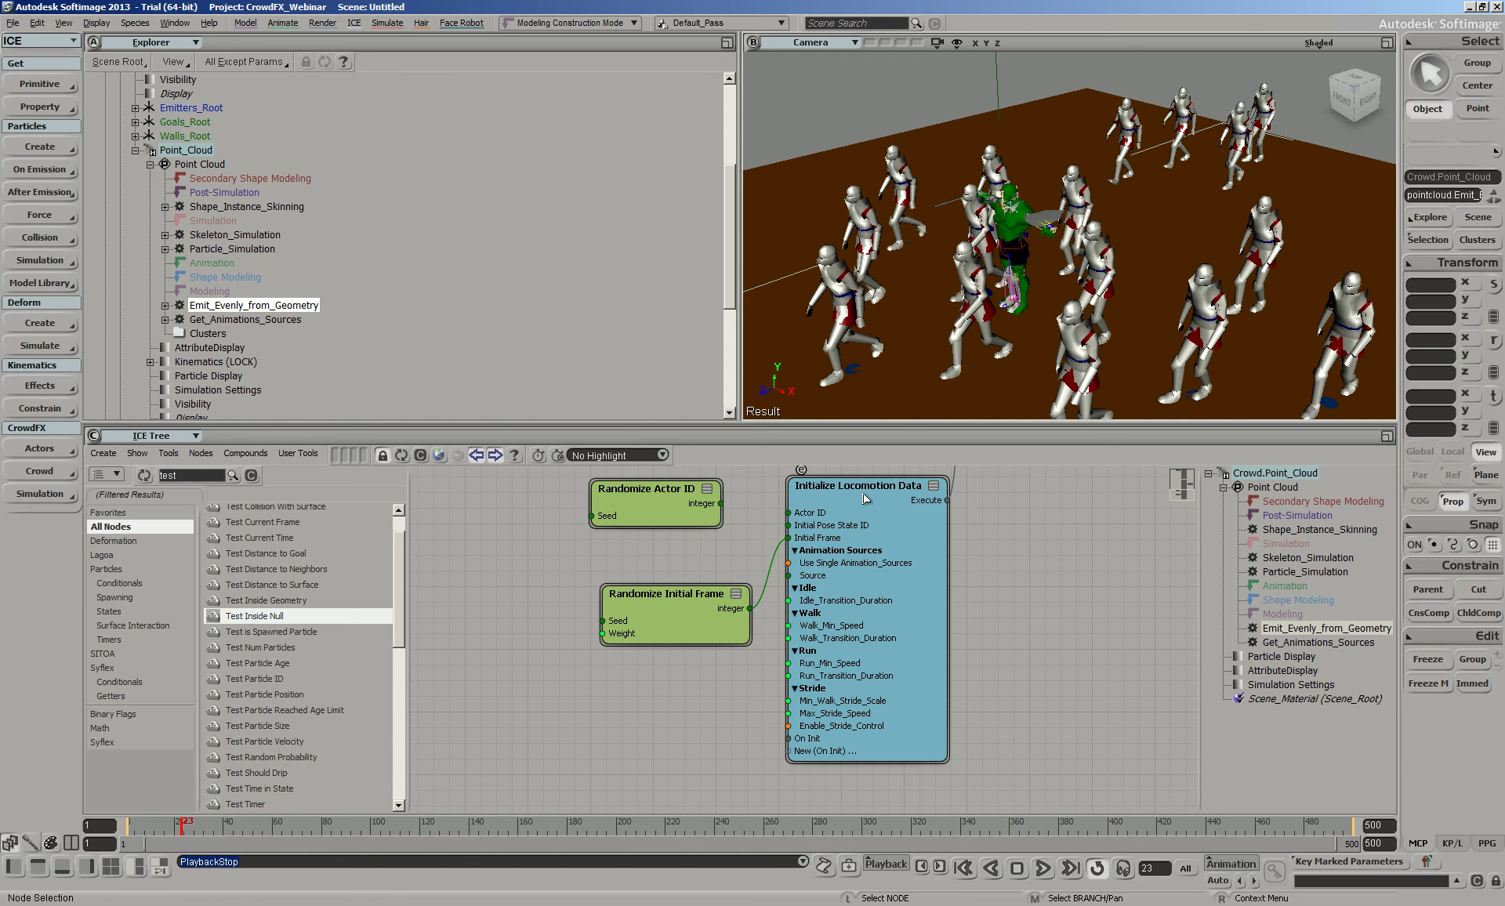
Try Actor IDs 1 and 2 in the Initialize Locomotion Data properties at the first frame, and restore the value 0
double_click(863, 496)
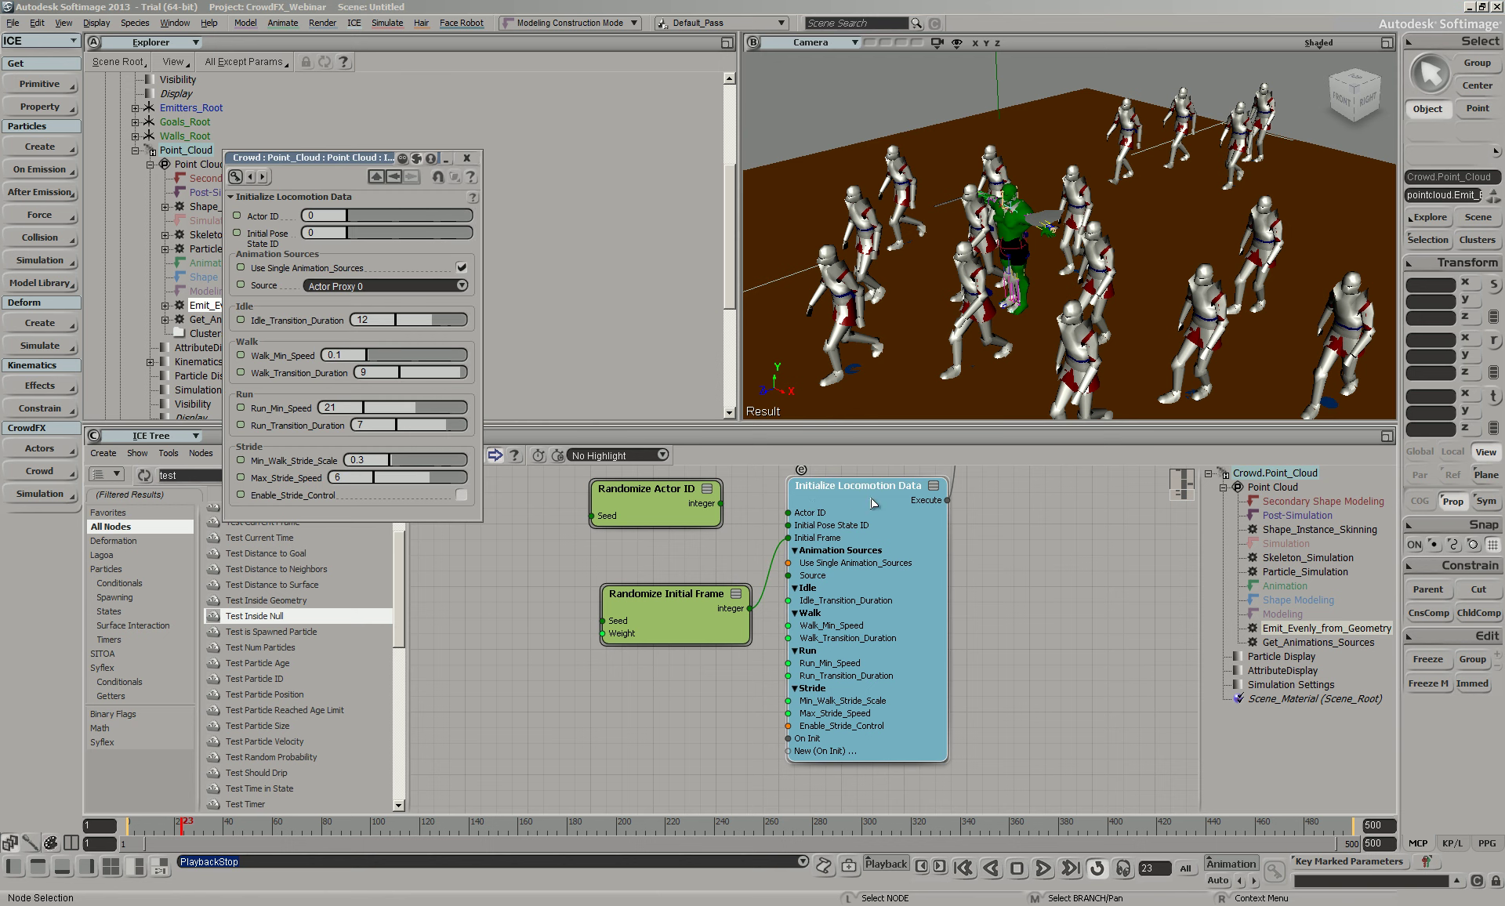
mouse_move(720, 503)
mouse_down()
mouse_move(792, 513)
mouse_move(748, 513)
mouse_up()
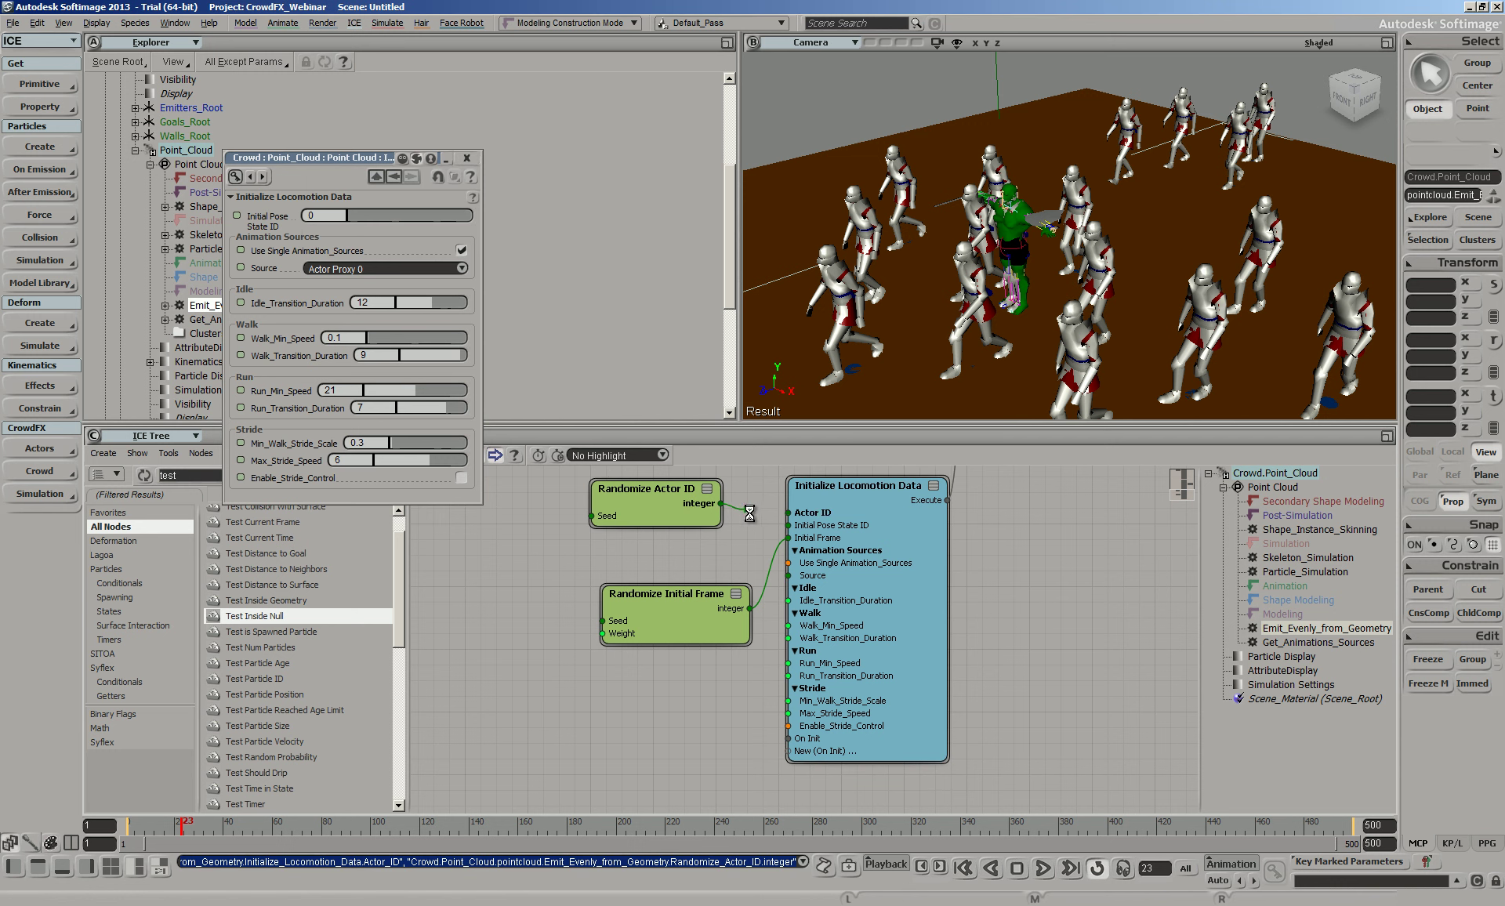
click(362, 218)
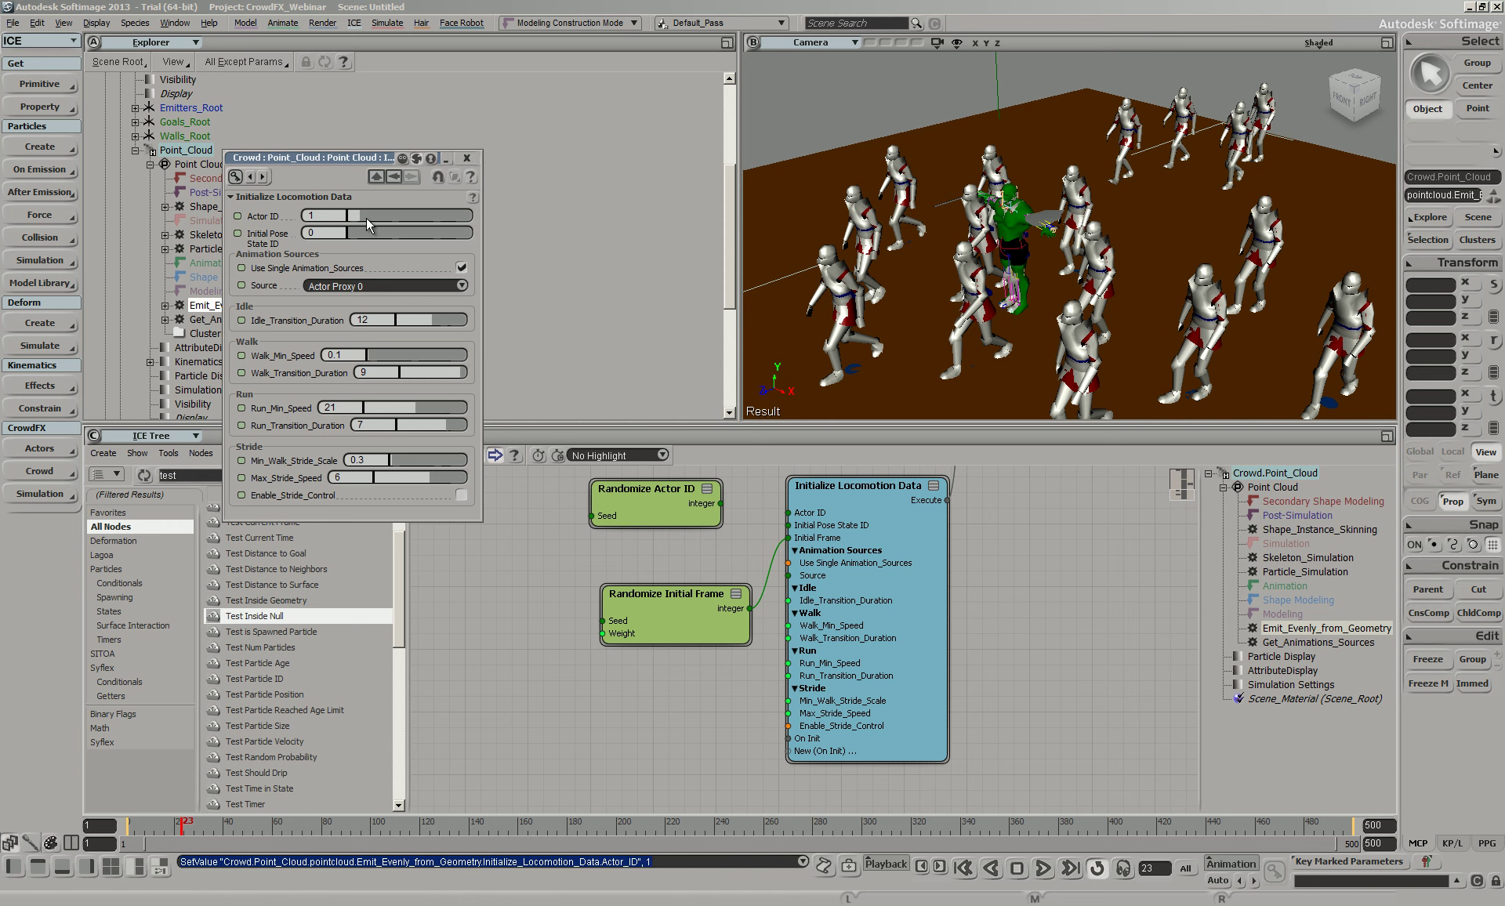
click(964, 867)
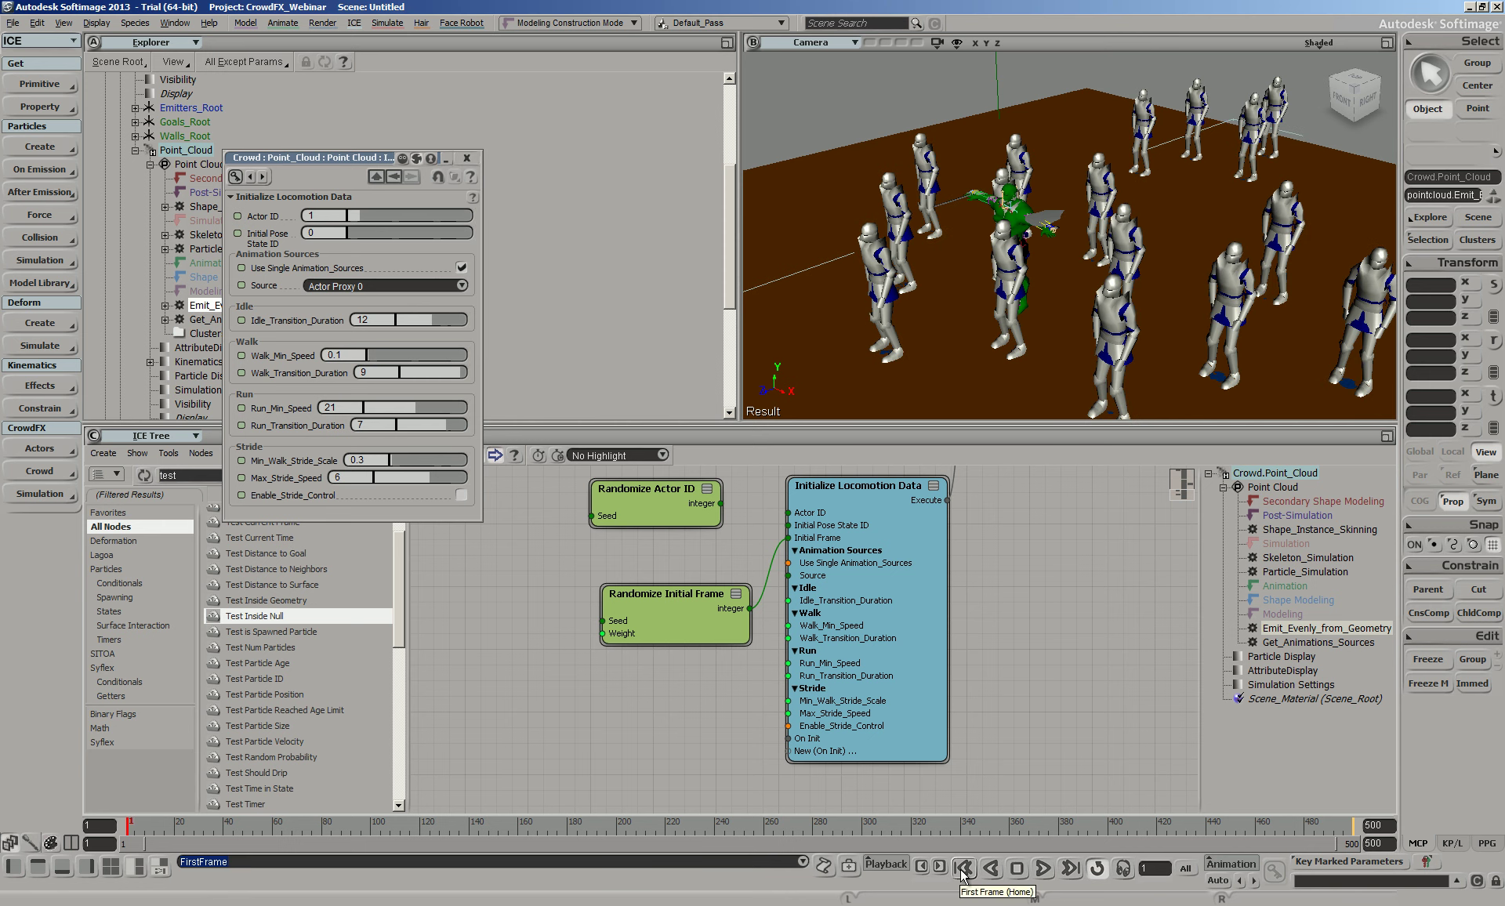
click(351, 218)
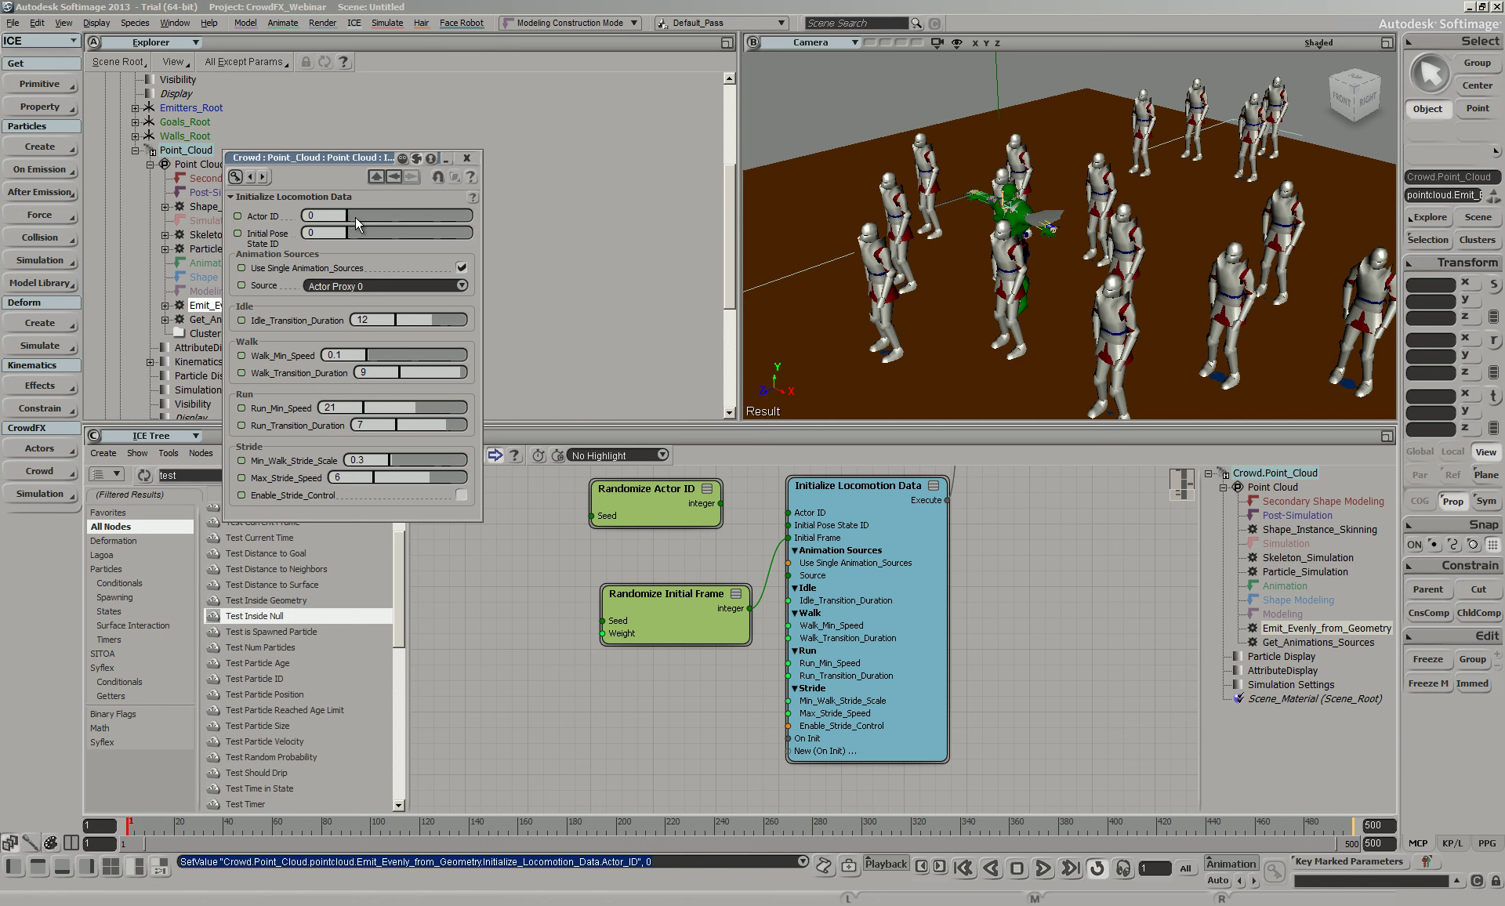
click(359, 217)
click(373, 215)
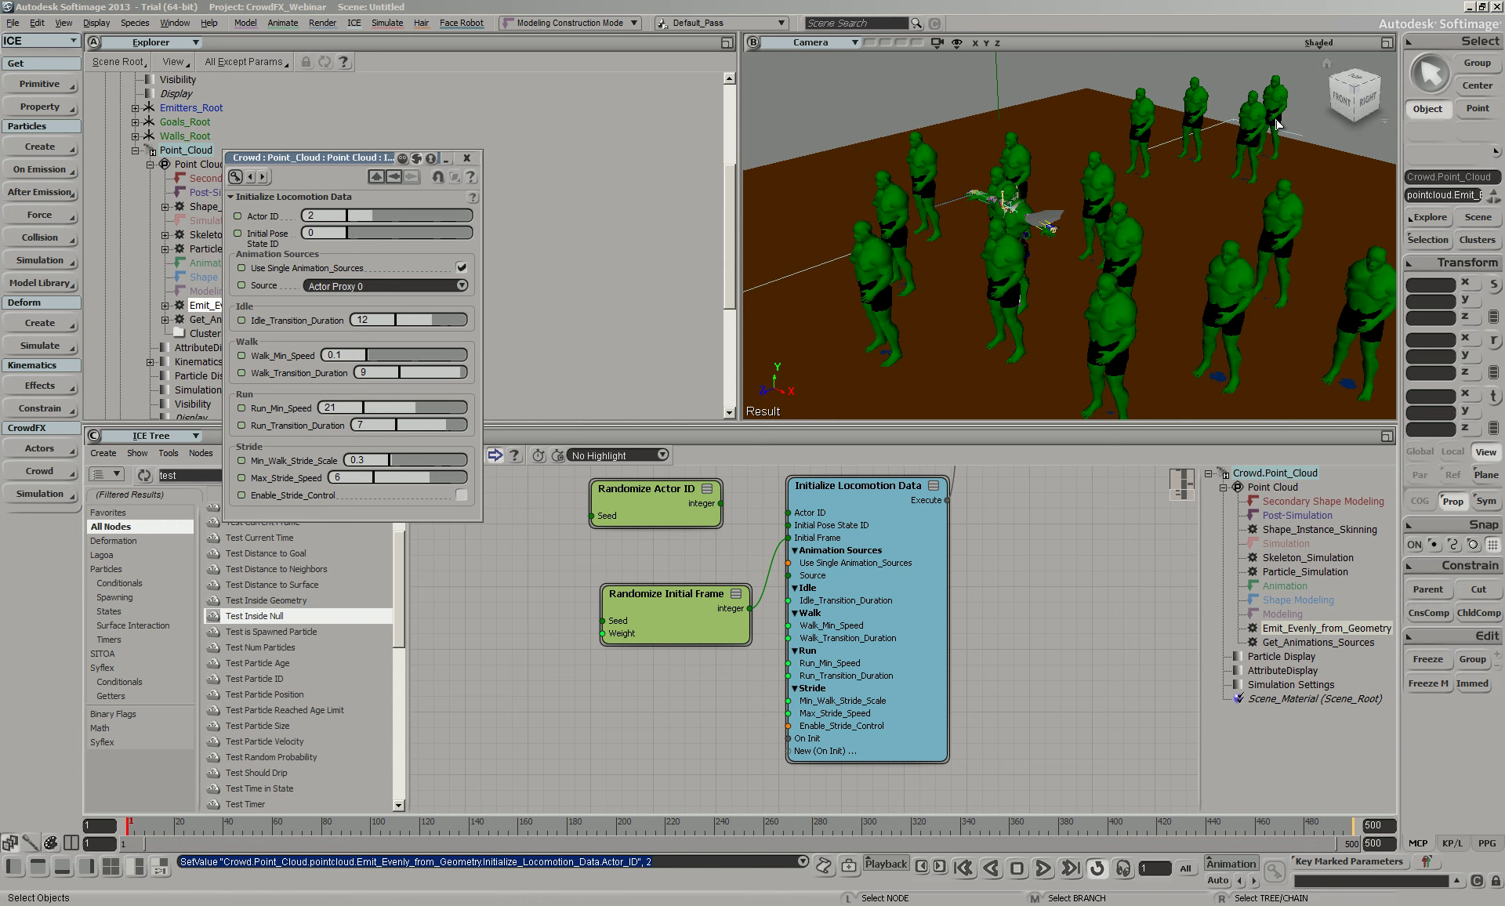
click(354, 218)
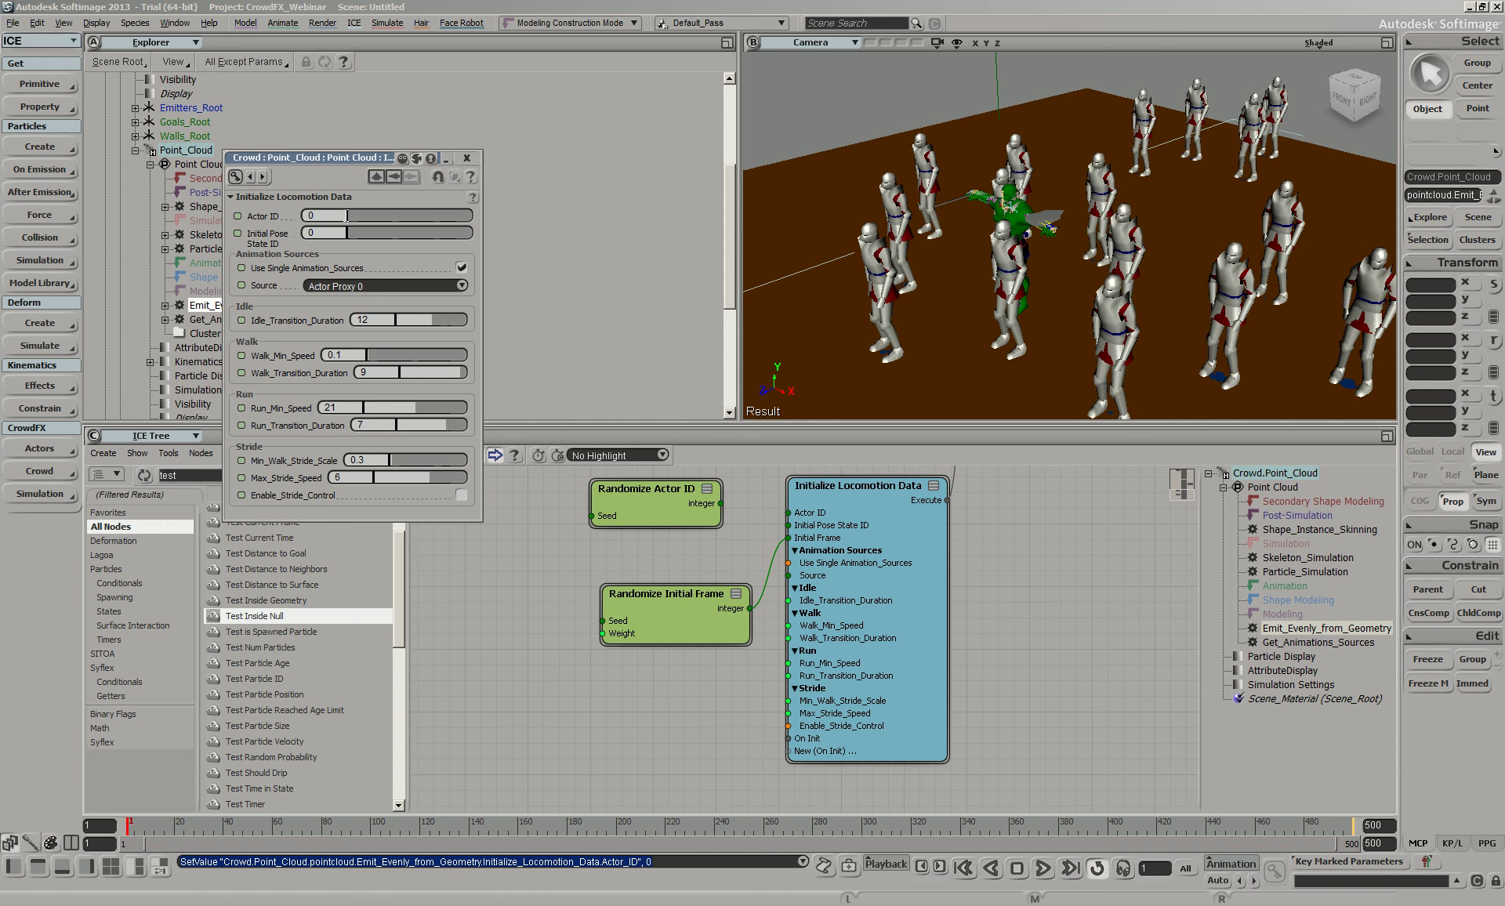
drag(343, 159, 475, 76)
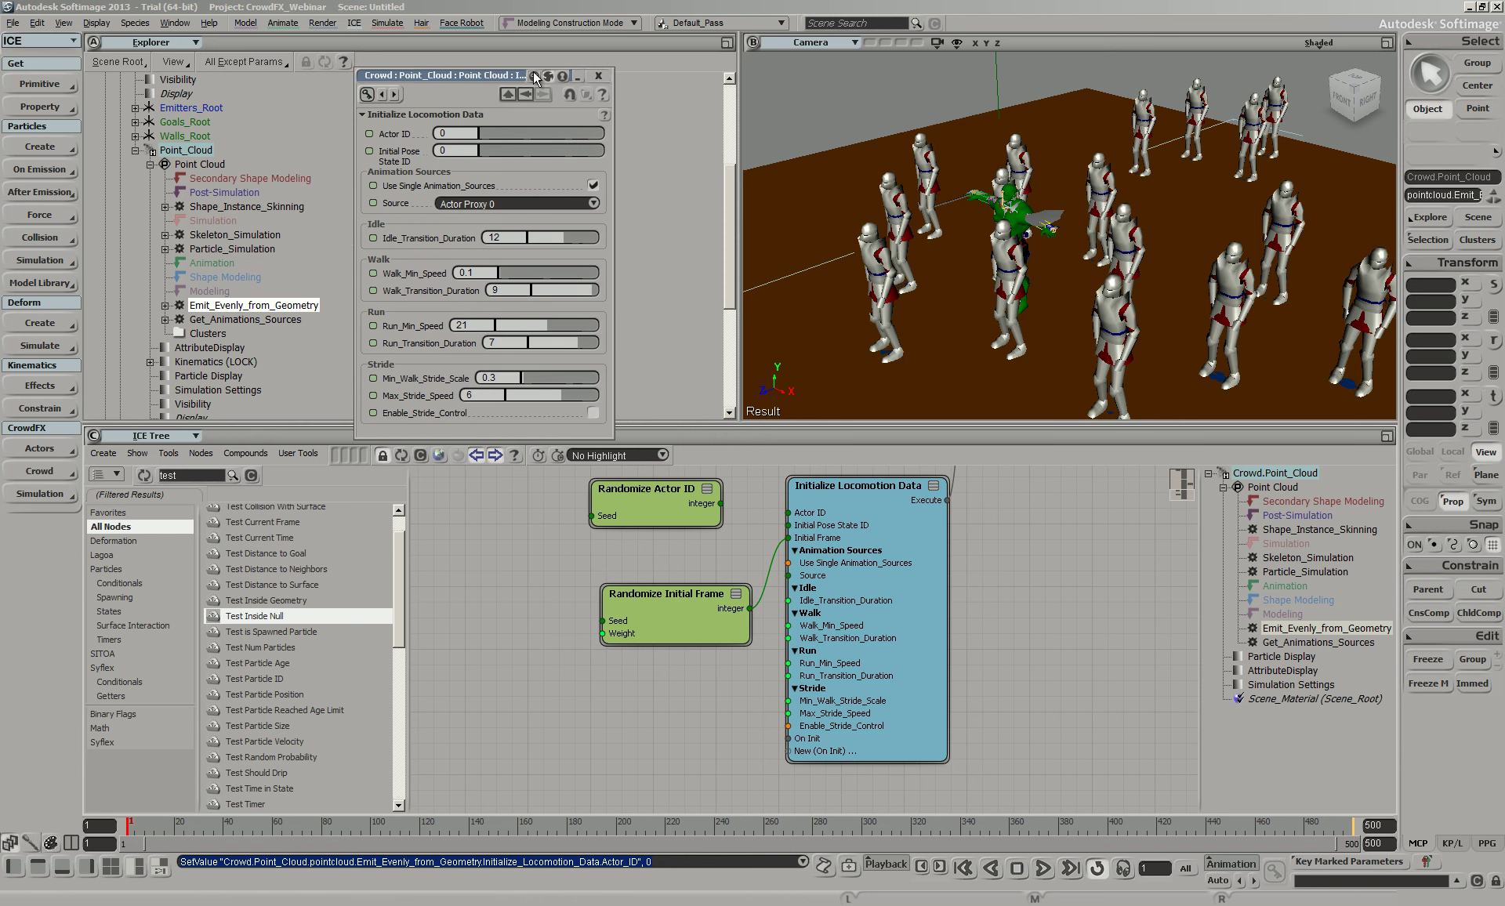
Add an If node, connect its Result to Actor ID on Initialize Locomotion Data, and open the If node's properties
double_click(185, 475)
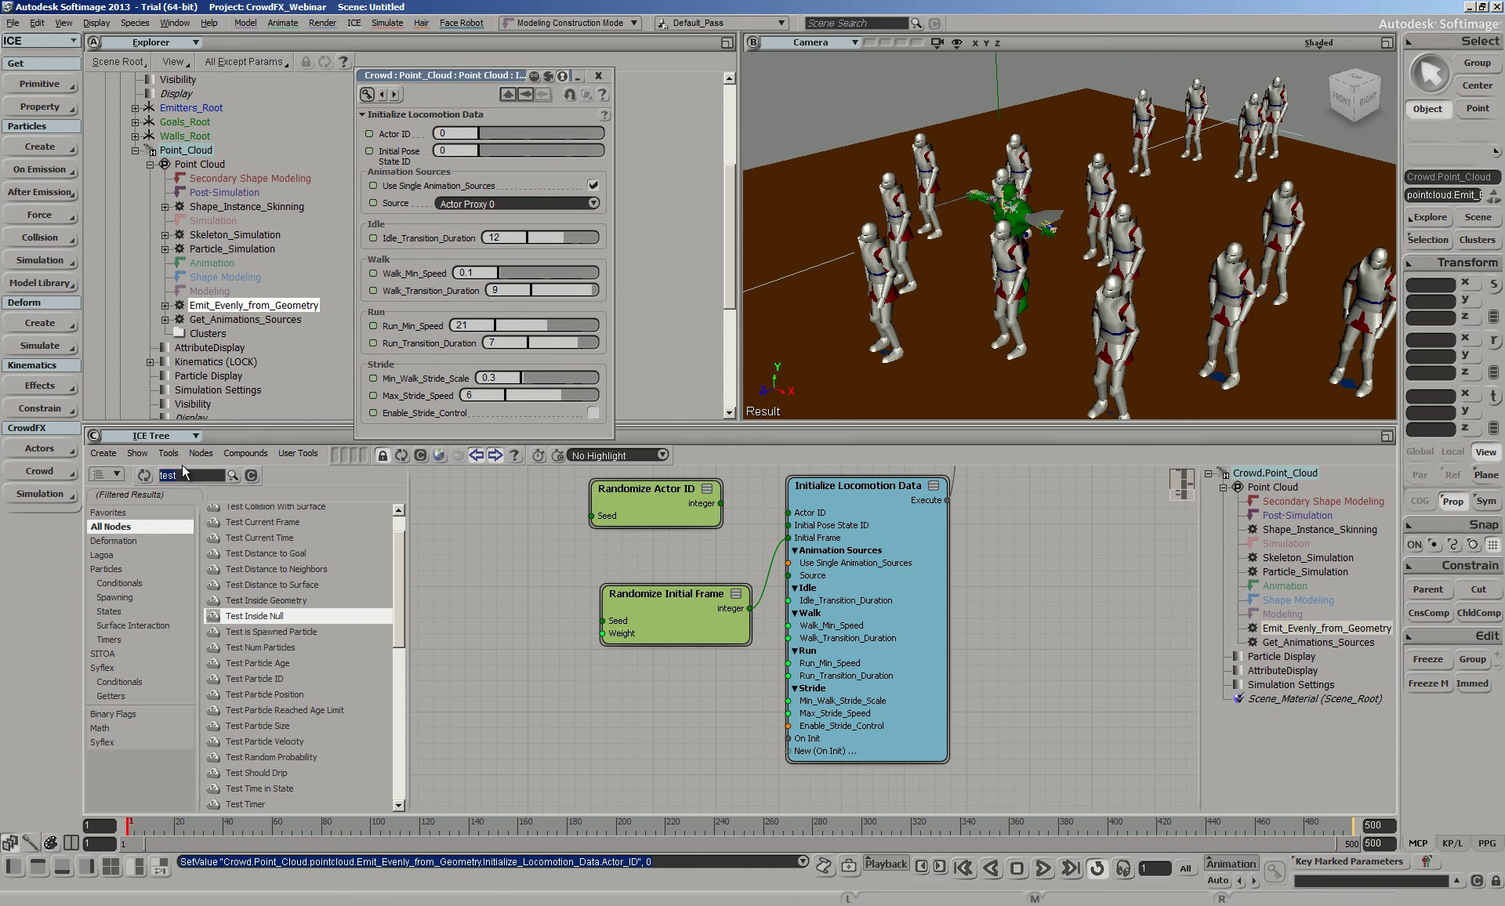
text(if)
drag(229, 637, 808, 511)
drag(659, 512, 525, 538)
drag(655, 580, 671, 537)
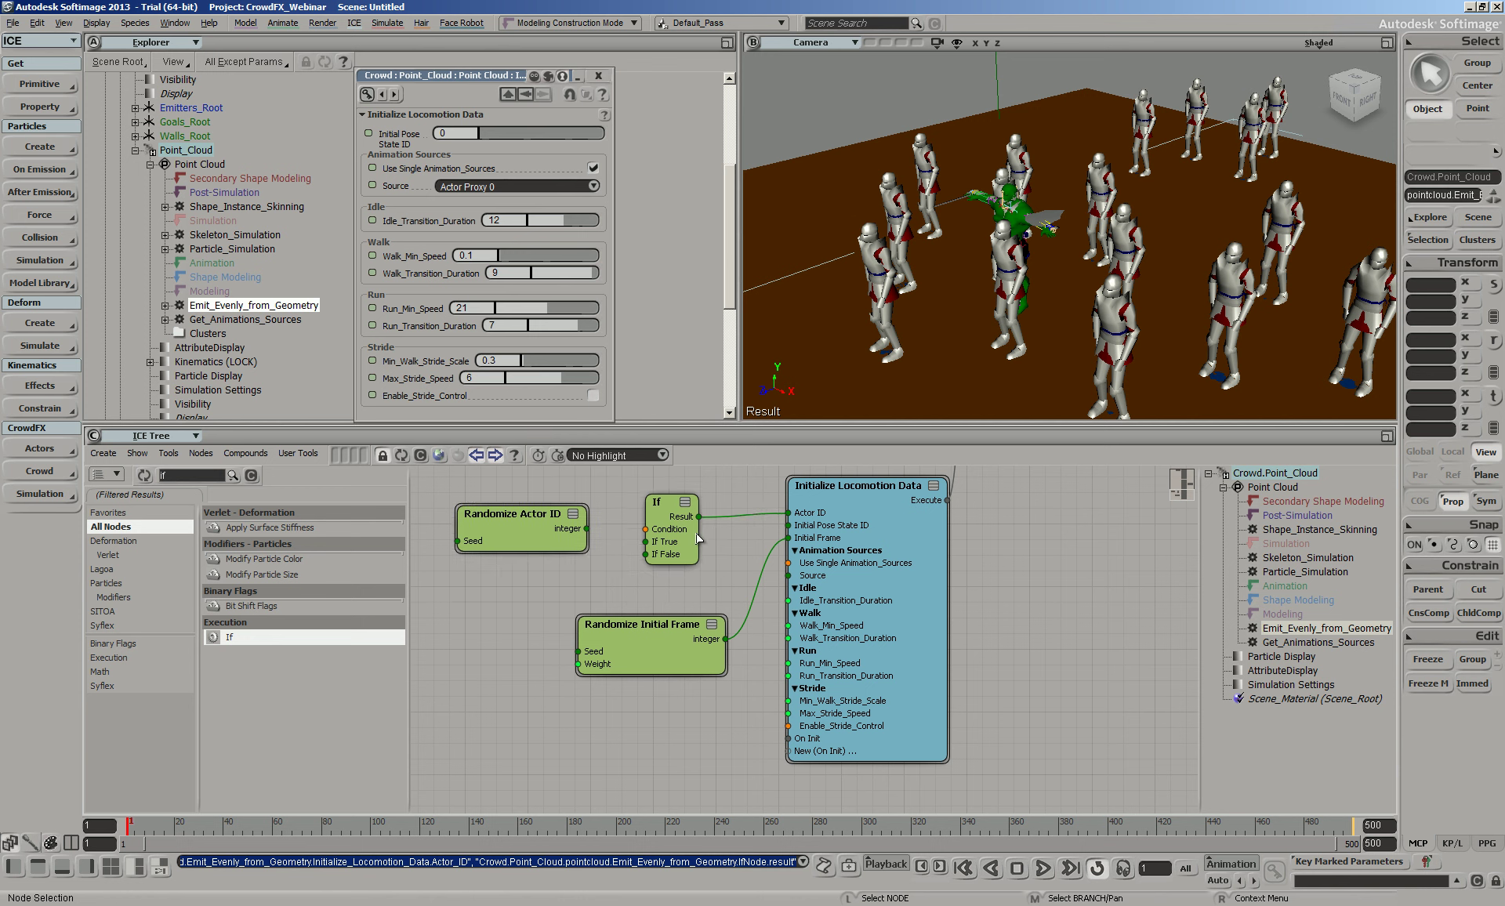
double_click(683, 540)
drag(354, 160, 315, 359)
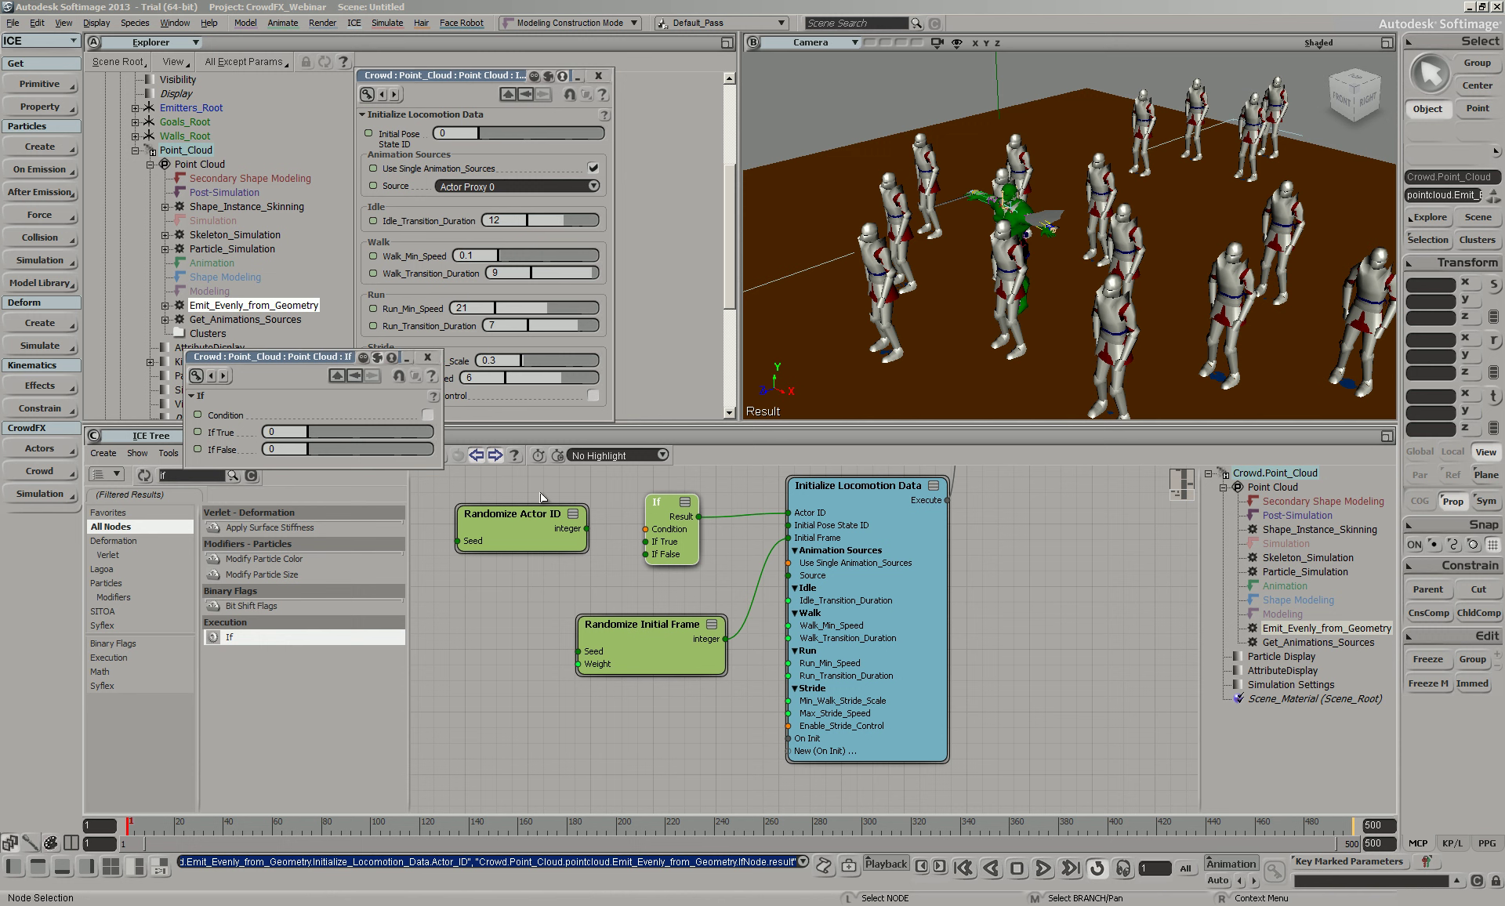
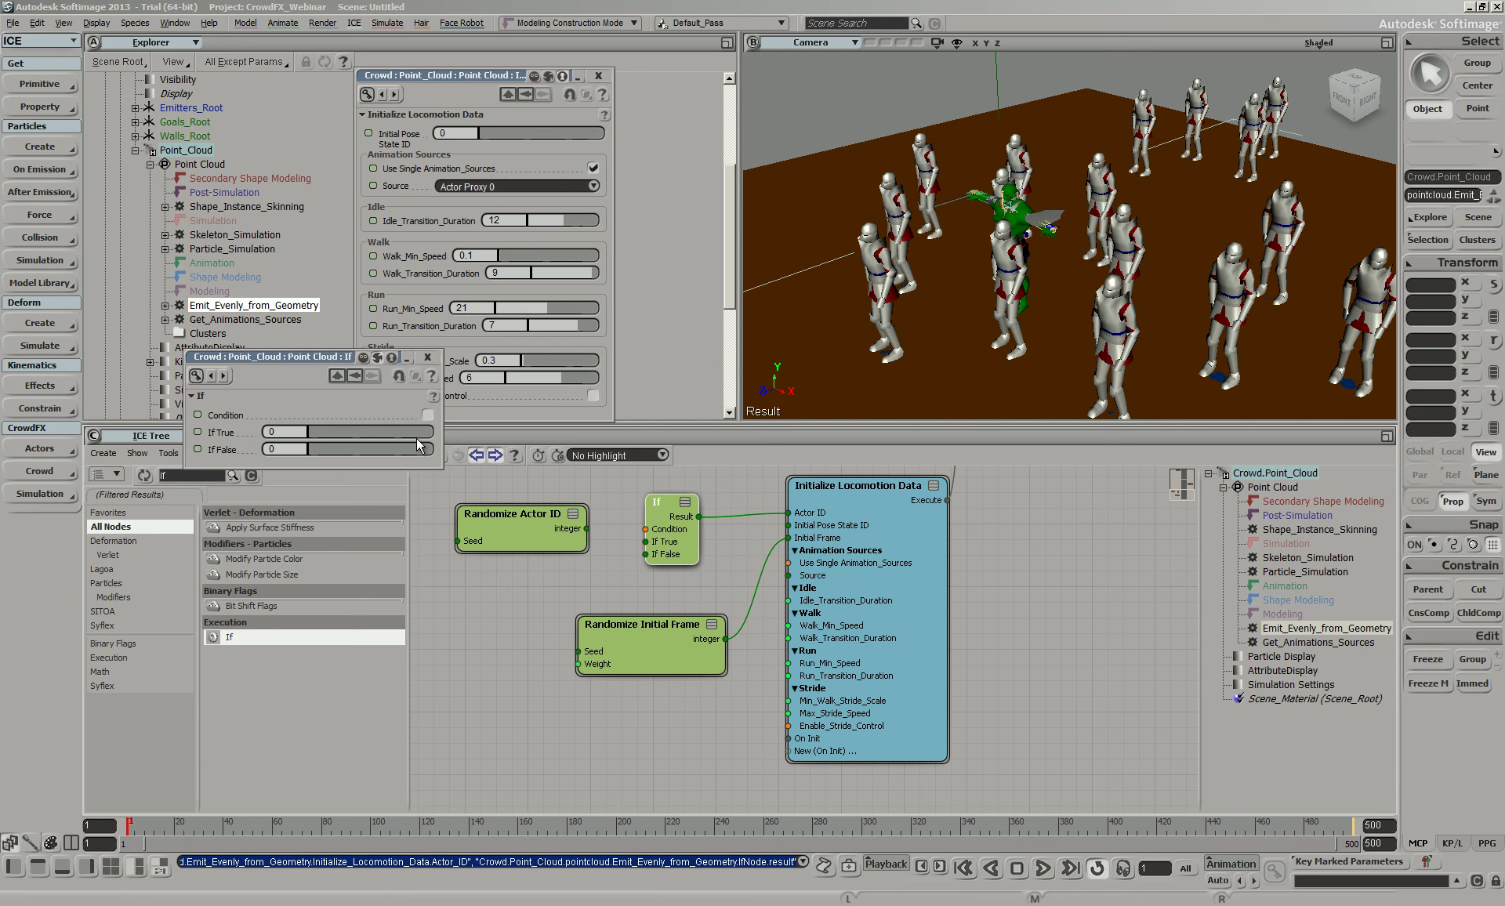
drag(318, 362, 484, 362)
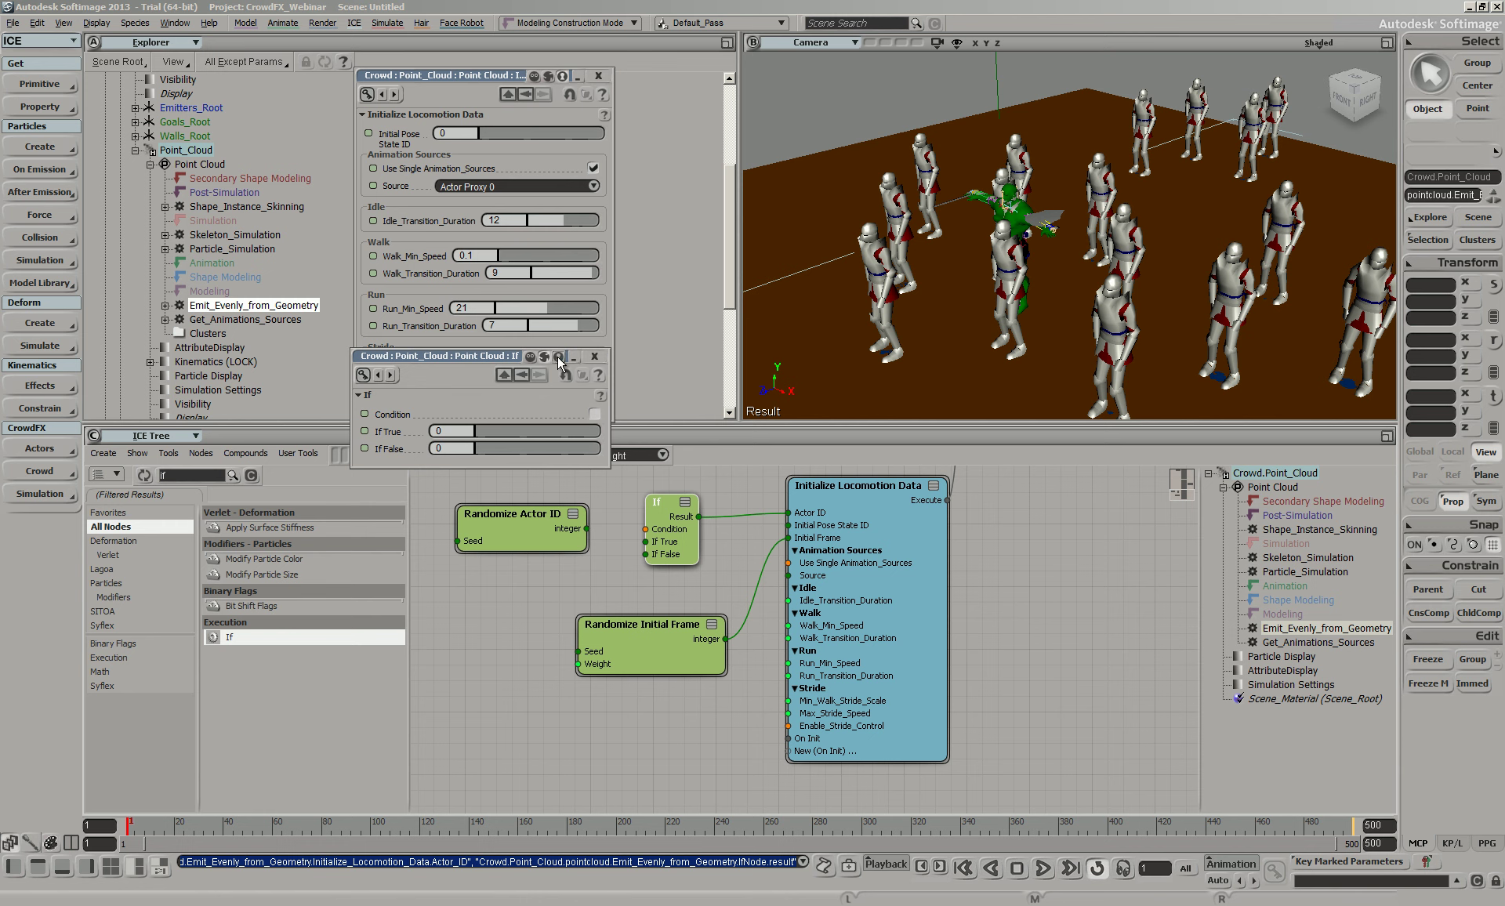
Add a Get Data node below Randomize Actor ID and open its properties
click(188, 475)
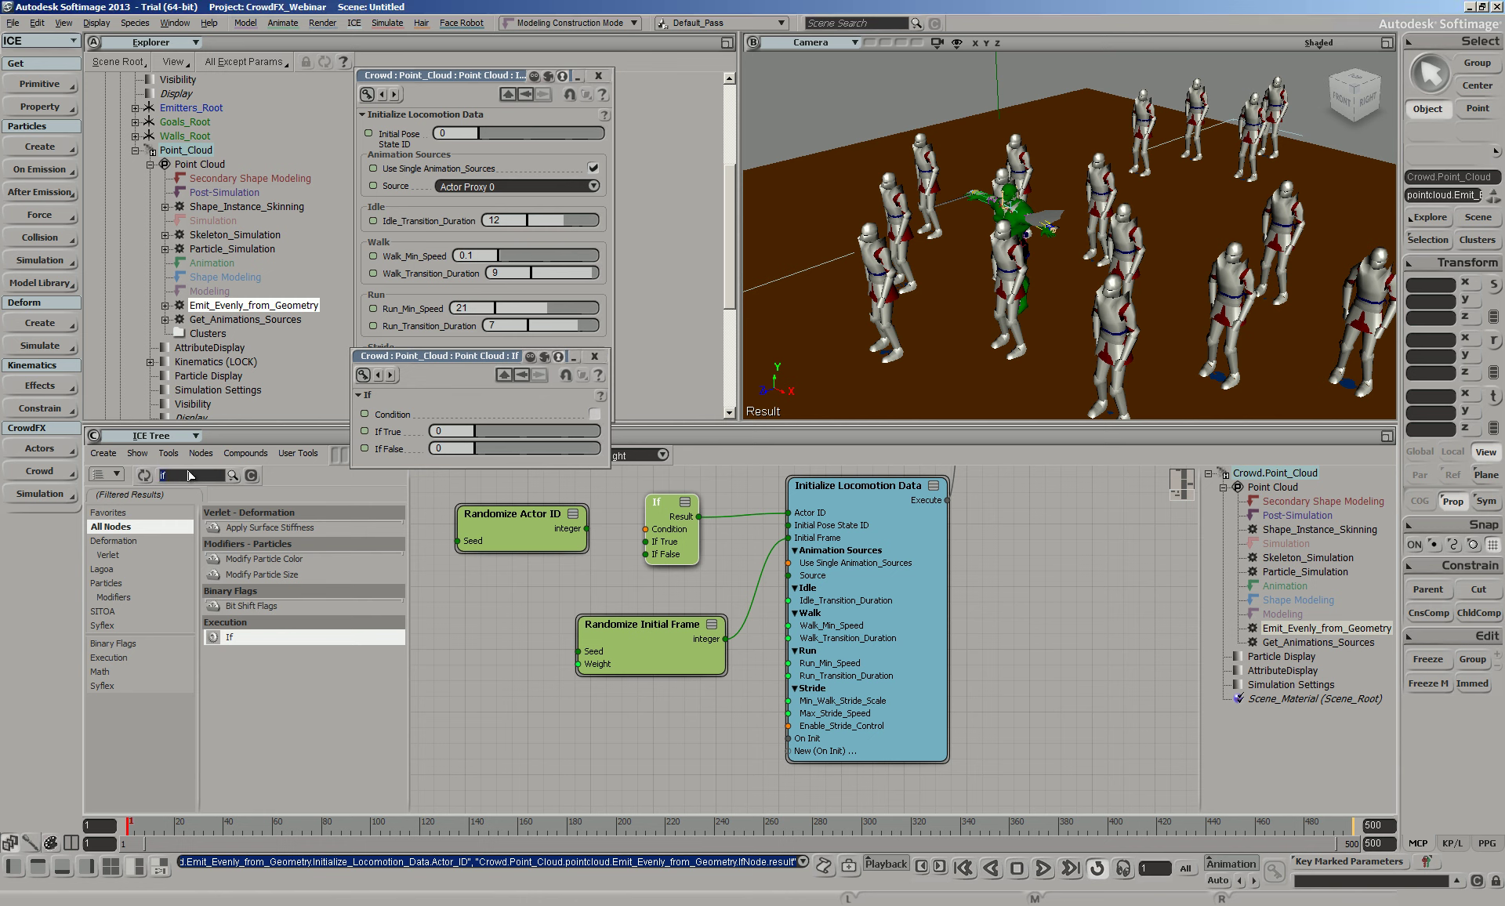
text(get da)
drag(229, 530, 470, 584)
double_click(480, 616)
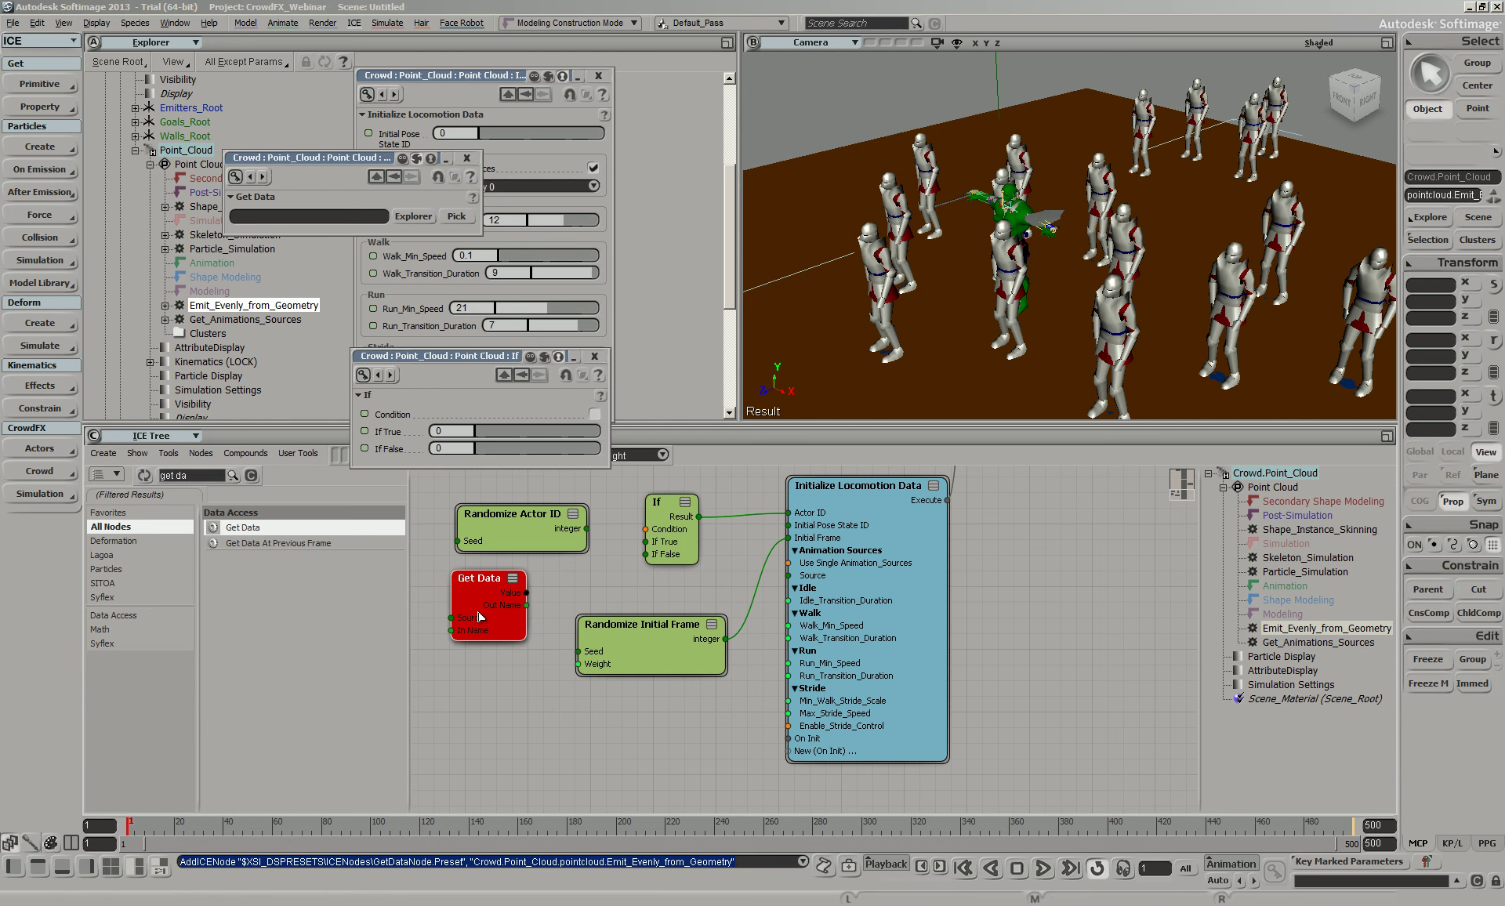
Set the new Get Data node's reference to Crowd.Point_Cloud.ID from the point cloud's attributes
click(401, 217)
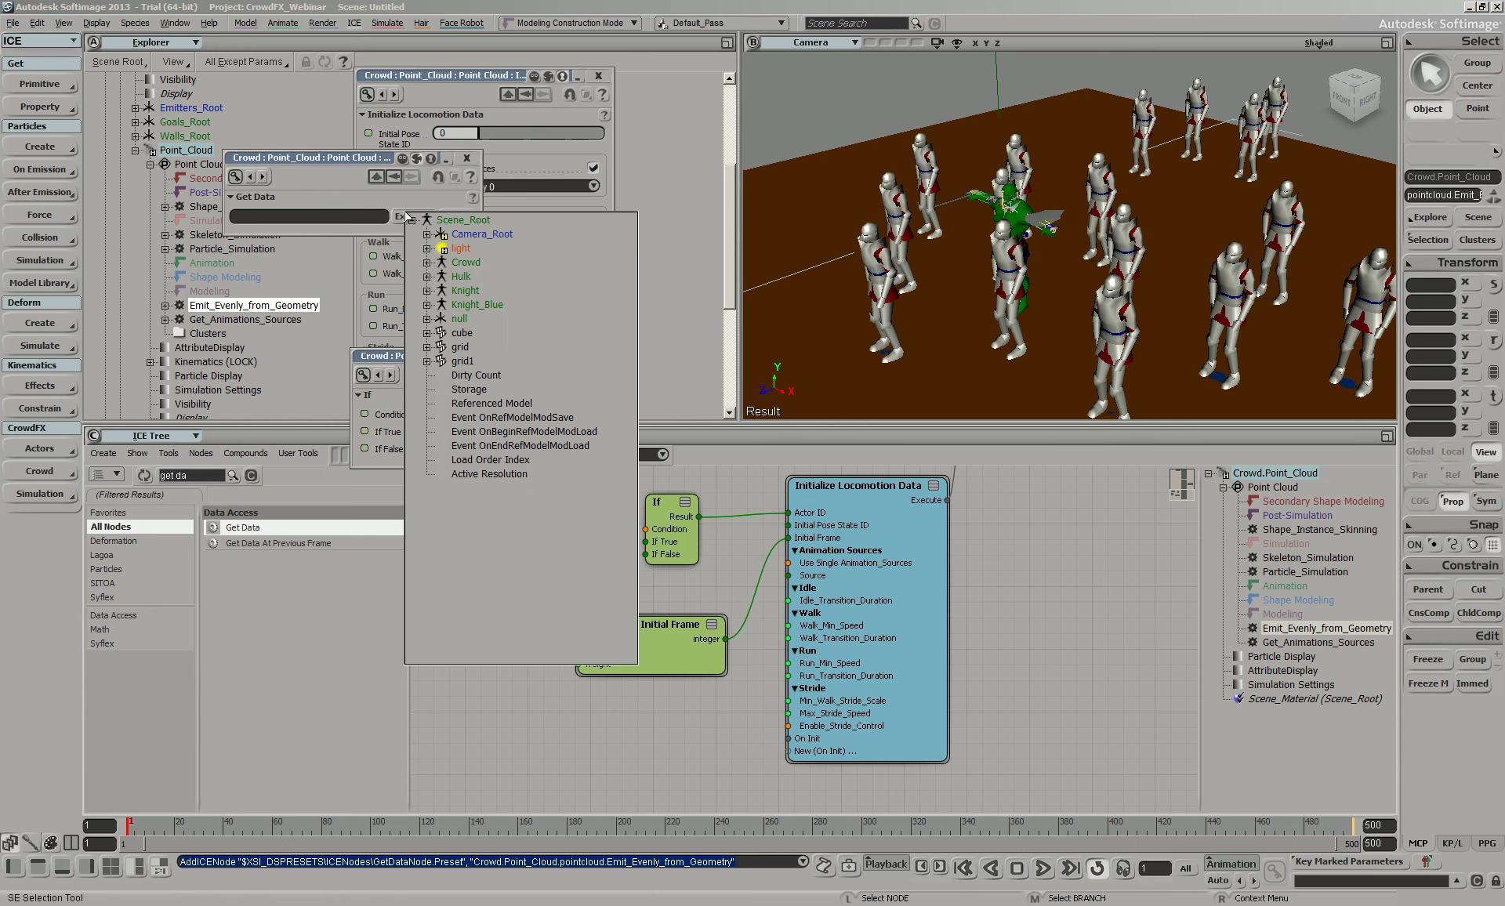
click(427, 262)
click(441, 361)
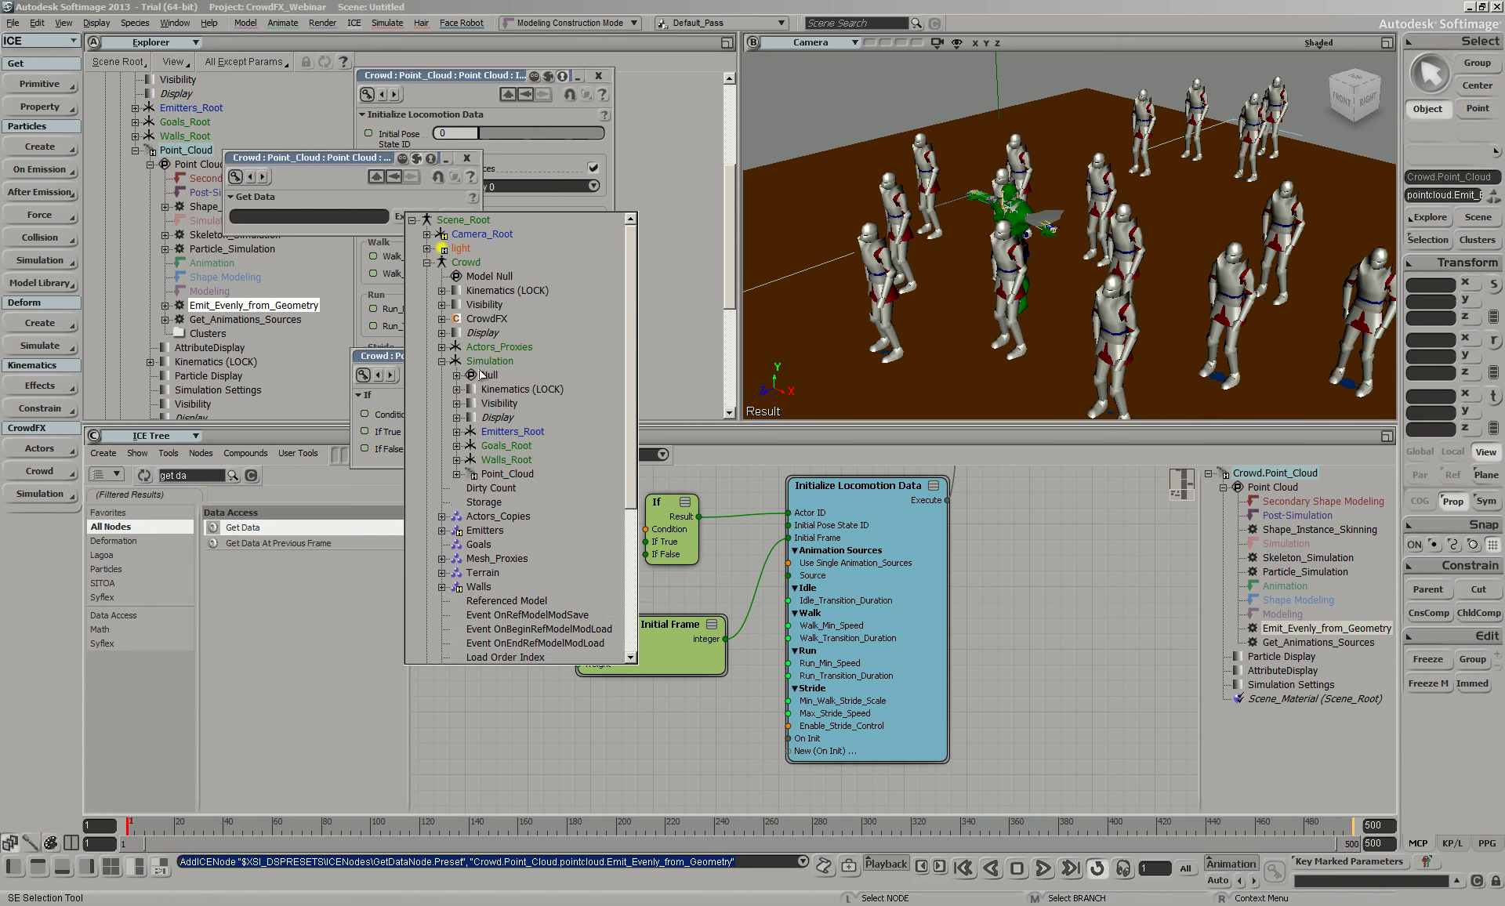
click(457, 474)
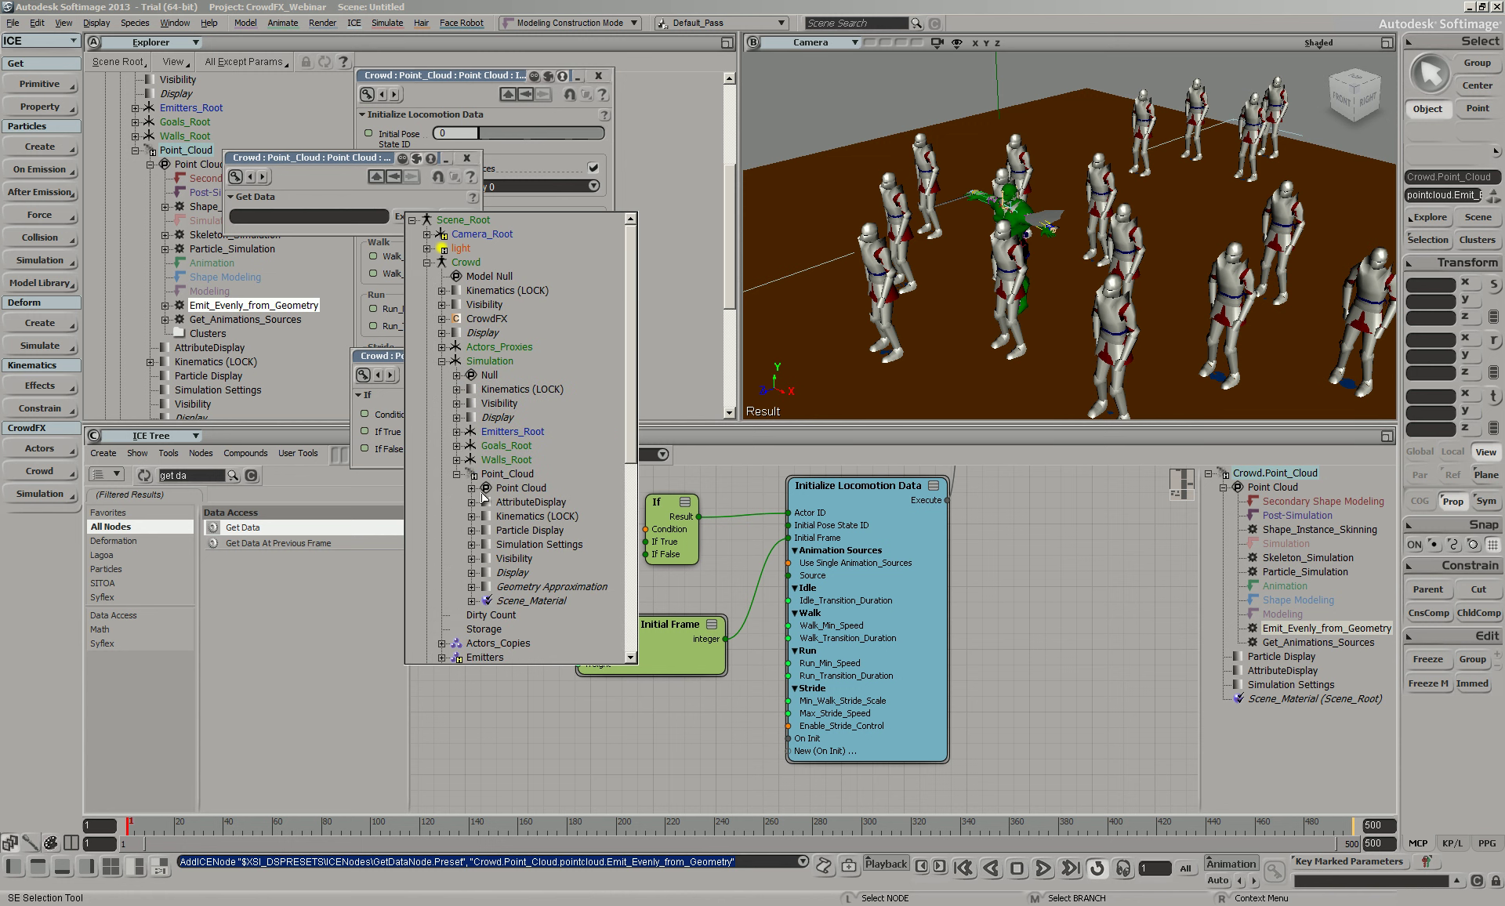
click(471, 489)
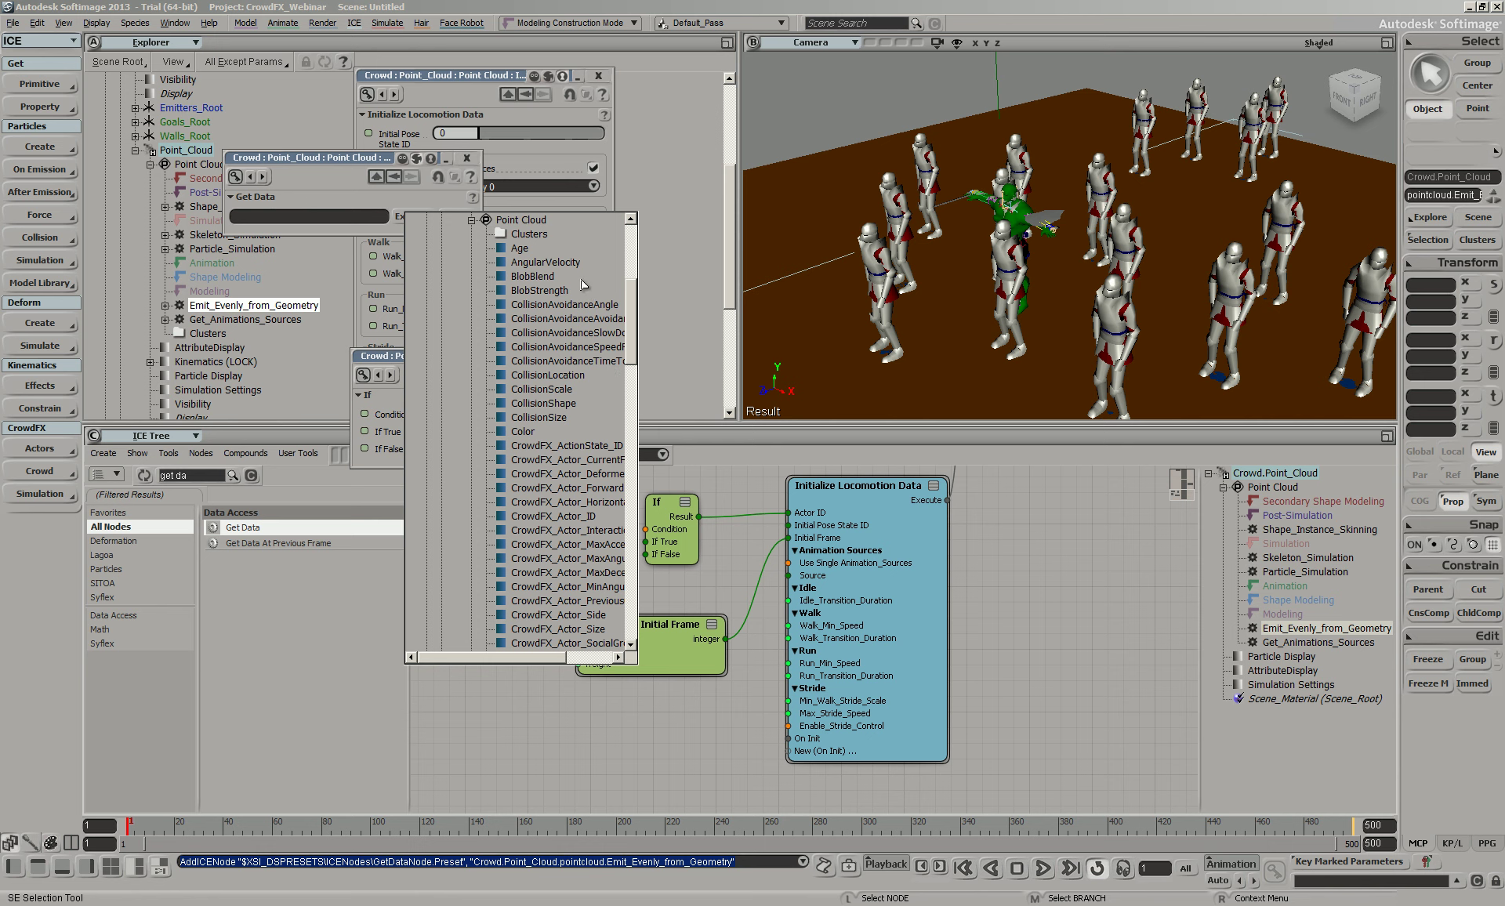
drag(635, 287, 646, 419)
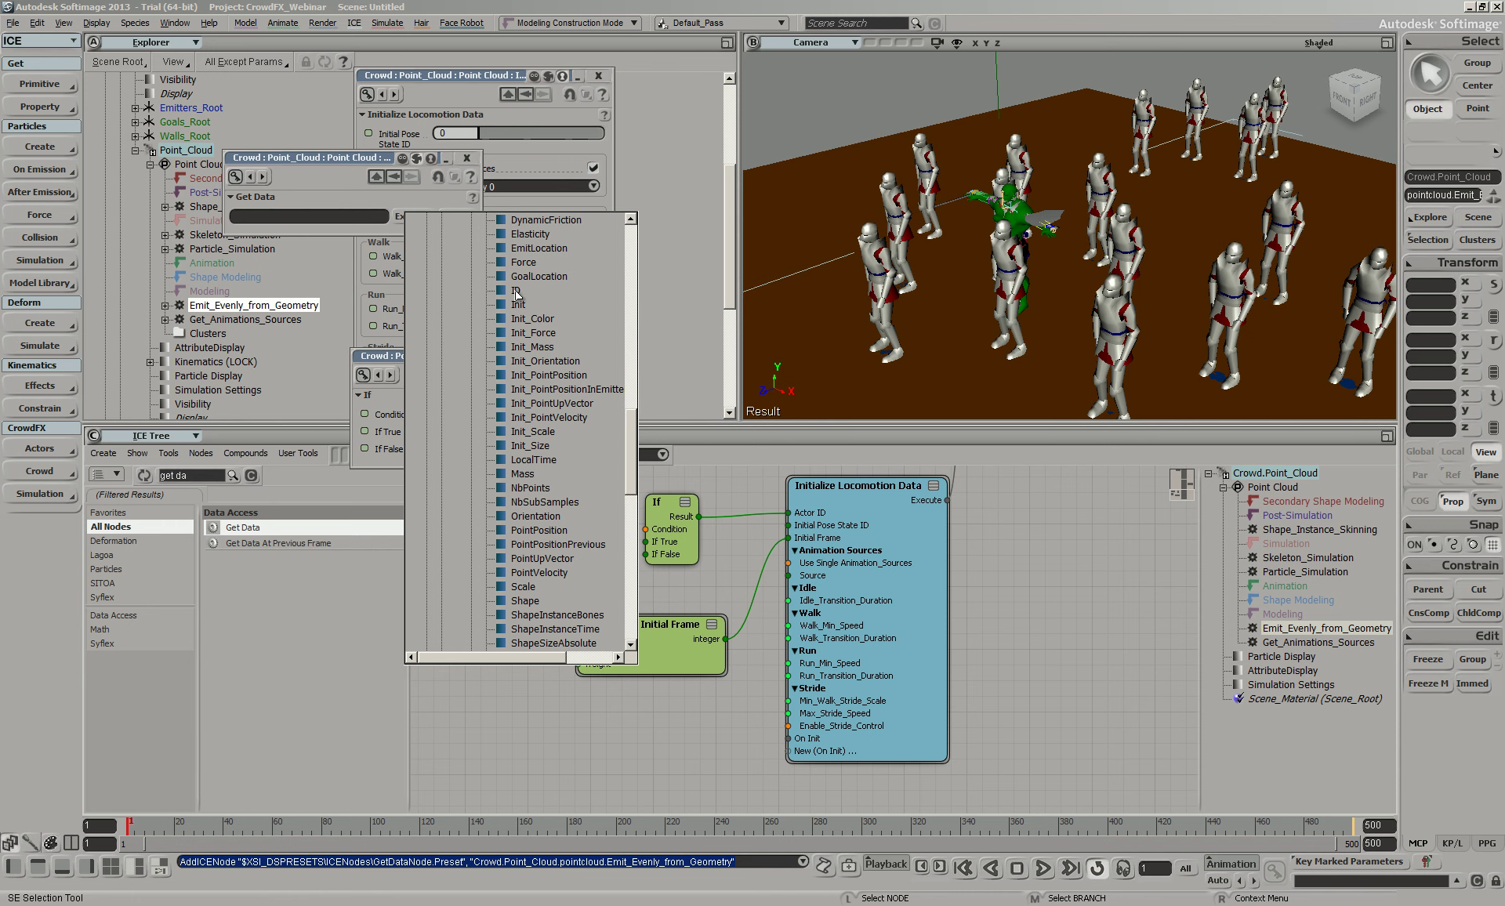
click(516, 293)
Rearrange the nodes so the point cloud ID node sits above Randomize Actor ID, with free space before the If node
drag(551, 614, 505, 627)
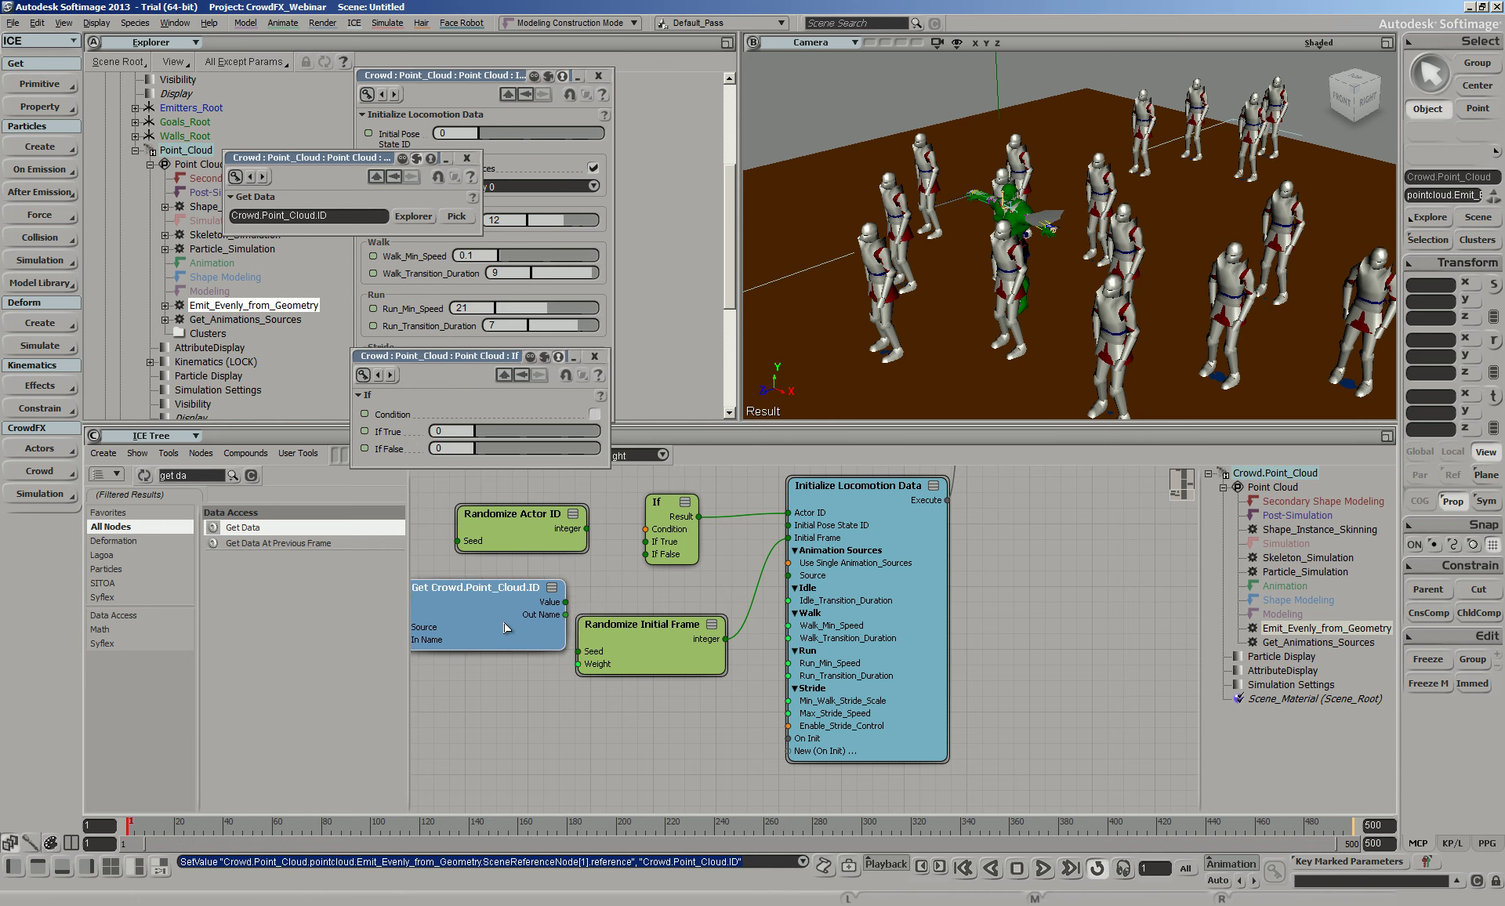
middle_drag(575, 674, 688, 670)
drag(620, 637, 551, 643)
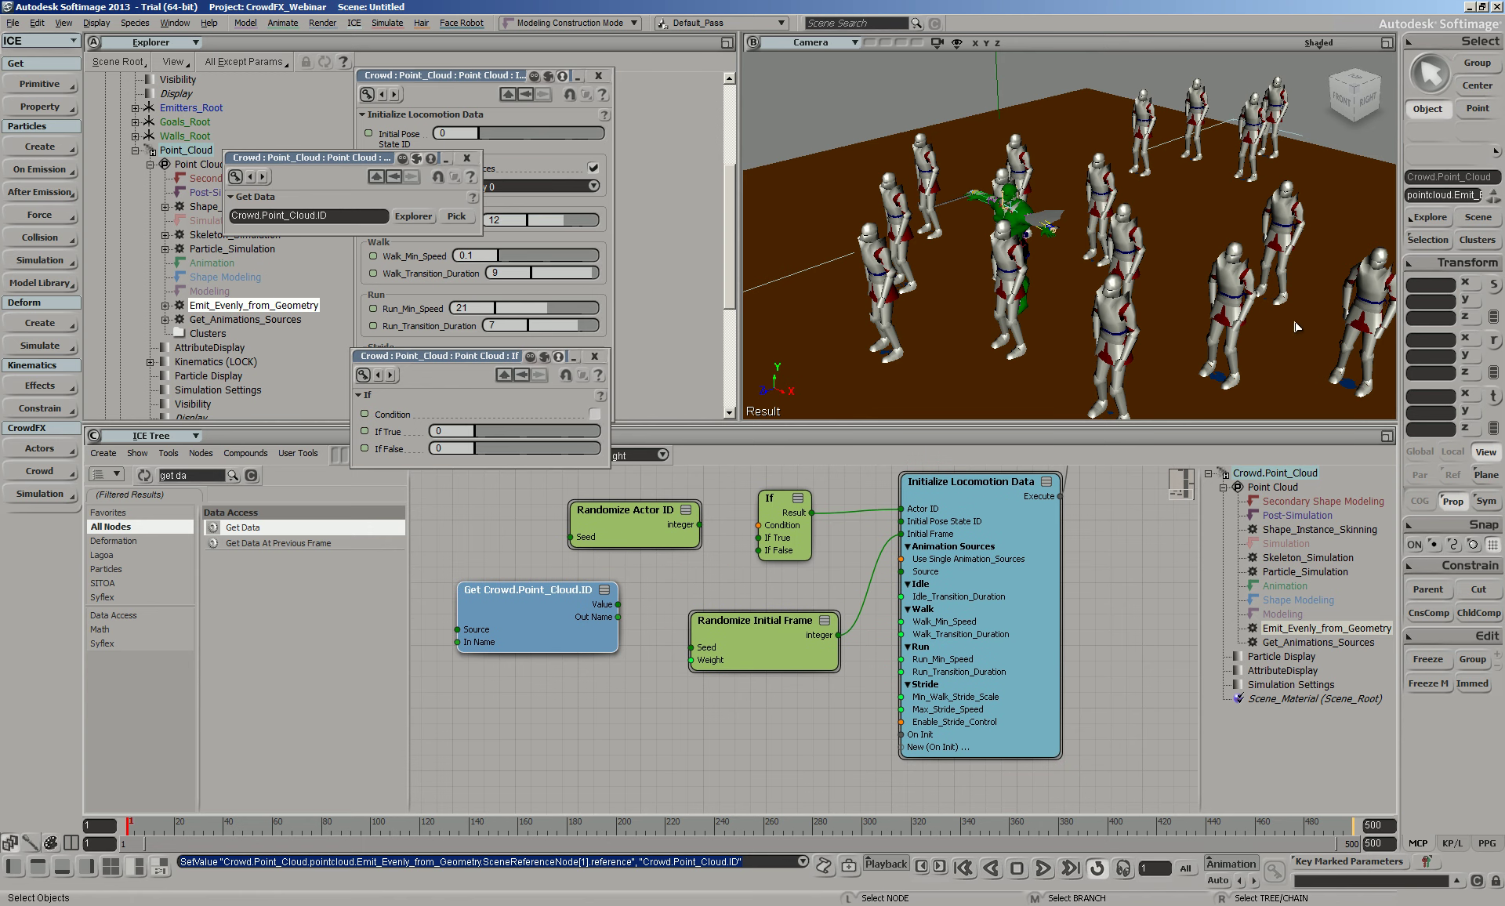
drag(612, 514, 539, 532)
drag(586, 639, 669, 524)
drag(518, 553, 544, 620)
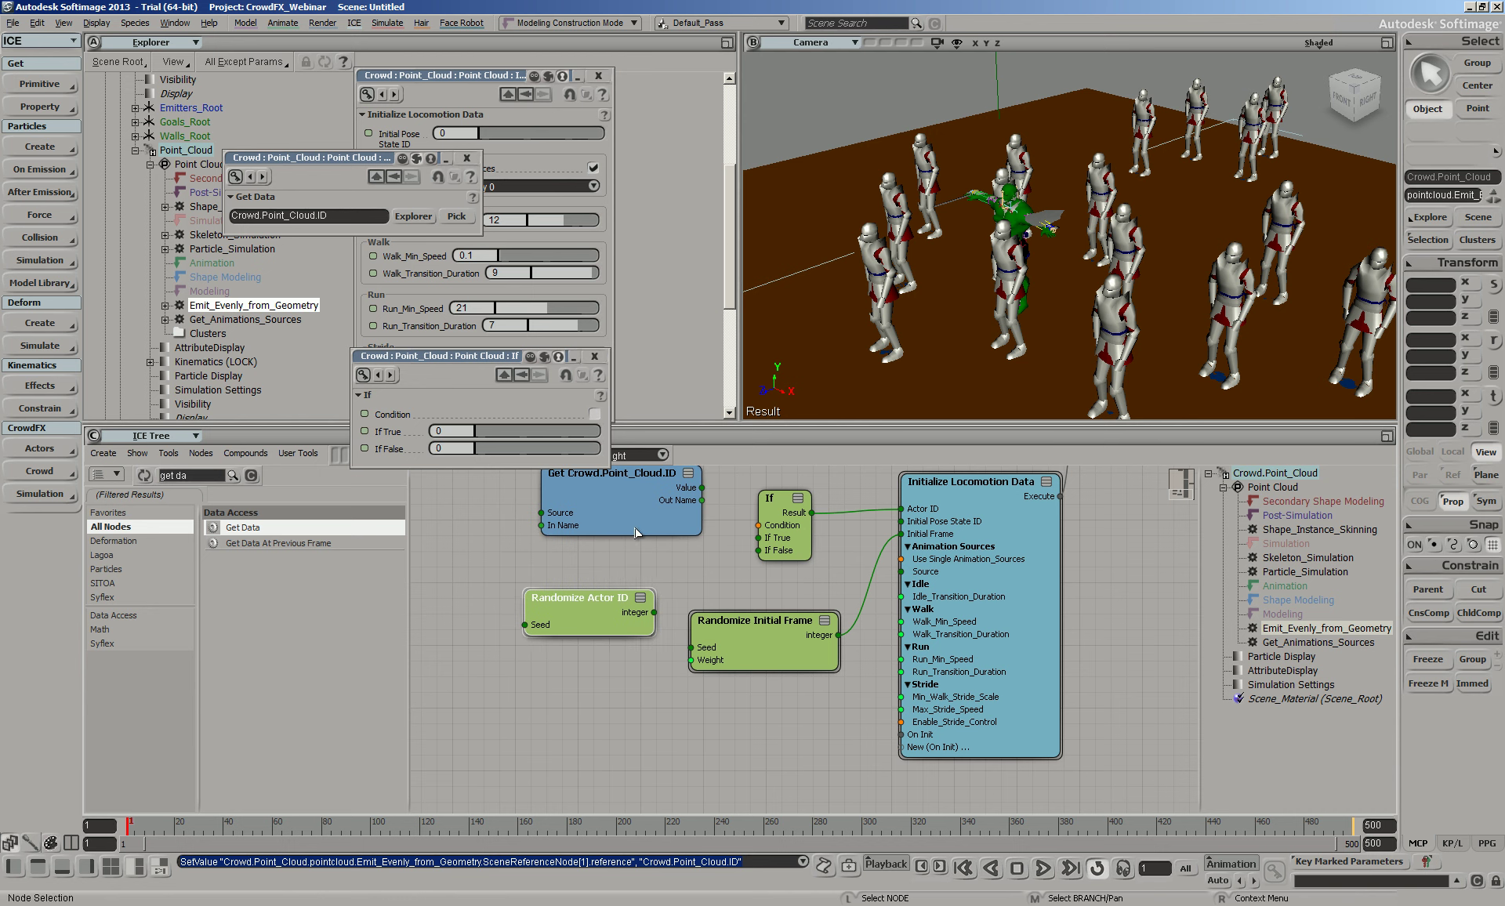
drag(636, 512, 589, 536)
Add an Equal To node comparing the point cloud ID's Value as First, connect its Result to the If node's Condition, and open its properties
key(BackSpace)
key(BackSpace)
key(BackSpace)
key(BackSpace)
key(BackSpace)
key(BackSpace)
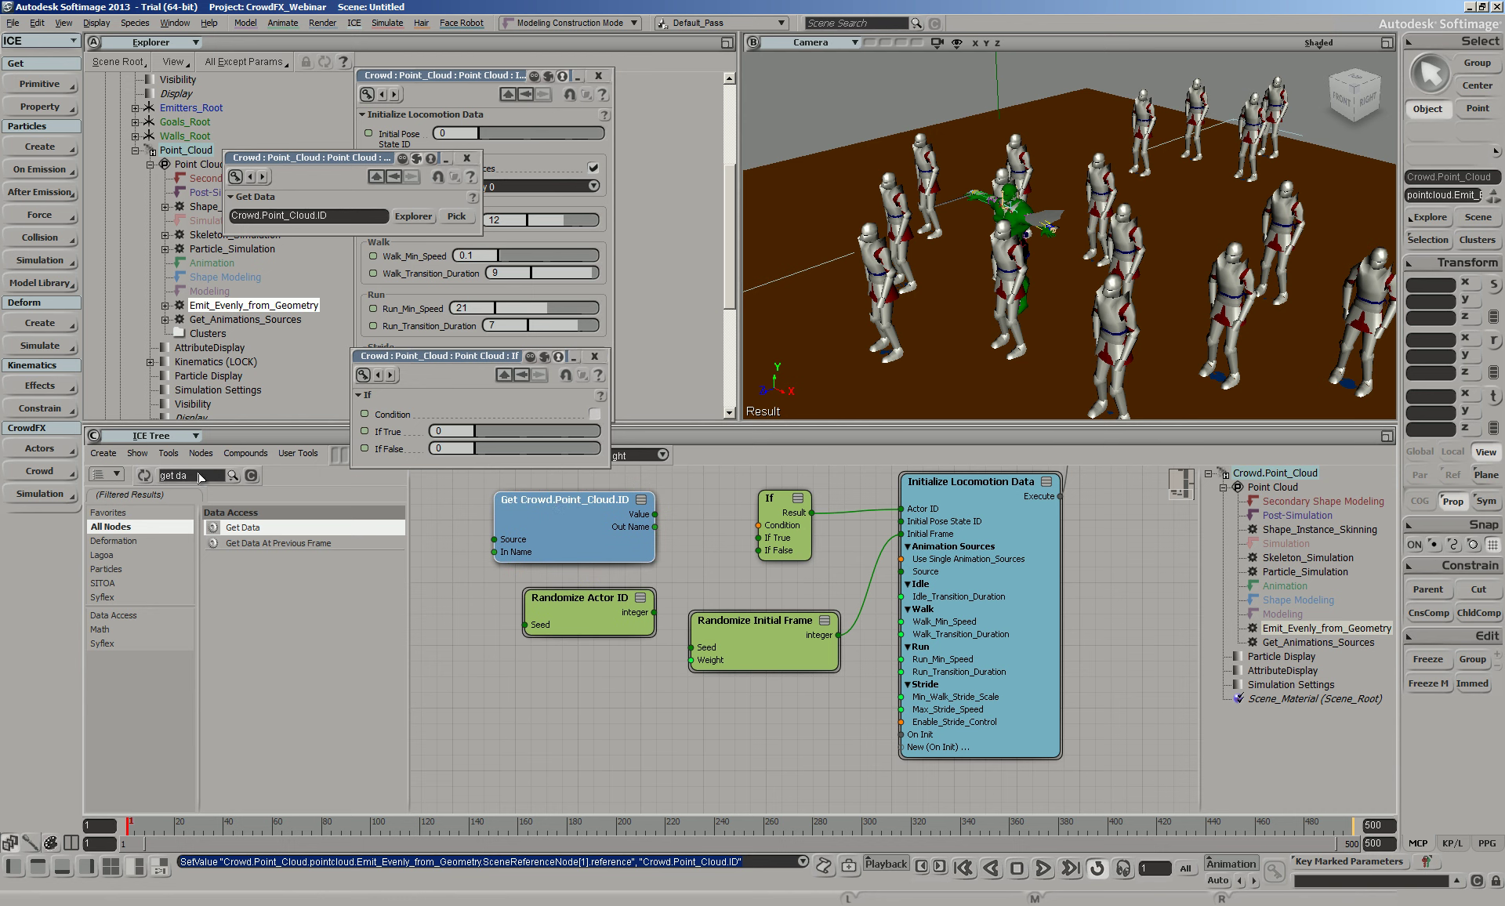
text(equa)
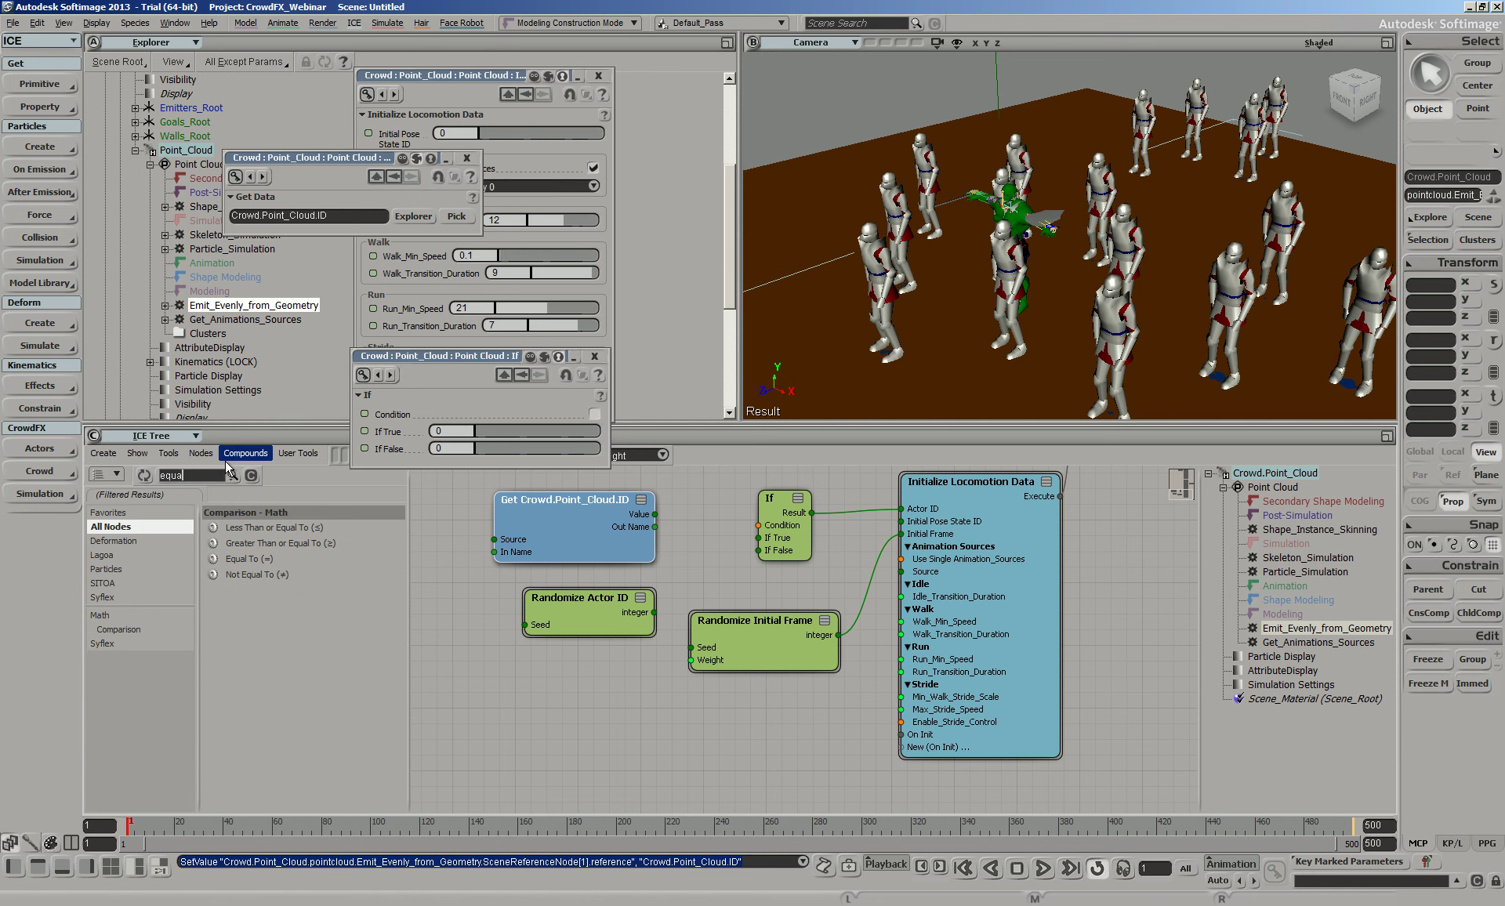
drag(244, 559, 790, 526)
double_click(701, 533)
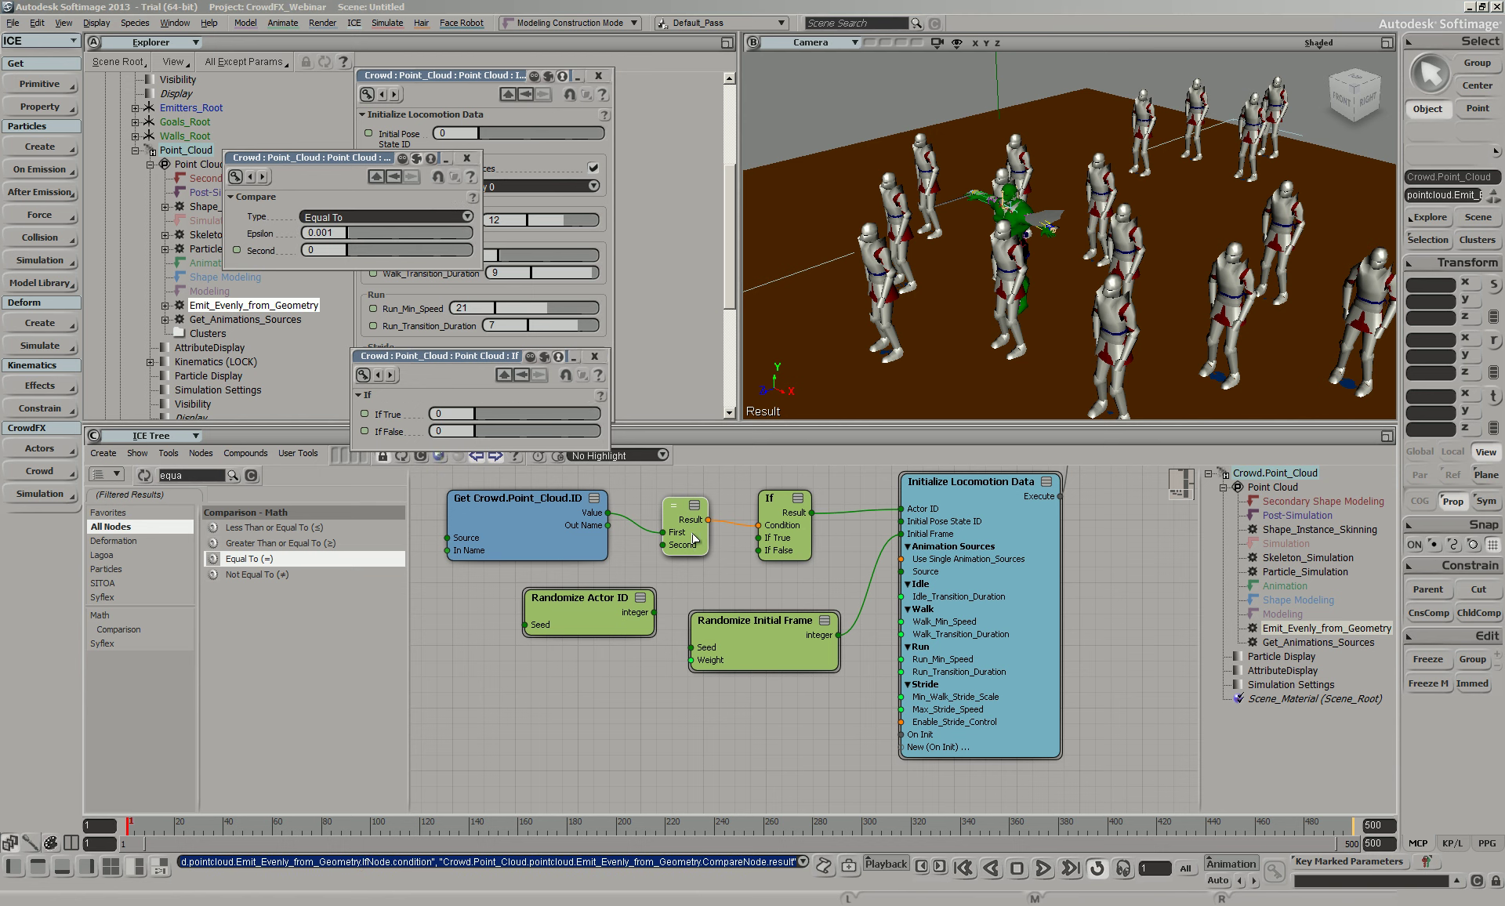
drag(491, 322, 486, 317)
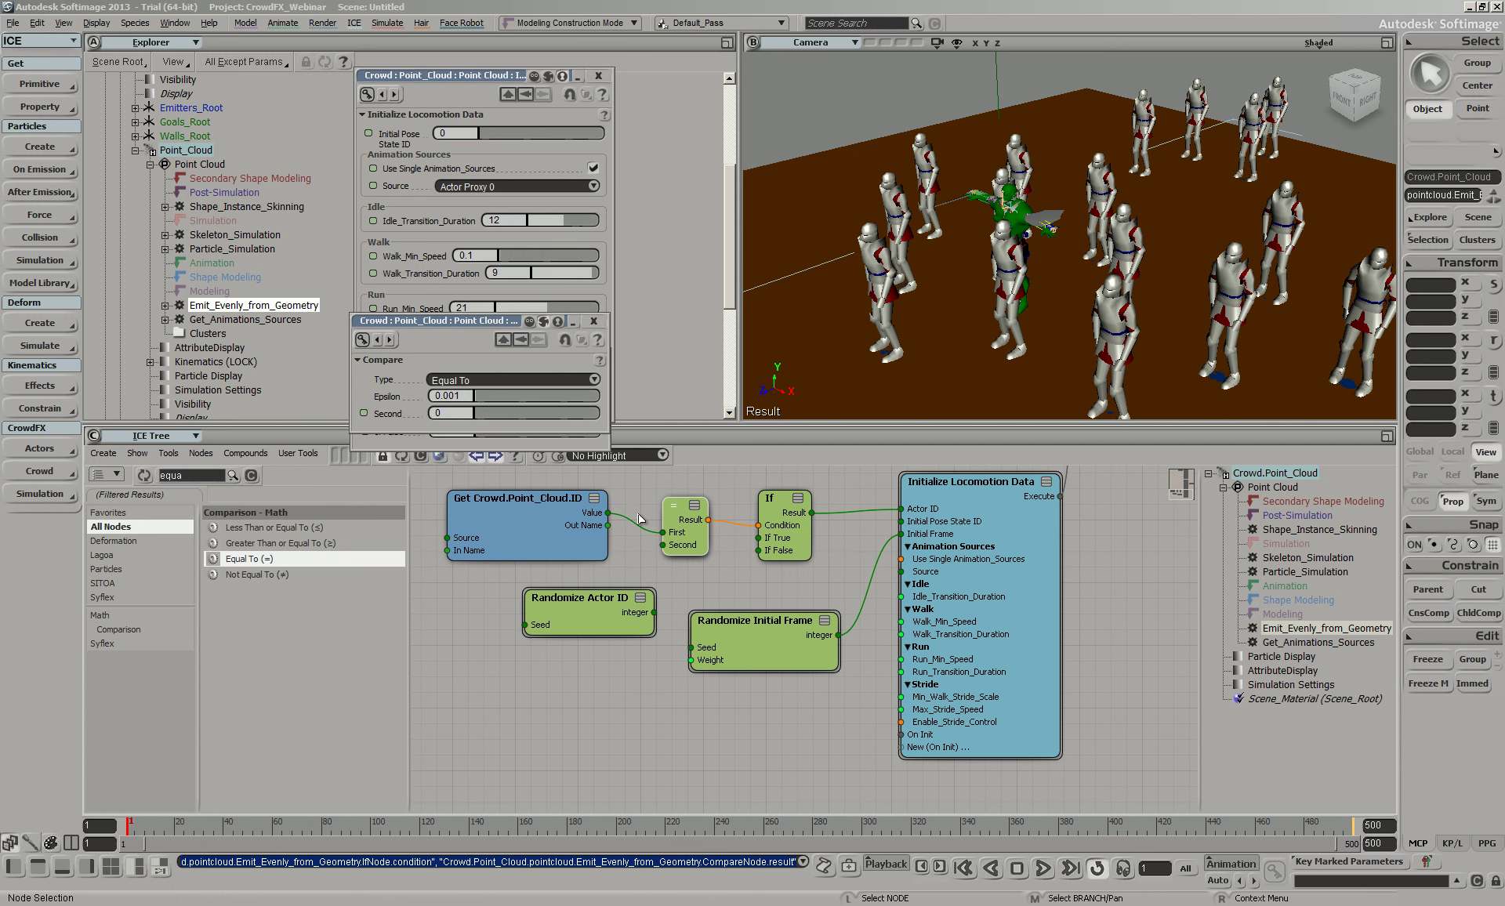
Set the If node's If True value to 1, connect Randomize Actor ID's integer output to If False, and close the open property windows
drag(788, 559, 796, 580)
drag(783, 652, 780, 682)
click(747, 510)
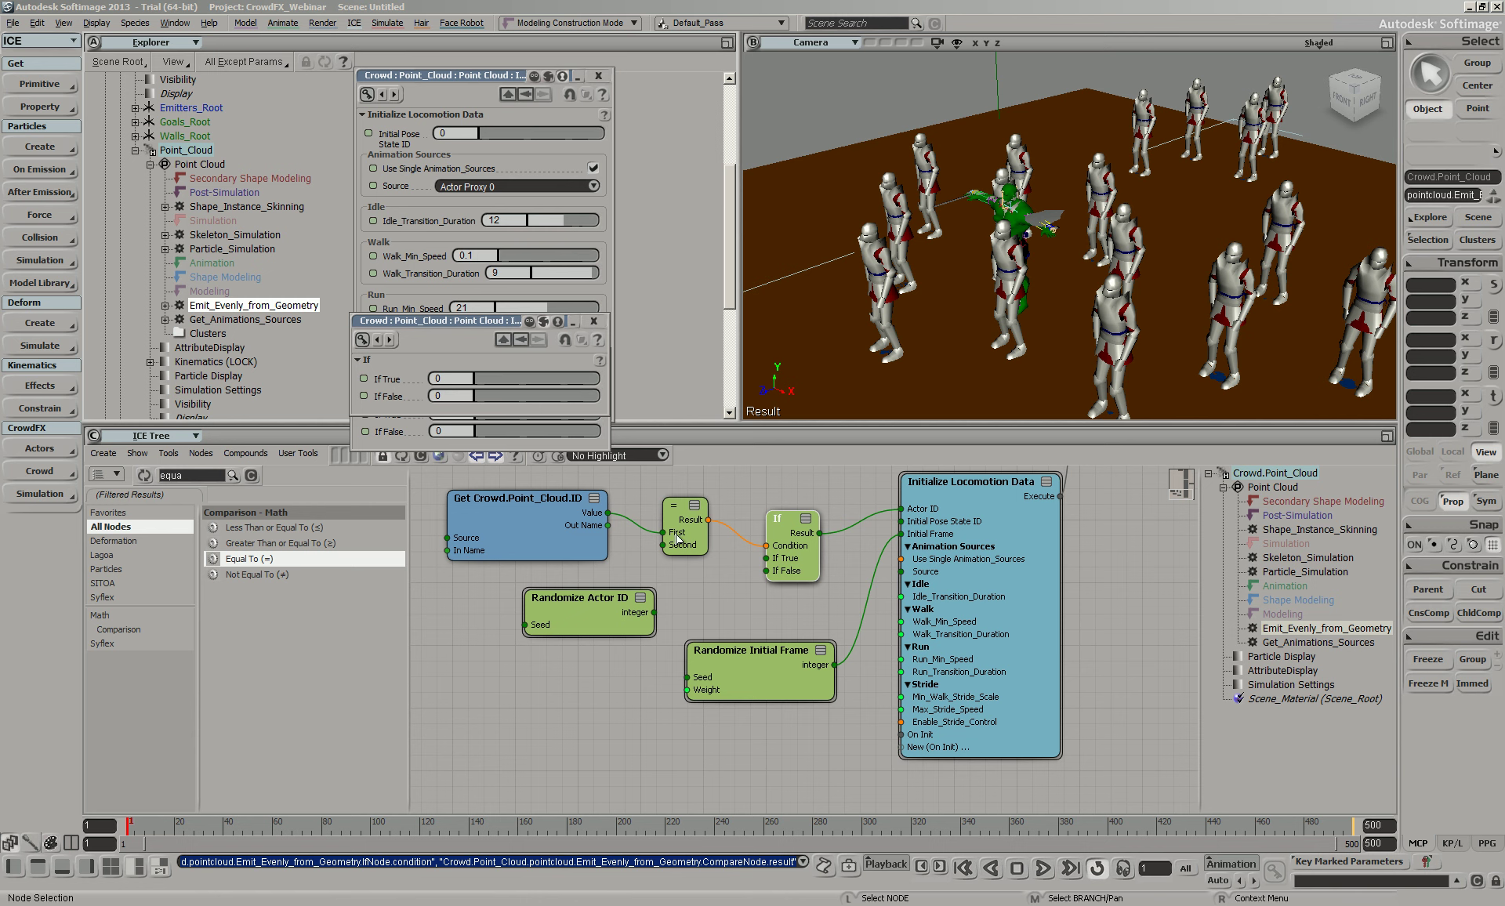
drag(480, 376, 502, 392)
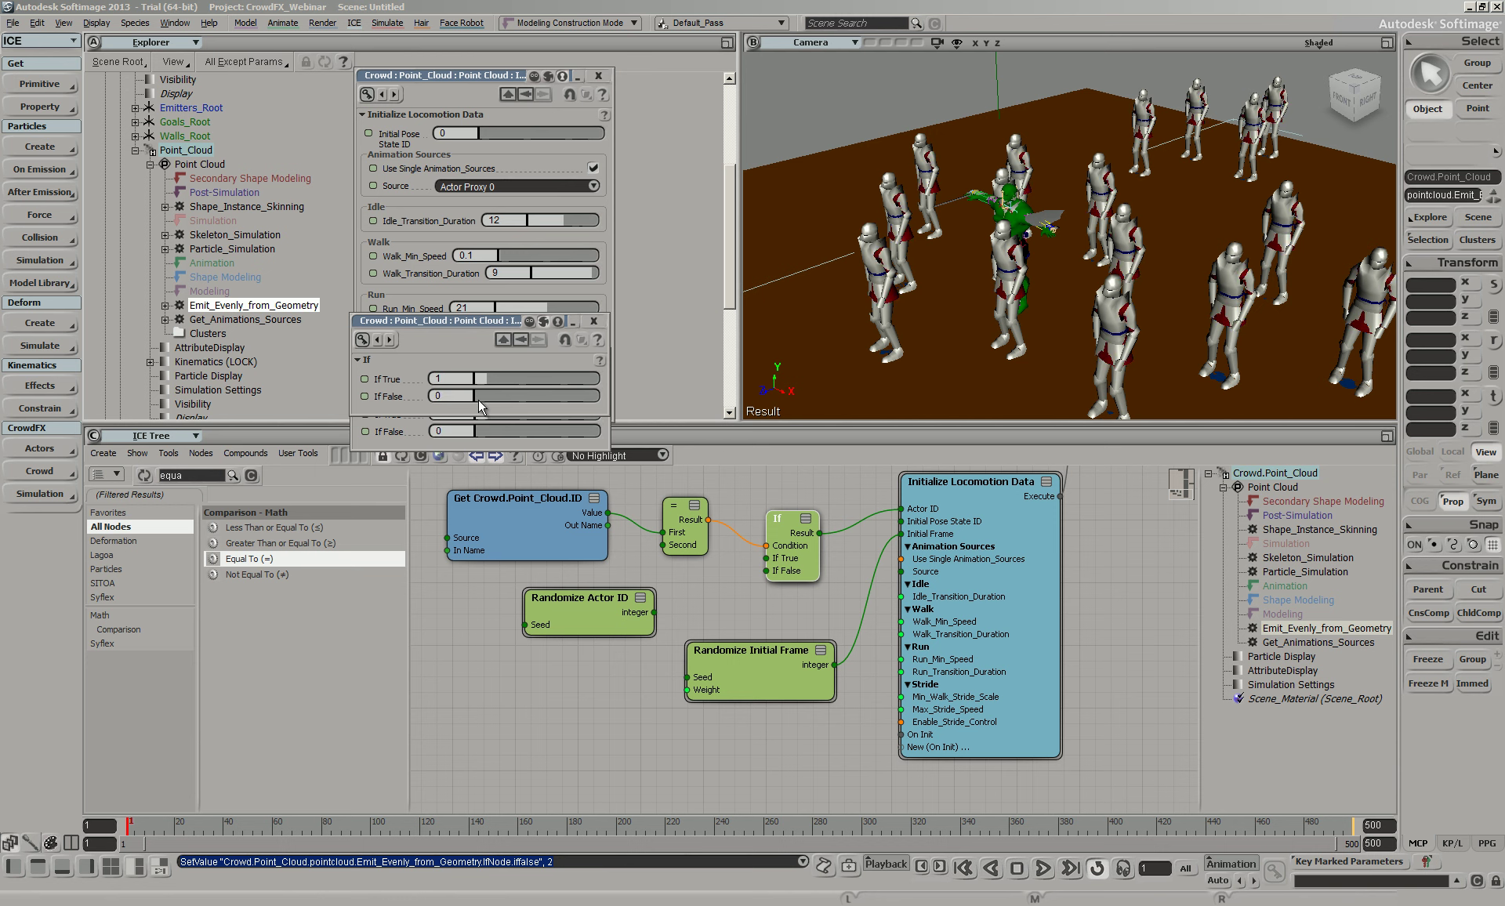
mouse_move(481, 400)
mouse_down()
mouse_move(508, 406)
mouse_move(491, 403)
mouse_up()
drag(641, 625, 766, 572)
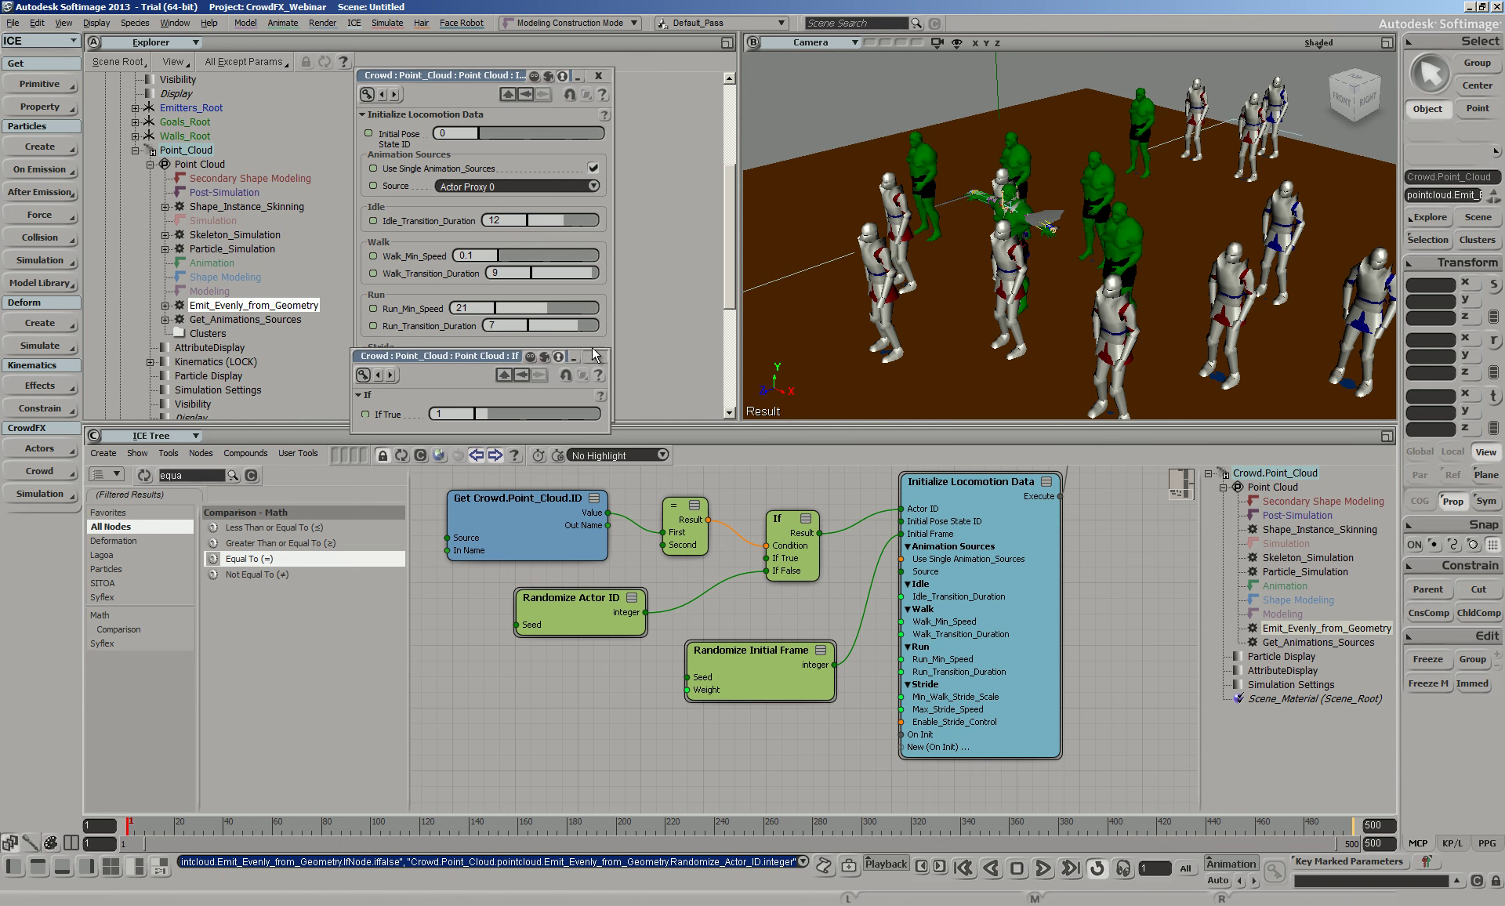
click(598, 75)
drag(486, 356, 564, 256)
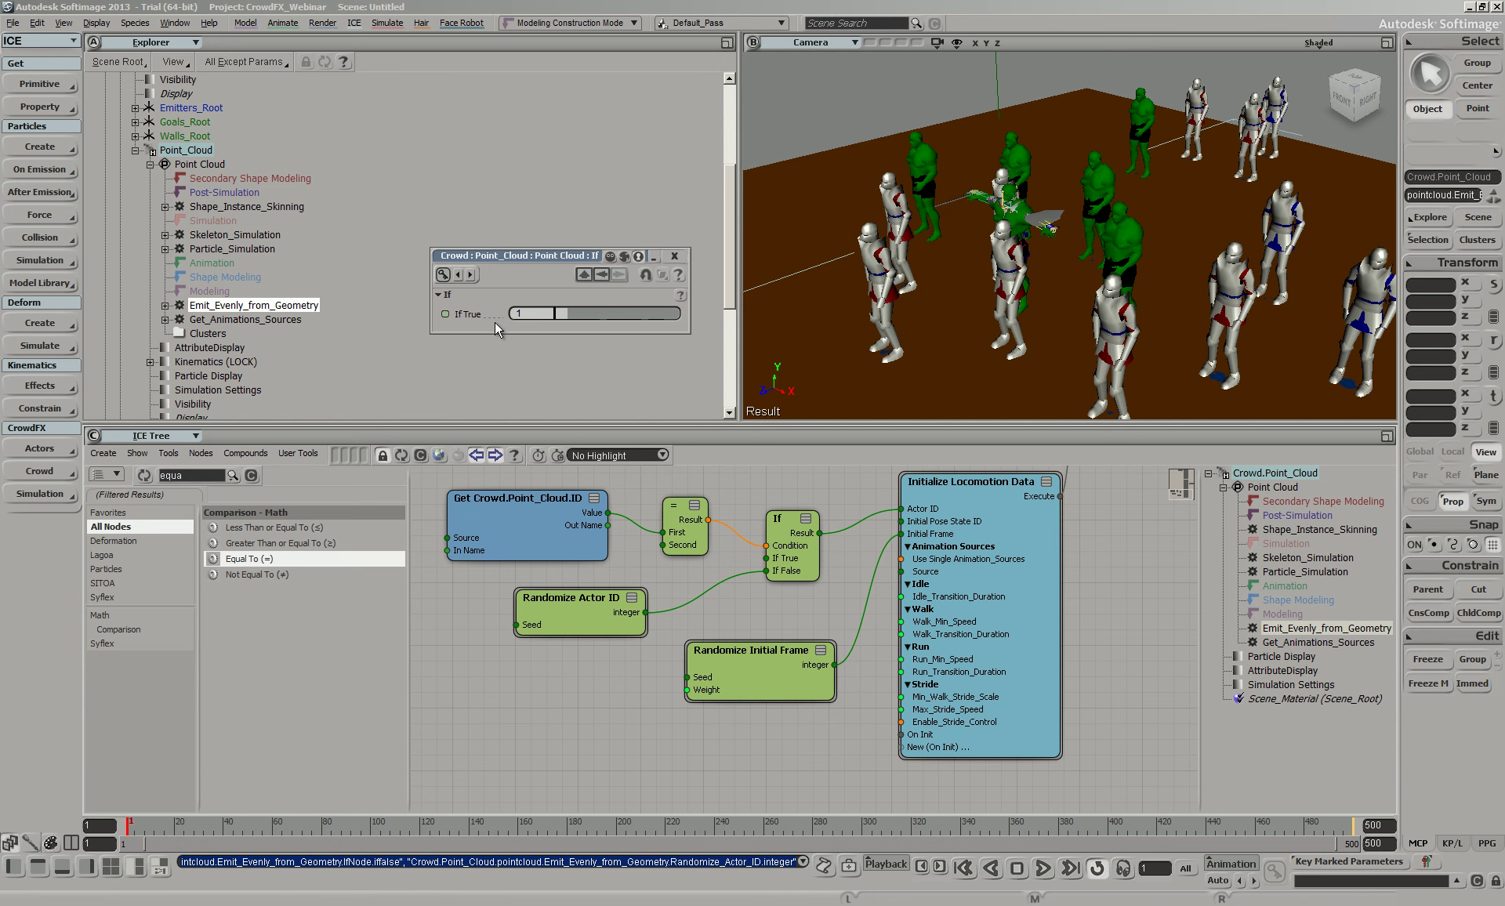
click(674, 255)
Disconnect the If node's Condition, then try its Condition option on and off, setting If True to 0 in between
click(733, 535)
key(Delete)
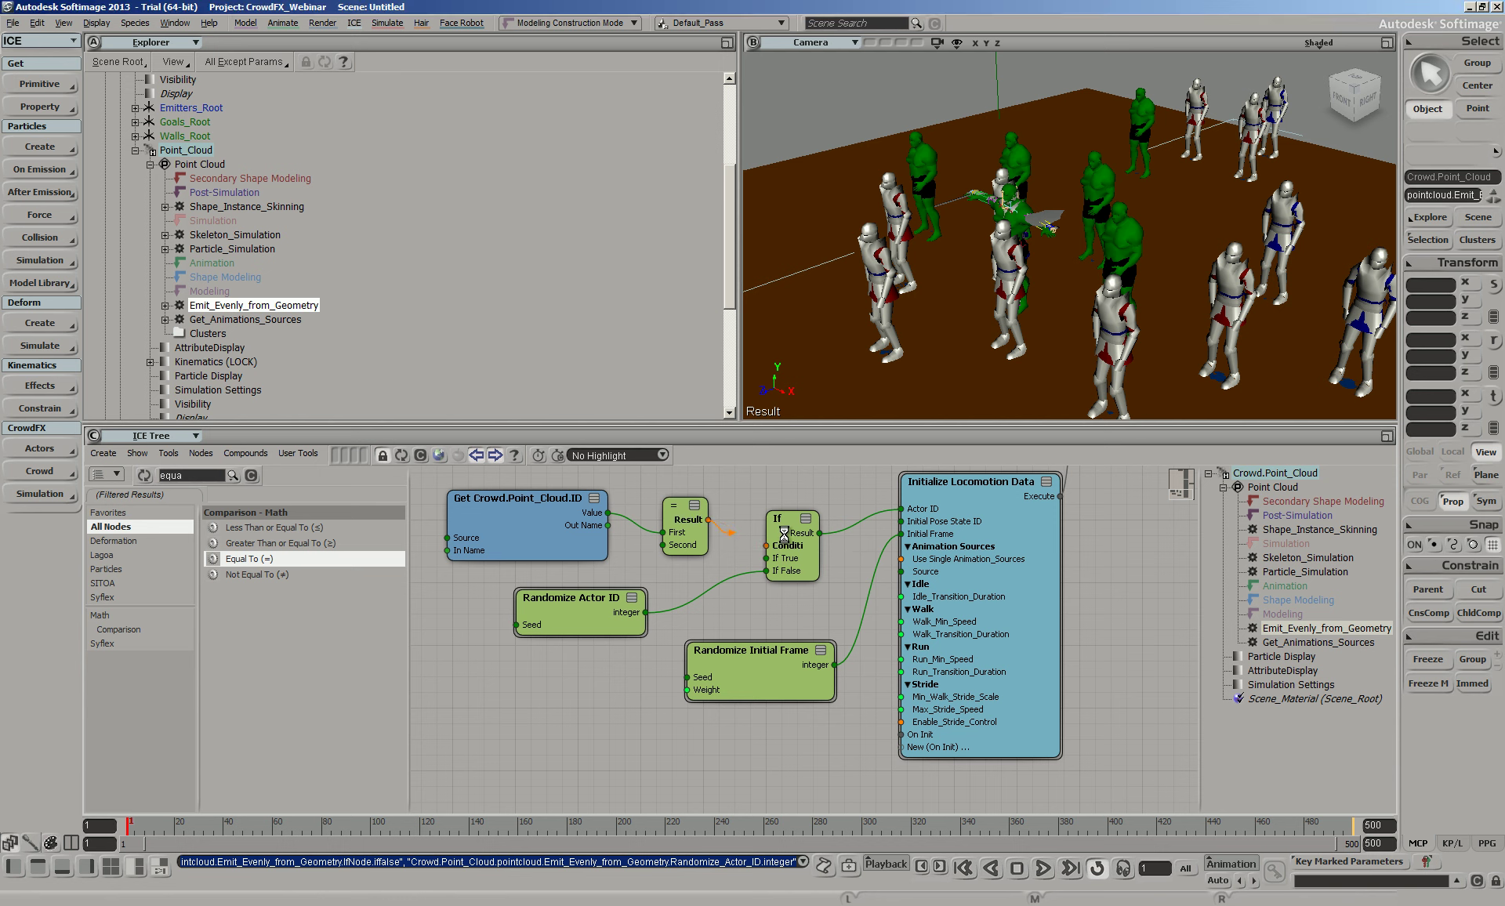
double_click(789, 537)
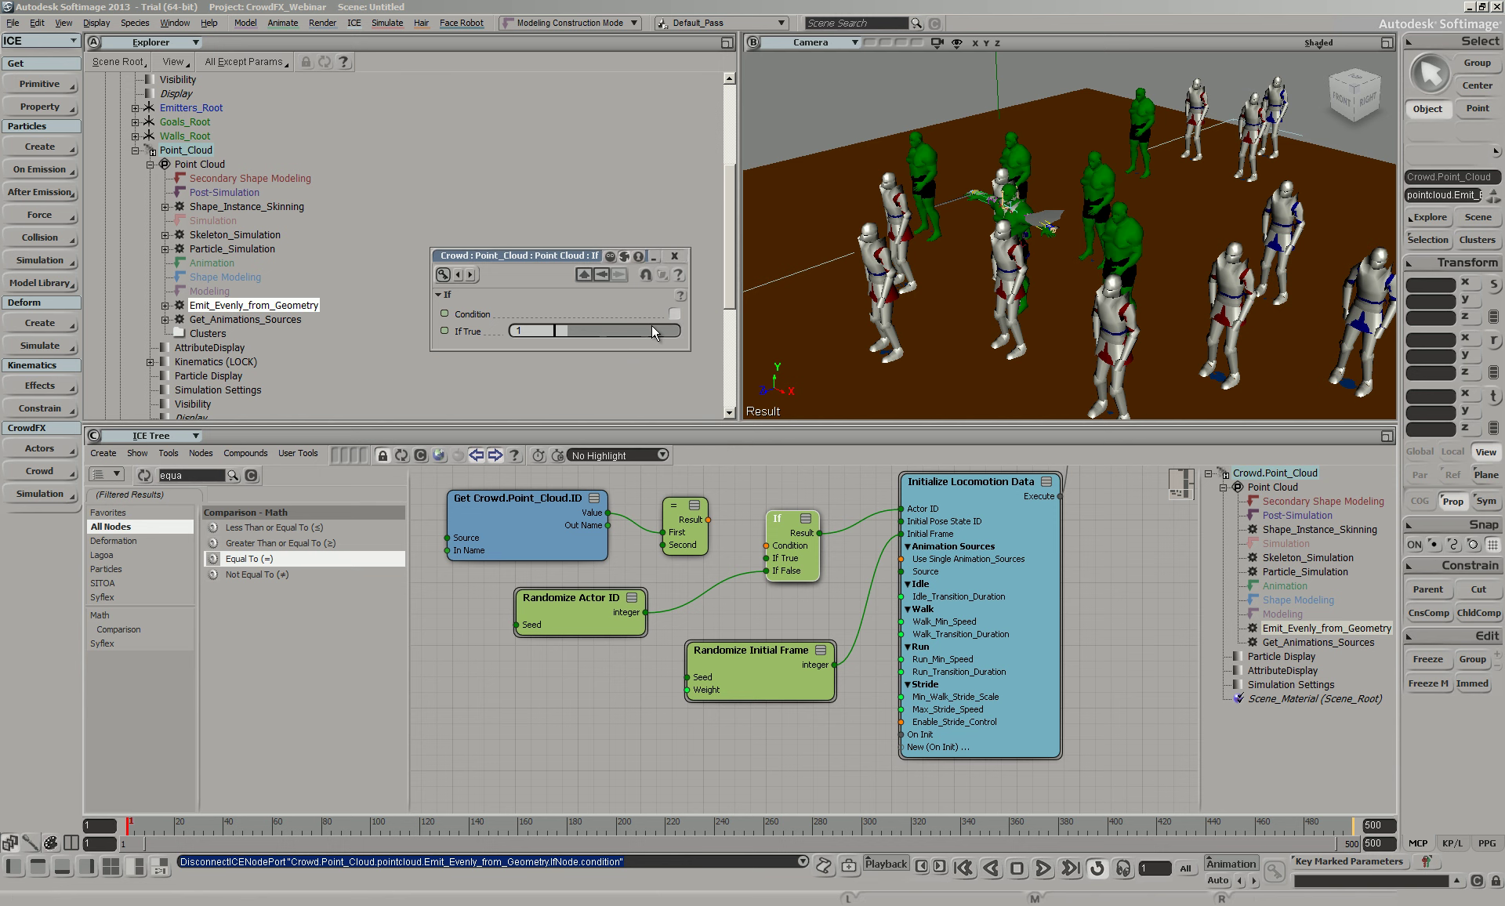
click(675, 314)
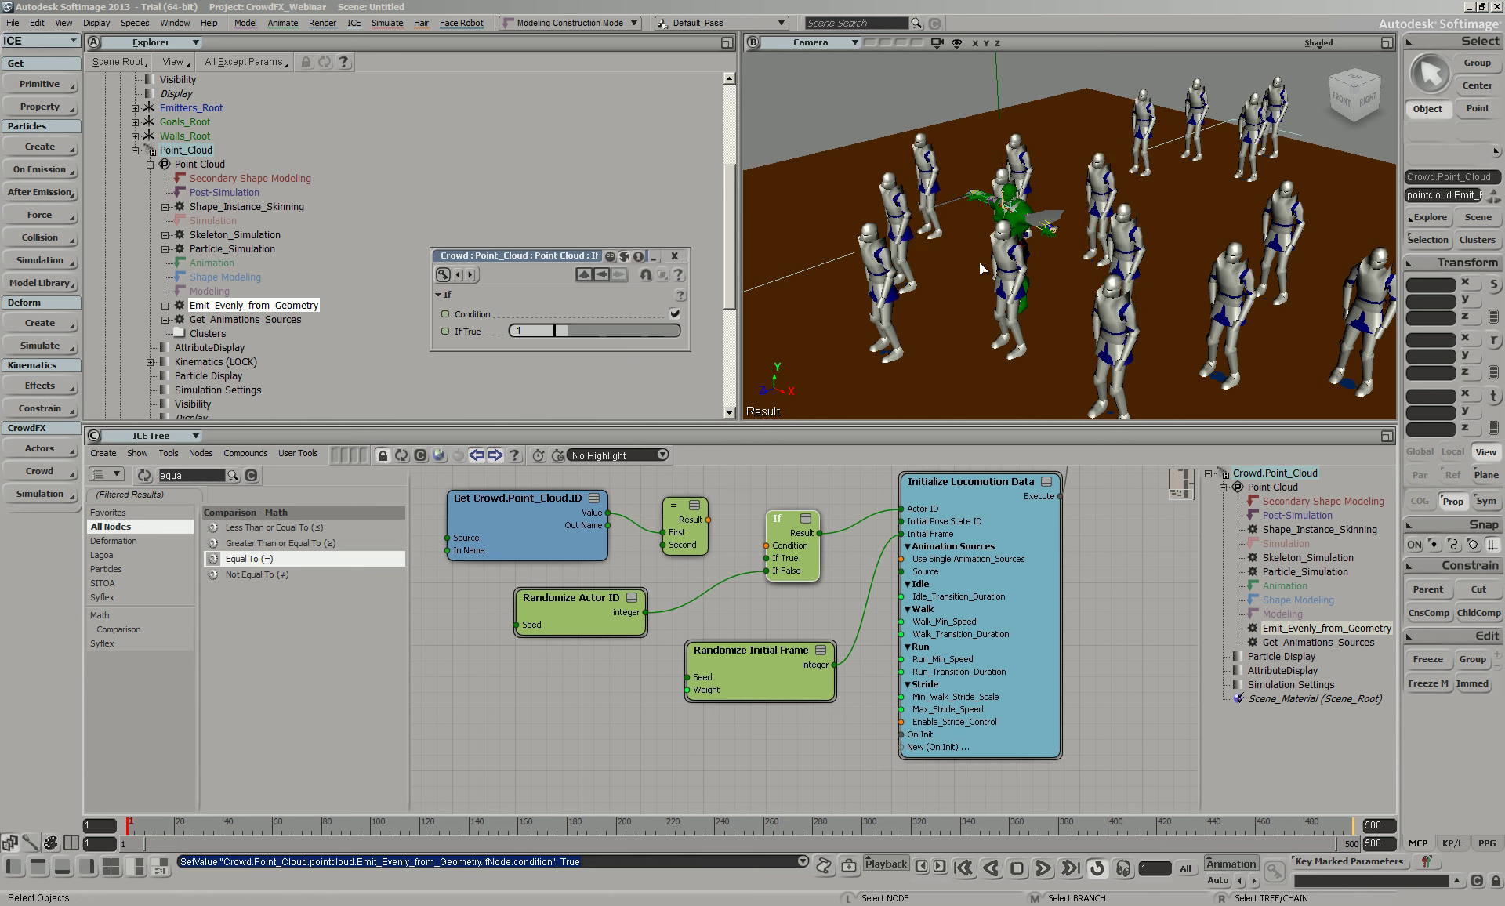
mouse_move(560, 327)
mouse_down()
mouse_move(589, 332)
mouse_move(558, 326)
mouse_up()
click(674, 314)
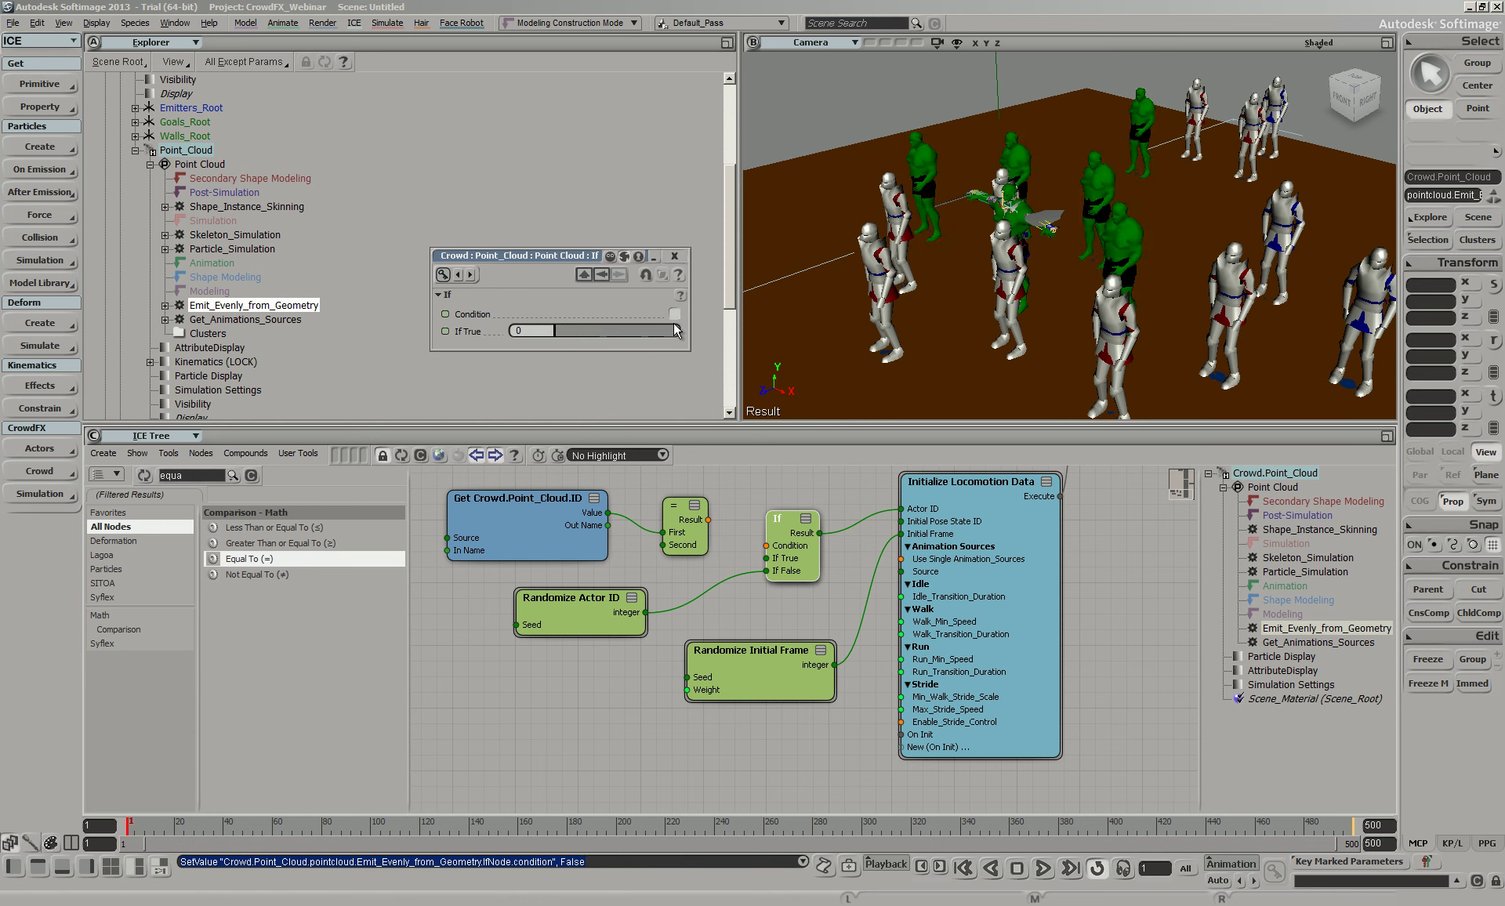
Open the Randomize Actor ID compound for editing and make space between the CrowdFX_NbActorSources node and Integer to Scalar
drag(594, 617, 610, 619)
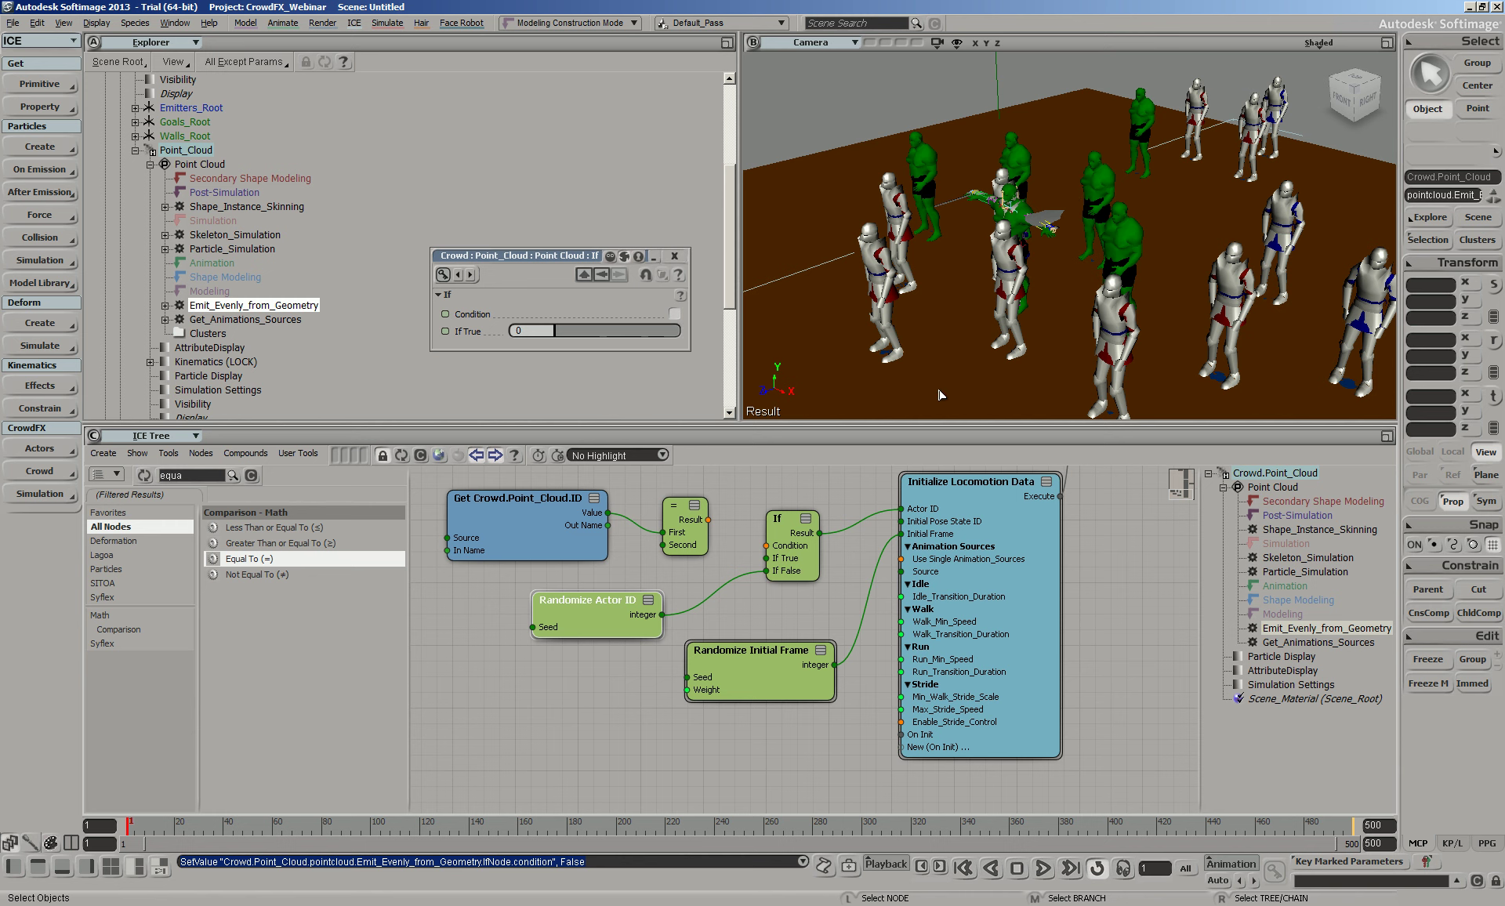
double_click(546, 590)
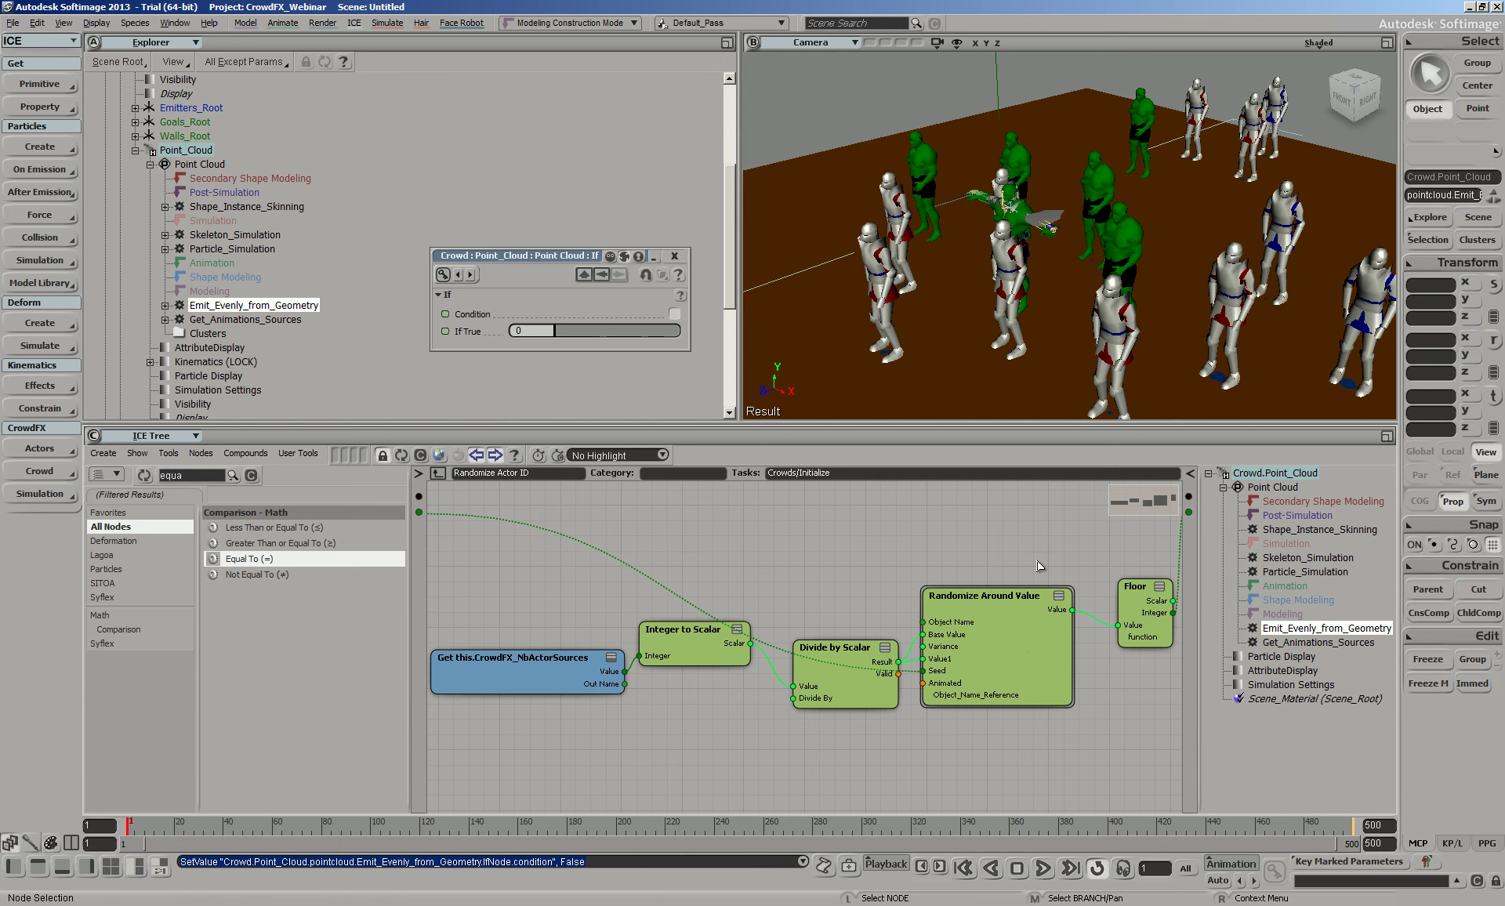
drag(1058, 598, 1070, 600)
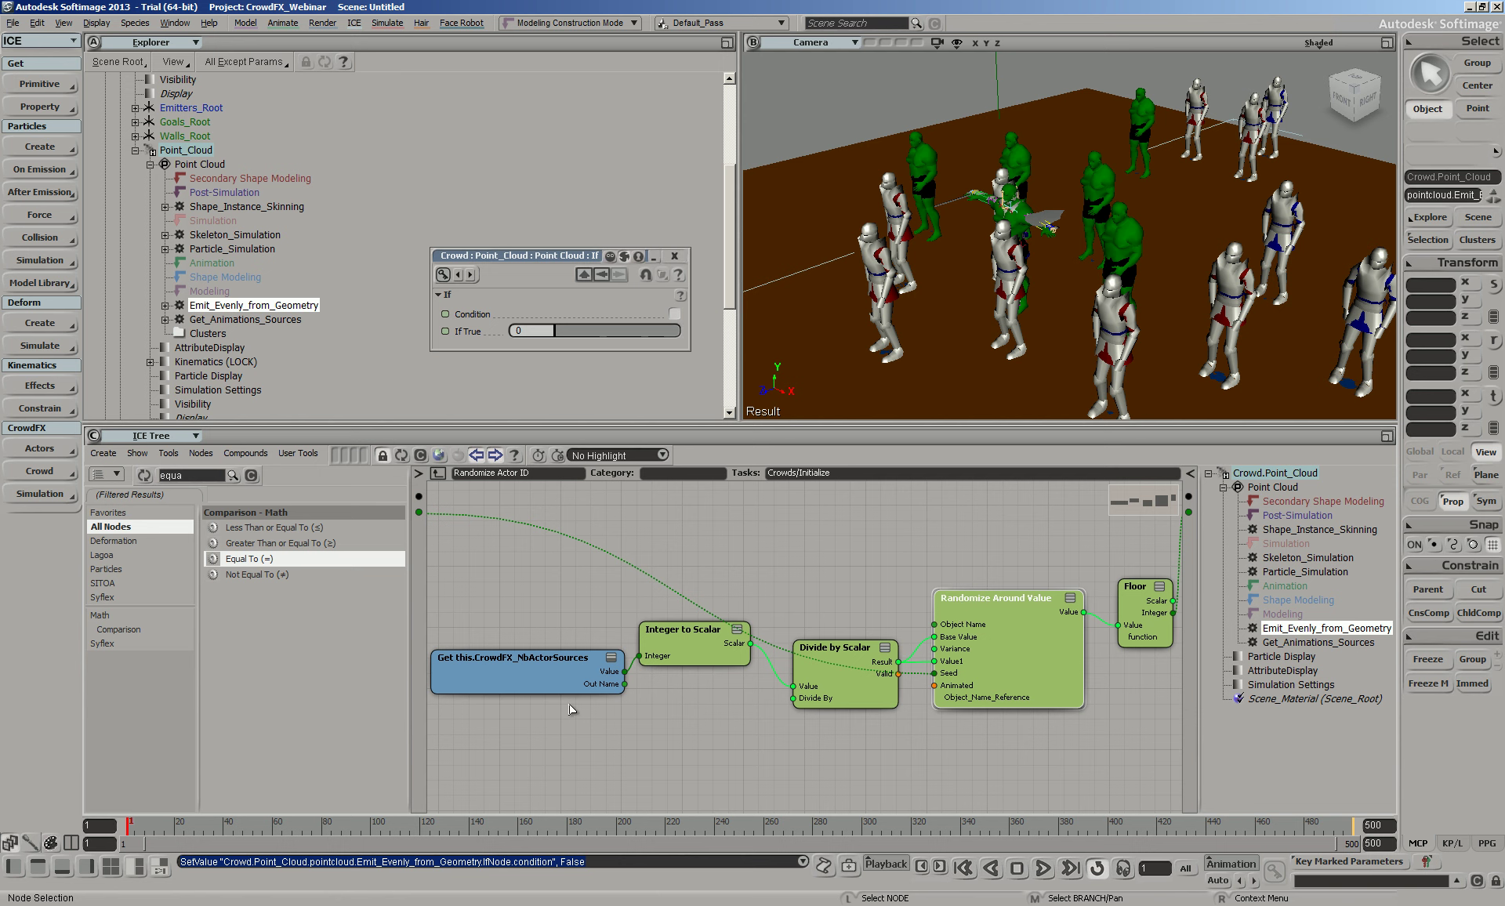
click(514, 675)
drag(515, 675, 503, 663)
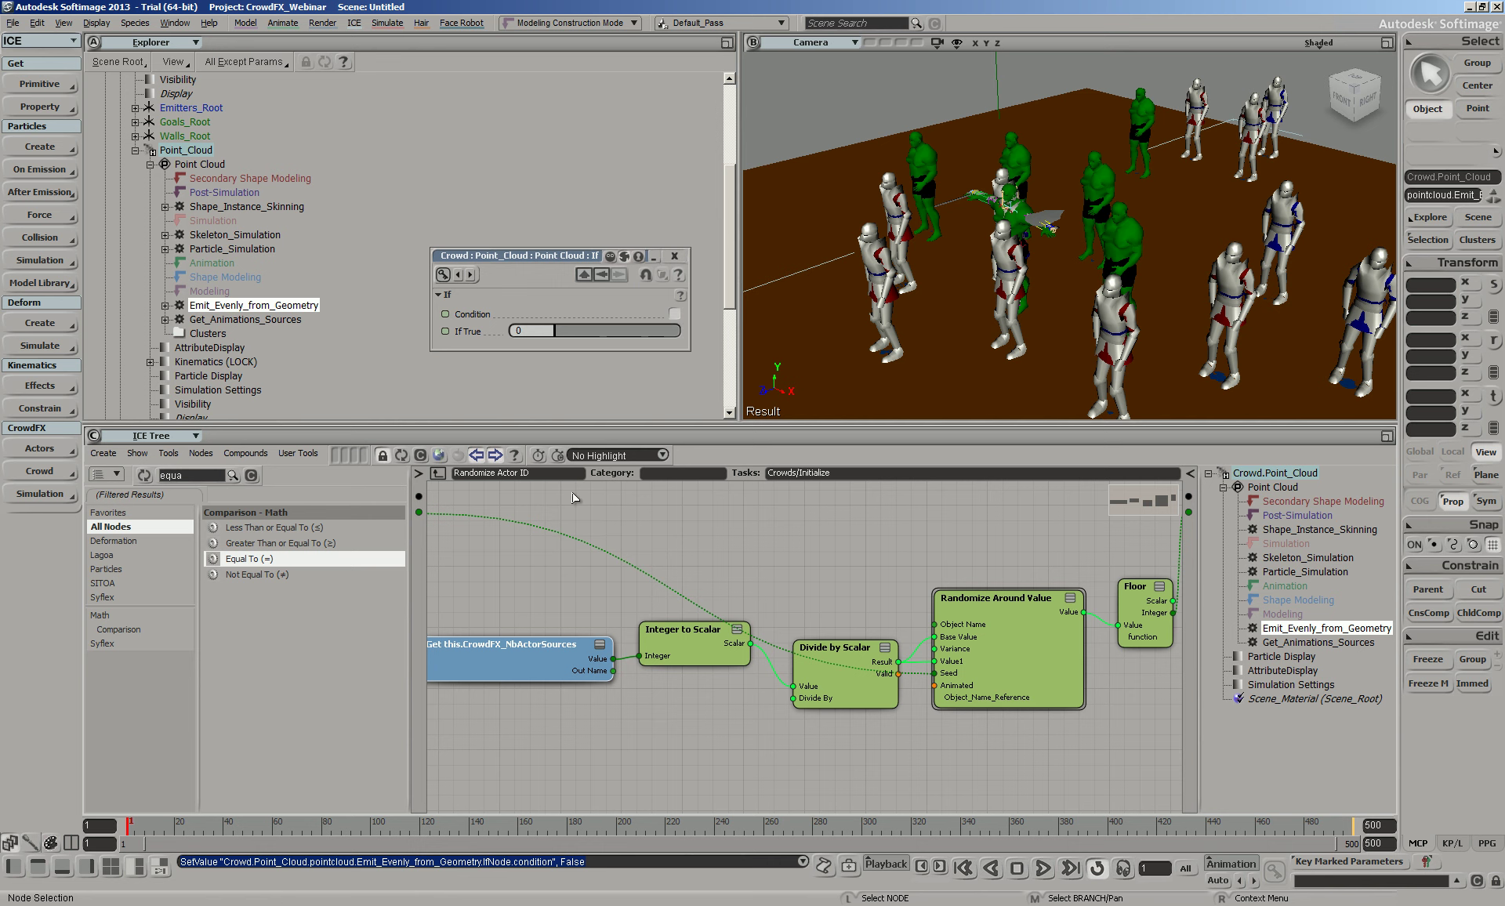
drag(589, 645, 557, 635)
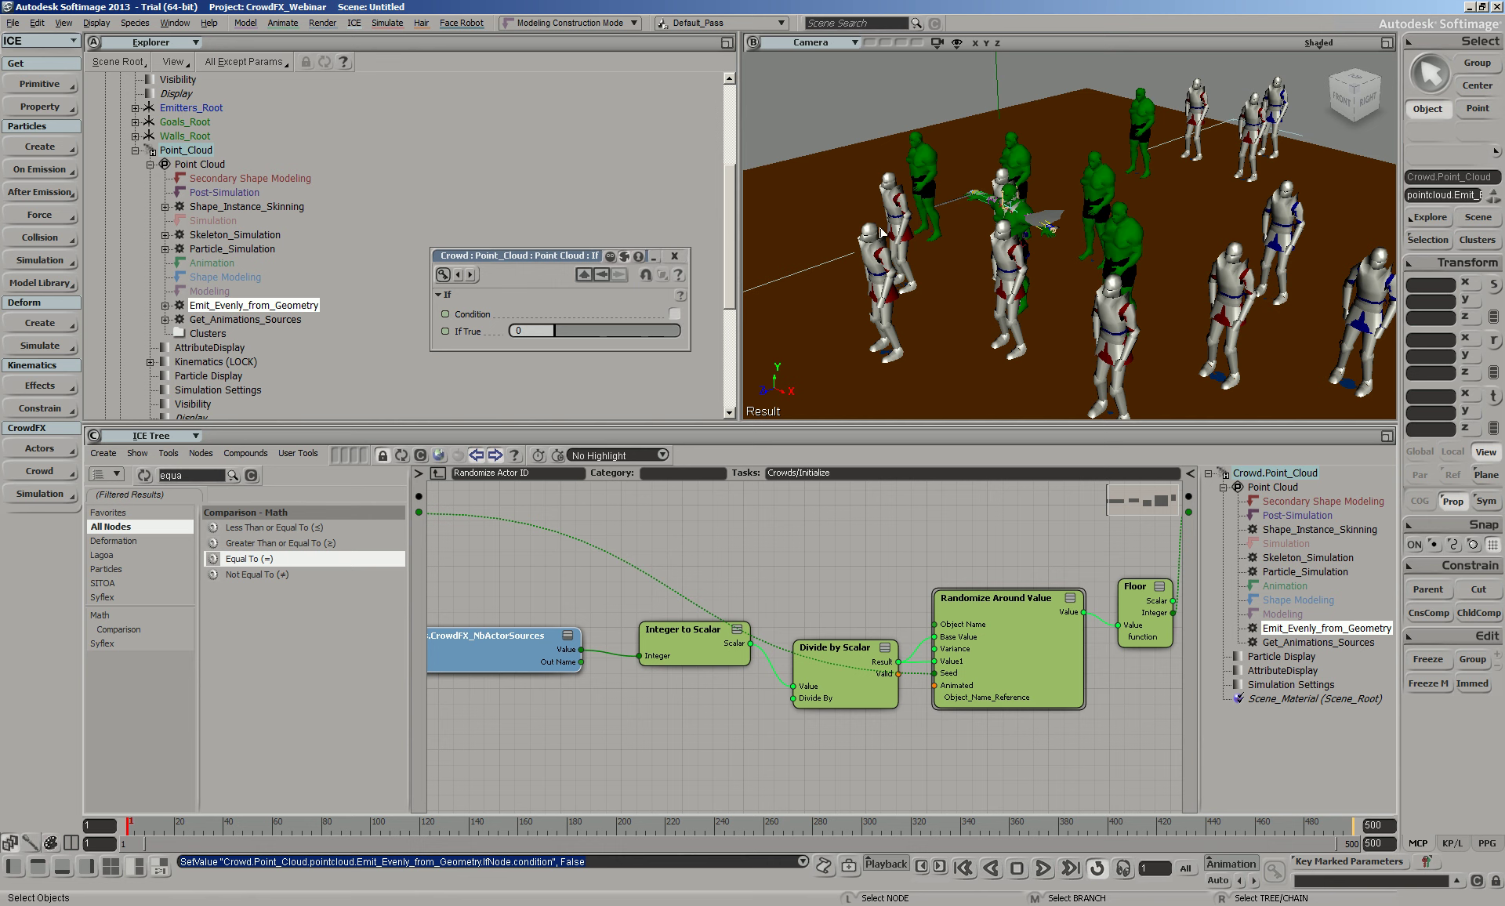
Insert a Subtract node between CrowdFX_NbActorSources and Integer to Scalar, with the number of actor sources as First
double_click(196, 476)
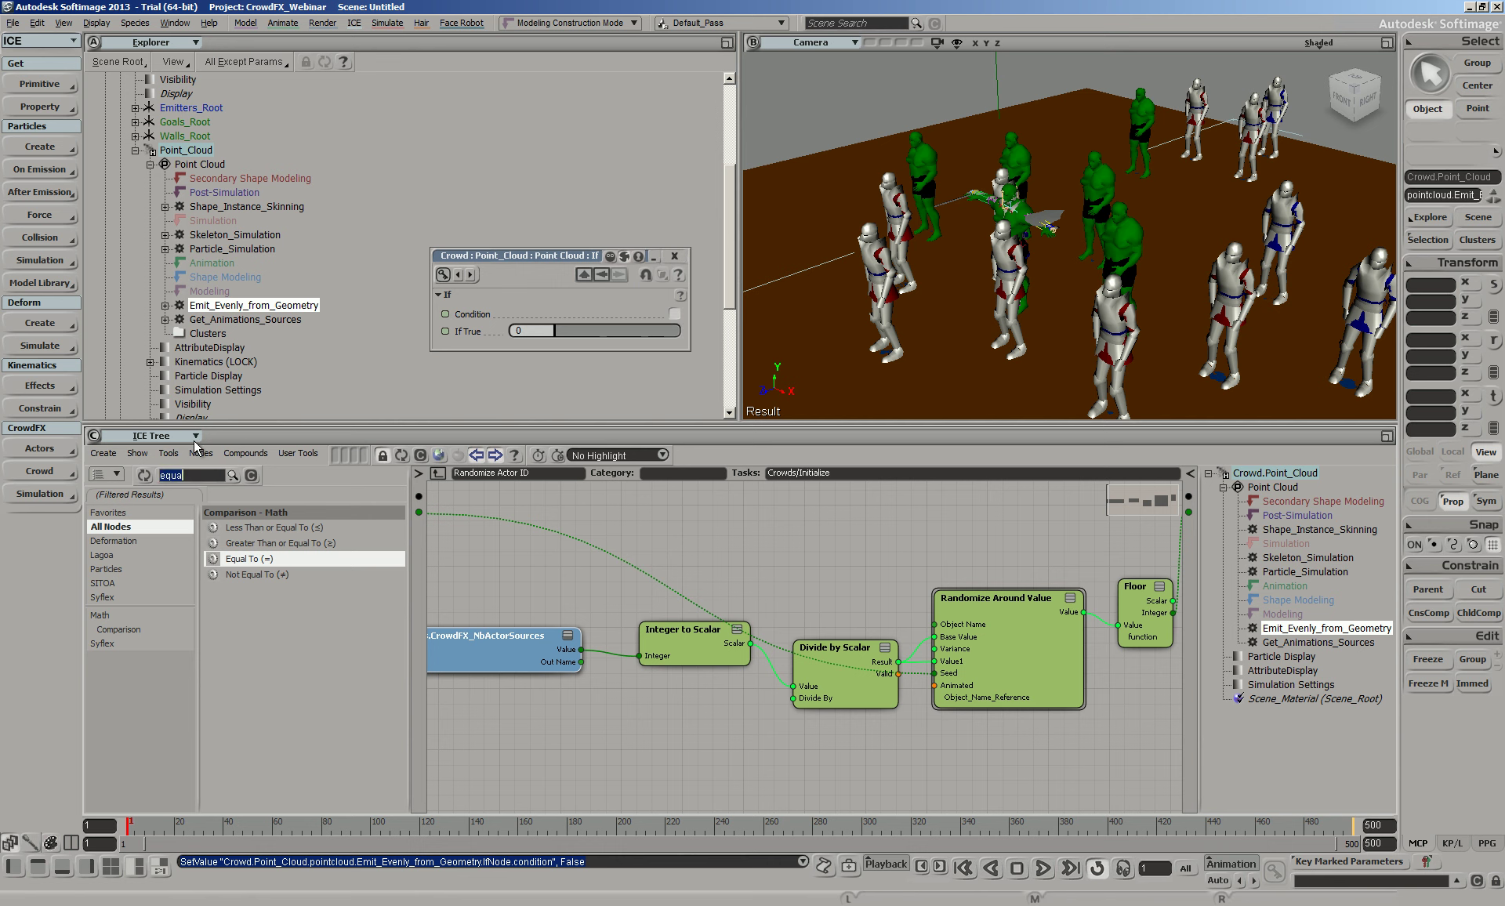
text(su)
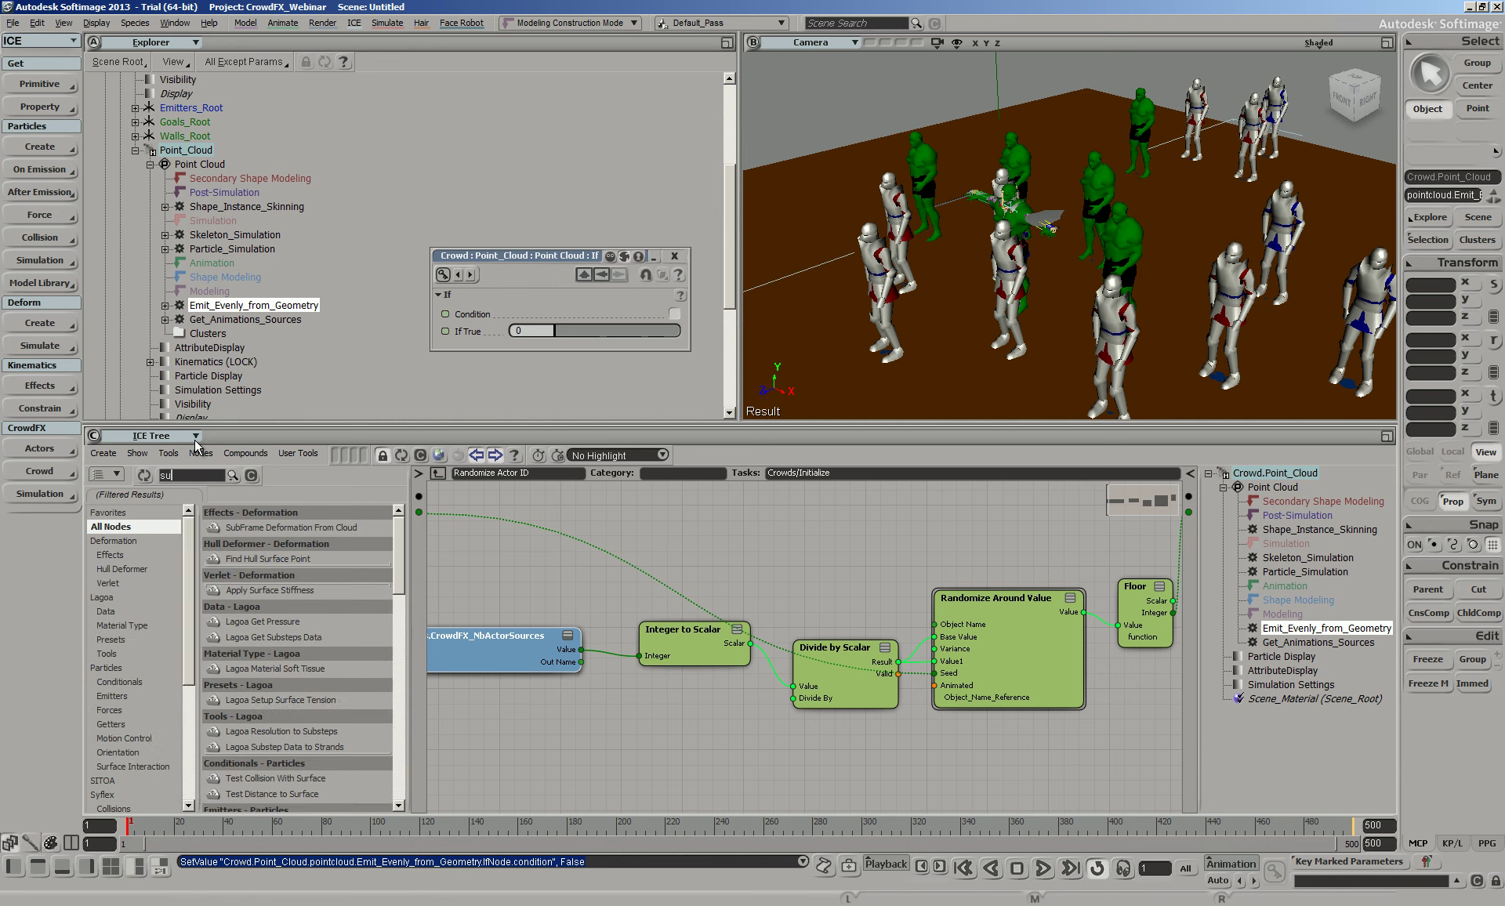
text(br)
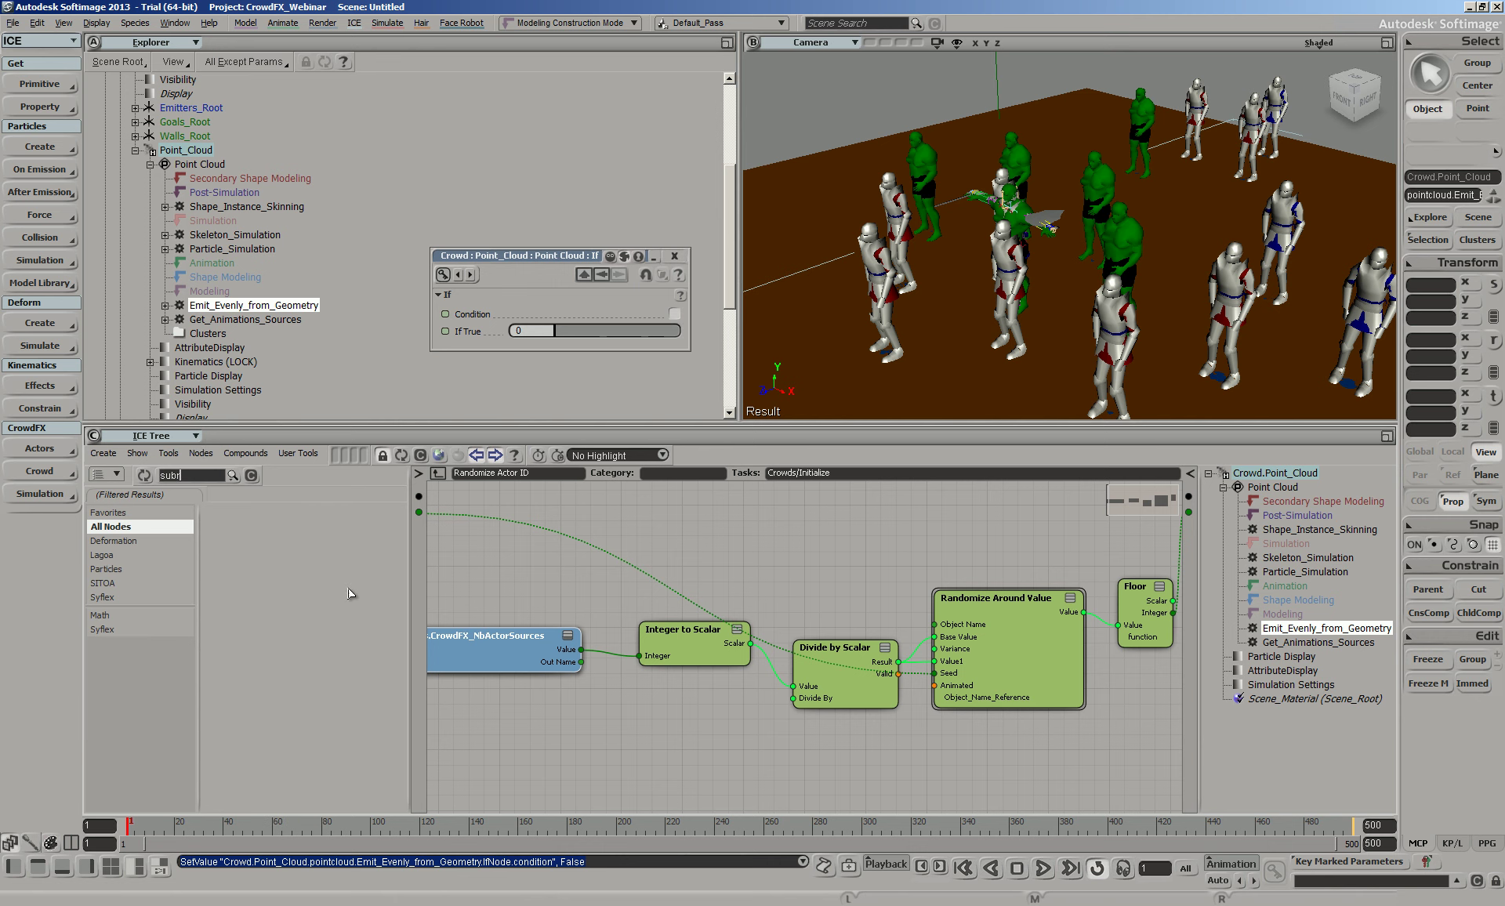
key(BackSpace)
text(tr)
drag(322, 558, 604, 657)
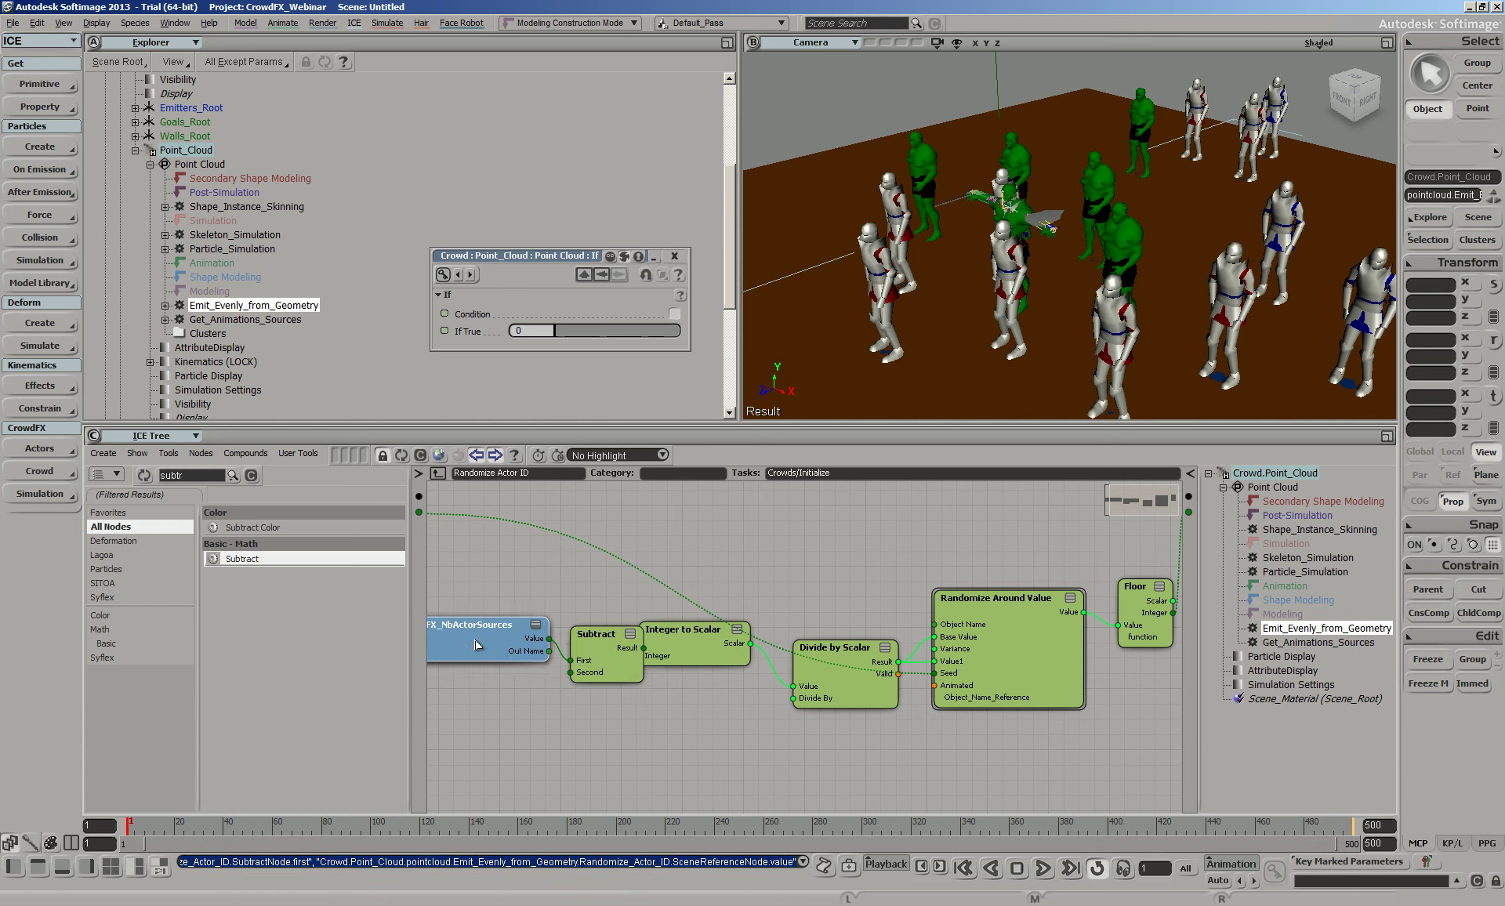
Set the Subtract node's Second value to 1 and return to the main ICE tree
click(616, 664)
click(547, 312)
text(1)
key(Return)
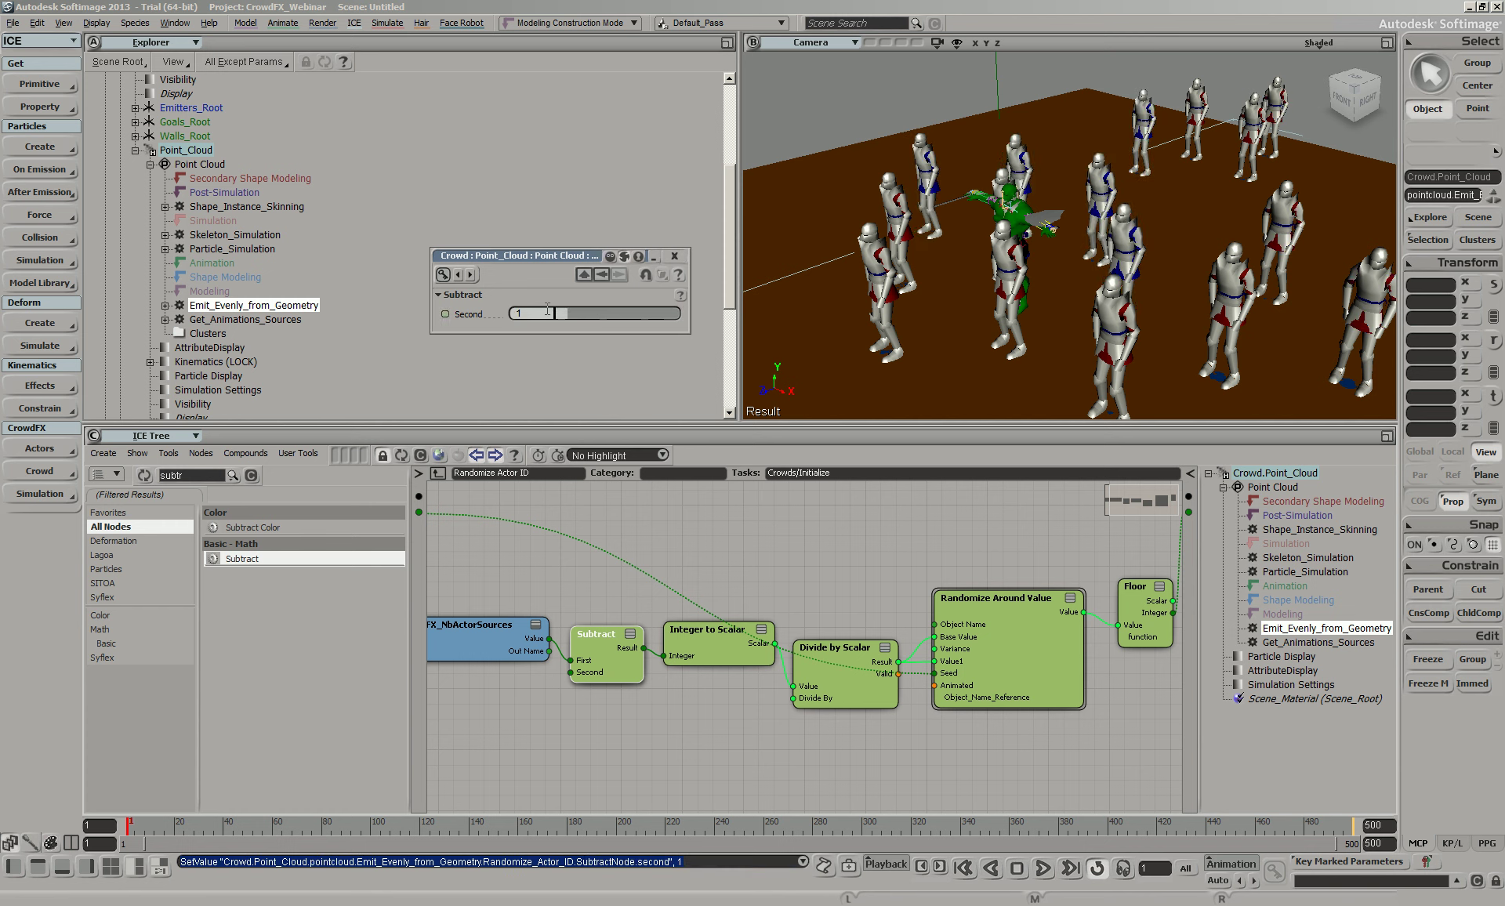
click(436, 472)
Move the two Randomize nodes further down and reconnect the Equal To node's Result to the If node's Condition
drag(730, 686, 751, 744)
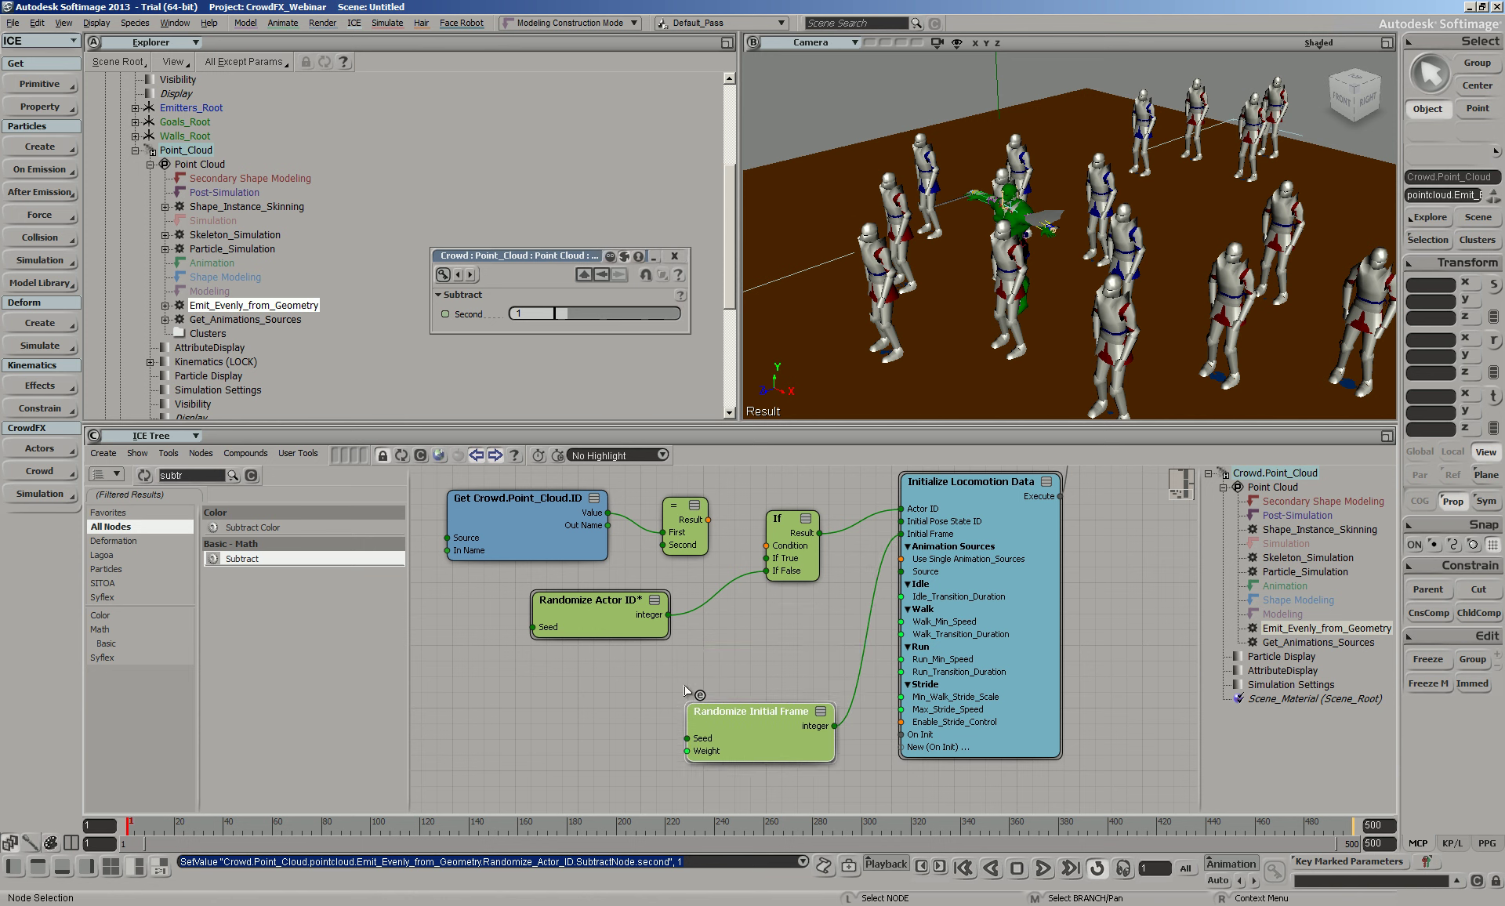
drag(612, 610, 622, 632)
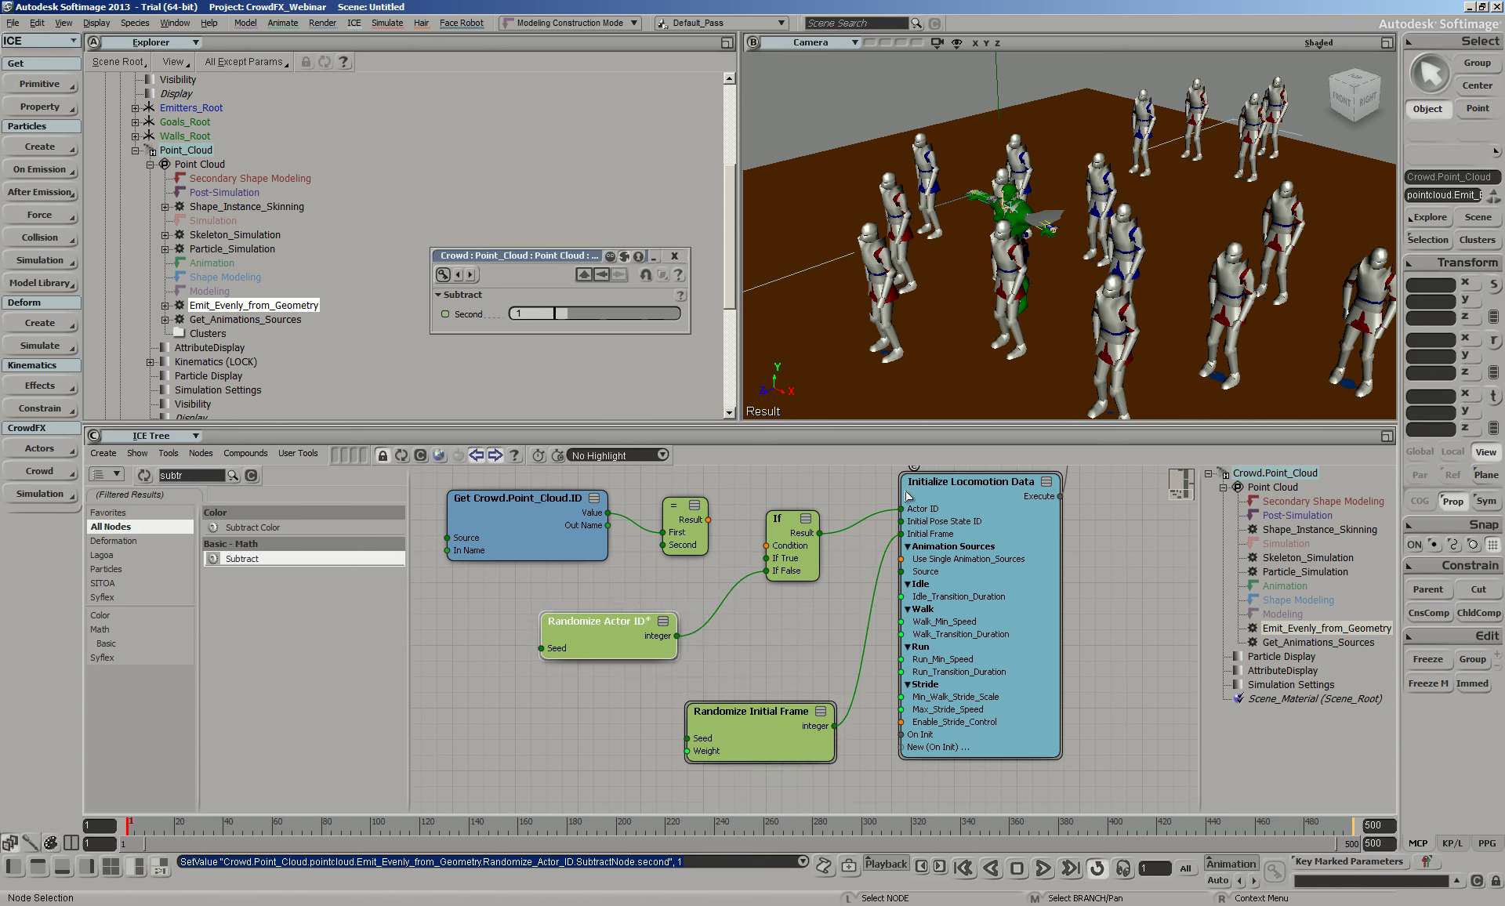
drag(708, 520, 782, 555)
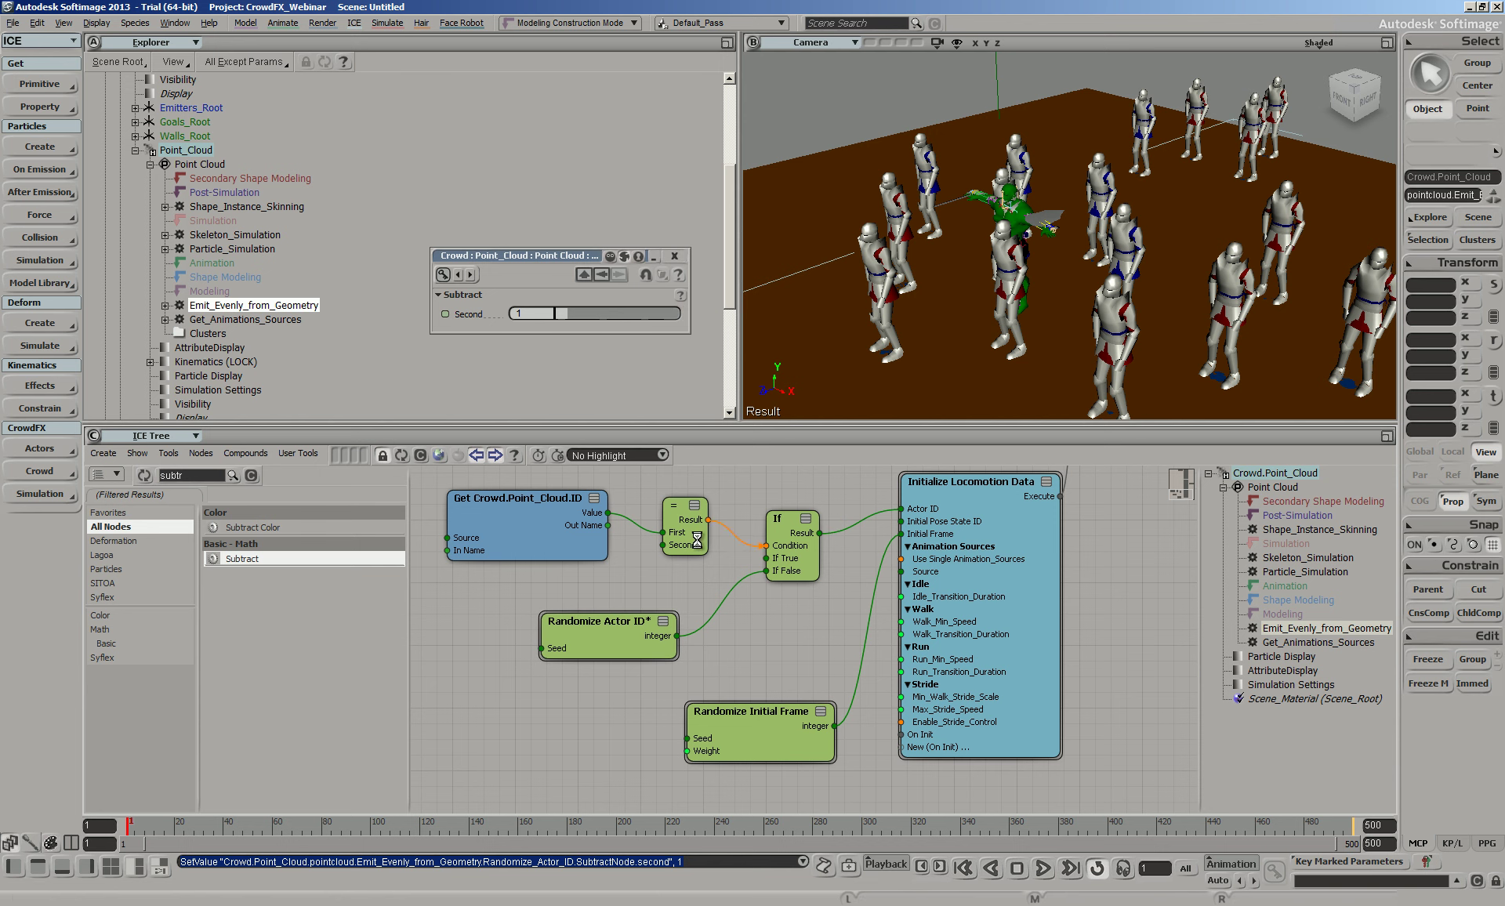
Set the If node's If True value to 2, and try 1 and 3 as the Equal To node's Second value
click(682, 535)
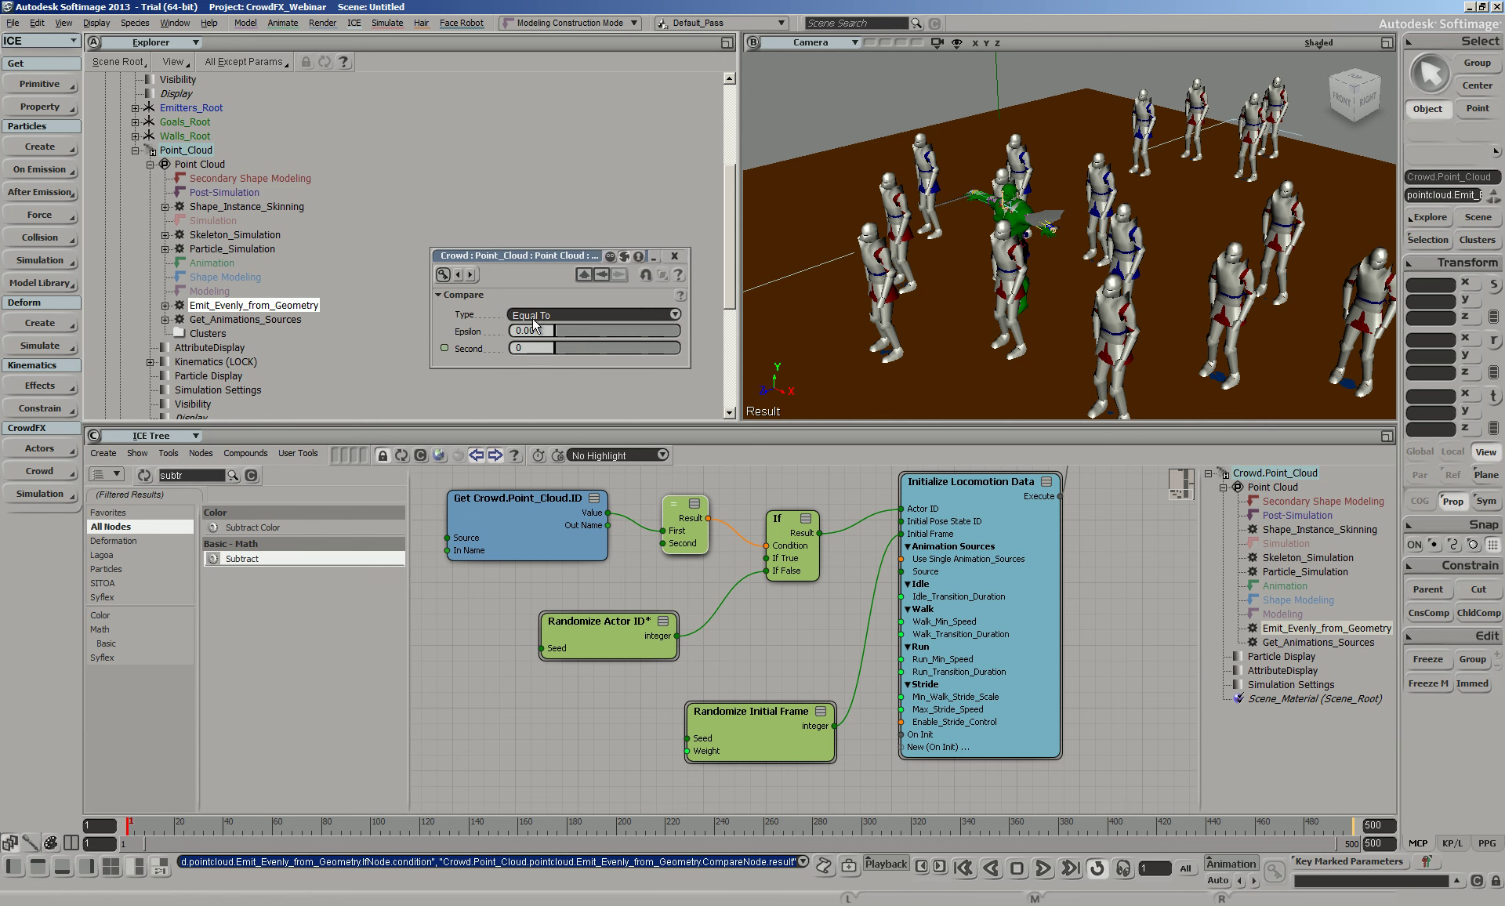
click(558, 350)
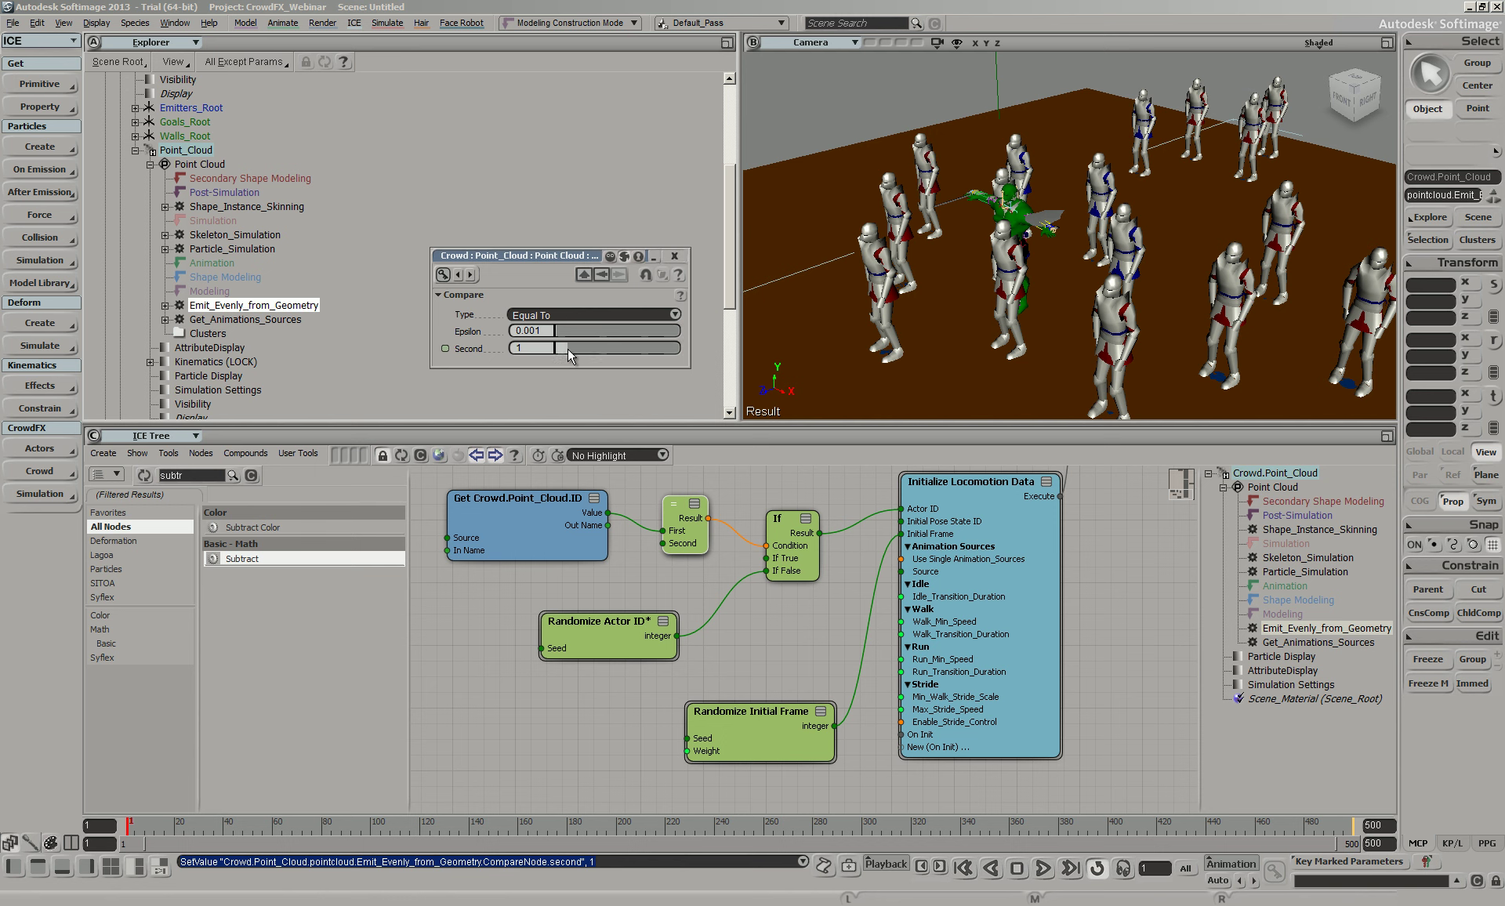
click(796, 571)
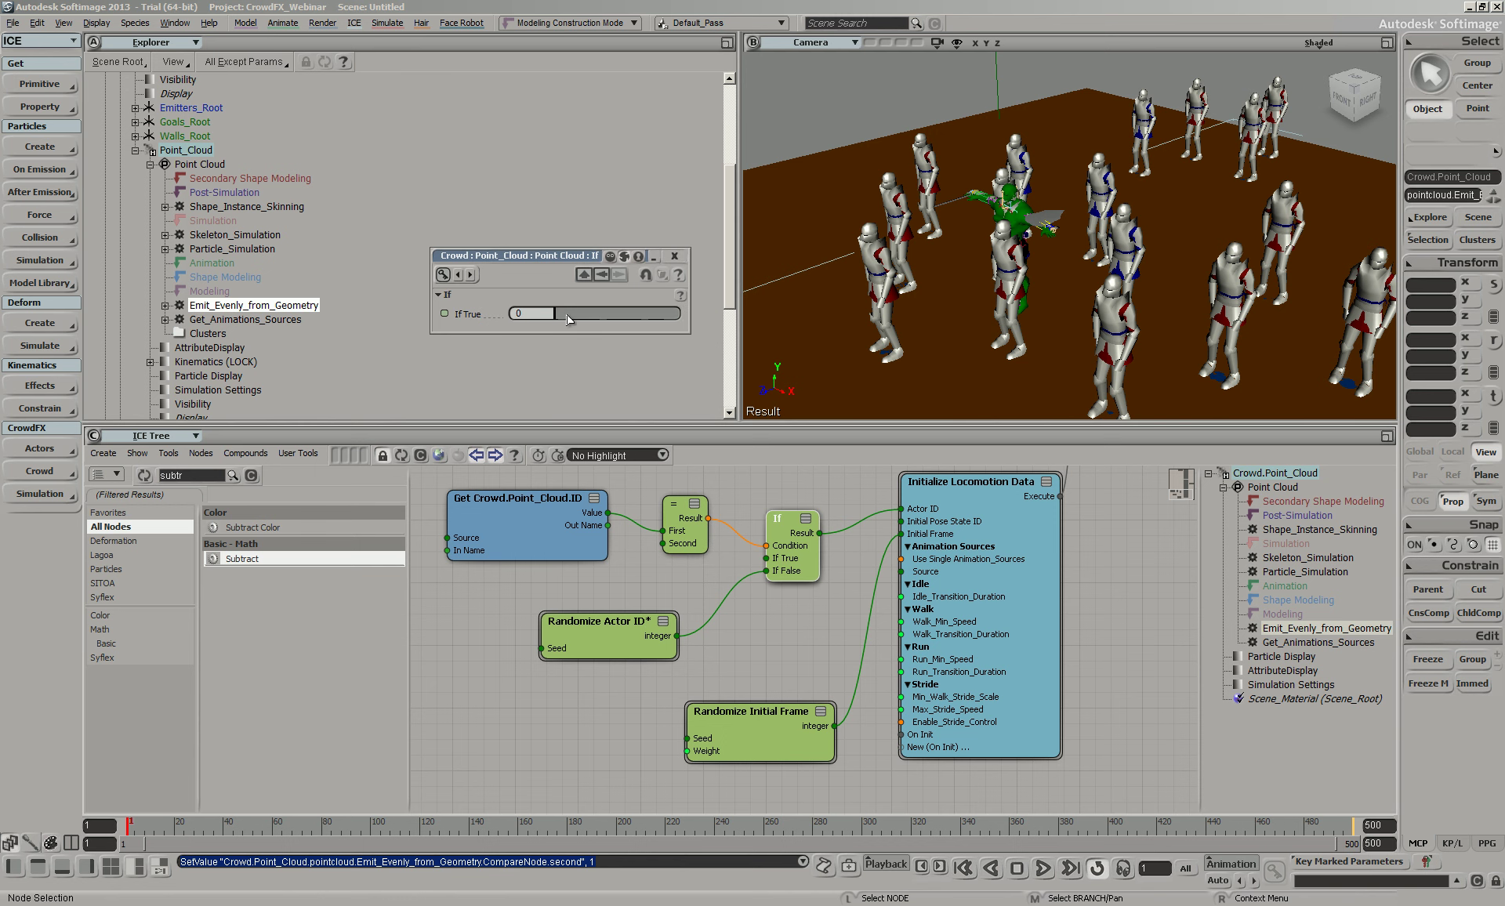
drag(569, 318, 585, 315)
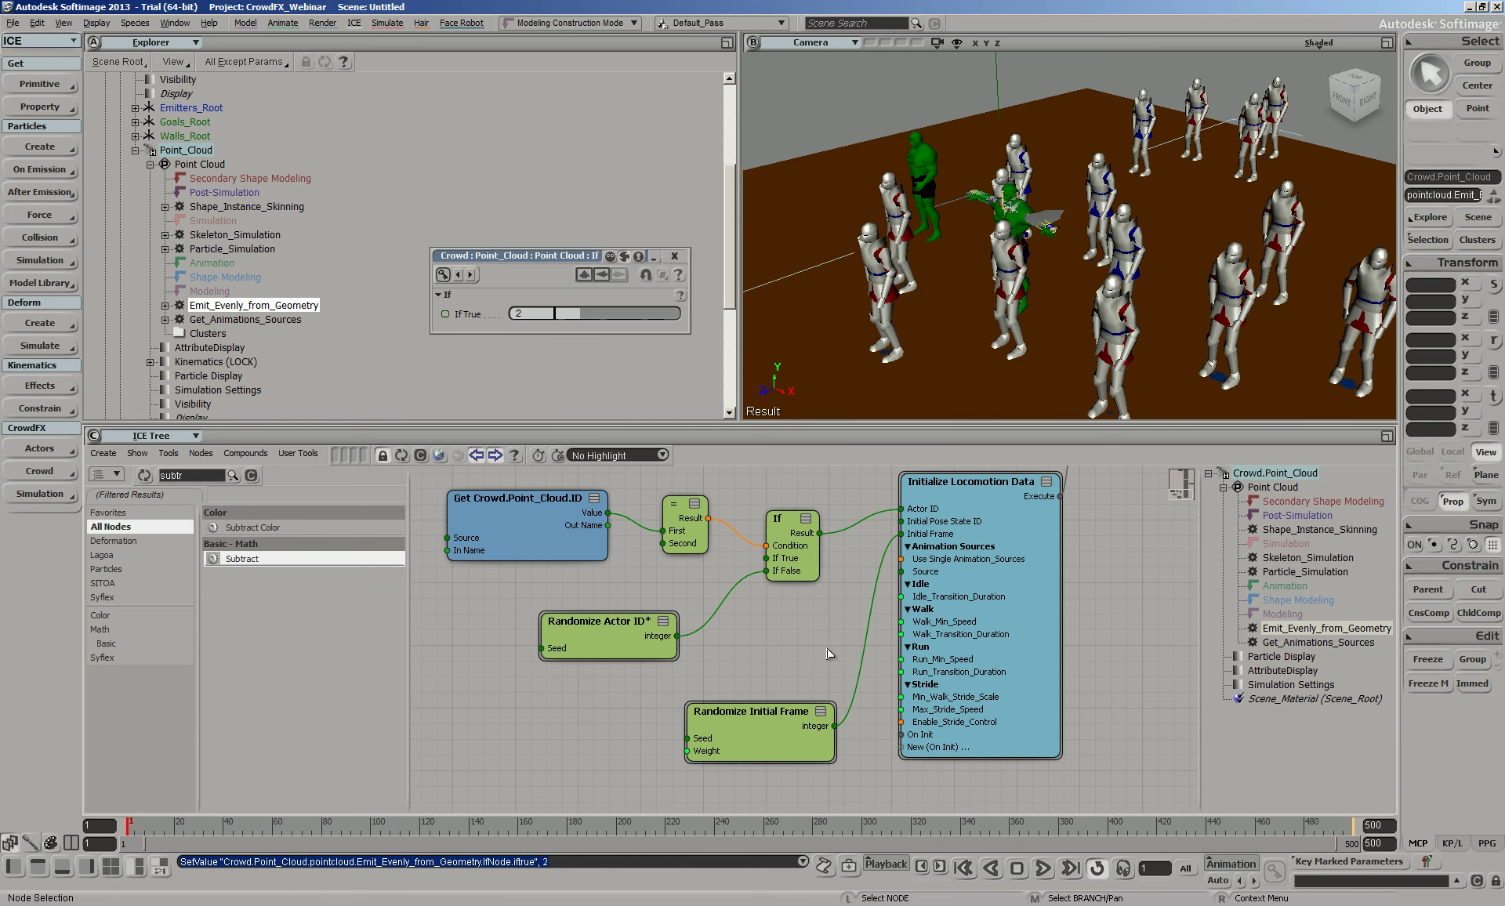
click(695, 546)
drag(566, 350, 598, 368)
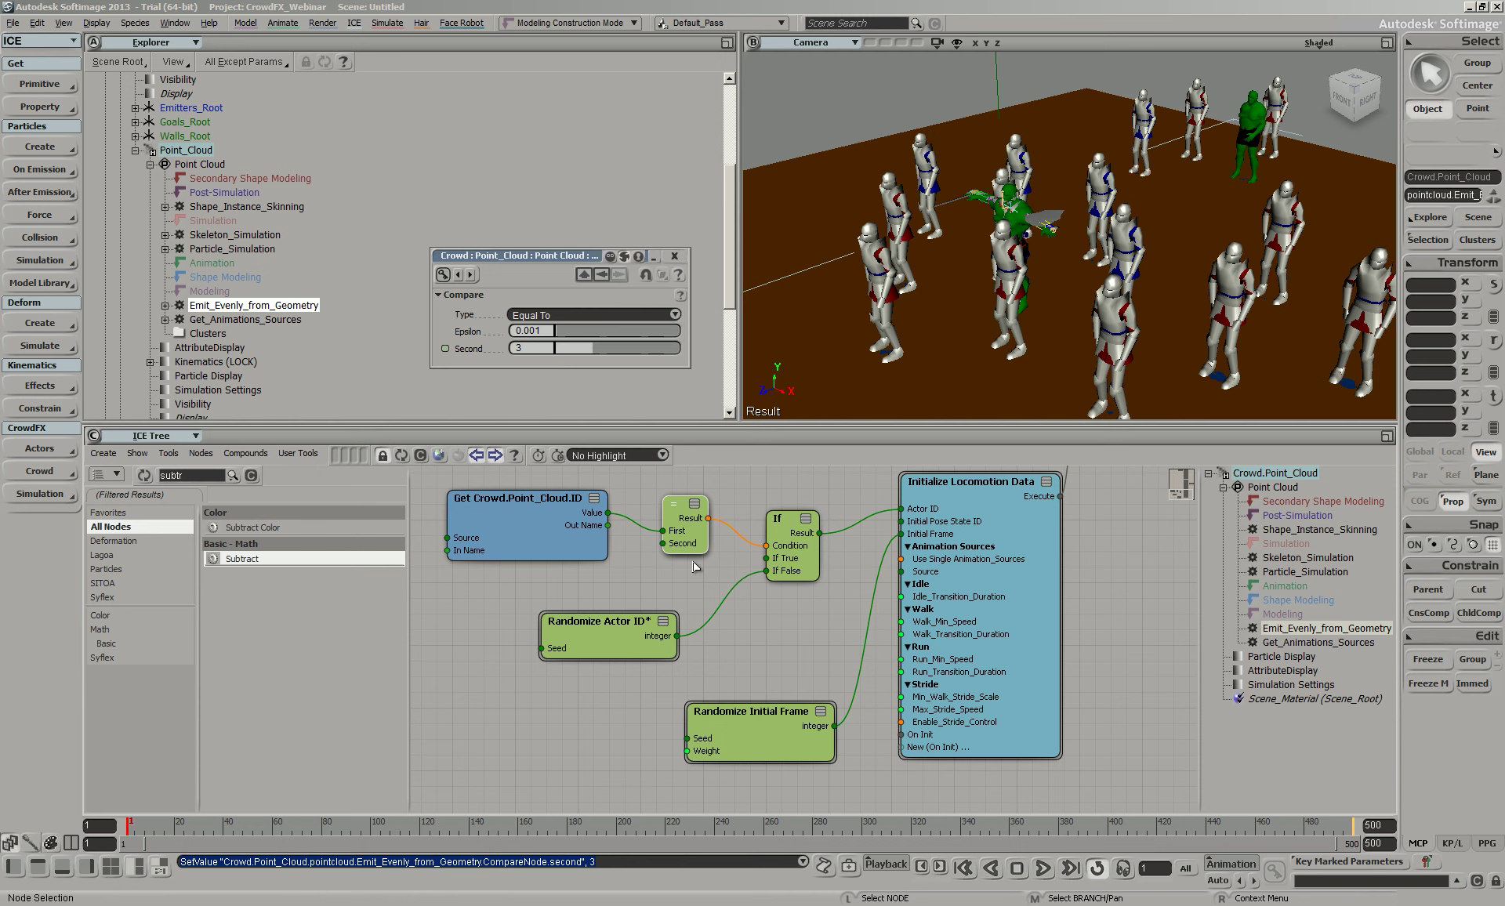
Add an Integer constant node below the point cloud ID node and connect its Result to the Equal To node's Second input
click(186, 476)
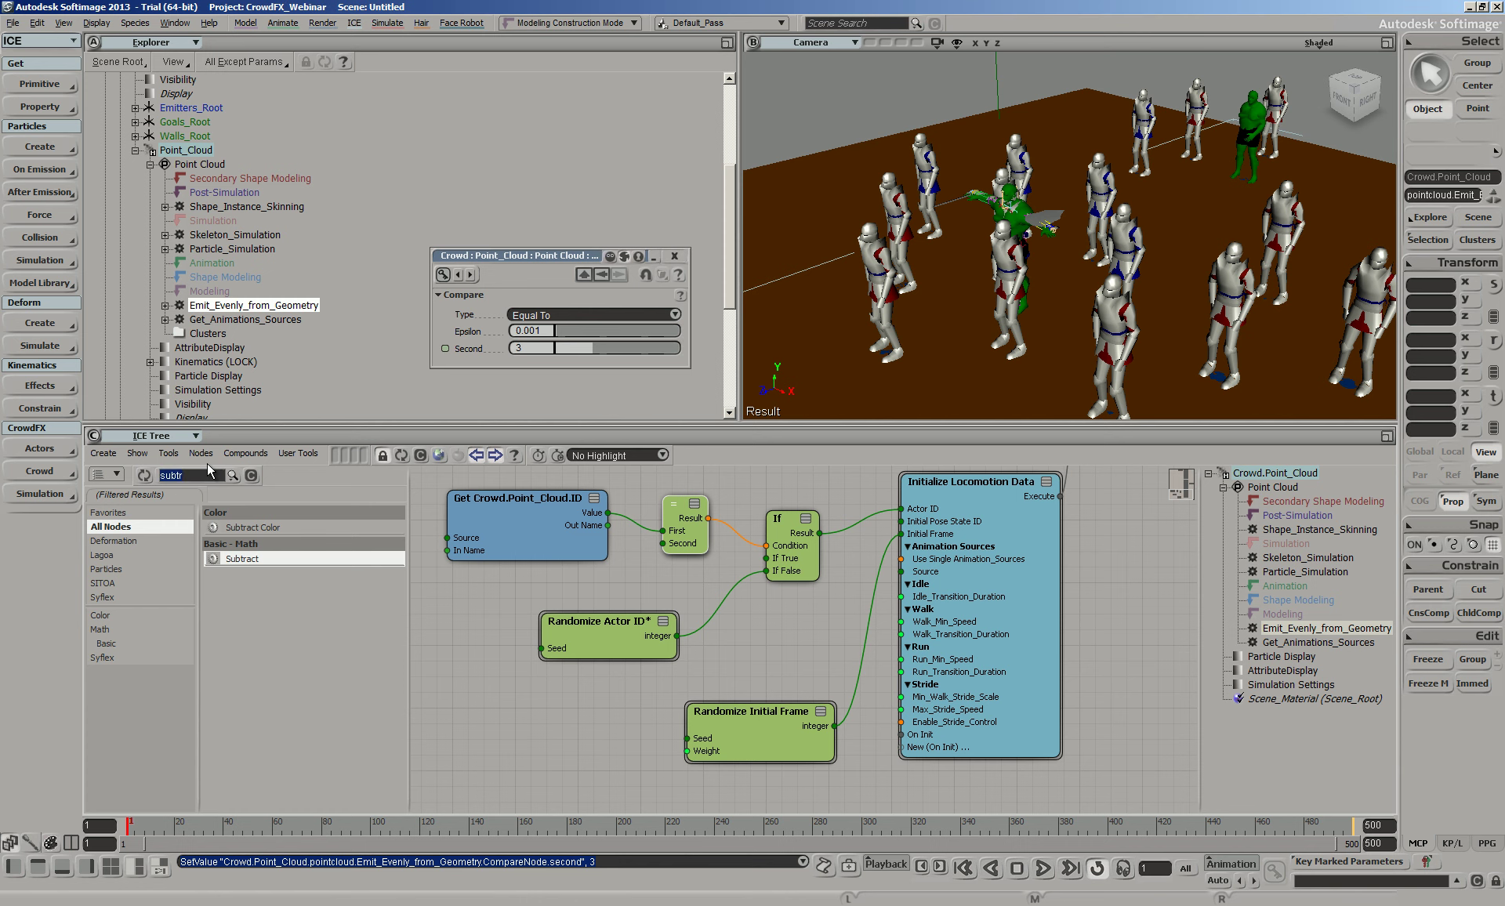
text(inte)
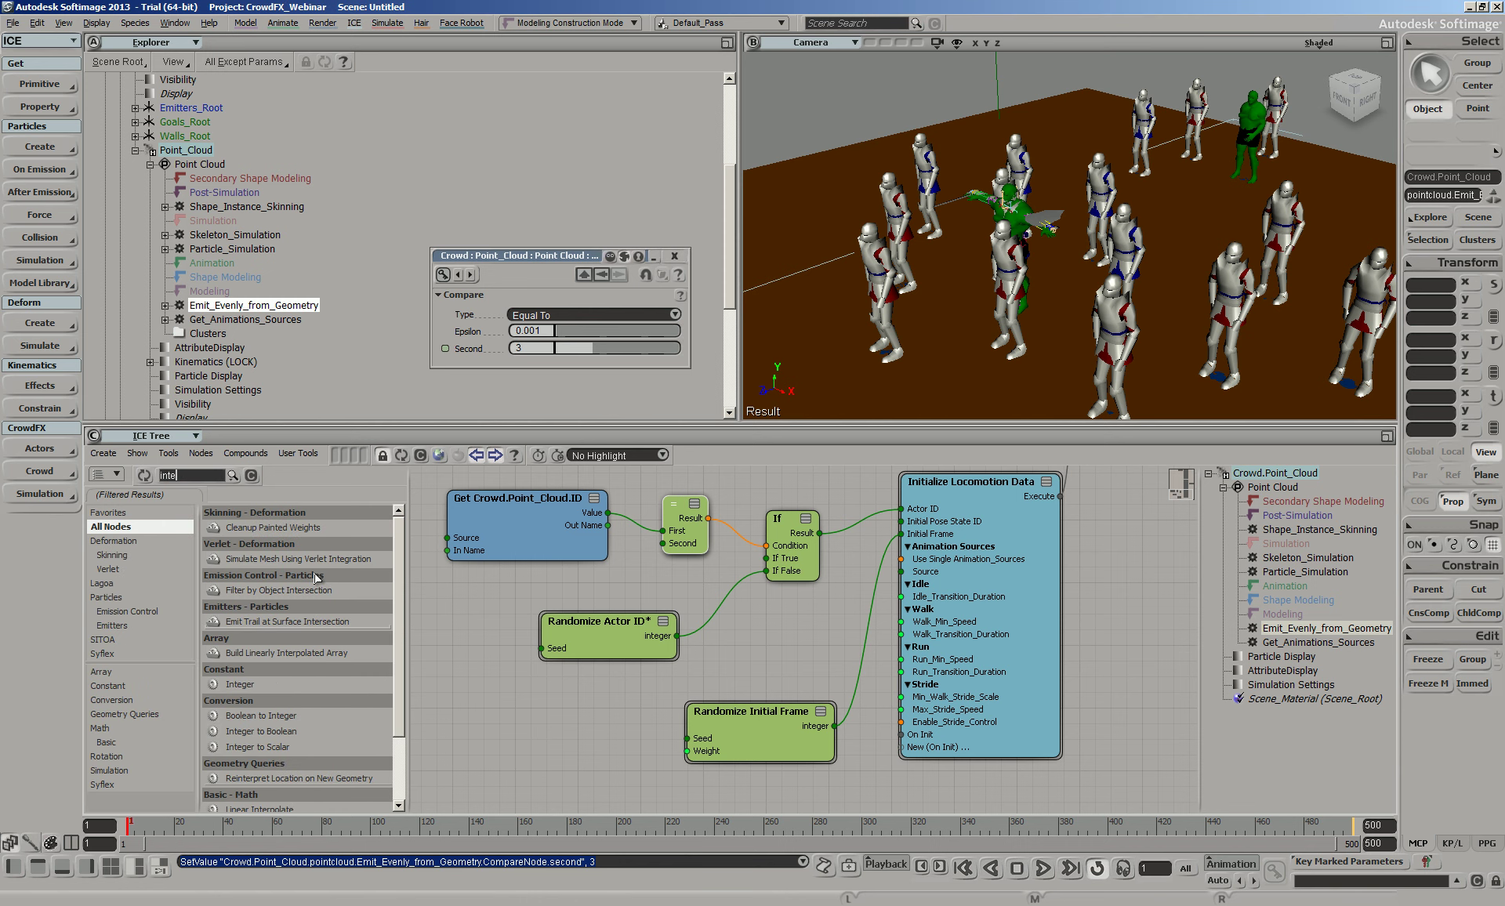
drag(239, 684, 487, 582)
drag(606, 646, 608, 671)
mouse_move(530, 599)
mouse_down()
mouse_move(652, 570)
mouse_move(662, 543)
mouse_up()
drag(505, 590, 584, 541)
drag(619, 644, 599, 637)
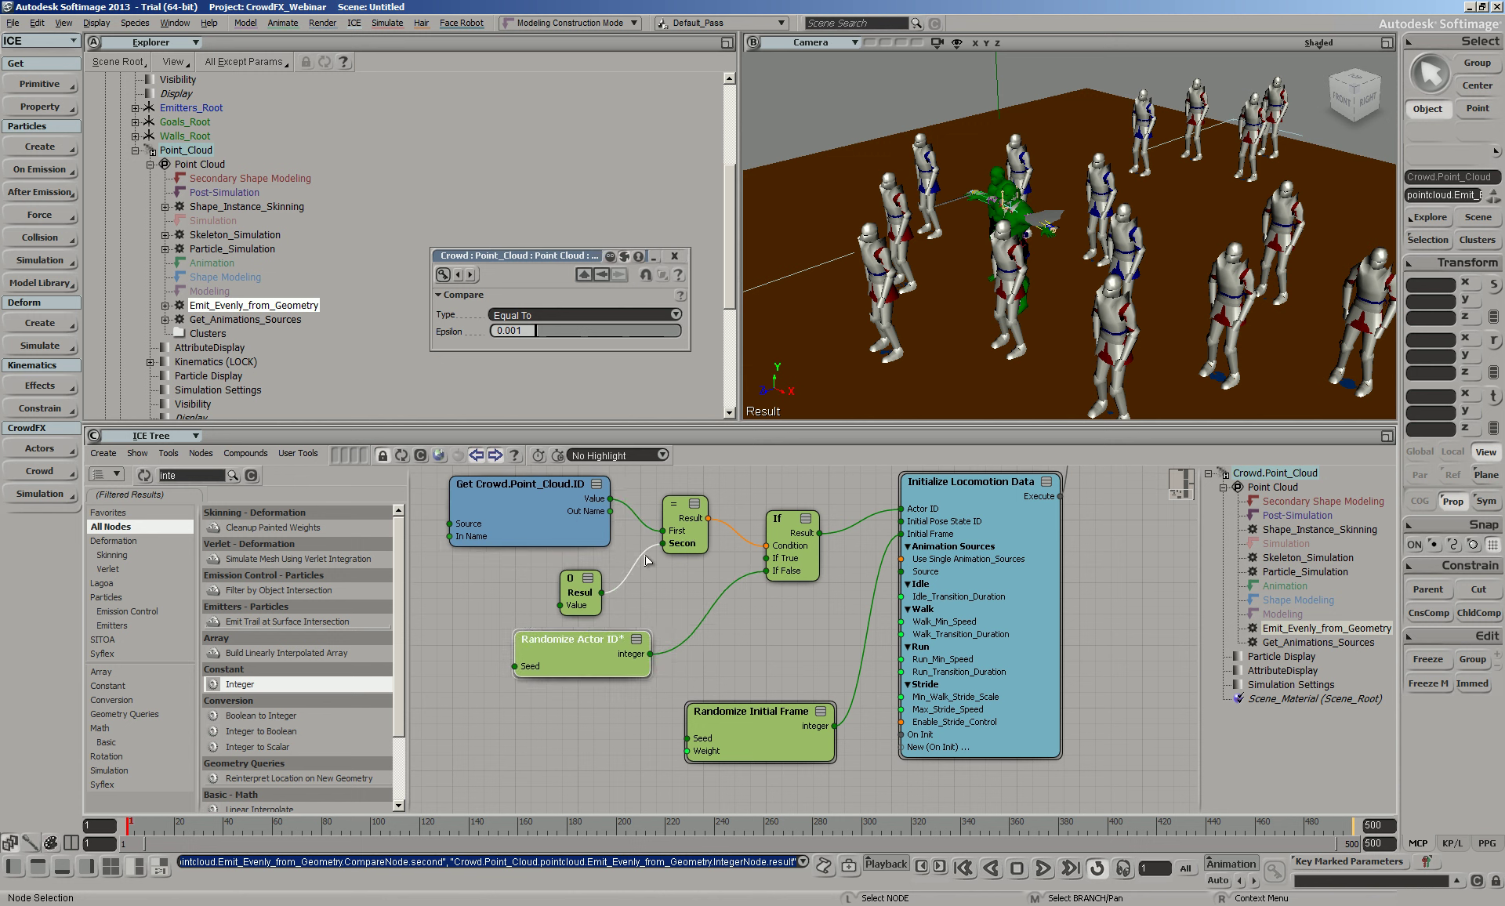
Set the Integer node's Value to 4 and move the node closer to the Equal To node
click(579, 584)
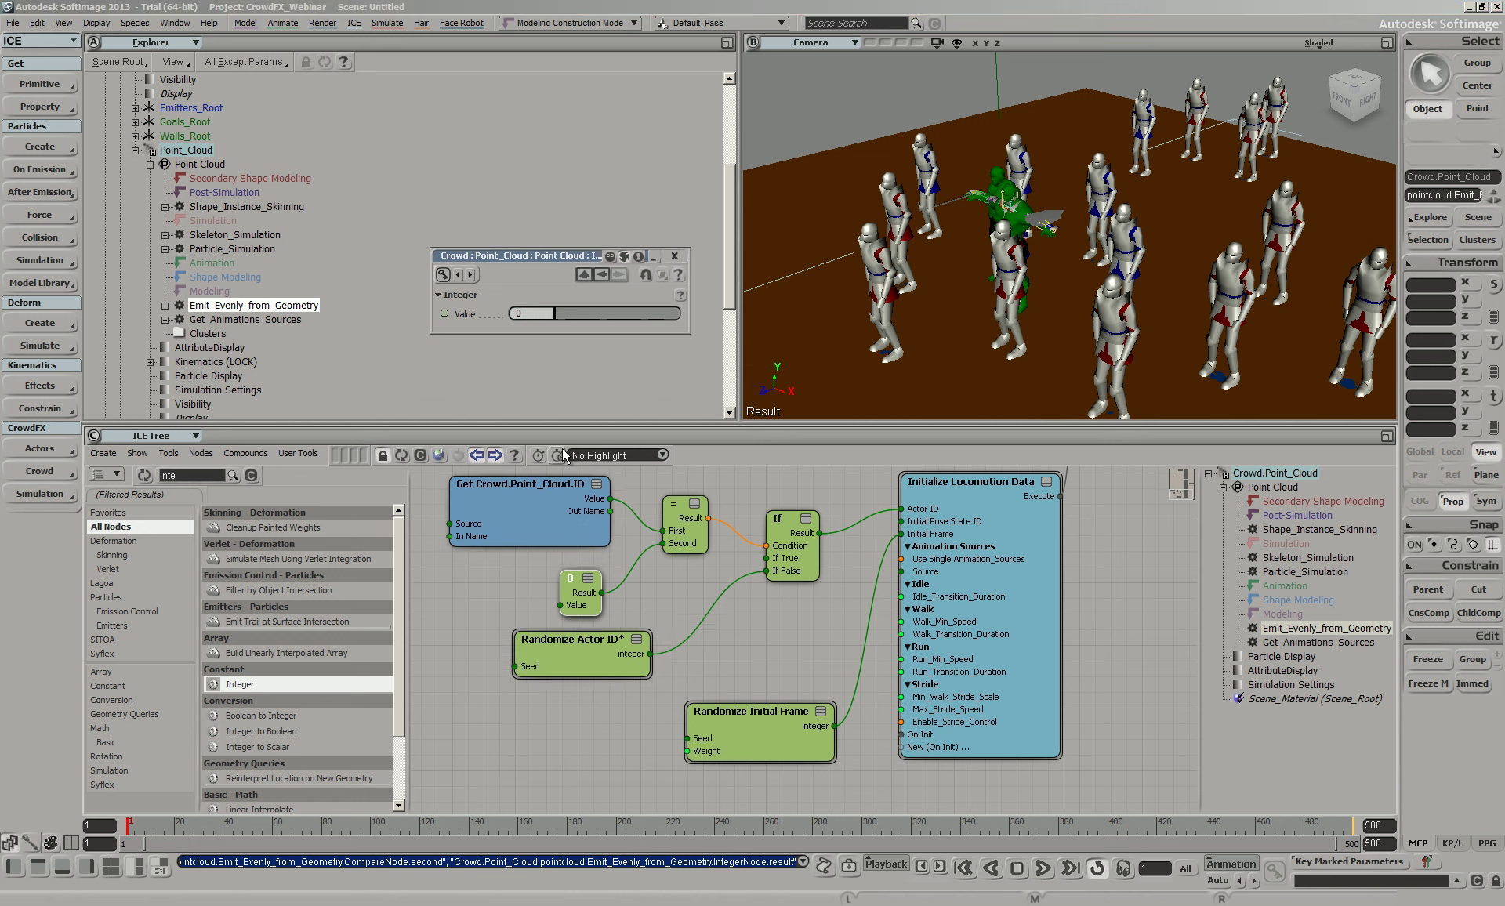
drag(564, 312, 603, 322)
drag(577, 607, 589, 597)
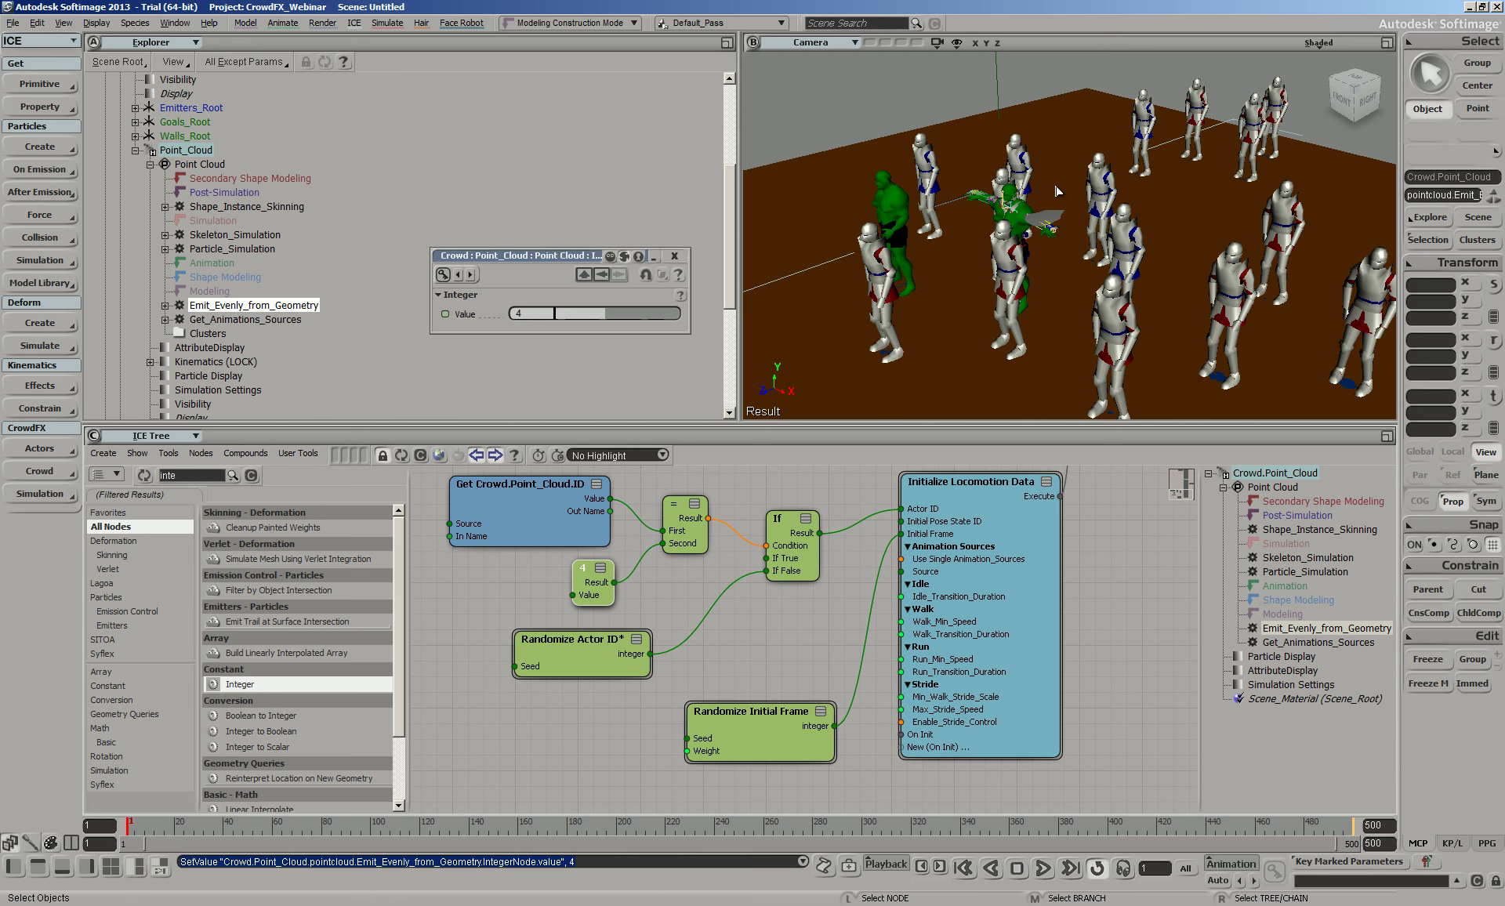
Hide the original Hulk and Knight_Blue models with their whole hierarchies
scroll(1055, 276, up, 5)
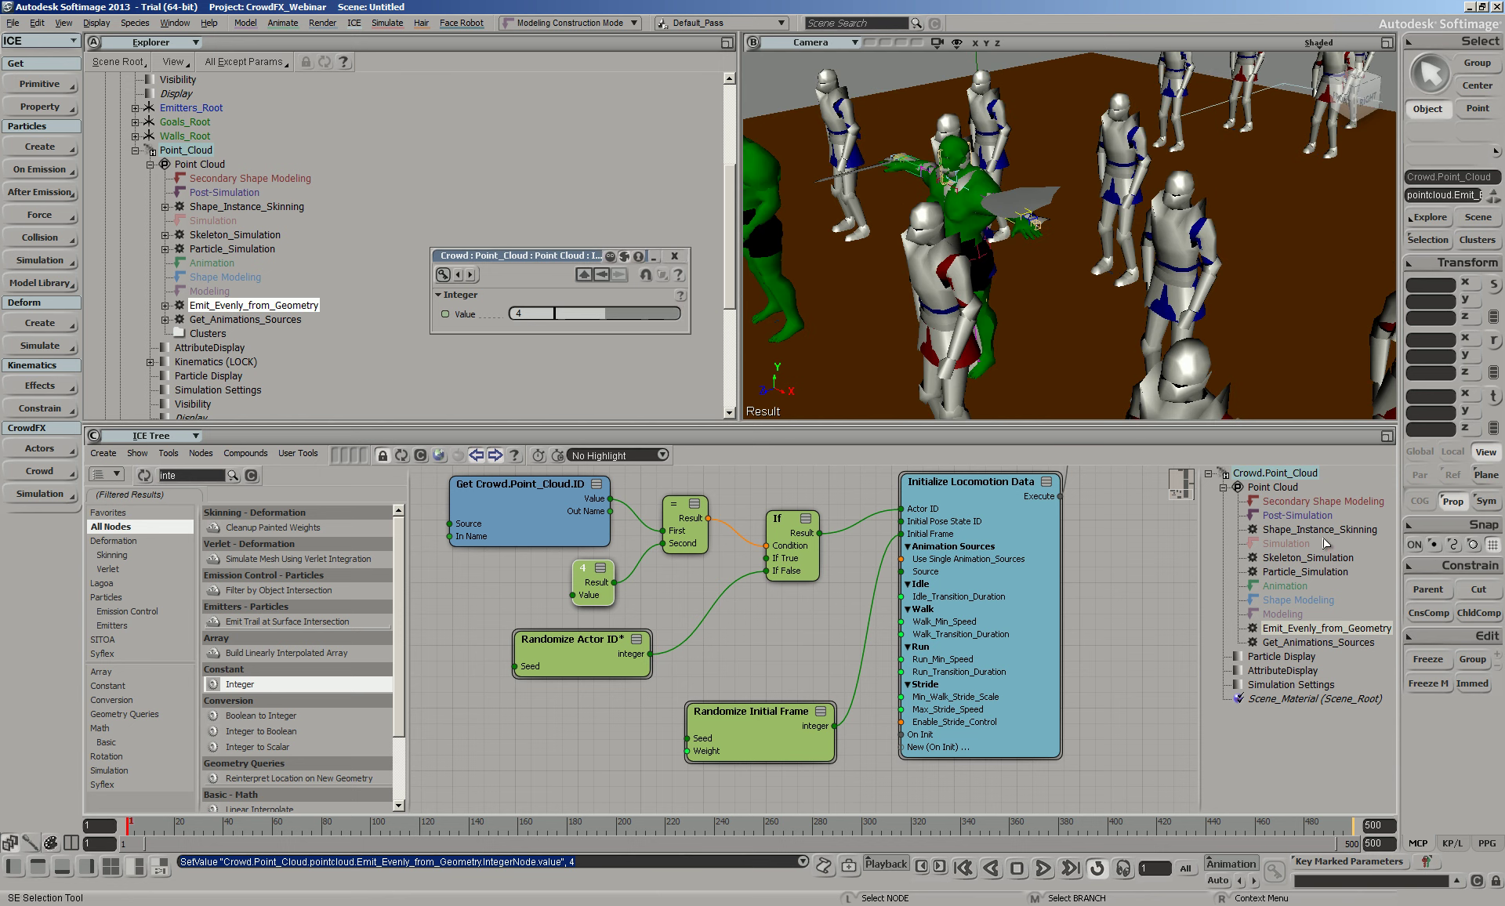
key(8)
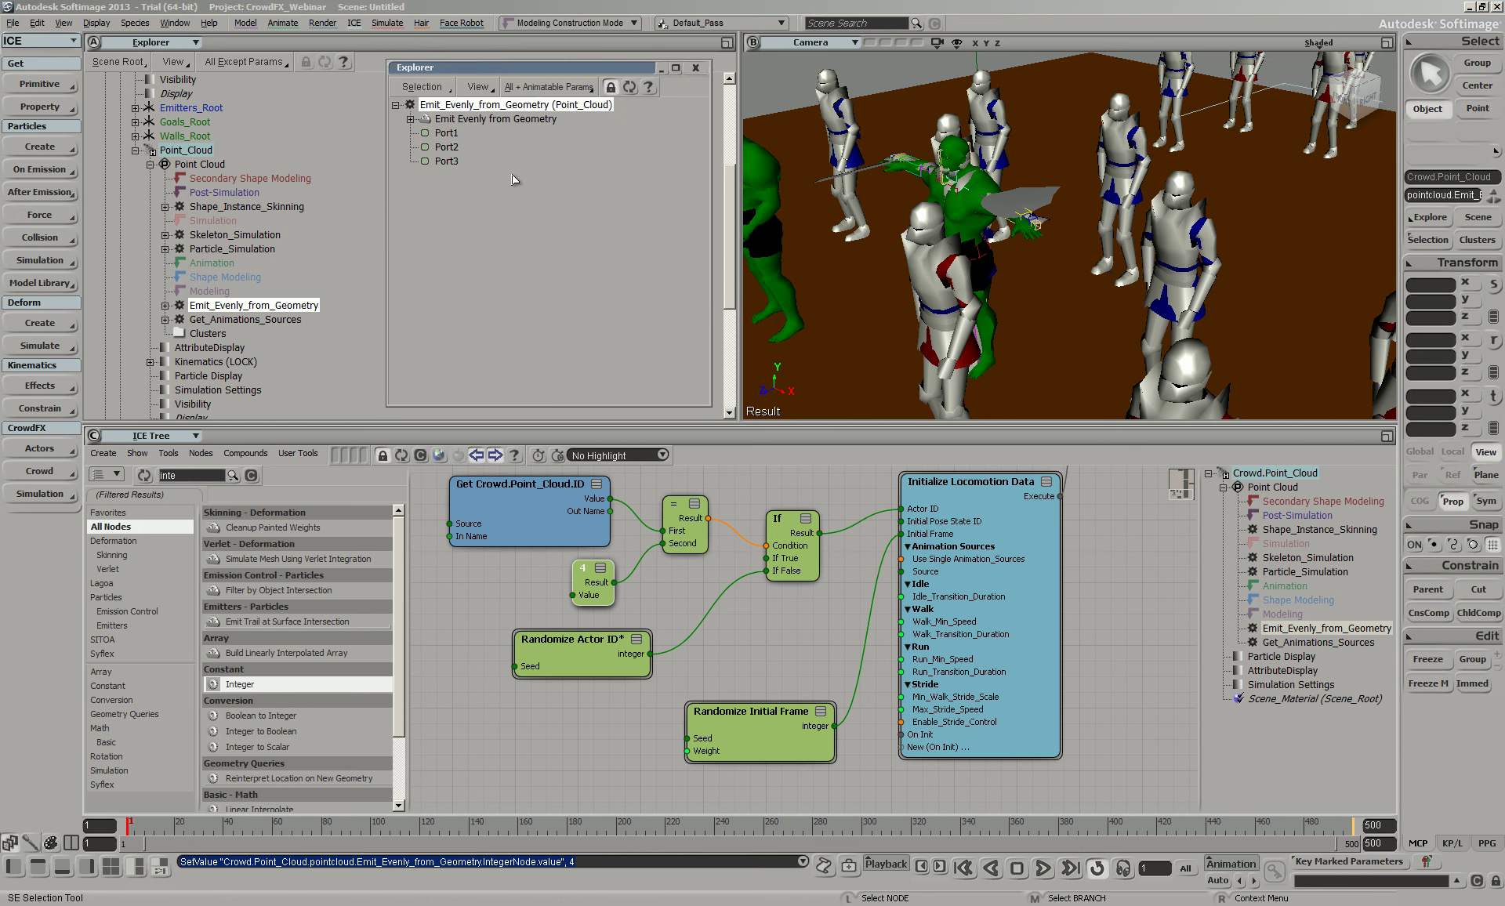
key(s)
middle_click(445, 161)
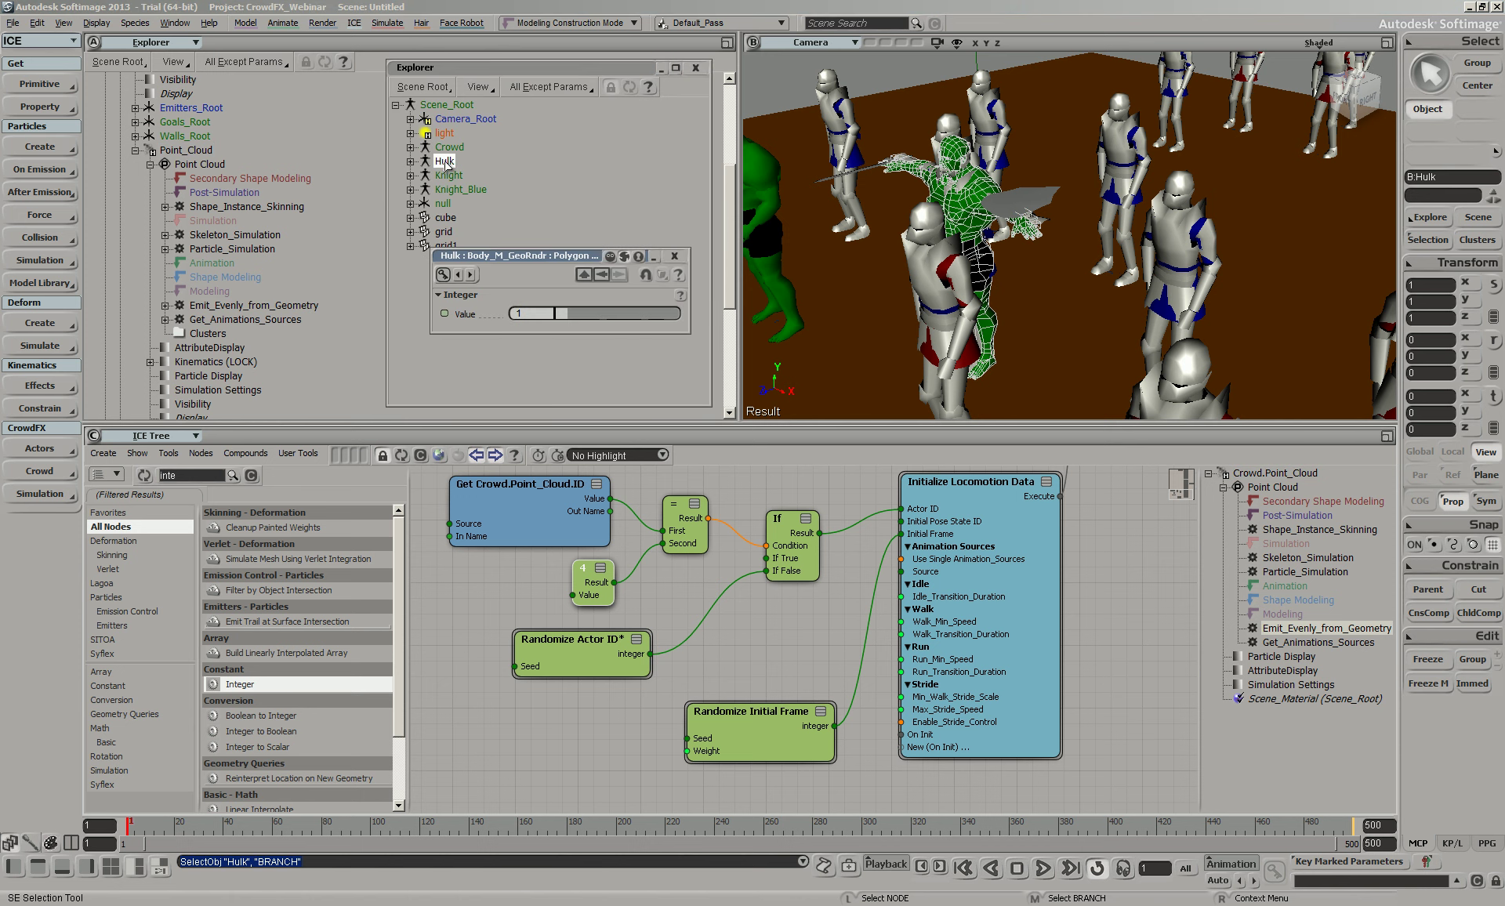
key(h)
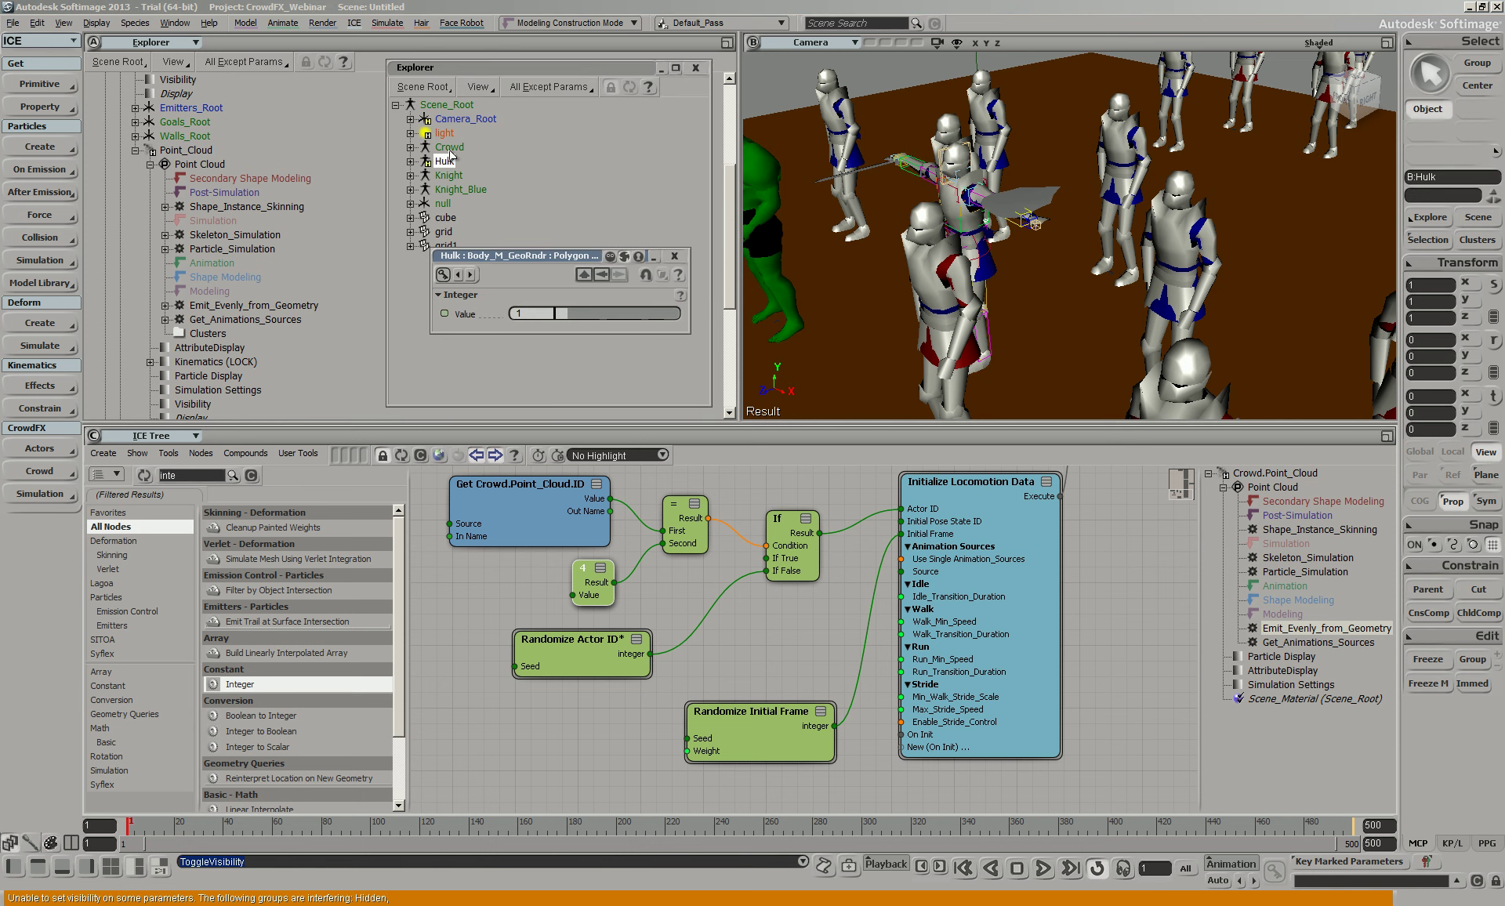
middle_click(458, 176)
middle_click(464, 190)
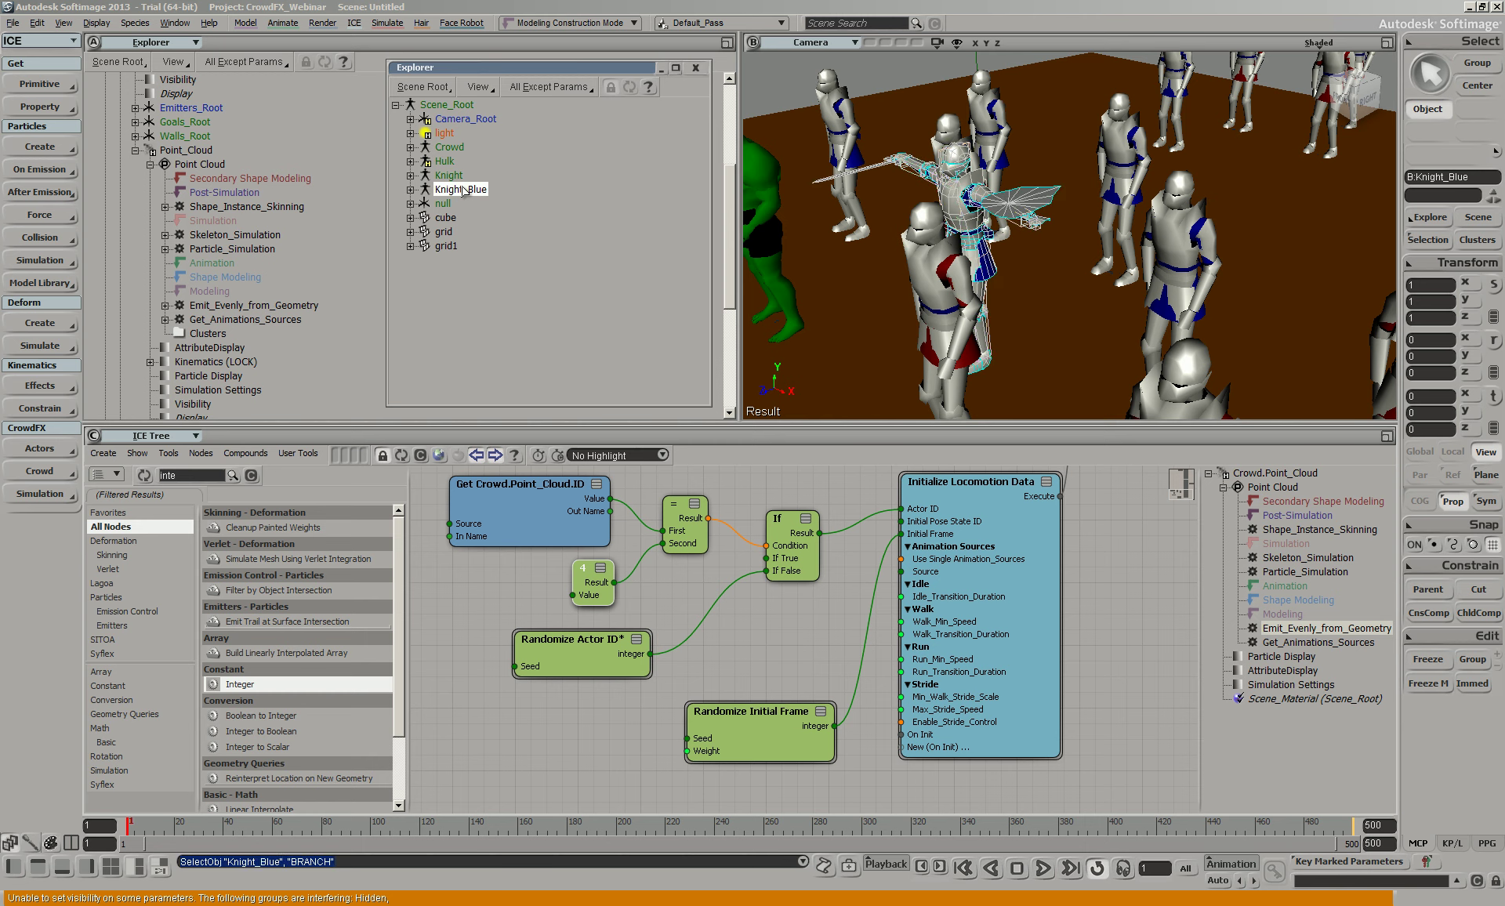
key(h)
Try moving the original Knight's Sword away from the hand, and undo the move
middle_click(956, 292)
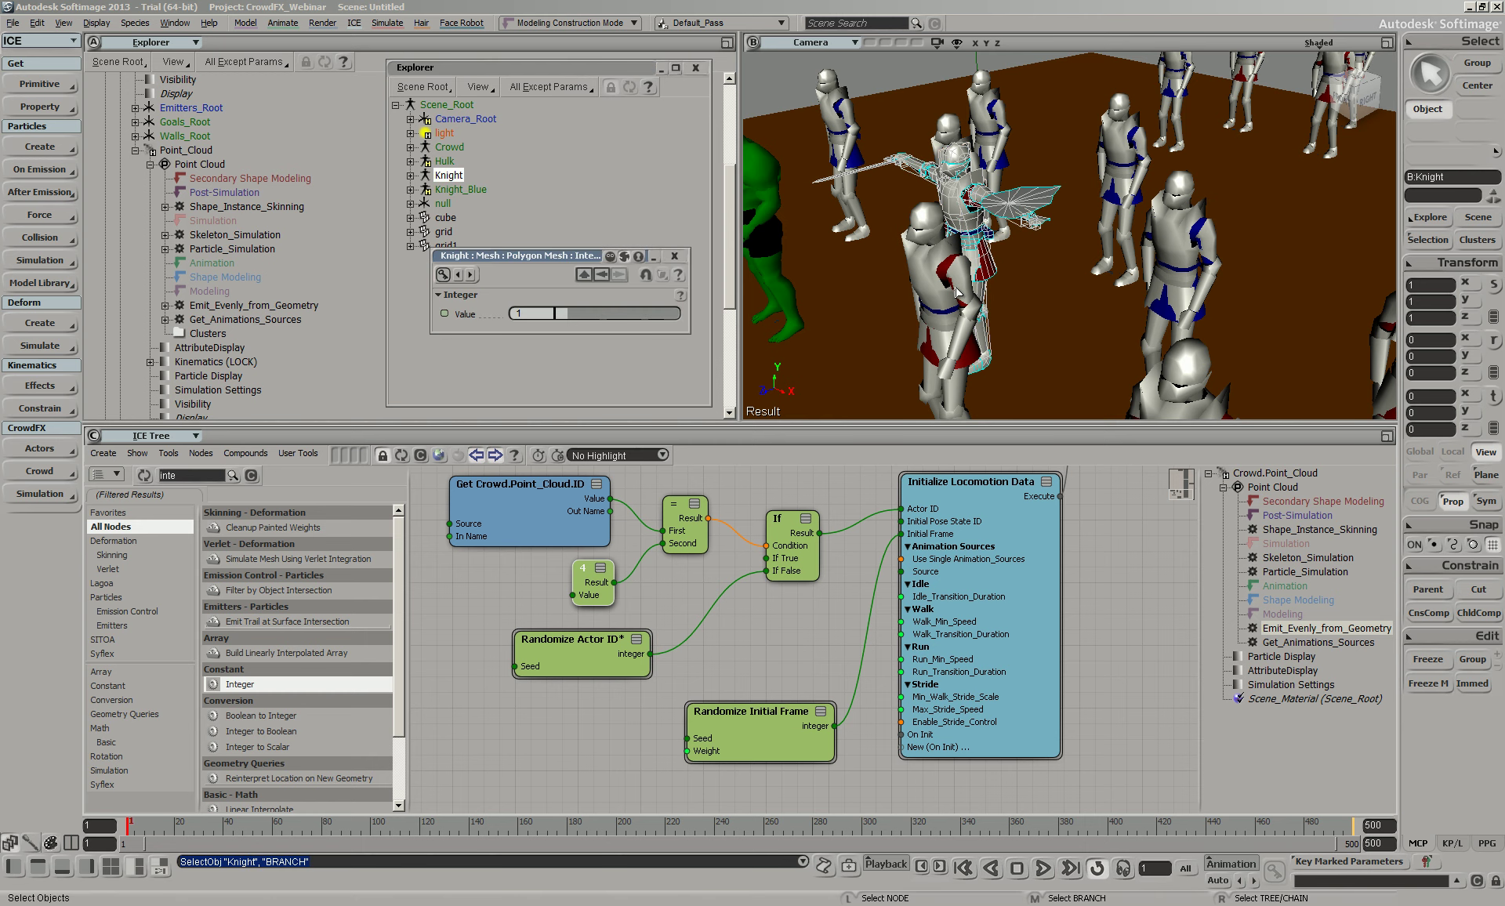
scroll(1017, 326, up, 10)
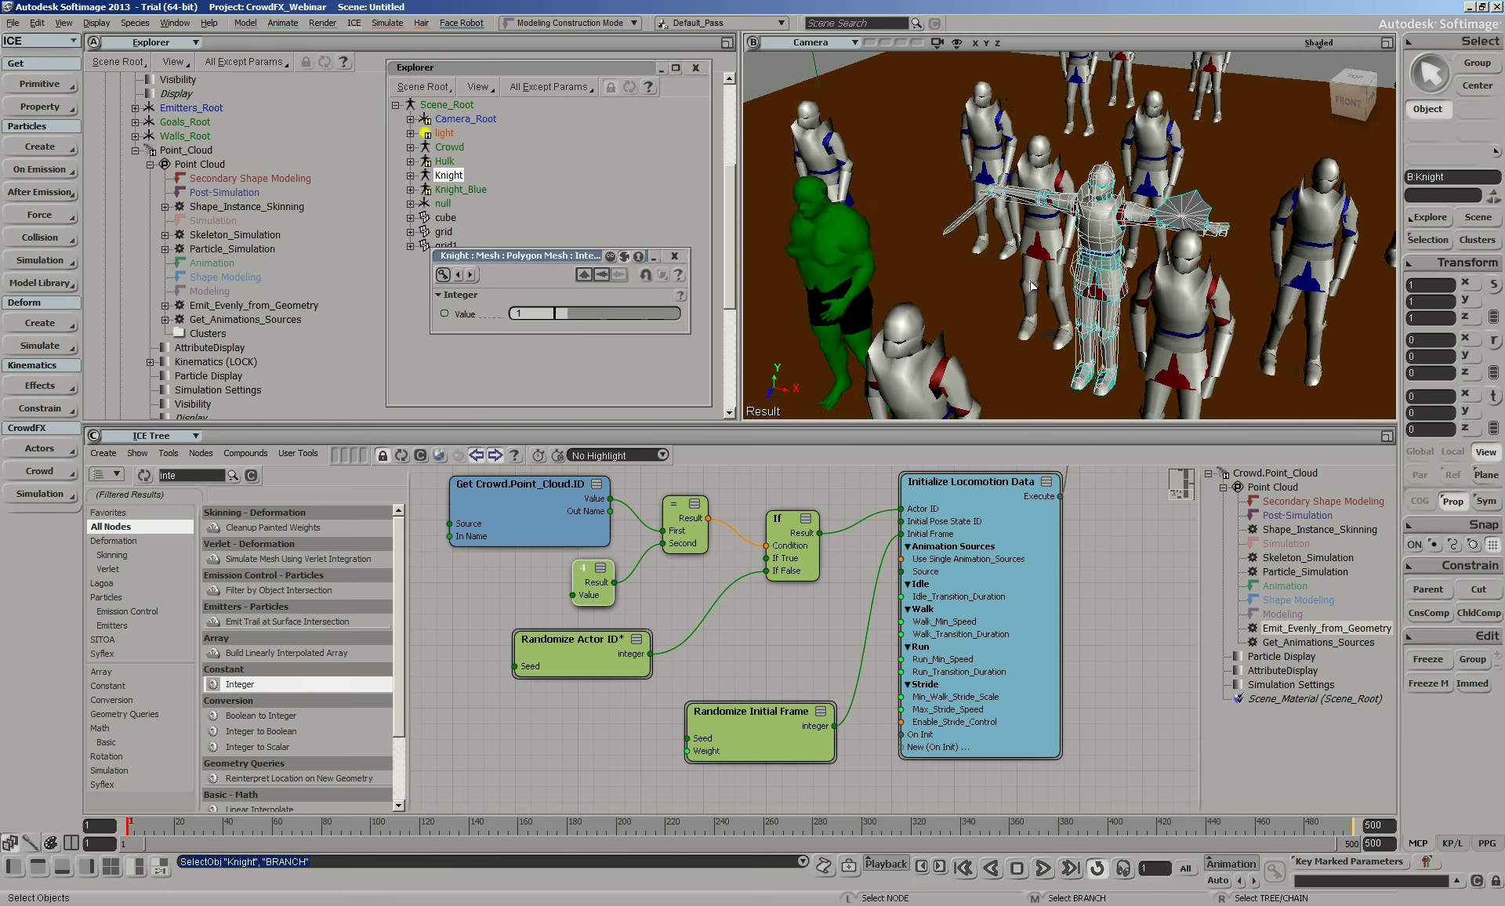
scroll(1031, 286, down, 4)
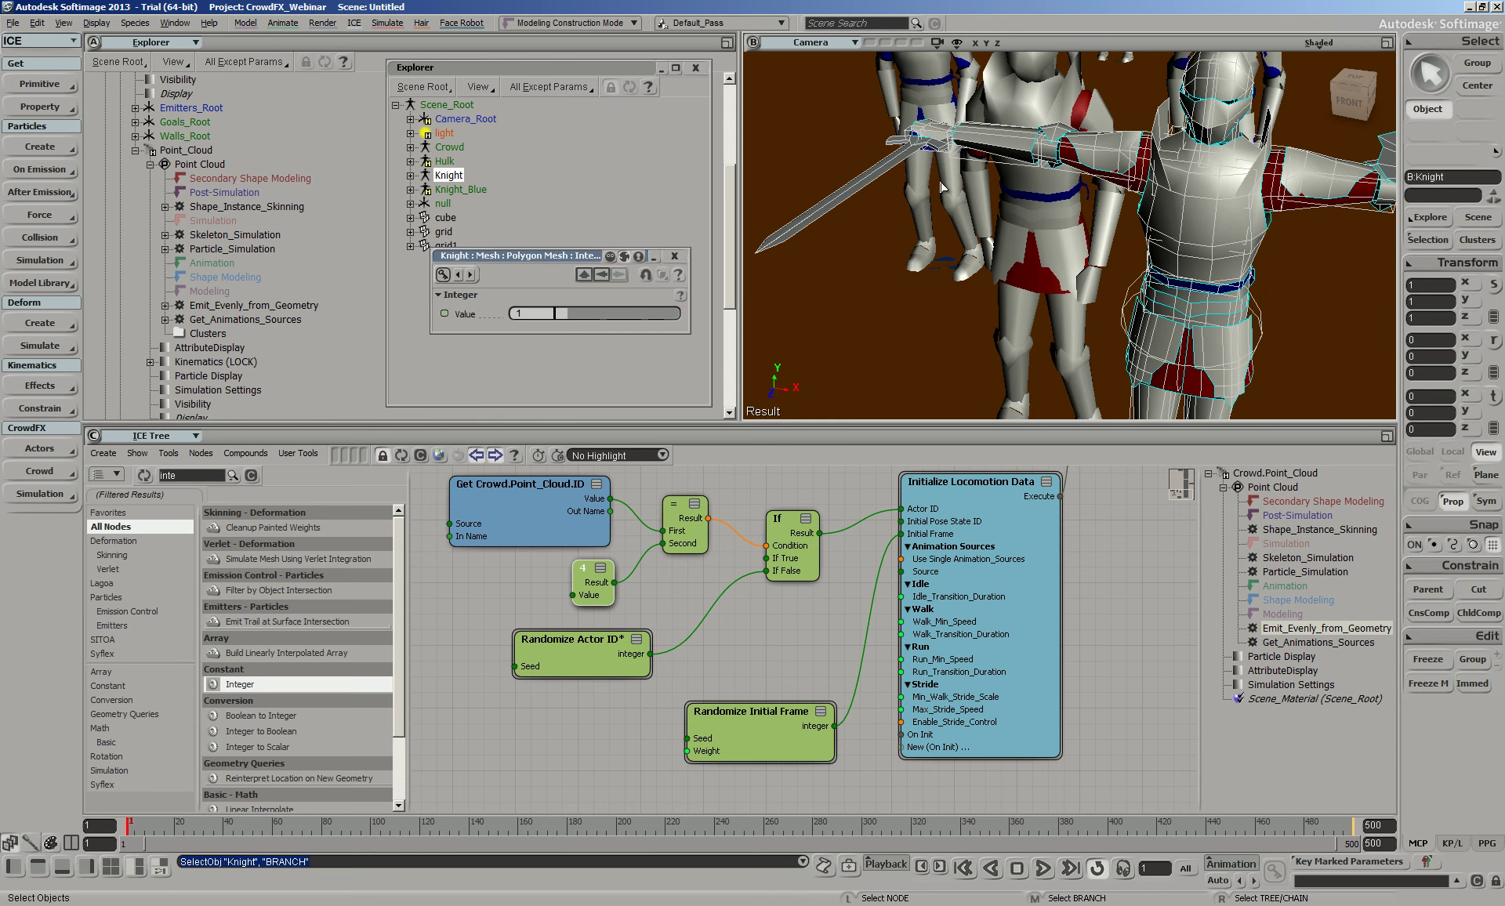
click(889, 169)
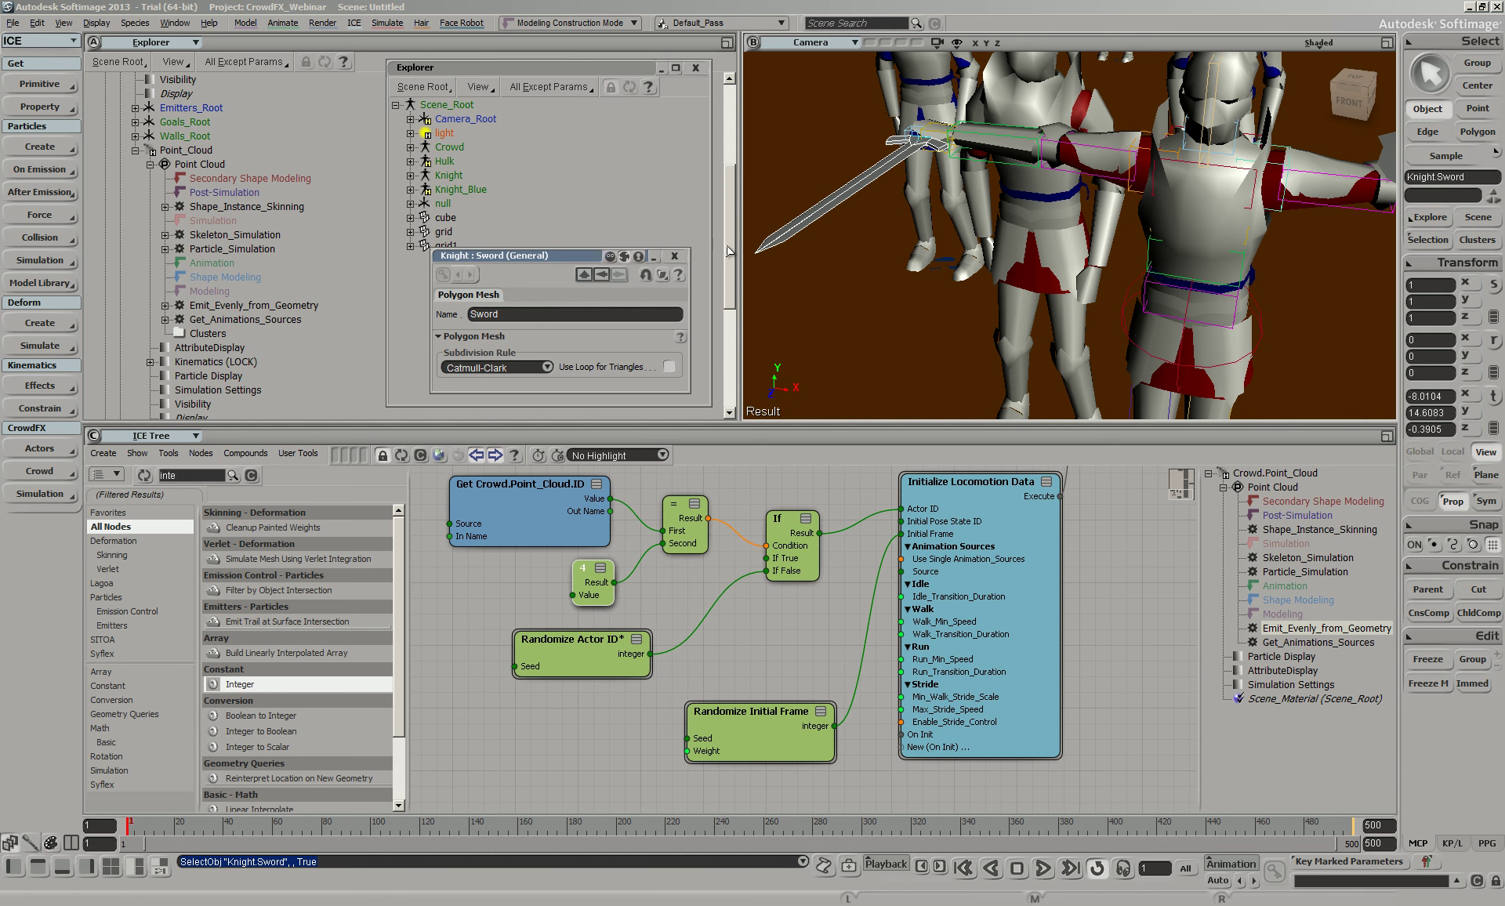
key(v)
drag(786, 269, 873, 279)
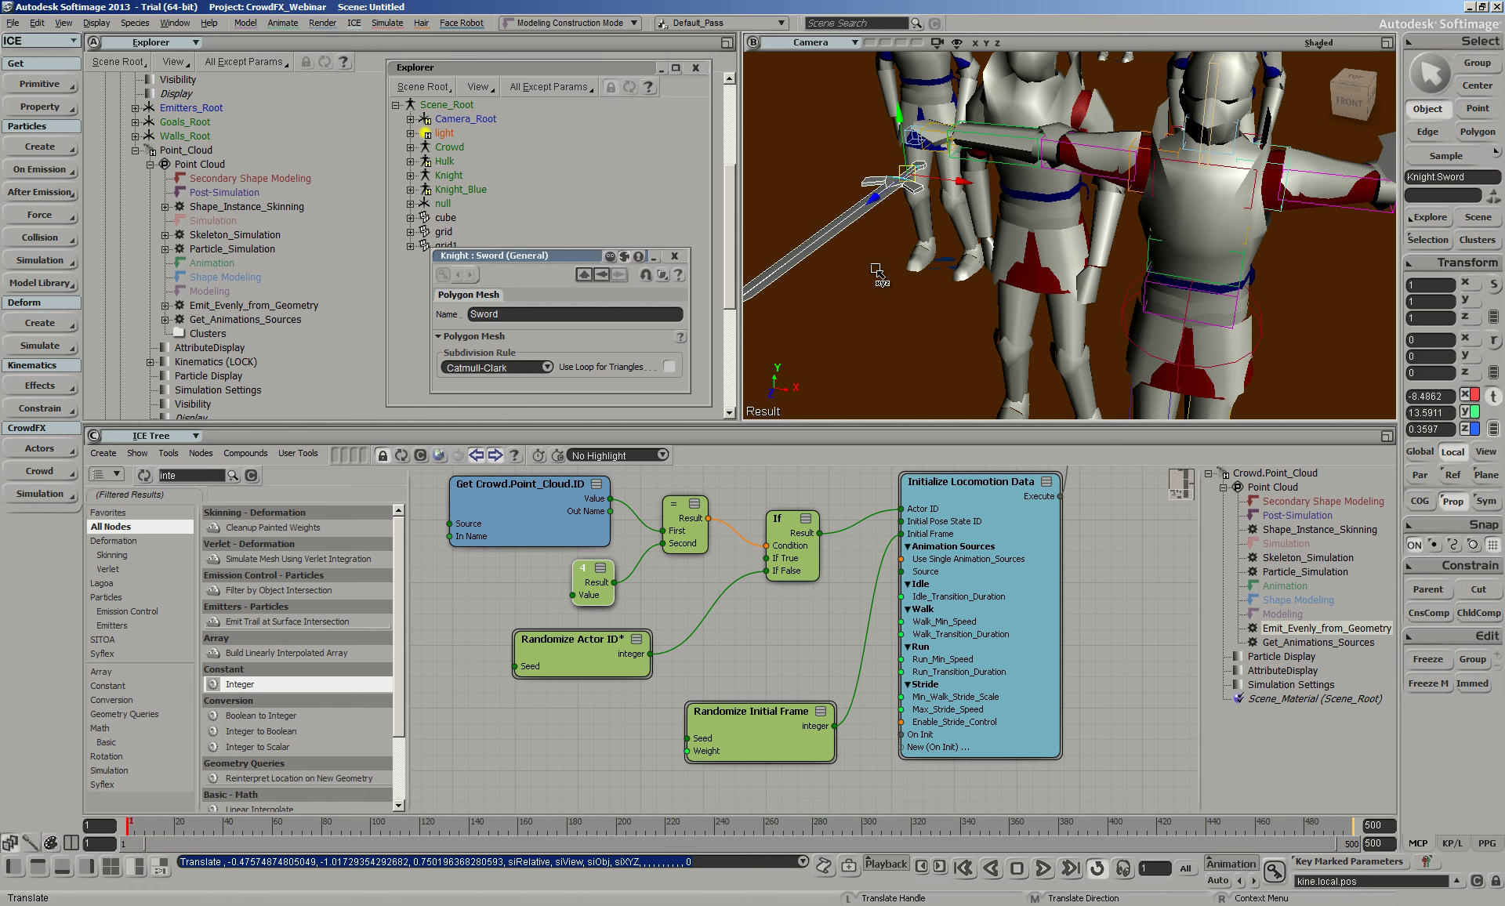
key(ctrl+z)
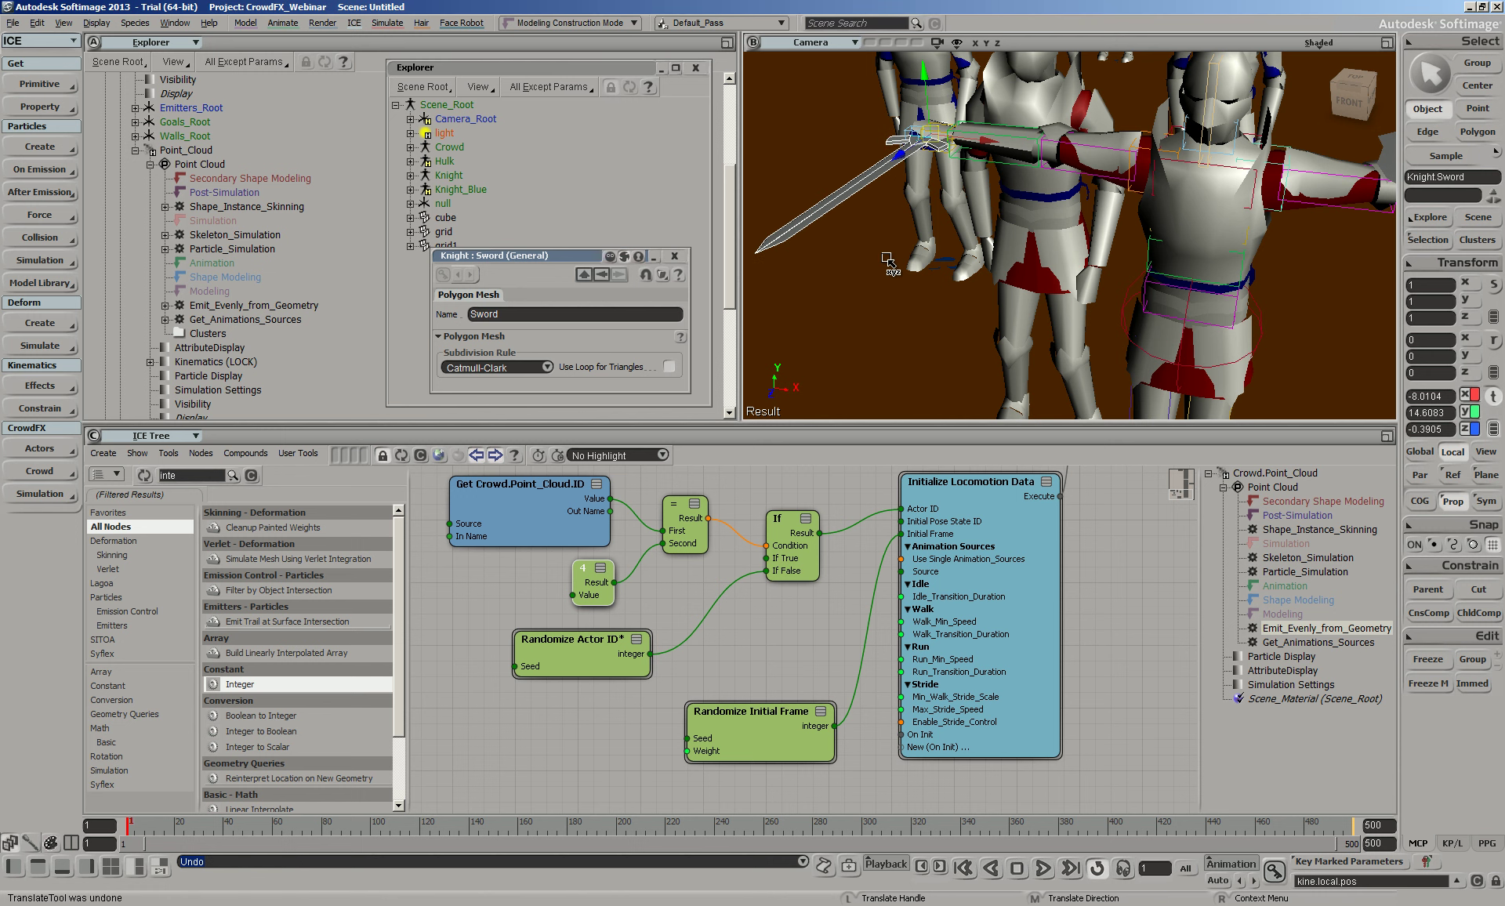
scroll(1094, 210, down, 5)
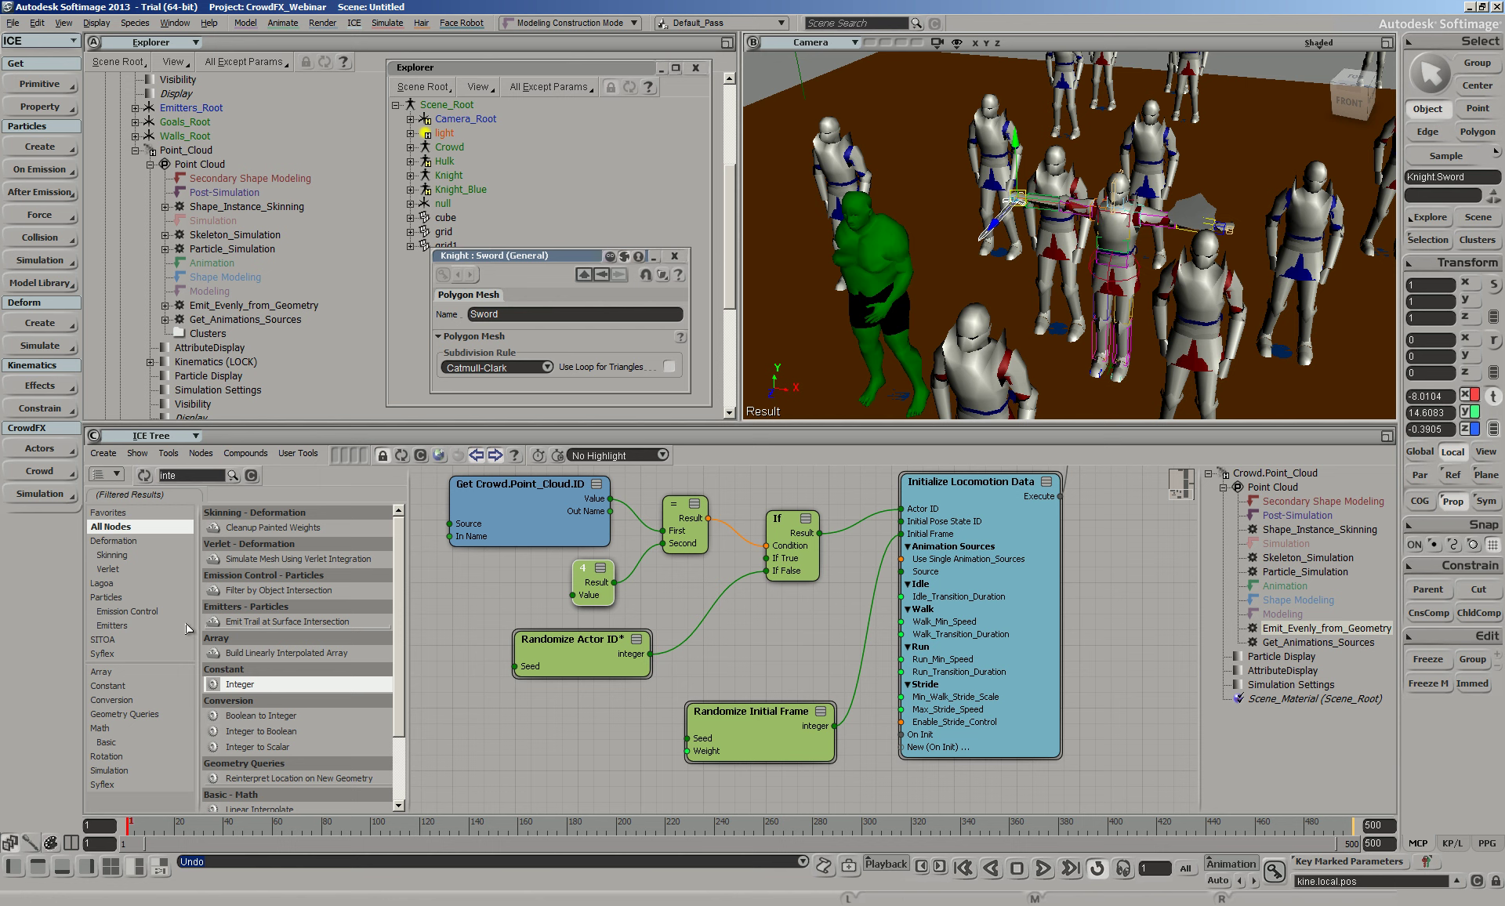
Inspect the rig of the Knight_Mesh actor proxy, selecting its Spine2, LeftUpLeg and LeftArm nulls, and close the proxy windows
click(41, 448)
click(145, 529)
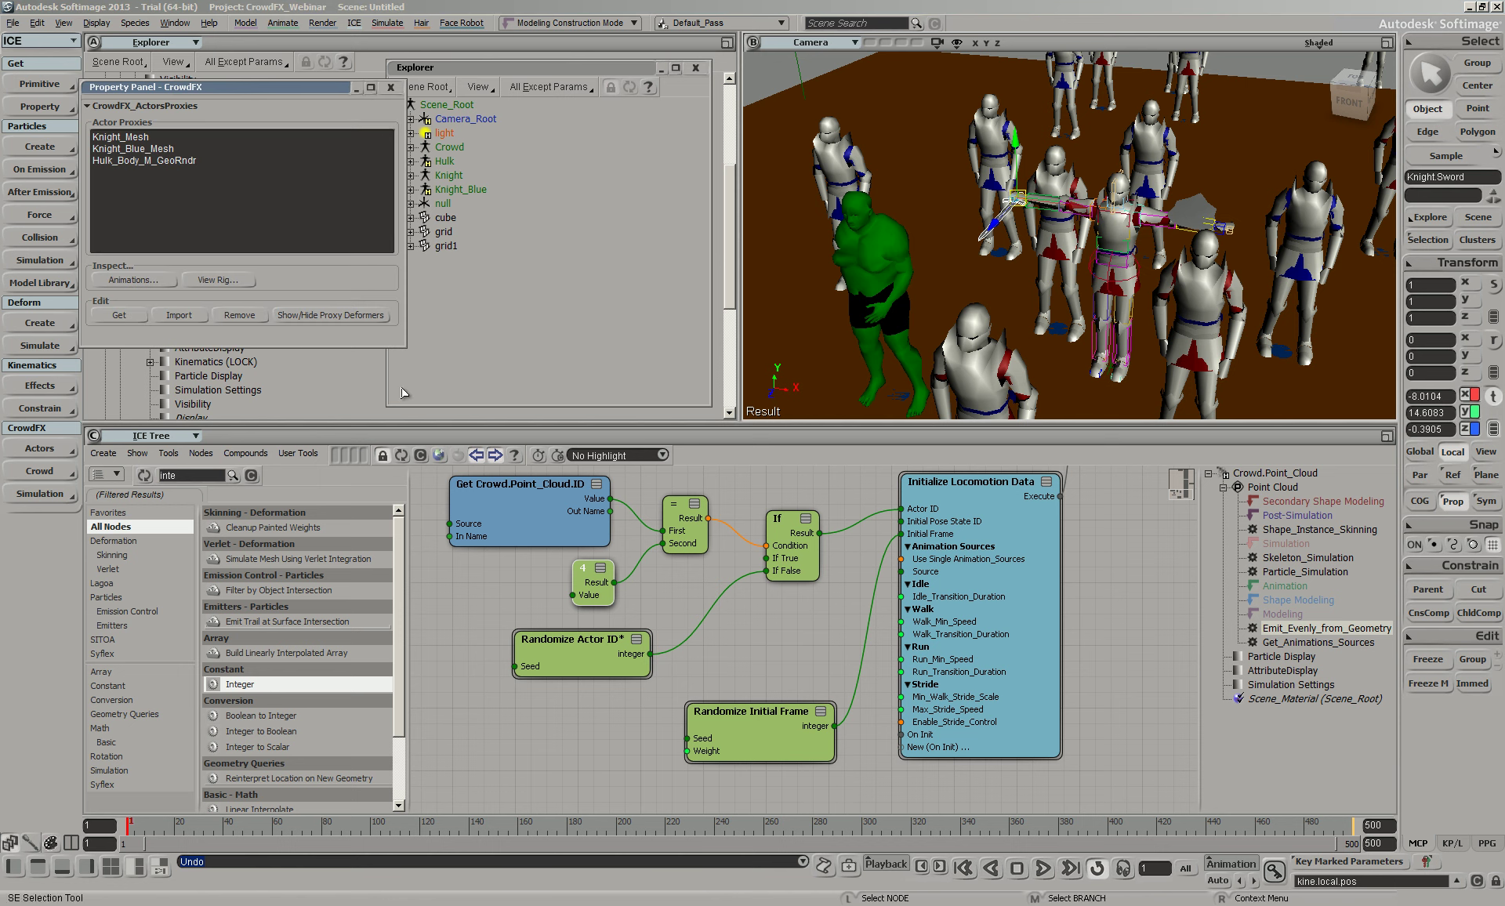
click(133, 149)
click(128, 138)
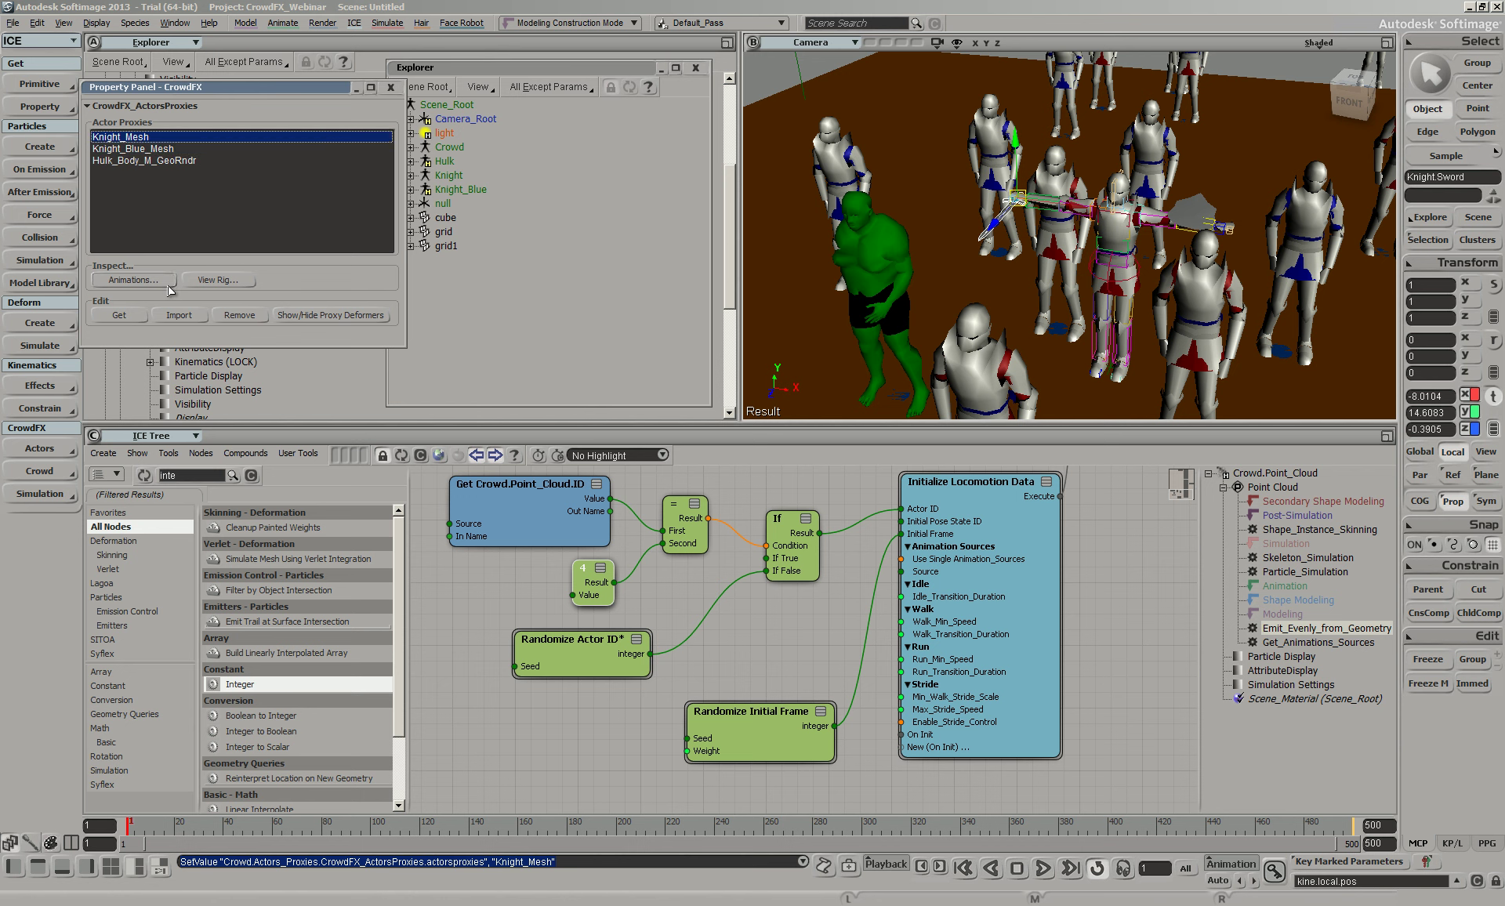
click(214, 280)
key(v)
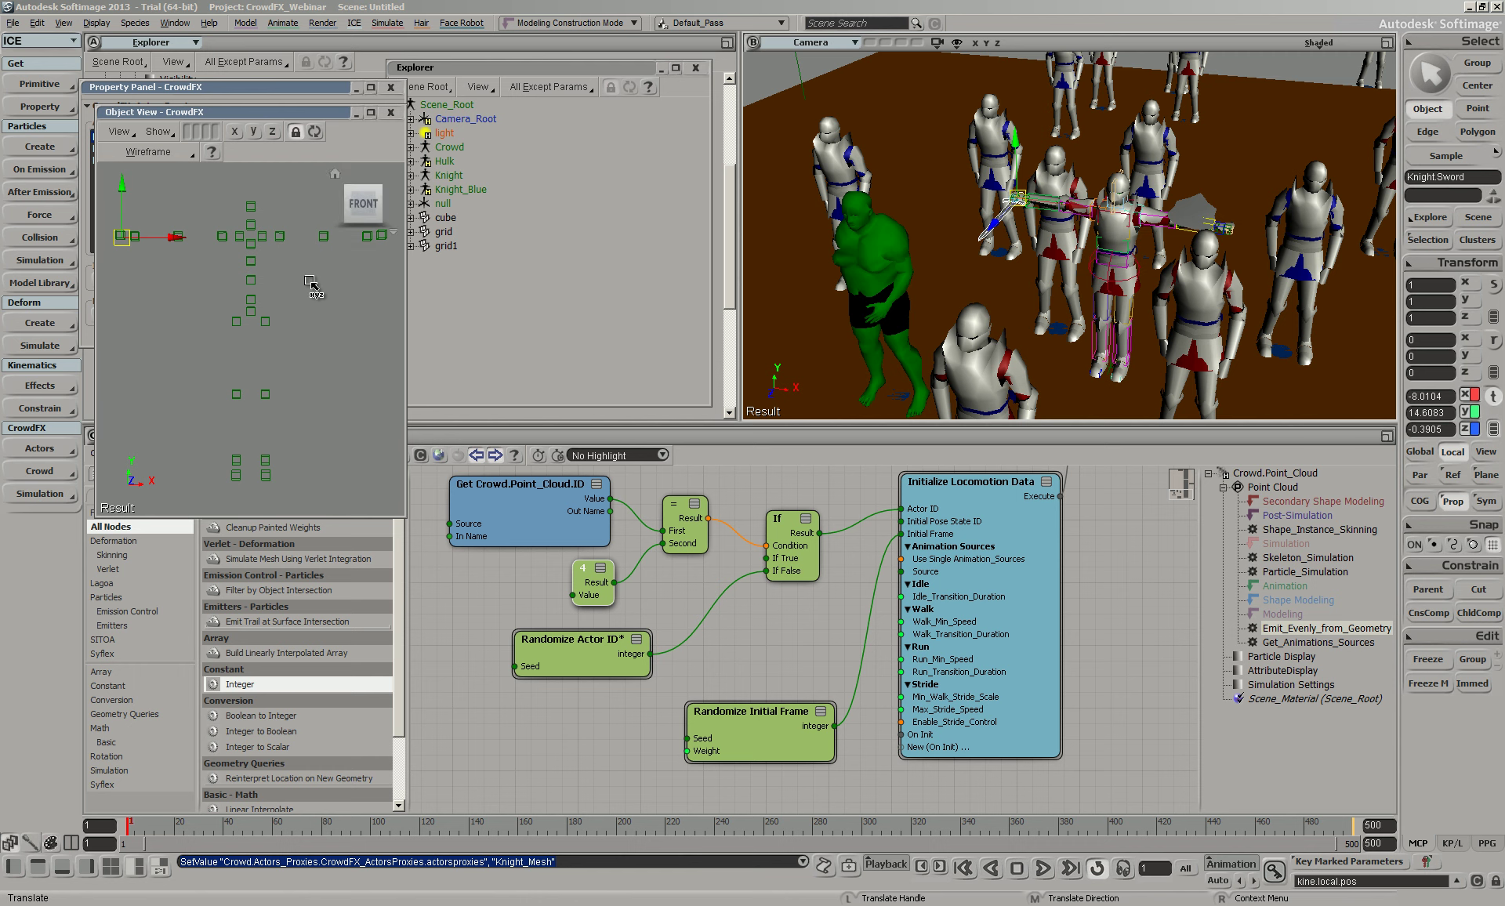
key(space)
click(251, 261)
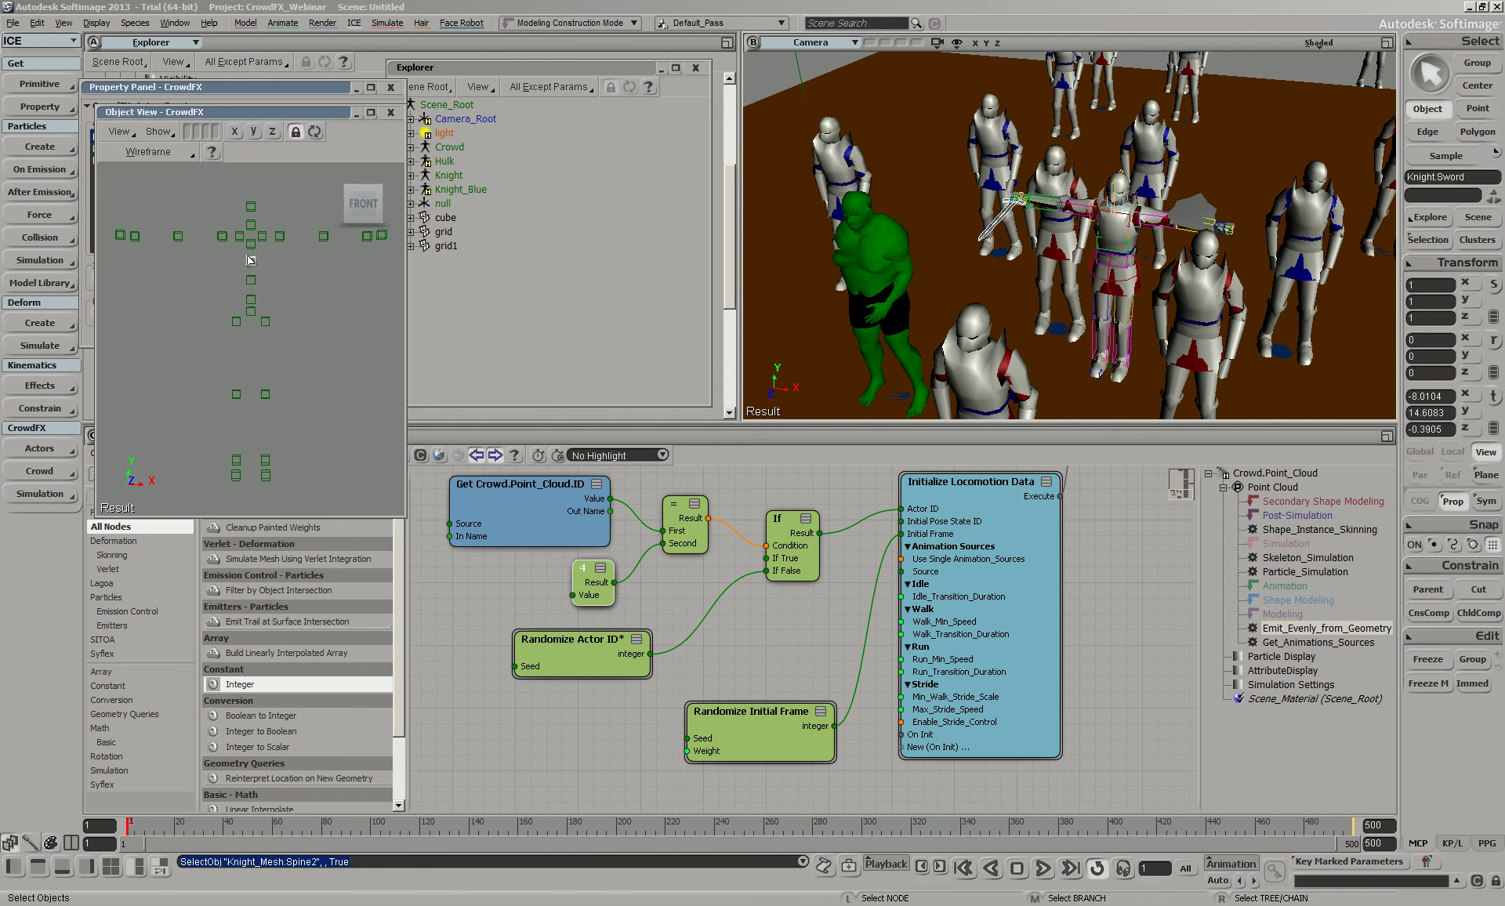
click(251, 299)
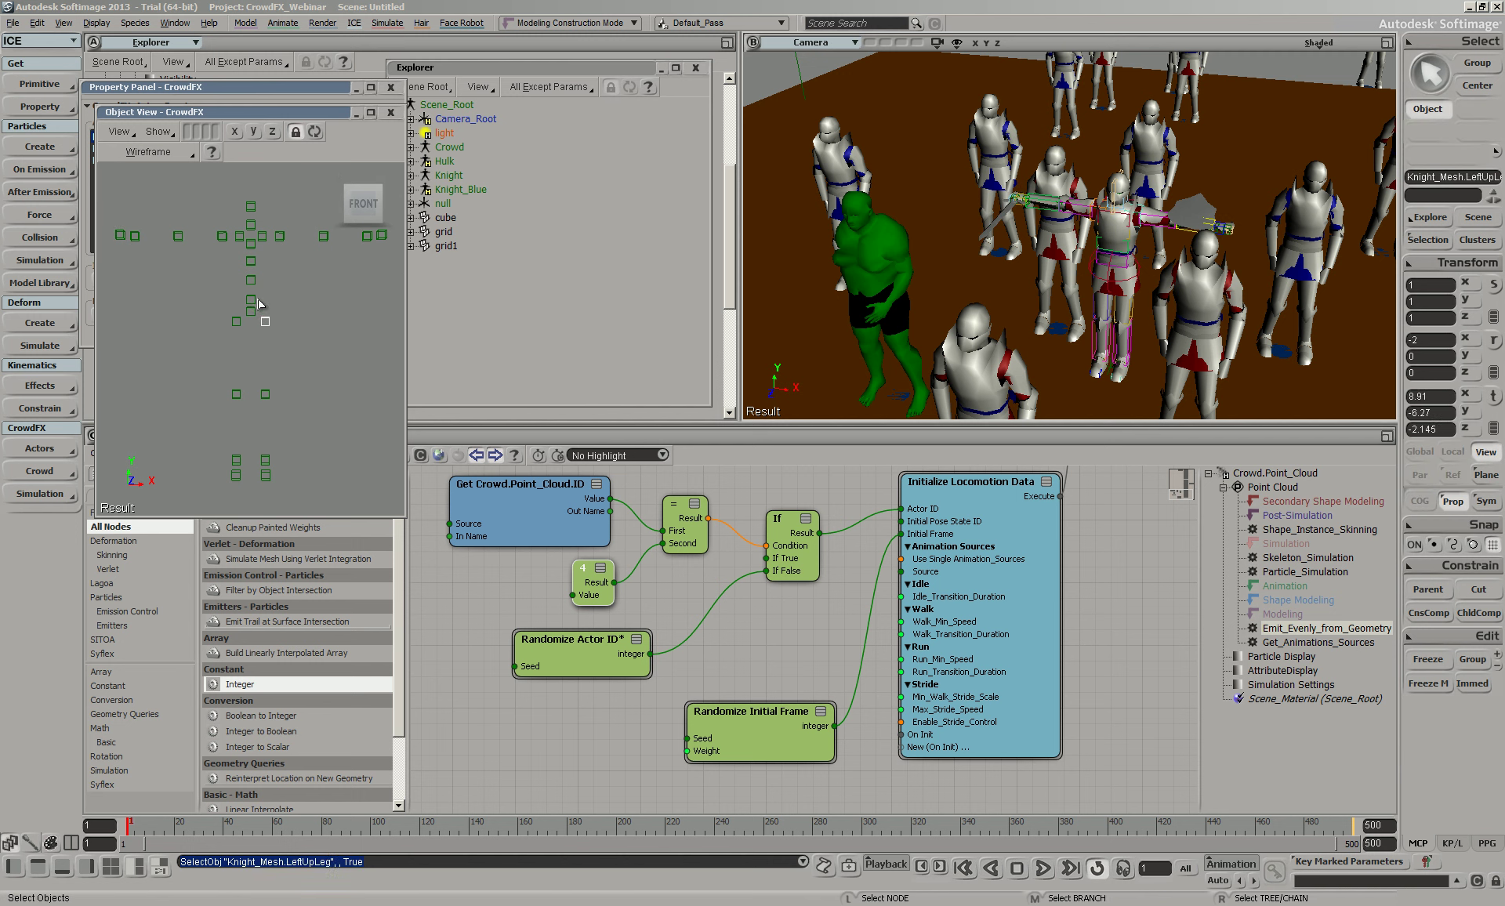
click(280, 236)
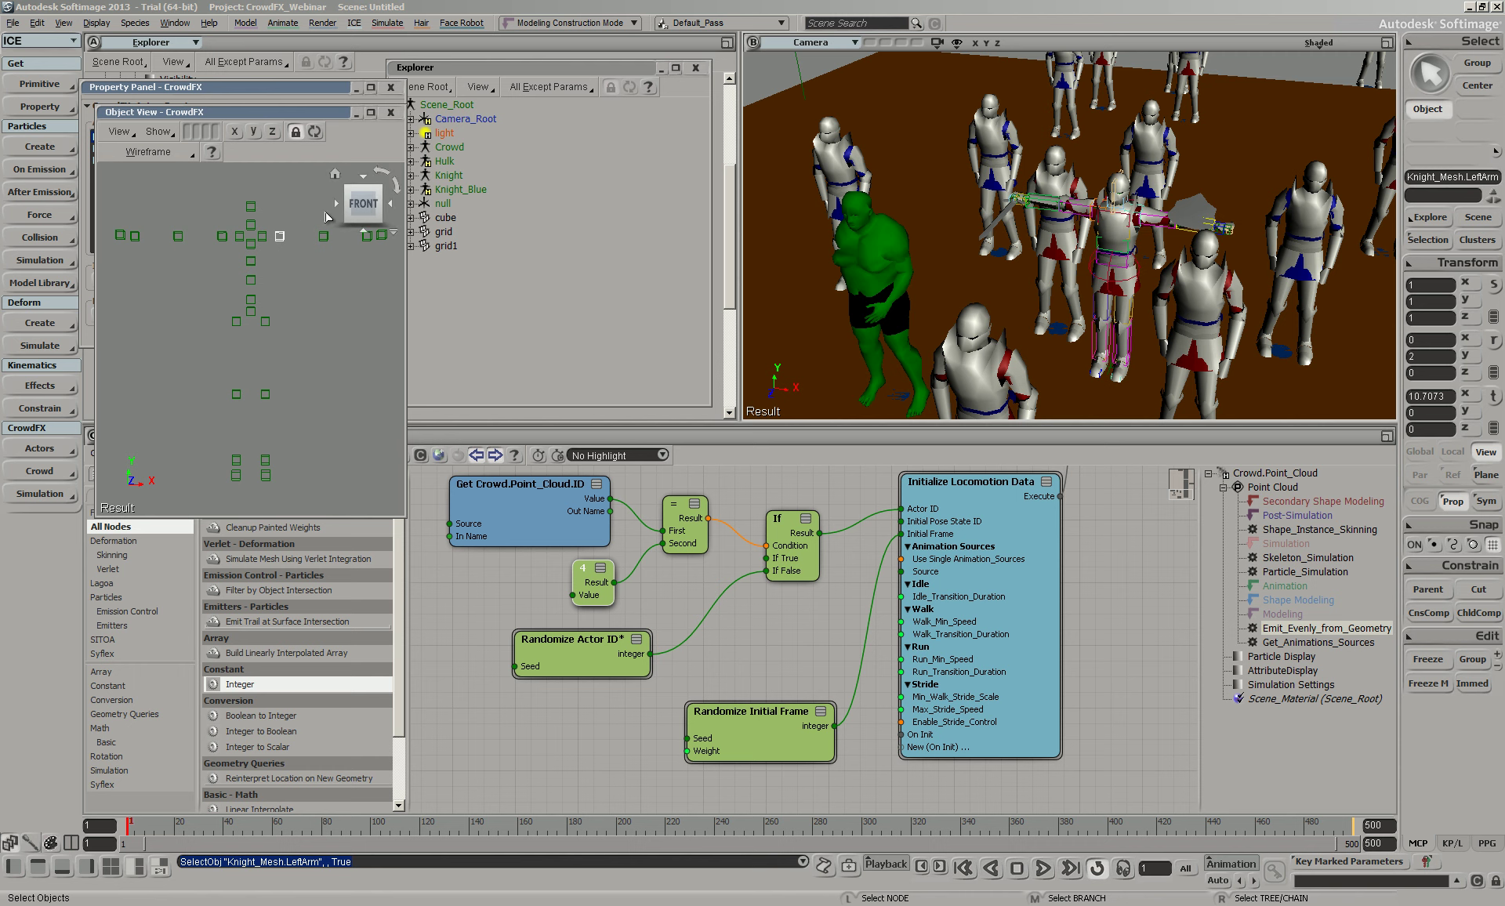
click(390, 112)
click(389, 87)
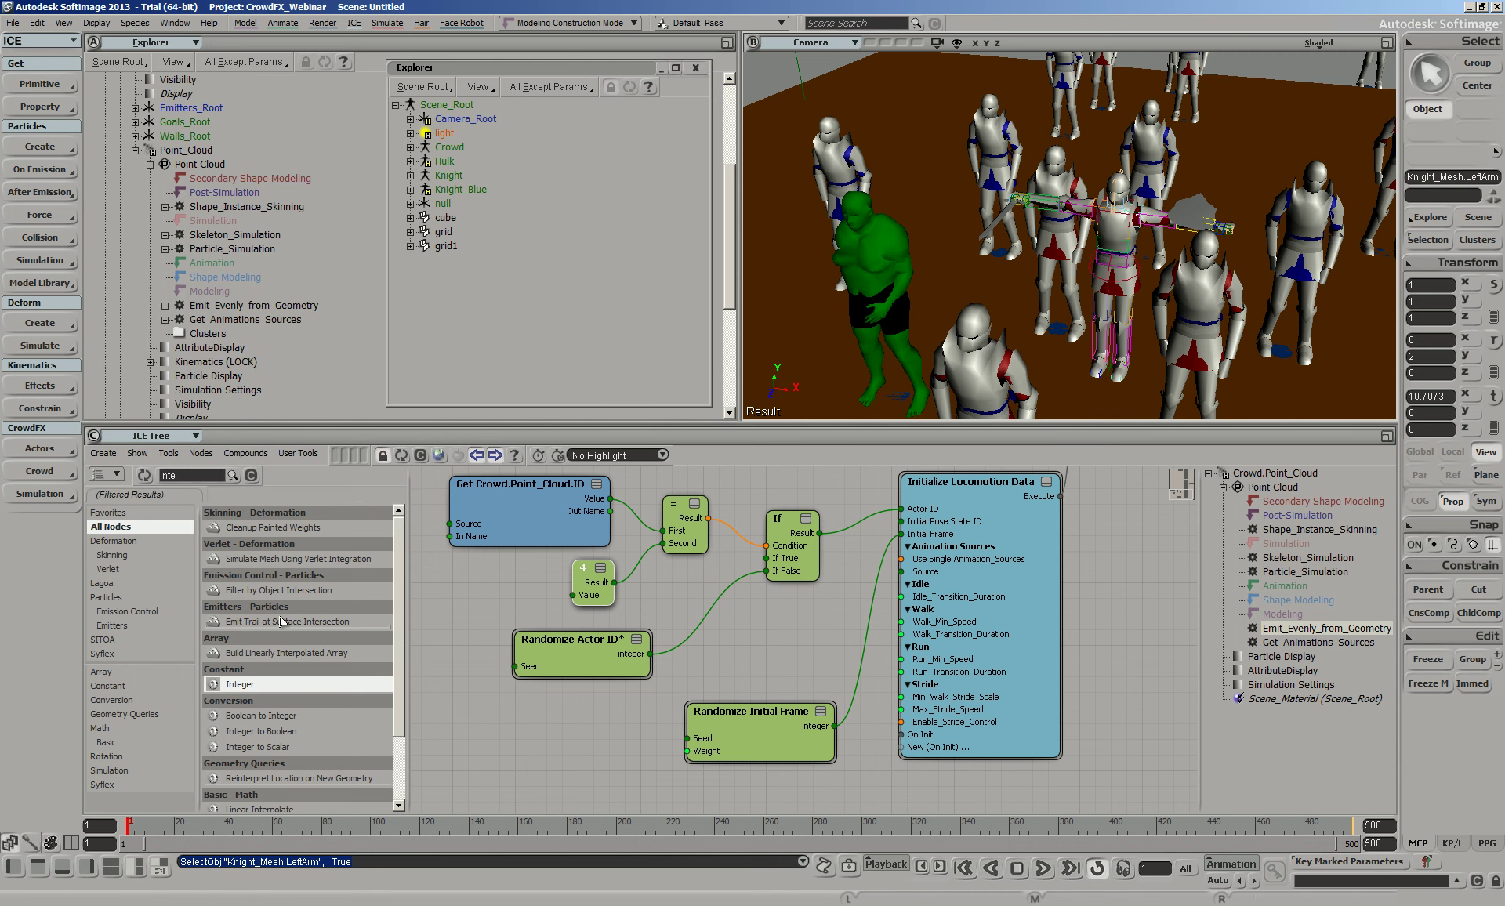
Clear the ICE node search and switch to the other Softimage window with the CrowdFX_MilitaryParade scene
double_click(199, 476)
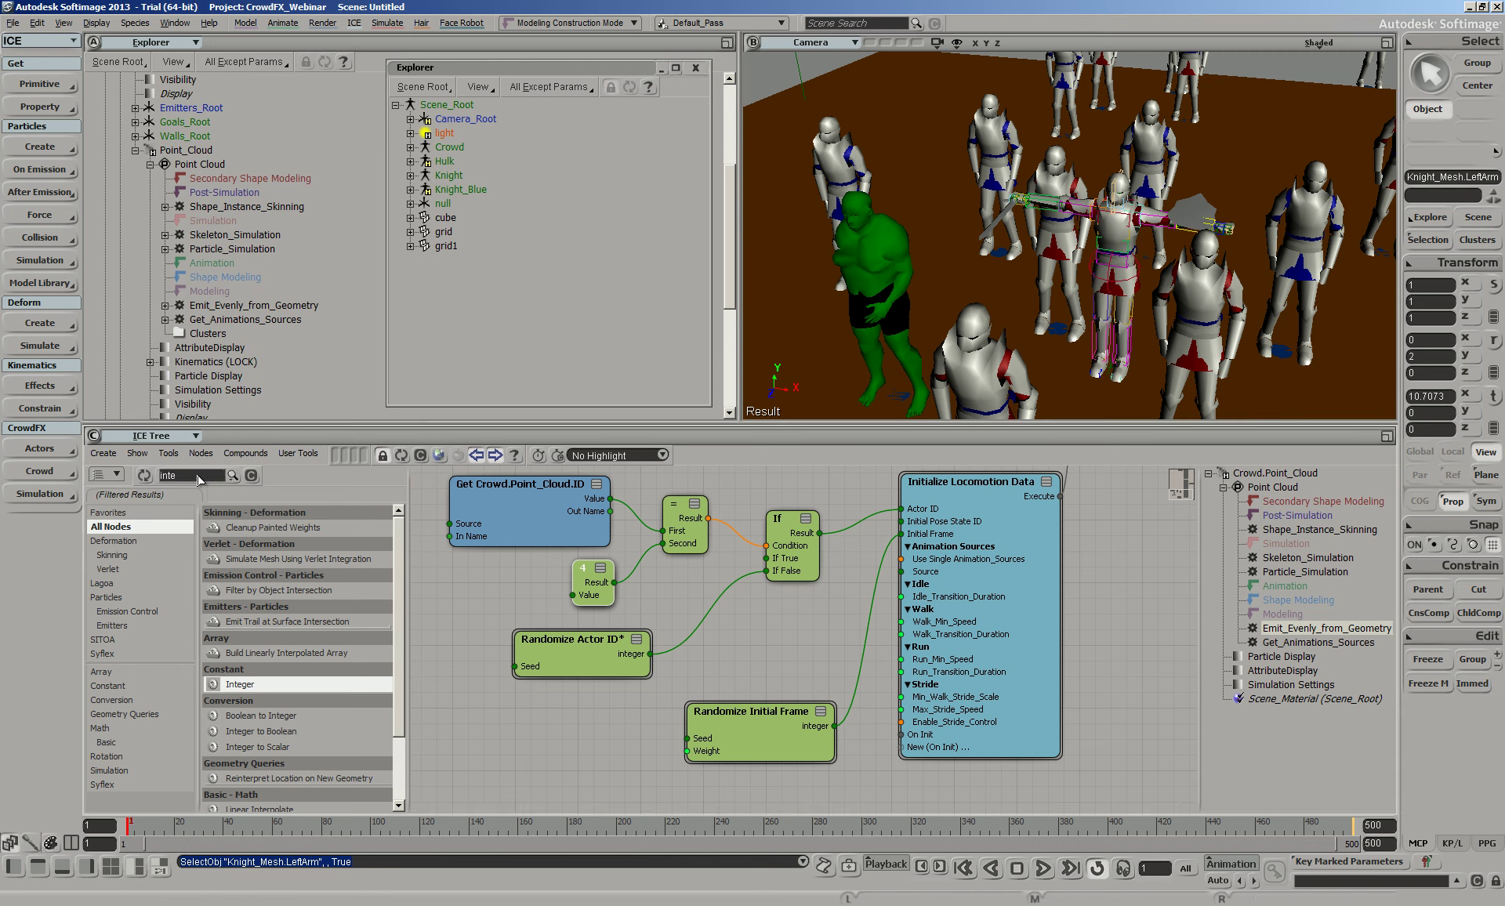
key(BackSpace)
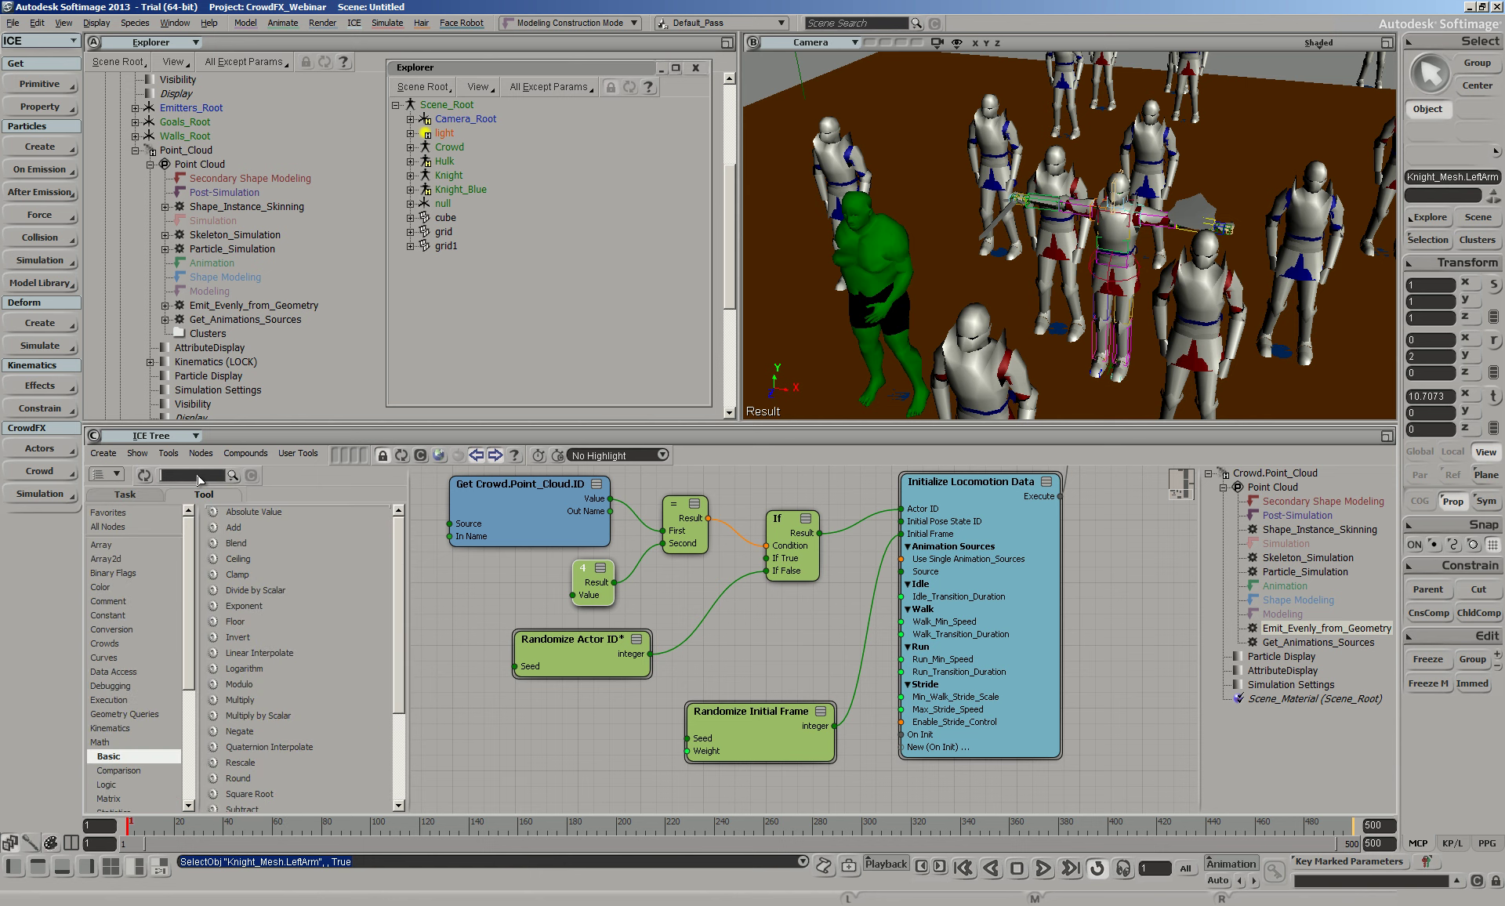
click(459, 898)
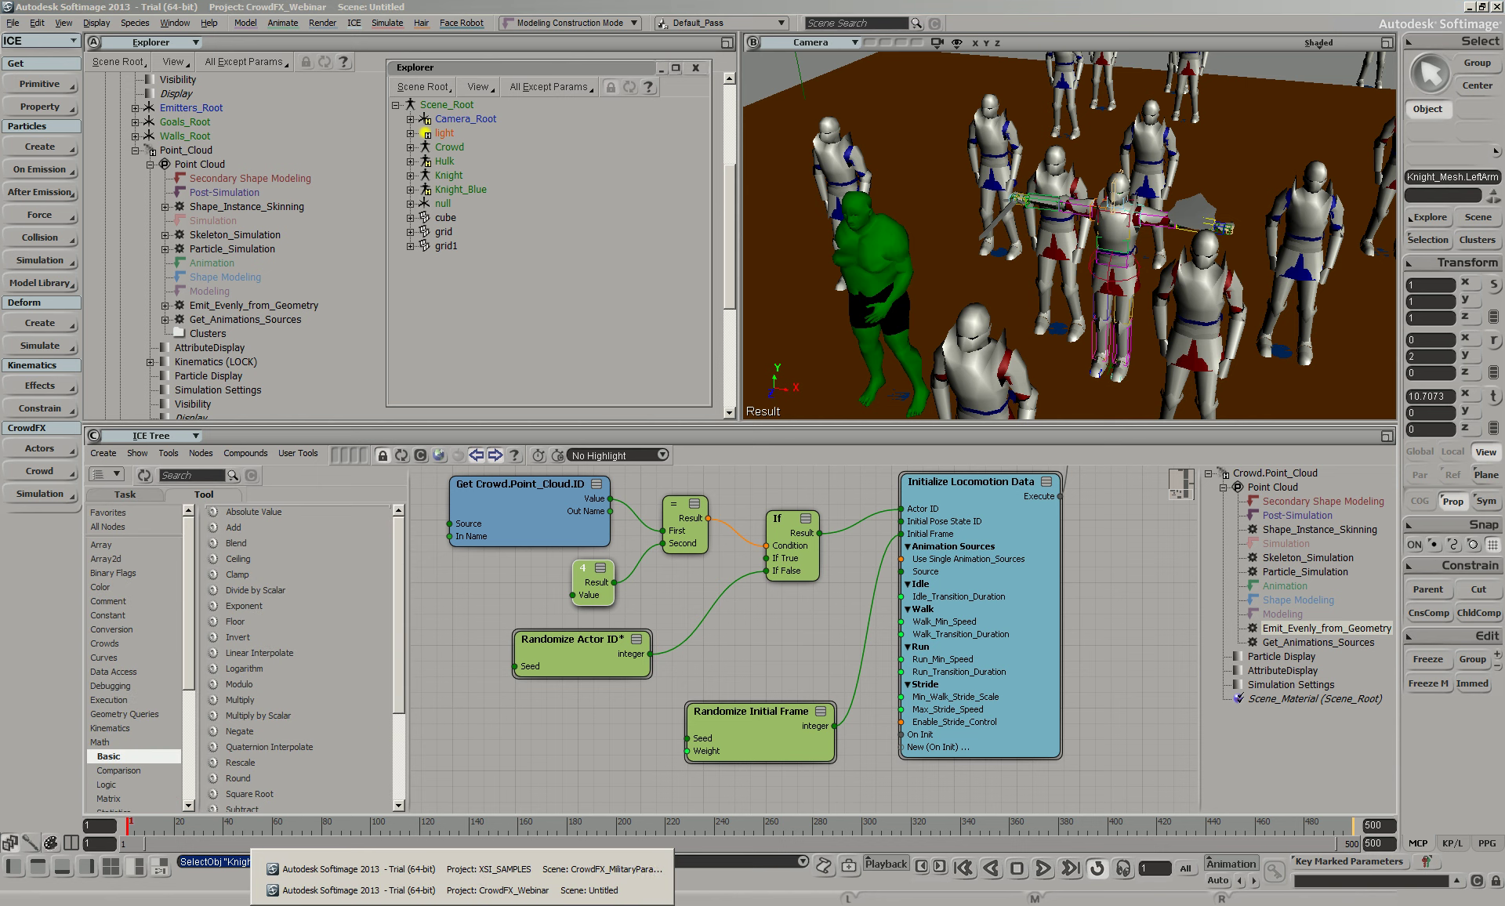
click(476, 871)
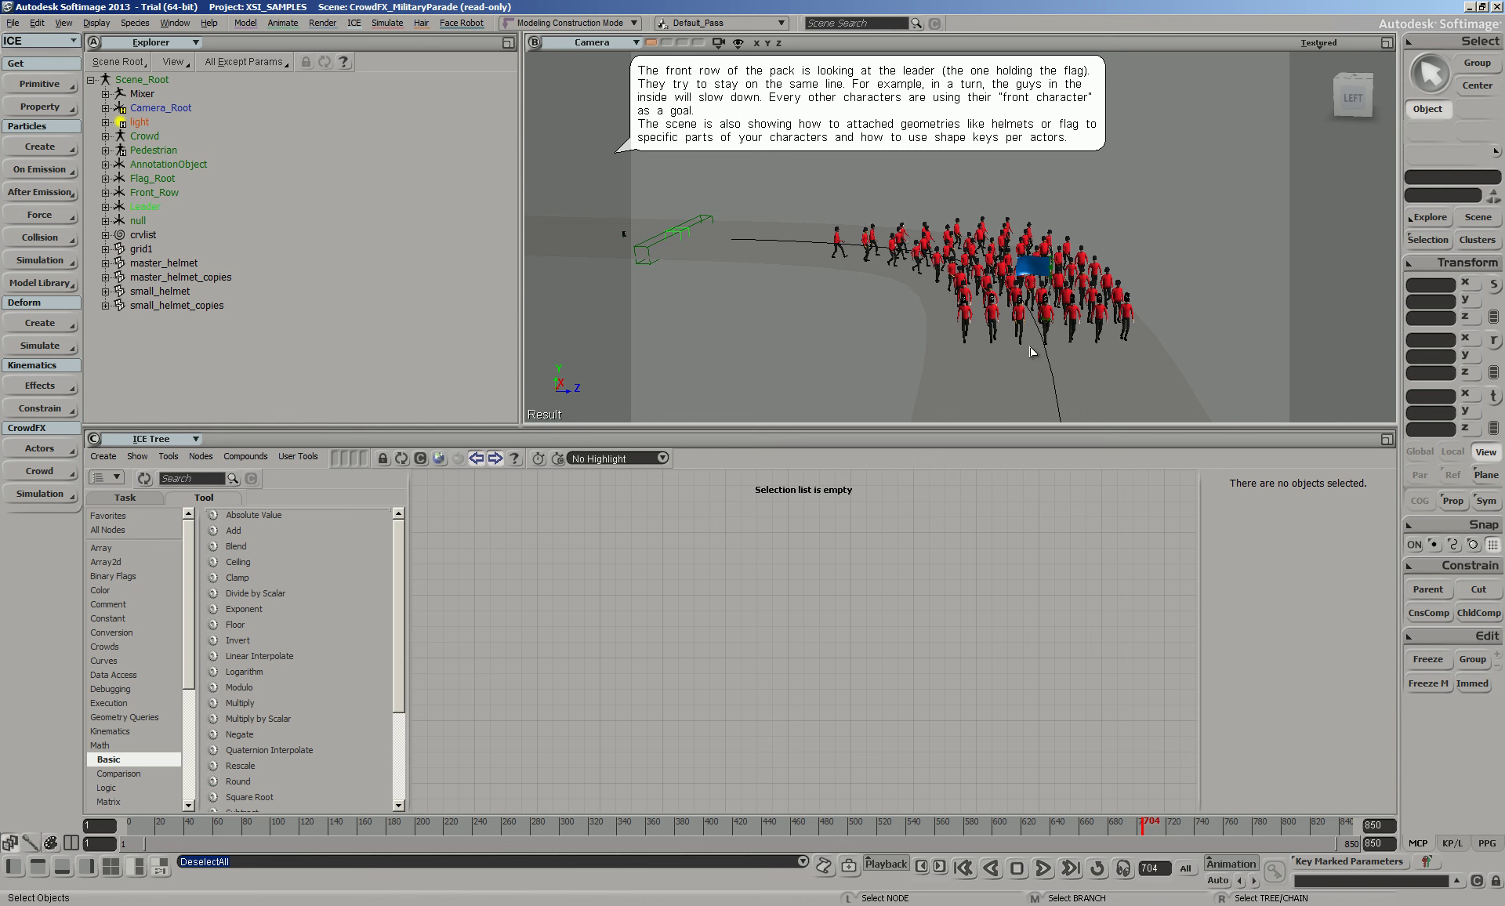
Examine the marching characters, their helmets and the blue flag grid up close
key(z)
scroll(1062, 330, up, 10)
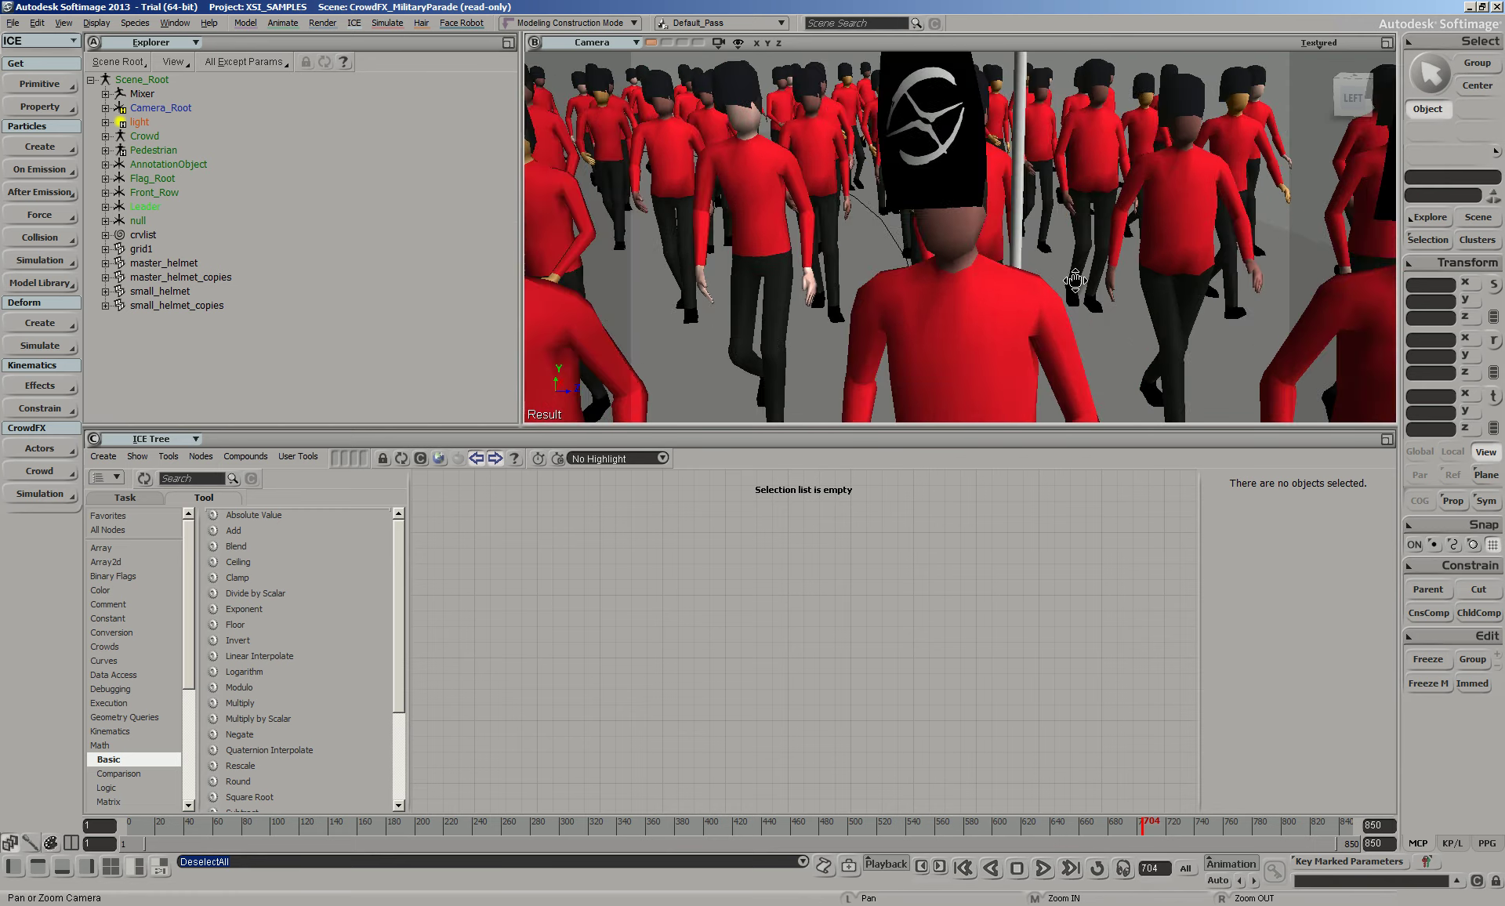
scroll(1074, 280, up, 5)
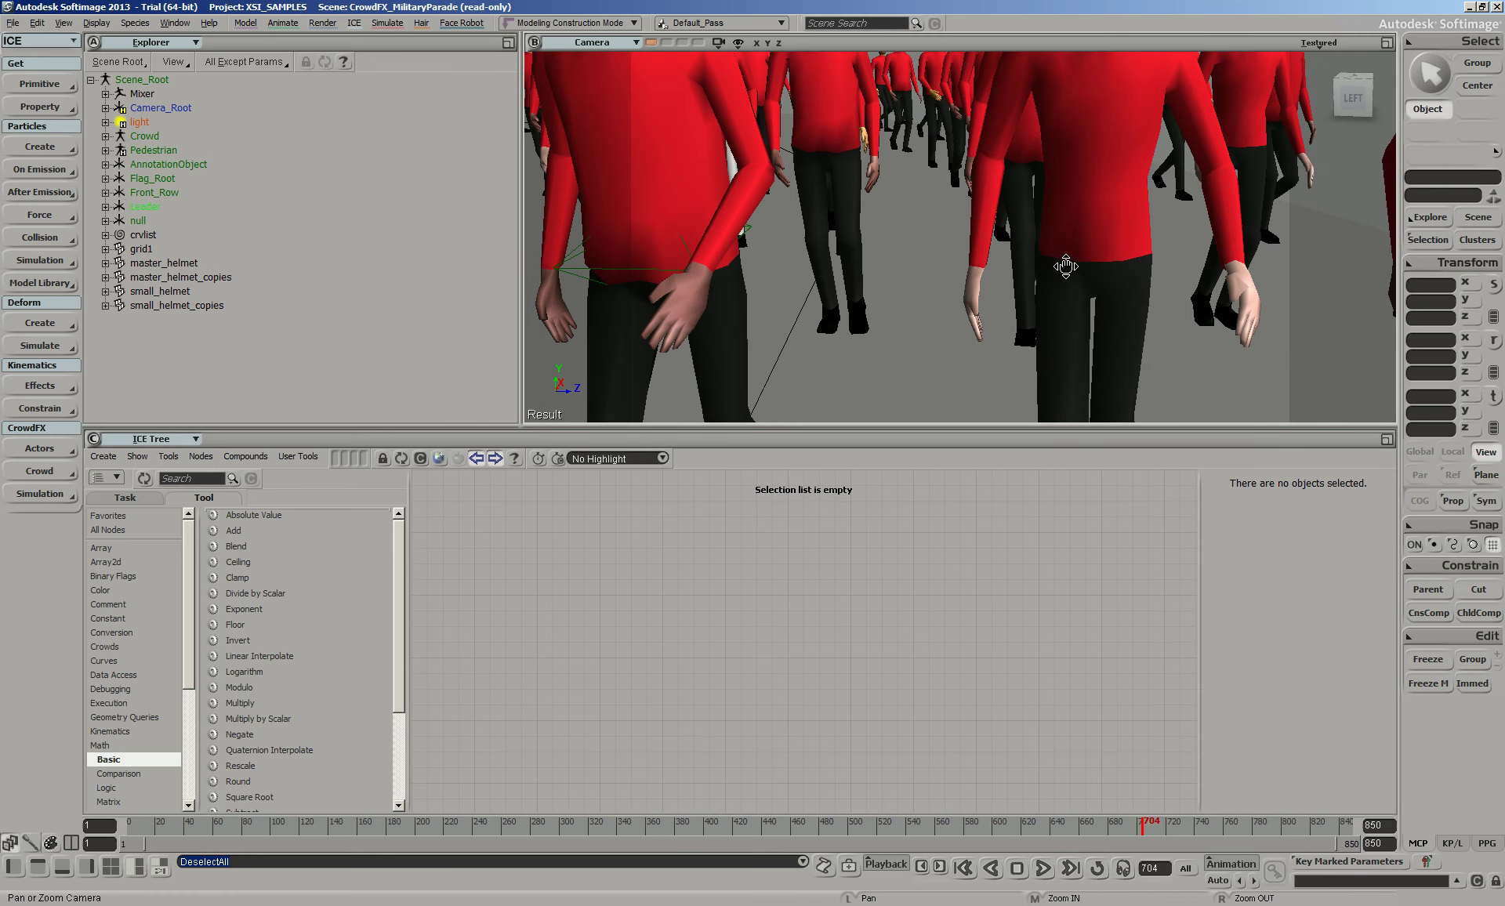
drag(1083, 264, 1042, 265)
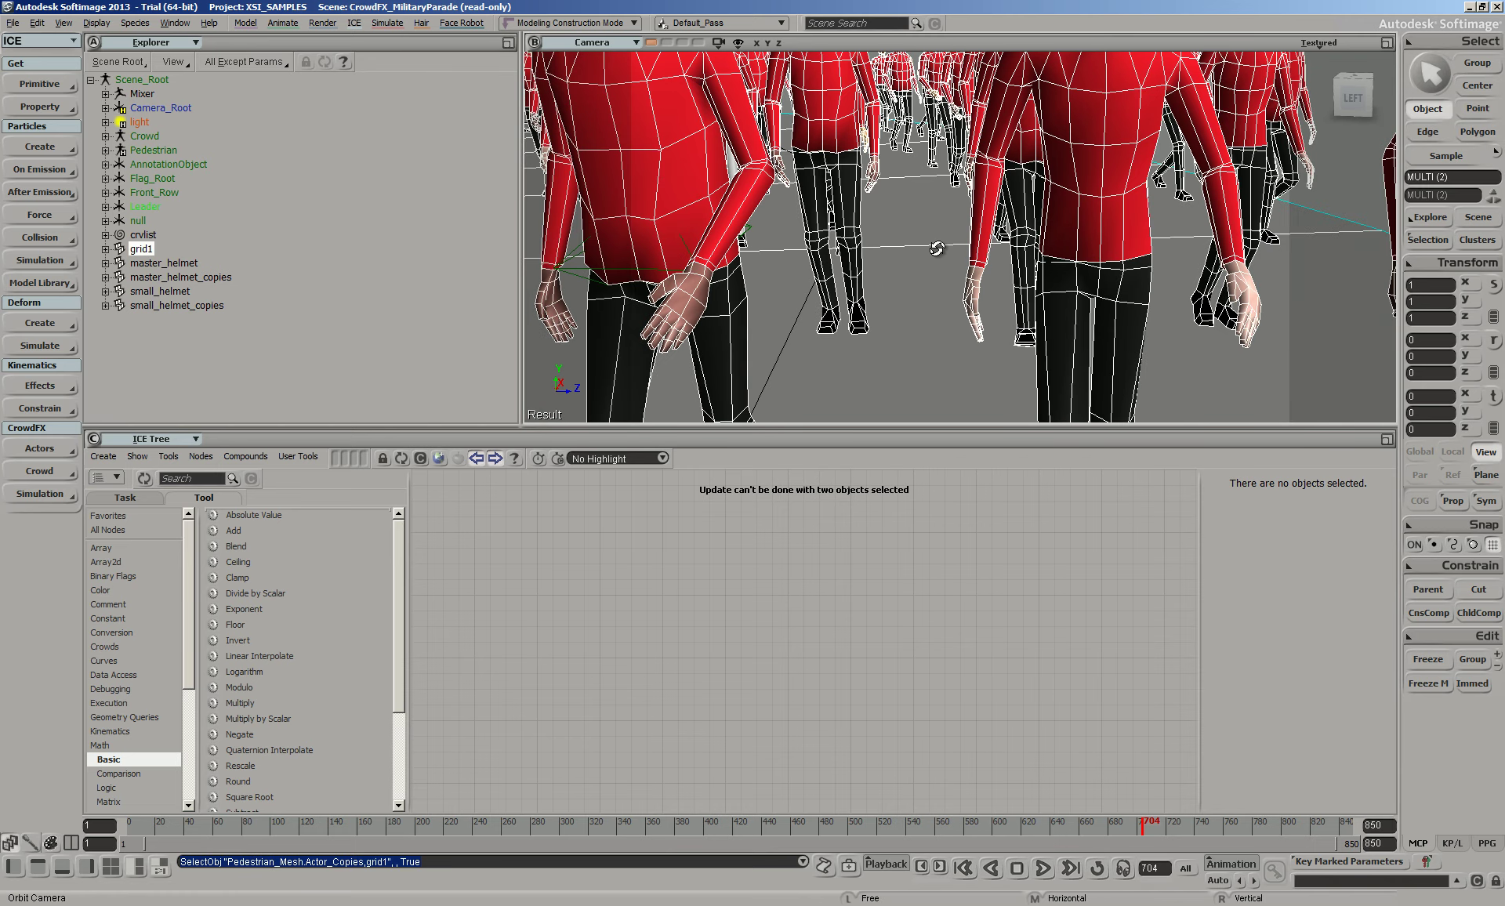
scroll(934, 244, down, 10)
click(1069, 281)
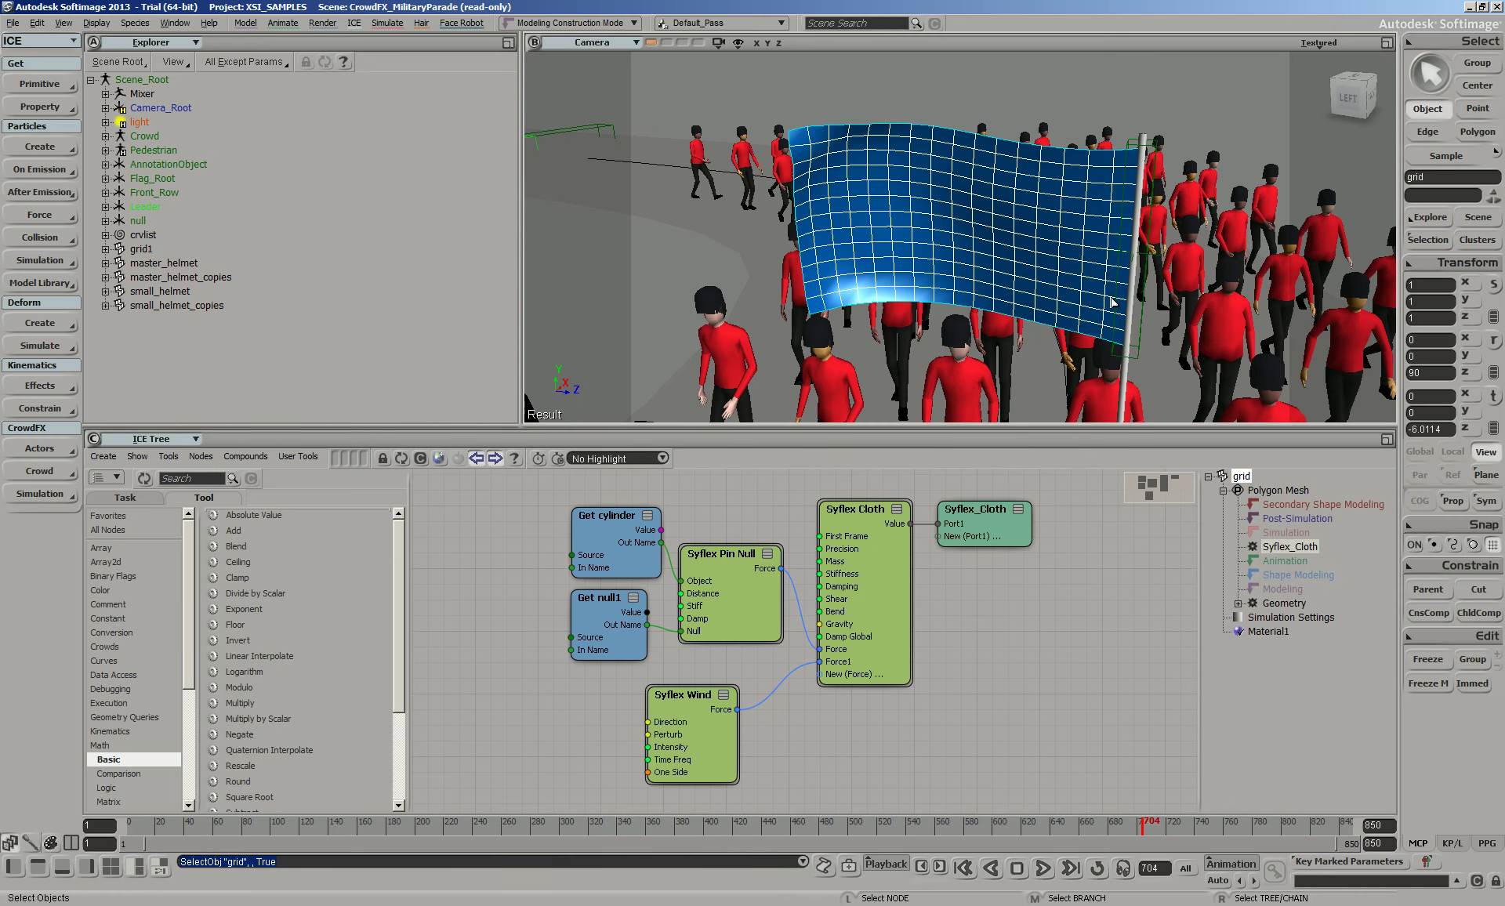
scroll(1123, 323, up, 10)
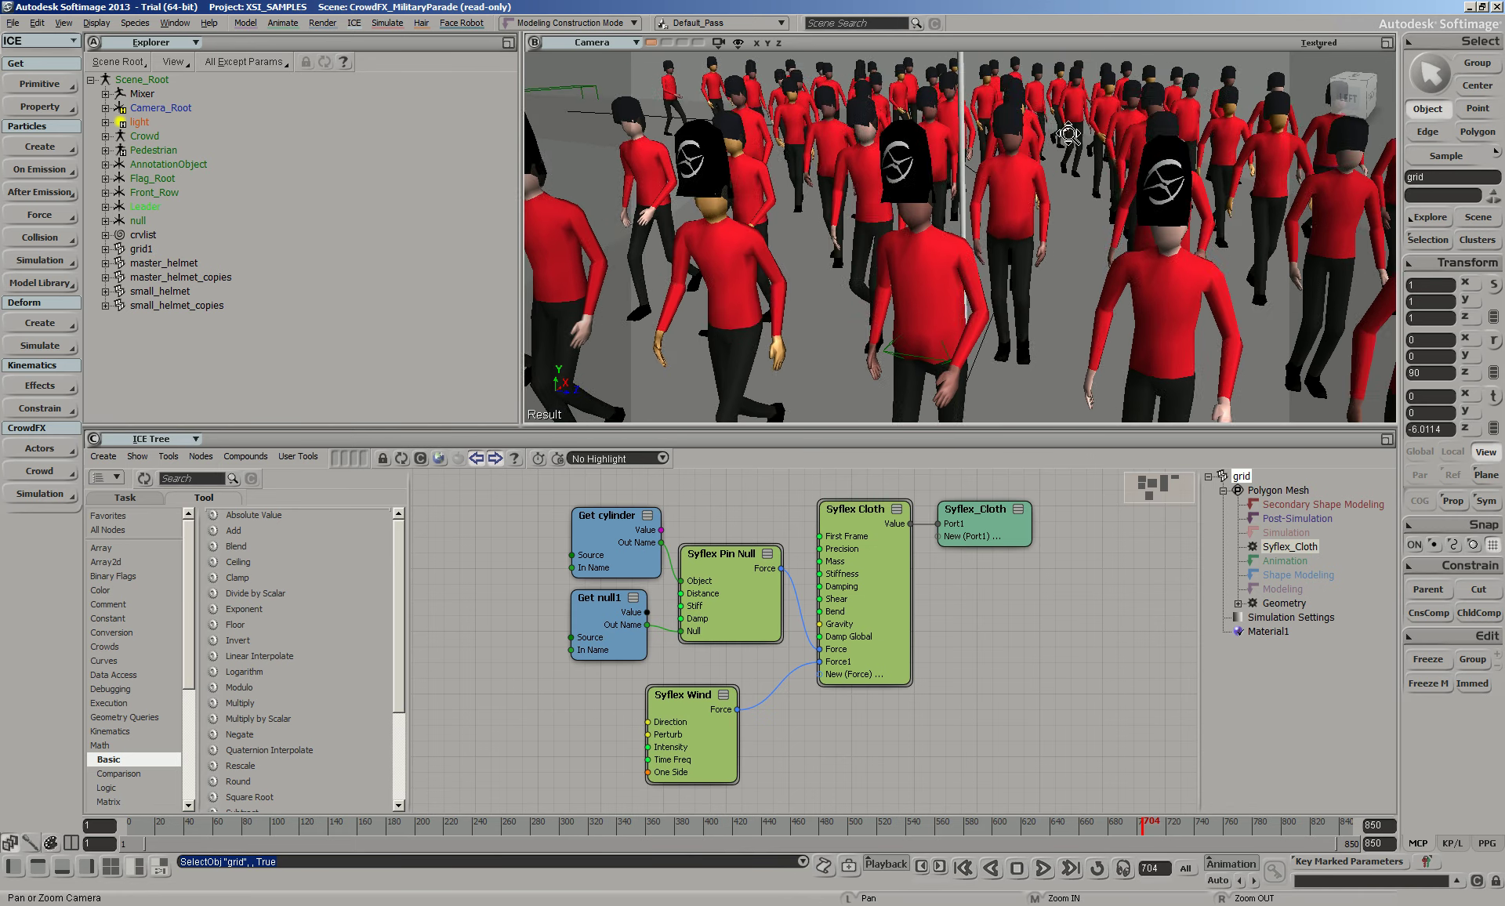
Select Flag_Root on the flag bearer and shift the Pose Constraint to Crowd Character node slightly up in its ICE tree
click(900, 300)
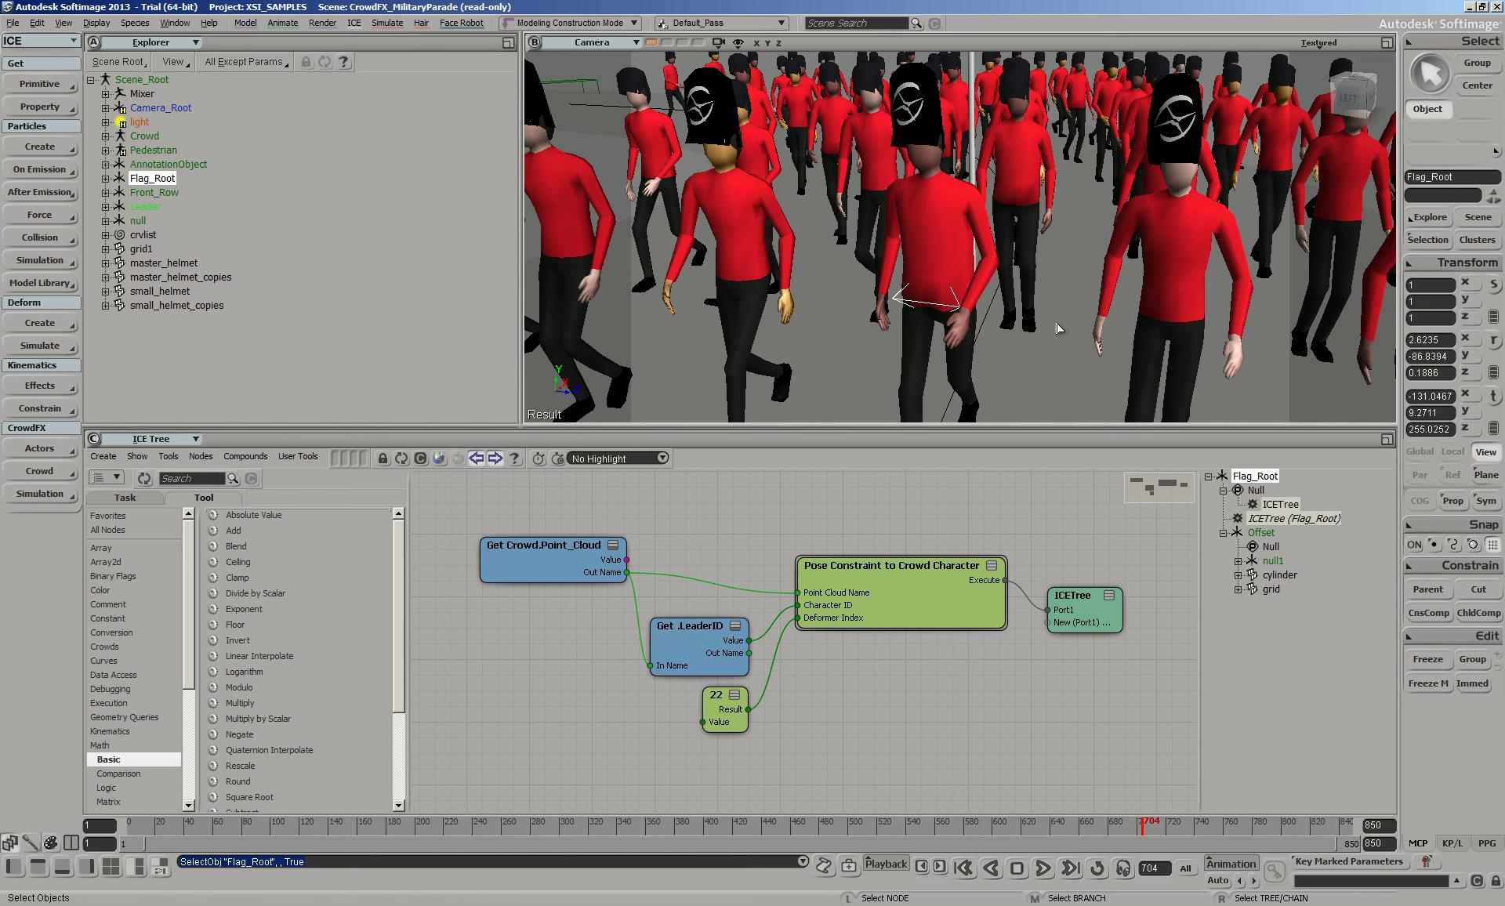
drag(893, 581, 911, 596)
right_click(905, 583)
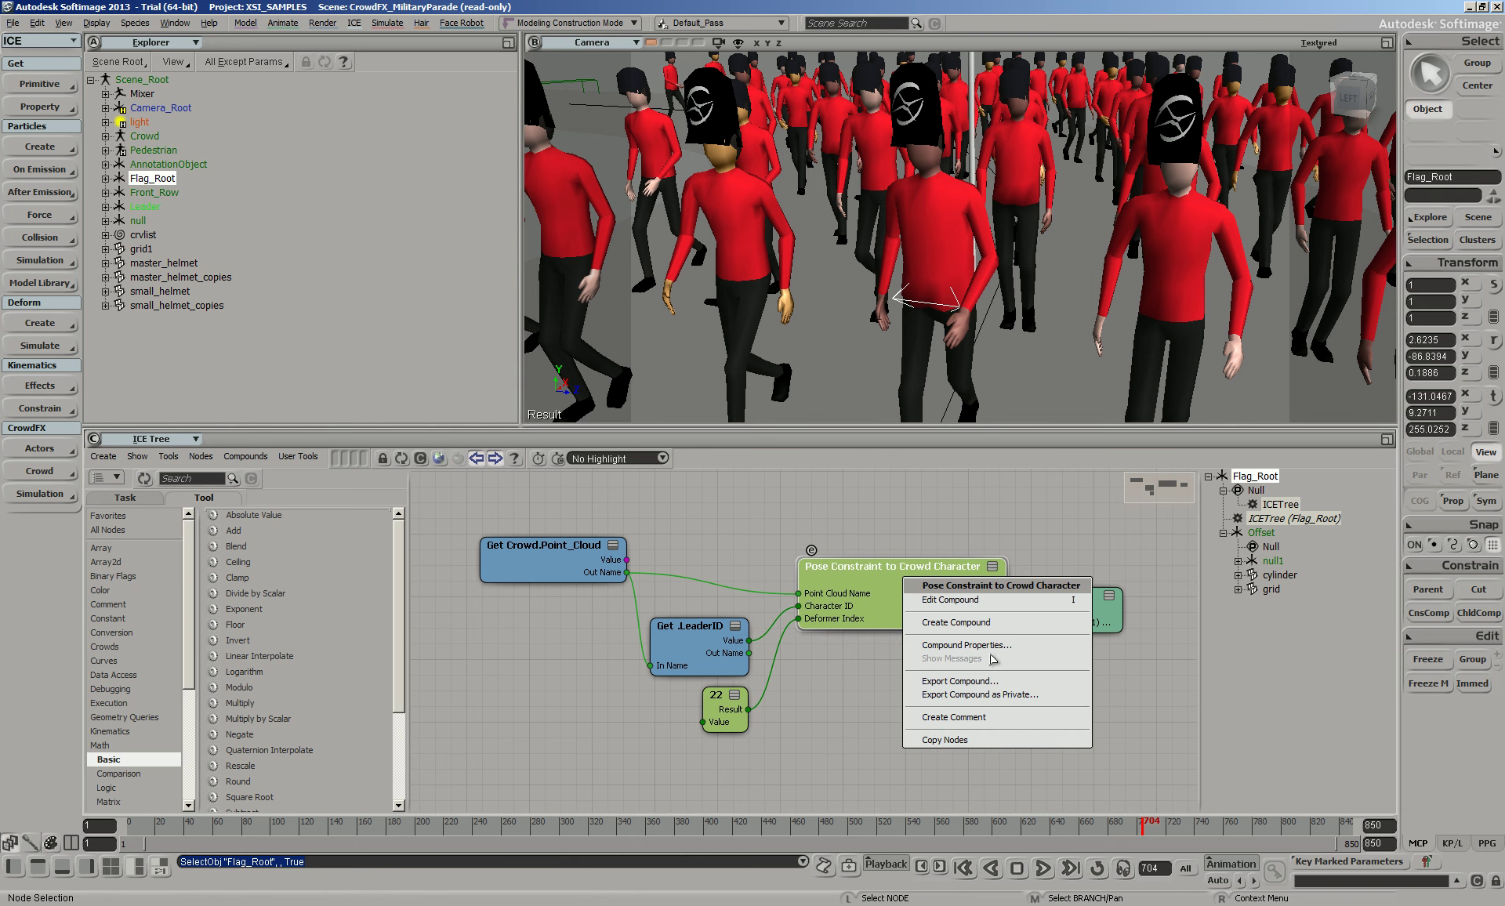
click(885, 697)
mouse_move(896, 597)
drag(893, 598, 898, 580)
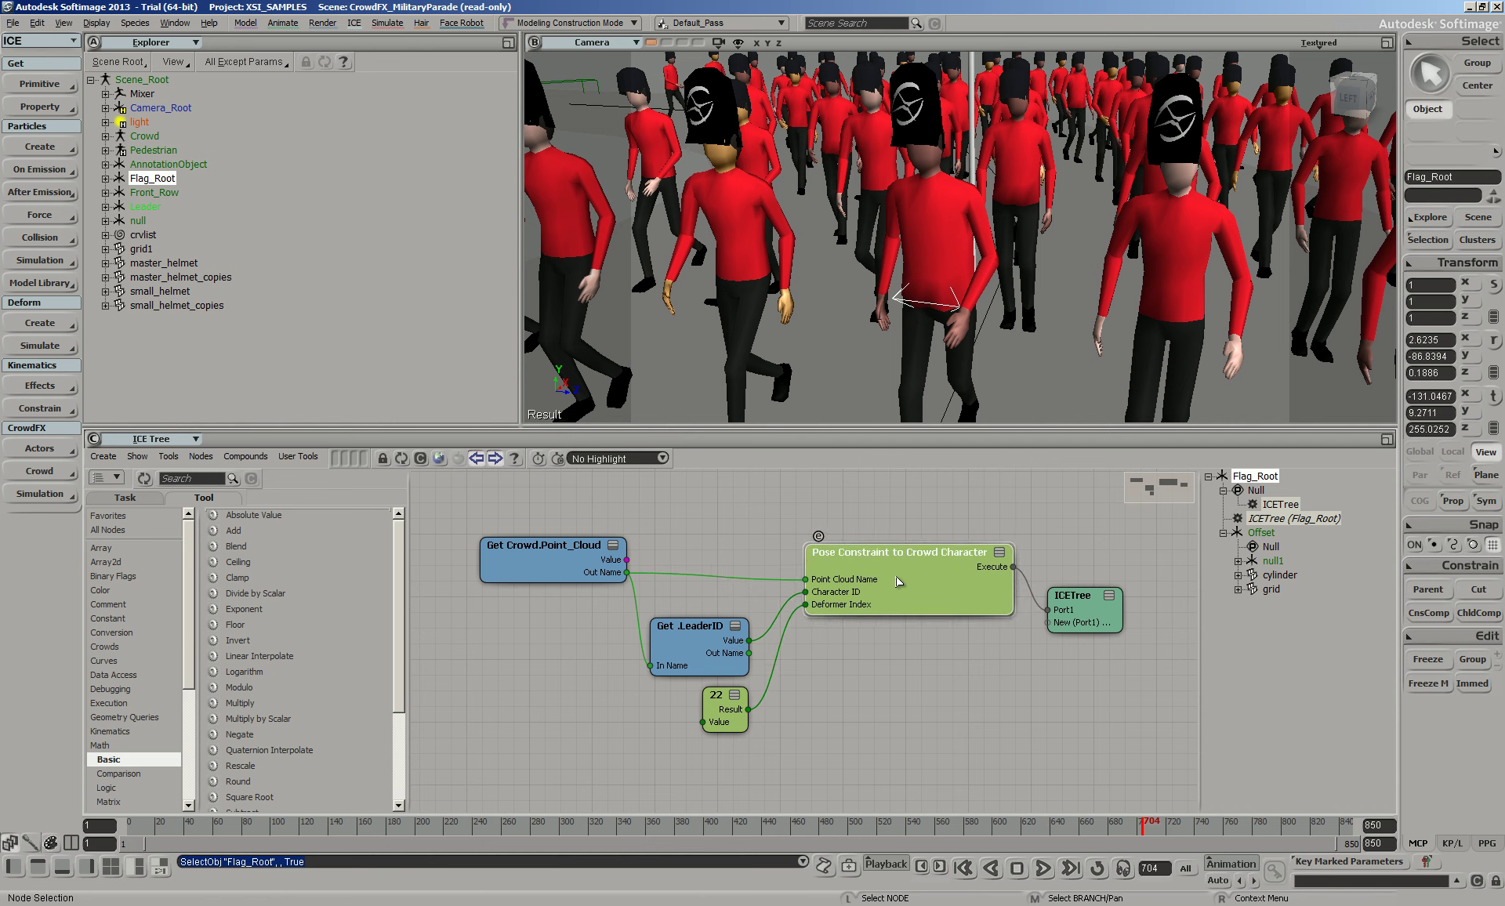
Open the Pose Constraint to Crowd Character compound, examine its inner nodes, and return to the Flag_Root ICE tree
click(819, 536)
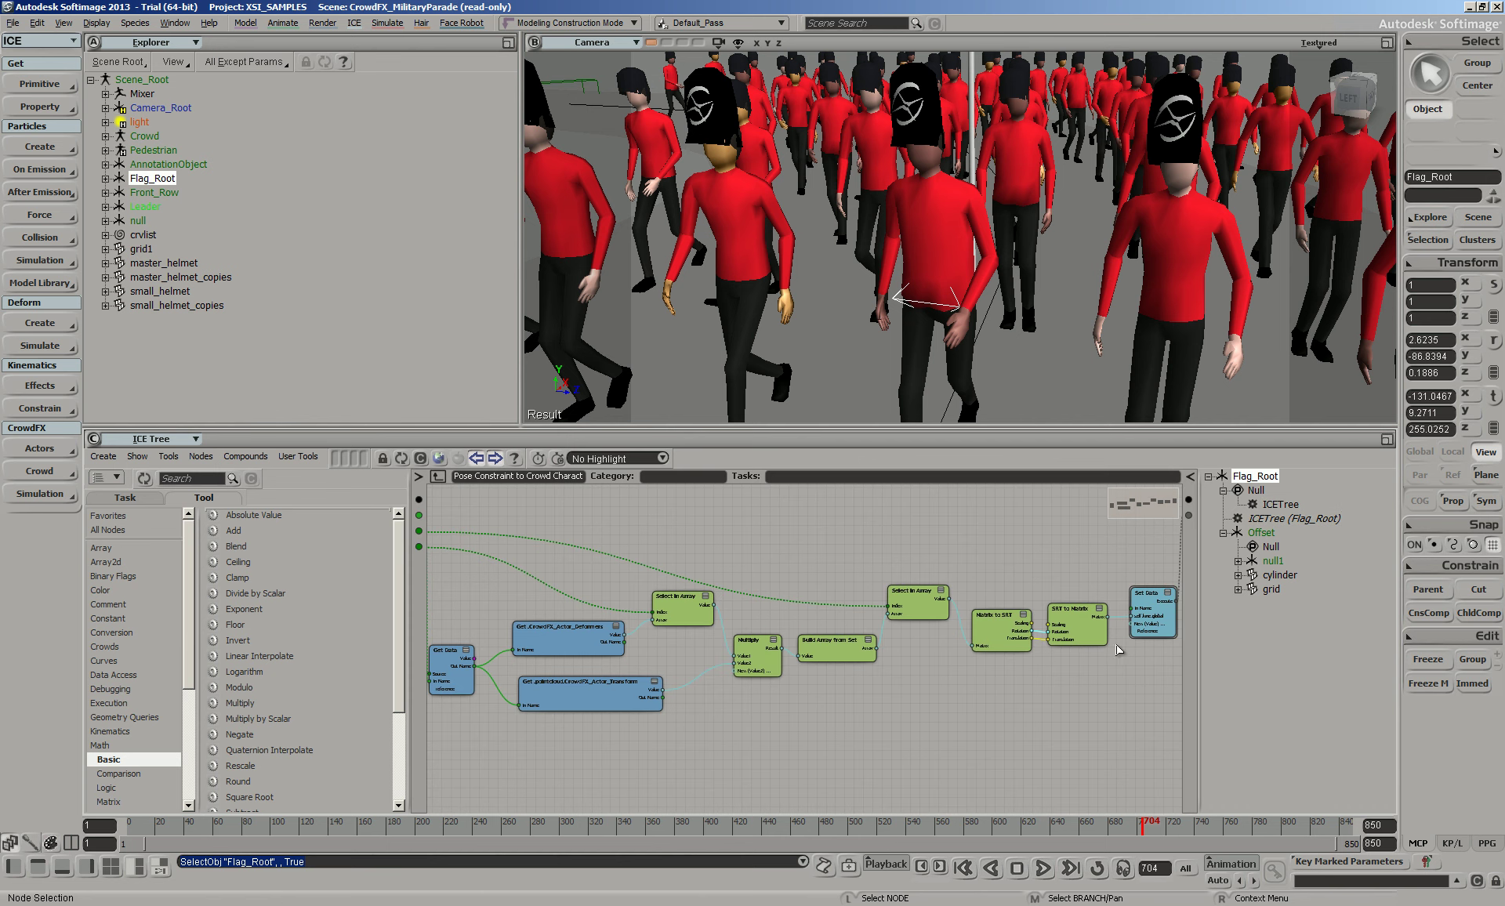
scroll(805, 704, up, 2)
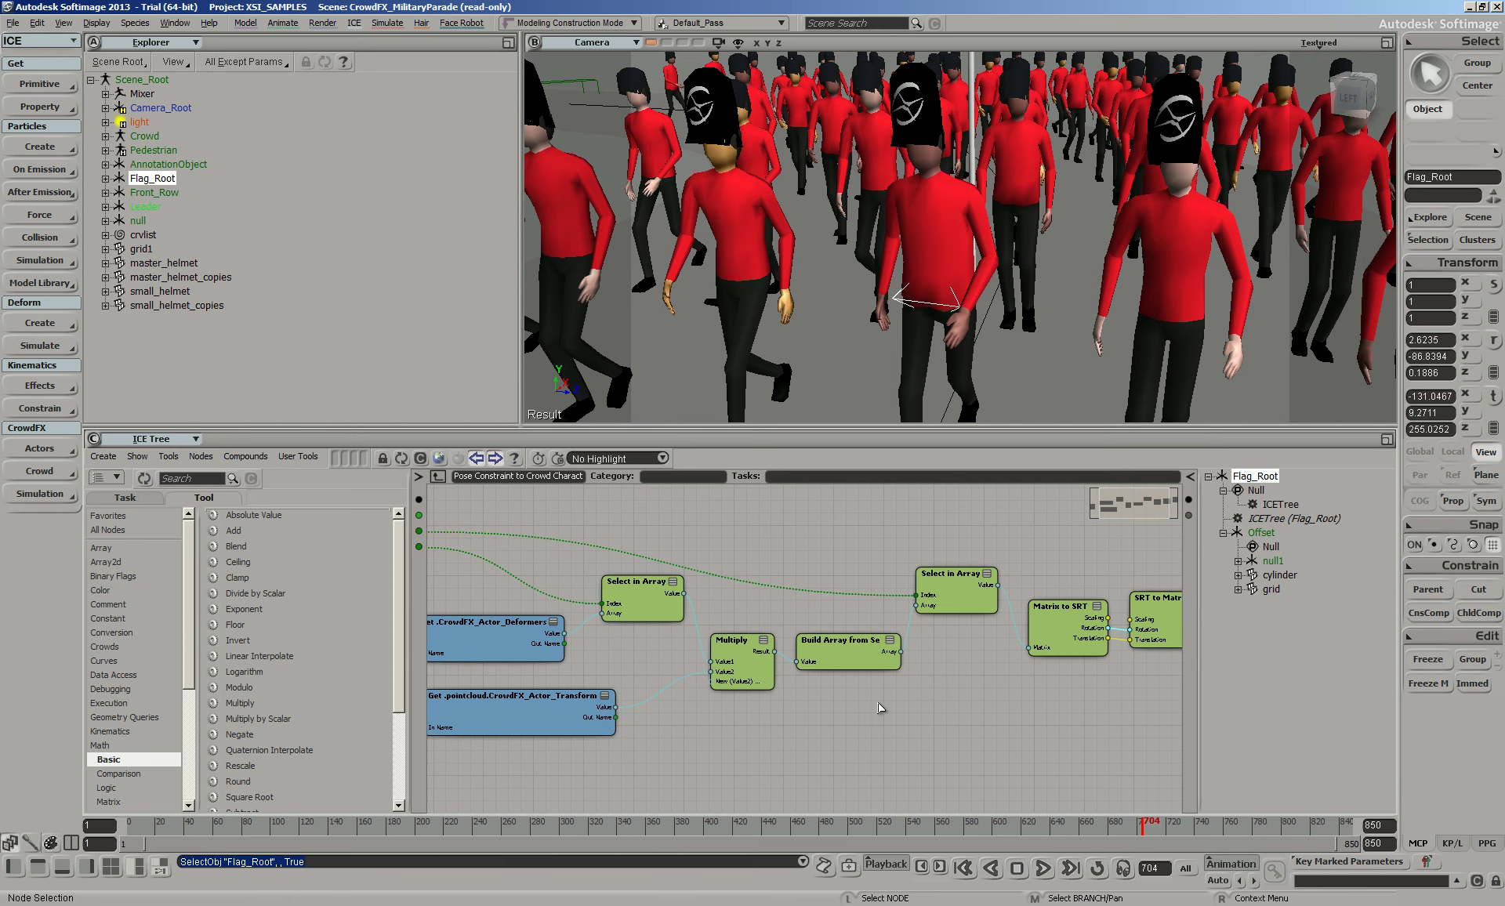
scroll(1019, 693, down, 2)
scroll(797, 693, up, 3)
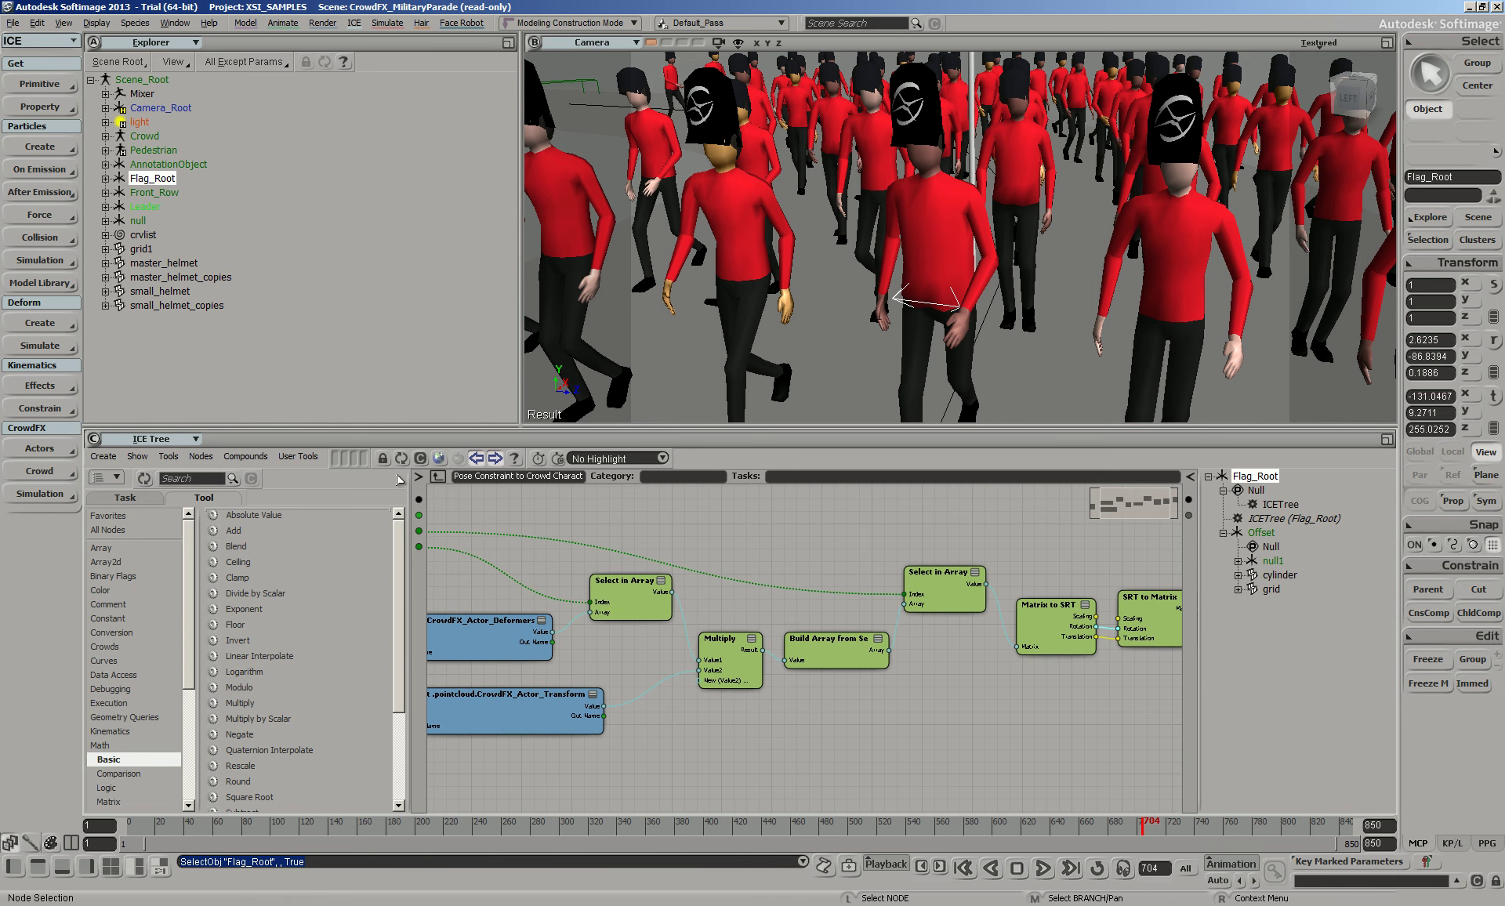
click(438, 477)
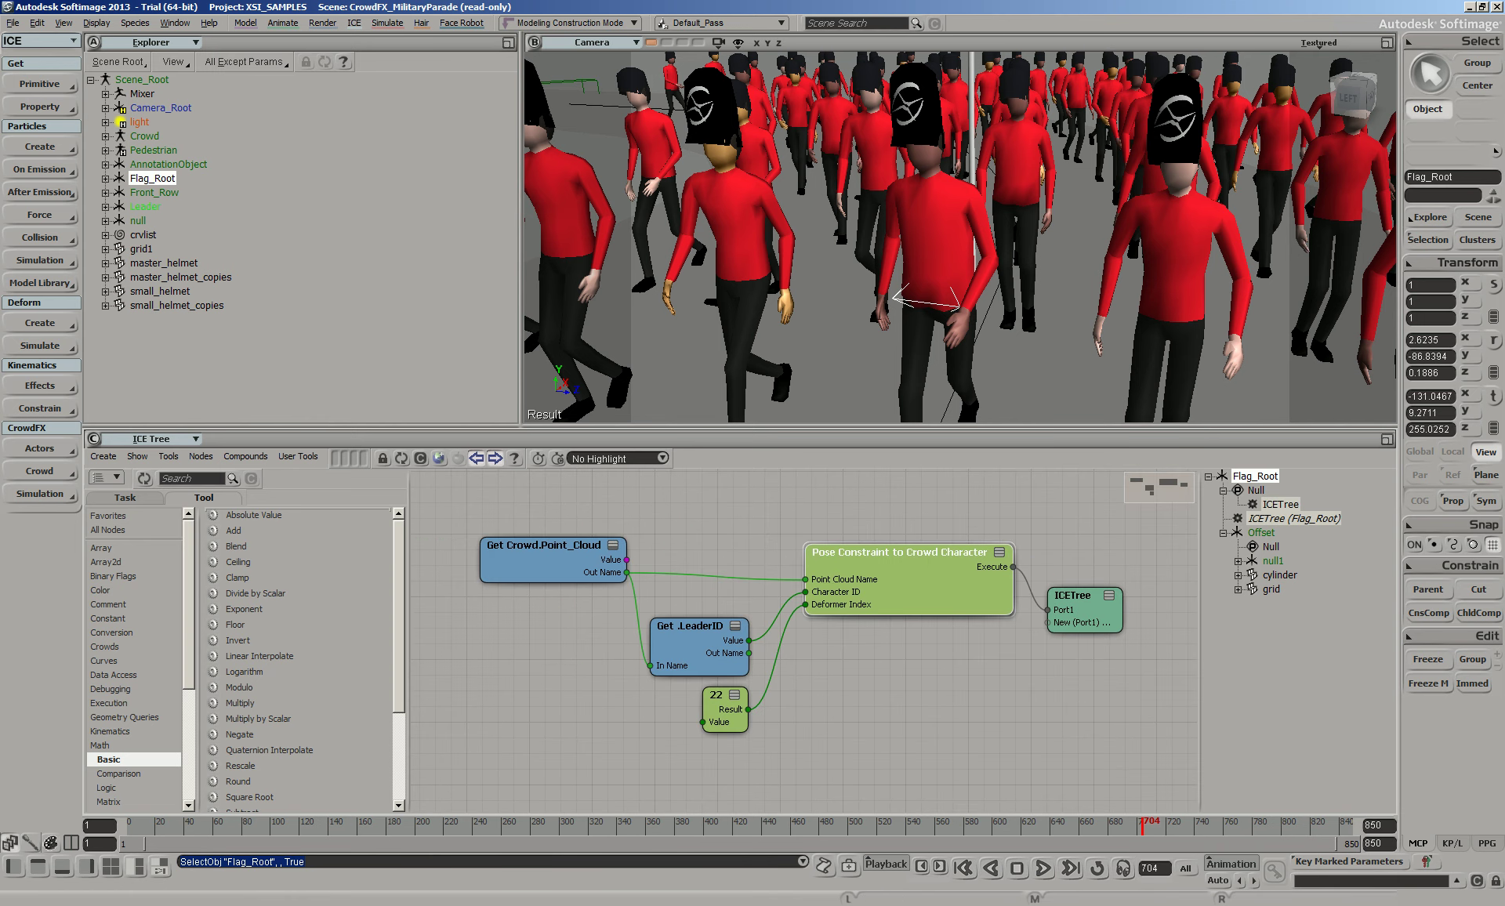
Switch to the Softimage window with the CrowdFX_Webinar scene, select the knight's sword and create an ICE tree on it
click(470, 902)
click(501, 890)
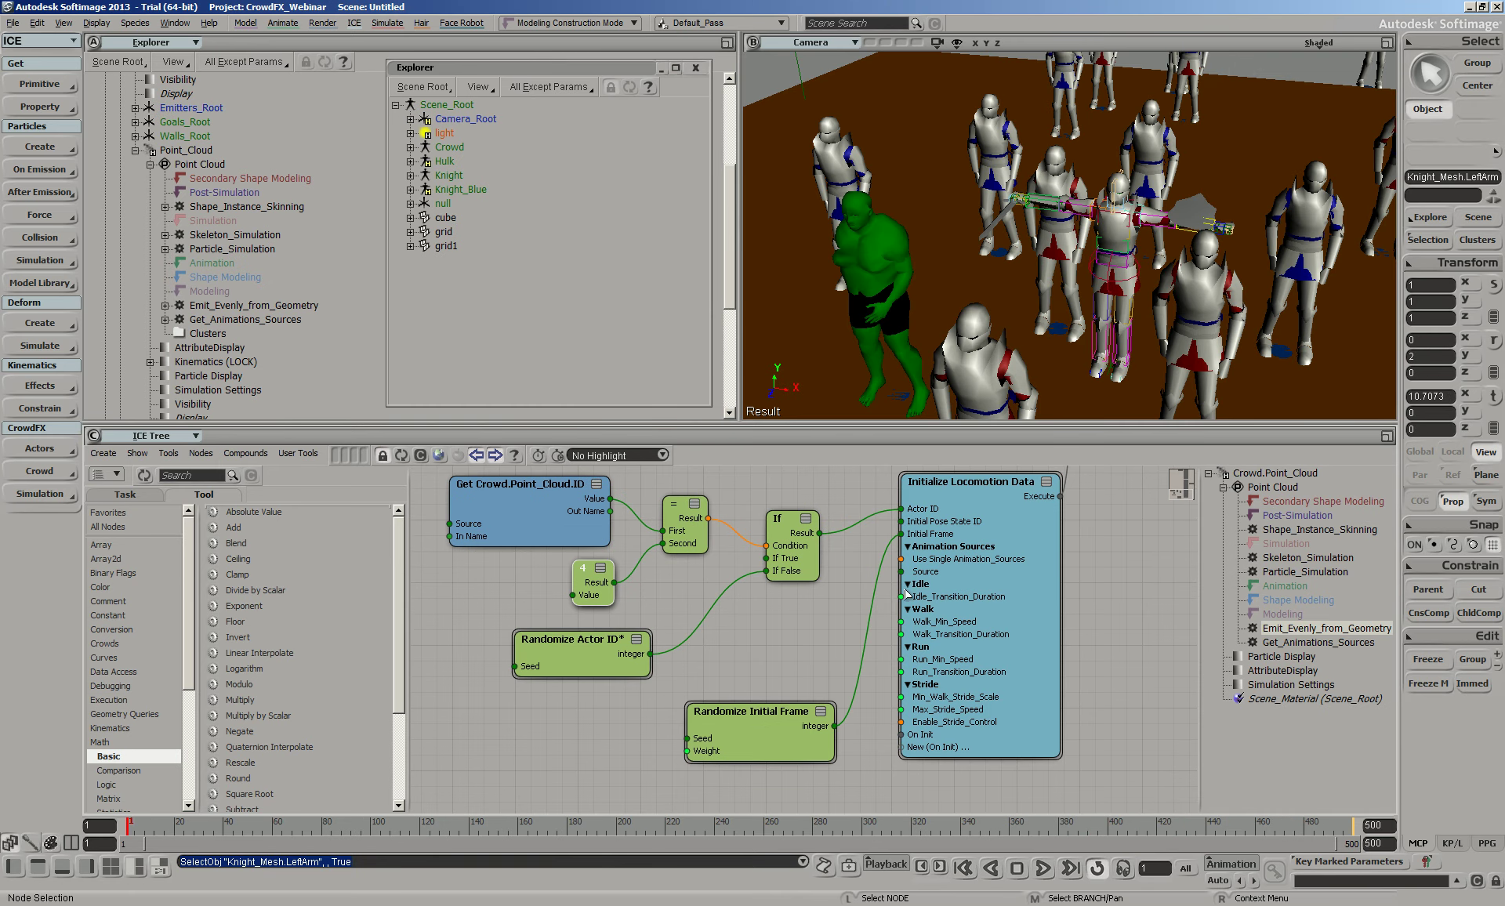
click(1005, 217)
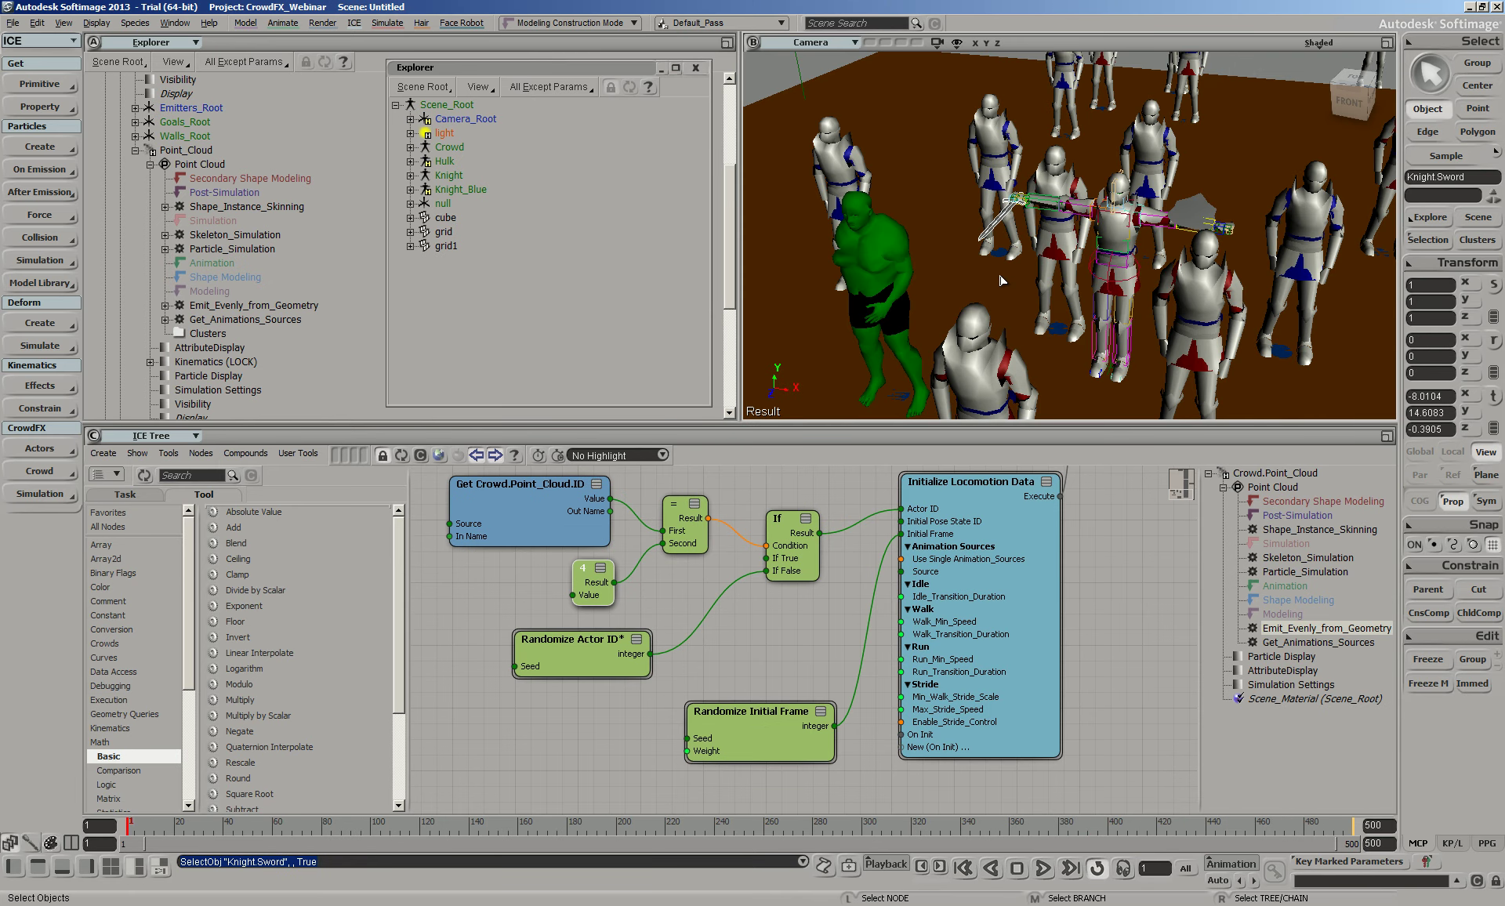
click(400, 455)
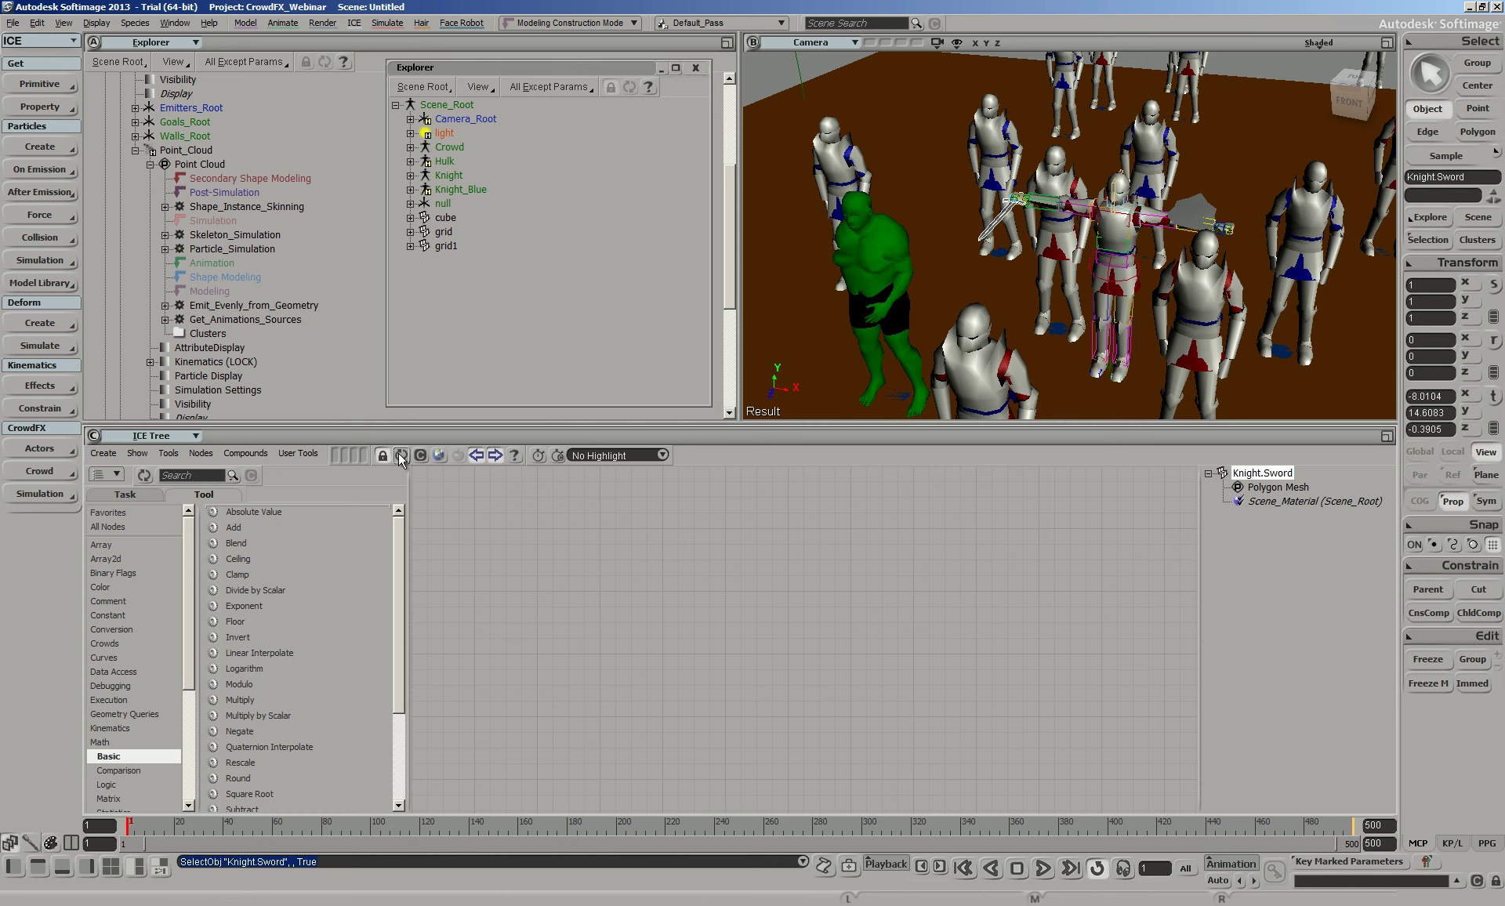
click(103, 453)
click(119, 470)
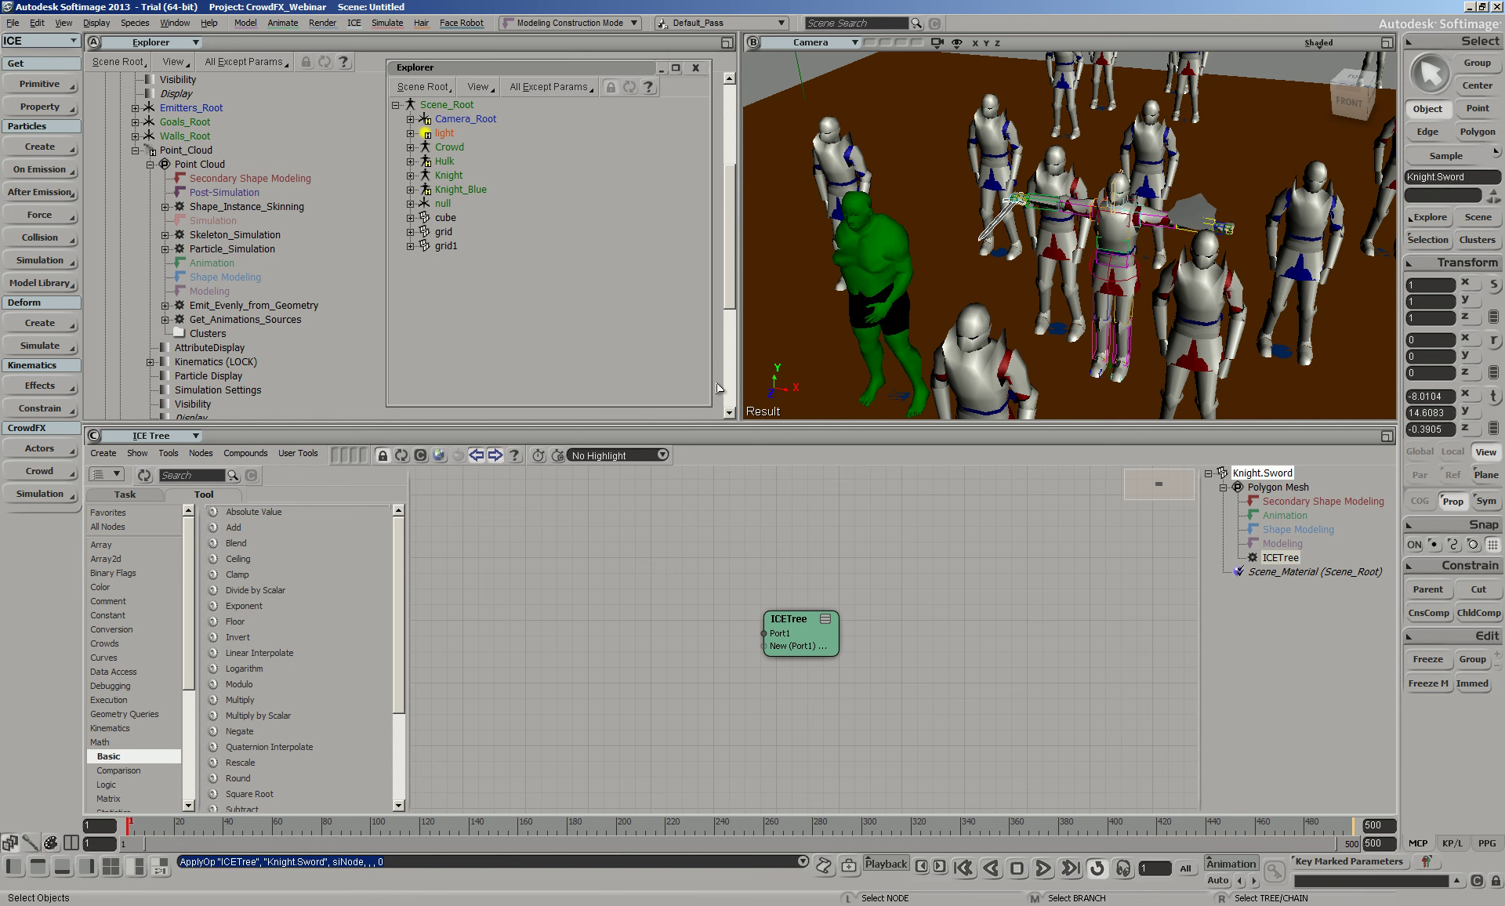
Connect a Pose Constraint to Crowd Character node to the ICETree and feed its Point Cloud Name from a Get Crowd.Point_Cloud node's Out Name
click(196, 474)
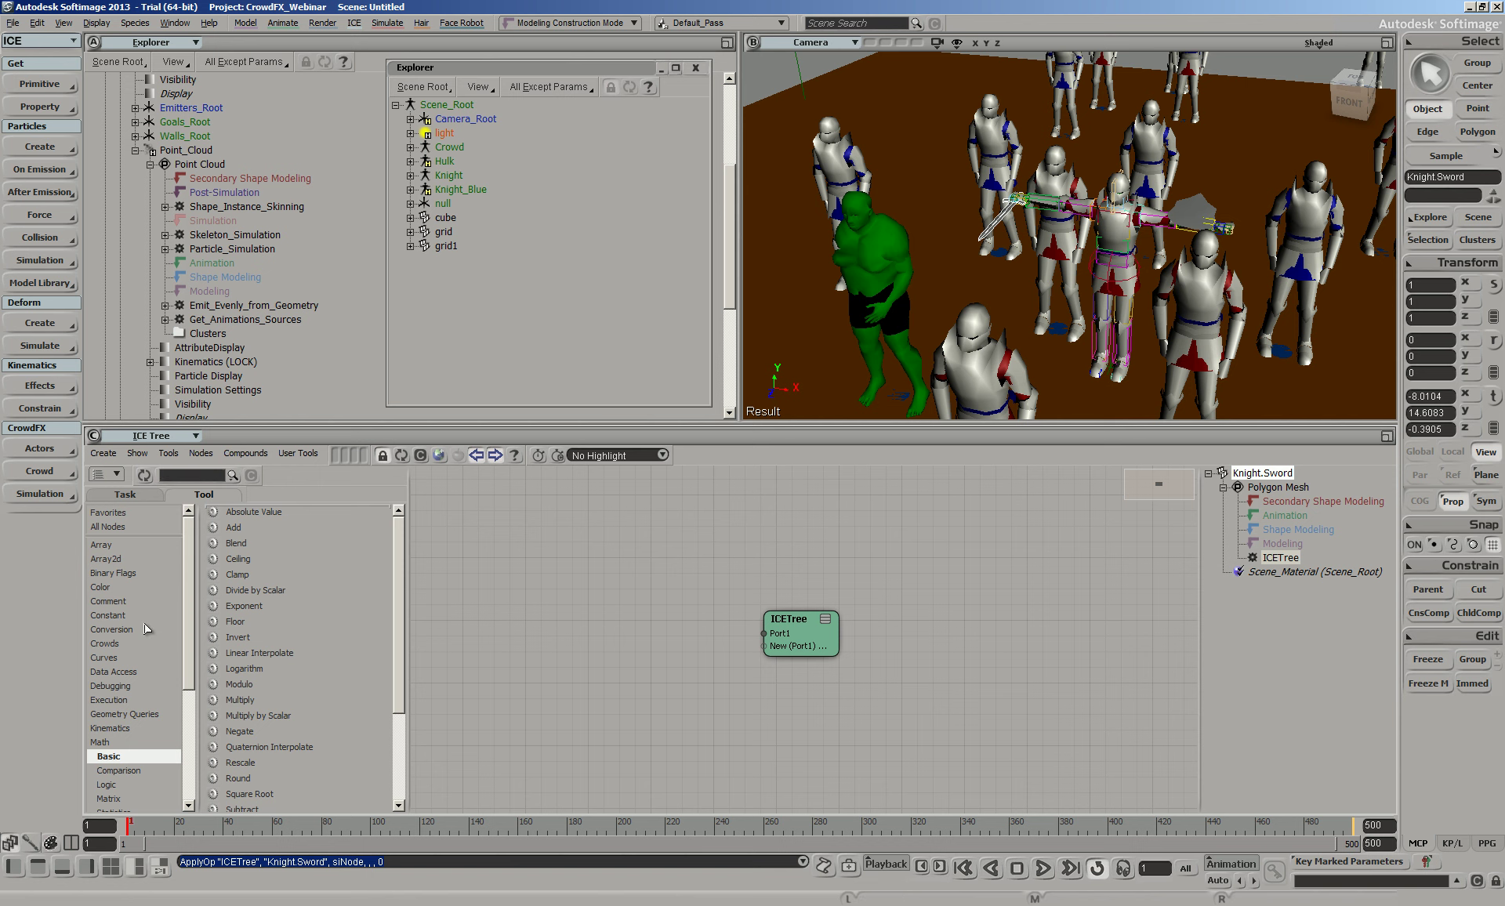
click(116, 500)
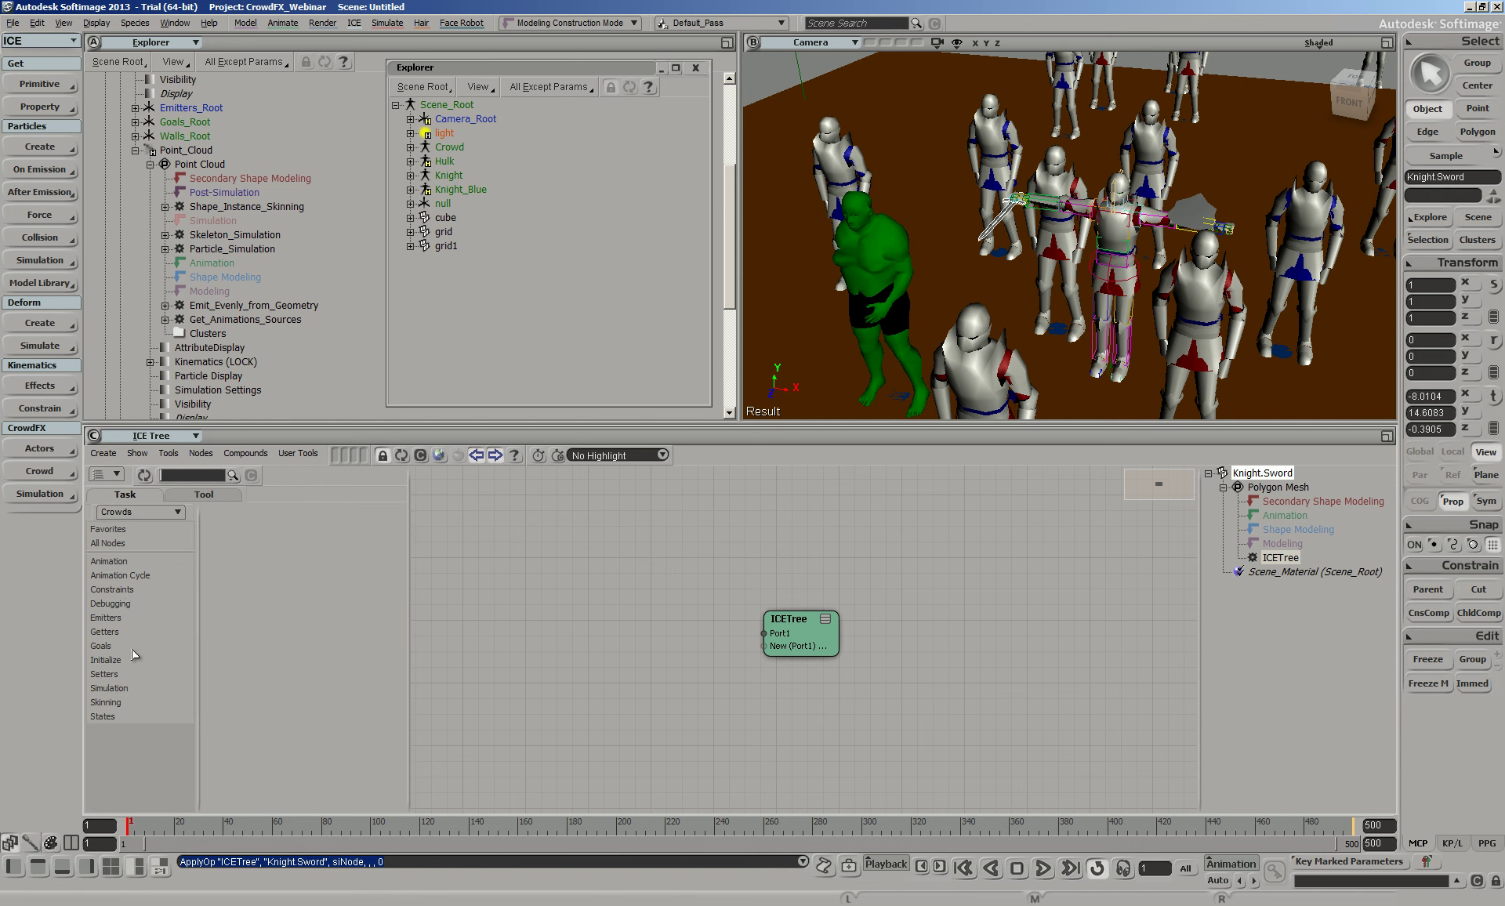
click(190, 497)
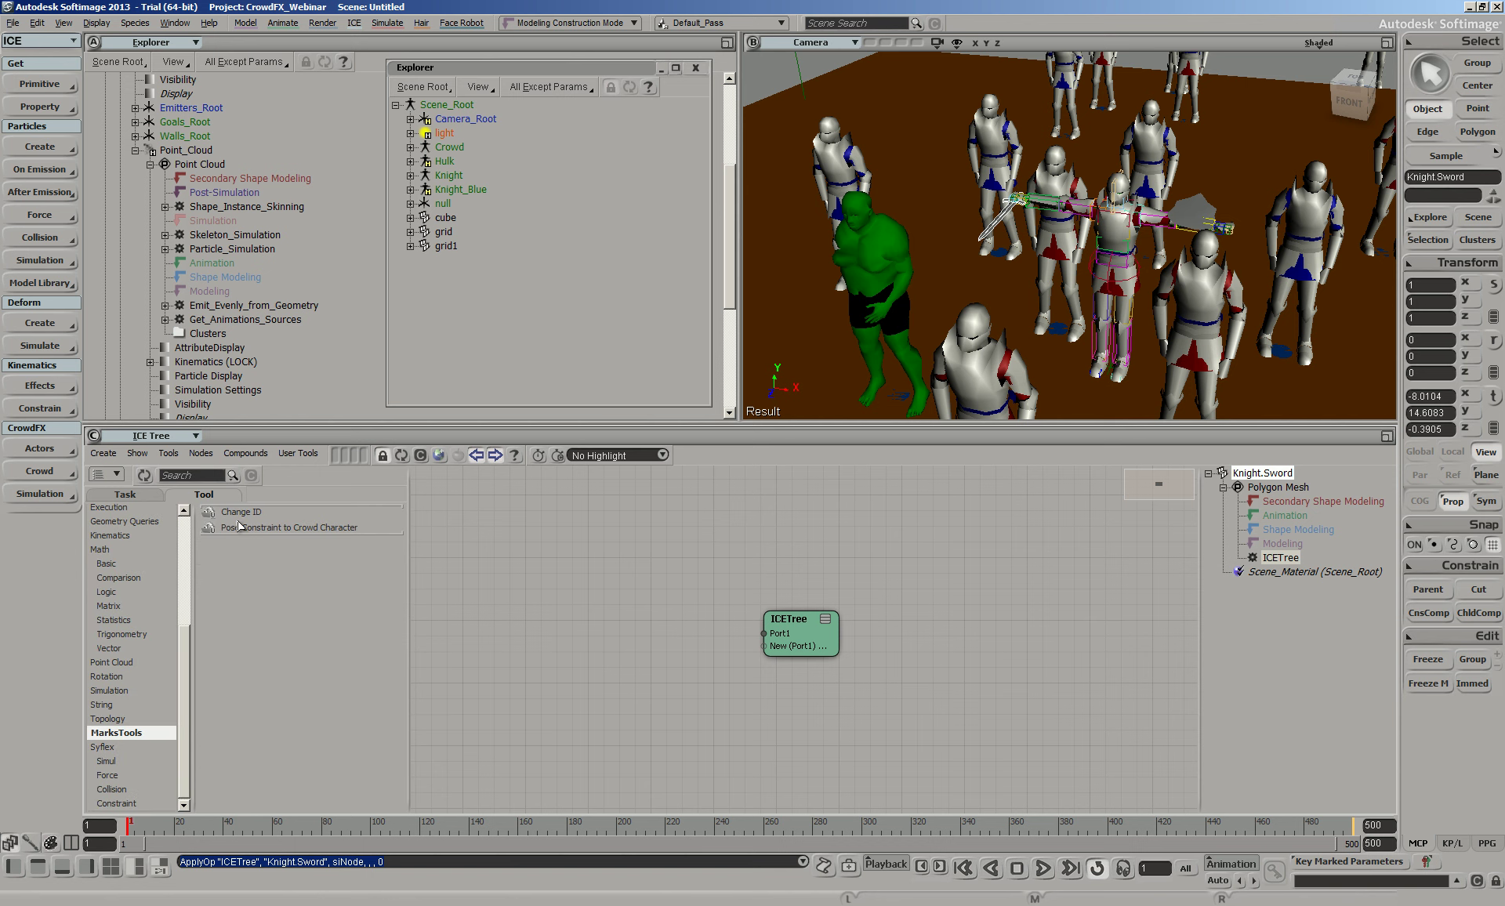
drag(263, 531, 672, 587)
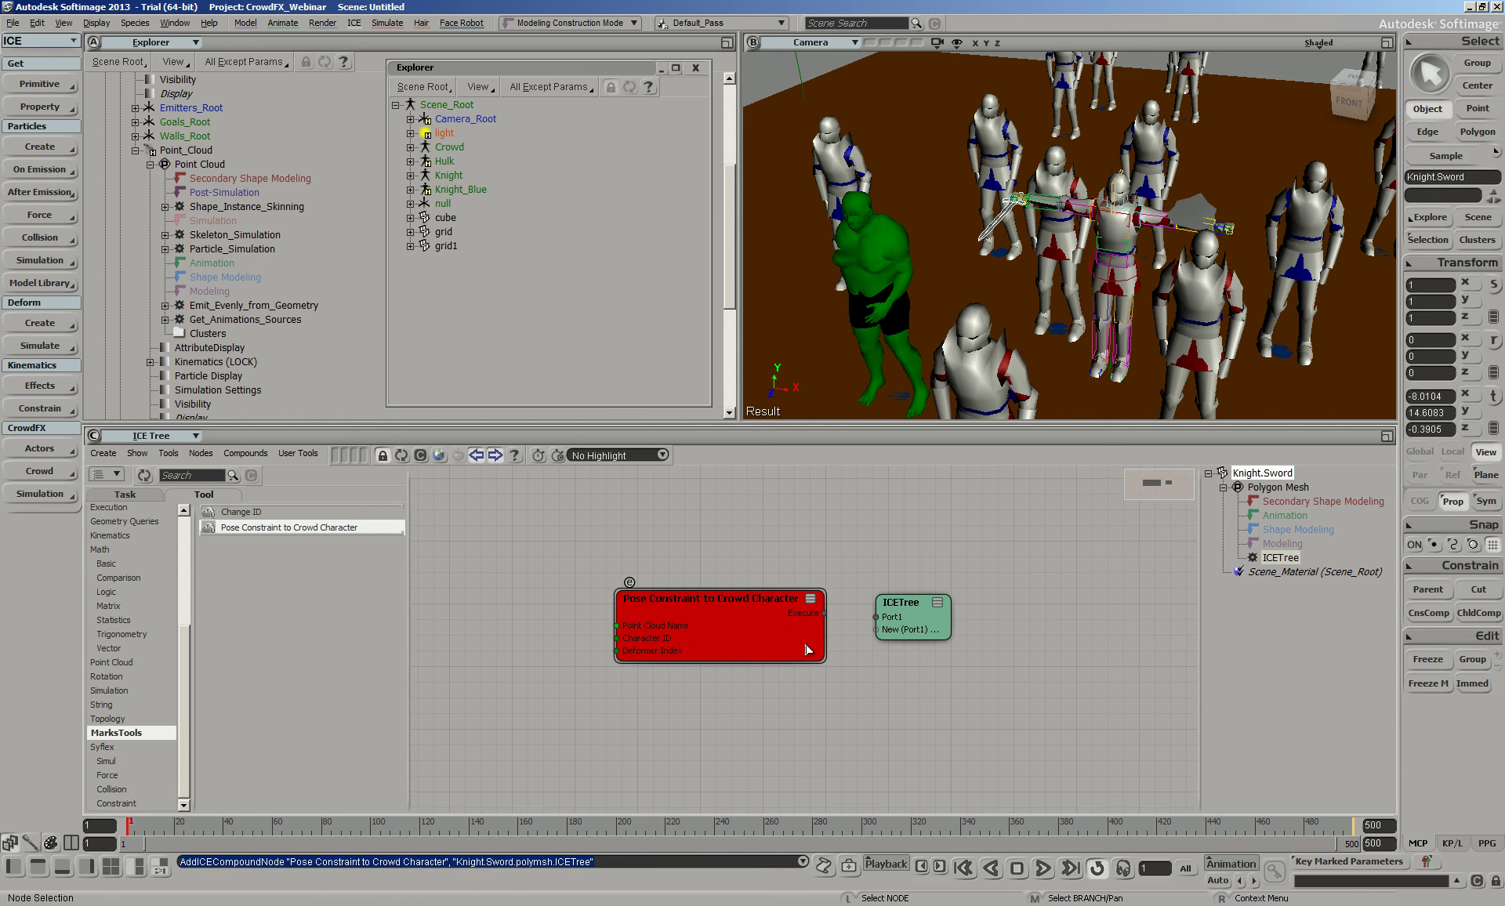
drag(823, 613, 876, 617)
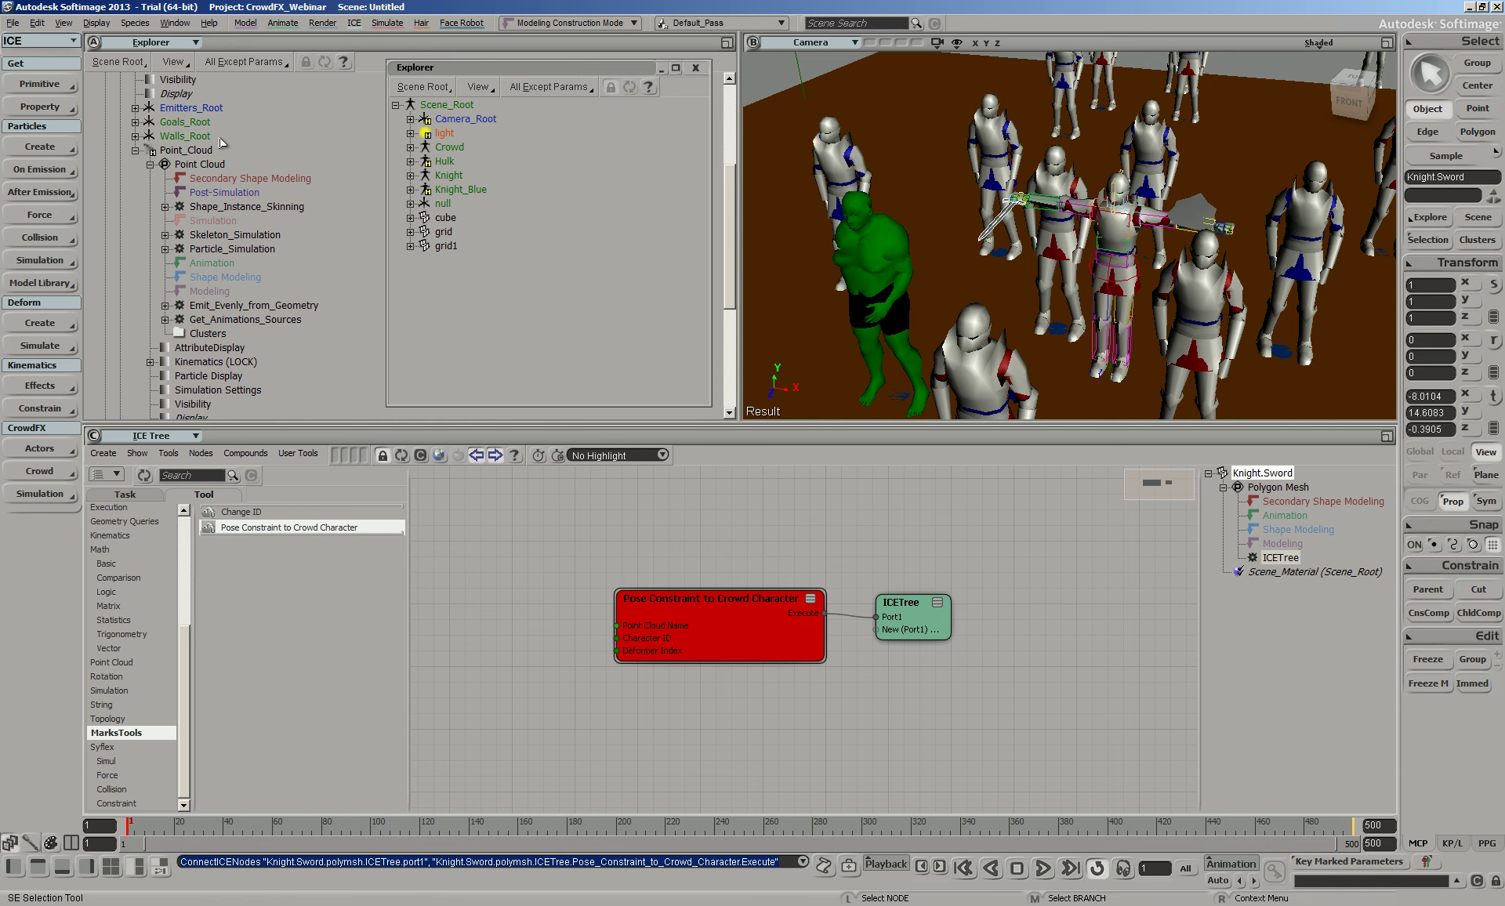
drag(178, 151, 566, 621)
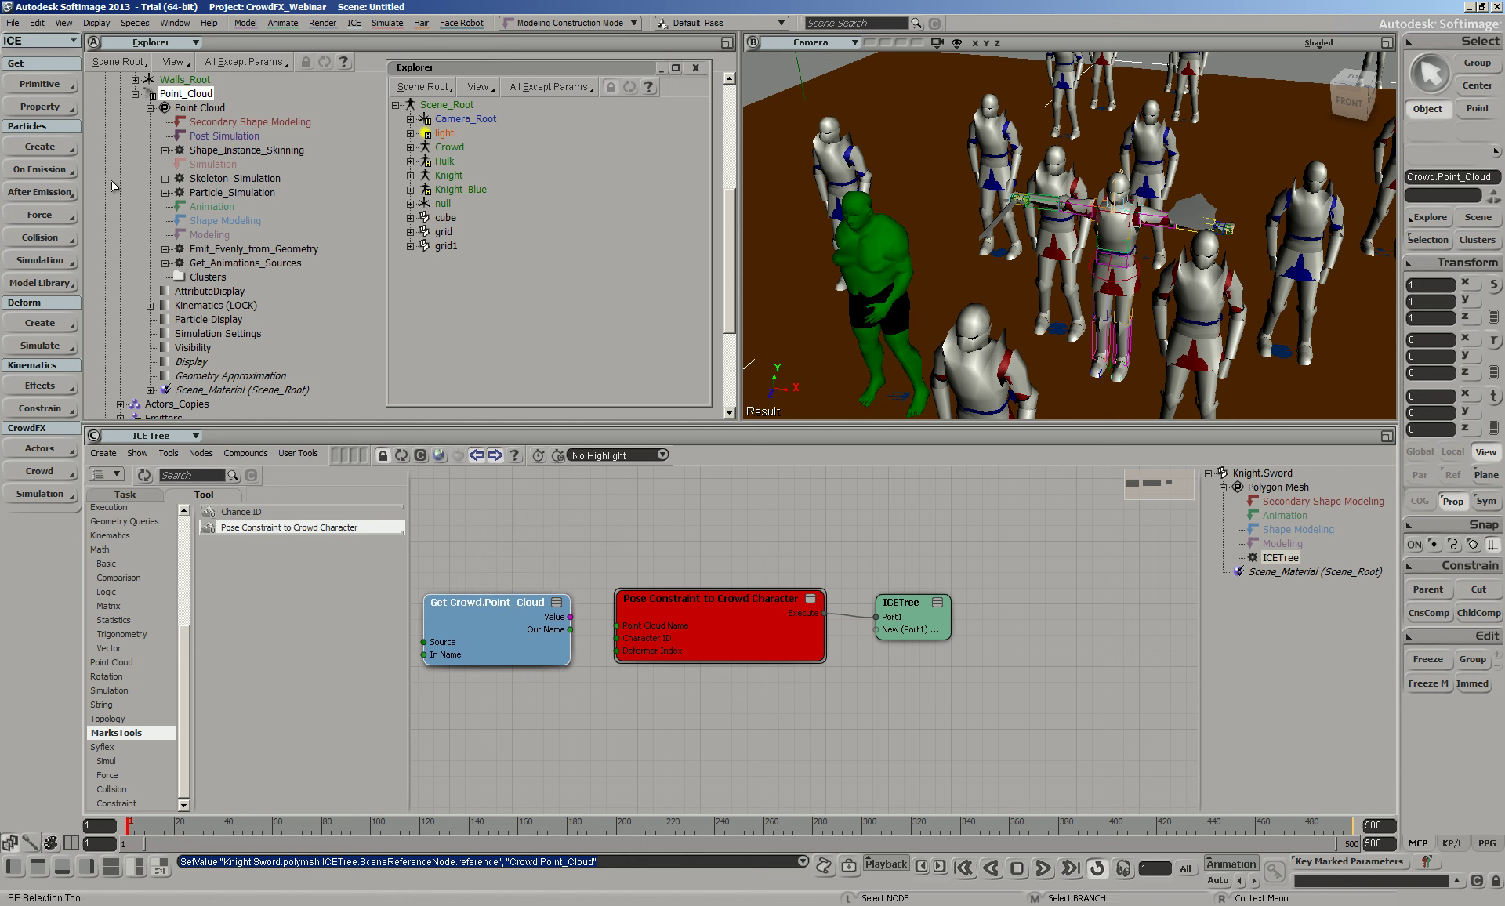
drag(570, 630, 641, 633)
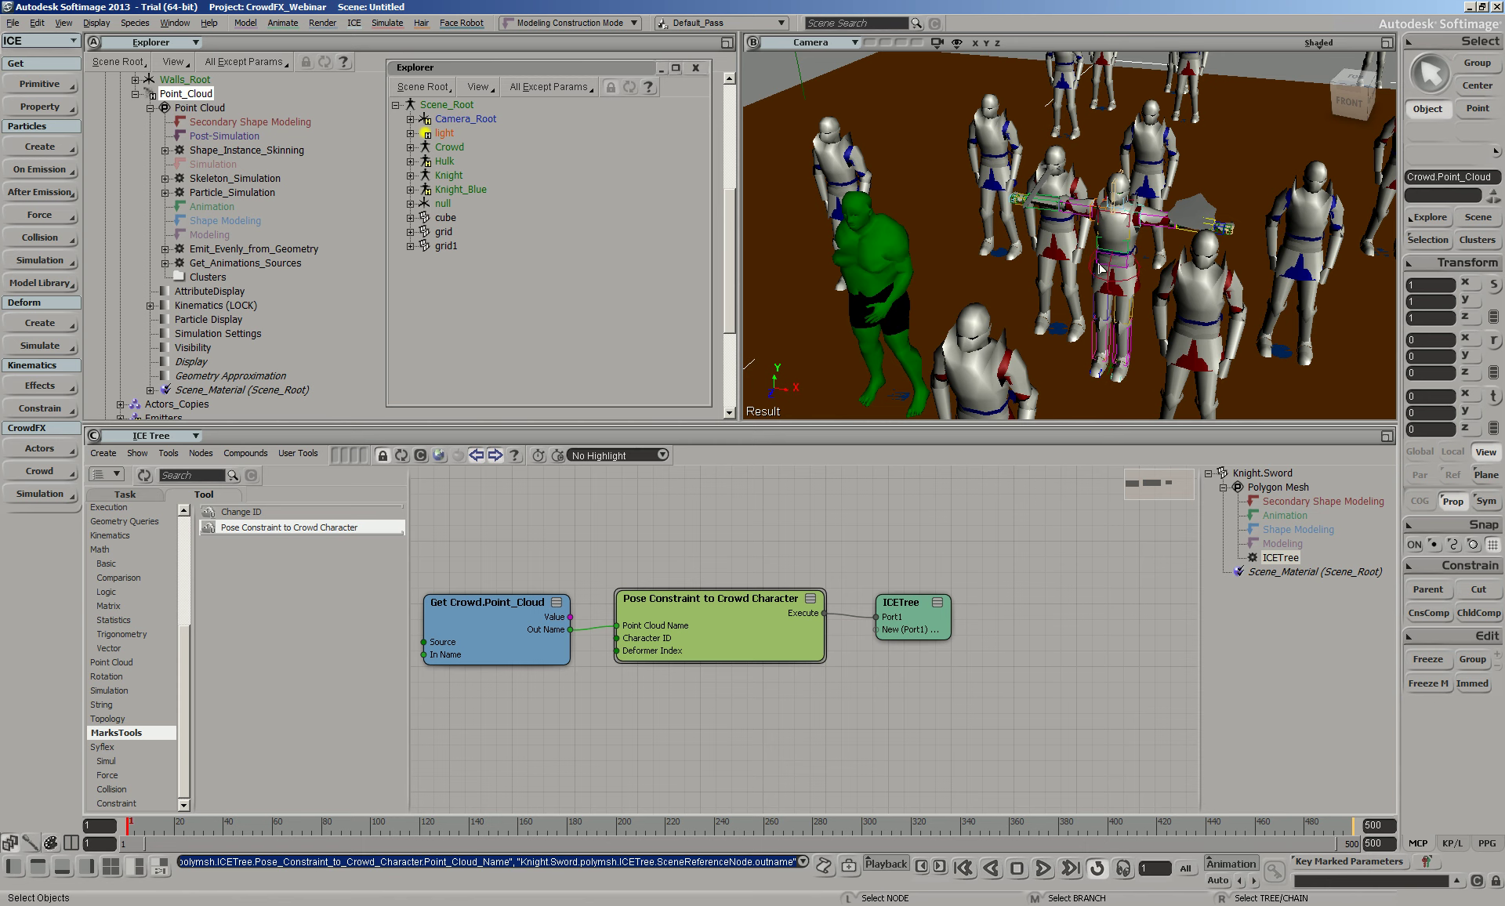
Set the pose constraint's Character ID to 0 and select the sword on the crowd knight up close
key(z)
scroll(1102, 269, down, 3)
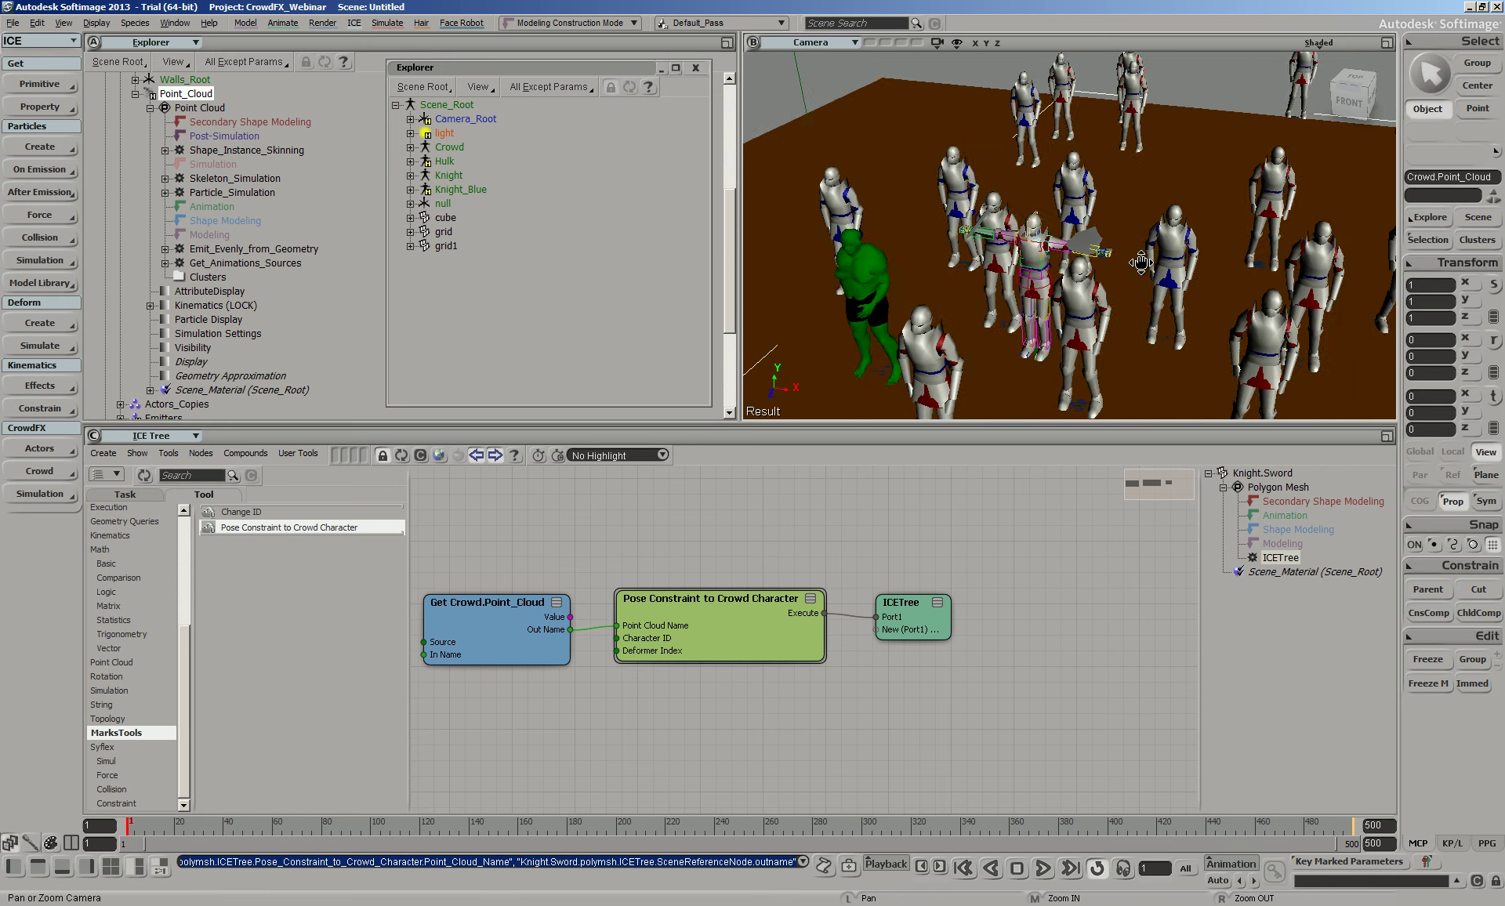
drag(1140, 263, 1075, 308)
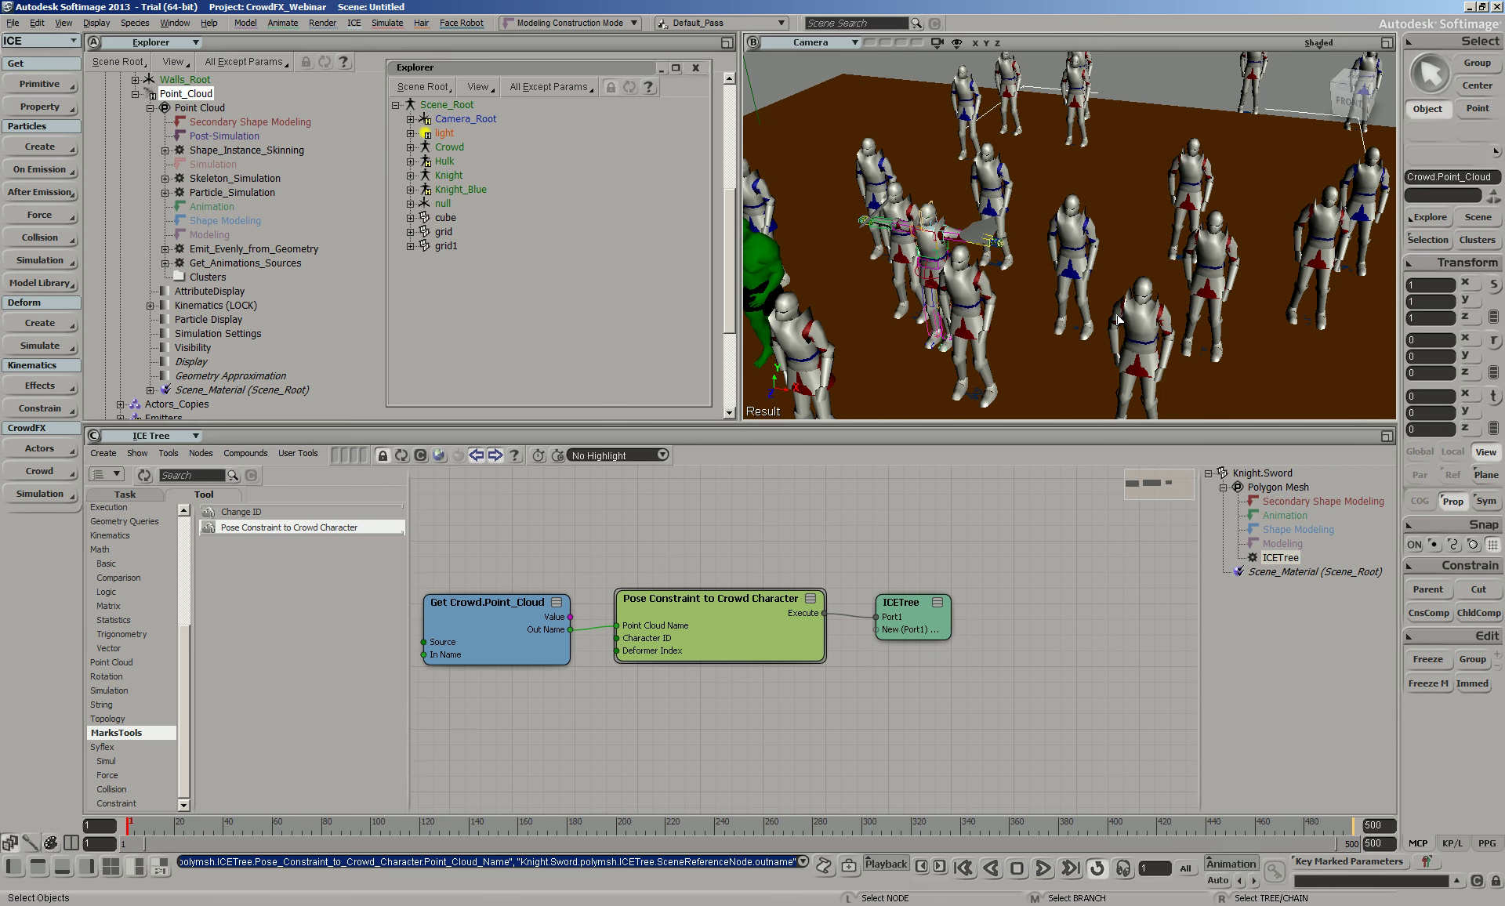
key(z)
scroll(1081, 259, up, 8)
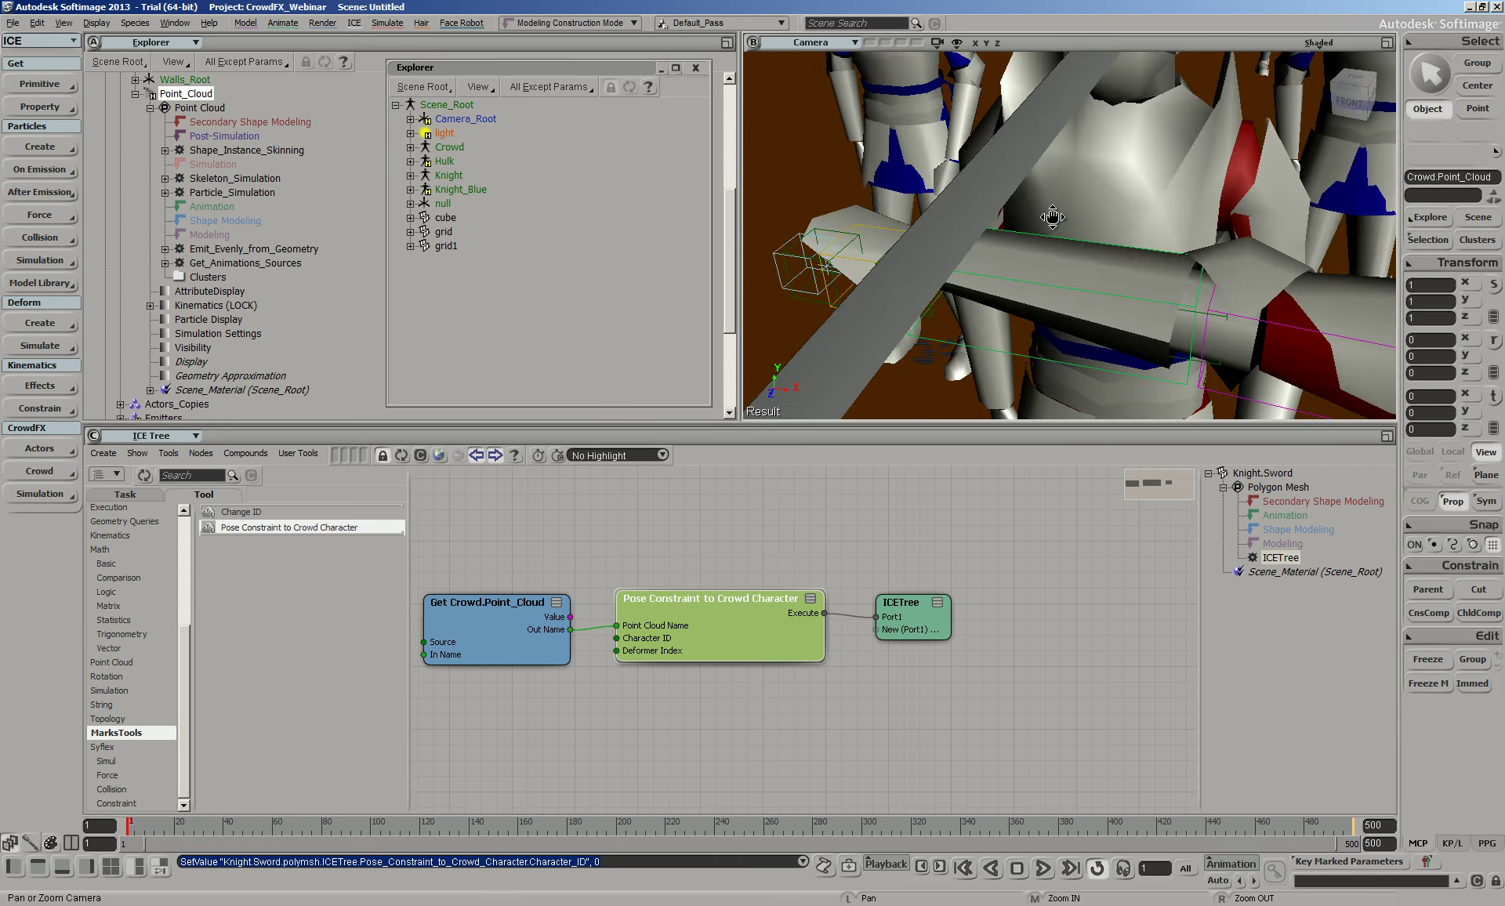
scroll(1052, 217, down, 6)
click(1059, 187)
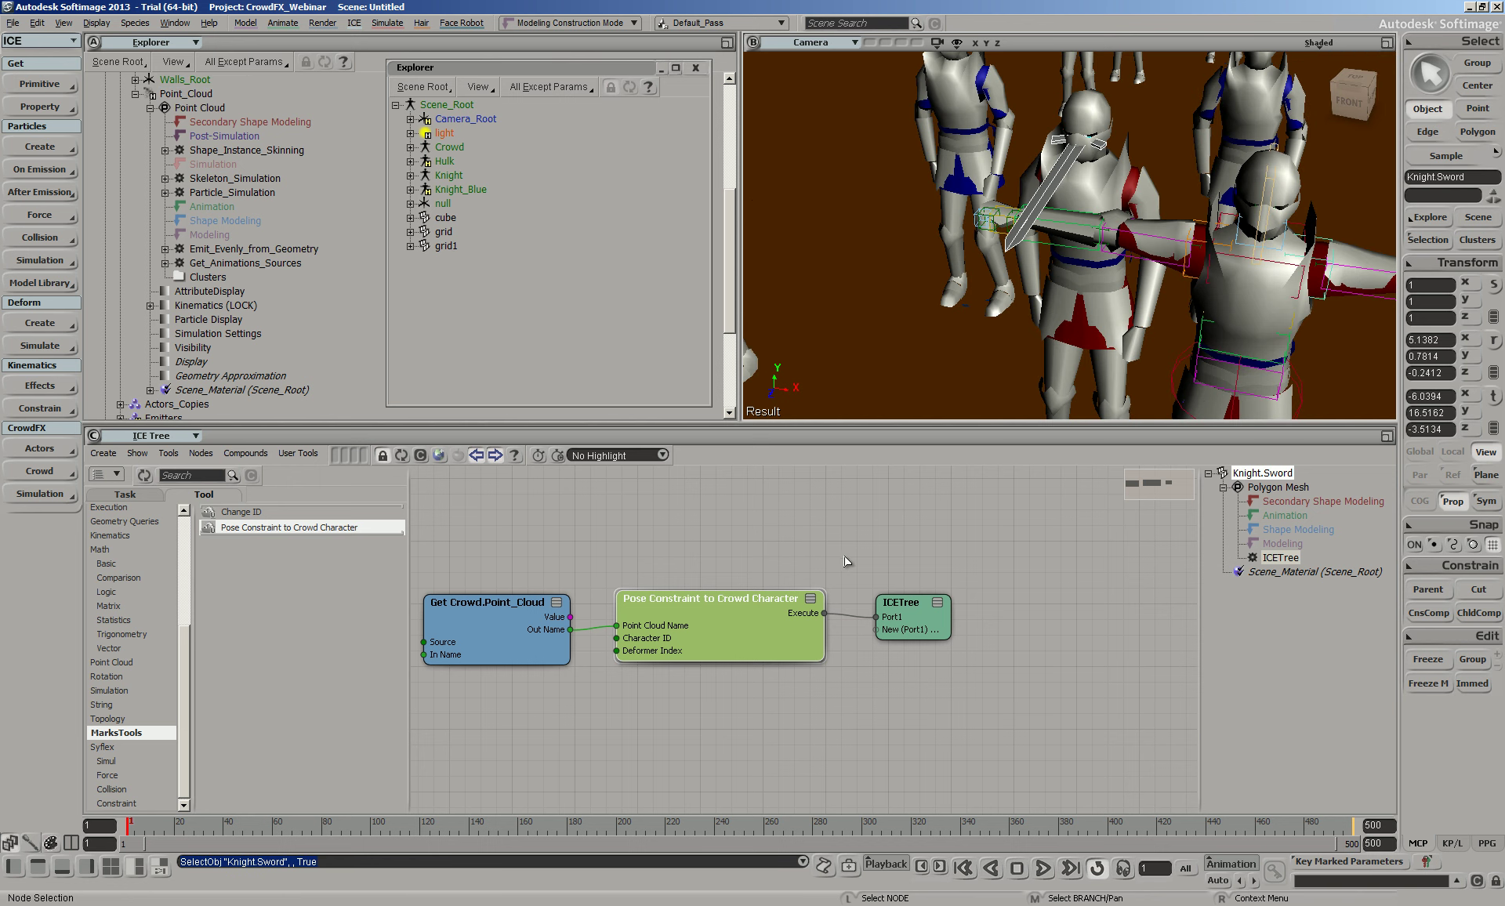
Try several Deformer Index values, including 21, on the sword's pose constraint and leave it at 0
double_click(715, 643)
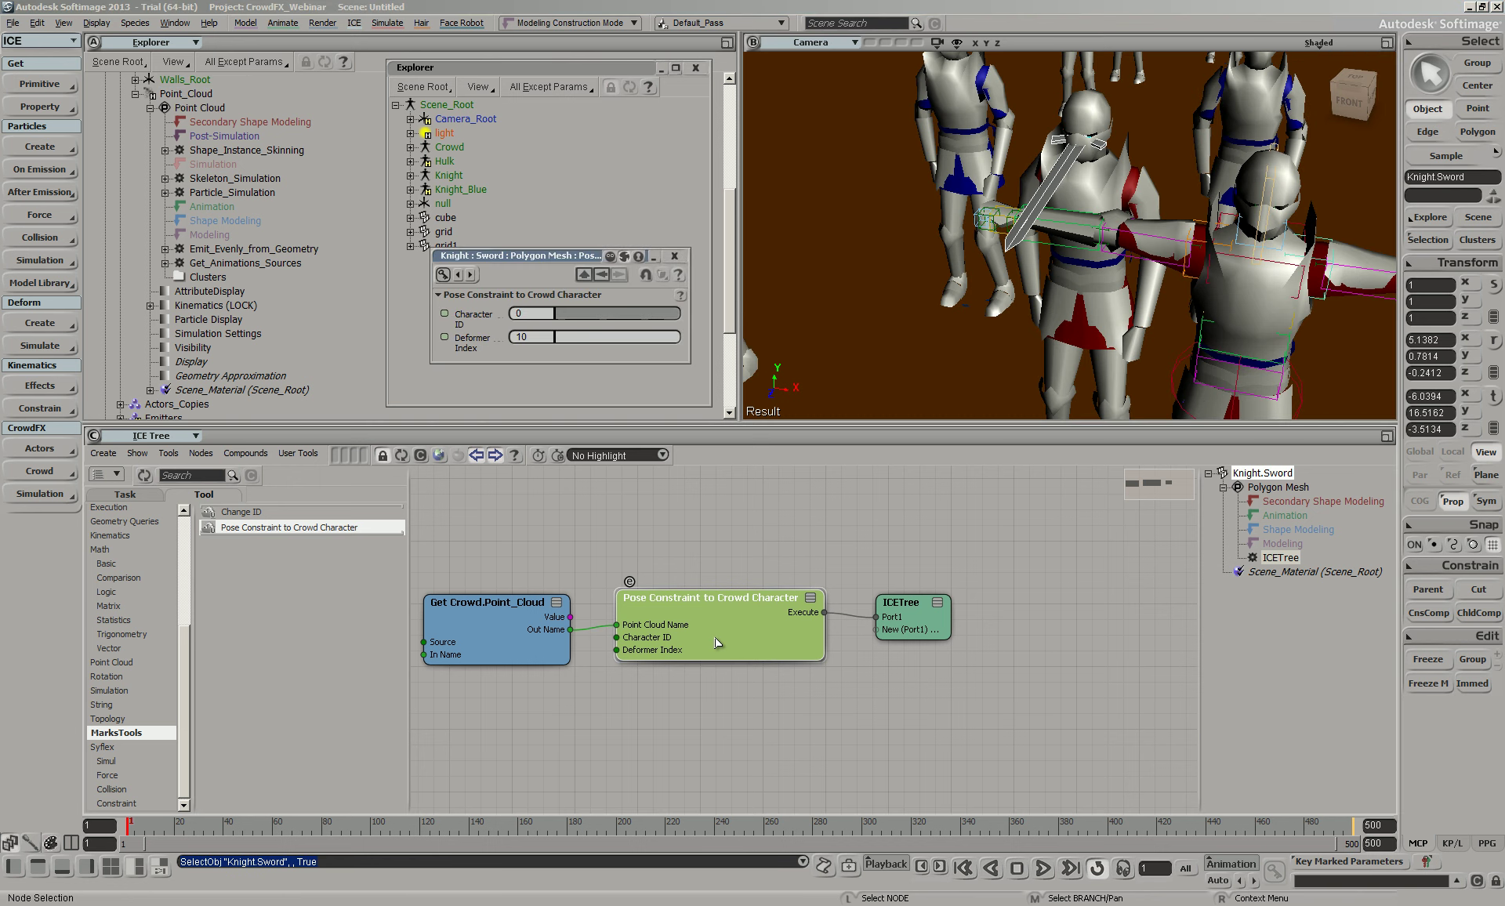
click(654, 336)
drag(655, 333, 549, 391)
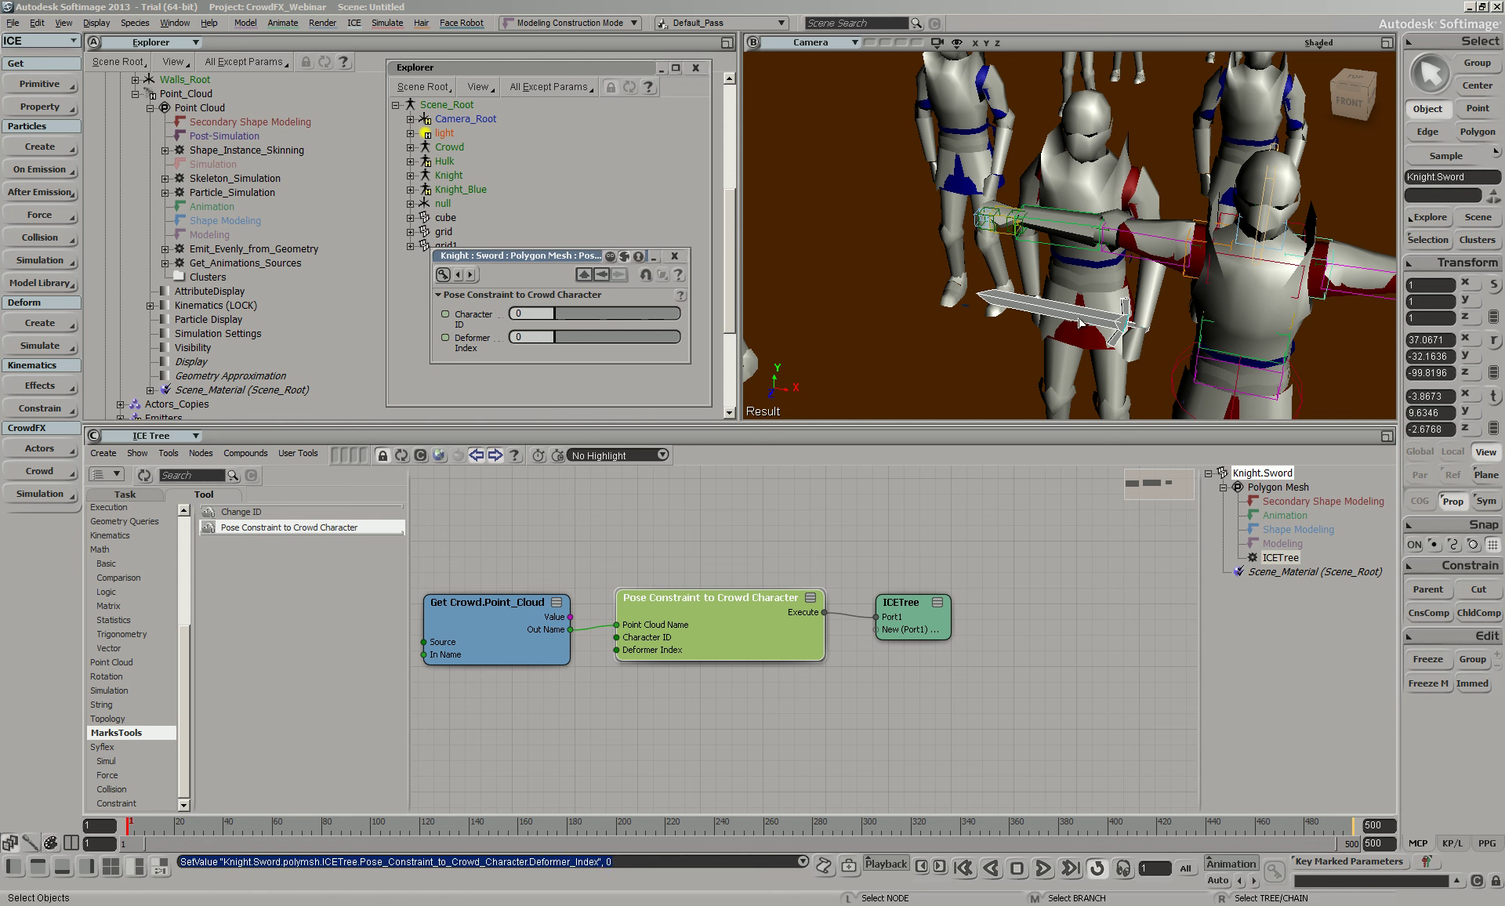
drag(587, 337, 532, 339)
click(533, 336)
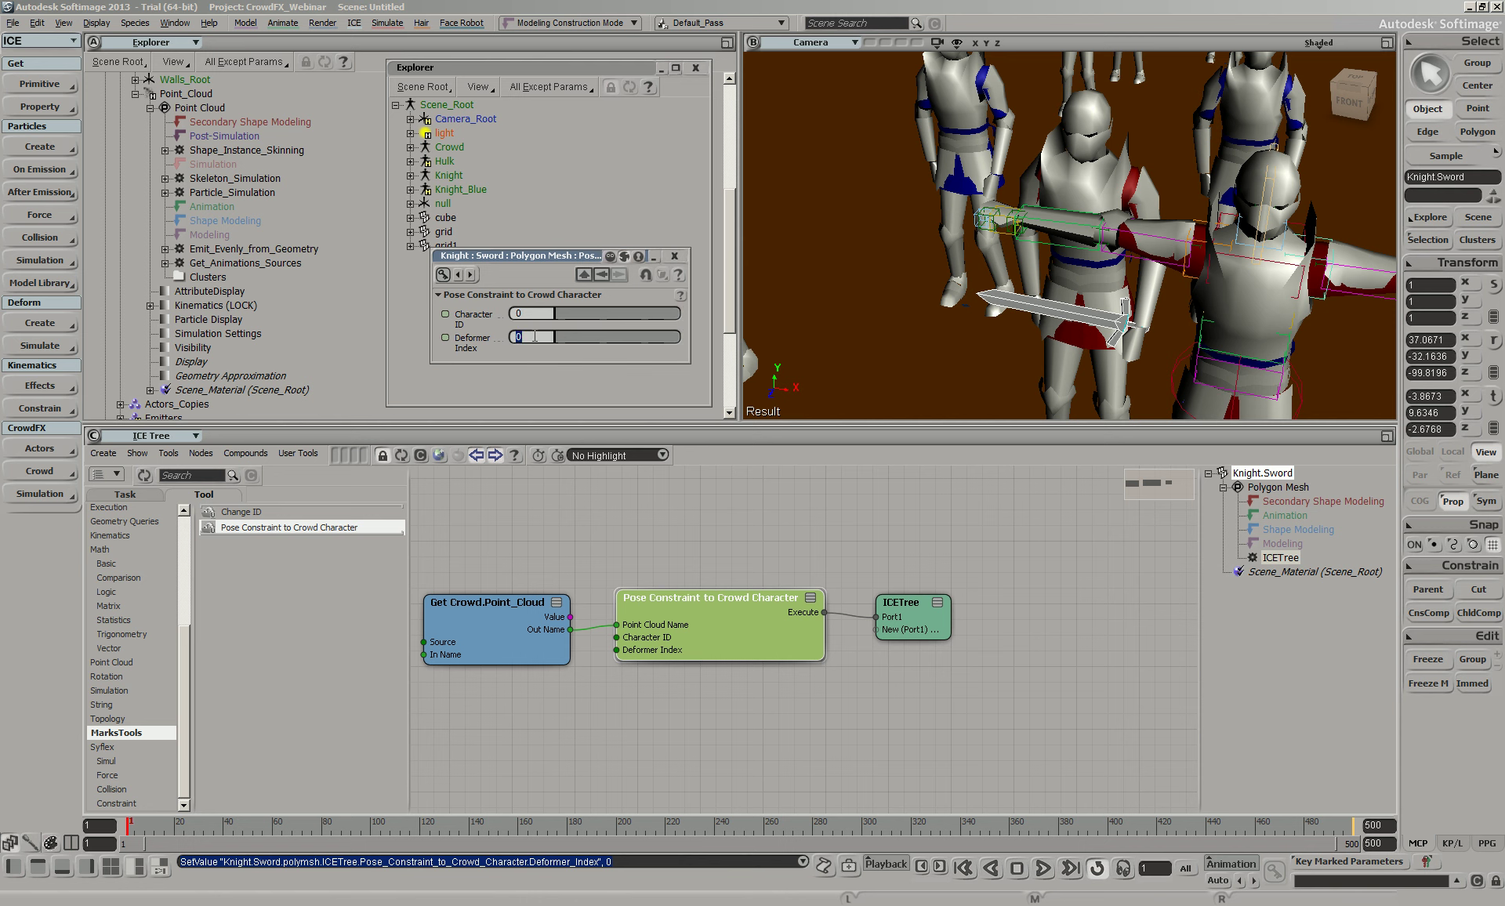
key(Return)
drag(623, 338, 588, 350)
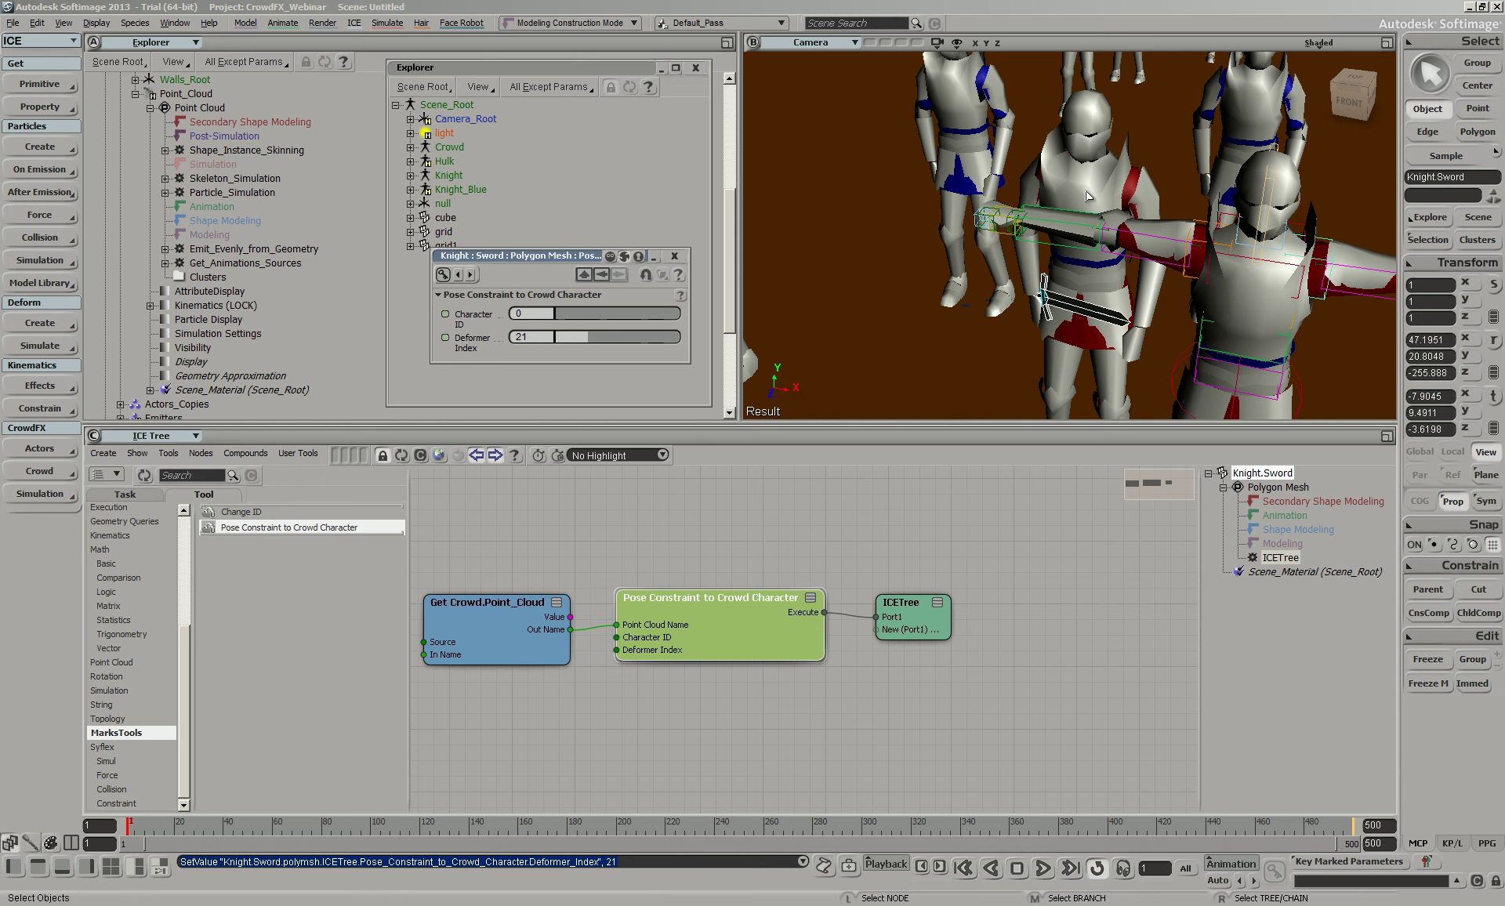
drag(558, 335, 544, 336)
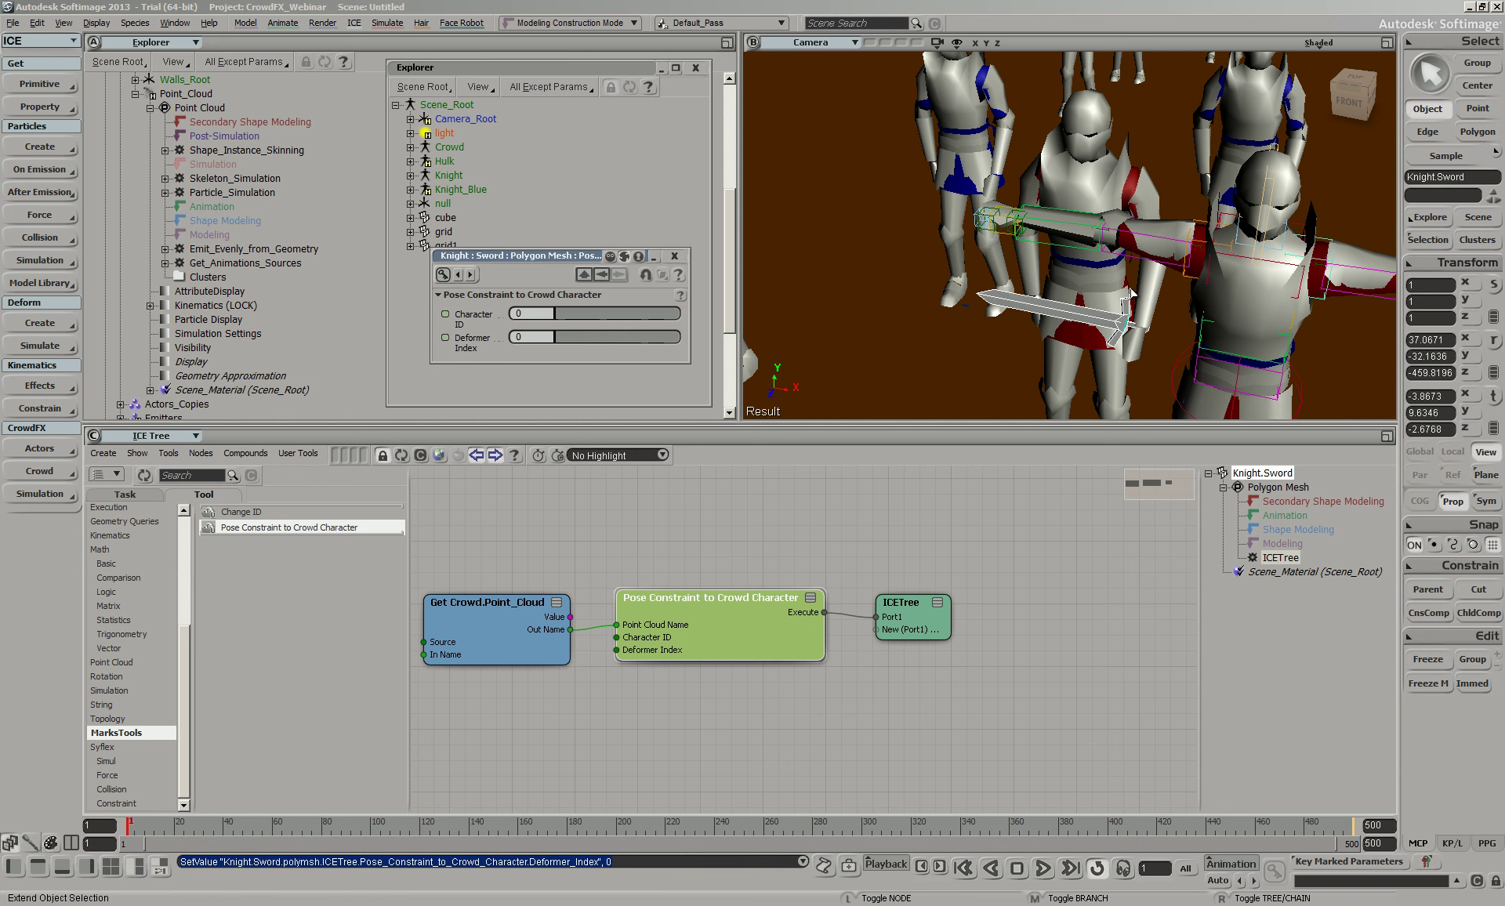
Duplicate the sword and set the copy's pose constraint Character ID to 1
key(ctrl+d)
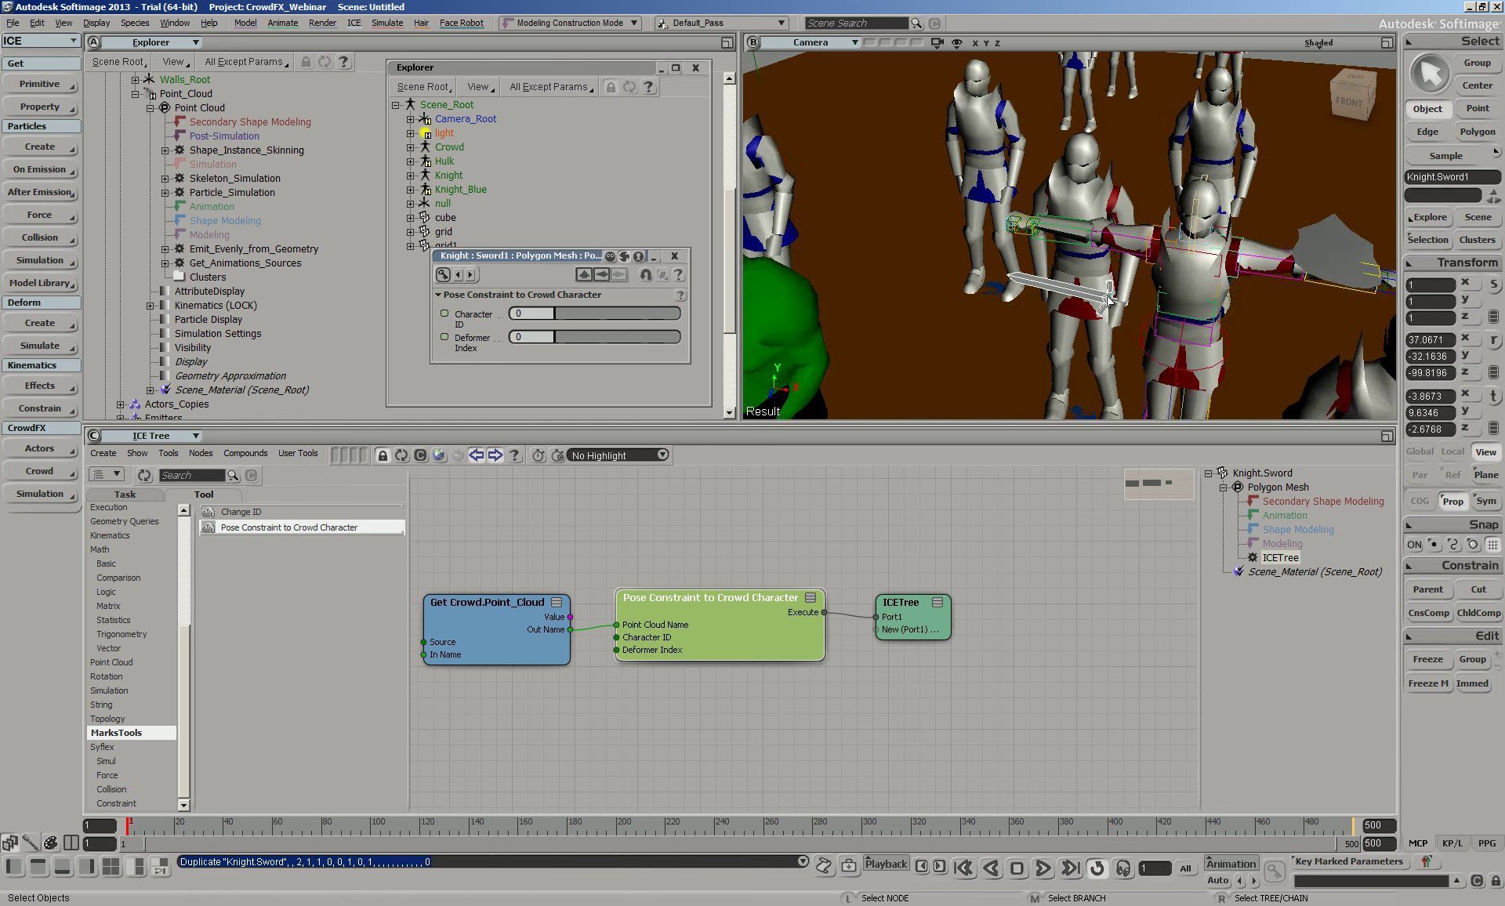
click(566, 312)
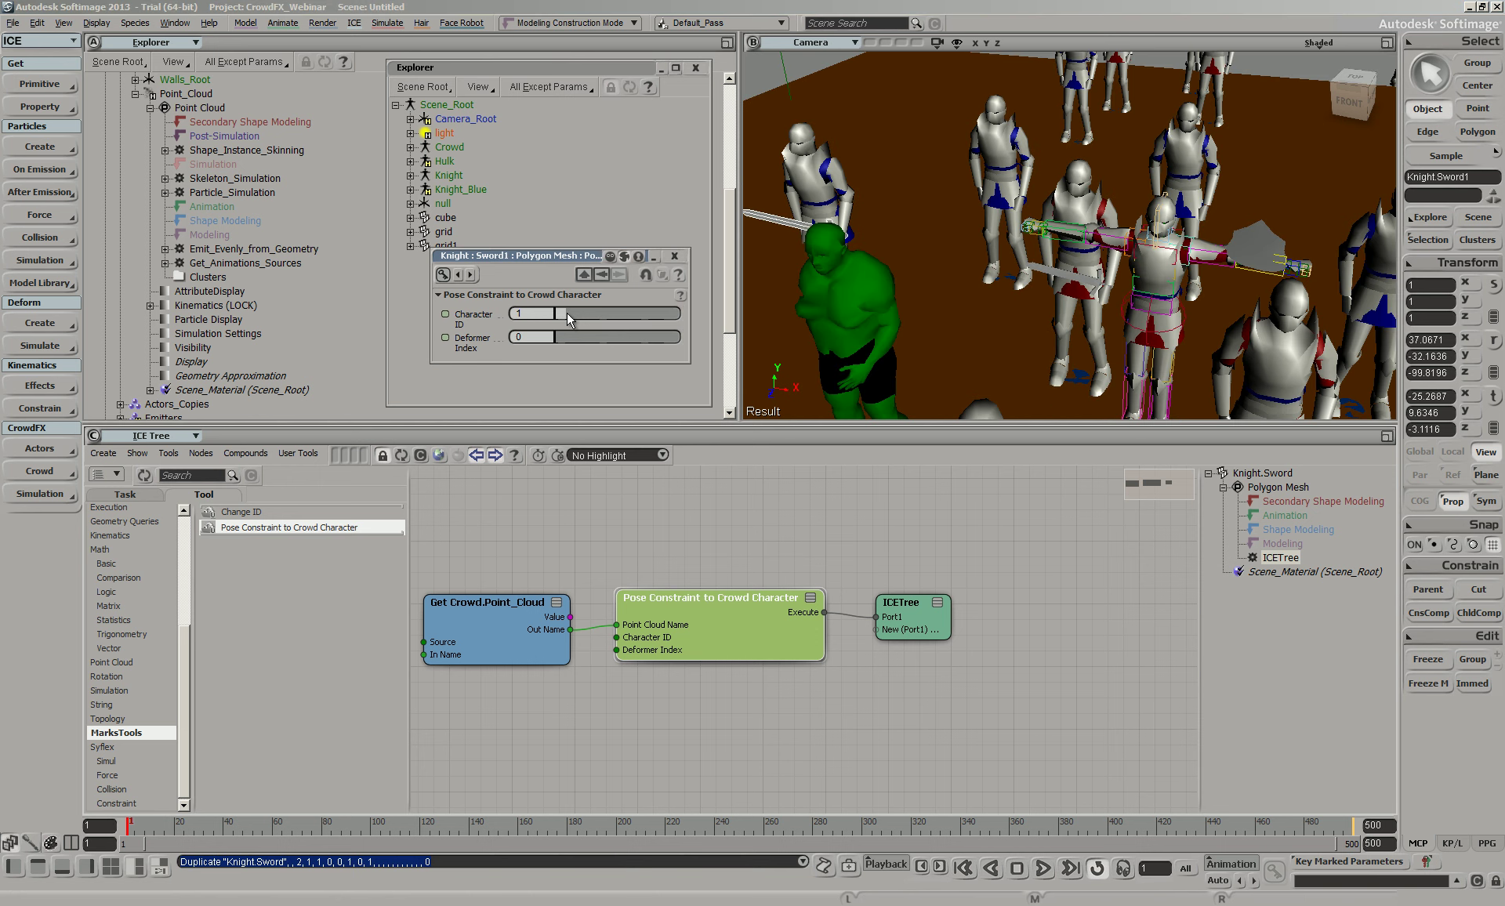
mouse_move(1042, 248)
middle_down()
mouse_move(1019, 252)
mouse_move(1053, 258)
middle_up()
Set the duplicated sword's Deformer Index to 23 so that it sits on the second knight's hand
drag(558, 336, 699, 377)
click(538, 337)
text(20)
key(Return)
drag(569, 332, 629, 342)
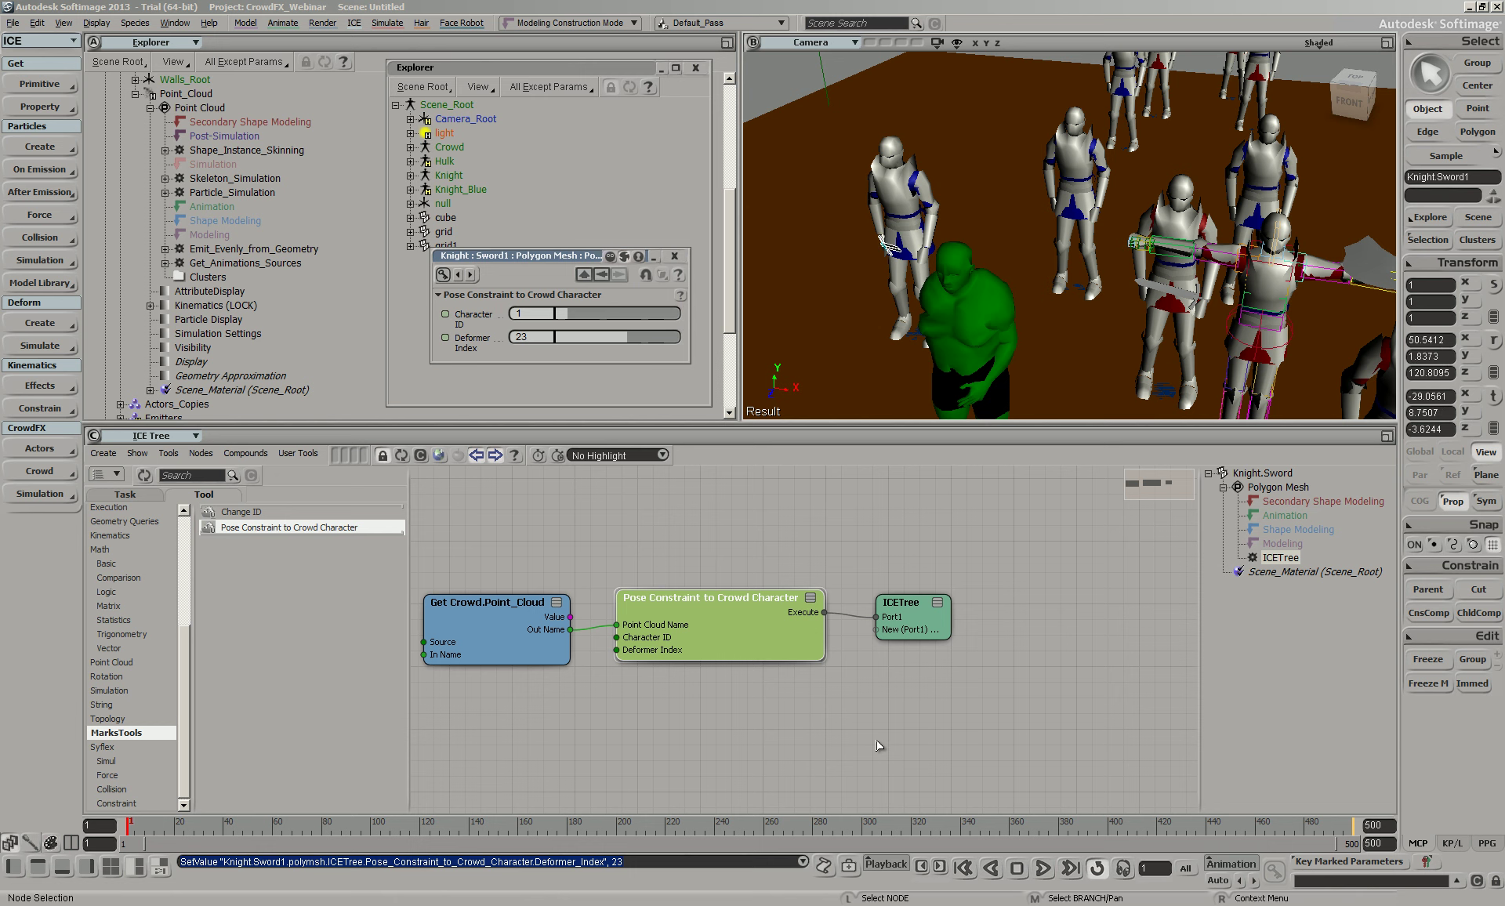
Play the simulation from the start to check the sword on the moving knight, and stop at frame 83
click(1122, 877)
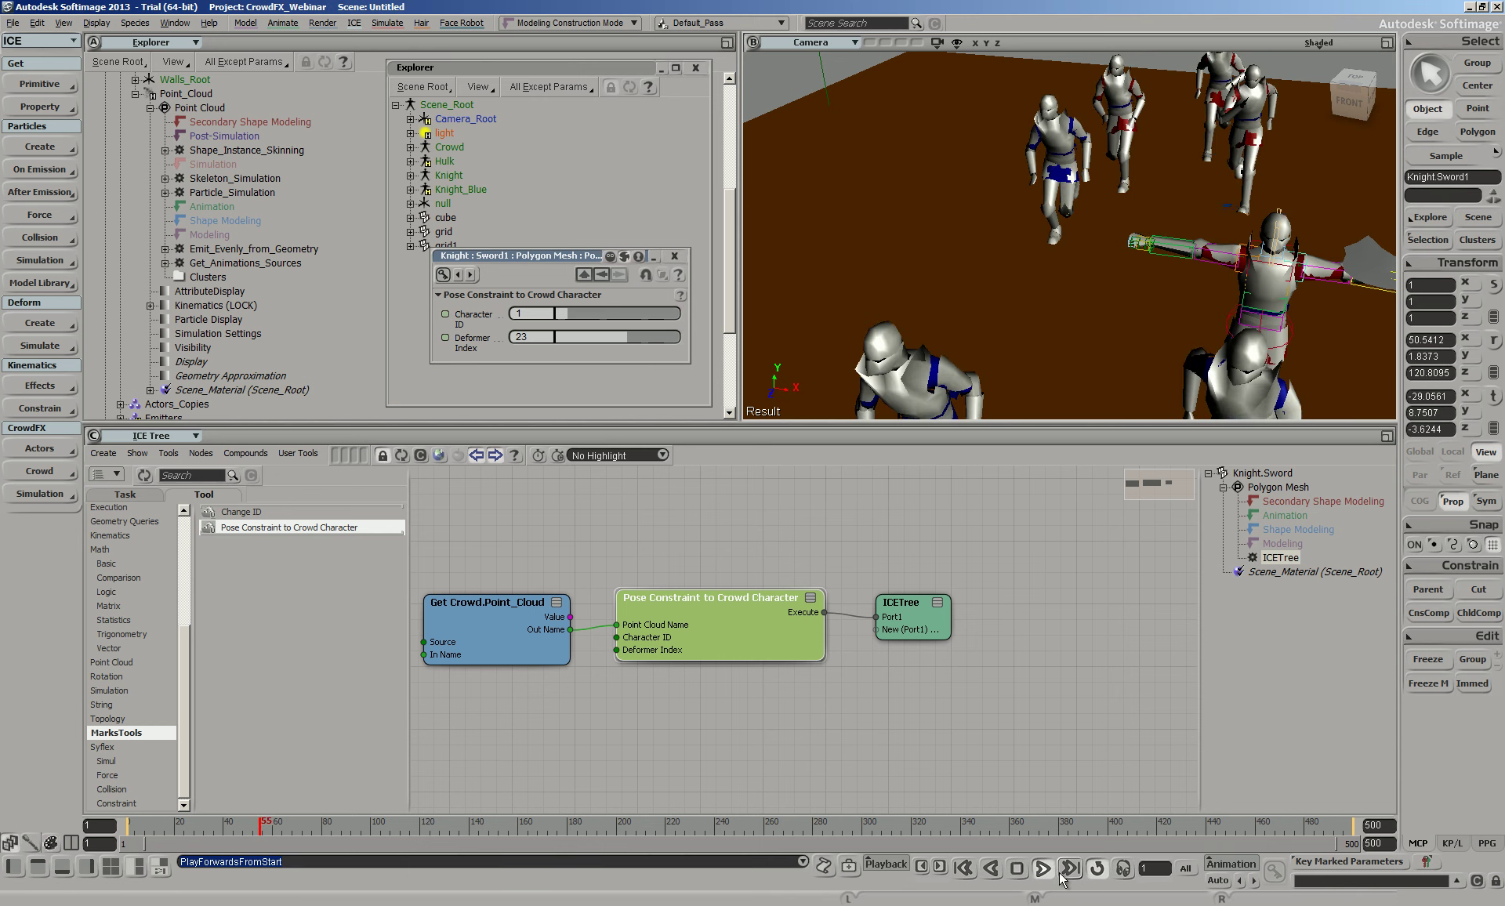
scroll(1126, 241, down, 10)
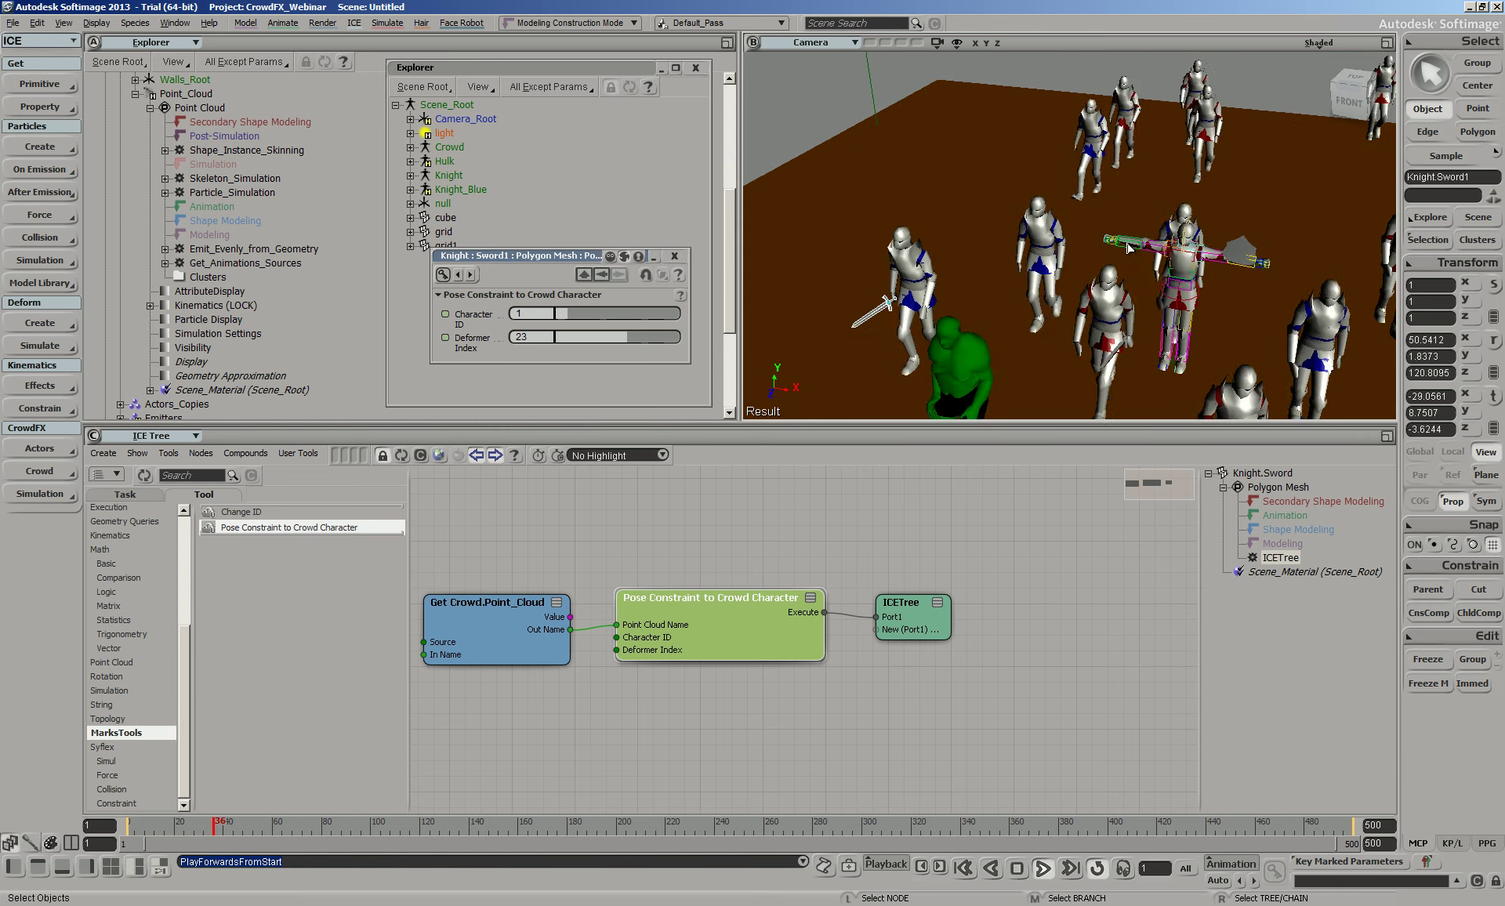
click(1047, 870)
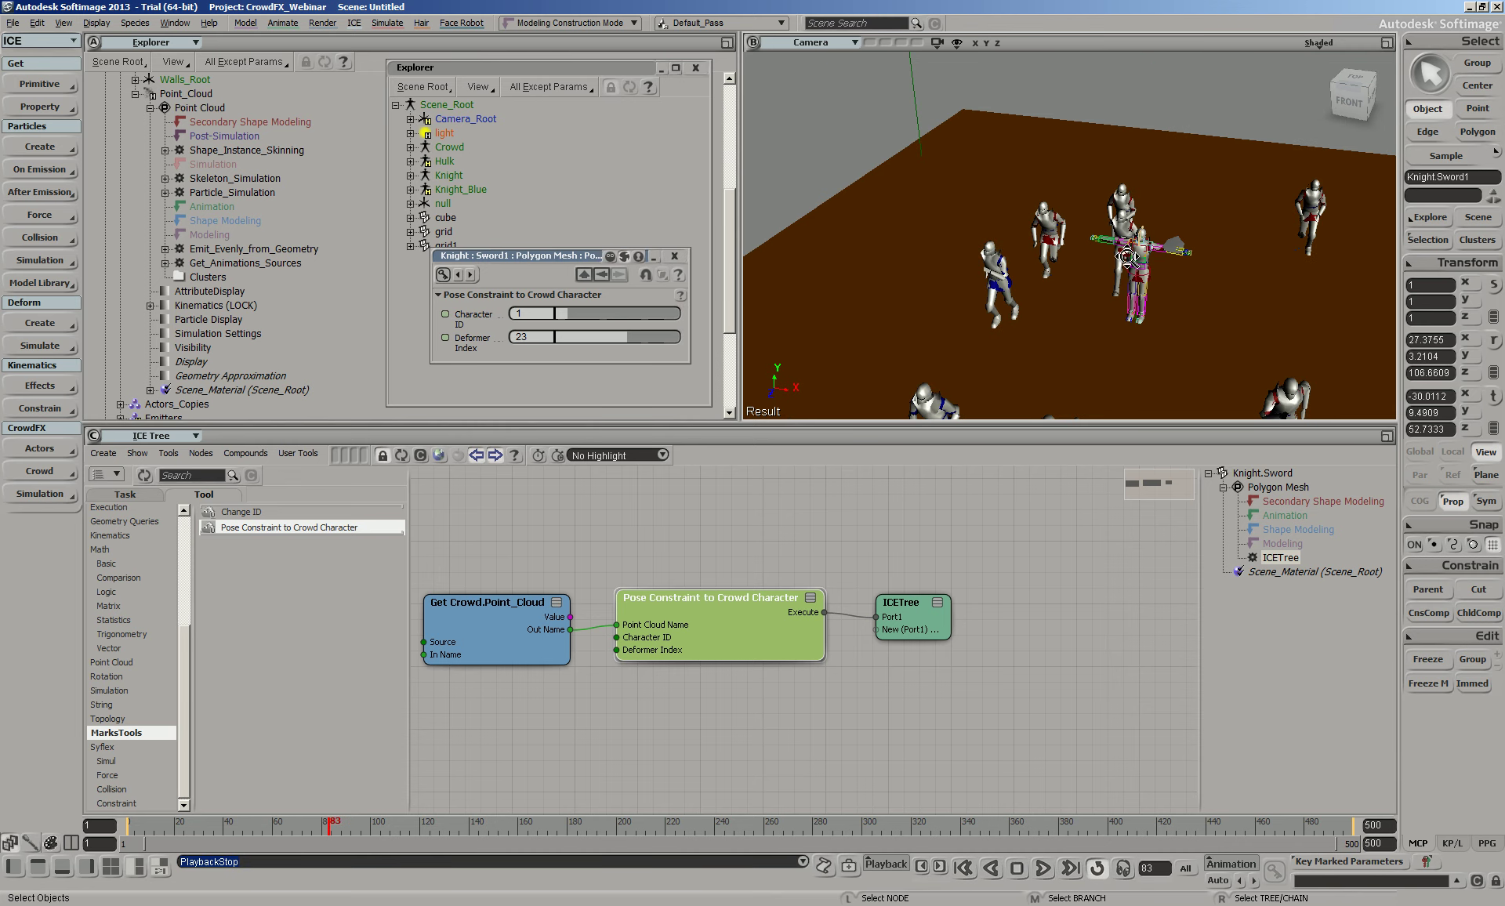
scroll(1200, 269, up, 5)
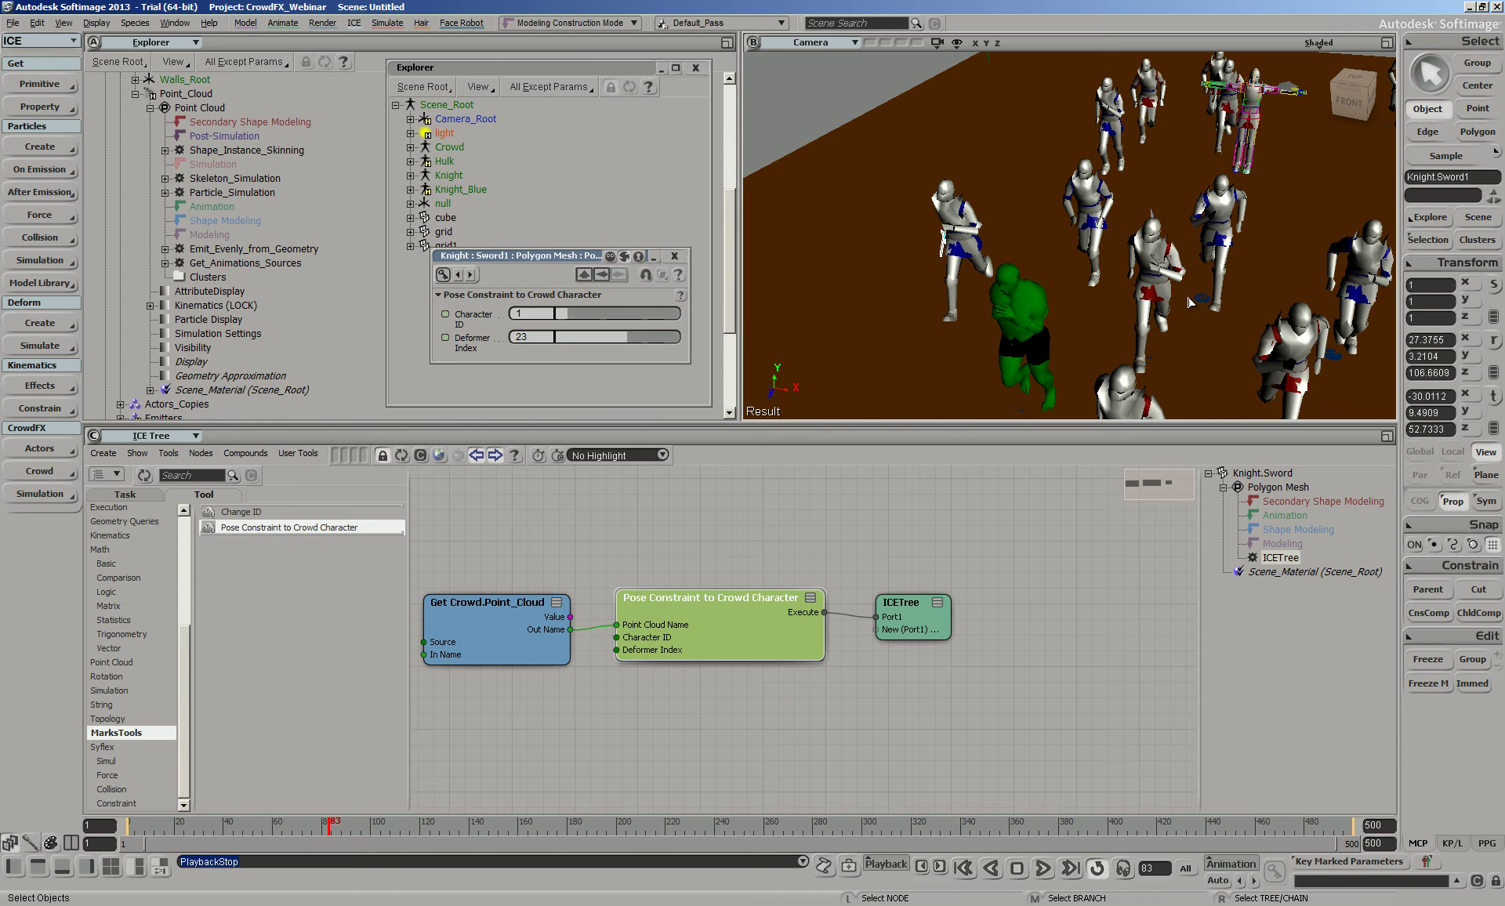
Select the duplicated sword on the running knight and replay the simulation to check how it follows, stopping at frame 89
drag(1189, 301, 1199, 296)
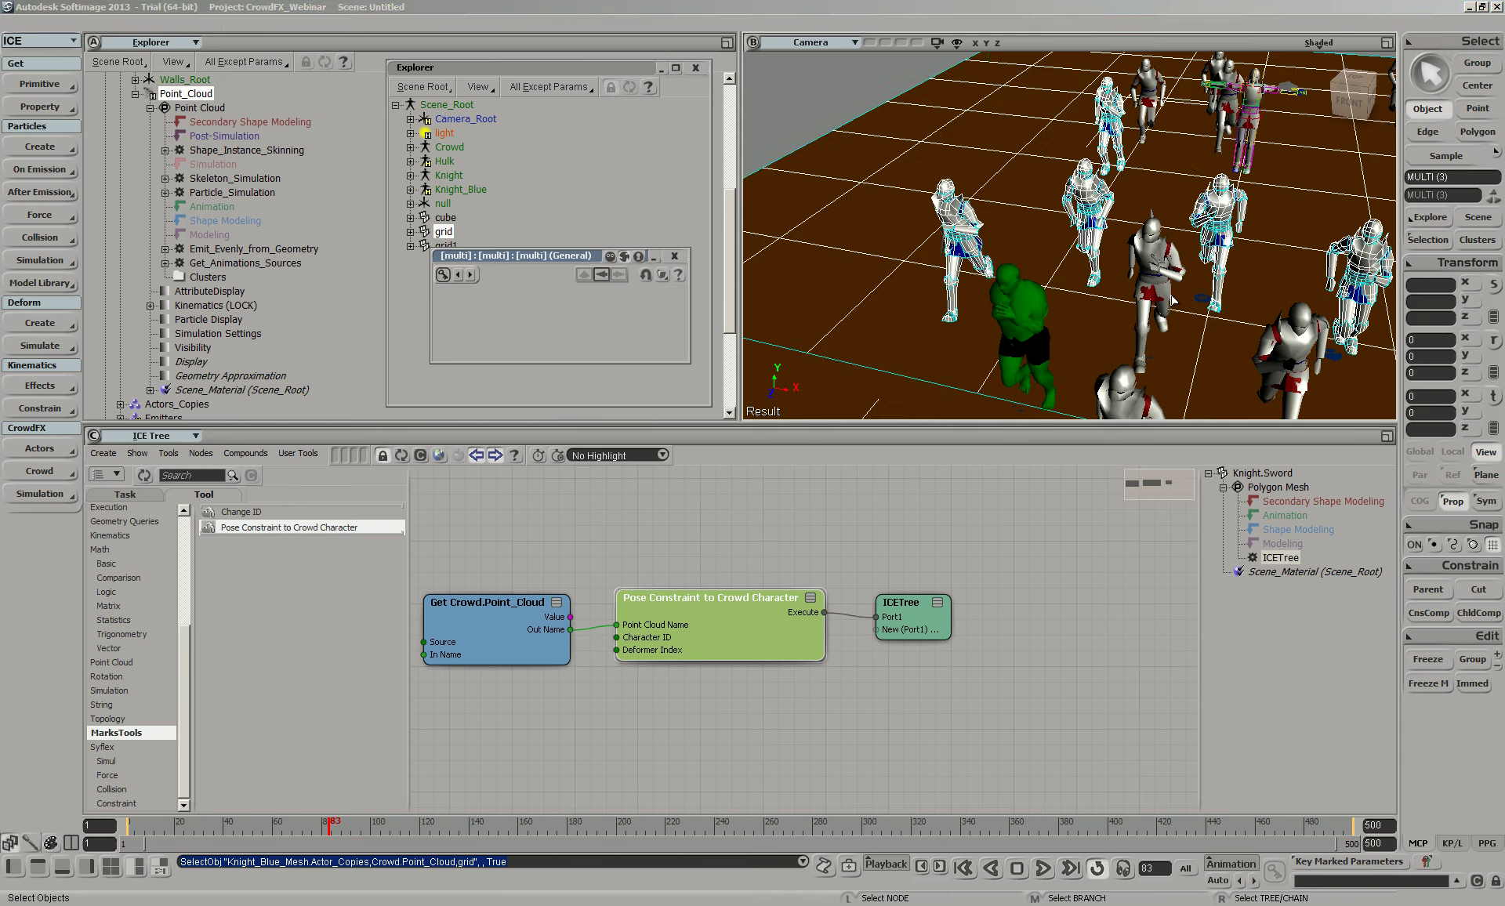
scroll(1193, 292, up, 5)
click(1212, 266)
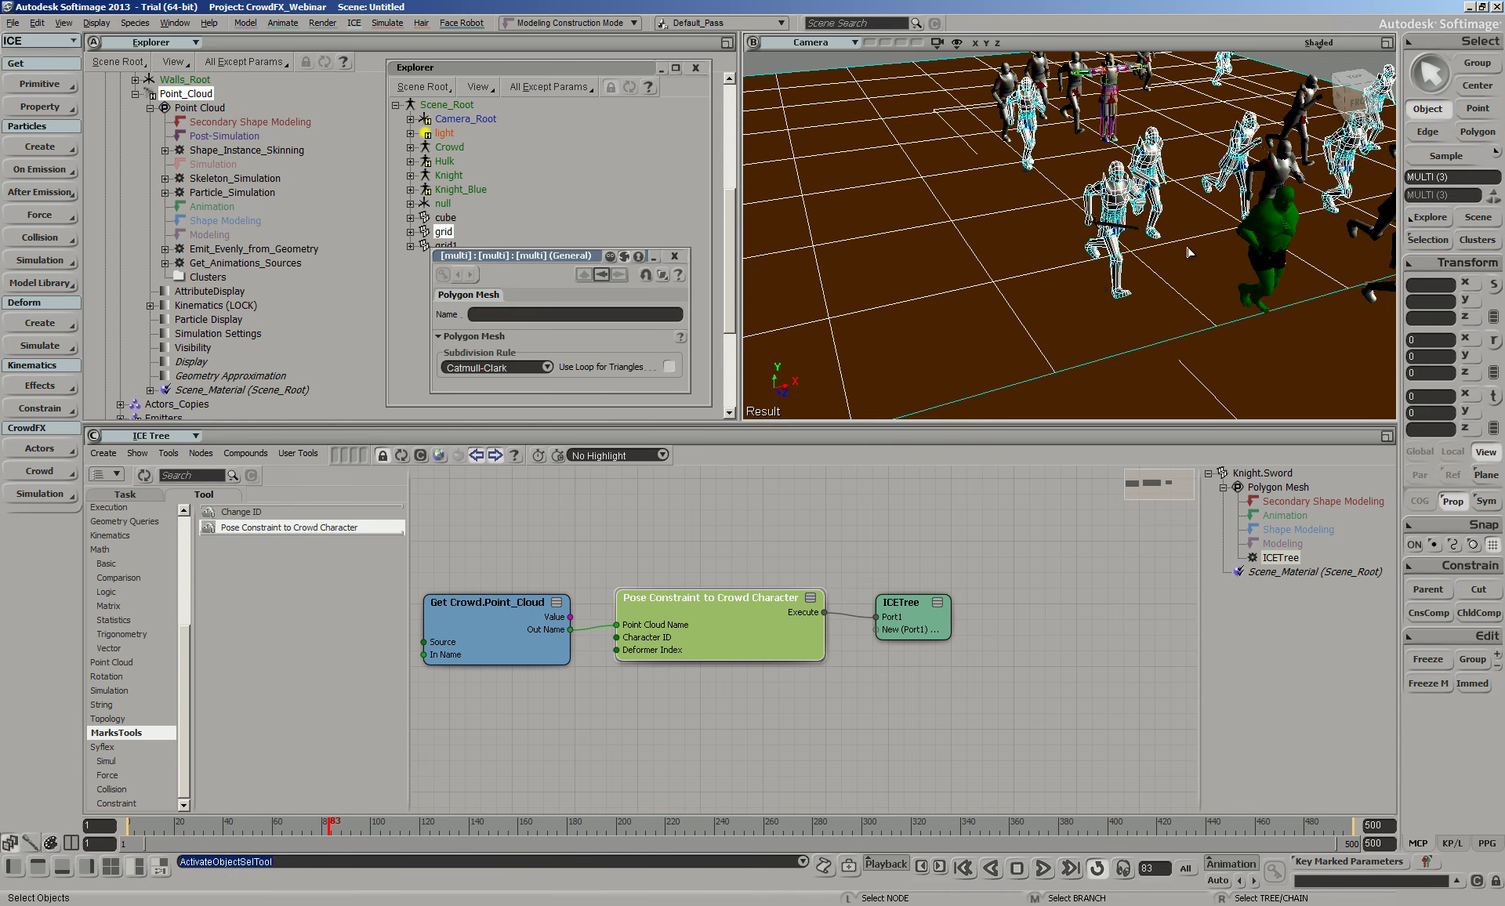
scroll(1131, 240, up, 8)
scroll(1131, 240, down, 5)
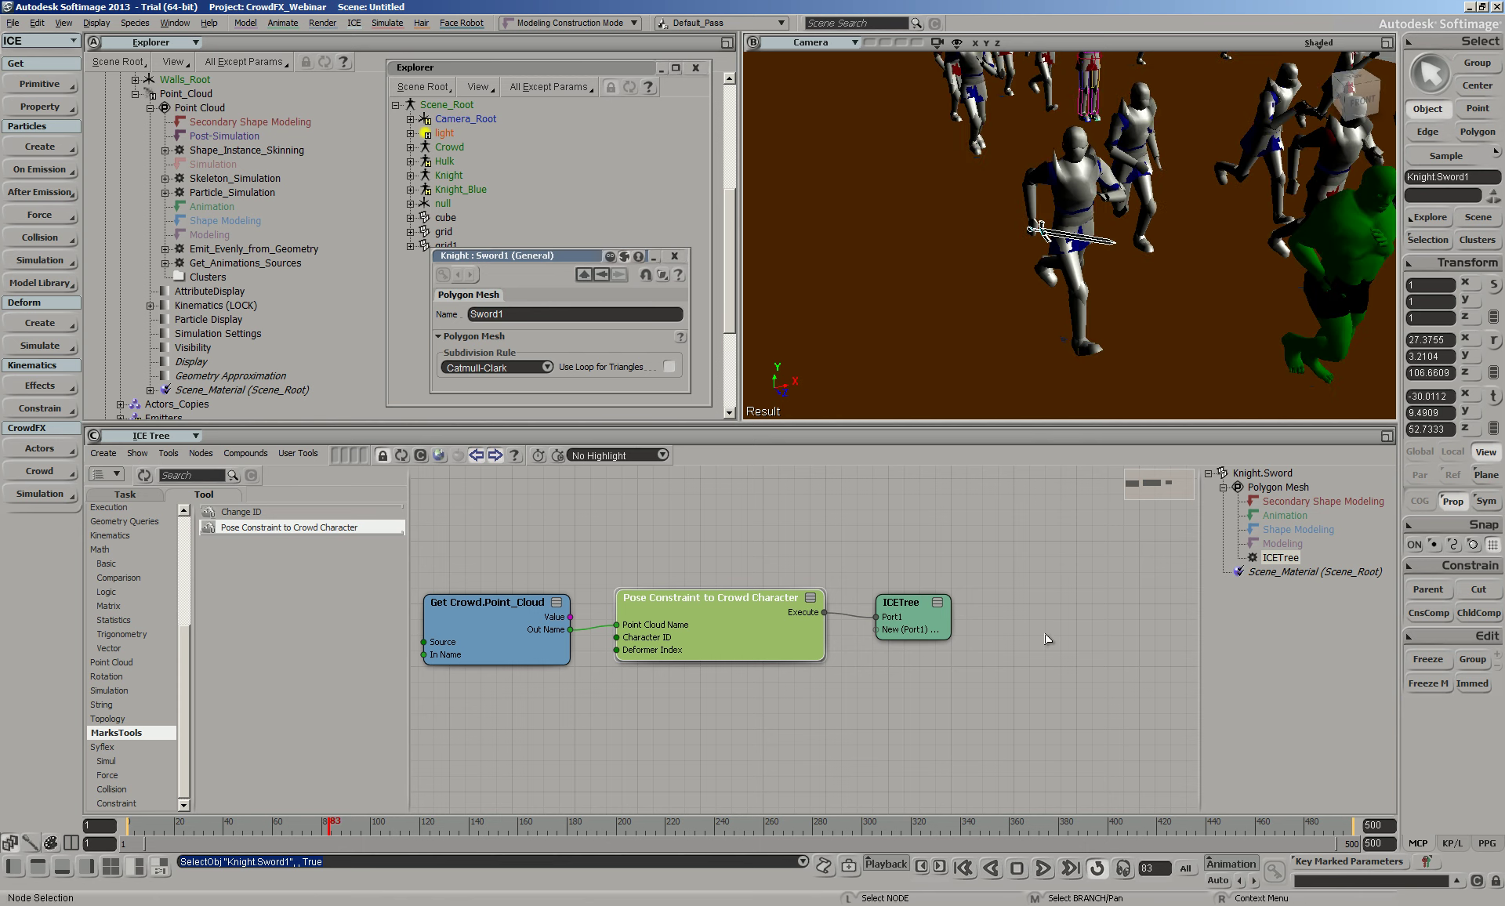
click(1043, 869)
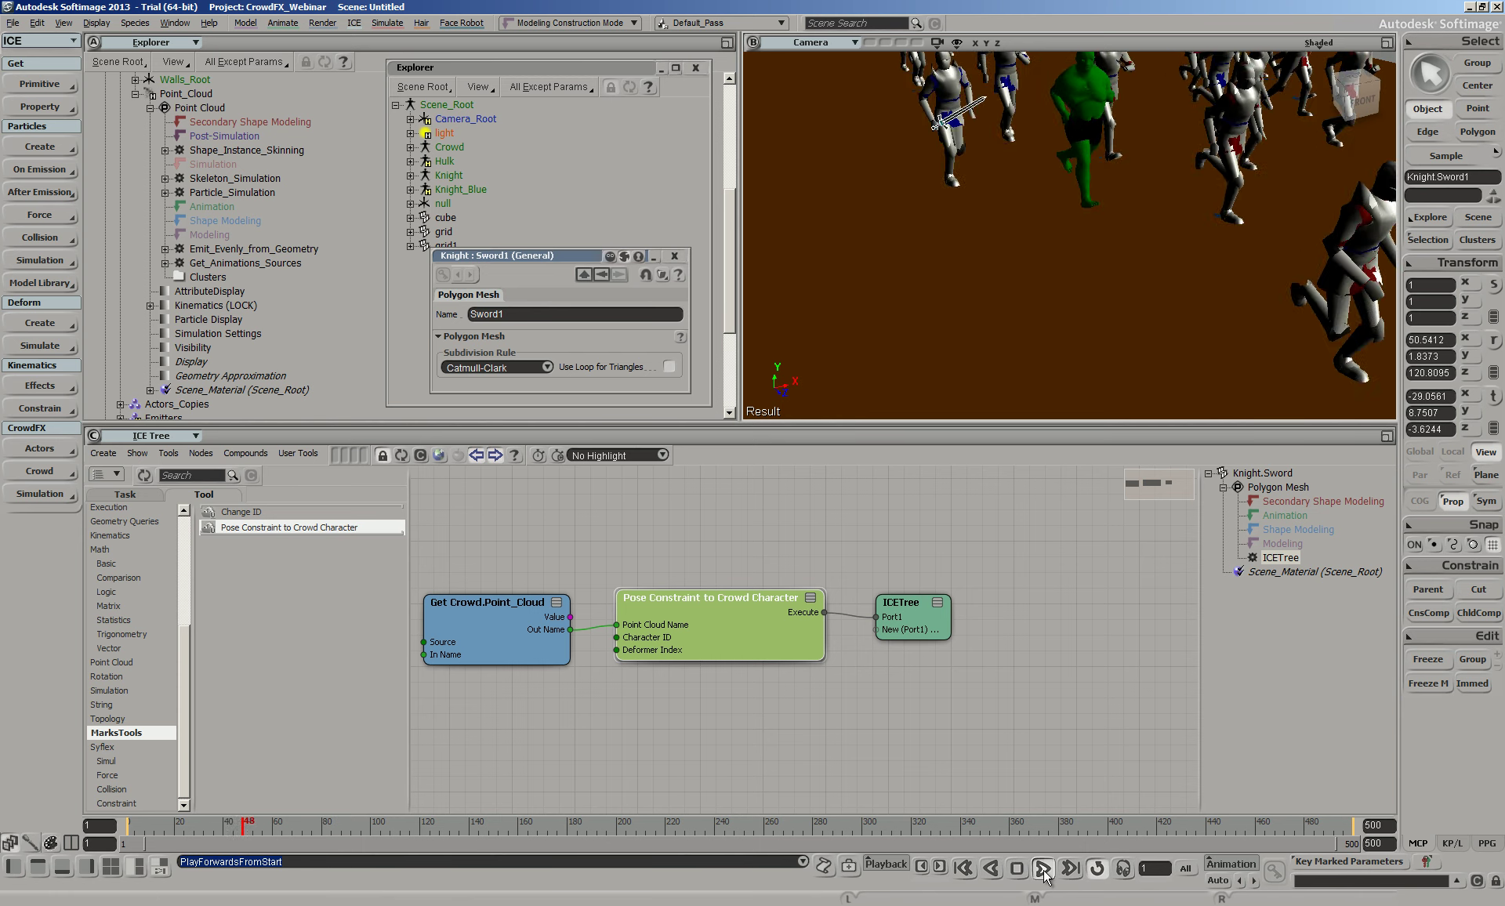
click(1042, 868)
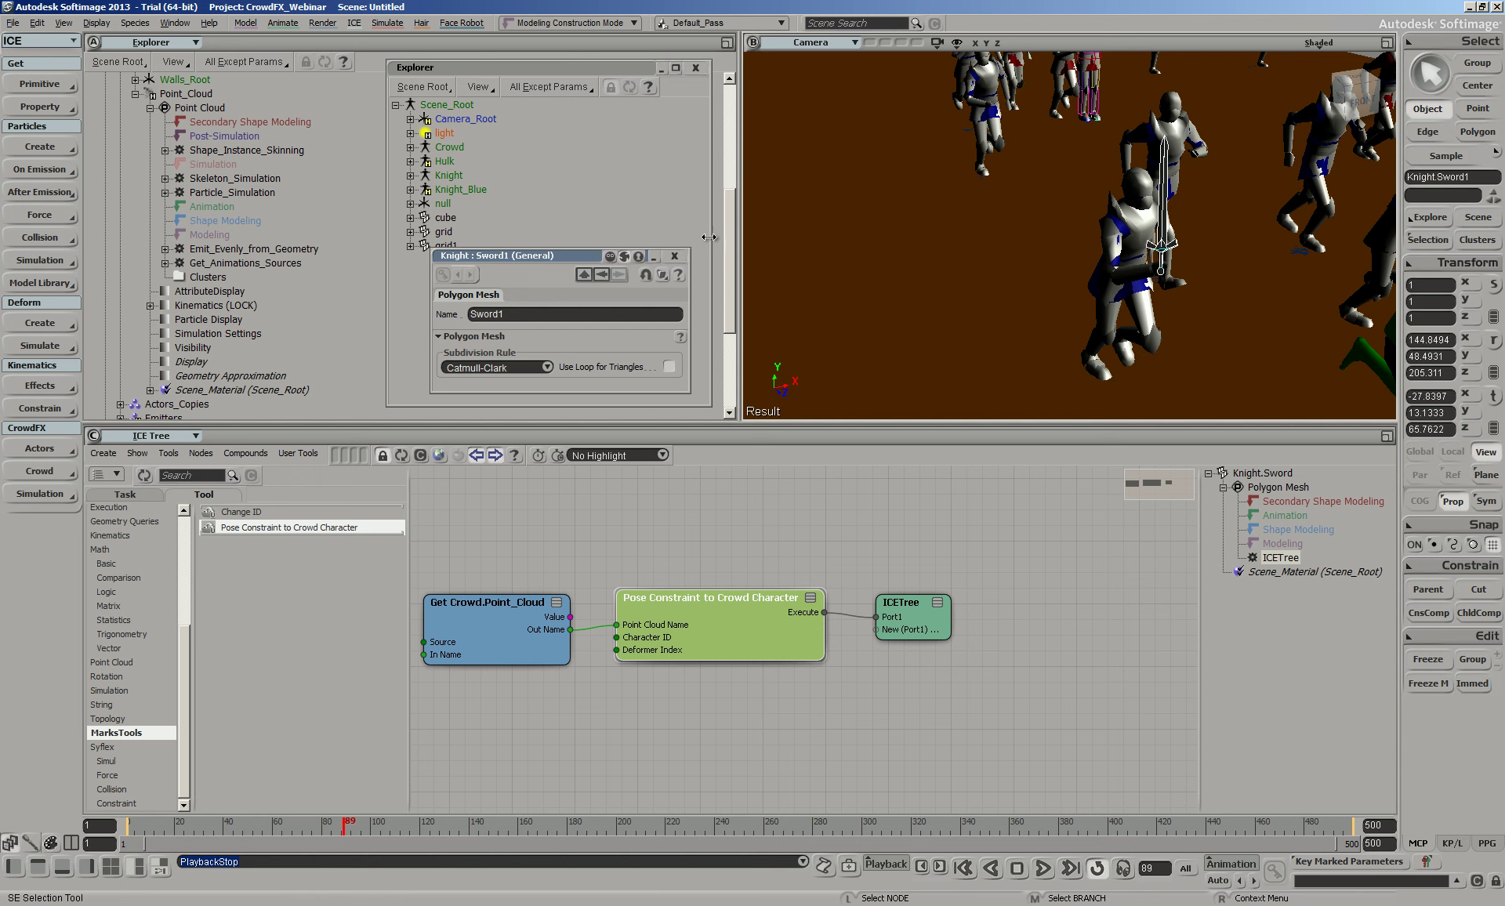
Close the Sword1 property page and look over the whole crowd on the terrain
click(674, 256)
key(o)
scroll(1217, 266, down, 10)
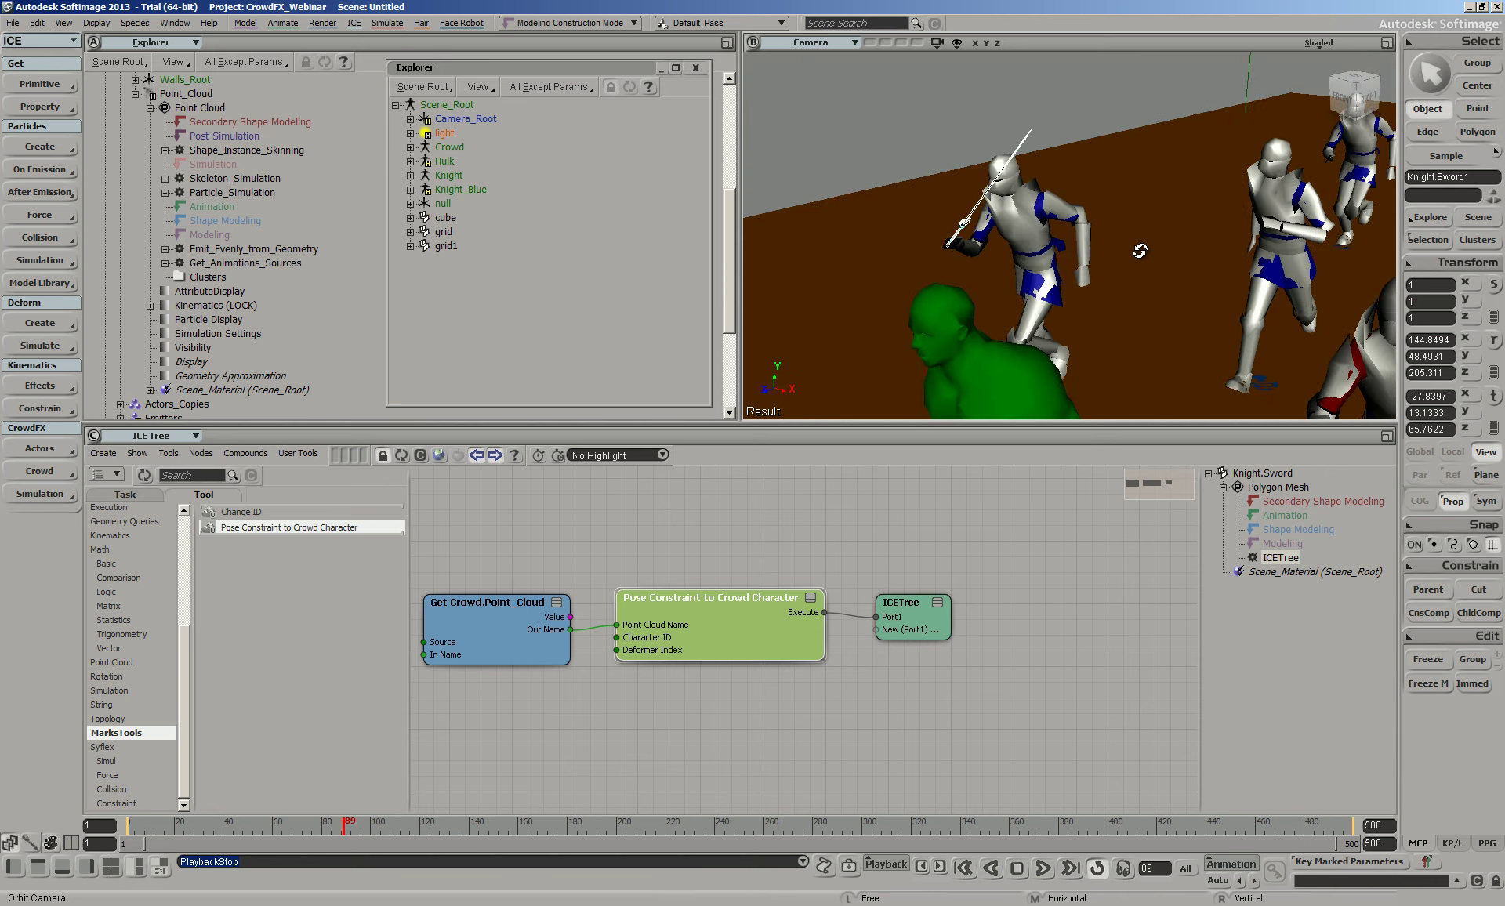
scroll(1165, 264, down, 10)
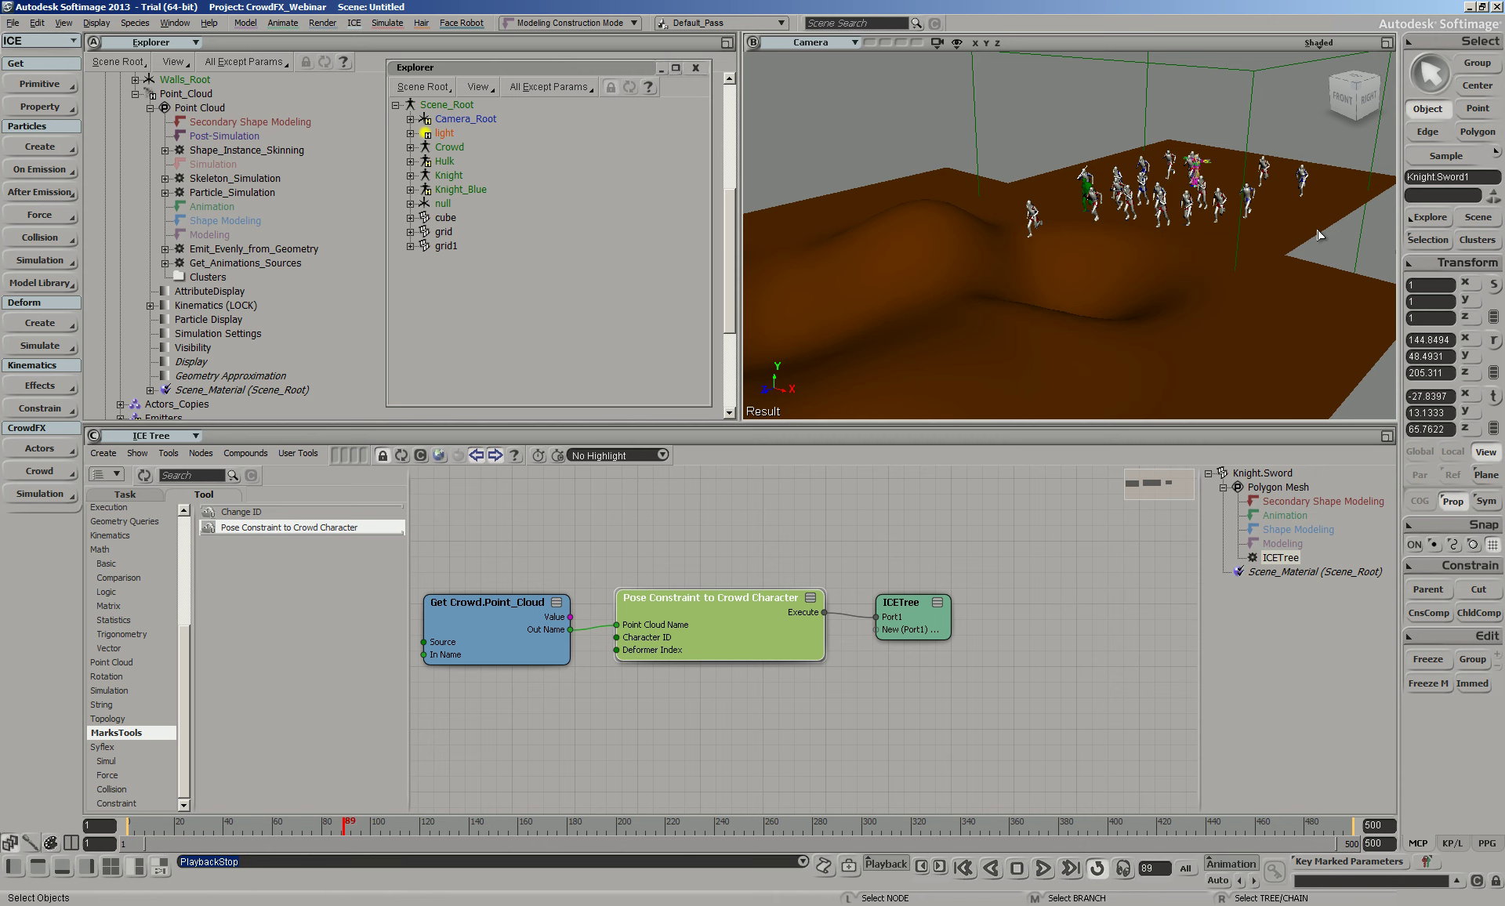
scroll(1163, 165, up, 5)
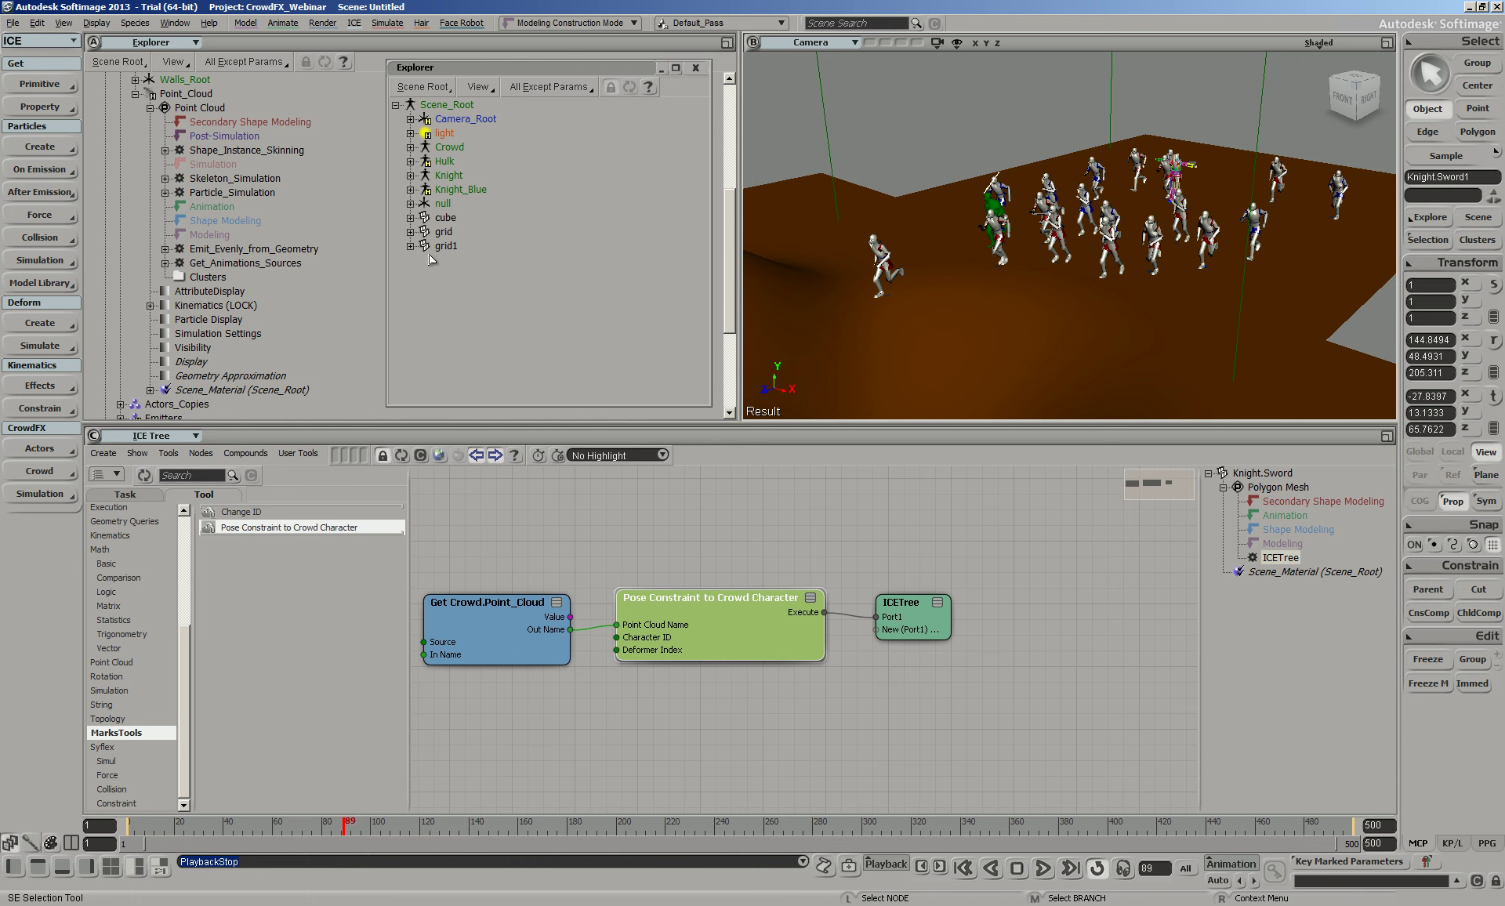
Set the Number of Actors of the crowd's Emit Evenly from Geometry to 200, return to the first frame and inspect the enlarged crowd
click(695, 67)
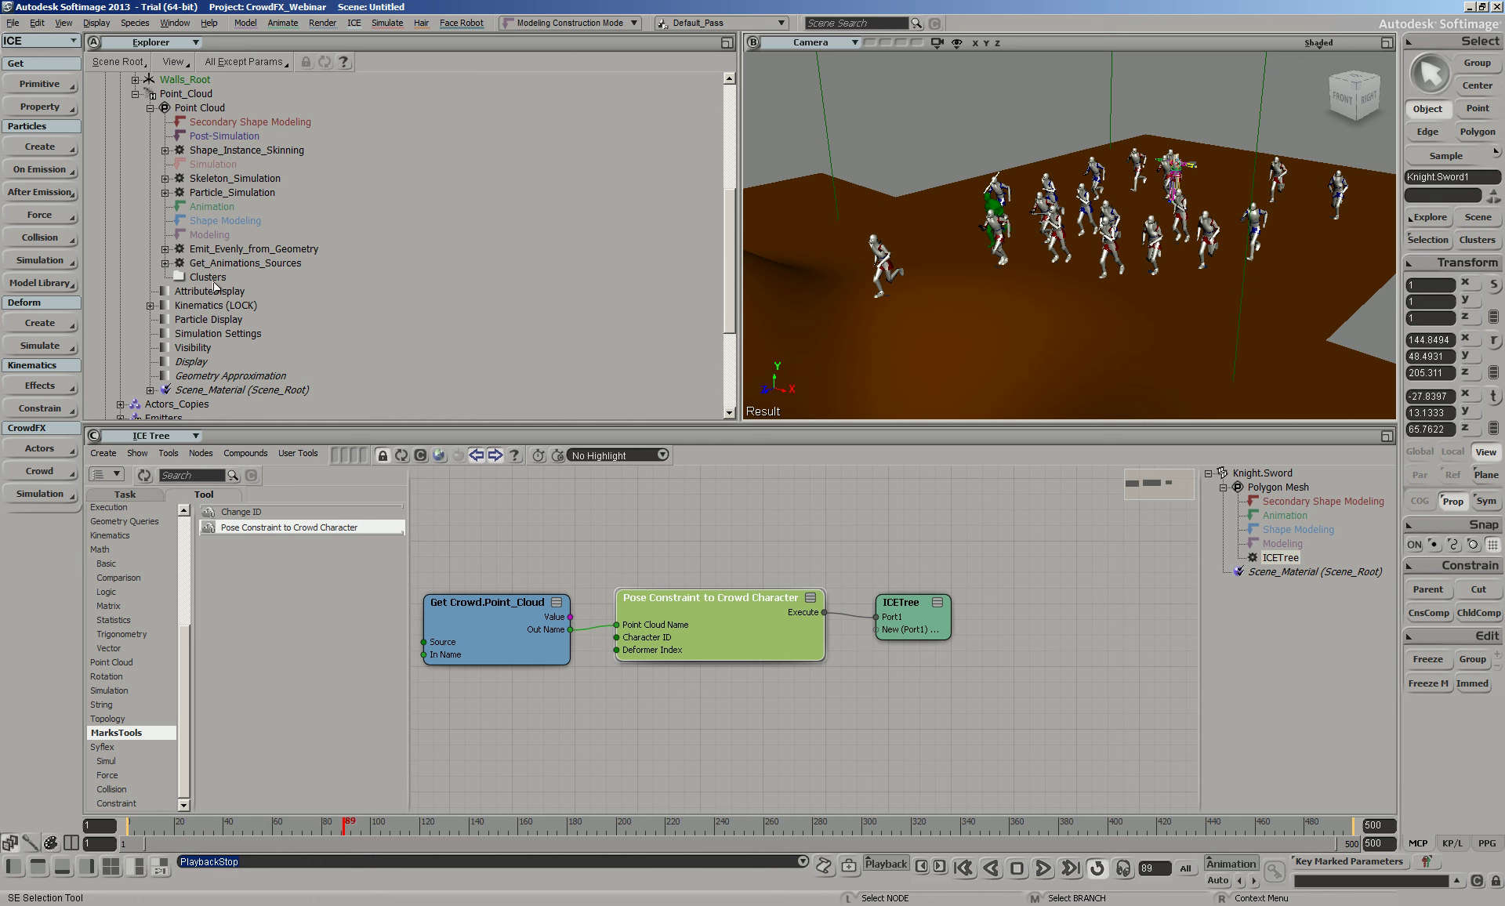
click(235, 249)
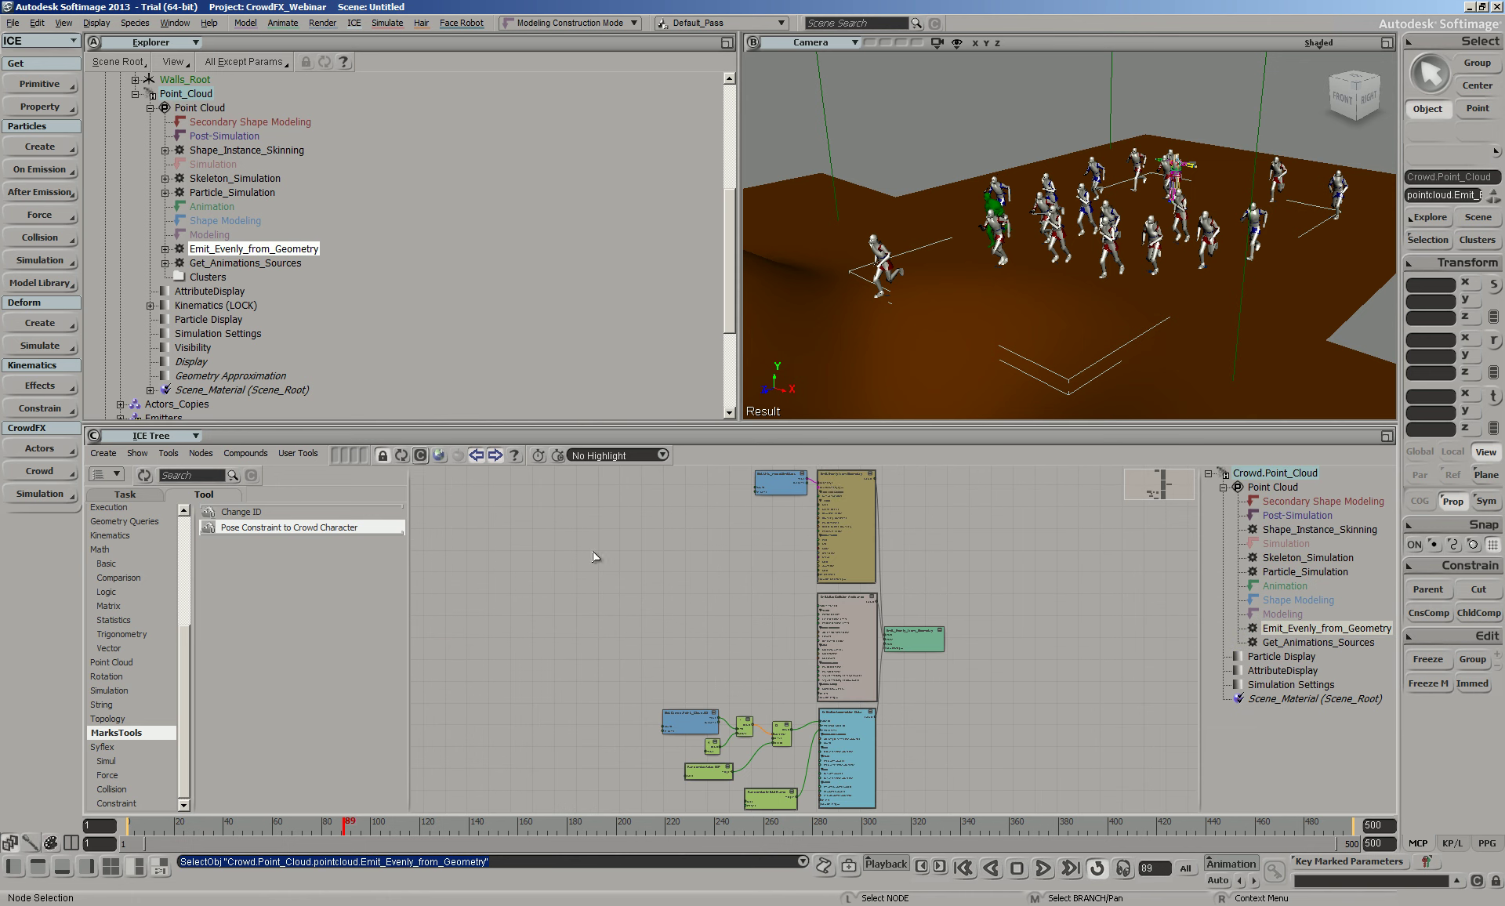
double_click(830, 503)
double_click(549, 322)
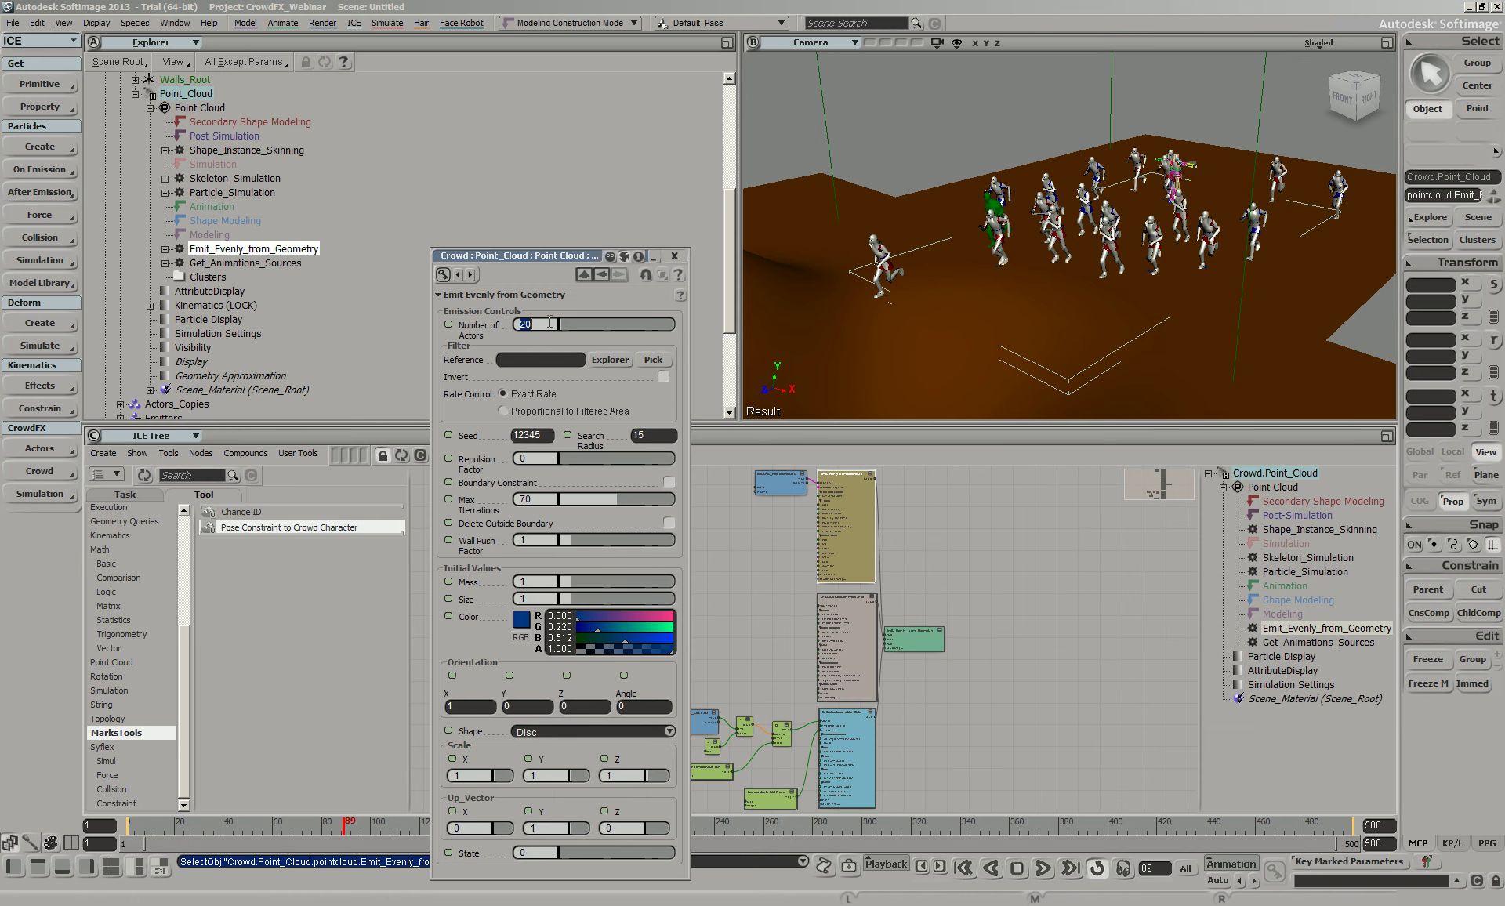
text(0)
key(Return)
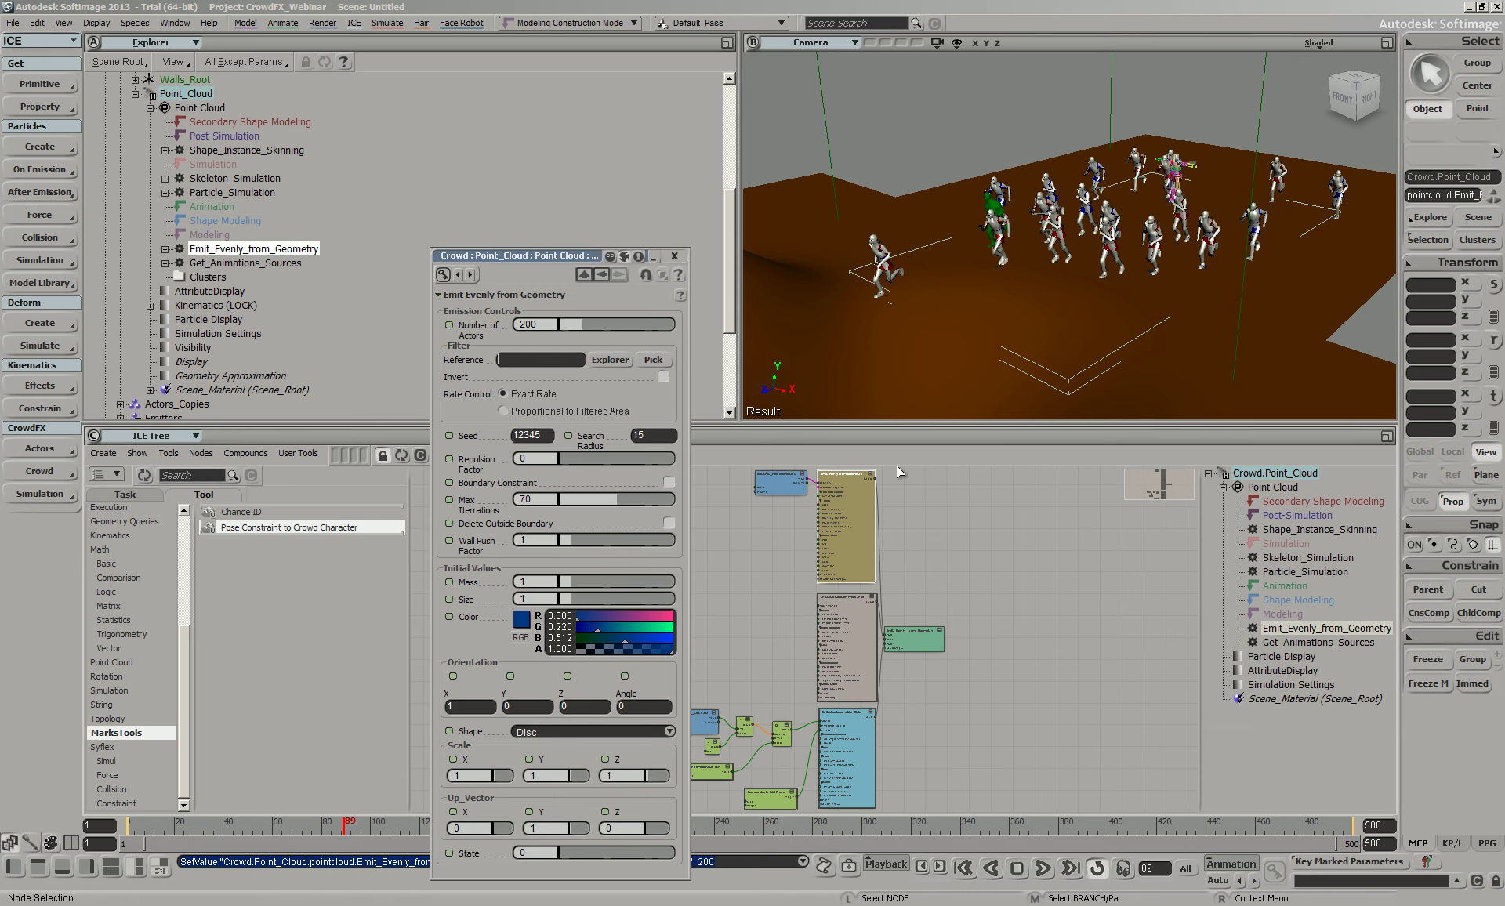
click(964, 867)
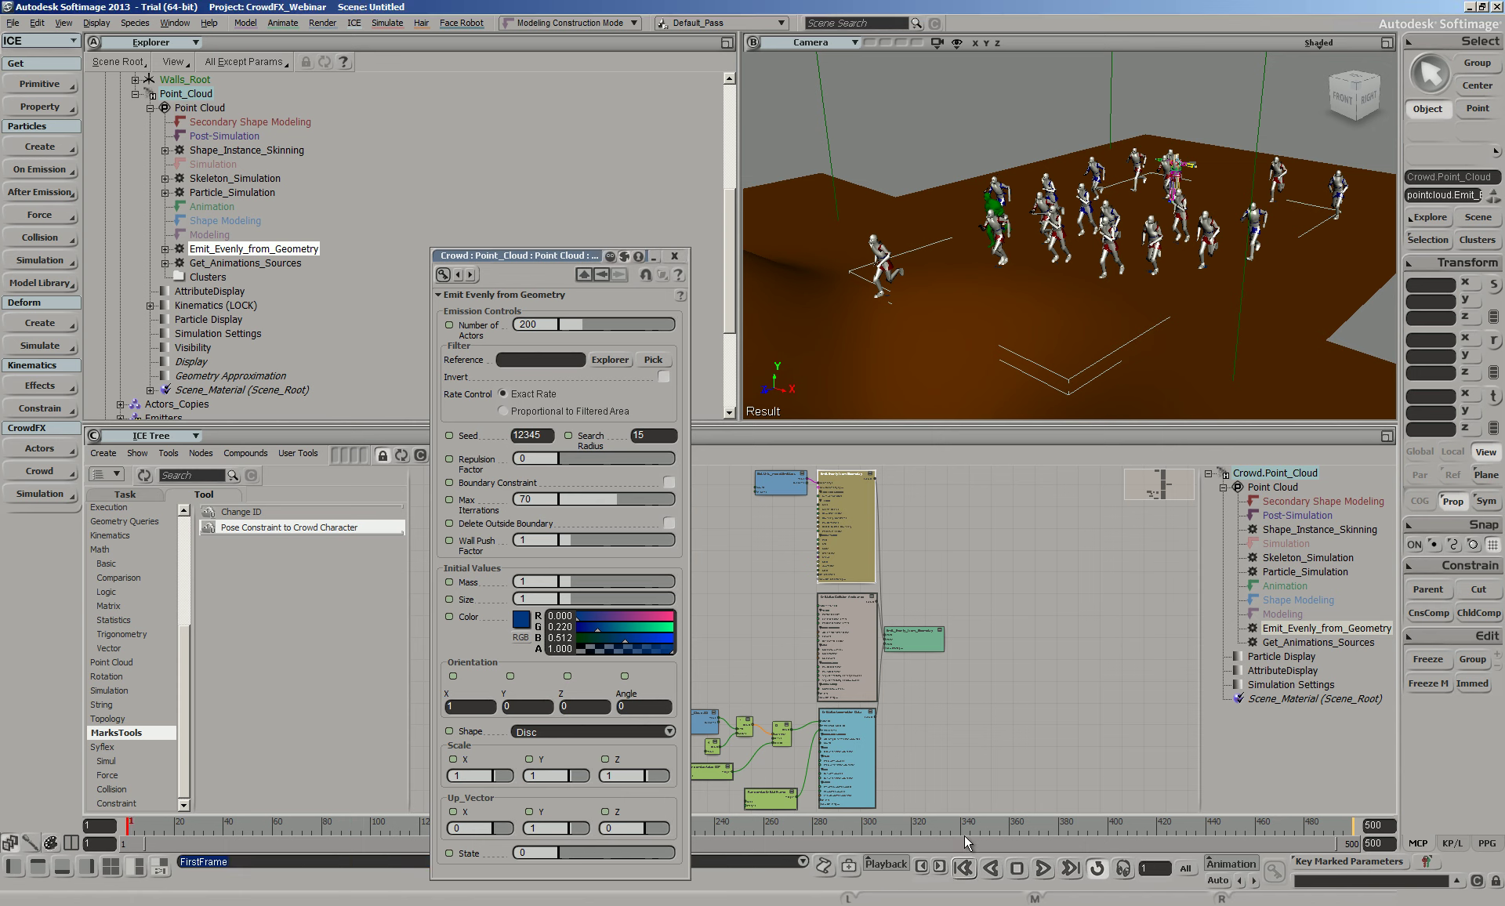
click(675, 256)
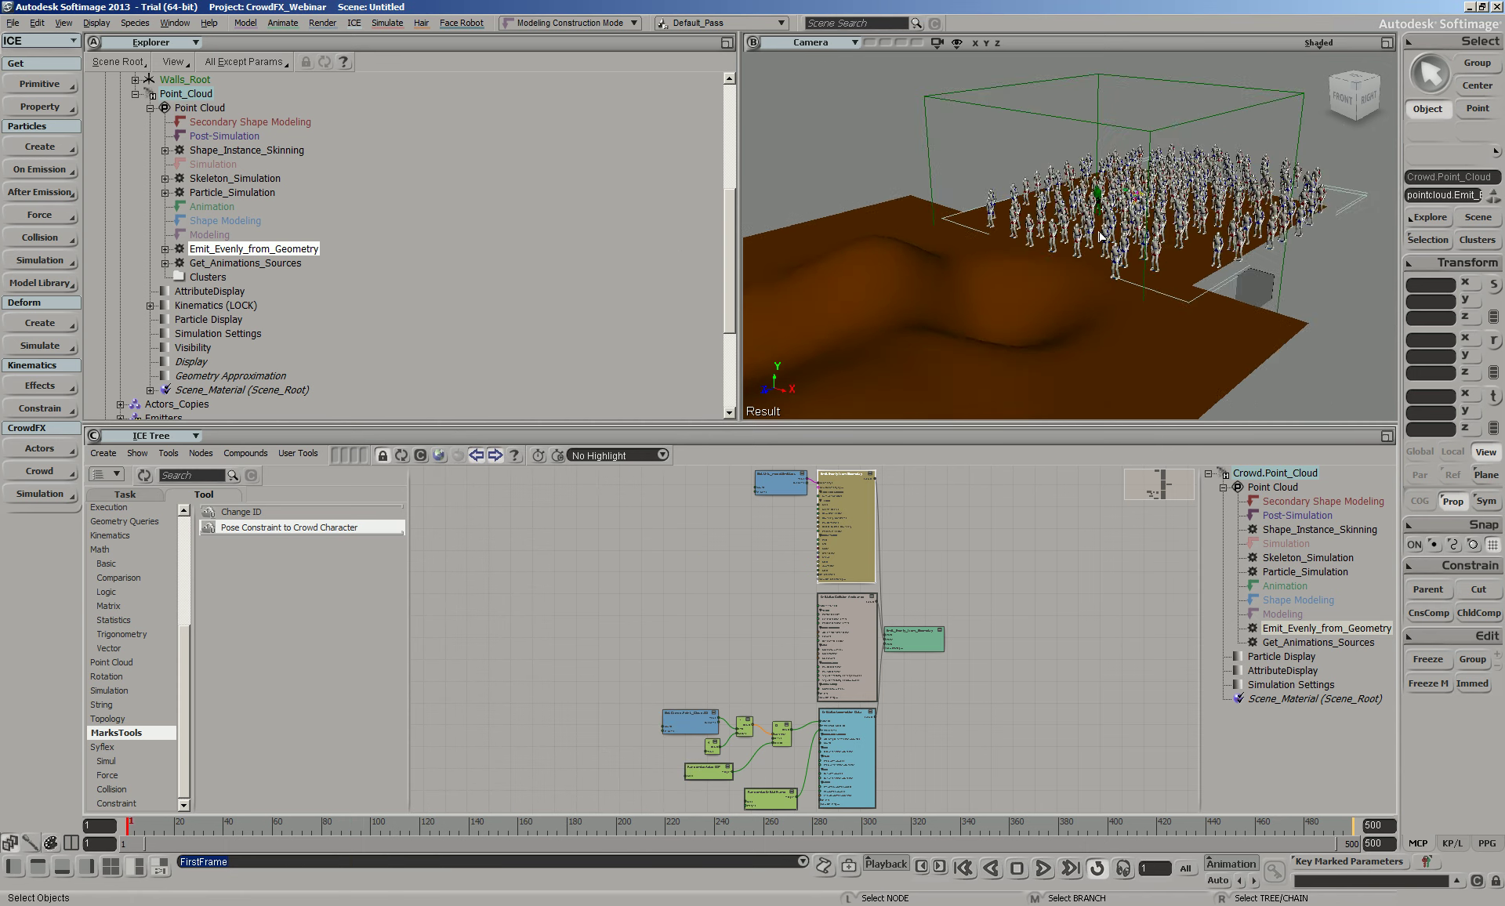
middle_drag(1260, 270, 1300, 149)
key(o)
drag(1277, 220, 1205, 261)
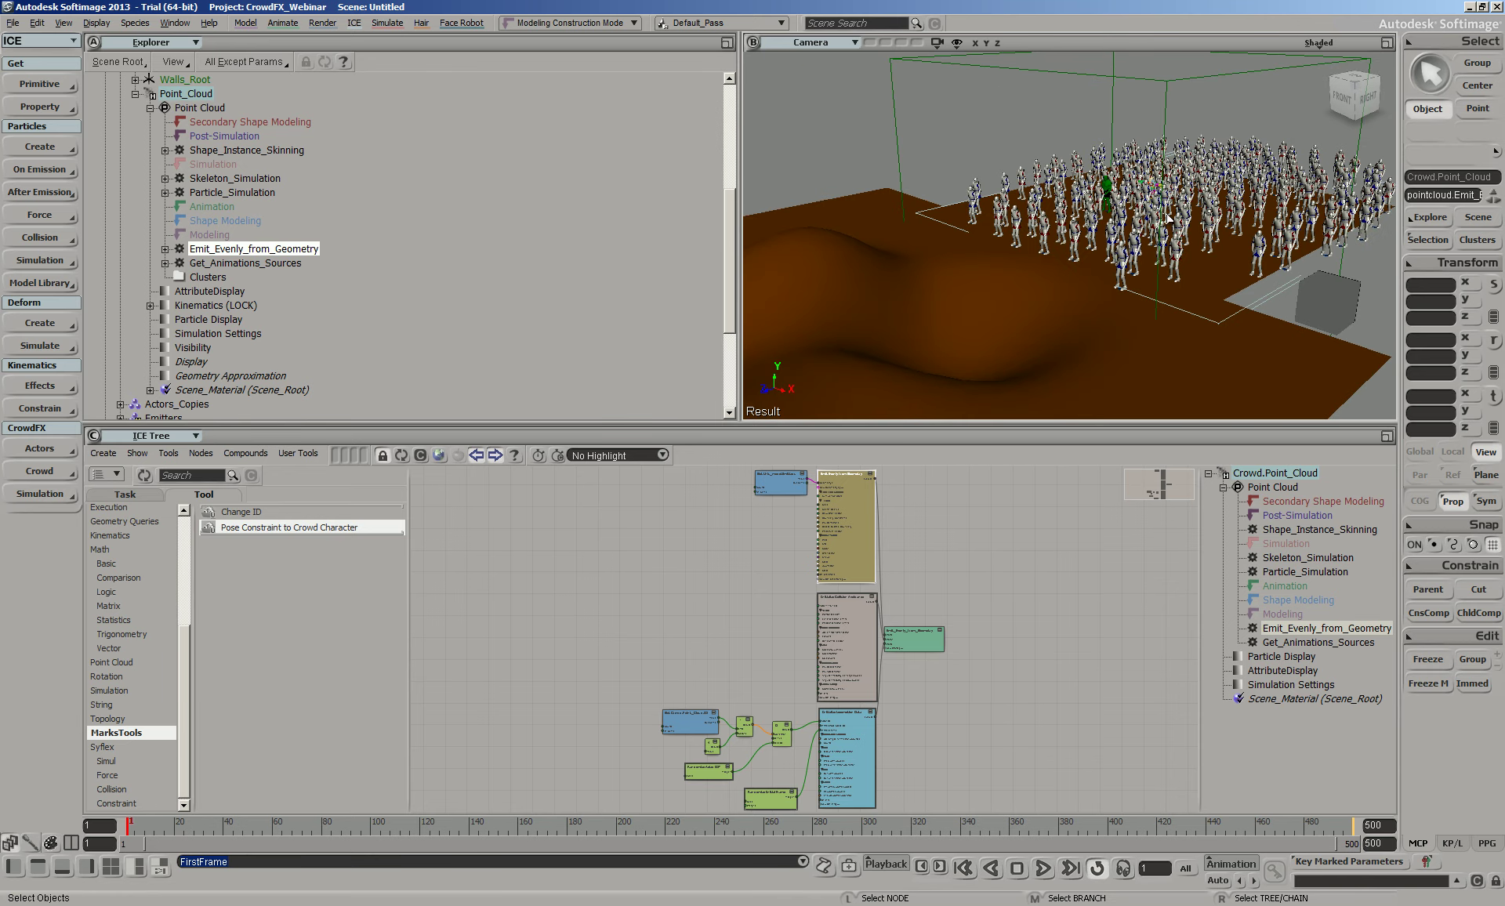
scroll(1118, 211, up, 3)
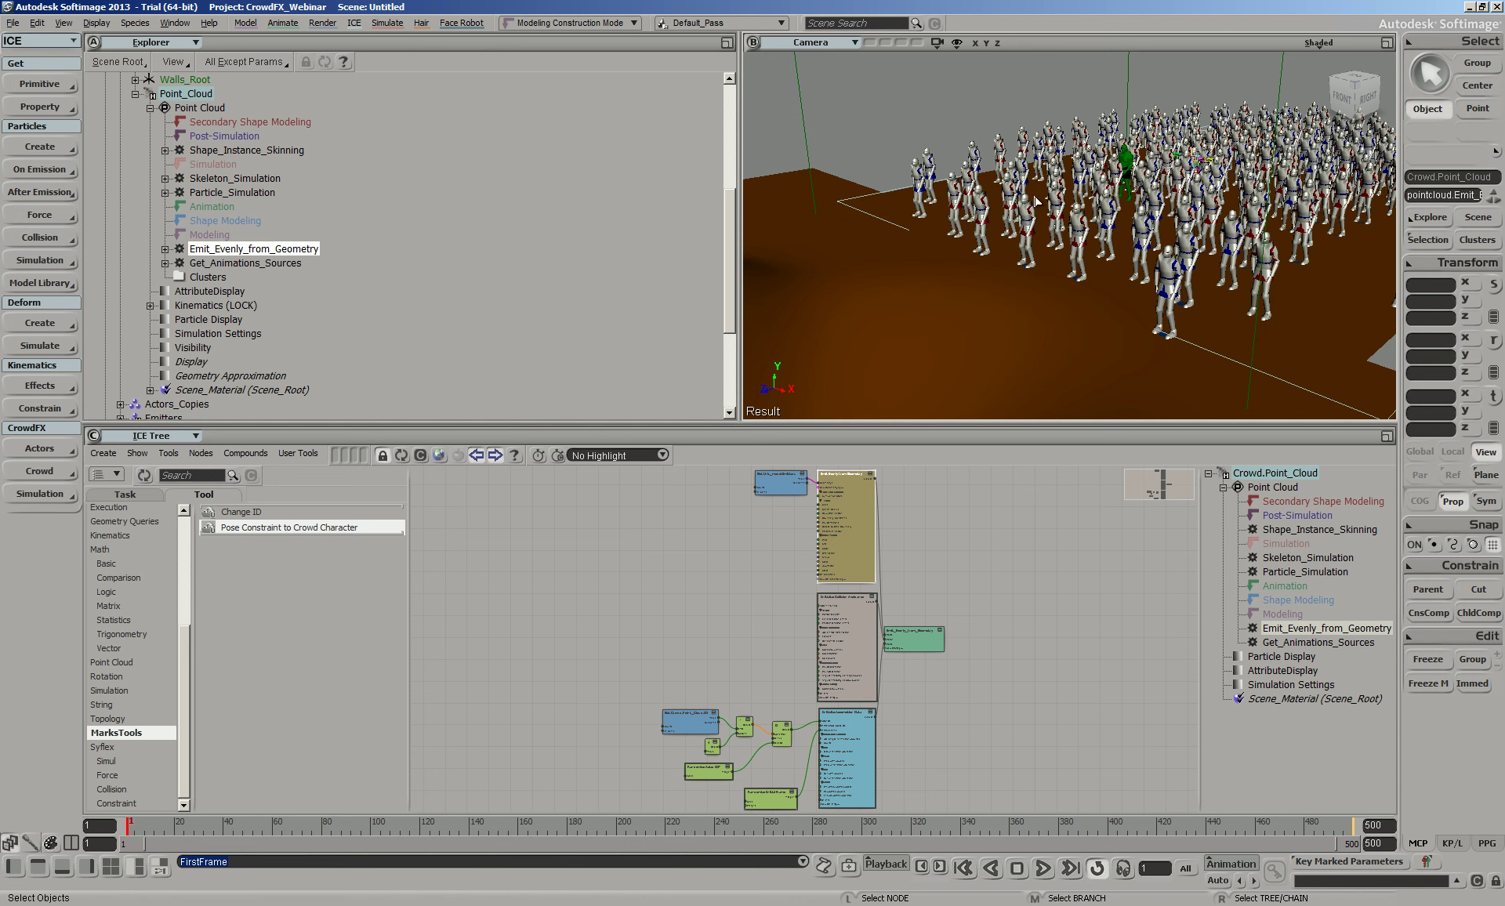
Export the whole crowd as the FBX file crowd, replacing the existing file and using the FBX plugin 2013 version, then deselect everything
click(773, 123)
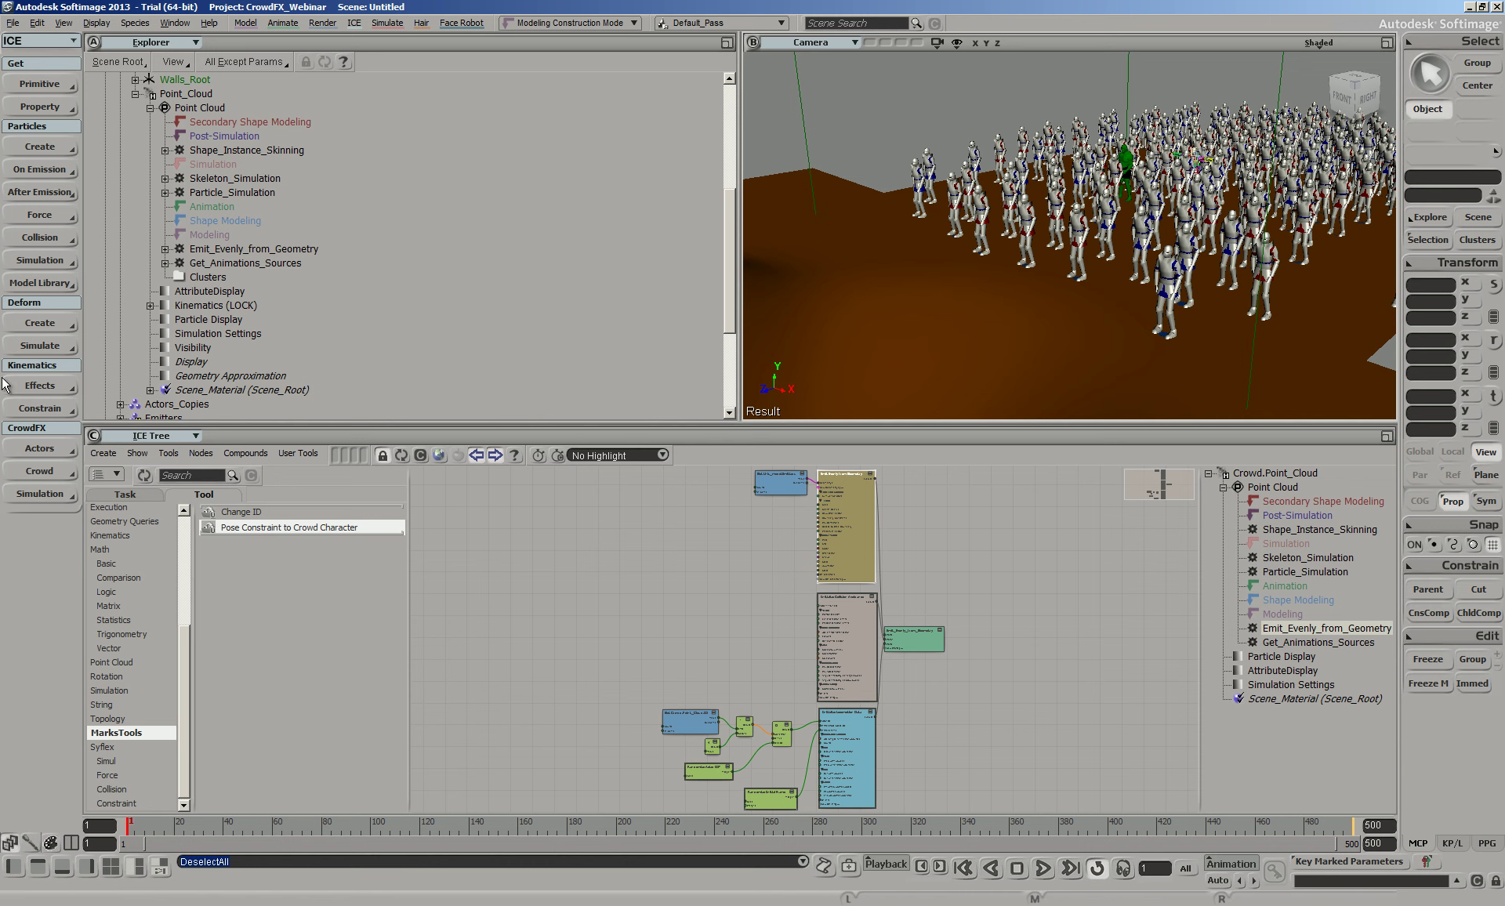
click(30, 494)
click(36, 471)
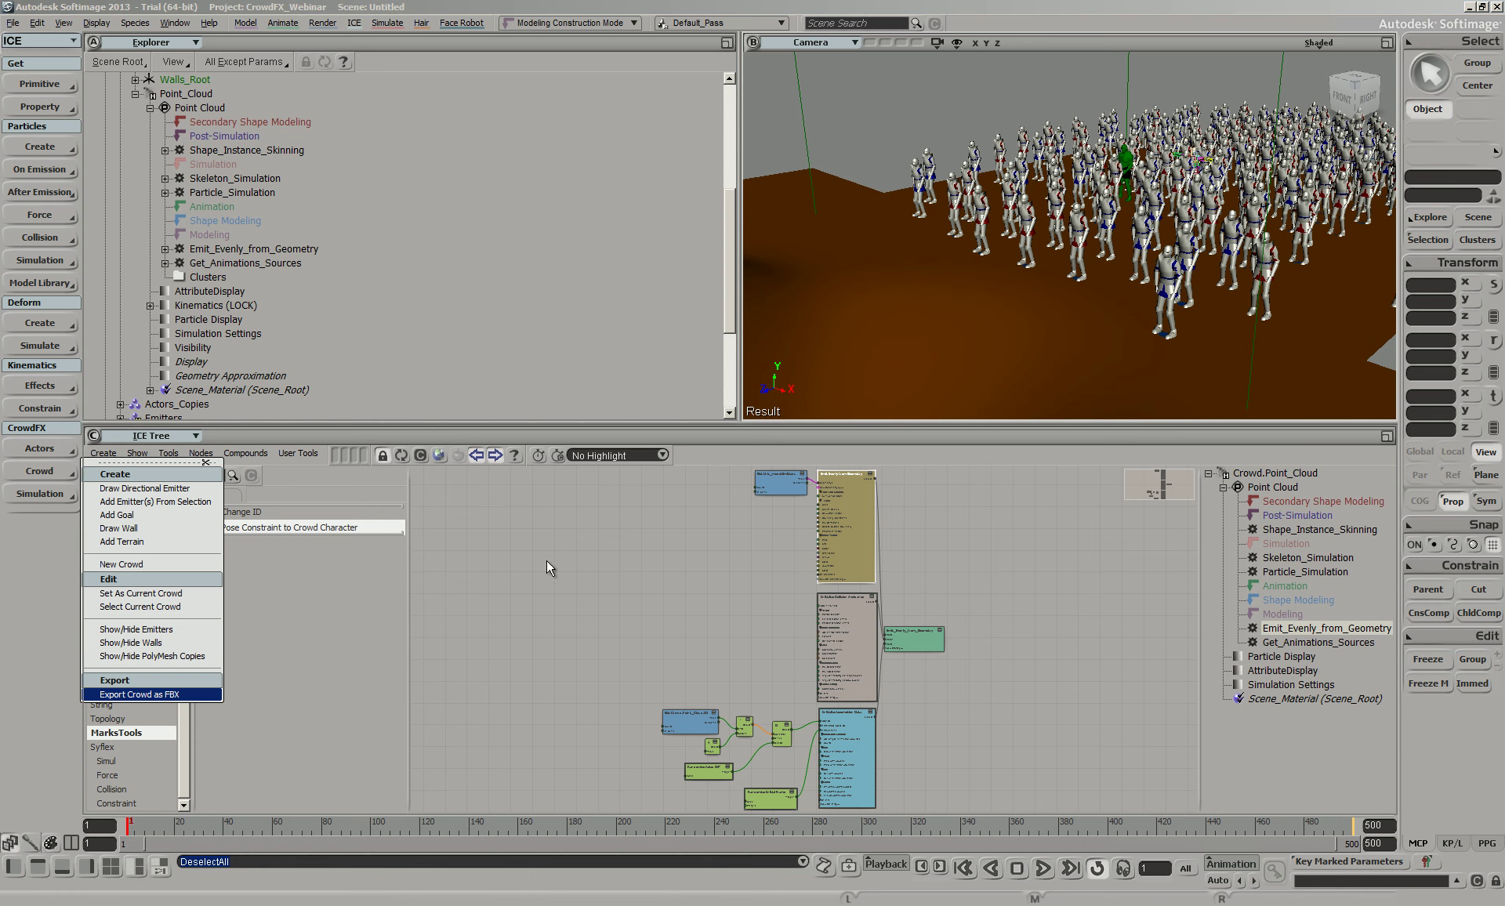
click(149, 694)
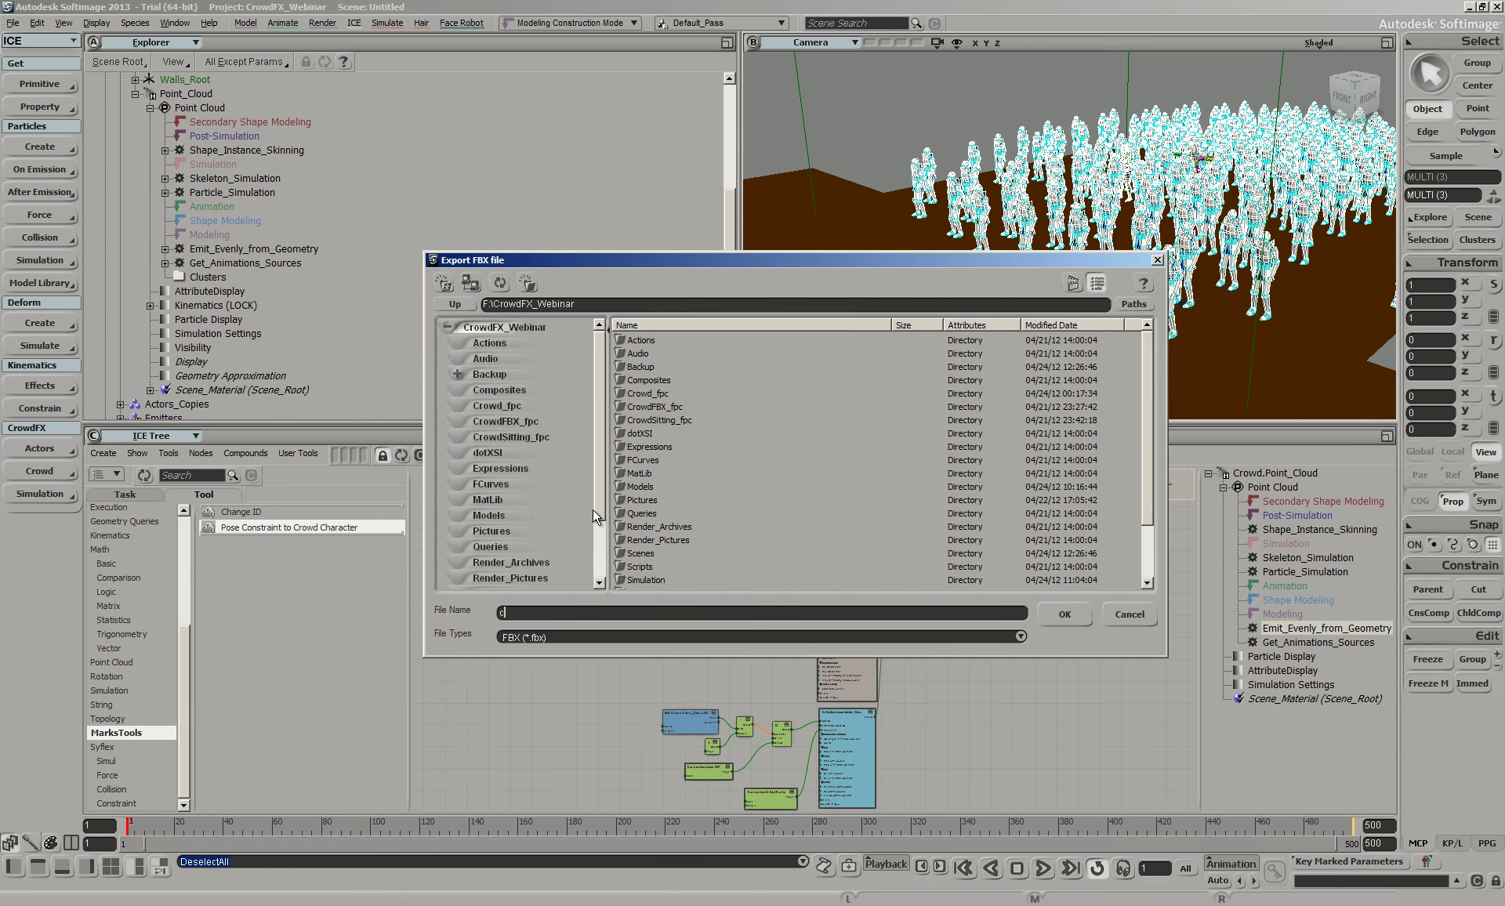
key(Return)
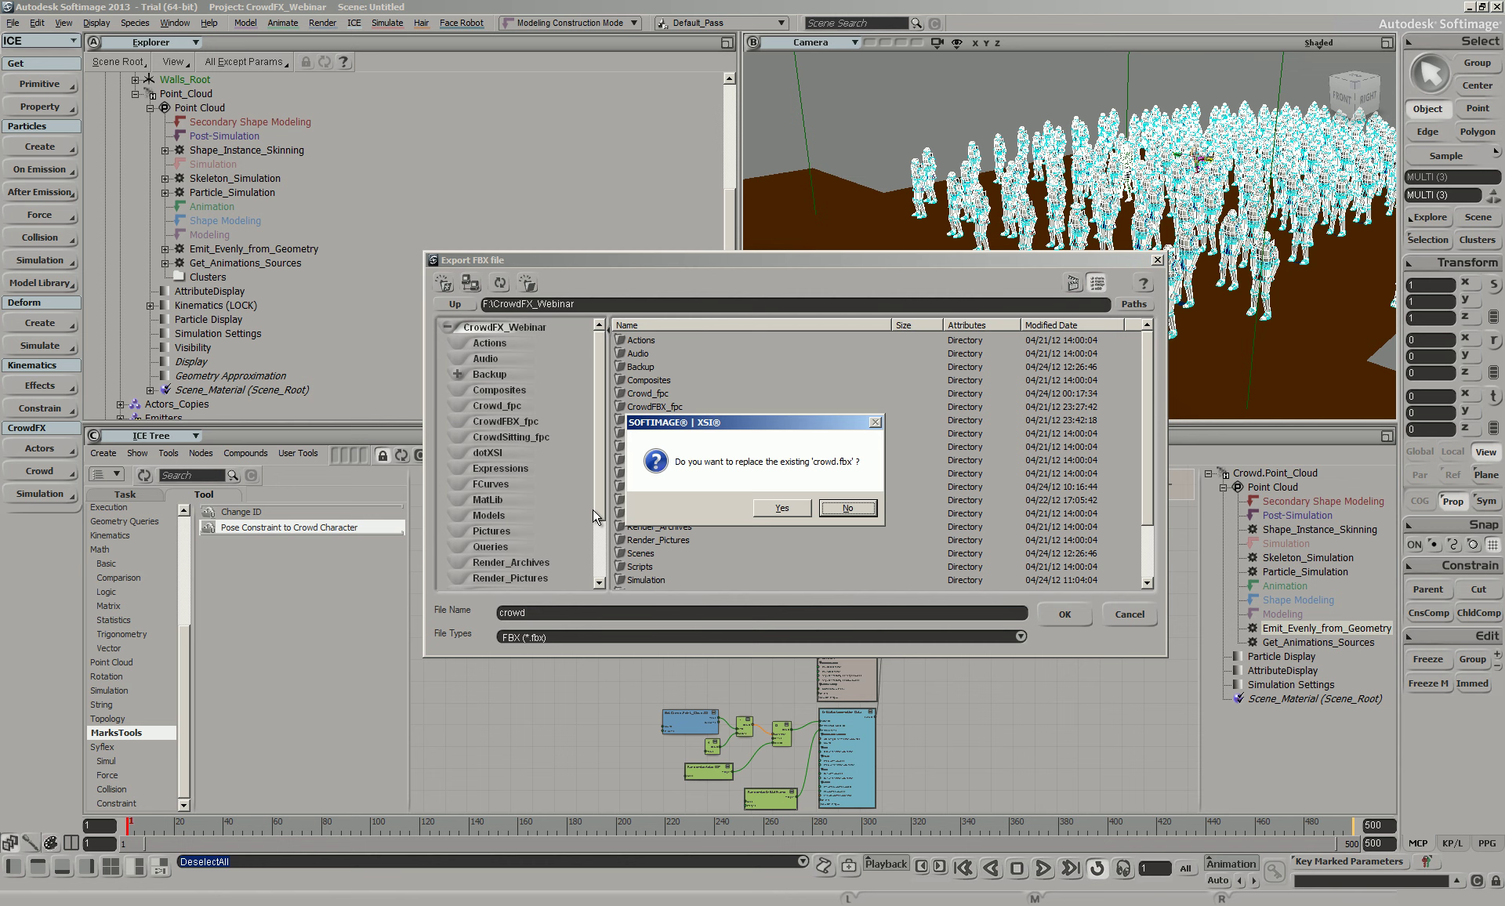
click(774, 510)
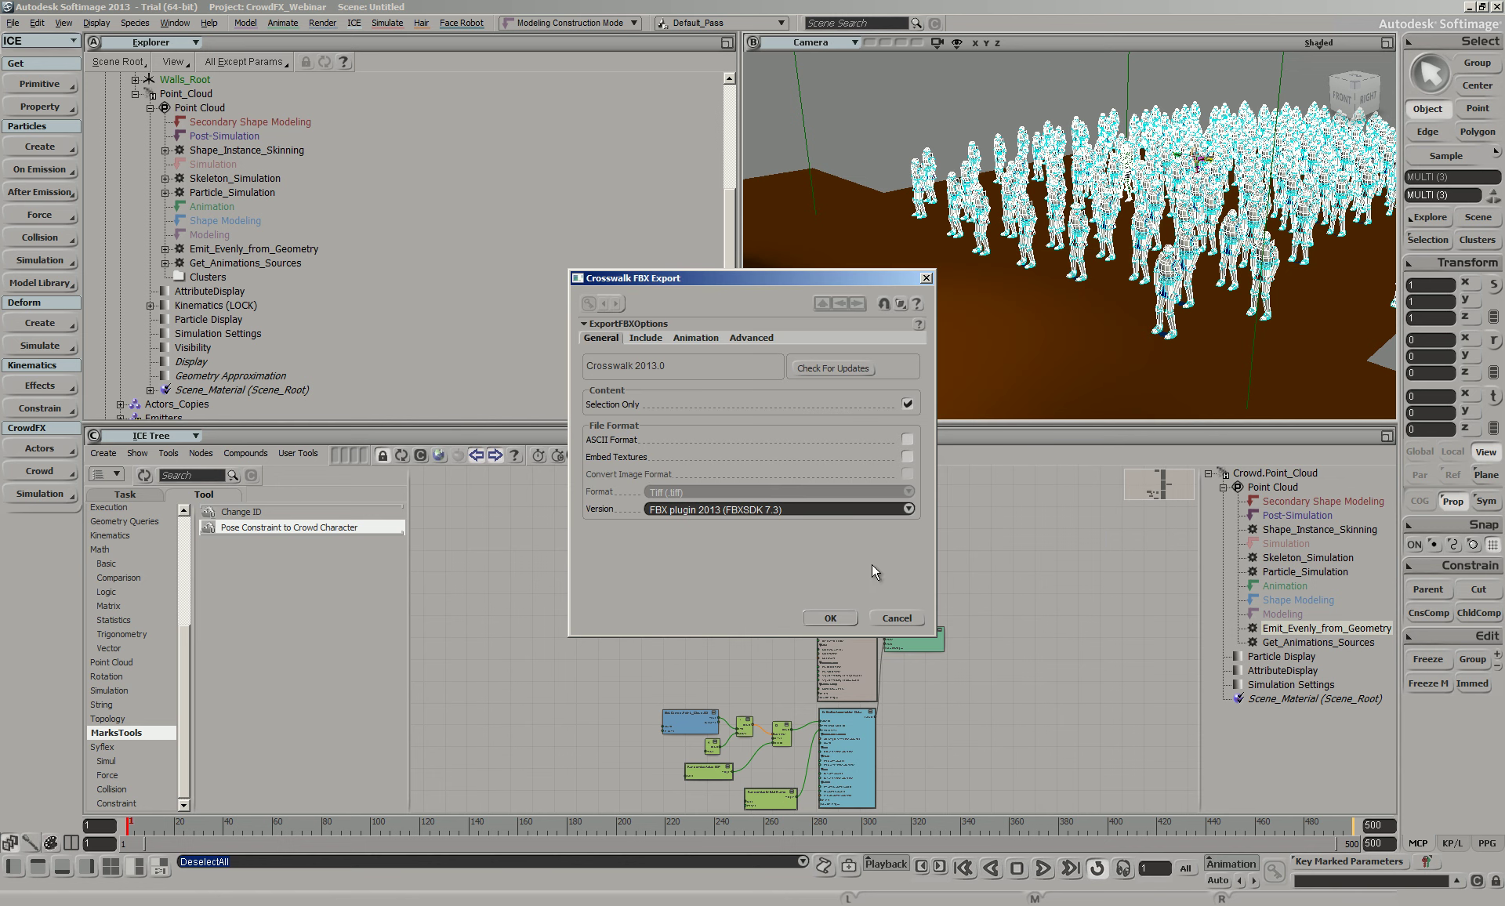
click(829, 619)
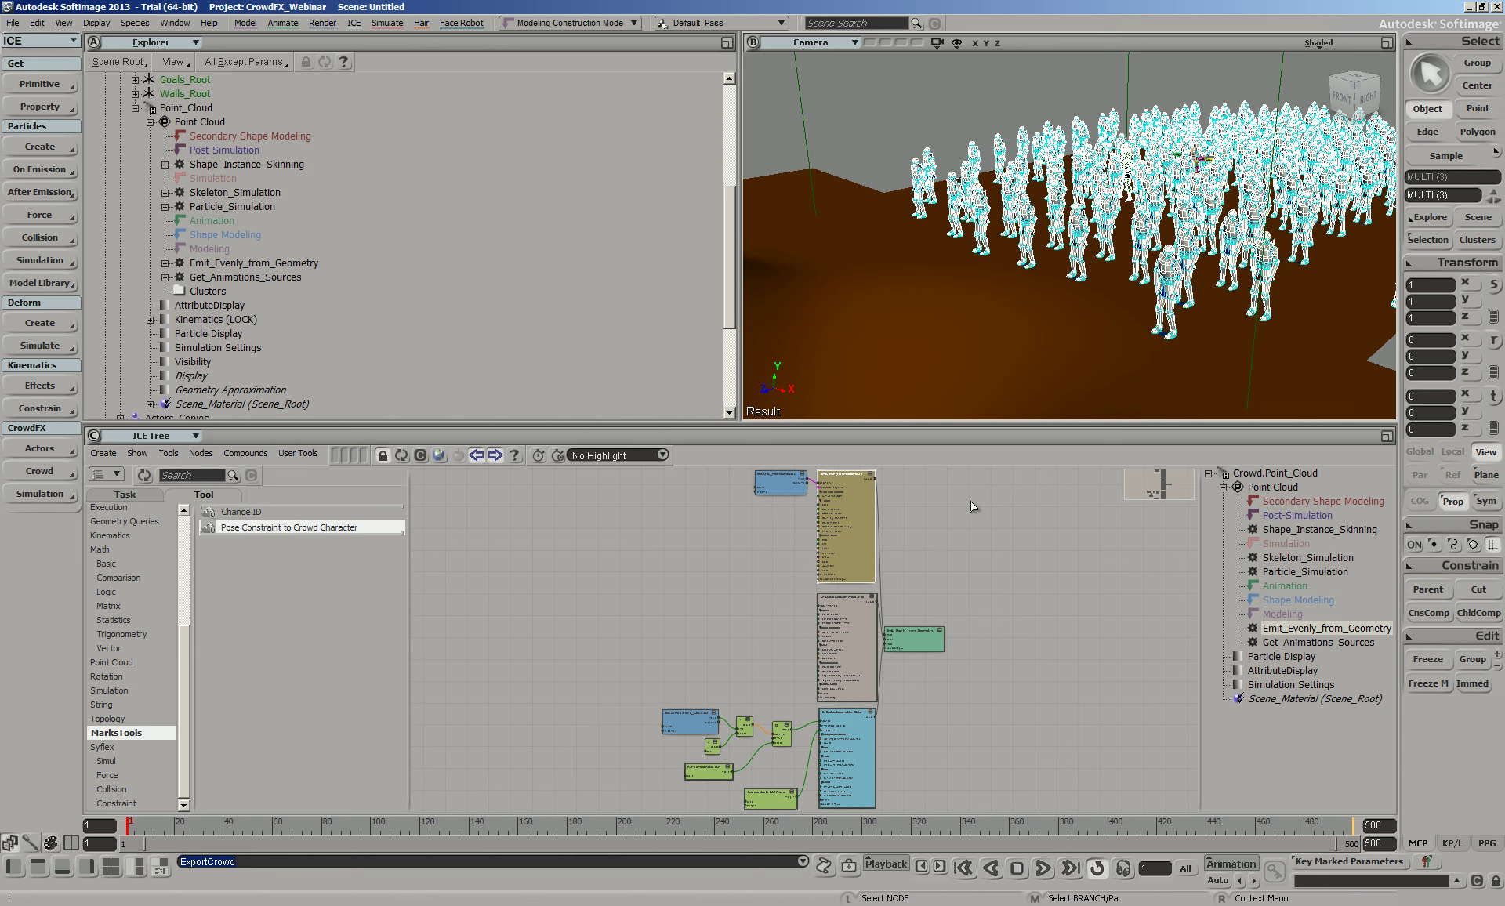
click(1072, 535)
click(941, 114)
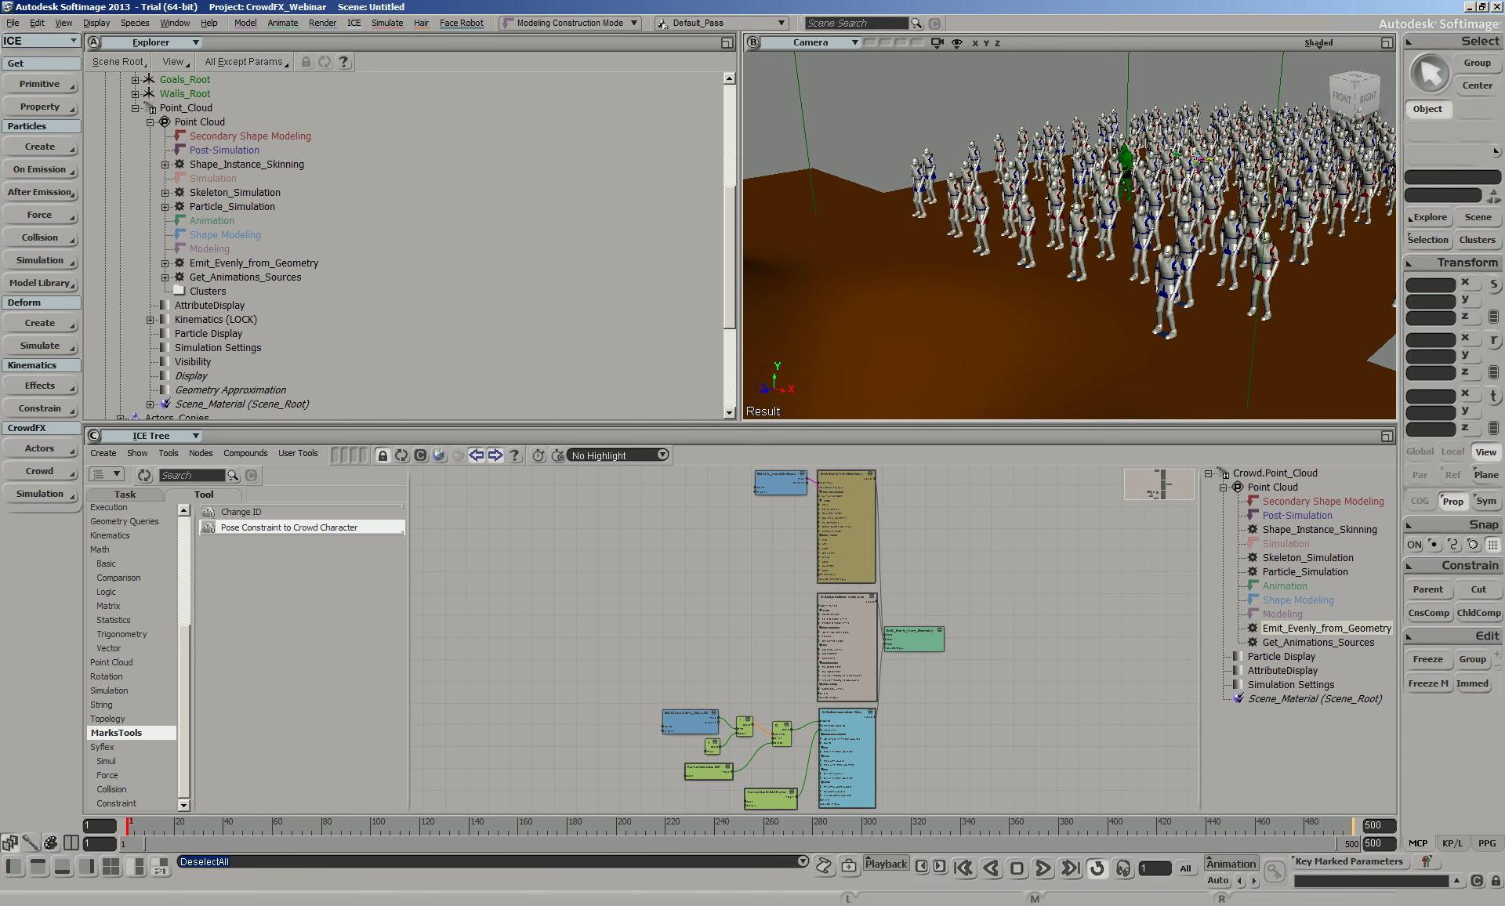
Switch to Maya, import crowd.fbx into the empty scene and frame all the imported characters
click(409, 903)
click(400, 890)
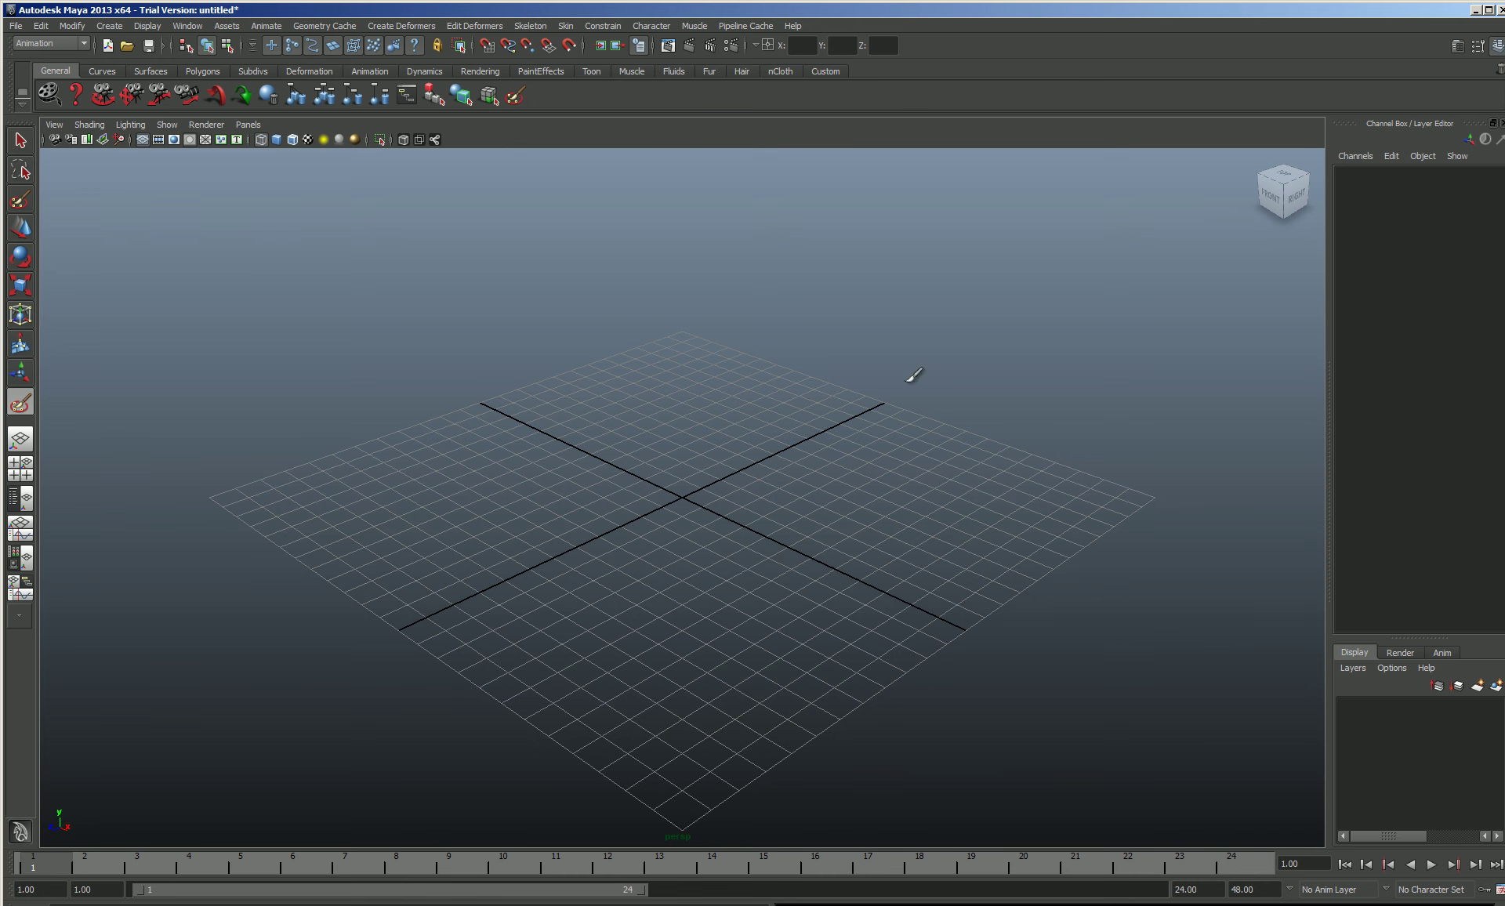
click(16, 26)
click(16, 26)
click(17, 26)
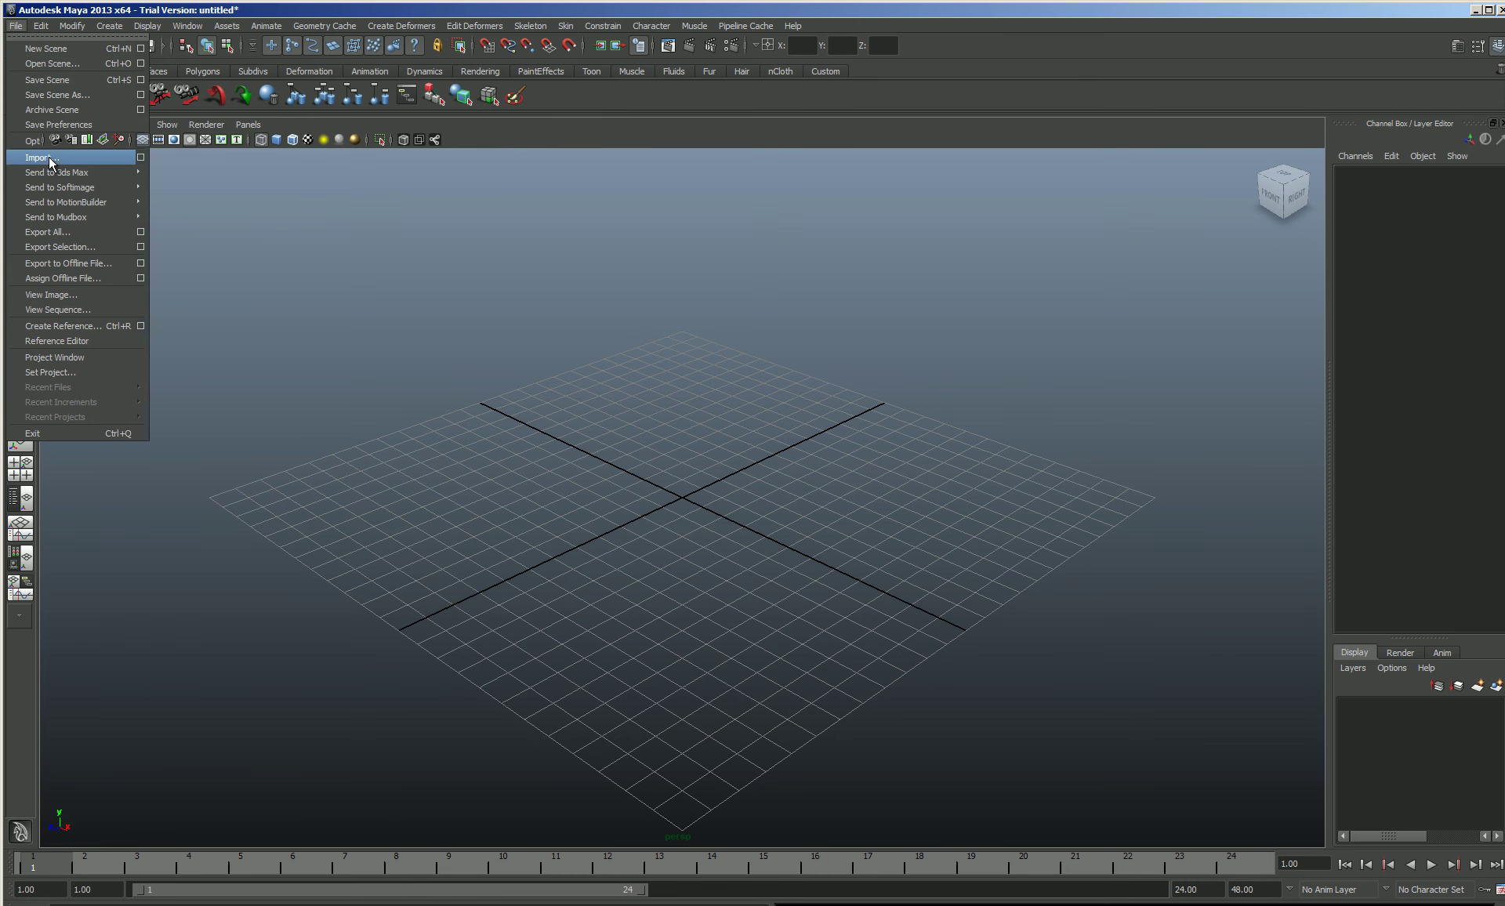
click(49, 157)
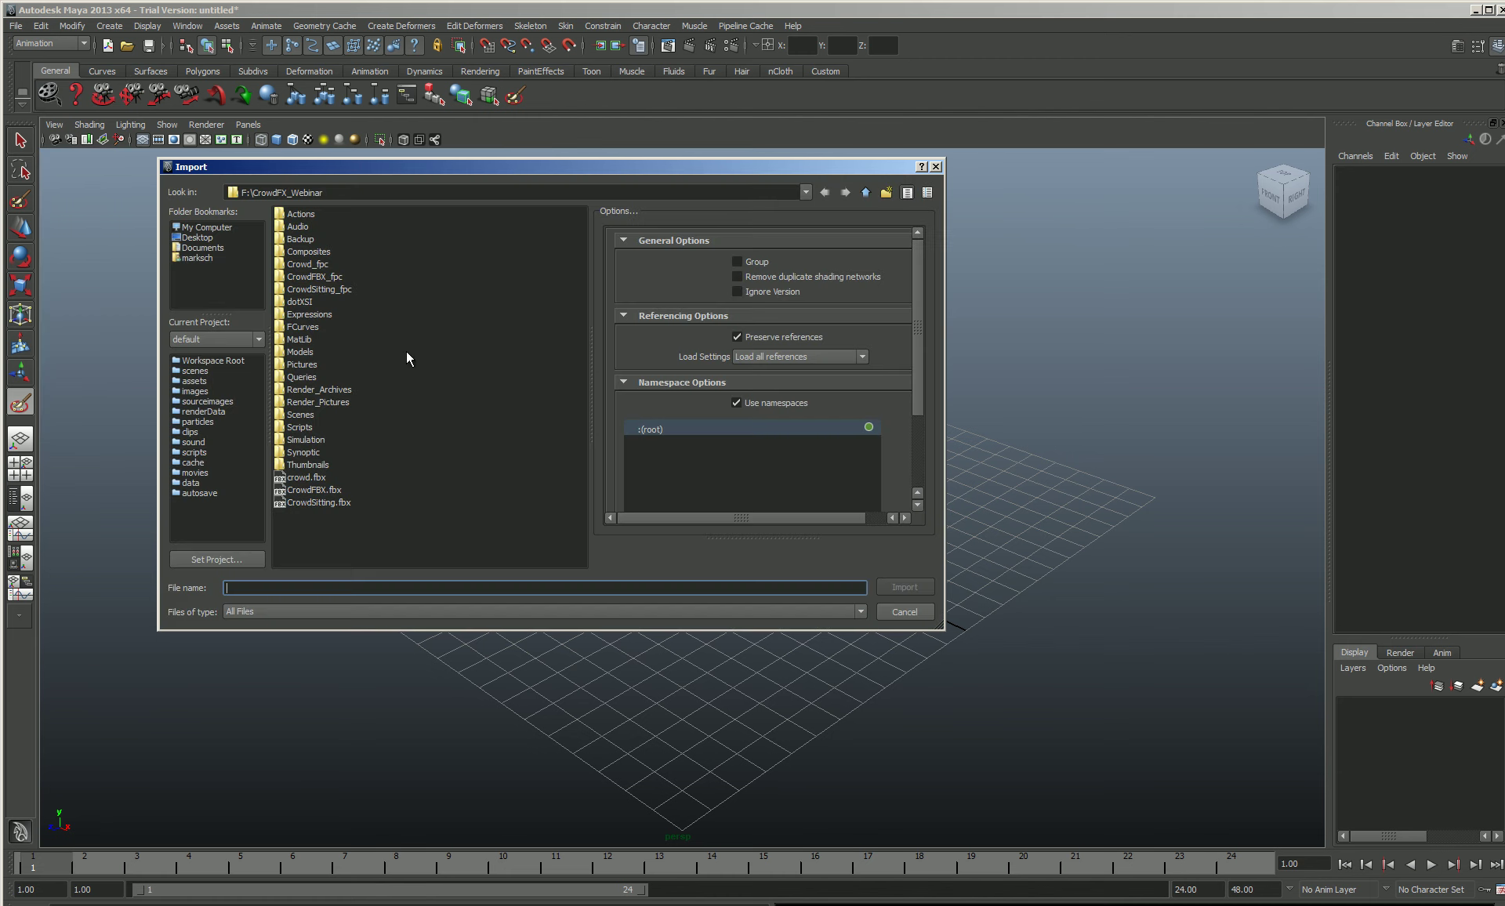
click(304, 477)
click(906, 589)
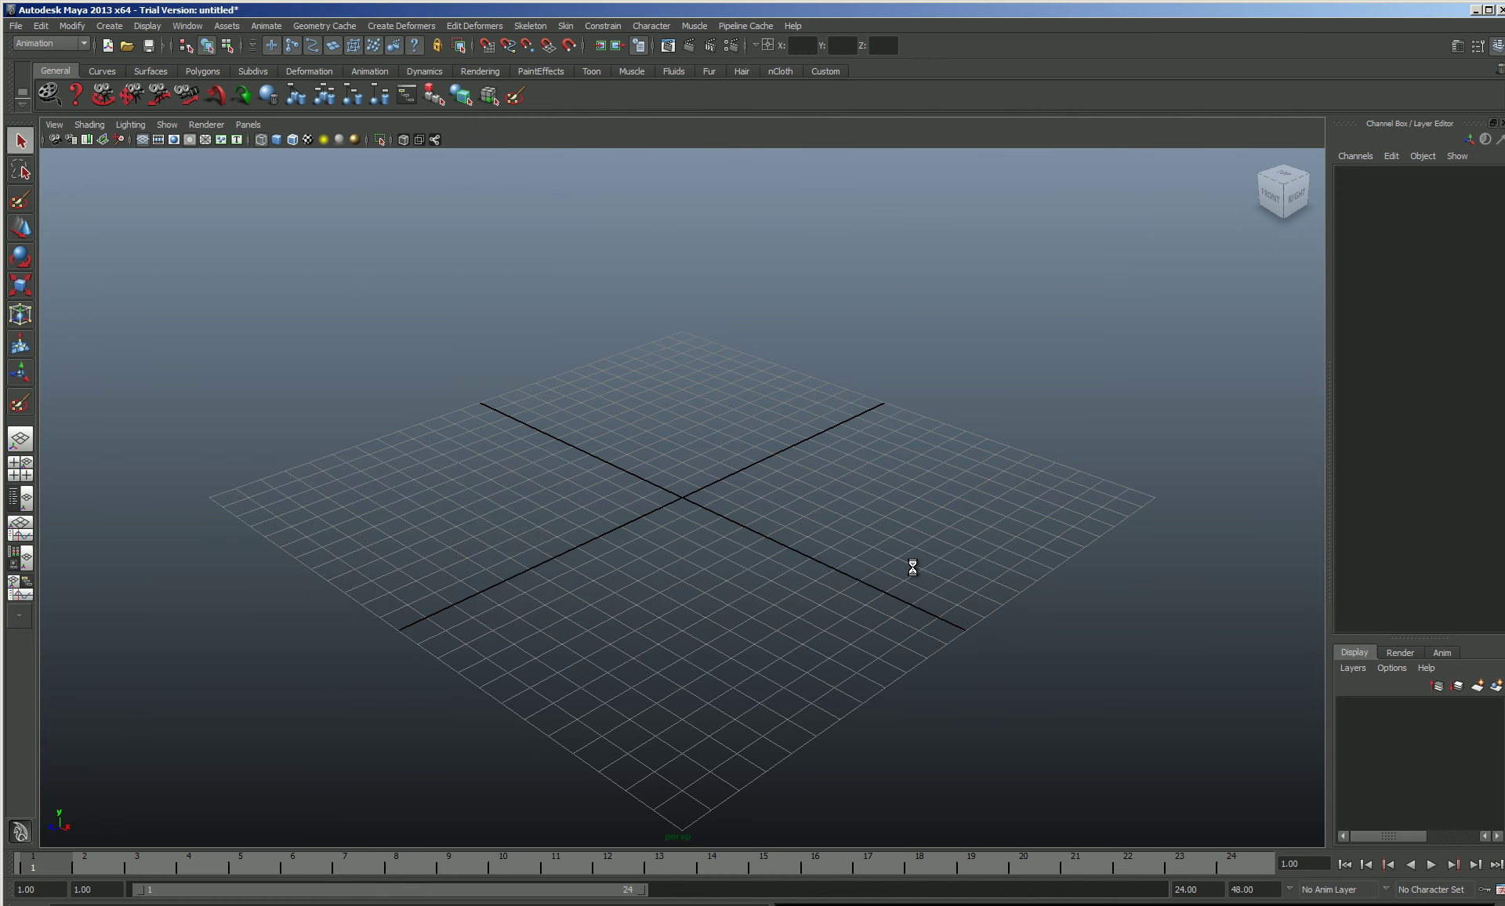
key(a)
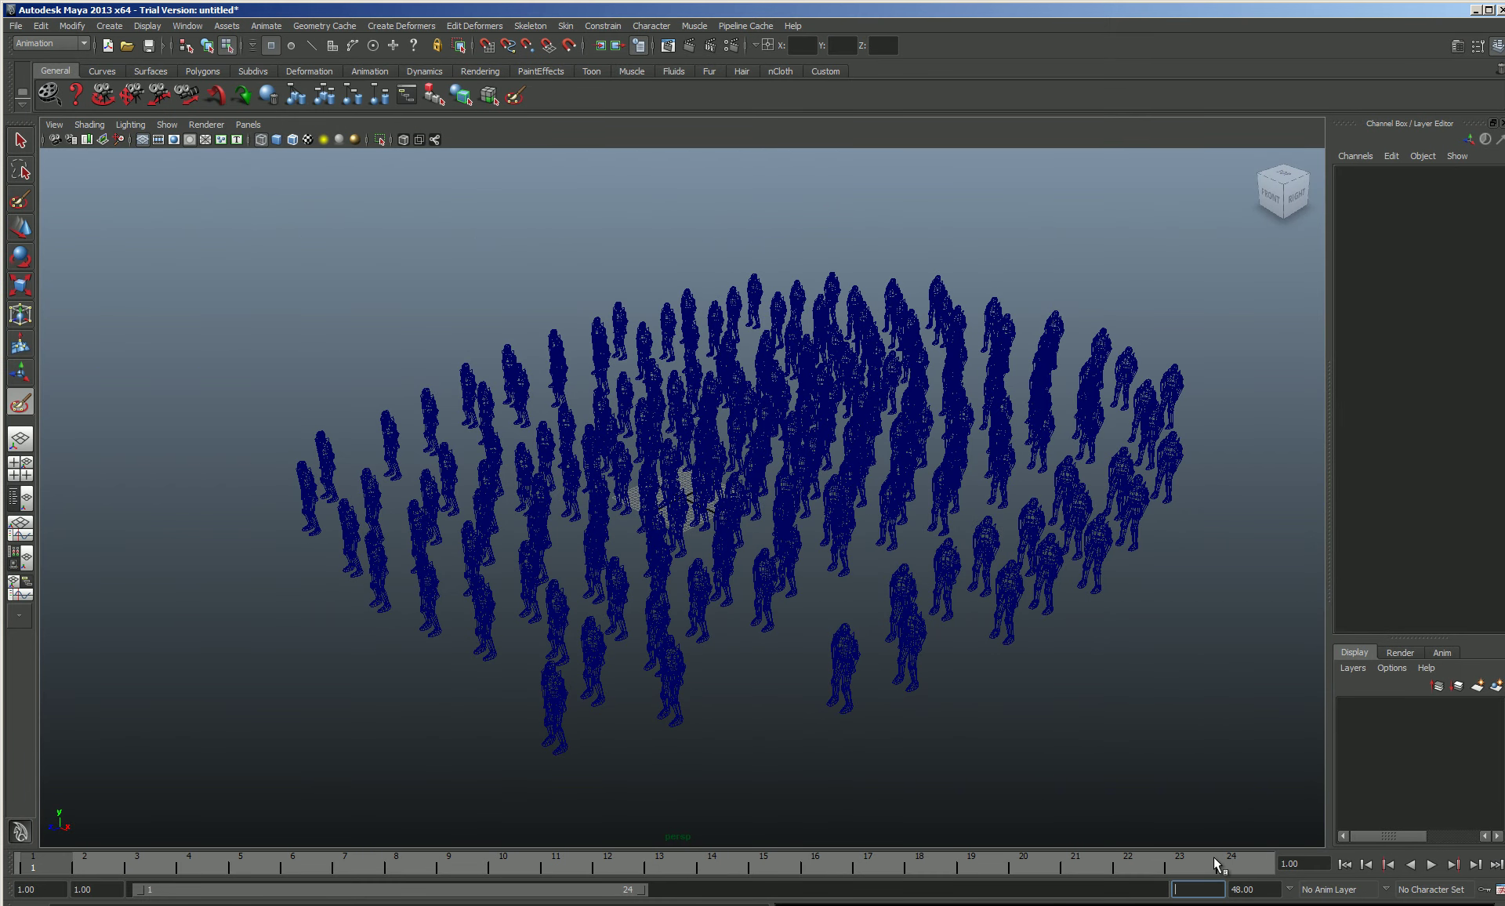
Set the playback range to end at frame 500 and play the imported crowd animation, stopping at frame 139
text(500)
key(Return)
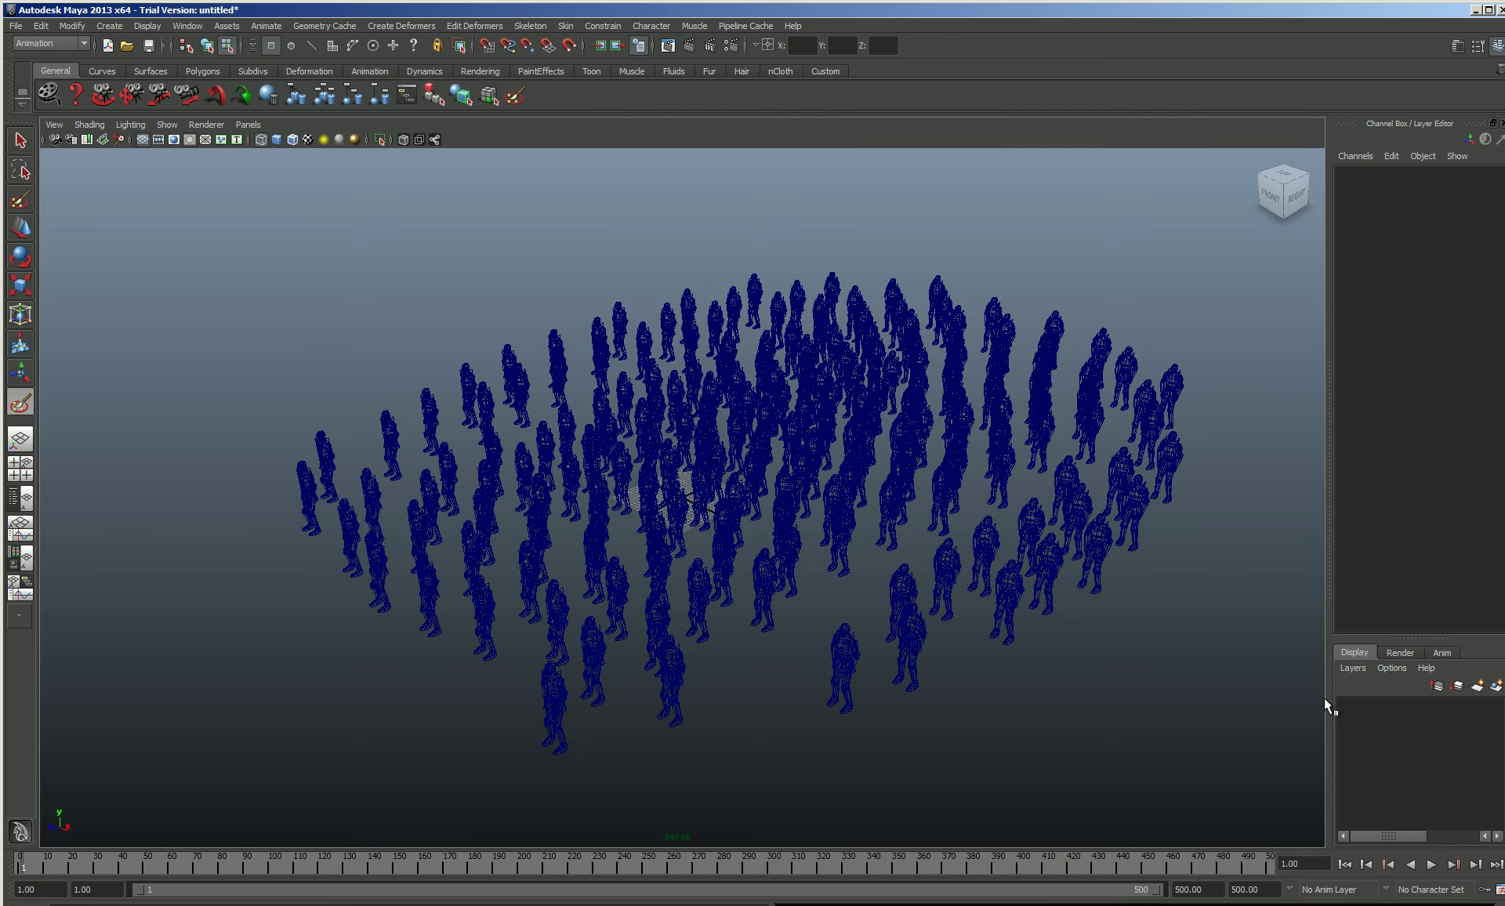
click(1433, 863)
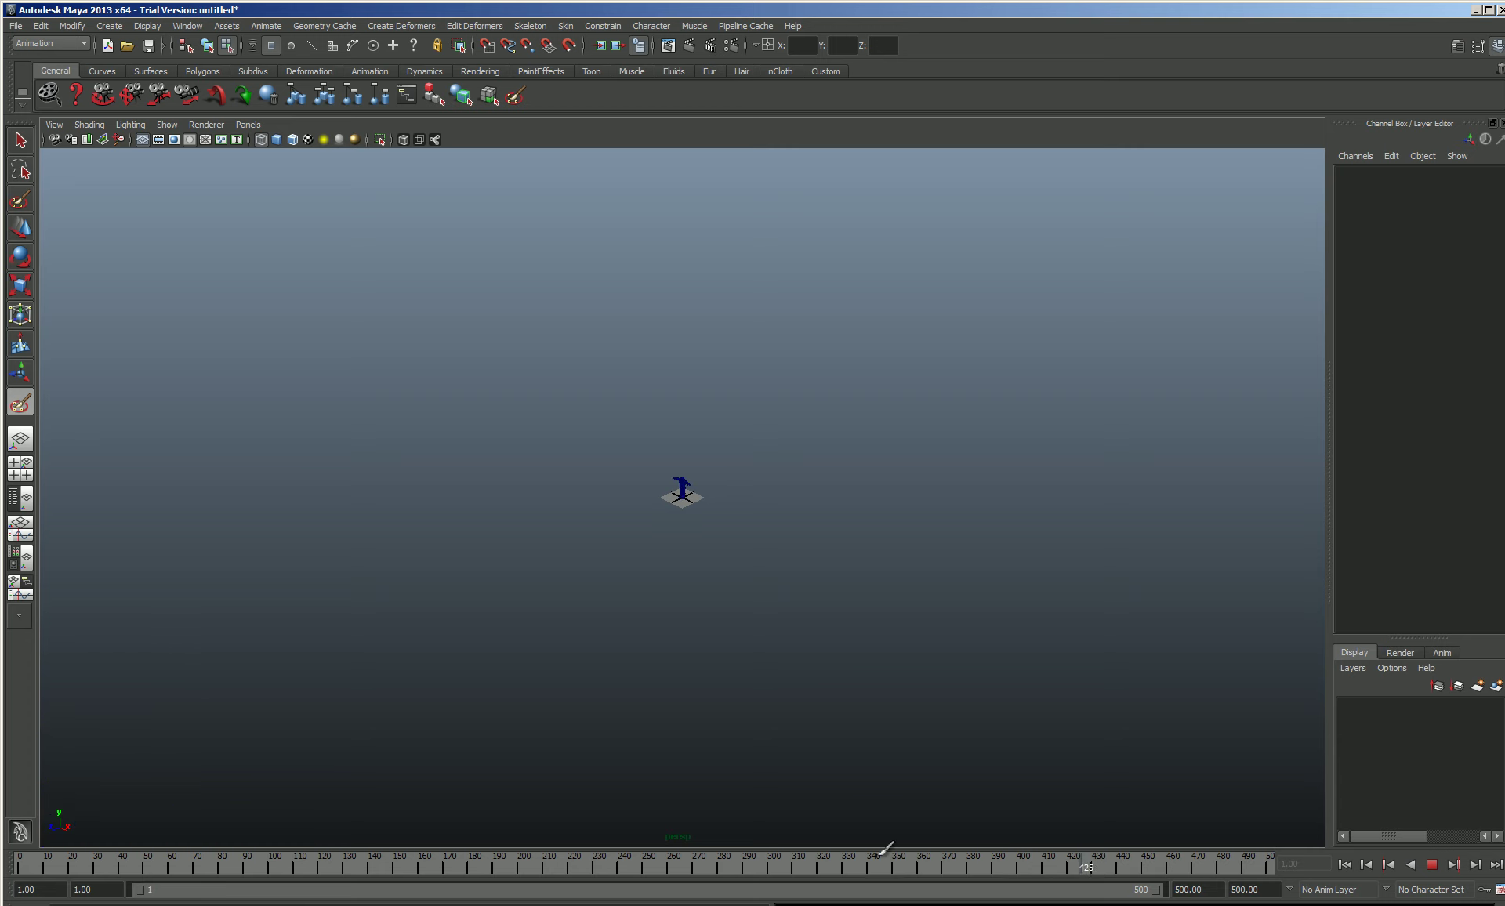
mouse_move(1153, 863)
mouse_down()
mouse_move(23, 860)
mouse_move(135, 860)
mouse_up()
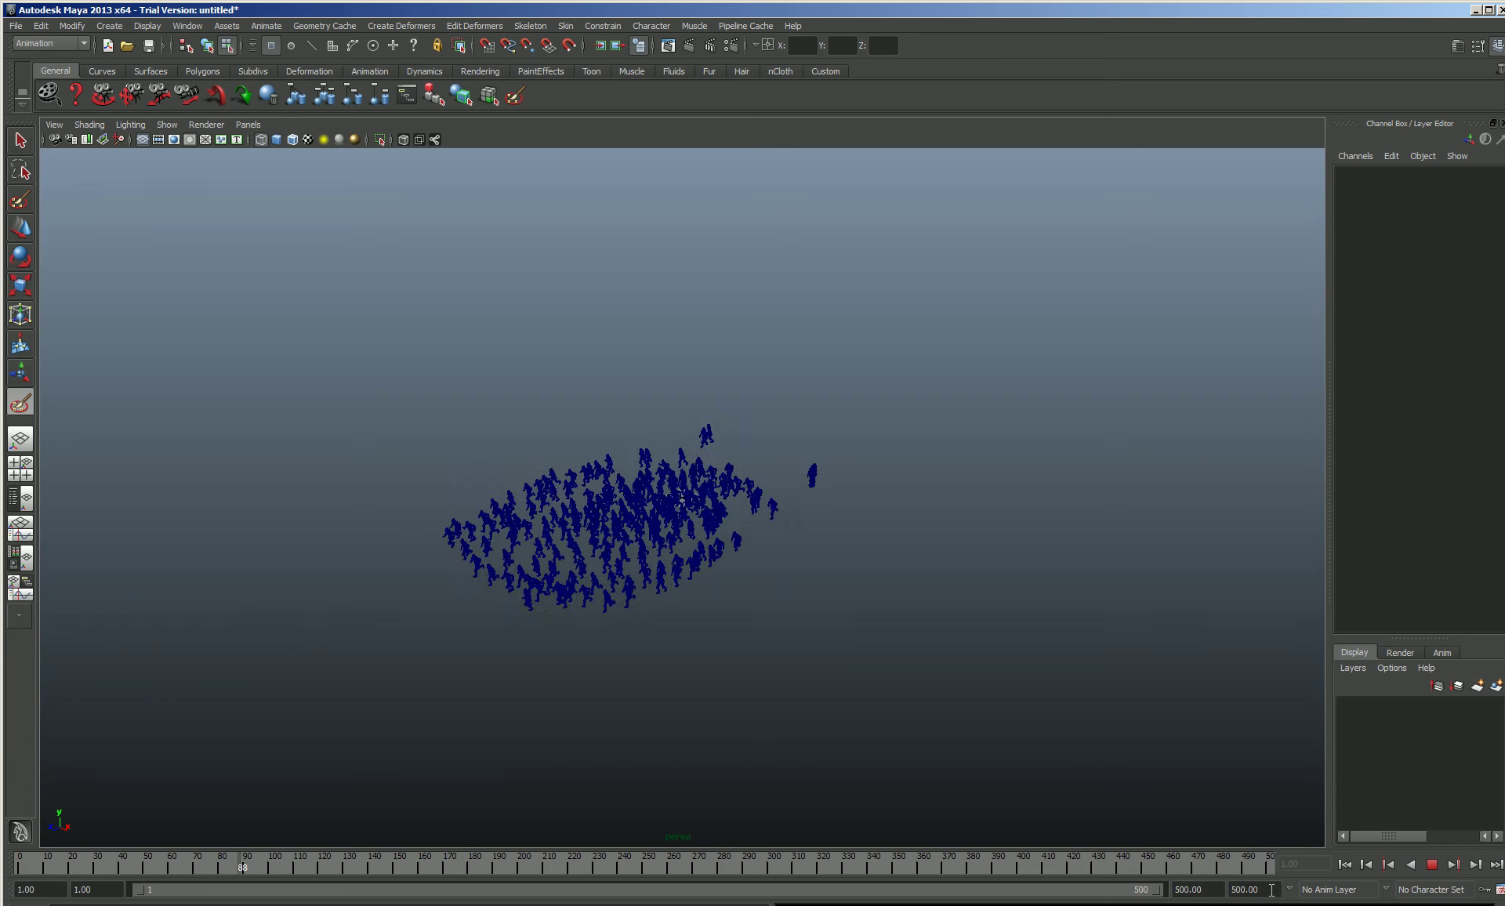
click(1430, 864)
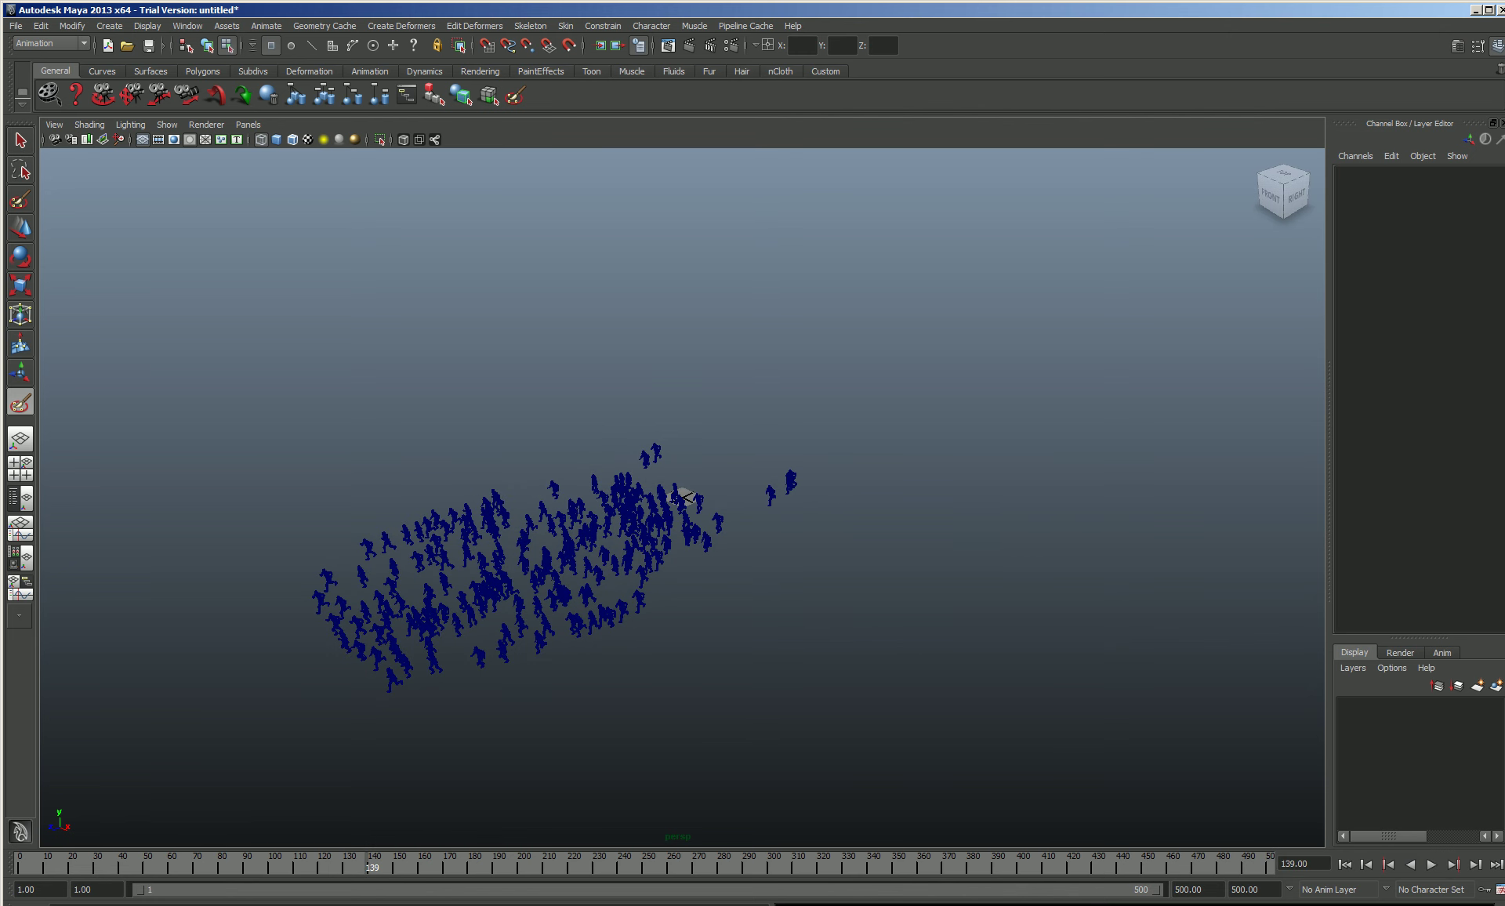
Switch back to Softimage and examine the caching options in the Crowd model's CrowdFX properties
click(652, 890)
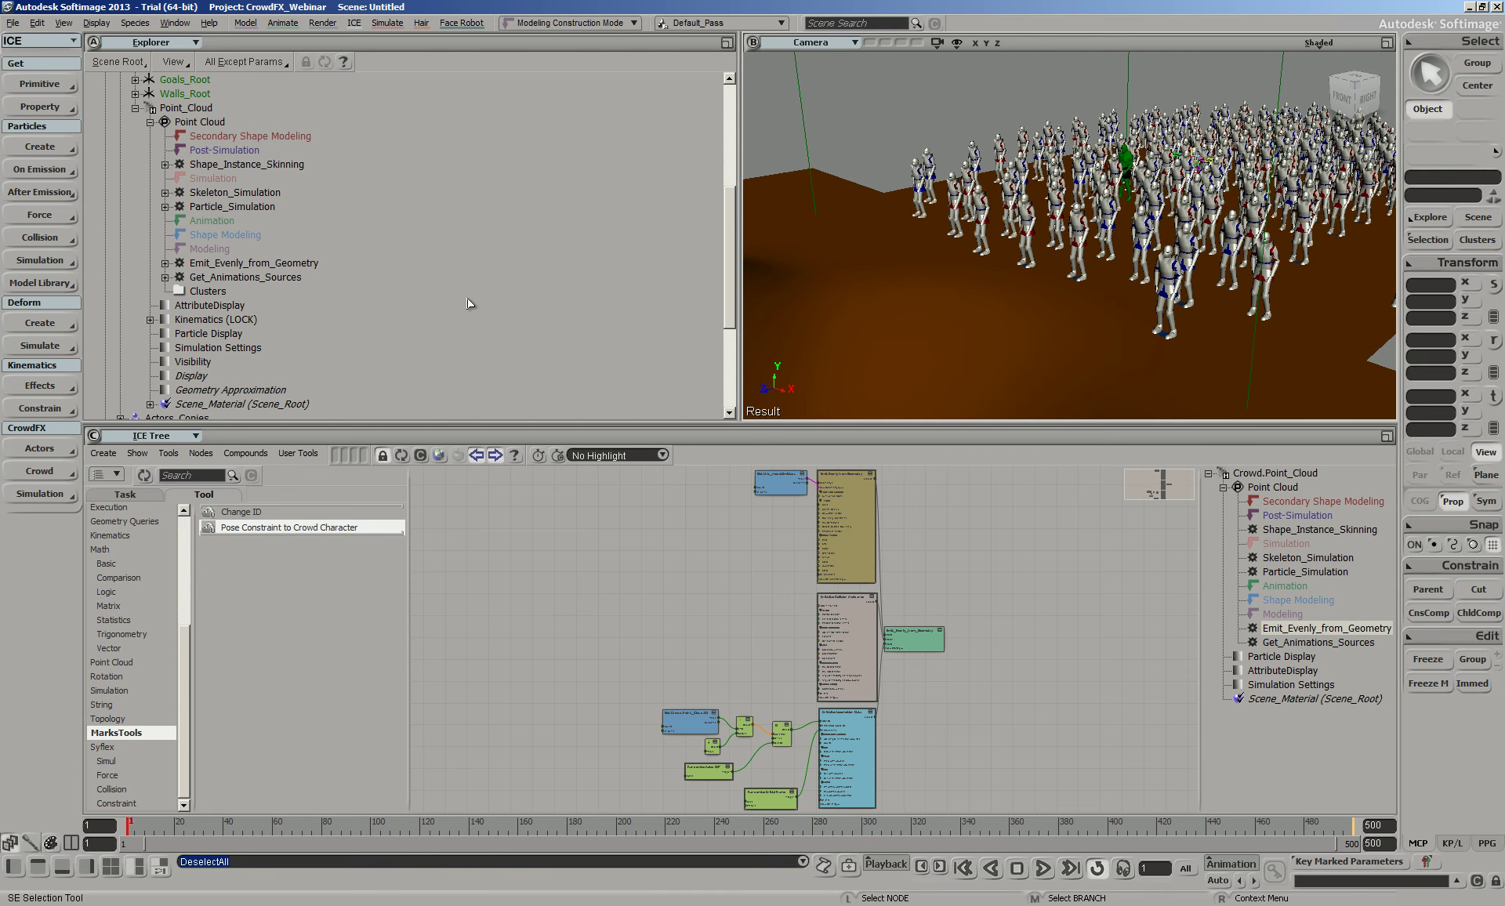
scroll(728, 240, up, 6)
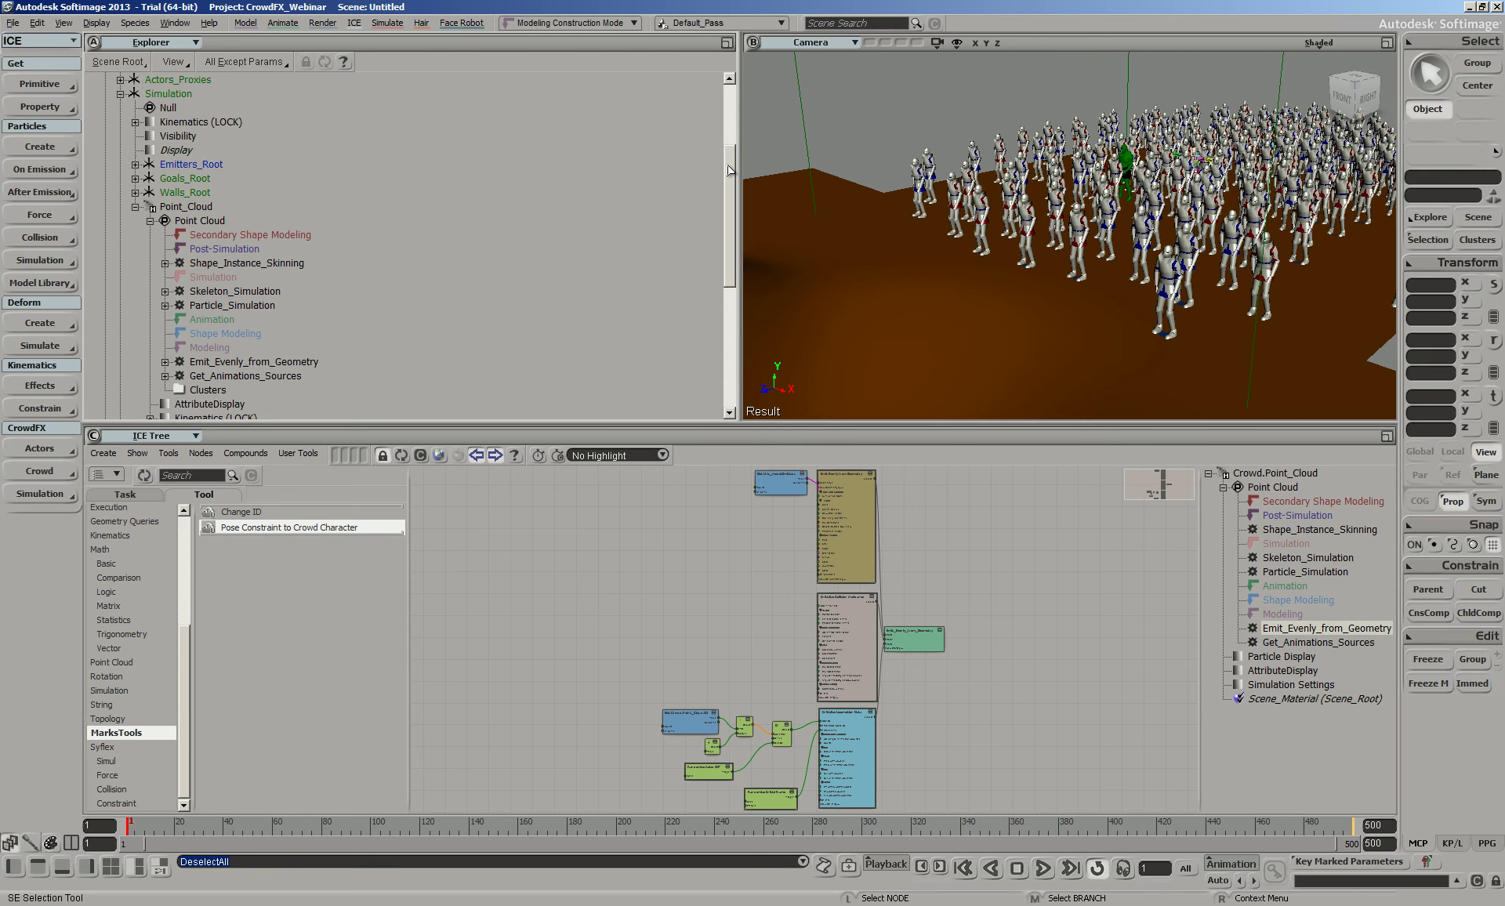
click(136, 348)
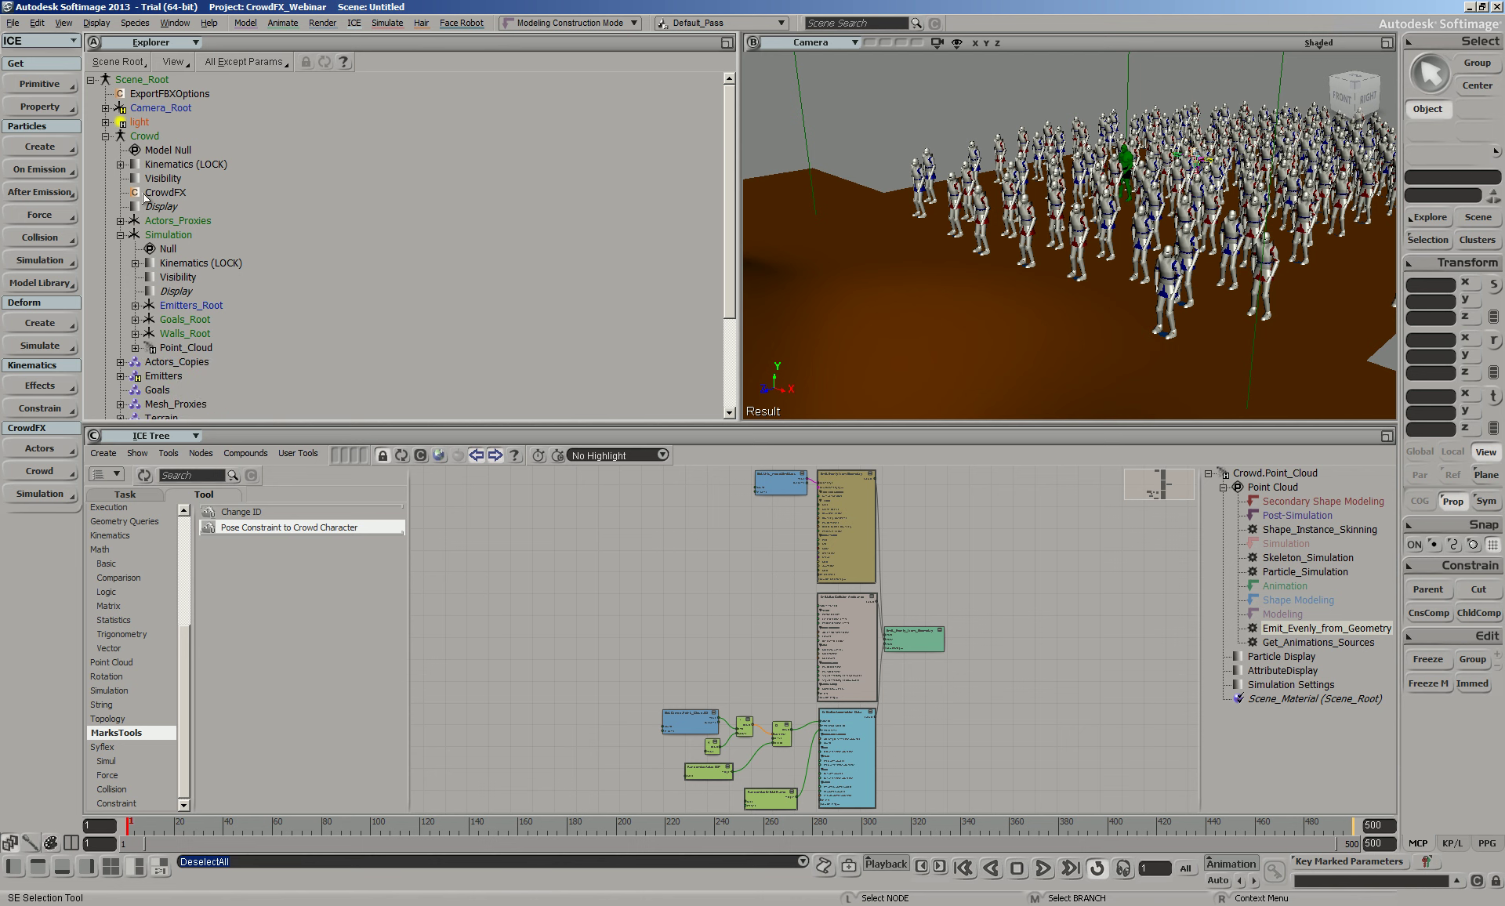
double_click(146, 194)
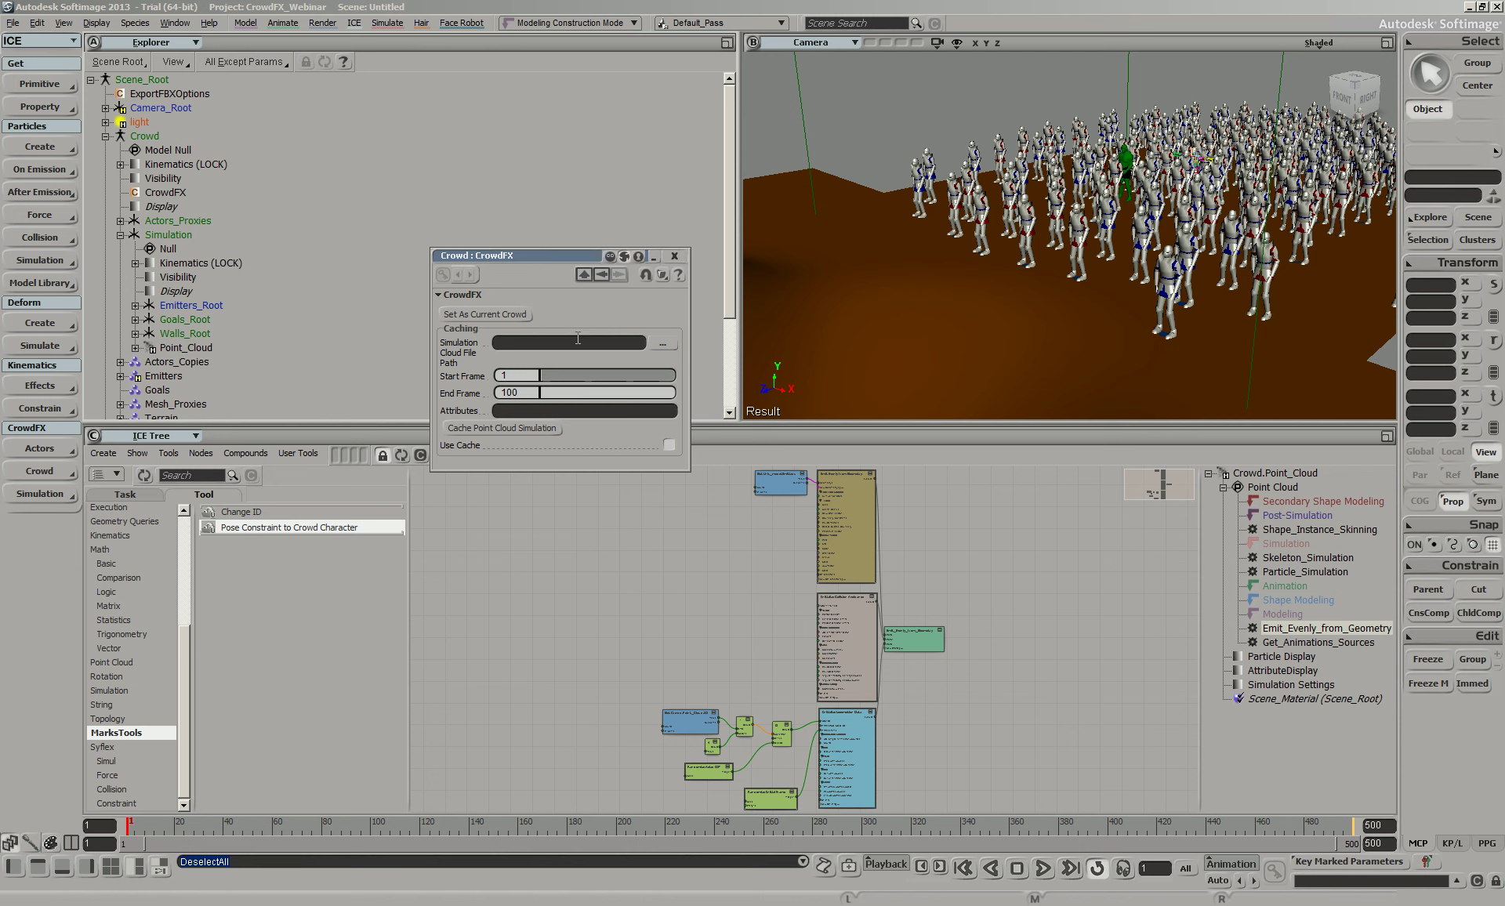
click(675, 257)
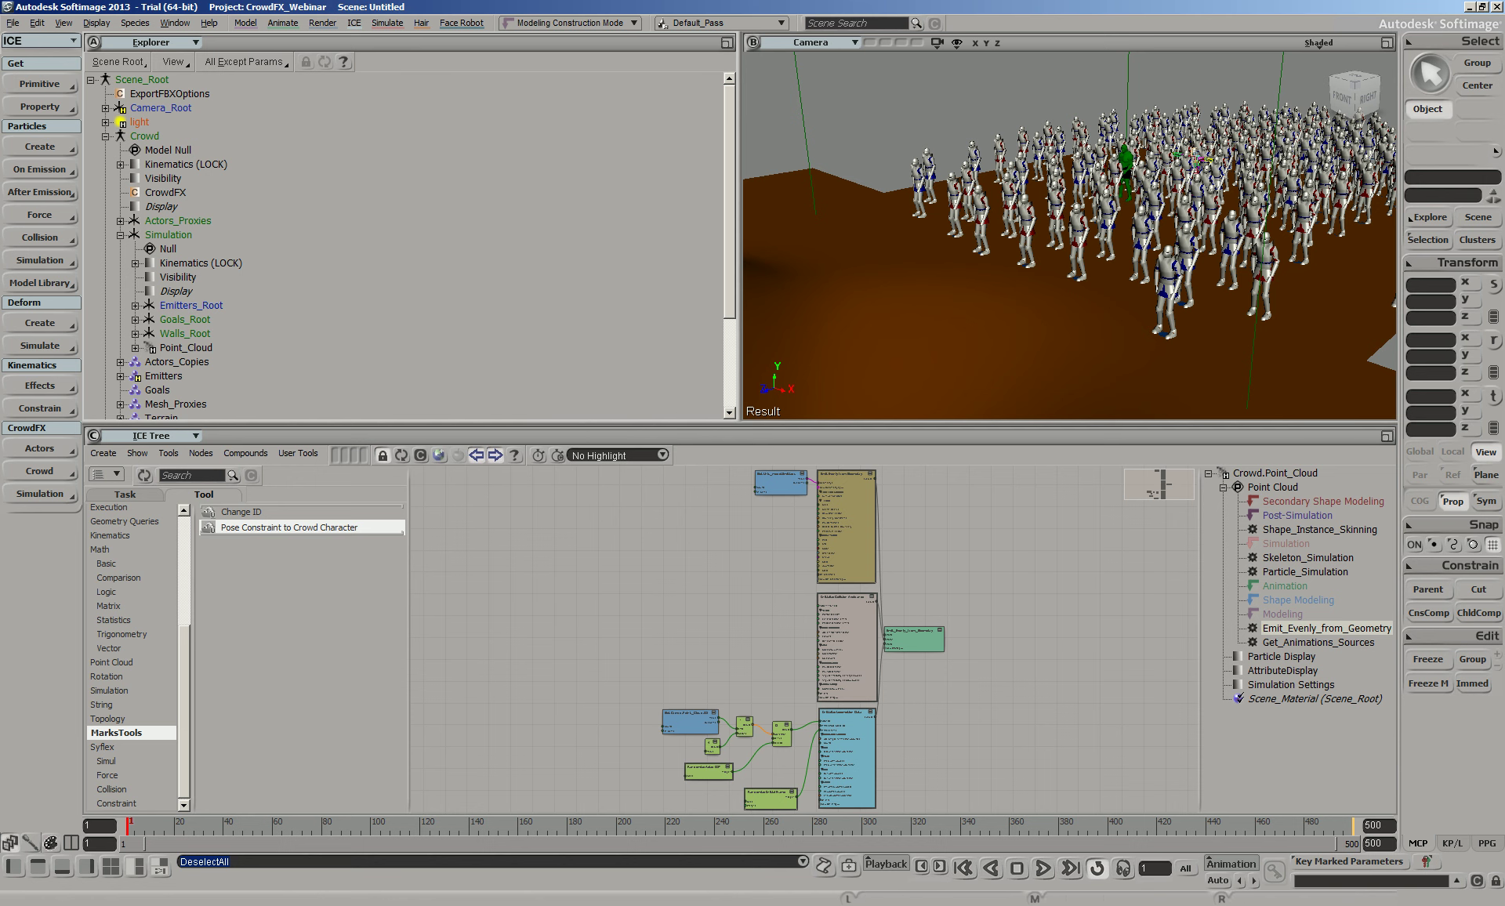
click(408, 888)
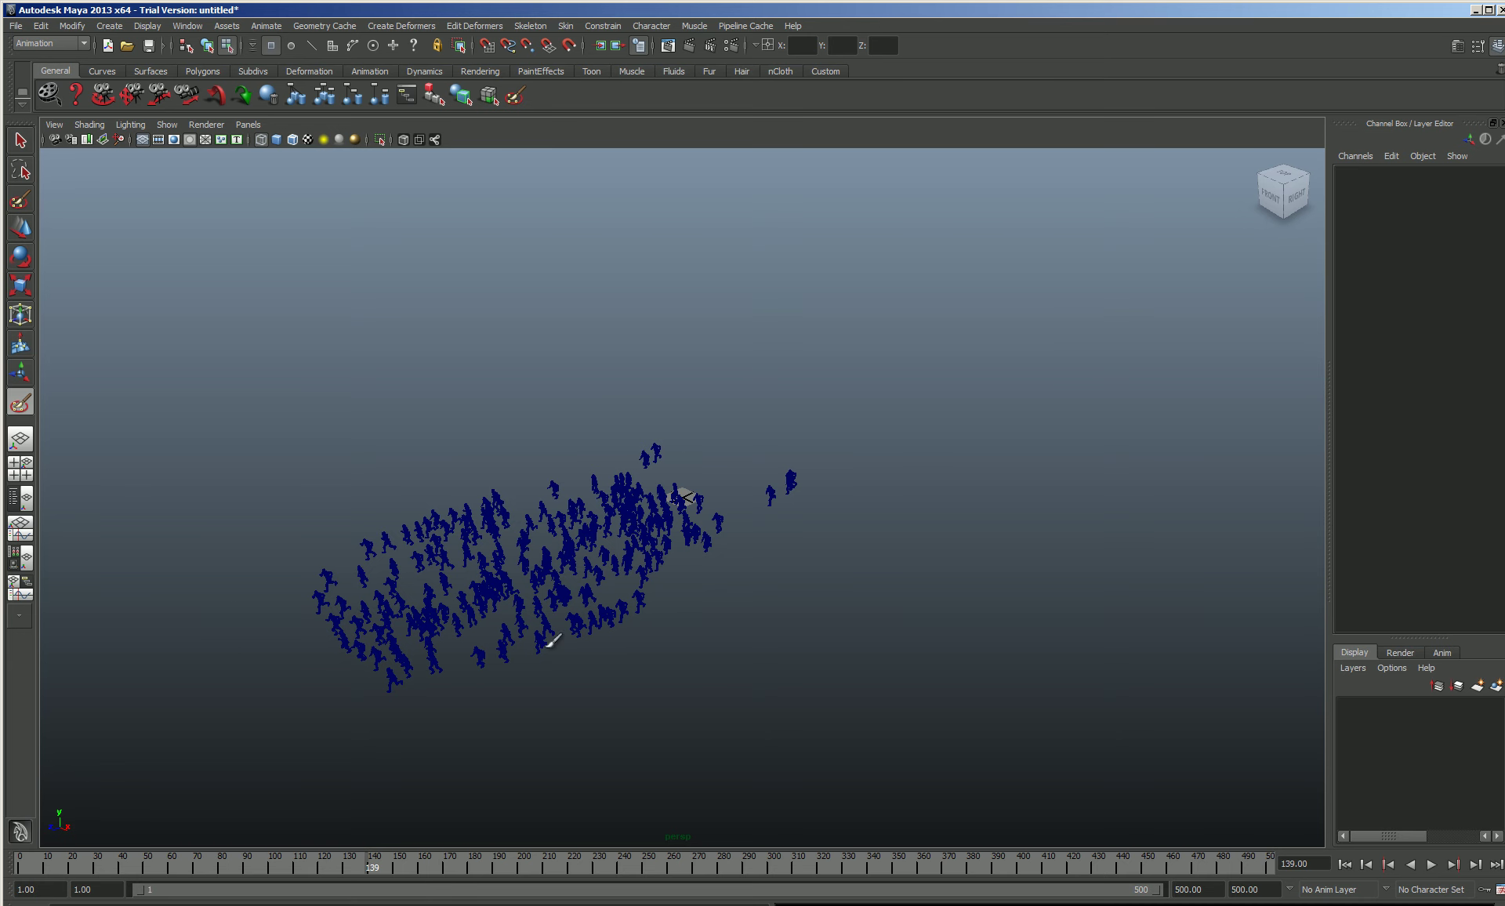
mouse_move(455, 901)
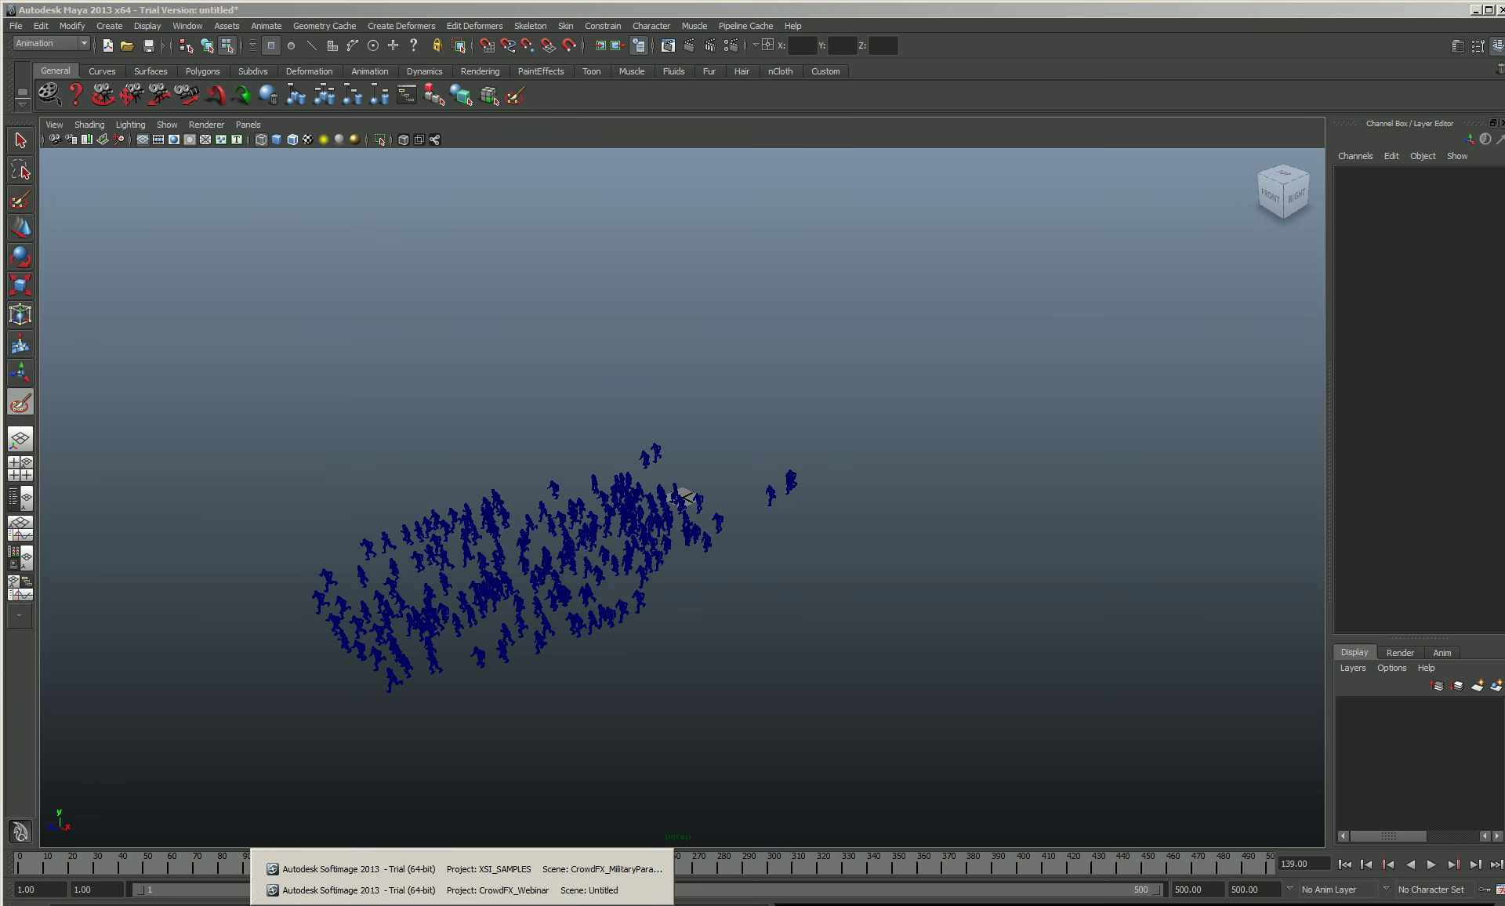
click(455, 888)
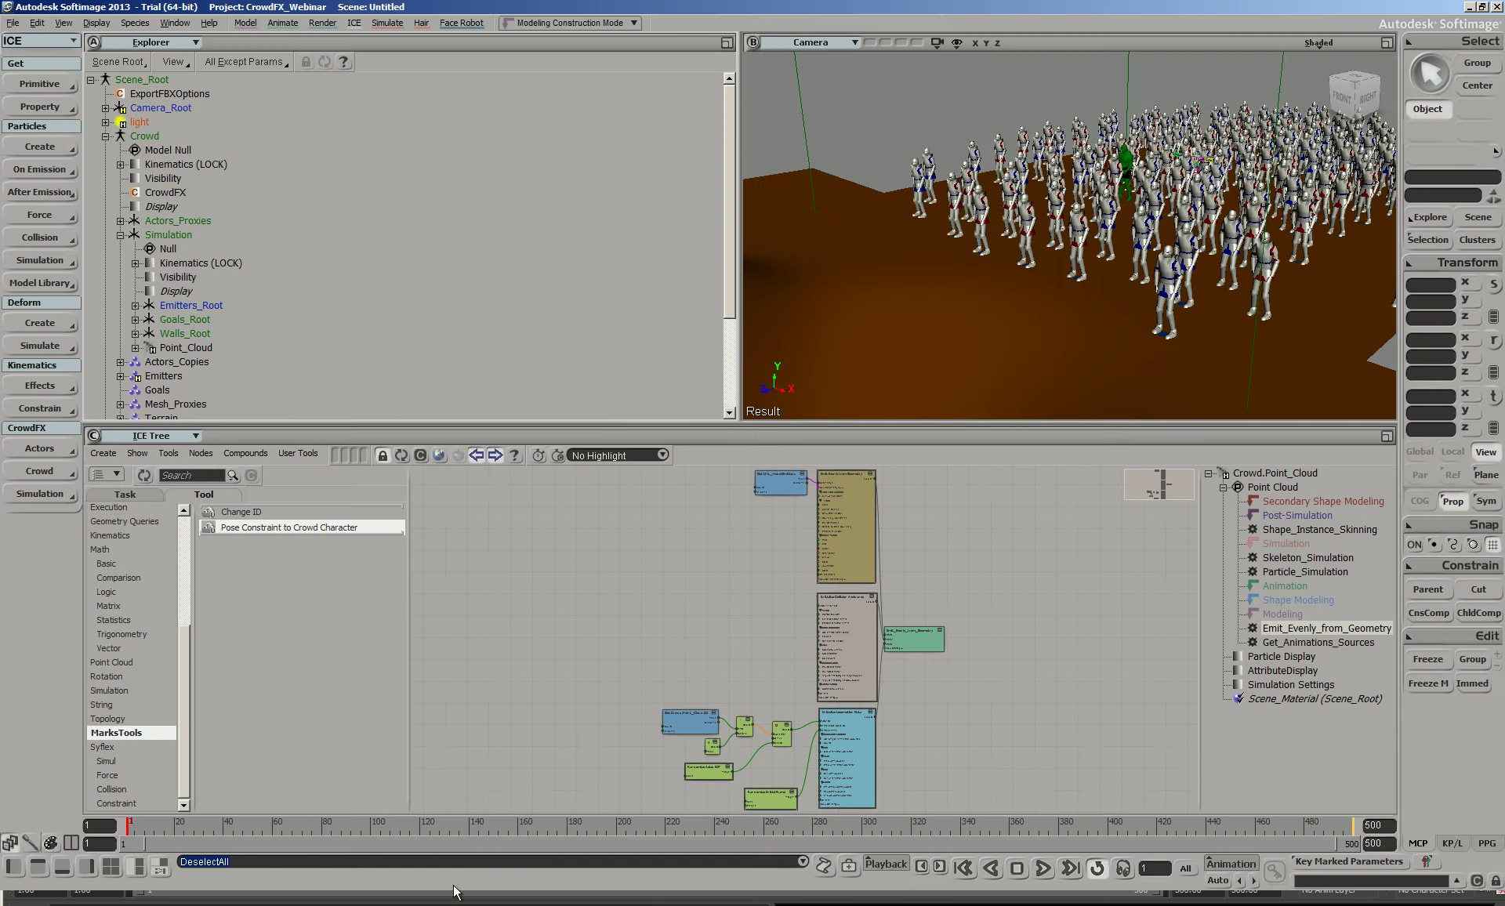
Select both terrain grids, send them into the current Maya scene, and dismiss the import report
shift+click(912, 286)
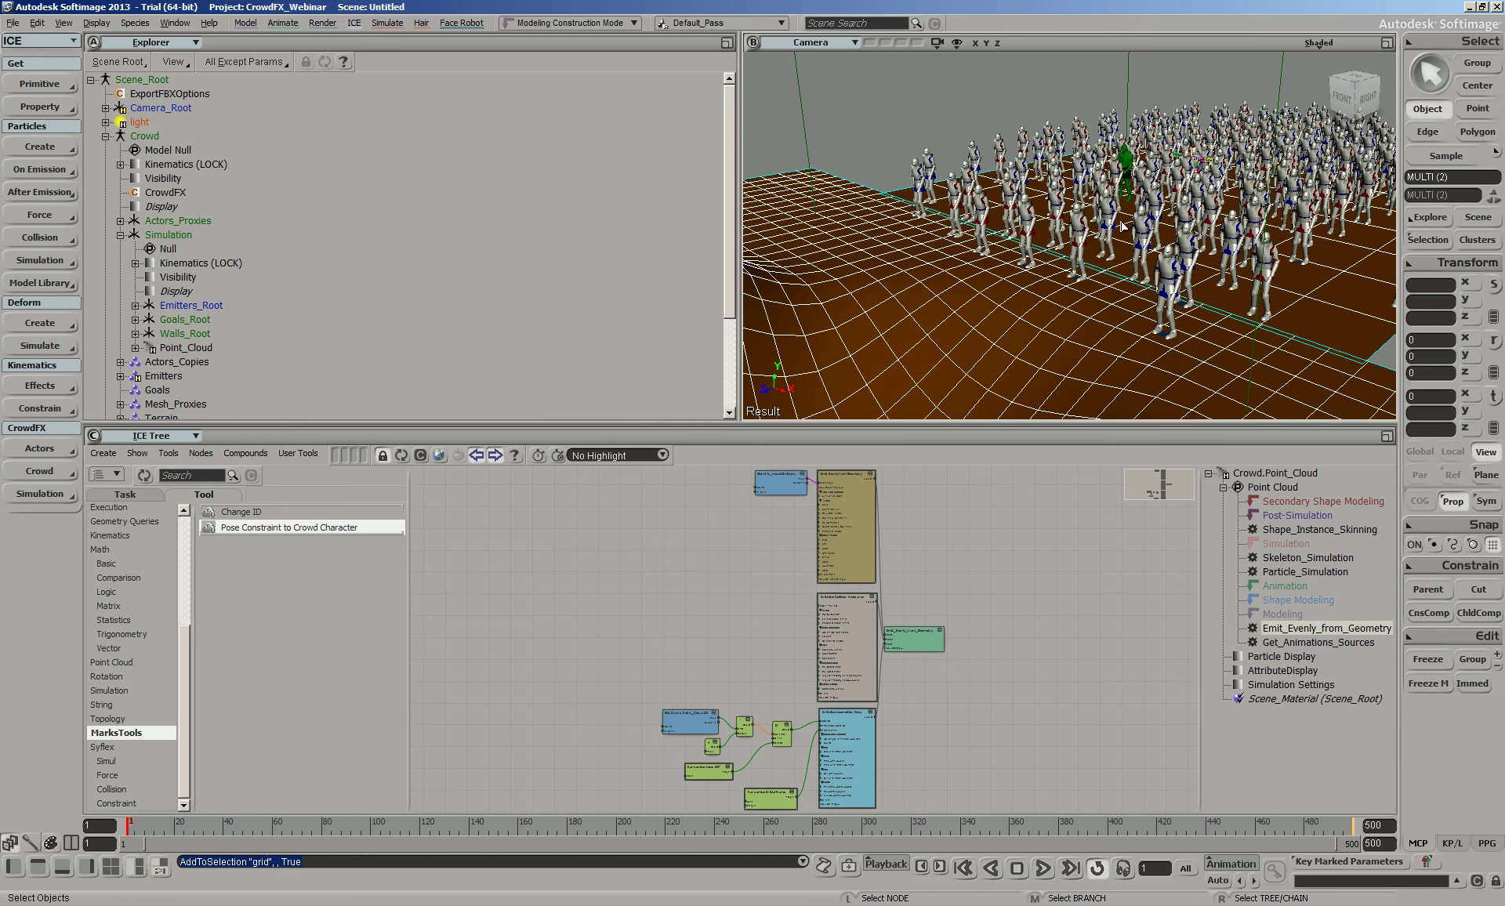
key(f)
click(12, 22)
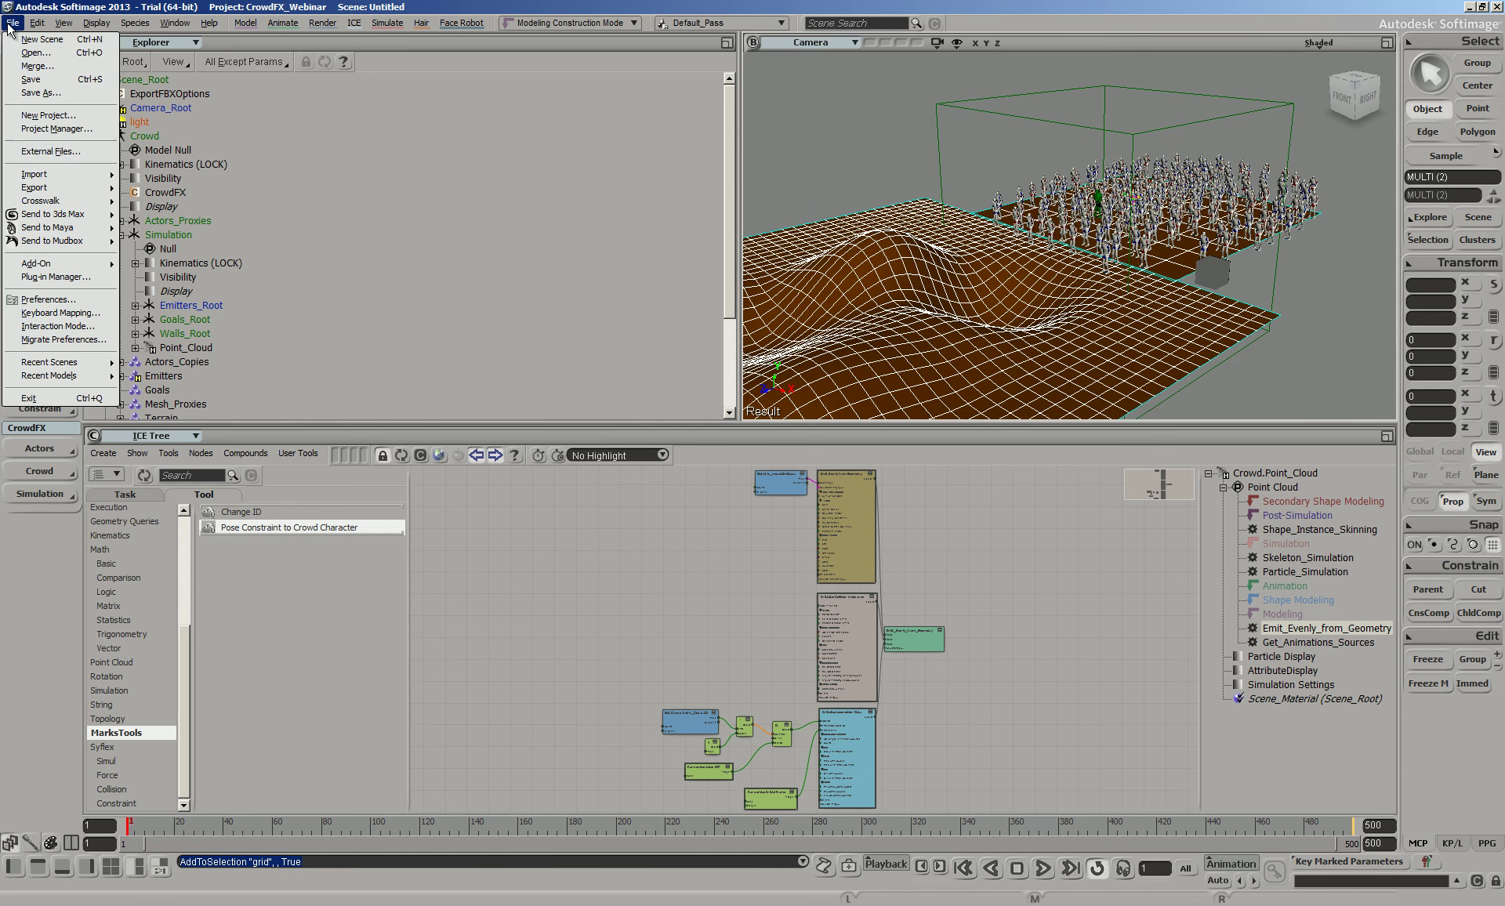
mouse_move(55, 227)
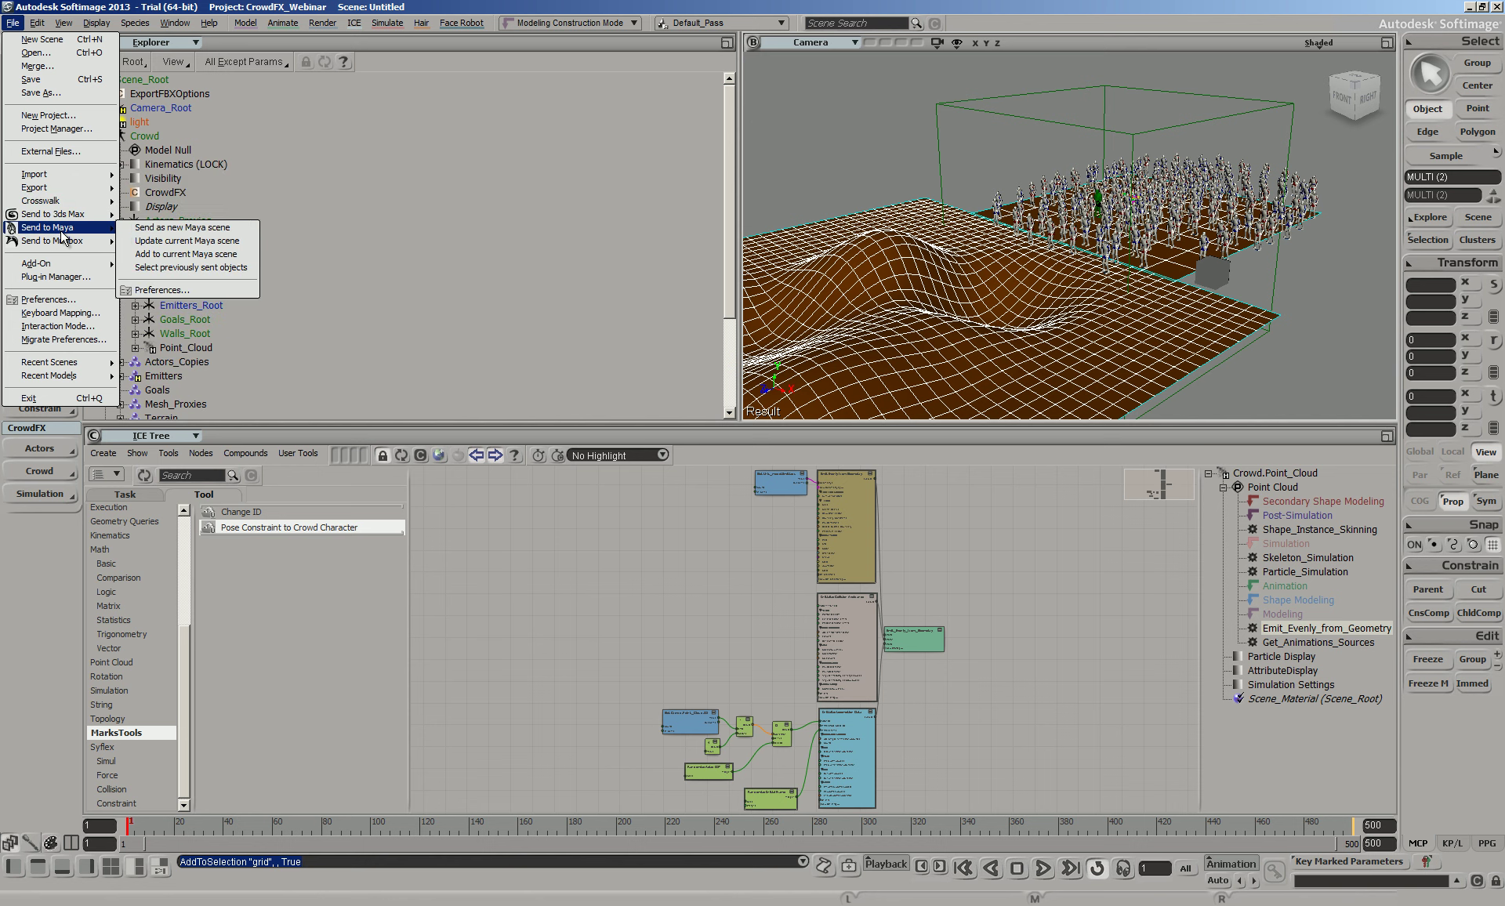
click(185, 247)
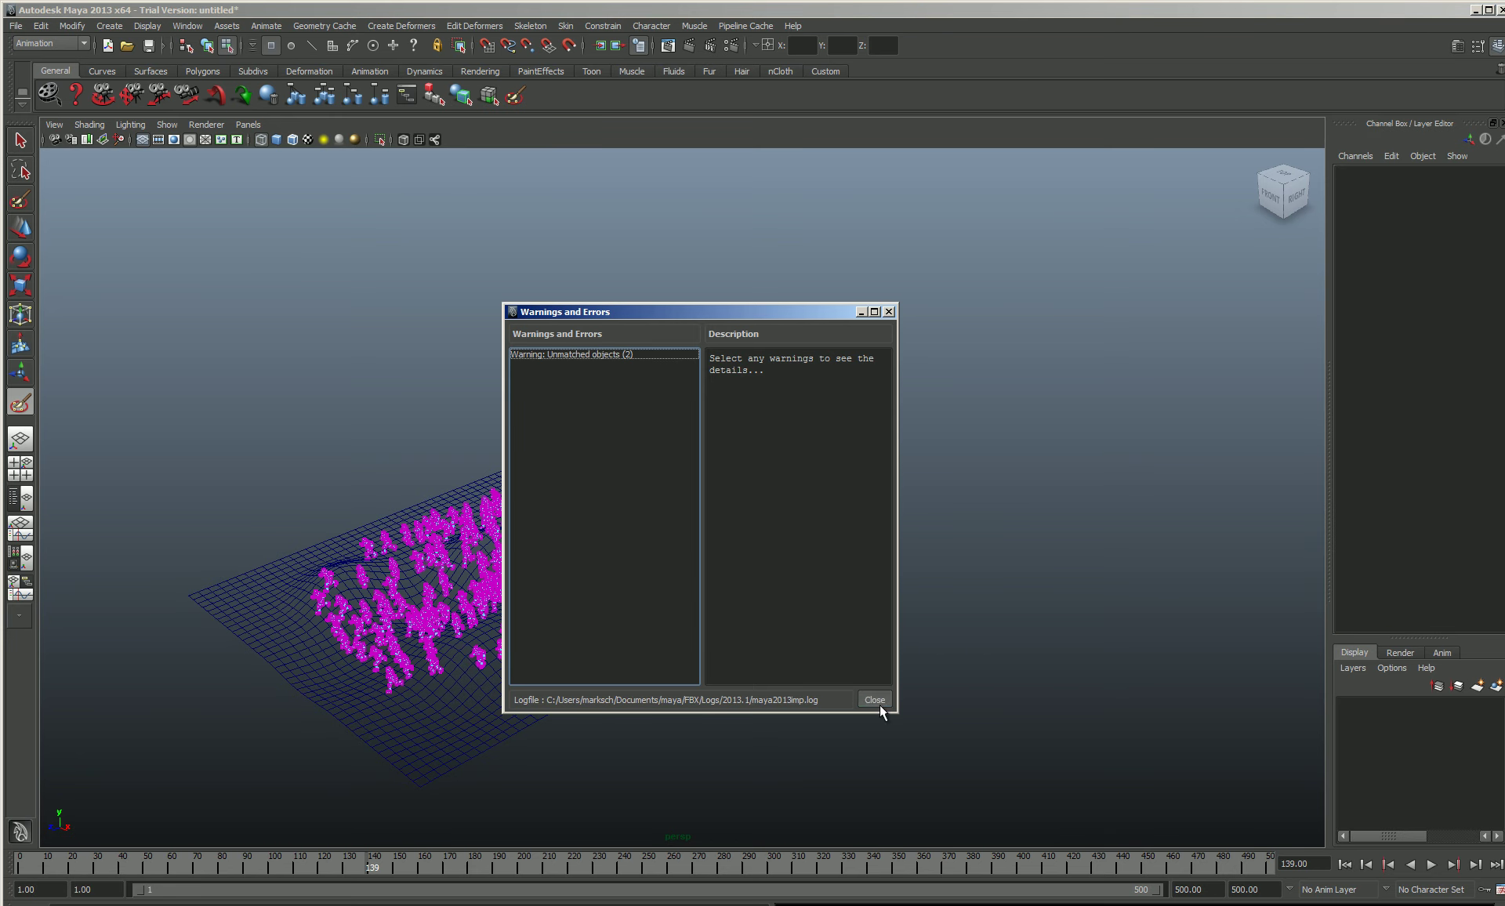
click(874, 700)
Play the crowd animation over the terrain in Maya from a lower viewing angle, stop at frame 86, and return to Softimage's CrowdFX_Webinar project
click(1423, 864)
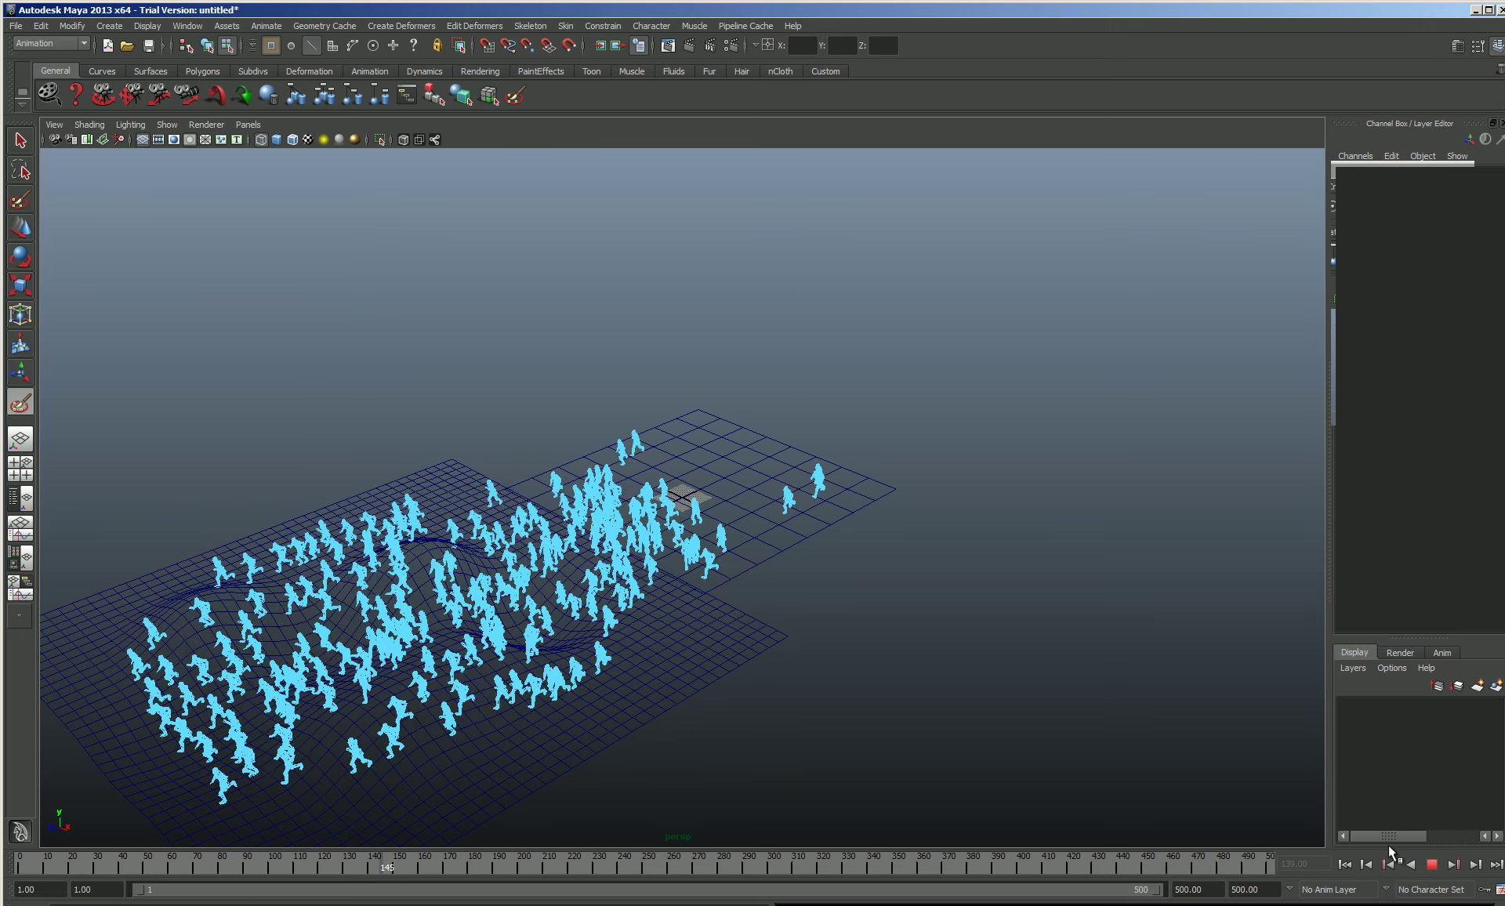
alt+drag(779, 594, 846, 608)
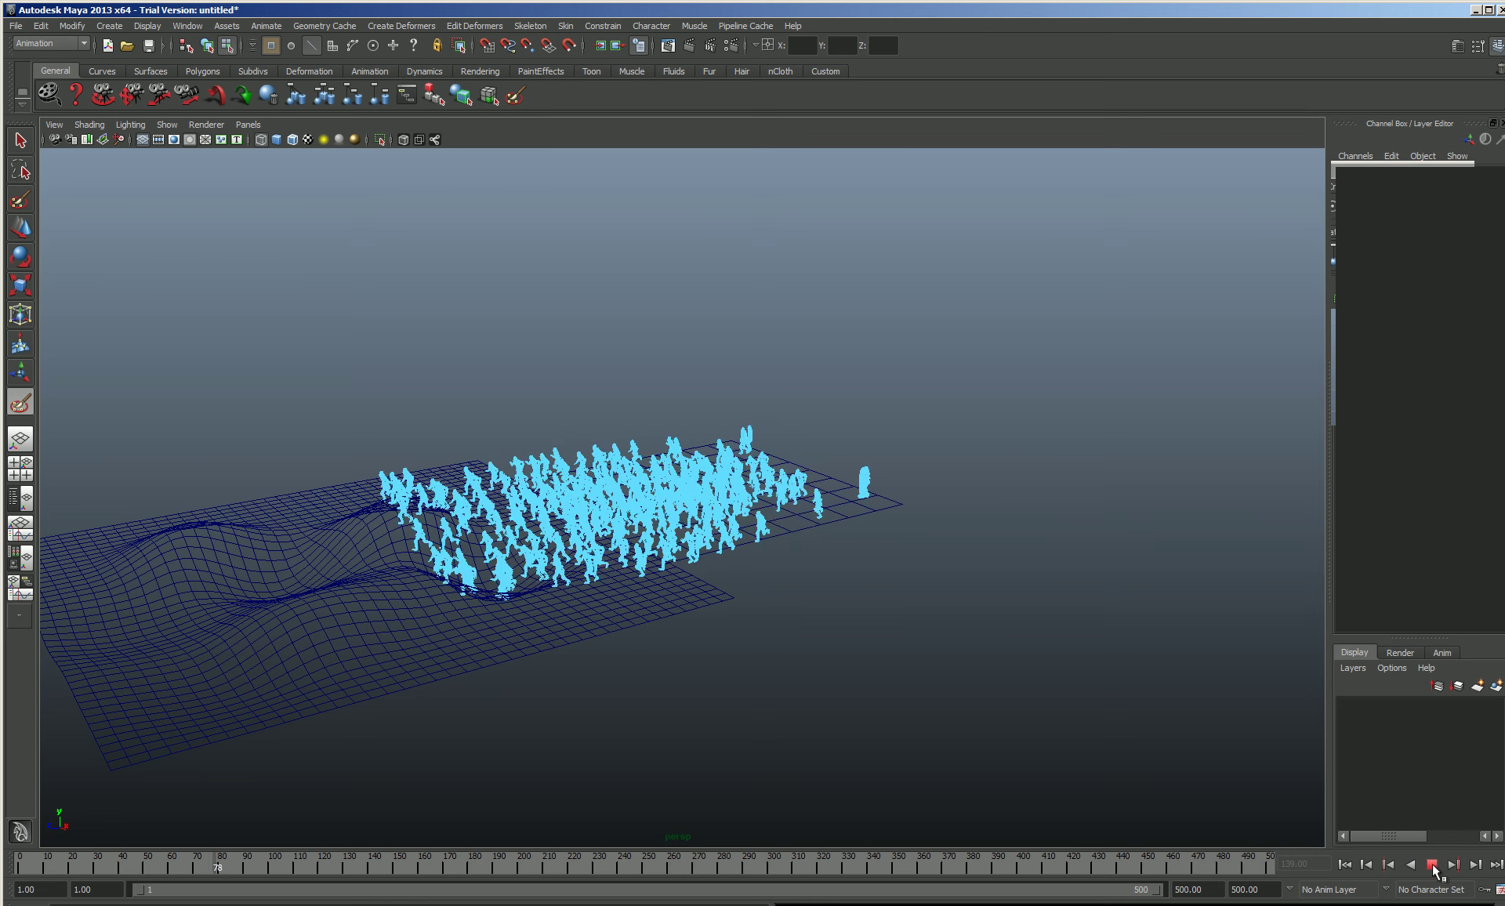
click(435, 901)
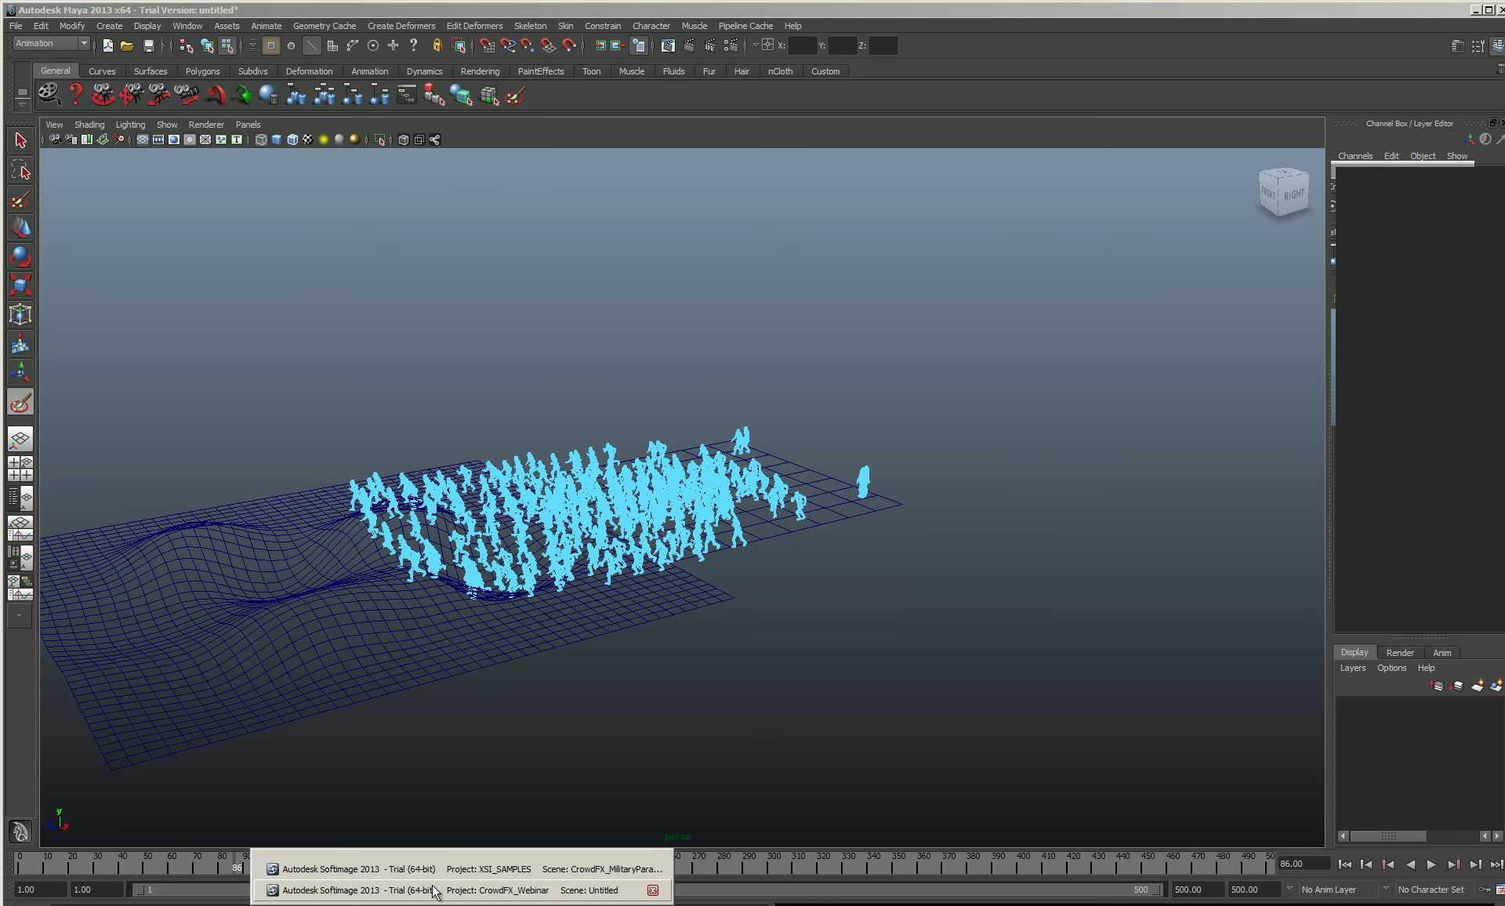
click(435, 891)
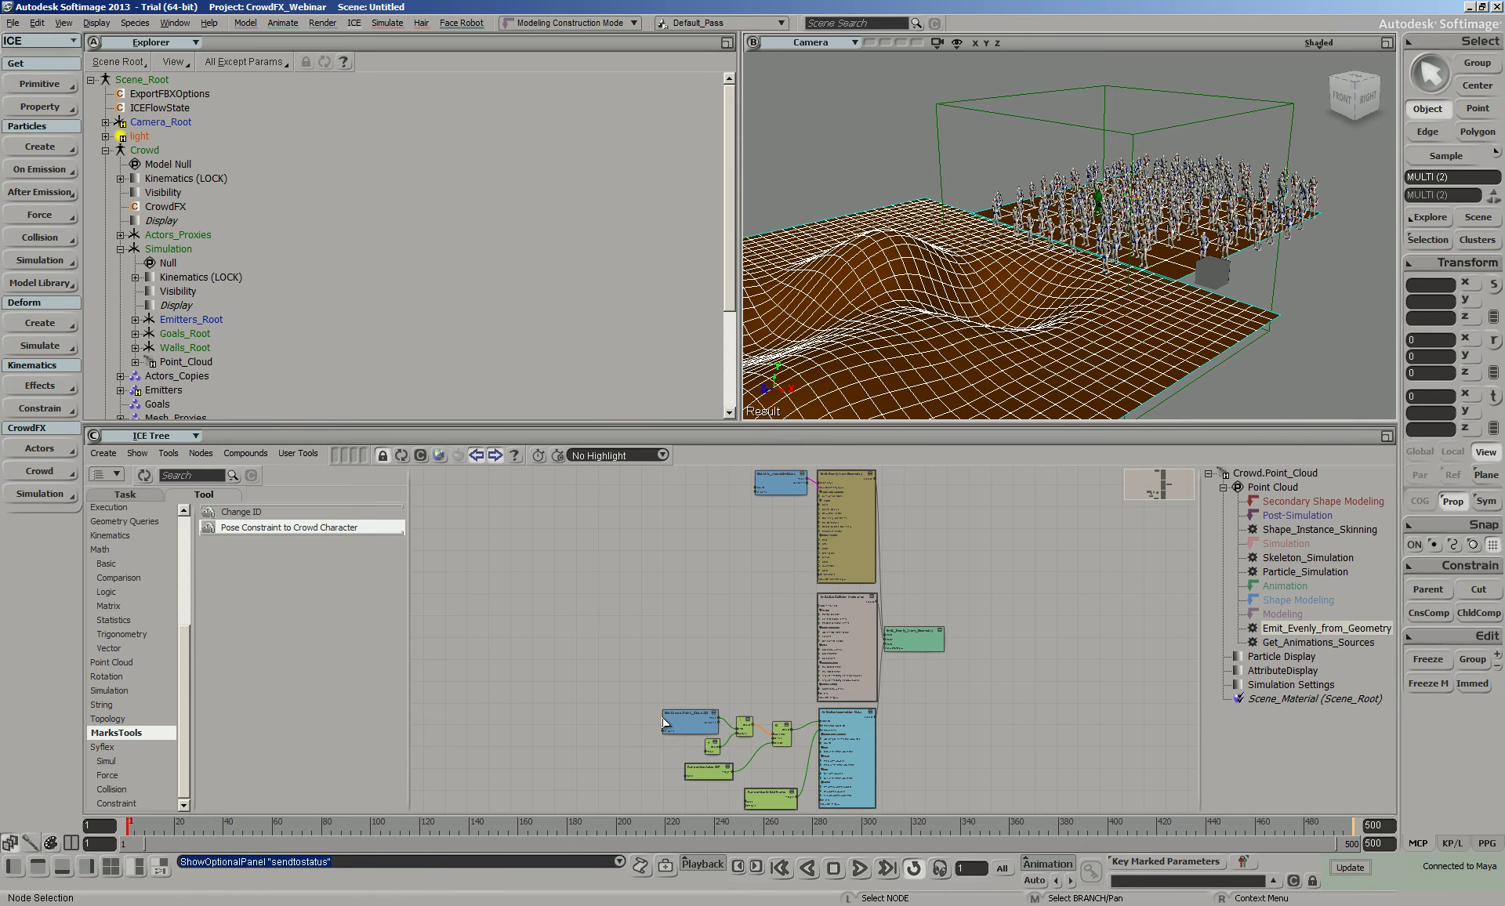
Switch to the web browser and examine the Exocortex plugins page and the Softimage guide's CrowdFX Basics topics, ending at Caching or Exporting a CrowdFX Simulation
key(alt+Tab)
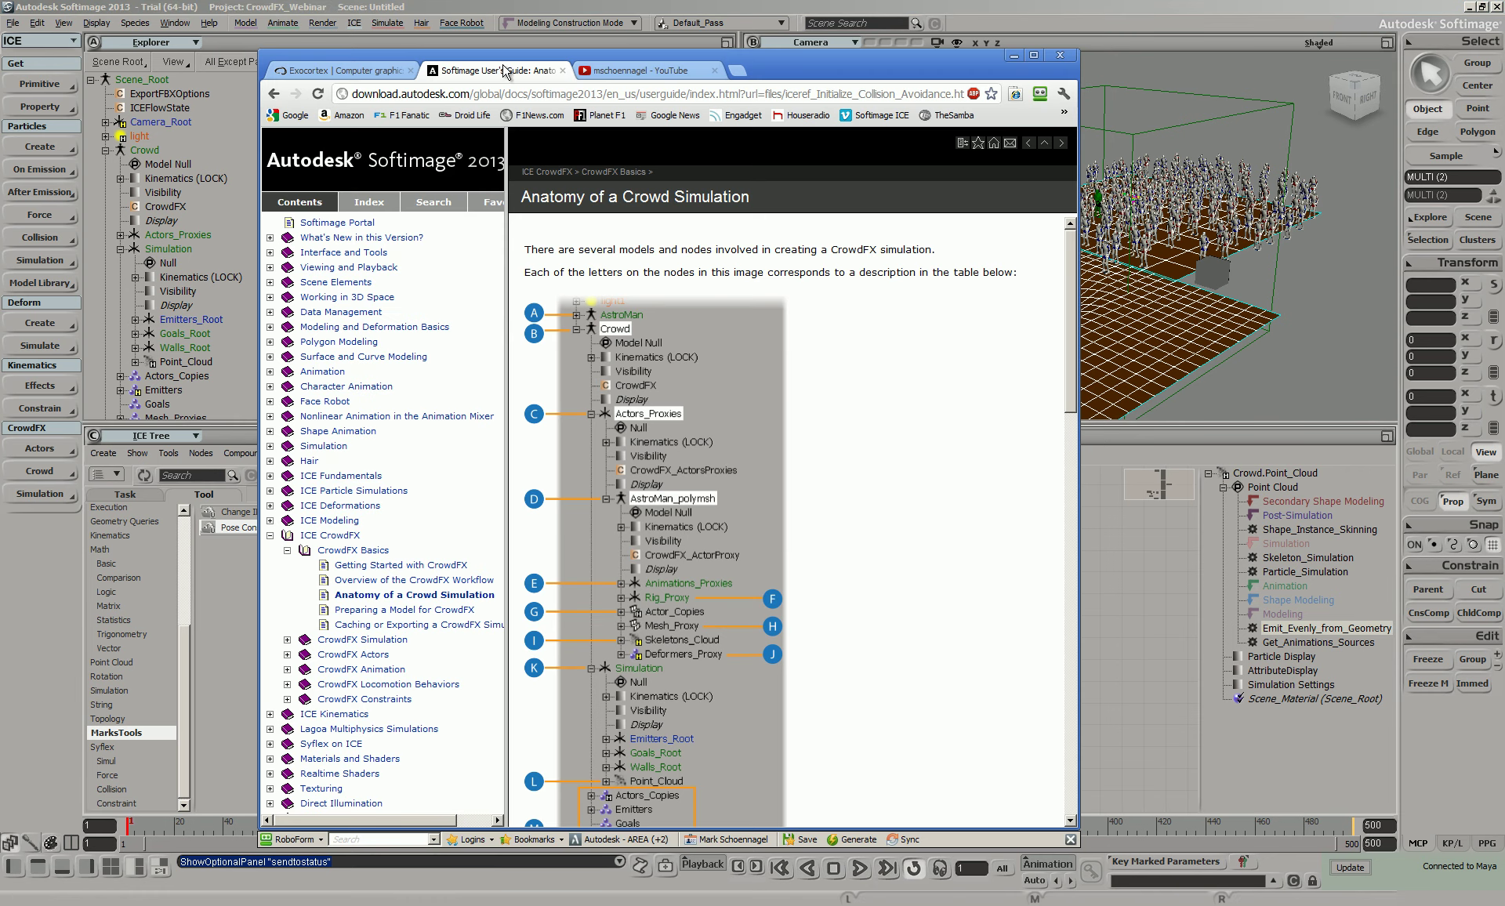
click(352, 71)
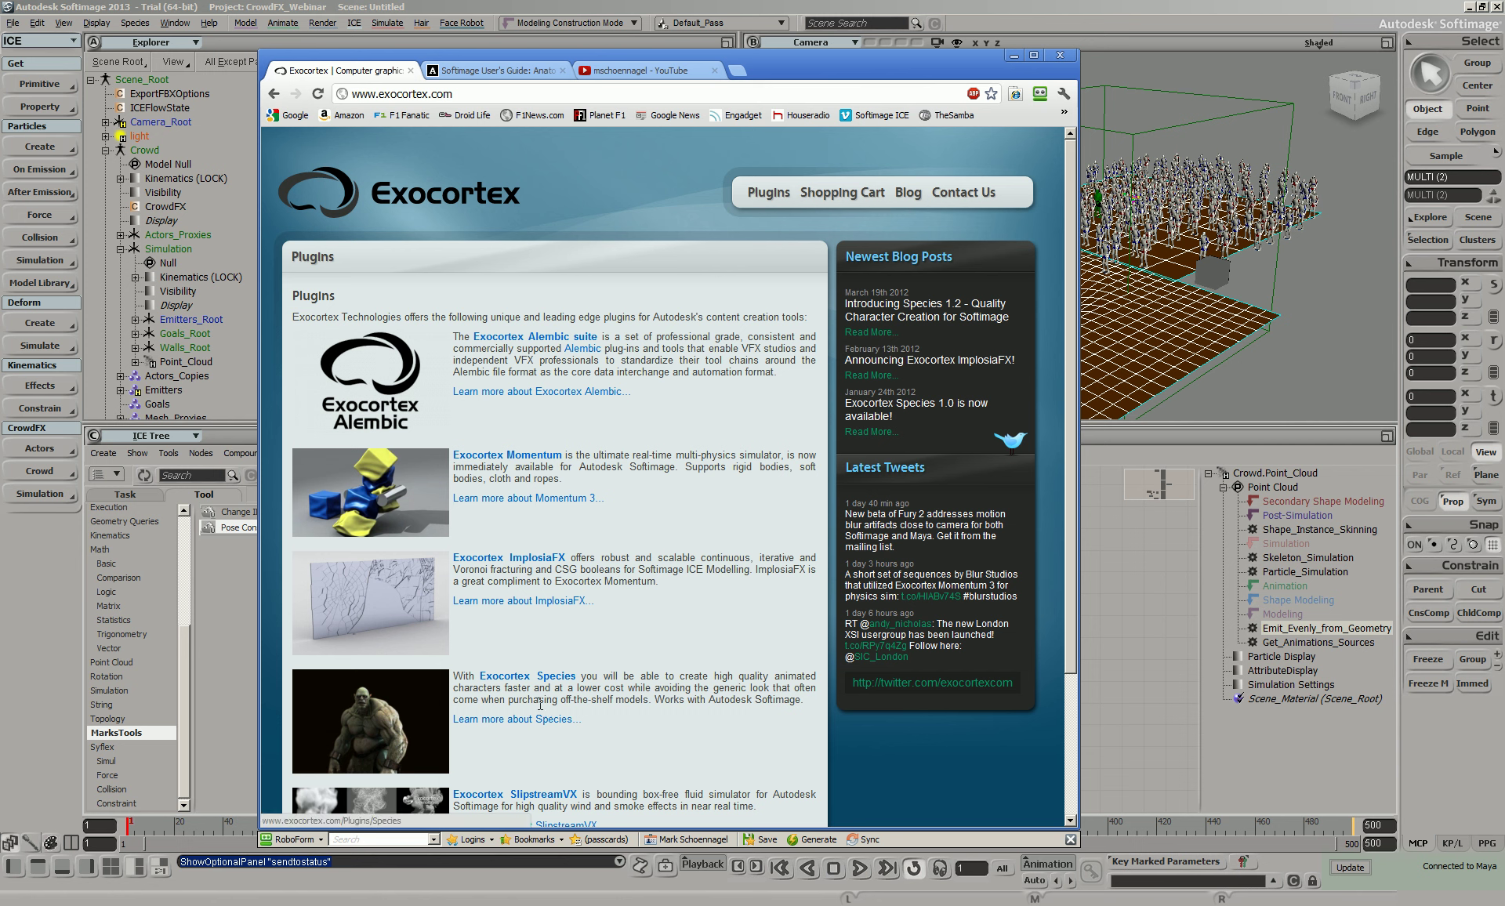
click(500, 71)
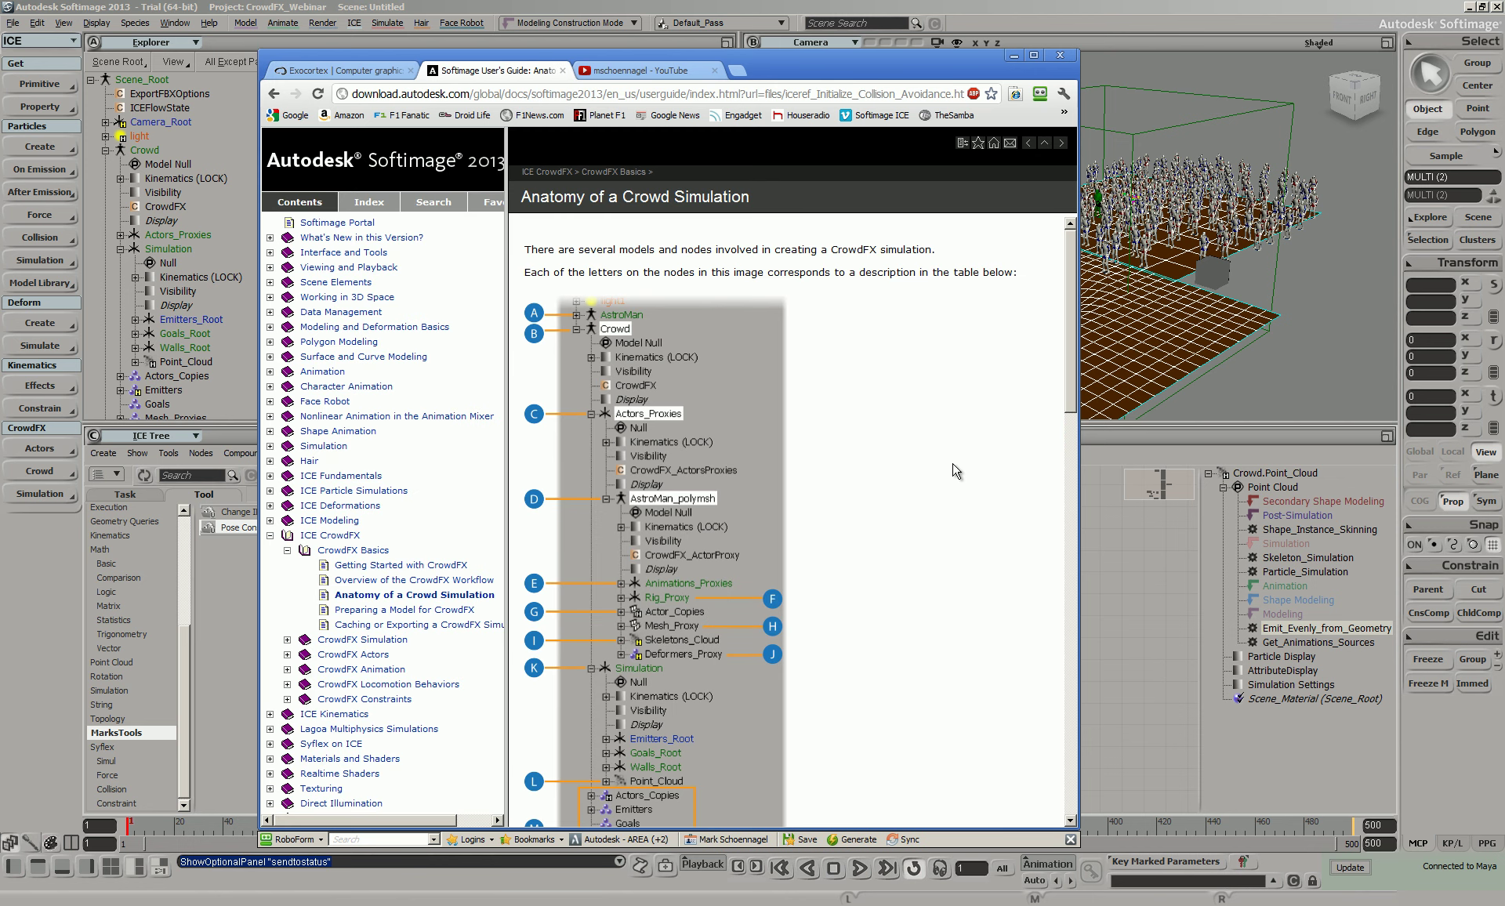
click(400, 565)
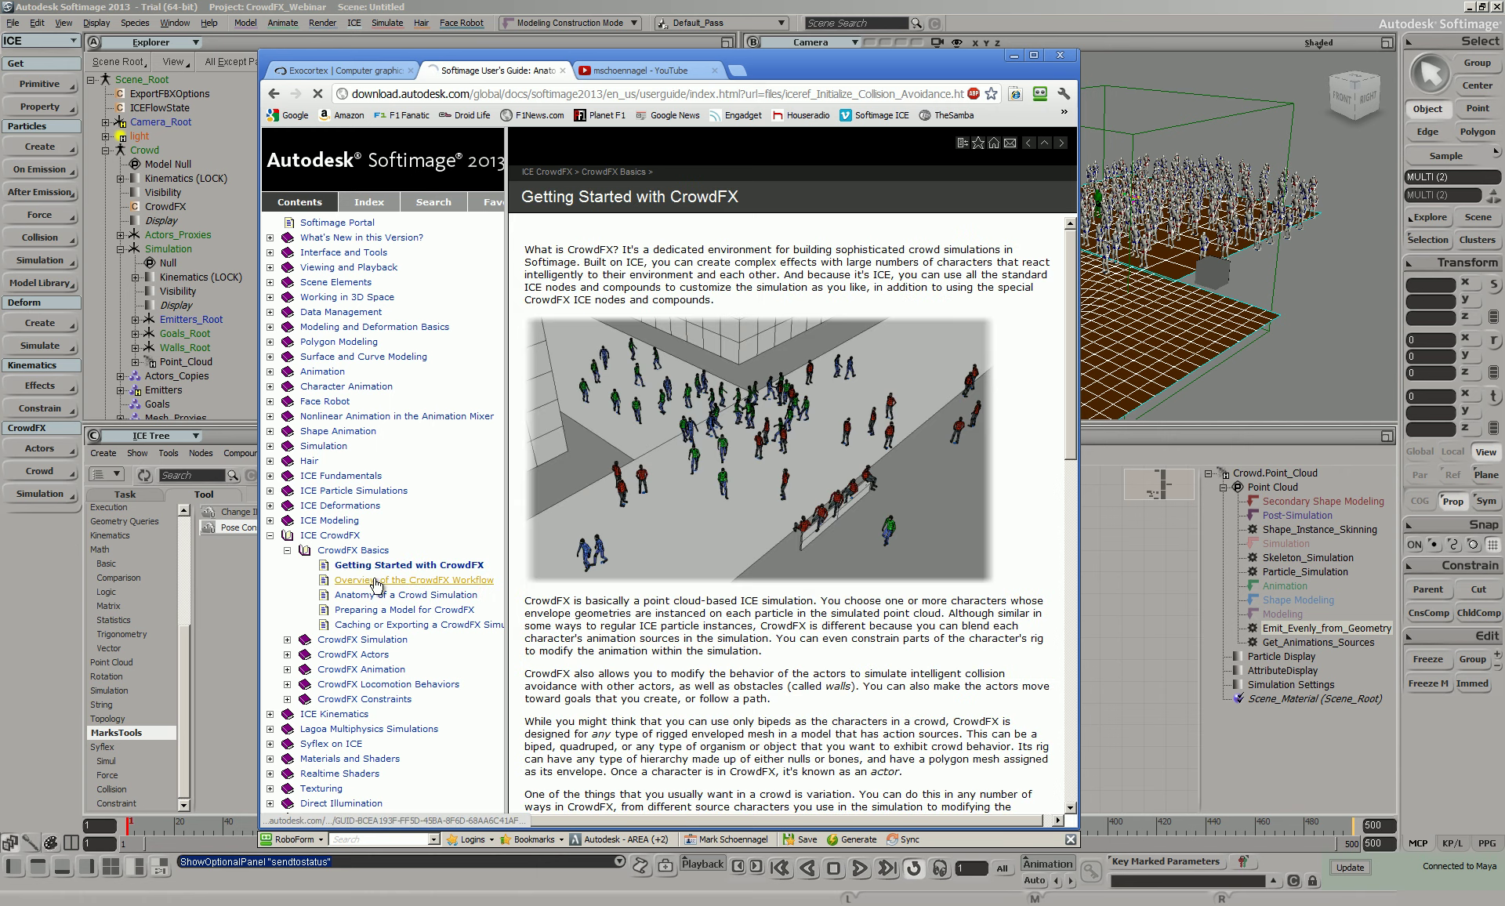
click(407, 580)
click(380, 595)
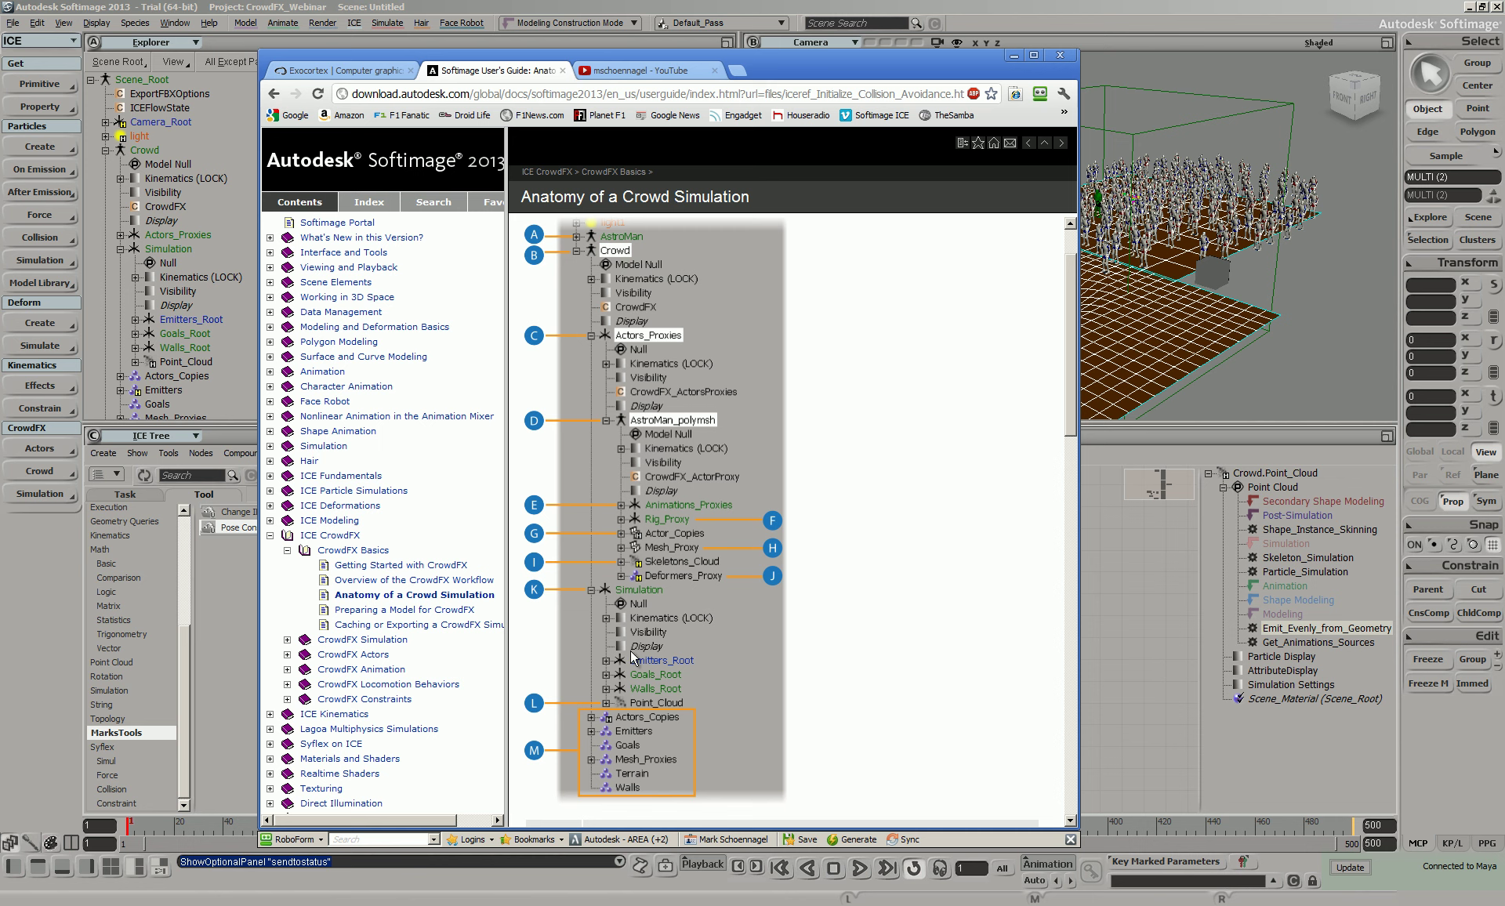
click(403, 610)
click(416, 625)
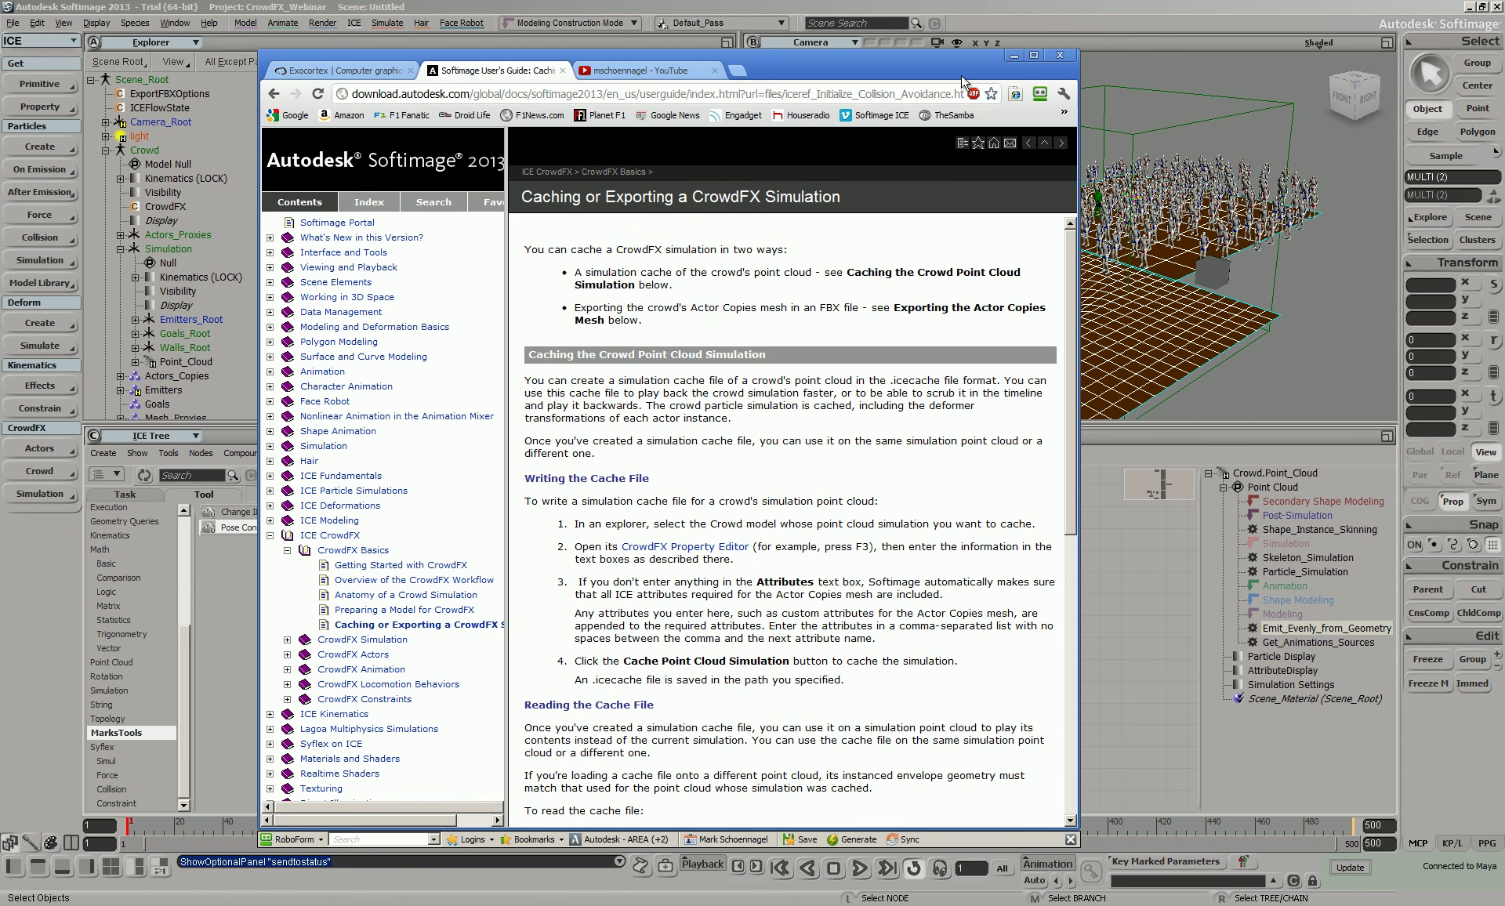
Open the uploaded video Softimage ICE CrowdFX - Intel Logo 10,000 Actors from the presenter's YouTube channel
click(616, 71)
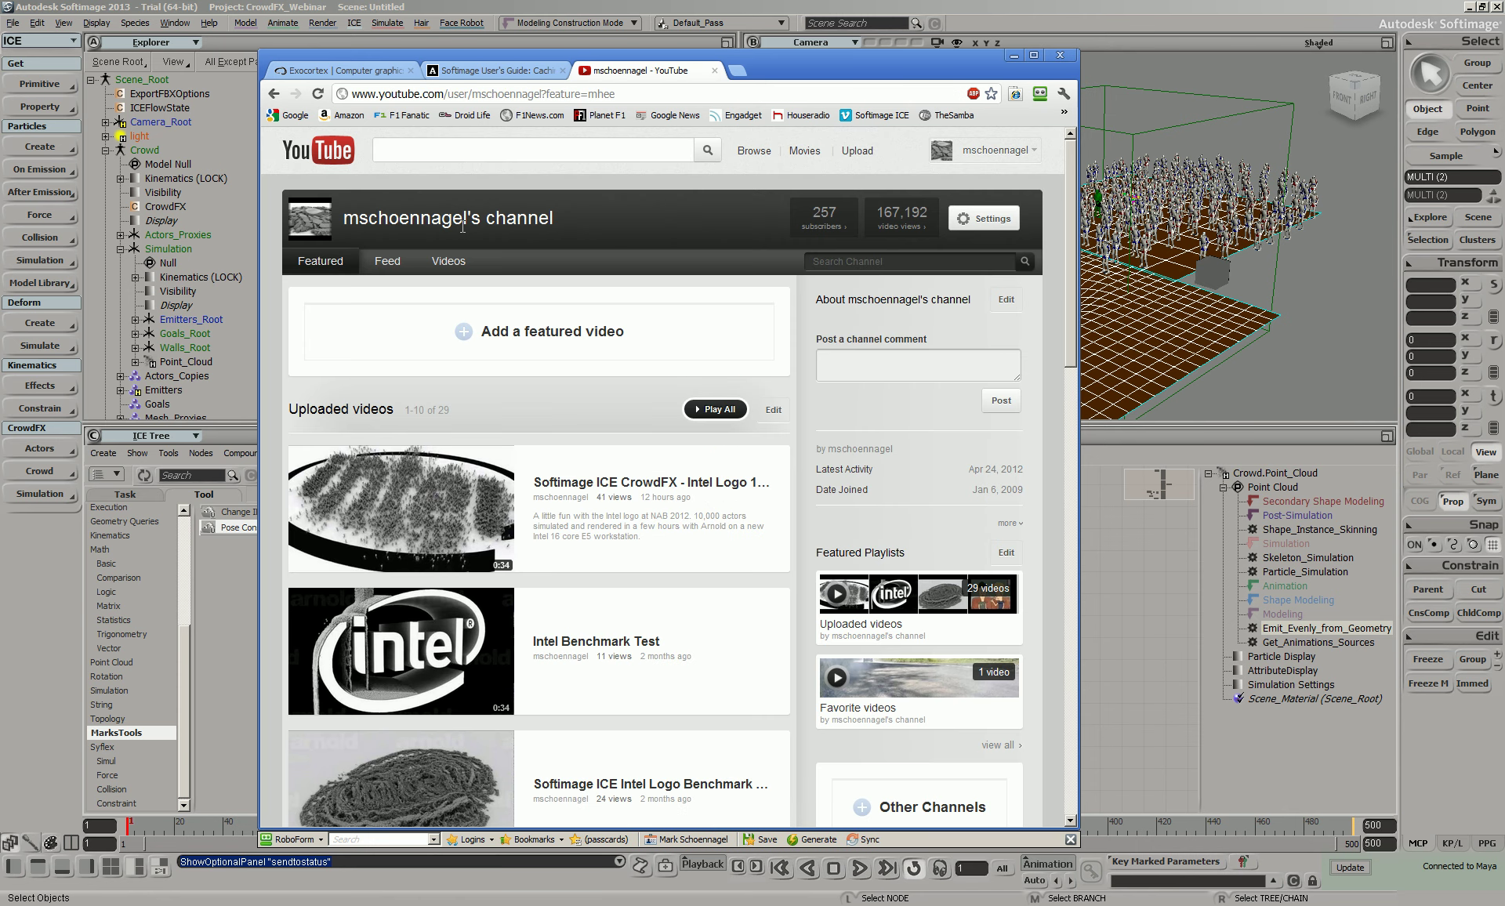
click(576, 483)
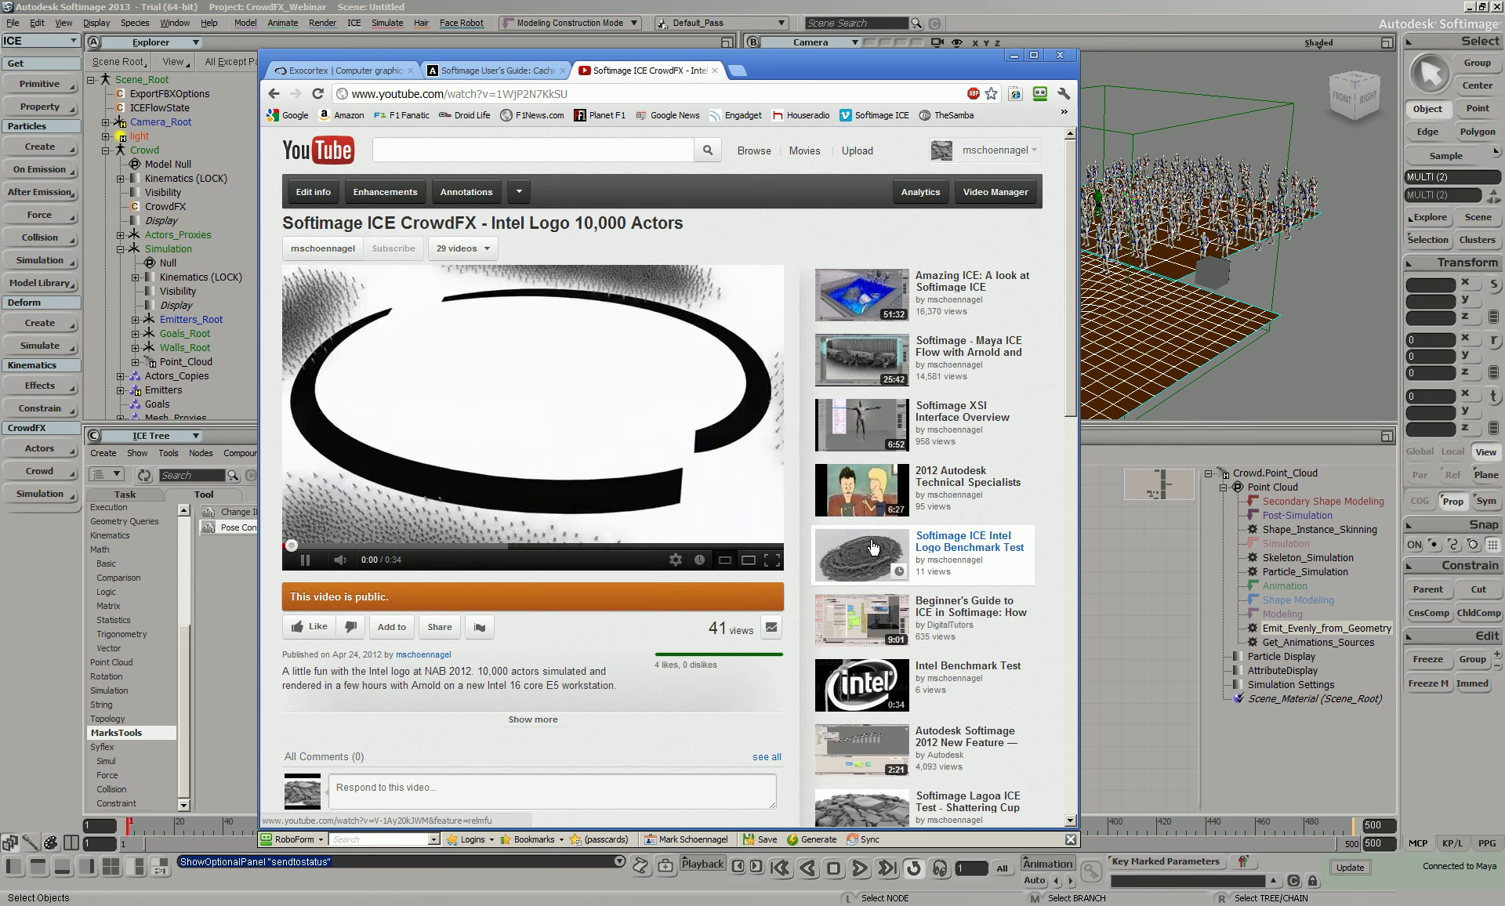